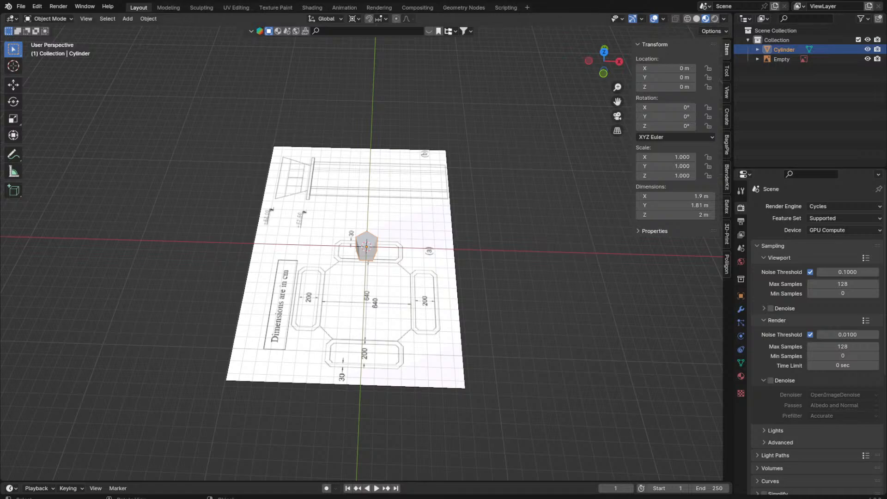
Step: Examine the reference drawing's plan and elevation from above and at an angle
click(398, 194)
key(KP_7)
click(367, 249)
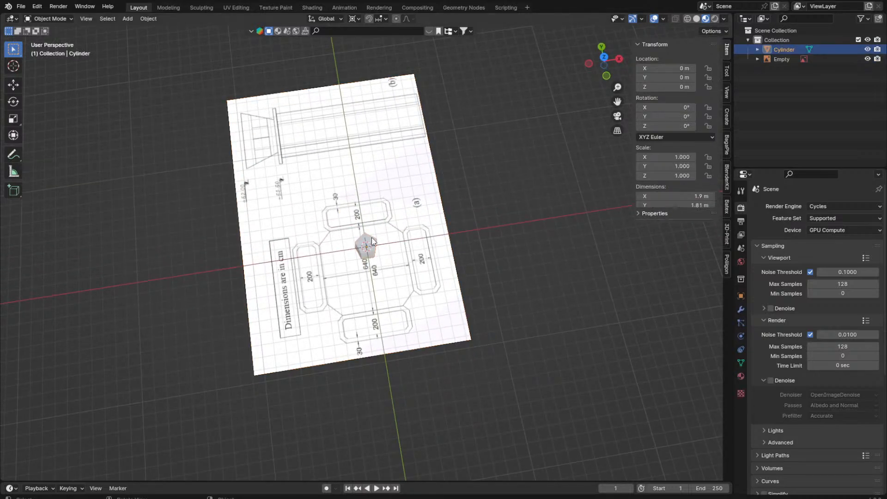
scroll(402, 136, up, 3)
scroll(401, 238, down, 3)
scroll(401, 239, up, 2)
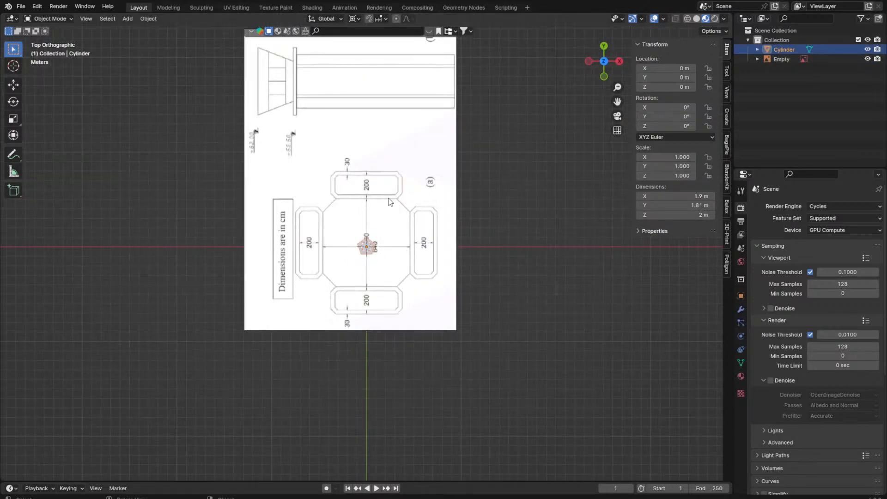
click(380, 149)
middle_drag(380, 149, 357, 174)
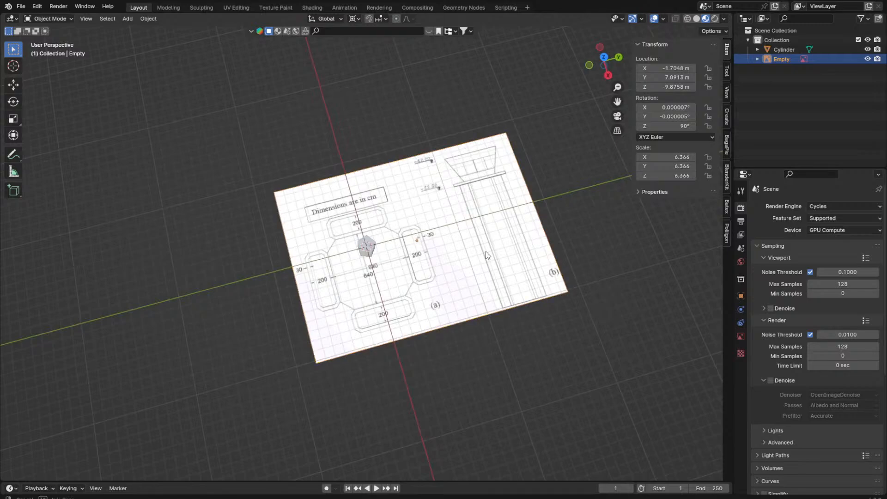
middle_drag(485, 251, 466, 276)
Step: Delete the cylinder at the centre of the plan drawing and add a cube in its place
key(KP_7)
scroll(448, 146, up, 5)
click(362, 243)
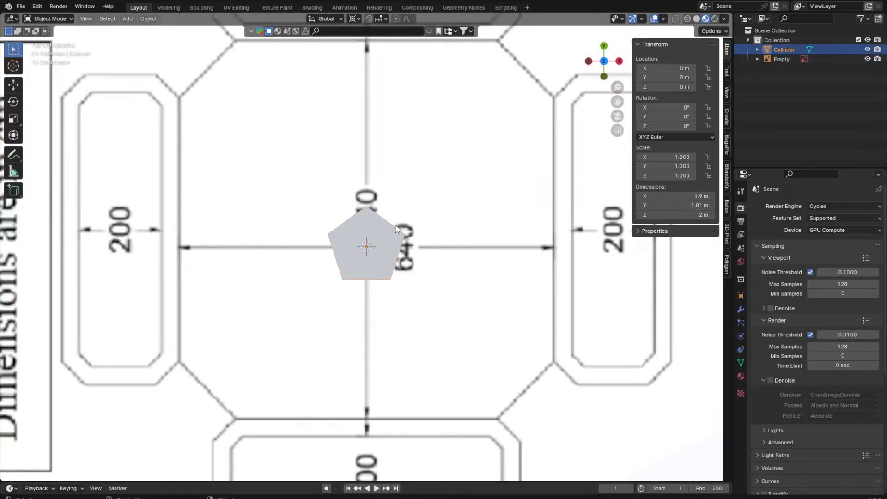
key(Delete)
scroll(399, 227, down, 4)
key(shift+a)
mouse_move(398, 227)
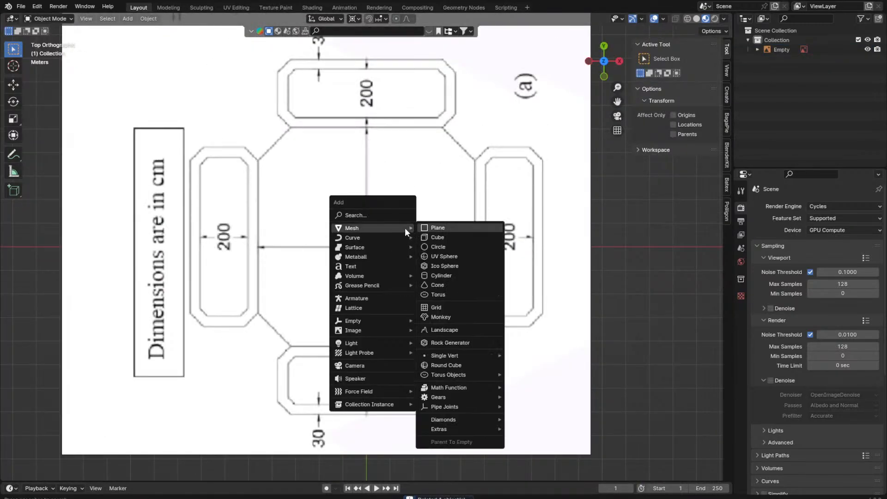
click(434, 237)
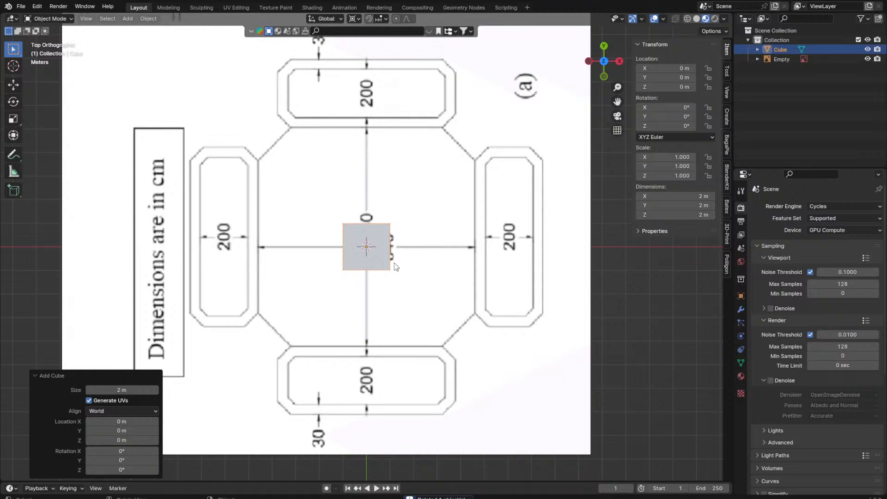
Step: Examine the plan dimensions and the tower elevation on the reference image around the cube
scroll(395, 263, down, 5)
scroll(361, 202, up, 5)
scroll(362, 202, down, 5)
scroll(323, 213, up, 4)
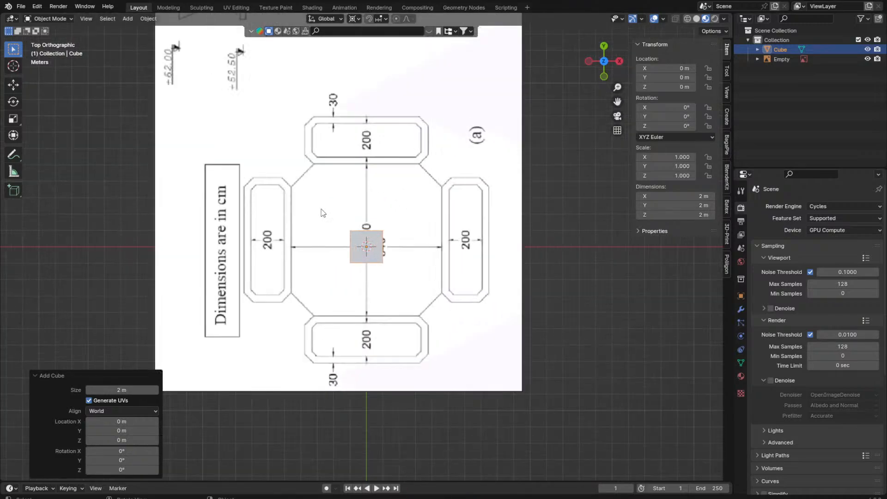
scroll(298, 215, down, 3)
scroll(316, 284, up, 3)
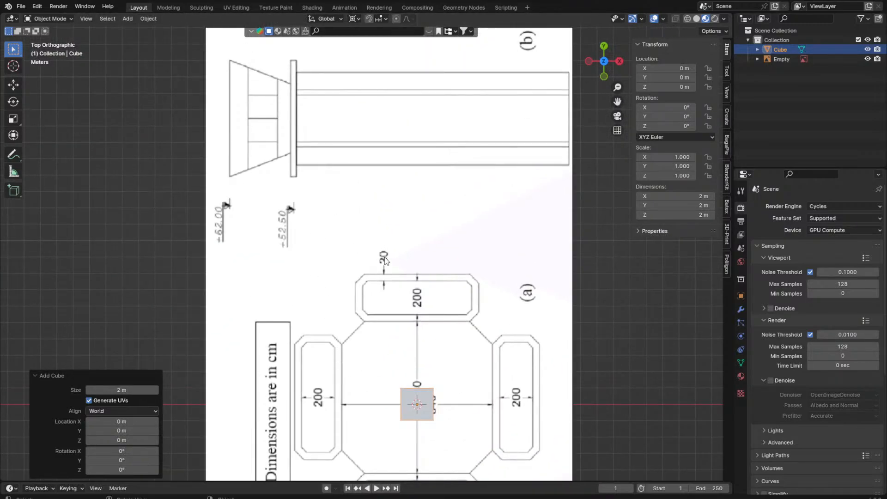
scroll(377, 316, down, 2)
mouse_move(416, 346)
shift+middle_down()
mouse_move(385, 315)
mouse_move(380, 261)
shift+middle_up()
scroll(418, 255, up, 2)
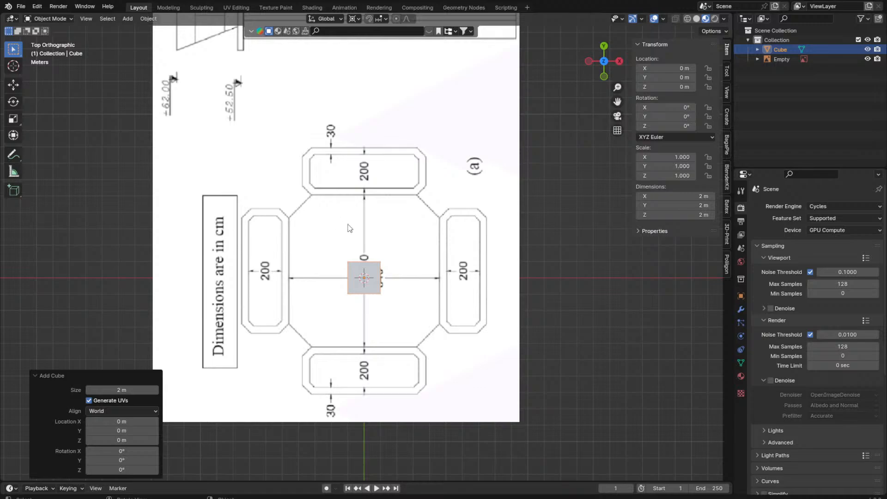
middle_drag(349, 228, 380, 204)
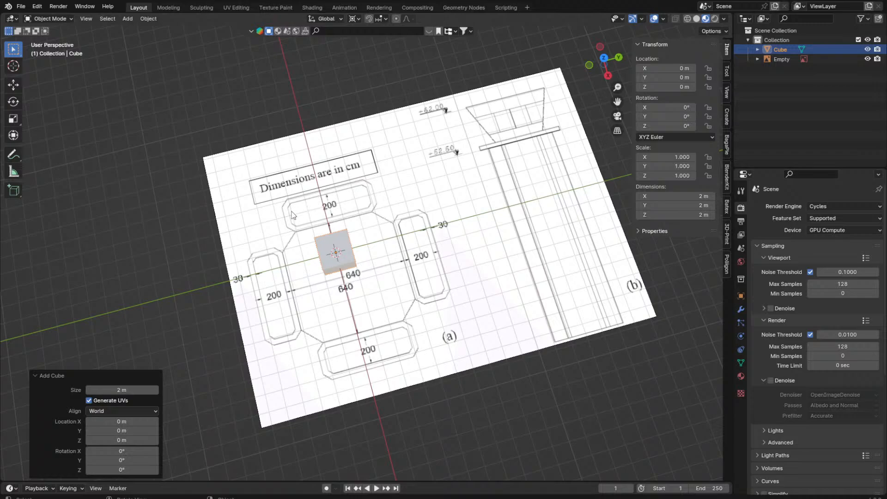
key(KP_7)
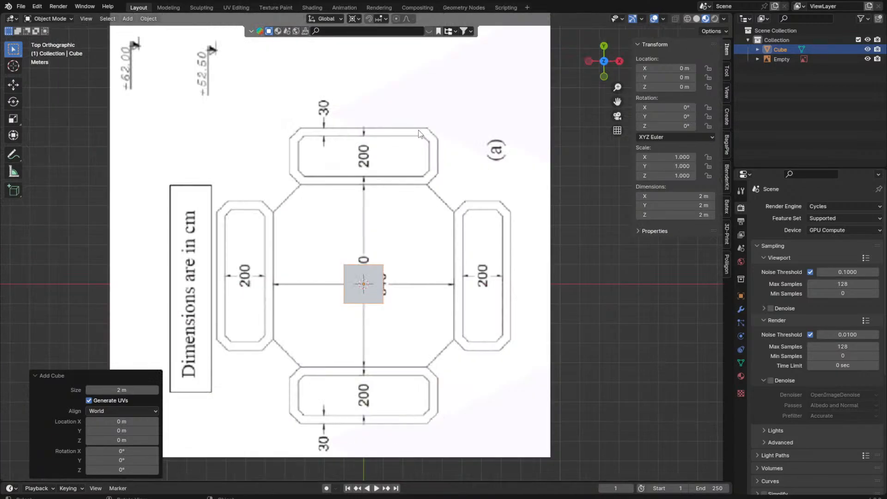
key(Home)
key(s)
click(395, 282)
key(KP_Decimal)
key(ctrl+z)
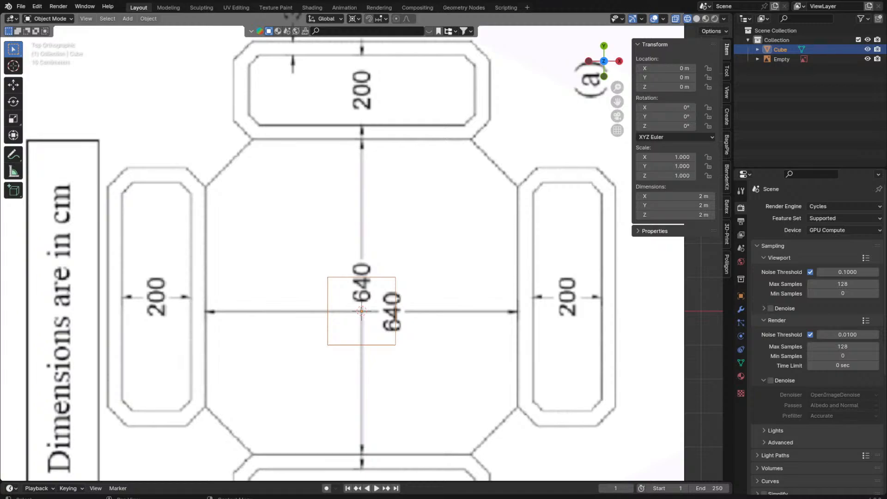
Step: Rotate the reference image 90° clockwise in the top view so its caption reads horizontally
scroll(268, 321, down, 4)
middle_drag(268, 321, 258, 180)
key(KP_7)
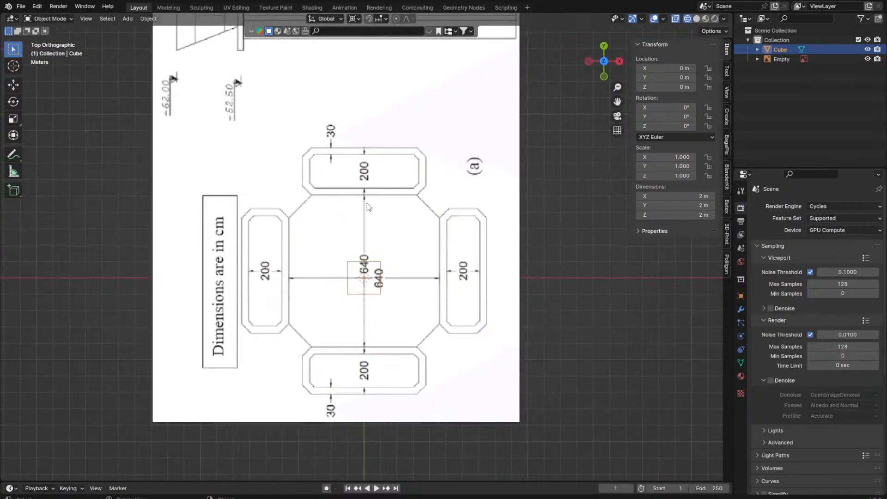
mouse_move(367, 203)
middle_down()
mouse_move(376, 214)
mouse_move(376, 395)
middle_up()
key(KP_7)
scroll(428, 242, down, 4)
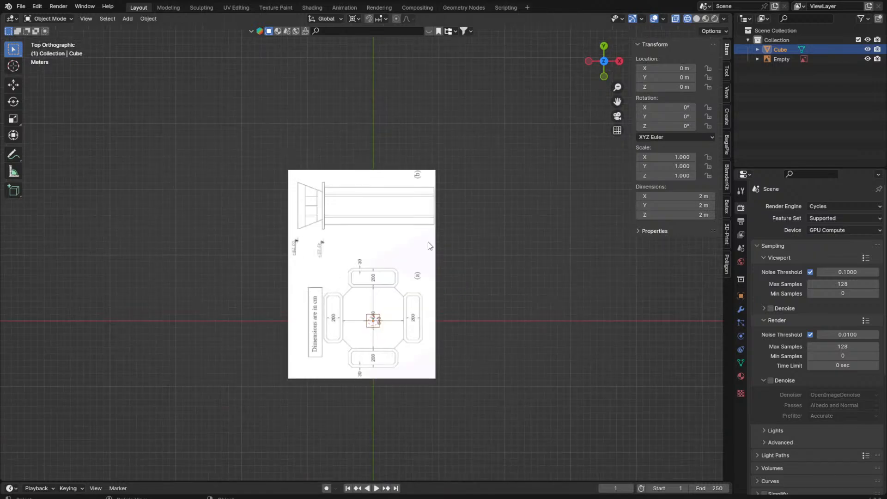
scroll(414, 185, up, 2)
scroll(414, 186, up, 3)
click(411, 176)
text(r90)
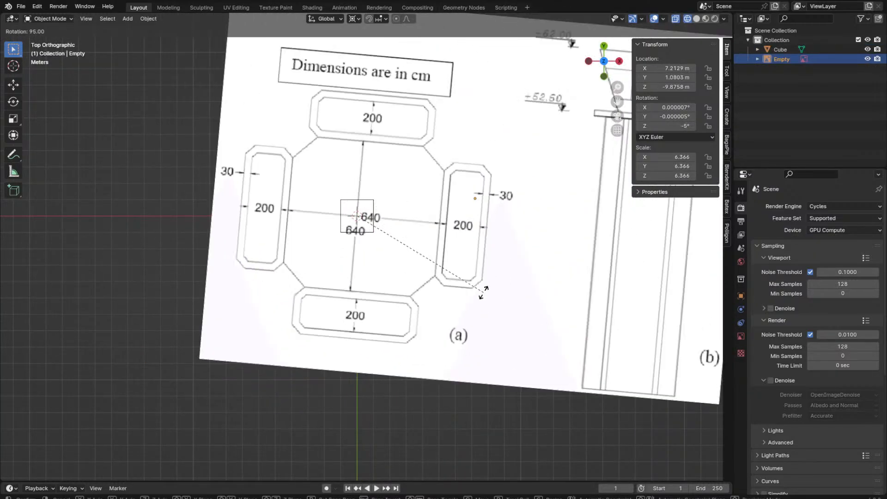
key(Return)
Step: Try Z dimensions of 100 m and 60 m on the cube and compare its height with the reference image
scroll(486, 281, down, 3)
middle_drag(486, 281, 486, 170)
click(339, 229)
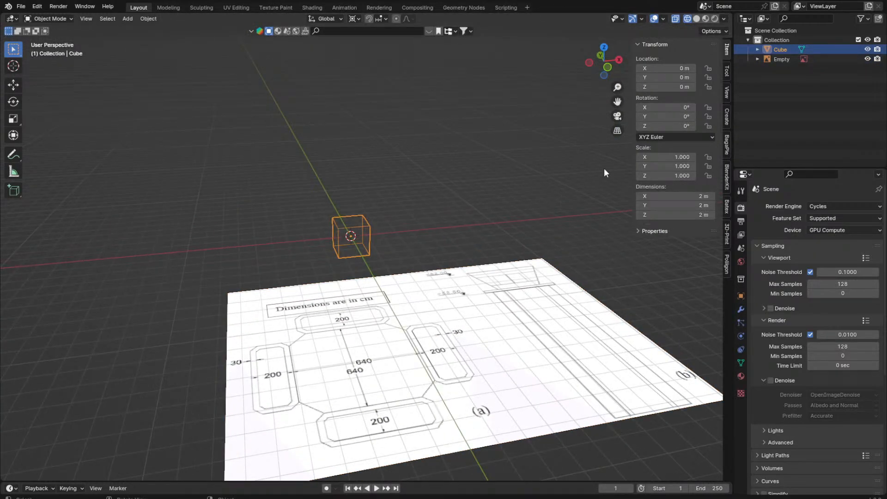
click(673, 215)
text(1)
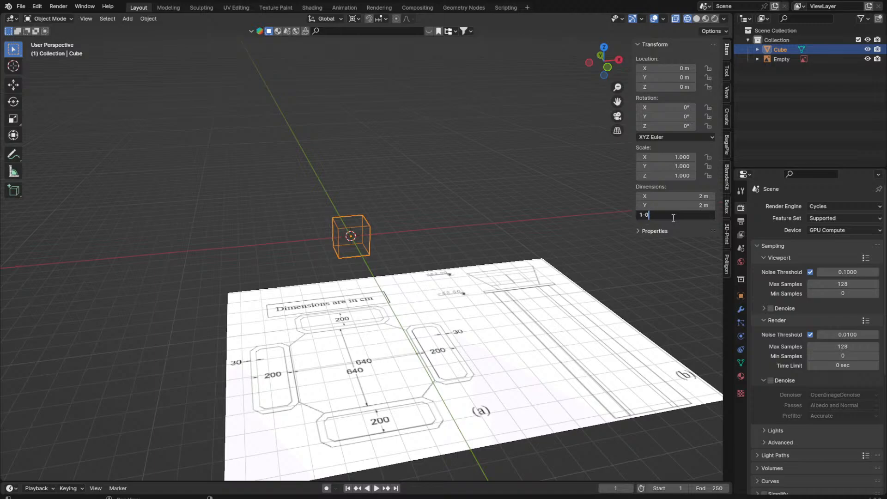
text(00)
key(Return)
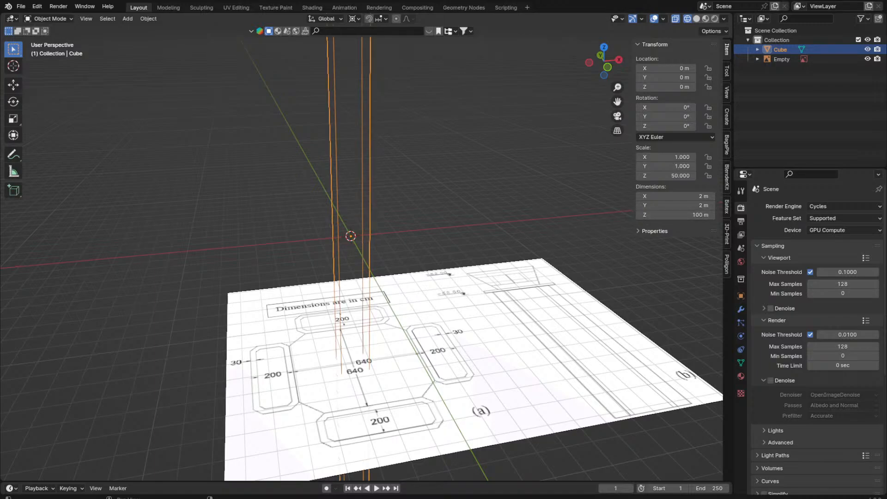
click(685, 214)
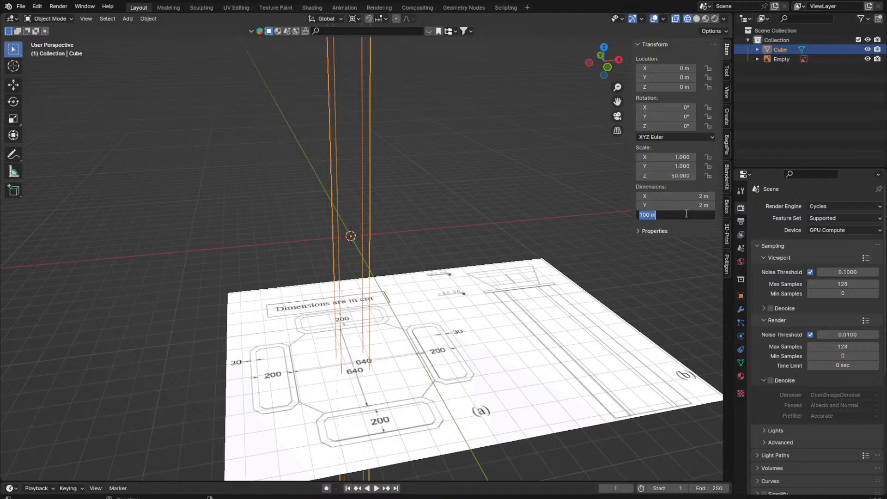
text(60)
key(Return)
scroll(479, 217, down, 6)
middle_drag(479, 217, 415, 191)
Step: Set the cube's Z dimension to 50 m
click(694, 212)
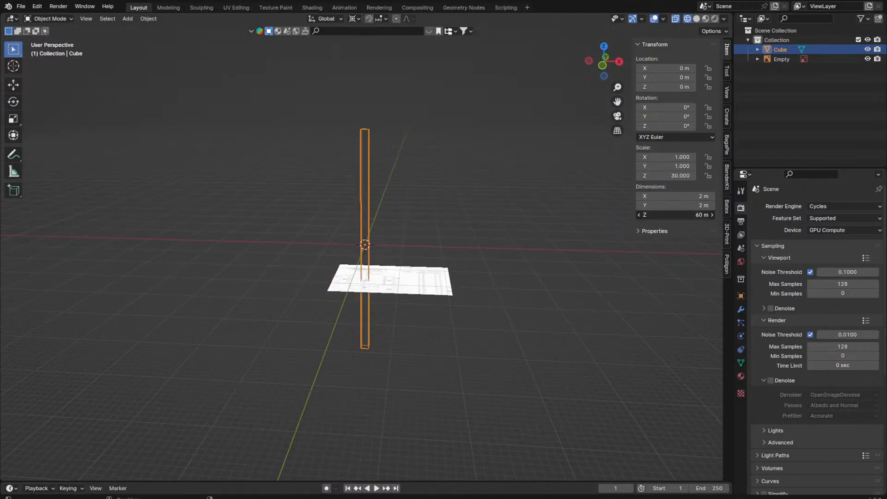
text(40)
key(Return)
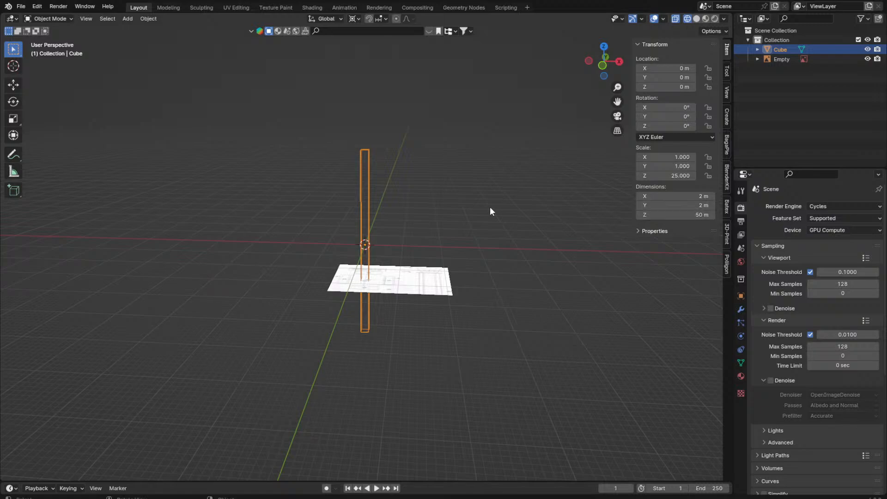
Step: Scale the cube's mesh along X to about 9.49 m to span the plan's central octagon, and apply the object's scale
middle_drag(491, 211, 395, 278)
scroll(400, 250, up, 4)
key(Tab)
key(KP_7)
key(s)
key(x)
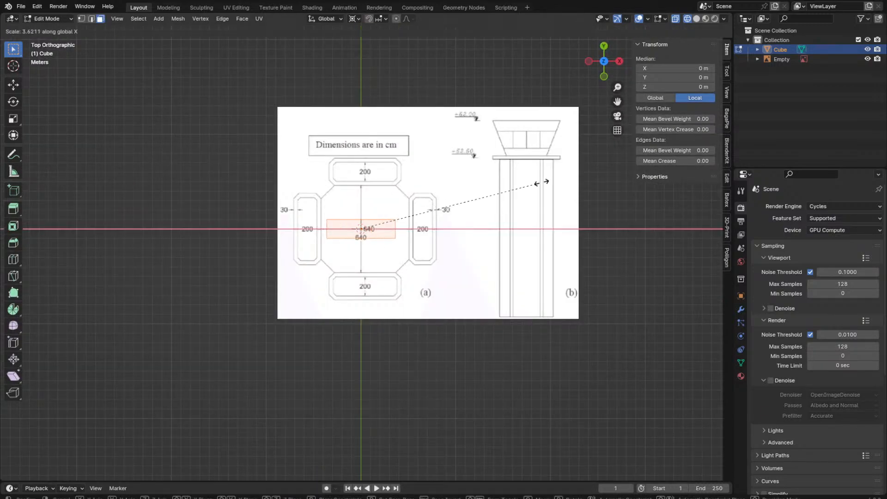
click(606, 196)
key(Tab)
key(ctrl+a)
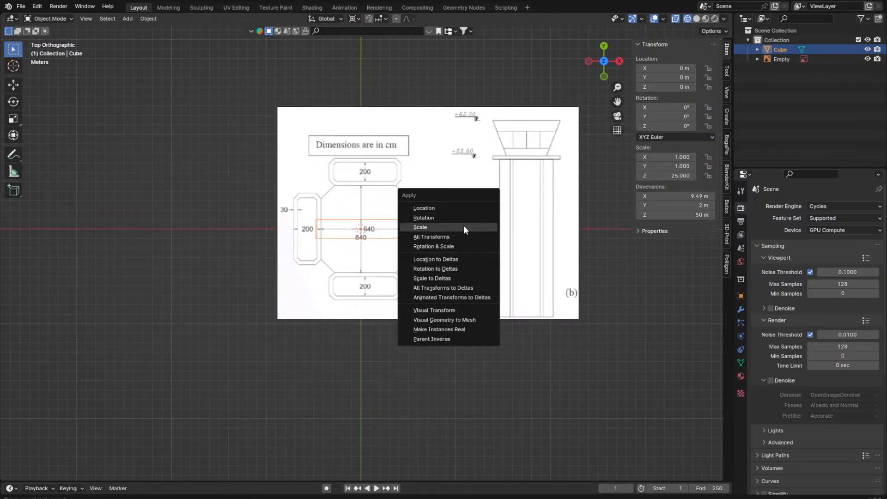
click(464, 226)
Step: Move the column about 0.385 m along X to line it up with the plan's central octagon
scroll(457, 235, up, 4)
key(g)
key(x)
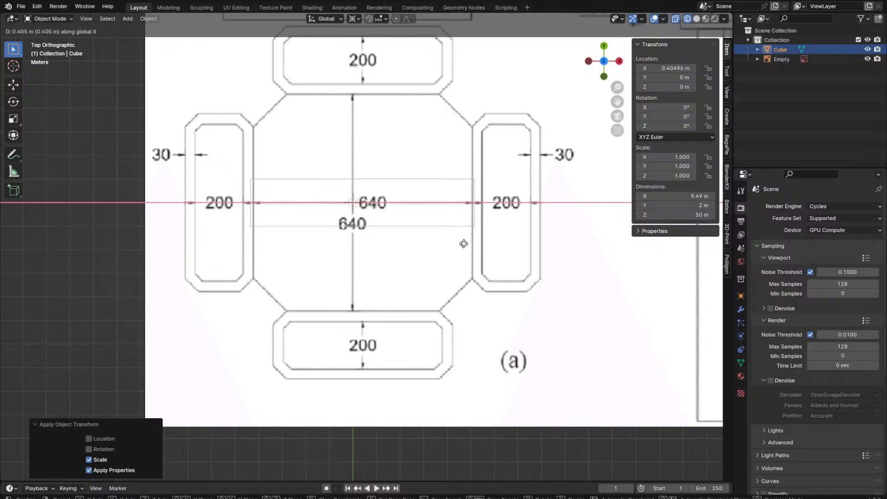
click(464, 249)
Step: Scale the column along Y to about 9.27 m to match the depth of the central octagon, and apply the scale
key(s)
key(y)
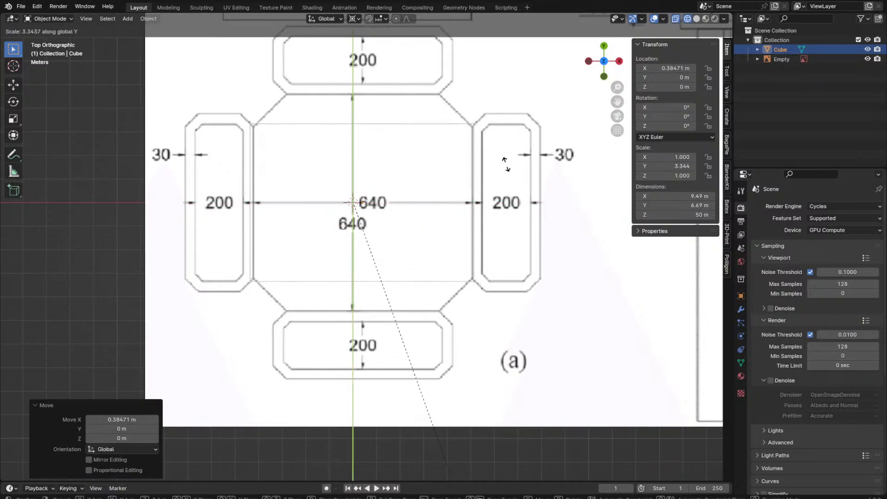
click(583, 316)
key(ctrl+a)
click(578, 312)
Step: Bevel the column's four vertical corner edges by 1.4 m with one segment to follow the plan's octagonal outline
middle_drag(578, 312, 423, 200)
key(Tab)
shift+click(424, 200)
shift+click(286, 159)
mouse_move(276, 158)
middle_down()
mouse_move(344, 159)
mouse_move(307, 192)
middle_up()
scroll(281, 158, down, 2)
key(KP_7)
key(z)
click(259, 138)
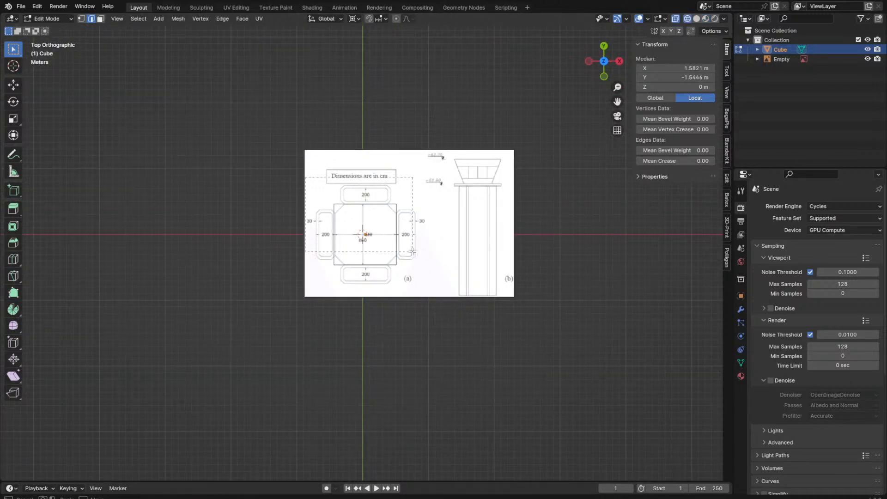
scroll(363, 222, up, 5)
key(ctrl+b)
click(491, 198)
key(z)
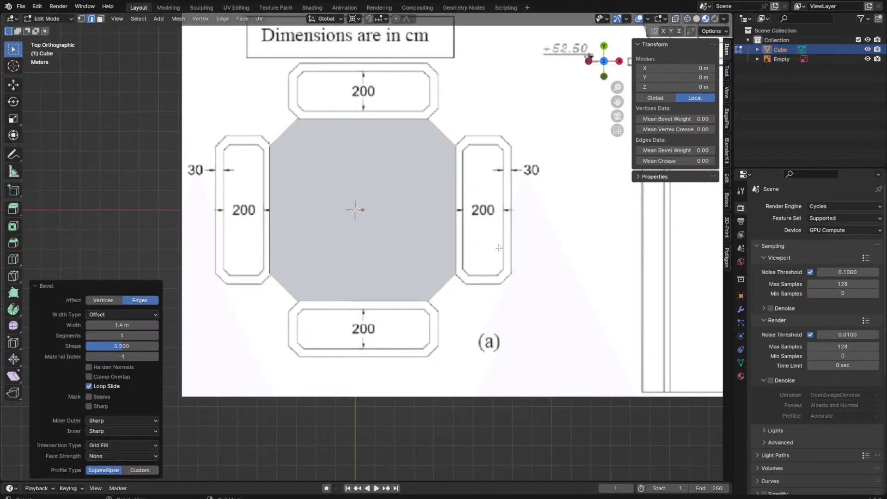
mouse_move(499, 248)
middle_down()
mouse_move(456, 182)
mouse_move(416, 162)
middle_up()
scroll(456, 182, down, 6)
key(Tab)
Step: Duplicate the reference image and move the copy about 15.6 m in the negative X direction
middle_drag(534, 147, 601, 147)
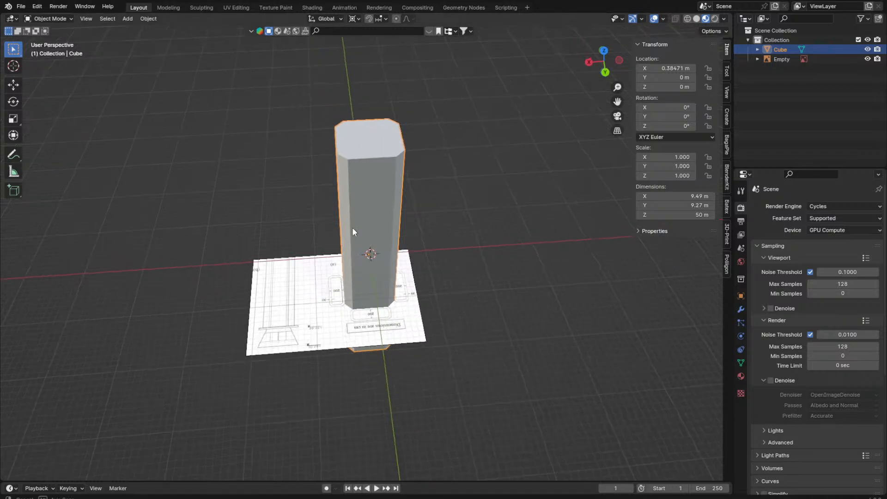
scroll(352, 196, up, 5)
scroll(365, 213, down, 5)
middle_drag(345, 183, 303, 245)
key(grave)
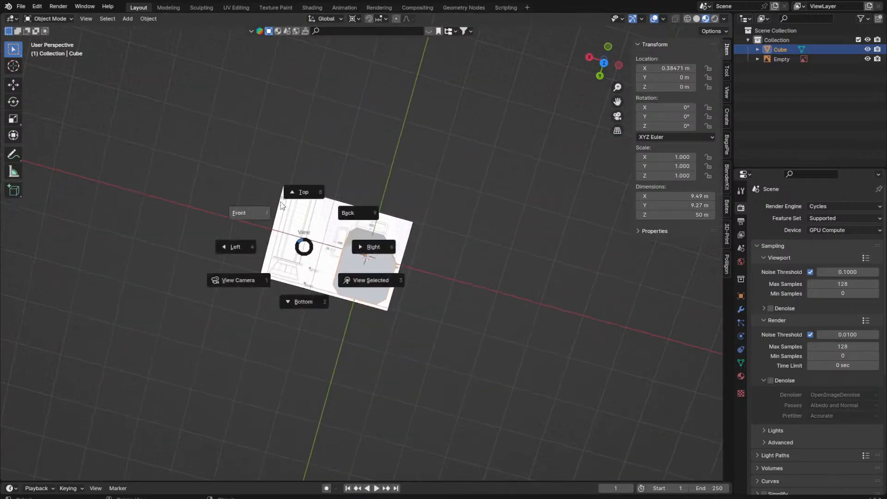
click(355, 216)
click(403, 275)
middle_drag(355, 226, 414, 303)
key(shift+d)
key(x)
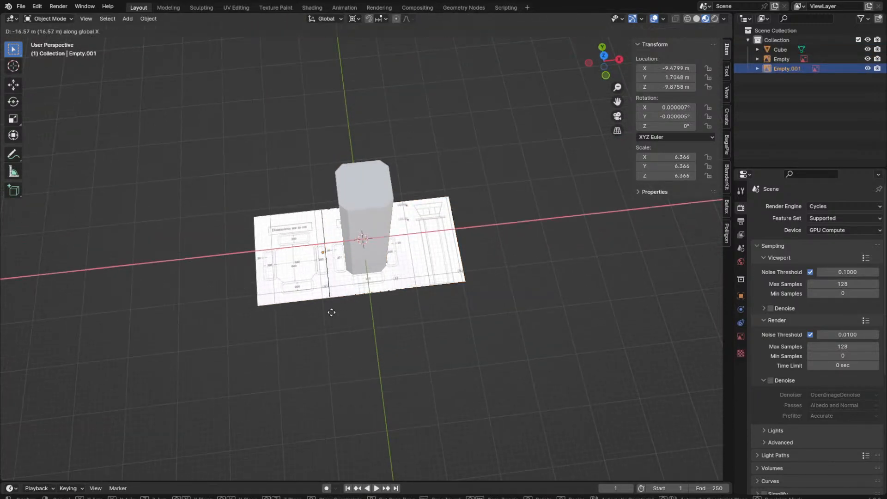
click(351, 326)
Step: Stand the copied reference image upright with an X rotation of about 89° and place it behind the column at about Y 24.4 m
key(grave)
click(540, 303)
key(g)
click(586, 203)
key(r)
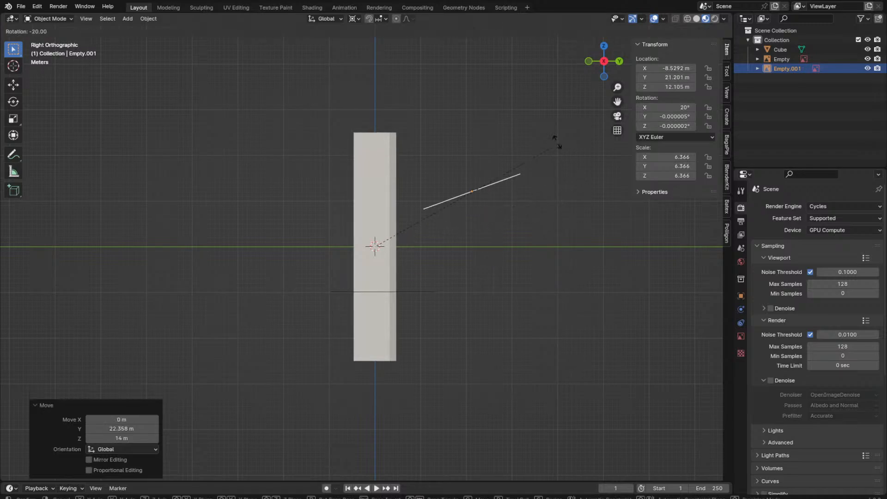
click(356, 101)
key(g)
click(485, 180)
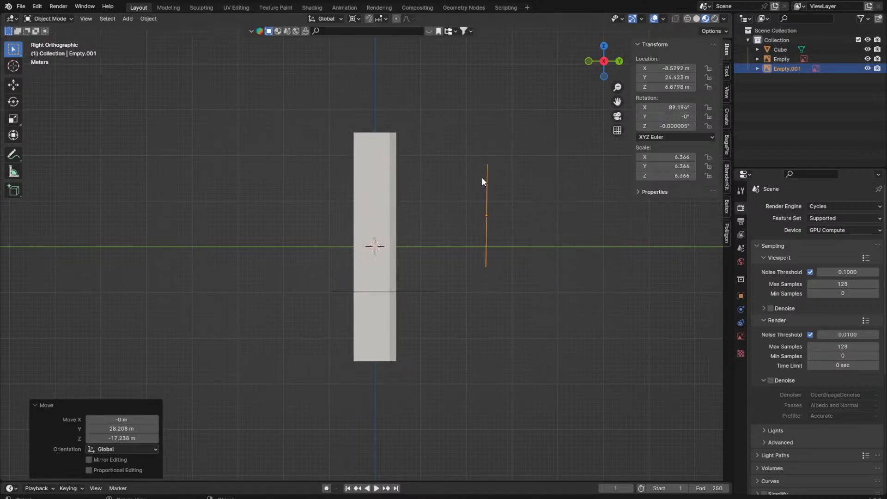
Step: In the front view, move the upright image about 1.36 m in negative X and 0.28 m down to align its elevation with the column
key(grave)
click(542, 132)
key(shift+z)
scroll(296, 132, up, 4)
scroll(296, 132, up, 2)
key(g)
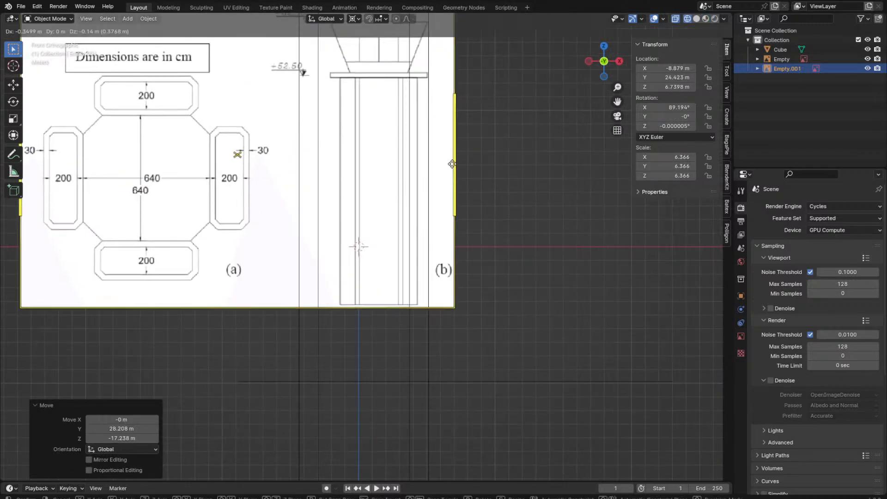
click(442, 169)
Step: Delete the upright copy of the reference image
scroll(442, 169, down, 6)
key(z)
click(442, 243)
scroll(442, 243, up, 1)
key(x)
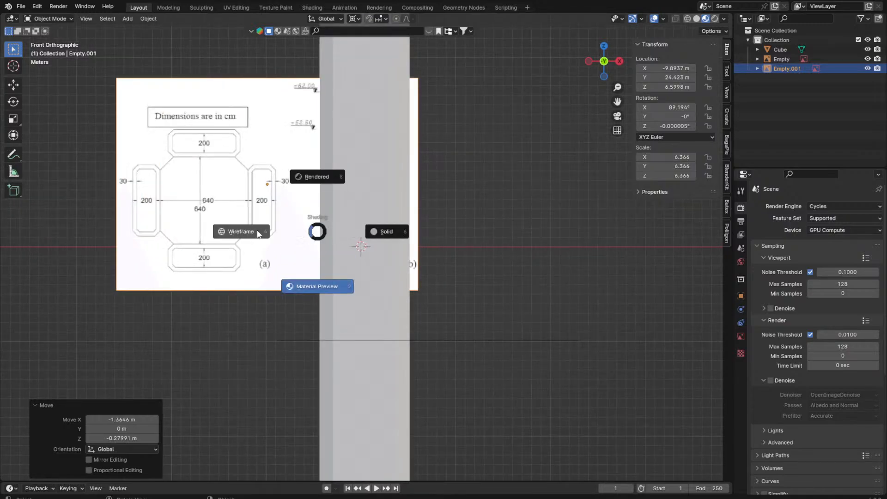
click(257, 231)
middle_drag(287, 293, 353, 225)
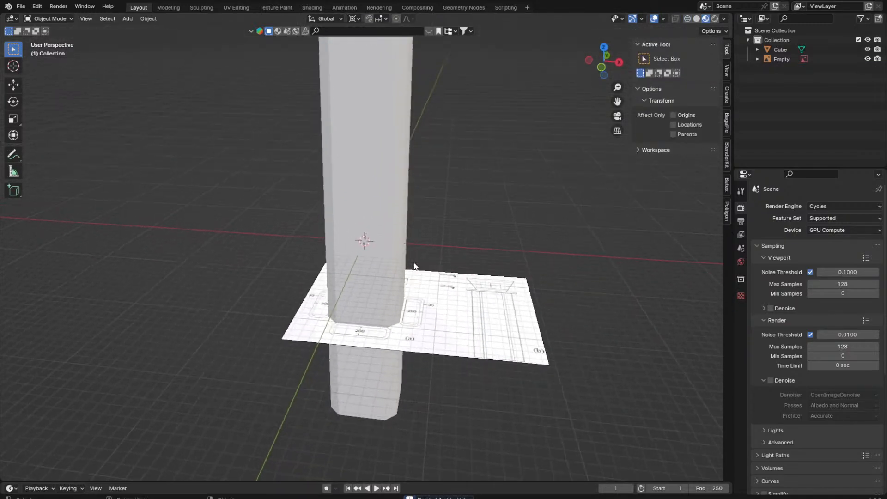
Step: Undo the deletion of the upright reference image and return to the front view
key(ctrl+z)
key(grave)
click(280, 140)
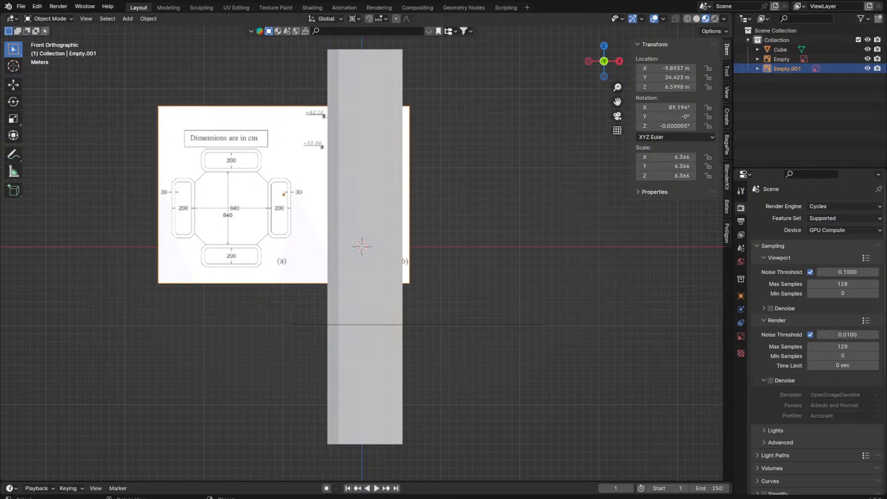
middle_drag(490, 208, 453, 189)
key(KP_1)
Step: Set the column's X and Y dimensions to 9 m each and apply its scale
click(391, 189)
double_click(667, 196)
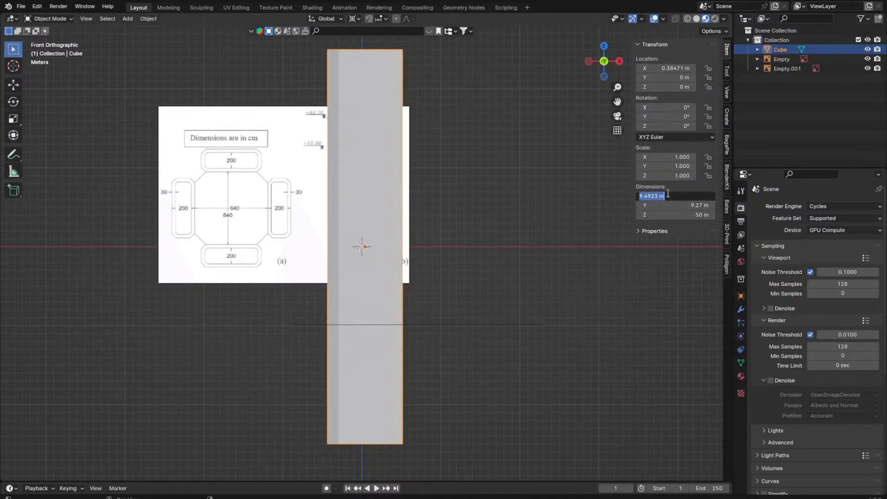
text(9)
key(Return)
double_click(668, 205)
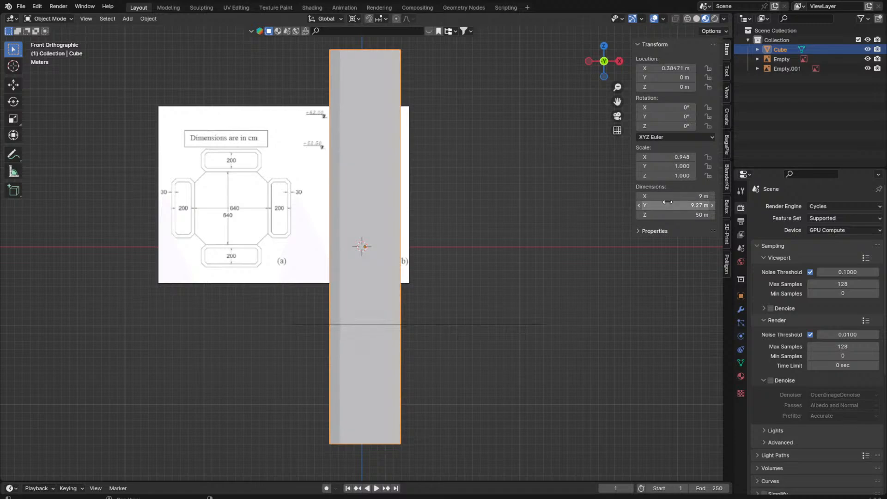
text(9)
key(Return)
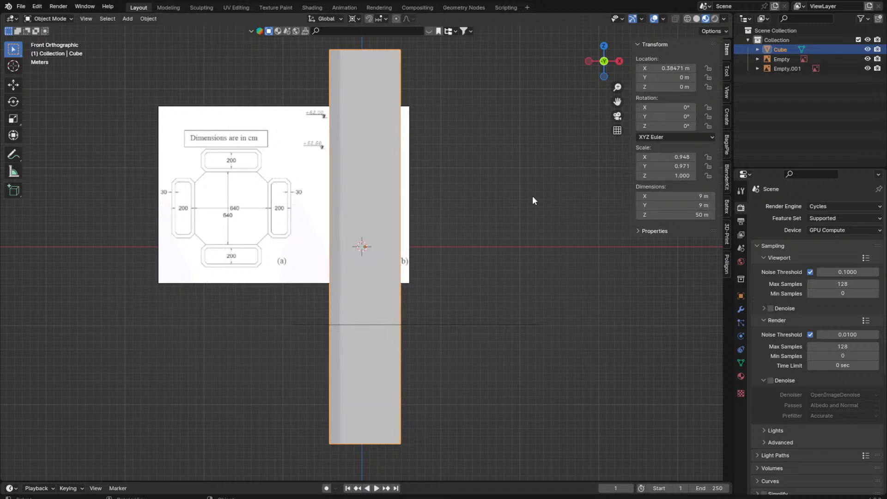
key(ctrl+a)
click(531, 195)
scroll(516, 215, down, 6)
scroll(515, 215, up, 7)
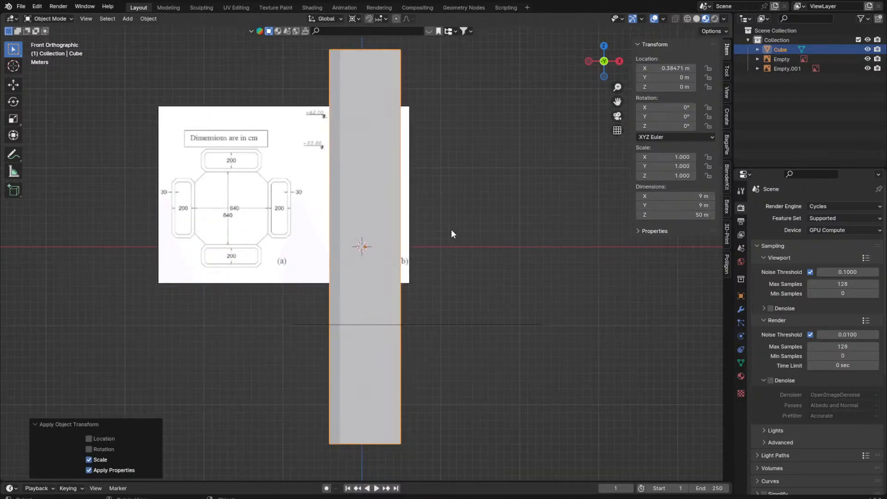
Step: Raise the column along Z to about 25.09 m so that its base sits at ground level
key(g)
key(z)
click(444, 111)
middle_drag(443, 112, 389, 209)
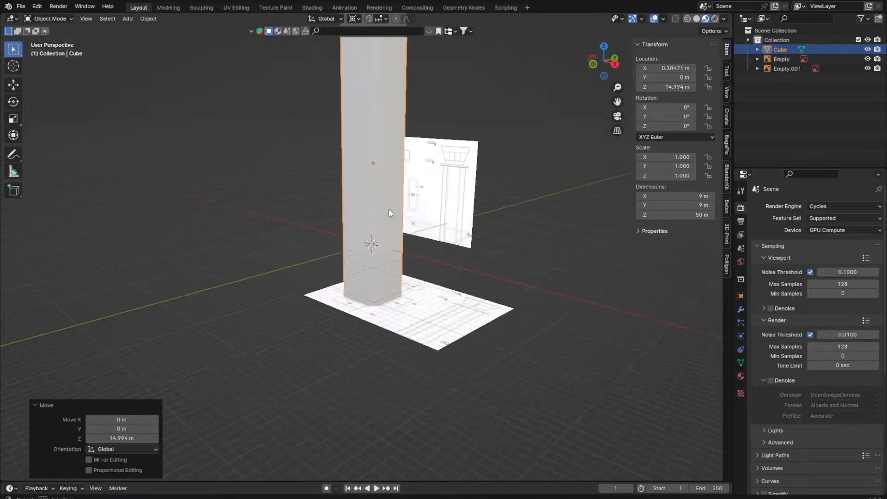
key(KP_3)
key(g)
key(z)
click(521, 148)
middle_drag(517, 147, 458, 162)
key(KP_1)
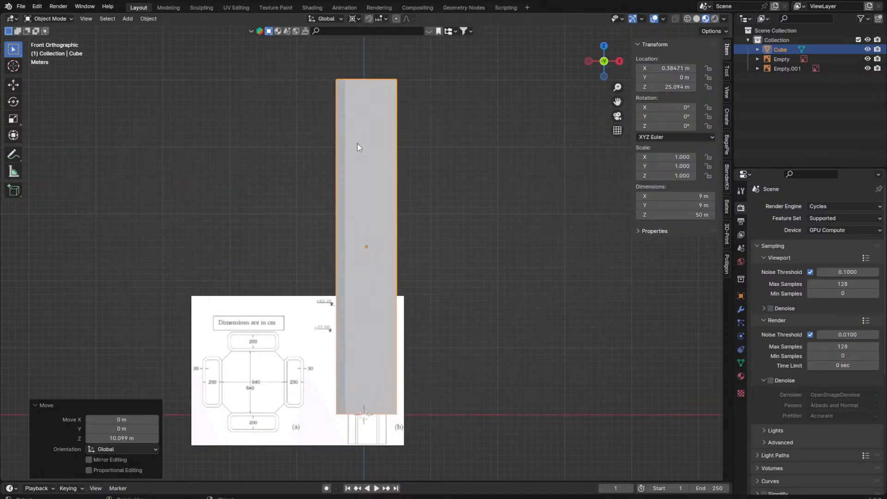
Step: Enter mesh editing on the column and select all vertices of its top end
scroll(414, 196, down, 3)
key(Tab)
key(shift+z)
key(1)
drag(324, 121, 425, 180)
middle_drag(510, 242, 511, 244)
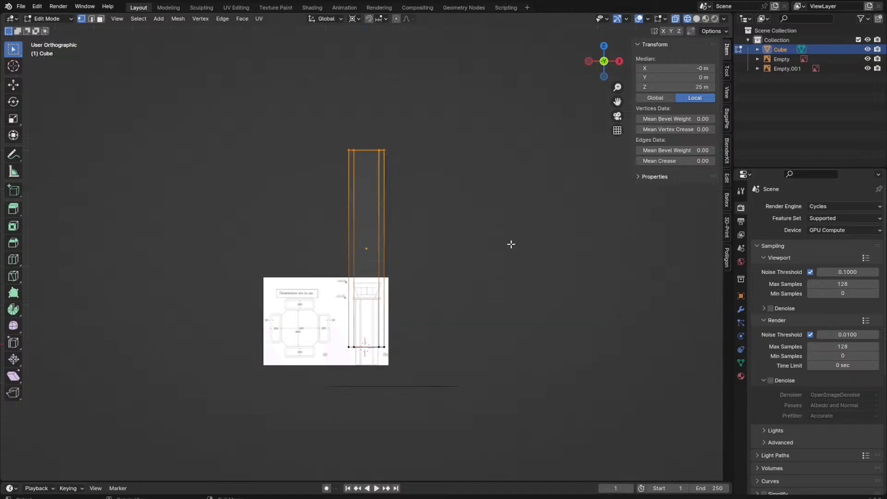
key(KP_1)
key(KP_Decimal)
middle_drag(514, 209, 535, 279)
key(shift+z)
Step: Extrude the column's top face in place, change the transform pivot point, and scale the new face inward to form a ledge
key(e)
key(Escape)
key(s)
key(Escape)
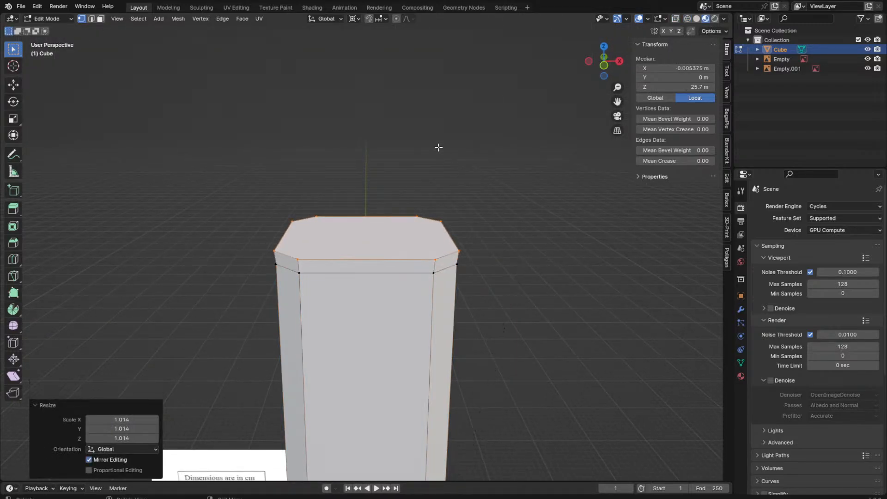
click(354, 19)
click(381, 54)
key(s)
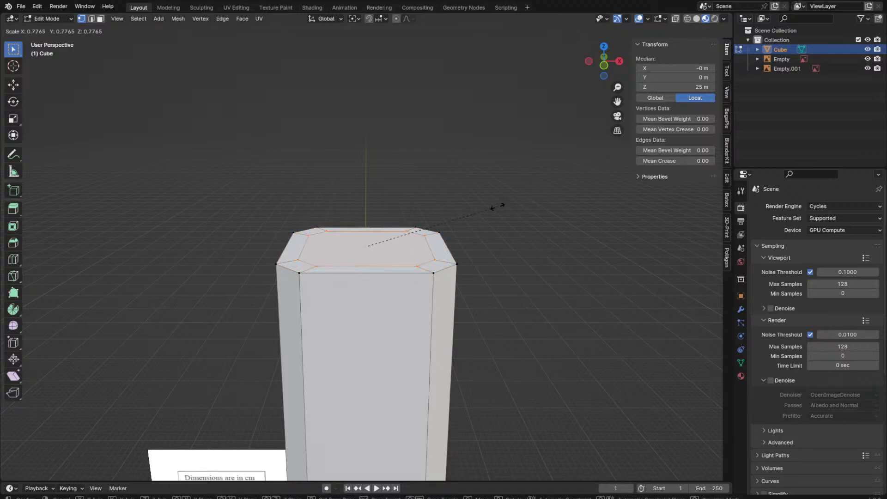
click(515, 219)
Step: Extrude the inset face up about 0.64 m as a neck, then scale its extruded top face outward by about 1.19
key(e)
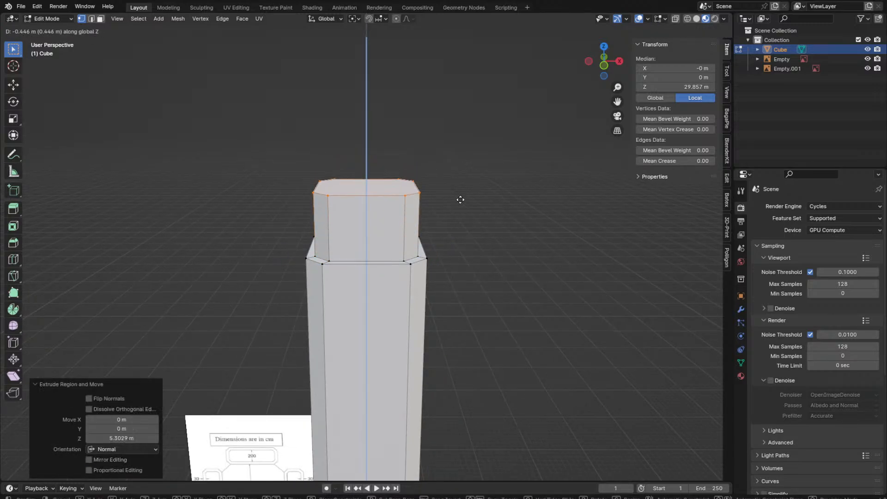
key(Escape)
key(s)
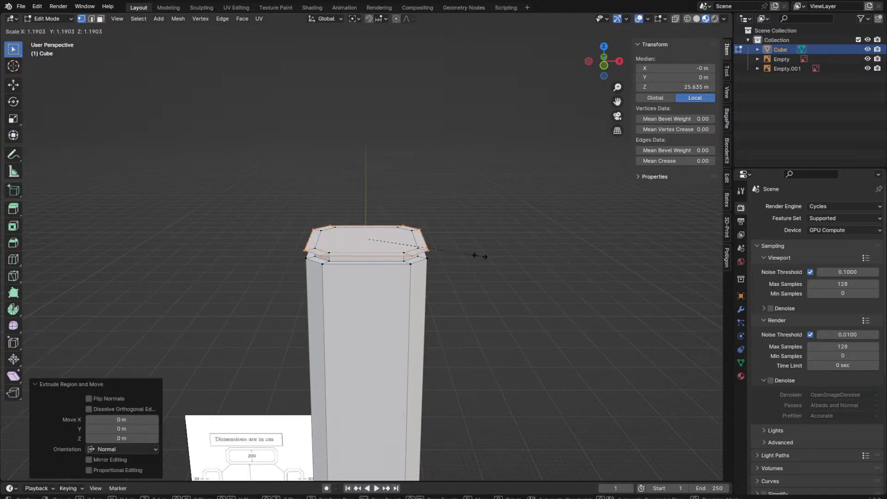
click(474, 253)
Step: Extrude the widened face up about 9.4 m and scale its top by about 1.33 to form a flared tower head
key(e)
click(462, 135)
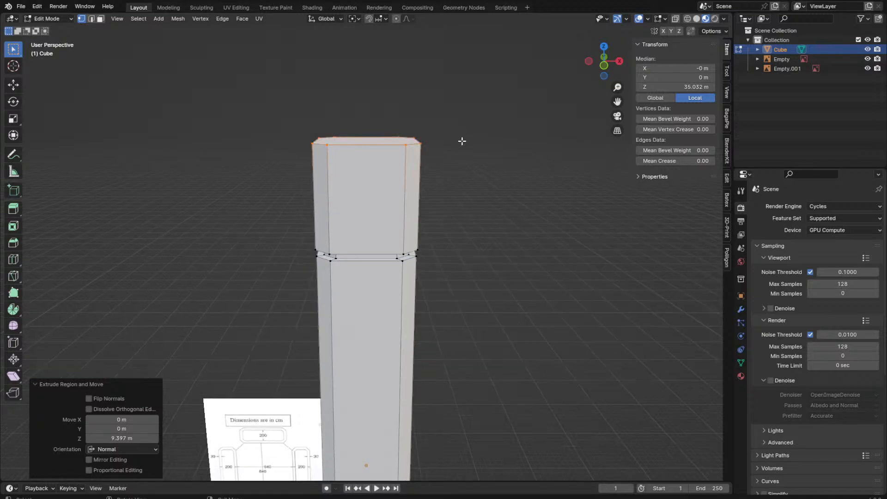
key(KP_3)
key(s)
click(578, 143)
scroll(475, 228, down, 8)
scroll(405, 231, up, 12)
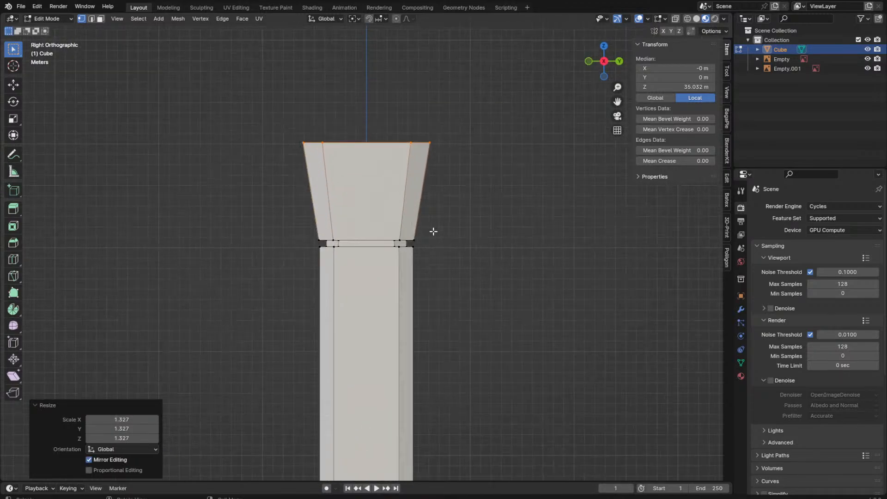
key(Tab)
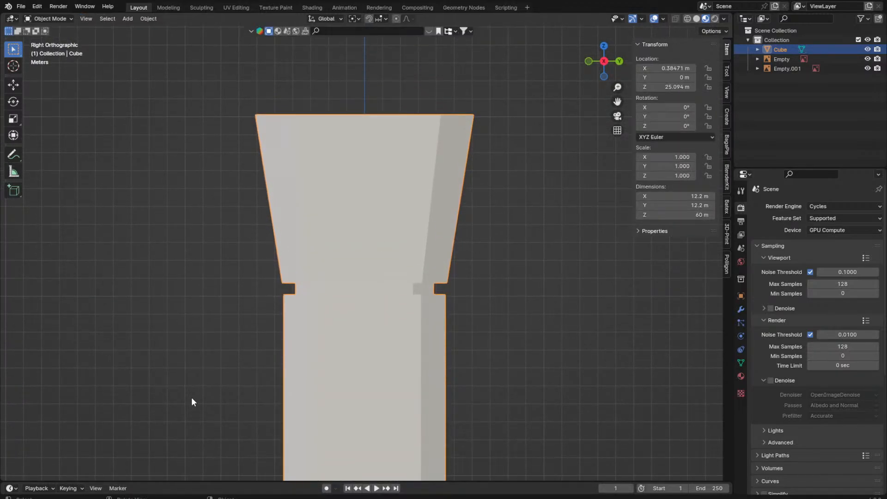
Step: Deselect the tower and add a new mesh cube as a separate object
scroll(498, 257, down, 2)
click(492, 261)
key(shift+a)
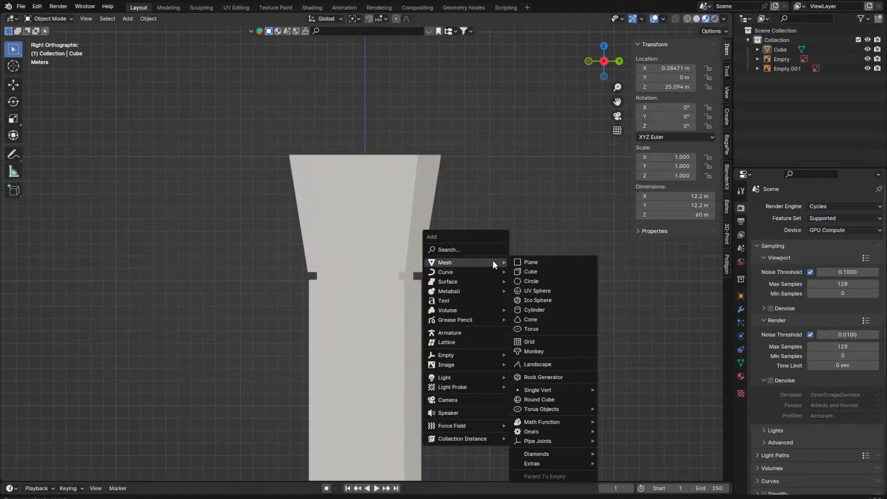
click(530, 272)
click(641, 205)
text(6)
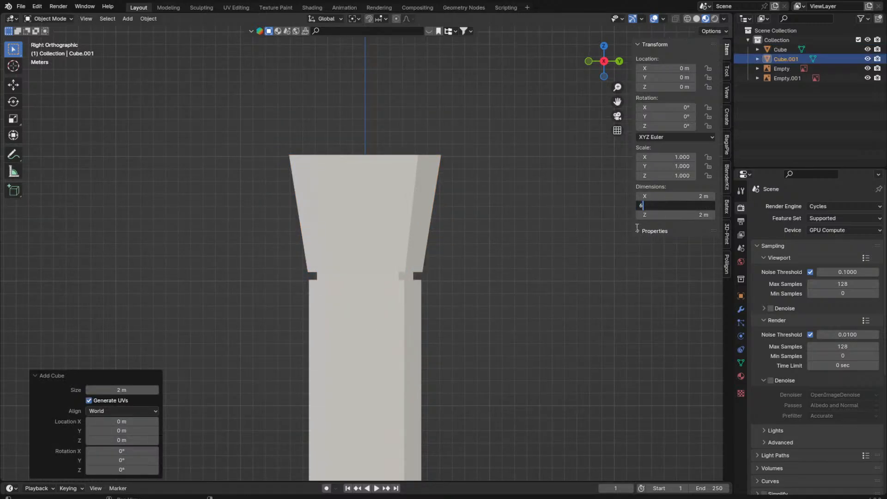
key(Return)
scroll(585, 201, down, 1)
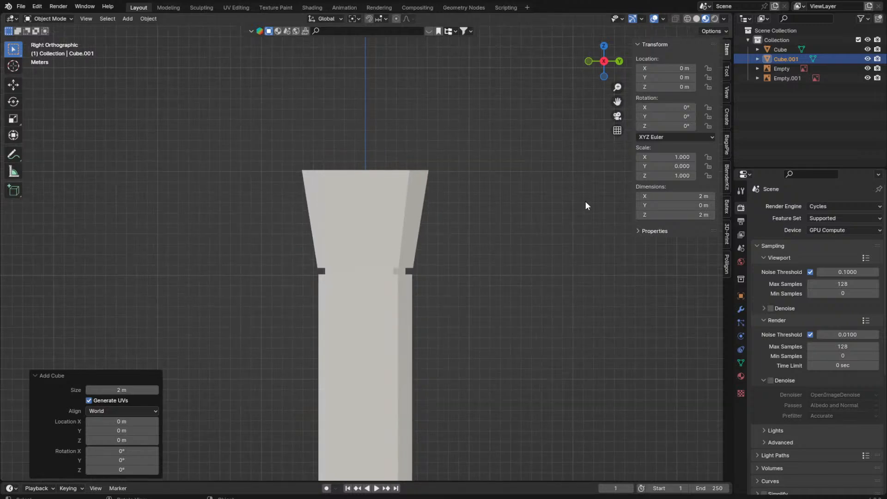
key(ctrl+z)
Step: Set the new cube's Z dimension to 6 ft (1.83 m) and raise it about 51.64 m to the base of the tower head
click(658, 214)
text(6)
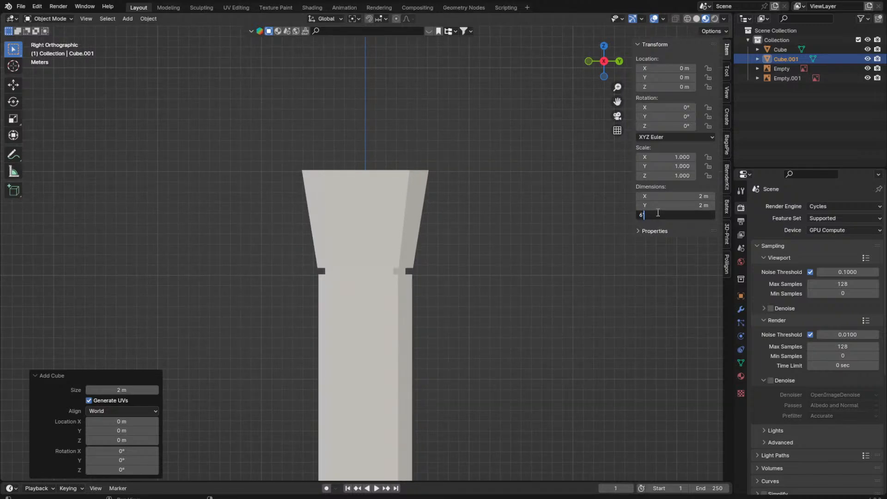
key(Return)
scroll(370, 231, down, 9)
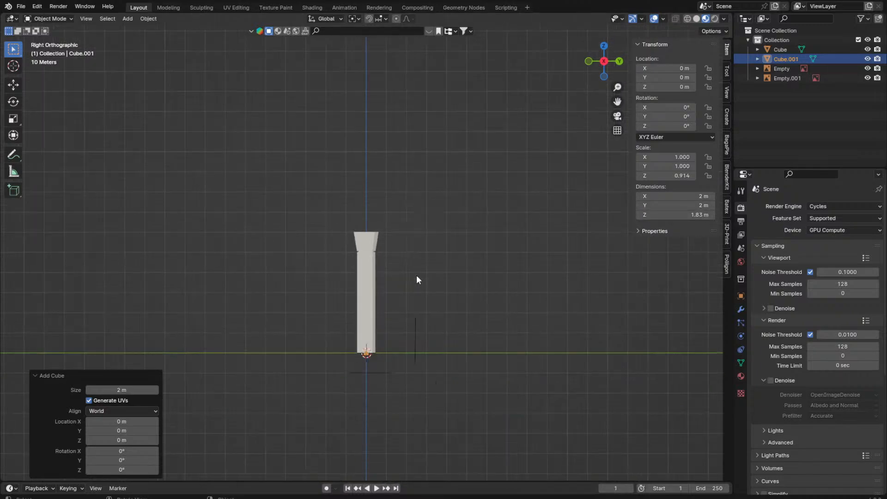
scroll(453, 361, up, 6)
key(g)
key(z)
click(415, 62)
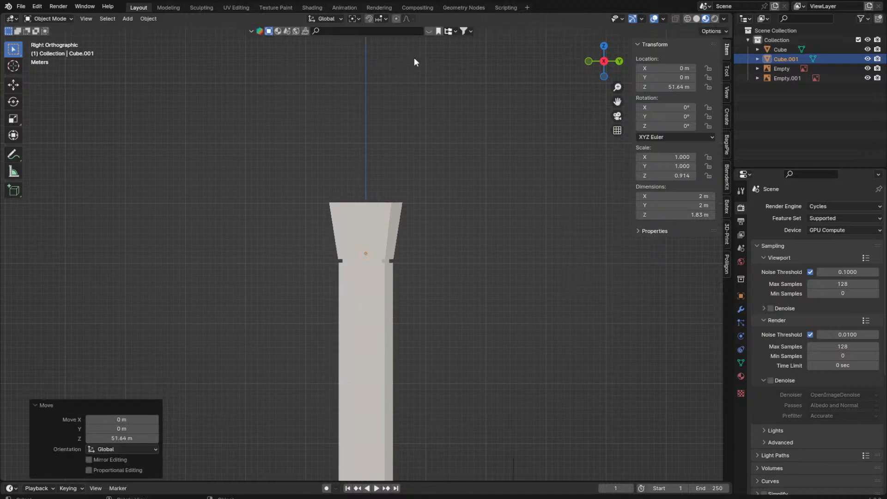
Step: Set the small cube's X and Y dimensions to 1 m
key(KP_Decimal)
scroll(557, 270, down, 6)
scroll(466, 347, up, 4)
middle_drag(496, 301, 483, 329)
key(Return)
click(672, 196)
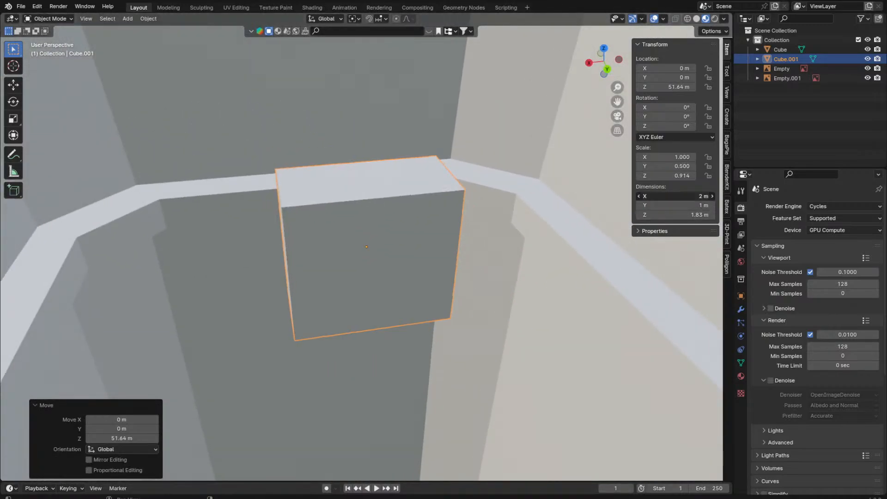
text(1)
key(Return)
Step: Reduce the small cube's X and Y dimensions to 0.5 m each
middle_drag(504, 212, 569, 199)
click(671, 196)
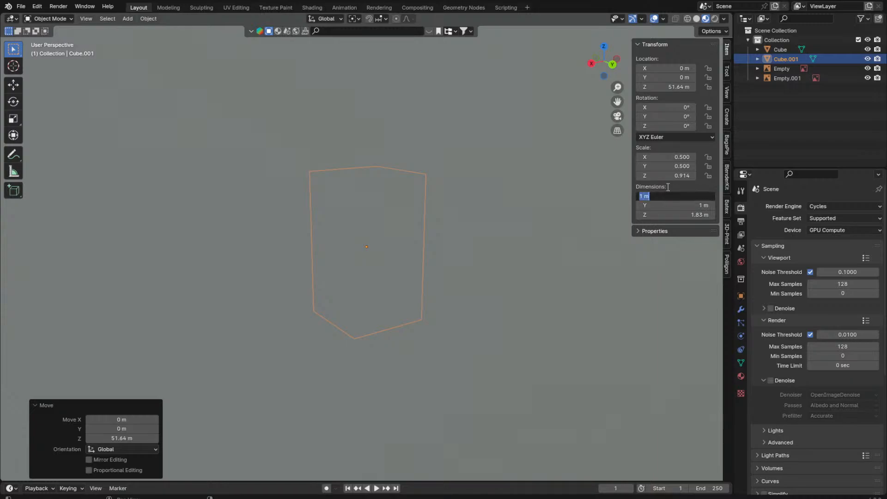
text(0.5)
key(Return)
click(663, 205)
text(0.5)
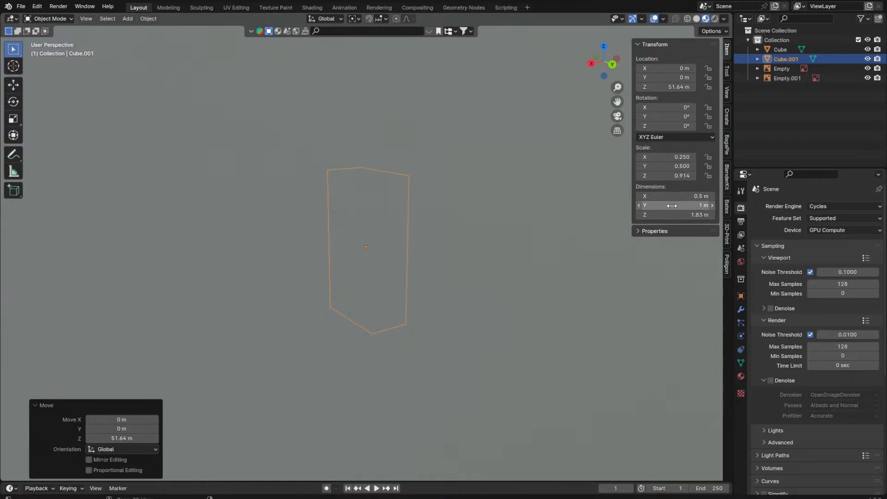
key(Return)
Step: In the right-side wireframe view, move the small cube up along Z to about 52.34 m, inside the tower head
middle_drag(529, 167, 525, 195)
scroll(525, 194, up, 1)
key(KP_3)
scroll(383, 253, down, 7)
key(shift+z)
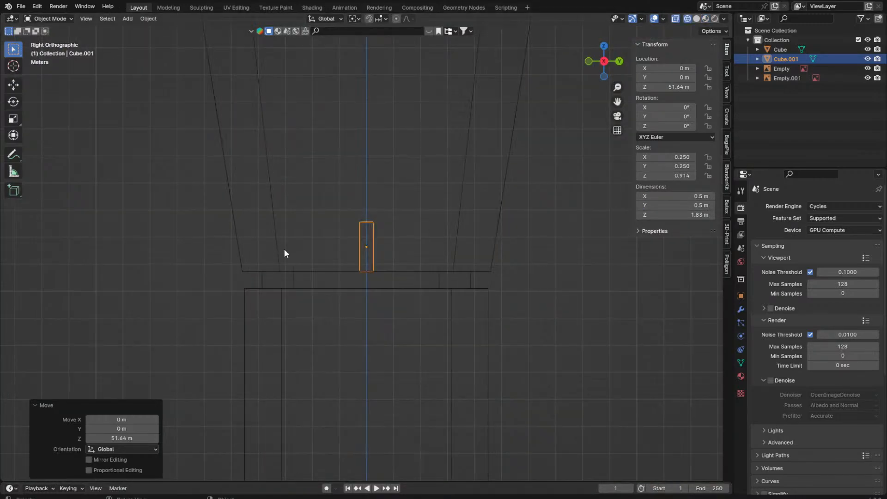
key(g)
key(z)
click(339, 244)
scroll(339, 244, down, 3)
key(g)
key(z)
click(376, 255)
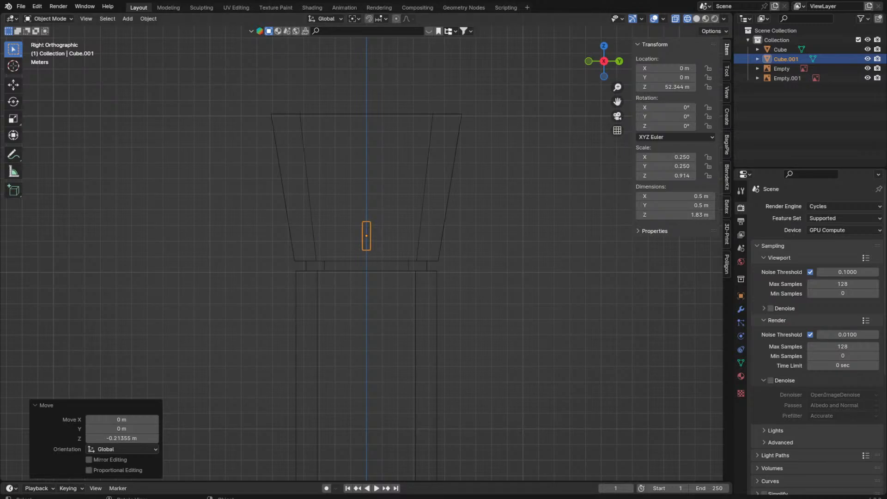
Step: Adjust the small cube's height to about Z 52.15 m, just above the floor of the tower head
middle_drag(205, 224, 199, 236)
key(grave)
click(248, 222)
scroll(382, 275, up, 4)
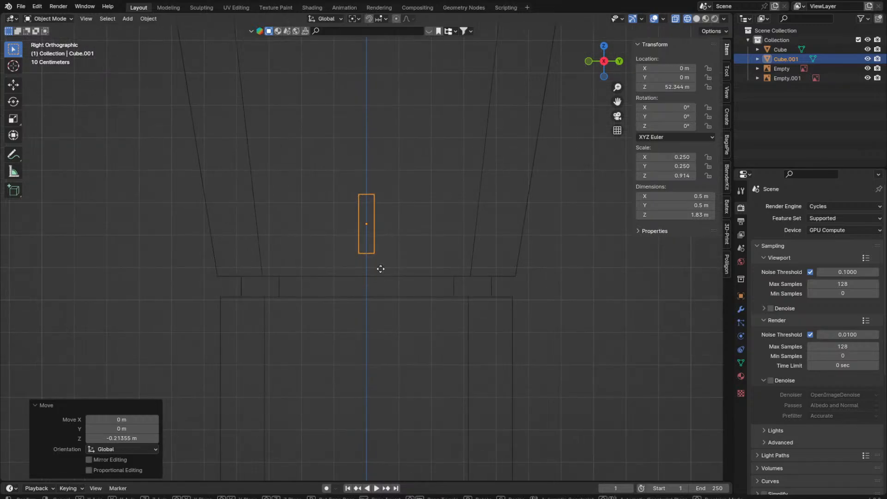
key(g)
key(z)
click(434, 276)
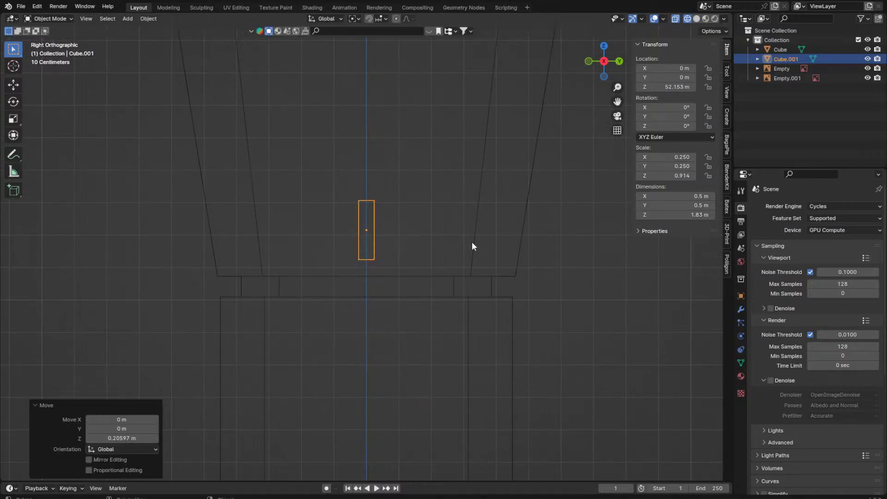
Step: Edit the tower mesh and lower the top vertices of its head by about 5.55 m
key(Tab)
scroll(472, 242, down, 4)
key(Tab)
click(447, 198)
key(Tab)
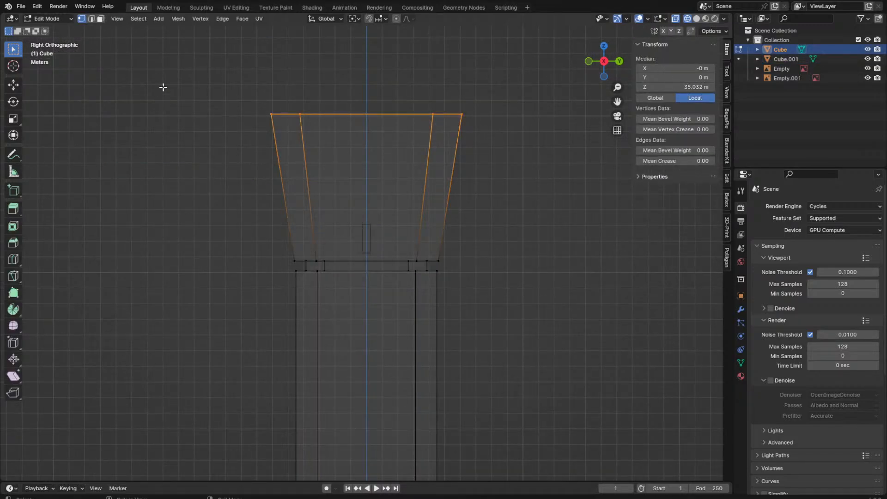
drag(162, 88, 492, 158)
key(g)
click(505, 251)
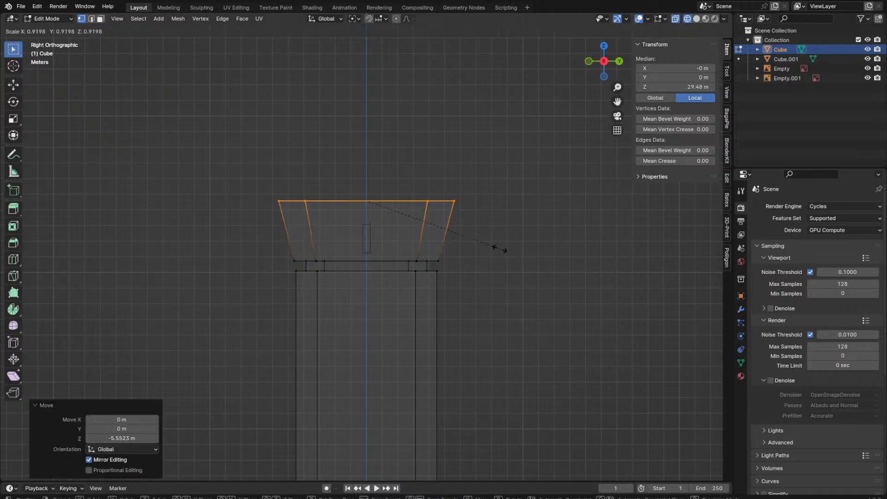
Step: Scale the top of the tower head inward to reduce its flare
key(s)
click(487, 247)
key(Tab)
scroll(444, 267, down, 4)
key(Tab)
scroll(295, 271, up, 5)
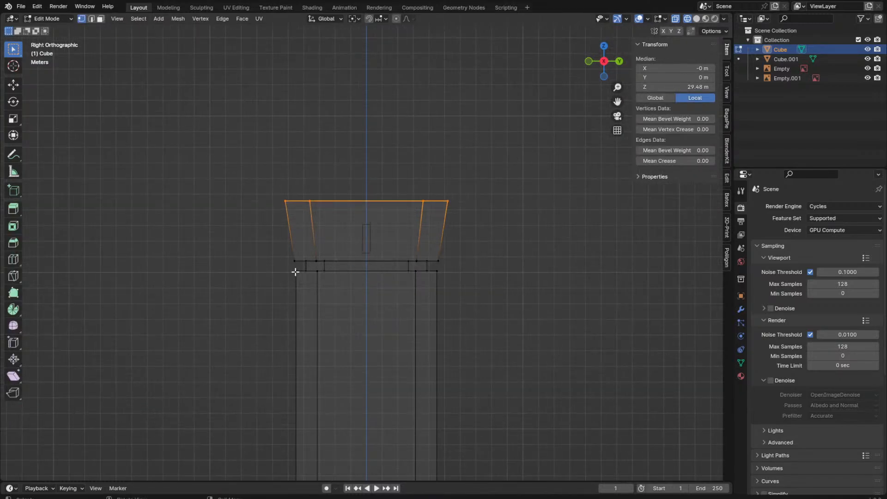
Step: Add one horizontal loop cut around the lower shaft with a slide factor of about 0.597
drag(291, 272, 496, 289)
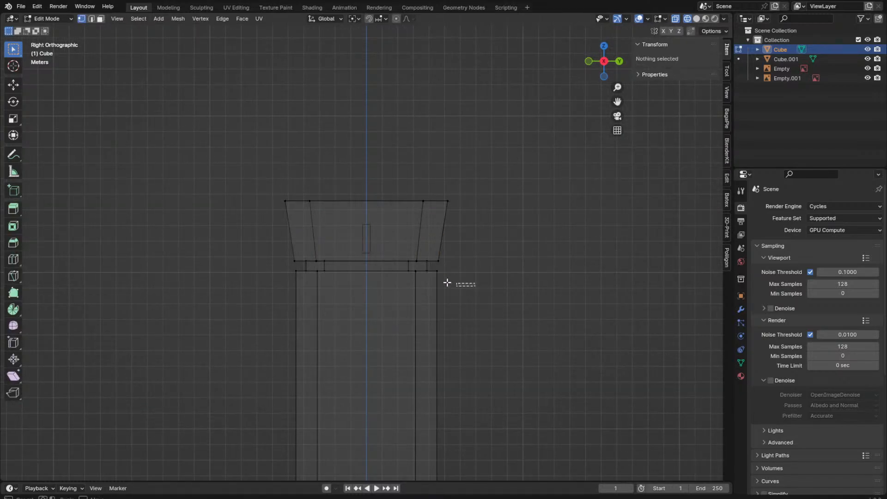
scroll(402, 319, down, 8)
drag(317, 356, 427, 401)
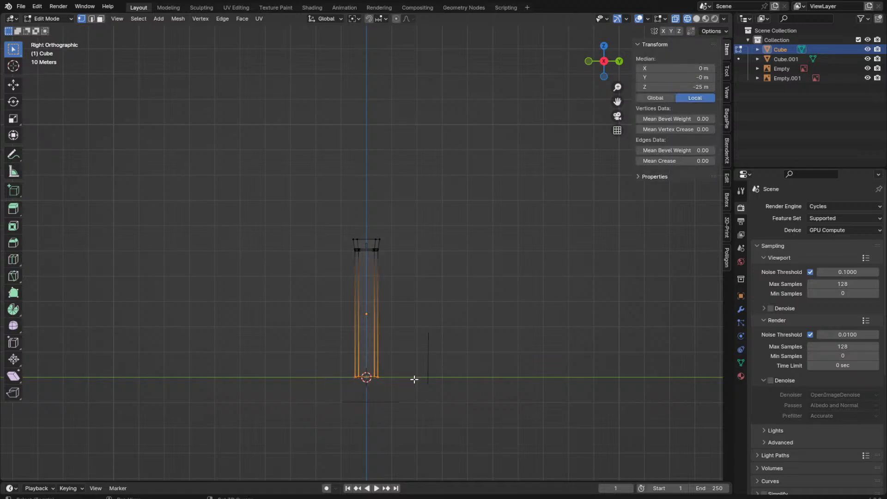
scroll(414, 379, up, 5)
key(ctrl+r)
drag(381, 285, 391, 237)
shift+middle_drag(391, 238, 395, 314)
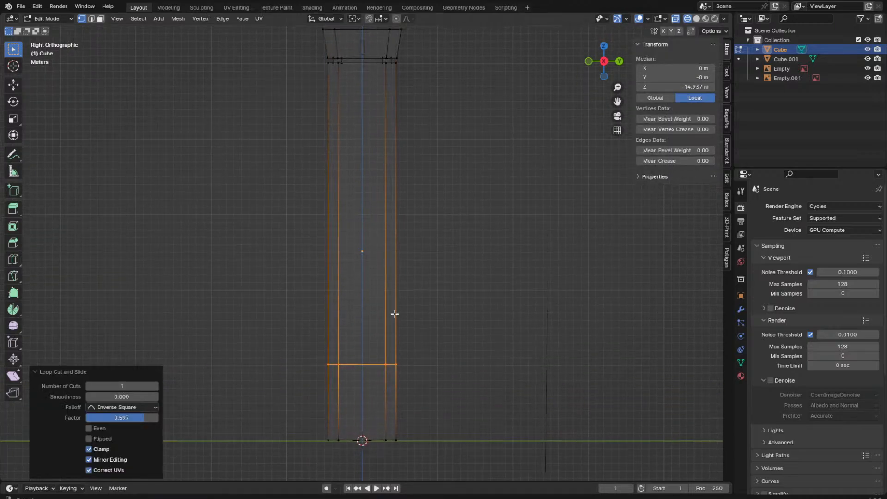
shift+middle_drag(387, 209, 383, 314)
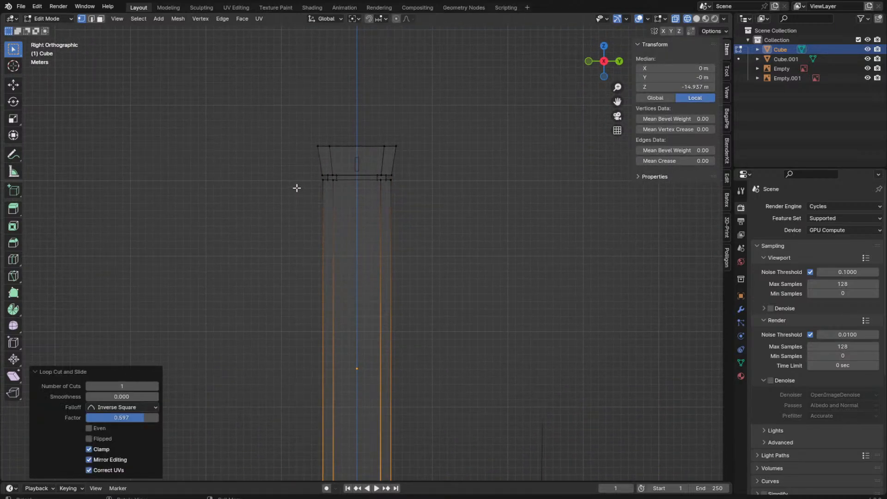
Step: Try to dissolve the edge loop at the top of the tower shaft, just below the head
drag(330, 190, 398, 181)
key(1)
key(2)
key(x)
click(416, 253)
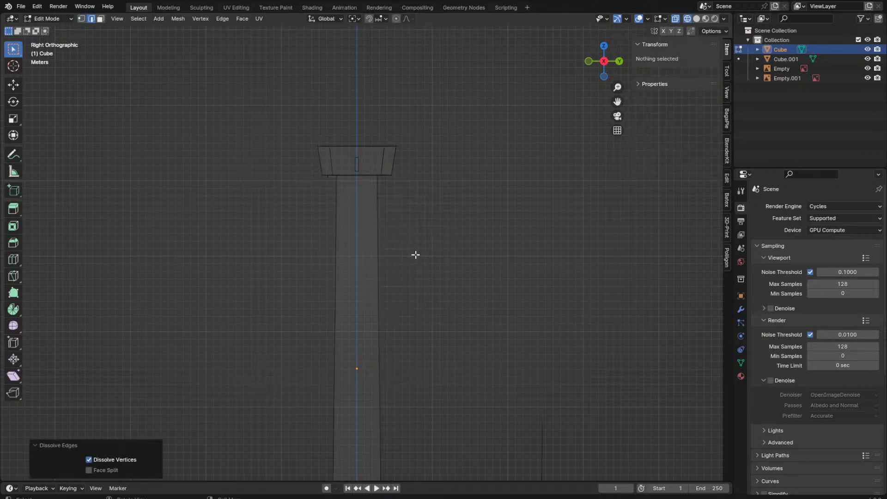
key(ctrl+z)
Step: Try to remove the edge loop where the flared head meets the narrow band above the shaft
mouse_move(393, 235)
middle_down()
mouse_move(366, 224)
mouse_move(350, 278)
middle_up()
scroll(351, 278, up, 5)
key(shift+z)
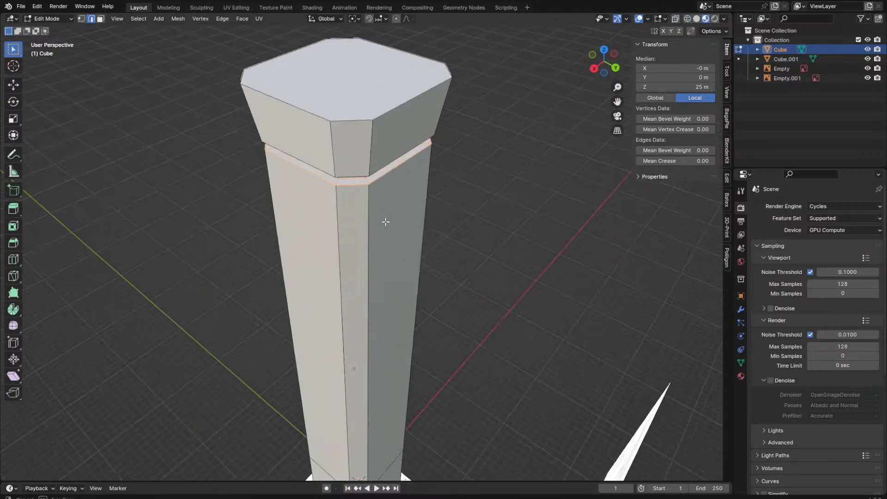
alt+click(326, 176)
middle_drag(326, 175, 333, 168)
key(x)
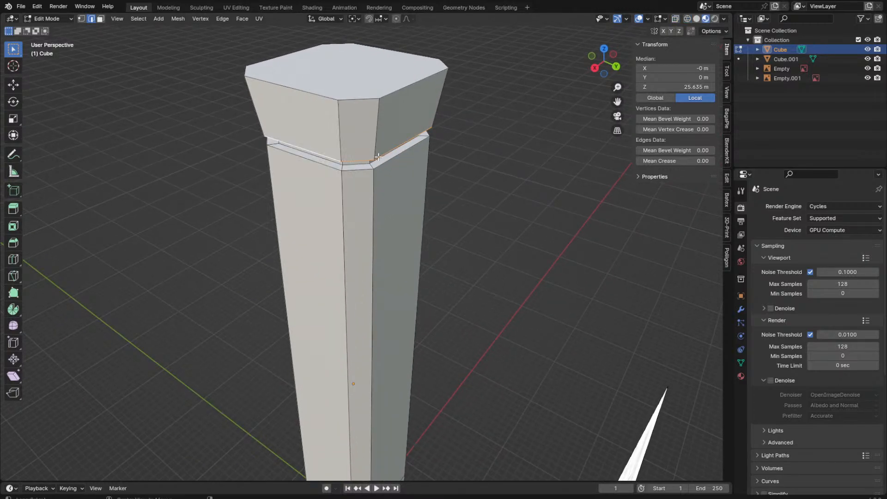
key(x)
click(377, 163)
middle_drag(377, 163, 389, 115)
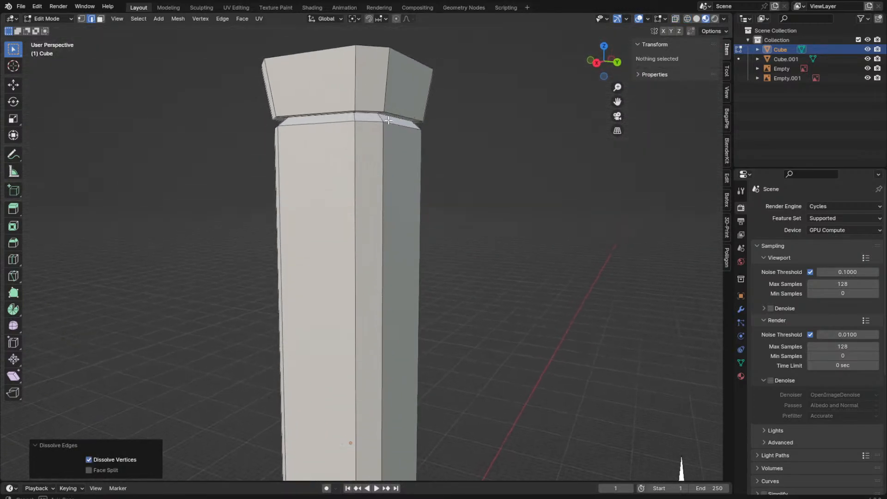
key(ctrl+z)
key(x)
click(390, 114)
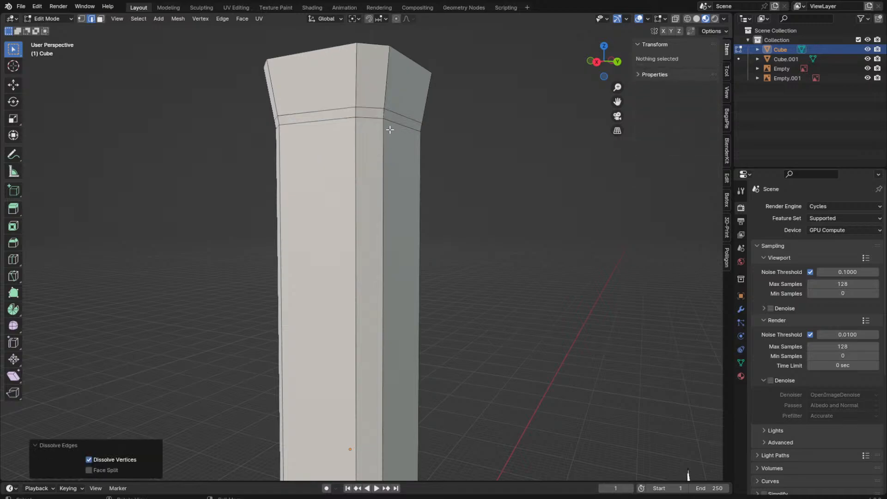
key(ctrl+z)
Step: Scale the edge loop at the base of the flared head inward to about 0.85
key(KP_3)
key(alt+z)
key(s)
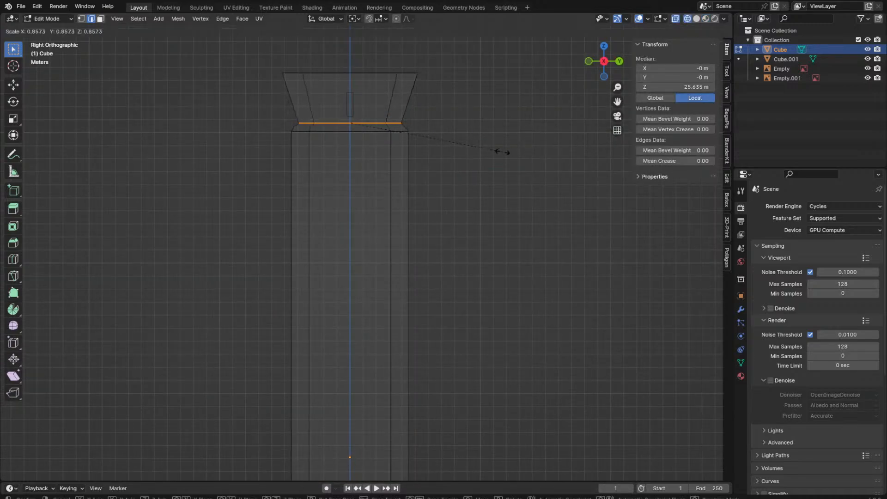
click(484, 147)
Step: Scale the vertices at the top of the shaft, just below the head, to 0.785
key(1)
drag(209, 53, 511, 101)
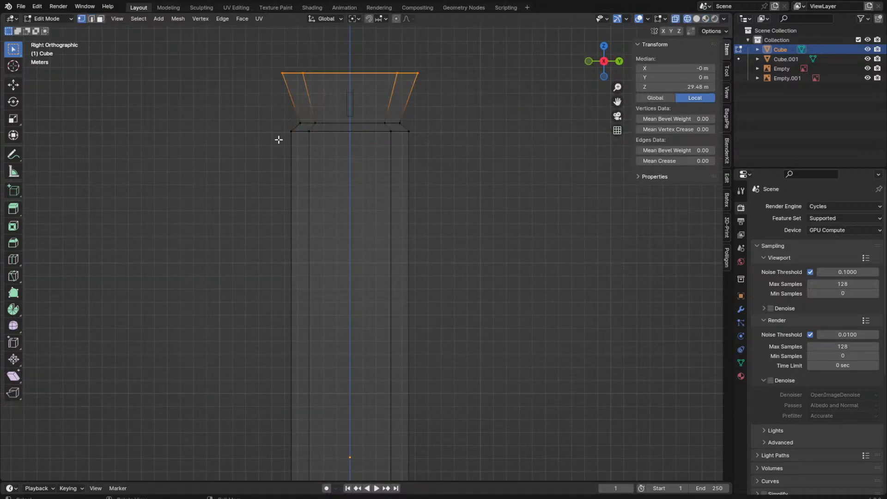
drag(272, 125, 478, 146)
key(s)
click(459, 148)
scroll(423, 193, down, 1)
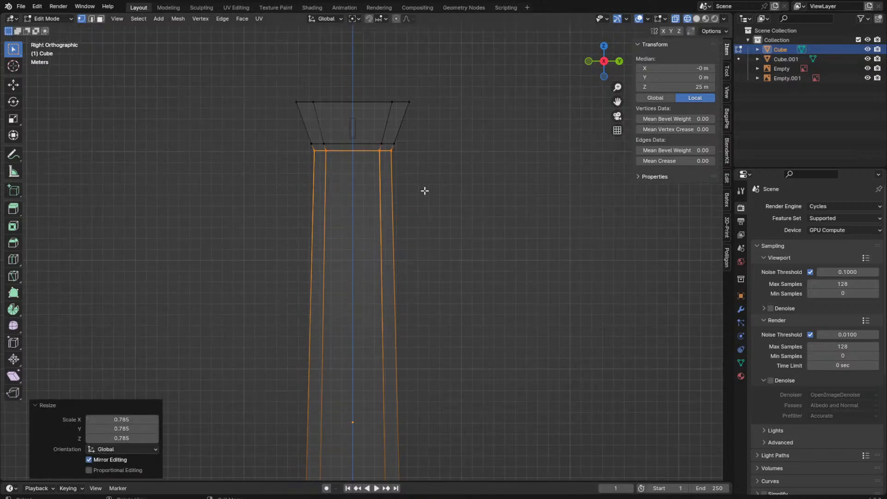
key(Tab)
key(Tab)
Step: Scale the lower shaft's vertex loop inward so the shaft narrows above a flared base
scroll(413, 268, down, 3)
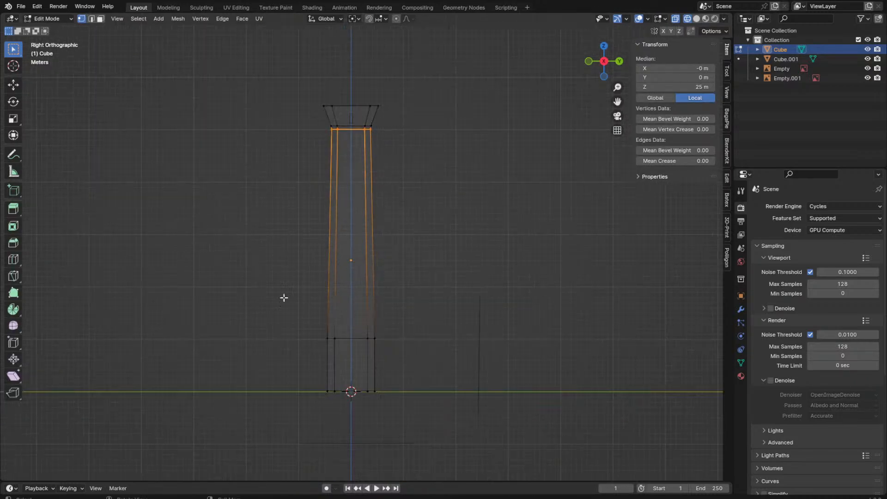
drag(307, 309, 391, 370)
key(s)
click(397, 355)
key(Tab)
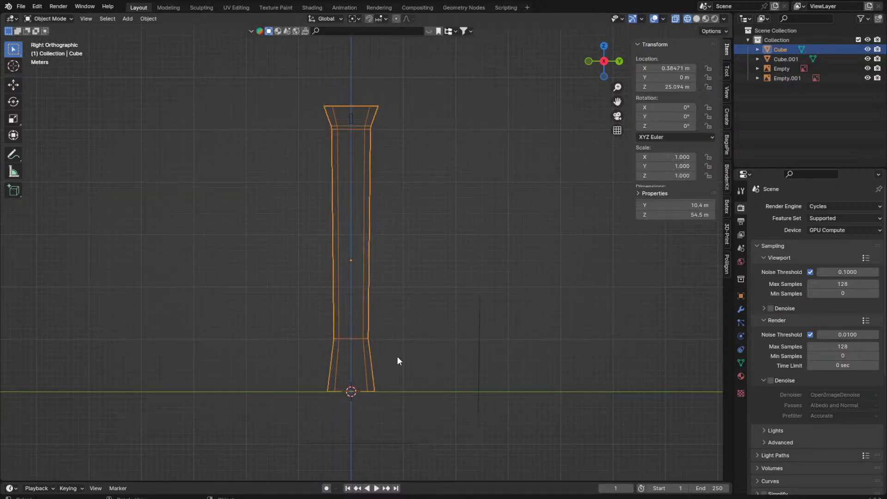
Step: Resize the tower's bottom vertices to refine the base flare, finishing with a scale of 1.144
key(Tab)
drag(300, 364, 426, 395)
key(s)
click(417, 396)
key(Tab)
key(Tab)
key(s)
click(434, 388)
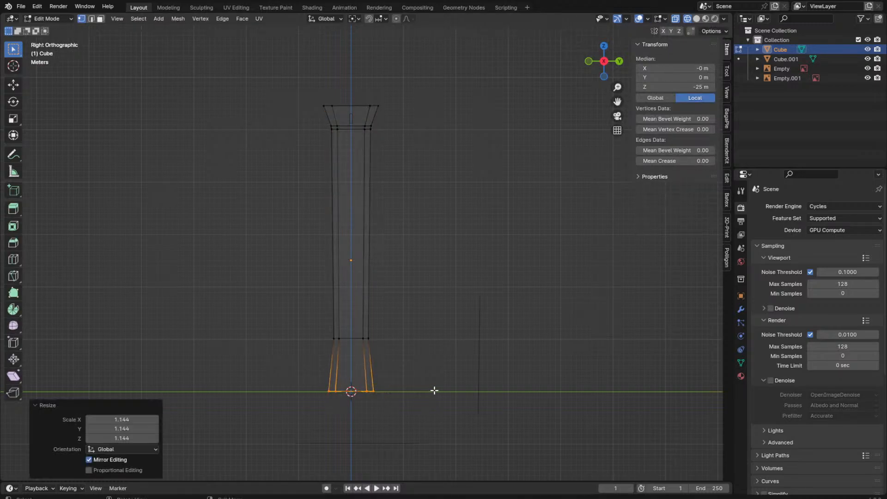
key(Tab)
Step: Add a plane to the tower mesh, centred on the bottom edge of a wide base face
middle_drag(435, 389, 415, 439)
key(shift+z)
key(Tab)
key(3)
click(362, 381)
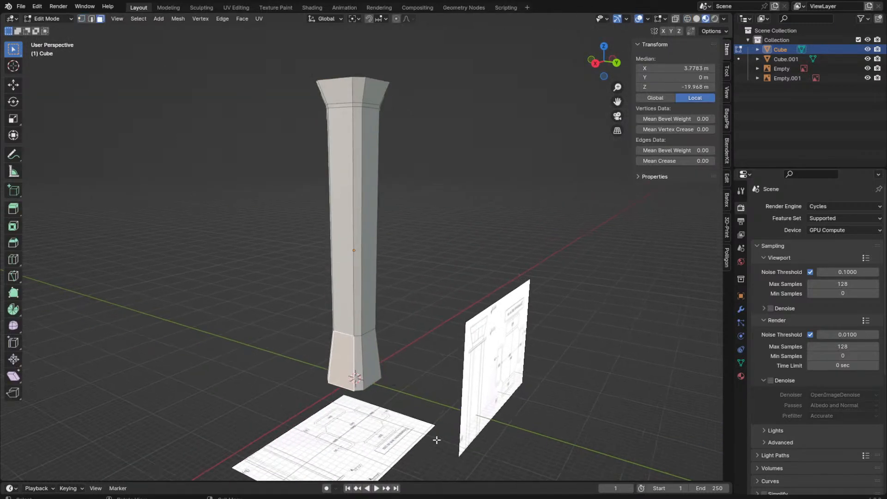
key(KP_Decimal)
key(alt+a)
key(shift+a)
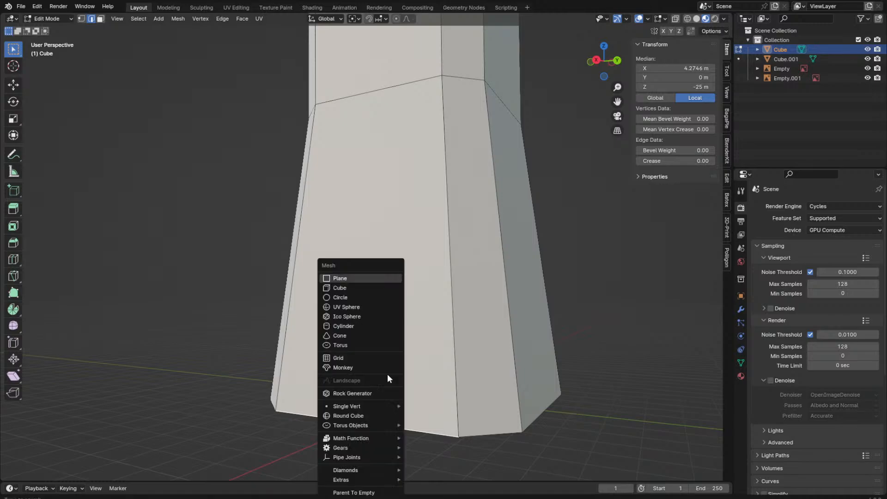
click(345, 279)
Step: Extrude the new plane 2 m upward to form a door-height block at the tower's base
key(KP_Decimal)
middle_drag(488, 334, 486, 387)
scroll(486, 387, down, 6)
key(e)
click(466, 319)
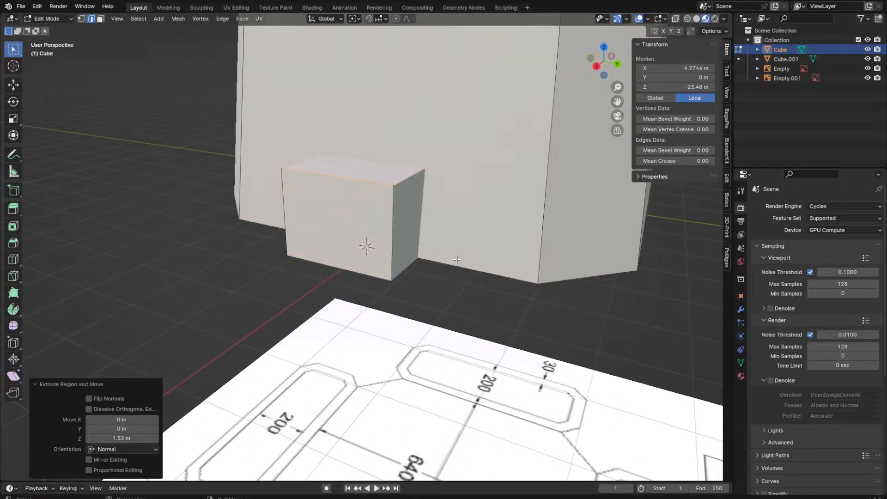
middle_drag(224, 420, 253, 437)
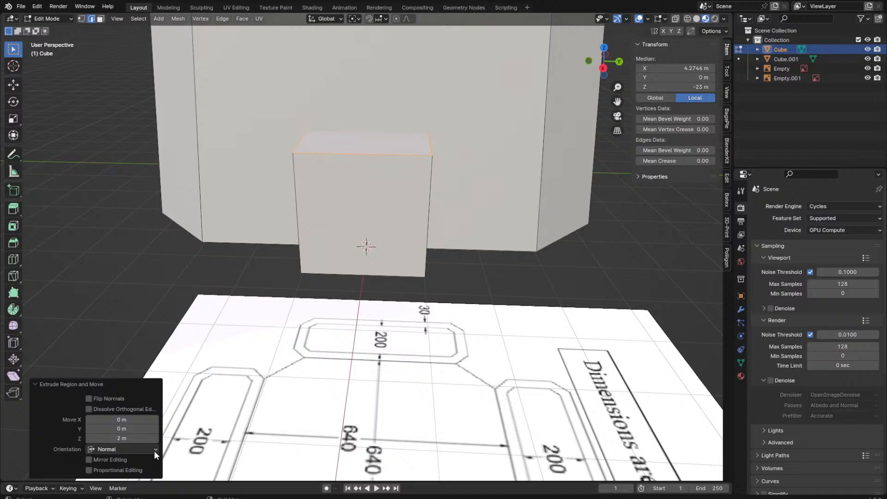
Step: Scale the whole door block along Y to 0.6
key(alt+a)
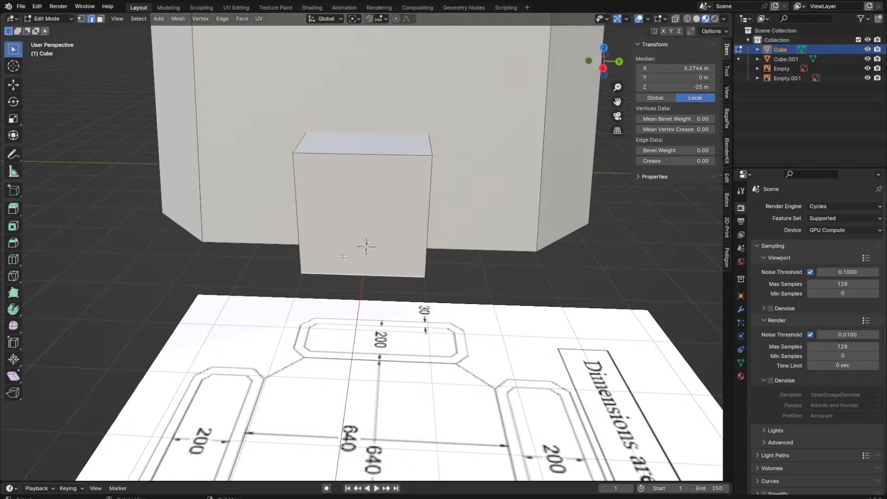
key(l)
middle_drag(483, 246, 508, 240)
key(s)
key(x)
key(y)
click(444, 245)
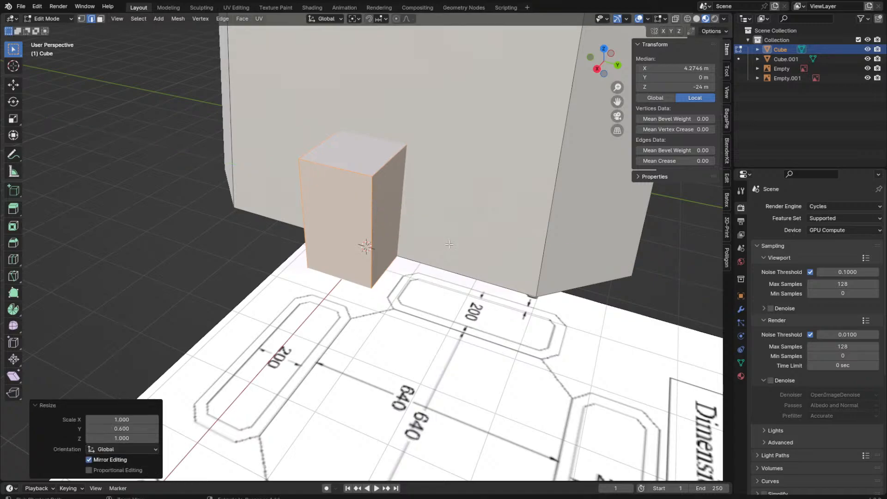
Step: Check the door block in solid shading and return the viewport to Material Preview
mouse_move(444, 245)
middle_down()
mouse_move(487, 321)
mouse_move(402, 281)
middle_up()
key(z)
click(407, 281)
middle_drag(464, 278, 456, 305)
key(z)
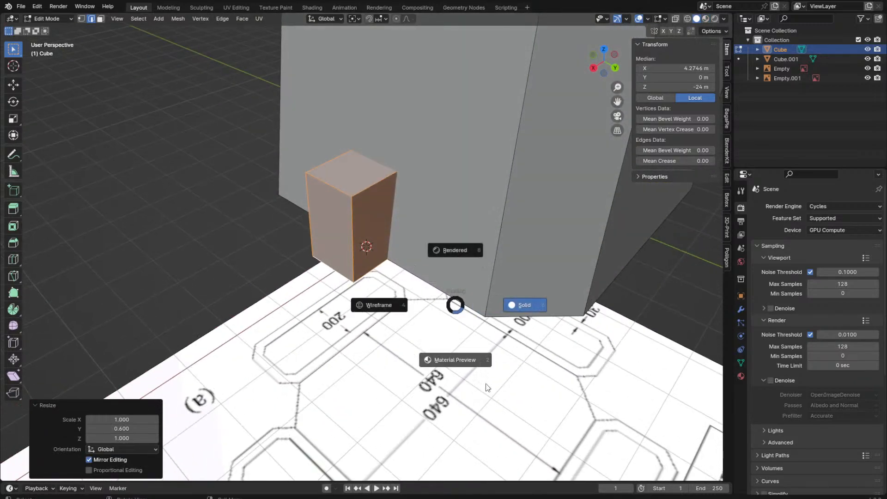
click(487, 388)
Step: Inset the door block's front face and extrude the inset face to form the doorway
key(3)
click(334, 239)
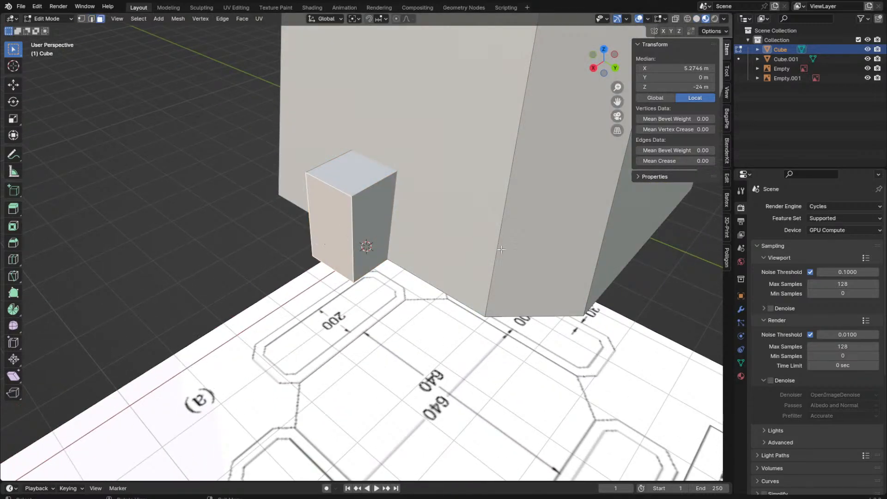
middle_drag(501, 249, 435, 368)
key(i)
click(518, 265)
key(e)
click(513, 258)
key(Tab)
scroll(455, 214, up, 3)
scroll(435, 368, down, 3)
Step: Add one horizontal loop cut near the top of the flared head with a slide factor of -0.8
key(grave)
middle_drag(514, 378, 481, 282)
key(Tab)
scroll(371, 93, up, 2)
middle_drag(371, 92, 453, 217)
alt+click(400, 167)
scroll(400, 167, up, 2)
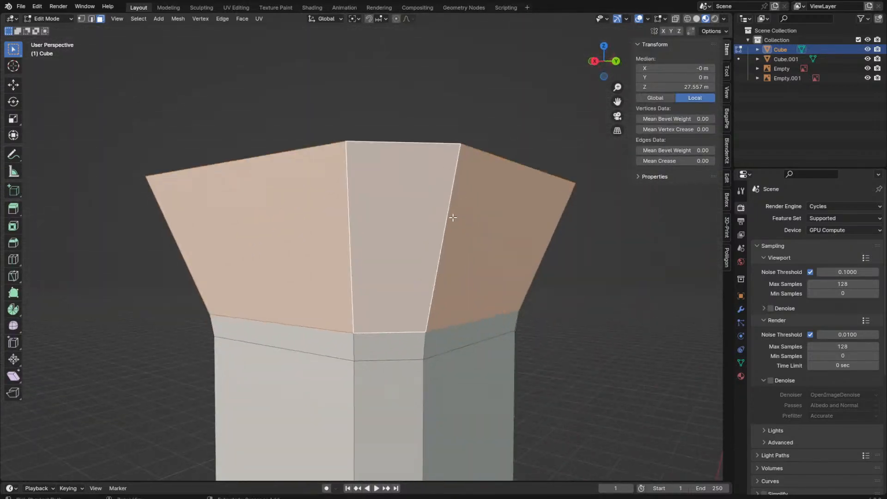
key(ctrl+r)
scroll(452, 217, up, 1)
scroll(452, 217, down, 1)
click(452, 217)
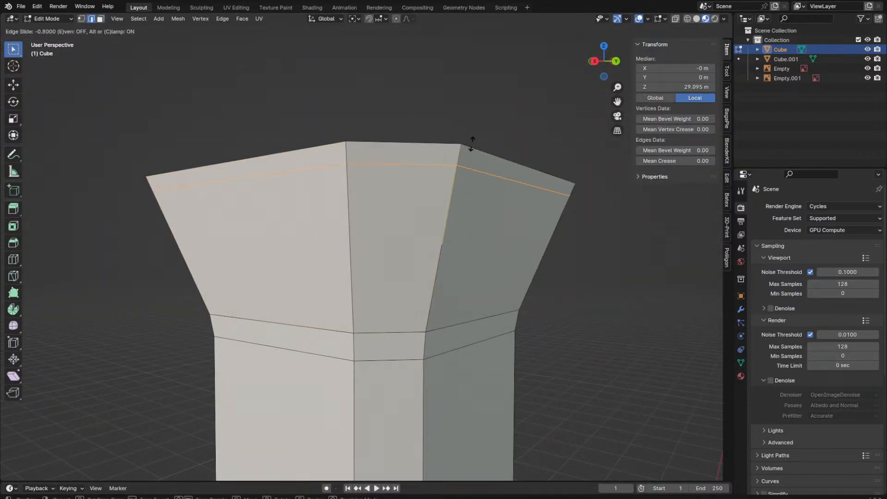
ctrl+click(472, 143)
Step: Add a second horizontal loop cut near the bottom of the flared head, at a slide factor of about 0.8
key(ctrl+r)
click(447, 227)
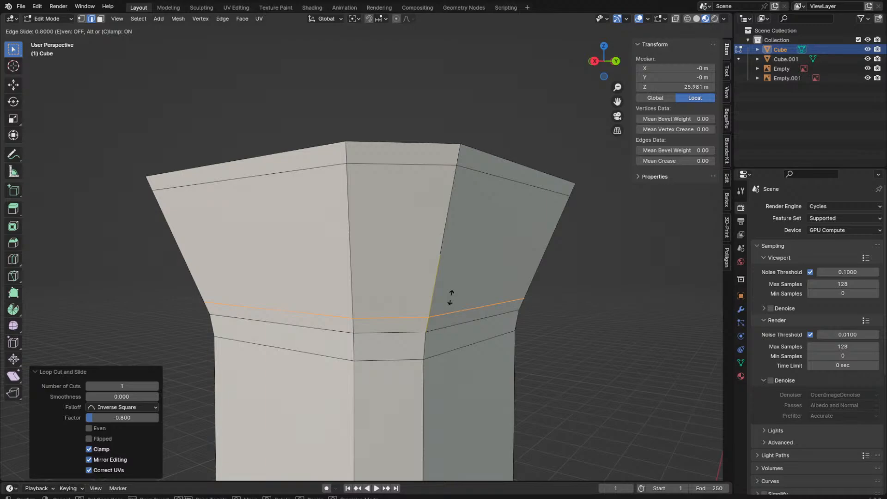
click(448, 300)
Step: Extrude the face loop between the head's two cuts inward along normals, leaving a projecting rim and lower ledge
middle_drag(440, 293, 574, 311)
key(3)
alt+click(574, 310)
right_click(578, 347)
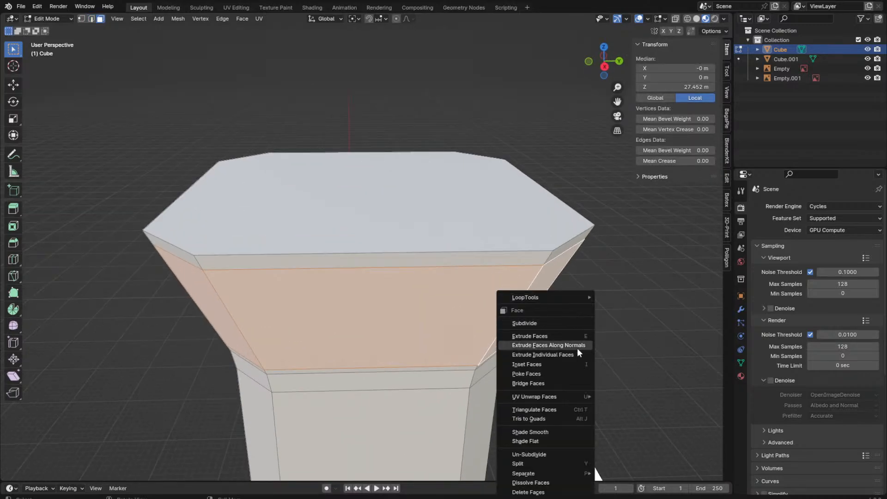
click(577, 347)
click(576, 348)
middle_drag(576, 348, 587, 158)
key(Tab)
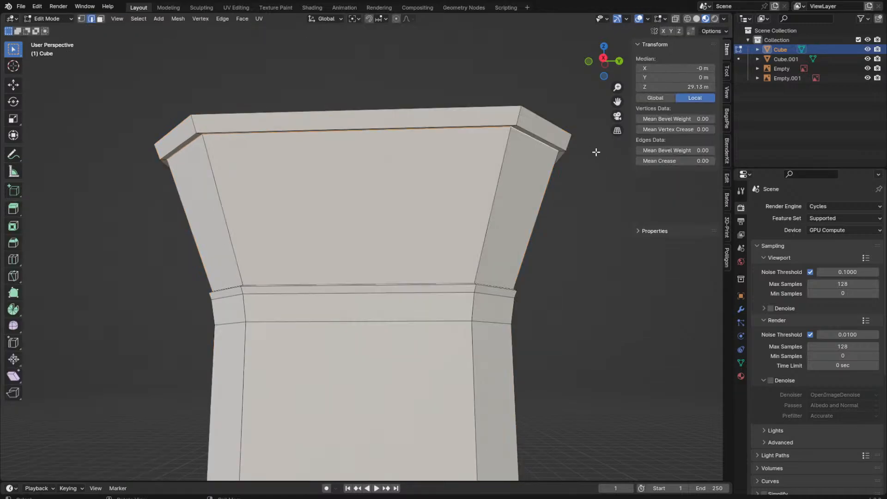
key(Tab)
key(Tab)
middle_drag(587, 149, 489, 239)
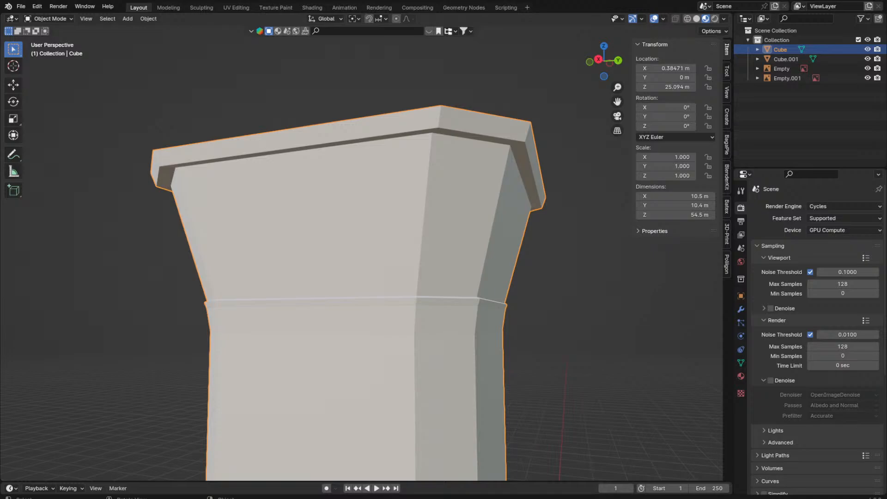
Step: Scale the recessed edge loop beneath the head's top rim slightly inward
middle_drag(286, 218, 386, 141)
key(Tab)
alt+click(379, 139)
key(s)
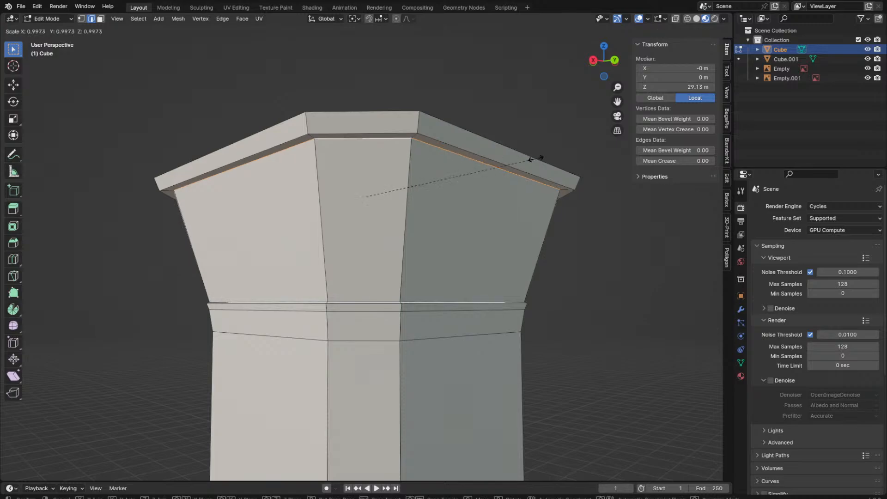
click(531, 160)
key(Tab)
middle_drag(591, 229, 525, 270)
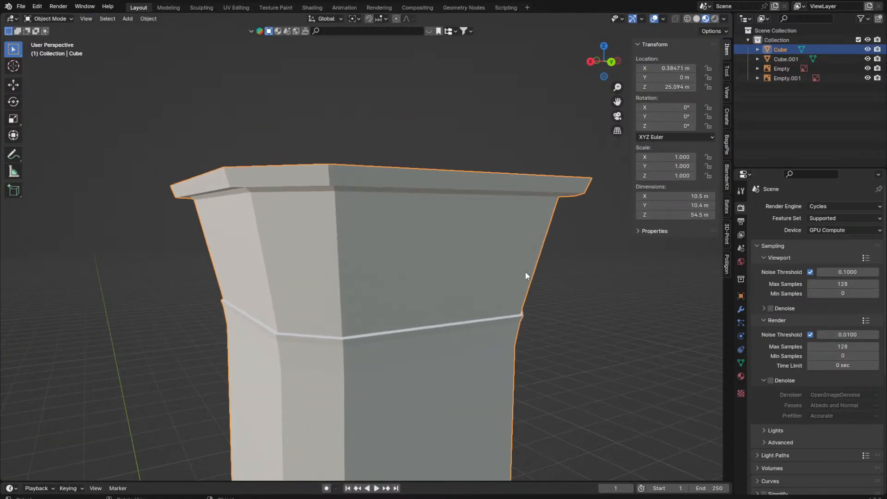
Step: Bevel the recessed edge loops beneath the top rim and along the lower ledge of the head
key(Tab)
alt+click(525, 272)
scroll(688, 342, up, 4)
key(ctrl+b)
key(Escape)
key(Tab)
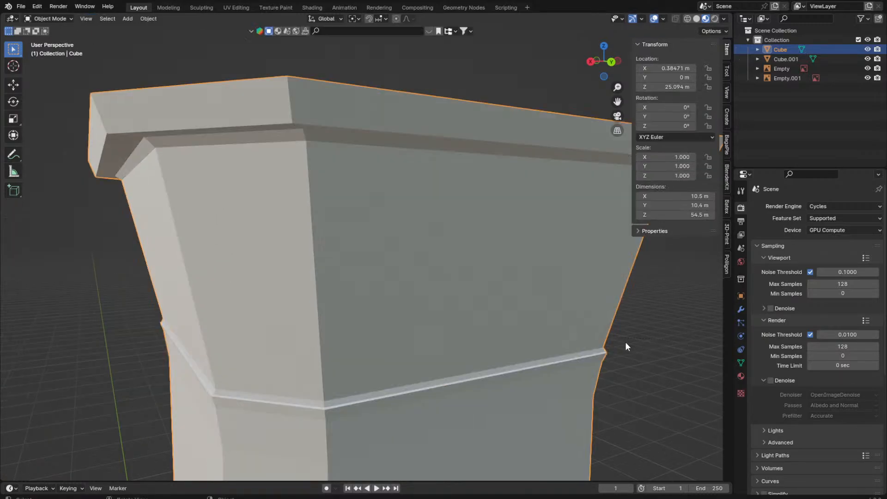
key(Tab)
key(ctrl+b)
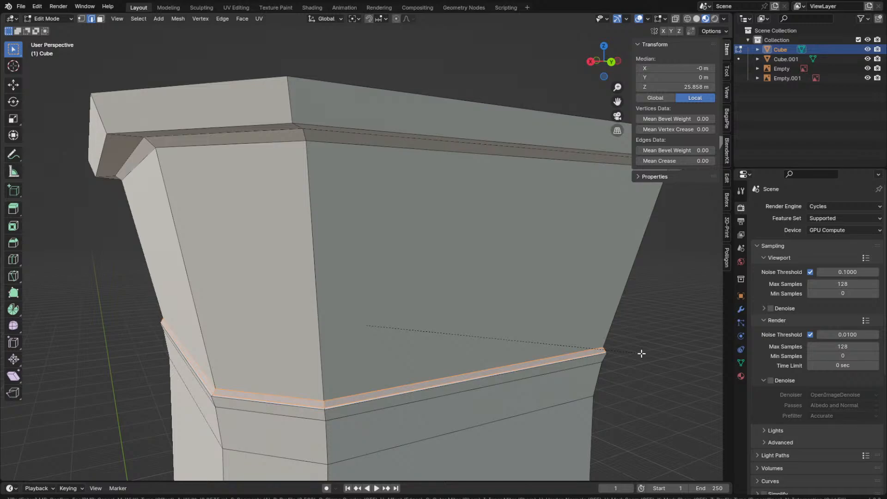
click(640, 353)
key(Tab)
scroll(464, 348, down, 3)
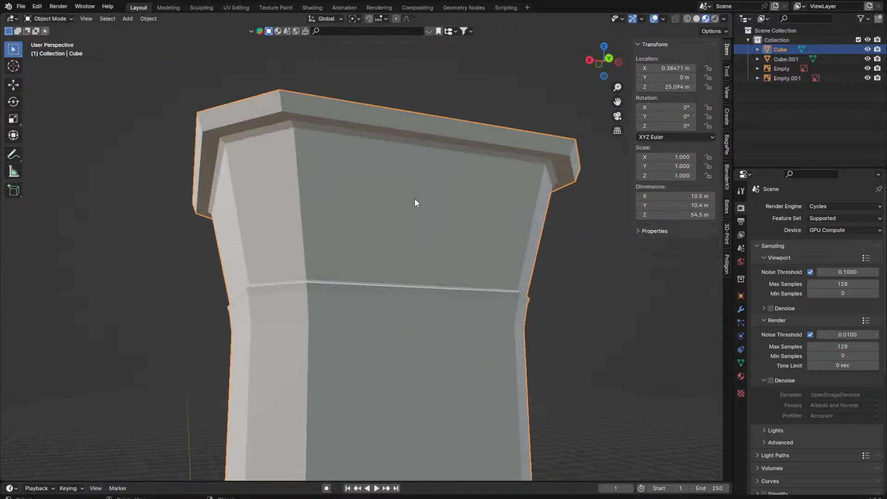
Step: Try Shade Auto Smooth on the tower and return it to flat shading
right_click(410, 199)
click(409, 202)
middle_drag(410, 201, 425, 205)
scroll(425, 204, down, 1)
scroll(416, 202, up, 2)
right_click(415, 201)
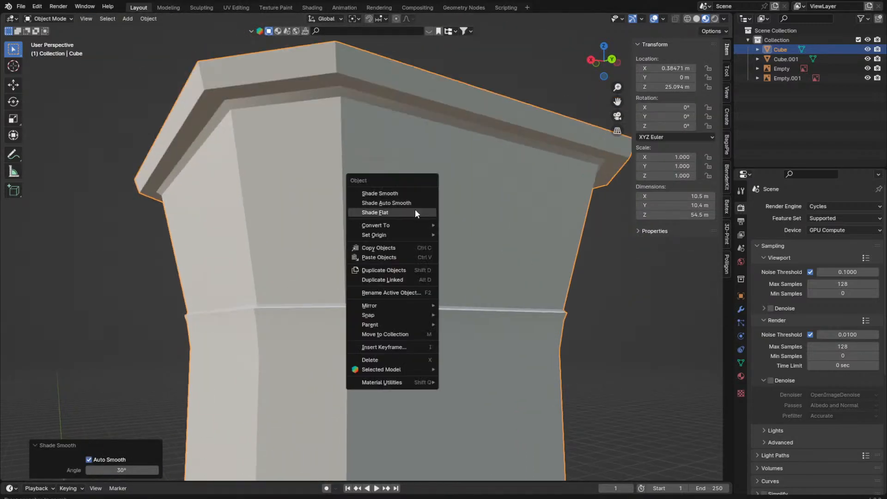
click(414, 211)
Step: Mark the bevelled edge loops beneath the top rim and along the lower ledge as sharp
key(Tab)
alt+click(293, 133)
middle_drag(295, 116, 301, 349)
alt+shift+click(300, 349)
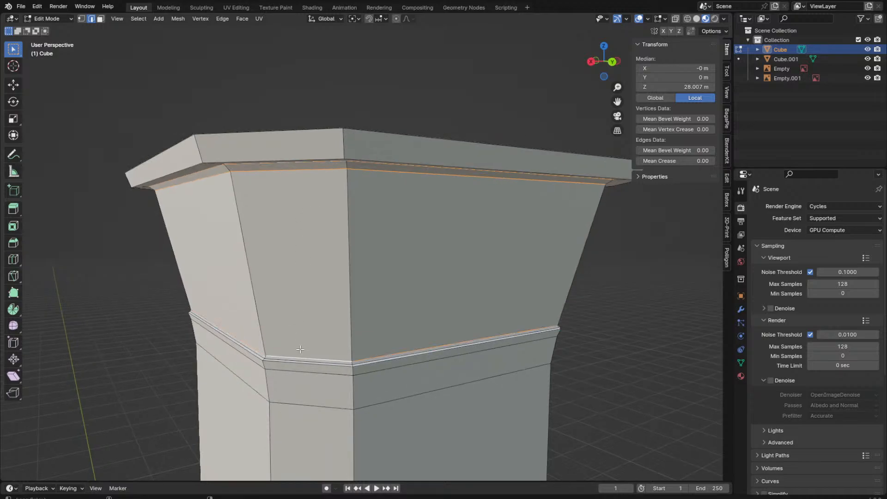
right_click(295, 363)
click(274, 406)
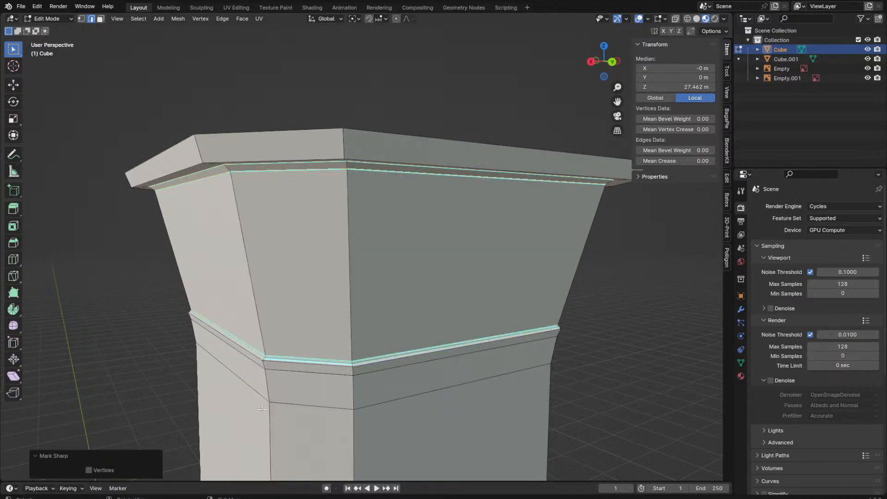
key(Tab)
Step: Apply Shade Auto Smooth to the tower and check the shading around the sharp edges
right_click(300, 359)
click(275, 313)
key(Tab)
middle_drag(290, 303, 331, 123)
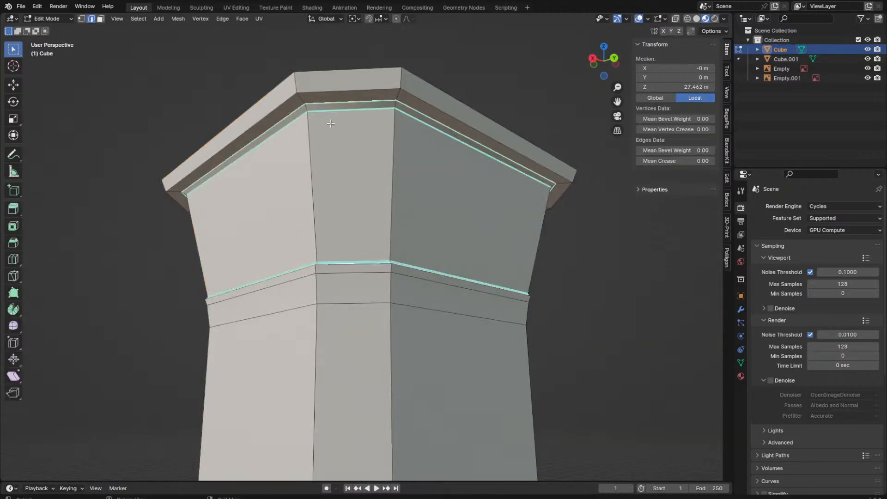
key(Tab)
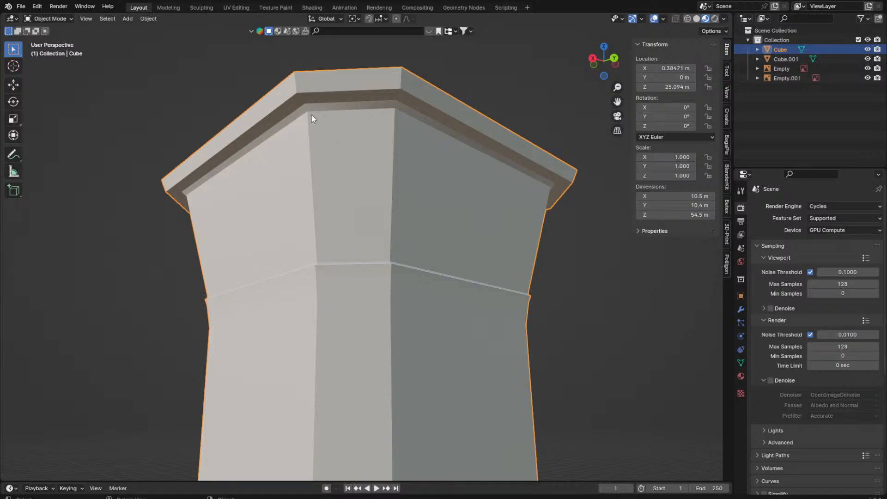
Step: Return the tower to flat shading
right_click(327, 109)
click(319, 123)
scroll(259, 118, down, 4)
click(243, 117)
middle_drag(244, 120, 315, 261)
scroll(309, 177, down, 5)
Step: Deselect the tower and switch the viewport display to solid shading
click(358, 254)
key(grave)
click(399, 272)
click(465, 215)
scroll(325, 242, down, 4)
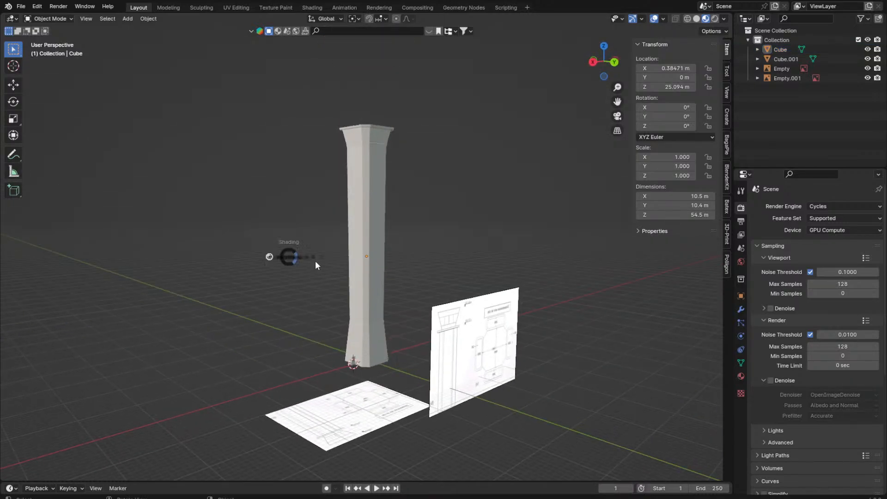
middle_drag(455, 254, 389, 251)
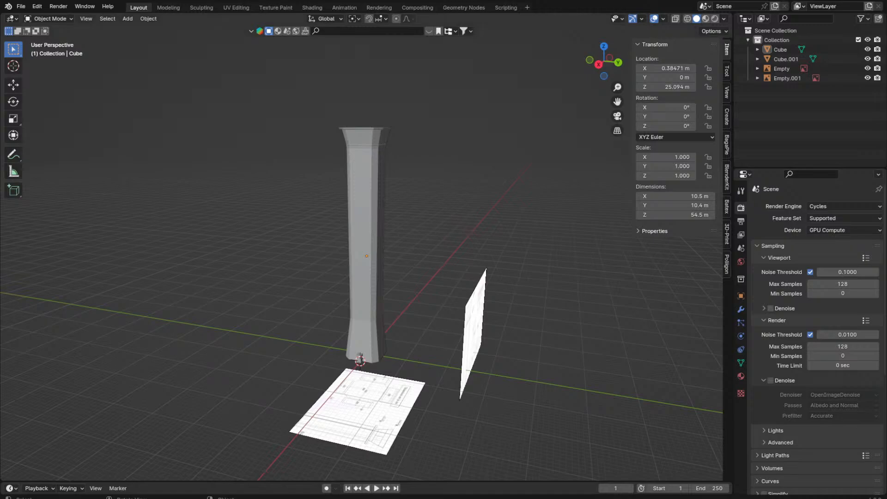
Step: Add one horizontal edge loop around the shaft just below the head, slid with a factor of about -0.92
click(362, 287)
key(Tab)
middle_drag(363, 287, 384, 261)
scroll(384, 261, up, 3)
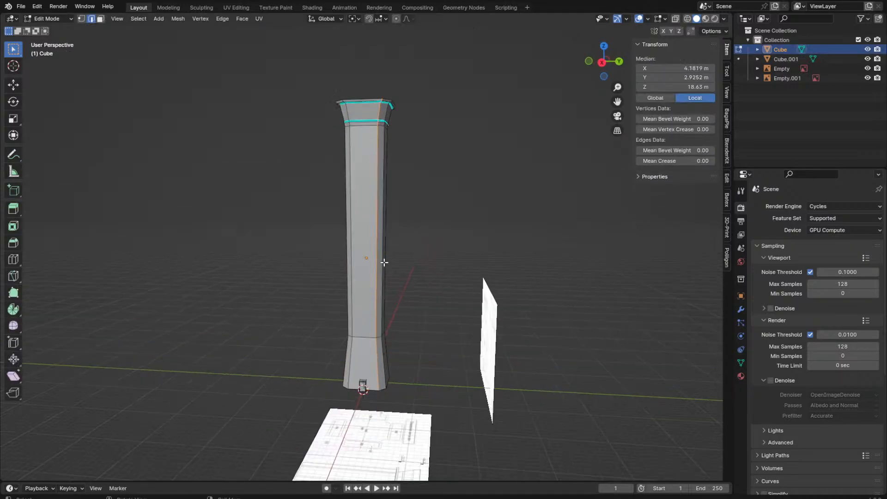
key(ctrl+r)
click(372, 152)
click(366, 472)
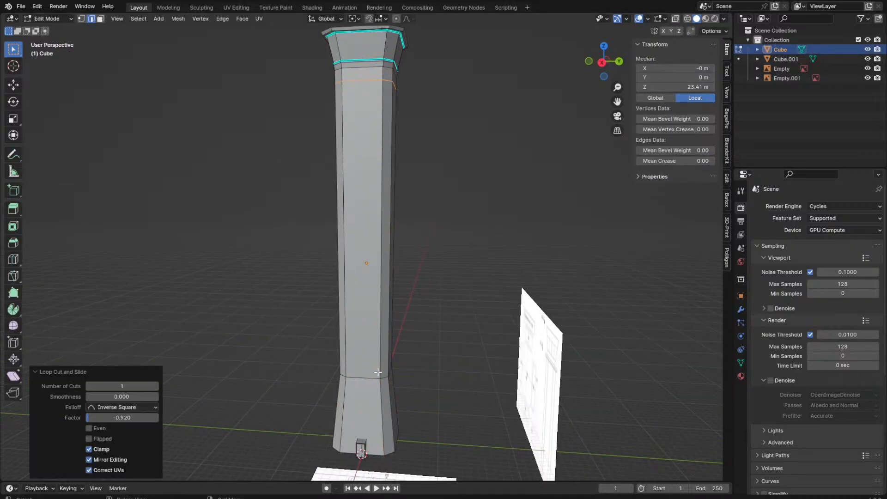
Step: Try narrowing one side edge of the new shaft loop by scaling it freehand along X
click(364, 82)
shift+middle_drag(364, 84, 370, 129)
scroll(369, 129, up, 3)
key(s)
key(x)
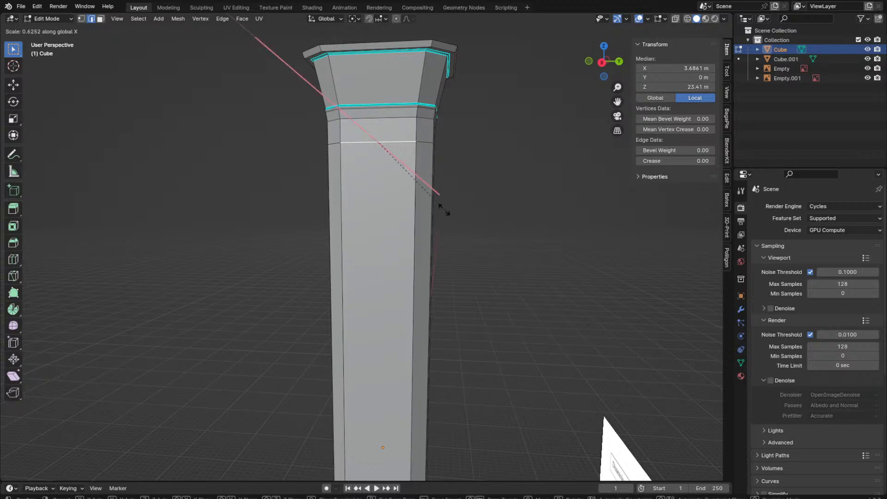
click(439, 193)
key(Tab)
scroll(416, 244, down, 3)
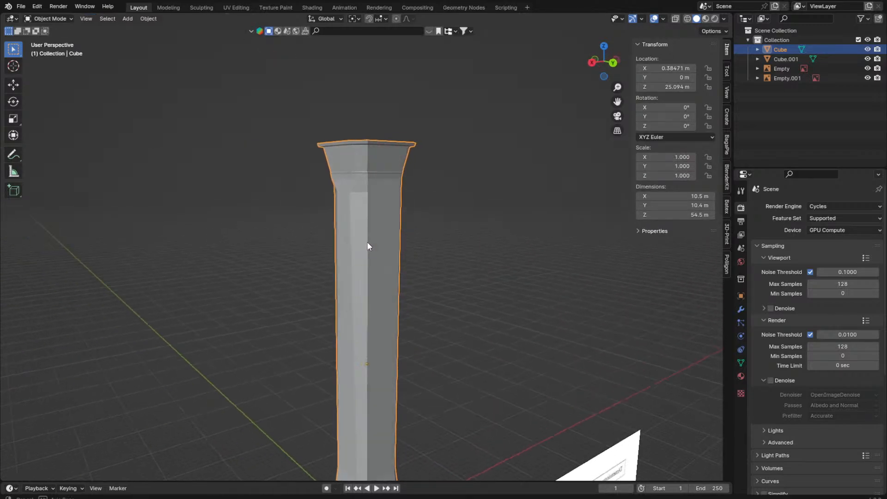
Step: Scale the positive-X side edge of the new shaft loop to 0.5 along Y
key(Tab)
middle_drag(363, 219, 367, 215)
scroll(397, 205, up, 3)
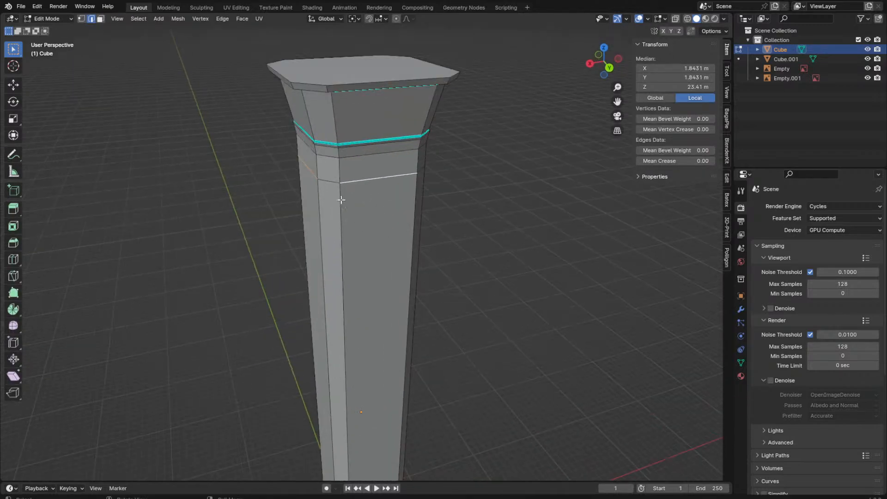
key(s)
key(y)
key(y)
text(.5)
key(Return)
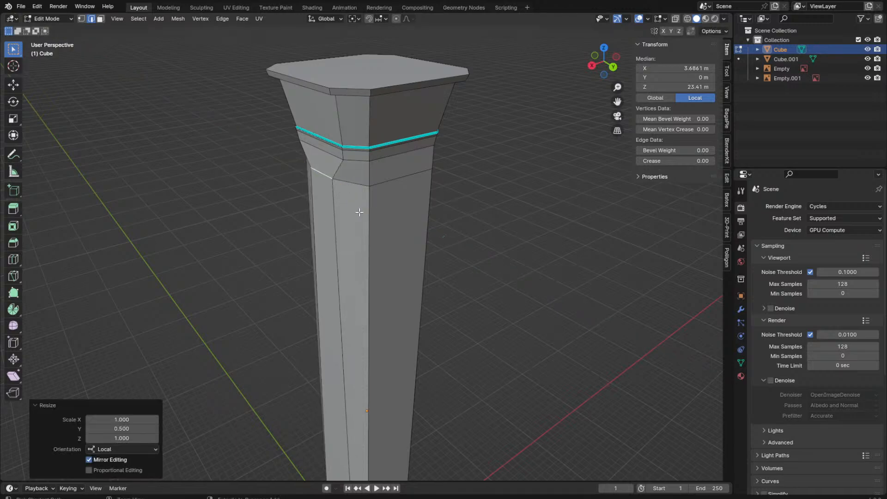
Step: Scale the positive-Y side edge of the shaft loop to 0.5 along X
middle_drag(372, 212, 401, 195)
middle_drag(370, 257, 311, 180)
text(sx.5)
key(Return)
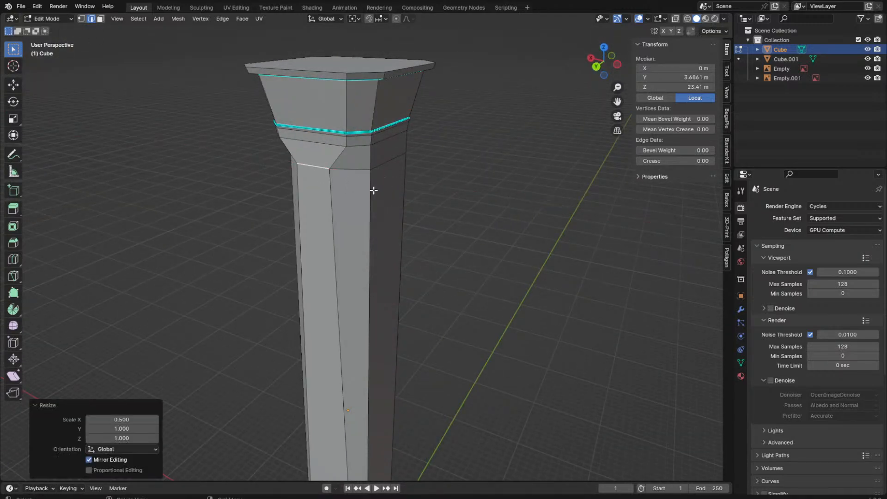
Step: Scale the negative-X side edge of the shaft loop to 0.5 along Y
middle_drag(416, 222, 385, 216)
click(366, 169)
mouse_move(389, 170)
middle_down()
mouse_move(364, 171)
mouse_move(358, 192)
mouse_move(333, 204)
middle_up()
text(sy.6)
key(Return)
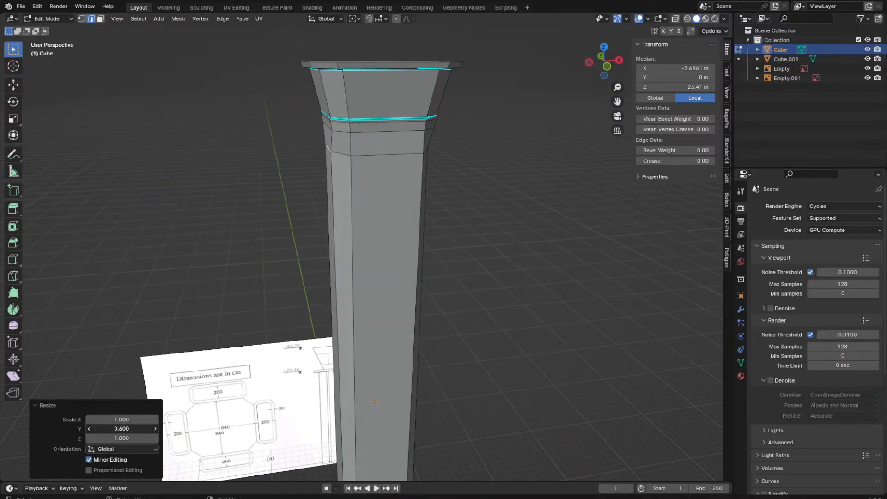
key(Return)
Step: Scale the negative-Y side edge of the shaft loop to 0.5 along X
middle_drag(319, 257, 364, 254)
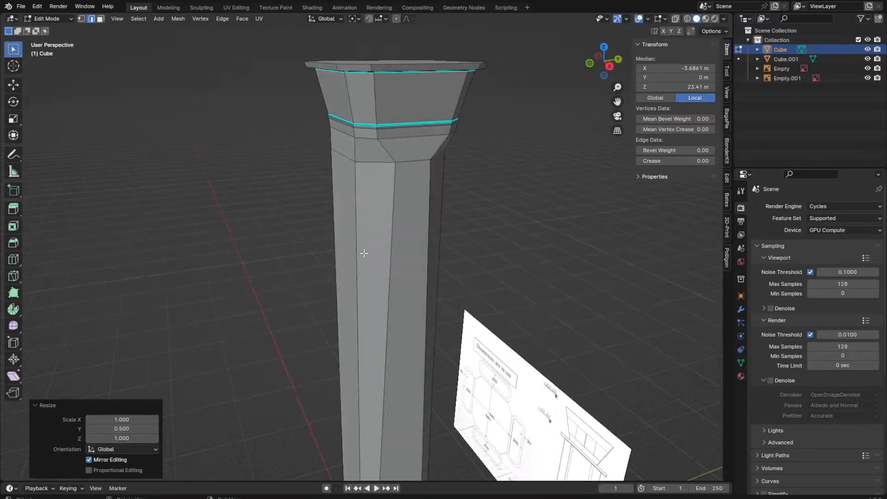
mouse_move(404, 162)
middle_down()
mouse_move(414, 163)
mouse_move(432, 192)
mouse_move(417, 265)
mouse_move(344, 356)
mouse_move(320, 351)
mouse_move(376, 316)
mouse_move(411, 272)
mouse_move(332, 218)
mouse_move(314, 226)
middle_up()
text(sx0.5)
key(Return)
scroll(427, 209, down, 2)
scroll(320, 350, down, 2)
Step: Try Shade Auto Smooth on the reshaped tower and set it back to Shade Flat
key(Tab)
right_click(411, 273)
click(408, 264)
right_click(313, 226)
click(295, 241)
right_click(275, 220)
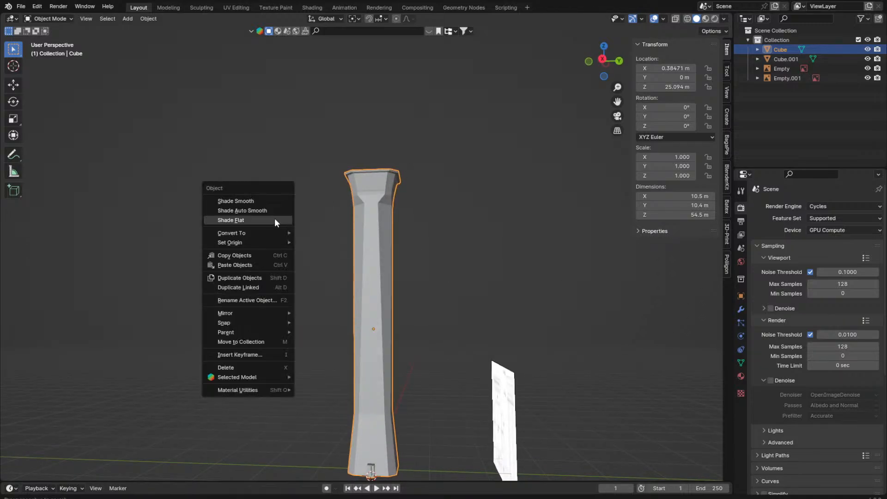
click(261, 223)
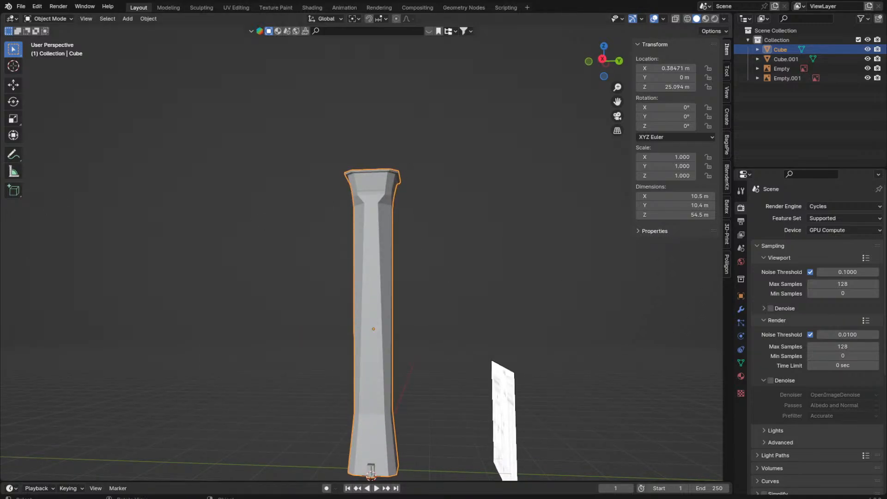
middle_drag(259, 272, 271, 272)
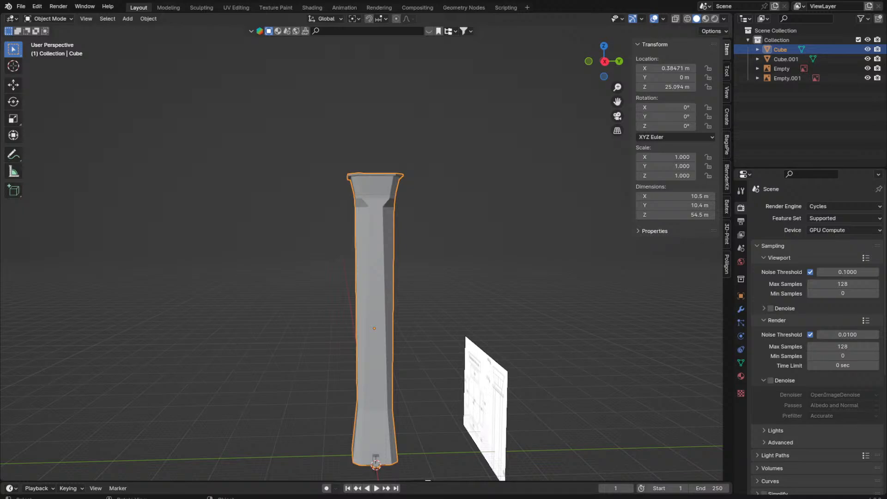
Step: Examine the head's large side panel up close and the shaft's overall shape beside the reference drawing
middle_drag(378, 305, 387, 214)
key(Tab)
alt+click(375, 181)
key(KP_Decimal)
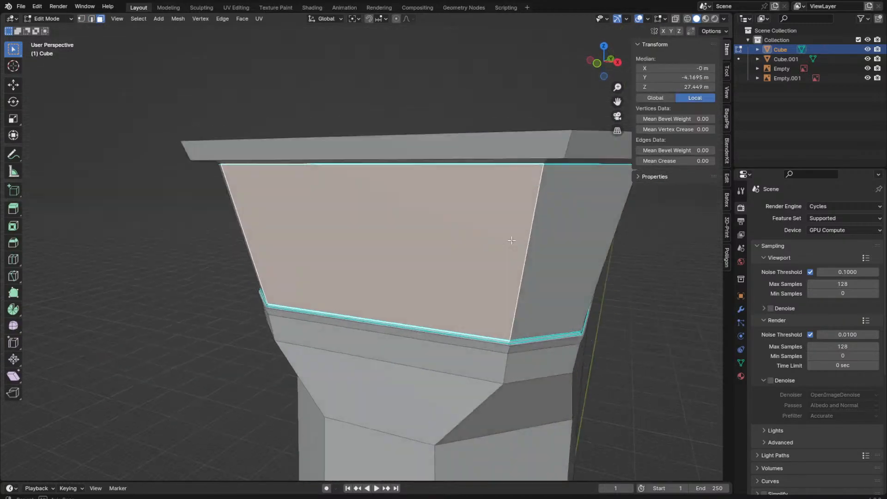
middle_drag(375, 181, 503, 100)
key(Tab)
scroll(422, 279, down, 10)
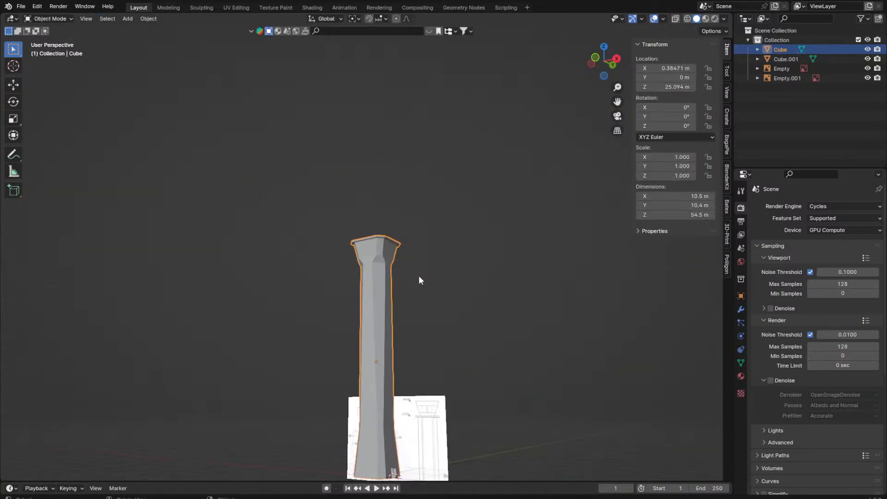
scroll(423, 310, up, 5)
key(Tab)
scroll(421, 311, up, 5)
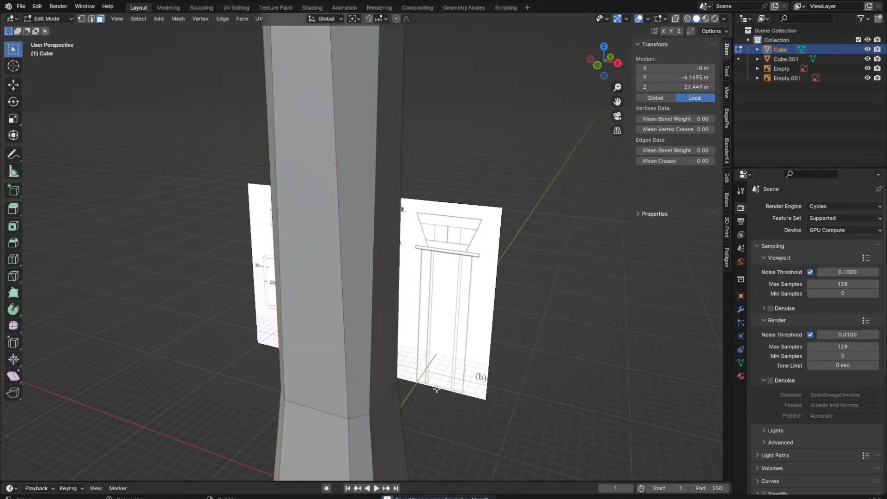
scroll(422, 310, down, 4)
Step: Try deleting a side face of the door block at the tower's base
click(386, 400)
scroll(479, 276, up, 10)
middle_drag(480, 276, 317, 323)
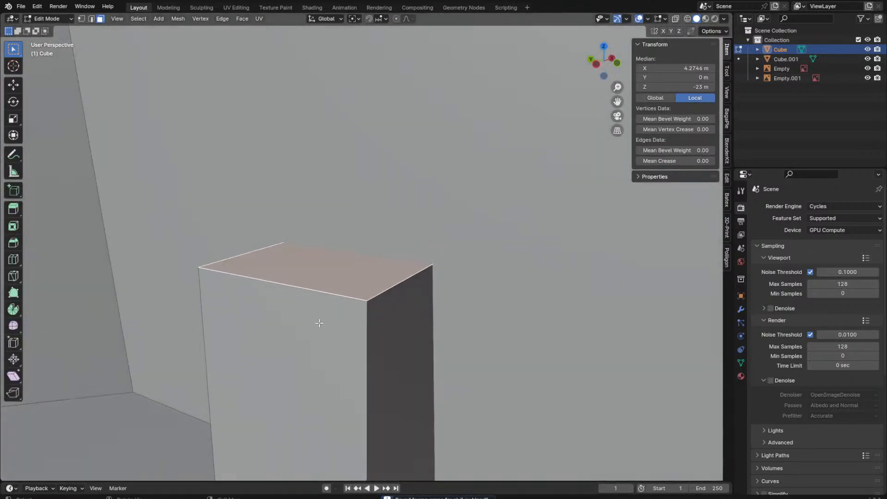
key(x)
click(314, 289)
click(339, 294)
key(2)
click(338, 294)
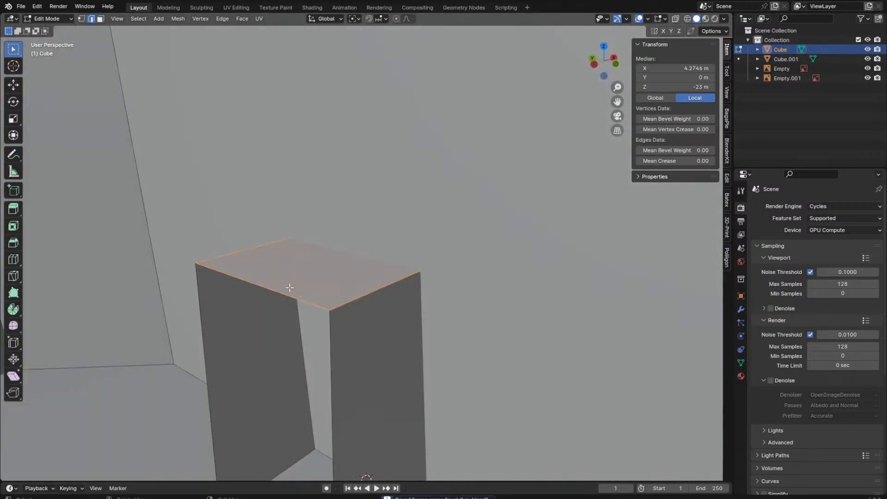
Step: Try shifting the top of the door block along X
key(g)
key(x)
click(375, 249)
middle_drag(377, 248, 325, 318)
key(g)
key(x)
click(433, 311)
Step: Try deleting further geometry of the door block
key(alt+a)
click(463, 336)
key(x)
click(463, 337)
click(325, 318)
key(x)
click(326, 318)
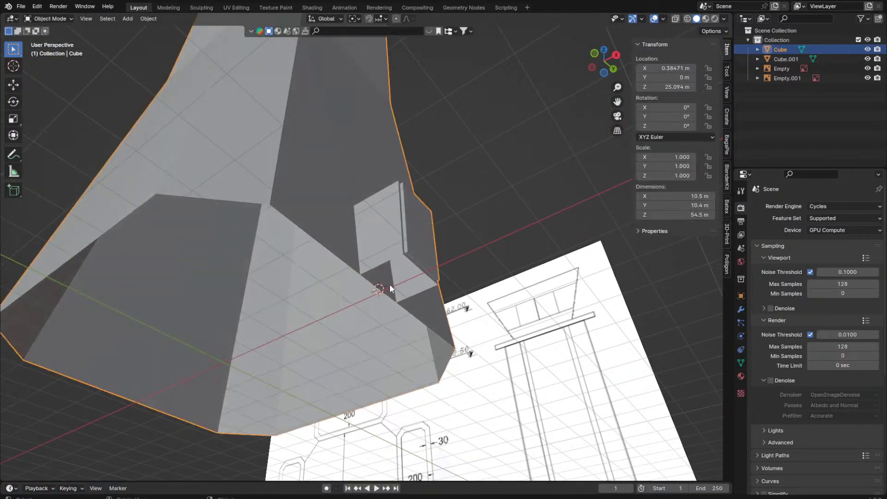
Step: Push the door block's front panel face back about 0.055 m along X inside its frame
middle_drag(389, 284, 393, 253)
click(393, 253)
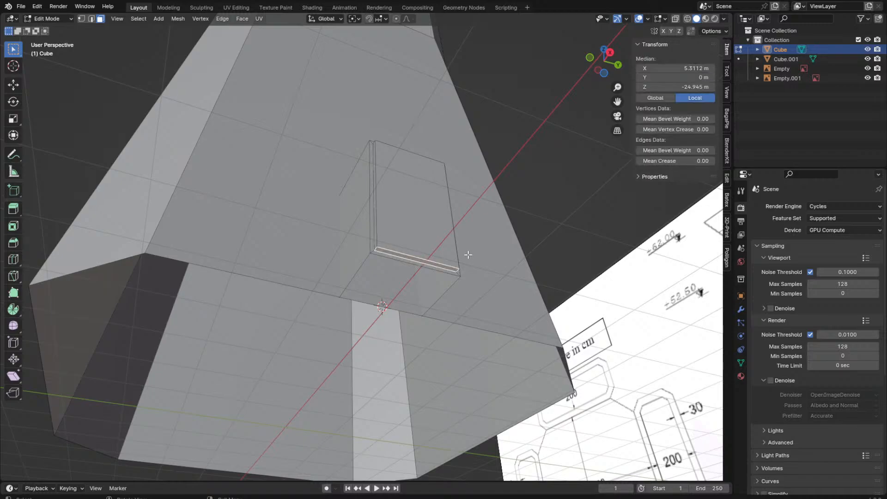
middle_drag(468, 255, 437, 263)
click(453, 239)
key(g)
key(x)
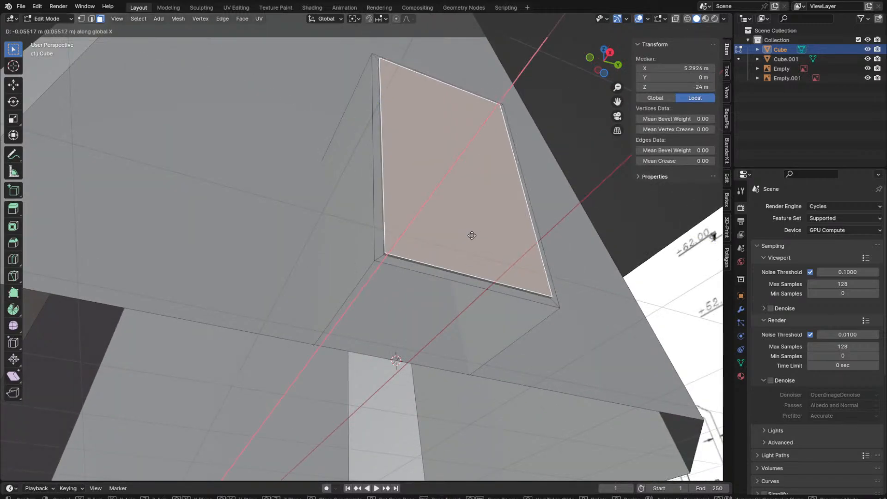
click(471, 236)
click(445, 252)
middle_drag(445, 251, 445, 315)
key(Tab)
scroll(459, 381, down, 5)
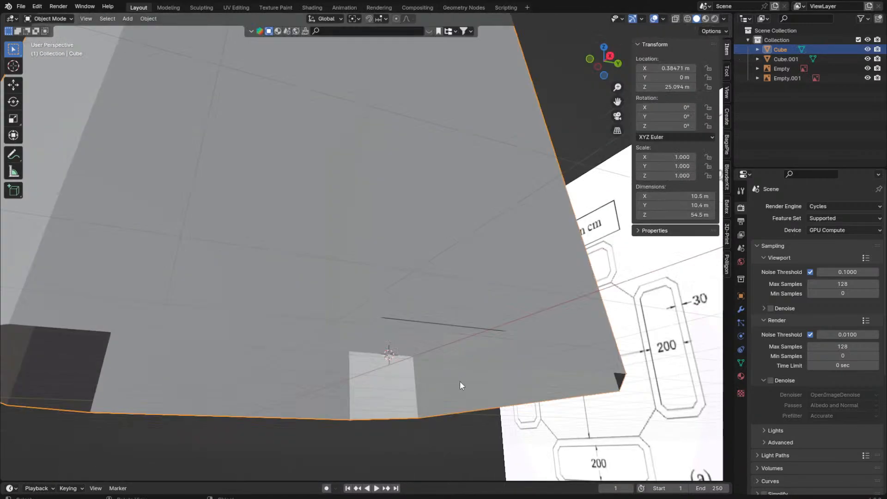
Step: Raise the door block's rear top edge about 0.8 m and shift it about -0.118 m along X, giving a sloped roof
middle_drag(459, 381, 514, 247)
key(Tab)
scroll(514, 251, up, 2)
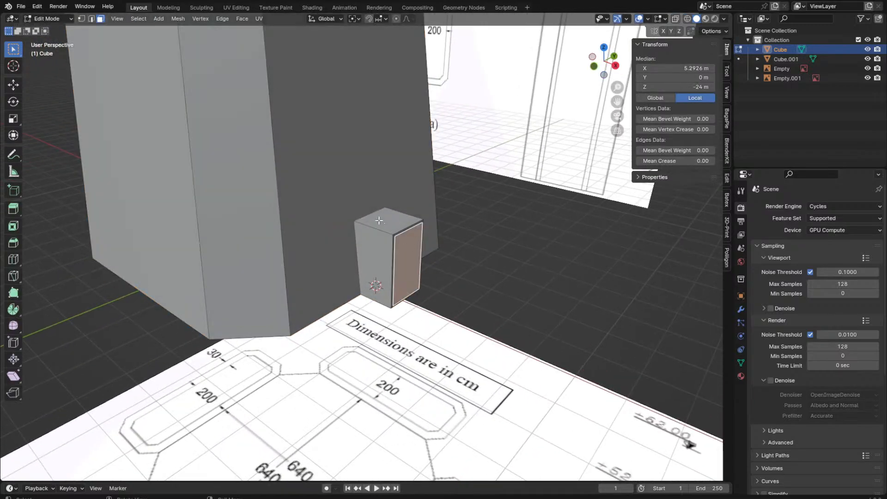
scroll(527, 210, up, 6)
scroll(363, 172, down, 5)
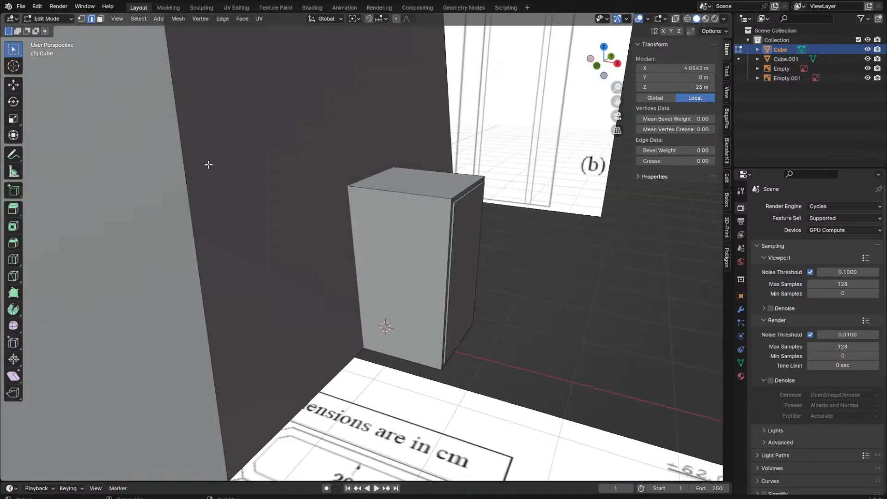
key(g)
key(z)
key(Return)
key(g)
key(y)
key(x)
right_click(365, 112)
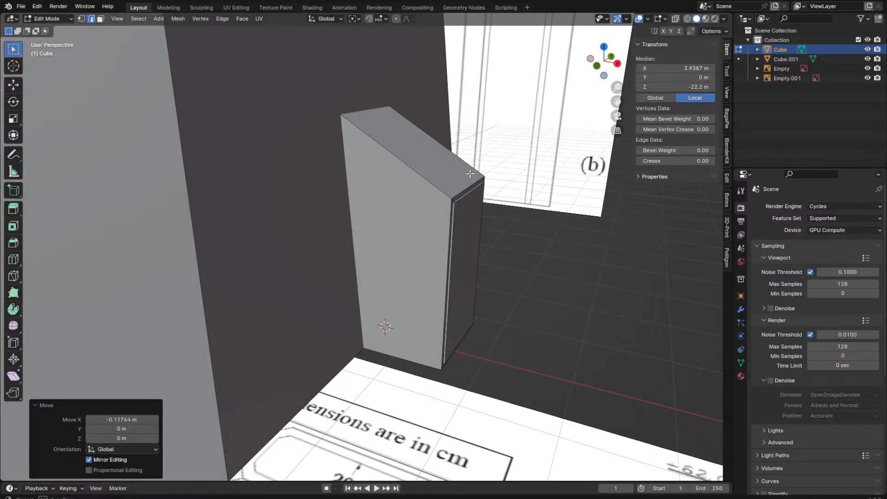
Step: Add a crosswise edge near the upper end of the door block's sloped roof and raise it about 0.256 m
middle_drag(365, 113, 431, 204)
click(432, 204)
right_click(547, 211)
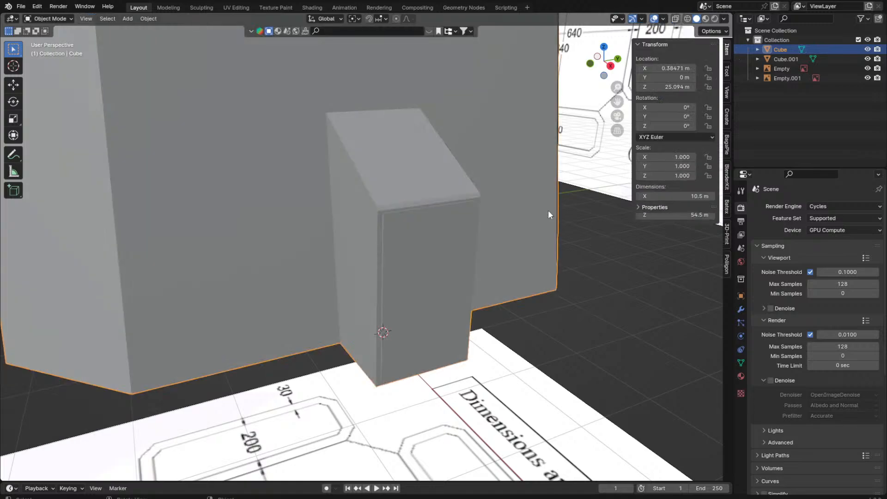
click(377, 170)
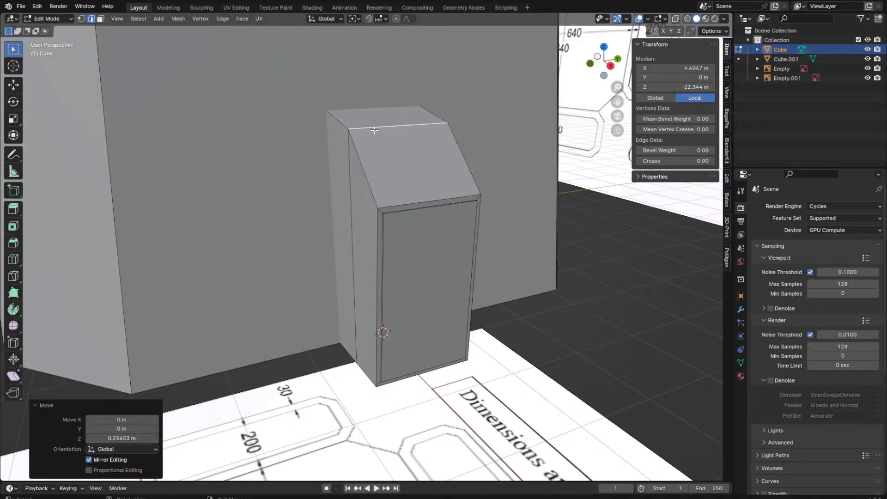
middle_drag(406, 153, 534, 212)
Step: Examine the whole tower from several sides against the reference drawings
scroll(464, 144, down, 3)
scroll(352, 222, up, 3)
key(Tab)
scroll(535, 212, down, 3)
mouse_move(451, 201)
middle_down()
mouse_move(477, 166)
mouse_move(525, 291)
middle_up()
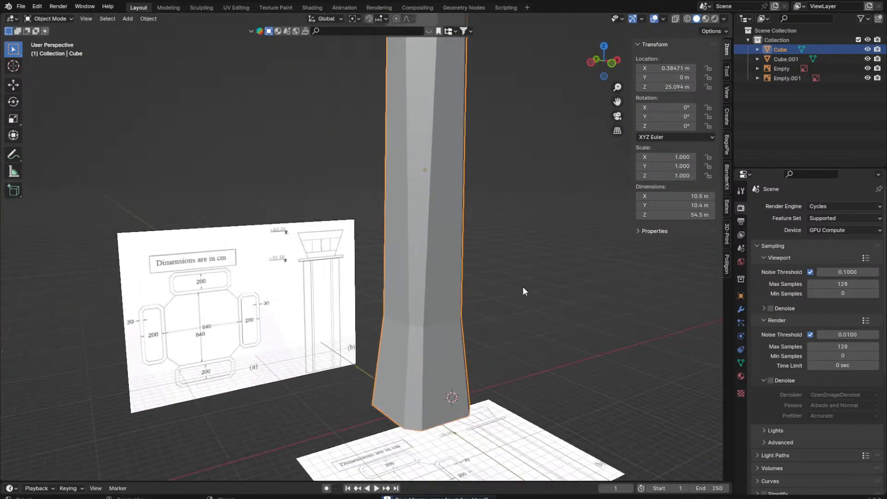
scroll(215, 359, up, 4)
scroll(274, 278, down, 5)
mouse_move(274, 278)
middle_down()
mouse_move(361, 207)
mouse_move(351, 188)
mouse_move(357, 286)
mouse_move(341, 297)
middle_up()
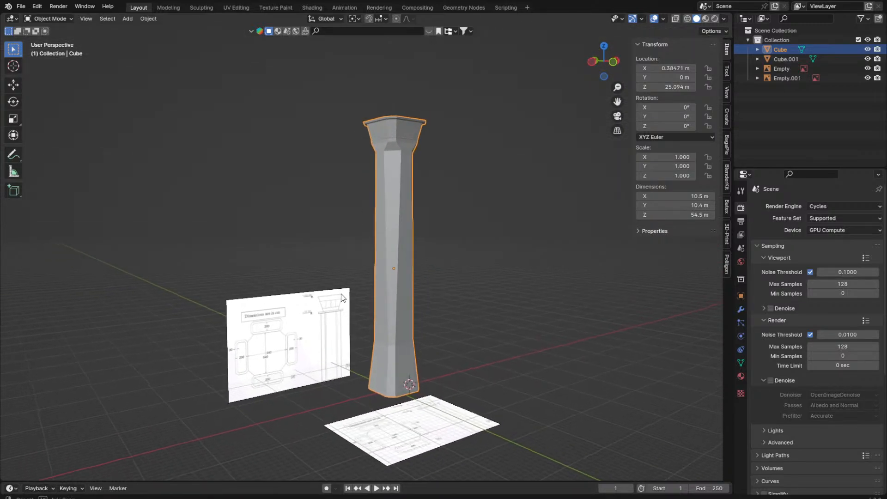
scroll(342, 297, up, 2)
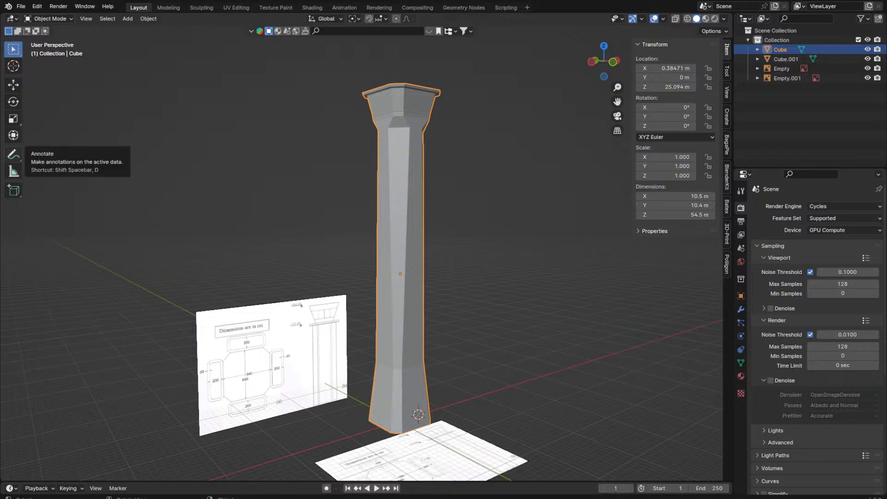
middle_drag(220, 295, 201, 313)
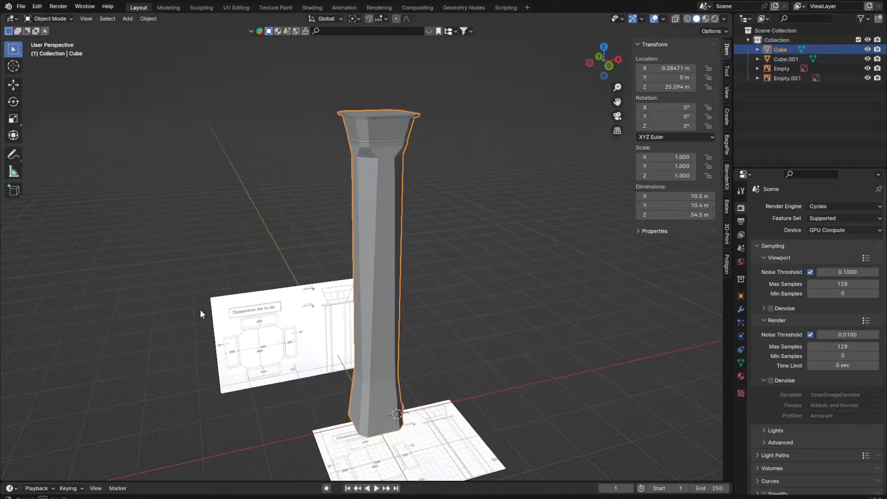
scroll(201, 313, up, 1)
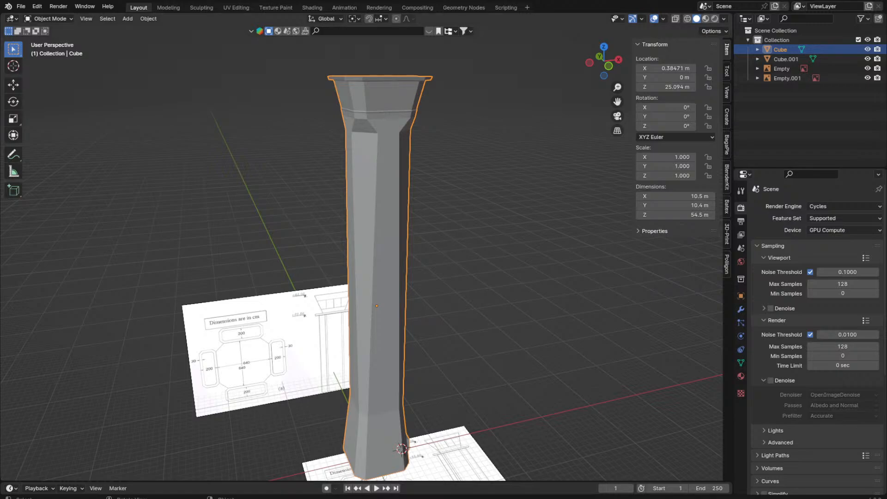
middle_drag(435, 240, 485, 234)
Step: Duplicate the edge loop below the head's lower ledge in place and scale the copy to about 1.028
key(Tab)
scroll(417, 243, up, 3)
scroll(417, 243, up, 4)
alt+click(484, 258)
key(g)
right_click(485, 258)
key(s)
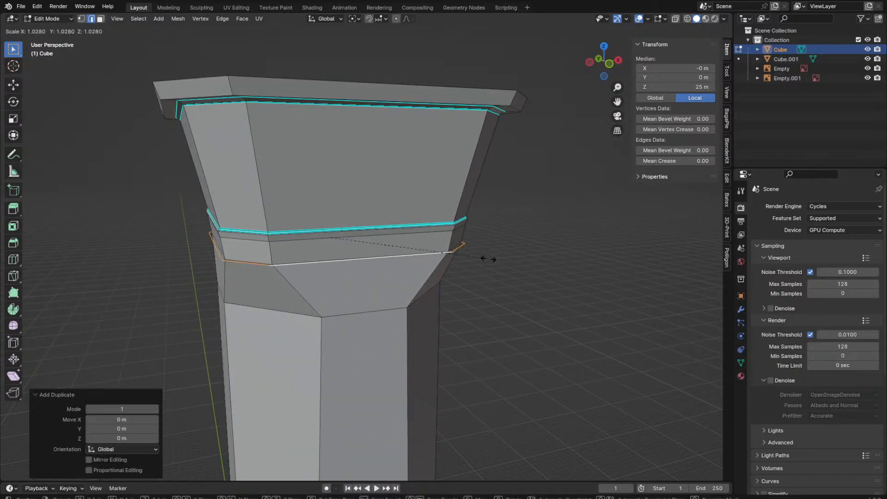
click(488, 258)
Step: Extrude the duplicated loop and scale it outward by 1.25 into a flat ring around the head's base
scroll(488, 258, up, 2)
key(e)
right_click(488, 259)
key(s)
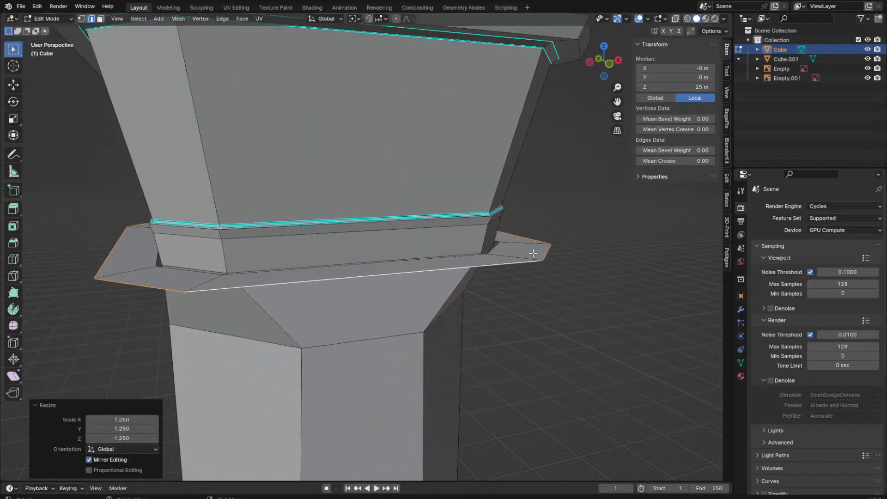
Step: Scale the ring's outer edge slightly outward and extrude the whole ring down about 0.031 m to give it thickness
click(535, 252)
key(s)
click(531, 261)
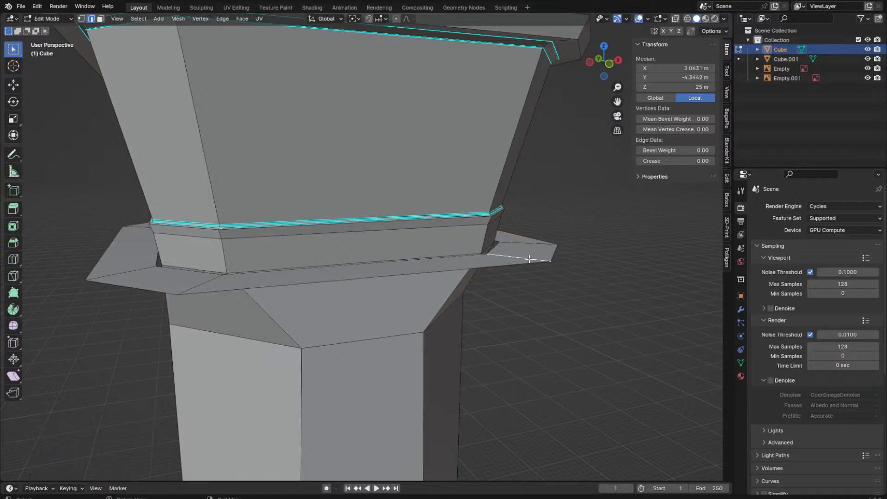
key(ctrl+l)
scroll(527, 254, up, 1)
key(g)
key(z)
key(z)
right_click(521, 257)
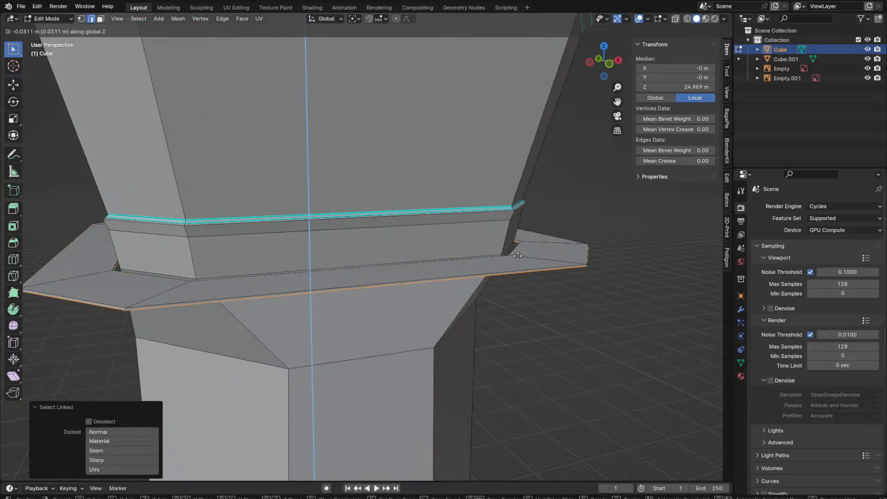
key(e)
click(520, 257)
Step: Duplicate the door block at the tower's base and move the copy straight up to the ring around the head
middle_drag(520, 257, 384, 403)
scroll(333, 263, down, 10)
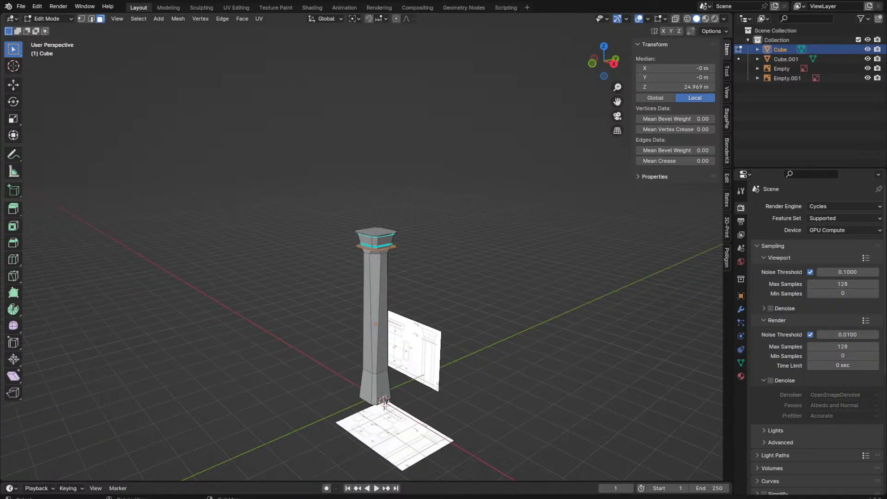
key(alt+a)
scroll(385, 401, up, 5)
scroll(387, 409, down, 4)
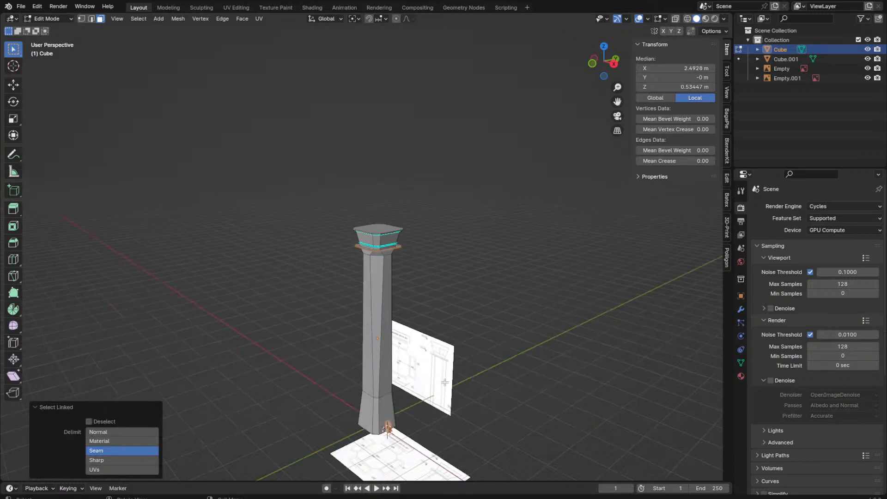
key(l)
key(shift+d)
key(z)
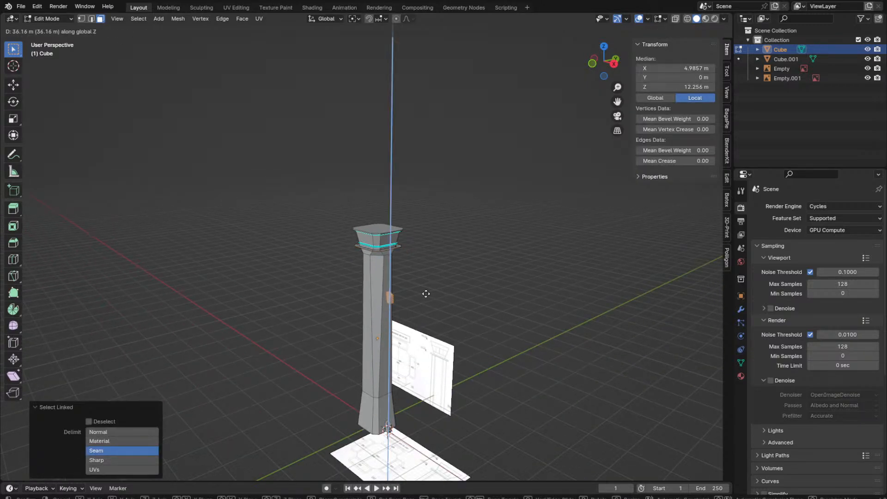
click(419, 248)
Step: Raise the copied door block about 0.036 m and move it inward along X to about 3.90 m, into the head's wall
key(KP_Decimal)
middle_drag(468, 322, 493, 283)
key(g)
key(x)
click(493, 280)
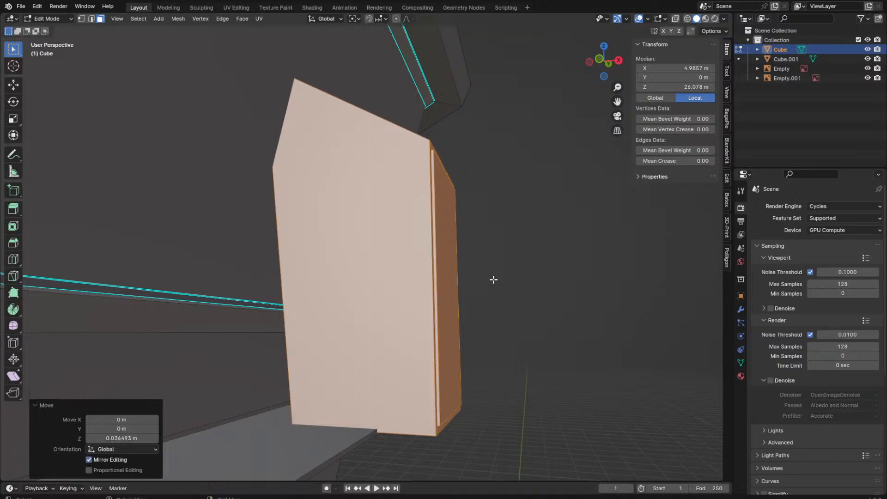
key(g)
key(x)
click(422, 279)
middle_drag(422, 279, 406, 289)
key(g)
key(x)
click(395, 305)
Step: Slide the copied block's upper inner edge outward along its roof and lower it about 0.074 m
scroll(406, 289, down, 2)
key(2)
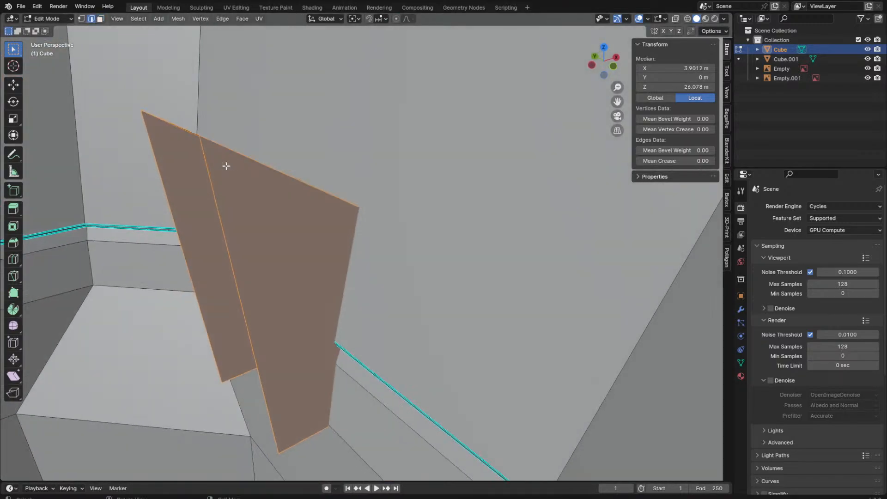
click(185, 130)
middle_drag(200, 154, 174, 175)
key(shift+v)
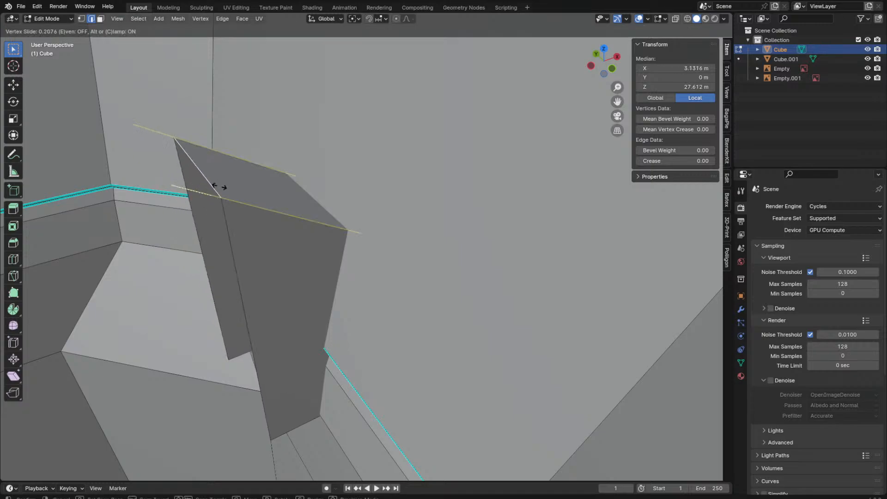
click(334, 217)
key(g)
key(z)
click(334, 227)
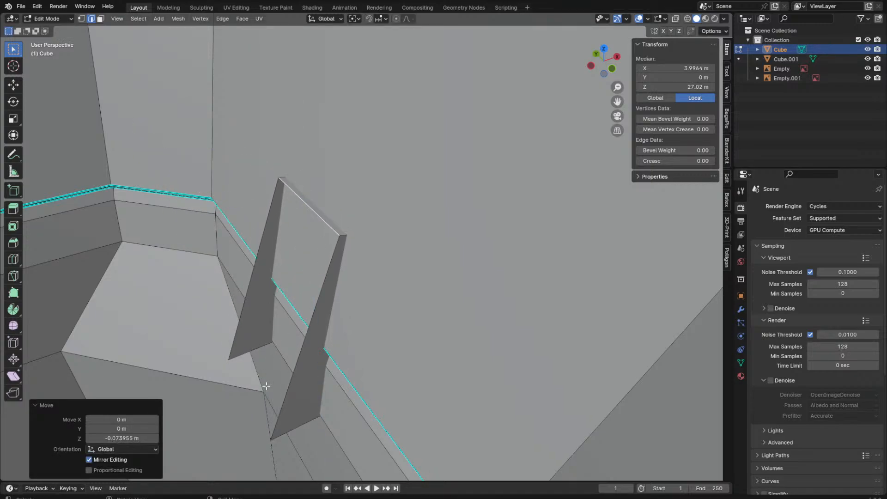
Step: Slide the copied block's lower inner vertices outward and adjust them along X to fit the head's base
key(1)
click(251, 362)
middle_drag(251, 361, 260, 417)
key(shift+v)
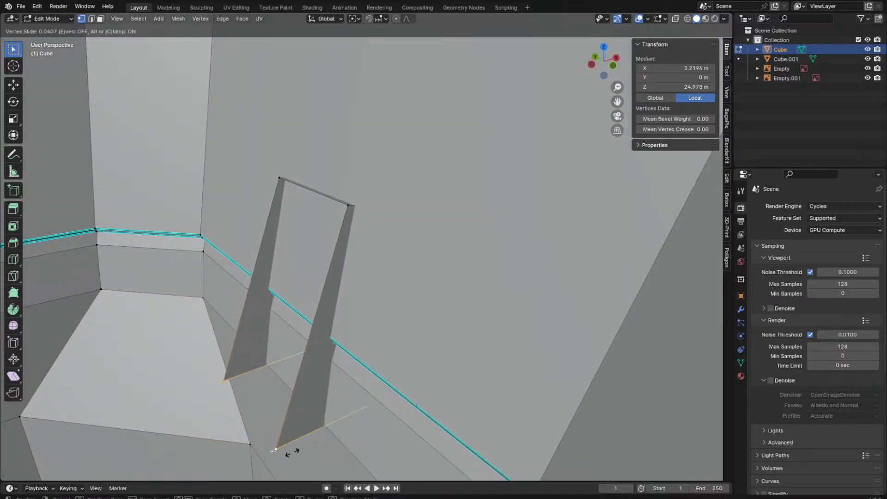
click(332, 435)
middle_drag(332, 435, 224, 395)
key(g)
key(x)
click(267, 408)
key(Tab)
Step: Scale the ring's outer edge further outward to about 10.3 m across so it extends past the door block
scroll(224, 395, down, 5)
middle_drag(355, 348, 287, 312)
key(Tab)
click(329, 299)
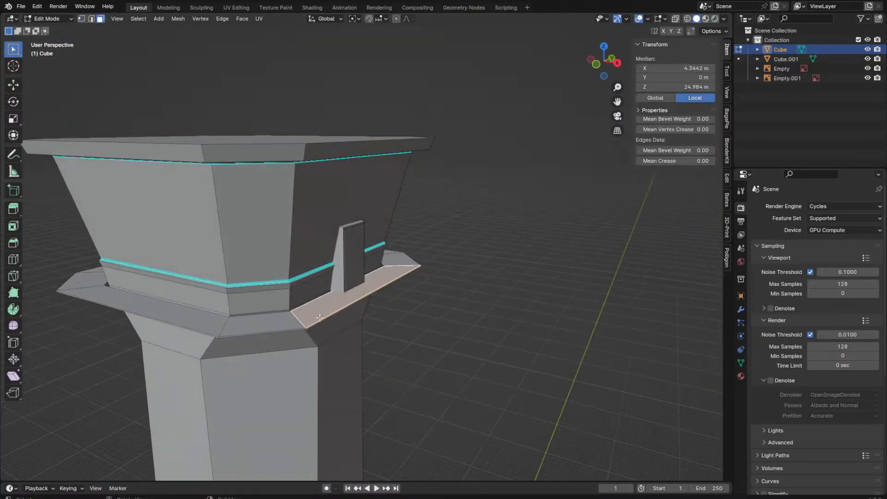
middle_drag(356, 310, 410, 305)
key(2)
alt+click(372, 309)
scroll(408, 311, up, 3)
key(s)
click(478, 314)
key(ctrl+z)
alt+click(373, 322)
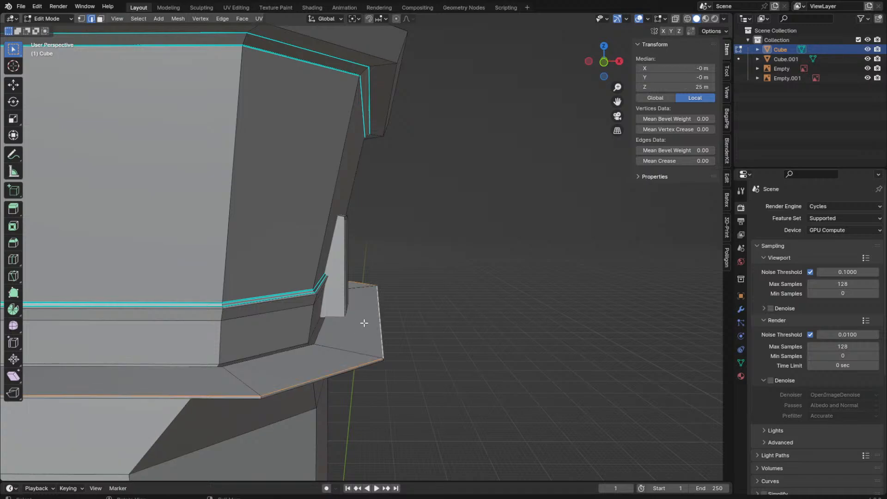
key(s)
middle_drag(364, 323, 444, 311)
click(420, 310)
Step: Duplicate the ring's outer edge loop, raise the copy to about Z 25.93 m and separate it into its own object
alt+click(372, 295)
key(Tab)
key(Tab)
key(shift+d)
key(z)
click(444, 281)
key(p)
click(445, 281)
key(Tab)
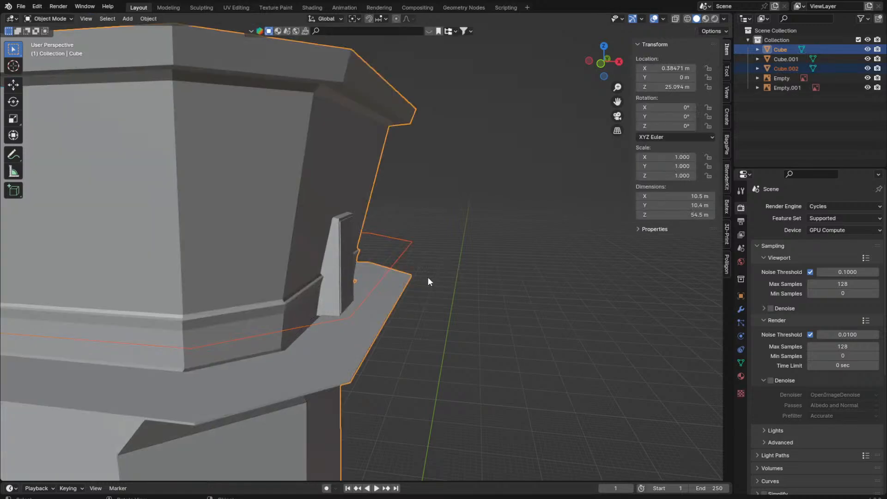
click(415, 248)
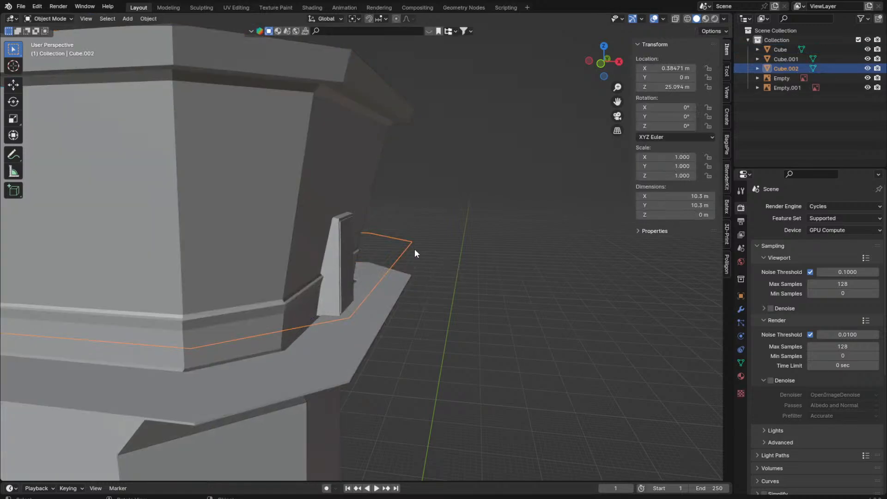
Step: Add a Solidify modifier to the separated edge loop
click(741, 308)
click(781, 200)
text(sol)
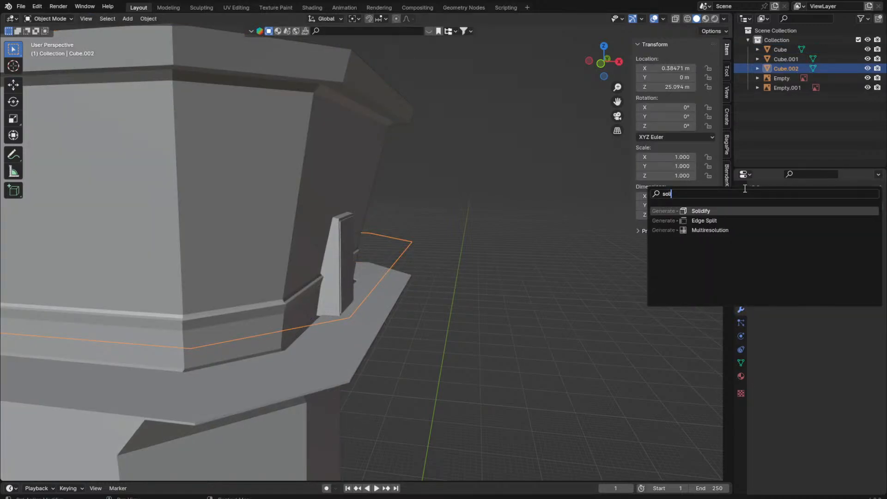
key(Return)
scroll(653, 257, up, 5)
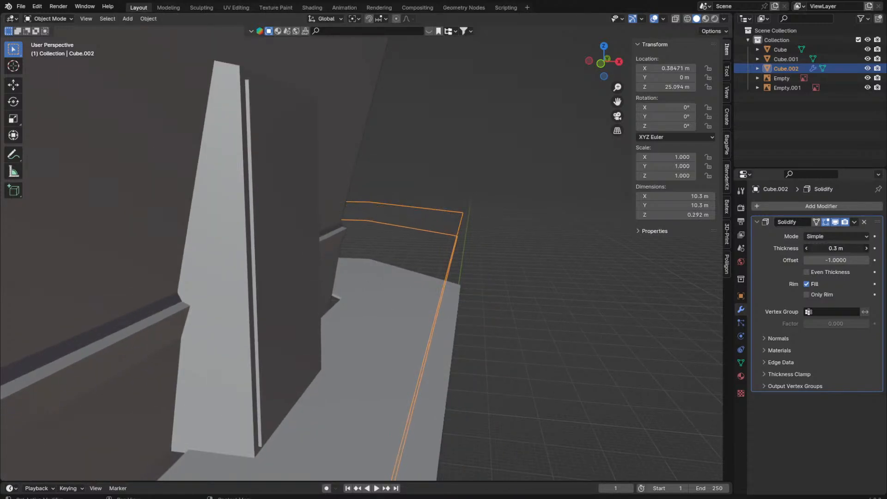
Step: Extrude the loop and scale it inward into a flat handrail, with the Solidify thickness set to 0.04 m
middle_drag(589, 280, 573, 290)
key(Tab)
scroll(556, 283, down, 2)
key(a)
key(e)
key(Escape)
key(s)
click(572, 294)
key(Tab)
key(Tab)
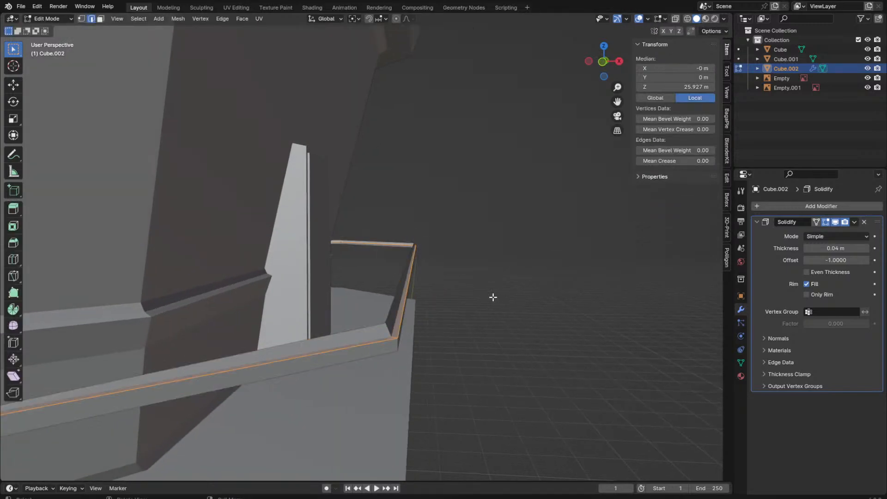
right_click(485, 297)
click(484, 298)
key(Tab)
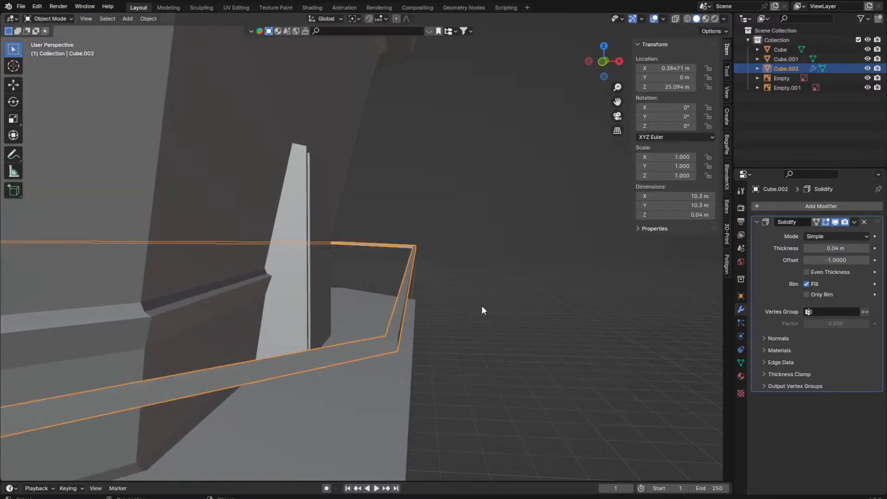
Step: Duplicate the handrail's edge loop in place and separate the copy into its own object
middle_drag(482, 306, 349, 306)
key(Tab)
middle_drag(377, 356, 391, 333)
shift+click(395, 322)
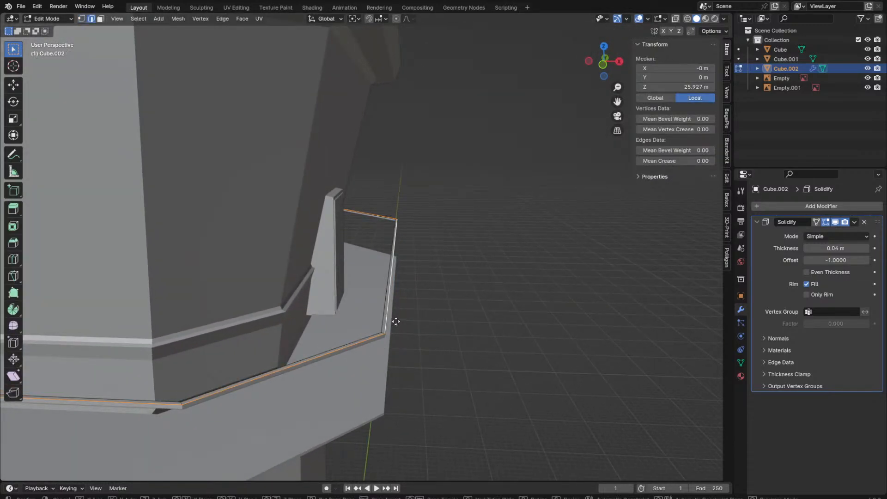
right_click(396, 321)
key(p)
click(396, 321)
key(Tab)
click(385, 327)
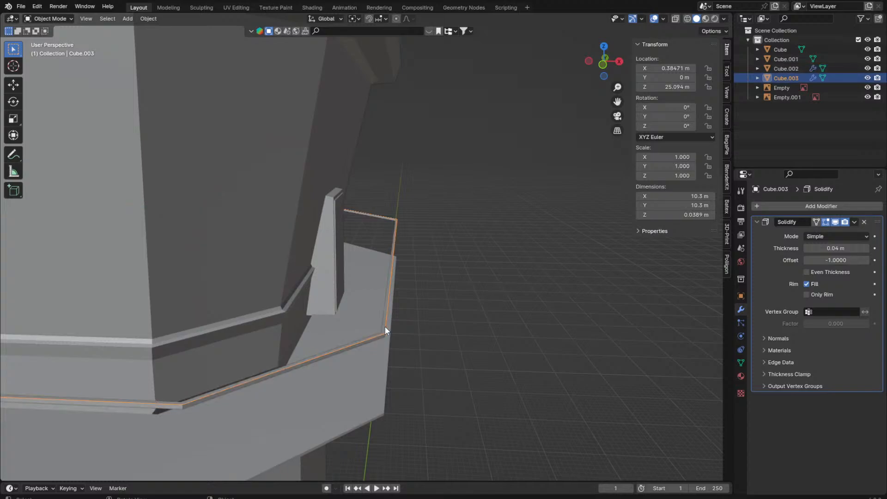
Step: Extrude the separated loop straight down about 0.936 m to the level of the ring
key(Tab)
scroll(394, 349, down, 2)
key(g)
key(z)
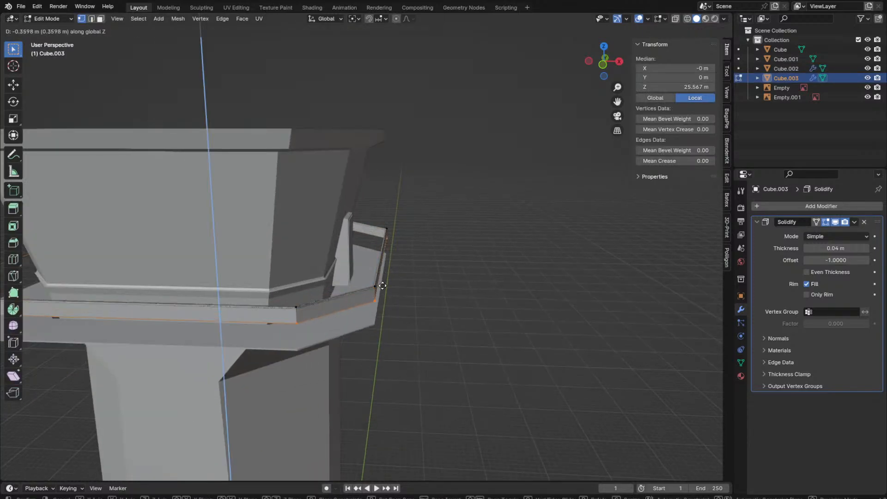
click(382, 302)
Step: Scale the extruded band's lower loop to line up with the ring's outer edge
scroll(384, 291, up, 4)
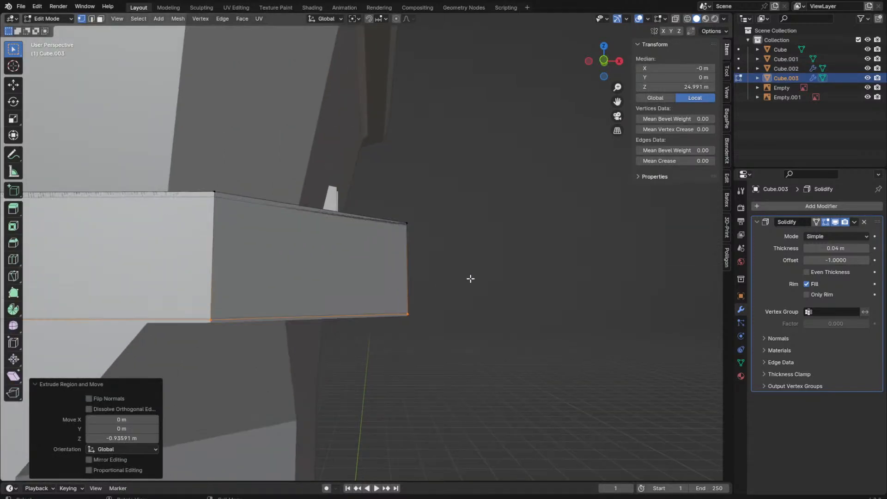
key(s)
click(470, 279)
middle_drag(469, 279, 470, 291)
key(s)
click(468, 290)
key(Tab)
key(Tab)
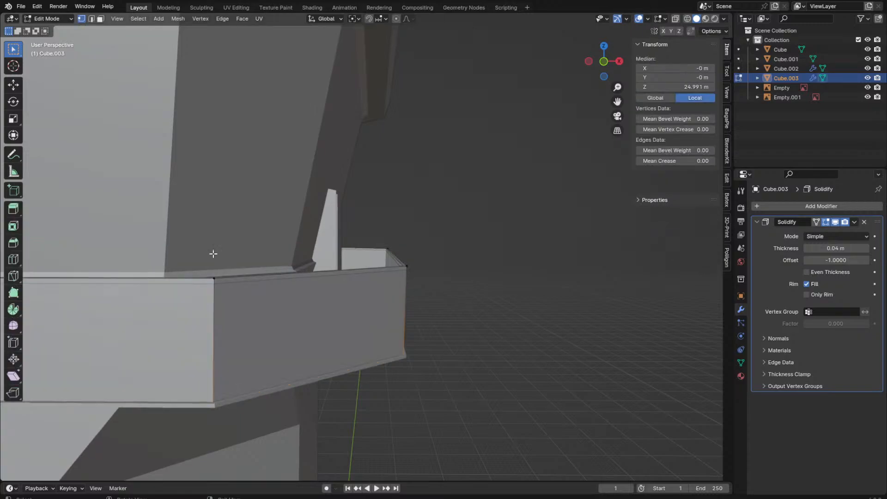
Step: Delete only the faces of the extruded band, keeping its edges
scroll(360, 255, down, 1)
middle_drag(359, 255, 345, 263)
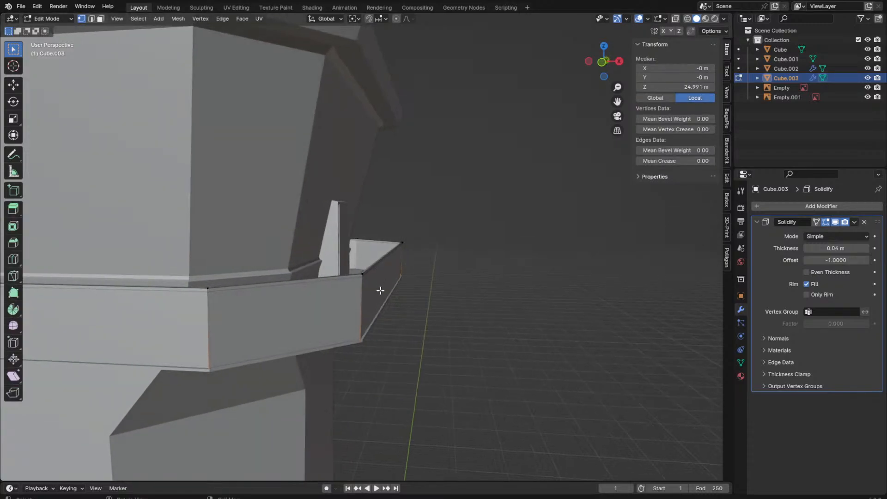
middle_drag(379, 301, 369, 323)
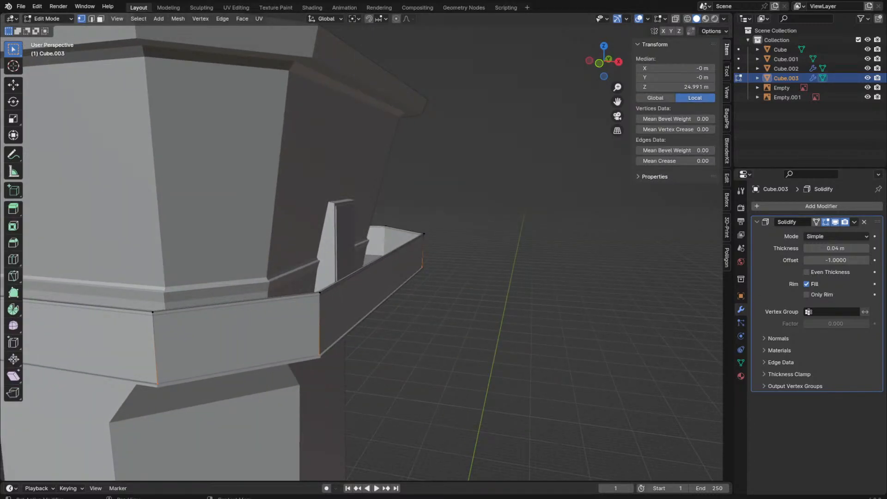
middle_drag(554, 299, 533, 309)
shift+middle_drag(472, 321, 535, 276)
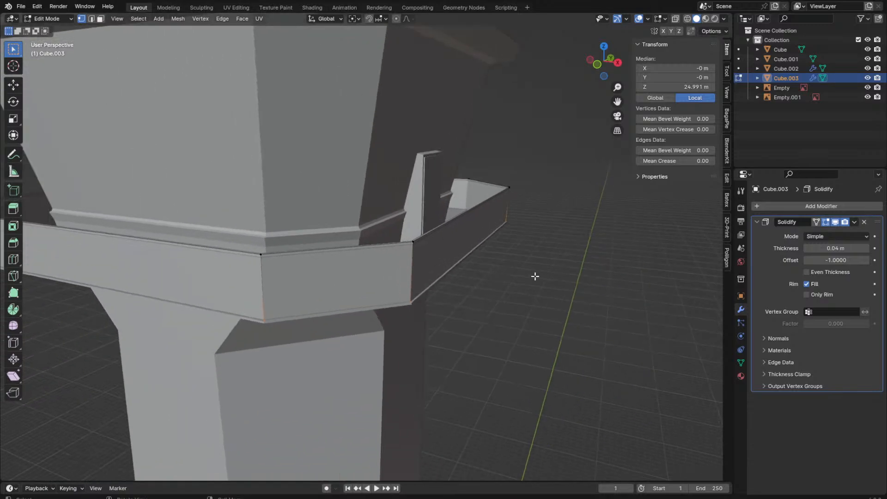
scroll(526, 287, up, 2)
middle_drag(552, 306, 526, 313)
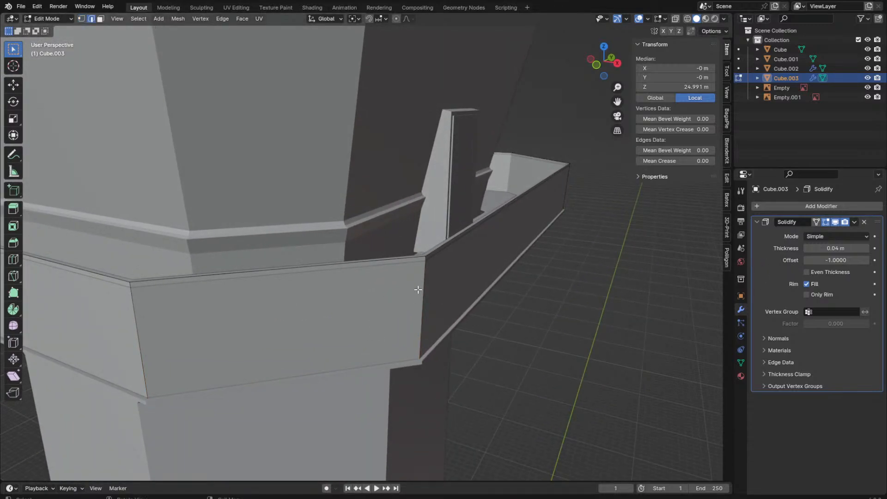
key(3)
click(352, 312)
shift+click(445, 276)
scroll(415, 268, down, 4)
key(x)
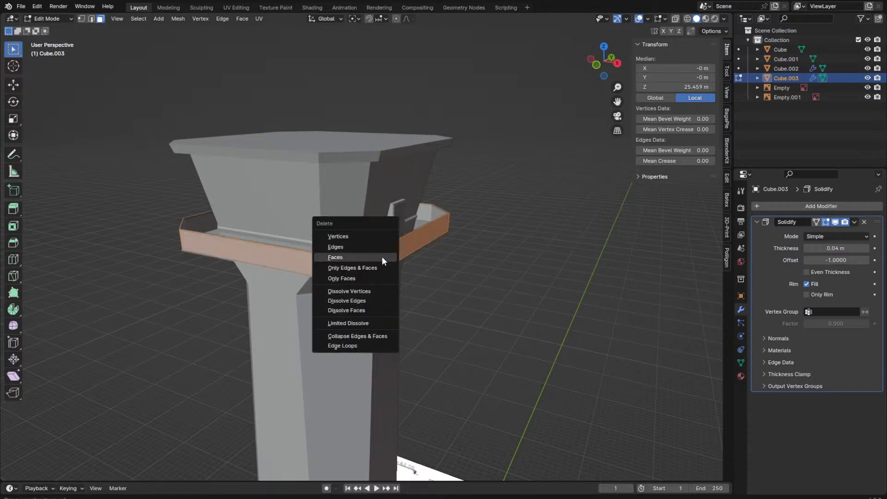
click(368, 269)
scroll(369, 277, up, 8)
key(Tab)
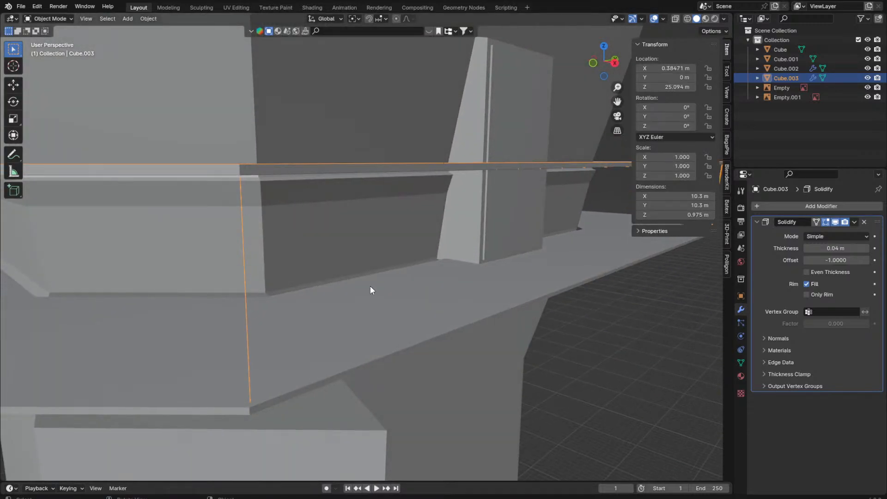
Step: Switch the viewport to wireframe and try to delete the band's upper edge loop
key(Tab)
key(2)
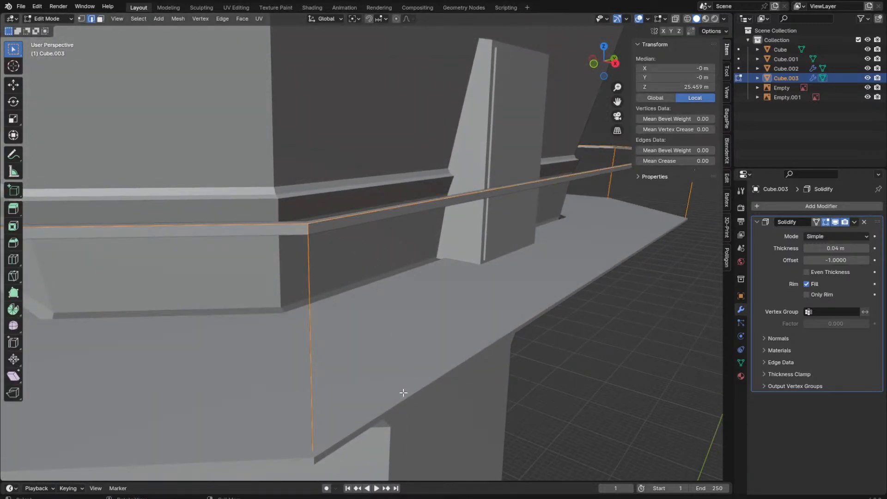
key(alt+a)
key(z)
alt+click(362, 215)
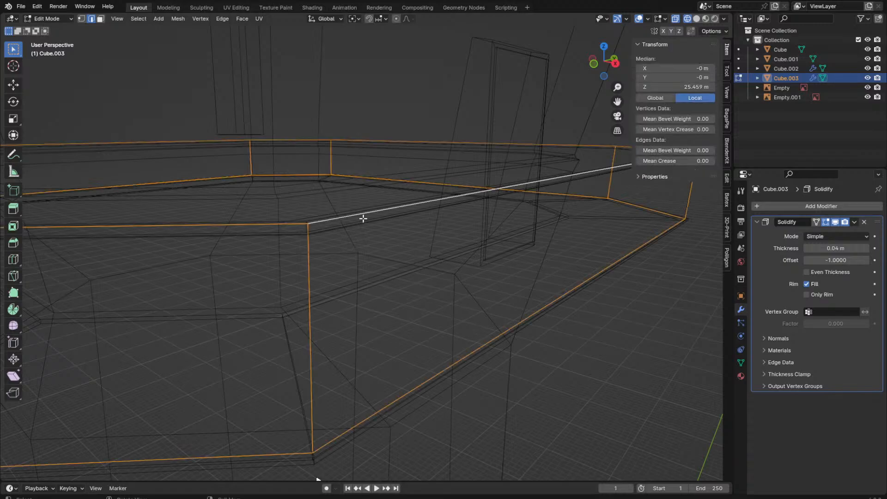
scroll(388, 268, down, 3)
key(x)
click(370, 253)
key(KP_3)
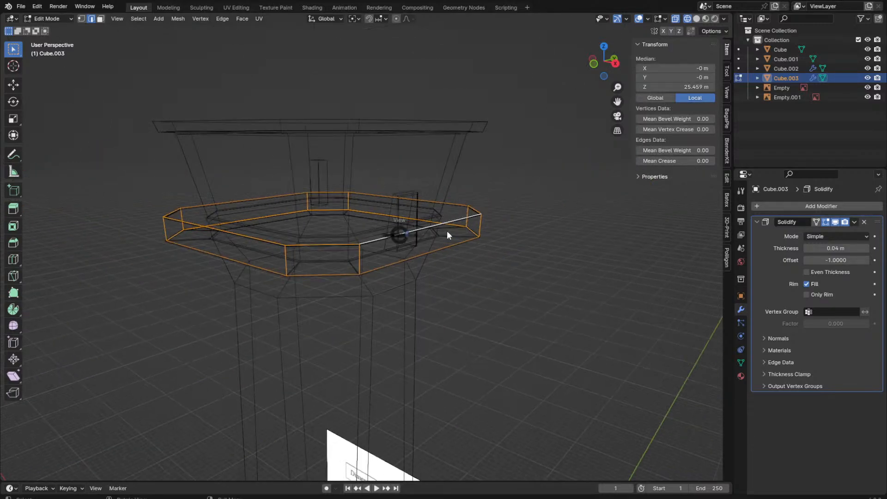
Step: Delete the horizontal edges of the band's upper and lower loops, keeping the vertical post edges, and restore solid shading
key(1)
mouse_move(182, 192)
mouse_down()
mouse_move(607, 229)
mouse_move(271, 293)
mouse_up()
key(2)
key(x)
click(607, 229)
key(x)
click(132, 297)
key(1)
key(shift+z)
Step: Replace the Solidify modifier on the vertical post edges with a Skin modifier and open the posts for editing
mouse_move(469, 267)
middle_down()
mouse_move(493, 410)
mouse_move(515, 317)
mouse_move(577, 319)
middle_up()
scroll(697, 291, up, 5)
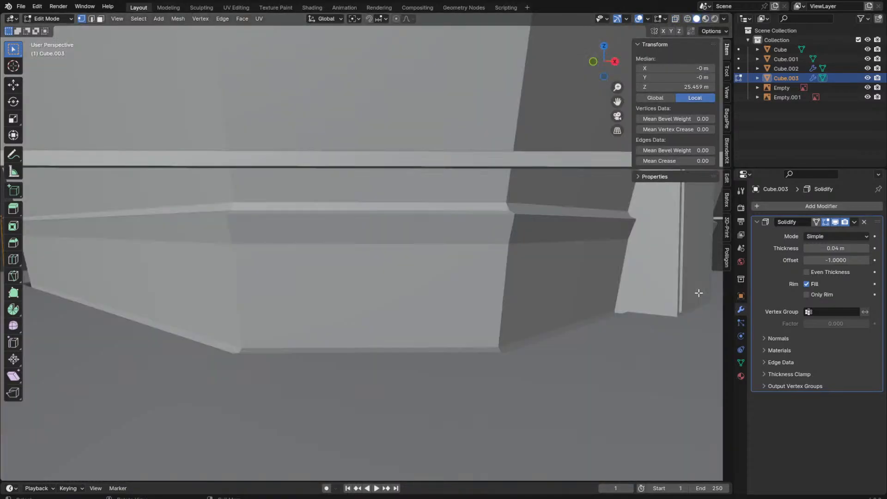
scroll(676, 301, down, 2)
click(863, 222)
click(839, 205)
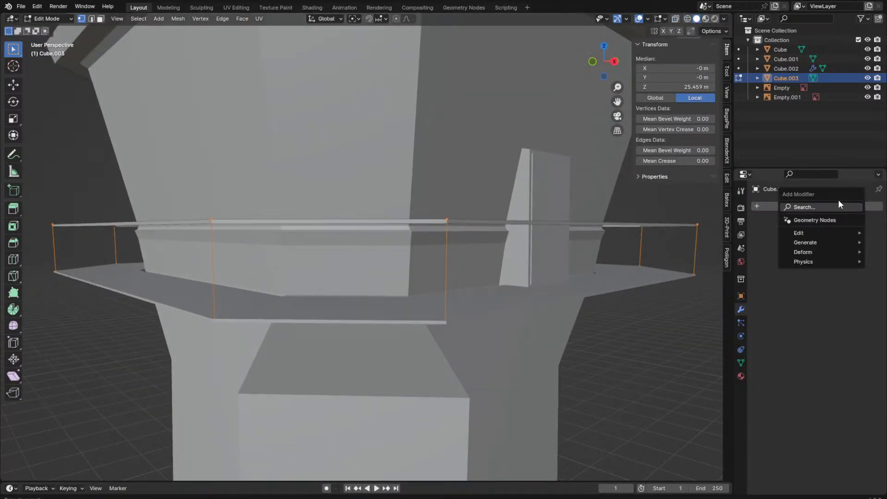
text(skin)
key(Return)
key(Tab)
middle_drag(653, 264, 384, 295)
key(Tab)
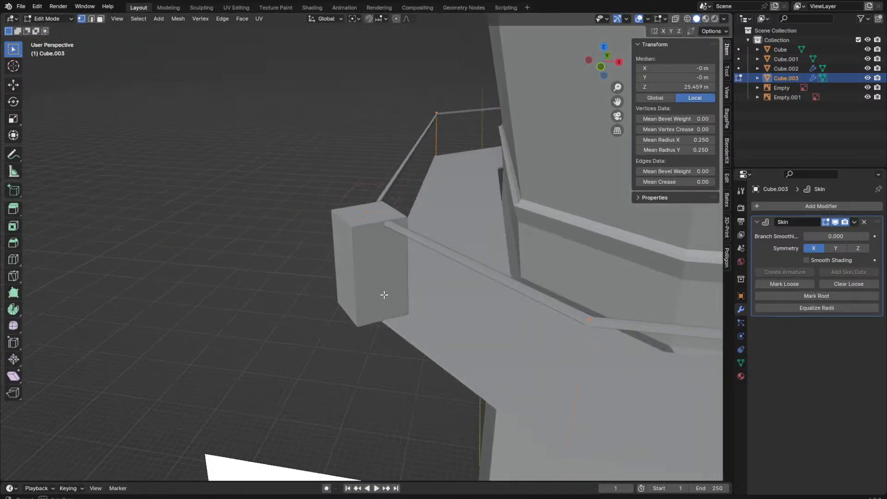
scroll(474, 209, up, 3)
middle_drag(474, 209, 513, 223)
key(Tab)
key(Tab)
key(shift+s)
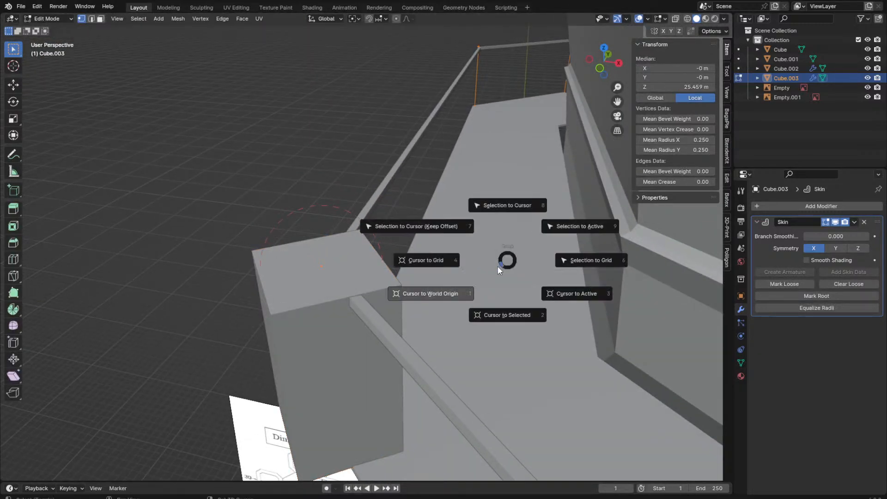
click(511, 272)
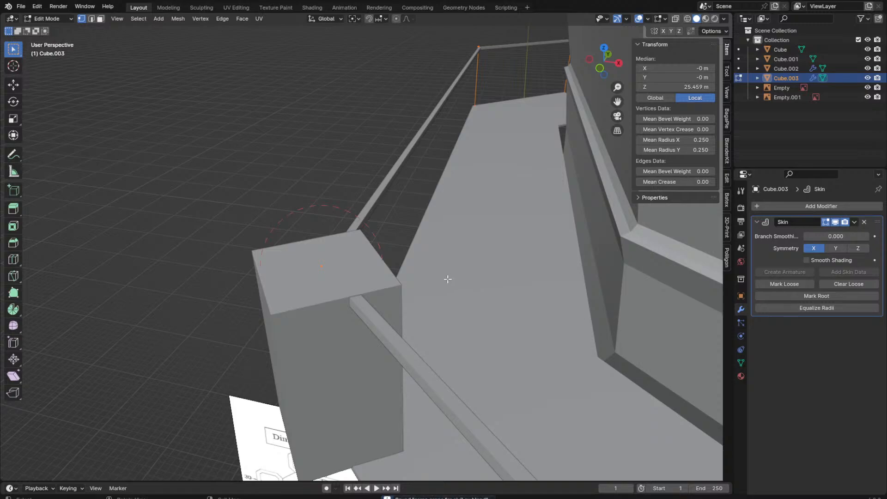
right_click(405, 288)
key(shift+s)
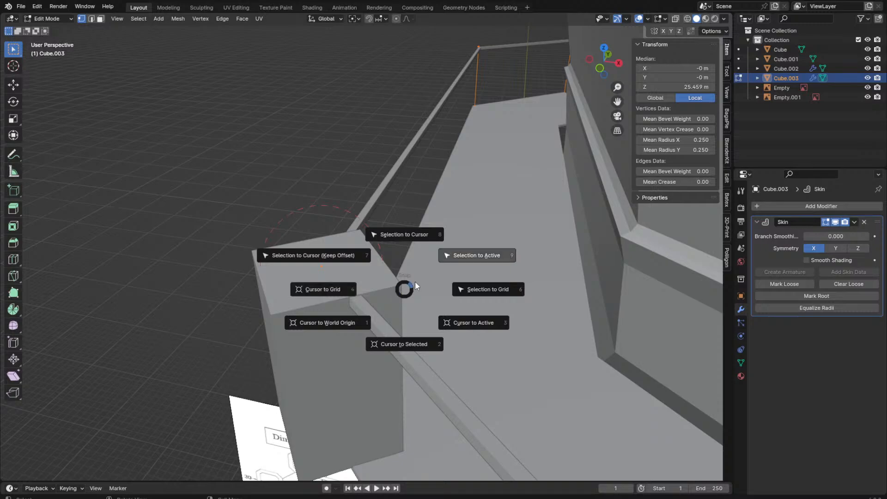
right_click(406, 288)
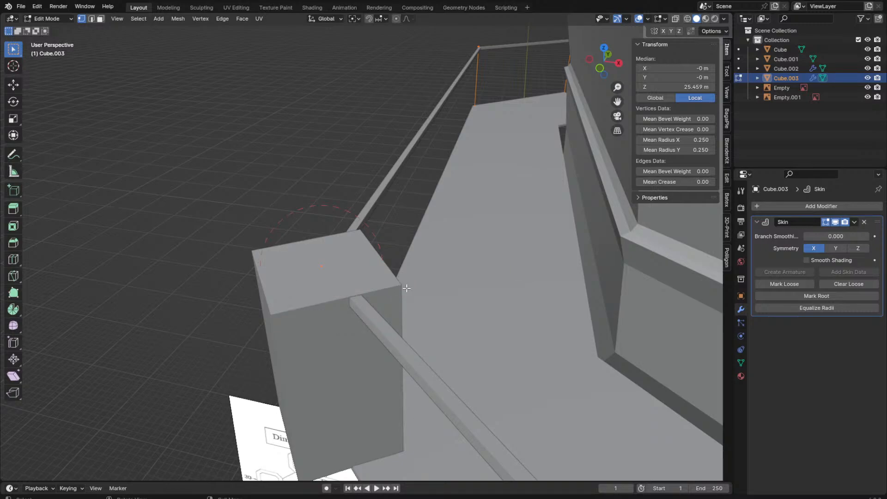
Step: Try to adjust the skinned posts by shrinking/fattening and scaling the selected post edges, undoing each attempt
key(alt+s)
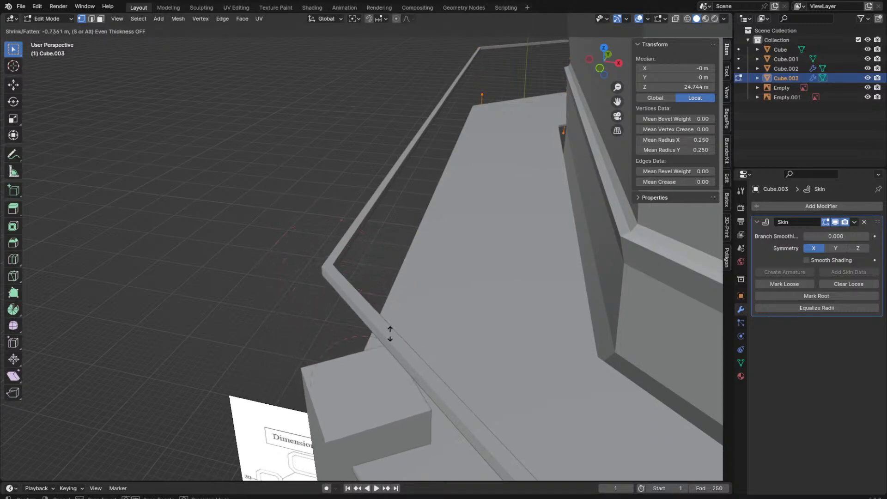
click(390, 334)
key(ctrl+z)
scroll(416, 225, down, 2)
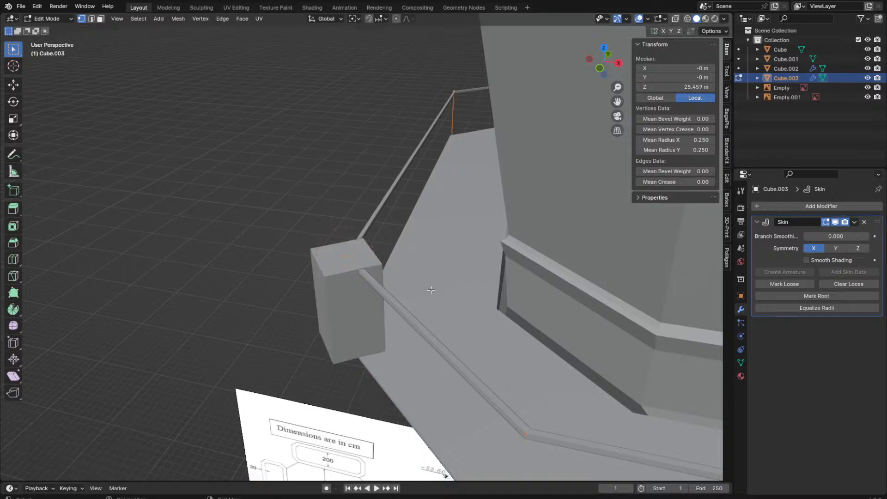
click(364, 264)
key(ctrl+z)
key(s)
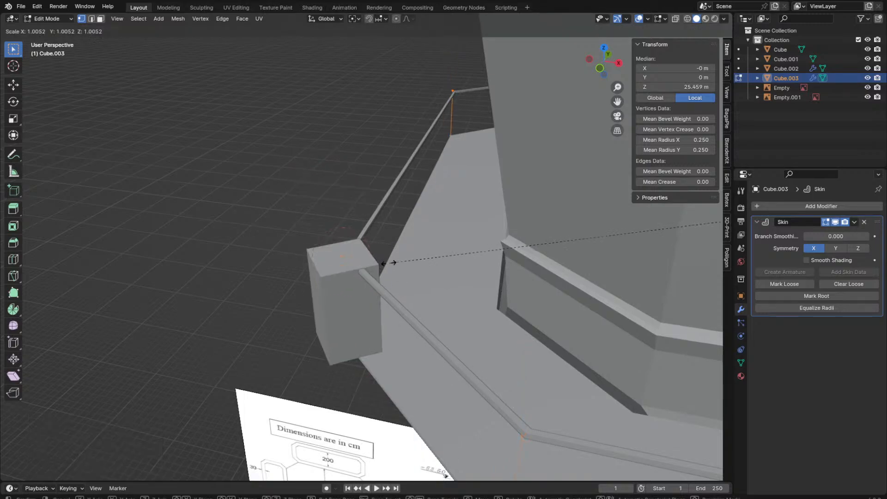
click(356, 255)
key(ctrl+z)
key(KP_Decimal)
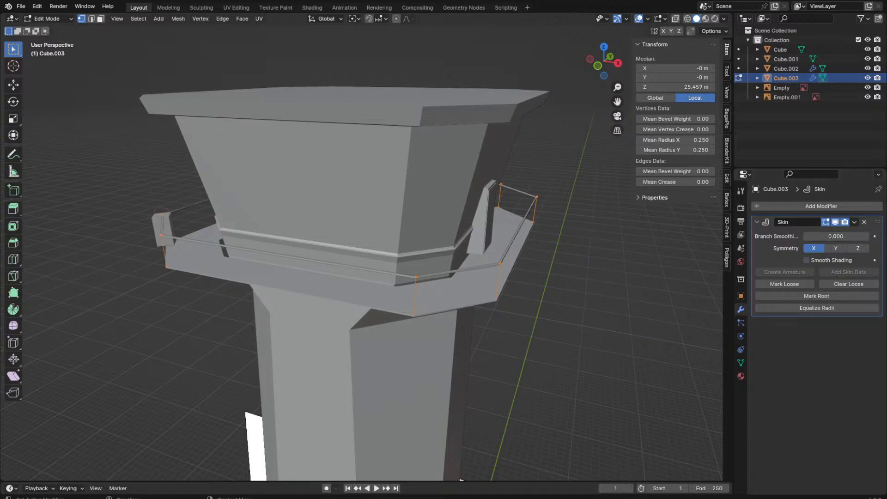
Step: Remove the Skin modifier and extrude the vertical post edges into thin strips scaled inward to 0.993
click(864, 223)
scroll(594, 297, up, 8)
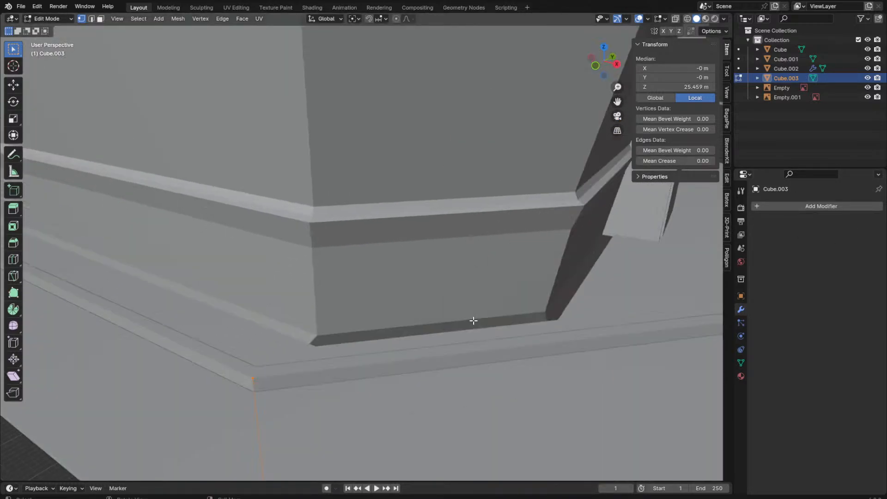
scroll(508, 311, up, 5)
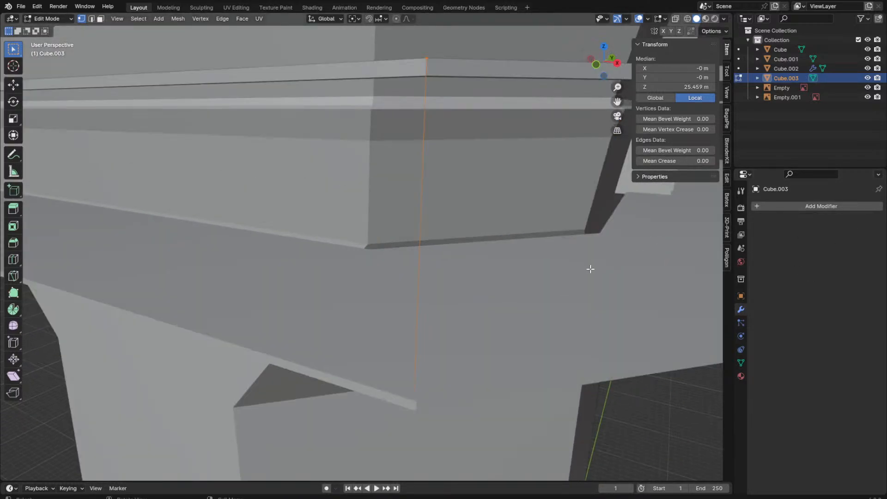
key(e)
key(s)
click(595, 273)
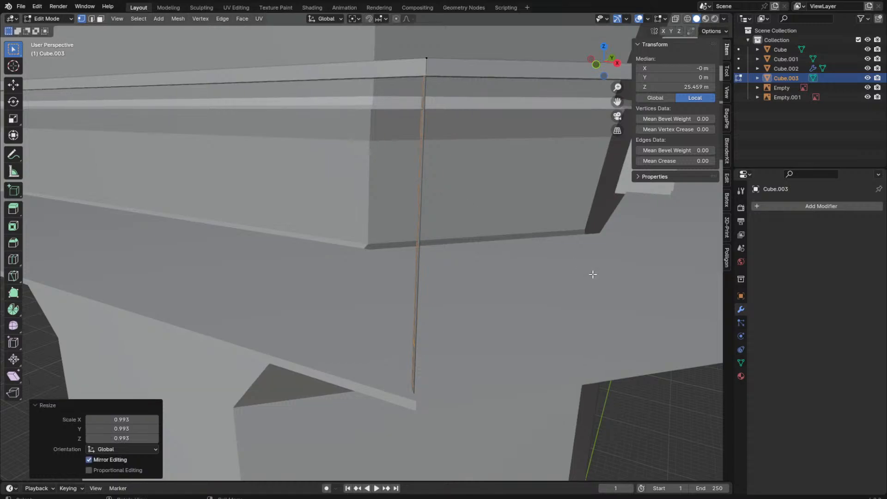
right_click(594, 275)
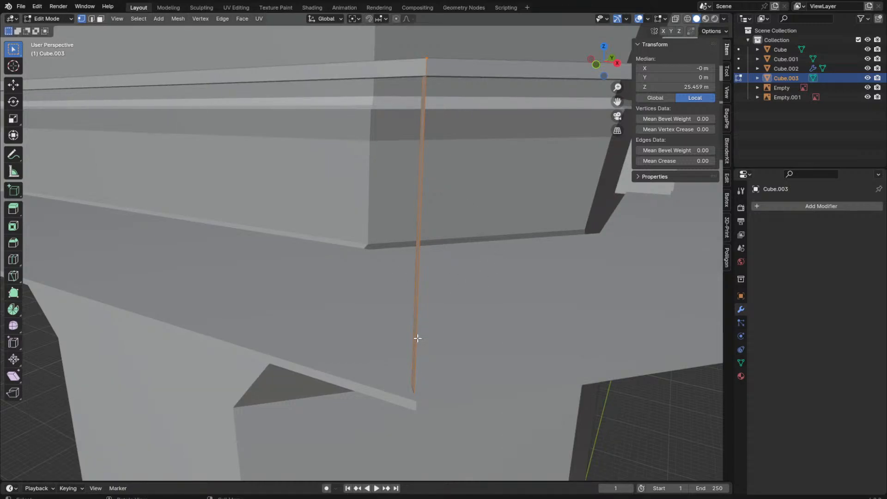
Step: Add a Solidify modifier to the thin post strips and return to Object Mode
scroll(443, 215, down, 6)
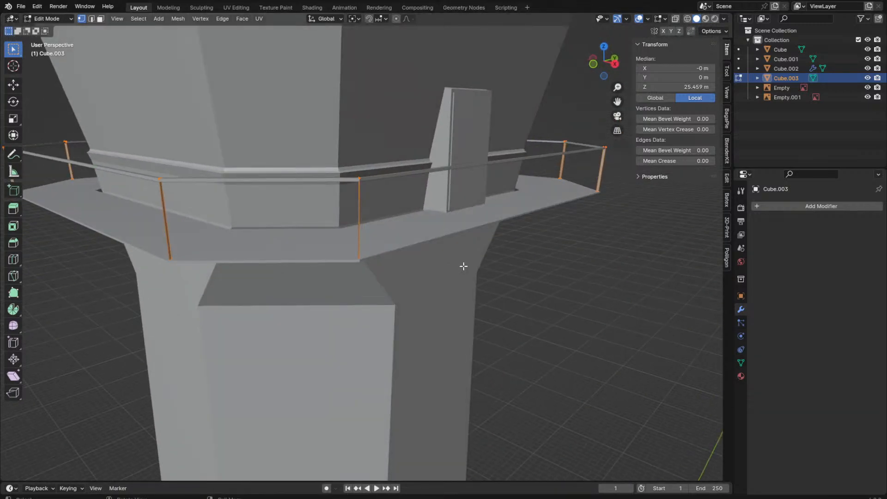
middle_drag(563, 211, 667, 210)
click(787, 209)
text(s)
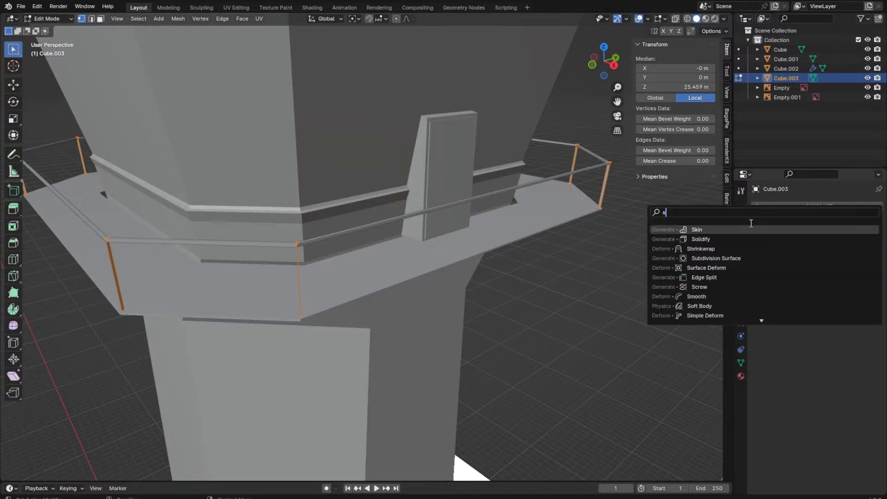
click(747, 236)
scroll(586, 240, up, 5)
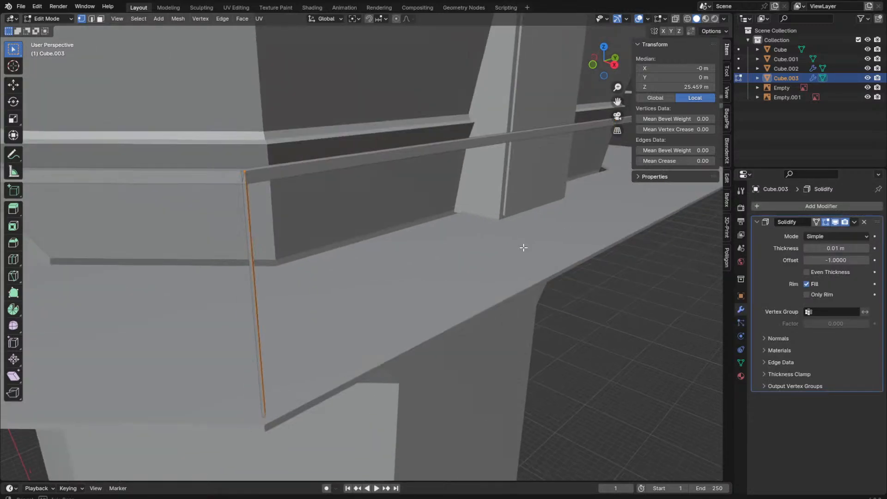
key(Tab)
key(Tab)
key(x)
key(Escape)
key(Tab)
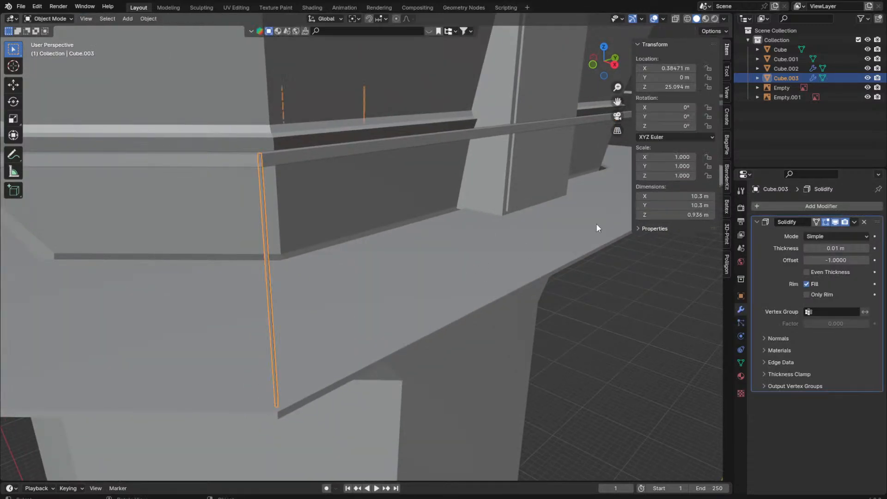
Step: Delete the post strip object and snap the 3D cursor to the ring platform's outer corner vertex
key(Delete)
click(331, 378)
key(Tab)
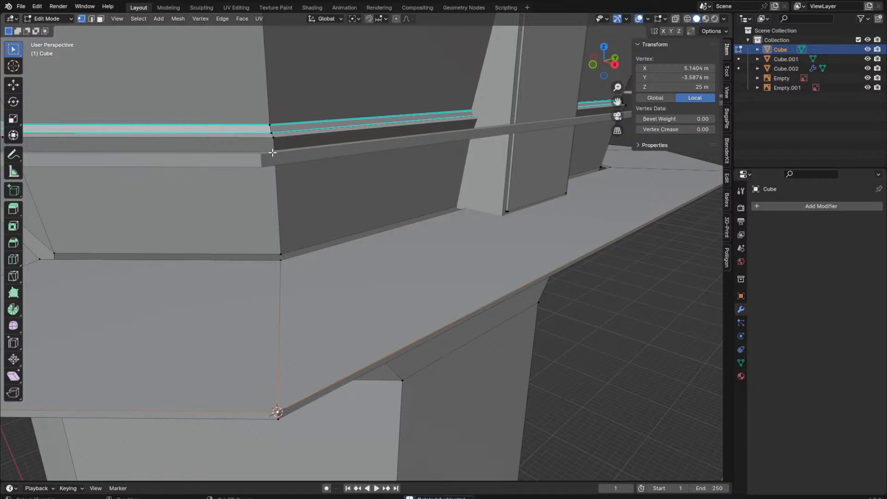
key(shift+s)
click(307, 273)
middle_drag(307, 273, 431, 240)
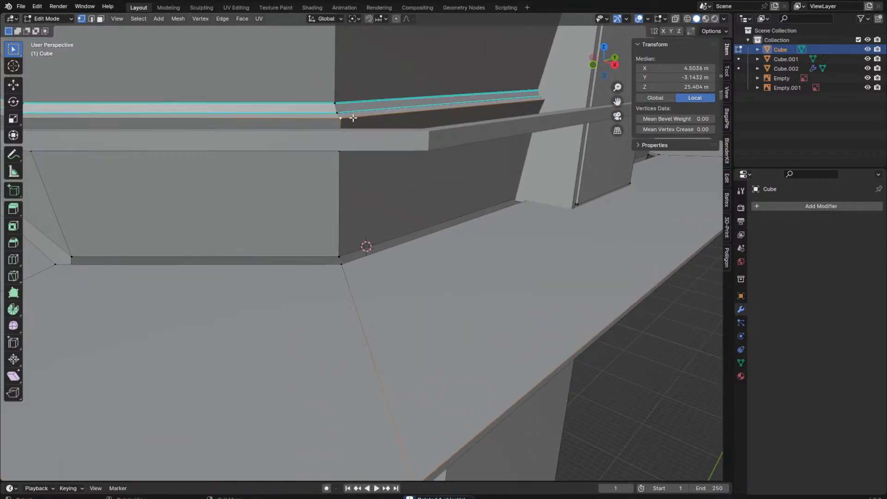
key(Tab)
Step: Add a cube mesh at the 3D cursor on the ring platform's outer corner
middle_drag(388, 339, 395, 314)
key(shift+a)
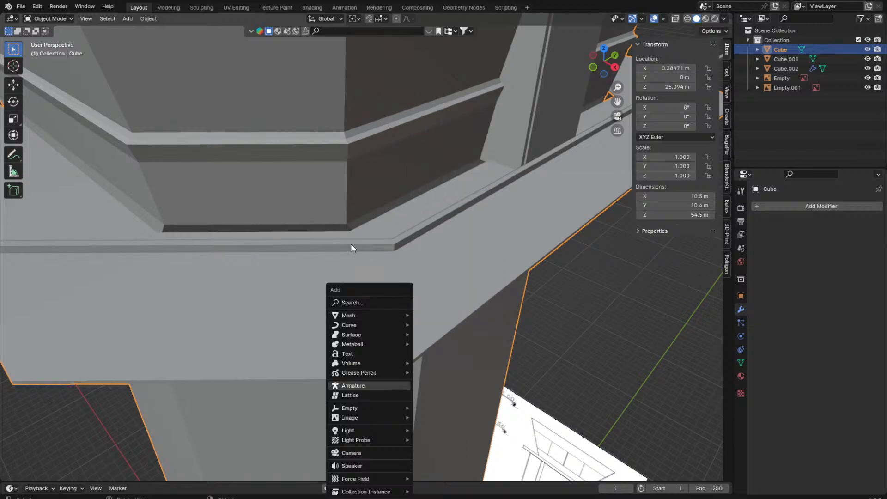
scroll(355, 152, down, 6)
scroll(359, 181, up, 6)
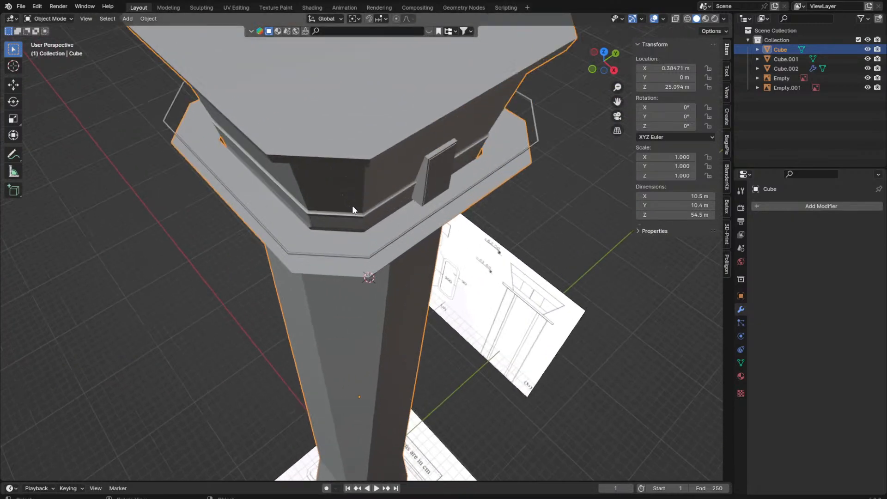
scroll(353, 190, down, 5)
scroll(341, 154, up, 5)
key(shift+a)
mouse_move(359, 166)
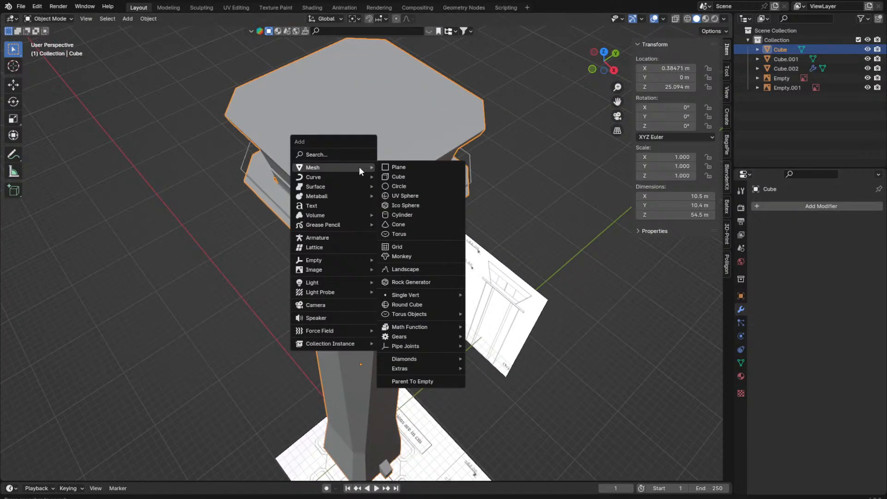
click(396, 177)
Step: Snap the 3D cursor to the tower's origin and set the new cube's origin to the 3D cursor
key(shift+s)
click(382, 281)
key(Tab)
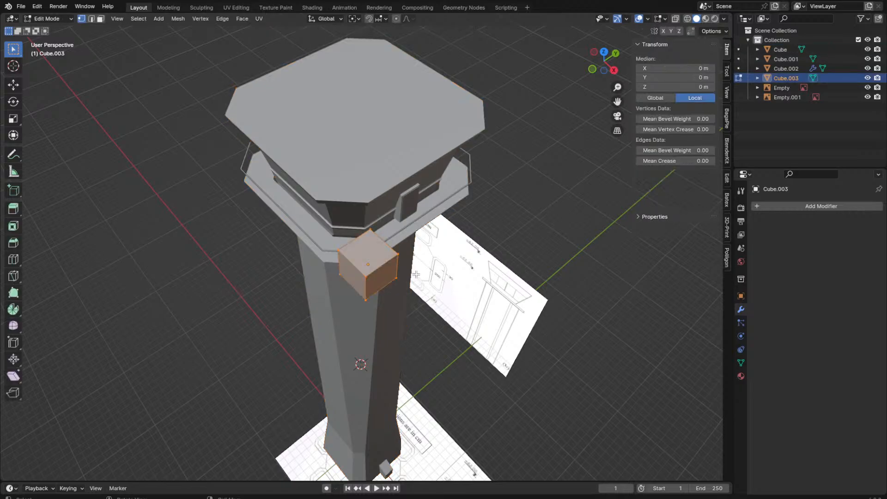
click(414, 276)
key(Tab)
click(148, 18)
click(261, 60)
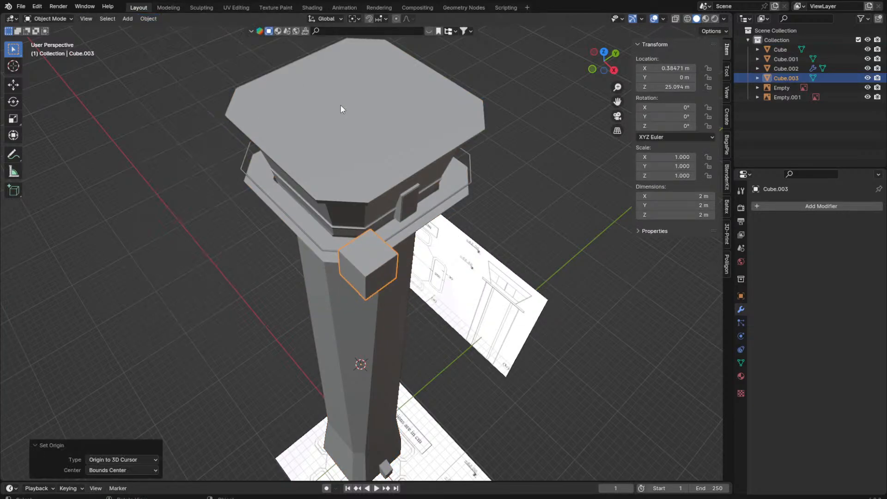
Step: In top wireframe view, scale the cube's mesh down to about 0.033 m wide and place it at the handrail corner
key(KP_7)
key(Tab)
key(alt+z)
key(KP_Decimal)
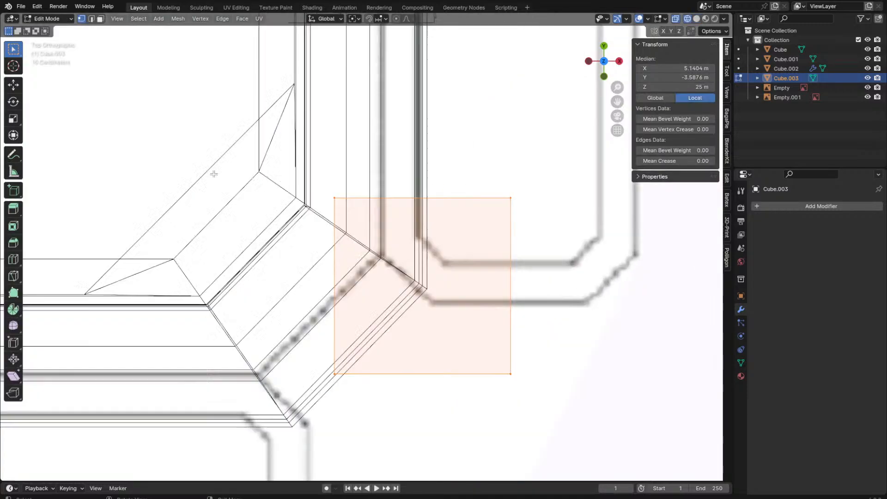
key(s)
click(446, 293)
scroll(462, 275, up, 4)
key(s)
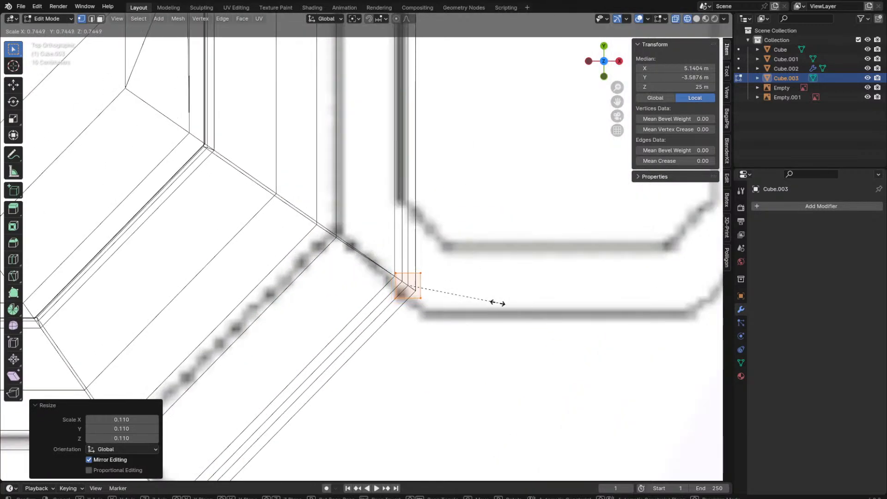
click(456, 311)
key(g)
click(451, 309)
Step: Raise the small cube's top face along Z to the handrail, forming a post about 0.91 m tall
key(alt+z)
middle_drag(451, 309, 601, 290)
scroll(601, 291, down, 5)
middle_drag(412, 297, 368, 245)
key(3)
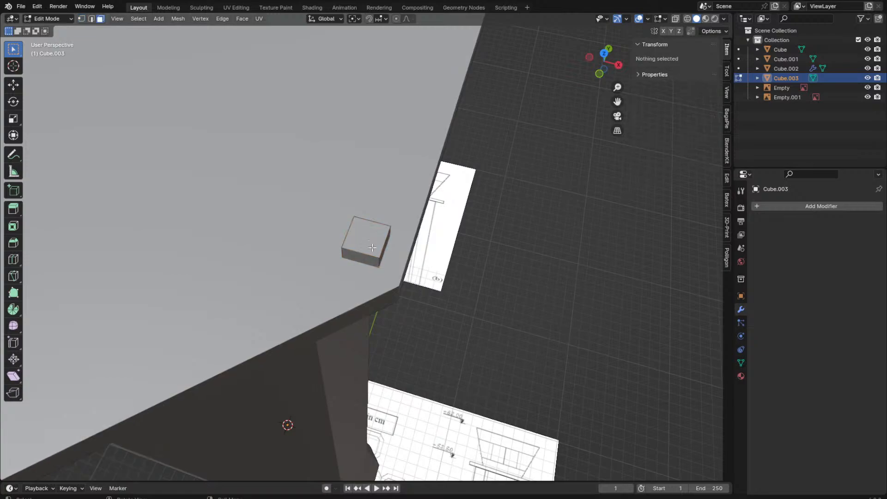
click(367, 245)
key(g)
key(z)
click(369, 120)
middle_drag(369, 120, 372, 175)
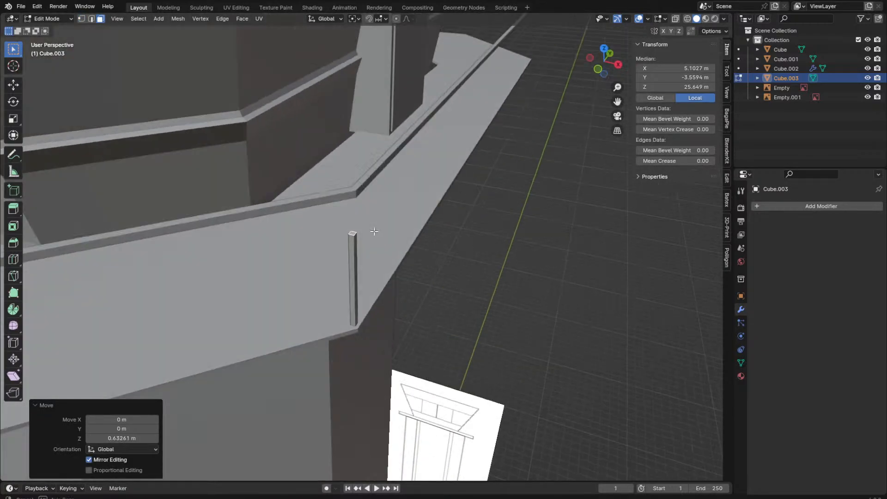
scroll(374, 177, up, 2)
key(g)
key(z)
click(374, 177)
Step: Move the whole post along X and Y to about X 5.12 m, Y -3.57 m, aligning it beneath the handrail corner
middle_drag(499, 309, 395, 232)
key(l)
key(g)
key(y)
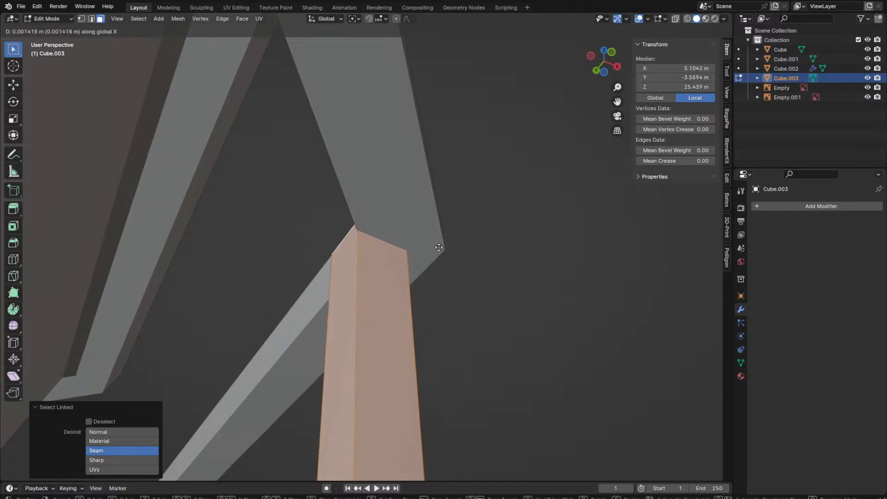
click(138, 419)
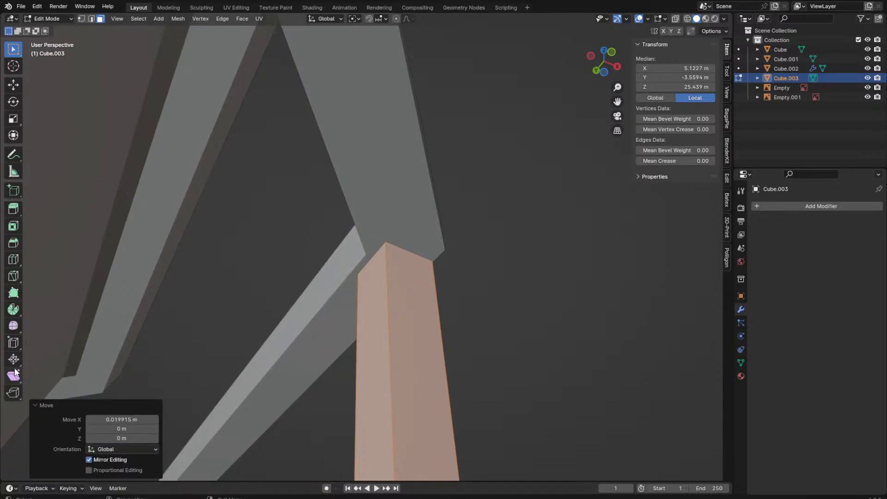
key(g)
key(x)
click(216, 121)
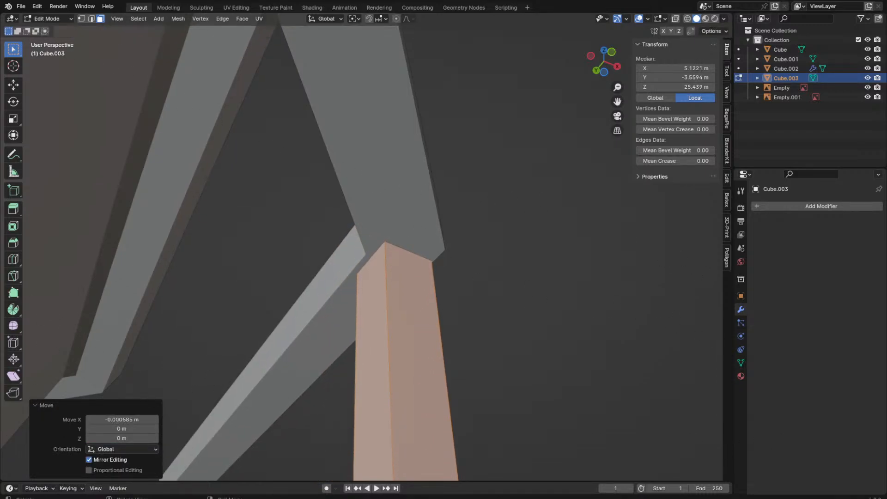
middle_drag(217, 121, 373, 164)
key(g)
key(y)
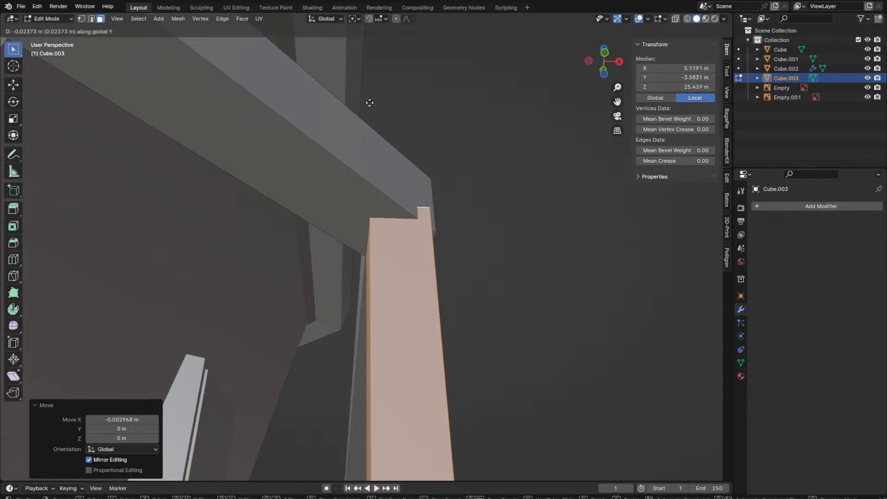
click(368, 126)
Step: Delete the top and bottom faces of the post in wireframe and restore solid shading
mouse_move(368, 126)
middle_down()
mouse_move(438, 135)
mouse_move(383, 271)
mouse_move(395, 314)
middle_up()
key(shift+z)
key(1)
key(x)
click(450, 272)
key(x)
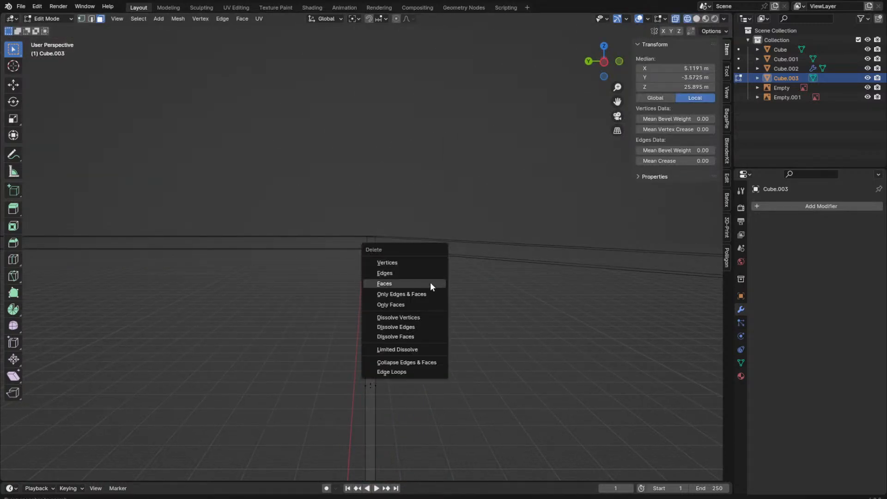
click(345, 359)
key(x)
click(398, 382)
mouse_move(398, 382)
middle_down()
mouse_move(371, 409)
mouse_move(386, 331)
mouse_move(370, 308)
mouse_move(475, 257)
middle_up()
key(shift+z)
Step: Duplicate the post and move the copy about 7.15 m along Y to the handrail corner at the other end of that side
click(370, 308)
key(KP_Decimal)
key(g)
key(x)
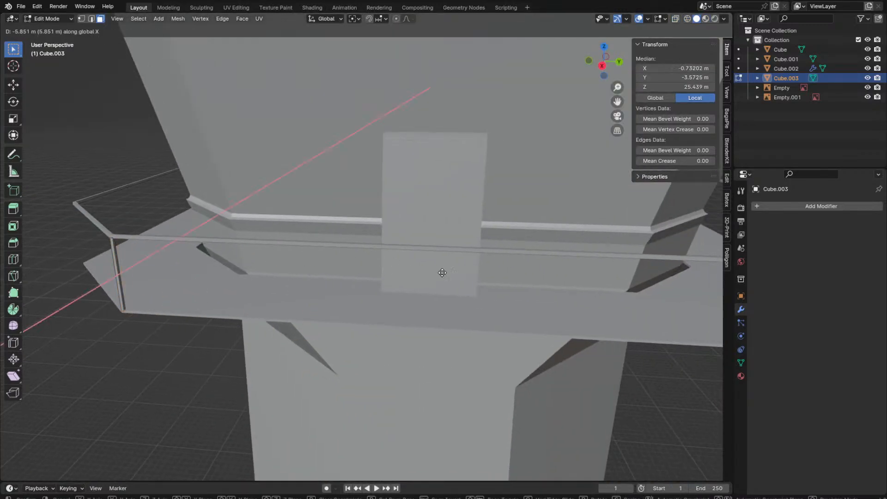
key(y)
click(581, 275)
shift+middle_drag(580, 275, 363, 264)
scroll(363, 264, down, 1)
key(g)
key(y)
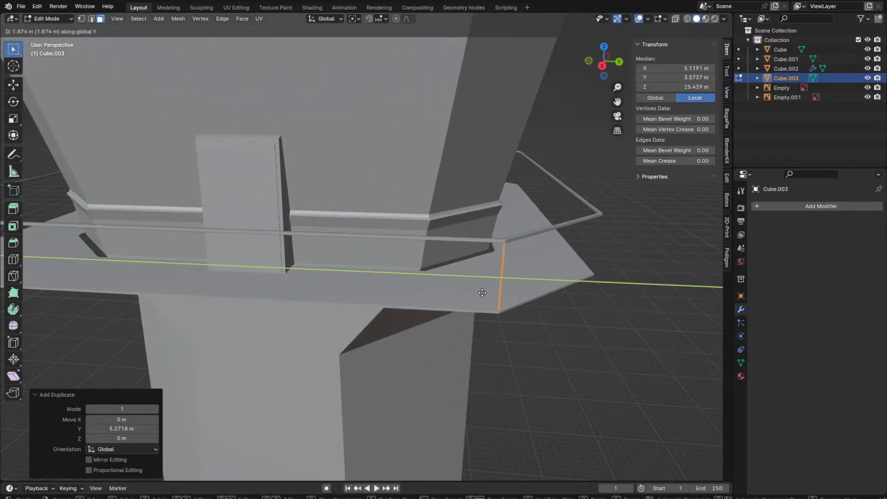
click(481, 292)
Step: Try adding a copy of the post object rotated 90 degrees in top view, and delete that copy
key(KP_Decimal)
middle_drag(530, 273, 521, 292)
key(Tab)
key(KP_7)
scroll(525, 128, down, 5)
key(z)
scroll(471, 217, down, 5)
key(shift+d)
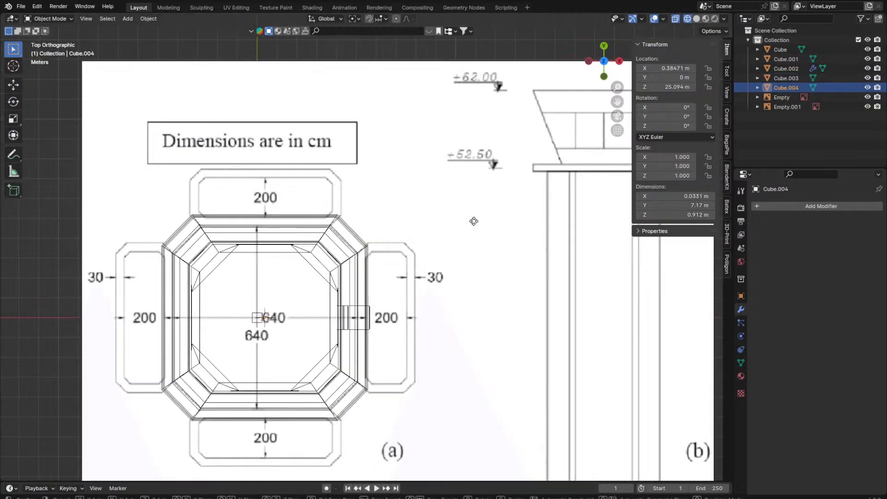
right_click(473, 222)
text(r90)
key(Return)
key(Delete)
middle_drag(416, 296, 332, 199)
key(z)
scroll(370, 254, up, 6)
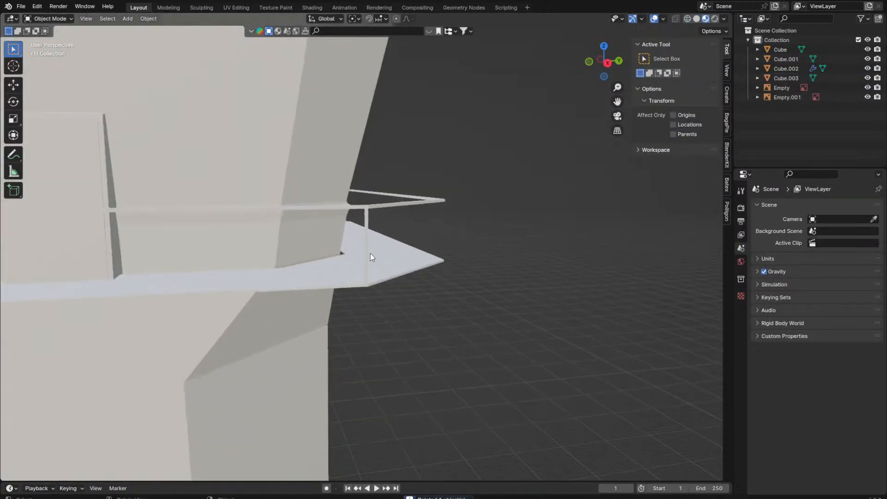
Step: Duplicate both posts in top view and rotate the copies around the 3D cursor pivot onto the adjacent side's handrail corners
click(370, 254)
key(Tab)
key(KP_7)
key(z)
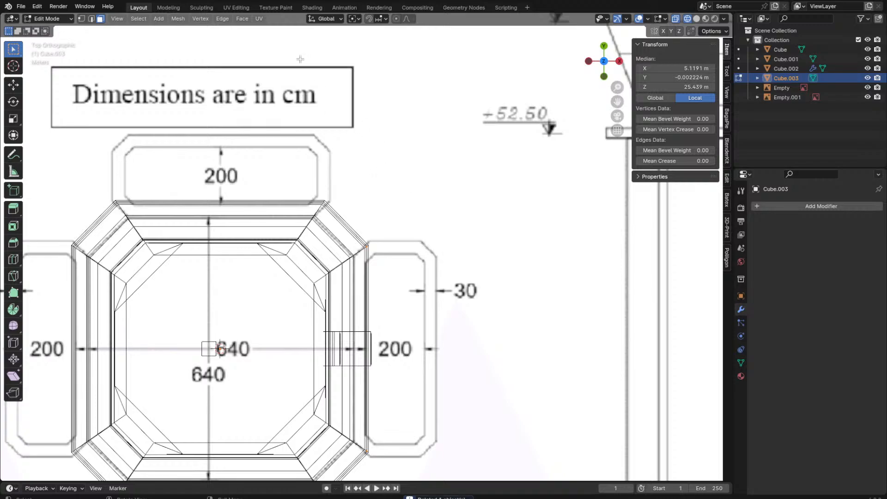
click(354, 18)
click(374, 46)
text(r80)
key(Return)
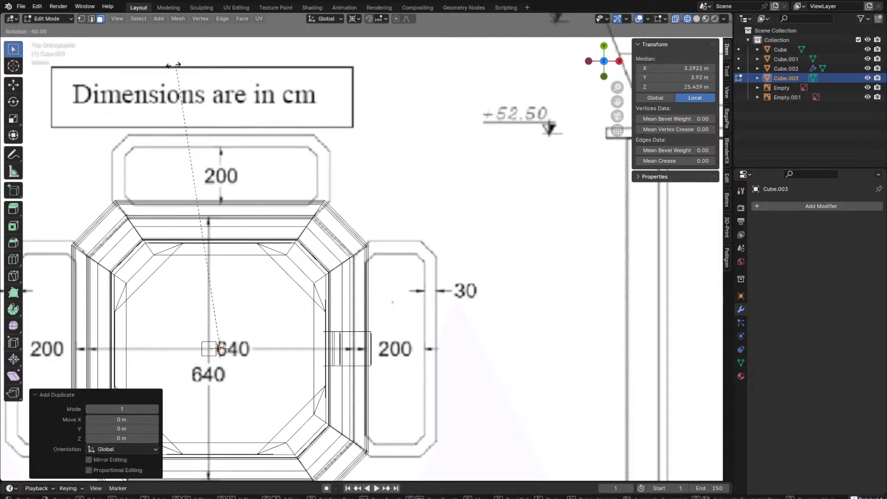
key(r)
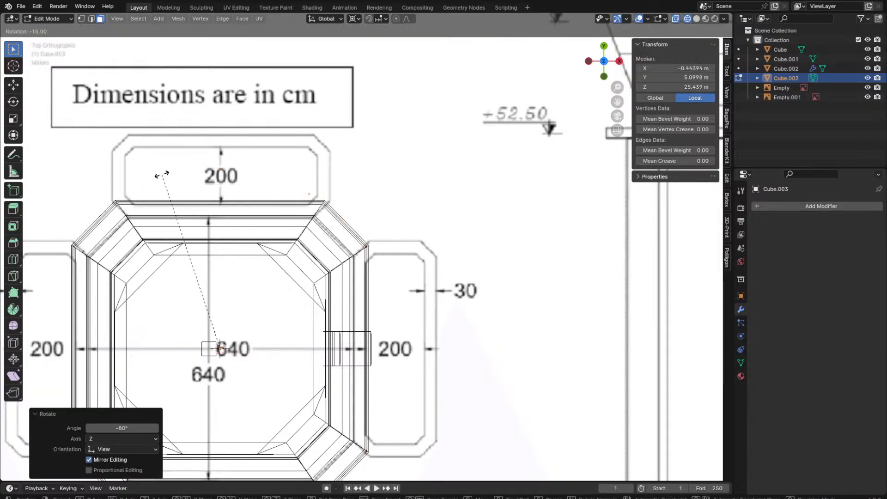
click(184, 175)
scroll(184, 213, down, 4)
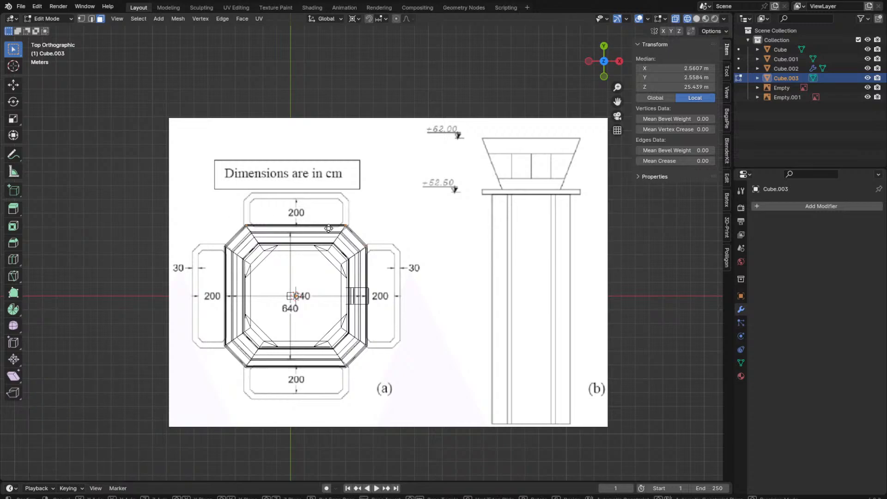
Step: Try to duplicate the four posts and rotate the copies around the 3D cursor to the opposite handrail corners
key(shift+d)
text(r75)
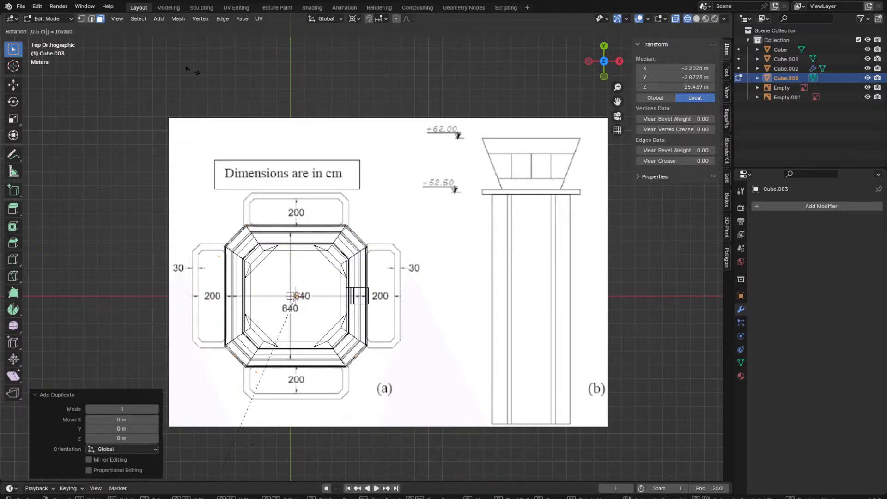
key(Return)
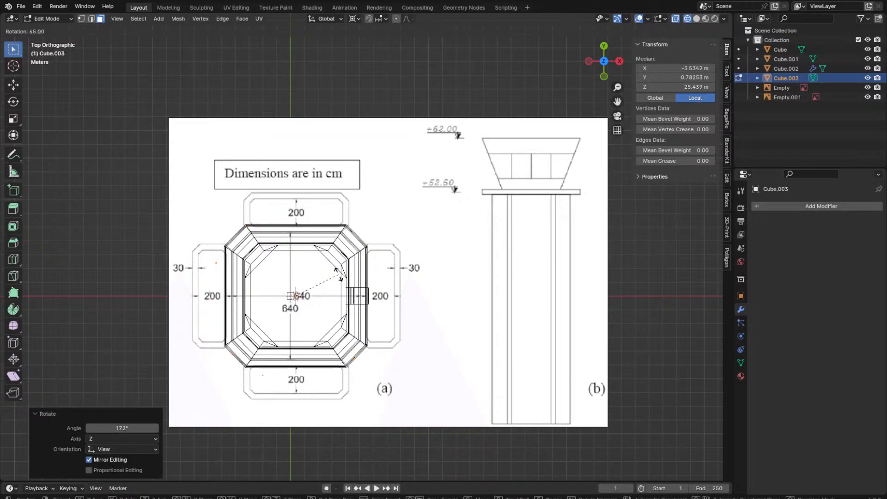
middle_drag(342, 177, 508, 206)
key(r)
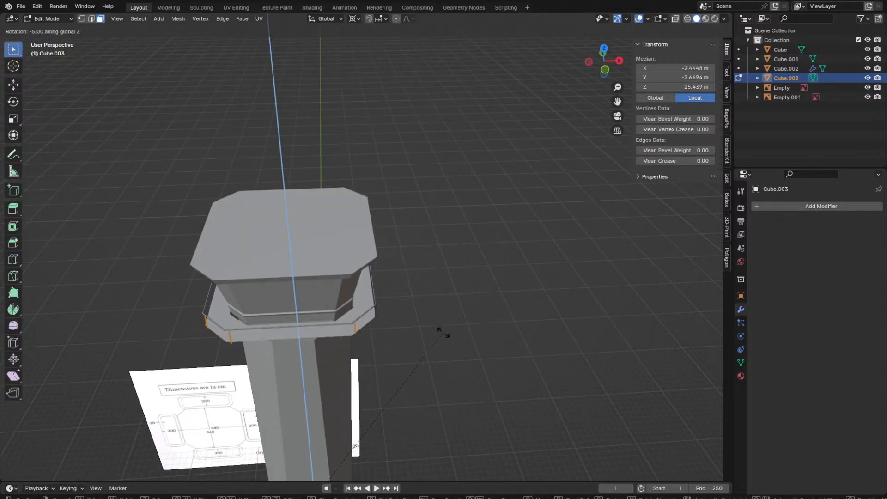
key(Return)
key(KP_7)
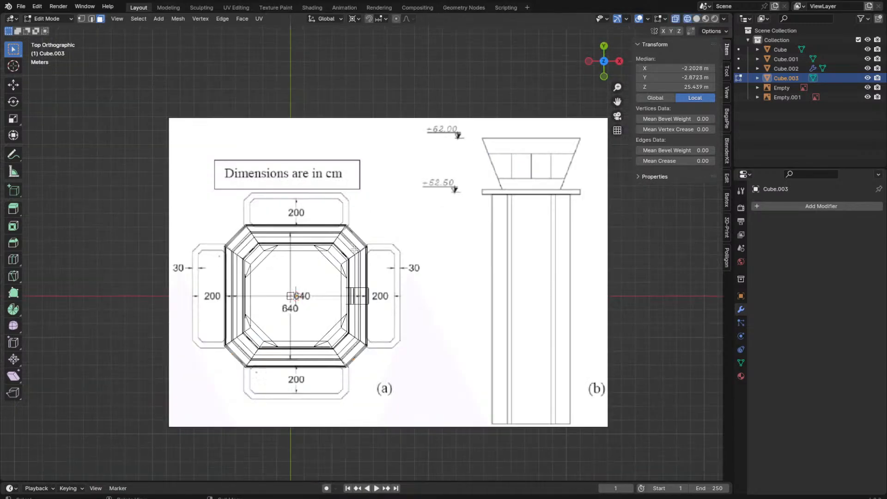
scroll(460, 321, up, 6)
scroll(460, 321, up, 6)
key(r)
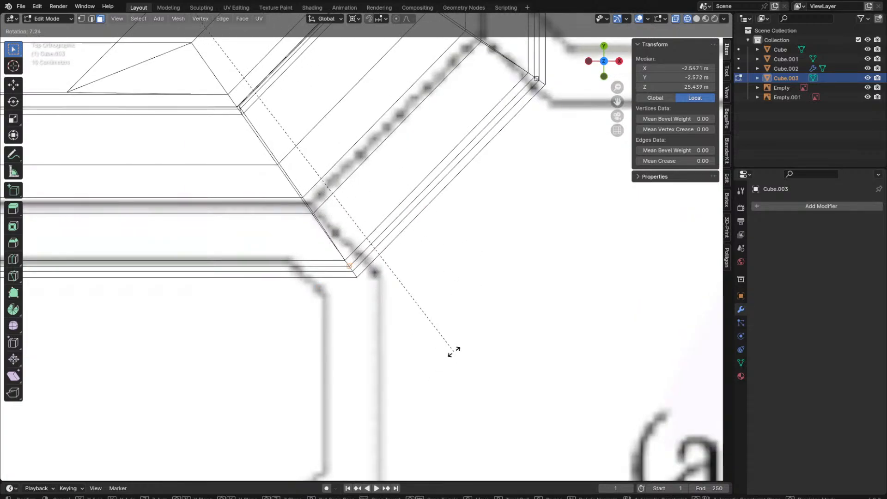
click(454, 352)
Step: Examine from several angles how the posts line up with the handrail and platform corners
key(shift+z)
middle_drag(453, 352, 450, 260)
scroll(450, 259, down, 4)
key(Tab)
key(z)
click(483, 267)
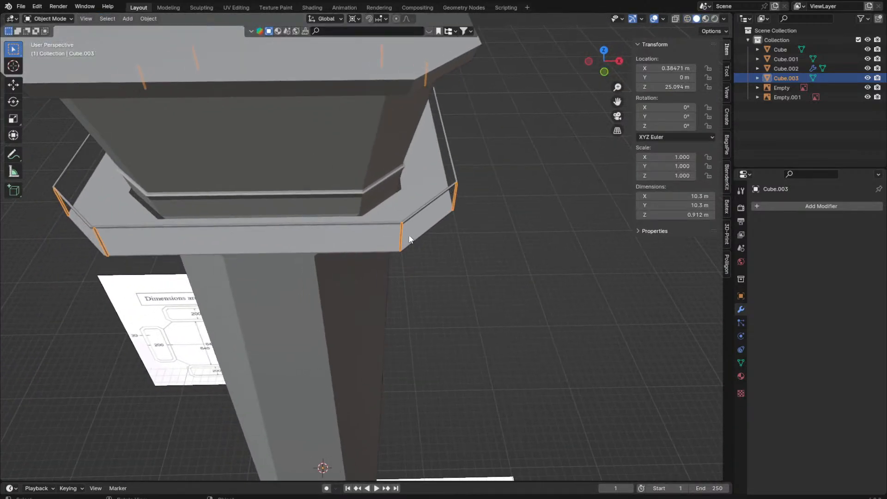
middle_drag(409, 239, 283, 206)
scroll(299, 186, up, 5)
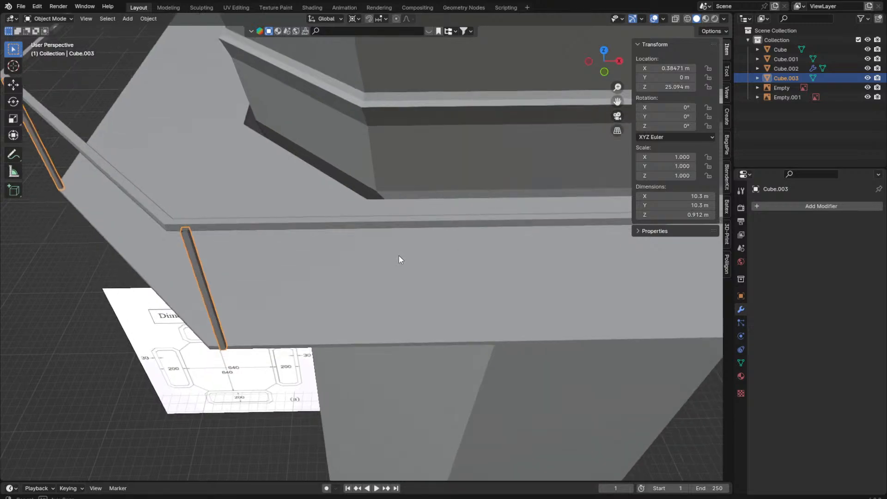
scroll(399, 255, down, 5)
middle_drag(390, 220, 225, 145)
click(231, 158)
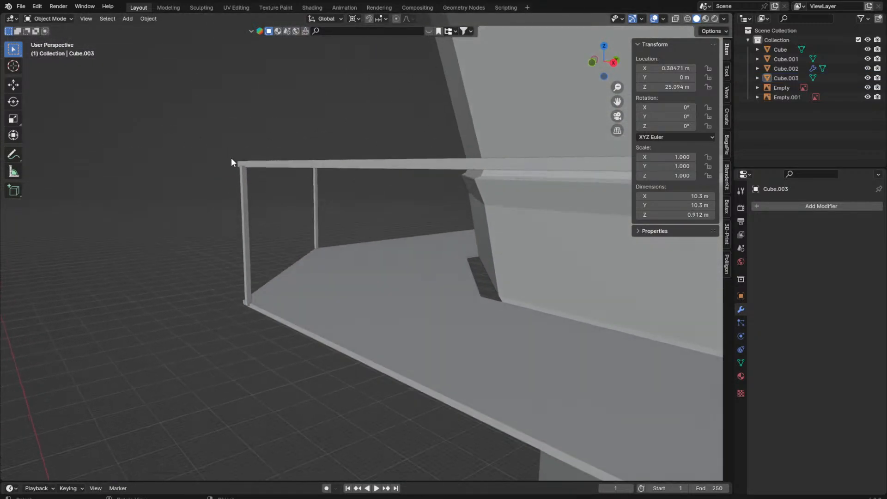
Step: Remove the misaligned post copies so that only the first four posts remain
key(Tab)
scroll(277, 194, down, 6)
key(z)
click(327, 231)
scroll(356, 221, down, 2)
key(x)
click(345, 195)
key(a)
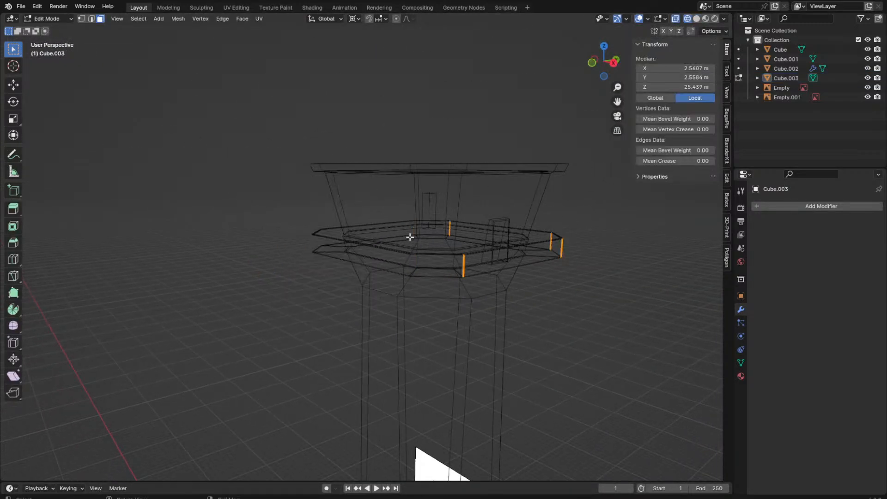
Step: Select the tower roof's top face and snap the 3D cursor to its centre
key(shift+z)
mouse_move(410, 237)
middle_down()
mouse_move(400, 252)
mouse_move(330, 222)
mouse_move(328, 208)
middle_up()
key(KP_7)
key(shift+z)
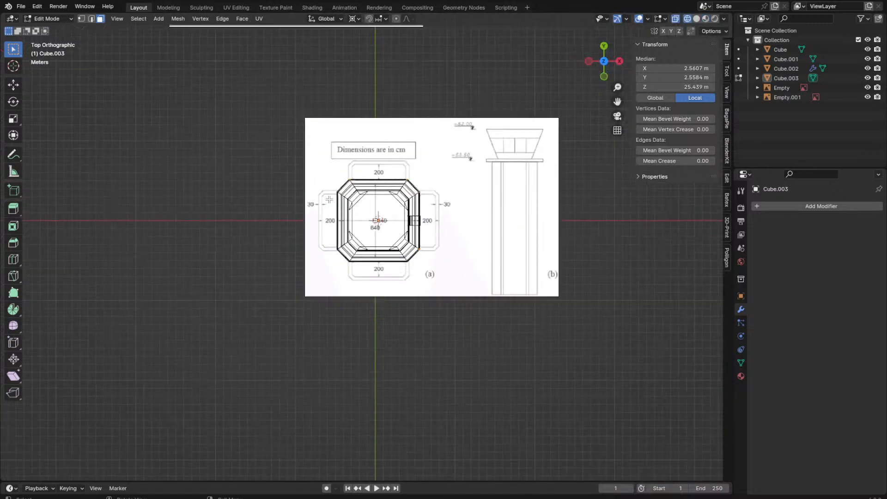
scroll(462, 212, up, 9)
key(shift+z)
key(Tab)
click(447, 194)
key(Tab)
scroll(428, 166, down, 5)
key(alt+a)
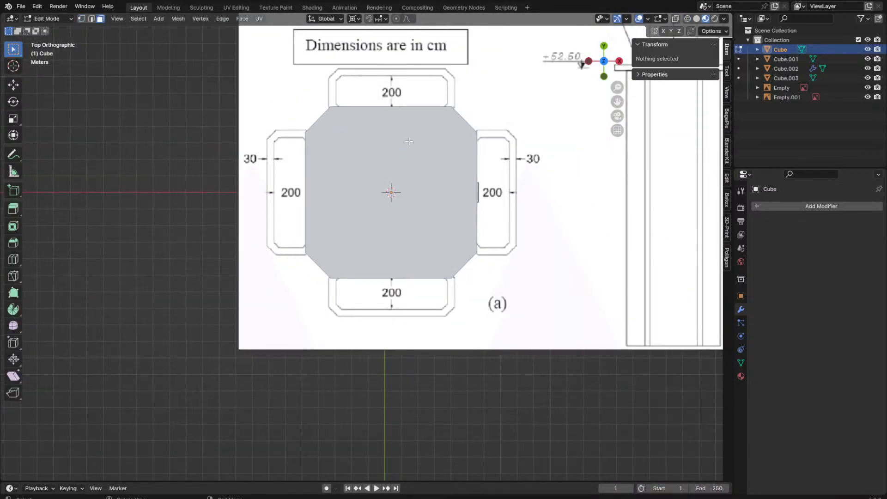
click(409, 141)
key(Tab)
middle_drag(442, 265, 405, 258)
scroll(405, 258, up, 4)
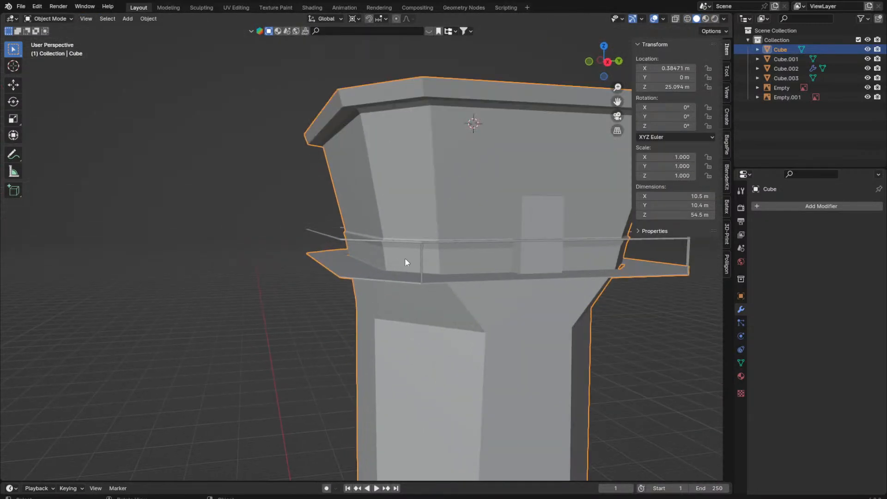
Step: Duplicate the four posts in place and rotate the copies 135 degrees around the 3D cursor in top view
click(422, 258)
key(Tab)
key(KP_7)
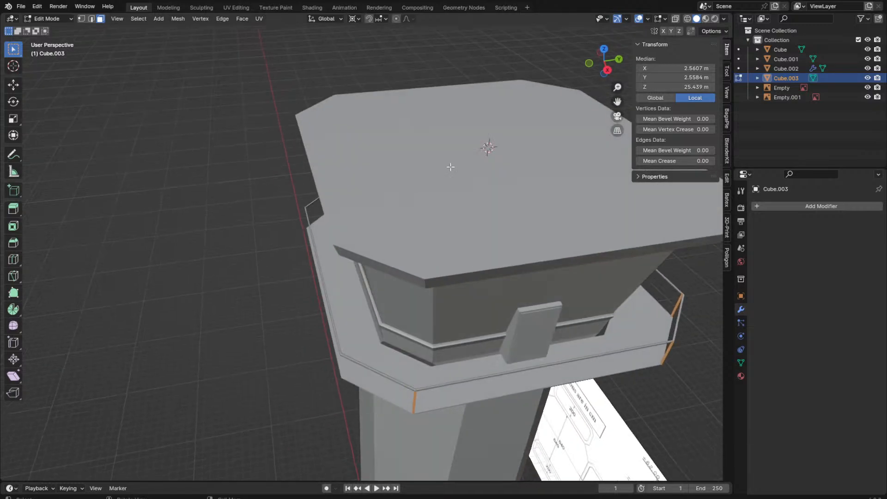
key(shift+z)
key(shift+d)
key(Escape)
key(r)
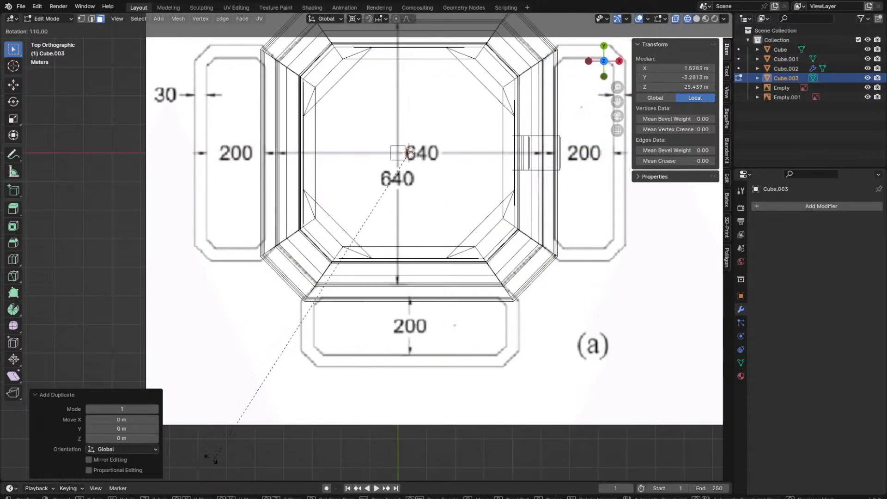
key(Return)
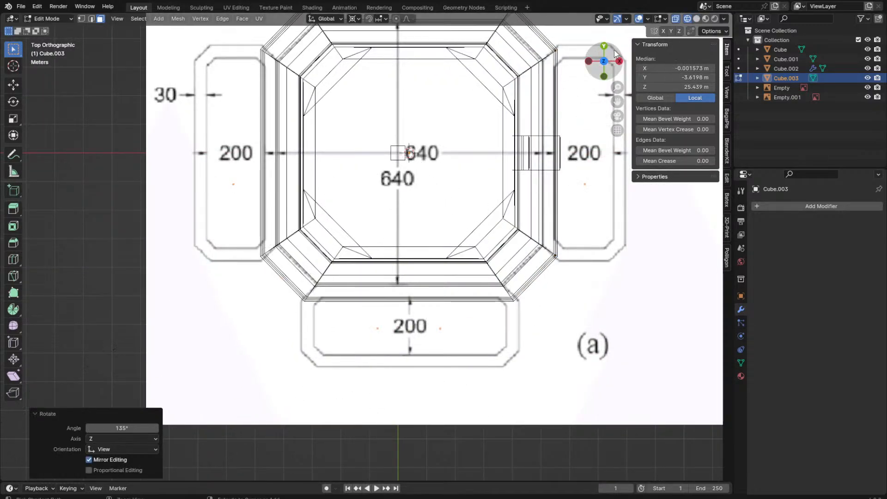
Step: Rotate the copied posts further about global Z until they stand beneath the remaining handrail corners
key(shift+z)
mouse_move(639, 366)
middle_down()
mouse_move(634, 258)
mouse_move(707, 238)
mouse_move(560, 231)
mouse_move(572, 251)
middle_up()
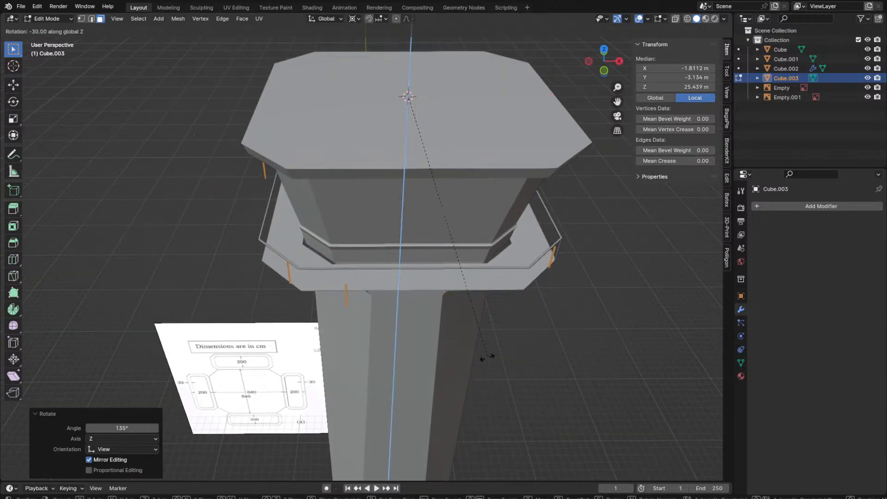
middle_drag(410, 393, 317, 341)
key(Tab)
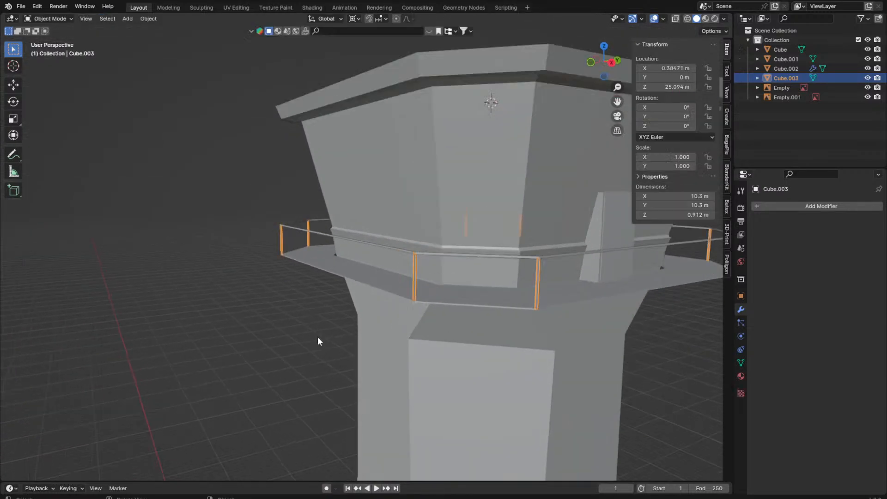
scroll(317, 340, up, 3)
click(189, 290)
middle_drag(190, 290, 358, 295)
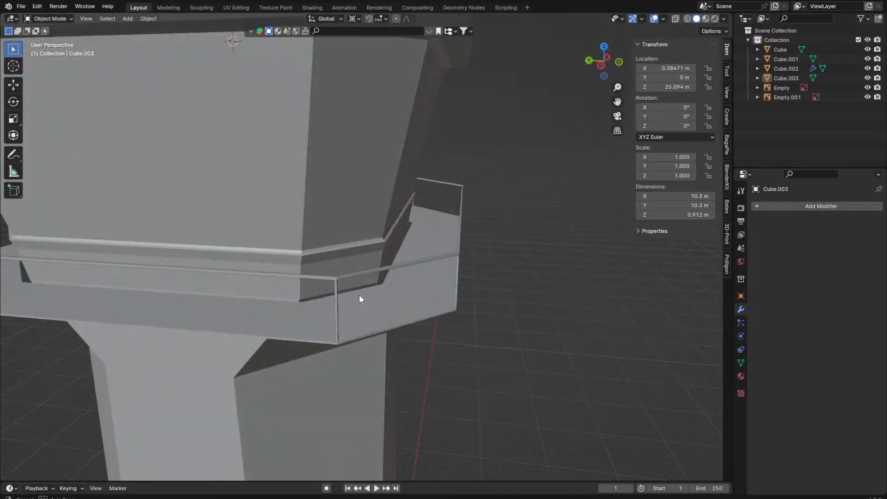
Step: Apply the modifier on the handrail ring object
scroll(440, 305, down, 5)
middle_drag(440, 300, 411, 281)
scroll(411, 282, up, 2)
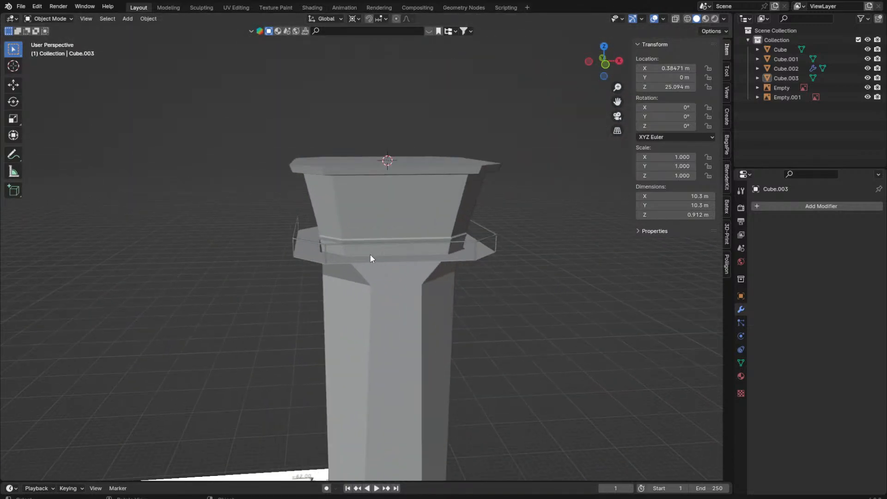
click(329, 250)
click(329, 245)
key(ctrl+a)
scroll(611, 244, up, 4)
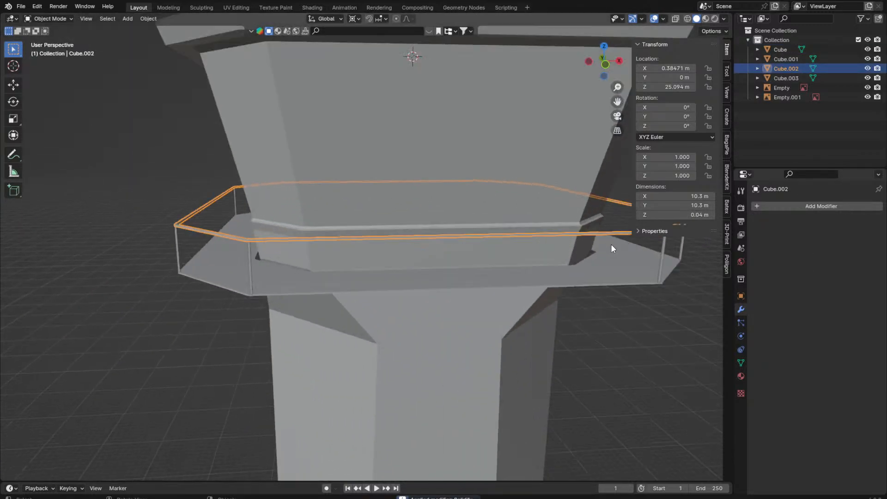
Step: Join the handrail and the corner posts into the main tower object
shift+click(665, 254)
scroll(584, 260, down, 1)
shift+click(584, 259)
right_click(584, 260)
click(575, 273)
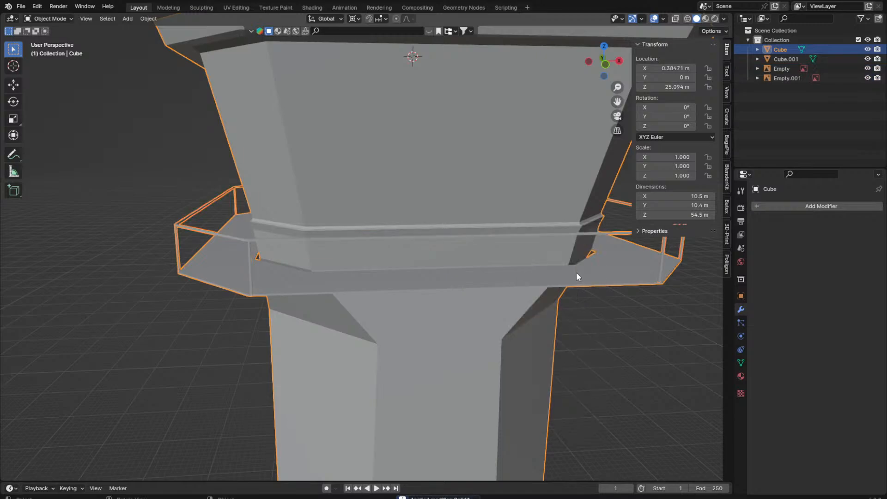
scroll(555, 300, down, 4)
key(Tab)
key(Tab)
key(Tab)
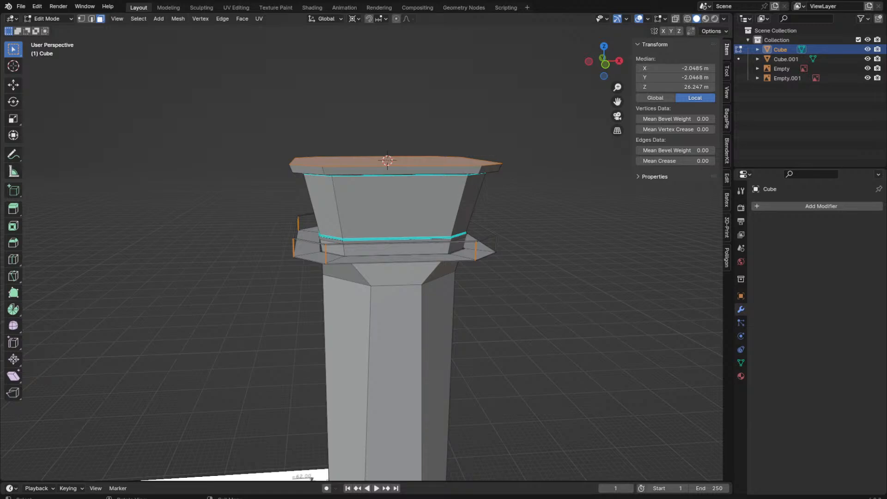
scroll(231, 271, down, 3)
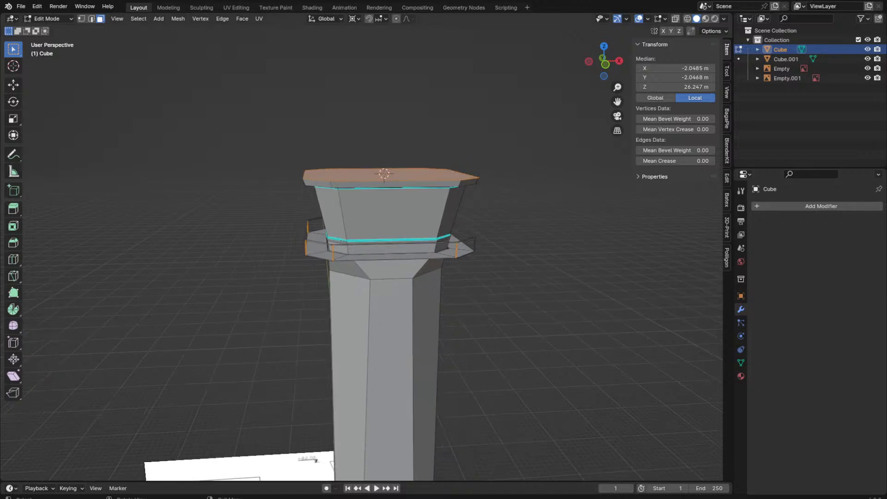
key(Tab)
Step: Mark the horizontal edge loops at the platform joint and at the top of the shaft as sharp
middle_drag(246, 276, 370, 293)
scroll(236, 230, up, 3)
key(Tab)
alt+shift+click(341, 252)
right_click(342, 252)
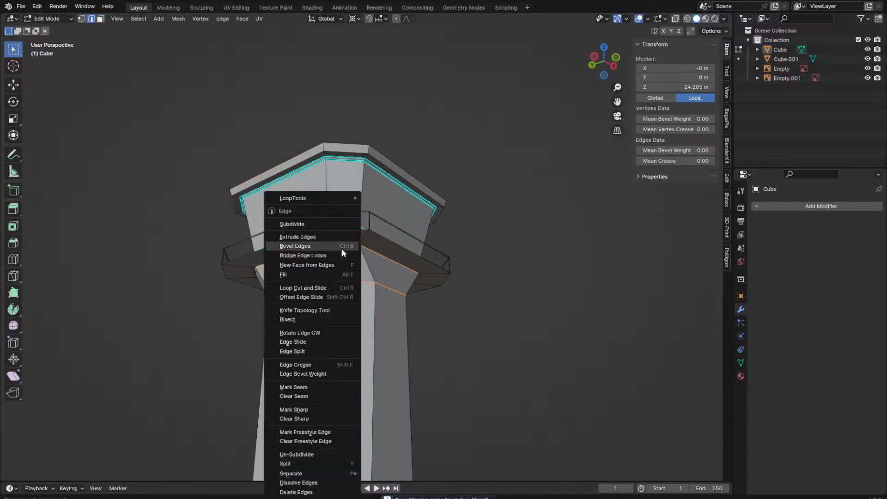
click(309, 410)
Step: Select the vertical corner edges of the shaft and flared head around the tower and mark them sharp
middle_drag(370, 222, 339, 286)
scroll(333, 231, up, 2)
scroll(323, 204, up, 3)
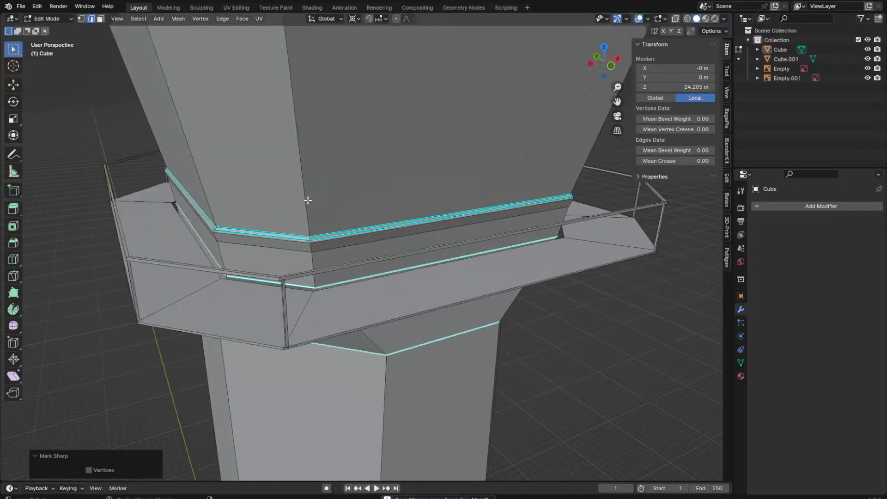
key(Tab)
scroll(314, 205, down, 2)
key(Tab)
middle_drag(314, 204, 321, 88)
scroll(290, 112, down, 5)
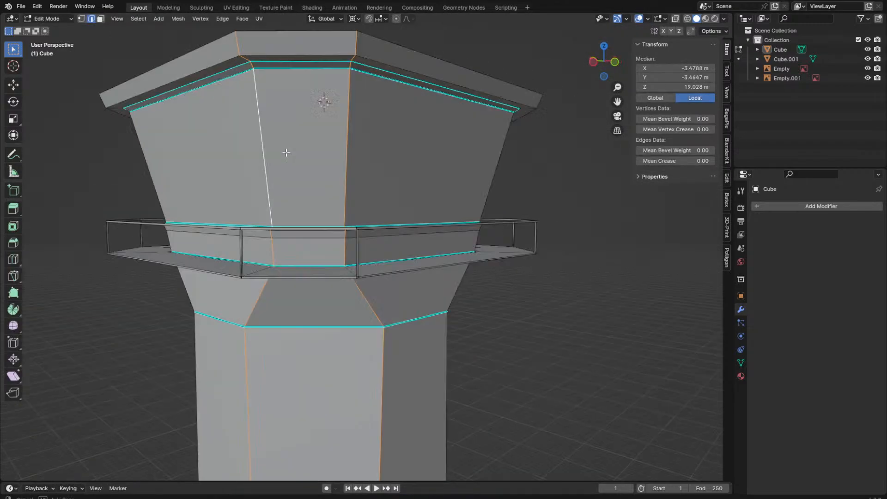
middle_drag(287, 153, 472, 208)
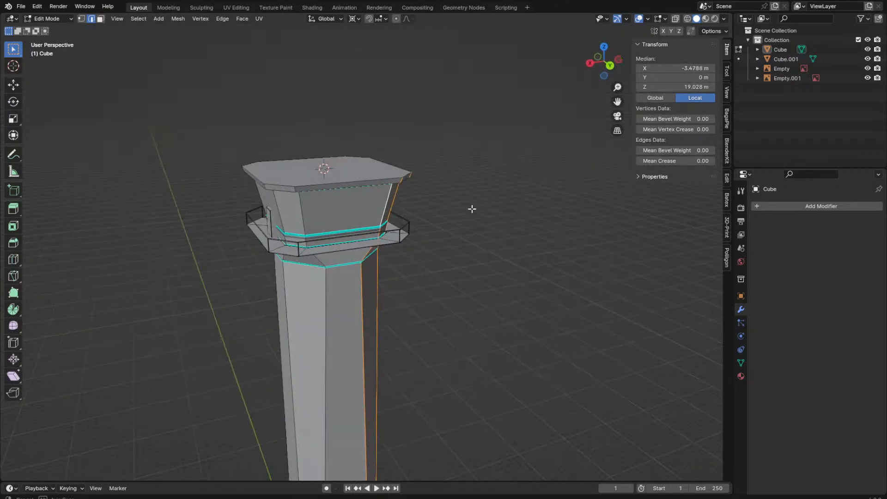
middle_drag(276, 205, 380, 204)
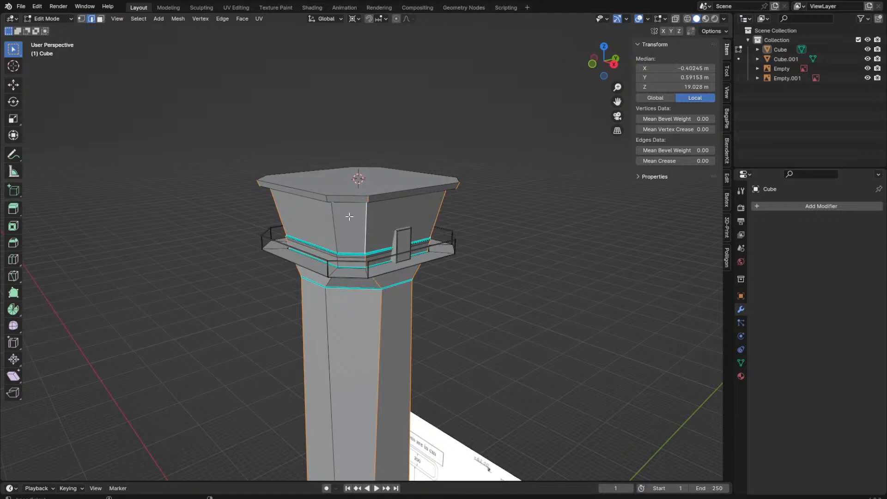
right_click(335, 216)
click(334, 215)
Step: Leave mesh editing and apply Shade Smooth to the whole tower object
key(Tab)
right_click(514, 234)
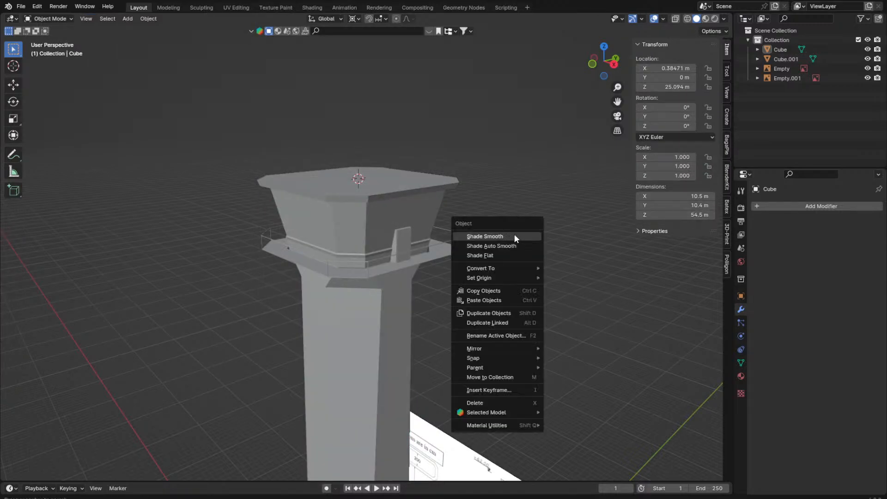
click(320, 232)
right_click(320, 232)
click(319, 234)
click(317, 163)
scroll(259, 187, up, 5)
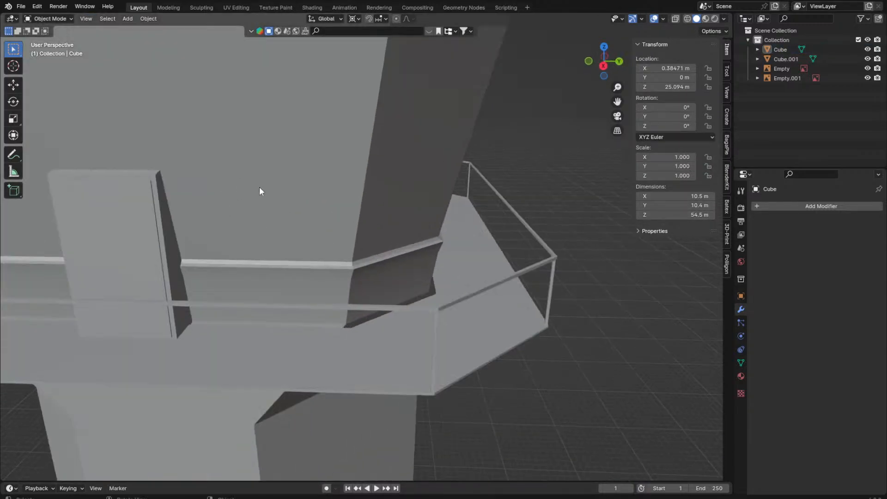
scroll(400, 206, down, 5)
middle_drag(386, 203, 481, 225)
scroll(481, 226, down, 5)
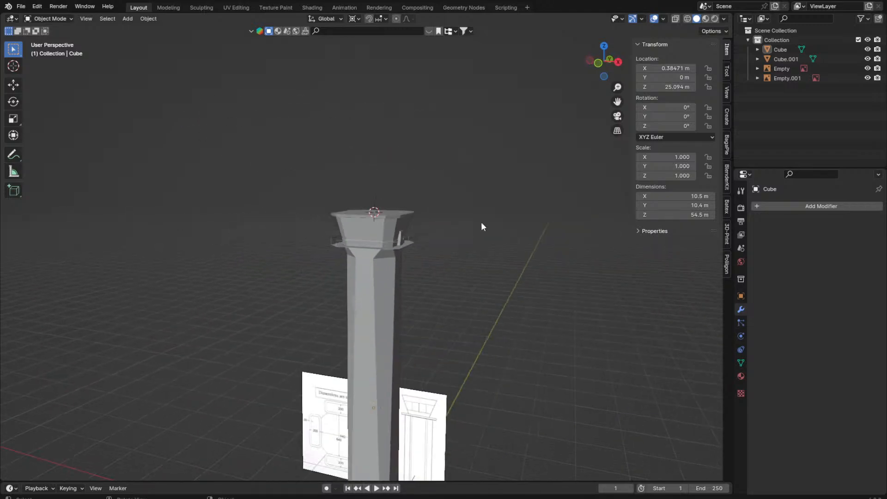
middle_drag(484, 318, 451, 245)
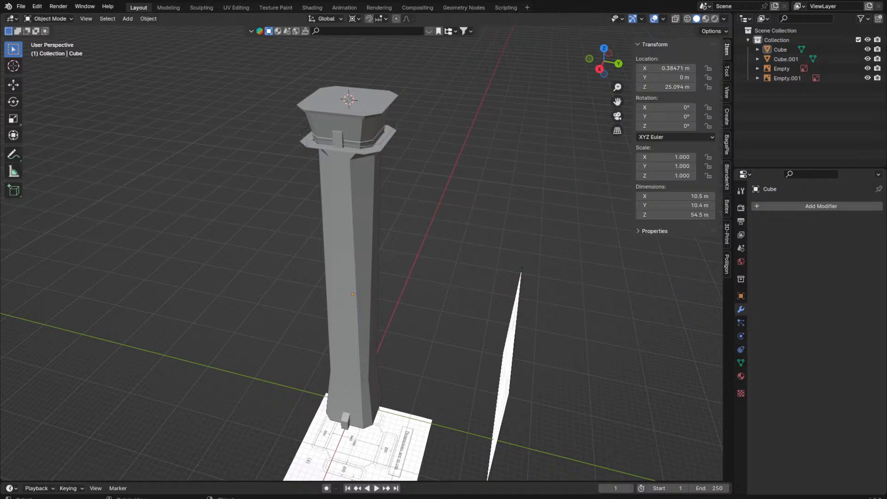
Step: Duplicate the handrail ring and move the copy about 0.4 m down along Z to form a middle rail between the posts
middle_drag(352, 296, 344, 75)
click(312, 210)
click(512, 171)
click(344, 74)
key(Tab)
click(322, 103)
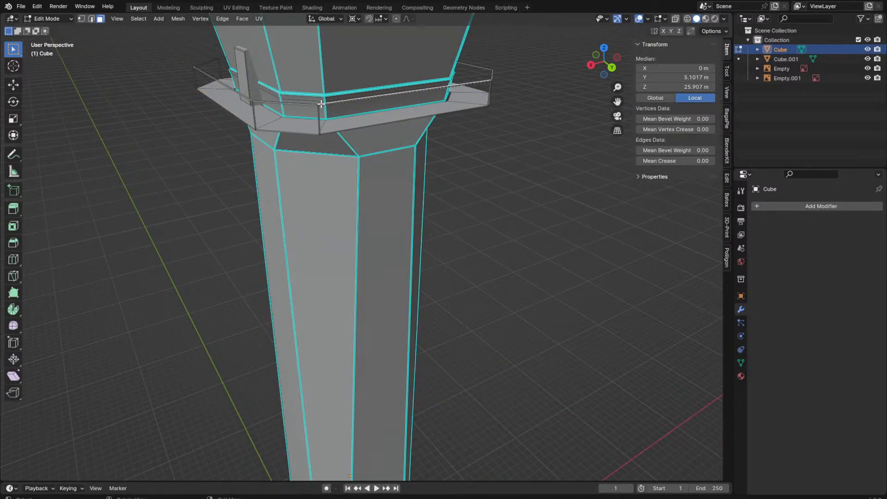
key(l)
key(KP_Decimal)
key(g)
key(z)
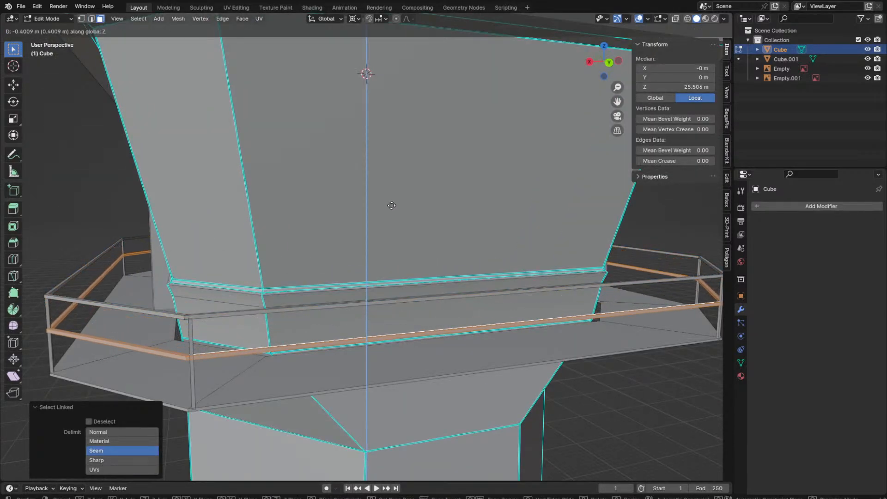
click(392, 205)
key(Tab)
scroll(392, 207, down, 3)
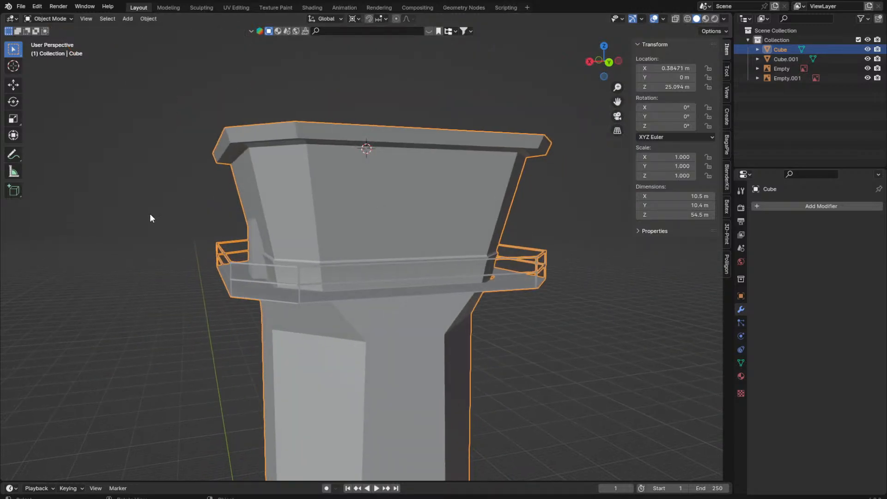
click(149, 219)
Step: Duplicate the door block on the platform and rotate the copy 180° in top view to the opposite side of the tower head
middle_drag(149, 218, 214, 214)
click(214, 215)
key(Tab)
key(l)
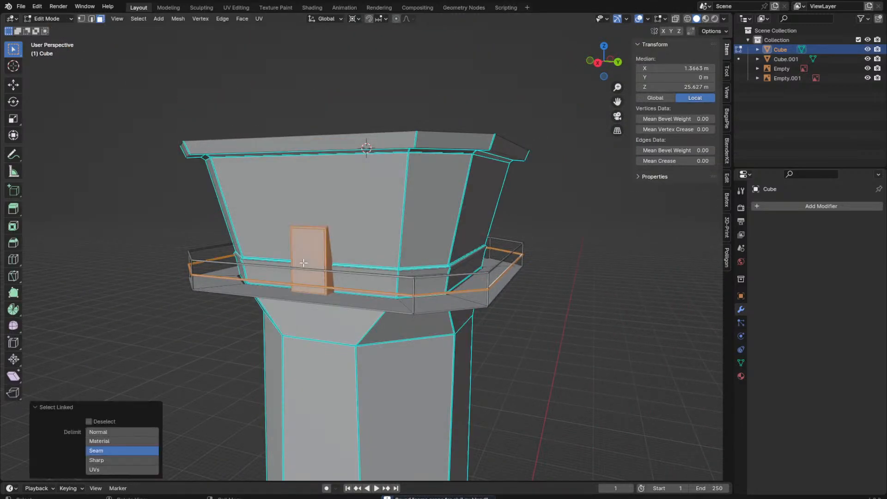
click(303, 262)
key(l)
key(grave)
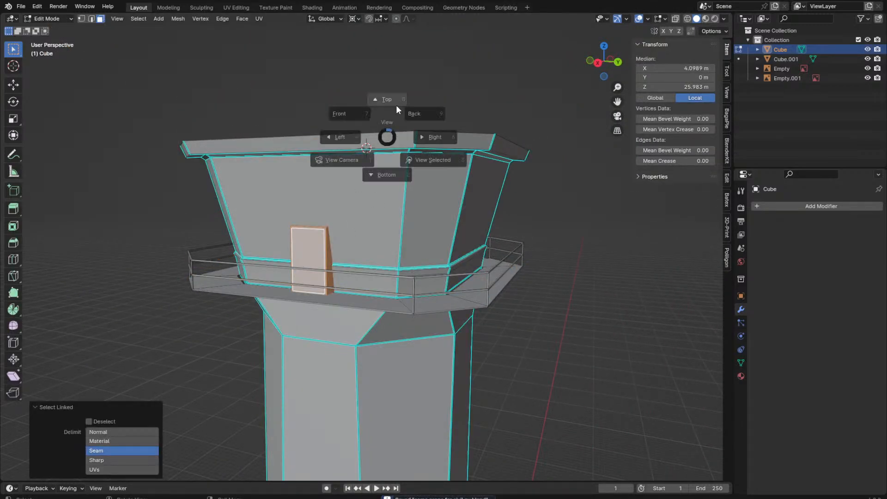
click(396, 104)
key(z)
click(329, 78)
key(shift+d)
key(r)
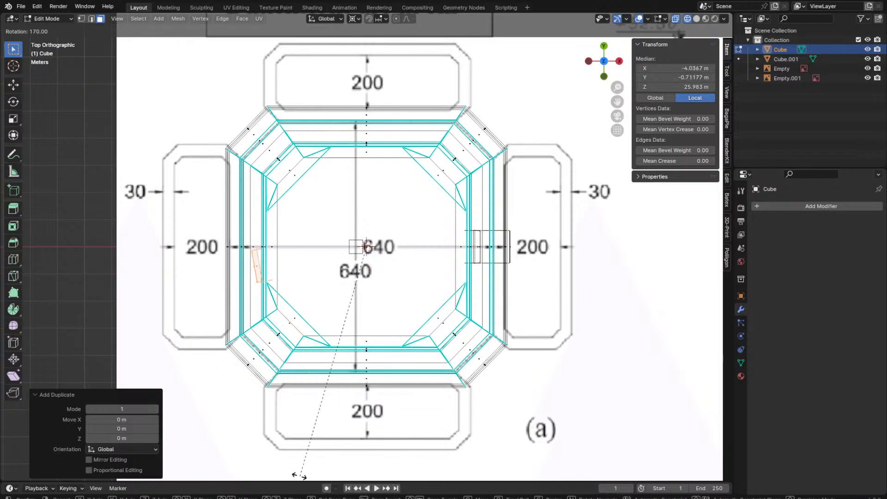
click(261, 441)
key(z)
click(314, 381)
mouse_move(318, 383)
middle_down()
mouse_move(401, 339)
mouse_move(276, 303)
middle_up()
key(Tab)
scroll(275, 303, down, 3)
click(275, 302)
Step: Return to solid shading and examine the head, platform railing, door blocks and shaft from several angles
mouse_move(147, 277)
middle_down()
mouse_move(167, 267)
mouse_move(151, 265)
mouse_move(369, 249)
mouse_move(497, 223)
mouse_move(428, 247)
middle_up()
key(z)
click(210, 266)
scroll(184, 268, down, 3)
scroll(501, 225, down, 2)
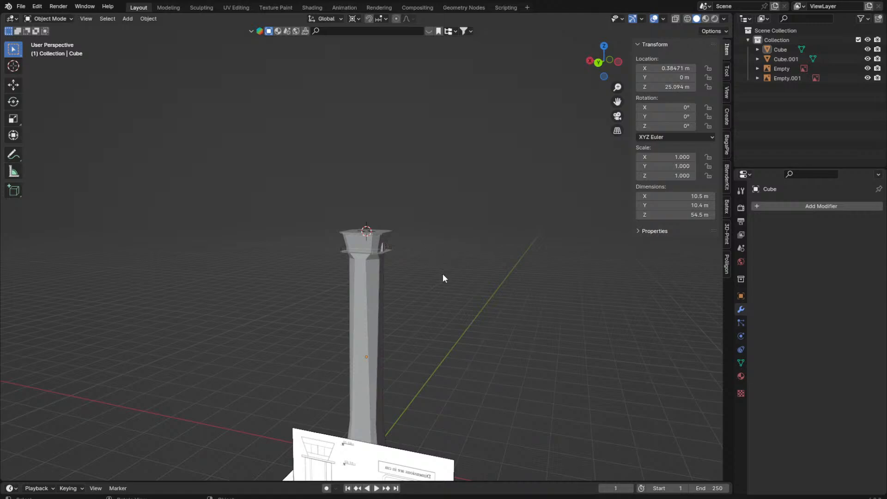
scroll(443, 277, up, 7)
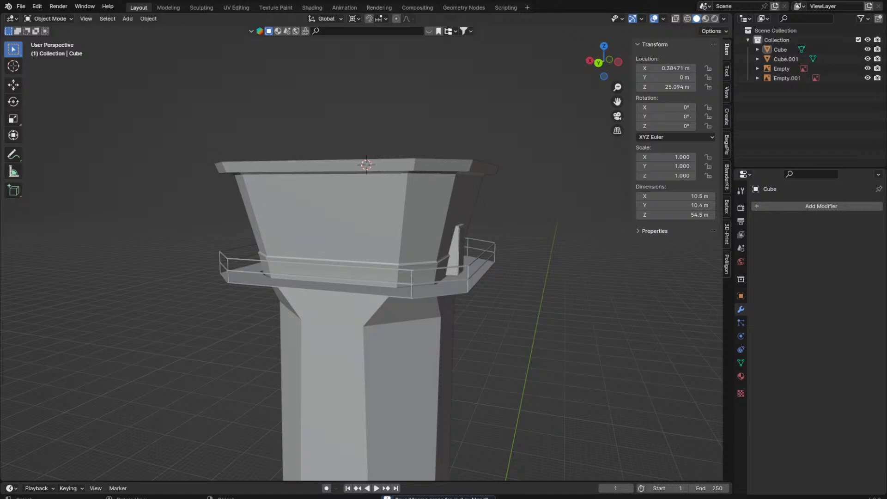
middle_drag(513, 266, 434, 282)
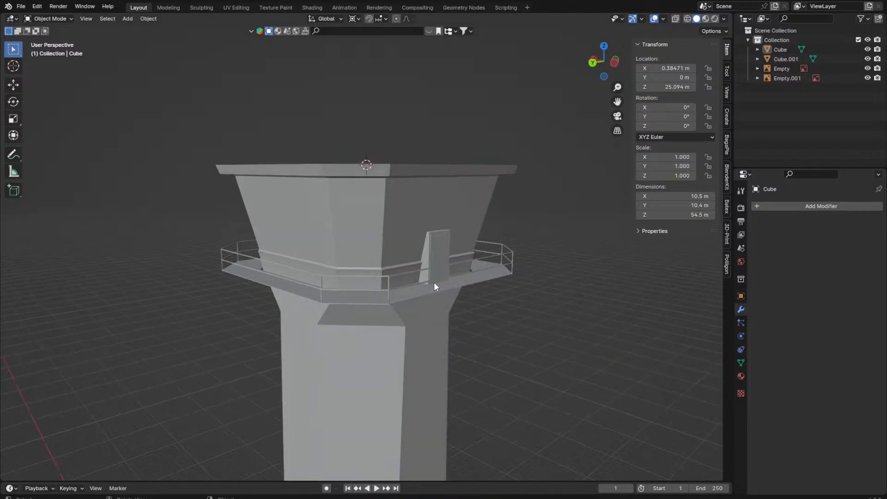
scroll(417, 290, down, 3)
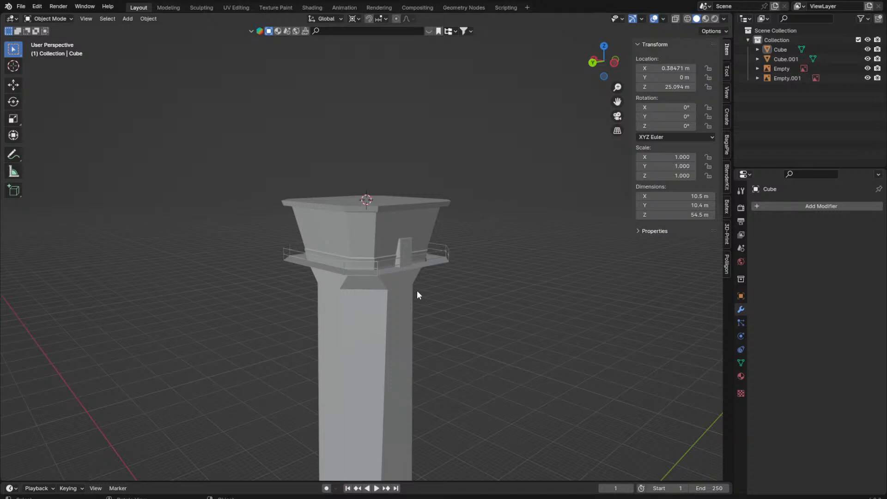
click(370, 258)
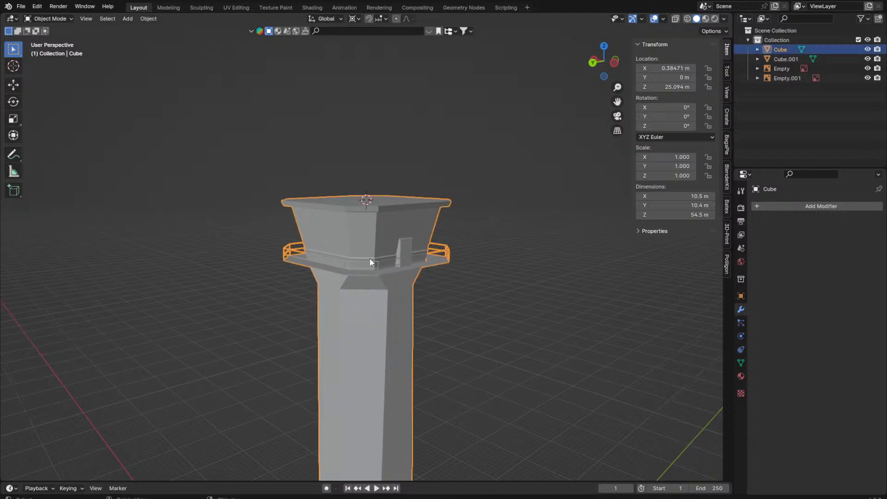
key(KP_Decimal)
shift+middle_drag(388, 322, 424, 144)
scroll(424, 143, down, 7)
middle_drag(405, 291, 385, 251)
scroll(385, 252, up, 7)
Step: Save the file and look over the available export formats
key(ctrl+s)
scroll(400, 325, down, 6)
middle_drag(542, 276, 530, 204)
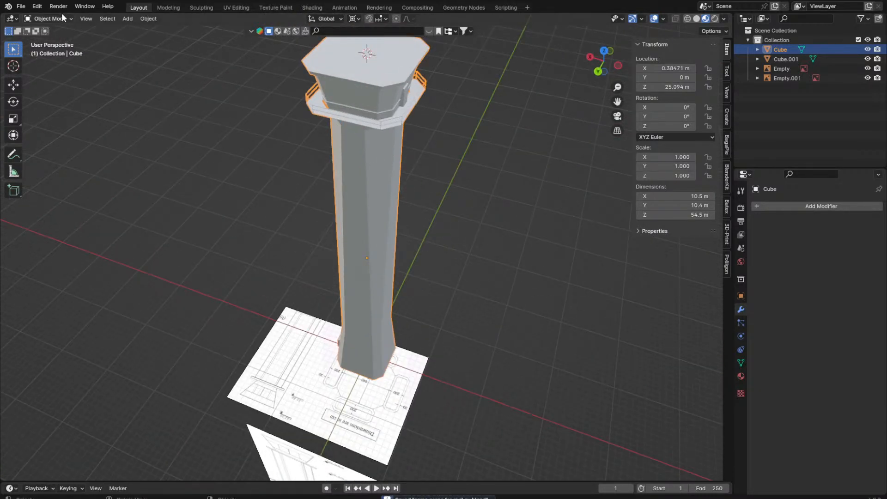
click(21, 6)
mouse_move(37, 153)
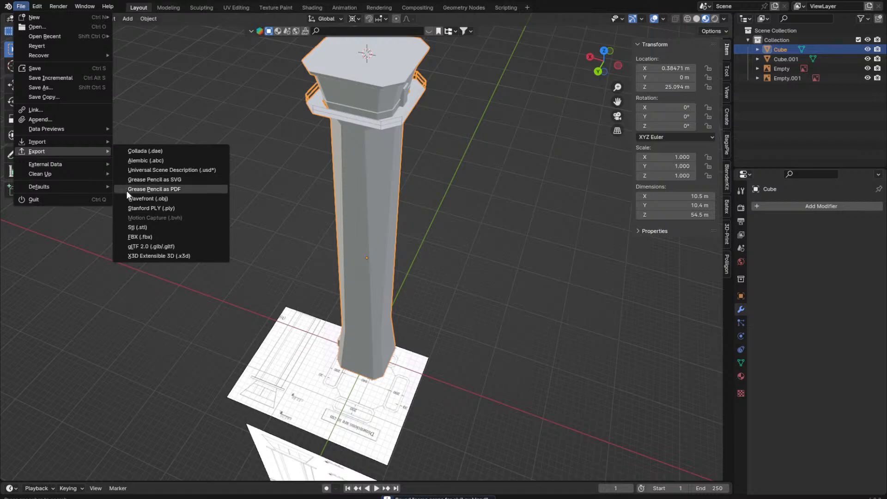
middle_drag(365, 189, 393, 215)
Step: Open the tower mesh for editing, check the underside of its base and turn on the Face Orientation overlay
key(Tab)
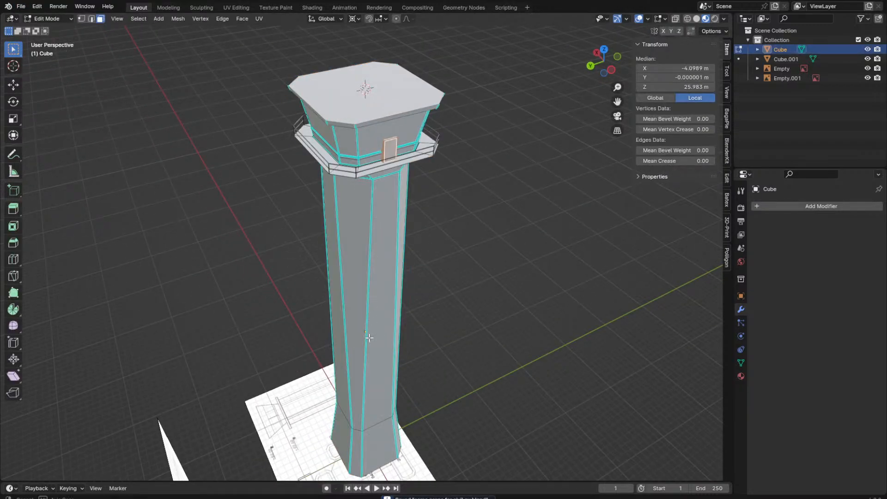
middle_drag(369, 337, 340, 352)
key(Tab)
key(Tab)
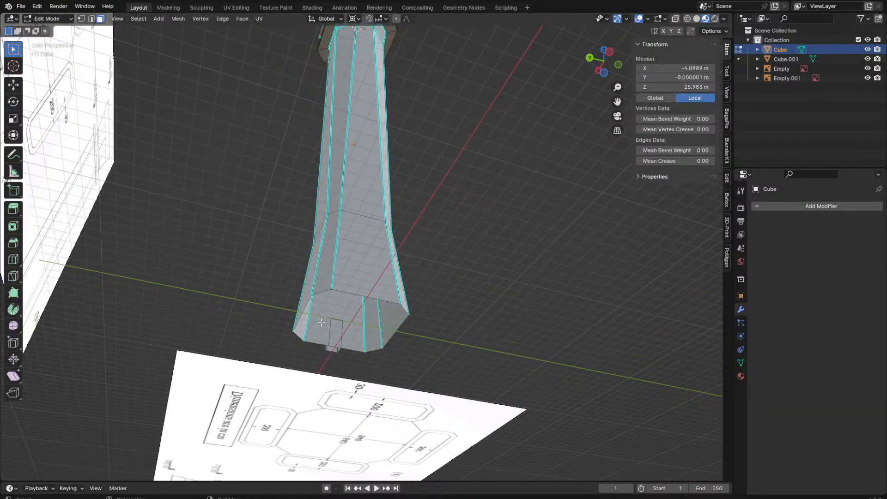
click(321, 322)
key(KP_Decimal)
middle_drag(322, 322, 383, 351)
scroll(377, 273, down, 5)
click(647, 19)
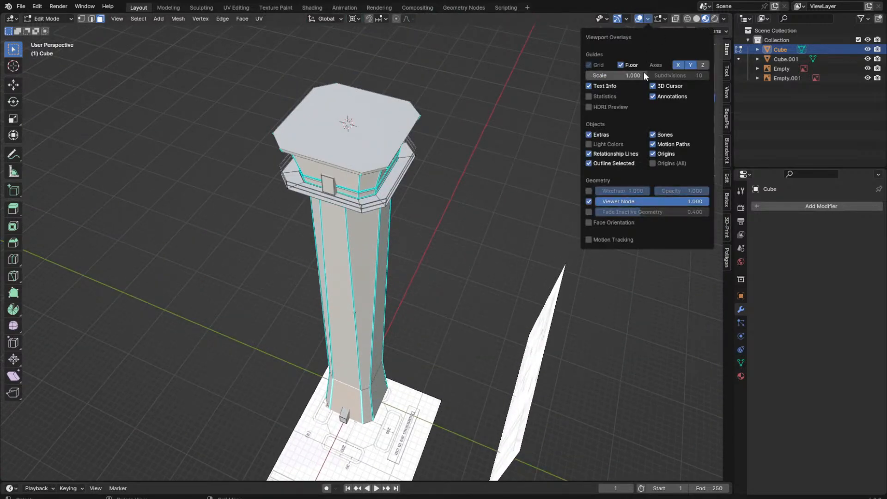
click(621, 223)
Step: Correct the normals of the whole tower mesh so that all faces point outward
key(a)
middle_drag(491, 197, 487, 171)
key(alt+n)
click(451, 153)
key(Tab)
Step: Examine the face orientation colours on the roof, head and shaft of the tower from several sides
middle_drag(455, 140, 442, 162)
key(Tab)
click(289, 122)
key(KP_Decimal)
middle_drag(384, 243, 491, 162)
key(Tab)
scroll(481, 175, down, 5)
scroll(509, 203, down, 5)
middle_drag(524, 248, 453, 215)
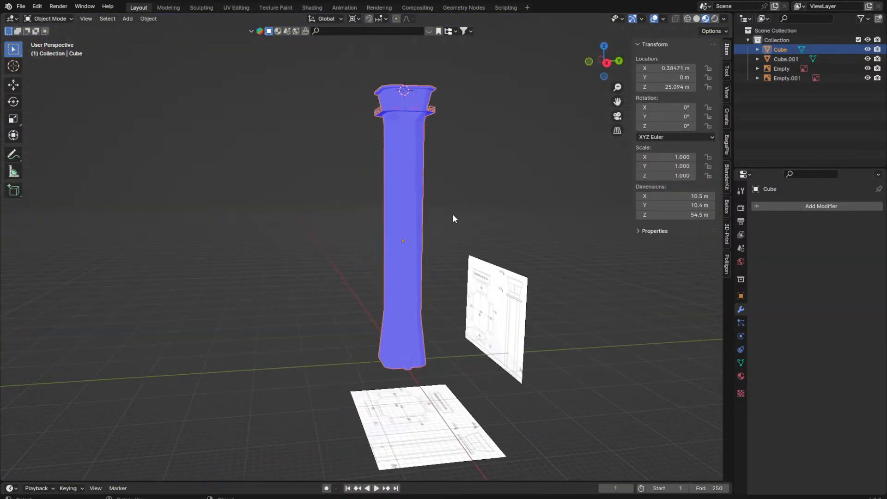
scroll(453, 213, up, 4)
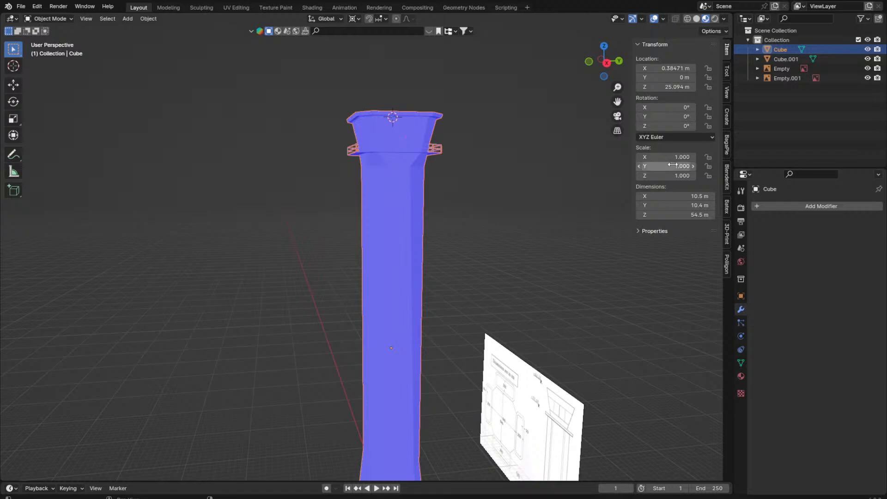
Step: Turn off the Face Orientation overlay and return to solid shading with the tower selected
click(664, 19)
click(624, 214)
click(505, 193)
middle_drag(505, 193, 259, 329)
click(394, 220)
click(399, 213)
click(384, 197)
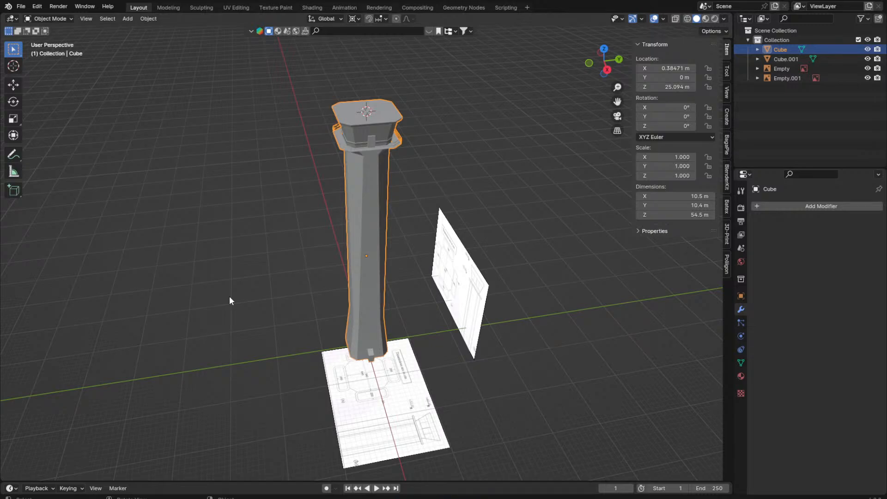
Step: Duplicate the tower in the right orthographic view and move the copy -20 m along Y
key(KP_3)
key(Tab)
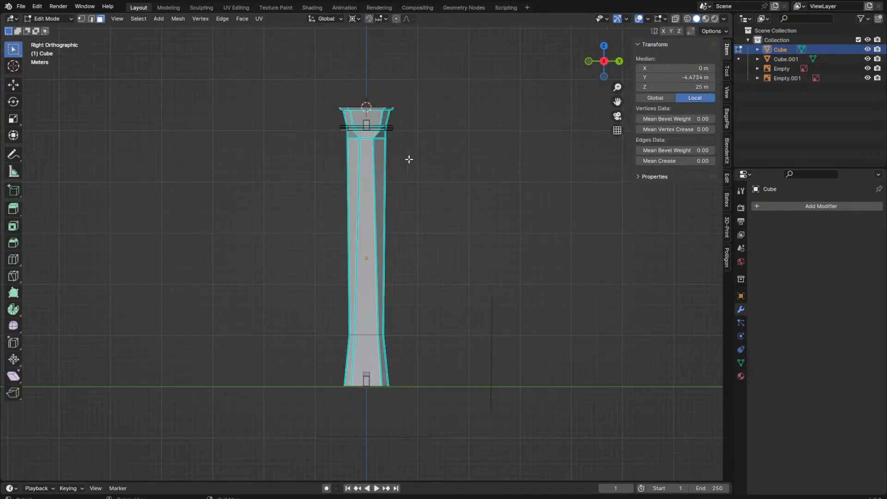
key(Tab)
scroll(473, 208, down, 5)
key(shift+d)
text(y-20)
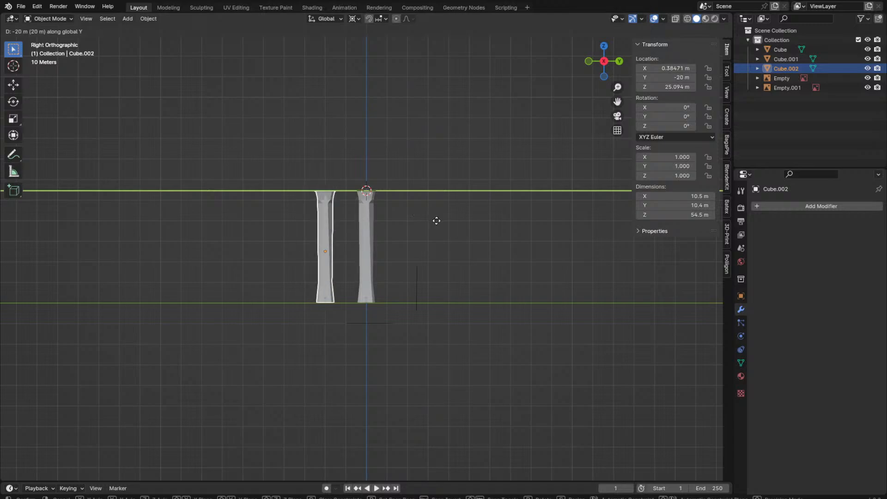
key(Return)
Step: Select all vertices of the copied tower's head and platform and lower them 20 m along Z, shortening the tower to 34.5 m
scroll(380, 226, up, 4)
key(Tab)
key(z)
key(1)
drag(222, 104, 374, 213)
key(z)
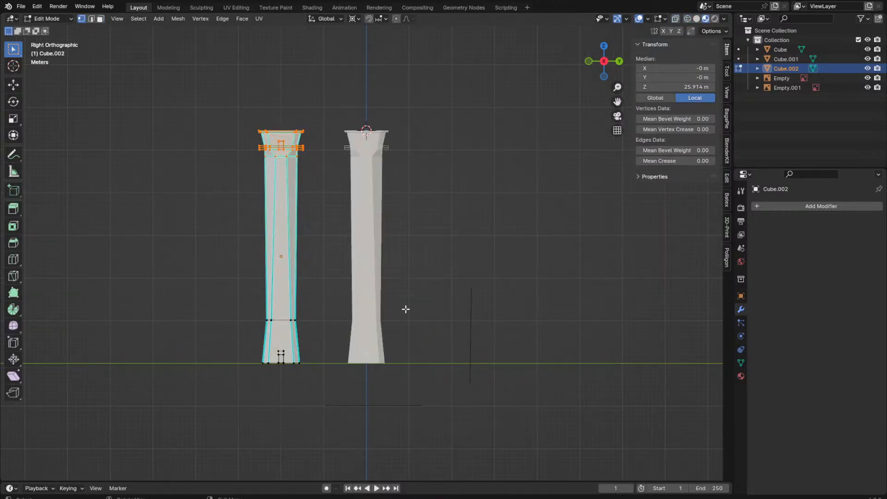
key(z)
key(g)
key(z)
click(299, 324)
key(Tab)
key(z)
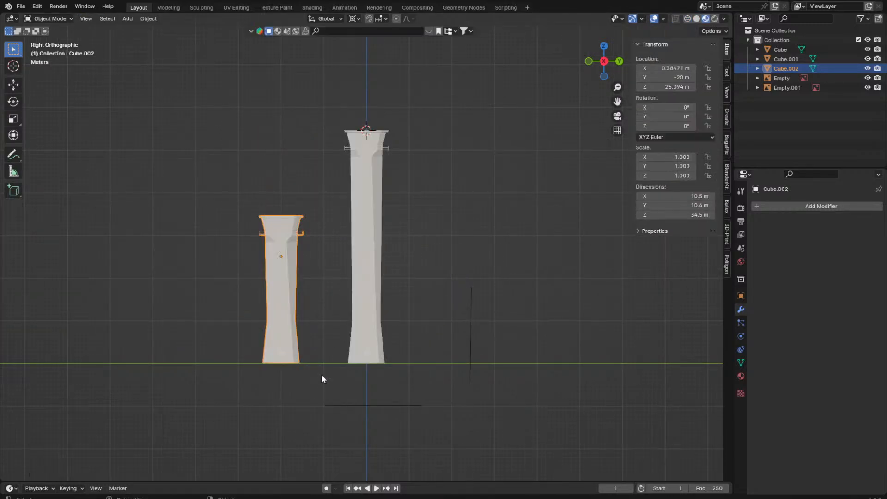
Step: Move the short tower along Y to about -10.6 m, close beside the tall tower
scroll(378, 368, down, 3)
middle_drag(437, 358, 550, 368)
scroll(551, 368, up, 2)
key(g)
key(x)
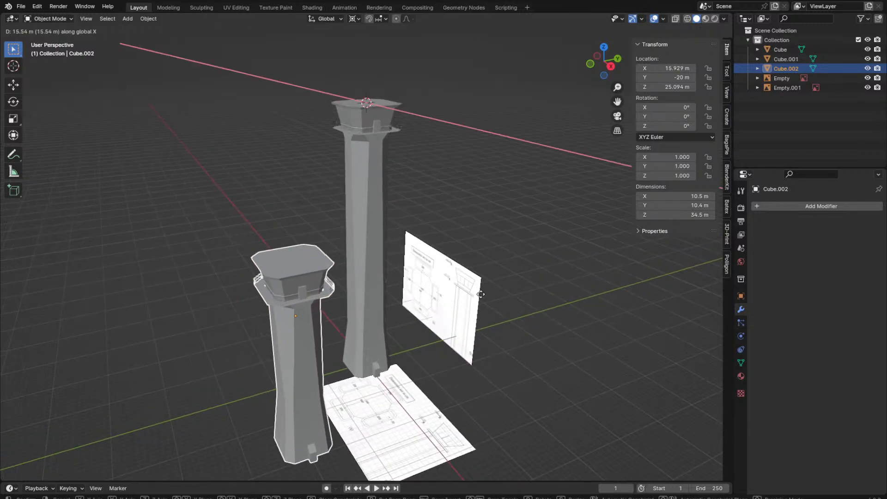
key(y)
click(474, 295)
middle_drag(472, 296, 357, 280)
middle_drag(287, 285, 442, 266)
Step: Duplicate the short tower along Y, place the copy next to it and open the copy's mesh for editing
key(shift+d)
key(y)
click(373, 271)
key(Tab)
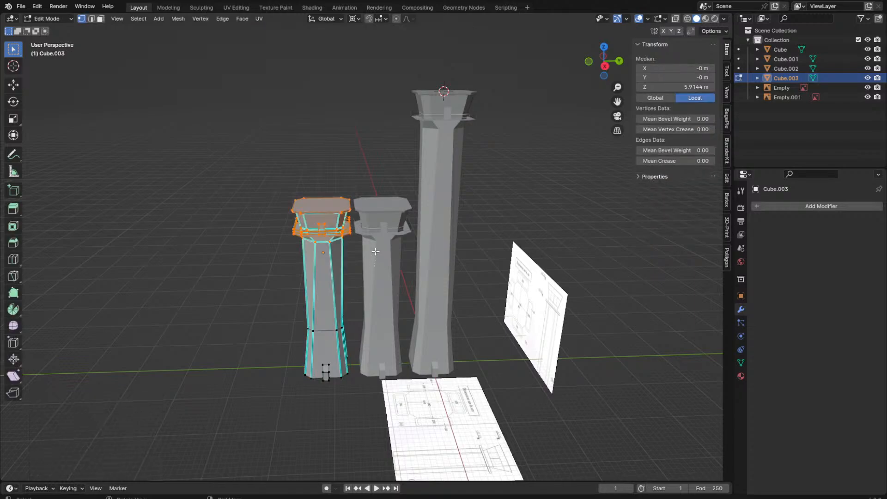
key(Tab)
key(Tab)
Step: Try another height for the third tower by moving its head and platform along Z
key(z)
click(187, 189)
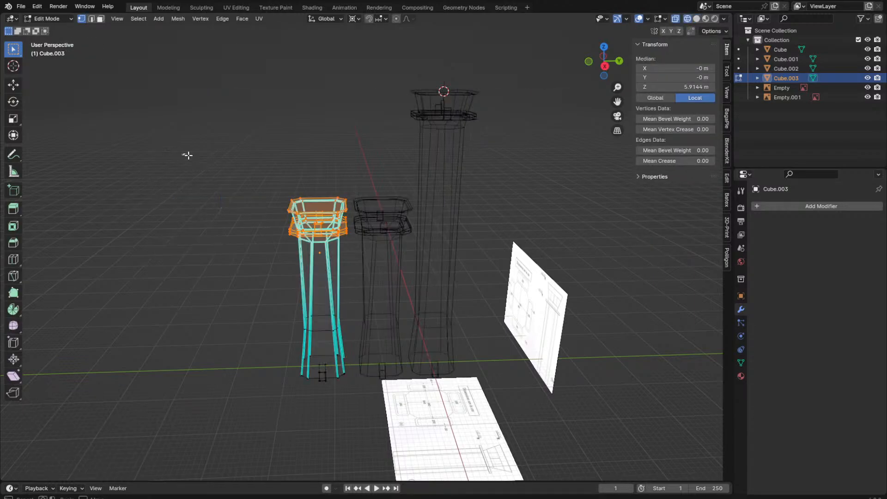
scroll(420, 301, down, 6)
key(z)
click(422, 345)
key(g)
key(z)
ctrl+click(417, 271)
key(Tab)
Step: Delete the third tower copy
scroll(426, 240, up, 5)
middle_drag(417, 270, 480, 158)
scroll(425, 240, down, 3)
key(Delete)
scroll(462, 176, up, 1)
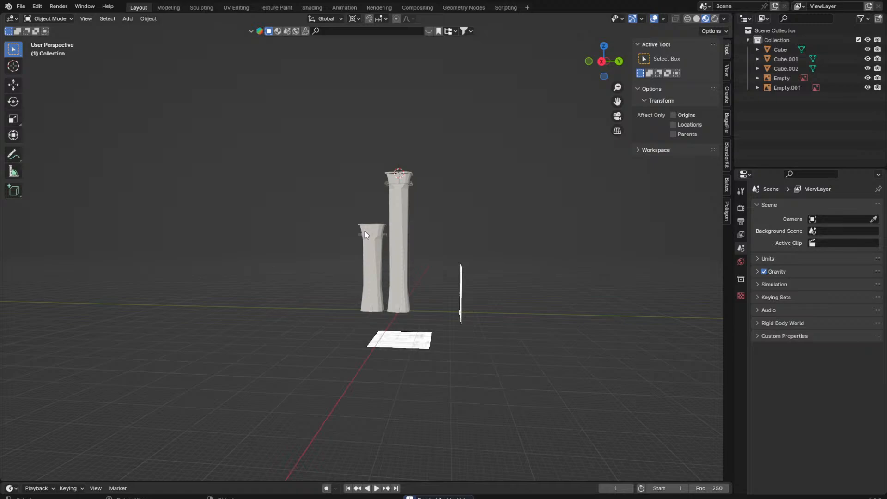
Step: Rename the short tower object as atc_tower_short
click(398, 245)
shift+click(367, 253)
scroll(368, 231, up, 4)
mouse_move(367, 199)
middle_down()
mouse_move(399, 243)
mouse_move(359, 205)
middle_up()
click(359, 204)
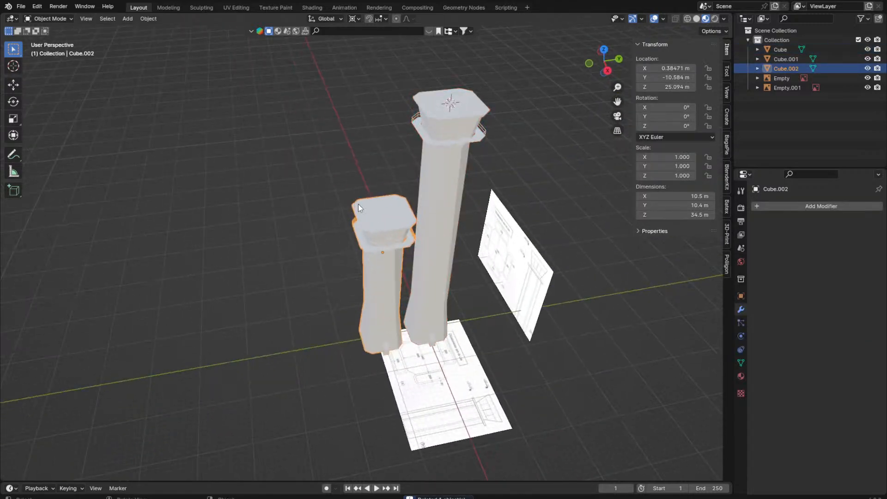
key(F2)
text(atc_to)
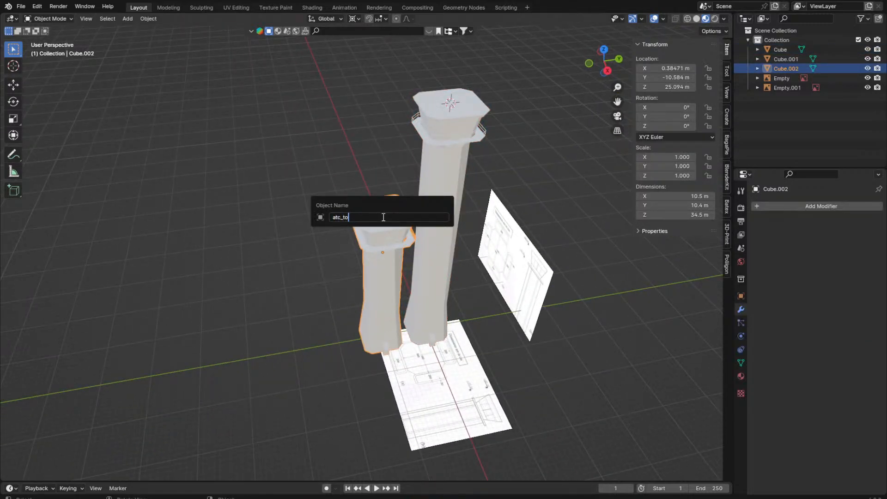
text(wer_short)
key(Return)
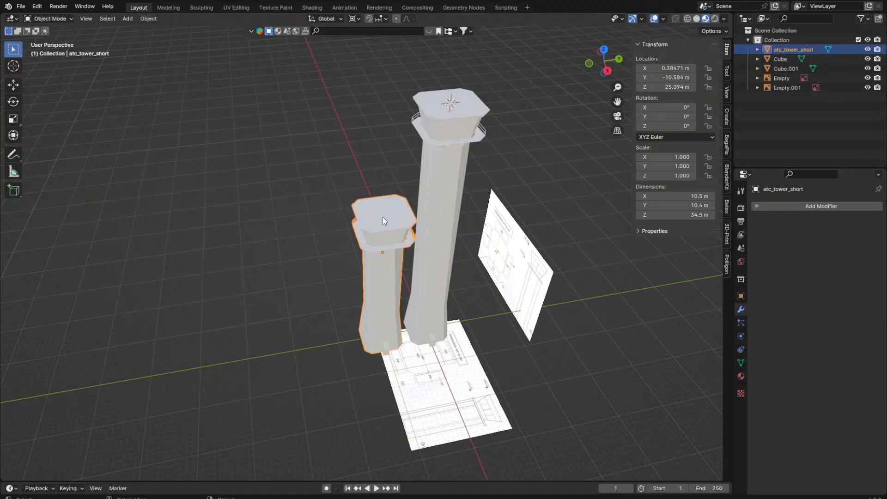
Step: Rename the tall tower object as atc_tower_tall
click(452, 200)
key(F2)
text(atc)
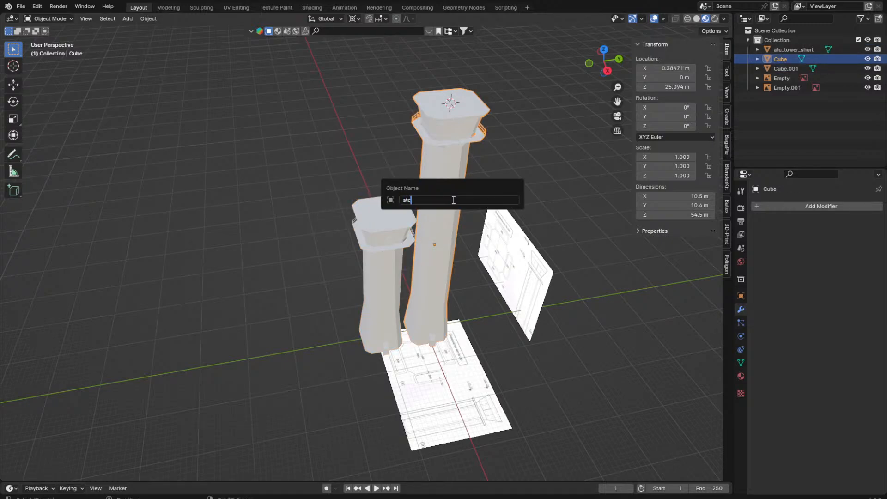
text(_tower_tall)
key(Return)
middle_drag(453, 200, 576, 125)
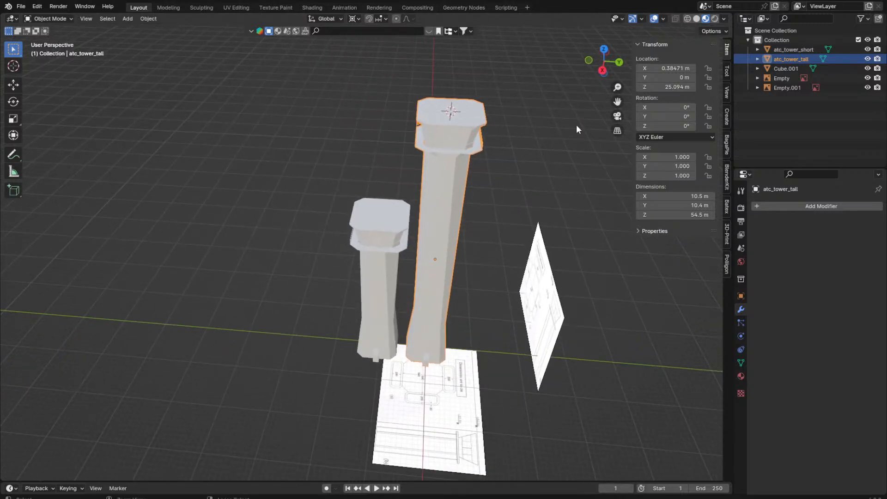
Step: Move the small scale-reference box out of the tall tower to about -12 m along Y, then deselect it
click(785, 68)
key(KP_Decimal)
key(shift+z)
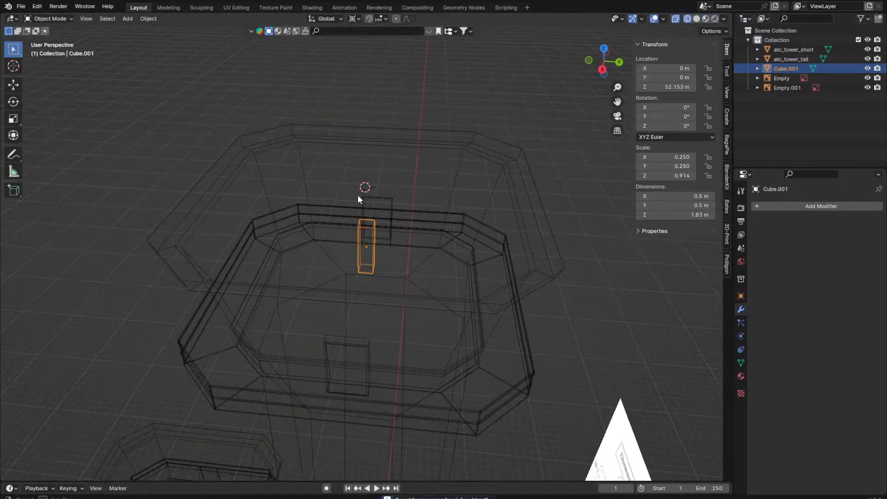
middle_drag(358, 196, 357, 173)
scroll(357, 173, up, 3)
key(shift+z)
scroll(362, 184, down, 8)
key(g)
key(x)
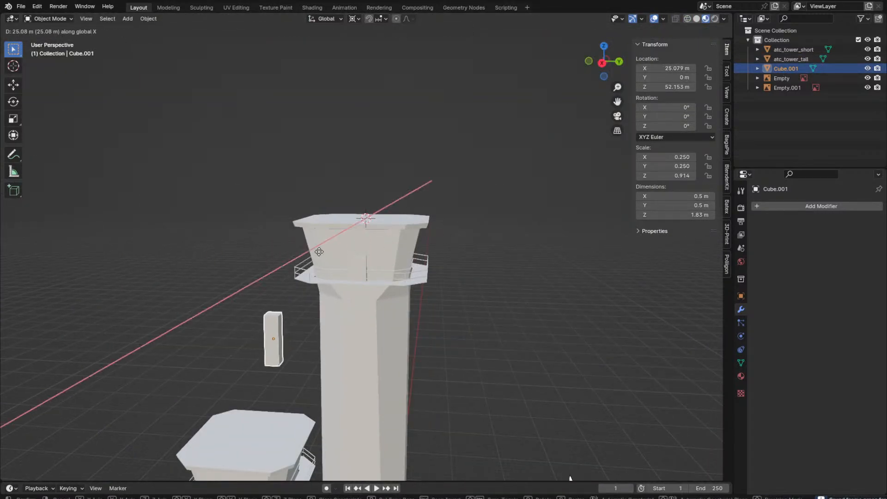
key(y)
click(388, 240)
key(KP_3)
key(Tab)
click(479, 154)
scroll(436, 237, down, 7)
key(Tab)
click(435, 238)
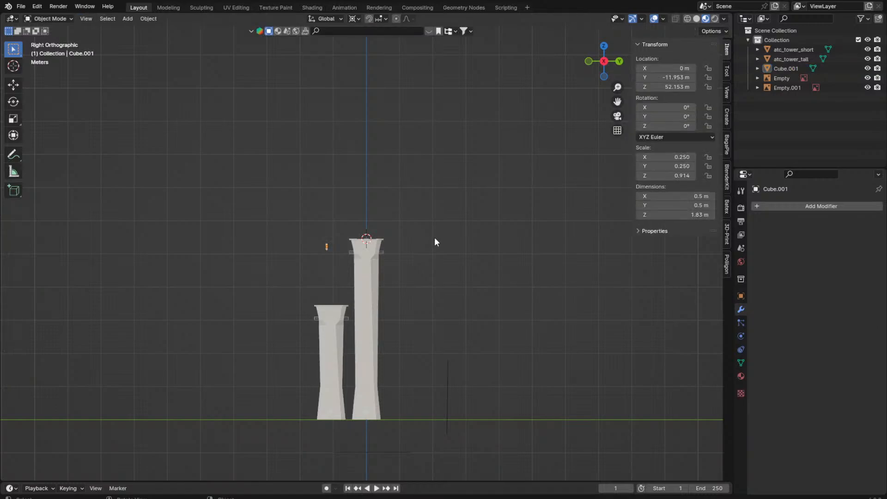
Step: Review both towers from an elevated viewpoint and save the file
middle_drag(430, 251, 505, 218)
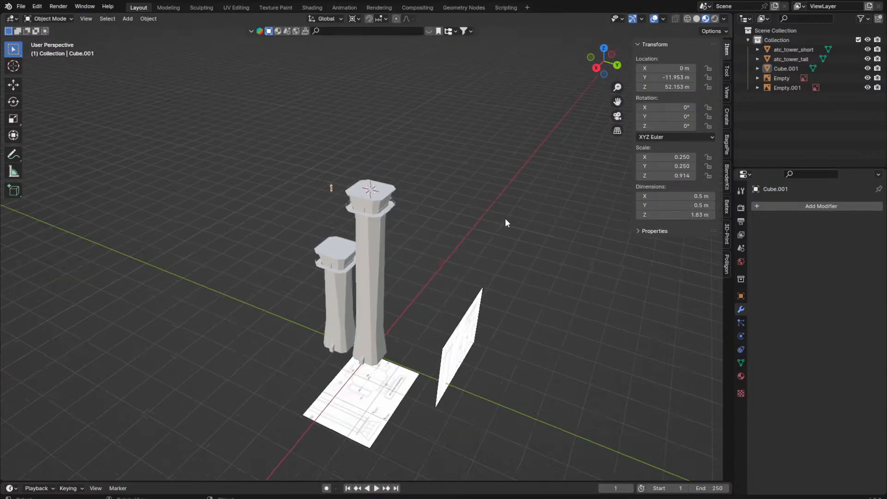
scroll(505, 222, up, 2)
middle_drag(391, 309, 394, 298)
key(ctrl+s)
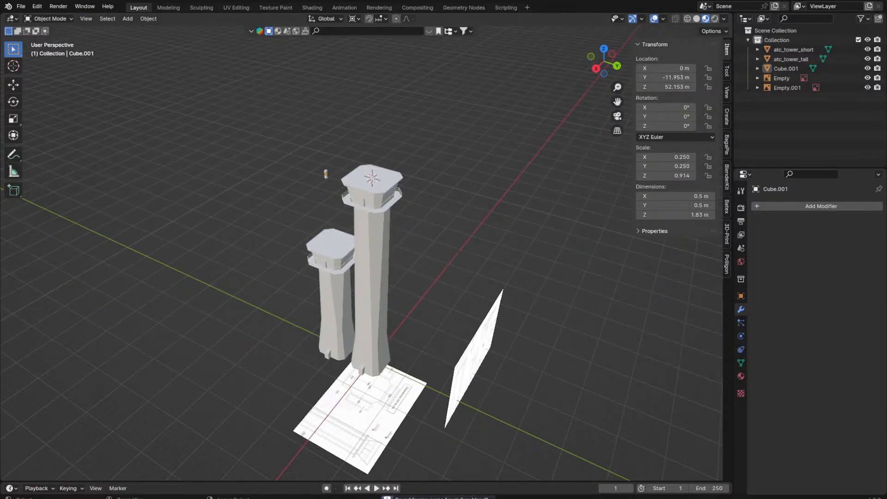
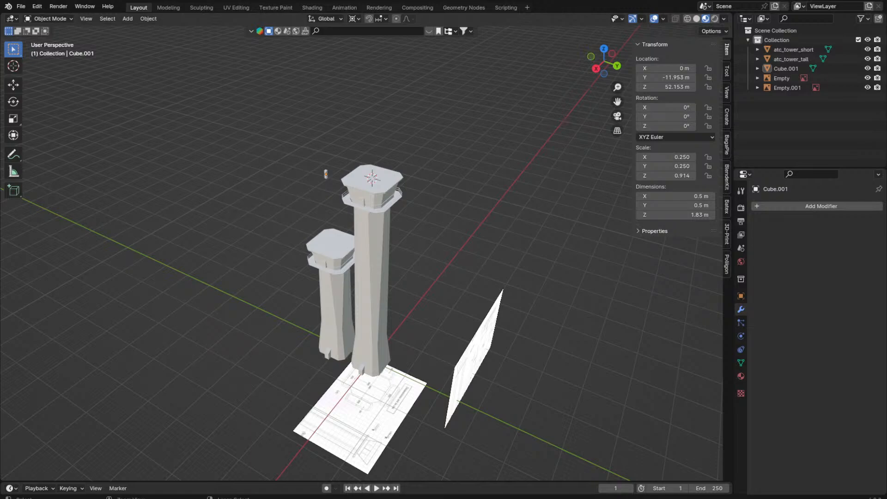
middle_drag(441, 261, 448, 237)
key(ctrl+s)
Step: Select both towers, frame them in the view and compare their shapes from several angles
middle_drag(355, 232, 370, 230)
click(369, 230)
shift+click(327, 279)
mouse_move(327, 280)
middle_down()
mouse_move(329, 241)
mouse_move(328, 289)
middle_up()
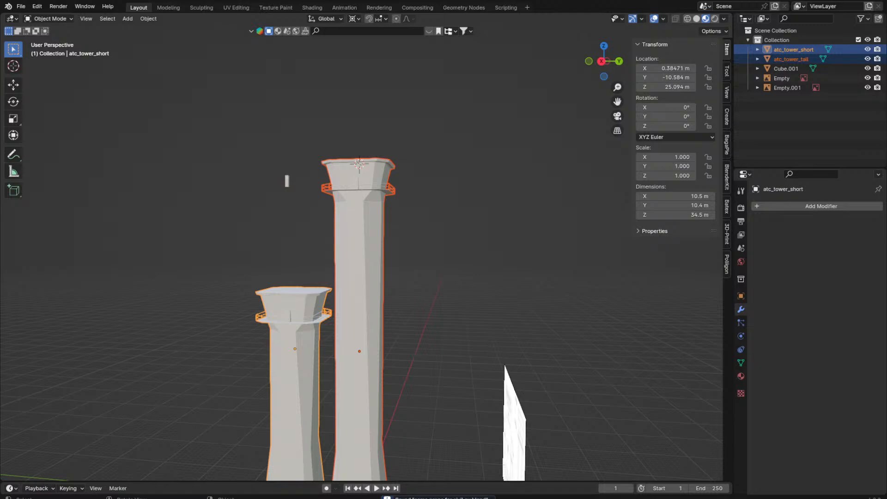
scroll(371, 313, down, 3)
key(grave)
click(457, 358)
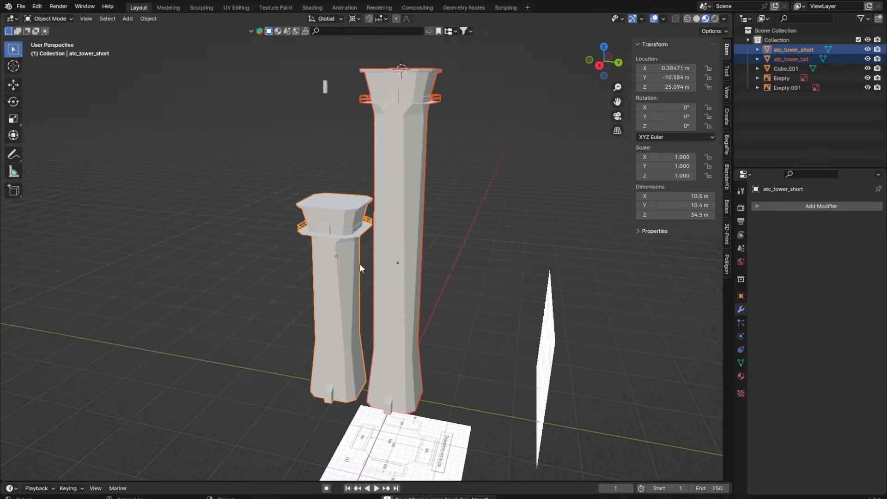
middle_drag(323, 226, 356, 229)
Step: Unwrap the whole tall tower mesh with Smart UV Project at a 66° angle limit and zero island margin
click(418, 212)
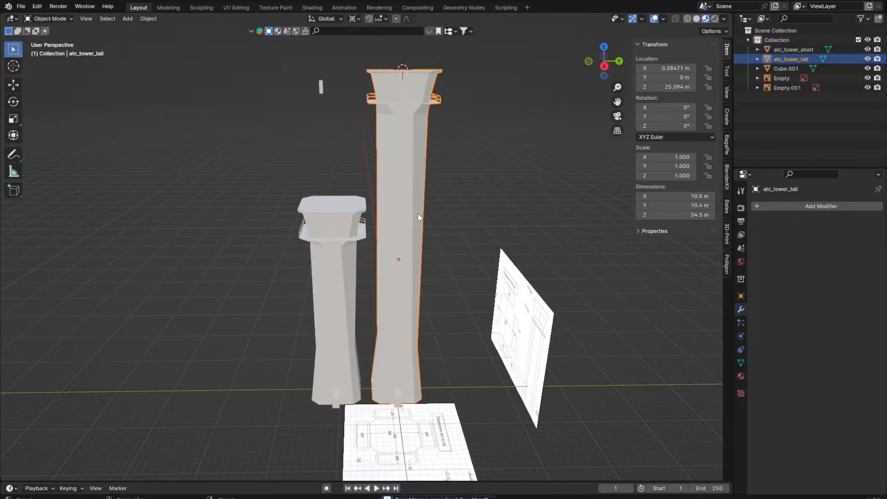
key(Tab)
key(a)
click(236, 7)
key(grave)
click(522, 83)
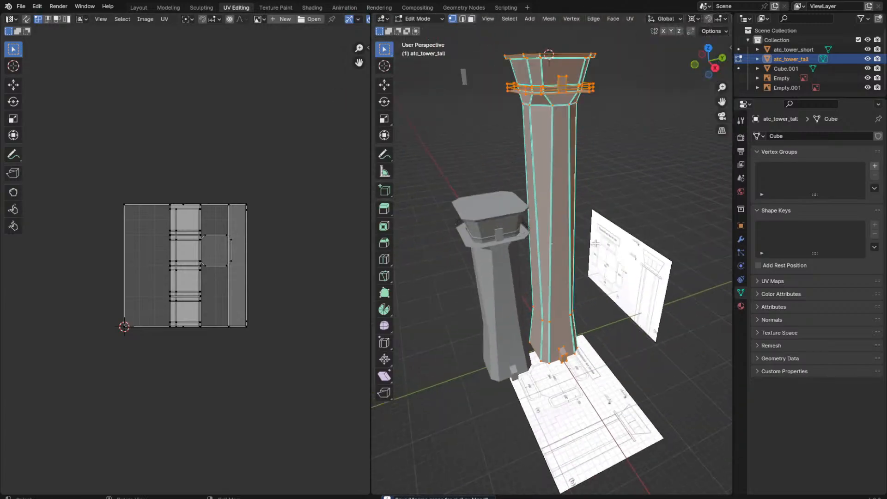
middle_drag(522, 78, 581, 62)
click(631, 18)
click(649, 41)
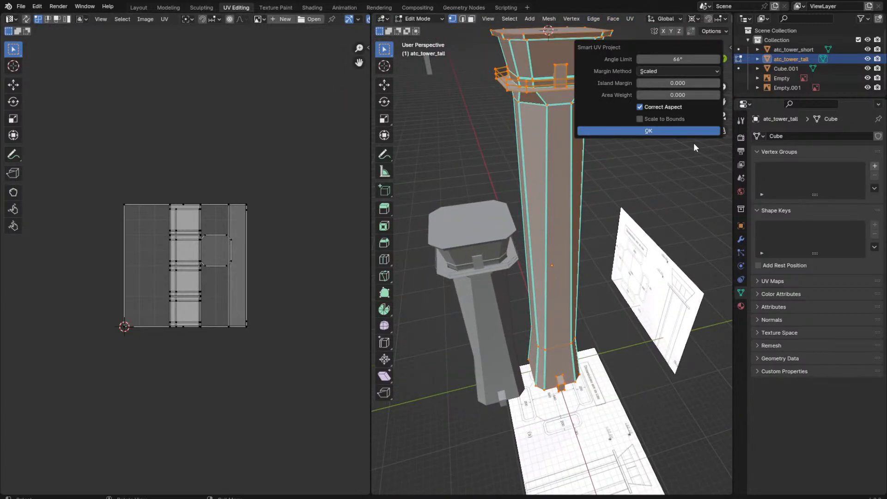
click(660, 131)
middle_drag(614, 210, 587, 225)
scroll(251, 253, up, 4)
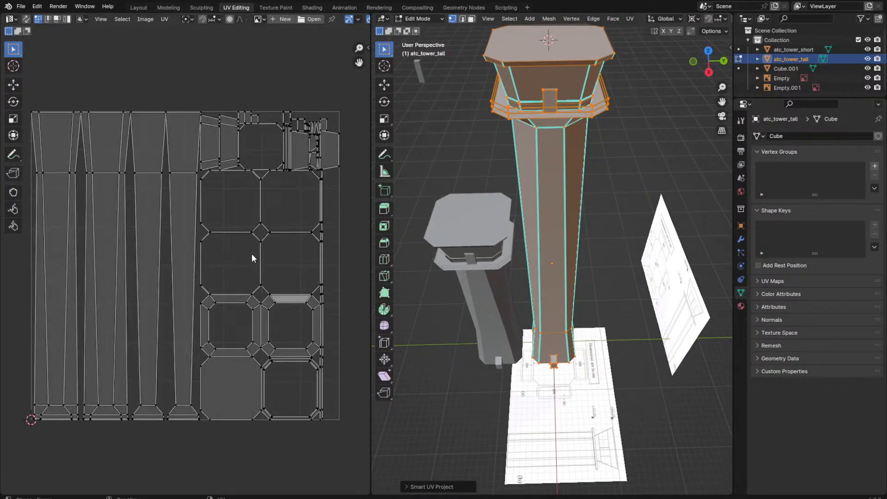
Step: Unwrap the whole short tower mesh with Smart UV Project and return to object mode
key(Tab)
click(484, 195)
key(Tab)
key(a)
click(629, 18)
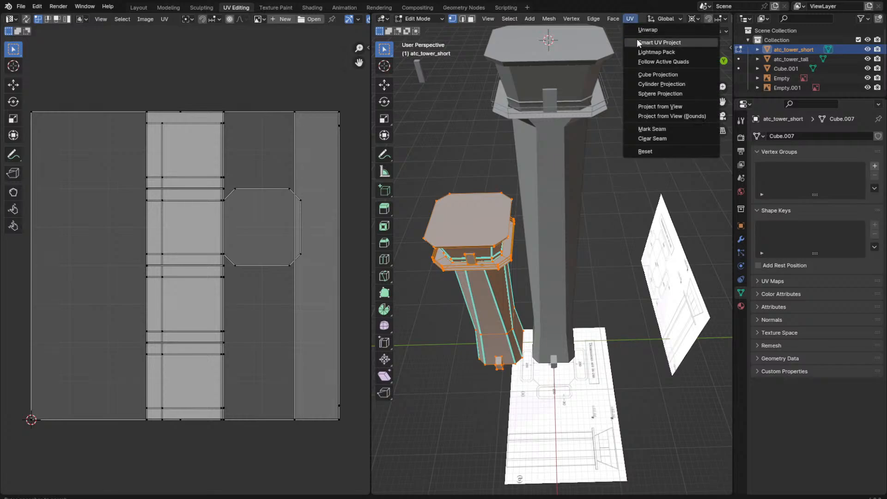
click(638, 40)
key(Return)
key(Tab)
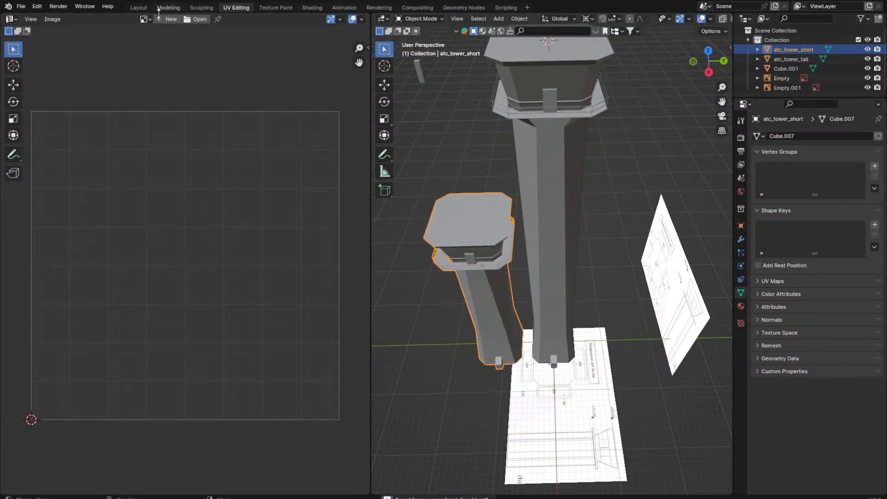
Step: Bring the airport signs reference image into the scene in the right orthographic view, well away from the towers along negative Y
click(139, 8)
middle_drag(474, 104, 422, 246)
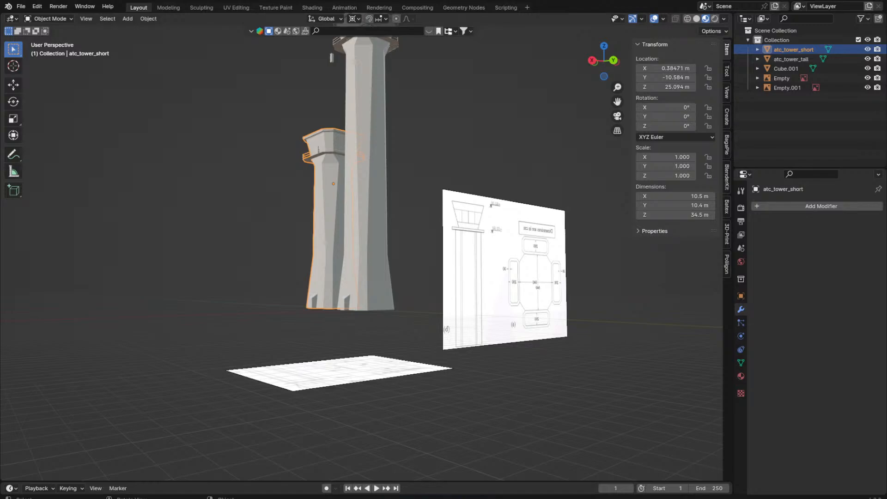
key(KP_1)
key(KP_3)
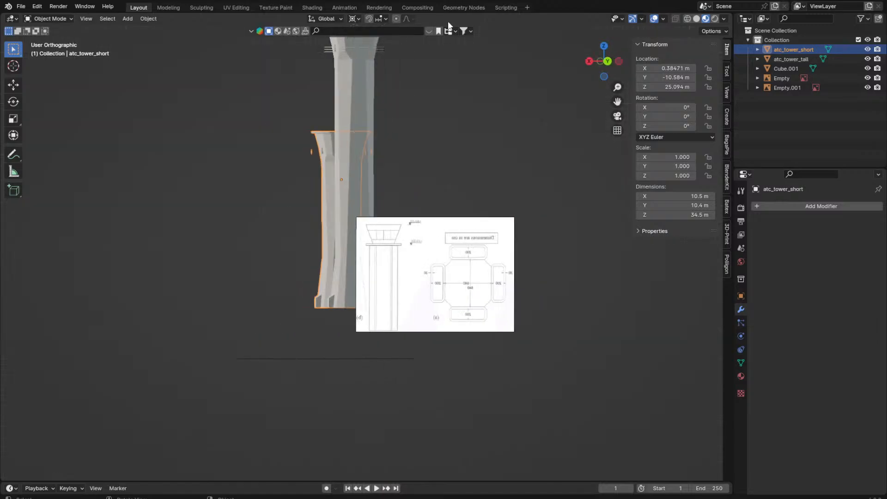
shift+middle_drag(514, 98, 667, 110)
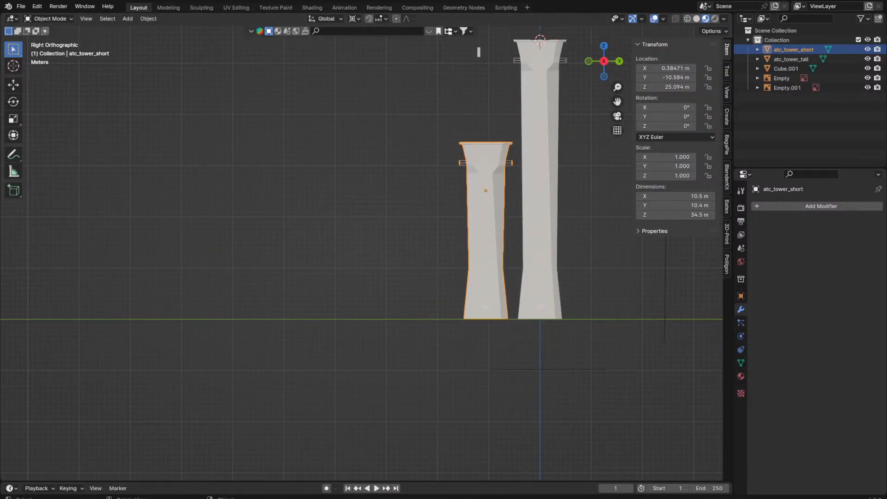
key(alt+a)
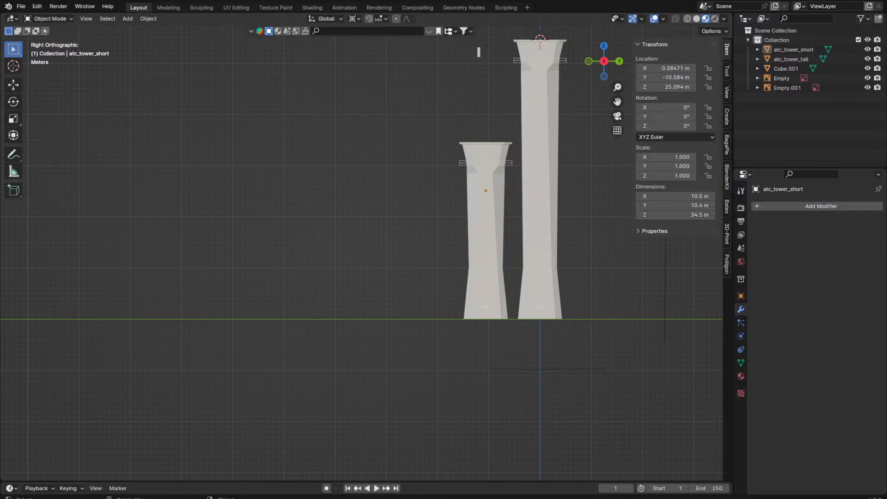
drag(5, 291, 133, 291)
Step: Try moving the airport signs reference image nearer the towers and scaling it by 0.807
key(shift+s)
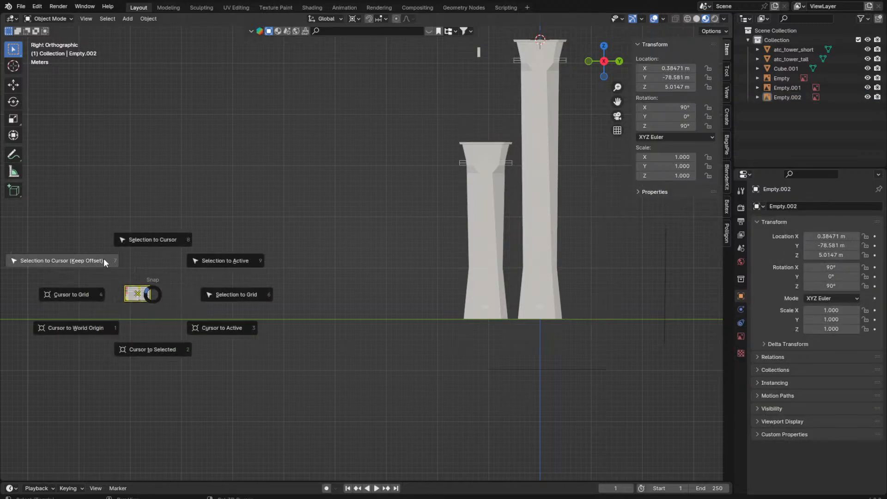
click(103, 258)
click(131, 287)
key(g)
click(252, 221)
key(s)
click(245, 225)
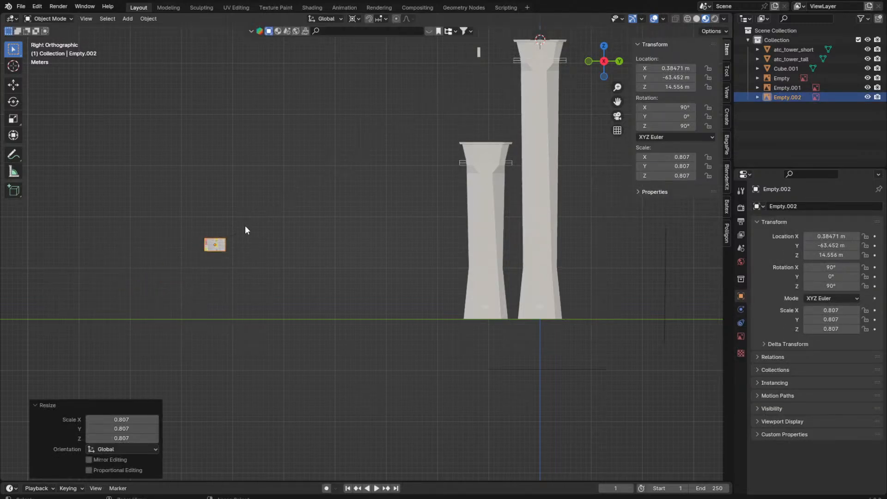
key(ctrl+z)
key(ctrl+z)
Step: Frame the airport signs reference image in the view and change the transform pivot point
key(grave)
click(447, 296)
click(354, 18)
click(370, 41)
scroll(414, 120, up, 5)
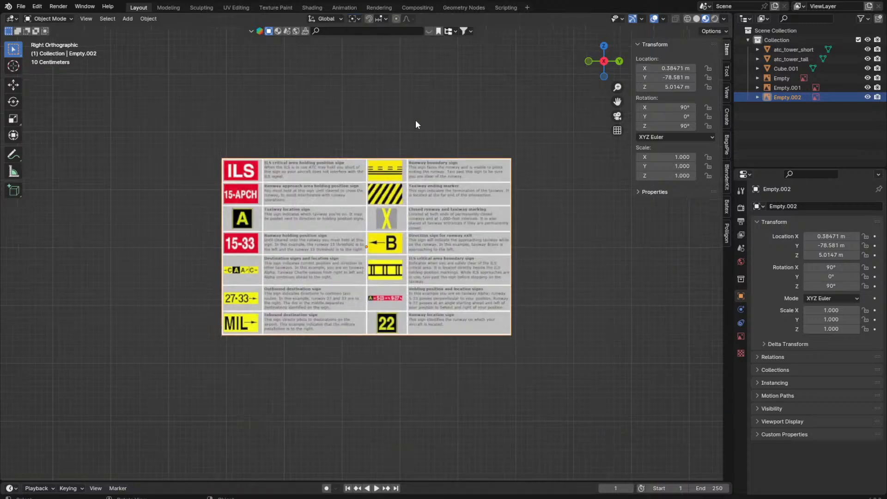
middle_drag(415, 121, 427, 143)
scroll(421, 132, up, 3)
scroll(421, 133, down, 3)
click(398, 55)
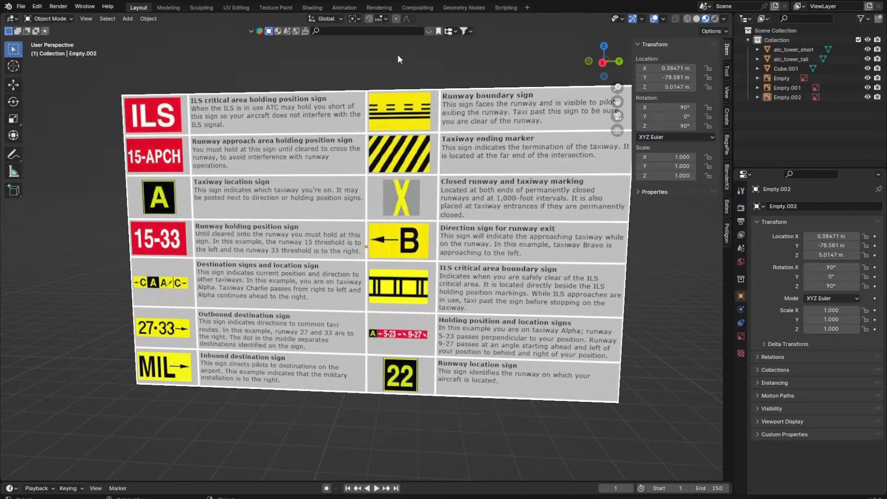
Step: Examine the sign types, colours and descriptions in the airport signs reference image, and save the file
scroll(398, 55, up, 8)
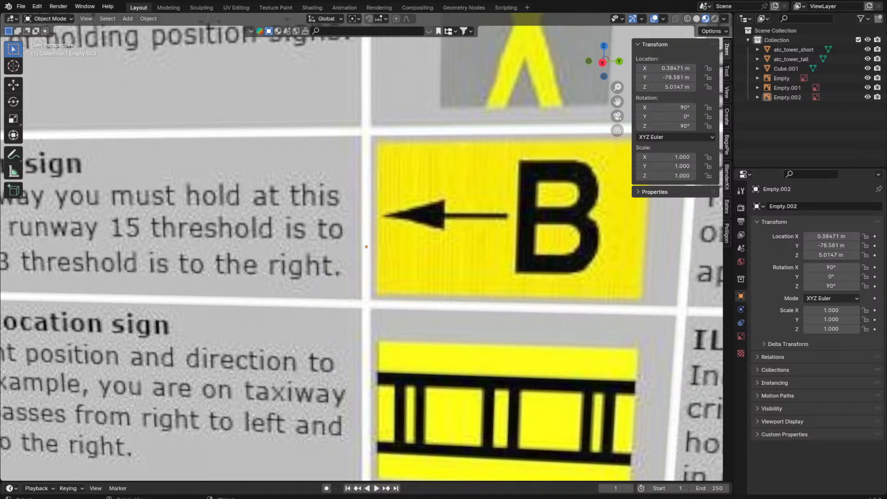
scroll(299, 232, down, 8)
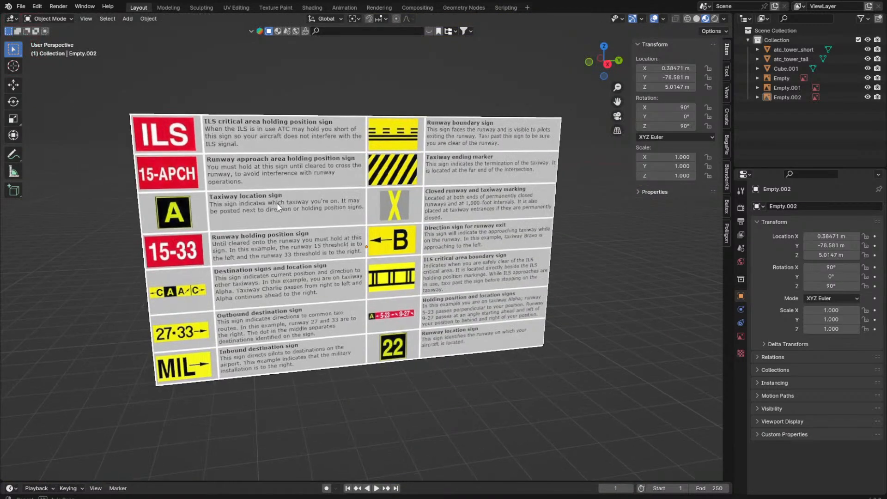
scroll(230, 195, up, 5)
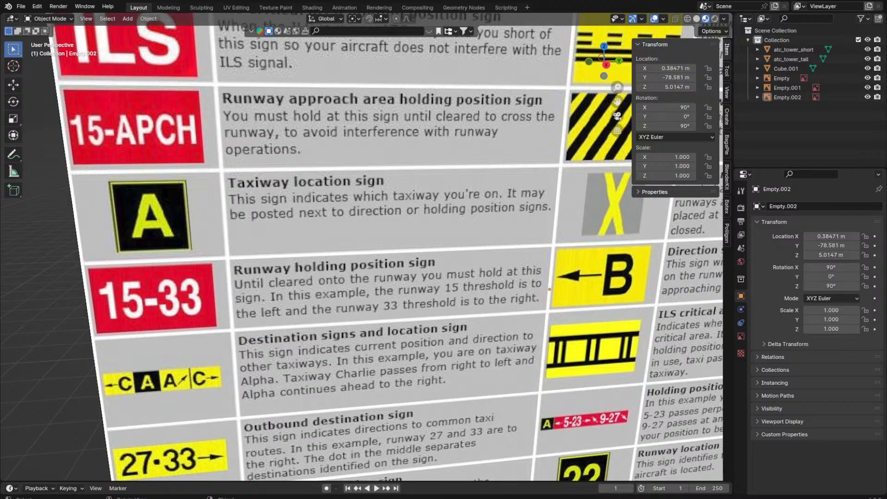
key(super+f)
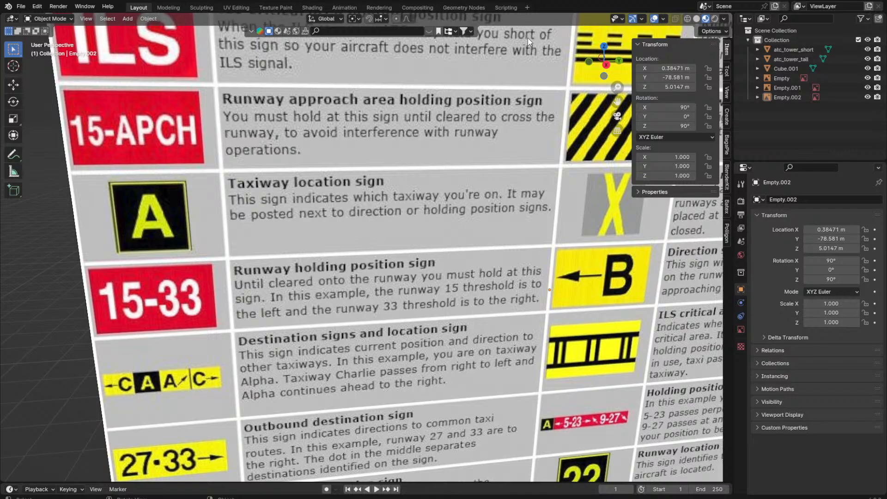
scroll(701, 194, down, 4)
middle_drag(701, 194, 187, 383)
scroll(187, 383, up, 5)
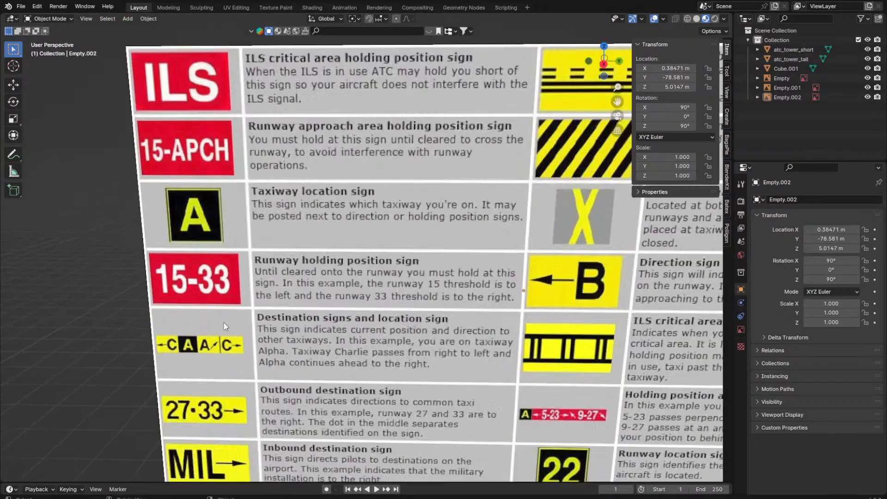
scroll(224, 323, down, 4)
middle_drag(223, 322, 256, 189)
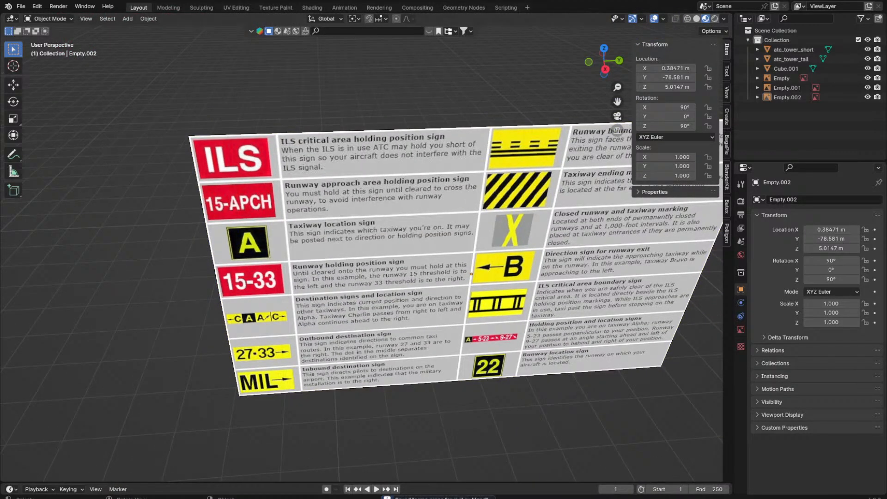
middle_drag(153, 286, 240, 186)
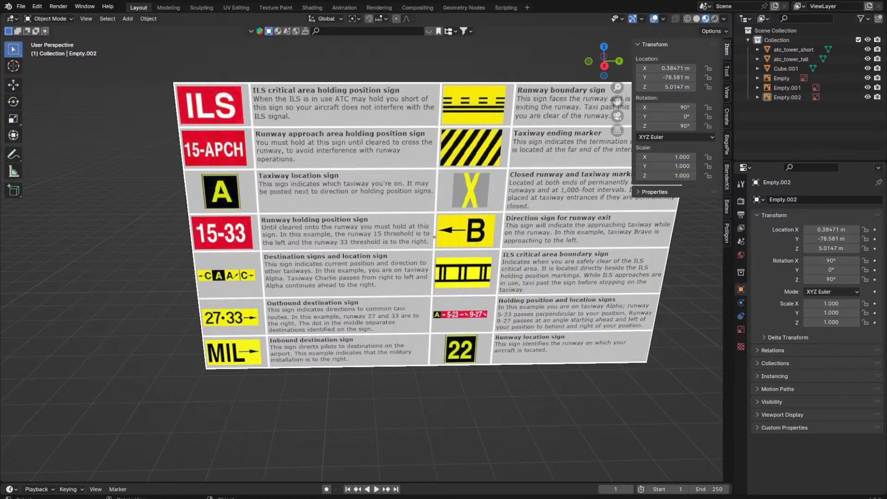
middle_drag(324, 231, 356, 220)
scroll(189, 234, down, 1)
key(ctrl+s)
Step: Add a 2 m plane and raise it about 10.2 m along Z above the tall tower
key(shift+a)
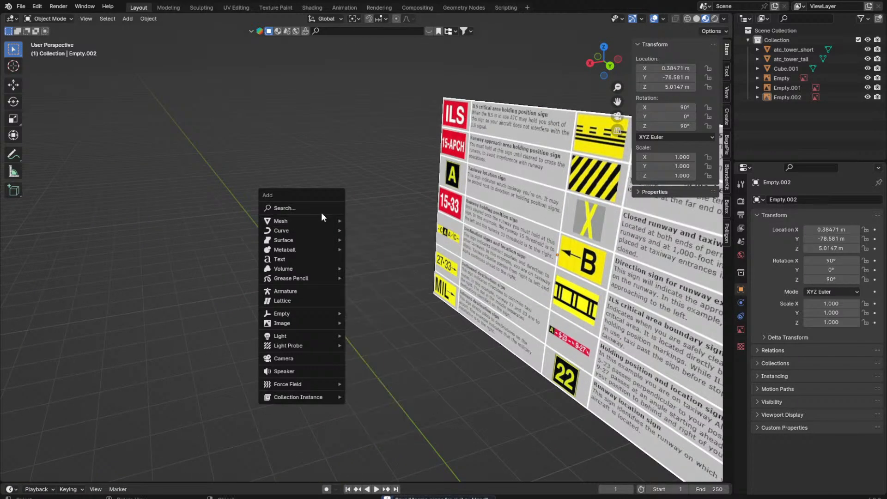
click(398, 221)
click(387, 269)
scroll(383, 260, down, 8)
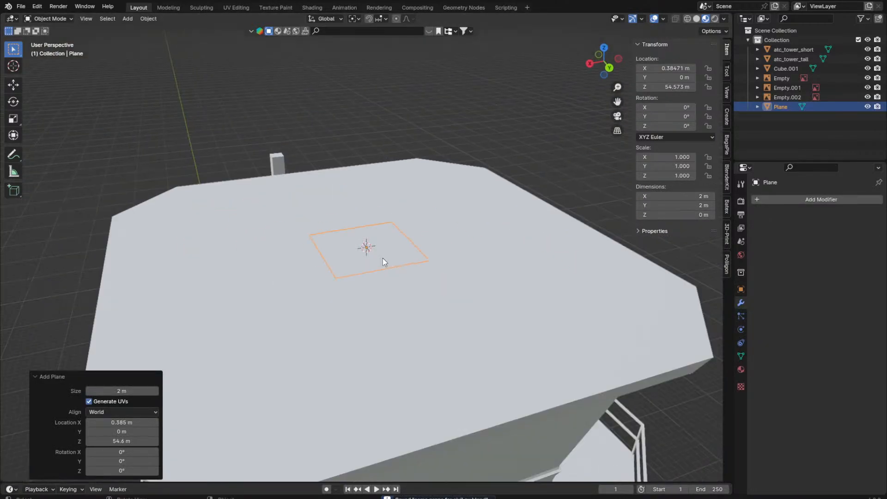
key(g)
key(z)
click(442, 213)
key(KP_Decimal)
scroll(433, 248, down, 3)
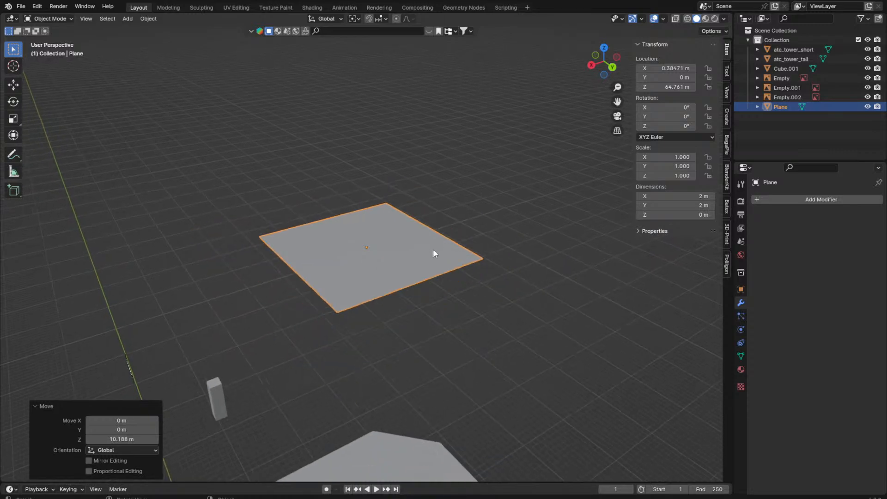
Step: Rotate the new plane 90° around the Y axis so it stands upright
key(r)
key(x)
key(y)
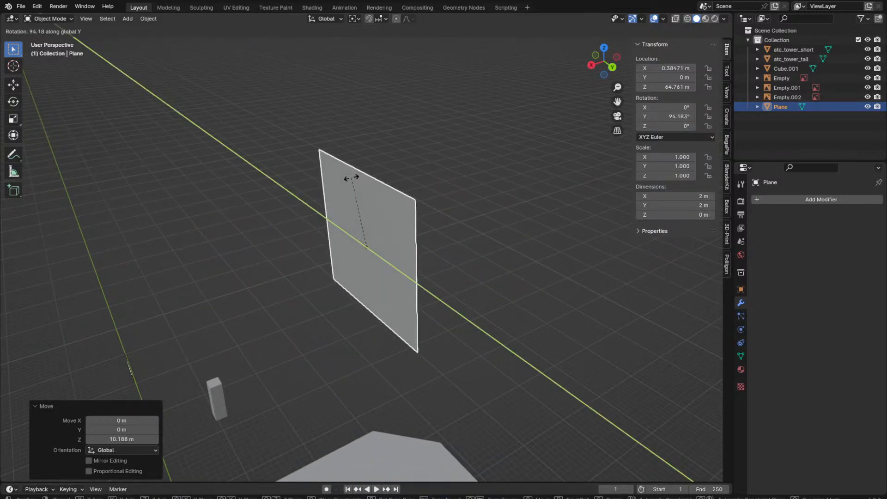
text(90)
key(Return)
Step: Extrude the upright plane's face about 0.6 m along its normal to form a sign box
key(Tab)
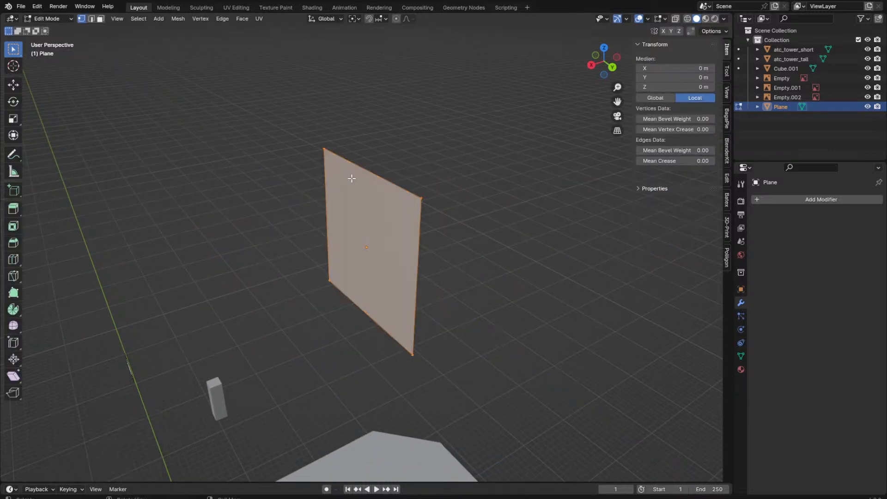
middle_drag(357, 180, 199, 274)
key(e)
click(307, 269)
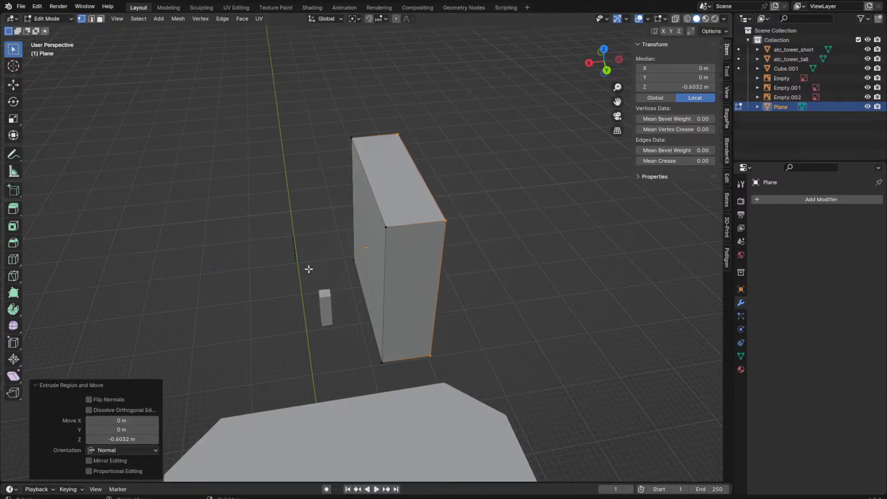
Step: Examine the extruded sign box and its narrow side faces from the orthographic and perspective views
key(3)
click(380, 275)
key(KP_1)
key(KP_3)
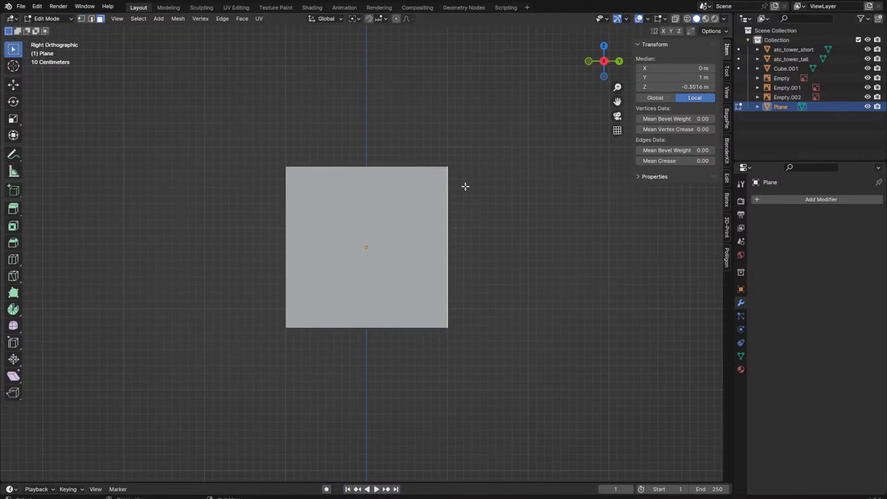
scroll(522, 185, down, 1)
key(ctrl+KP_1)
key(grave)
click(669, 287)
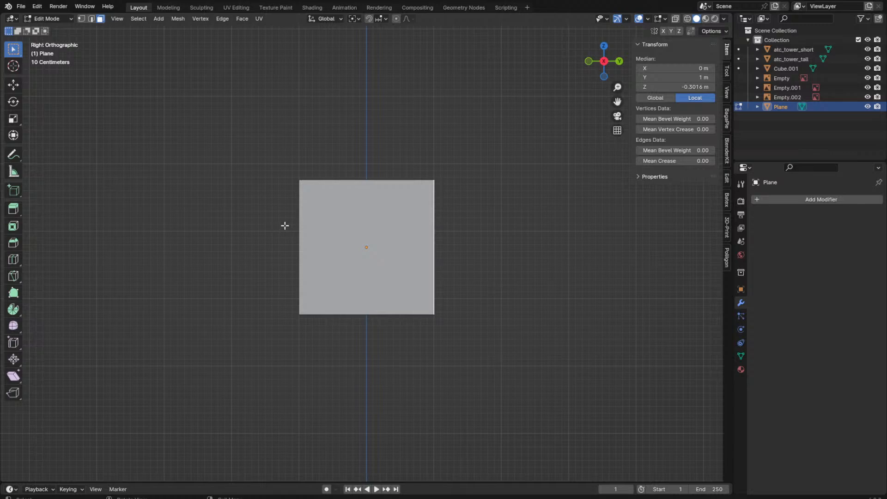
middle_drag(286, 223, 494, 236)
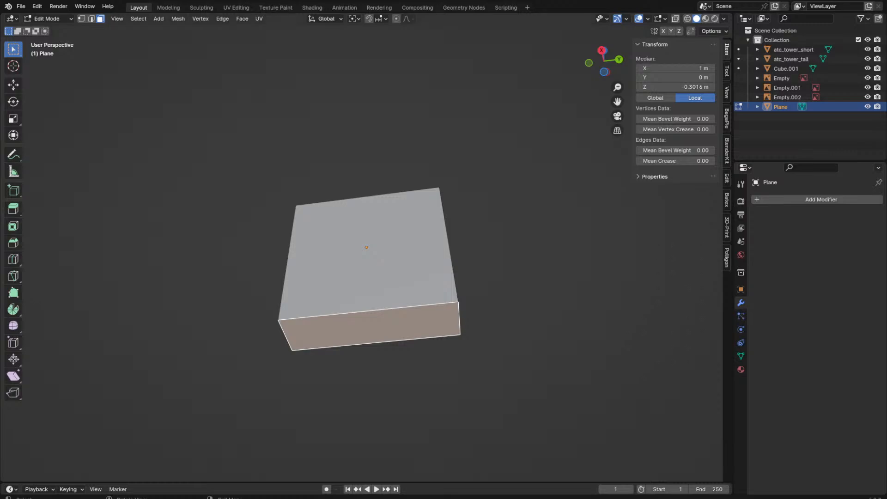
middle_drag(231, 206, 232, 206)
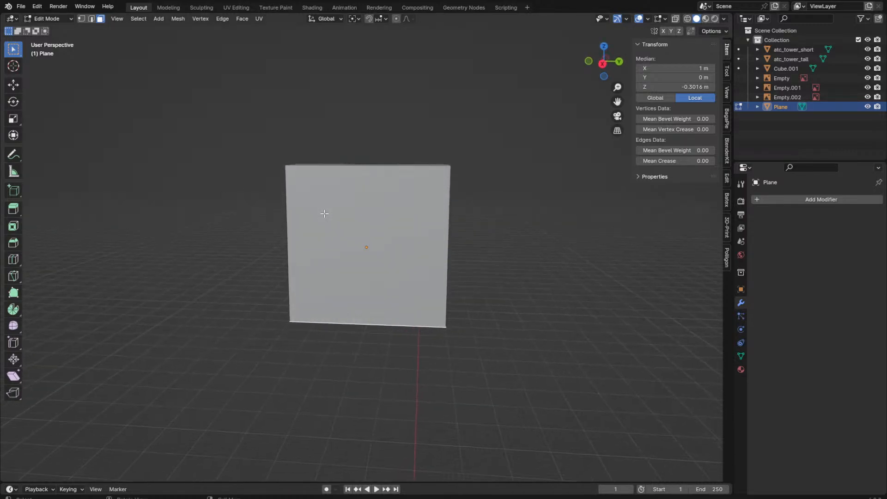
middle_drag(324, 213, 302, 228)
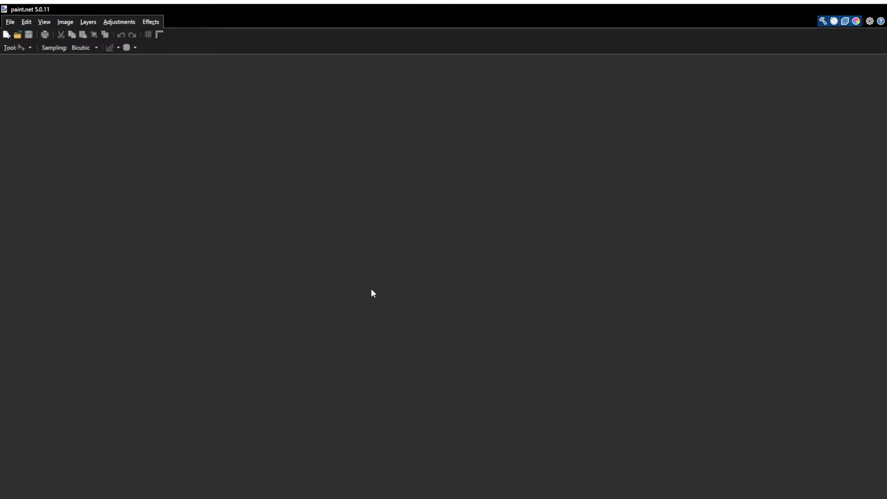
Step: Switch to paint.net and clear the new image's canvas to transparent
key(ctrl+a)
key(Delete)
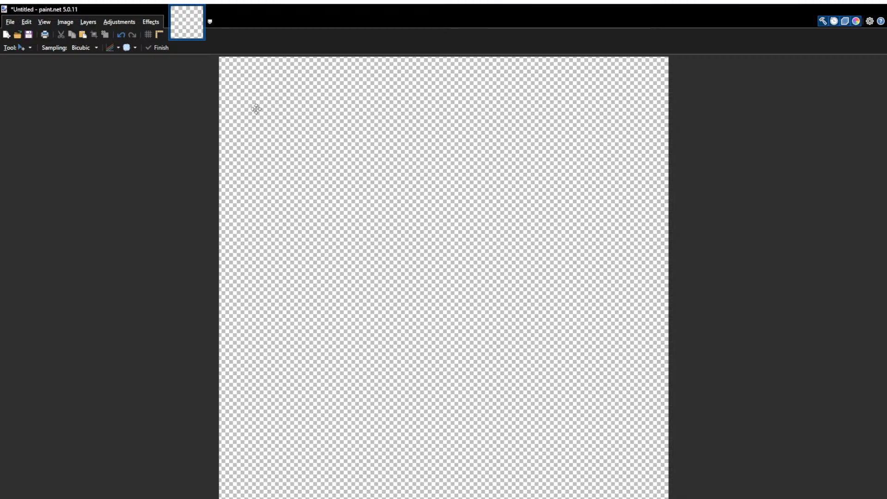
ctrl+scroll(230, 75, up, 2)
scroll(199, 134, up, 3)
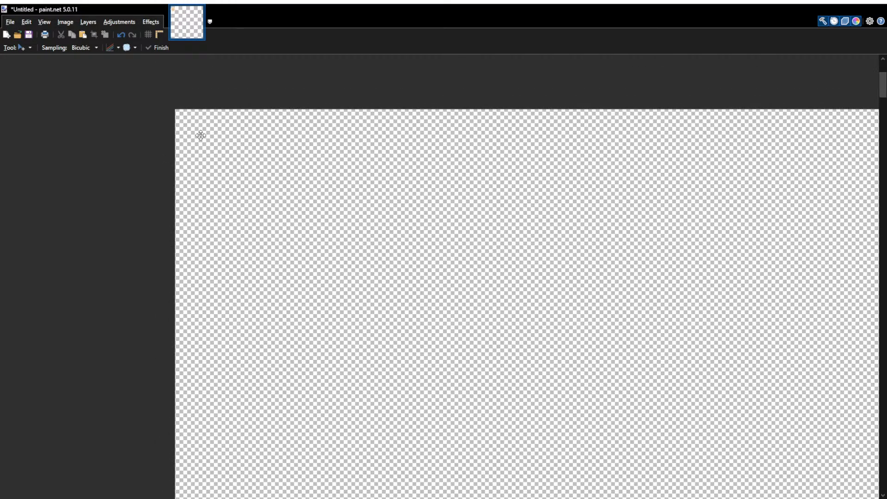
Step: Draw a black square outline in the upper-left corner of the transparent canvas
key(o)
drag(181, 216, 580, 444)
scroll(500, 377, down, 1)
ctrl+scroll(483, 342, down, 2)
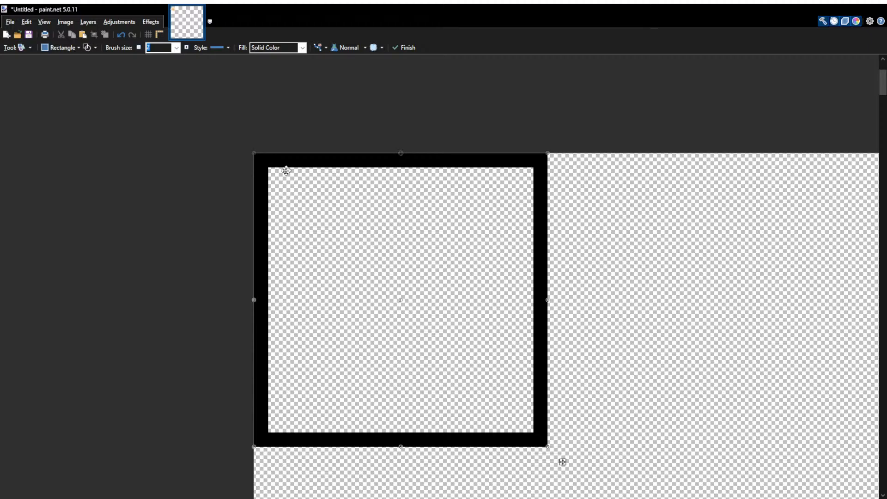
Step: Draw a smaller black square outline inside the first and fill the gap between them with yellow
key(ctrl+a)
drag(276, 175, 530, 429)
key(f)
click(530, 423)
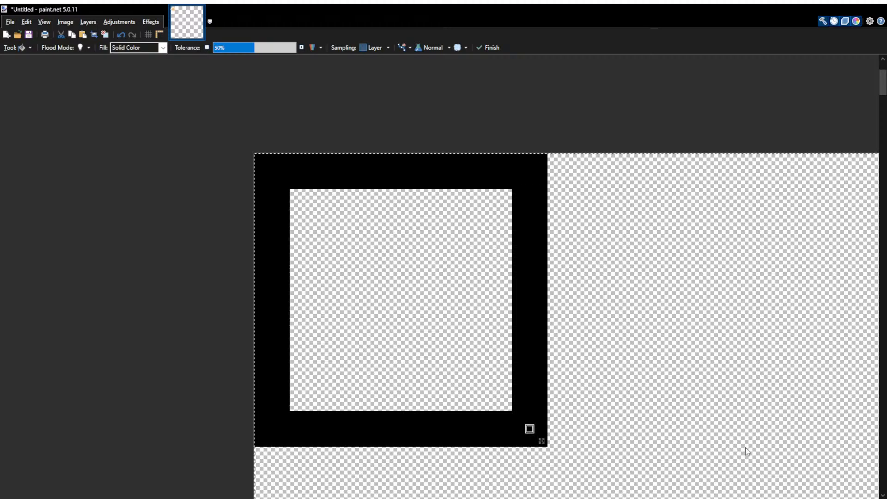
key(x)
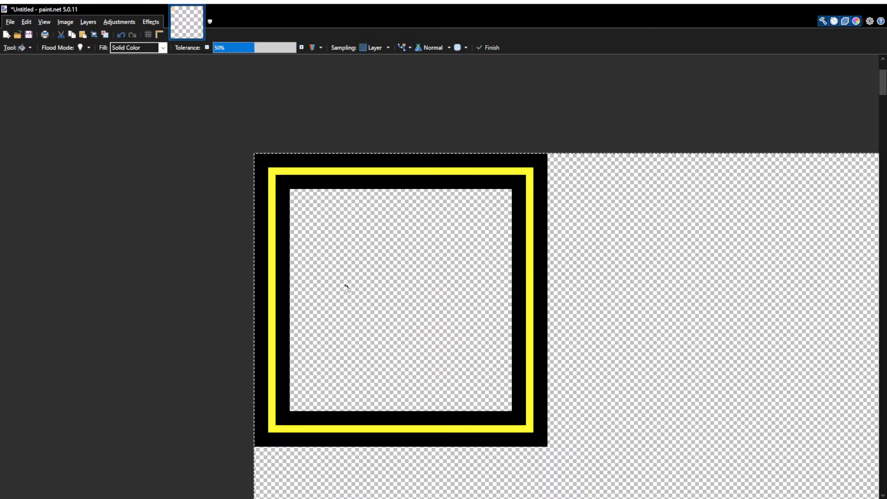
Step: Try filling the transparent centre of the sign with yellow, and undo the fill
ctrl+scroll(347, 287, up, 1)
key(s)
key(f)
click(321, 271)
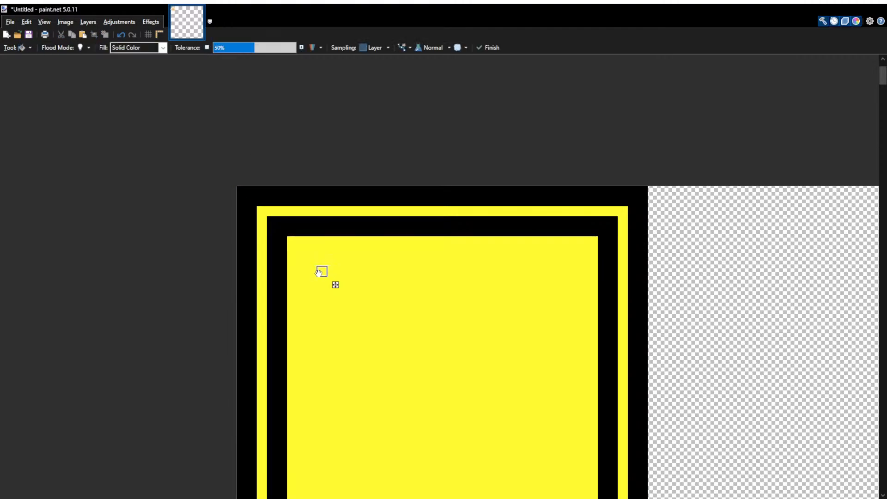
key(ctrl+z)
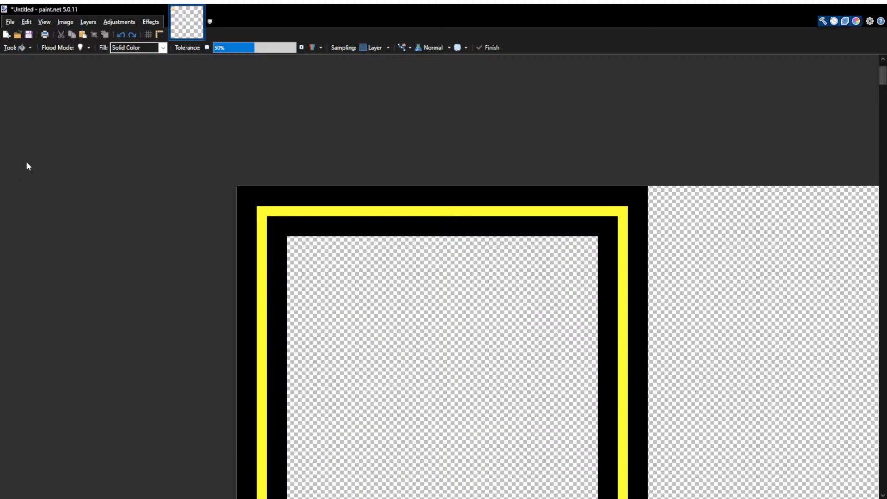
Step: Sample black from the sign's frame, fill the transparent centre with it, and clear the selection
key(k)
click(272, 229)
key(f)
click(381, 291)
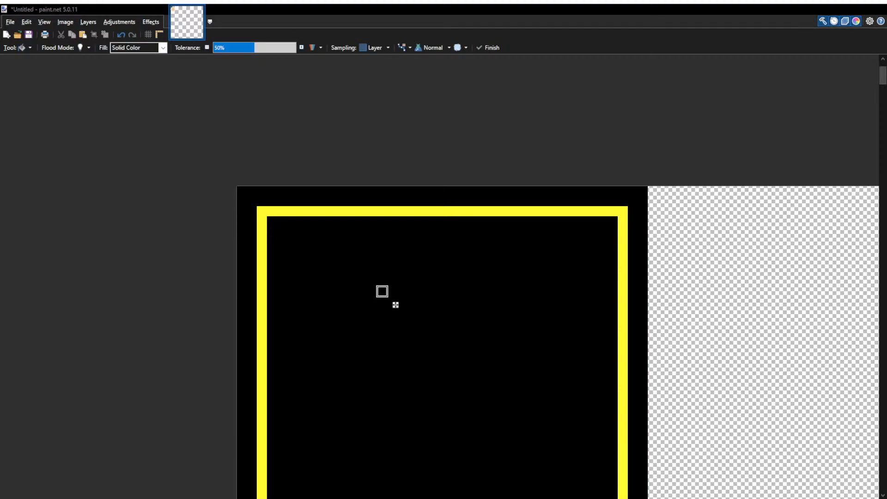
mouse_move(396, 305)
middle_down()
mouse_move(367, 302)
mouse_move(281, 250)
middle_up()
key(ctrl+a)
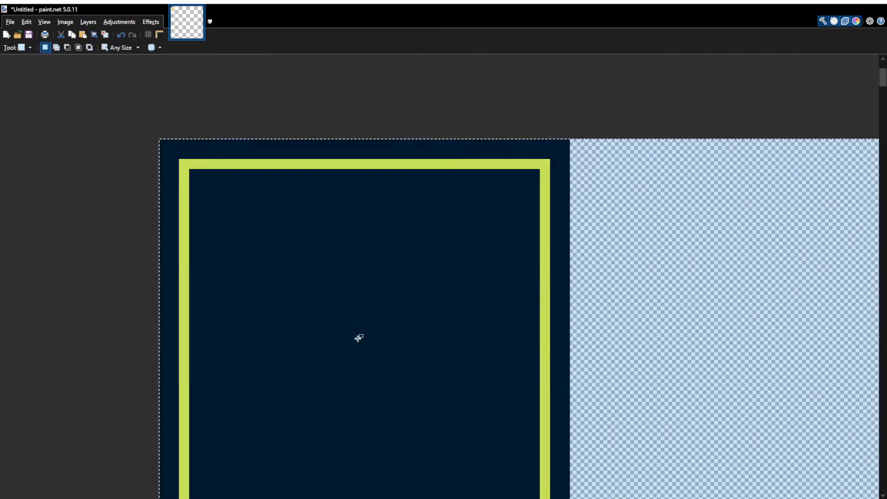
key(ctrl+d)
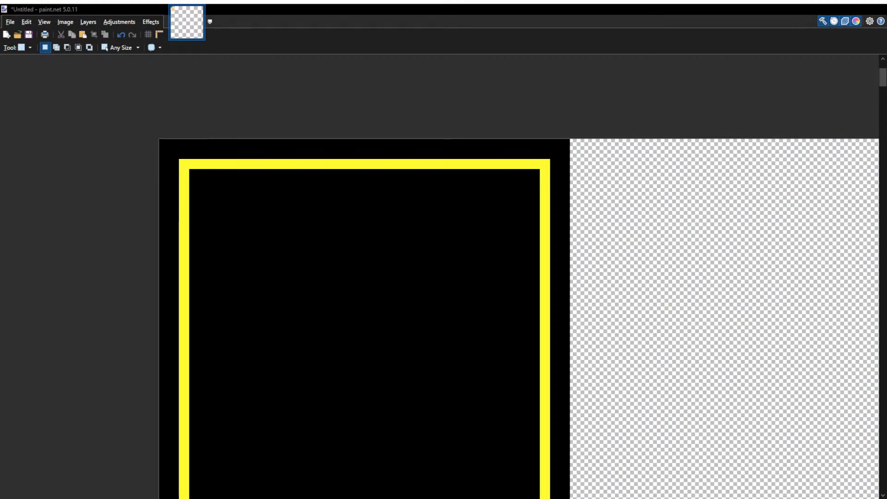
Step: Add a yellow letter "A" in Calibri on the black centre of the sign
middle_drag(305, 194, 271, 172)
middle_drag(95, 134, 127, 97)
ctrl+scroll(380, 285, down, 2)
middle_drag(380, 285, 334, 248)
key(t)
click(284, 241)
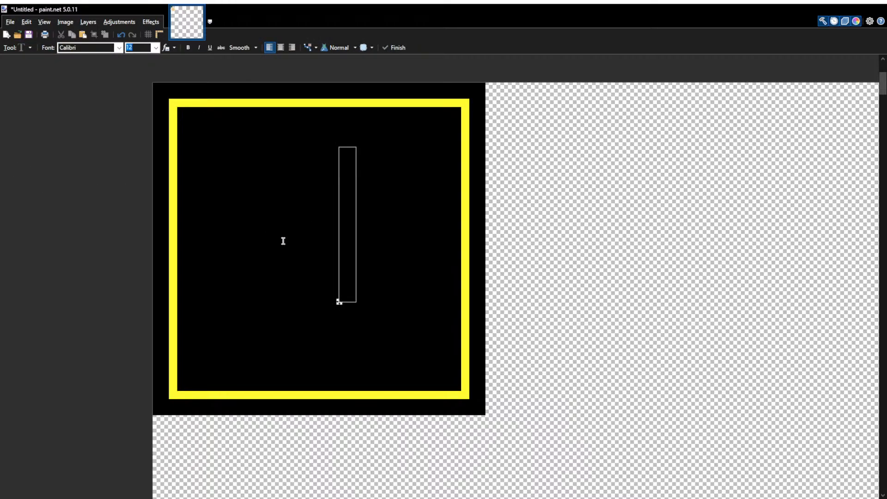
text(A)
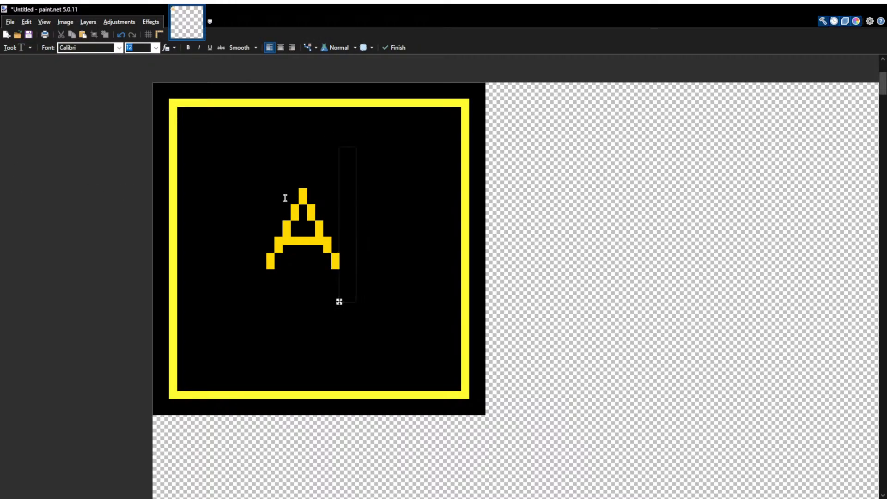
Step: Enlarge the letter "A" to font size 28 and move it left to sit nearer the sign's centre
ctrl+scroll(282, 199, up, 2)
ctrl+scroll(334, 301, up, 2)
ctrl+scroll(337, 301, down, 4)
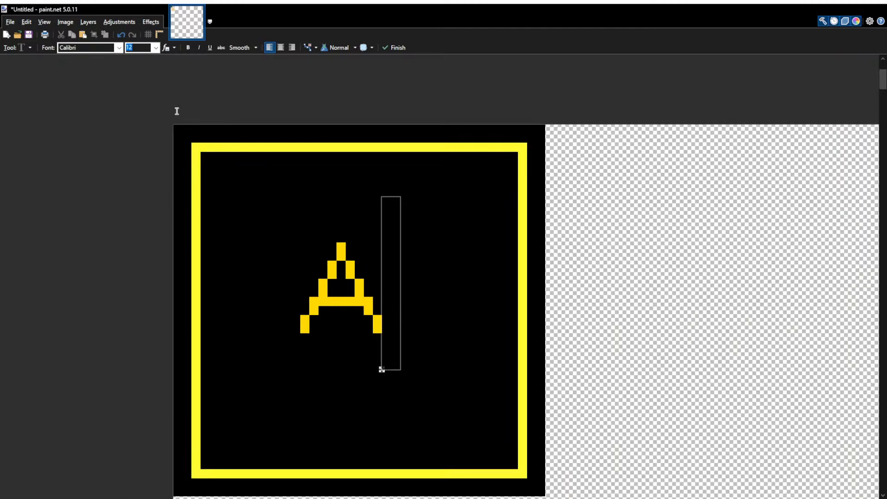
text(22)
key(Return)
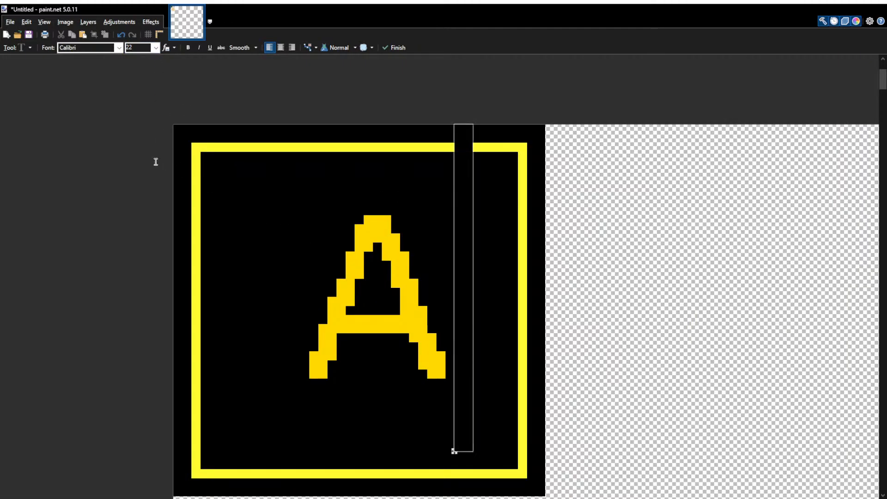
text(28)
key(Return)
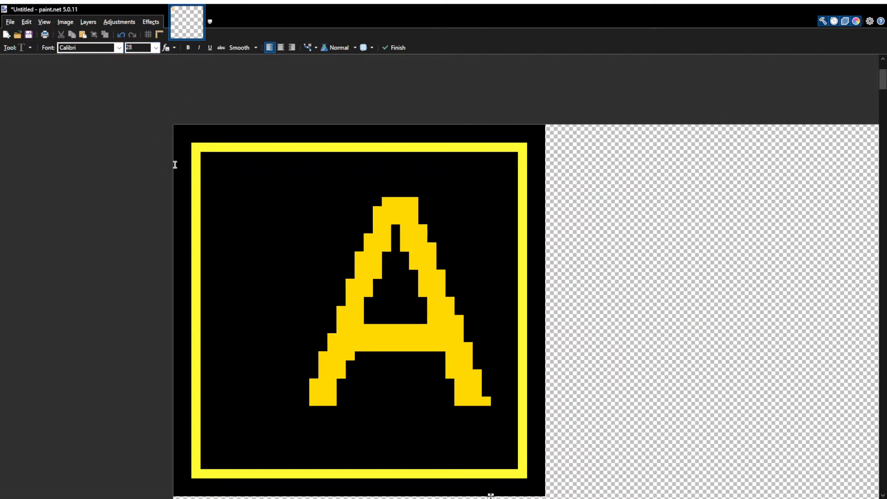
scroll(473, 436, down, 3)
drag(498, 386, 435, 386)
scroll(435, 386, up, 3)
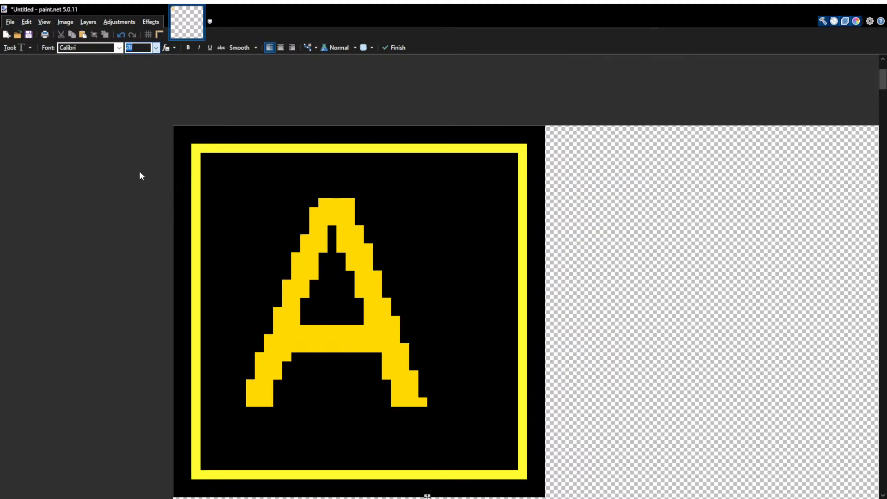
Step: Try font size 48 for the letter "A", and set it back to 28
text(48)
key(Return)
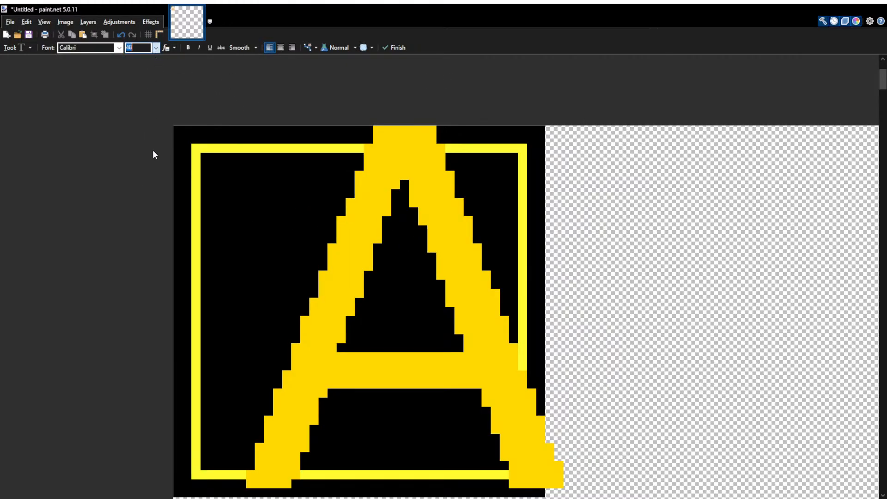
text(28)
key(Return)
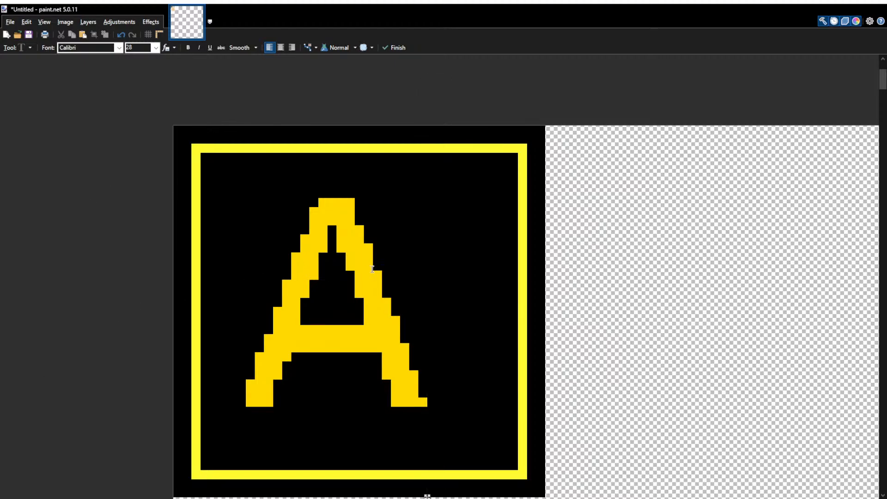
Step: Try other fonts for the sign's letter, including Acronym ExtraBlack, Acronym Hairline, Verdana and Traditional Arabic
click(102, 46)
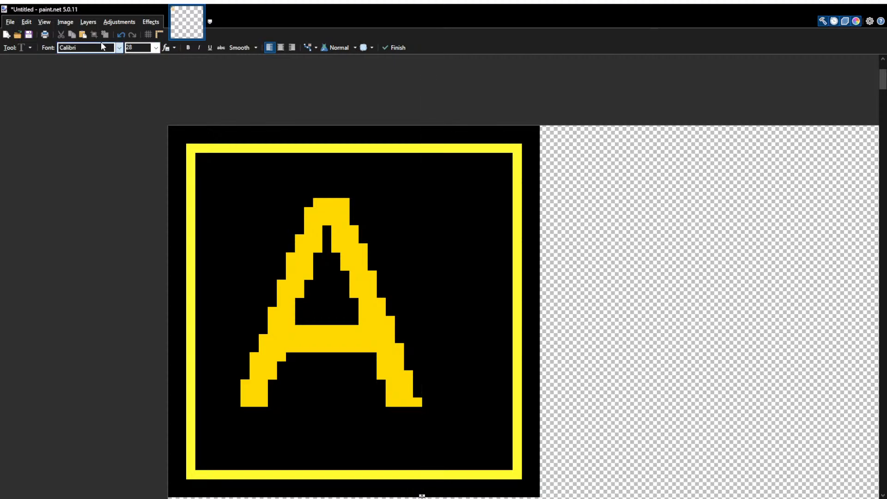
key(Down)
key(Down)
key(Down)
key(Down)
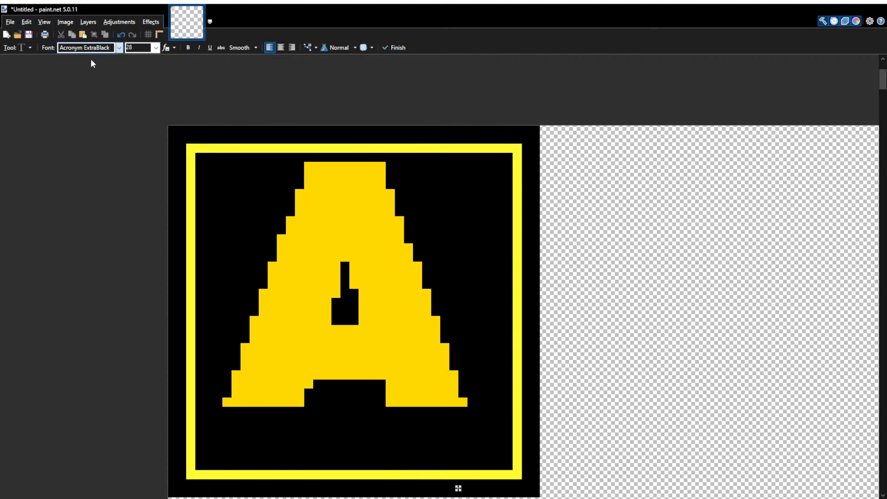
key(Down)
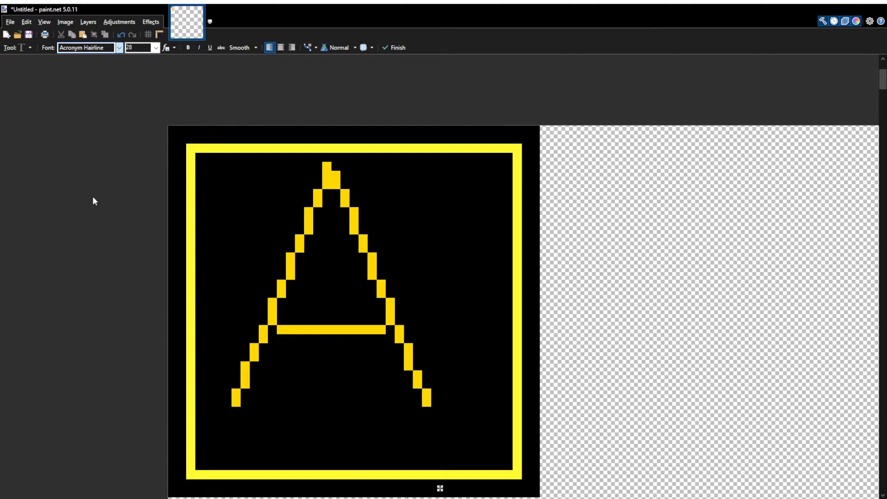
text(v)
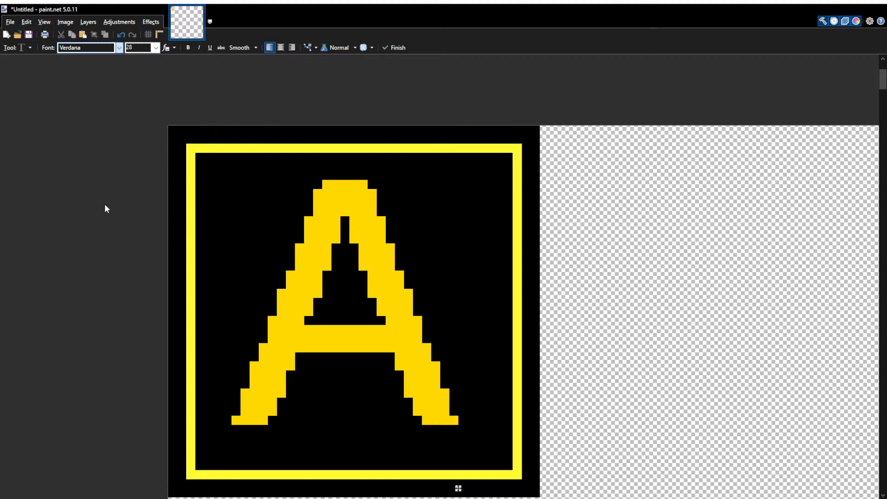
text(tr)
ctrl+scroll(356, 216, down, 8)
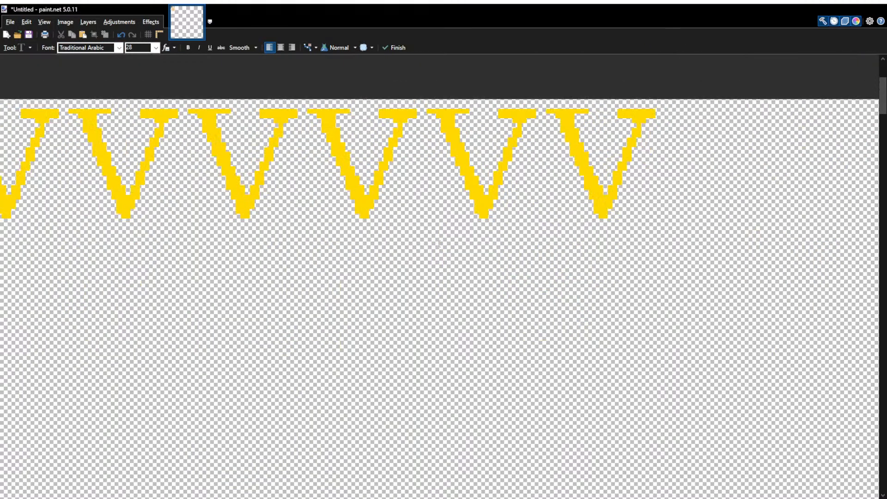
Step: Clear the text from the canvas and delete the black square with the yellow border
ctrl+scroll(251, 222, up, 6)
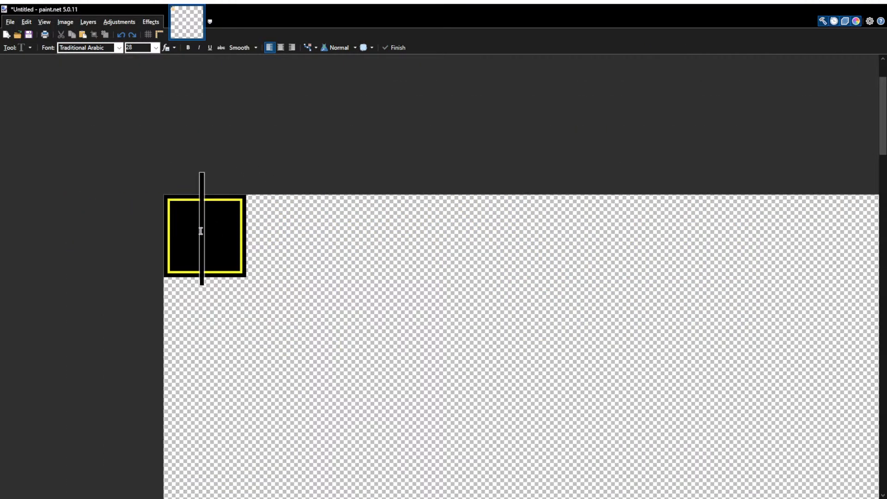
key(BackSpace)
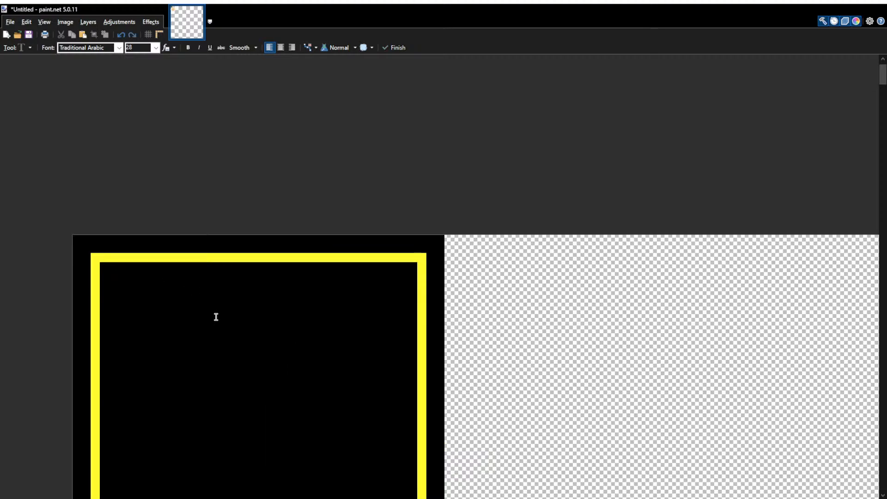
scroll(242, 217, down, 2)
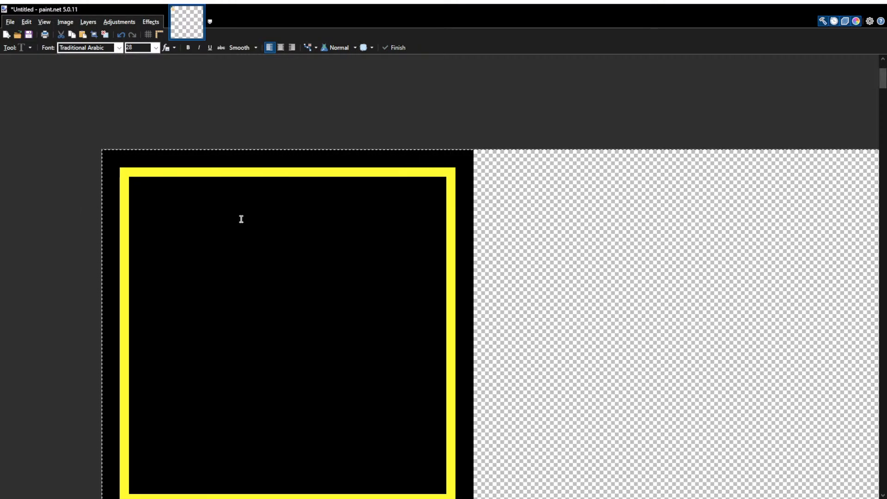
ctrl+scroll(234, 189, down, 5)
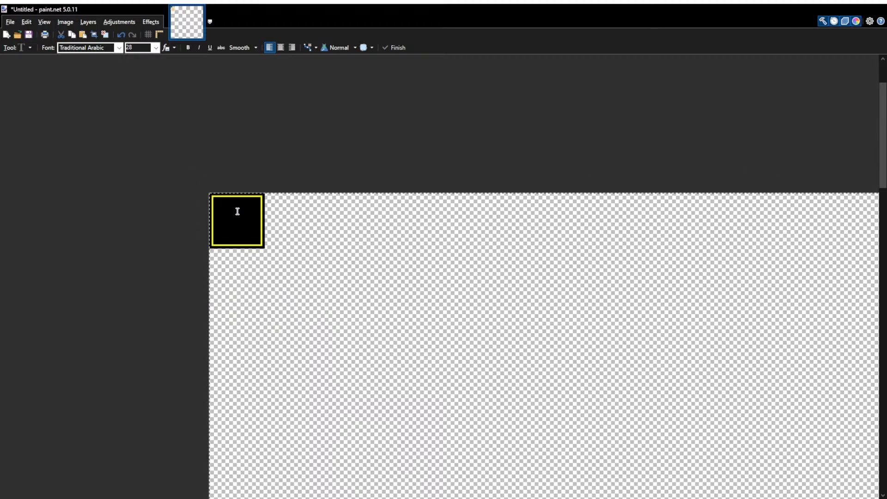
key(BackSpace)
Step: Add the letter A as text and set its font to Amiri at size 84
text(A)
double_click(138, 48)
text(84)
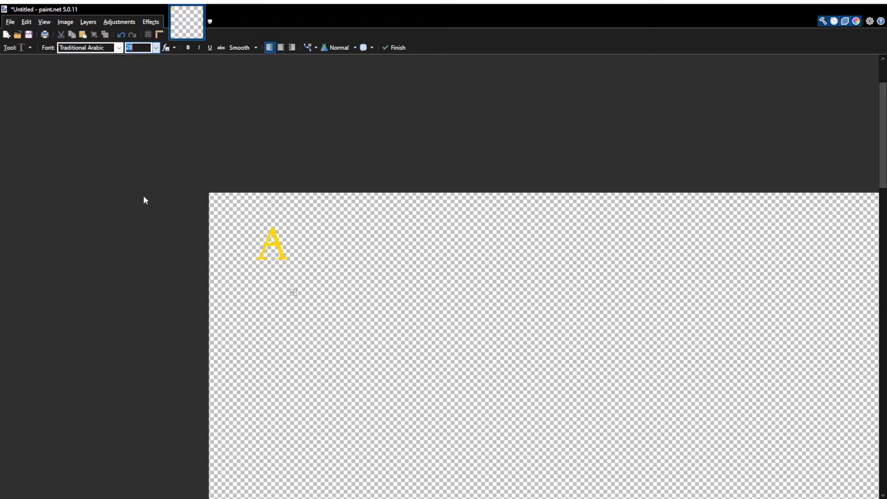
key(Return)
click(101, 51)
key(a)
key(a)
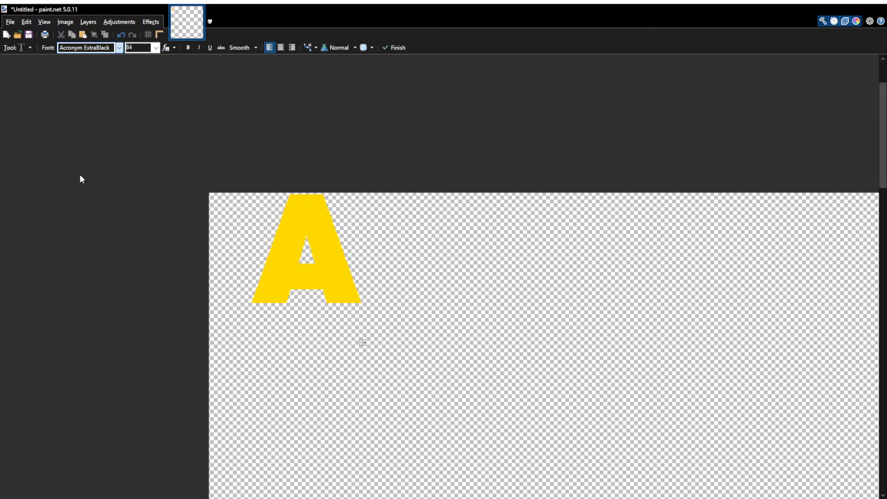
click(86, 197)
Step: Delete the letter A so the canvas is empty
ctrl+scroll(309, 300, down, 1)
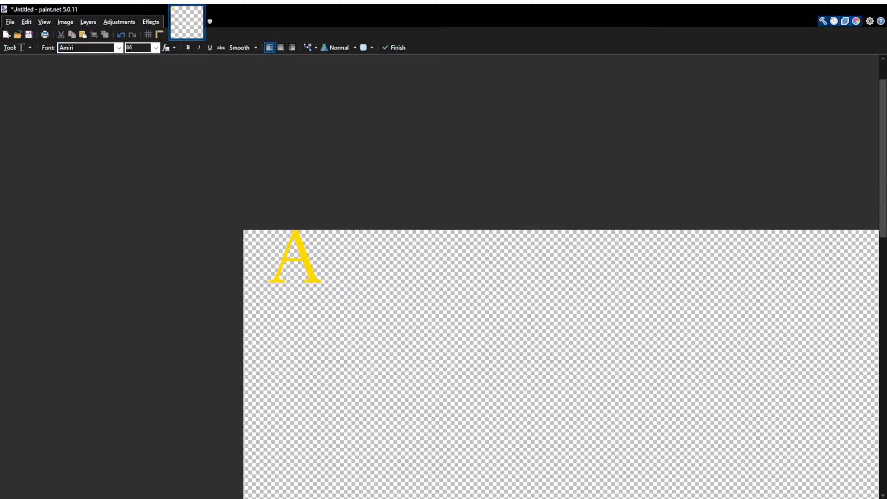
key(ctrl+a)
scroll(282, 254, down, 1)
ctrl+scroll(277, 245, down, 2)
key(Delete)
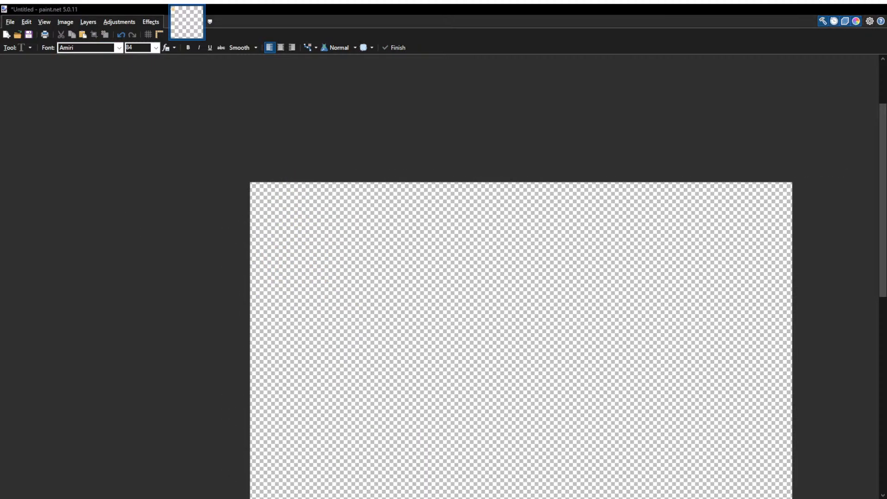
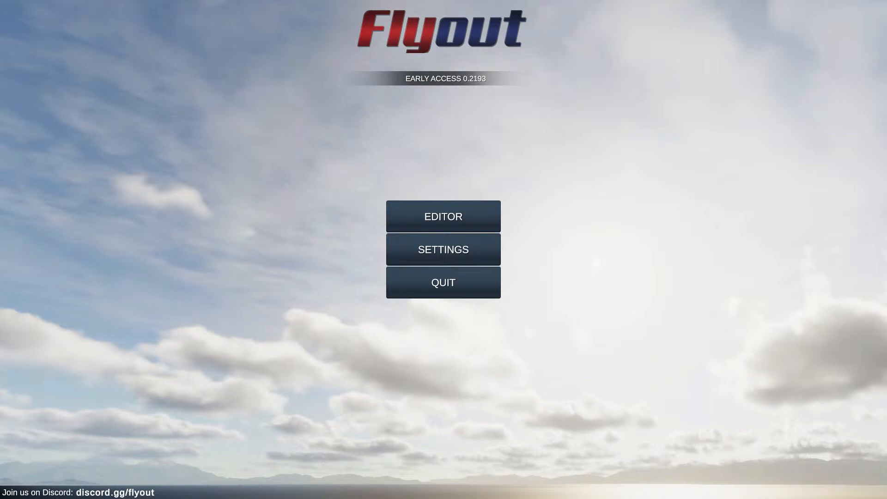
Step: Switch to Flyout, enter the editor and load the airliner craft
click(426, 209)
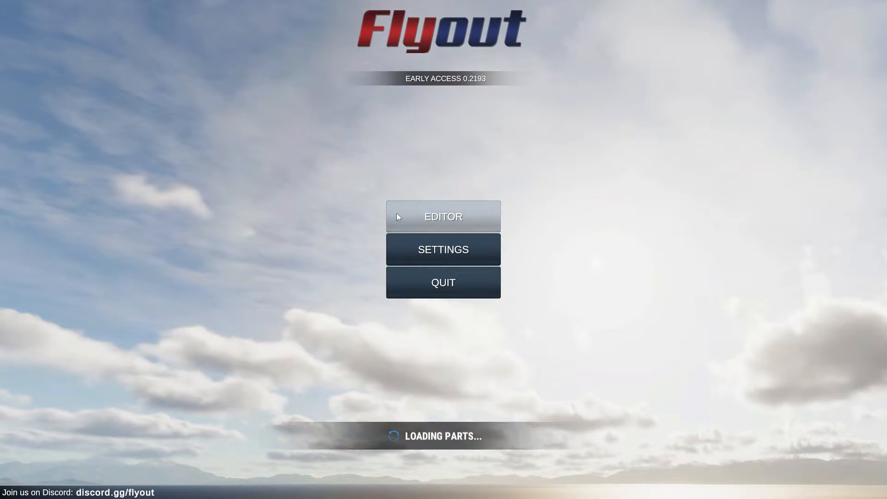
click(485, 284)
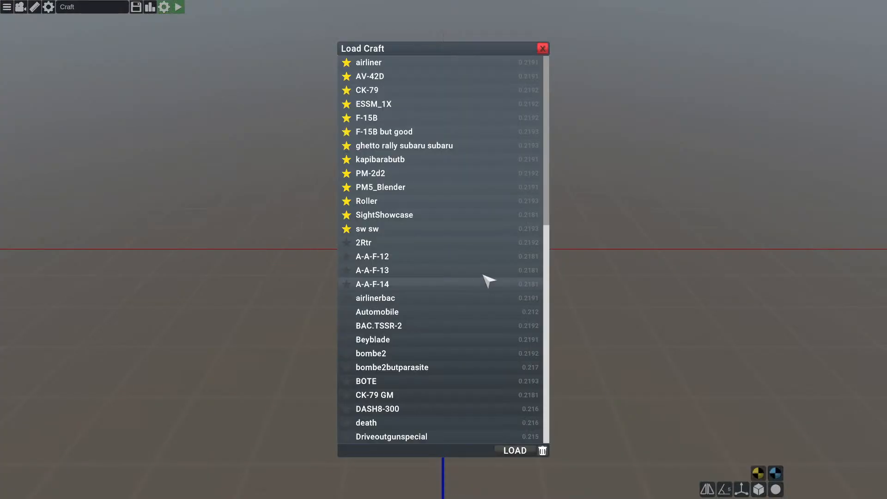
click(393, 64)
click(517, 453)
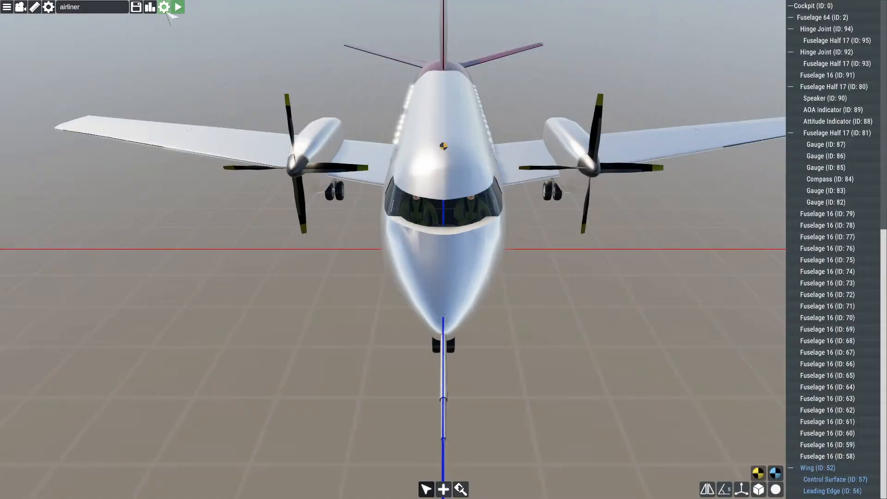
Step: Launch the airliner with Mildly Sized Runway as the starting location
click(178, 7)
click(410, 231)
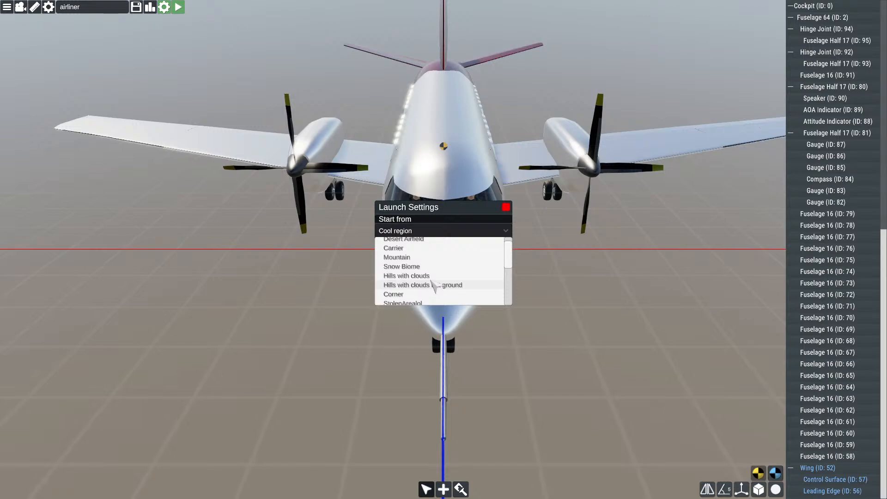
scroll(434, 285, down, 6)
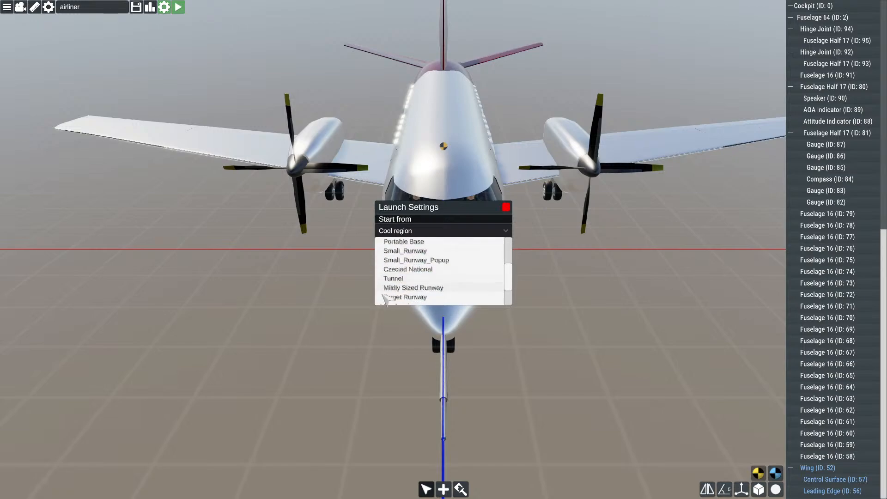
click(408, 285)
click(474, 294)
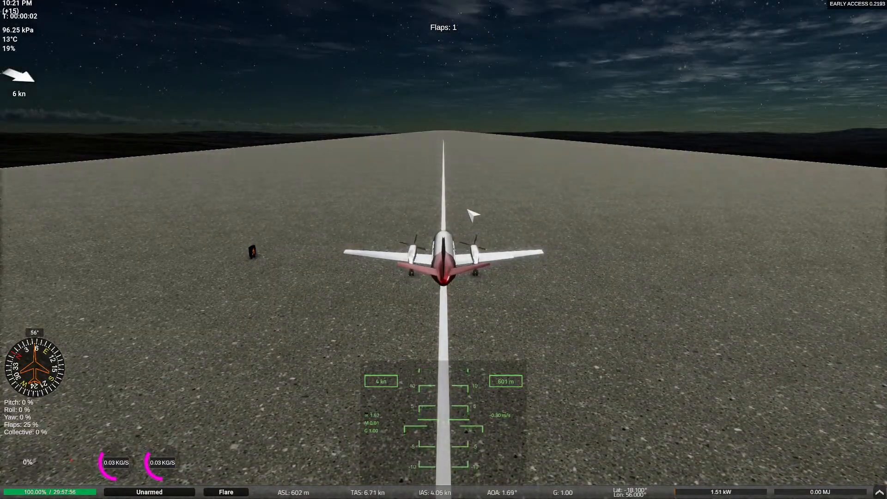
Step: View the airliner on the runway from the front and restart the flight
drag(471, 215, 841, 241)
key(Escape)
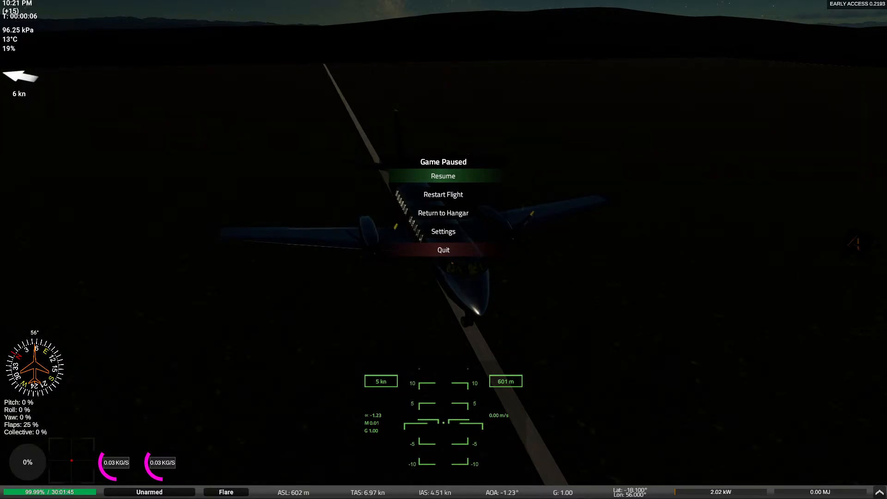
click(423, 200)
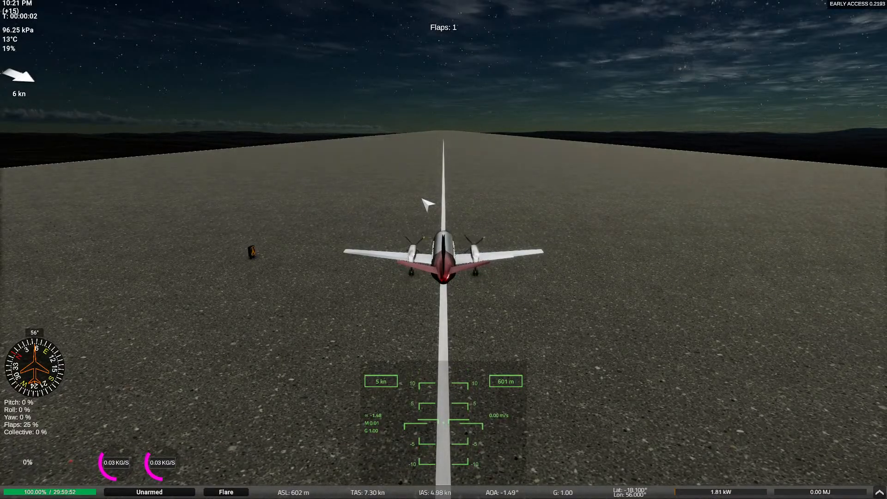
Step: Examine the A sign beside the runway from several angles, and return to the hangar
right_drag(479, 163, 618, 277)
scroll(440, 175, up, 3)
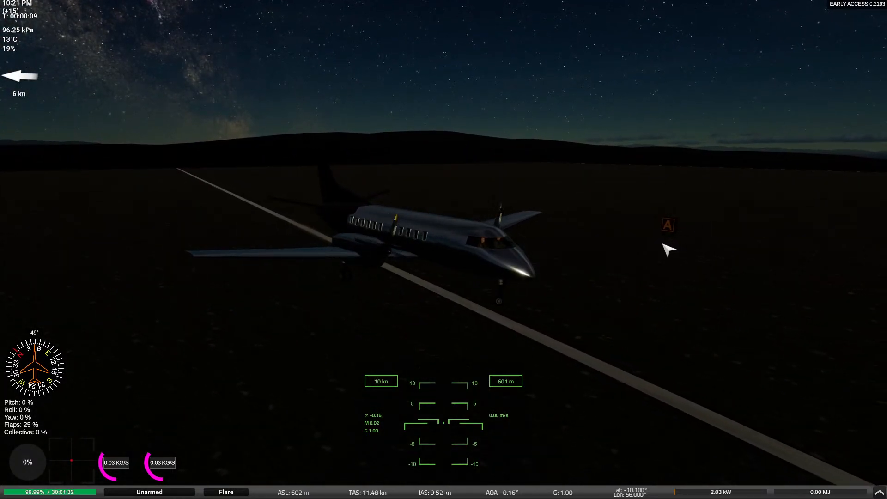
right_drag(667, 251, 644, 237)
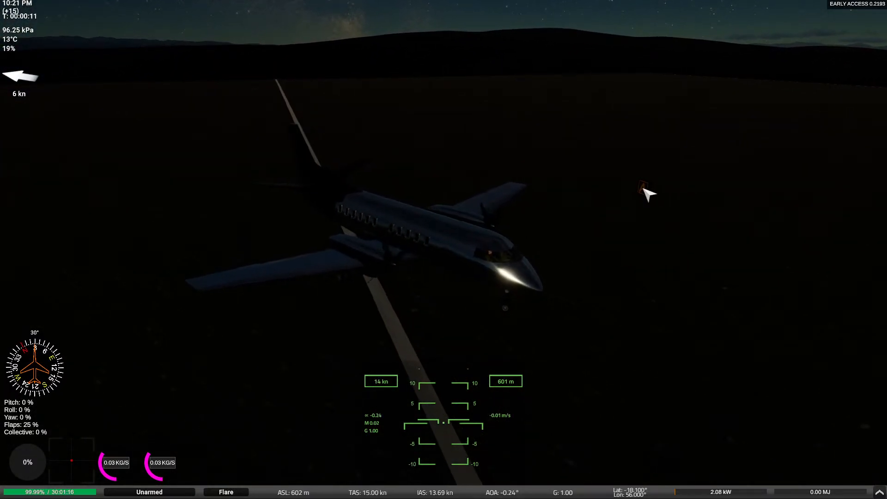
key(Escape)
click(459, 215)
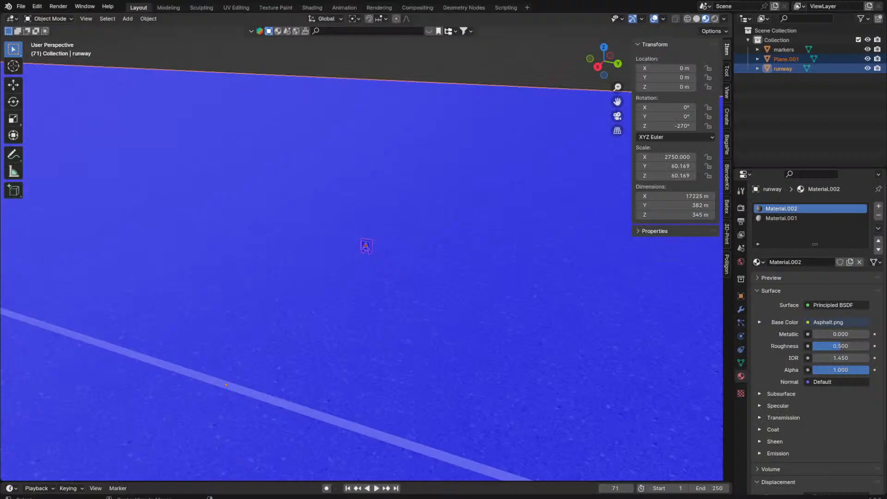
Step: Switch to Blender, delete the A sign from the runway scene and save the file
scroll(367, 243, up, 7)
click(366, 241)
key(Delete)
scroll(363, 242, down, 9)
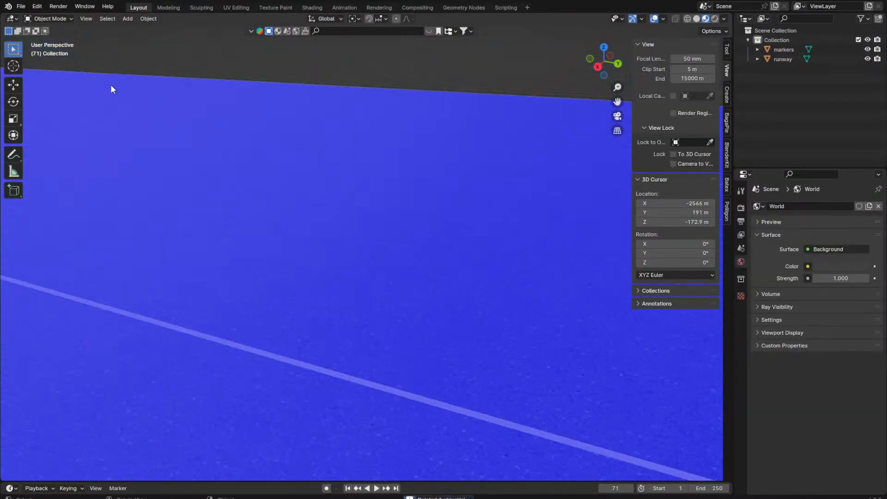
key(ctrl+s)
Step: Open the recent file containing the sign and letter models and enable the Face Orientation overlay
click(23, 11)
mouse_move(45, 32)
click(138, 44)
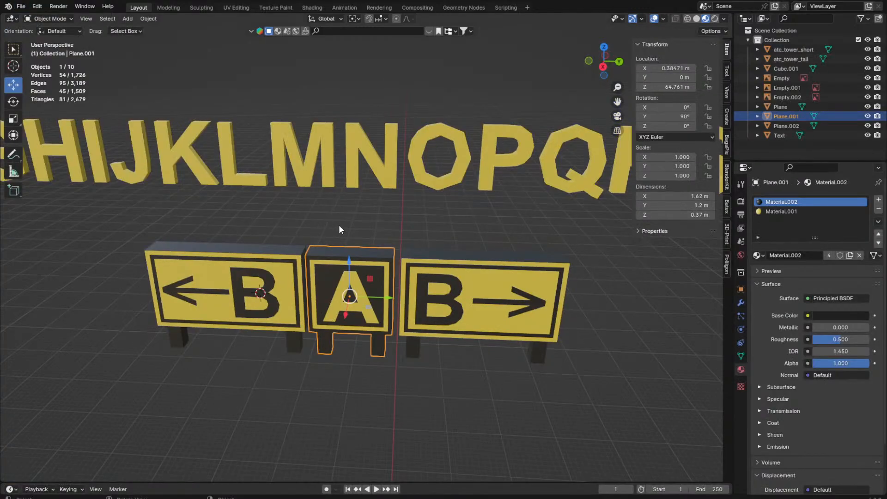
click(663, 19)
scroll(416, 211, down, 4)
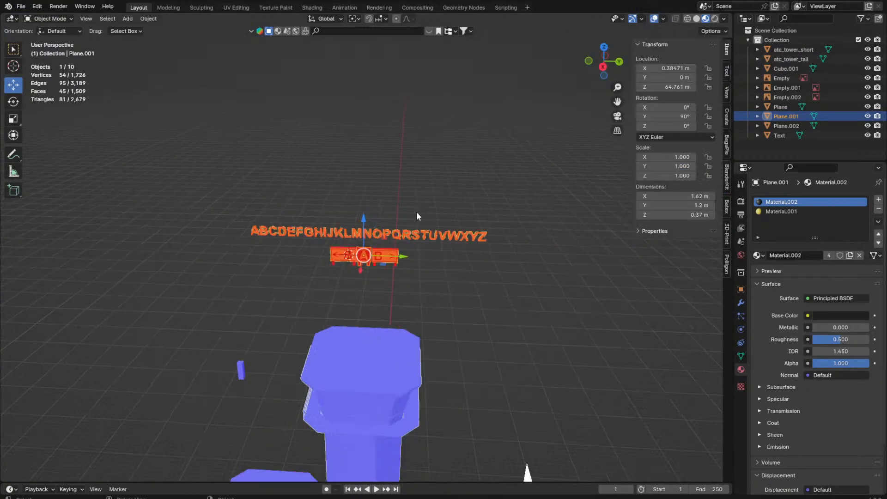
Step: Correct the face normals of the three signs and the alphabet text so their front faces point outward
drag(241, 194, 389, 268)
key(Tab)
key(Tab)
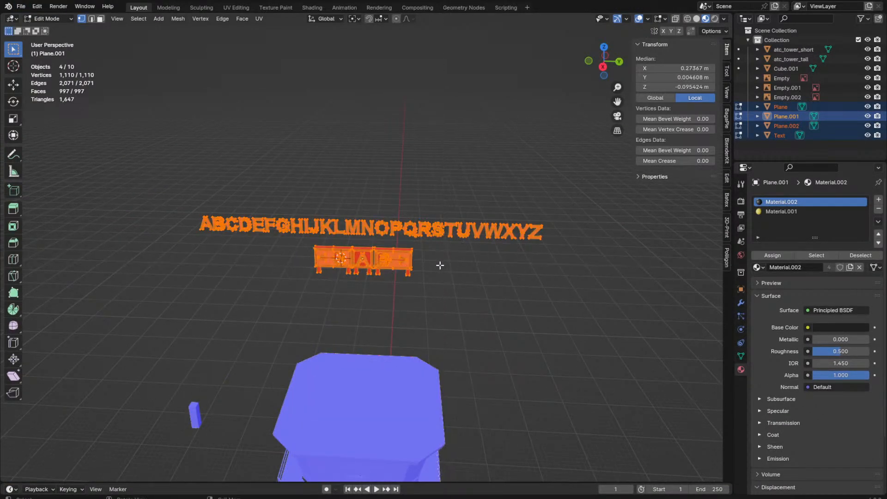
right_click(435, 267)
click(435, 267)
click(444, 308)
middle_drag(444, 308, 263, 287)
Step: Check the alphabet text's face orientation from behind and in front, and save the file
click(327, 219)
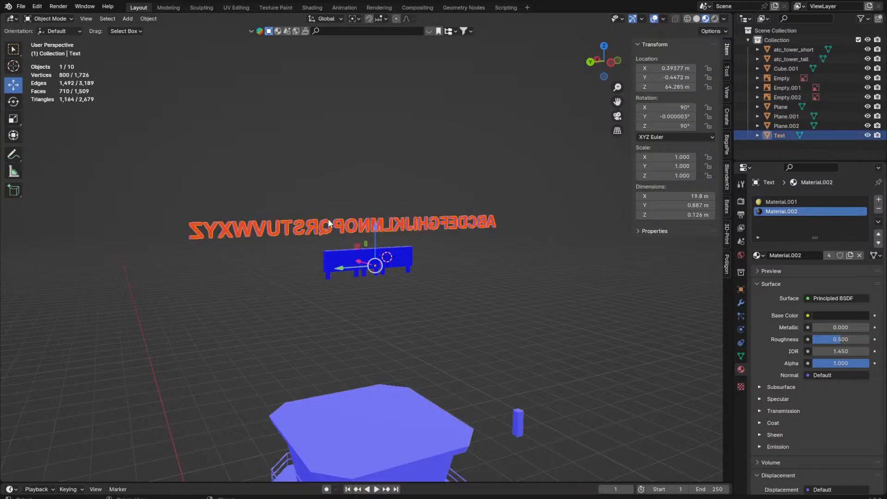
middle_drag(328, 219, 367, 233)
scroll(195, 185, up, 4)
key(ctrl+s)
middle_drag(326, 205, 467, 207)
scroll(467, 207, down, 4)
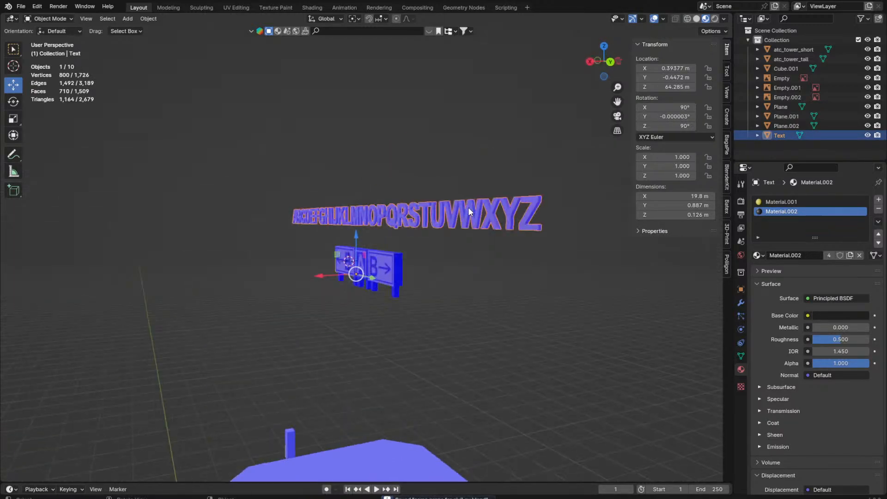
Step: Examine the face orientation of both control towers from several sides and save the file
click(471, 275)
middle_drag(470, 286, 516, 322)
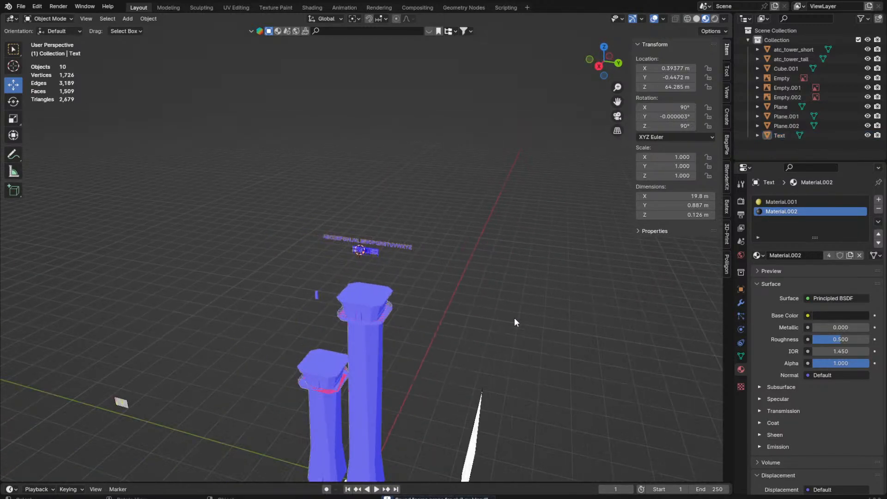
scroll(586, 292, down, 4)
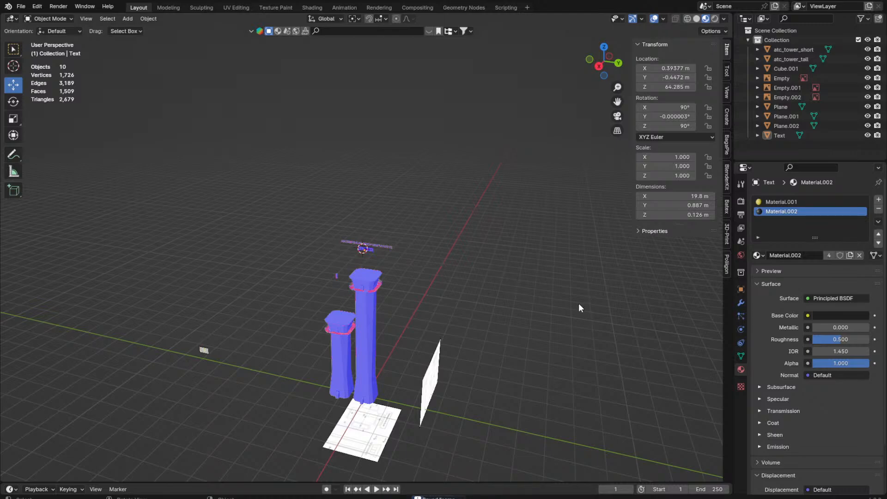
scroll(380, 305, up, 5)
shift+middle_drag(379, 309, 389, 208)
scroll(279, 244, up, 5)
middle_drag(279, 244, 400, 286)
scroll(324, 281, down, 6)
scroll(396, 284, up, 3)
scroll(395, 282, down, 3)
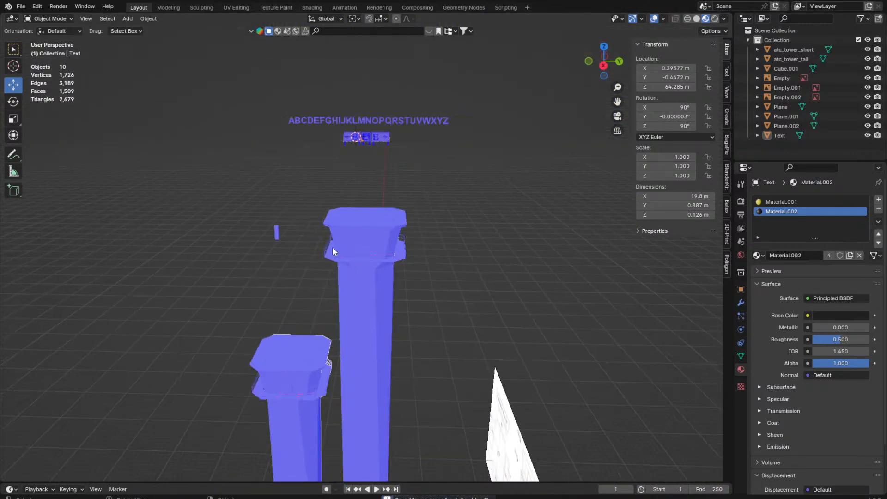
scroll(290, 250, up, 2)
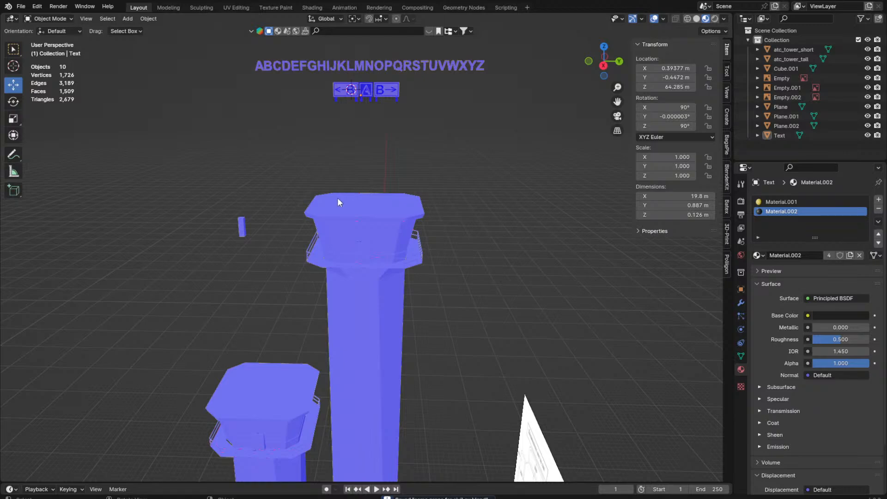
middle_drag(351, 245, 461, 228)
key(ctrl+s)
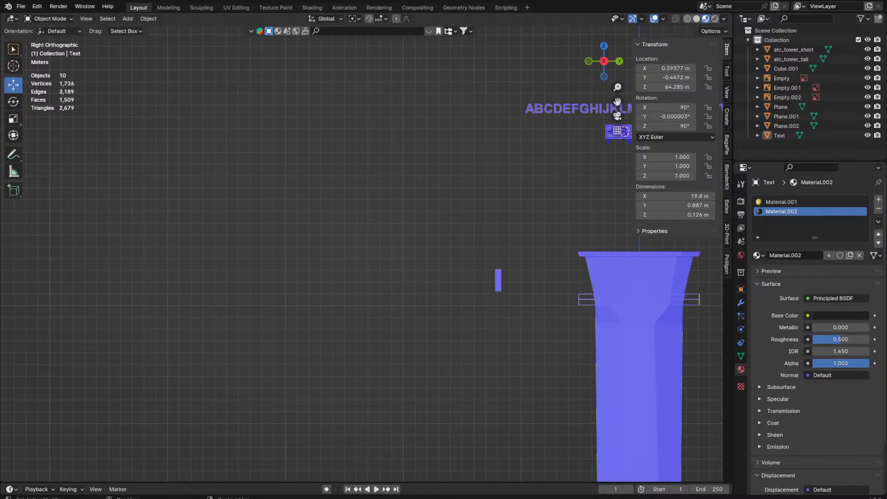
Step: Turn off the Face Orientation overlay so the models show their materials
middle_drag(244, 306, 248, 336)
click(664, 19)
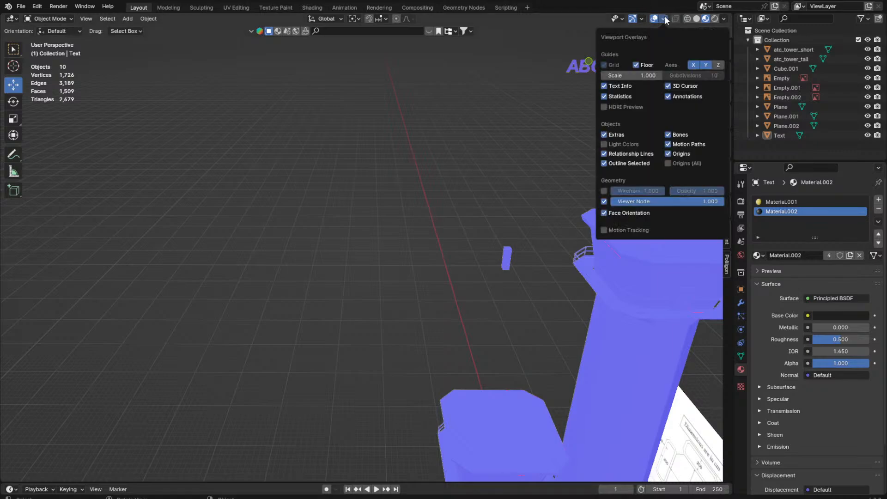
click(638, 212)
Step: Show the transform values, switch to the right orthographic view and bring the jet bridge reference image into the scene
key(n)
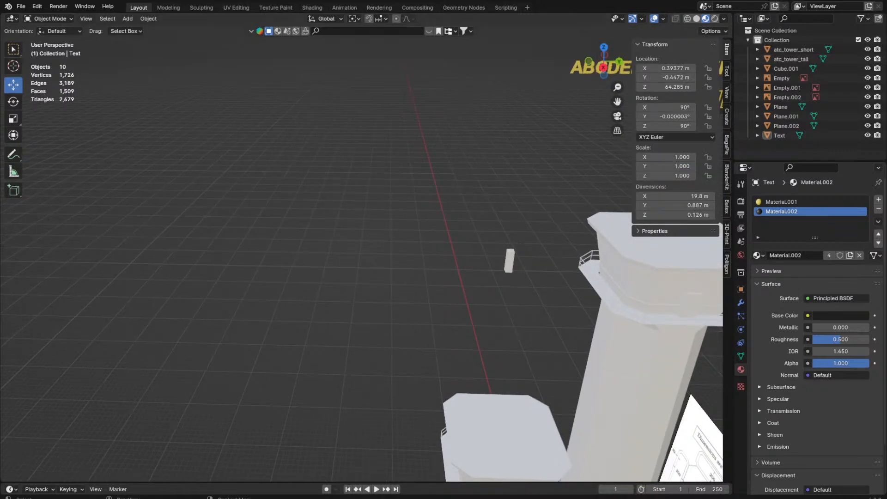
key(KP_3)
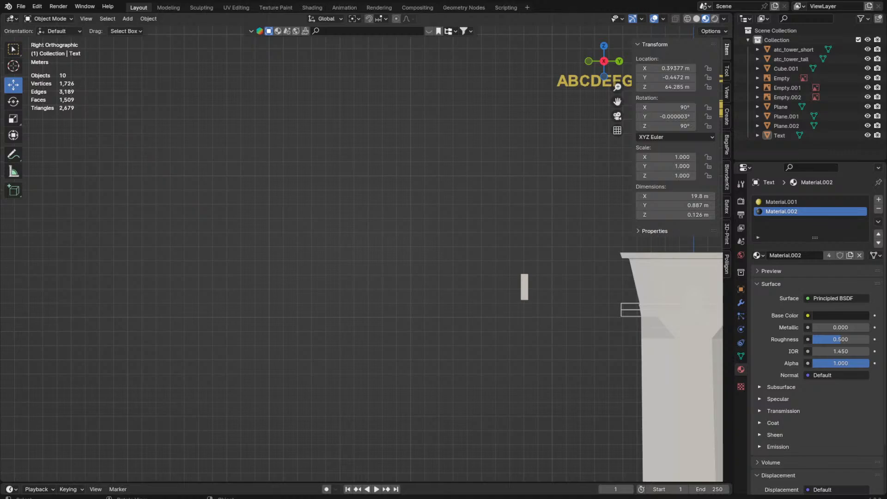
drag(2, 231, 354, 237)
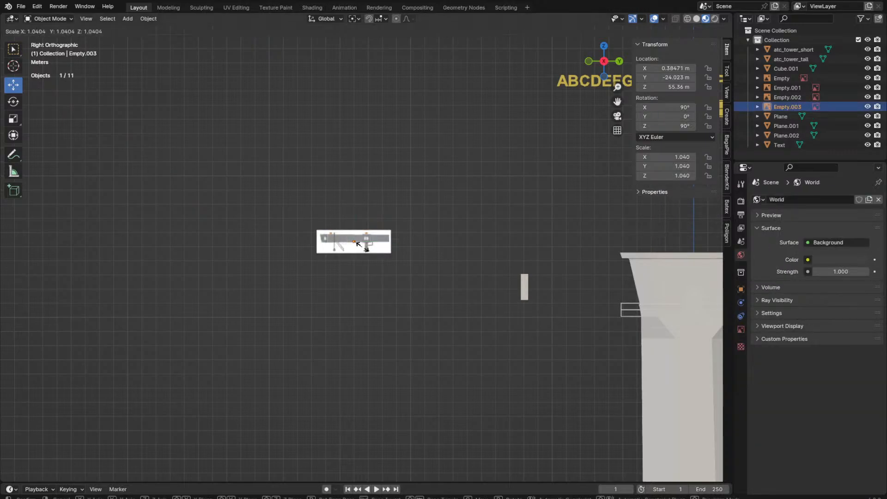
Step: Scale the jet bridge reference image up to about 5.1 and place it in the empty space beside the control towers
key(shift+s)
click(307, 159)
scroll(455, 157, down, 4)
key(s)
click(586, 212)
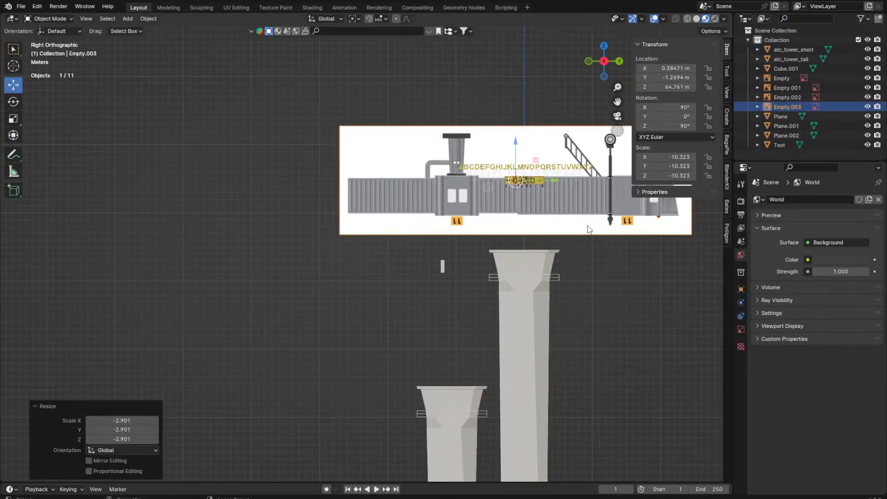
key(ctrl+z)
key(g)
click(343, 298)
key(s)
click(365, 313)
scroll(323, 250, up, 8)
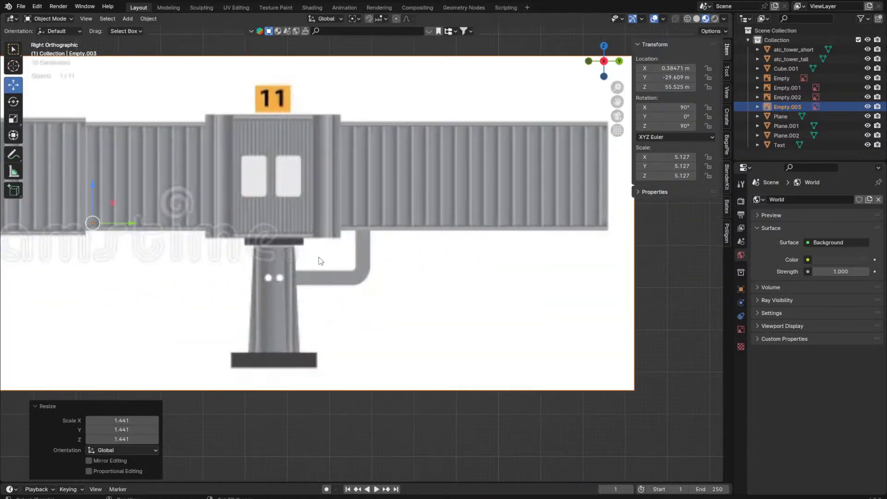
Step: Move the small 1.83 m tall block onto the jet bridge image as a scale reference
scroll(328, 246, down, 3)
click(626, 313)
key(g)
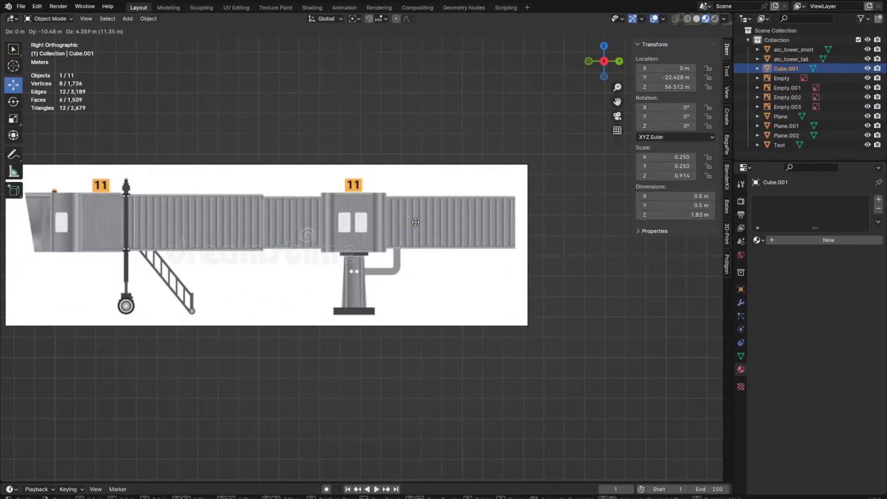
click(317, 219)
Step: Move the jet bridge image about 13.4 m back along X behind the block and return to the shaded right view
mouse_move(316, 219)
middle_down()
mouse_move(351, 230)
mouse_move(352, 254)
middle_up()
click(351, 230)
key(g)
key(x)
click(323, 220)
key(grave)
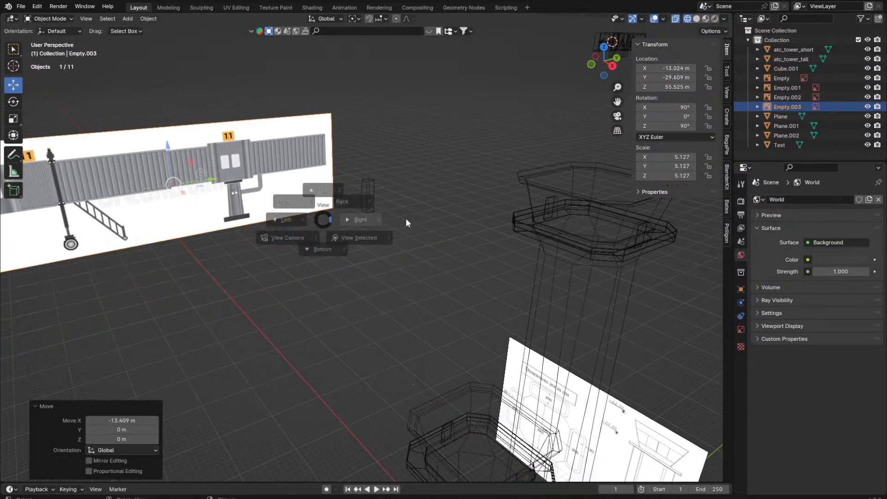
click(407, 219)
key(shift+z)
scroll(585, 261, up, 5)
scroll(561, 271, down, 5)
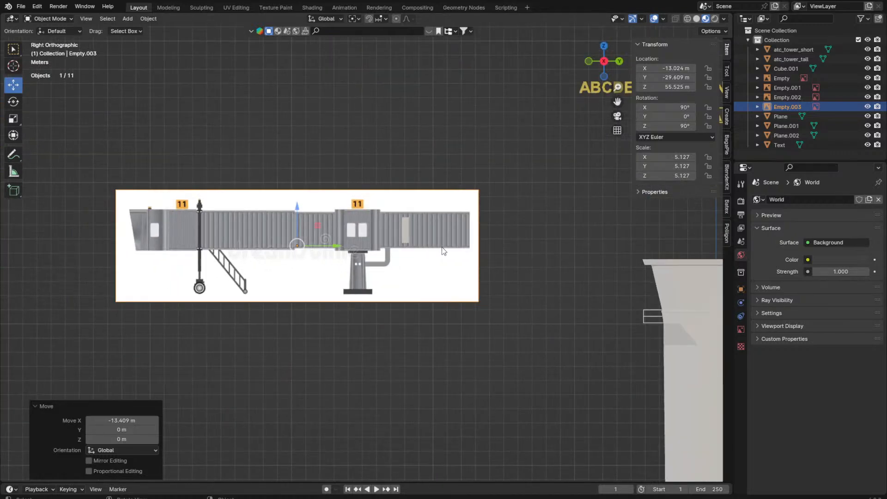
Step: Enlarge the jet bridge image to a scale of about 10.7 and bring its service stairs next to the reference block
key(s)
click(453, 254)
key(g)
click(437, 250)
key(s)
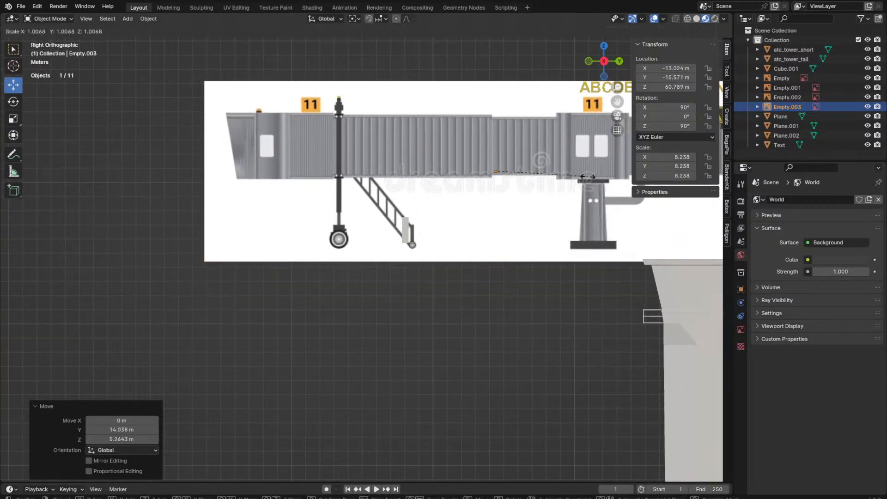
click(422, 273)
scroll(422, 272, up, 7)
scroll(282, 161, down, 3)
key(g)
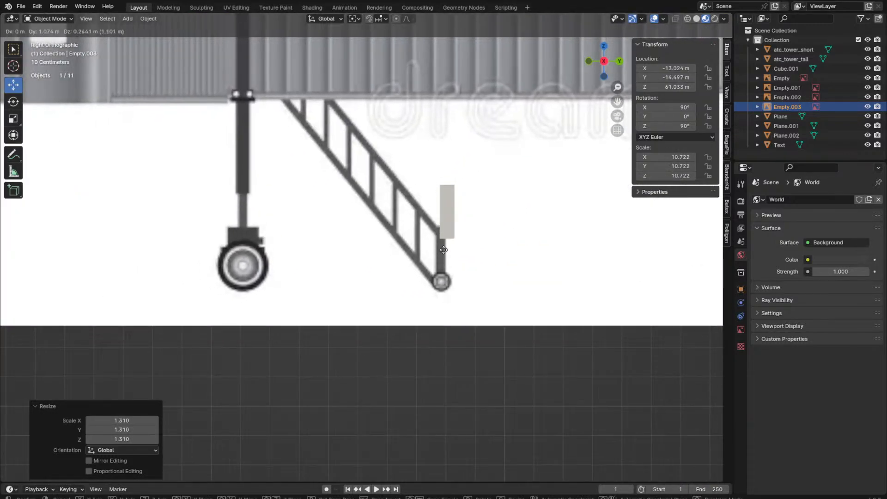
click(568, 252)
Step: Rescale the jet bridge image to about 7.2 and align the post at the foot of the stairs with the block
key(s)
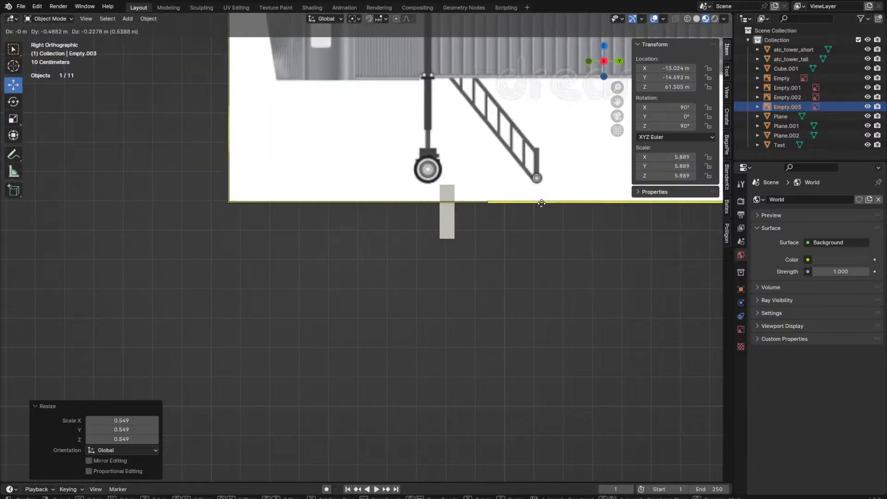
click(531, 203)
key(g)
click(462, 272)
key(s)
click(477, 279)
key(g)
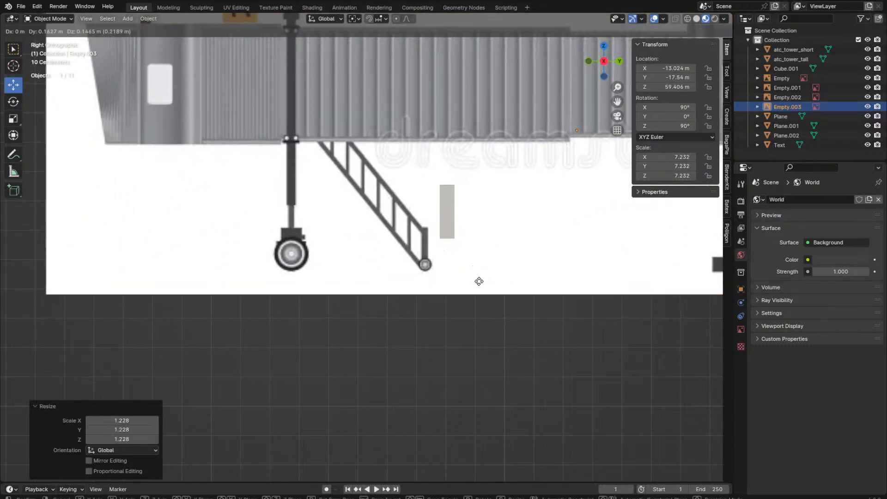
click(453, 224)
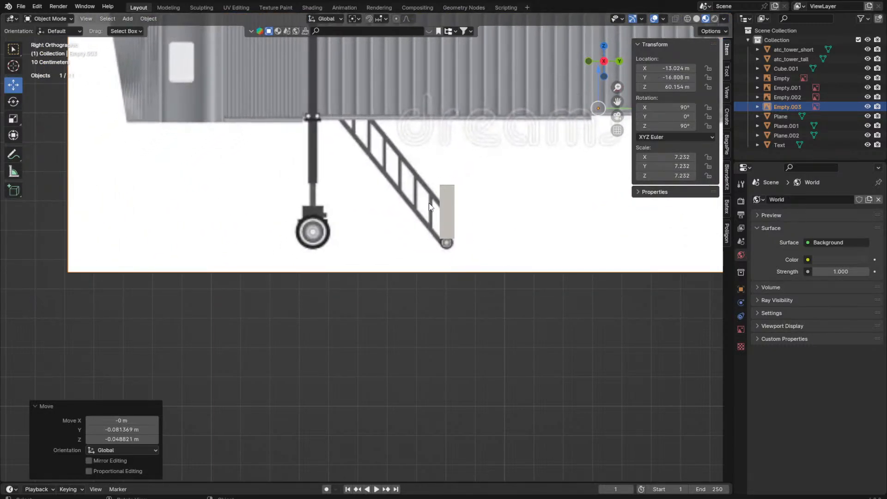
Step: Reduce the jet bridge image to a scale of about 5.5 and position its cab window over the reference block
scroll(445, 187, down, 3)
shift+middle_drag(450, 180, 456, 314)
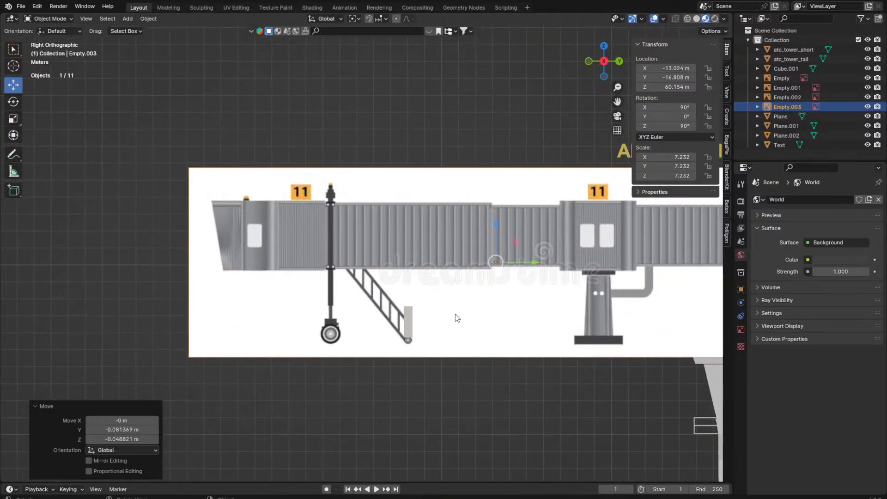
key(g)
click(553, 365)
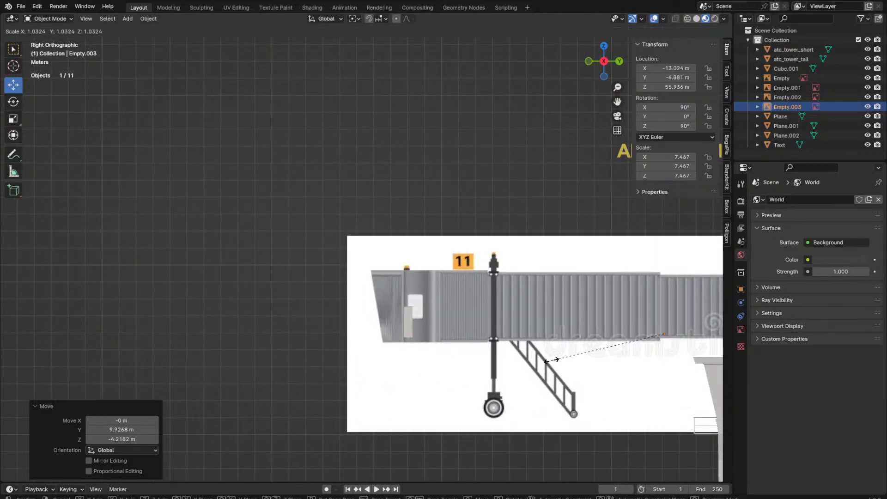
key(s)
click(536, 370)
key(g)
click(510, 366)
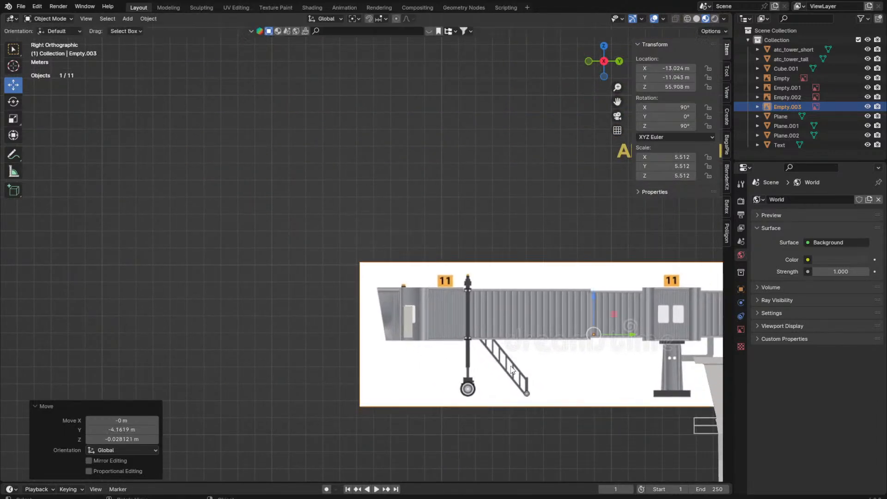
Step: Slide the image along Y and lower it about 0.07 m so the block stands on the terminal-side tunnel's floor
key(g)
key(y)
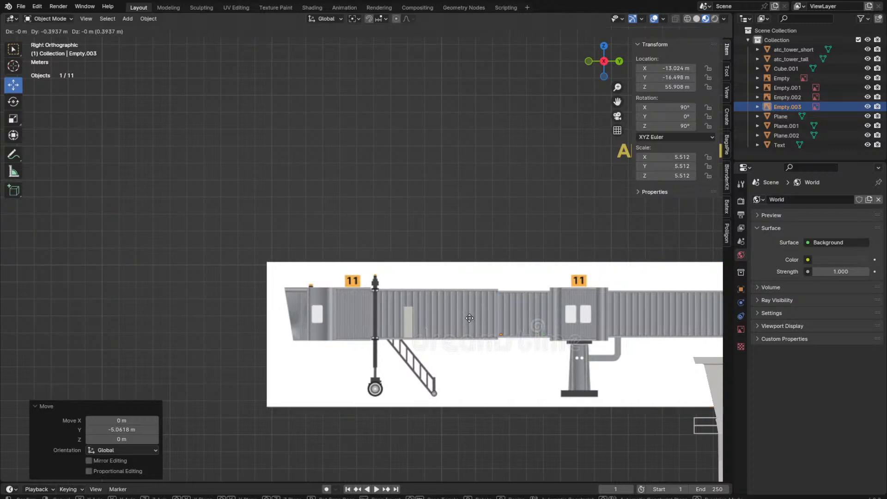
click(99, 341)
shift+middle_drag(514, 299, 451, 257)
scroll(451, 257, up, 3)
key(g)
key(z)
click(450, 248)
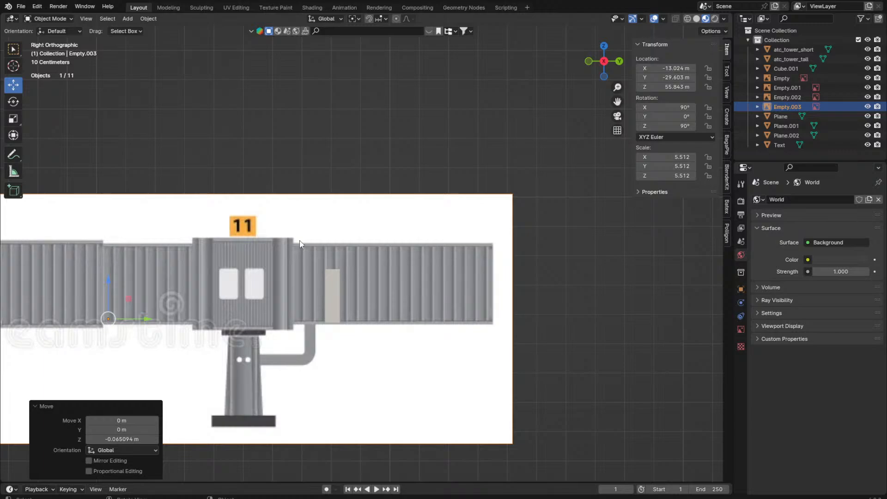
Step: Add a 2 m cube at the reference block's location and work on it in the right orthographic view
shift+middle_drag(422, 264, 595, 263)
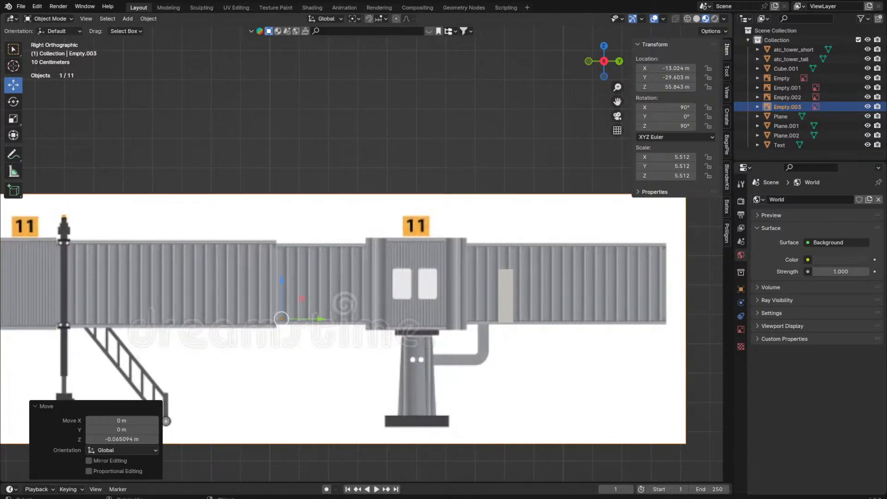
scroll(414, 244, down, 4)
scroll(414, 244, up, 5)
scroll(362, 256, down, 3)
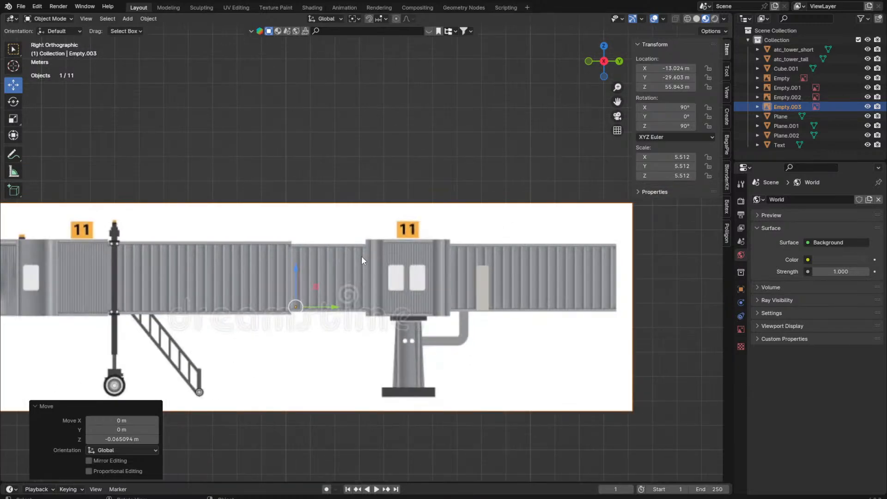
middle_drag(342, 232, 249, 265)
click(505, 295)
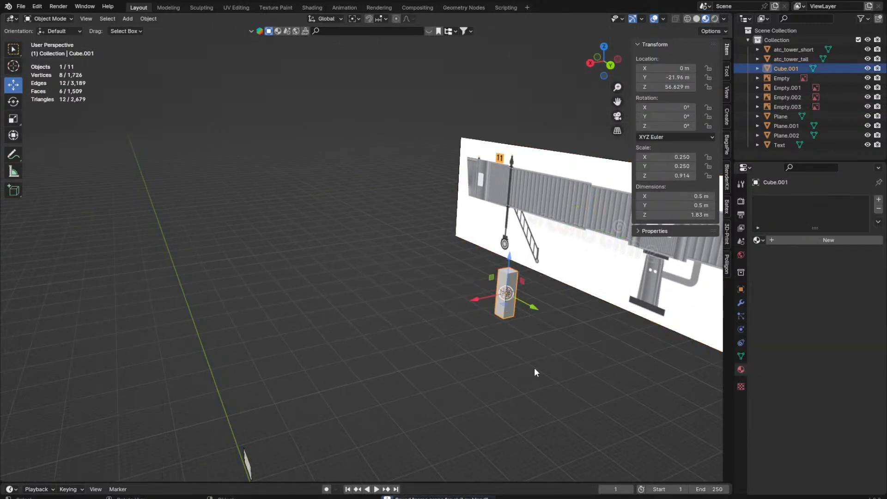
middle_drag(535, 370, 559, 285)
key(grave)
click(682, 301)
key(shift+a)
mouse_move(447, 176)
click(565, 184)
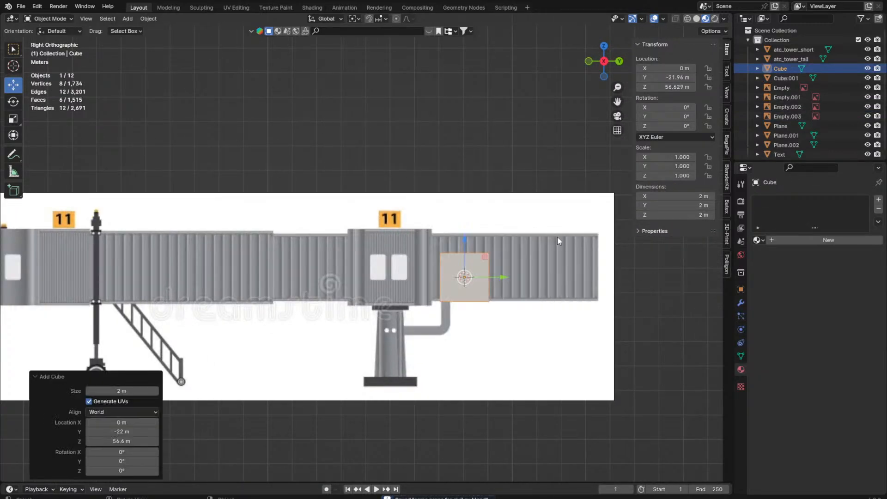
Step: Scale the new cube to the tunnel's height and align it vertically with the terminal-side tunnel section
key(s)
click(607, 241)
key(g)
key(z)
click(586, 232)
shift+middle_drag(581, 233, 495, 230)
Step: Edit the cube in wireframe and move its outer end face along Y to the terminal-side end of the tunnel
key(Tab)
key(z)
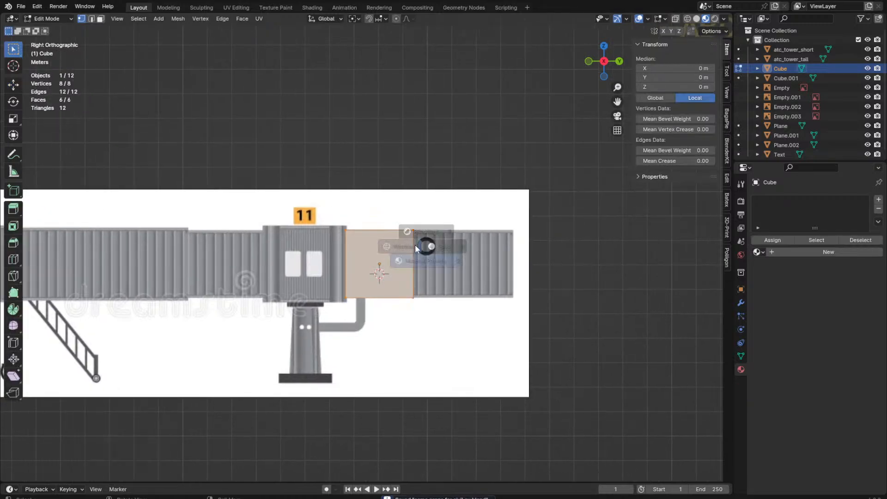
click(406, 245)
drag(398, 212, 376, 222)
key(g)
key(y)
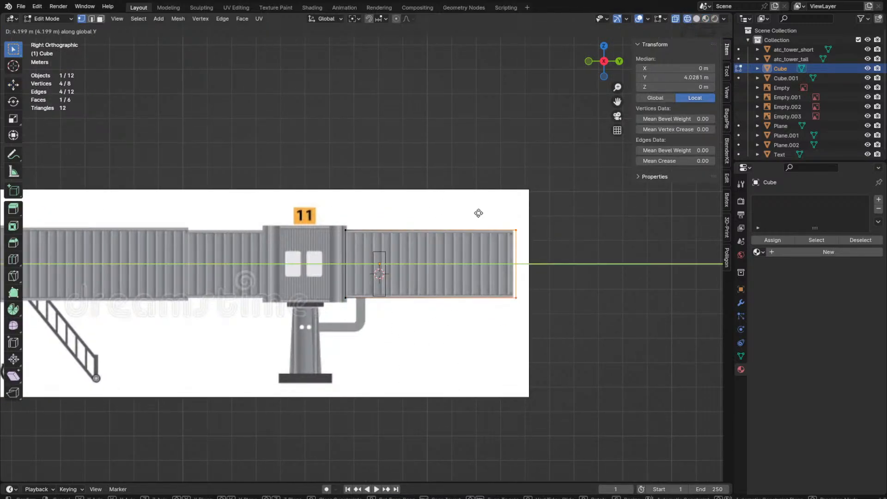
click(478, 213)
Step: Align the cube's opposite face with the windowed cabin's edge, extrude it in place and scale it by 1.164
drag(298, 214, 433, 361)
right_click(438, 363)
scroll(438, 363, up, 5)
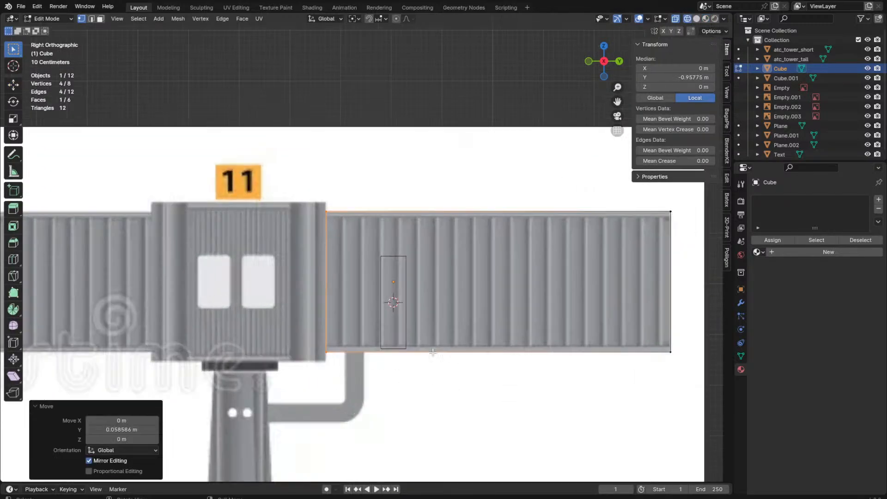
key(s)
click(456, 322)
shift+middle_drag(457, 321, 520, 317)
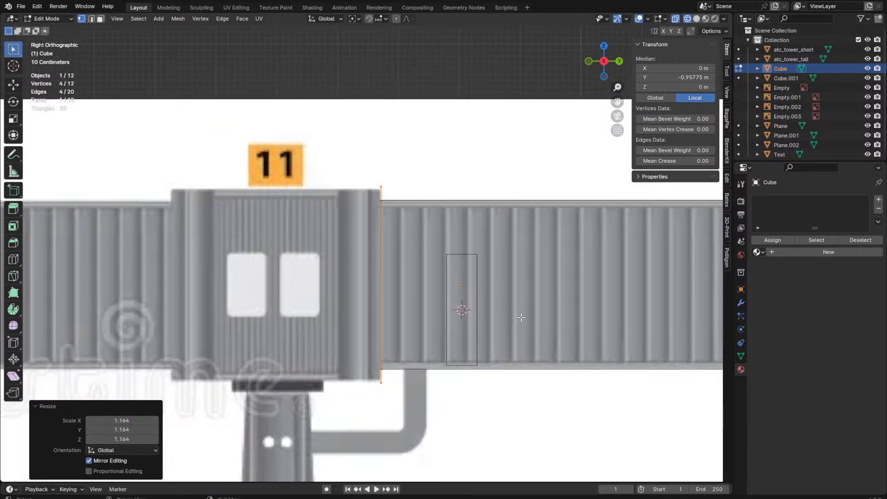
Step: Extrude the enlarged face across the windowed cabin, then extrude it in place and scale it down for the narrow tunnel
key(e)
click(281, 314)
key(e)
right_click(283, 315)
key(s)
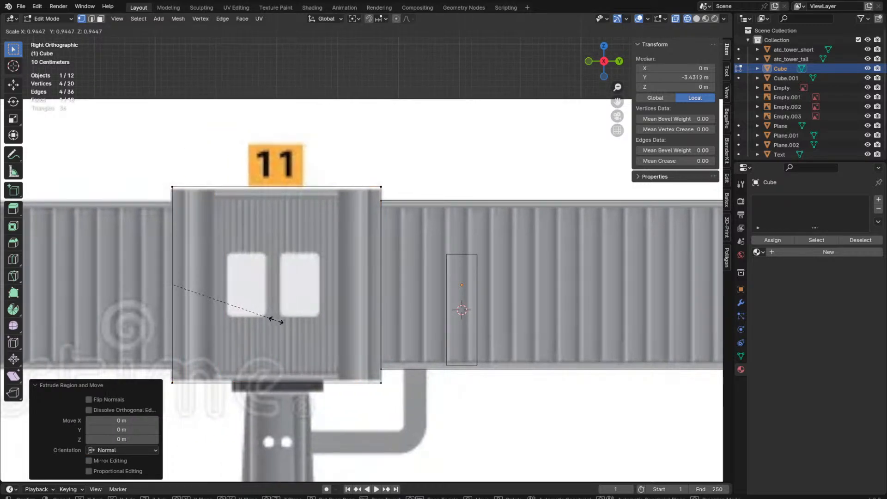
click(276, 319)
shift+middle_drag(337, 319, 417, 319)
key(e)
click(266, 301)
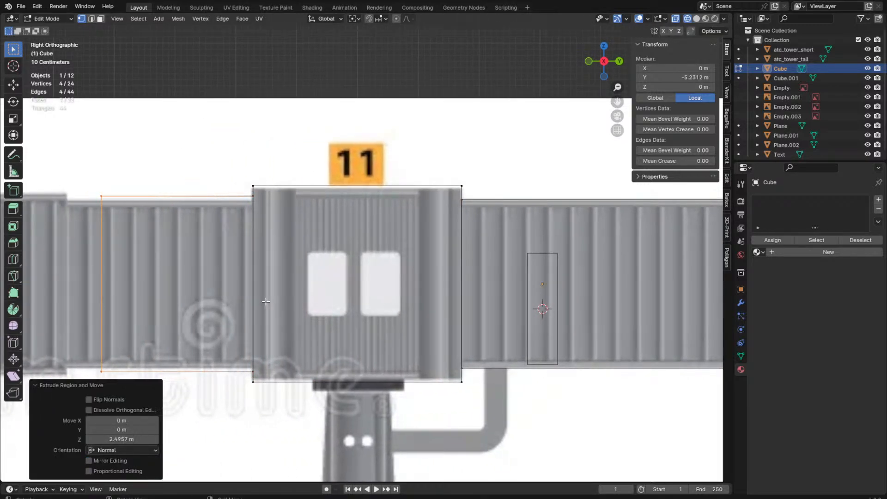
key(ctrl+z)
Step: Rescale the face to the narrow tunnel's height and extrude it up to the start of the wide tunnel section
key(s)
click(410, 309)
key(e)
click(224, 307)
shift+middle_drag(224, 307, 344, 319)
Step: Extrude the face in place, scale it up to the wide tunnel's height and extrude it about 1.73 m
key(e)
right_click(343, 320)
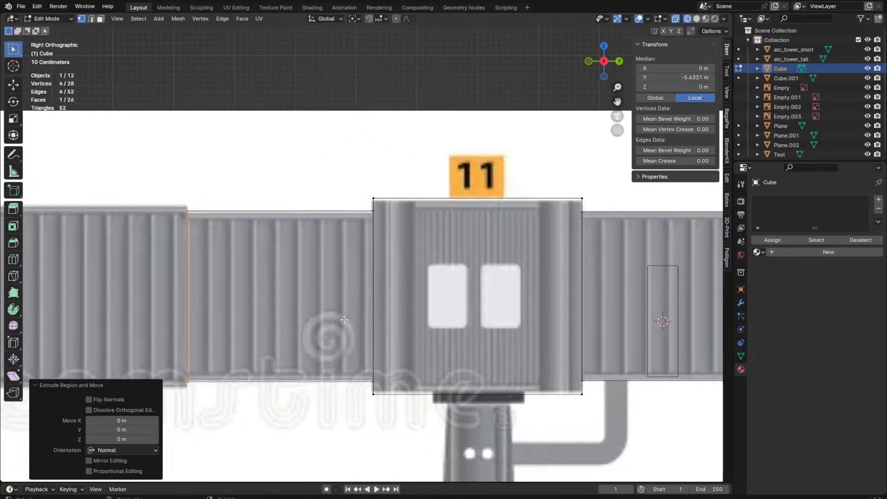
click(359, 315)
key(e)
click(253, 313)
shift+middle_drag(240, 311, 502, 307)
Step: Move the wide tunnel's end face along Y until it meets the curved wall of the cab
key(g)
key(x)
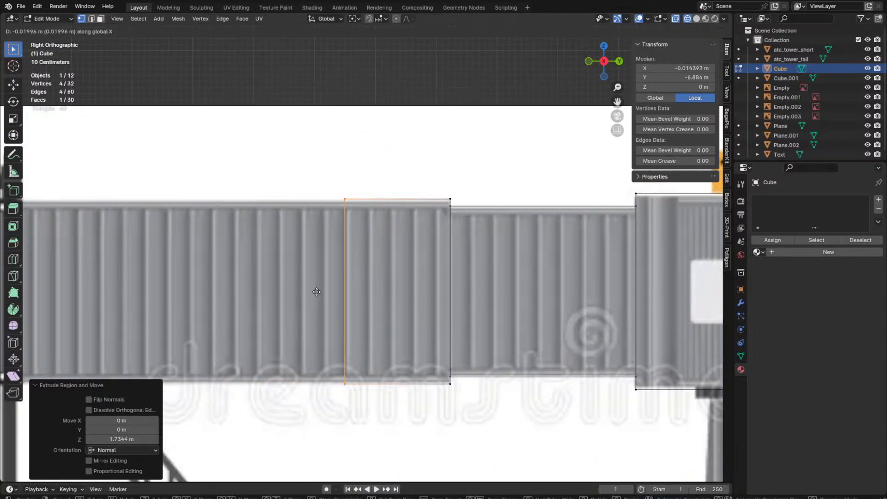
key(y)
click(216, 284)
scroll(240, 305, down, 8)
key(g)
key(y)
click(227, 323)
shift+middle_drag(245, 315, 297, 322)
scroll(357, 310, up, 7)
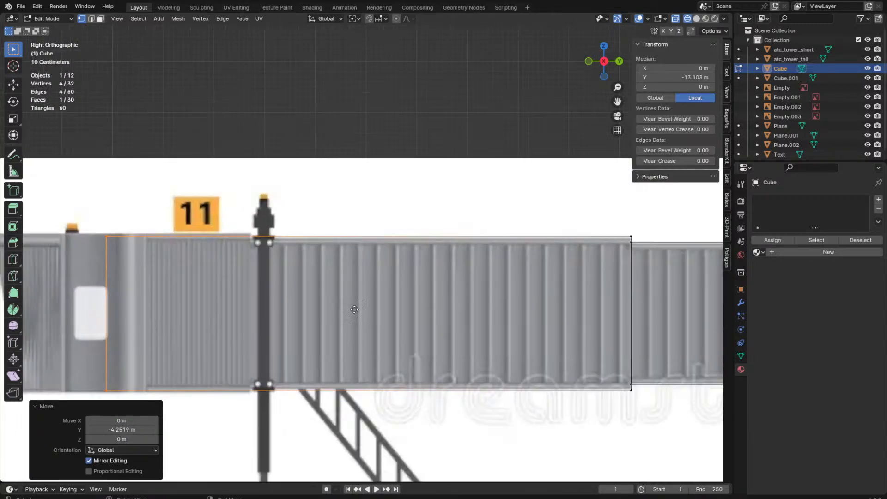
key(g)
key(y)
click(378, 315)
Step: Return to shaded display in a perspective view and select all linked faces of the jet bridge body
scroll(378, 314, down, 2)
middle_drag(378, 314, 365, 179)
key(KP_3)
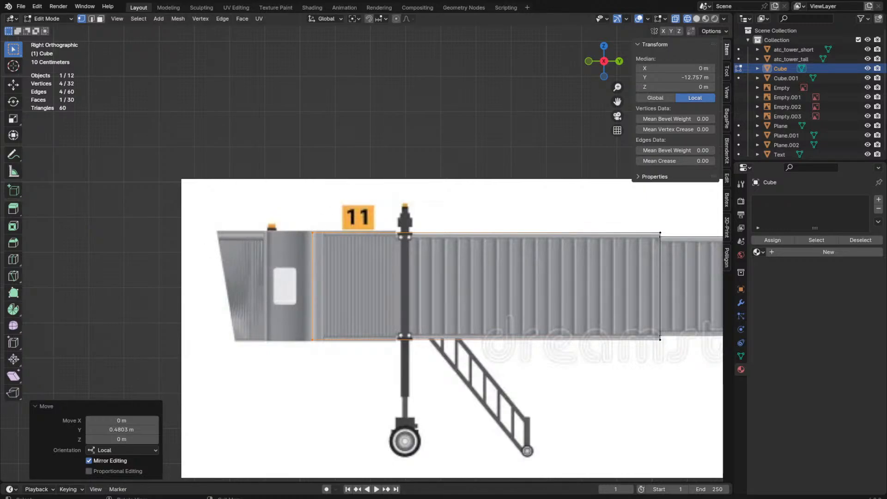
middle_drag(466, 195, 471, 222)
scroll(471, 222, down, 3)
shift+middle_drag(550, 220, 448, 245)
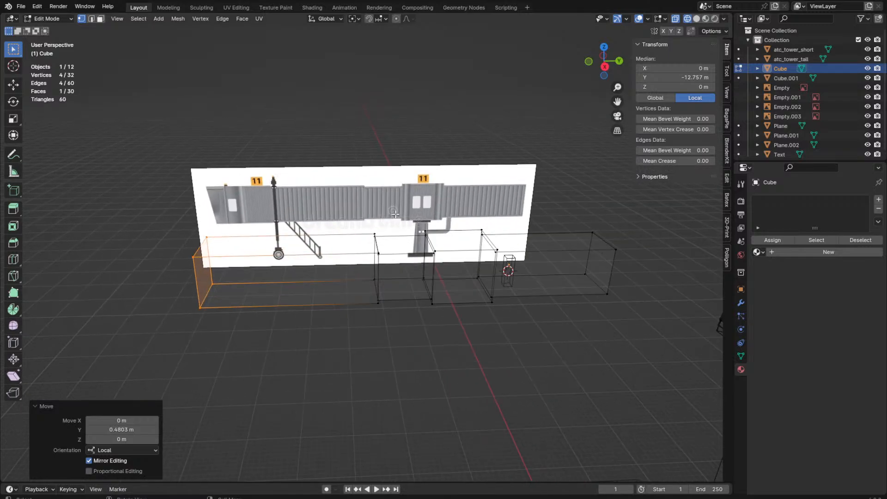
key(shift+z)
key(3)
key(l)
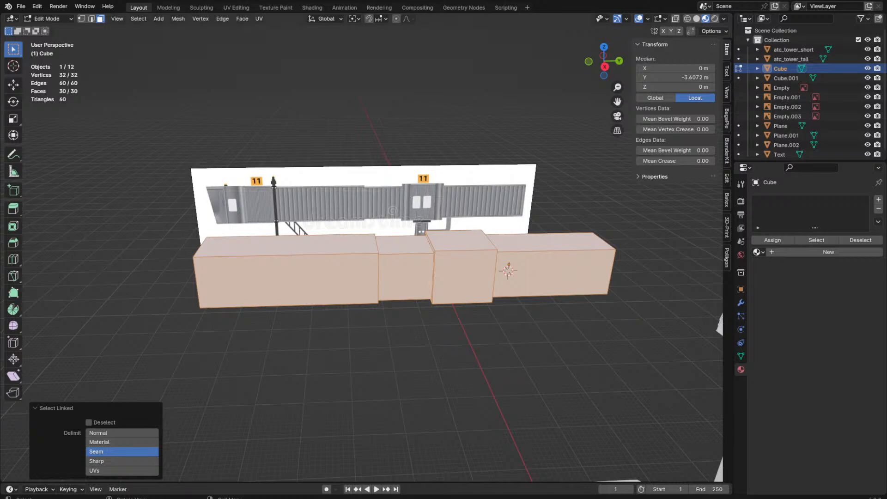
middle_drag(121, 199, 140, 202)
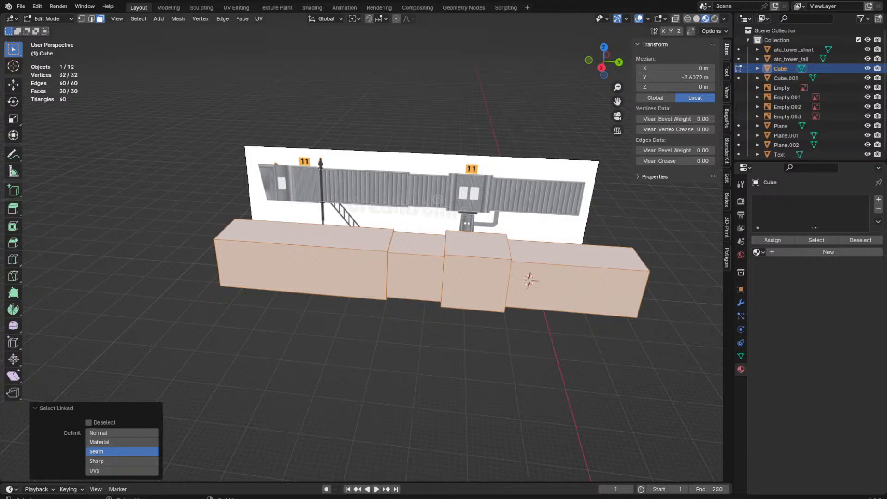
Step: Select the taller box section between the two tunnels, including its connecting step faces, and delete those faces
middle_drag(476, 272, 262, 192)
alt+click(477, 264)
key(KP_Decimal)
alt+shift+click(345, 241)
middle_drag(345, 241, 460, 214)
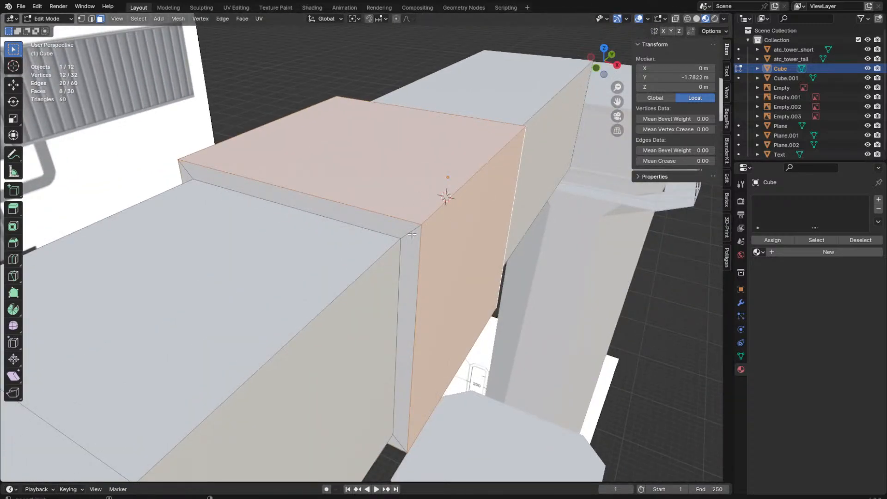
key(x)
key(x)
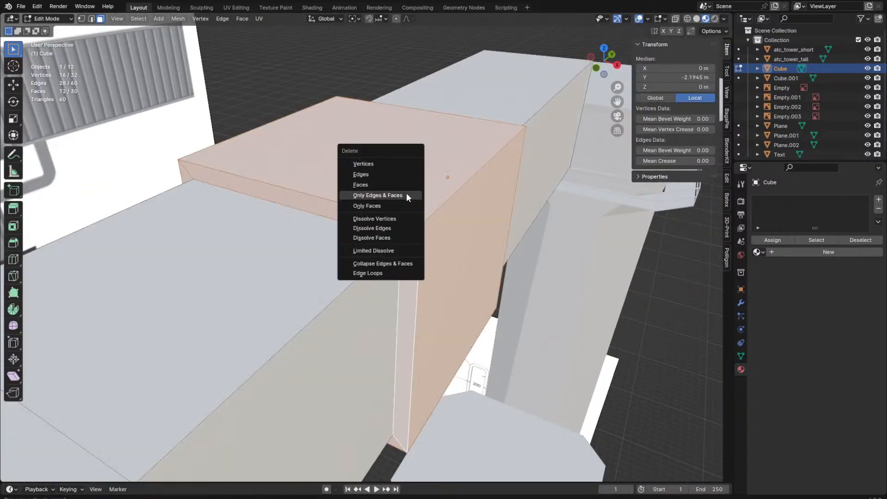
click(402, 185)
Step: Add an 8-vertex cylinder in the gap between the tunnels and scale it up by 2.1 and by 1.2
key(shift+a)
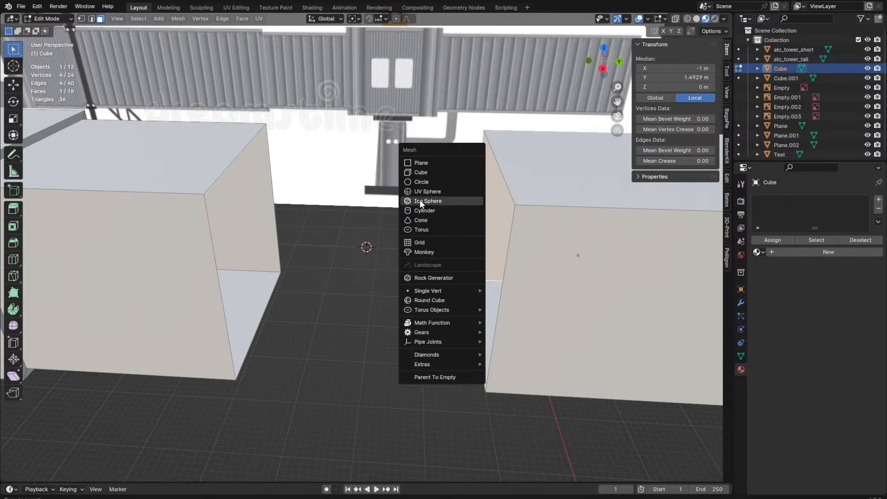
click(418, 221)
text(8)
key(Return)
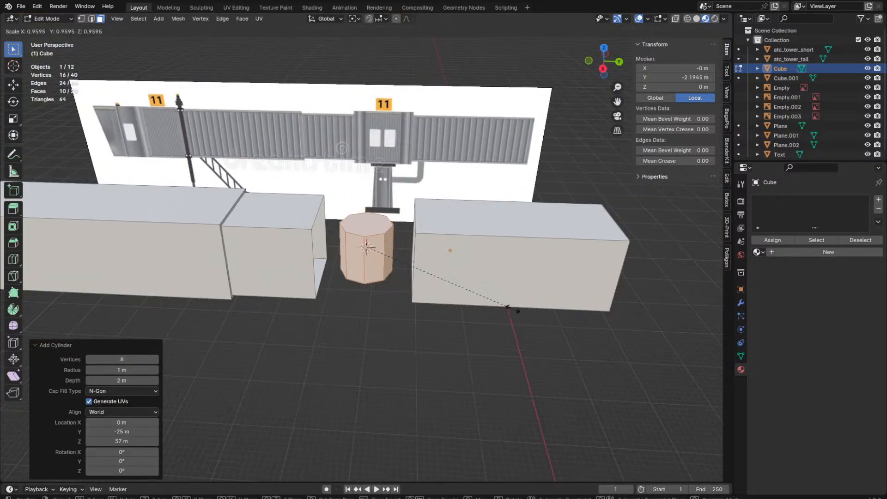
key(s)
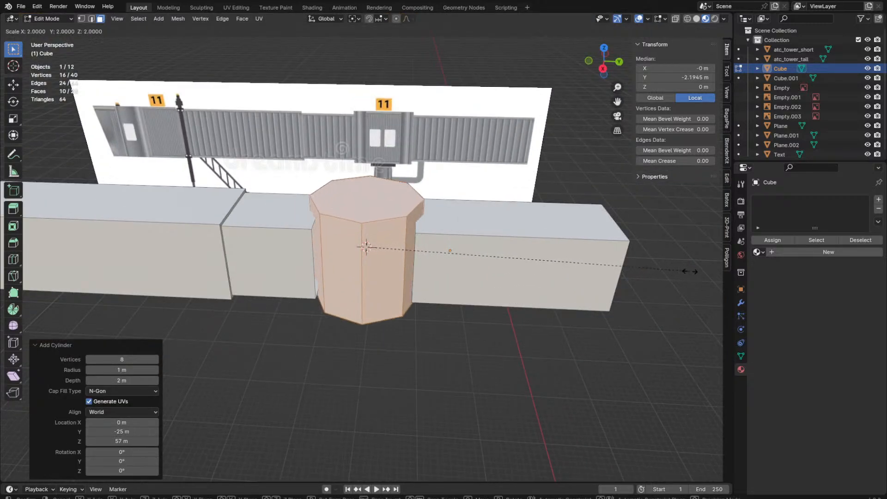
click(556, 283)
key(s)
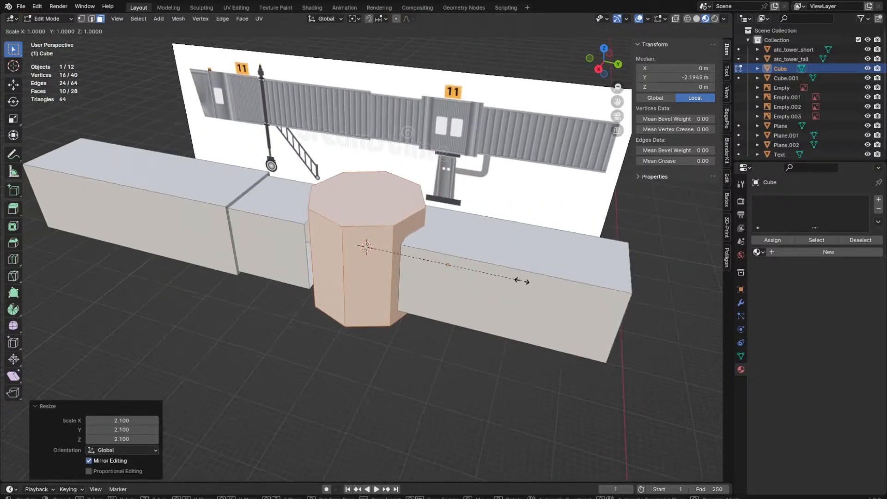
click(546, 289)
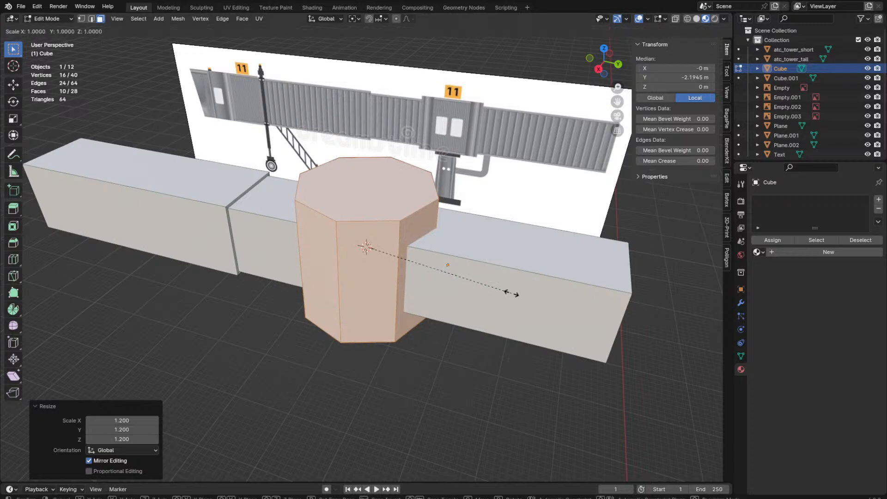
key(Escape)
Step: Move the cylinder's bottom face up along Z about 0.73 m to the rotunda's underside in the reference
middle_drag(512, 294, 363, 239)
click(370, 303)
key(KP_3)
key(alt+z)
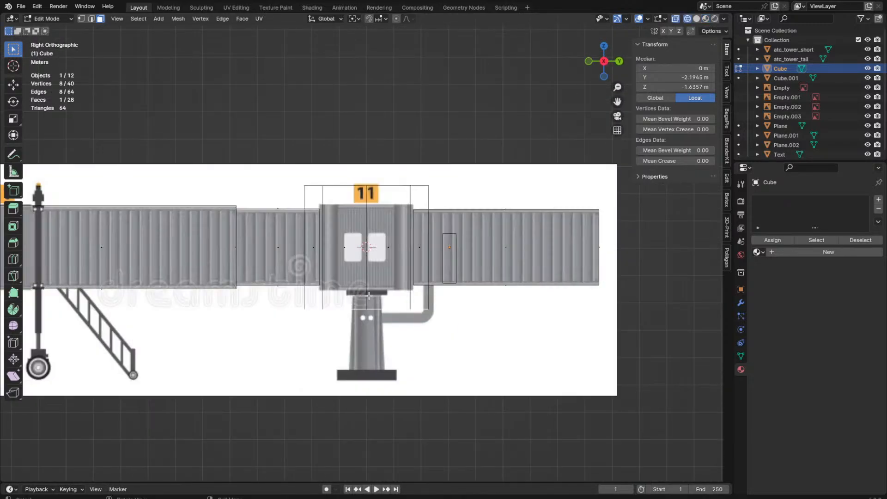
key(g)
key(x)
click(513, 274)
key(alt+z)
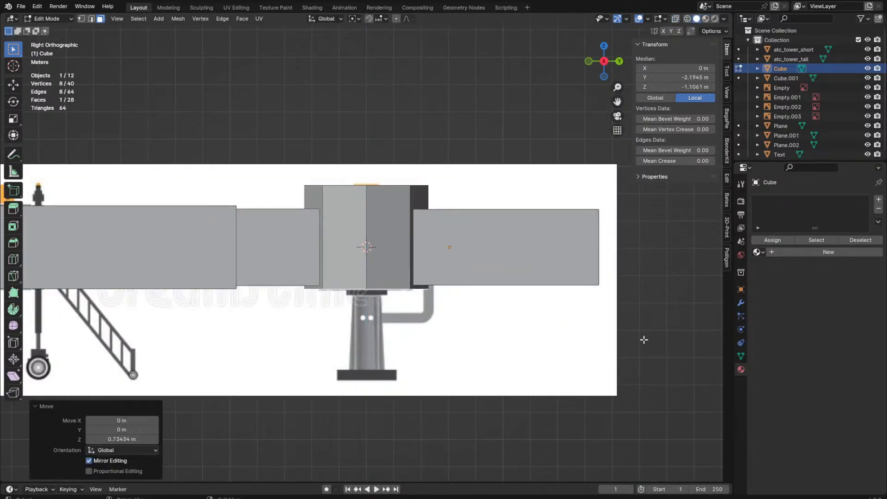
Step: Scale the cylinder's bottom face by 0.867 to match the rotunda's width in the reference
key(alt+z)
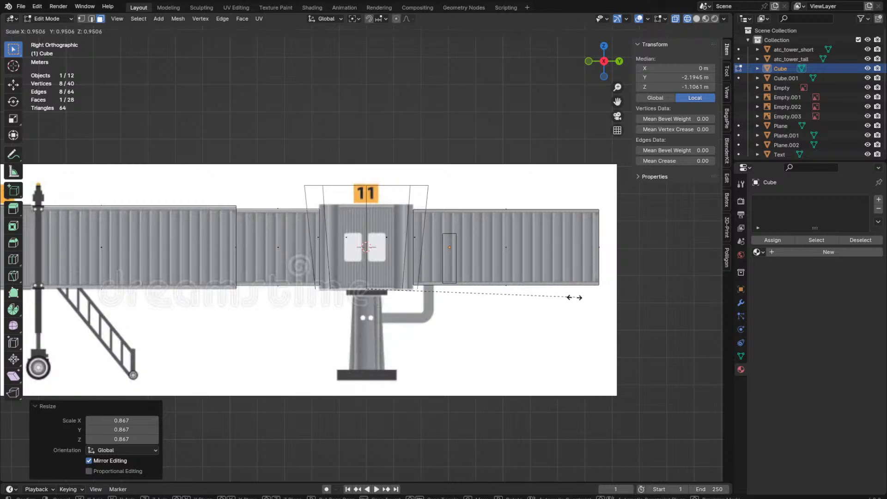
click(547, 302)
key(Escape)
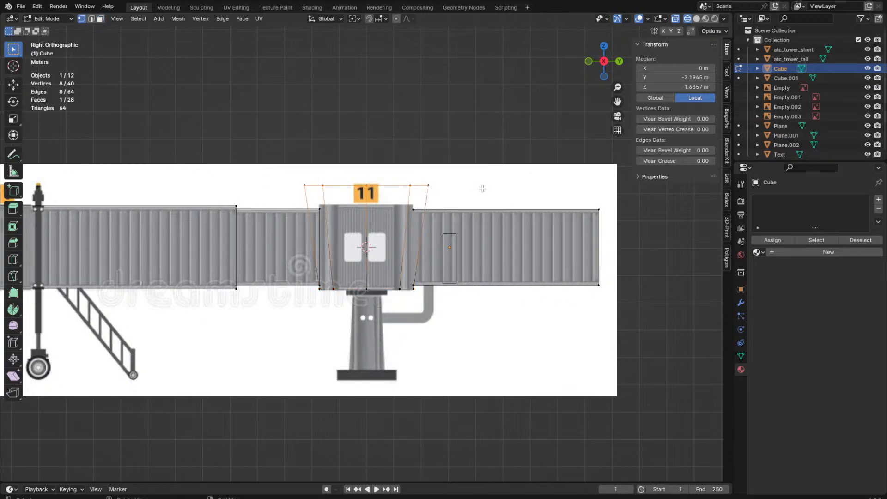
Step: Delete the cylinder's upper ring of vertices and merge the whole mesh by distance
key(x)
click(461, 166)
key(a)
key(3)
middle_drag(459, 177, 371, 273)
click(371, 273)
key(m)
click(356, 311)
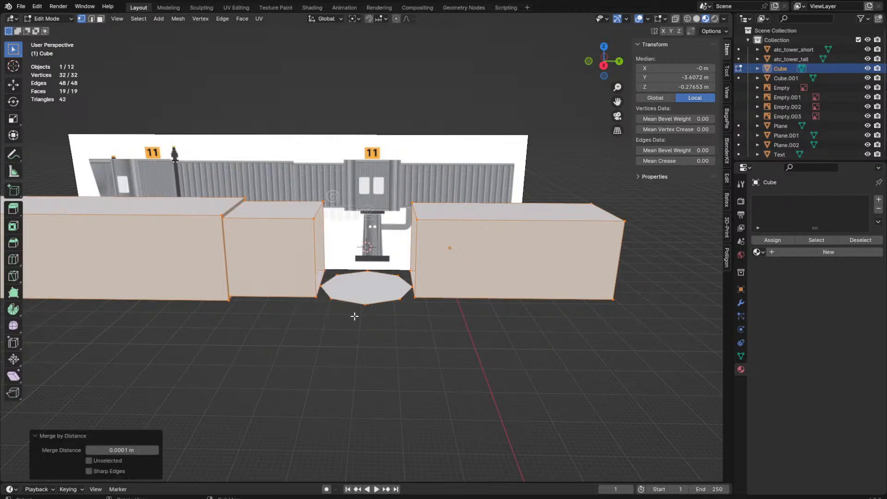
Step: Extrude the remaining octagonal face and raise it along Z to the rotunda's roof height in the reference
key(alt+a)
click(367, 296)
key(e)
key(Return)
key(3)
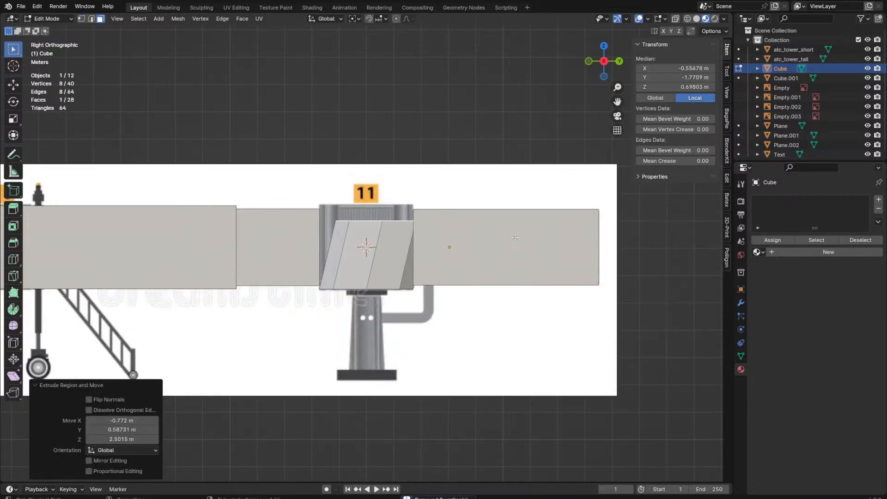
key(g)
key(z)
click(511, 154)
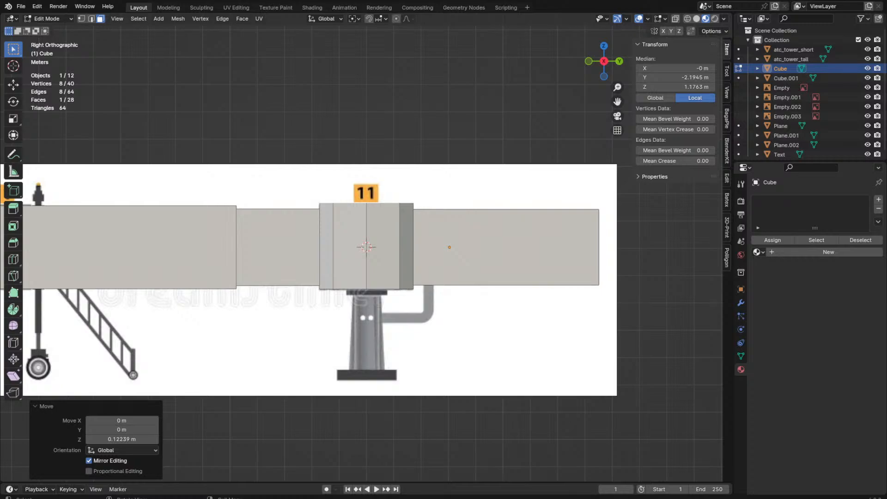
Step: Move the facing ends of both tunnels along Y into the octagonal rotunda to close the gaps
middle_drag(511, 190, 453, 229)
click(431, 233)
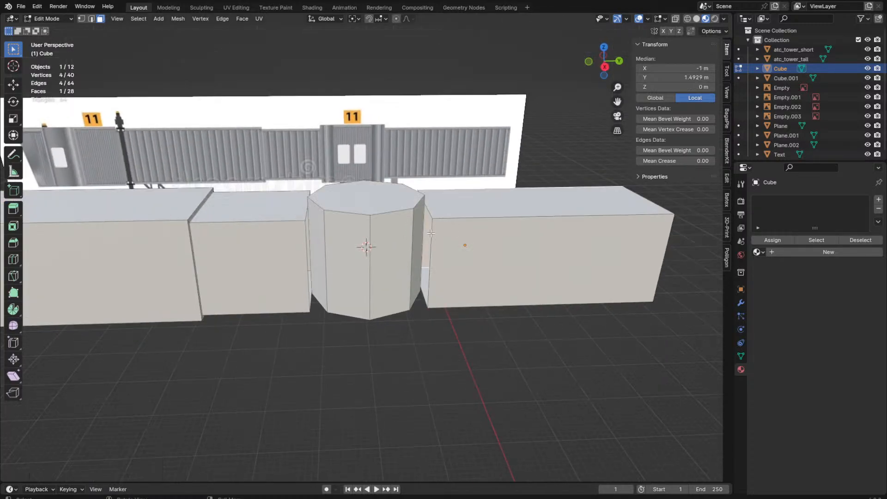
click(399, 264)
key(g)
key(y)
click(334, 259)
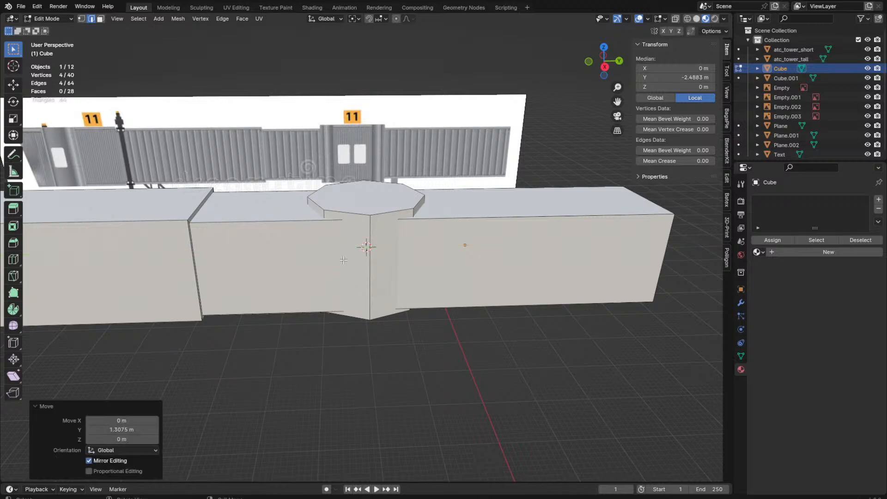
Step: Select all linked faces of the telescoping tunnel sections in a solid-shaded top view
middle_drag(335, 261, 395, 277)
key(3)
click(370, 244)
middle_drag(373, 316, 376, 332)
key(grave)
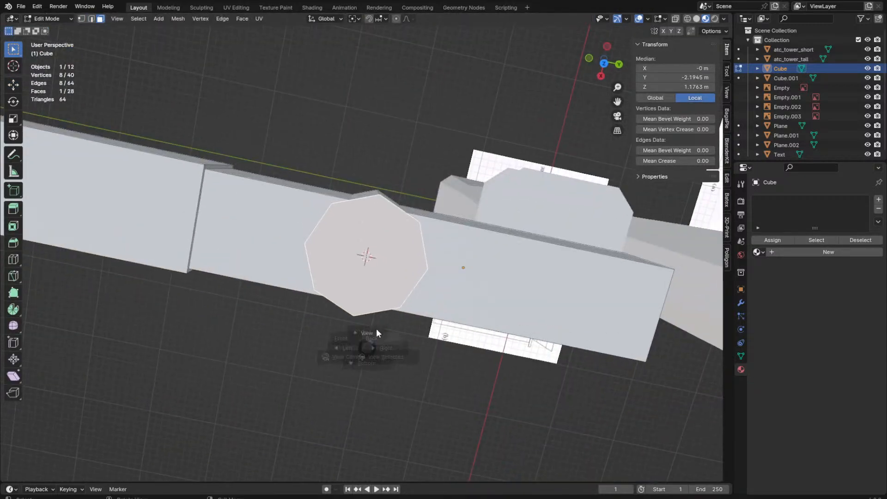
click(696, 19)
scroll(380, 293, down, 4)
click(355, 298)
key(ctrl+l)
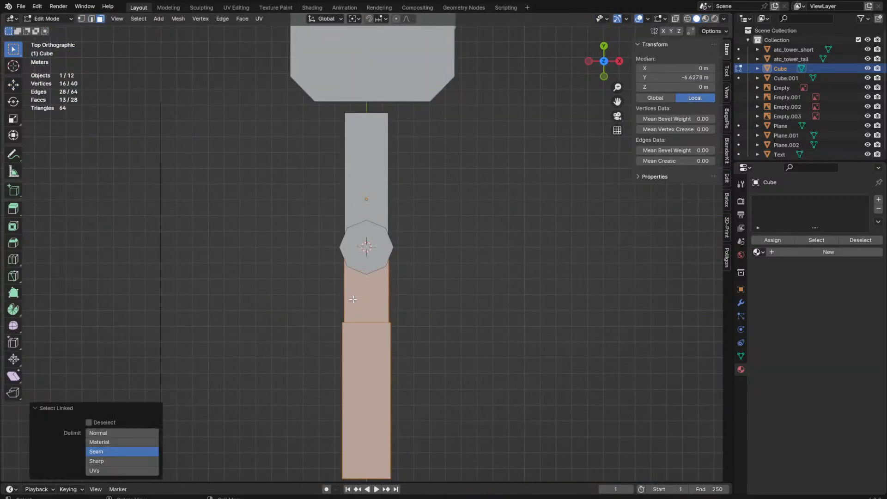
Step: Try rotating the selected tunnel sections around the 3D cursor, undo it and change the transform pivot point
click(357, 24)
click(359, 52)
key(r)
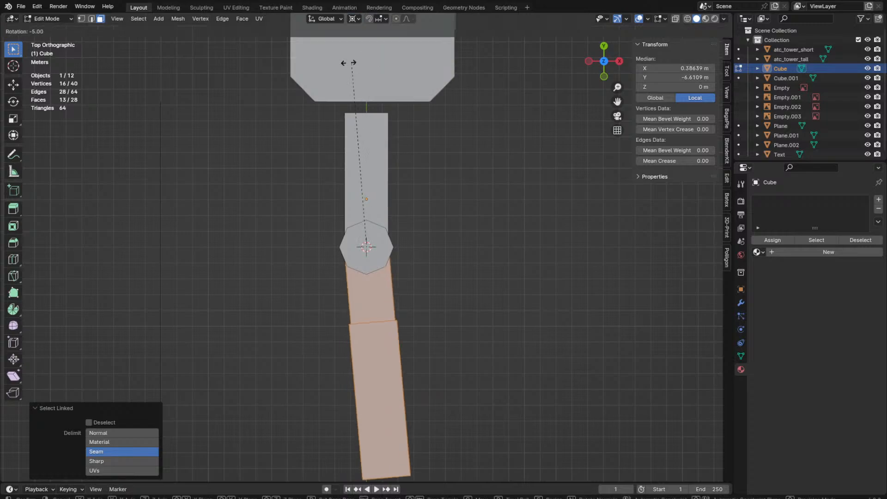
click(275, 103)
key(ctrl+z)
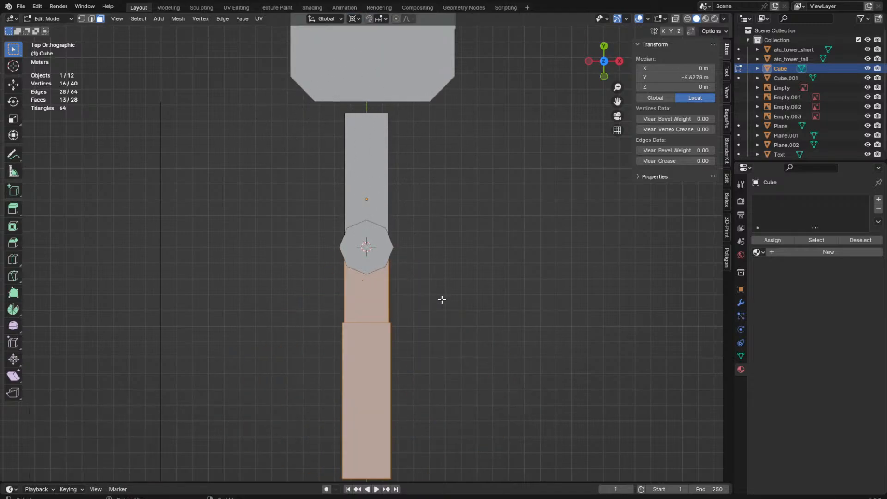
shift+middle_drag(441, 299, 323, 172)
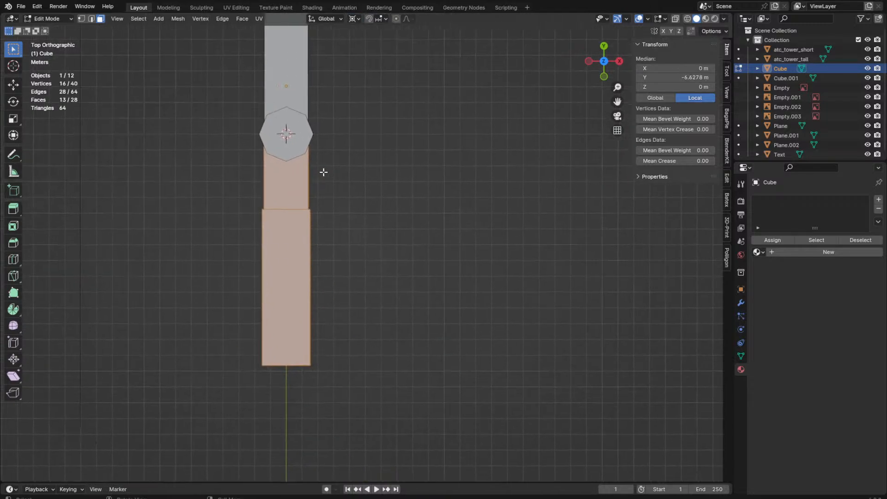
click(359, 19)
click(370, 43)
Step: Select the wide tunnel's outer end face and frame it in the right orthographic view
middle_drag(386, 113, 274, 212)
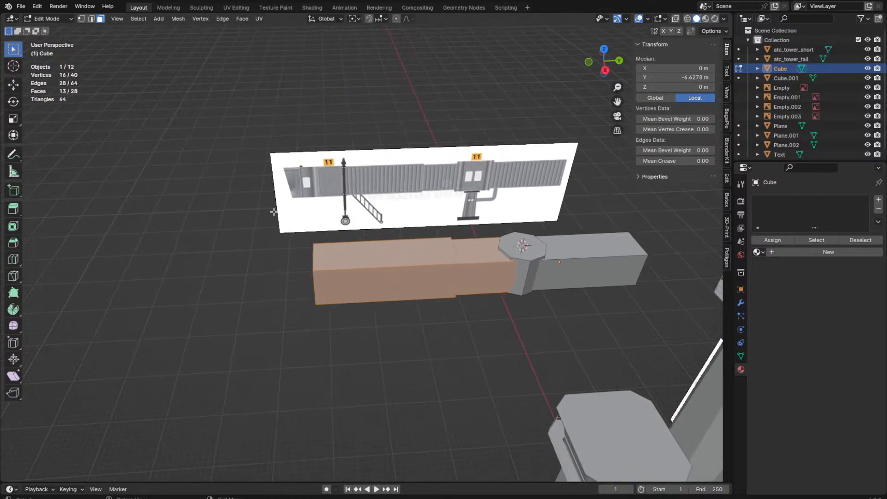
scroll(311, 284, up, 3)
scroll(325, 292, up, 4)
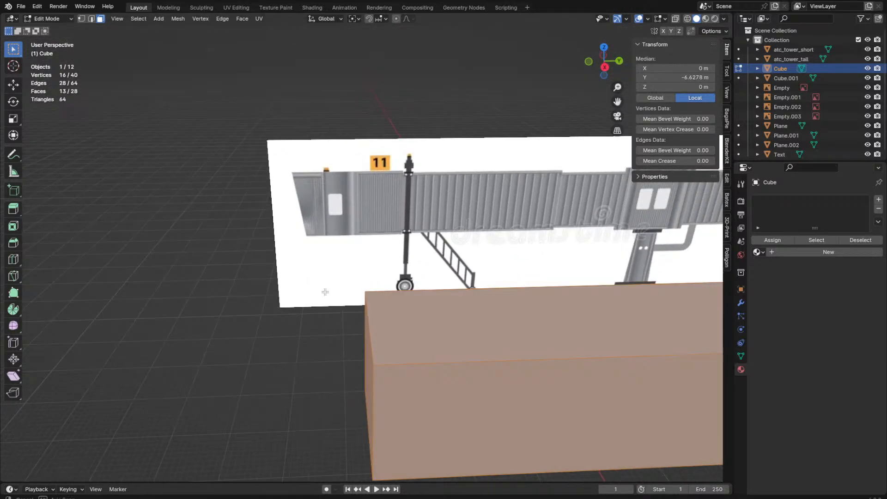
click(373, 360)
key(KP_Decimal)
key(KP_3)
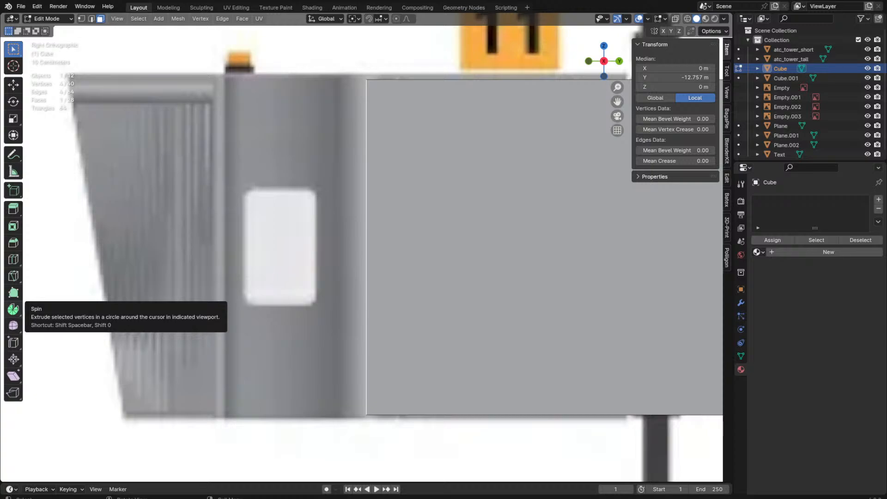
Step: Examine how the tunnel's end face lines up with the cab in the reference image
scroll(291, 295, down, 5)
scroll(253, 198, up, 2)
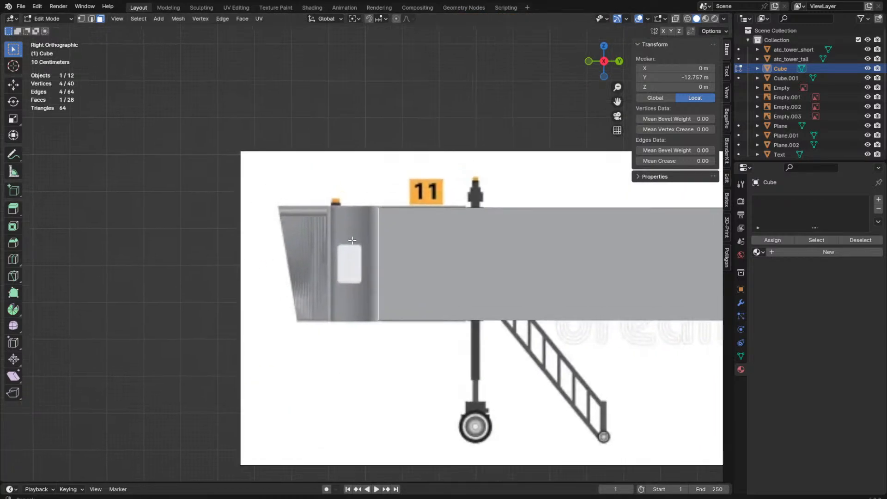
scroll(282, 346, down, 3)
scroll(282, 346, up, 2)
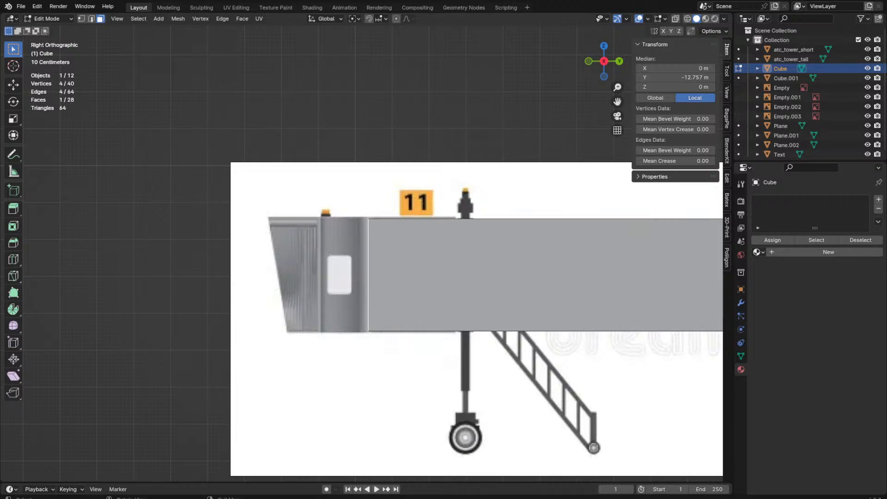
middle_drag(253, 334, 247, 342)
key(KP_3)
middle_drag(304, 272, 323, 259)
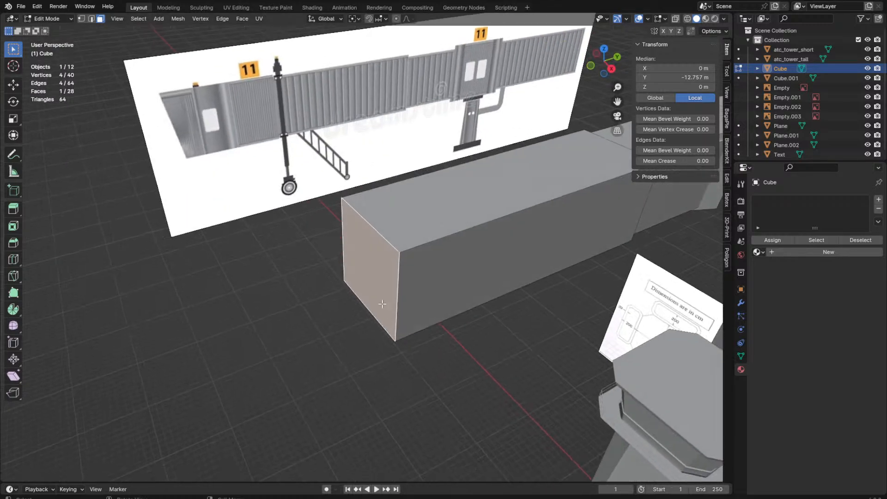
Step: Snap the 3D cursor to the centre of the wide tunnel's outer end face
key(2)
key(shift+s)
click(378, 353)
key(KP_3)
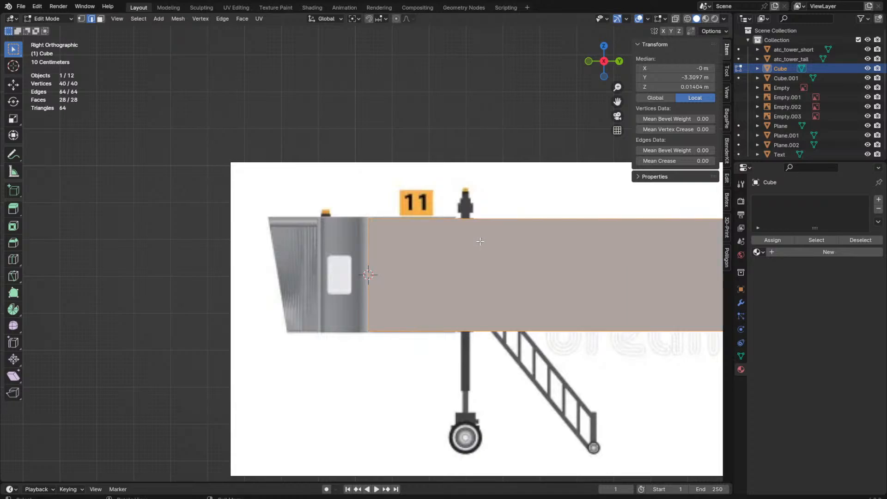
key(shift+a)
click(443, 210)
middle_drag(443, 209, 508, 217)
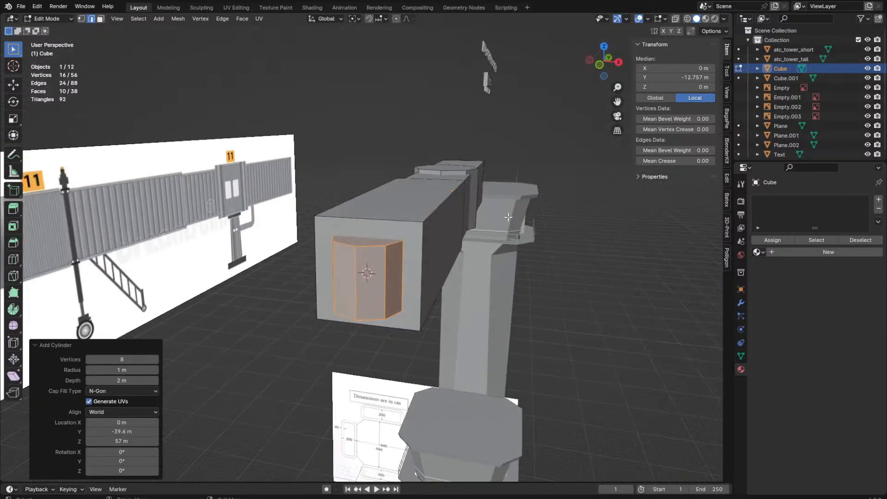
key(x)
click(503, 210)
Step: Duplicate the whole octagonal rotunda and snap the copy to the 3D cursor at the tunnel's outer end, keeping its offset
key(3)
click(475, 184)
key(l)
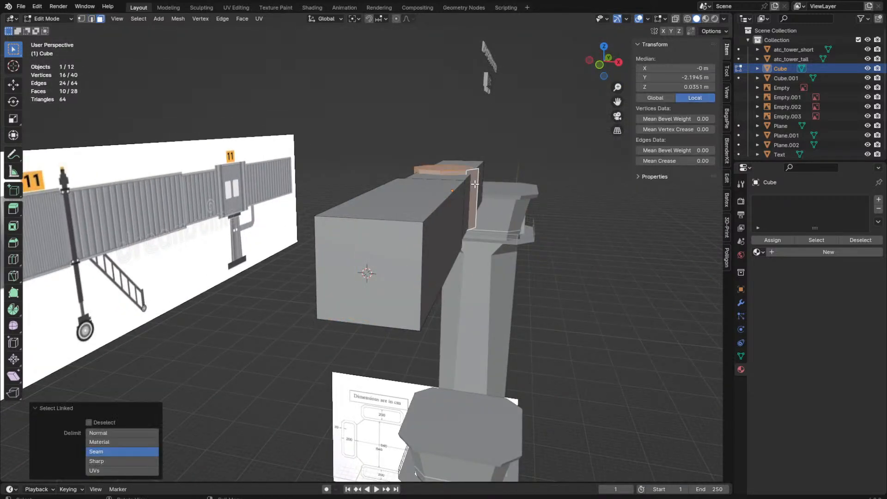
key(shift+d)
right_click(483, 223)
key(shift+s)
click(406, 183)
key(KP_3)
key(z)
scroll(430, 179, down, 2)
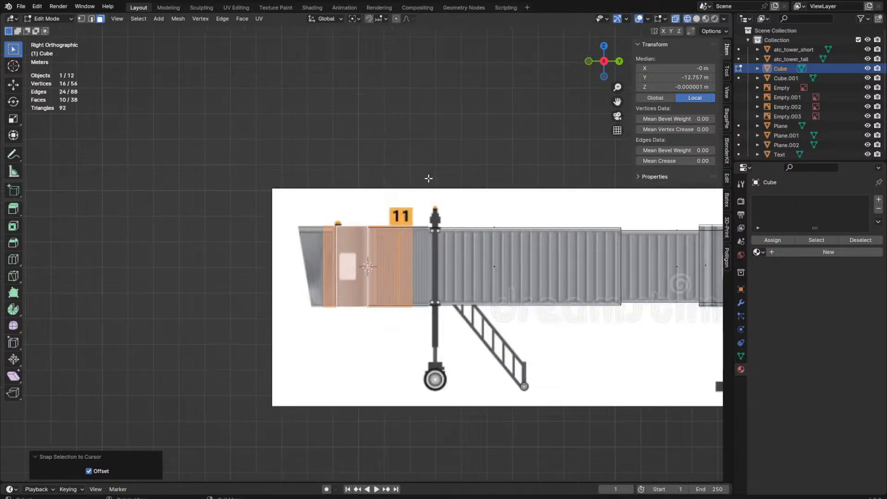
Step: Snap the 3D cursor to the outermost vertical edge of the copied octagonal cab
key(KP_7)
key(z)
click(403, 278)
middle_drag(402, 278, 341, 208)
key(z)
click(341, 250)
mouse_move(341, 250)
middle_down()
mouse_move(303, 238)
mouse_move(353, 258)
mouse_move(390, 303)
middle_up()
click(332, 253)
key(shift+s)
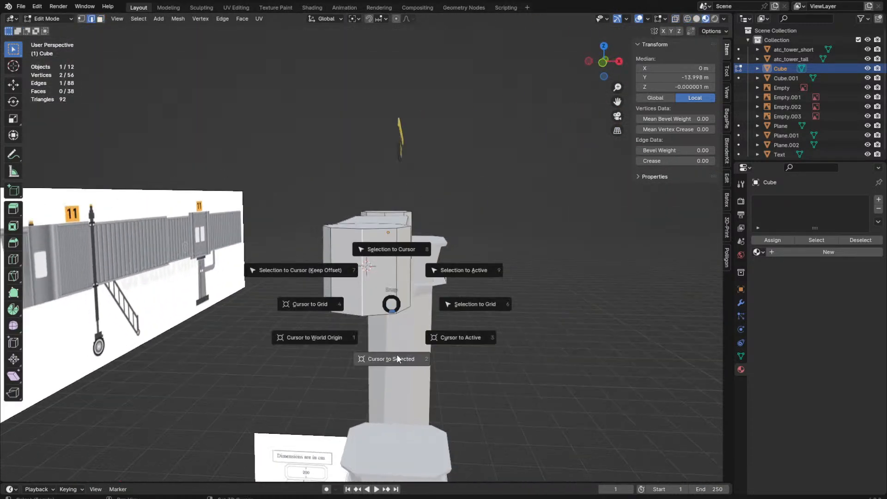
click(397, 355)
Step: Switch to editing the tall control tower's mesh and select all linked faces of its balcony door
key(Tab)
middle_drag(425, 357, 372, 330)
scroll(512, 278, down, 4)
click(550, 253)
middle_drag(550, 252, 605, 311)
key(Tab)
click(610, 315)
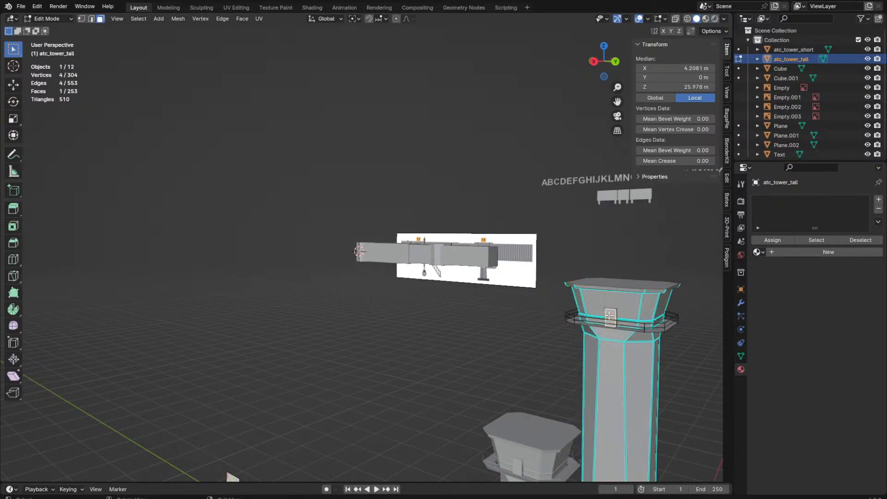
key(l)
Step: Duplicate the door and snap the copy to the 3D cursor at the jet bridge cab, keeping its offset
key(shift+d)
click(490, 261)
key(shift+s)
click(401, 171)
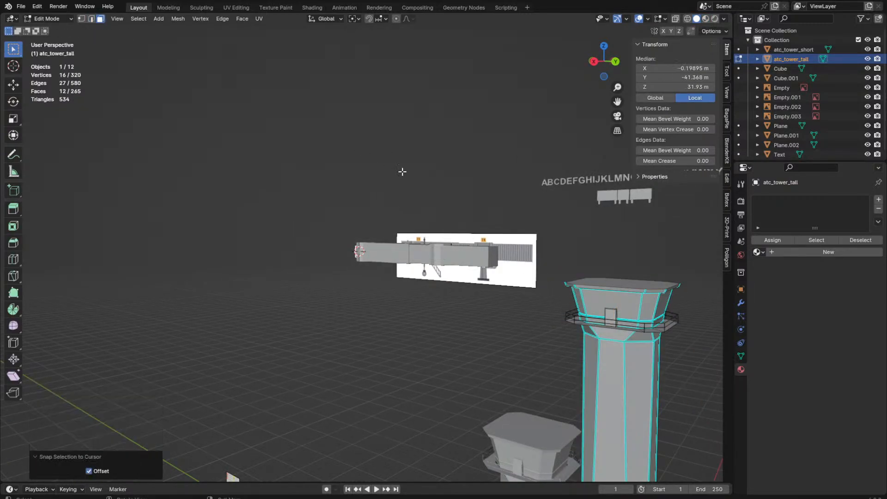
Step: Rotate the copied door about the vertical axis to face straight out from the cab's end, and shift it along Y against the cab
key(KP_Decimal)
middle_drag(508, 277, 585, 305)
key(KP_7)
key(r)
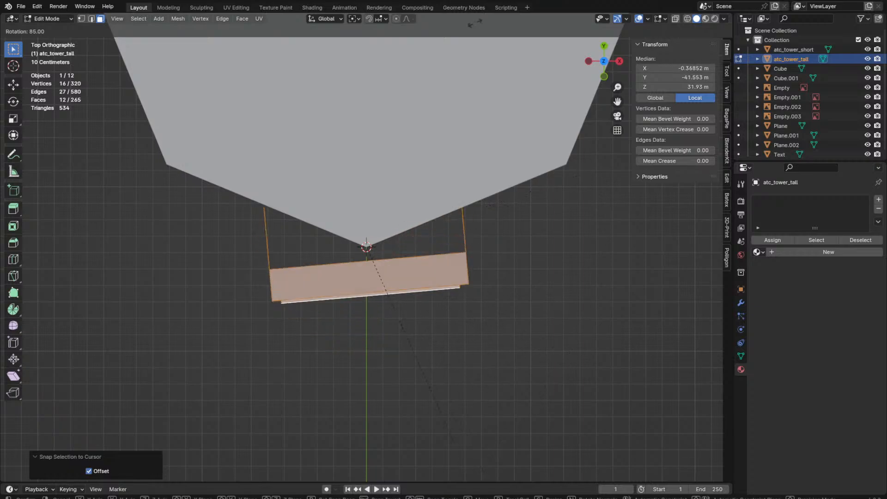
ctrl+click(437, 33)
key(r)
ctrl+click(438, 42)
middle_drag(413, 139, 321, 78)
key(g)
key(y)
click(382, 113)
Step: Move the door box's rear top edge along Y and lower it by about 0.09 m
key(z)
key(2)
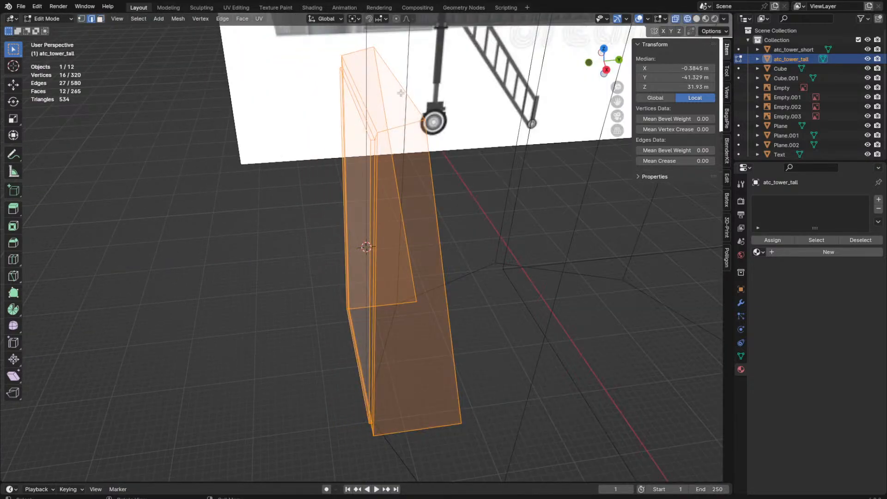
click(387, 94)
key(z)
key(g)
key(y)
click(451, 178)
key(z)
key(6)
middle_drag(458, 217, 455, 178)
key(g)
key(z)
click(471, 296)
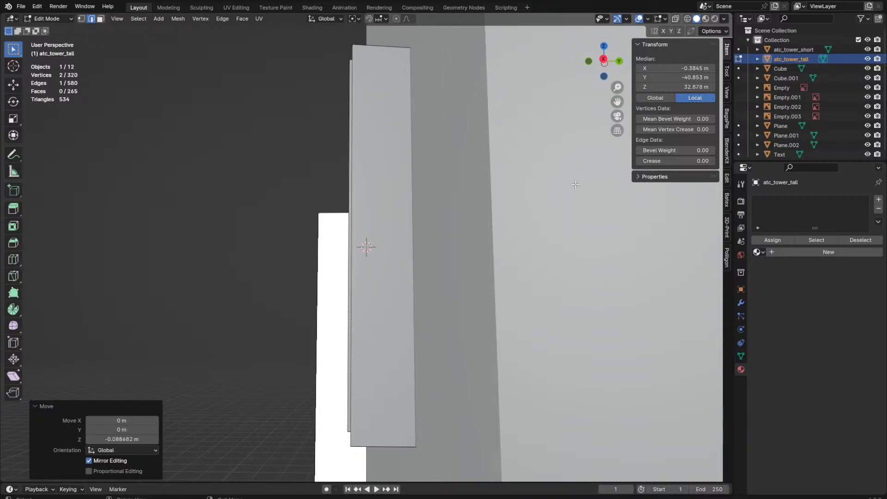
Step: Fill the open underside of the door box with a face
middle_drag(479, 317, 479, 275)
key(alt+a)
alt+click(401, 340)
middle_drag(401, 340, 457, 335)
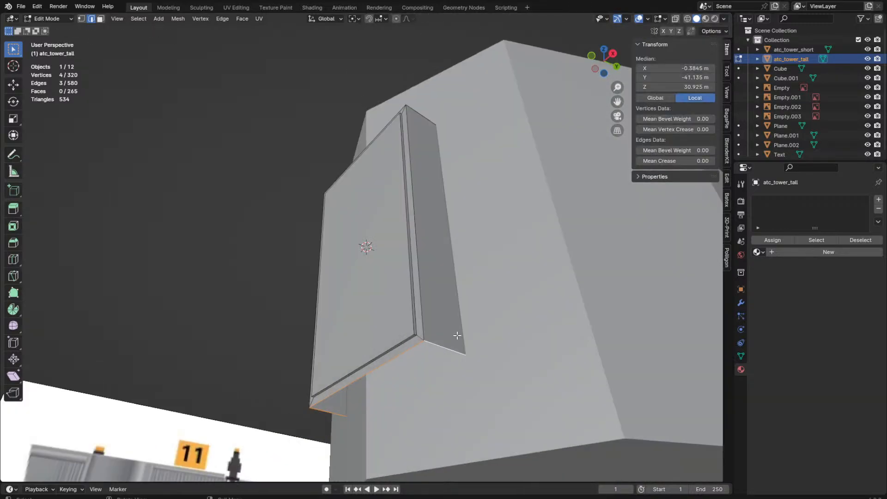
key(f)
key(Tab)
key(z)
click(443, 324)
scroll(389, 134, down, 6)
middle_drag(389, 130, 627, 181)
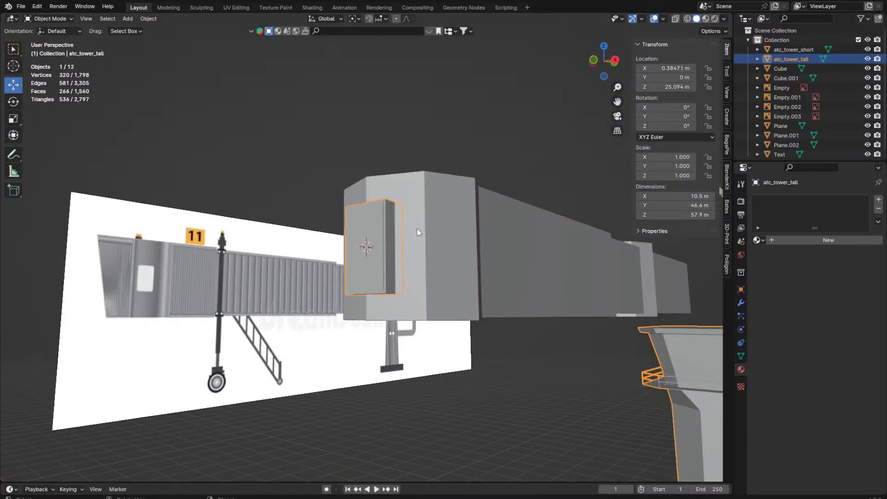
Step: Delete the face that closes the door box's underside
middle_drag(416, 229, 357, 268)
key(Tab)
scroll(417, 326, up, 3)
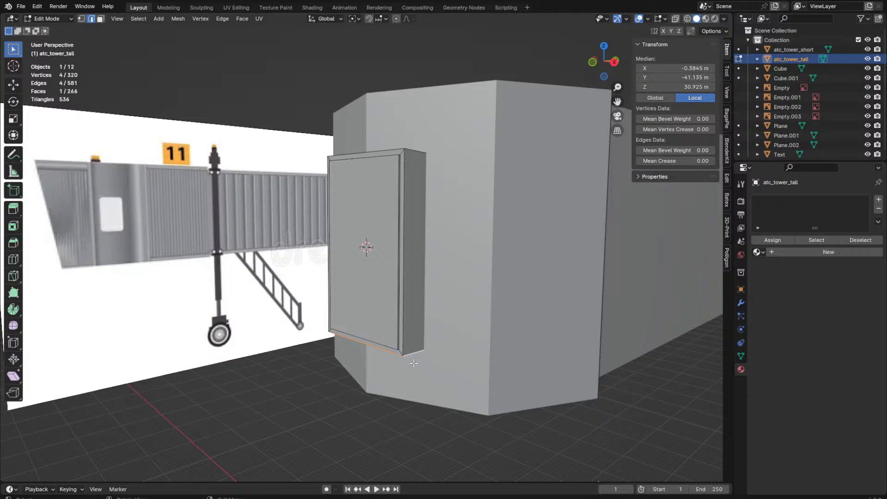
key(3)
key(x)
middle_drag(414, 363, 523, 342)
click(392, 366)
Step: Duplicate the tunnel's underside face, move the copy about 2.37 m outward along Y, and raise it to the door's base
click(523, 342)
key(shift+d)
key(y)
click(469, 335)
middle_drag(469, 336, 470, 367)
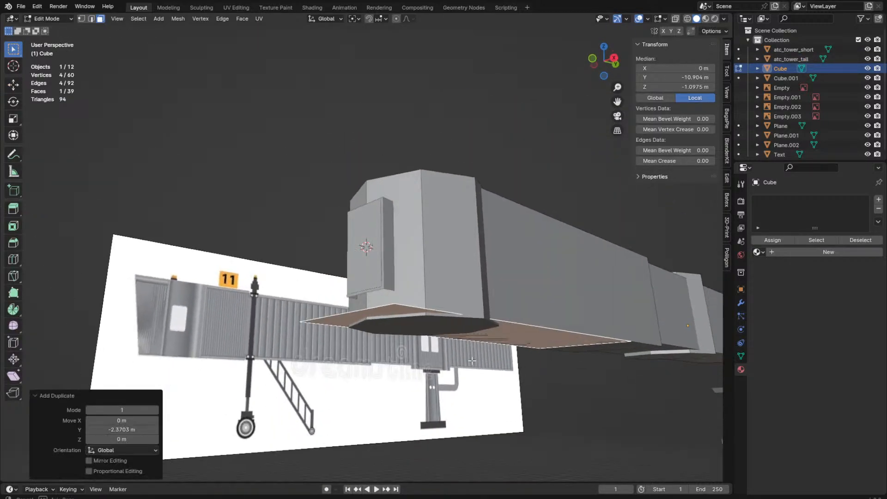
key(g)
key(z)
click(469, 334)
middle_drag(469, 334, 470, 356)
key(g)
key(z)
click(469, 357)
Step: Shift the copied platform face about 0.02 m outward along Y and extrude it into a thin slab
key(KP_3)
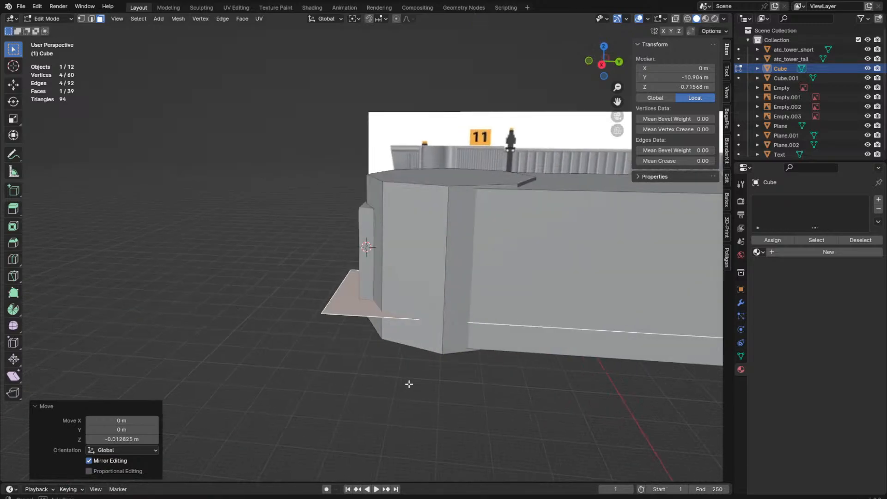
scroll(604, 364, up, 3)
key(g)
key(y)
click(600, 364)
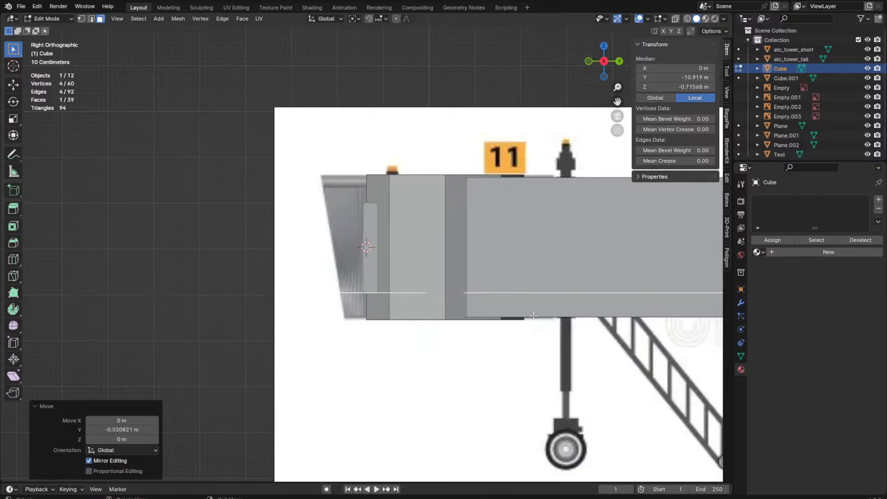
key(e)
click(597, 364)
Step: Select the slab's rear vertices and move them along Y so the platform ends inside the octagonal cab
scroll(596, 363, down, 5)
key(shift+z)
key(1)
key(g)
key(y)
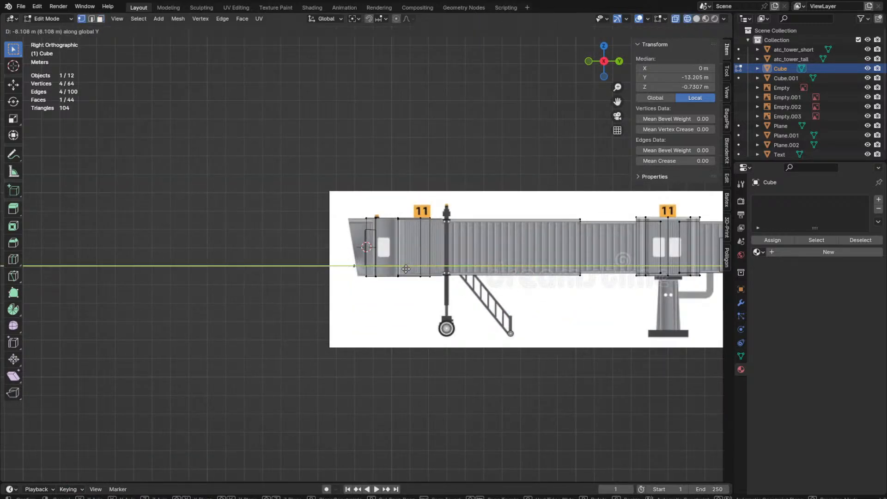
click(401, 277)
scroll(442, 334, up, 10)
middle_drag(420, 371, 554, 324)
key(g)
key(y)
click(563, 319)
key(g)
key(y)
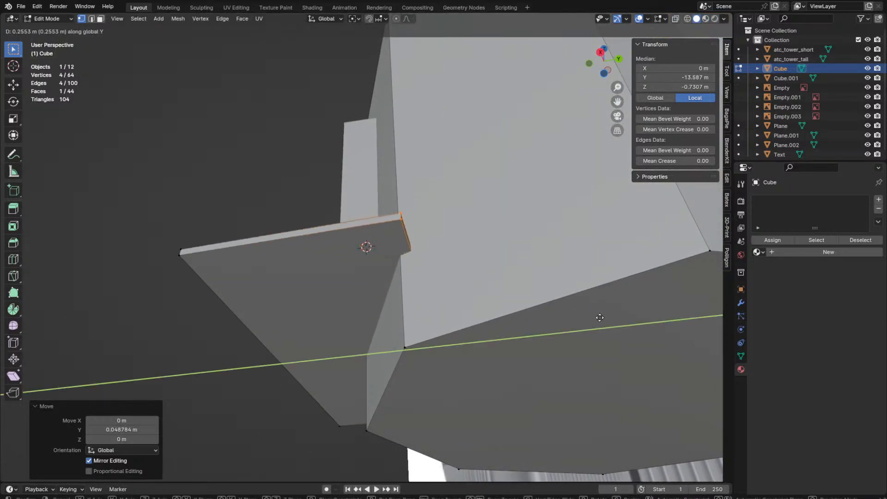
click(712, 314)
key(Tab)
scroll(563, 296, down, 6)
middle_drag(444, 258, 499, 331)
key(Tab)
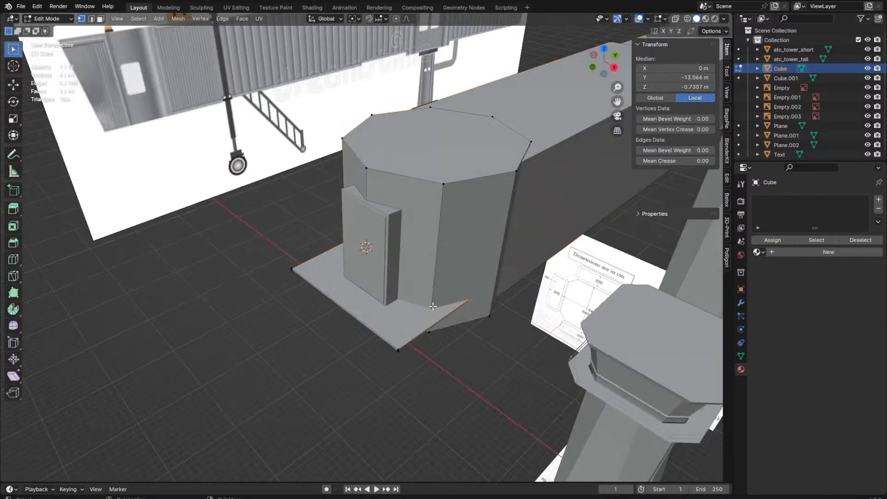
click(383, 330)
click(370, 273)
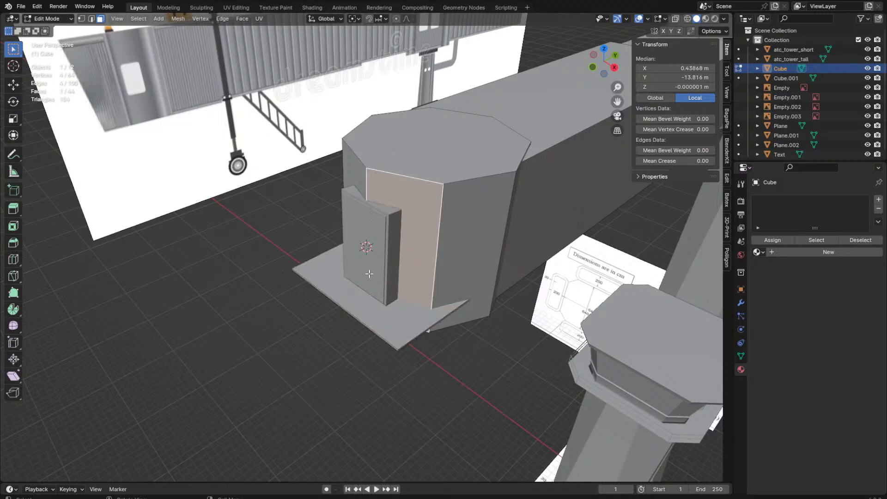
click(381, 302)
key(Tab)
key(Tab)
key(Tab)
click(378, 225)
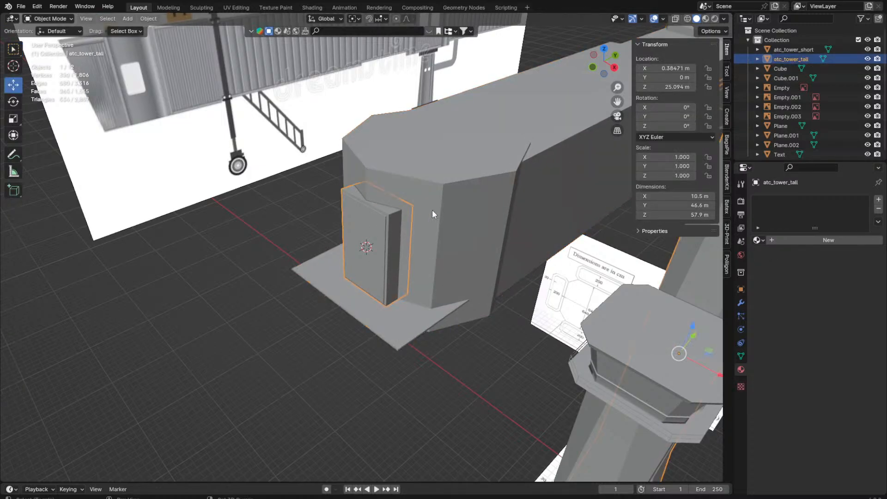
click(431, 210)
Step: Select all geometry of the jet bridge door in the tall tower's mesh and separate it into its own object
scroll(431, 210, down, 2)
middle_drag(432, 209, 347, 224)
click(366, 235)
key(Tab)
key(shift+z)
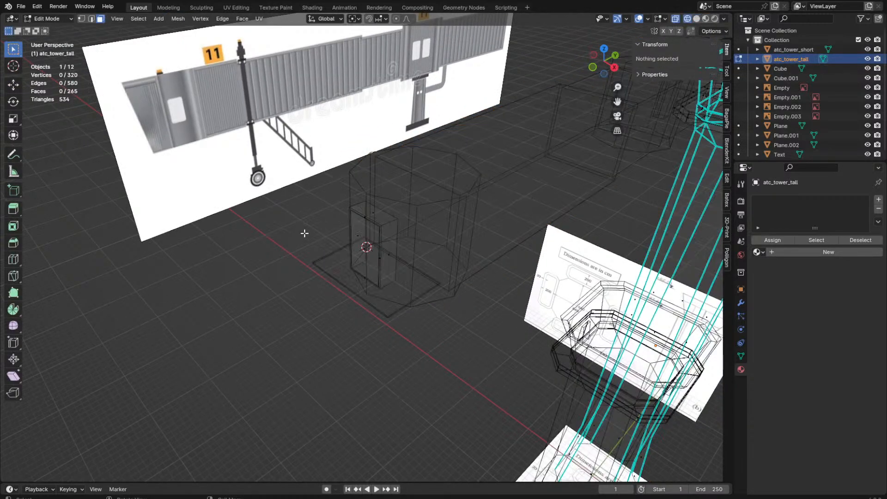
key(a)
drag(454, 341, 257, 151)
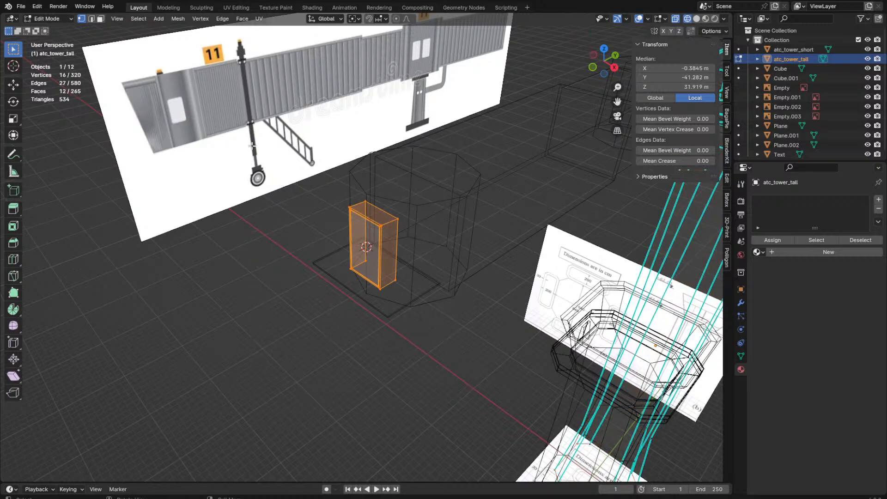
click(251, 145)
key(Tab)
Step: Join the separated door with the jet bridge into one object and set its surface shading
key(shift+z)
scroll(363, 245, up, 4)
click(365, 250)
shift+click(471, 182)
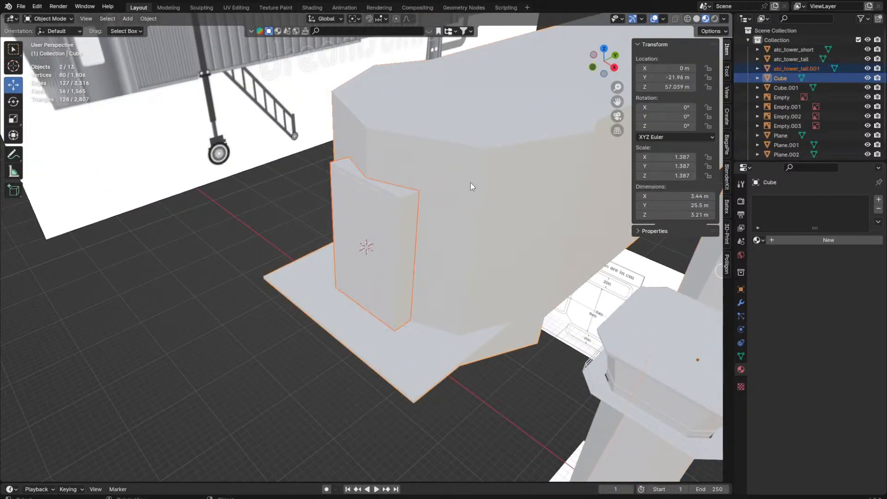
right_click(470, 182)
click(467, 202)
scroll(468, 203, down, 5)
scroll(416, 222, up, 5)
right_click(373, 235)
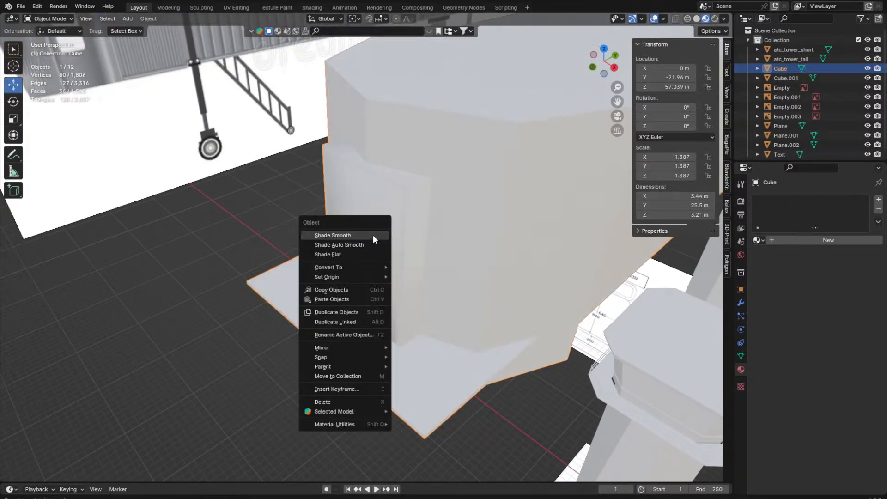
click(373, 235)
key(z)
scroll(477, 249, down, 4)
key(Tab)
key(Tab)
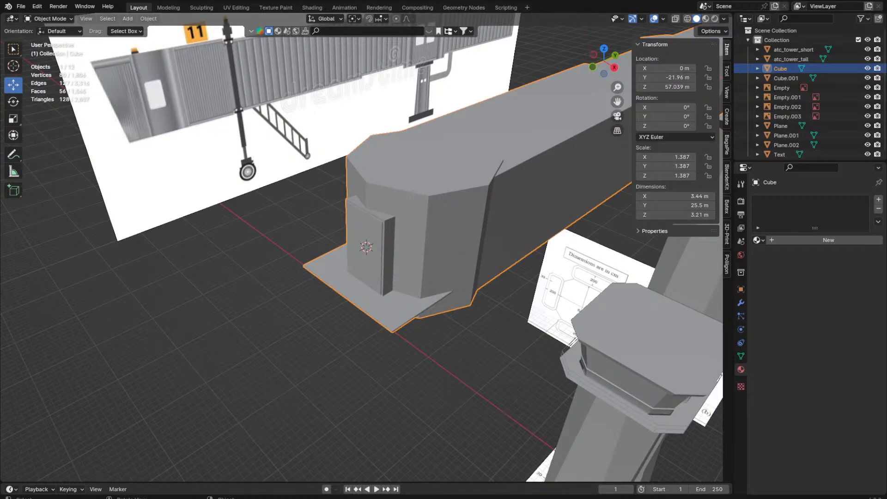
Step: Duplicate the door platform's narrow side face and raise the copy about 2.35 m along Z
middle_drag(314, 259, 266, 268)
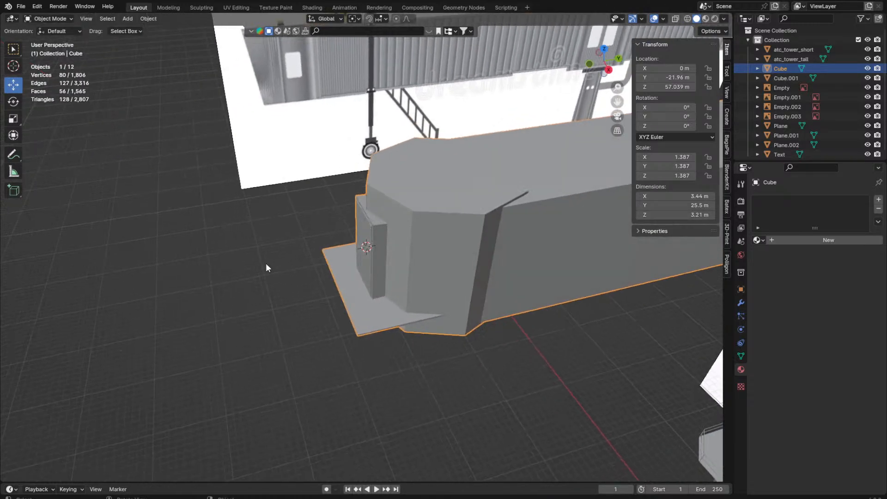
key(Tab)
middle_drag(390, 252, 432, 260)
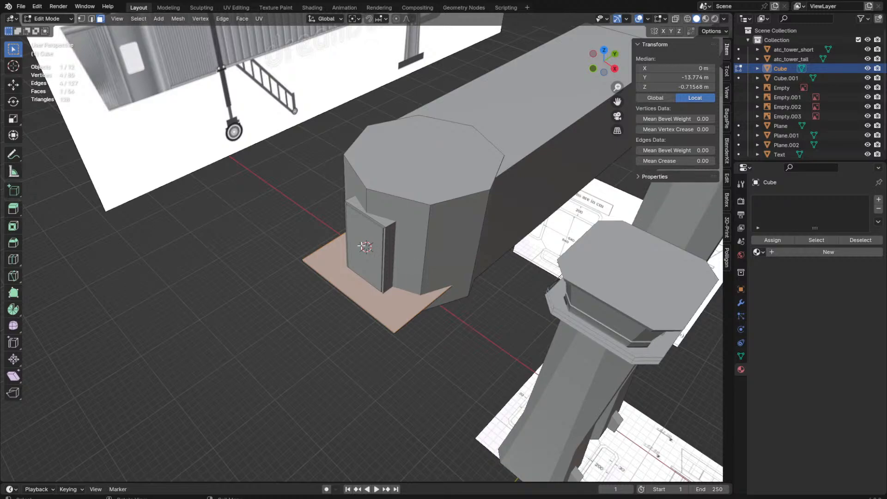
mouse_move(362, 246)
middle_down()
mouse_move(406, 233)
mouse_move(373, 250)
middle_up()
click(363, 248)
click(391, 313)
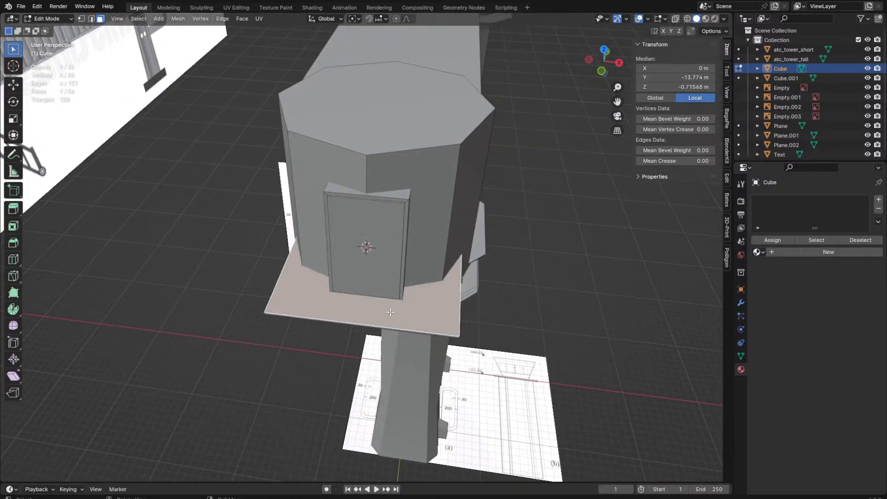
key(KP_3)
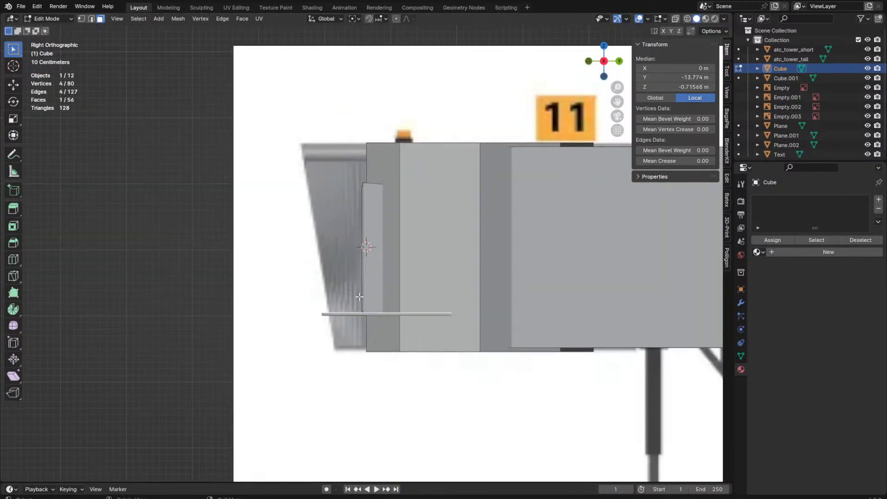
middle_drag(344, 317, 343, 335)
click(342, 386)
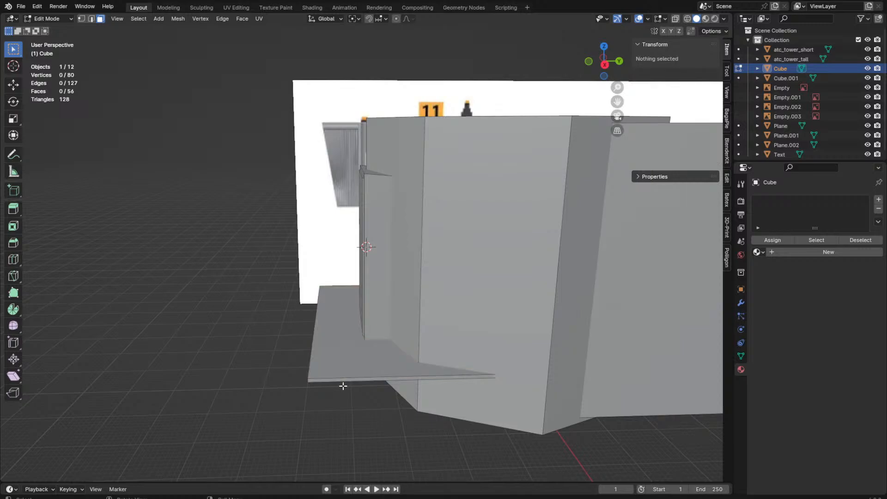
click(353, 380)
key(KP_3)
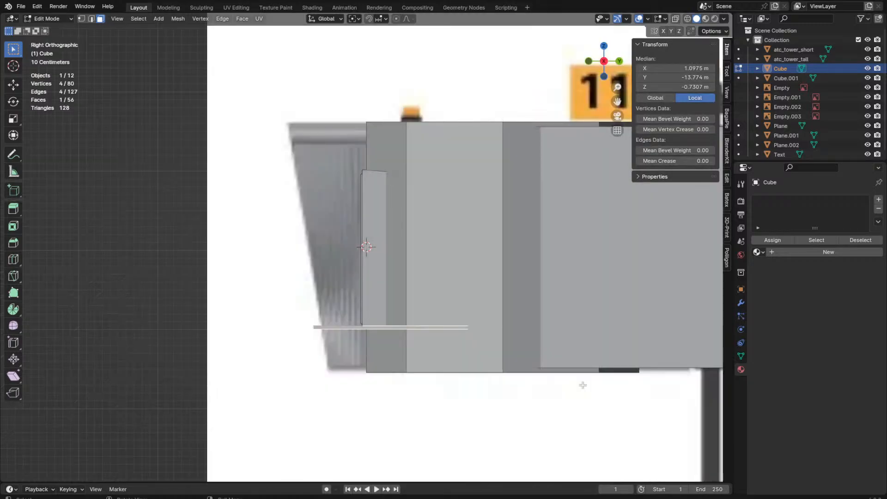
key(shift+d)
right_click(582, 385)
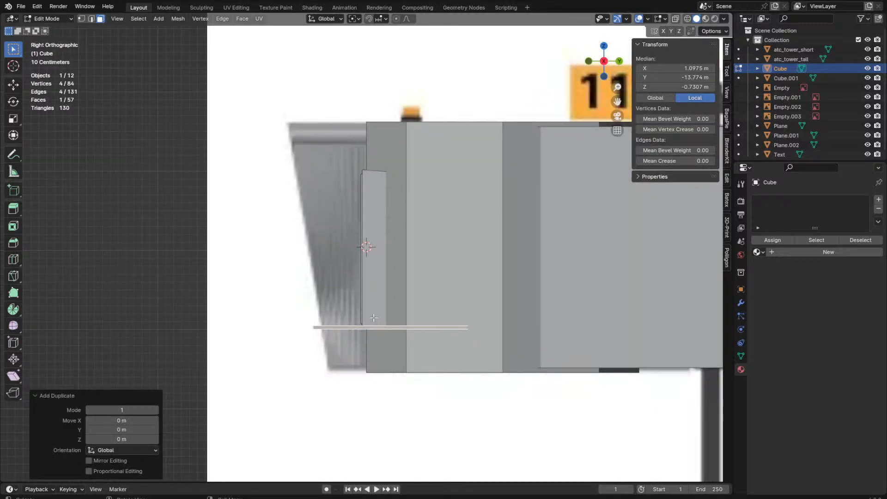
key(g)
key(z)
click(320, 119)
Step: Align the copied strip with the reference hood's top front corner, and stretch its lower edge about 3.07 m down and 0.5 m along Y
key(g)
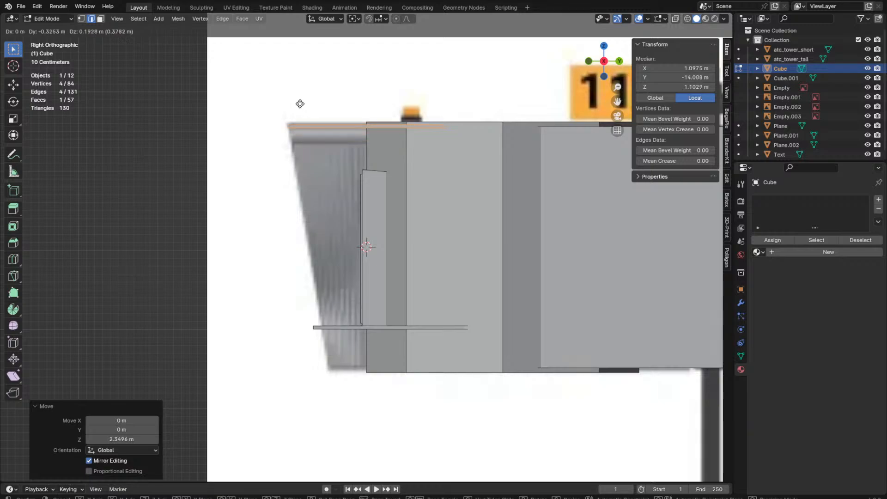
click(300, 104)
click(303, 127)
key(g)
click(362, 404)
Step: Move the side panel's lower rear corner about 0.53 m outward along Y, and adjust the panel's rear edge along Y
key(z)
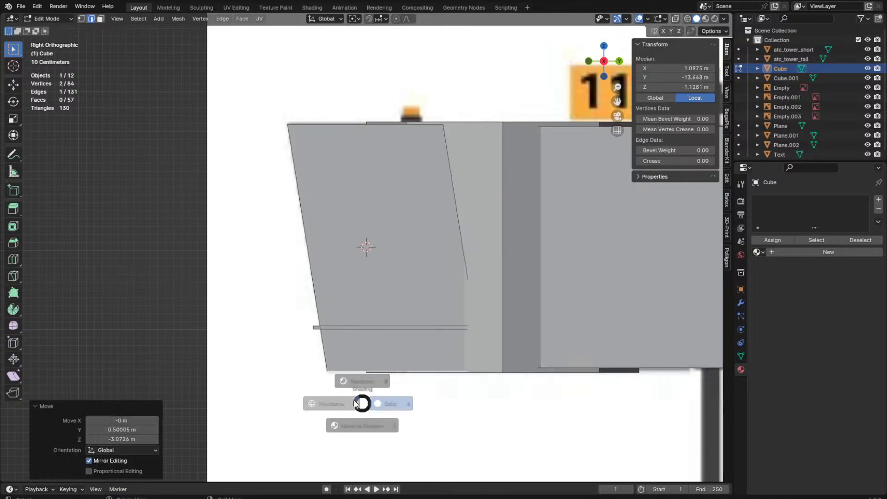
key(1)
drag(494, 376, 476, 364)
key(g)
key(y)
click(426, 364)
key(z)
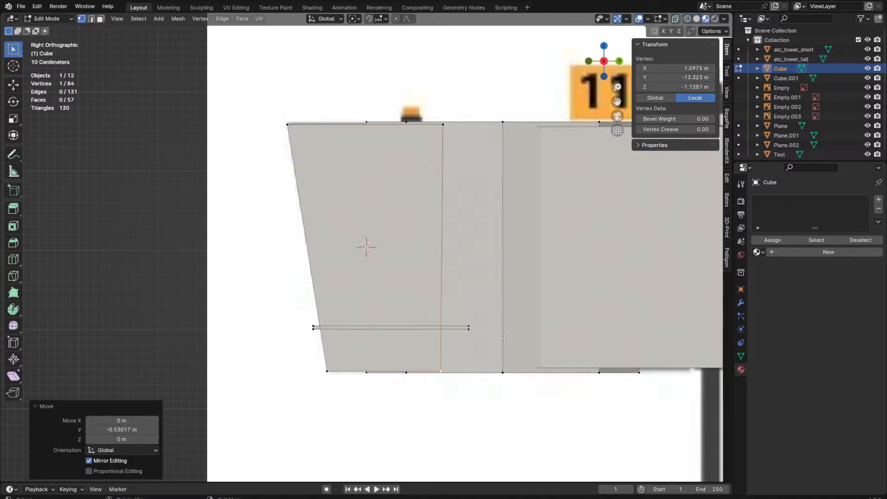
key(z)
middle_drag(525, 283, 508, 317)
key(2)
click(416, 260)
key(g)
key(y)
click(489, 279)
Step: Duplicate the hood's side panel along X to the opposite side of the cab
key(Tab)
mouse_move(436, 256)
middle_down()
mouse_move(428, 262)
mouse_move(490, 234)
middle_up()
key(Tab)
key(3)
click(421, 192)
middle_drag(423, 193, 576, 246)
key(shift+d)
key(x)
click(299, 221)
Step: Separate the hood's two side panels from the jet bridge mesh into their own object and open it for editing
middle_drag(299, 222, 348, 194)
shift+click(512, 197)
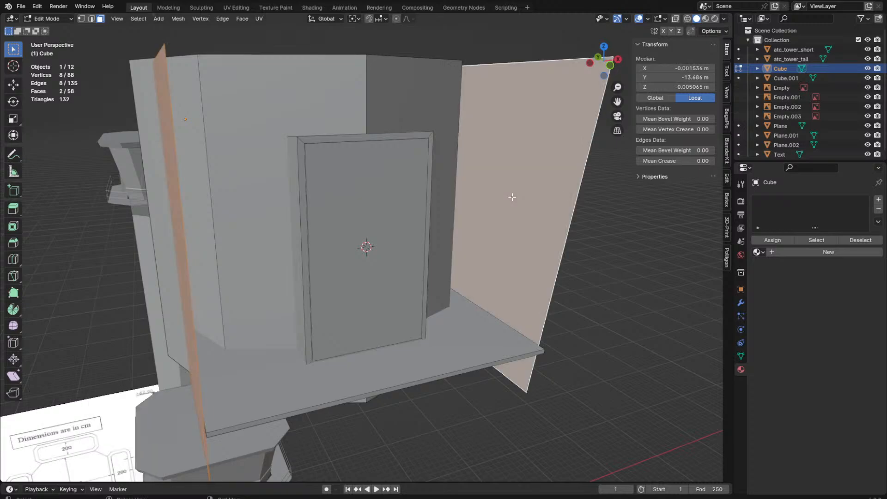
key(p)
click(512, 197)
key(Tab)
click(190, 187)
key(Tab)
scroll(188, 180, up, 2)
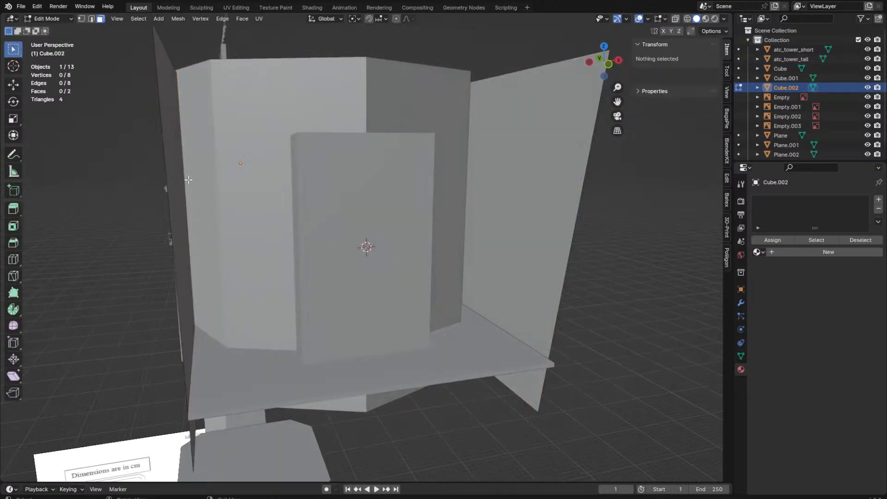
Step: Examine from the front, in wireframe and shaded display, how the two side panels line up with the platform's ends
key(KP_3)
key(grave)
key(grave)
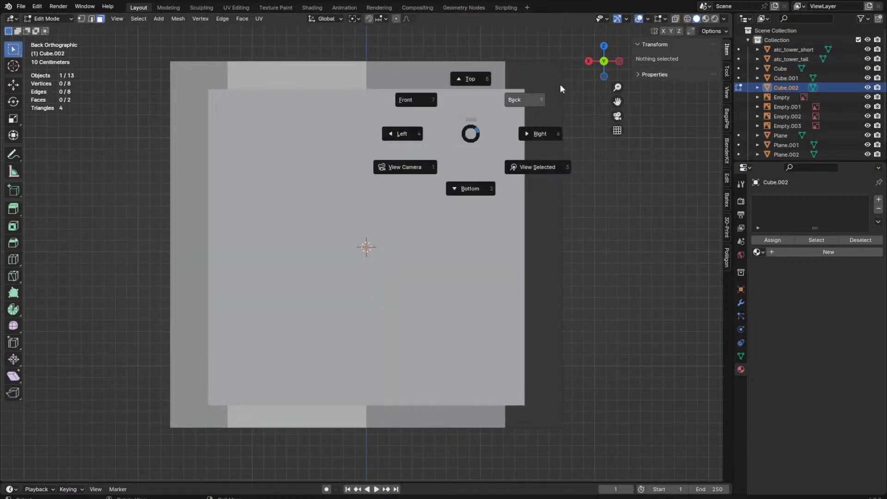
key(grave)
key(shift+z)
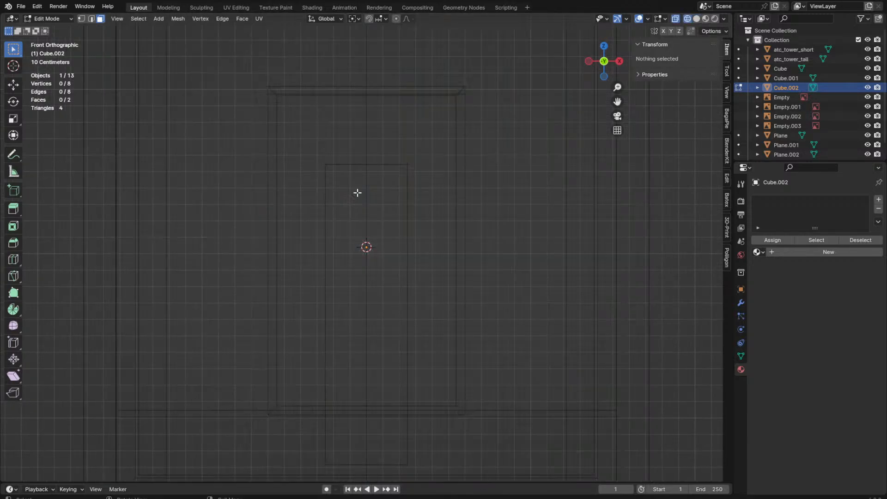
key(Tab)
key(Tab)
key(a)
key(z)
click(356, 279)
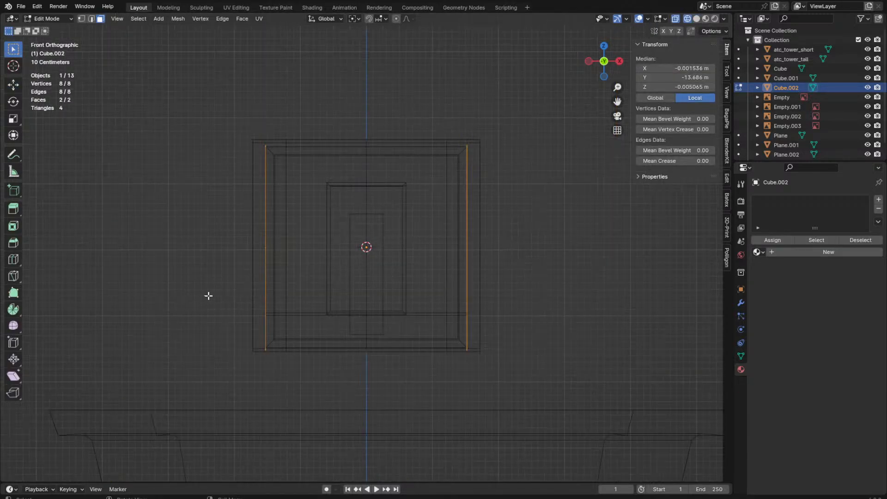
mouse_move(208, 295)
middle_down()
mouse_move(289, 268)
mouse_move(218, 296)
middle_up()
scroll(282, 235, up, 5)
shift+middle_drag(281, 236, 426, 214)
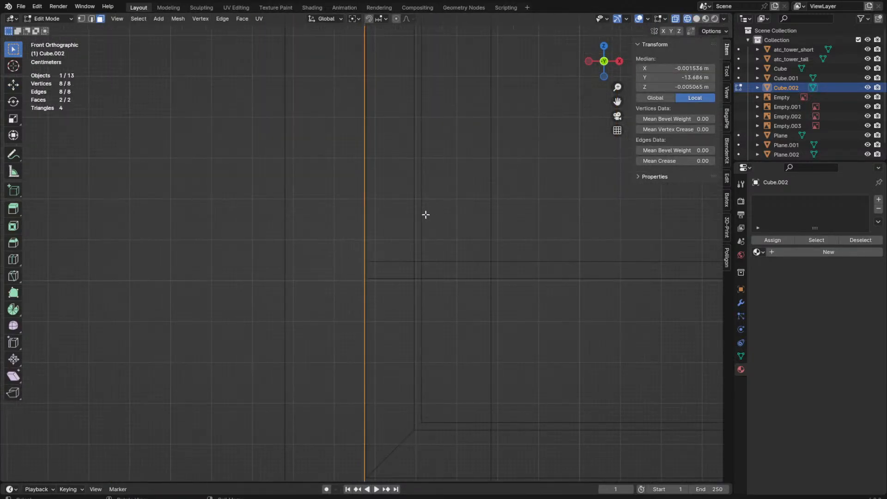
key(alt+a)
key(shift+z)
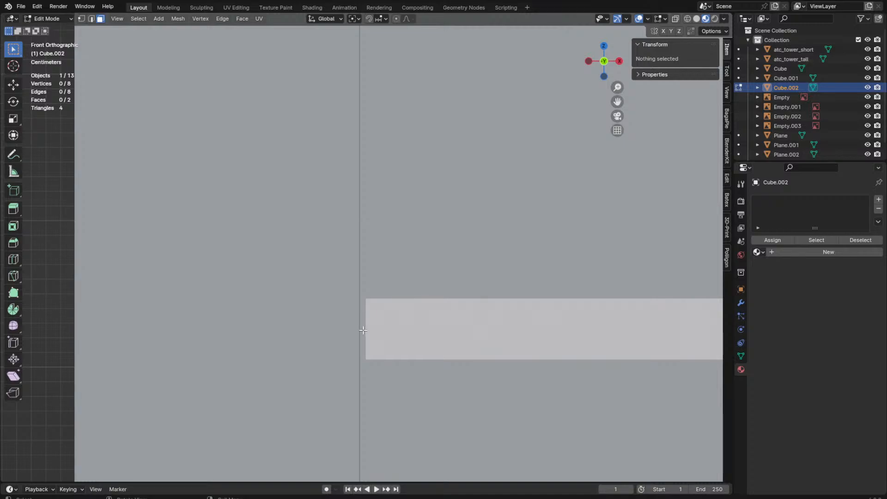
Step: Move the side panel on the negative X side along X until it is flush with the platform's end, at X -1.0975 m
middle_drag(363, 330, 353, 326)
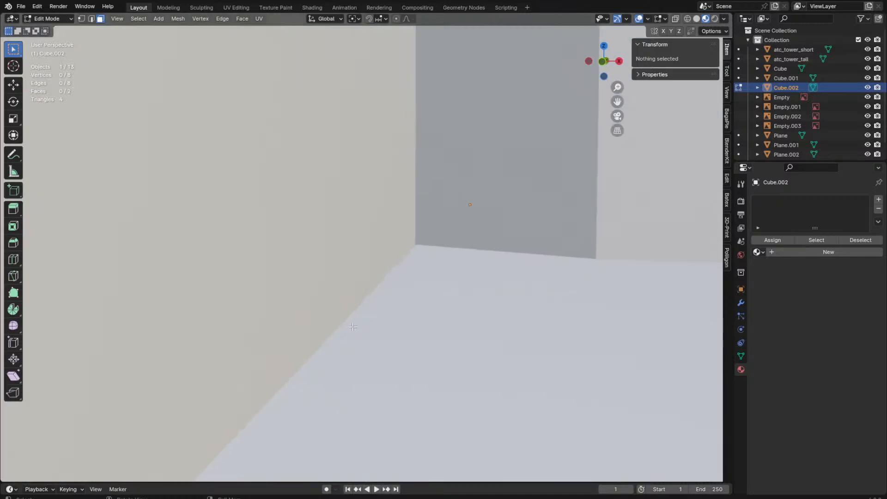
key(l)
key(KP_1)
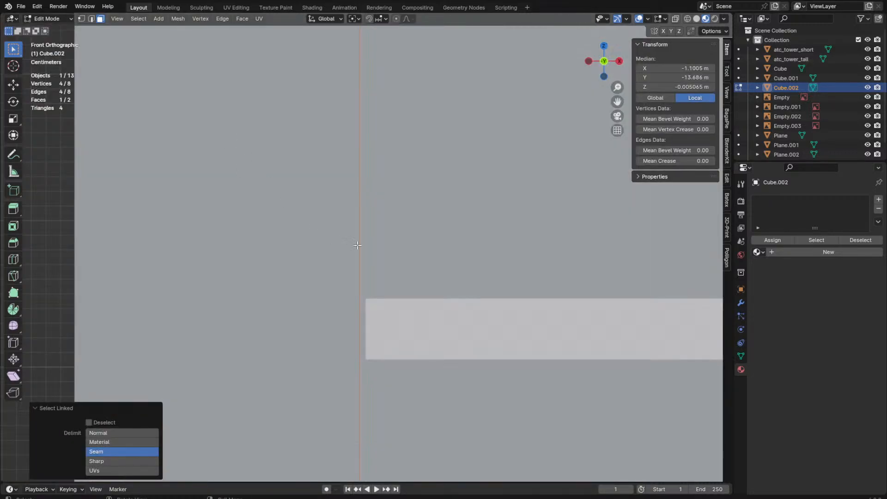
key(g)
key(x)
click(389, 268)
key(g)
key(x)
click(389, 270)
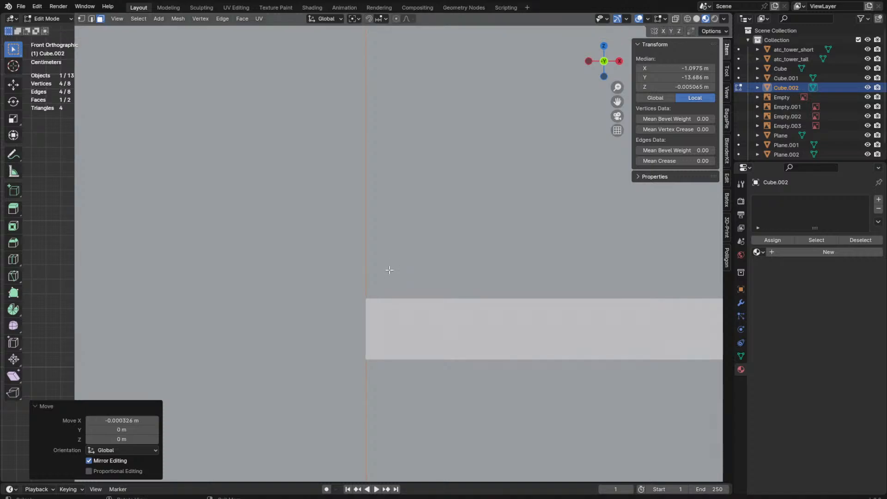
Step: Add a Solidify modifier to the side panels and set its thickness to 0.04 m
middle_drag(389, 271, 688, 243)
click(741, 301)
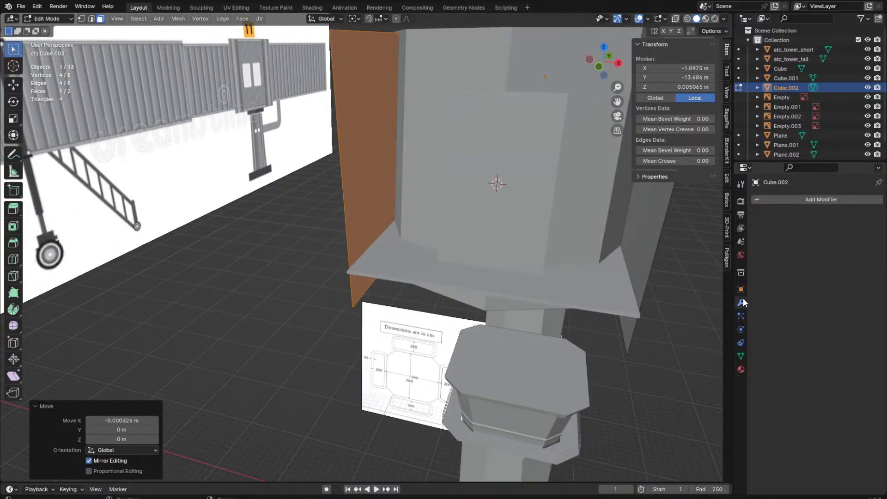
click(786, 200)
text(s)
click(766, 215)
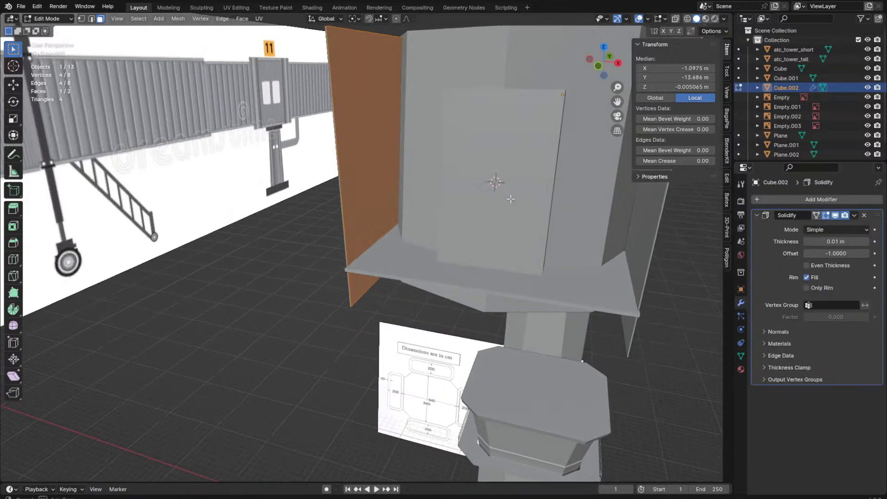
drag(838, 243, 857, 243)
middle_drag(550, 259, 376, 151)
Step: Flip the normals of the selected side panel so that its thickness extends inward, and leave mesh editing
key(space)
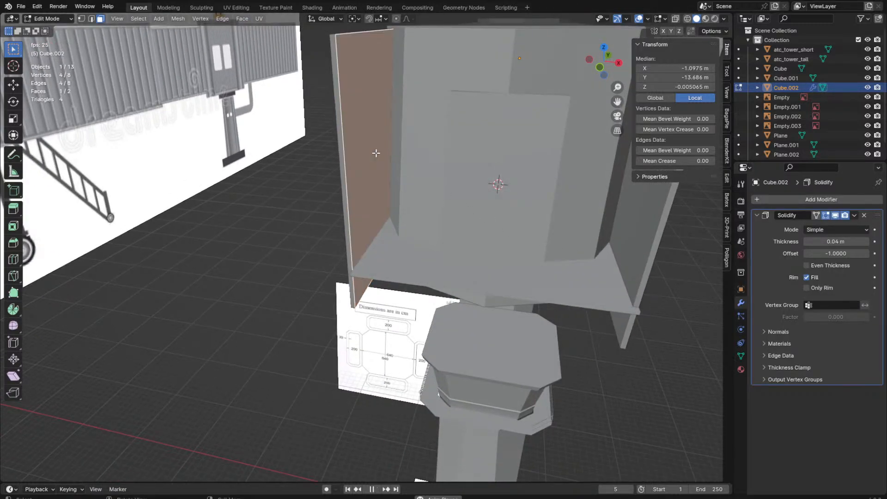
key(alt+n)
click(366, 146)
key(Tab)
middle_drag(438, 195, 569, 309)
scroll(570, 308, down, 3)
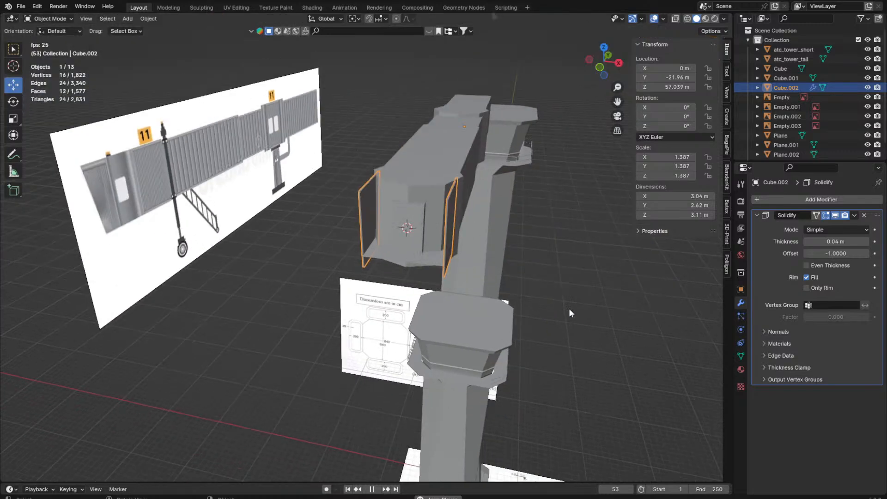
key(z)
click(569, 309)
scroll(552, 295, up, 2)
key(z)
click(649, 267)
scroll(554, 231, up, 2)
Step: Apply the Solidify modifier on the side panels
key(ctrl+a)
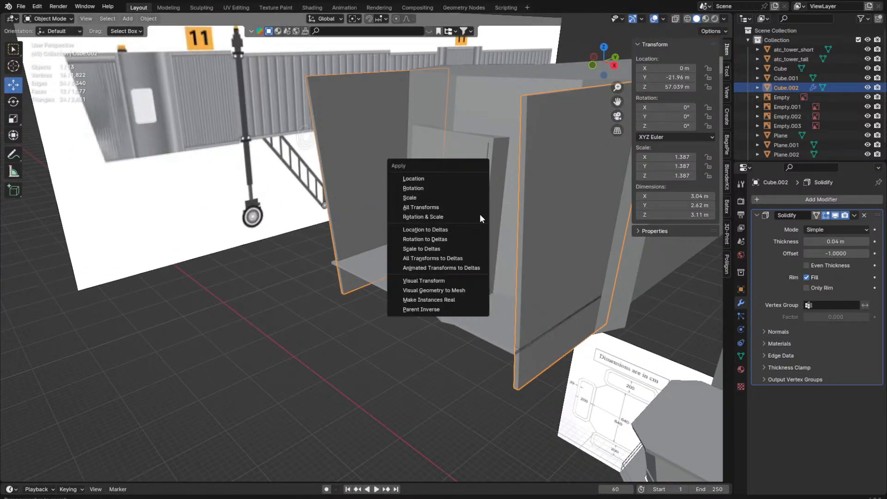
middle_drag(578, 326, 386, 291)
key(ctrl+z)
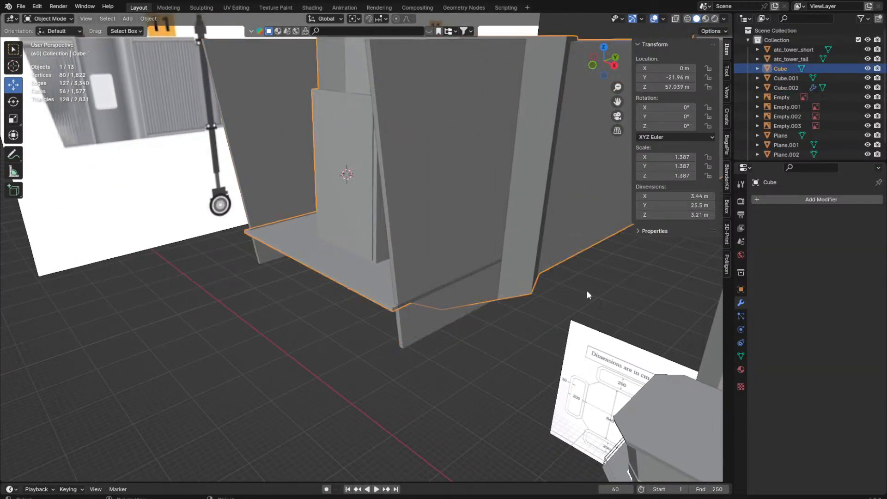
key(ctrl+shift+z)
key(ctrl+a)
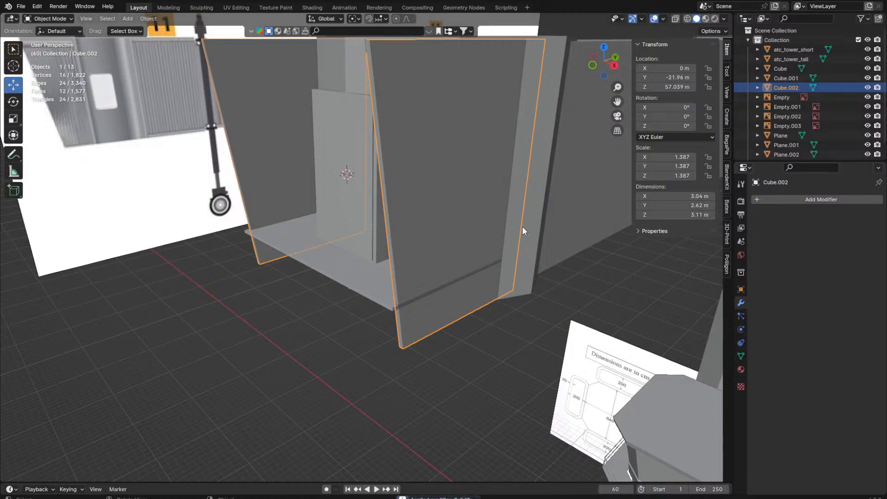
Step: Join the thickened side panels to the main jet bridge object
right_click(522, 226)
click(520, 225)
shift+click(332, 265)
right_click(332, 265)
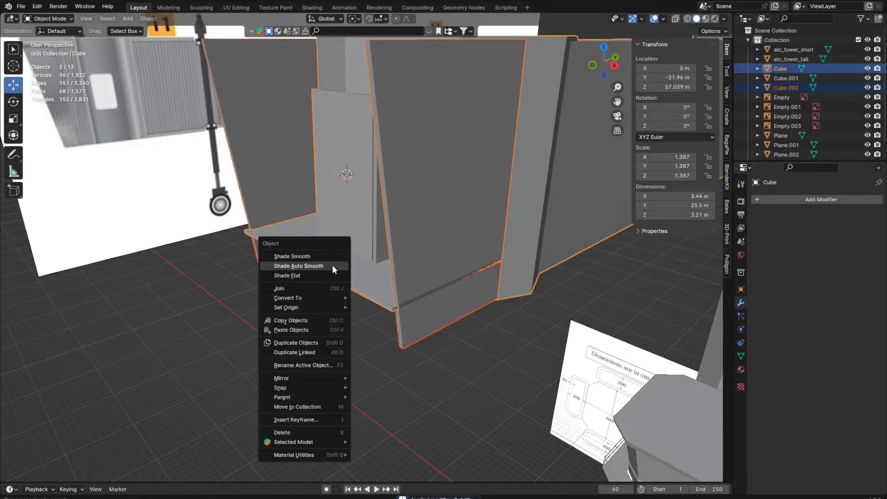
click(323, 289)
Step: Move the door platform's two narrow side faces inward along X so they no longer protrude through the side panels
key(Tab)
scroll(370, 323, up, 4)
click(405, 362)
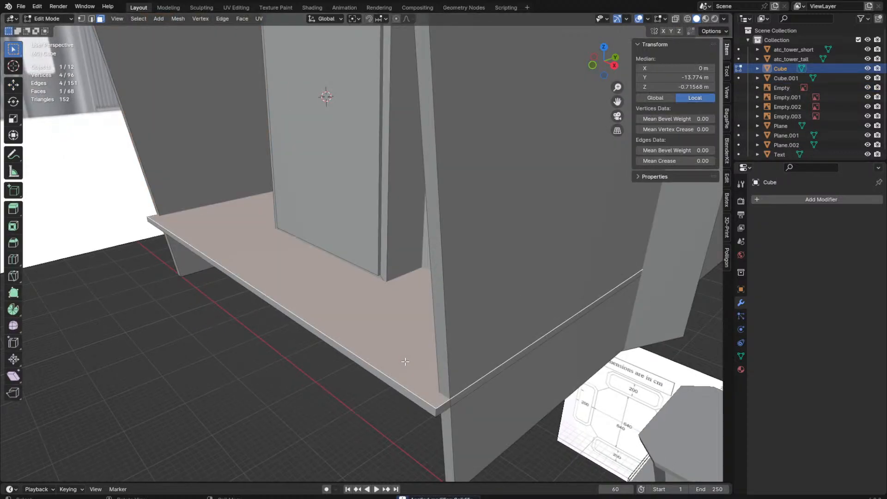
click(442, 415)
key(g)
key(x)
middle_drag(442, 414, 307, 346)
click(424, 393)
click(330, 346)
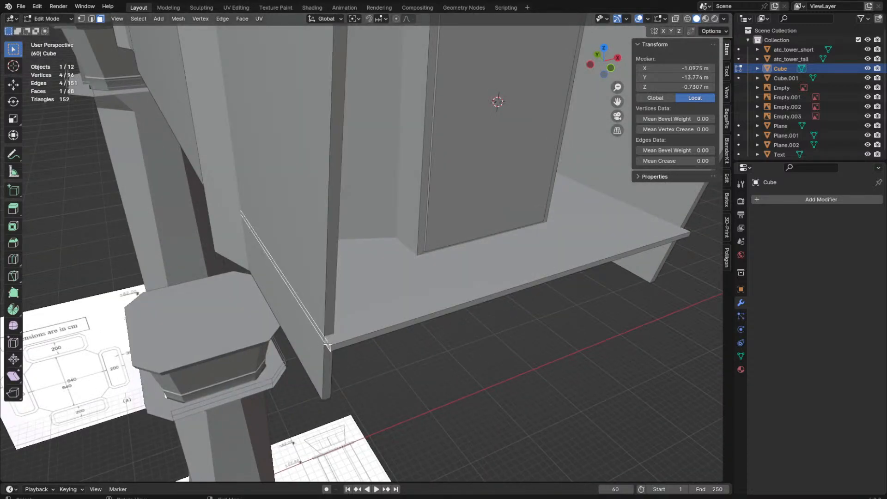
key(g)
key(x)
click(348, 344)
Step: Pull the platform's front face back about 0.07 m along Y, behind the front edges of the side panels
key(g)
key(y)
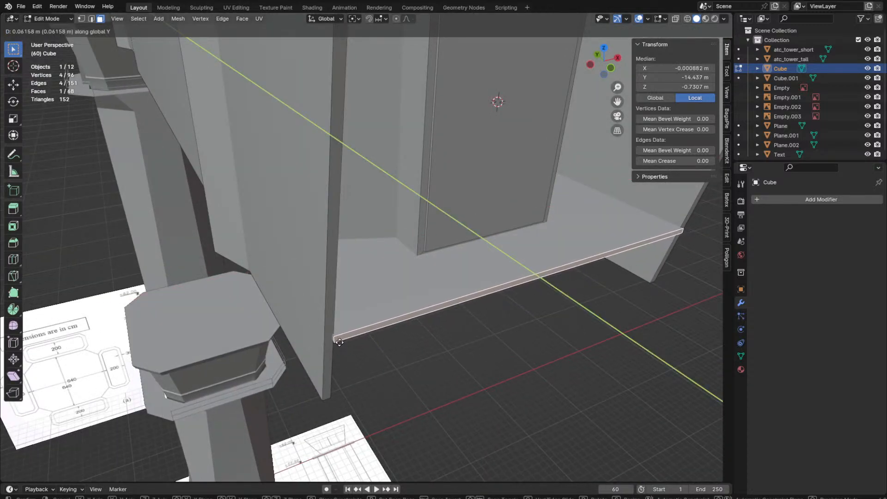
click(337, 340)
Step: Add one horizontal loop cut around each side panel and slide both down to the platform's level
middle_drag(337, 341, 259, 259)
key(ctrl+r)
click(249, 274)
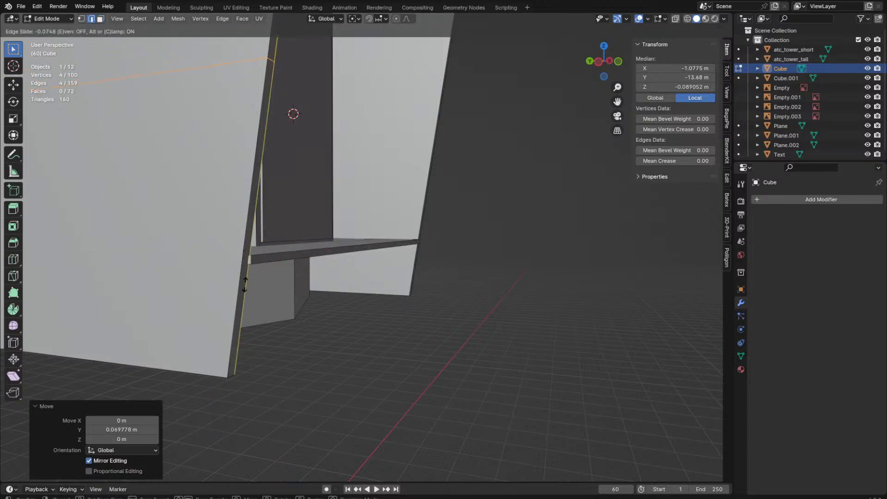
click(230, 31)
middle_drag(233, 25, 407, 194)
key(ctrl+r)
click(413, 198)
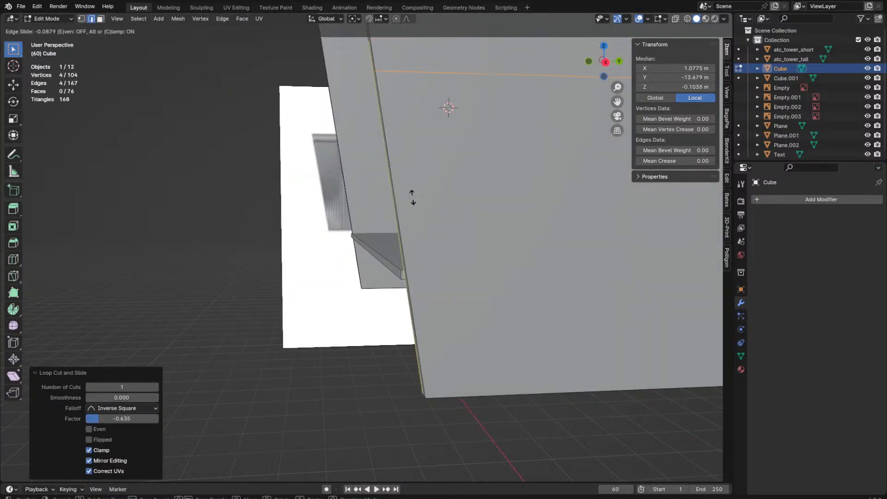
click(488, 395)
Step: Merge the platform's upper front corner on the positive X side into the side panel's loop-cut vertex, using At Last
key(1)
click(404, 273)
key(KP_Decimal)
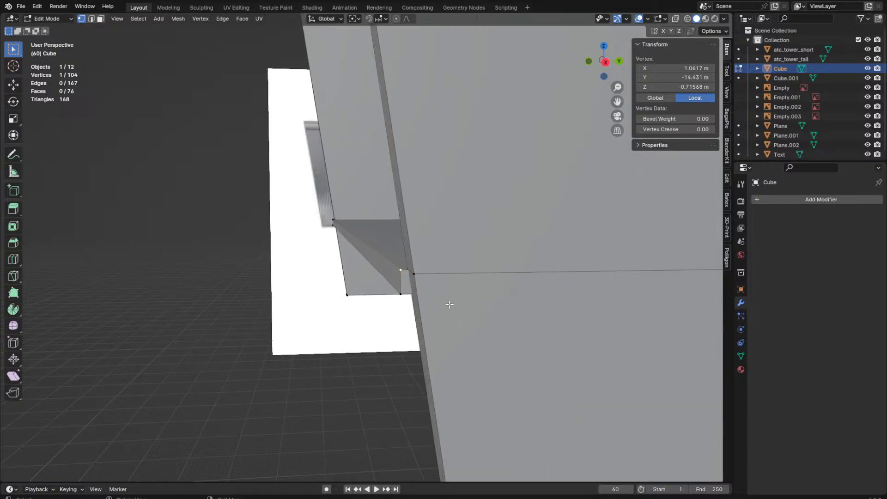
middle_drag(485, 238, 494, 239)
key(x)
key(alt+z)
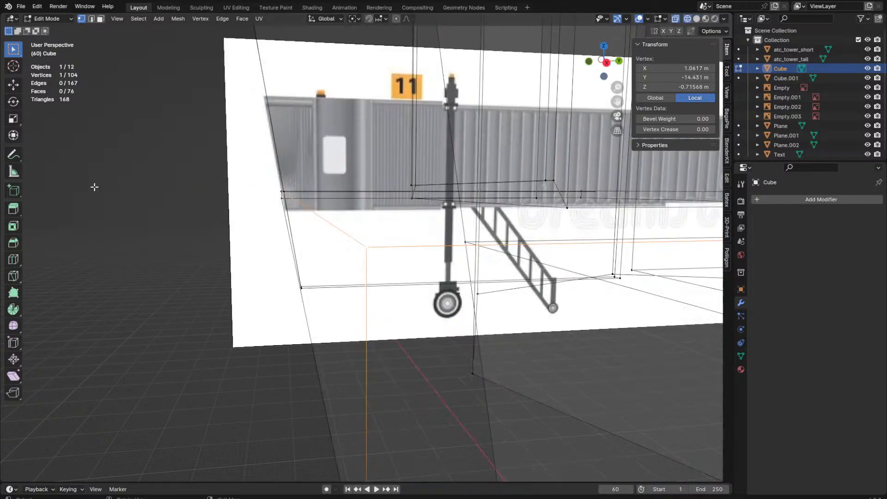
shift+click(465, 243)
key(m)
click(446, 228)
key(alt+z)
key(KP_Decimal)
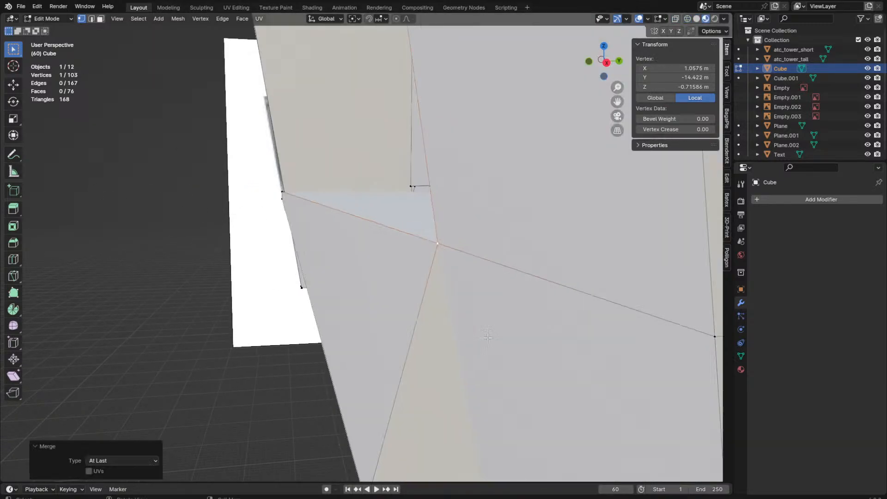
Step: Merge the platform's upper front corner on the negative X side into the other panel's loop-cut vertex, using At Last
scroll(516, 325, down, 6)
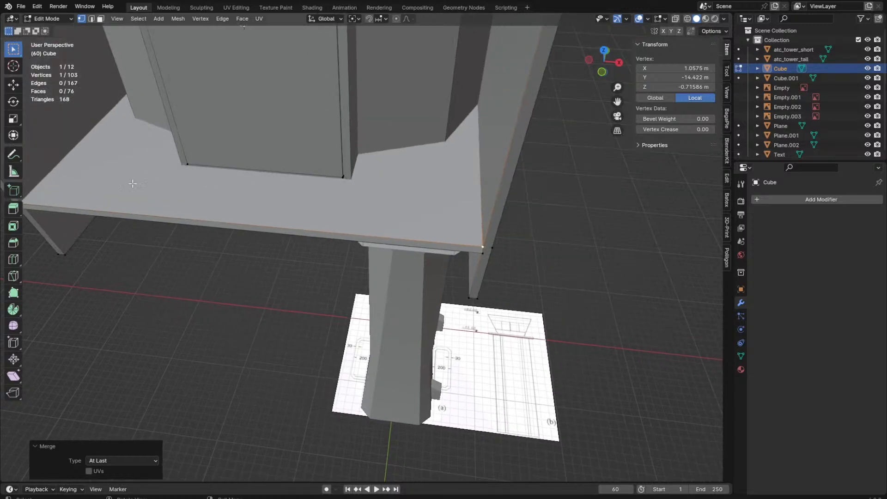
click(120, 216)
key(KP_Decimal)
scroll(341, 236, down, 4)
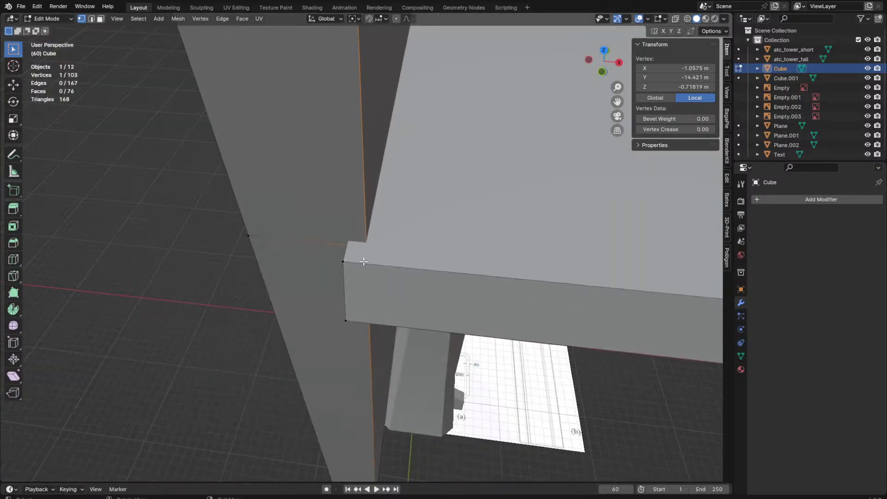
key(alt+z)
key(alt+z)
key(alt+z)
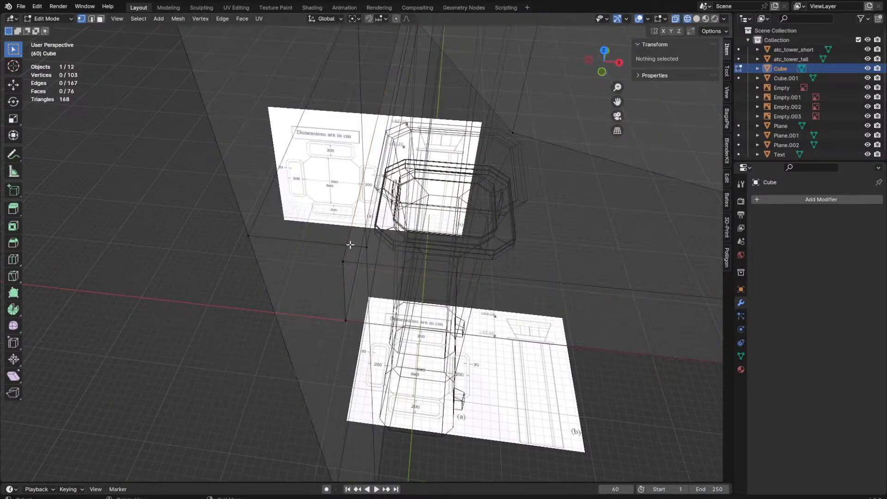
shift+click(365, 248)
key(alt+z)
key(m)
click(406, 314)
Step: Delete the platform's rear face and two side faces hidden inside the cab and side panels
key(shift+z)
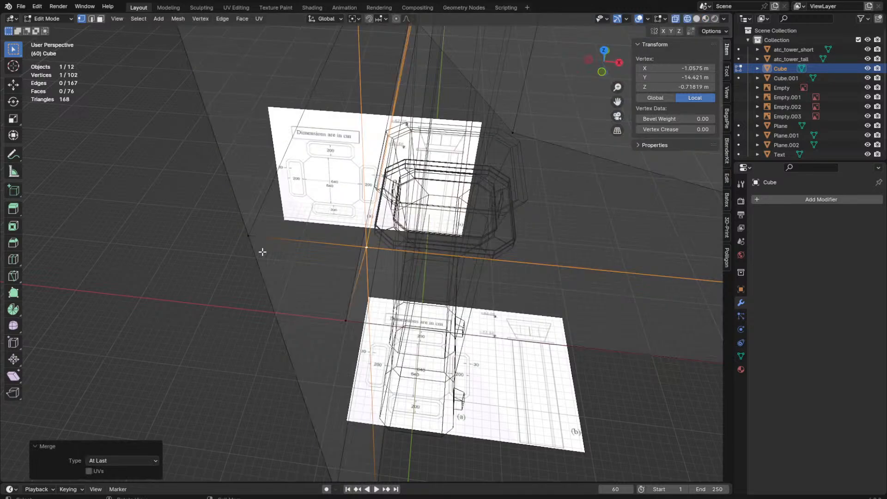
key(3)
click(387, 223)
mouse_move(491, 227)
middle_down()
mouse_move(458, 193)
mouse_move(374, 221)
middle_up()
shift+click(384, 221)
key(shift+z)
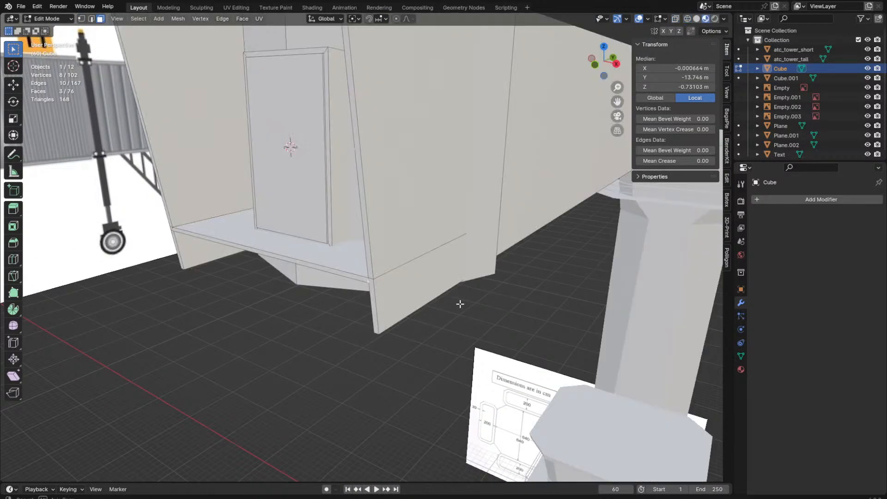
scroll(460, 303, up, 5)
key(x)
click(440, 280)
Step: Try to move the platform's lower front corner vertex on the positive X side about 0.03 m along Y
middle_drag(426, 278, 432, 248)
key(1)
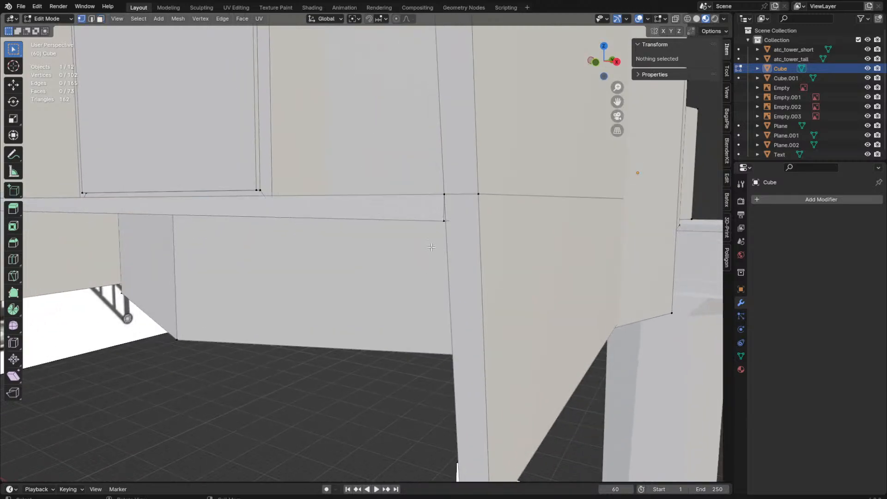
click(446, 220)
key(g)
key(x)
key(y)
click(447, 222)
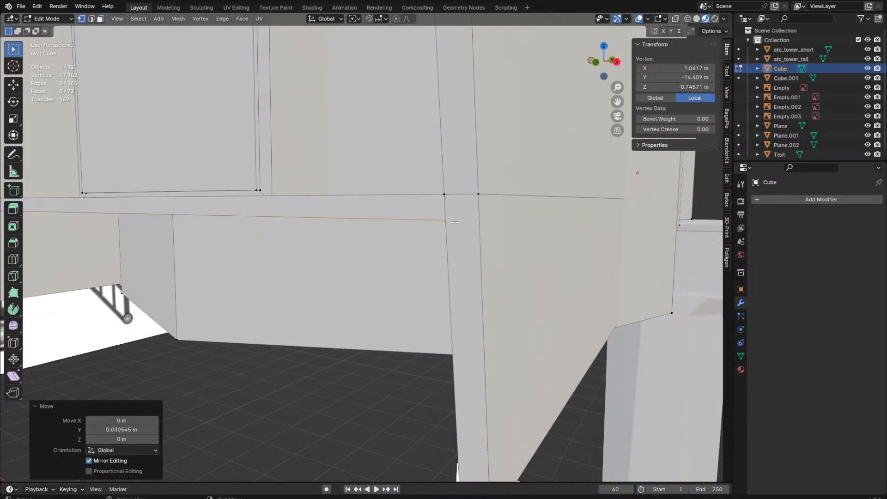
Step: Shift the platform's lower front edge along Y to line up with the sloping side panels, and return to Object Mode
scroll(369, 240, down, 5)
key(z)
click(258, 187)
scroll(351, 272, up, 2)
middle_drag(350, 271, 386, 346)
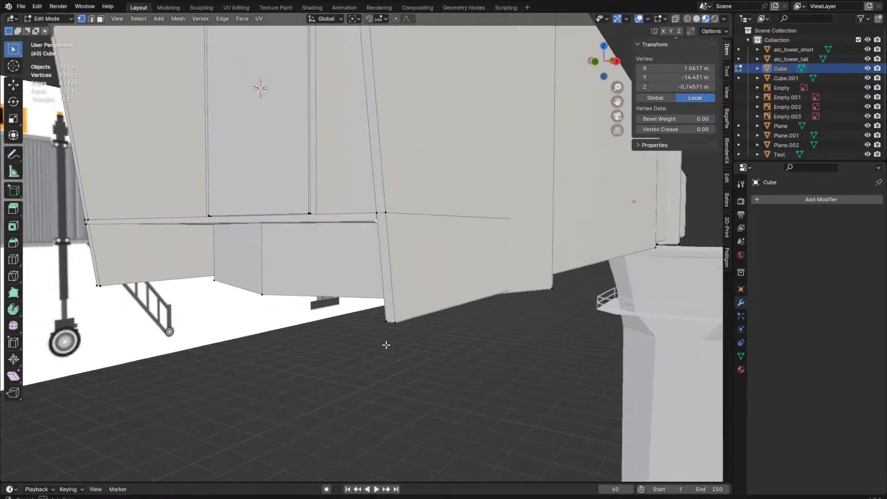
key(2)
click(355, 210)
key(g)
key(y)
click(350, 207)
key(Tab)
middle_drag(350, 207, 322, 189)
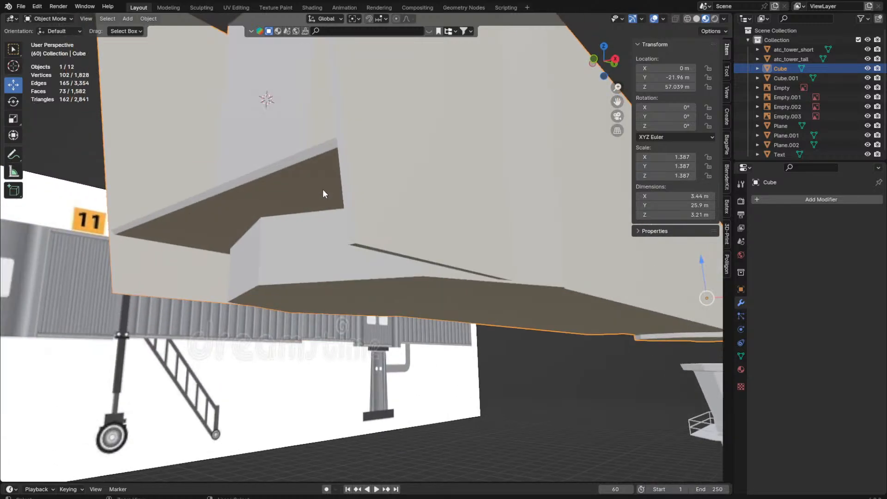
Step: Save the file, switch the viewport to Solid shading, and start editing the jet bridge's faces
key(ctrl+s)
scroll(348, 131, up, 2)
key(z)
click(418, 200)
mouse_move(418, 200)
middle_down()
mouse_move(523, 214)
mouse_move(460, 231)
mouse_move(372, 224)
mouse_move(419, 275)
middle_up()
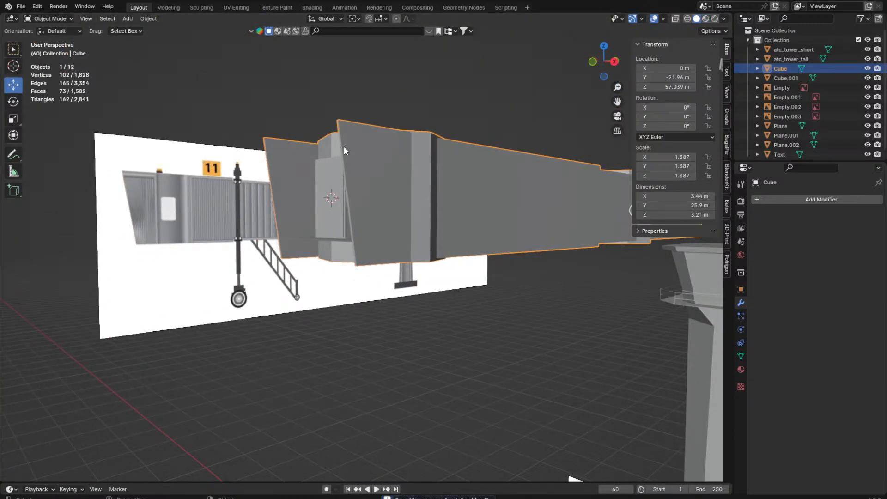
middle_drag(344, 146, 335, 173)
middle_drag(322, 135, 377, 131)
key(Tab)
key(3)
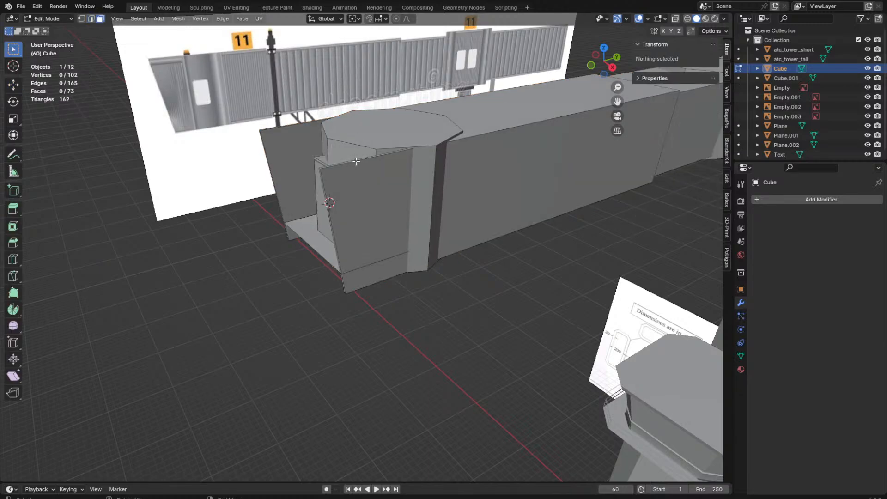
Step: Try to extrude only the negative-X side panel's narrow top face upward by about 0.06 m
click(351, 153)
scroll(363, 238, up, 3)
click(344, 240)
scroll(390, 244, up, 2)
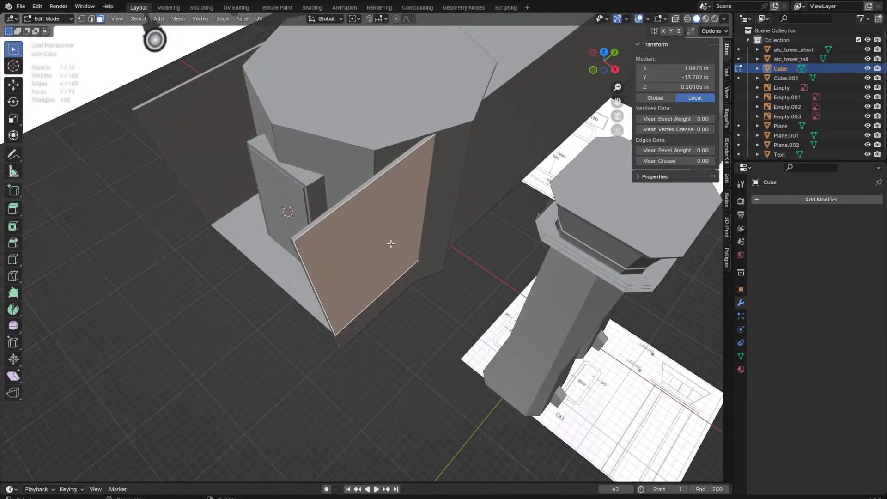
middle_drag(390, 244, 406, 208)
click(267, 193)
middle_drag(267, 193, 271, 204)
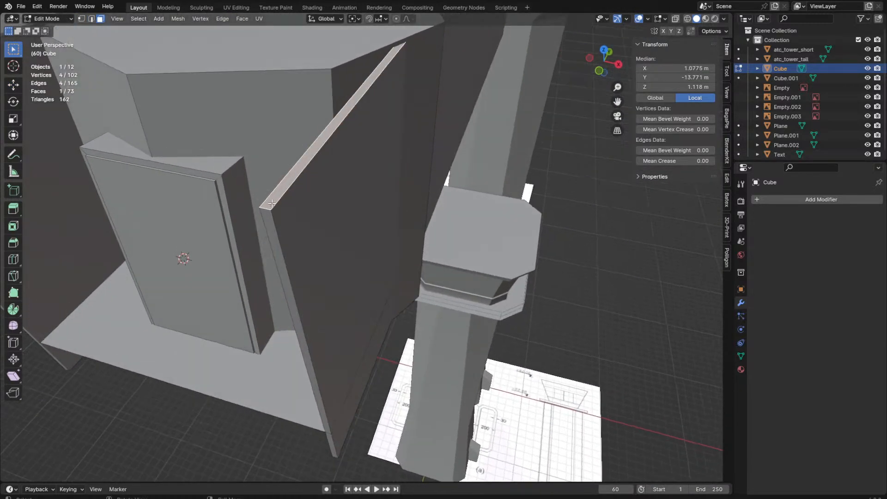
shift+middle_drag(187, 199, 405, 287)
click(119, 216)
key(e)
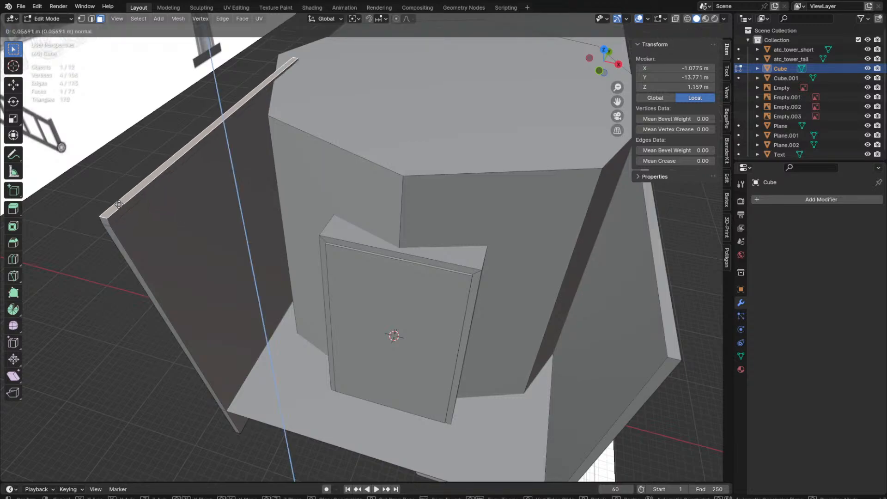
click(121, 207)
click(130, 206)
middle_drag(668, 308, 633, 287)
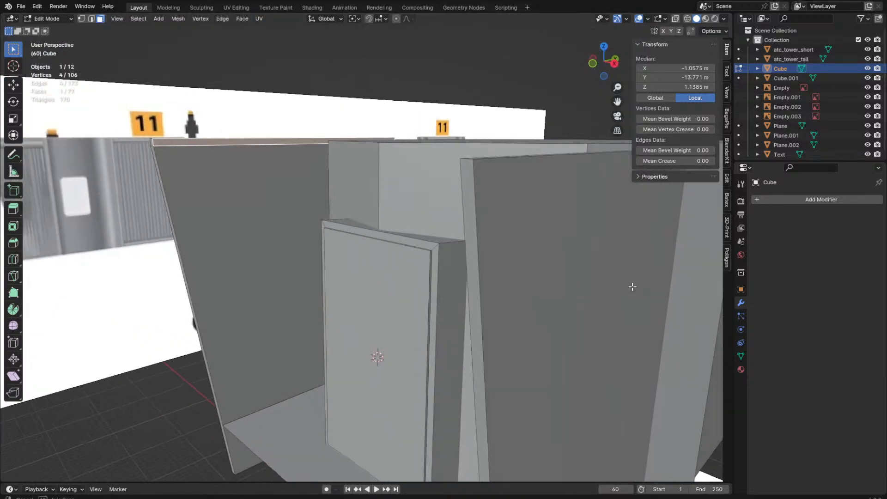
key(ctrl+z)
key(ctrl+z)
middle_drag(521, 195, 507, 204)
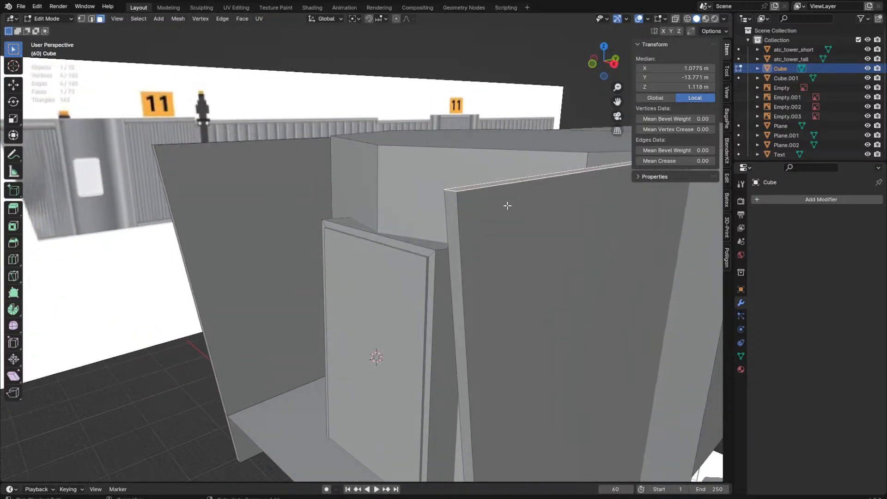
Step: Extrude the narrow top faces of both cab side panels upward together by about 0.043 m
click(492, 202)
click(454, 191)
middle_drag(454, 191, 167, 119)
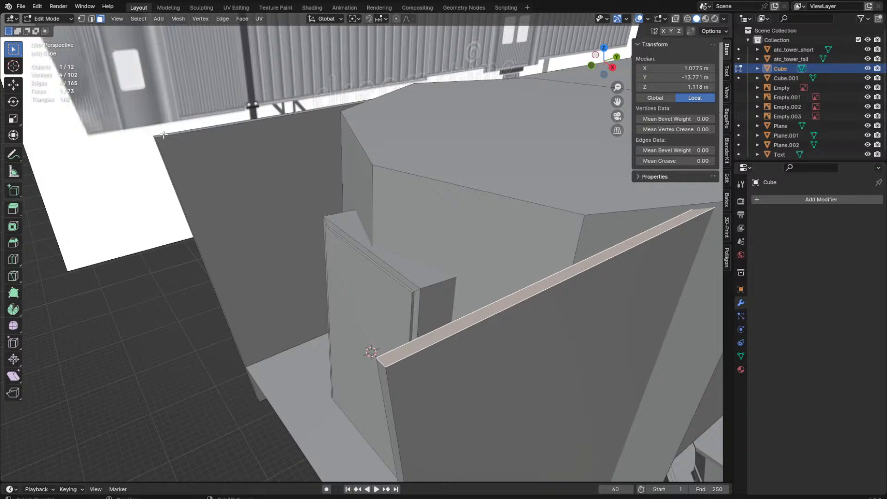
shift+click(163, 135)
key(e)
click(240, 196)
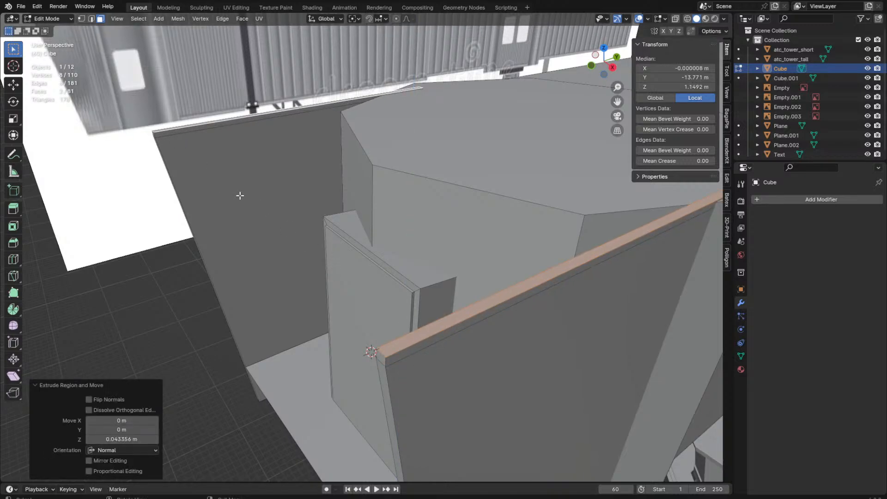
Step: Delete the two inward-facing faces of the new extrusions on top of the side panels
click(172, 131)
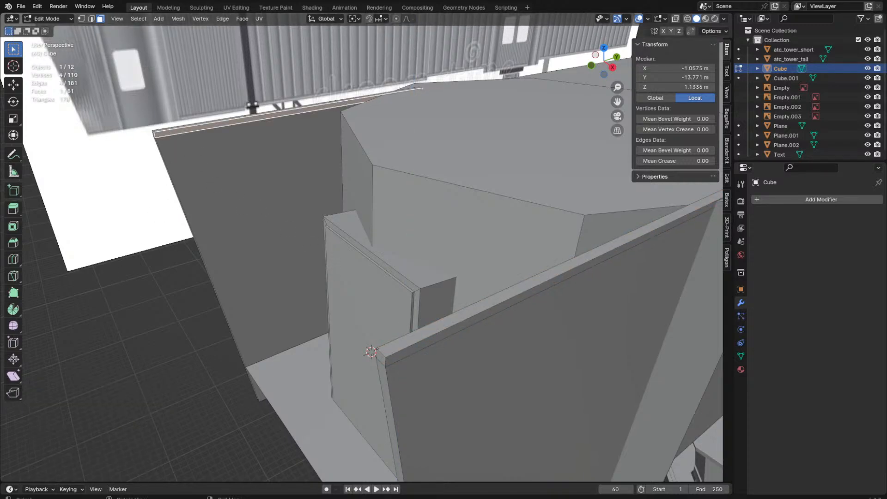
middle_drag(144, 433, 352, 309)
shift+click(678, 276)
key(x)
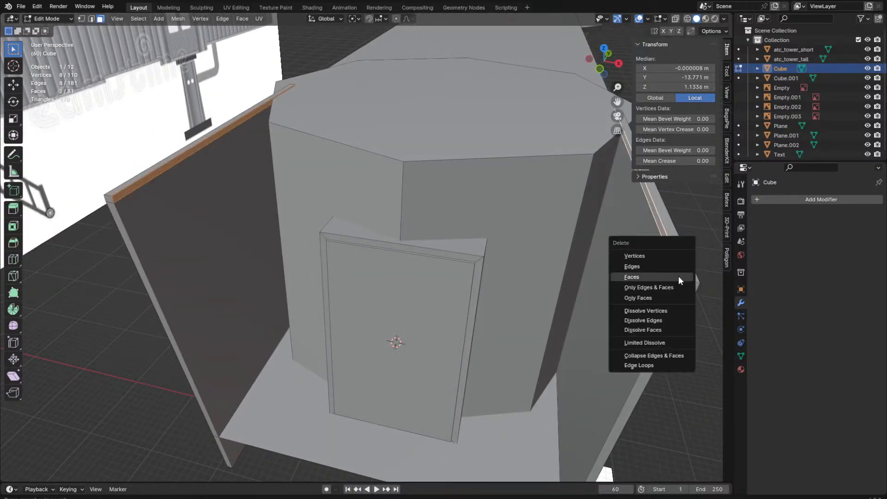
click(678, 276)
Step: Bridge the open edges between the side panels with underside, front and top faces to form the hood roof
key(2)
click(675, 273)
shift+click(180, 177)
key(f)
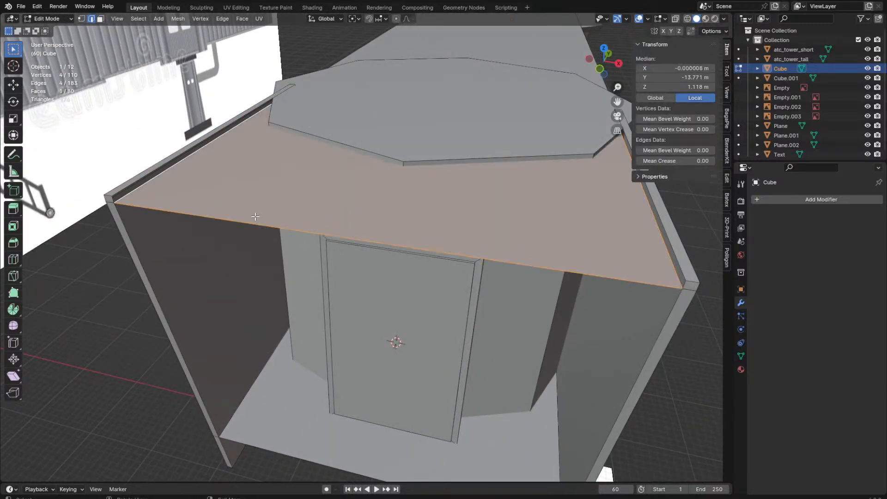
click(255, 217)
key(f)
key(f)
Step: Lower the hood roof's rim faces about 0.04 m along Z and return to Object Mode
key(Tab)
key(Tab)
middle_drag(389, 186, 308, 198)
key(3)
click(305, 259)
middle_drag(205, 261, 236, 260)
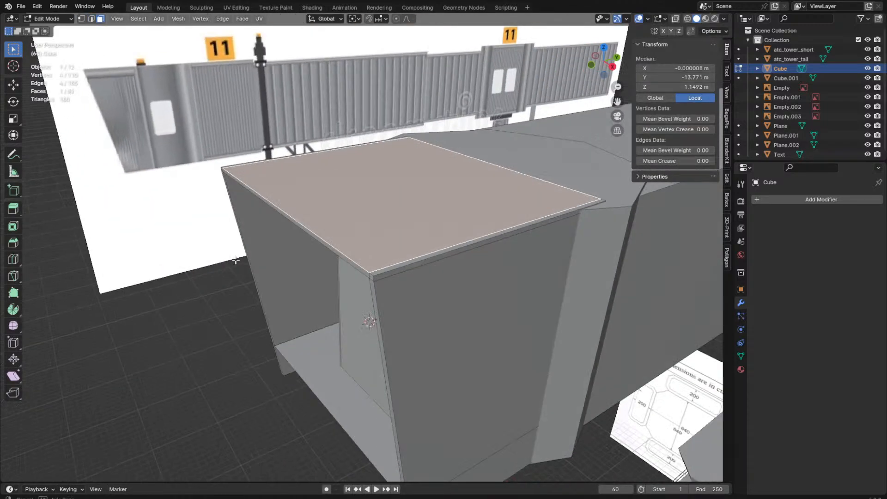
alt+click(373, 276)
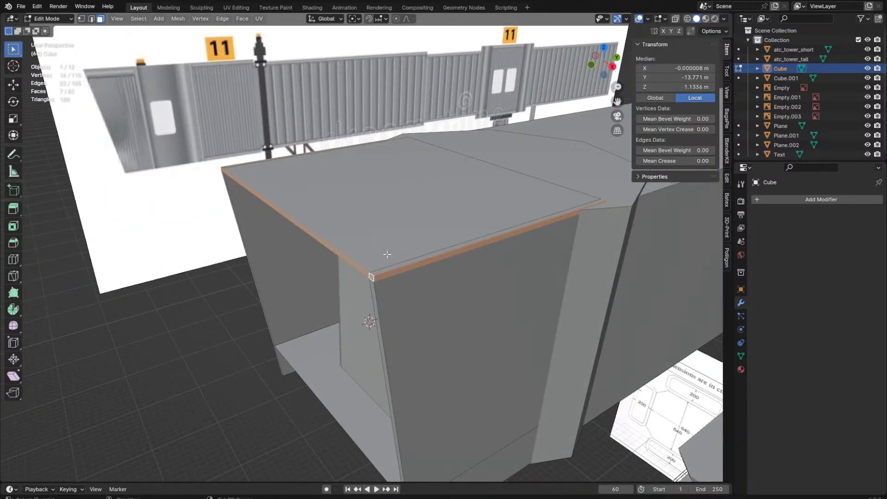
key(g)
key(z)
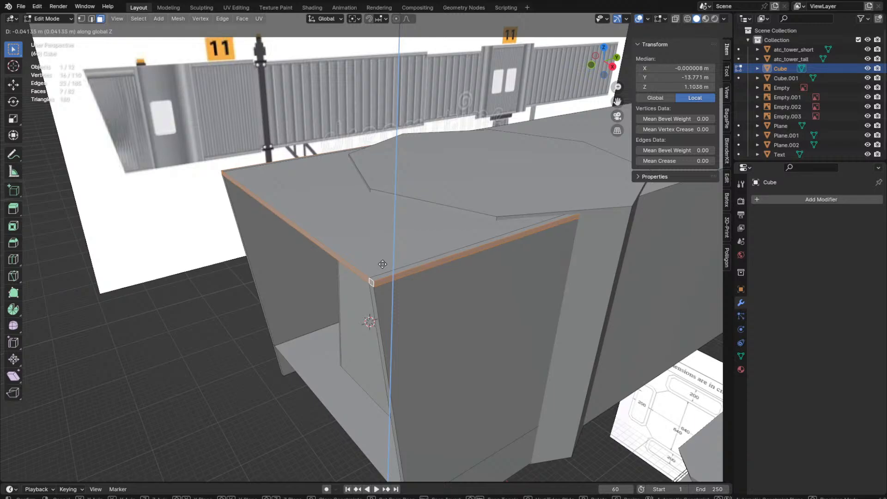
click(382, 264)
key(Tab)
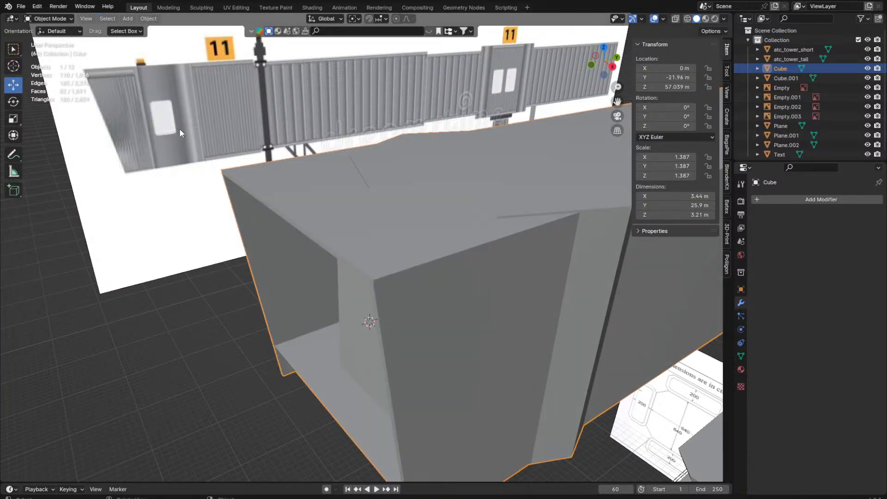
Step: Check the hood's interior and roof, save the file, and view the whole jet bridge from the right side
middle_drag(180, 133, 320, 134)
scroll(254, 147, up, 2)
key(Tab)
key(Tab)
middle_drag(218, 151, 107, 145)
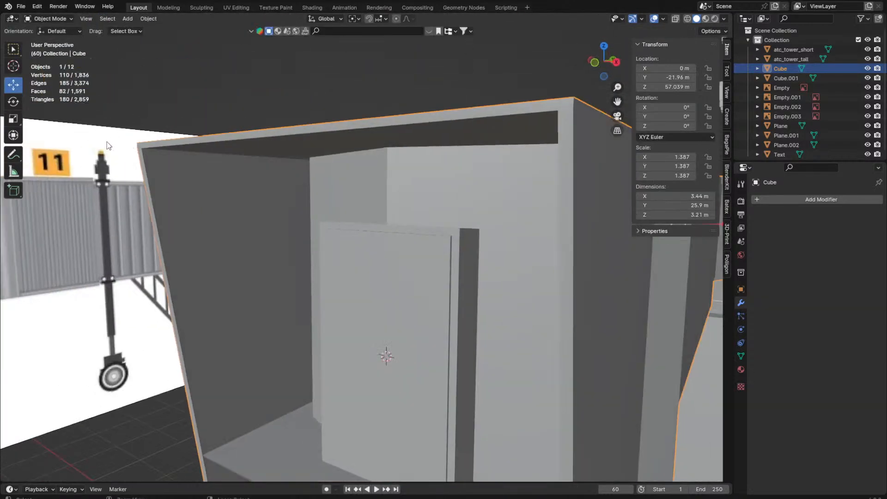
key(ctrl+s)
middle_drag(324, 277, 334, 316)
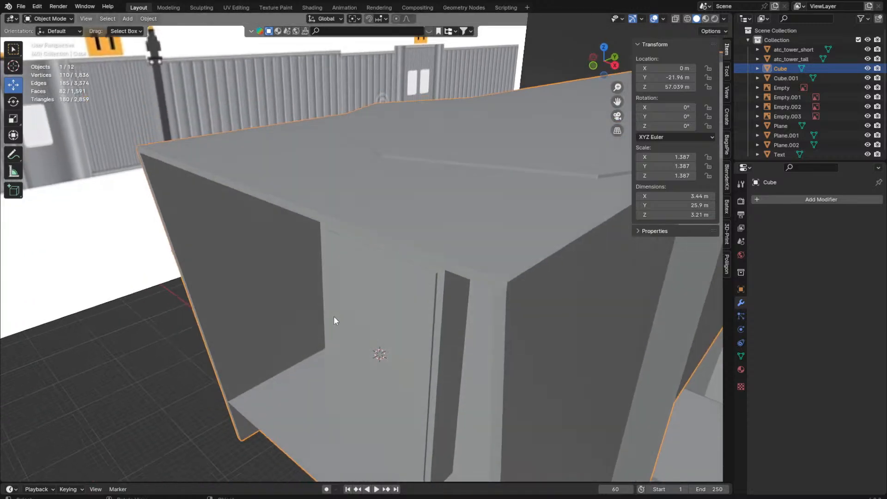
key(ctrl+s)
scroll(368, 328, down, 10)
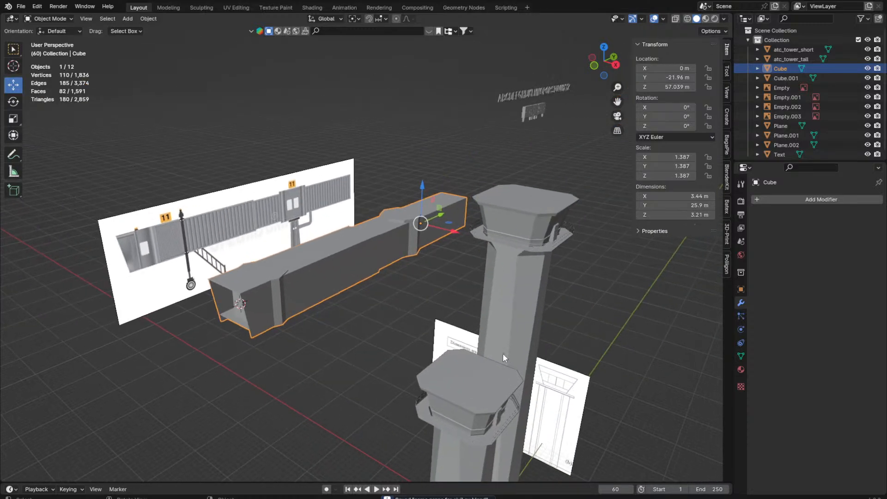
key(z)
middle_drag(601, 406, 514, 326)
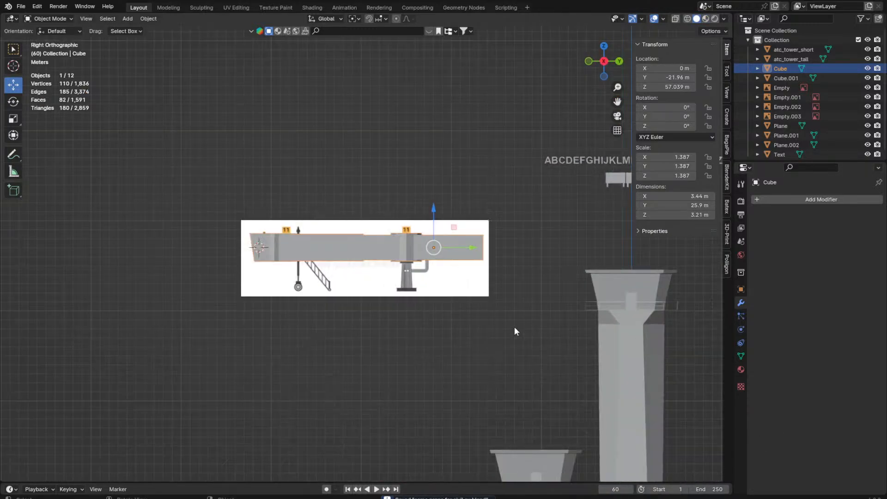
Step: Add a 4-vertex cylinder with 1 m radius and 2 m depth at the centre of the front corridor's underside face
scroll(485, 323, up, 3)
shift+middle_drag(342, 319, 438, 258)
mouse_move(372, 182)
middle_down()
mouse_move(369, 160)
mouse_move(321, 194)
middle_up()
key(Tab)
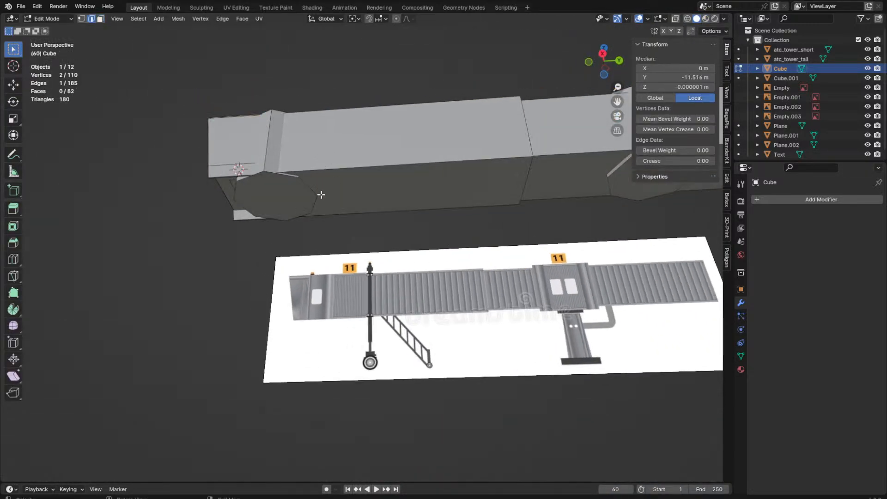
key(3)
click(333, 198)
key(shift+a)
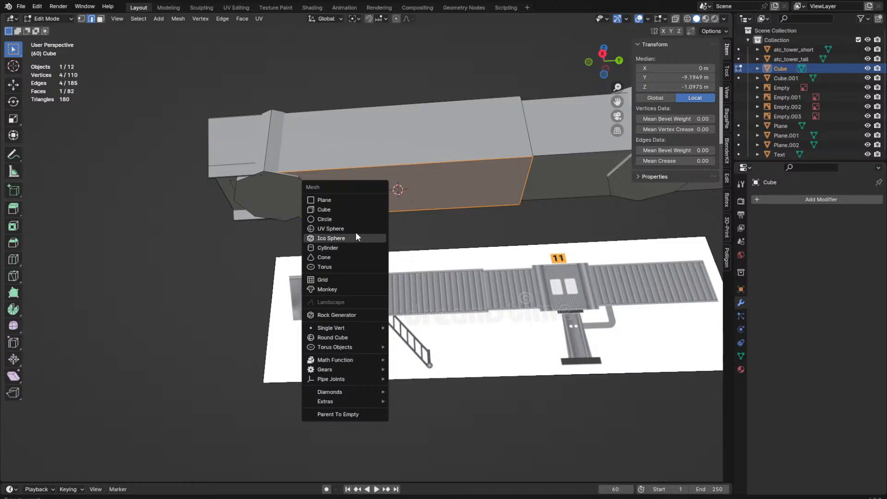
click(337, 248)
scroll(287, 272, up, 2)
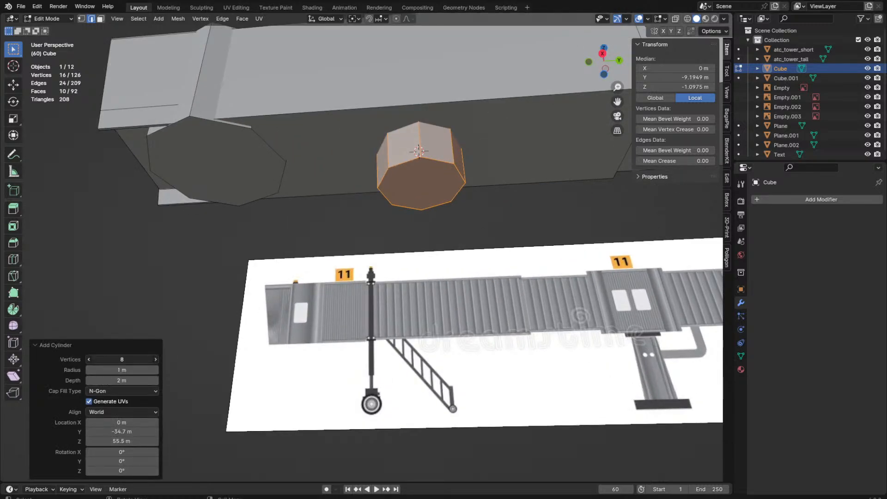
click(138, 355)
text(/2)
key(Return)
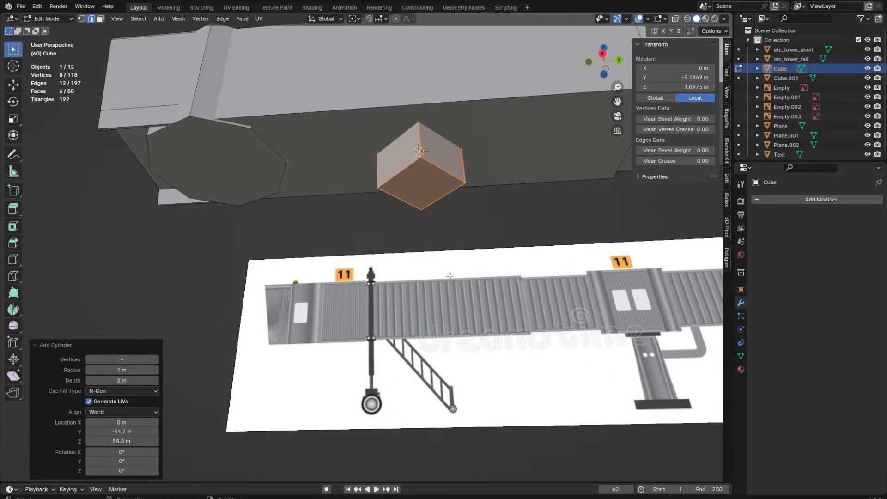
Step: Move the cylinder along Y onto the wheeled leg in the reference and scale it down to the leg's width
key(KP_3)
key(g)
click(404, 242)
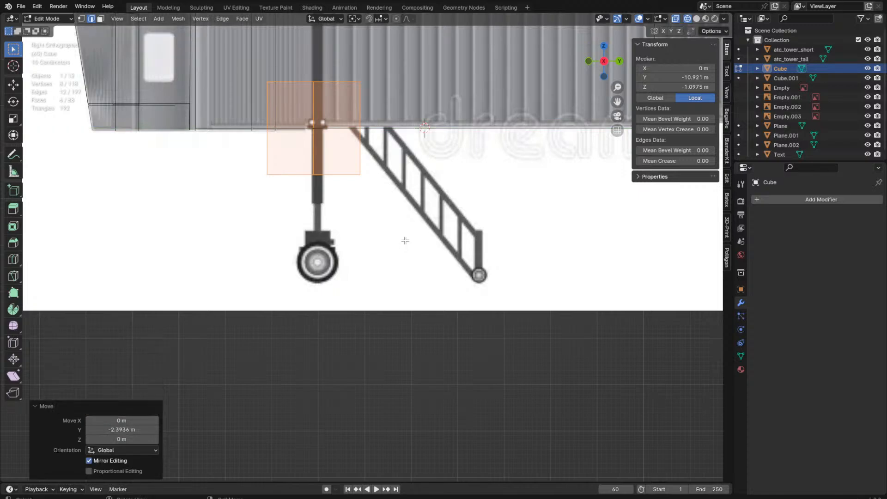
scroll(575, 359, up, 3)
key(KP_3)
scroll(576, 358, up, 3)
key(s)
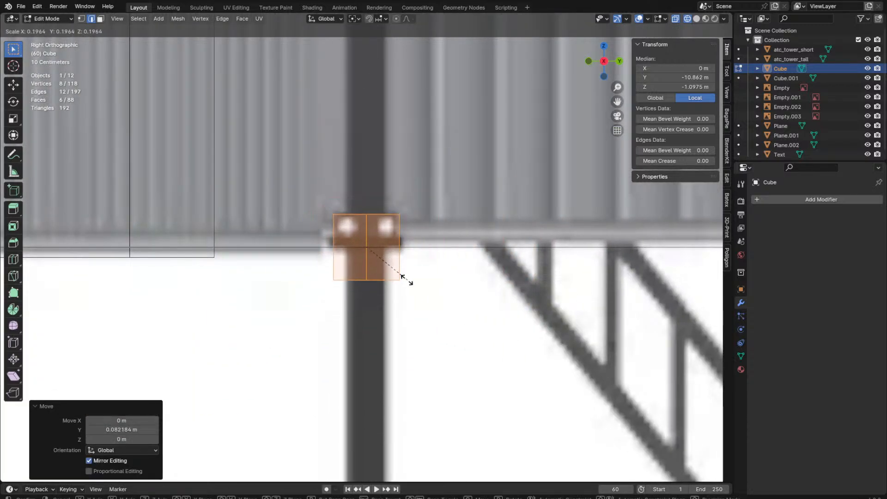
click(384, 273)
Step: Shift the small leg block's top face along Z, delete it, and leave the wireframe display
key(3)
click(362, 213)
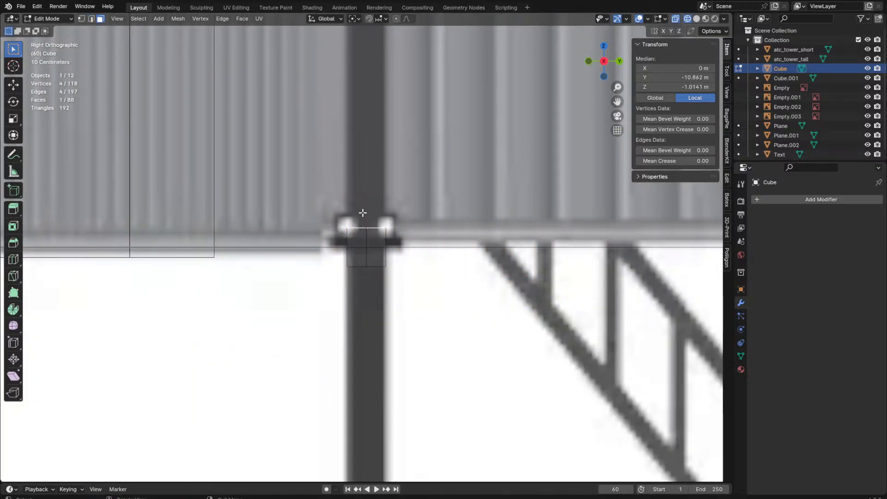
key(g)
key(z)
click(364, 235)
key(x)
click(363, 236)
key(shift+z)
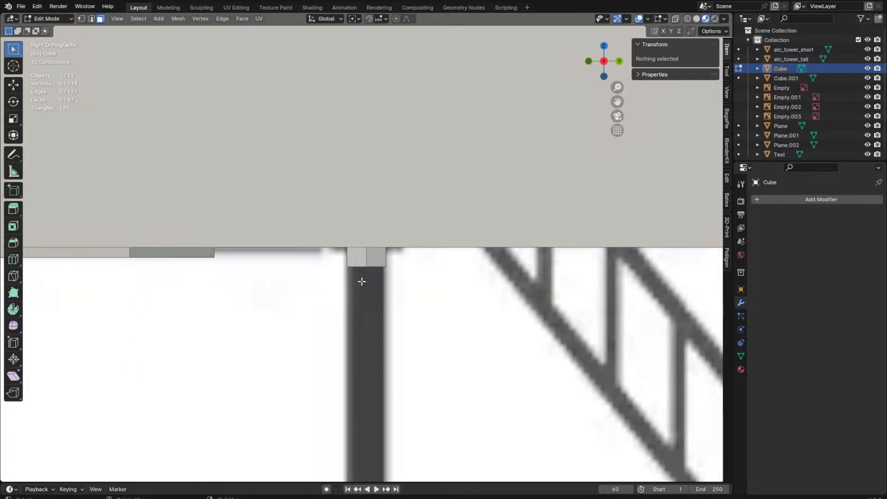
Step: Move the leg's bottom face down along Z to the end of the thicker leg section in the reference
middle_drag(236, 324, 237, 308)
click(362, 265)
key(g)
key(z)
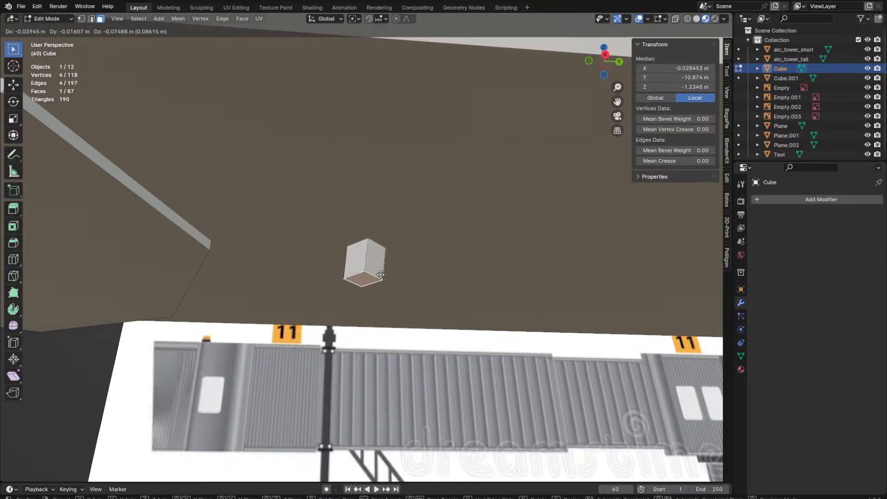
click(406, 289)
key(KP_3)
scroll(606, 338, down, 6)
key(g)
key(z)
click(557, 406)
Step: Inset the leg's bottom face and scale it down toward the width of the thinner strut in the reference
middle_drag(557, 406, 564, 337)
key(period)
click(564, 392)
key(s)
click(535, 298)
key(KP_3)
key(s)
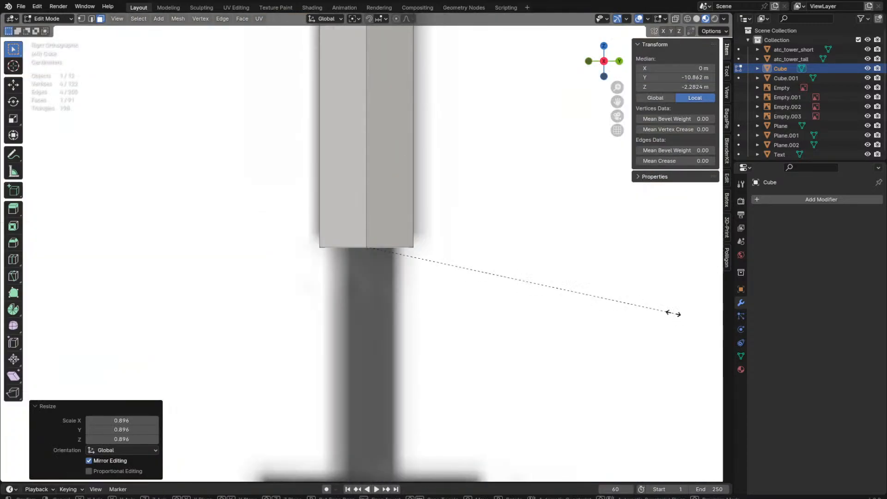
click(616, 315)
Step: Refine the inset face with a further 0.916 scale against the reference strut, and return to Solid shading
key(z)
click(564, 317)
key(s)
click(487, 307)
middle_drag(487, 307, 501, 284)
key(z)
click(574, 281)
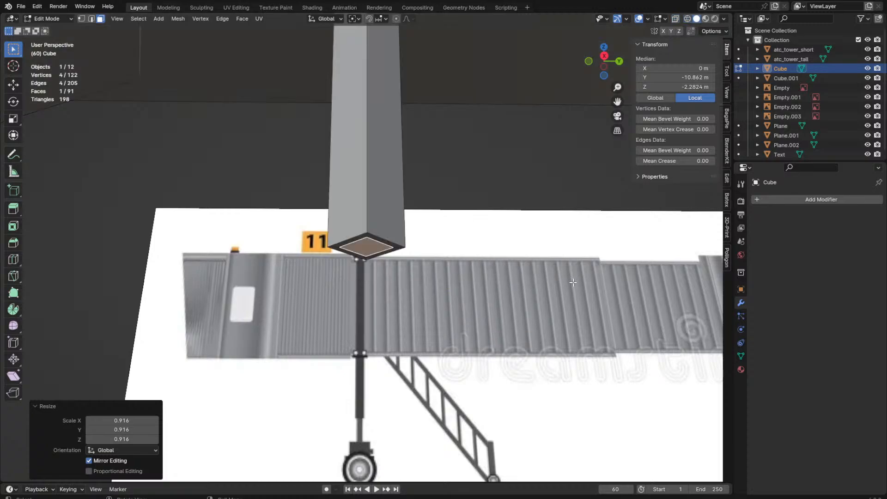
Step: Extrude the inset face downward and adjust it along Z to meet the top of the wheel bracket
key(e)
click(574, 378)
key(KP_3)
key(g)
key(z)
click(478, 378)
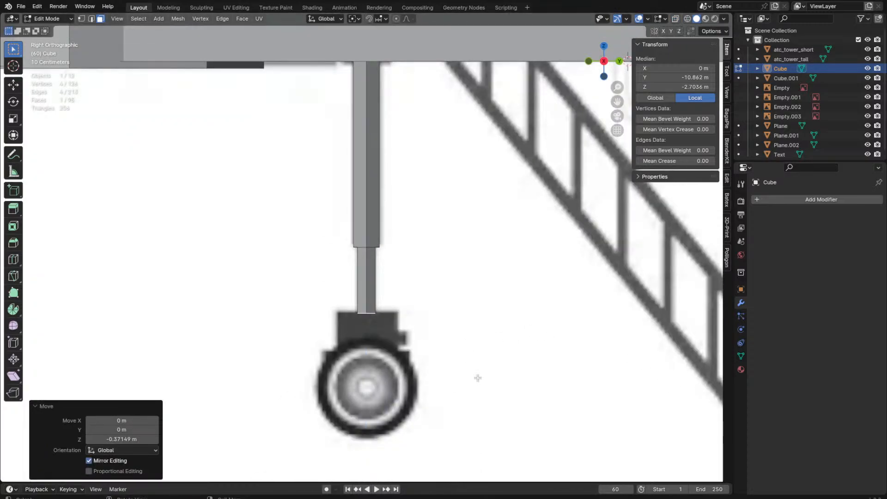
key(g)
key(z)
click(476, 378)
Step: Extrude the strut's bottom face in place and scale it by 2.967 to match the wheel bracket's width
shift+middle_drag(440, 363, 430, 334)
key(e)
right_click(443, 315)
key(s)
click(568, 314)
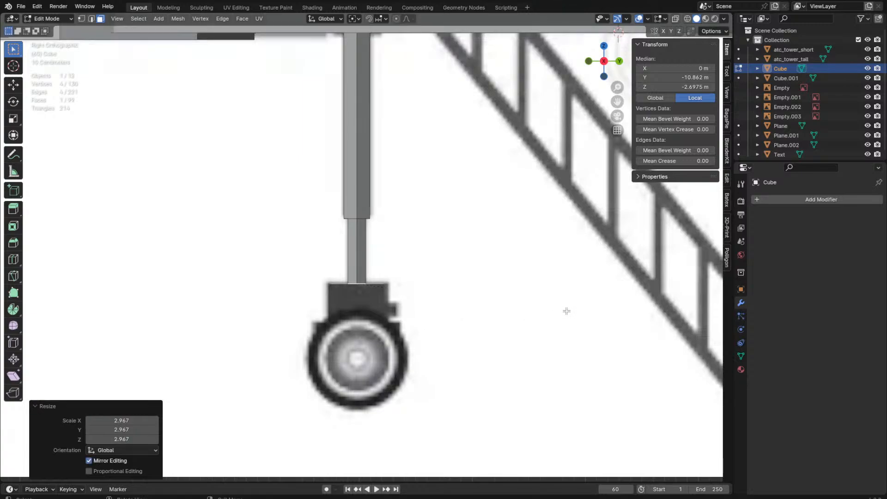
scroll(468, 316, up, 1)
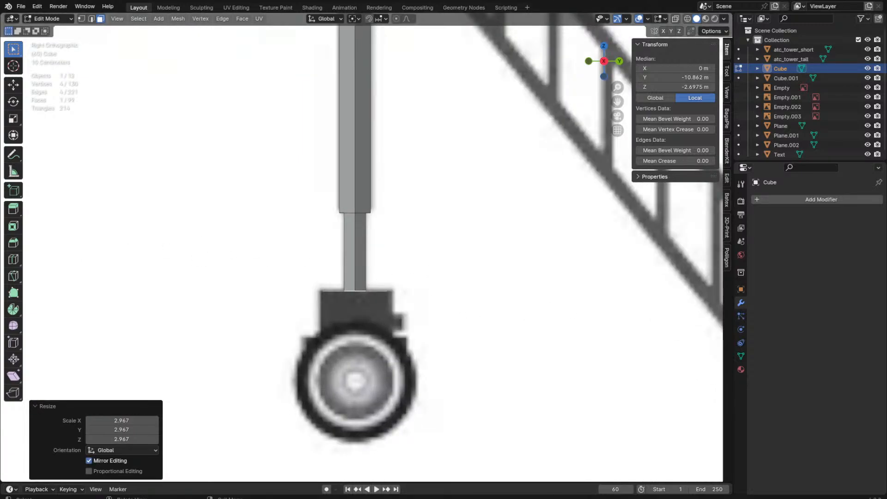
middle_drag(103, 213, 327, 244)
key(grave)
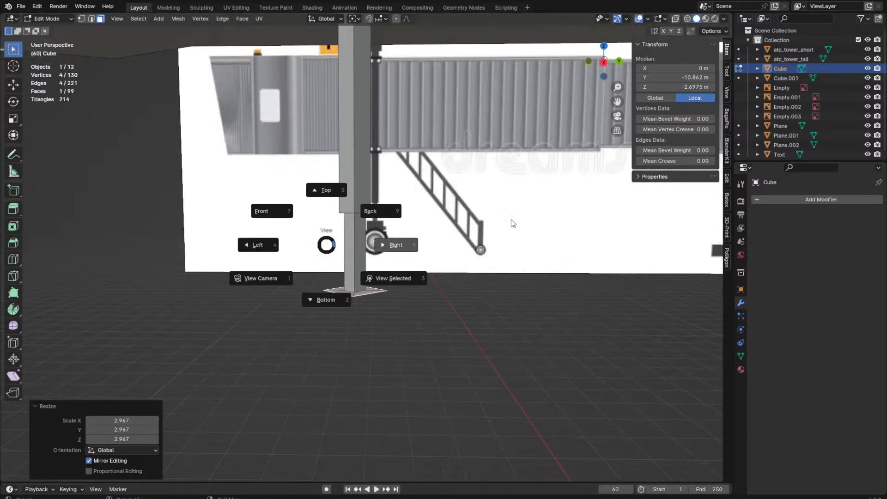
Step: Extrude the widened face at the strut's bottom downward into a wheel bracket block and lower its bottom face along Z
click(512, 225)
key(e)
click(519, 276)
middle_drag(507, 273, 522, 273)
key(g)
key(z)
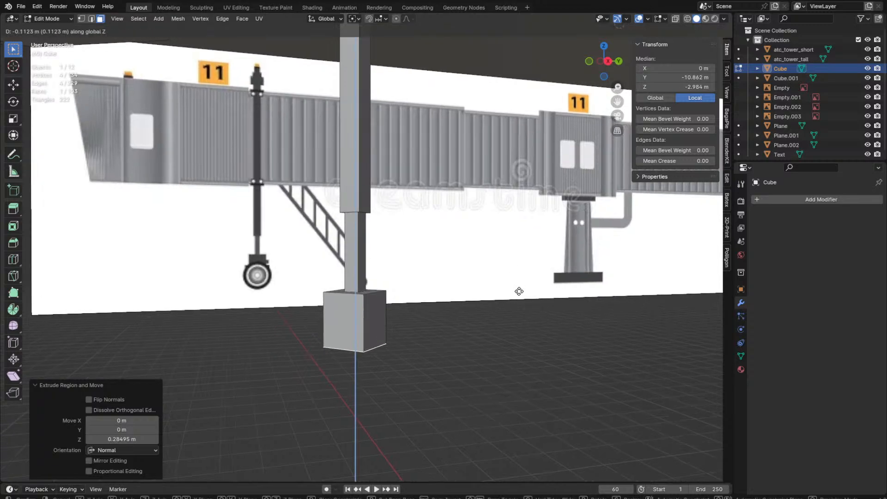
click(520, 330)
Step: Adjust the bracket's bottom along Z against the reference wheel and snap the 3D cursor to it
key(grave)
click(601, 311)
key(z)
click(401, 307)
key(g)
key(z)
click(375, 310)
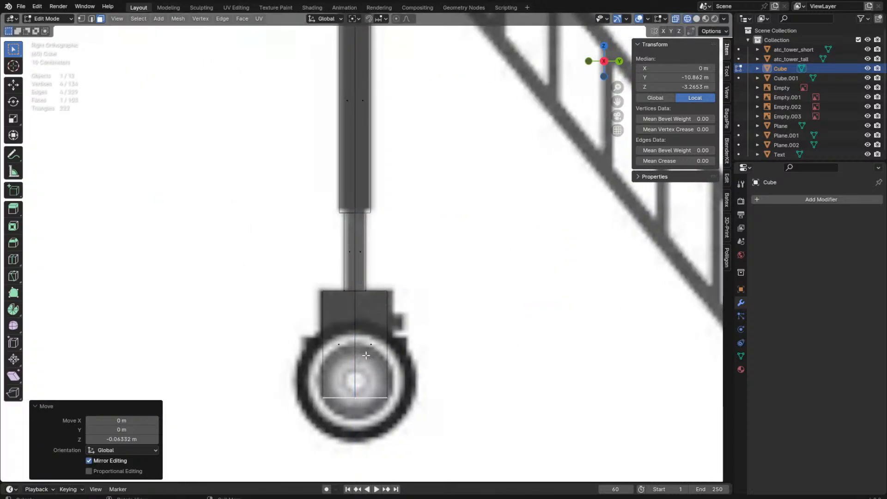
key(z)
click(380, 427)
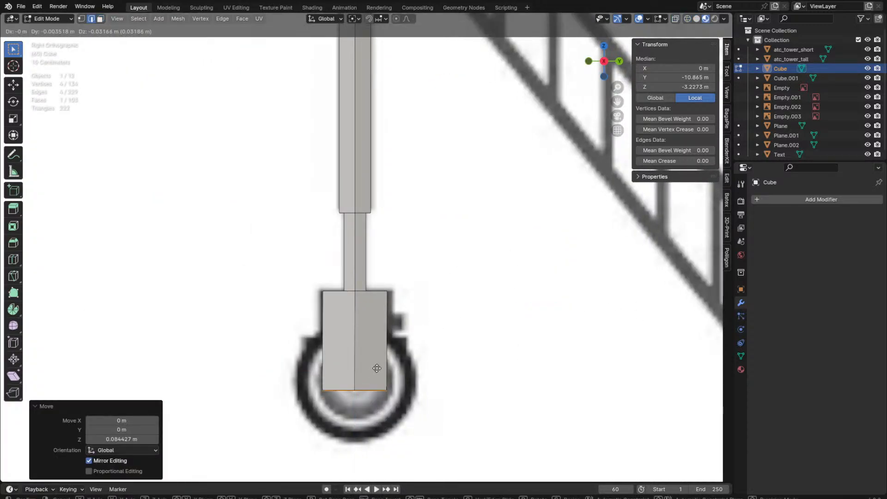
key(shift+z)
Step: Add a 4-vertex cylinder at the 3D cursor for the axle and raise it about 0.155 m along Z
key(shift+a)
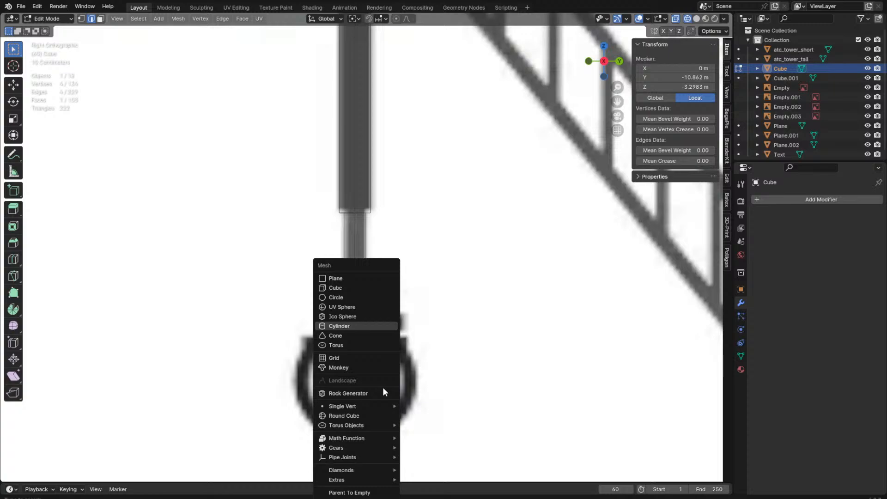
click(344, 327)
click(363, 413)
middle_drag(367, 337, 410, 328)
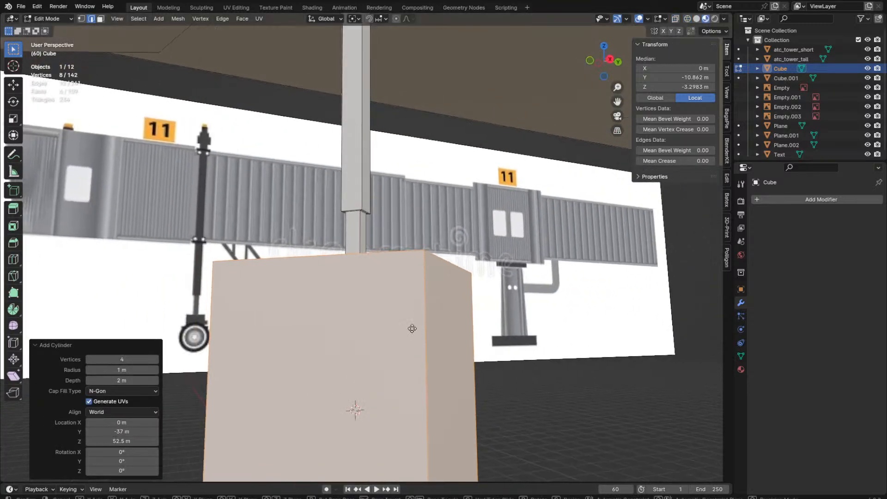
key(g)
key(z)
click(577, 312)
key(KP_3)
key(z)
click(502, 309)
Step: Rotate the axle cylinder 90° in the front view and scale it uniformly by 0.098
key(KP_1)
text(r)
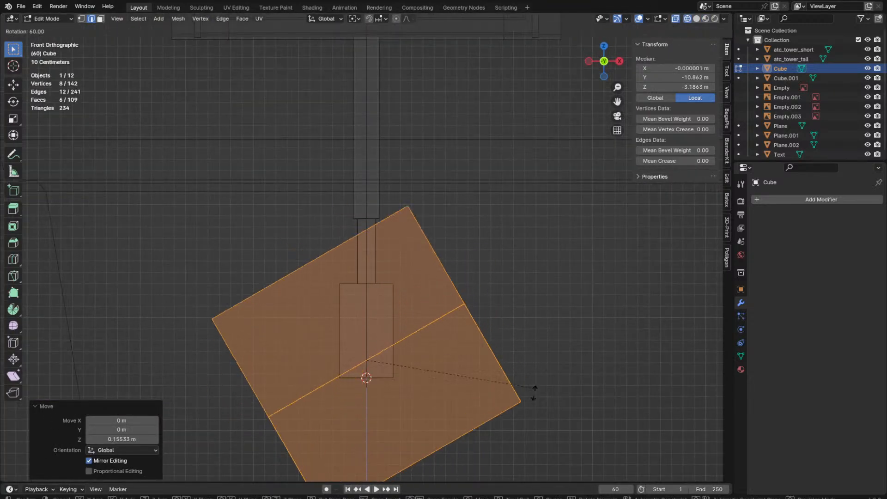
text(90)
key(Return)
key(s)
click(385, 366)
Step: Stretch the axle along X until it protrudes from both sides of the bracket, with a 0.795 uniform scale to thin it
key(s)
key(x)
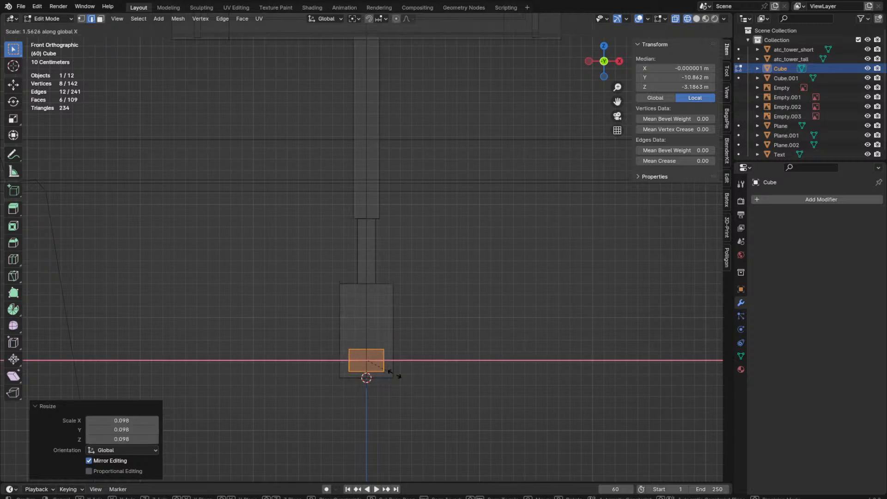
click(437, 369)
key(z)
click(457, 415)
key(s)
key(x)
click(554, 365)
key(s)
key(x)
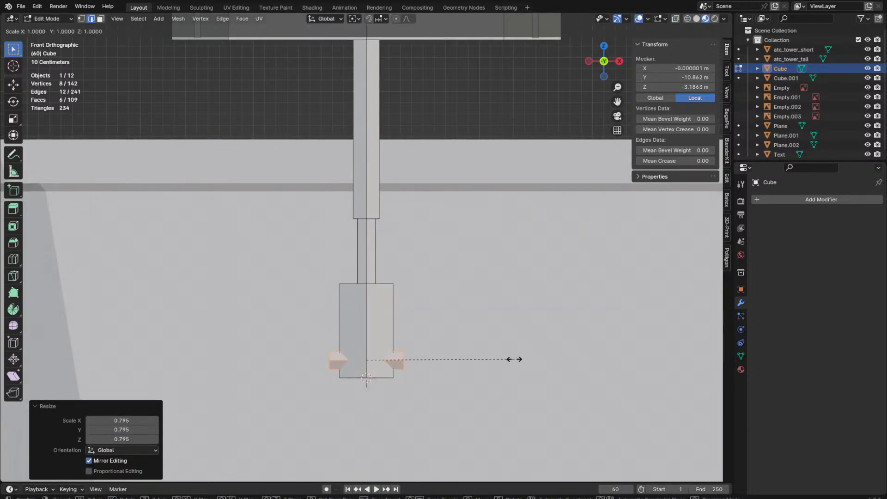
click(711, 359)
Step: Move the axle about 0.013 m up along Z to centre it on the reference wheel's hub
key(KP_3)
key(g)
key(z)
click(449, 317)
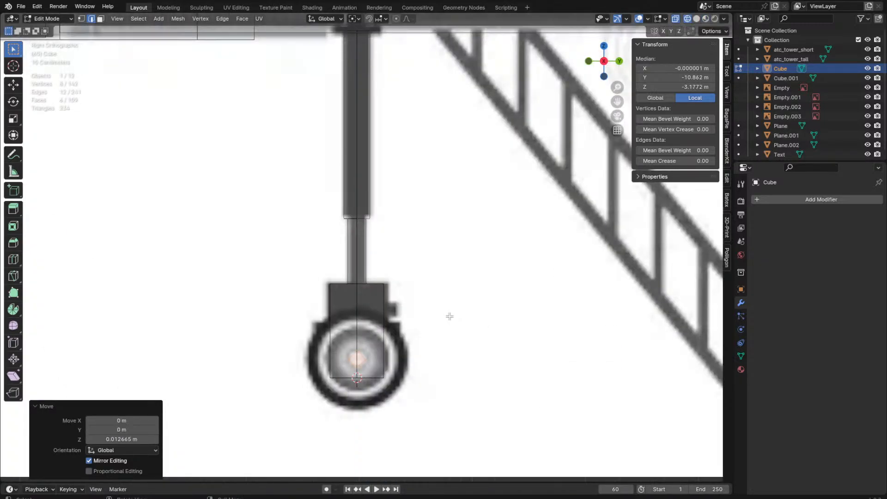
key(z)
click(459, 363)
Step: Select one end face of the axle and snap the 3D cursor to it
middle_drag(462, 365, 517, 373)
key(3)
click(391, 368)
middle_drag(392, 367, 446, 367)
key(shift+s)
click(450, 405)
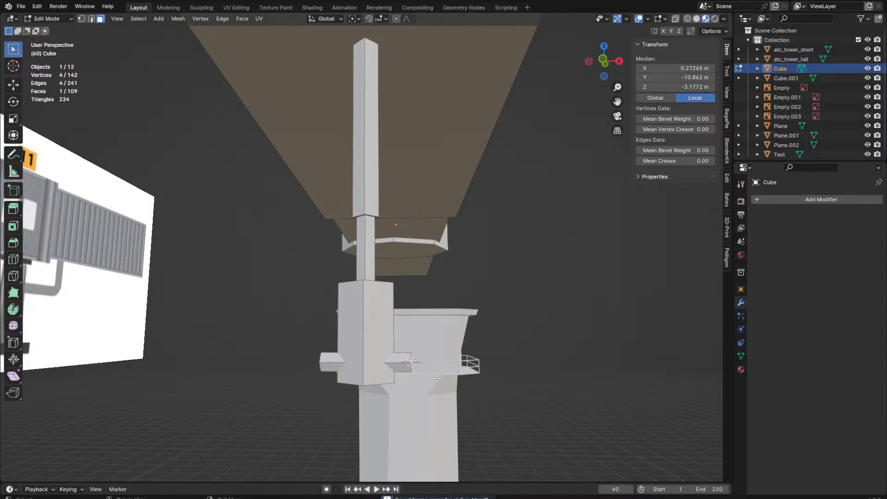
middle_drag(413, 328, 439, 334)
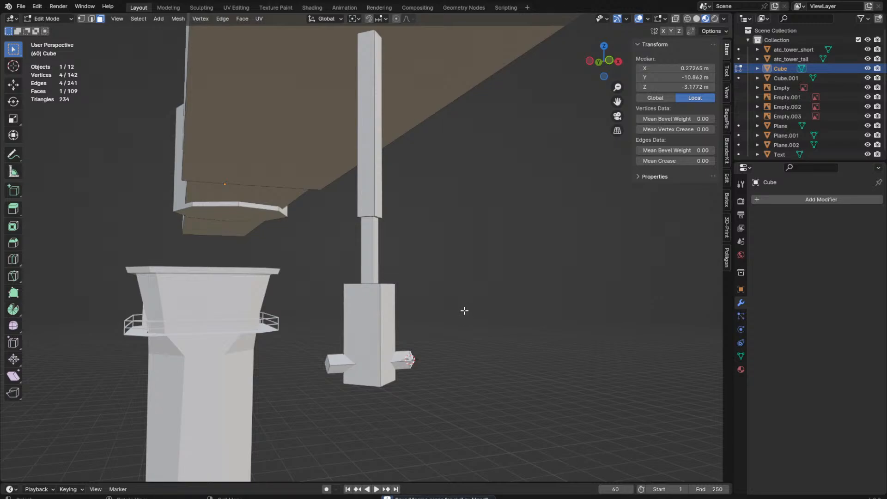
Step: Add the axle's opposite end face to the selection and scale both ends along X by 1.963
middle_drag(464, 310, 341, 318)
right_click(431, 281)
key(Escape)
shift+click(351, 372)
middle_drag(351, 371, 297, 370)
key(s)
key(x)
click(223, 370)
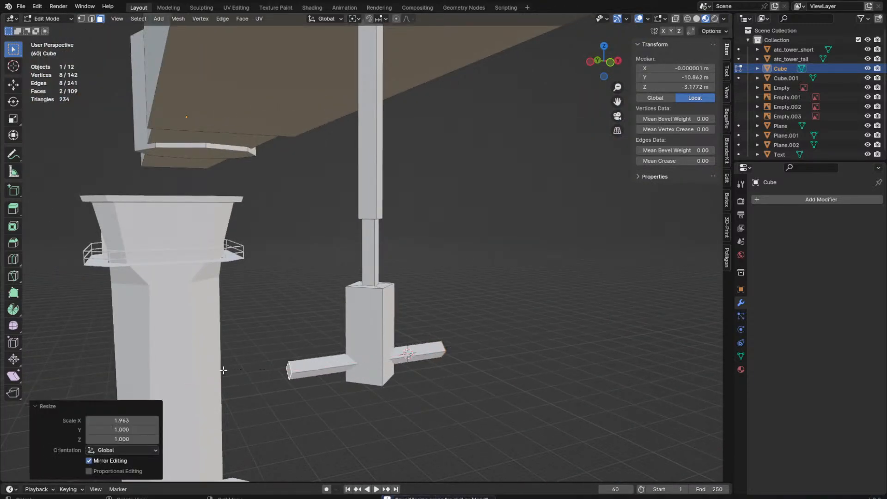
Step: Scale the axle's ends along X by 0.797 and snap the 3D cursor to one end face
middle_drag(223, 370, 469, 412)
key(s)
key(x)
click(472, 411)
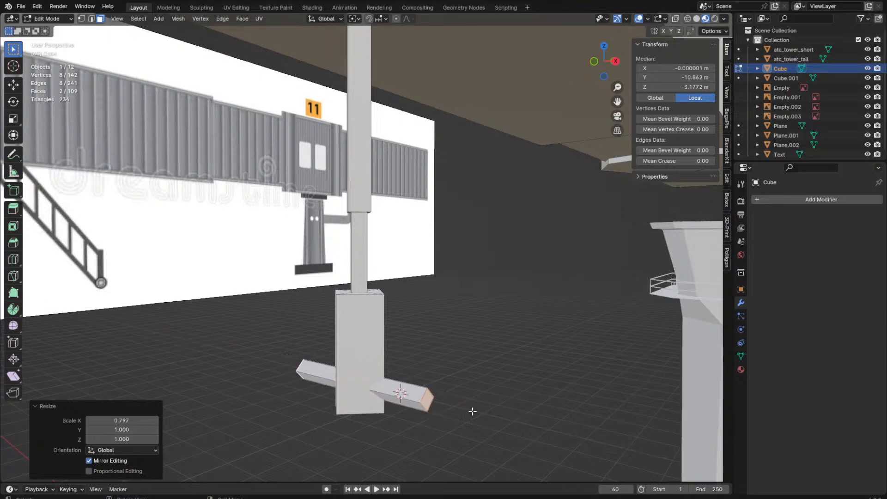
click(418, 398)
middle_drag(418, 397, 443, 339)
Step: Add a cylinder with 8 vertices at the axle's end for the wheel
key(shift+a)
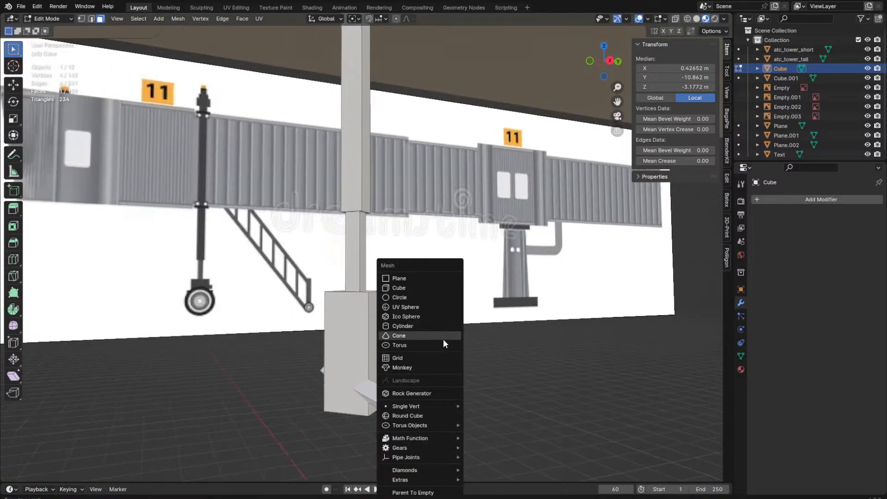
click(405, 326)
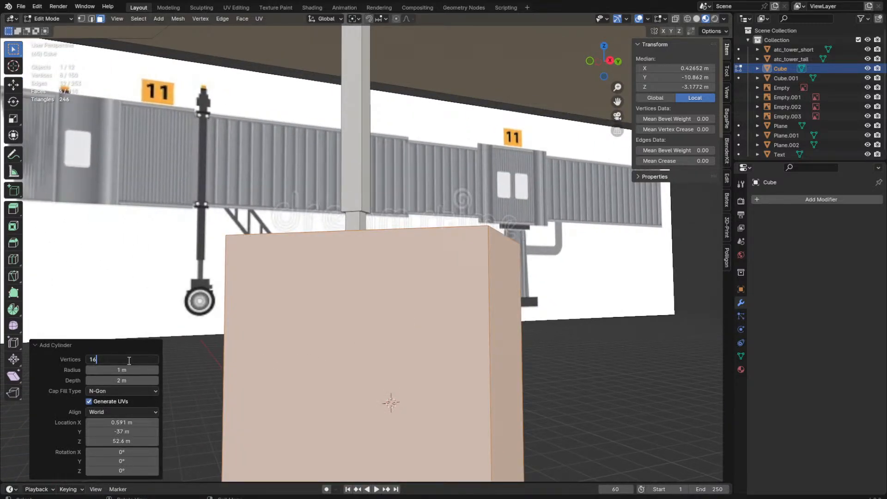
click(128, 360)
text(8)
key(Return)
Step: Rotate the 8-sided wheel cylinder 90° in the front view and scale it along X by 0.210
middle_drag(416, 301, 508, 268)
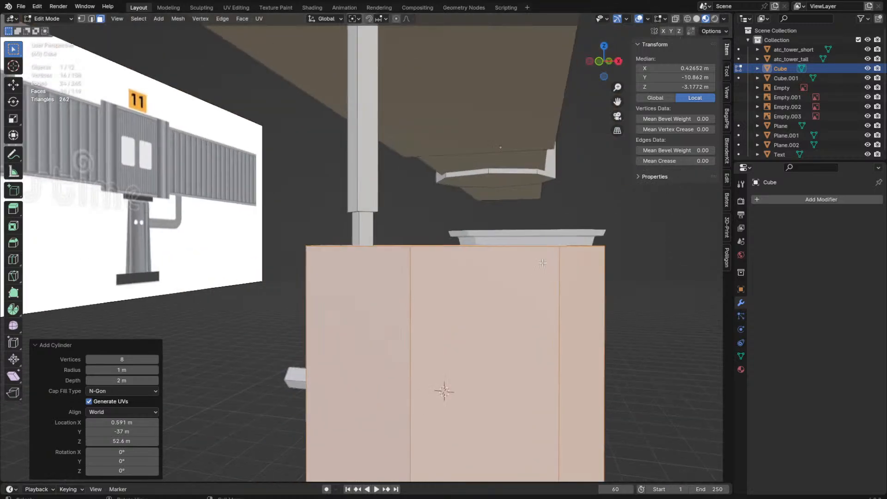
key(KP_1)
text(r90)
key(Return)
key(s)
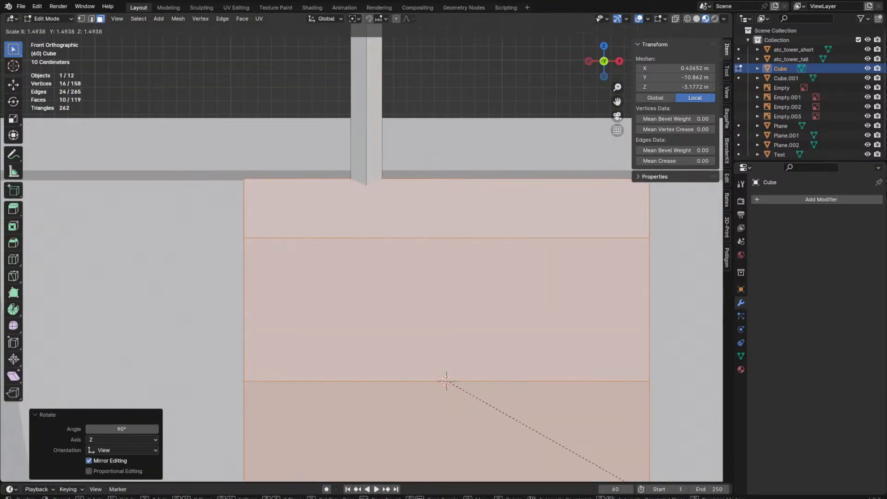
key(x)
click(482, 395)
Step: Scale the 8-sided wheel uniformly by 0.480 to match the reference wheel's diameter
middle_drag(482, 394, 468, 378)
key(grave)
click(511, 351)
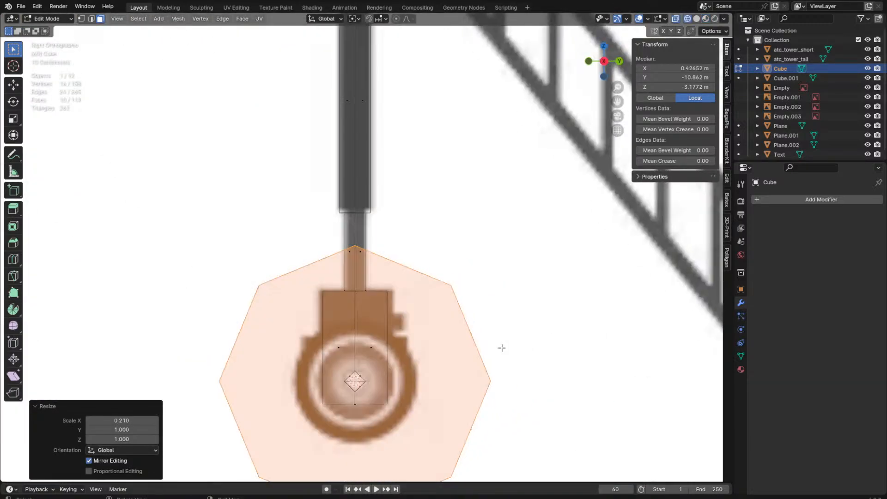
scroll(508, 342, down, 3)
key(s)
click(451, 342)
scroll(501, 337, up, 2)
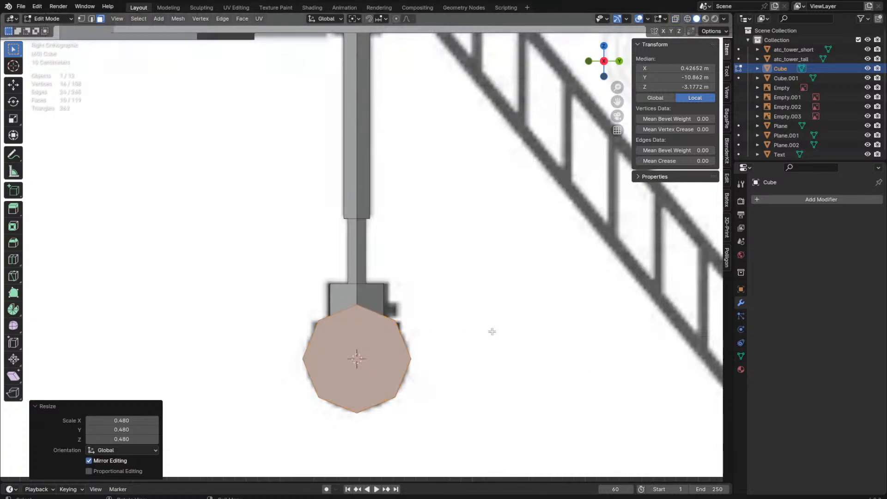
Step: Extrude the wheel's outer rim faces outward along their normals to form a tyre
middle_drag(491, 331, 382, 325)
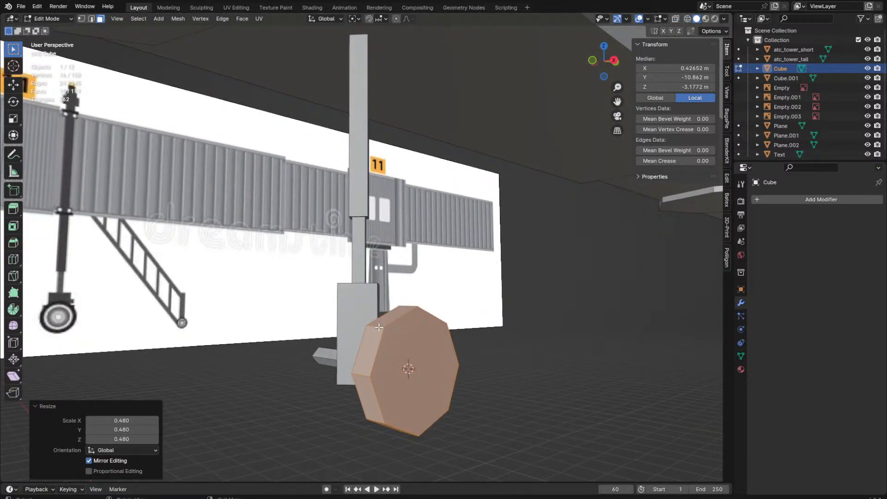
right_click(500, 332)
click(495, 336)
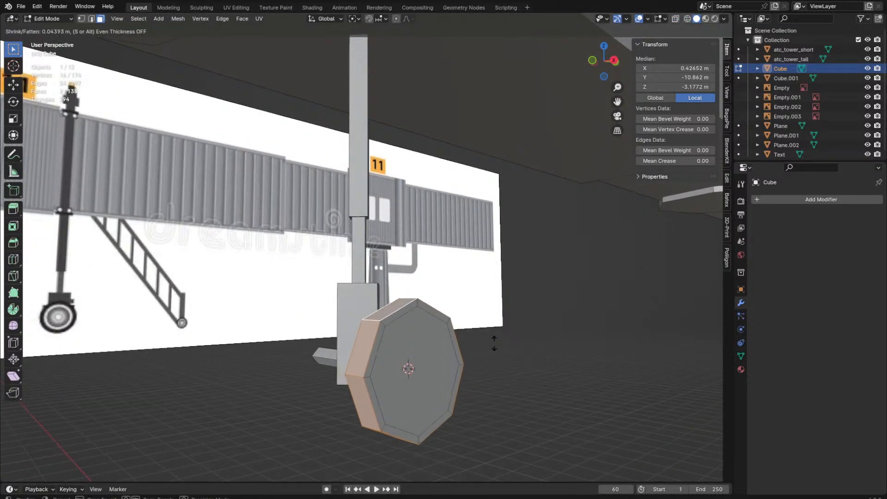
click(494, 344)
Step: Extend the selection to the tyre's side faces, create a base material for the model and add a second material slot
middle_drag(494, 343, 482, 306)
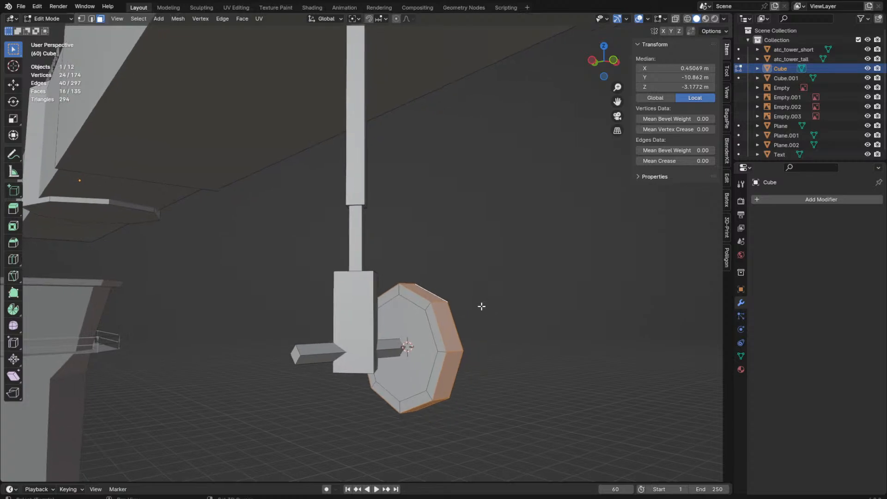
alt+shift+click(426, 307)
scroll(590, 253, up, 4)
click(741, 369)
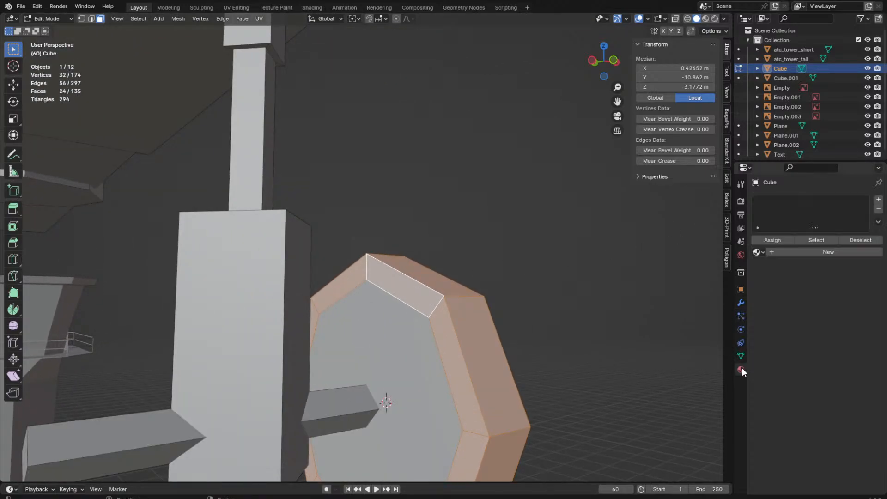
click(775, 252)
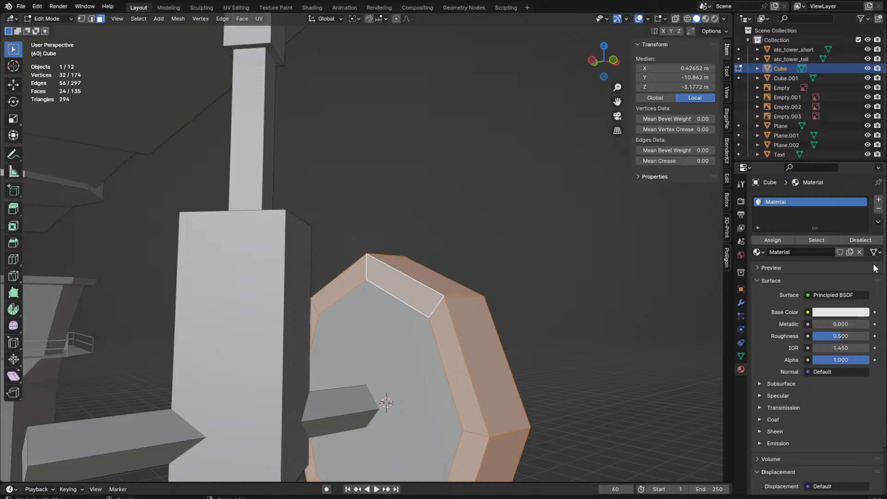
click(878, 202)
Step: Create a new material in the second slot and assign it to the selected tyre faces
click(756, 267)
text(vvvv)
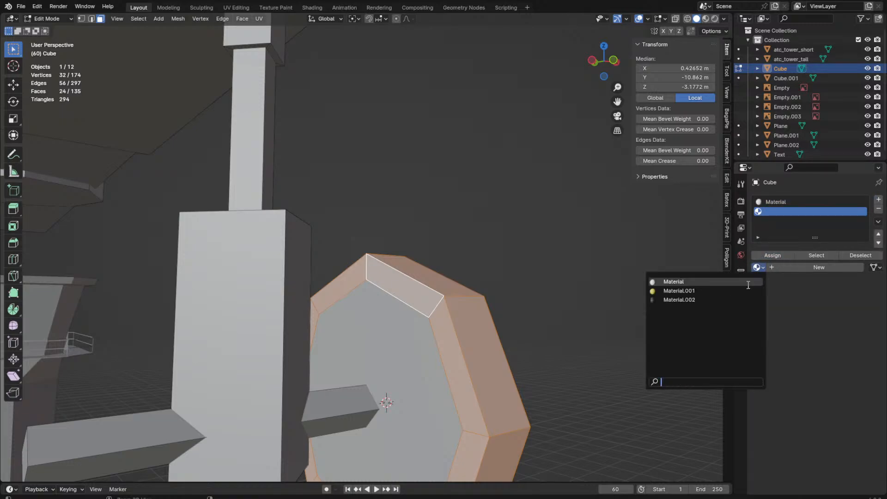
click(780, 267)
click(768, 254)
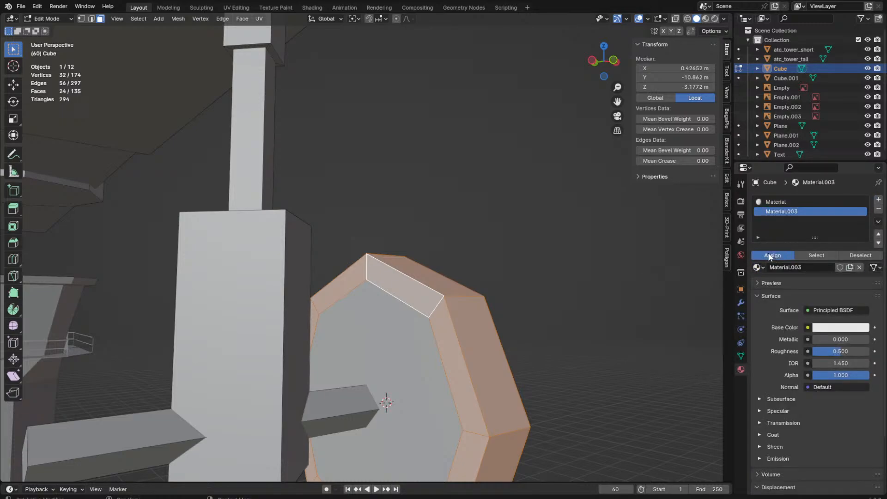
Step: Darken the tyre material's base colour to near black and switch the viewport to Material Preview shading
click(834, 329)
drag(863, 240, 862, 253)
middle_drag(561, 260, 531, 262)
key(z)
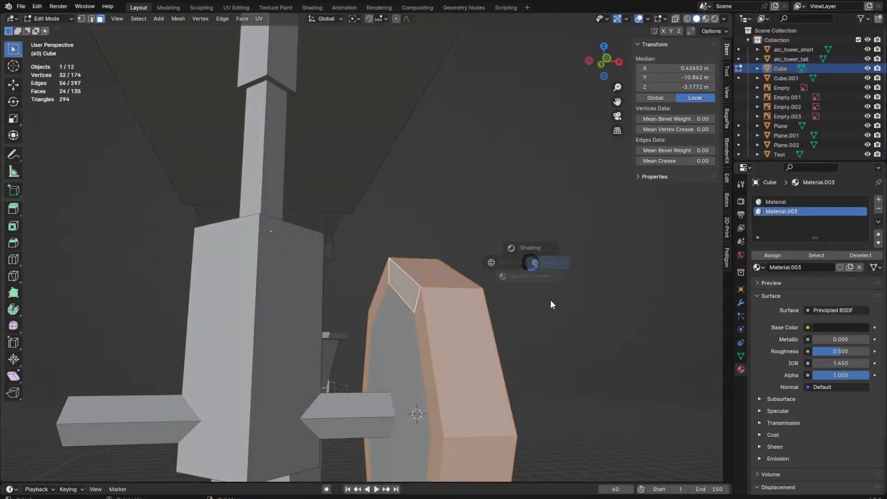
click(550, 302)
Step: Shade the jet bridge smooth with Auto Smooth at 30° and set the tyre material's roughness to 0.783
key(Tab)
middle_drag(573, 325, 591, 173)
right_click(472, 304)
click(472, 303)
scroll(517, 315, up, 8)
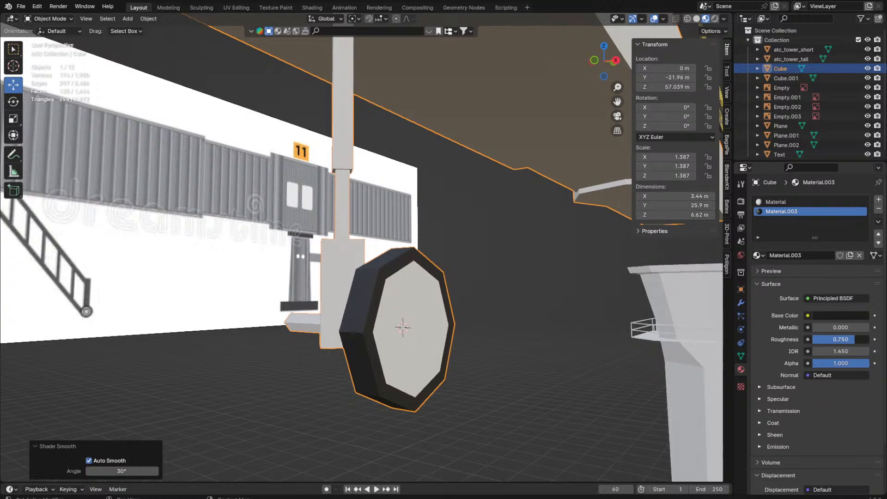
middle_drag(459, 346, 339, 257)
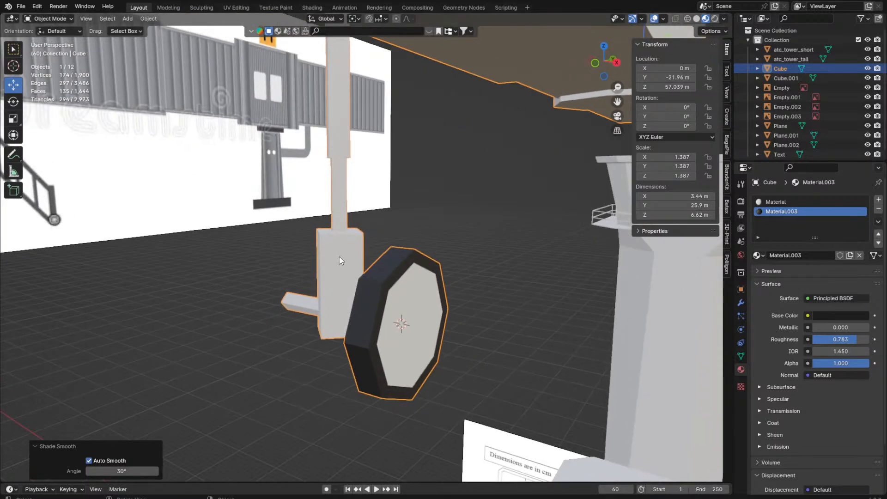
Step: Inset the wheel's outer hub face with a thickness of about 0.111 m
key(Tab)
middle_drag(378, 287, 639, 336)
click(362, 320)
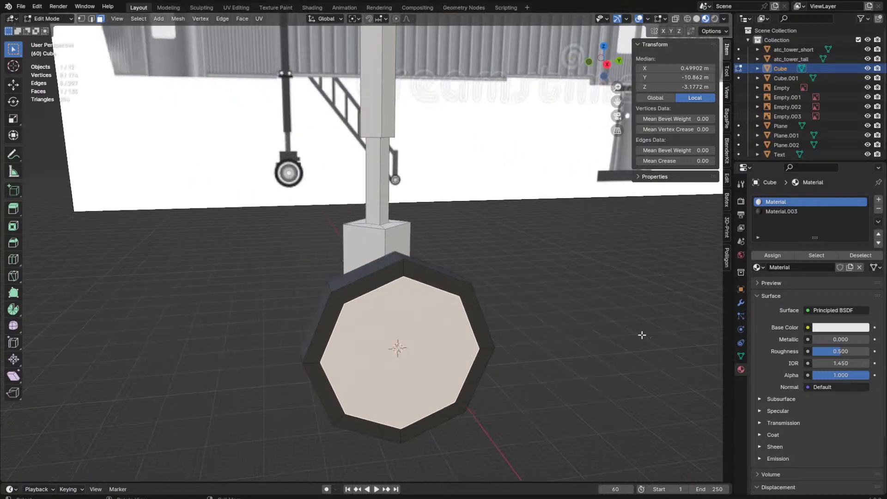
key(i)
click(584, 324)
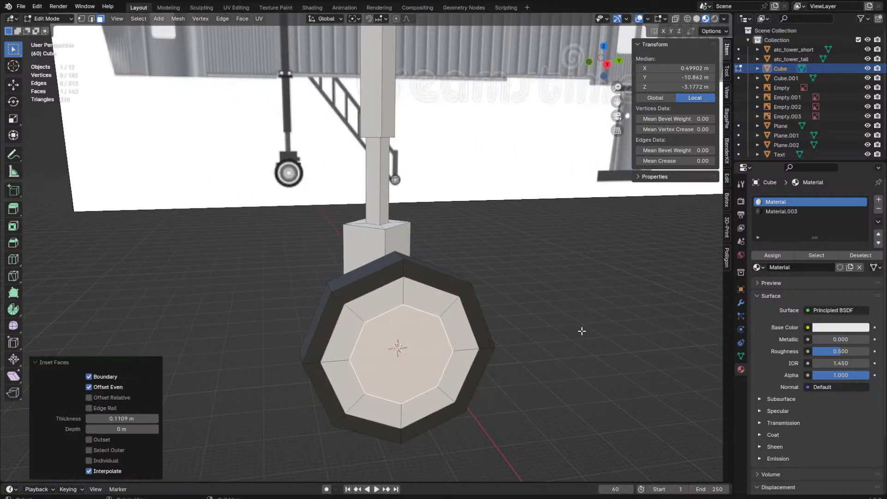
Step: Select the whole linked 8-sided wheel and delete it
scroll(410, 331, down, 3)
middle_drag(410, 330, 395, 279)
click(396, 279)
scroll(403, 283, up, 2)
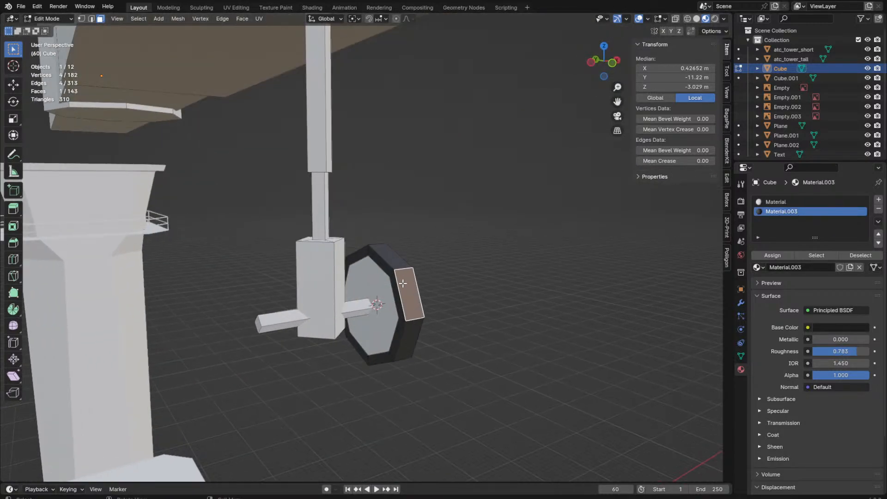
key(l)
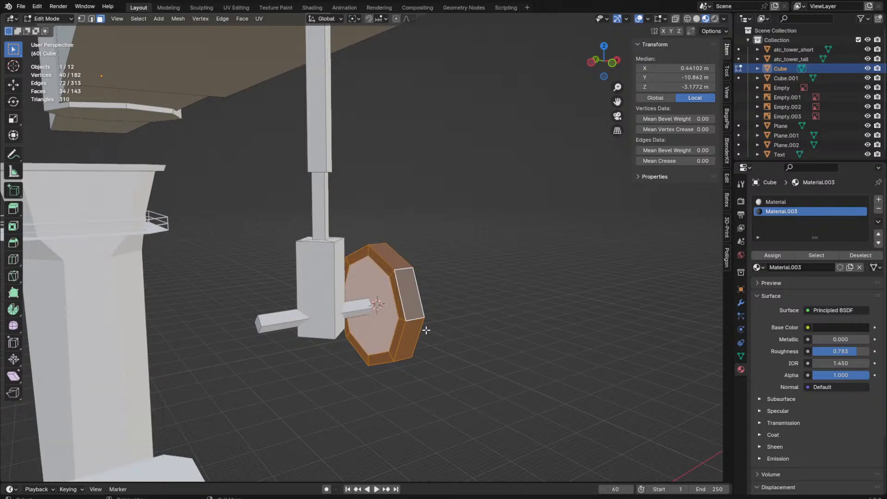
middle_drag(422, 280, 316, 303)
key(x)
click(456, 293)
Step: Add a replacement wheel cylinder with 16 vertices at the axle's end
key(shift+a)
click(455, 297)
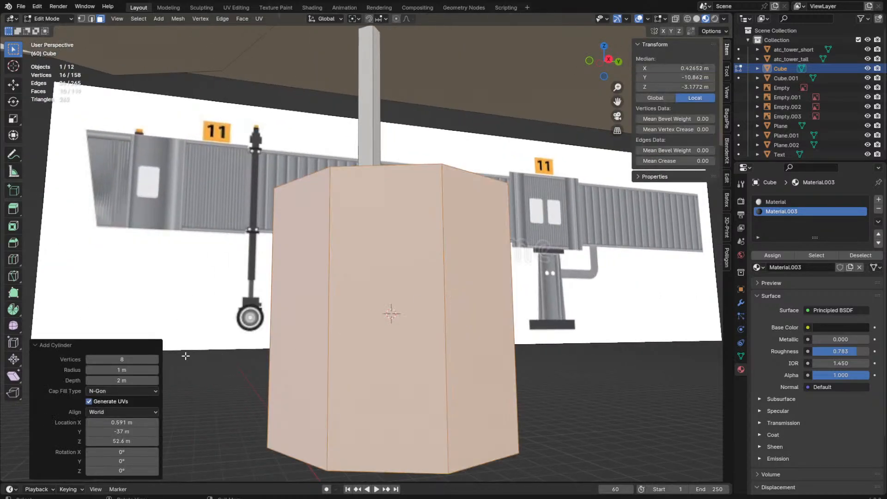
text(16)
key(Return)
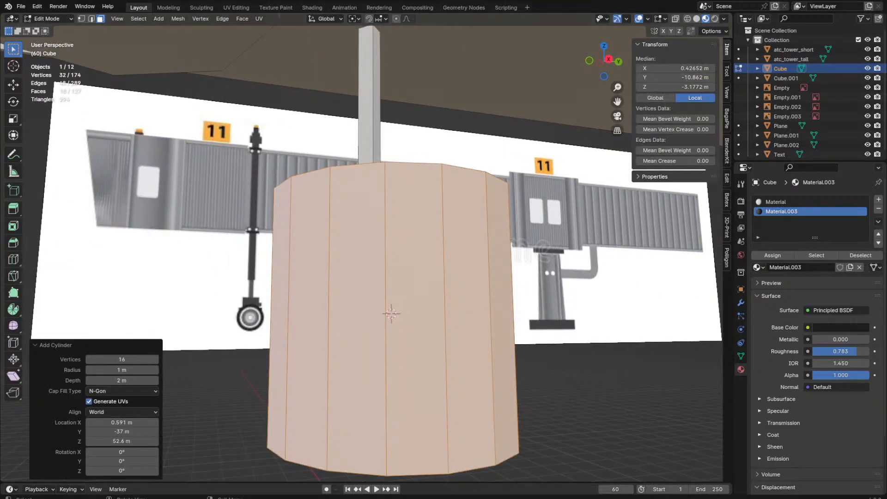
Step: Rotate the new wheel cylinder 90° about Y, flatten it along X into a disc and scale it down by about 0.358
text(rxy90)
key(Return)
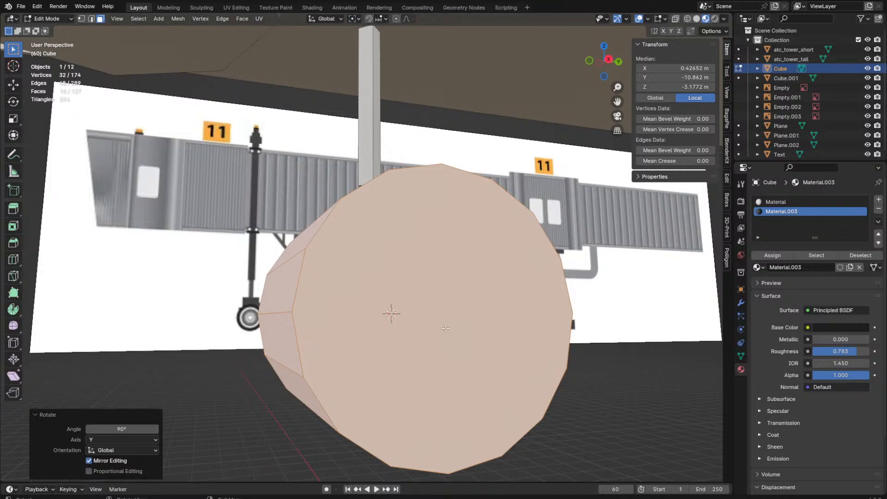
middle_drag(446, 329, 536, 323)
scroll(536, 324, down, 2)
key(s)
key(x)
click(431, 310)
middle_drag(434, 295, 509, 307)
key(s)
click(434, 304)
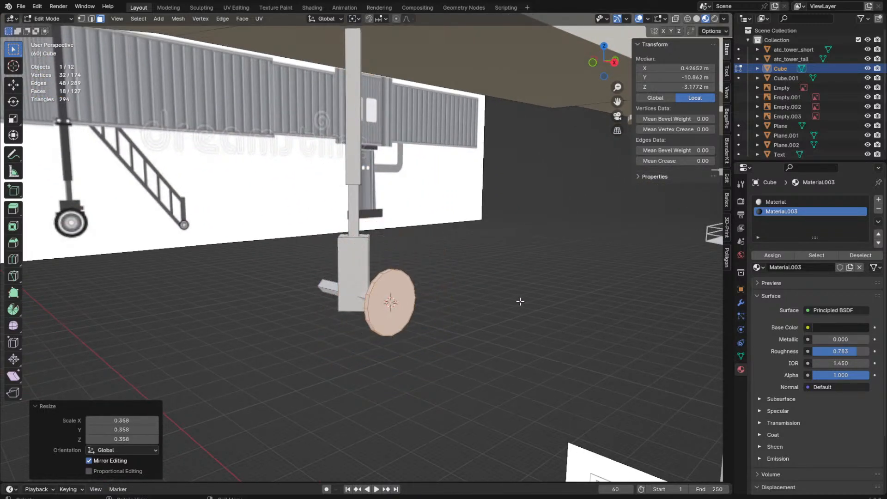
Step: Scale the wheel by about 1.286 to match the reference tyre in side view, and thicken it along X
key(KP_3)
key(KP_5)
key(s)
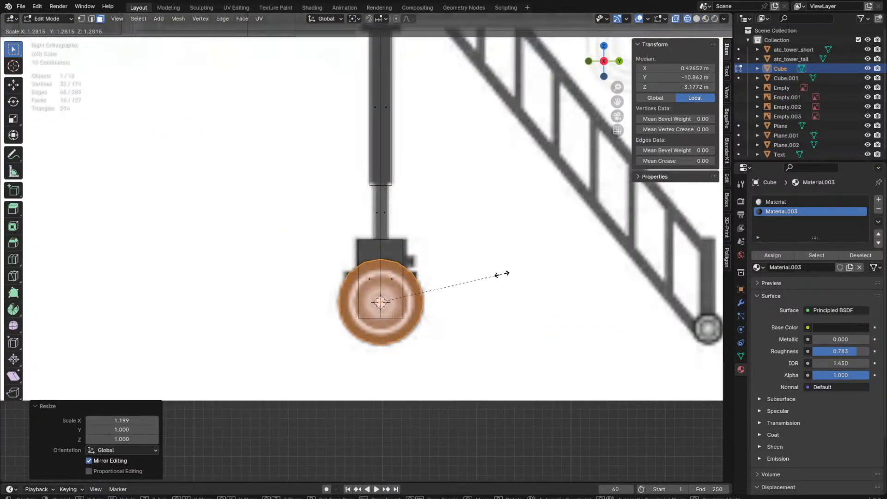
click(502, 274)
middle_drag(501, 274, 477, 296)
key(s)
key(x)
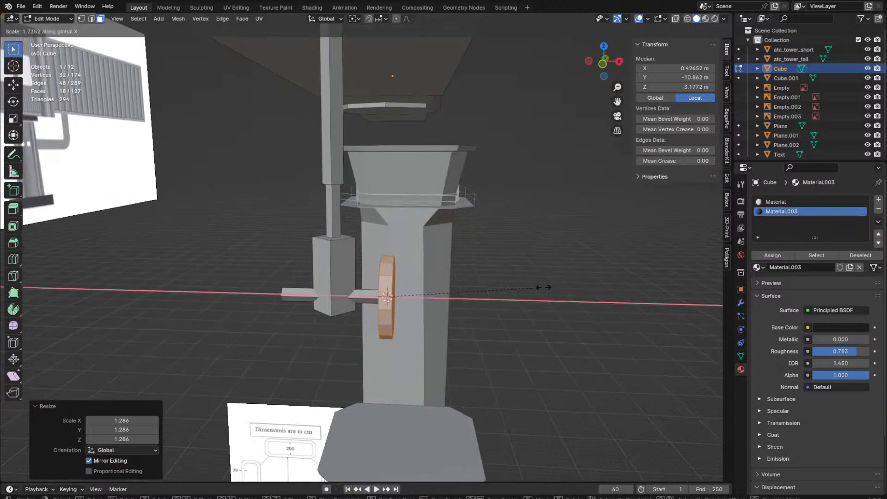
click(698, 321)
Step: Extrude the wheel's rim face loop outward about 0.084 m along normals and narrow the tread band along X
middle_drag(624, 316, 583, 314)
scroll(554, 312, up, 5)
alt+click(394, 301)
right_click(486, 301)
click(484, 301)
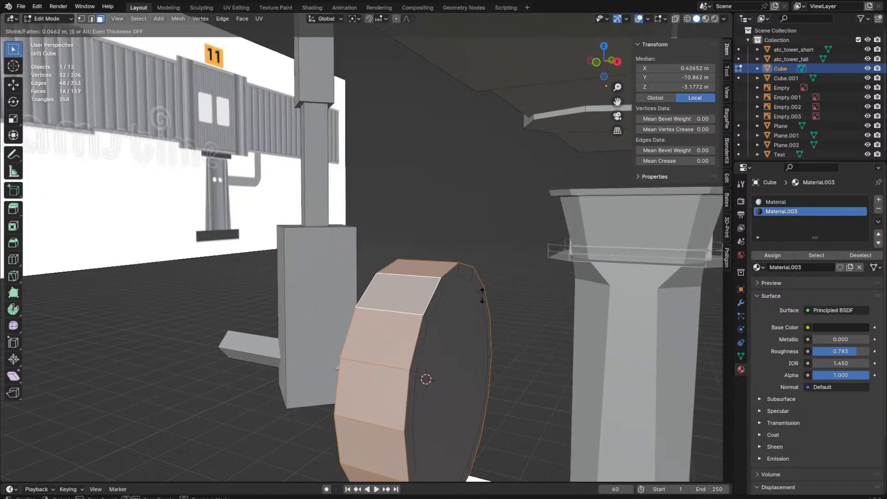
click(543, 297)
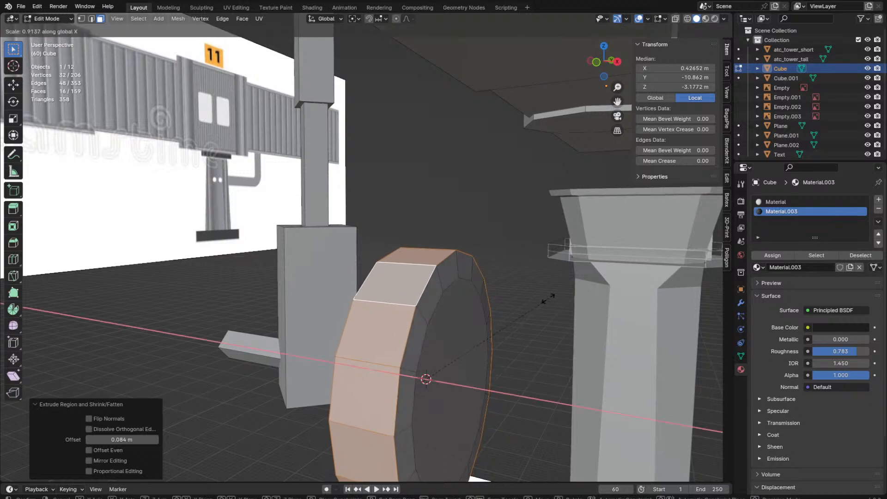
key(Tab)
right_click(525, 293)
click(517, 289)
key(Tab)
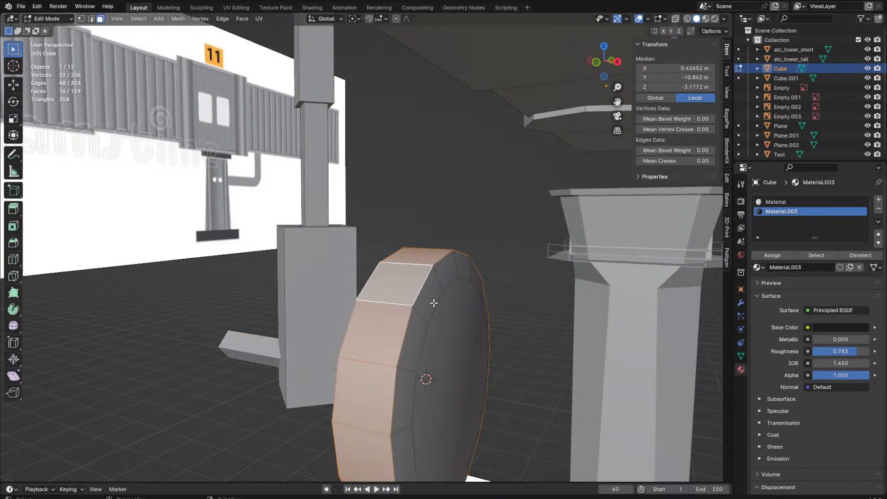
Step: Give both round hub faces the light Material, extrude them inward about 0.0225 m along normals and adjust their scale
alt+click(440, 277)
middle_drag(409, 266, 277, 268)
key(ctrl+KP_Add)
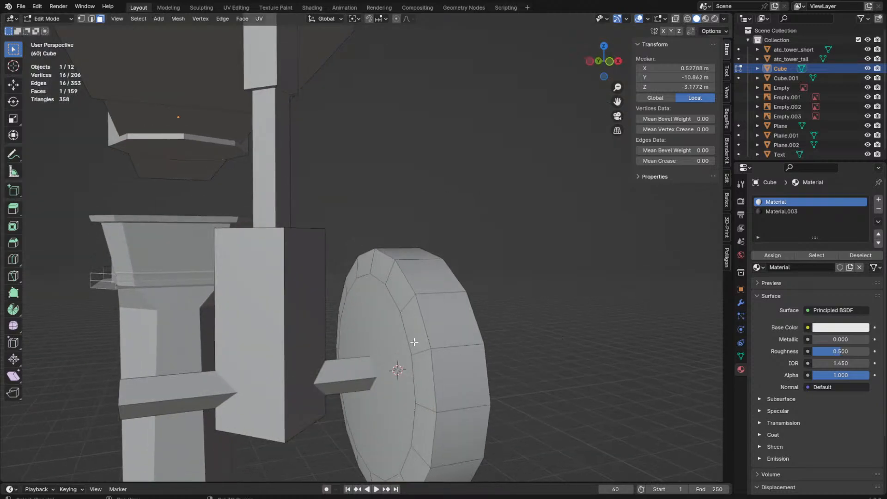
right_click(654, 300)
click(654, 301)
click(653, 302)
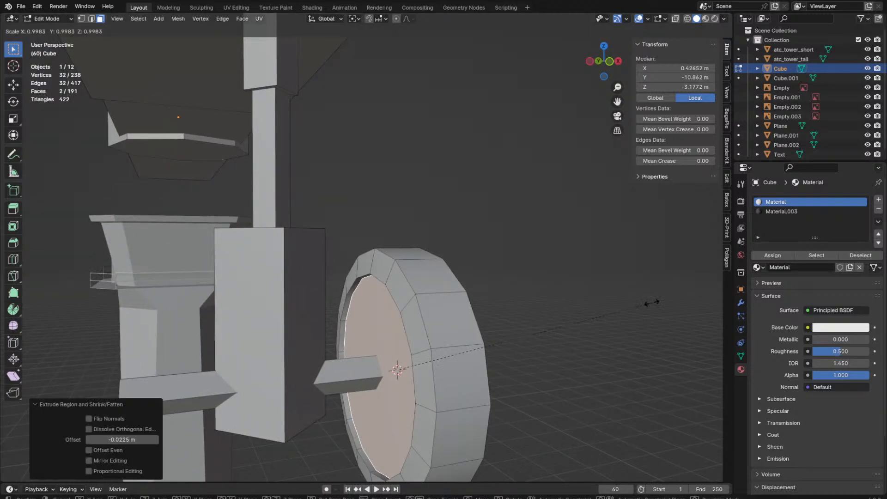
key(s)
click(652, 301)
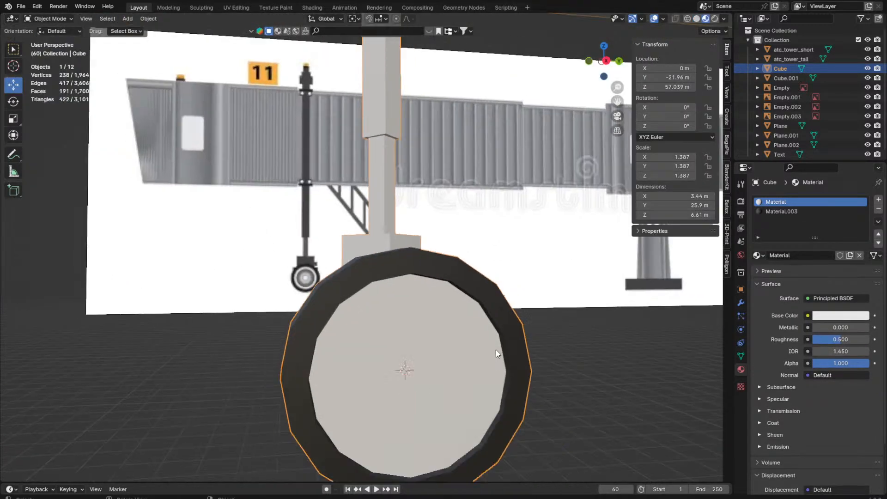
Step: Extrude the outer hub face in place, shrink it, and extrude it inward about 0.053 m to deepen the rim
click(349, 296)
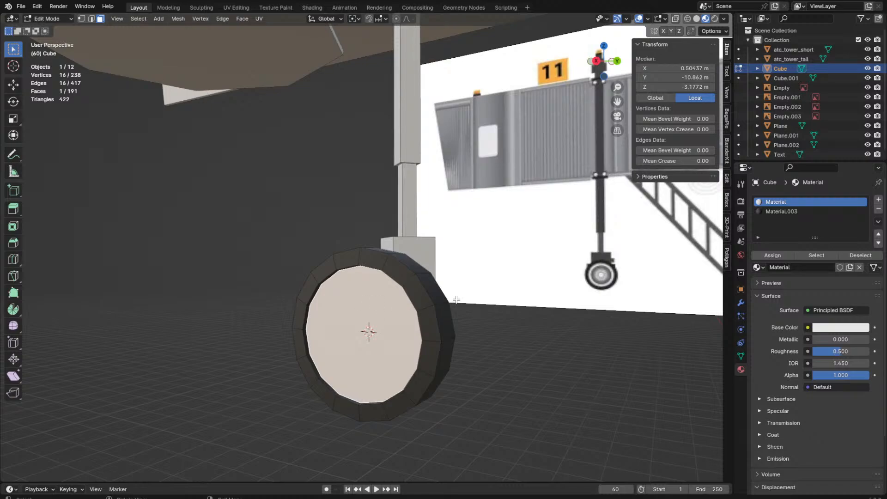
key(e)
right_click(456, 299)
key(s)
click(446, 301)
middle_drag(448, 303, 443, 301)
key(e)
click(445, 306)
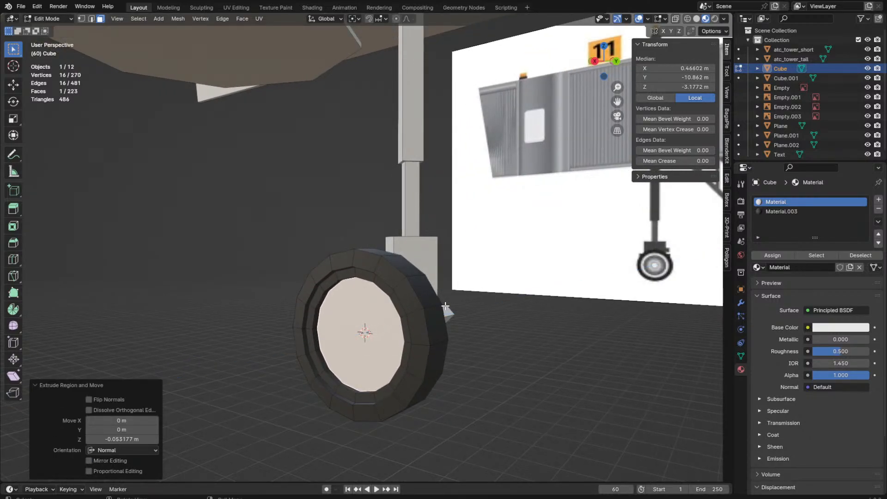
Step: Assign the light Material to the ring faces around the recessed hub
alt+click(313, 308)
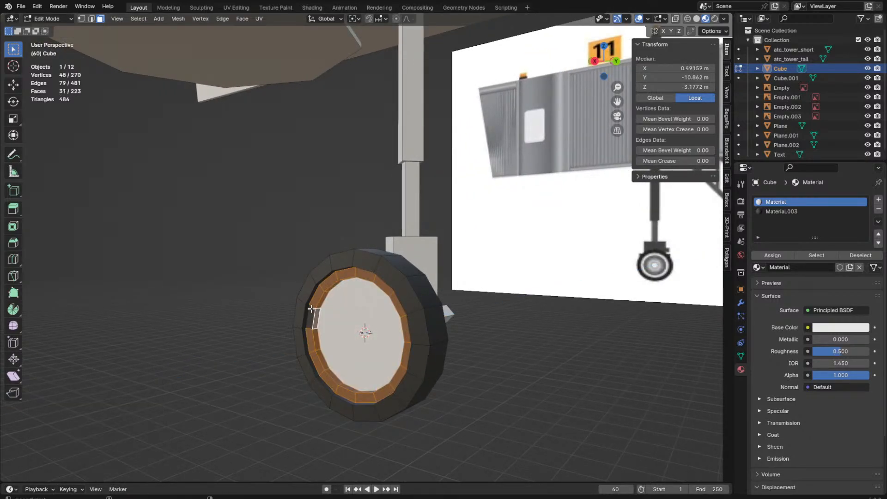
shift+click(312, 308)
click(772, 256)
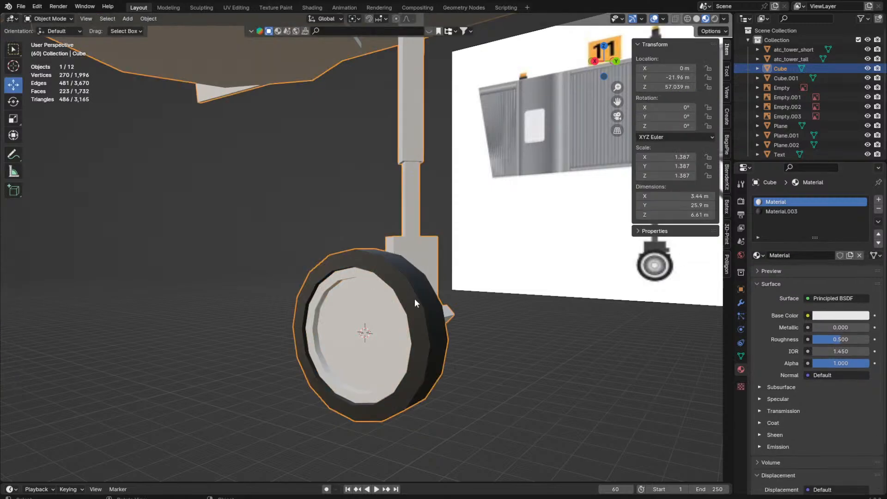
Step: Inset the recessed hub face by about 0.231 m and enlarge the small central face
mouse_move(414, 298)
middle_down()
mouse_move(270, 295)
mouse_move(306, 281)
mouse_move(420, 268)
mouse_move(497, 293)
mouse_move(416, 320)
middle_up()
scroll(319, 267, up, 4)
key(Tab)
scroll(497, 293, down, 2)
key(z)
key(Tab)
click(415, 320)
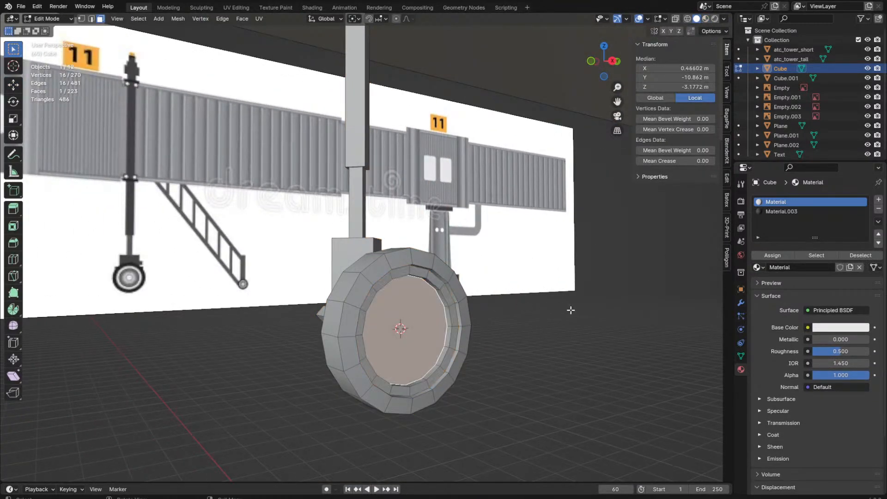
key(i)
click(550, 323)
middle_drag(629, 322, 590, 322)
key(s)
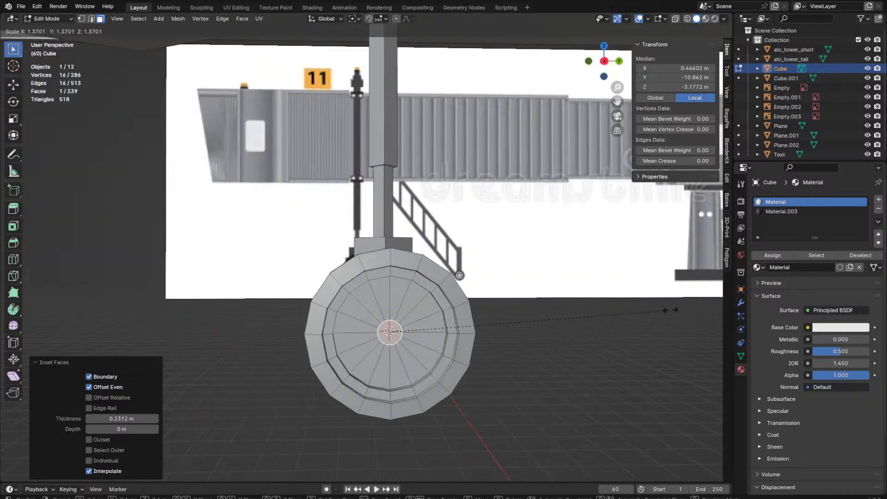
click(161, 344)
Step: Extrude the central hub face outward to form a raised hub cap
middle_drag(414, 341, 341, 303)
key(e)
click(475, 375)
key(Tab)
key(Tab)
scroll(346, 303, down, 5)
Step: Select the whole linked axle bar and snap the 3D cursor to its centre
click(347, 303)
key(l)
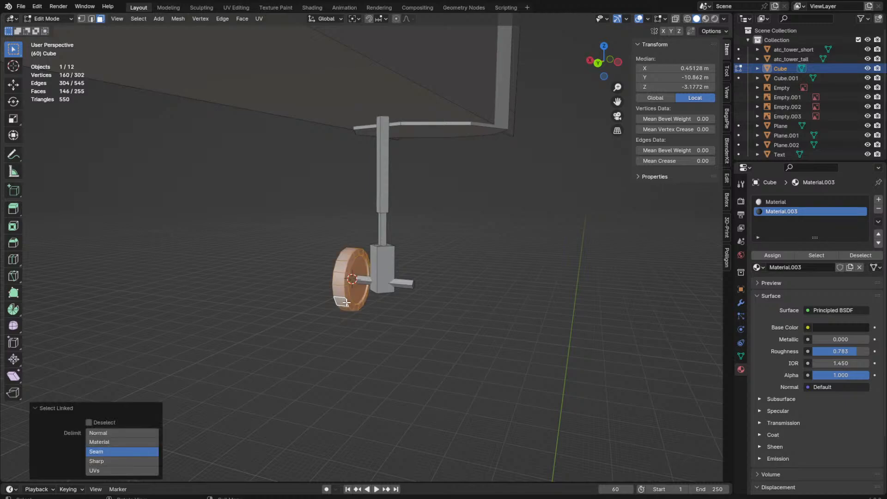
scroll(346, 303, up, 4)
click(440, 321)
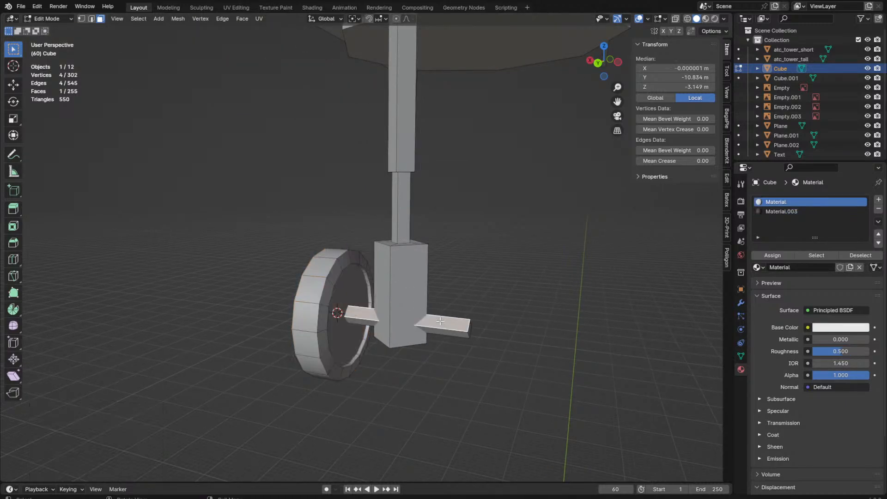
key(l)
key(shift+s)
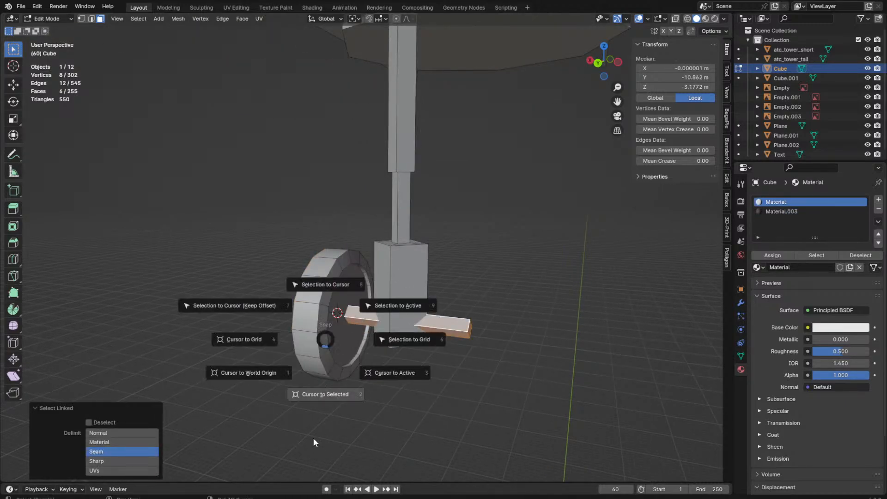
click(325, 393)
Step: Duplicate the linked wheel, turn the copy around to face outward, and move it about -1.19 m along X to the axle's other end
click(325, 318)
key(l)
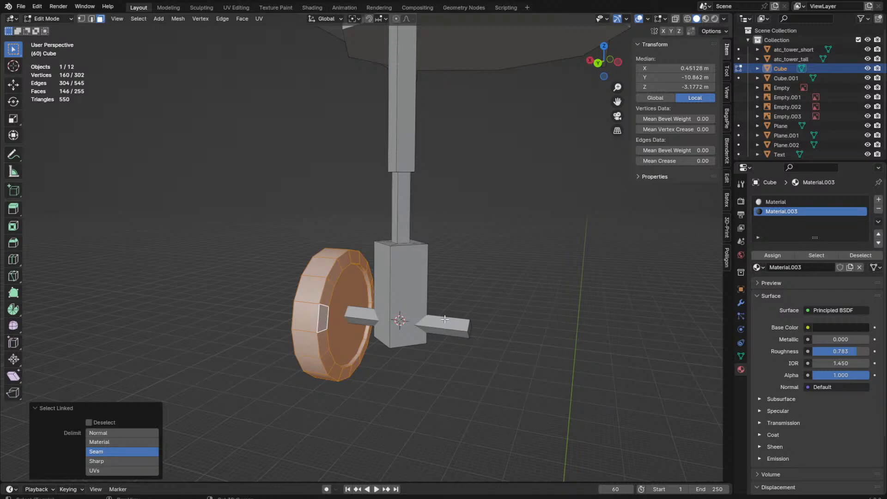
key(KP_7)
key(shift+d)
key(r)
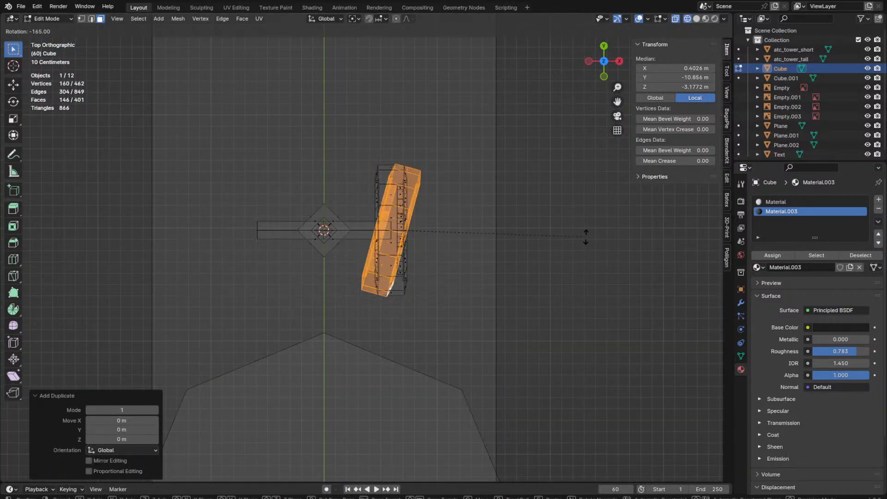
click(555, 187)
key(g)
key(x)
click(410, 196)
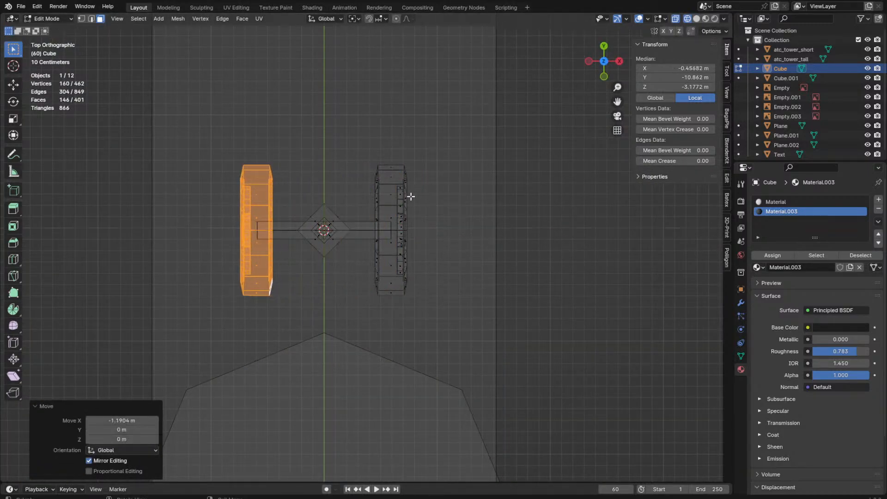
key(Tab)
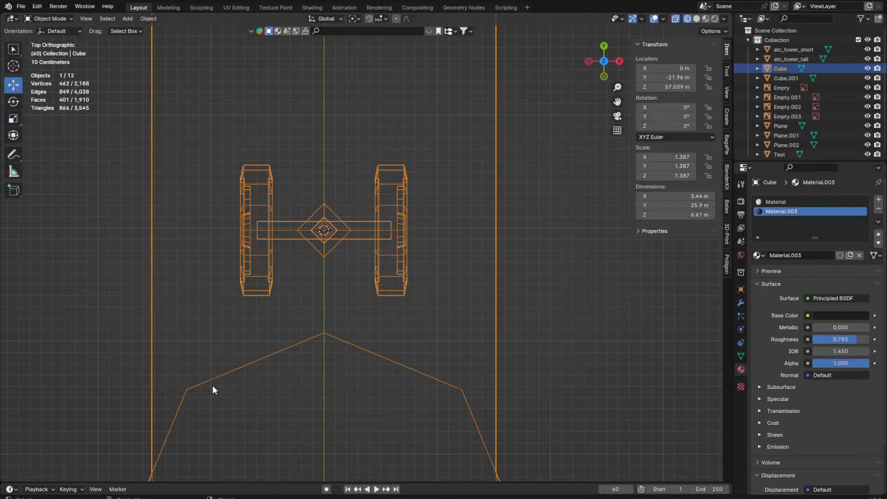
Step: Select the original linked wheel in Material Preview shading and move it along X closer to the support leg
middle_drag(268, 222, 240, 261)
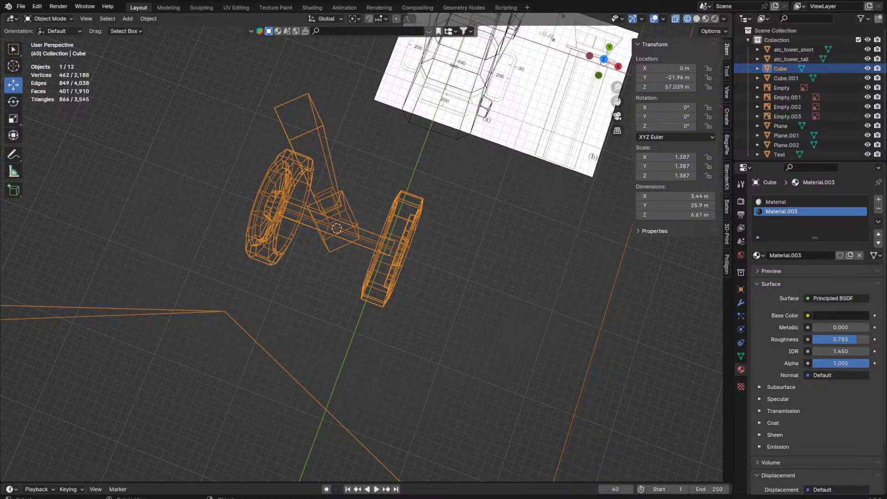
middle_drag(136, 385, 193, 323)
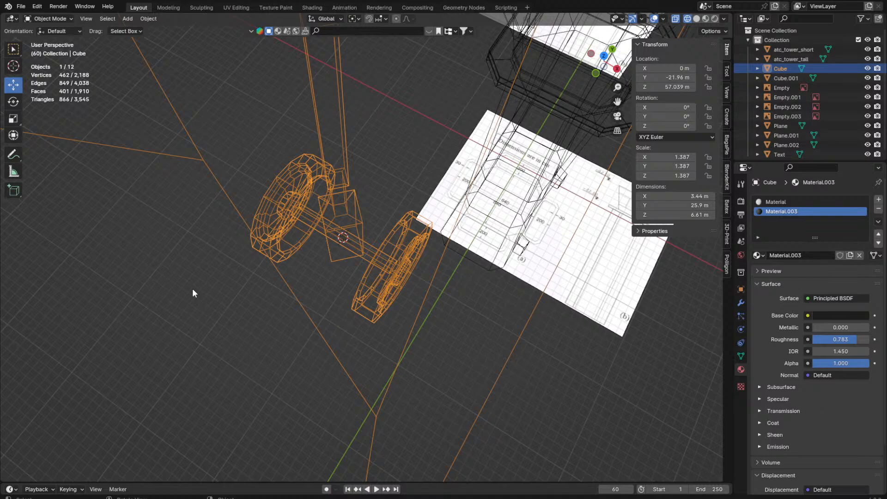
key(z)
click(182, 347)
key(z)
click(334, 245)
mouse_move(346, 244)
middle_down()
mouse_move(289, 223)
mouse_move(197, 220)
middle_up()
key(Tab)
middle_drag(369, 367, 313, 321)
click(348, 345)
key(l)
key(z)
click(312, 351)
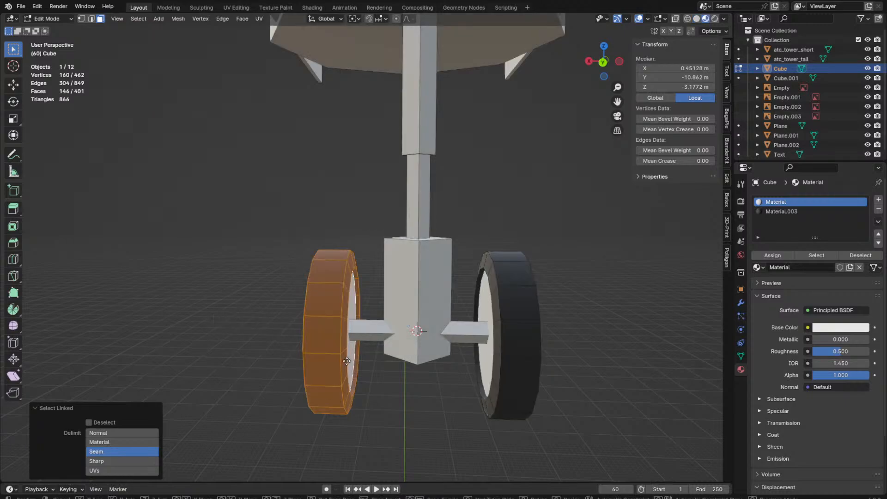
key(g)
key(x)
click(384, 370)
Step: Move the linked duplicate wheel about 0.219 m along X toward the support leg
middle_drag(384, 369, 444, 305)
click(448, 301)
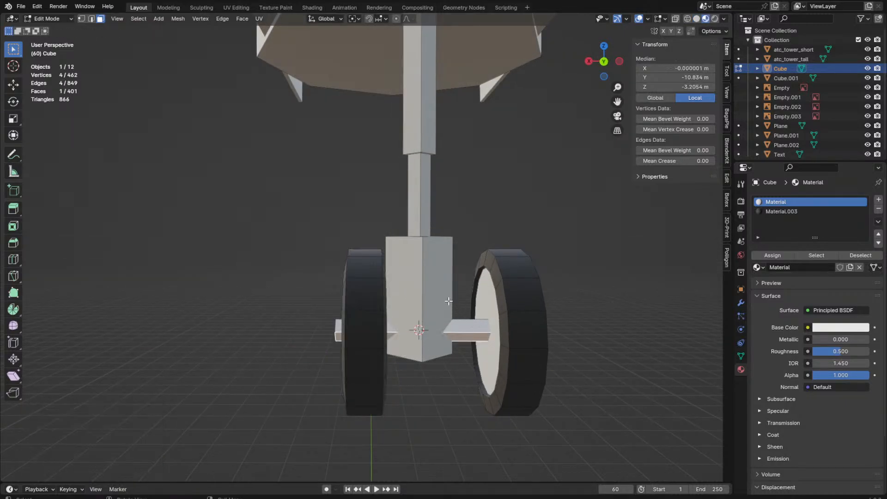
click(503, 306)
key(l)
middle_drag(503, 306, 476, 307)
key(g)
key(x)
click(507, 302)
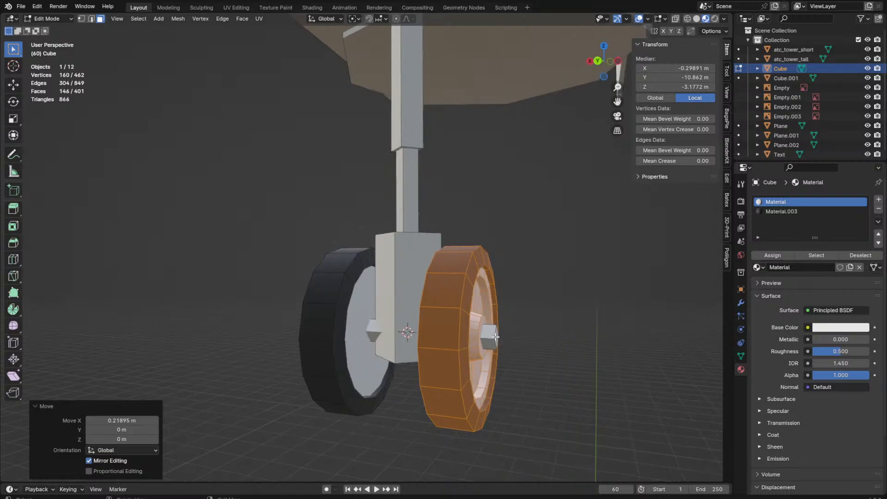
Step: Bring both axle end faces in along X until they sit inside the wheel hubs, and delete those two faces
click(495, 336)
middle_drag(495, 337, 517, 323)
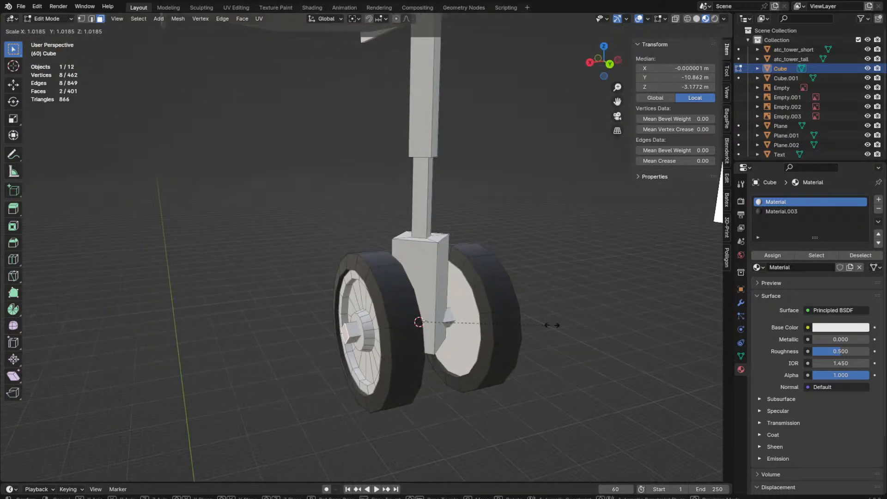
key(g)
key(x)
click(527, 331)
key(x)
click(528, 334)
key(Tab)
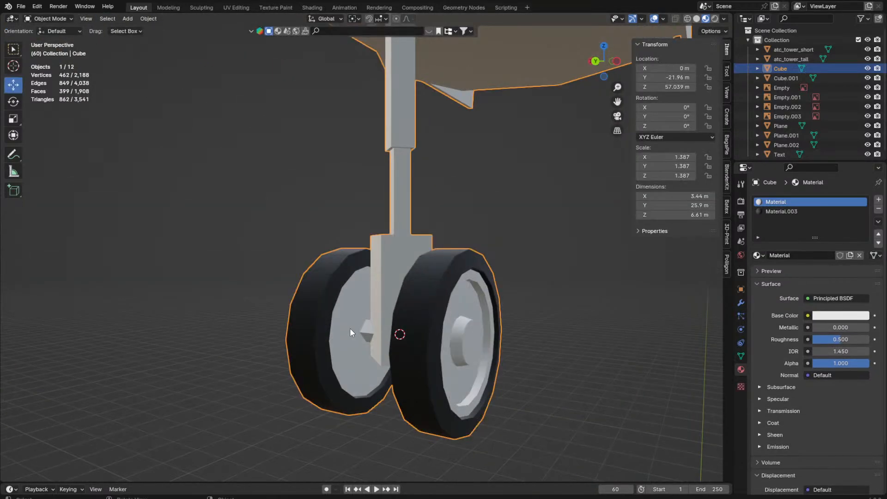
Step: Compare the jet bridge's support leg and wheels with the reference image in right orthographic view with X-ray and in perspective
scroll(250, 337, down, 5)
middle_drag(259, 355, 291, 353)
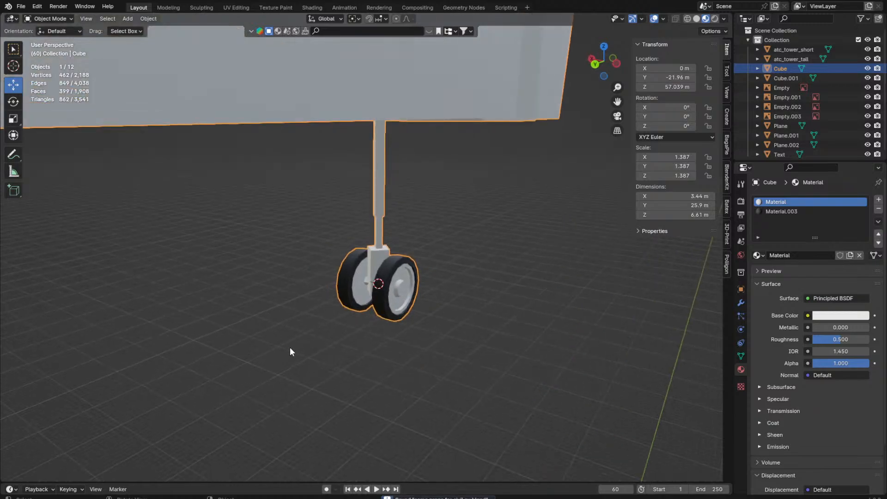
click(437, 407)
middle_drag(436, 410, 365, 252)
key(alt+z)
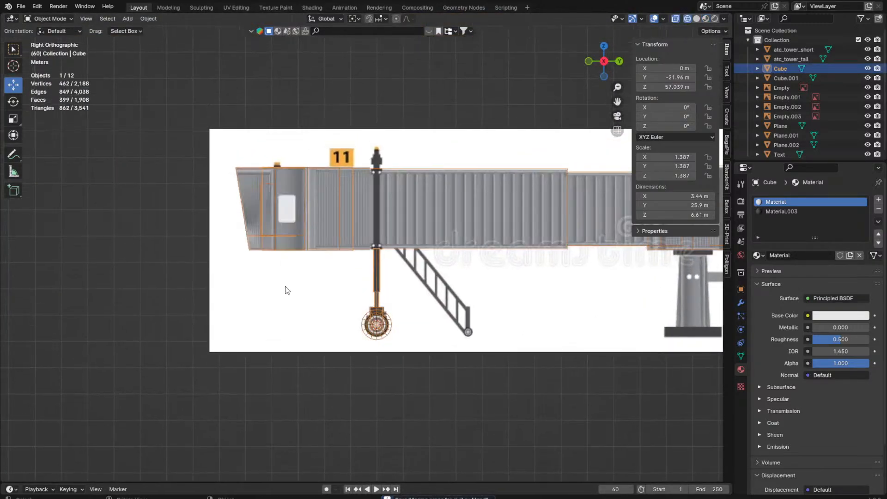
middle_drag(284, 287, 406, 426)
key(grave)
click(492, 397)
scroll(324, 358, up, 1)
scroll(324, 359, up, 1)
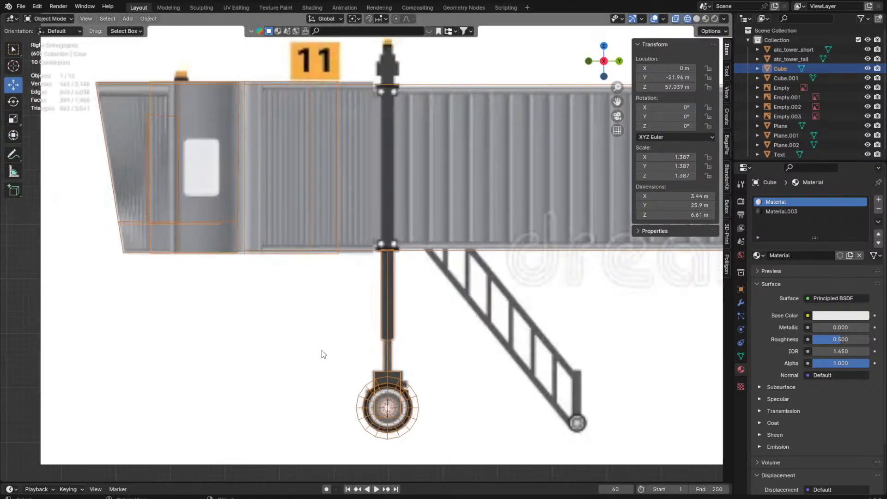
scroll(321, 353, down, 3)
key(alt+z)
mouse_move(372, 370)
middle_down()
mouse_move(380, 216)
mouse_move(513, 185)
middle_up()
key(grave)
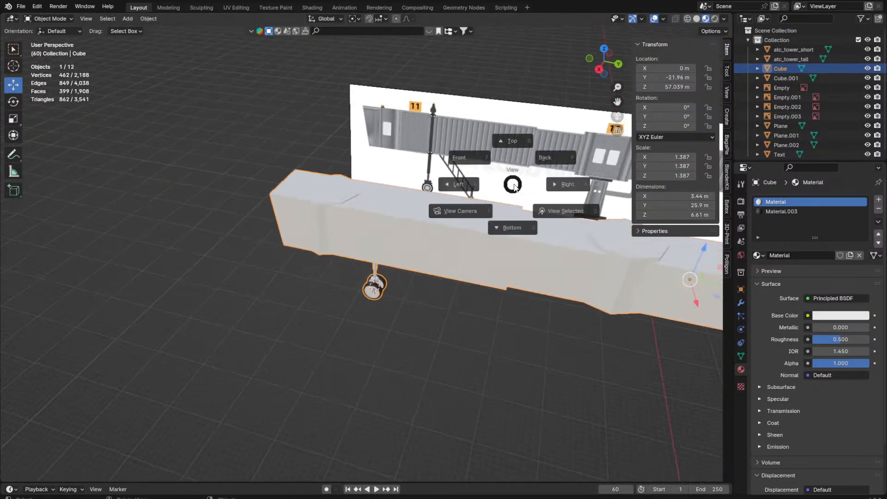
key(Escape)
middle_drag(570, 189, 534, 231)
Step: Shade the jet bridge smooth with Auto Smooth at 30° and display it in Solid shading
right_click(535, 229)
click(536, 228)
key(z)
click(611, 233)
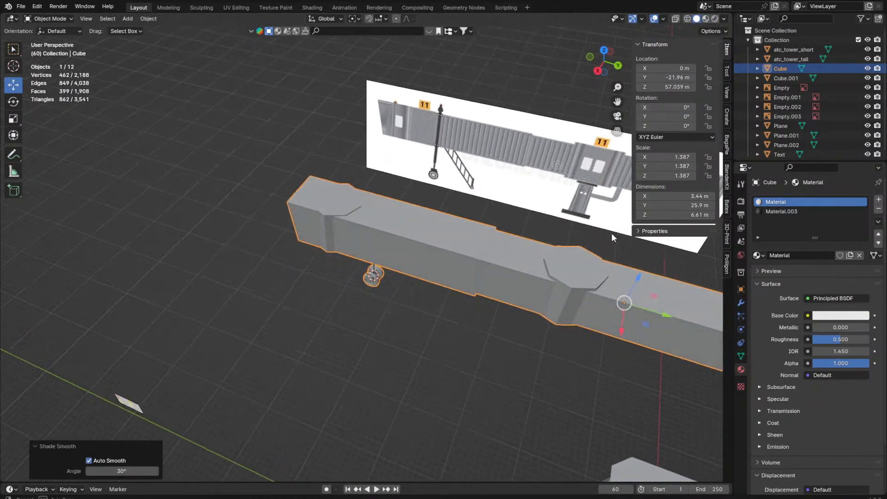
Step: Extrude the octagonal bottom face under the jet bridge's rotunda in place and scale it by 0.685
scroll(406, 262, down, 2)
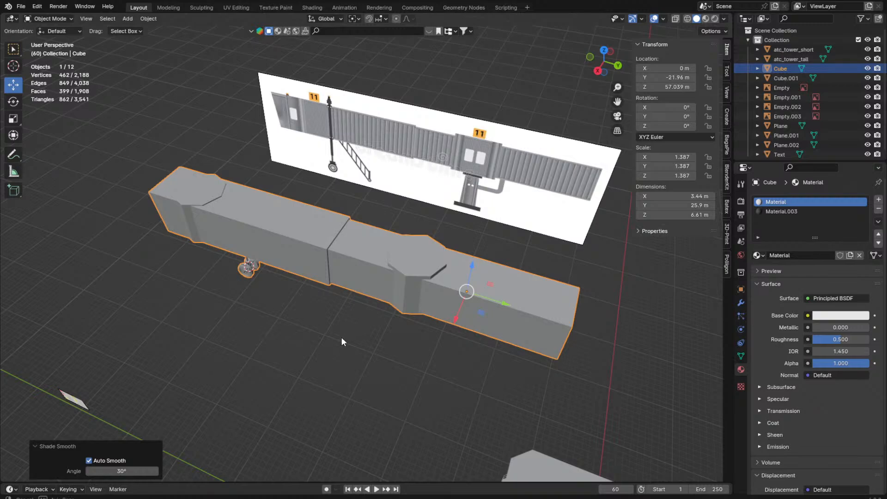
middle_drag(341, 337, 420, 165)
key(Tab)
key(KP_3)
key(alt+z)
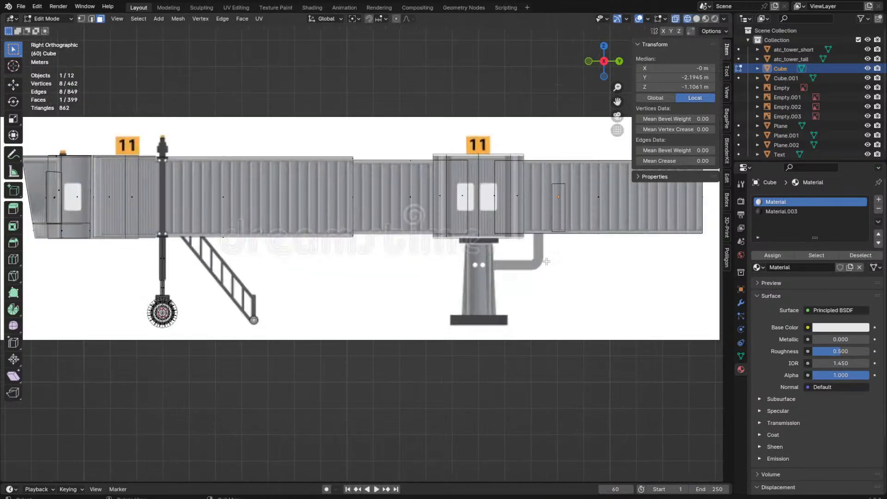
shift+middle_drag(547, 262, 440, 271)
scroll(441, 270, up, 4)
middle_drag(621, 290, 612, 268)
key(shift+z)
key(e)
key(s)
click(496, 271)
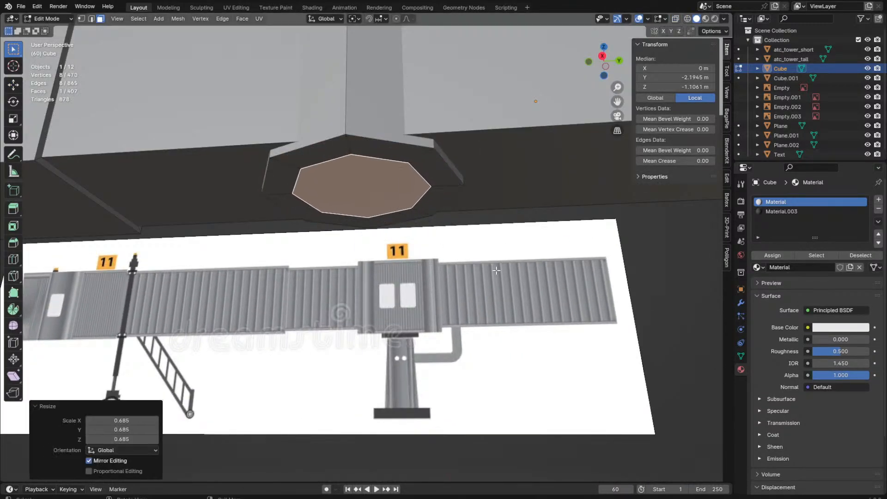
Step: Scale the inner octagonal face by a further 0.639 to approximate the reference's collar width
key(KP_3)
key(alt+z)
click(471, 269)
middle_drag(471, 269, 432, 218)
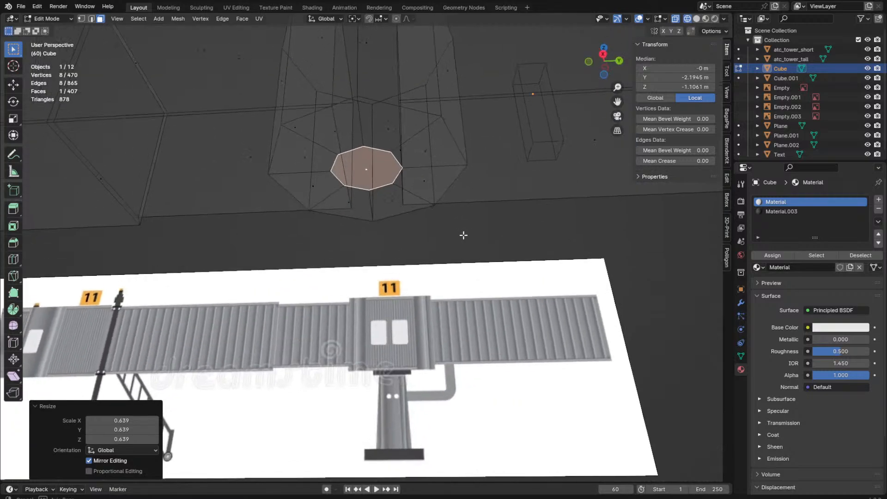
Step: Extrude the inner octagonal face downward and lower it along Z to the collar's depth in the reference
key(alt+z)
key(e)
click(506, 276)
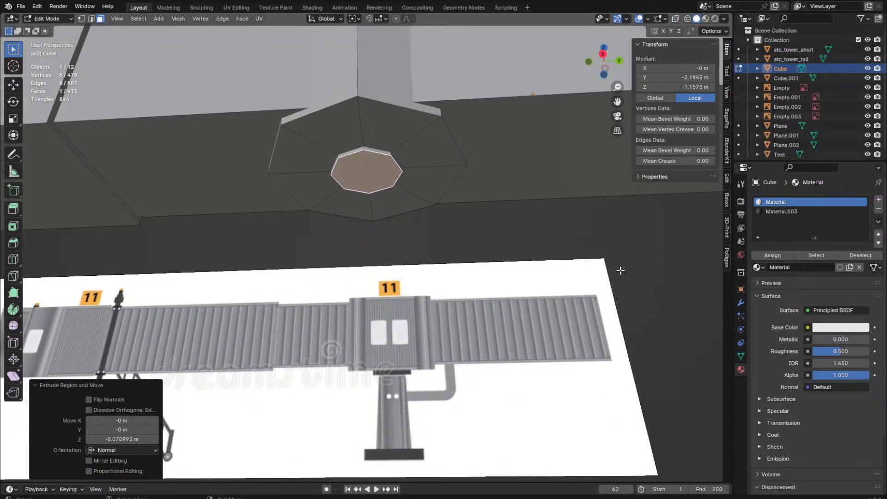
key(KP_3)
key(shift+z)
key(g)
key(z)
click(461, 265)
middle_drag(461, 264, 430, 223)
key(shift+z)
key(2)
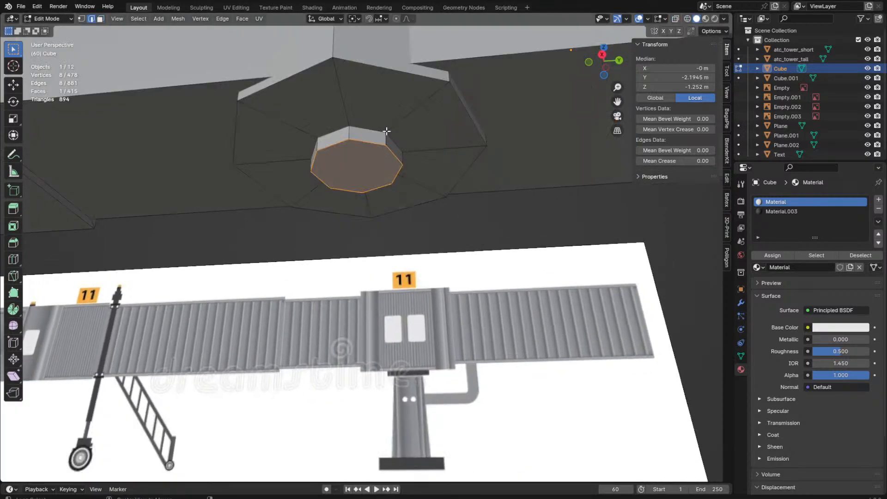
Step: Scale the collar's upper edge loop to the width of the reference's dark collar
alt+click(386, 133)
key(s)
click(488, 132)
key(KP_3)
key(shift+z)
key(s)
click(466, 157)
key(shift+z)
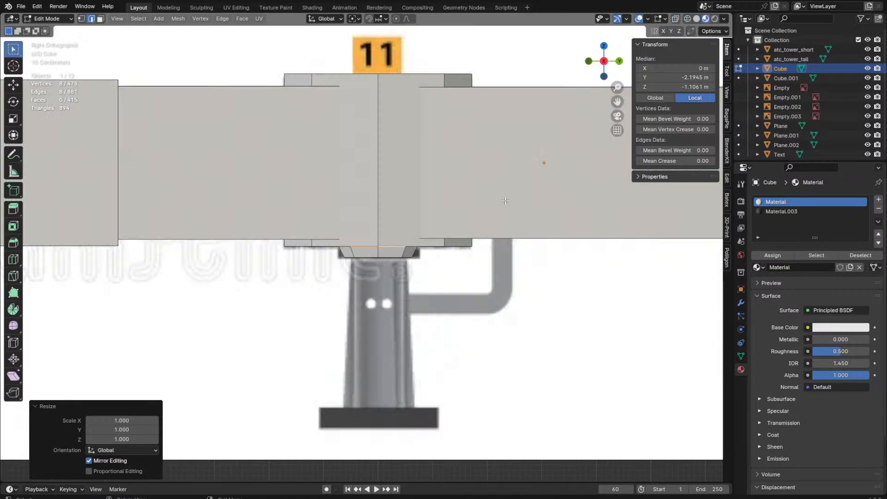
key(s)
click(485, 203)
Step: Scale the collar's lower edge loop by 1.254 so the collar's sides run straight
middle_drag(483, 206, 477, 186)
alt+click(379, 181)
key(s)
click(469, 189)
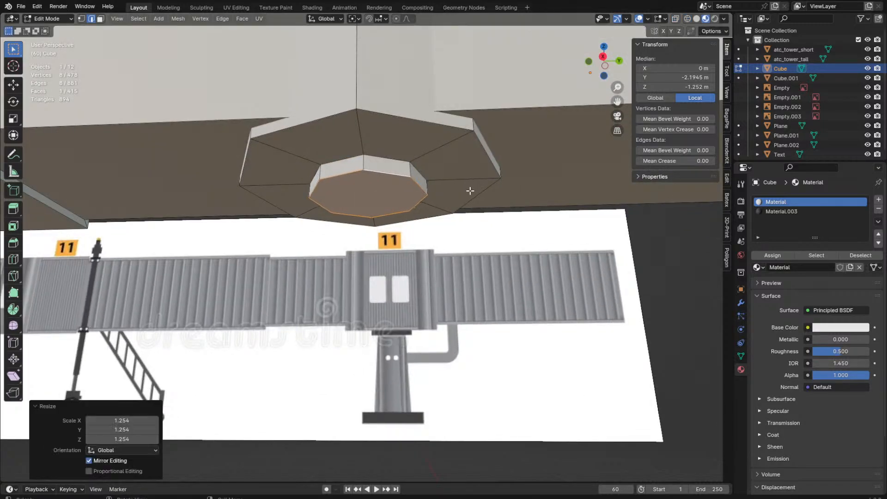
Step: Extrude the collar's bottom face in place and scale it by 0.765 to the pillar's upper width
key(KP_3)
key(shift+z)
click(418, 202)
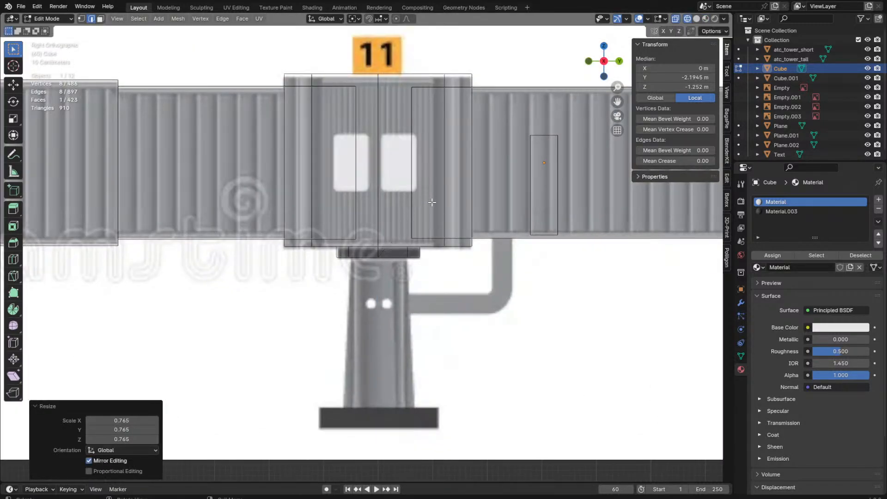
Step: Extrude the pillar down to the top of the reference's base plate and scale its end face to the flared width
key(e)
click(448, 357)
key(s)
click(472, 360)
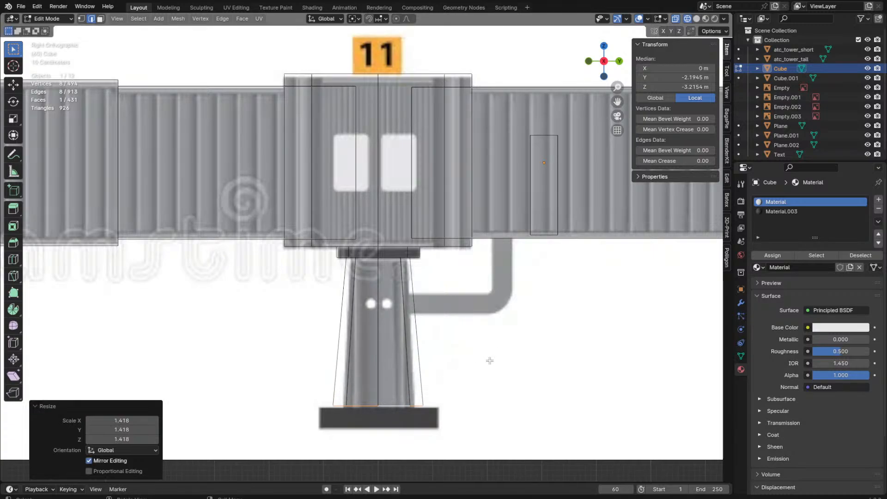
key(s)
right_click(486, 363)
key(s)
click(467, 367)
Step: Extrude the pillar's end face, widen it to the reference's foot and extrude it down into a base plate
key(e)
click(467, 368)
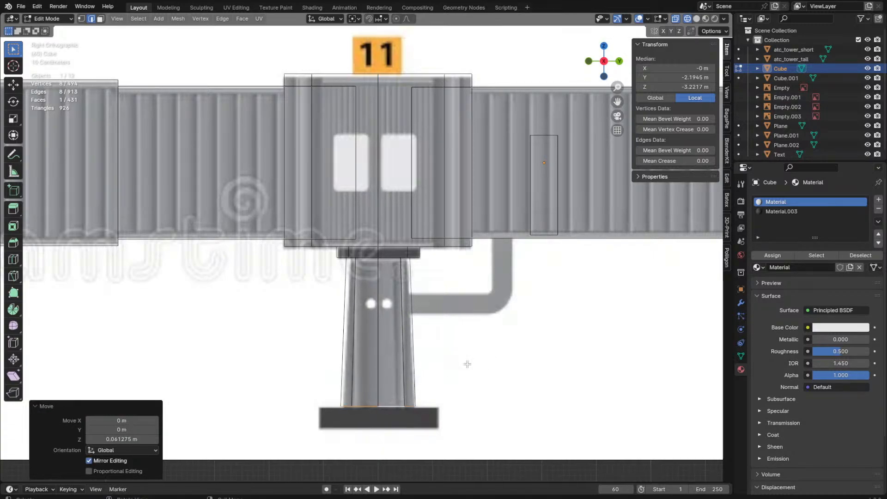
key(s)
click(536, 360)
key(e)
click(532, 381)
Step: Return the jet bridge to Object Mode and display it in Solid shading
mouse_move(532, 380)
middle_down()
mouse_move(501, 388)
mouse_move(445, 382)
mouse_move(592, 425)
mouse_move(539, 357)
mouse_move(642, 387)
mouse_move(553, 336)
mouse_move(498, 334)
mouse_move(307, 274)
middle_up()
key(Tab)
scroll(448, 367, down, 5)
scroll(447, 367, up, 3)
key(z)
click(313, 352)
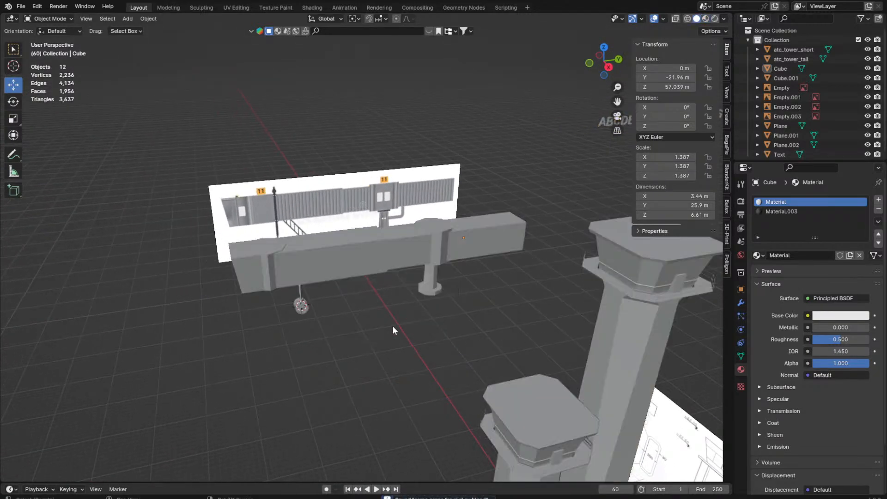
Step: Examine the jet bridge against the reference's corrugated walls, then inspect webp.png in paint.net
shift+middle_drag(392, 326, 446, 369)
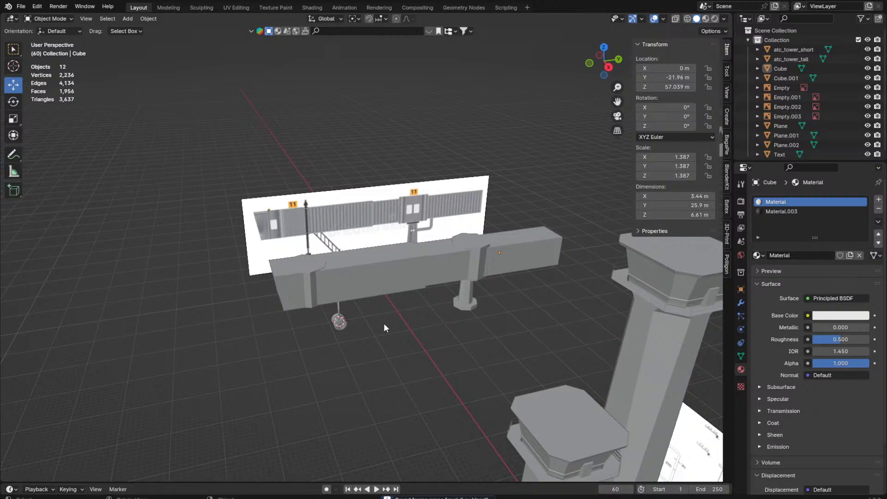
middle_drag(383, 323, 237, 318)
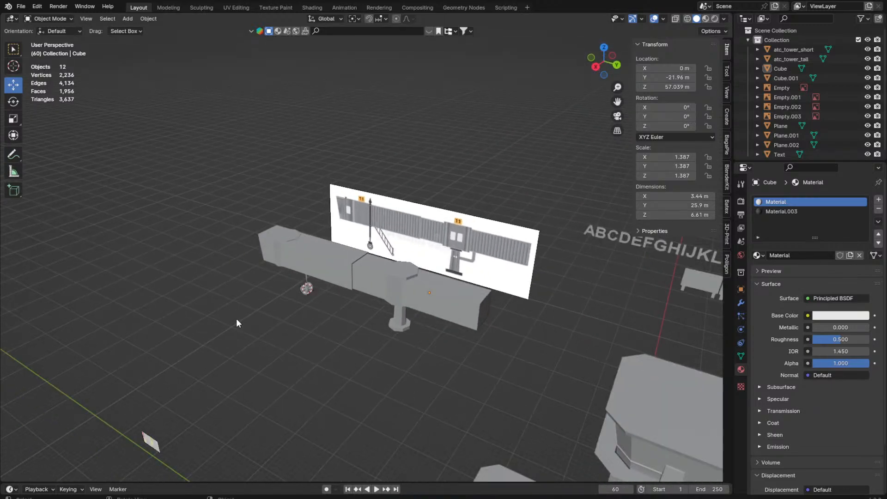
scroll(368, 248, up, 5)
middle_drag(368, 248, 342, 311)
scroll(309, 260, up, 6)
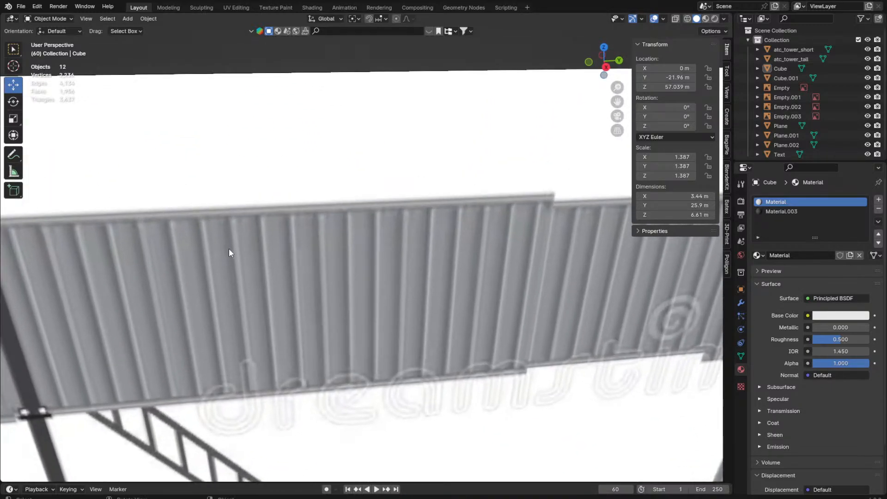
middle_drag(366, 256, 411, 248)
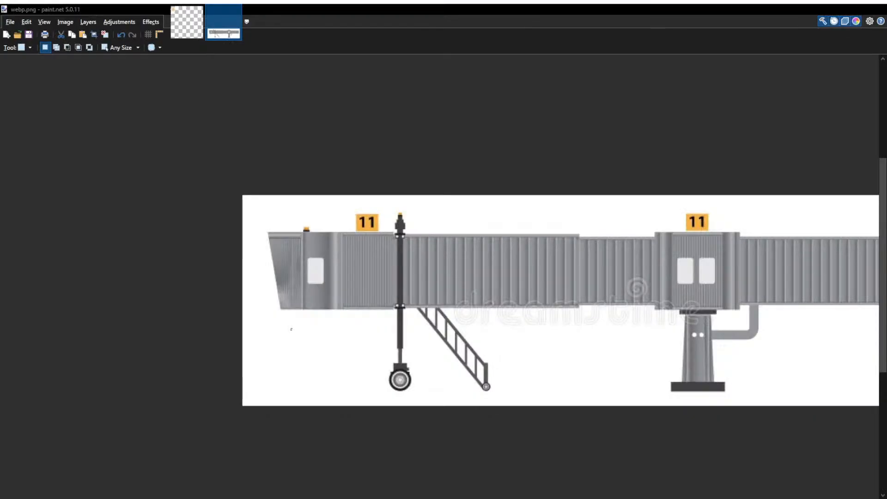
mouse_move(298, 289)
middle_down()
mouse_move(267, 298)
mouse_move(206, 287)
middle_up()
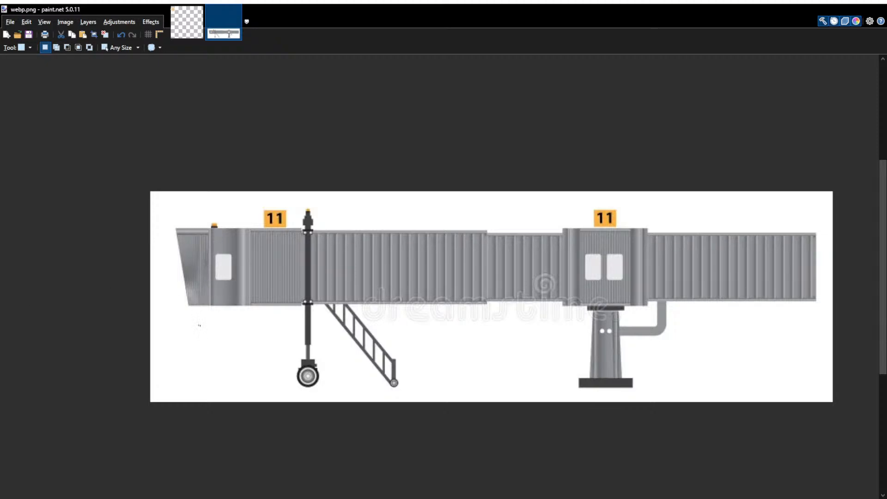
key(alt+Tab)
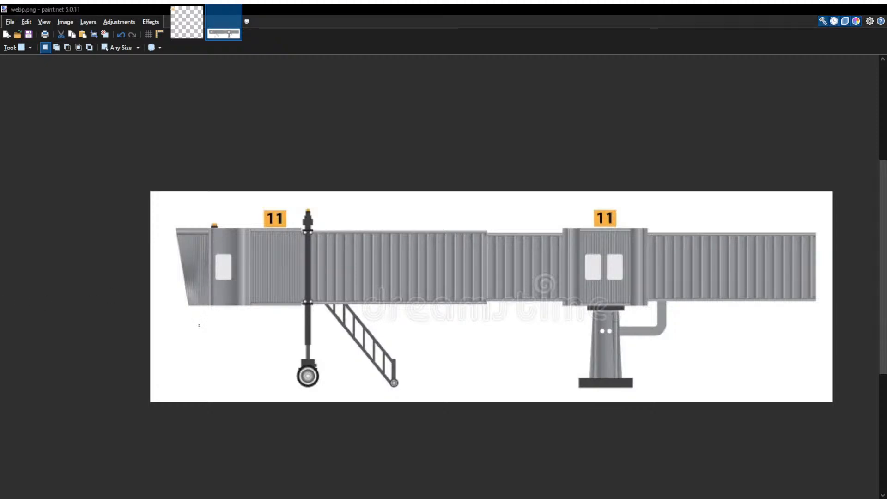
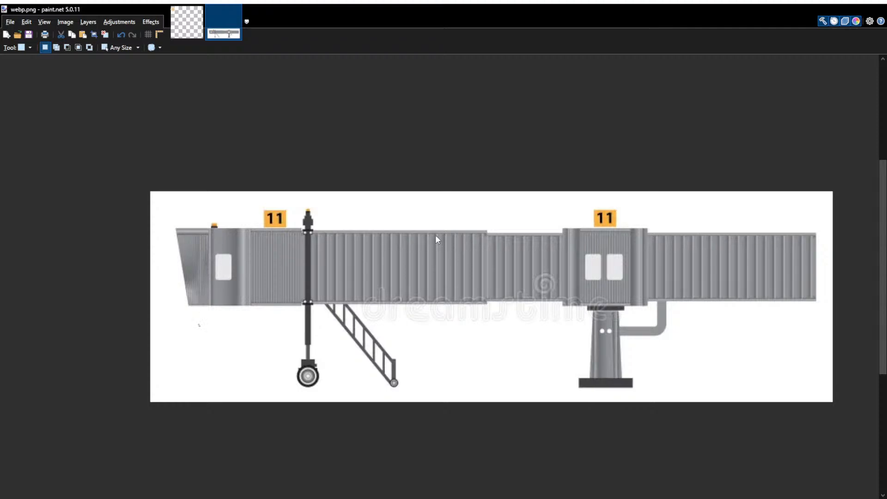
Step: Create a new square image in paint.net and clear its white background to transparency
key(Return)
key(ctrl+a)
ctrl+scroll(436, 277, up, 5)
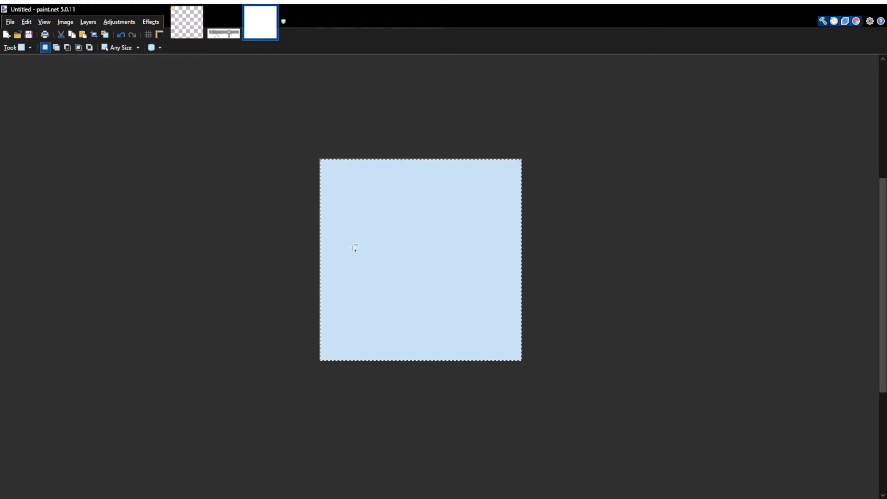
key(Delete)
ctrl+scroll(331, 185, up, 3)
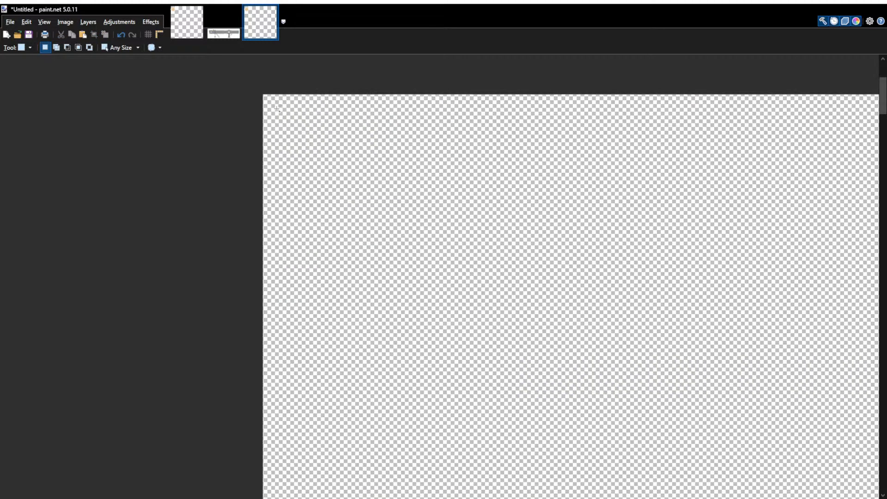
key(p)
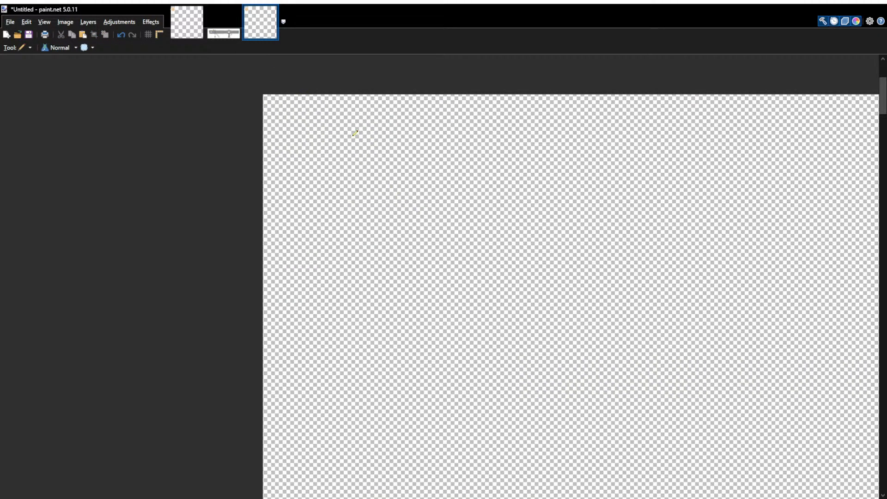
Step: Copy one rib of the corrugated wall, just below its upper edge, from webp.png
click(223, 28)
ctrl+scroll(412, 254, up, 8)
key(s)
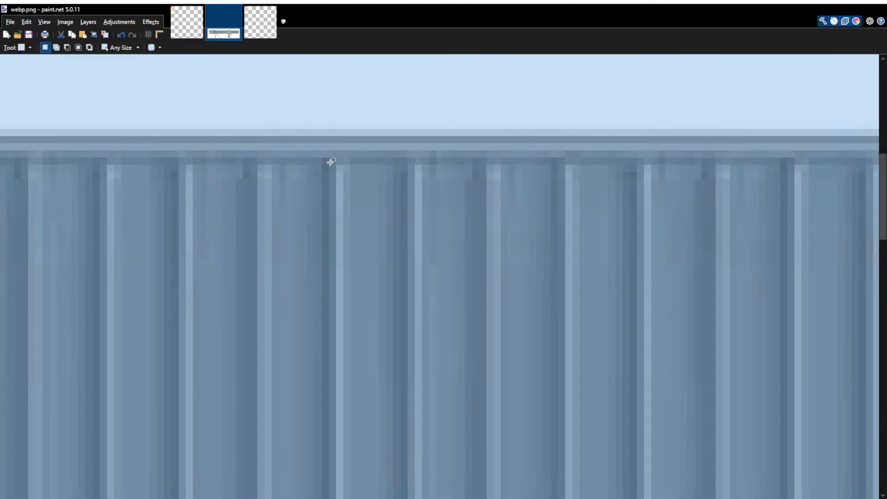
drag(331, 162, 407, 258)
key(ctrl+Tab)
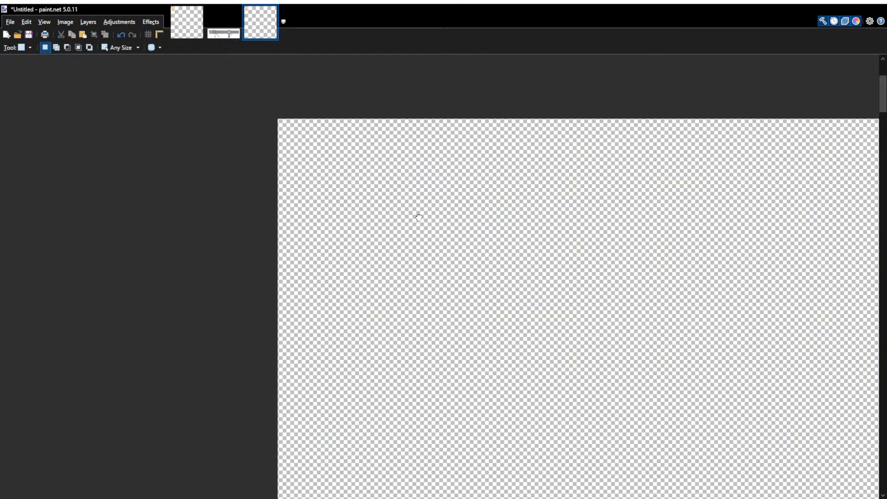
Step: Paste the copied rib into the upper-left corner of the transparent image and deselect it
key(ctrl+v)
ctrl+scroll(314, 238, down, 5)
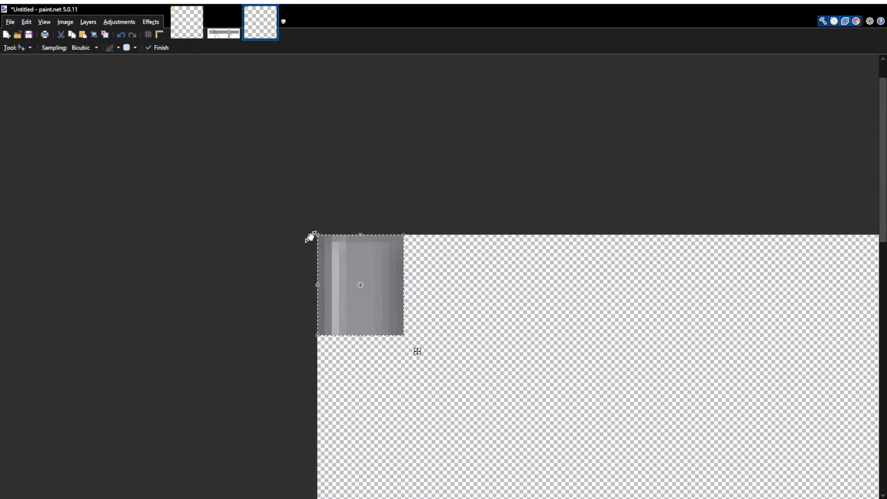
key(s)
key(ctrl+a)
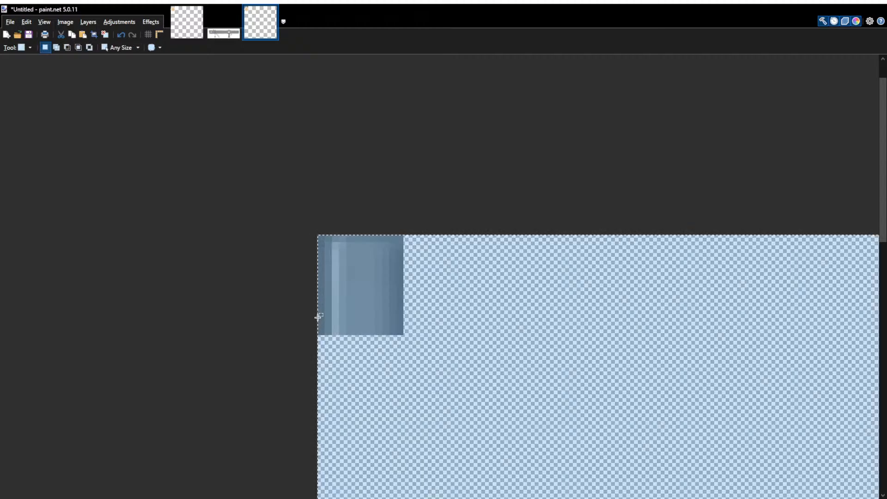
key(ctrl+d)
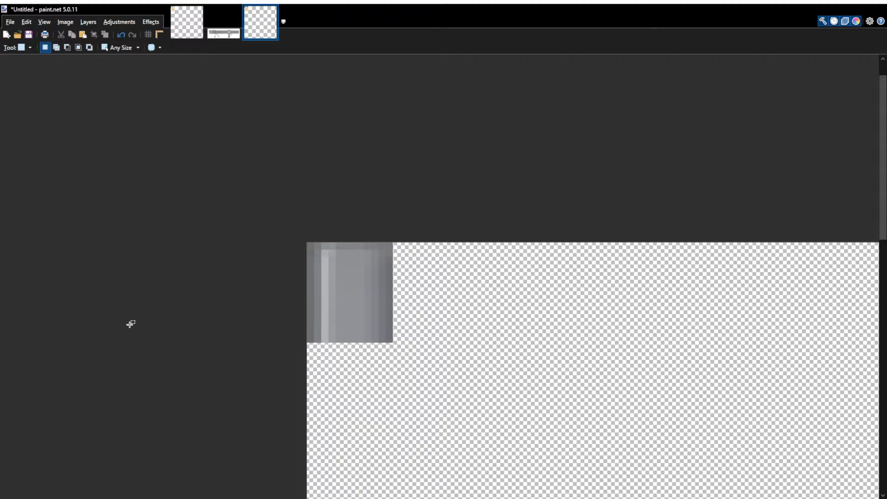
Step: Try to save the new rib texture image
key(ctrl+s)
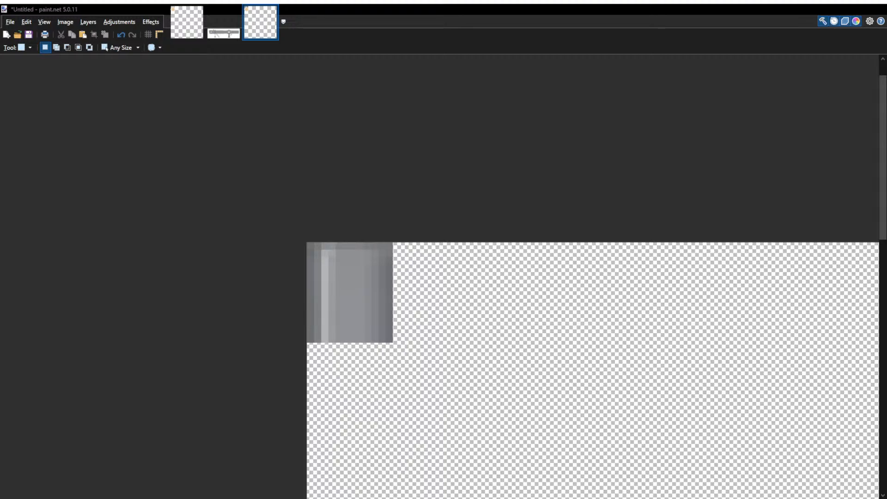
click(550, 284)
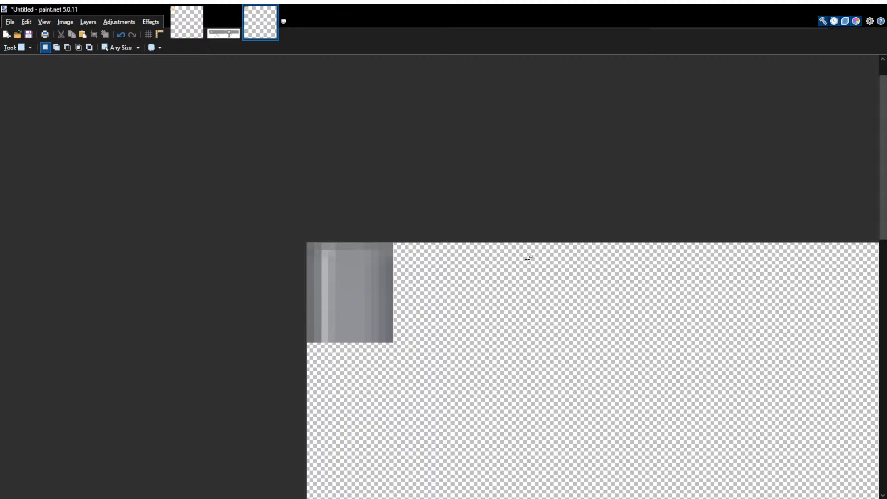
ctrl+scroll(312, 218, up, 3)
ctrl+scroll(312, 218, down, 3)
Step: Redraw the rib's first pixel column in dark grey with the Pencil tool, undoing the stray stroke
key(ctrl+a)
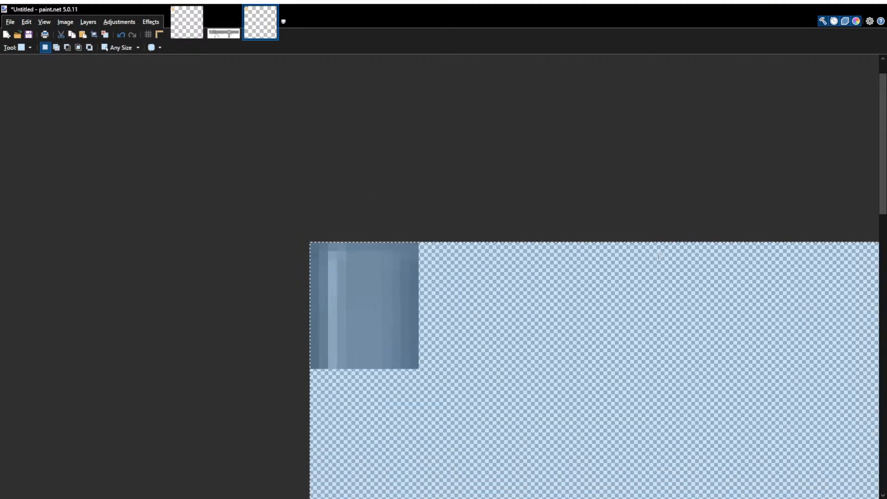
shift+scroll(508, 276, right, 1)
key(p)
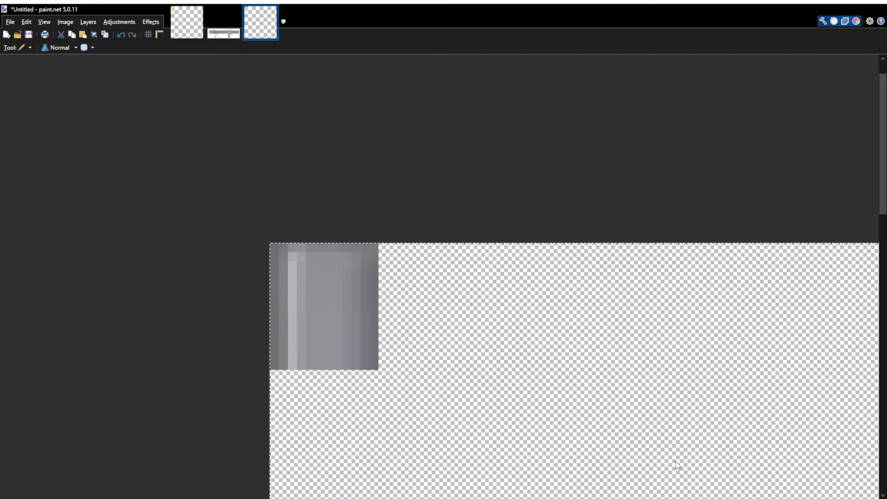
ctrl+scroll(278, 362, up, 2)
mouse_move(277, 362)
mouse_down()
mouse_move(282, 188)
mouse_move(291, 178)
mouse_move(277, 193)
mouse_move(269, 372)
mouse_up()
key(ctrl+z)
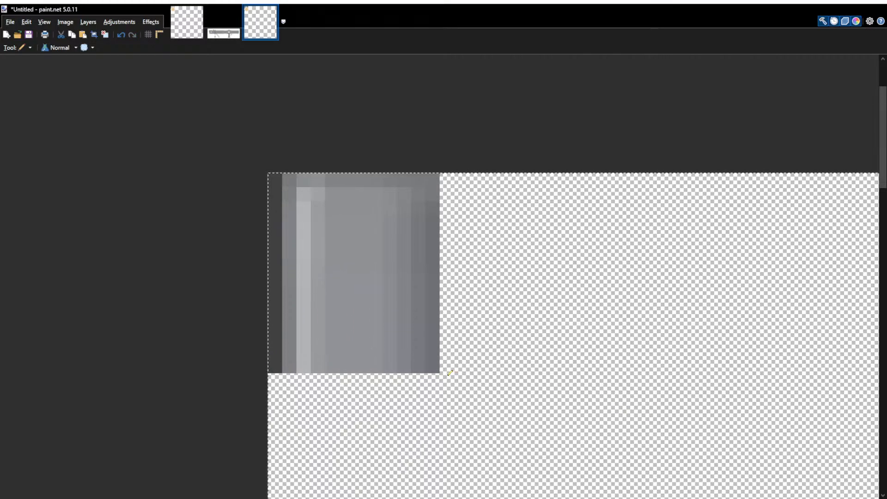
Step: Repaint the rib's second to fifth pixel columns in progressively lighter greys with the Pencil tool
drag(297, 265, 293, 179)
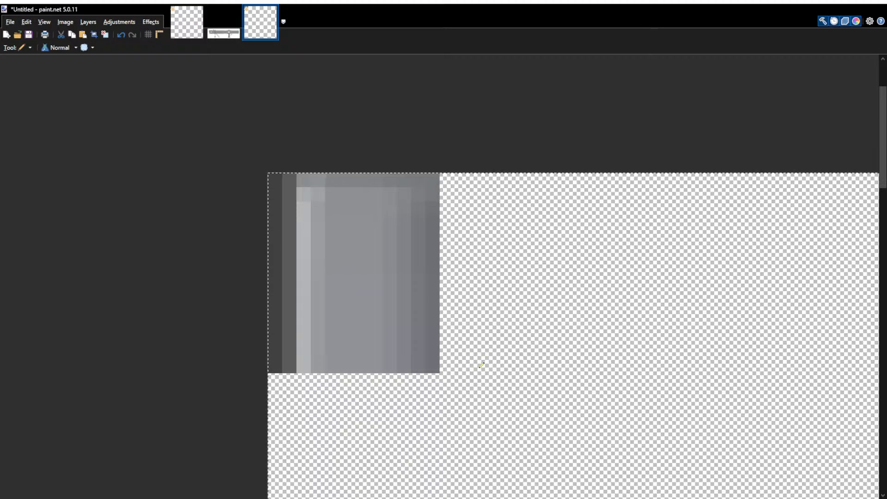
drag(310, 363, 306, 212)
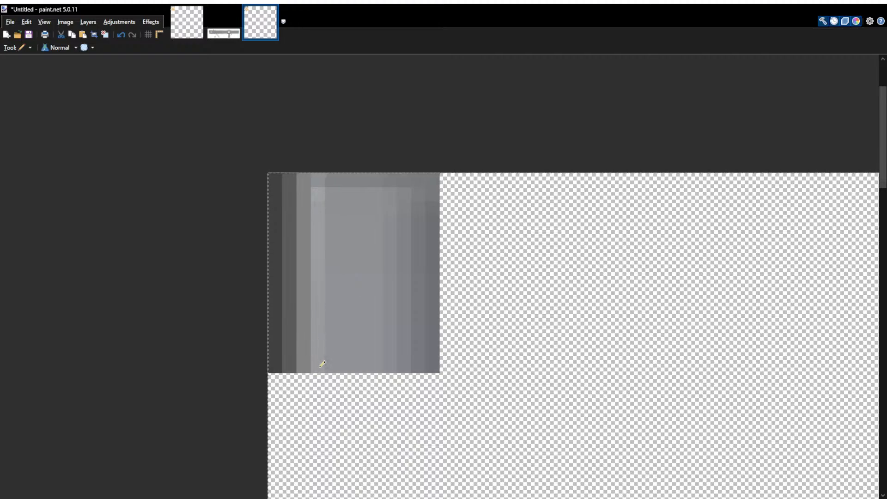
drag(320, 365, 329, 183)
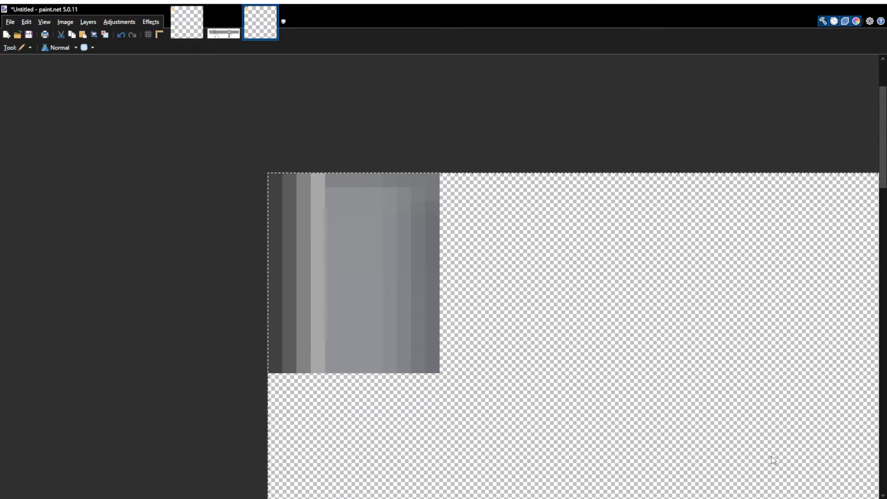
mouse_move(337, 365)
mouse_down()
mouse_move(333, 319)
mouse_move(347, 245)
mouse_move(346, 300)
mouse_move(340, 311)
mouse_move(346, 227)
mouse_move(332, 268)
mouse_move(335, 185)
mouse_move(337, 283)
mouse_up()
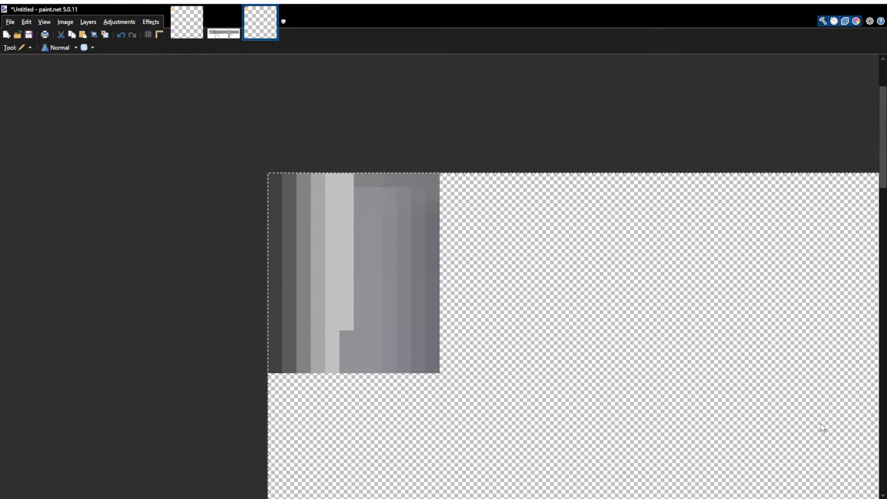
Step: Fill the rib's middle columns with an even mid grey, delete the paint spilling below the rib, and deselect
click(351, 340)
mouse_move(350, 340)
mouse_down()
mouse_move(352, 194)
mouse_move(362, 182)
mouse_move(364, 199)
mouse_move(368, 182)
mouse_move(369, 365)
mouse_move(378, 361)
mouse_up()
key(b)
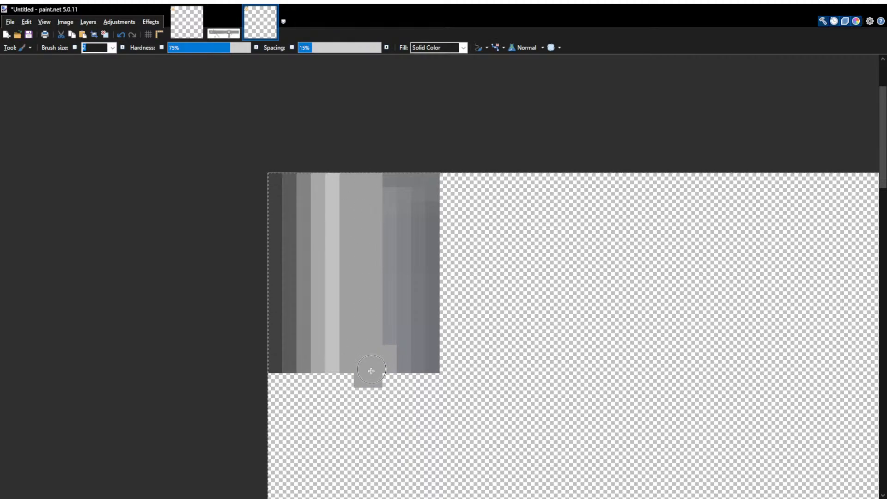
key(s)
mouse_move(340, 415)
mouse_down()
mouse_move(353, 389)
mouse_move(397, 373)
mouse_move(396, 169)
mouse_up()
key(Delete)
key(ctrl+d)
key(b)
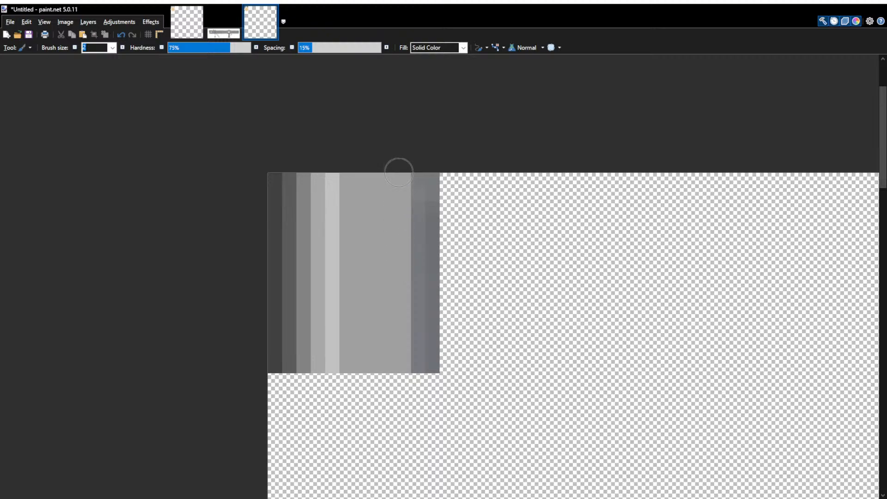
Step: Repaint the rib's last two pixel columns in darker greys with the Pencil tool, undoing the stray stroke
ctrl+scroll(423, 228, up, 1)
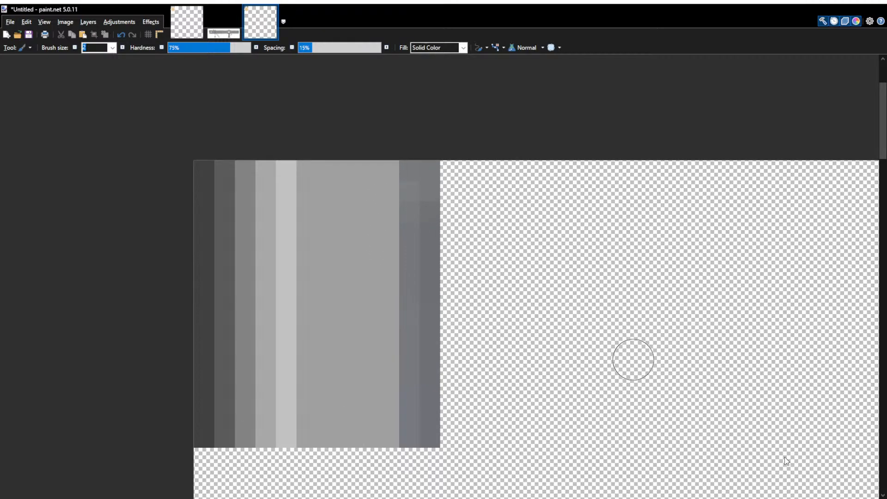
key(p)
drag(424, 164, 422, 208)
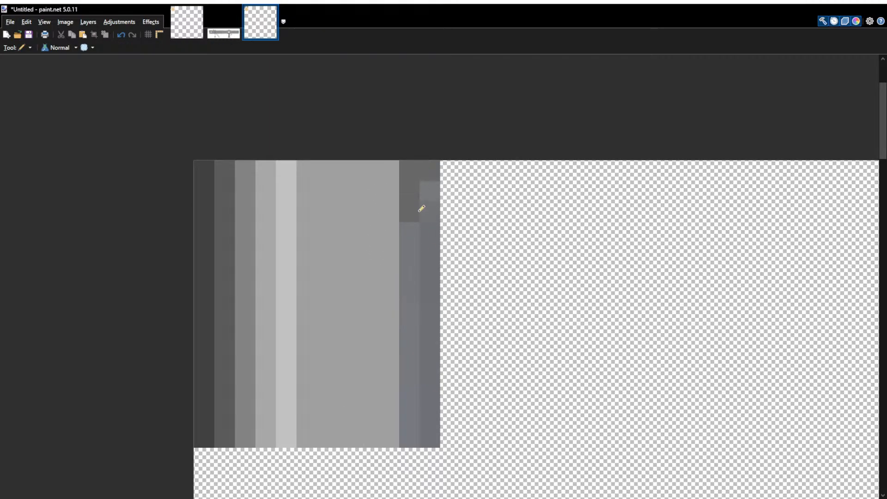
key(ctrl+z)
mouse_move(411, 170)
mouse_down()
mouse_move(420, 429)
mouse_move(435, 177)
mouse_up()
ctrl+scroll(434, 177, down, 5)
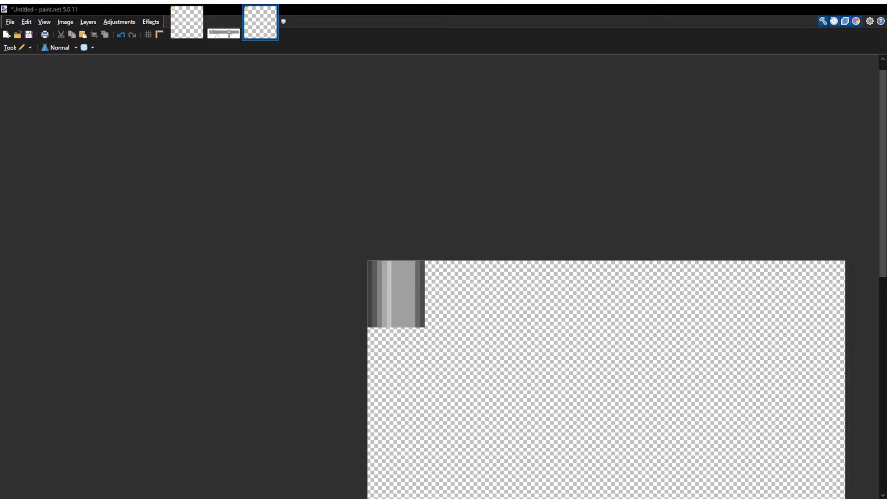
Step: Select the finished rib and scale it up proportionally from the upper-left corner to fill the canvas height
ctrl+scroll(407, 268, up, 3)
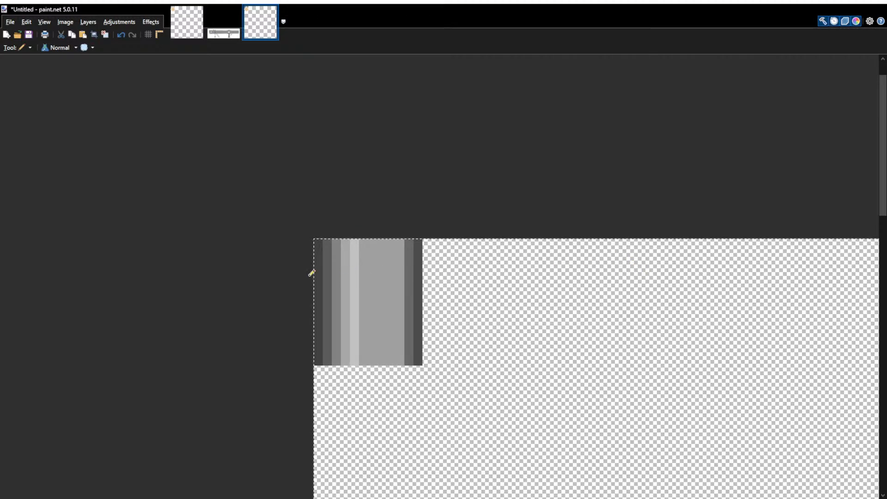
key(s)
ctrl+scroll(75, 129, down, 4)
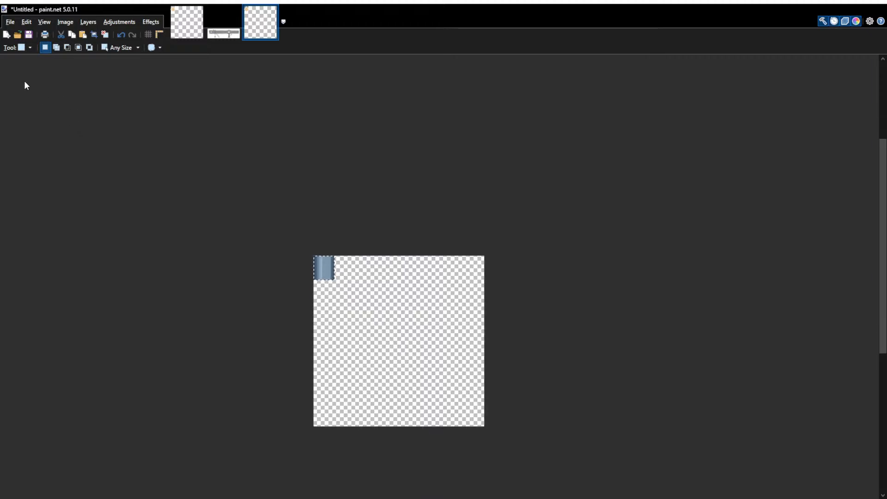
key(m)
drag(331, 245, 446, 397)
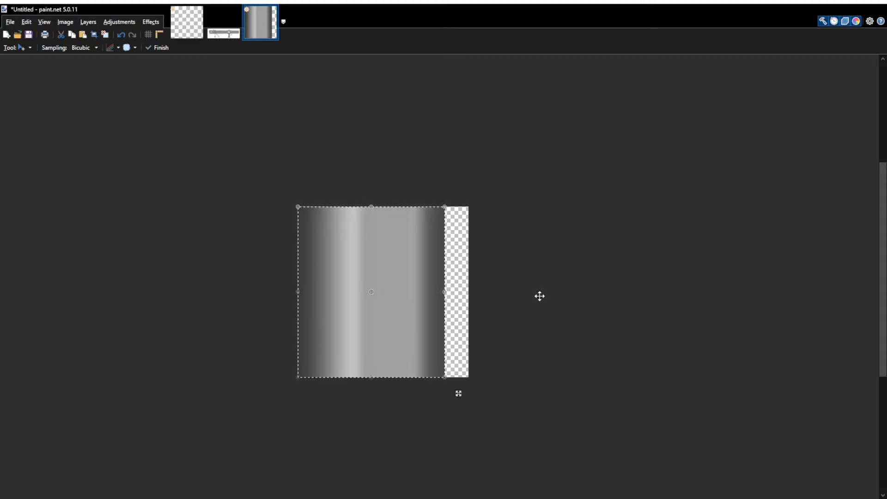
Step: Paste the enlarged rib into a new image cropped to its size and clear the selection
key(ctrl+alt+v)
ctrl+scroll(458, 298, up, 4)
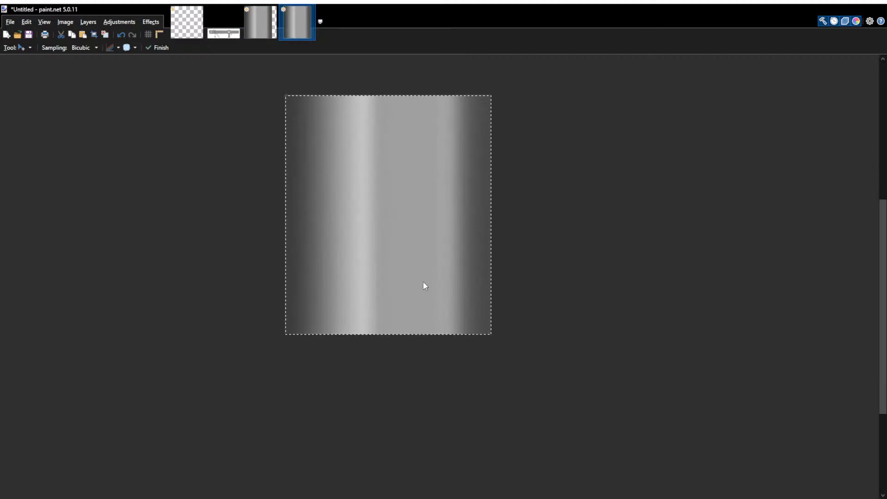
key(s)
ctrl+scroll(377, 328, up, 2)
ctrl+scroll(411, 237, down, 2)
scroll(396, 228, down, 1)
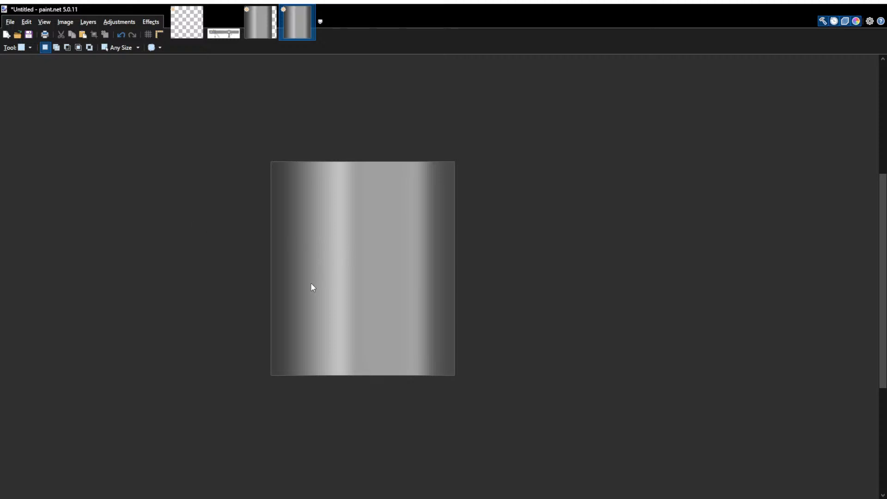
ctrl+scroll(299, 293, up, 2)
key(ctrl+a)
key(ctrl+d)
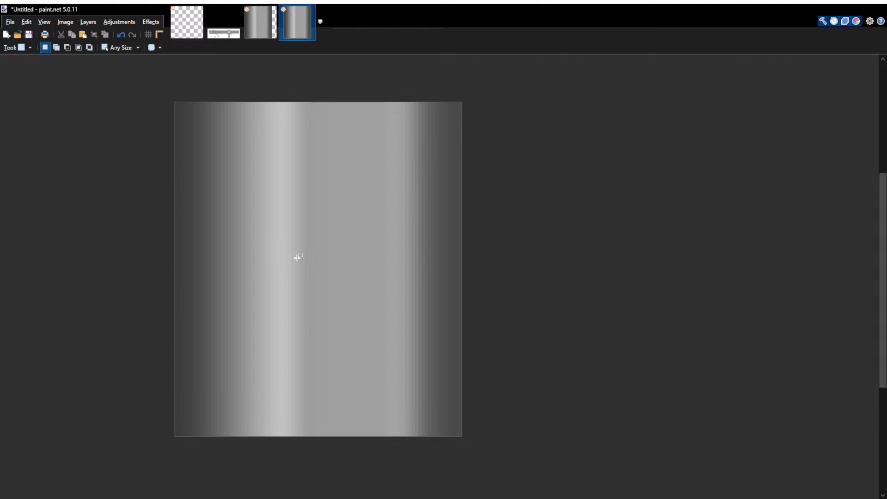
key(alt+Tab)
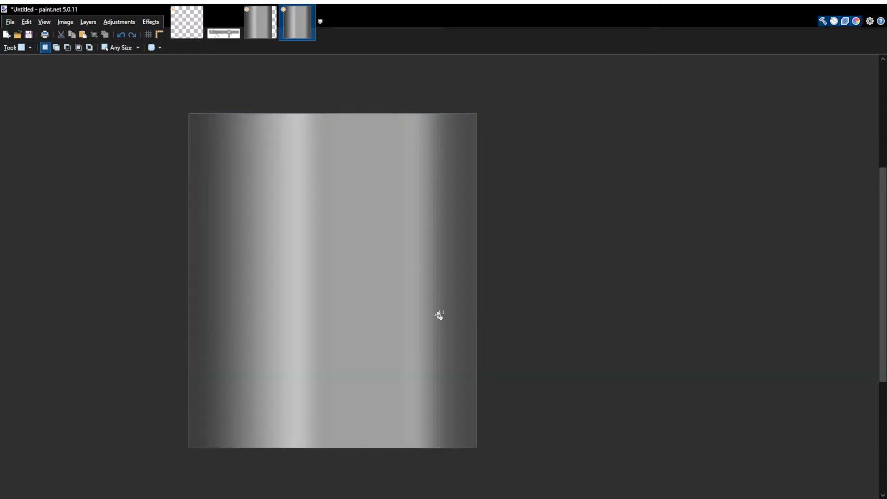
Step: In the square image, scale the rib down to about half the canvas width and deselect it
click(261, 21)
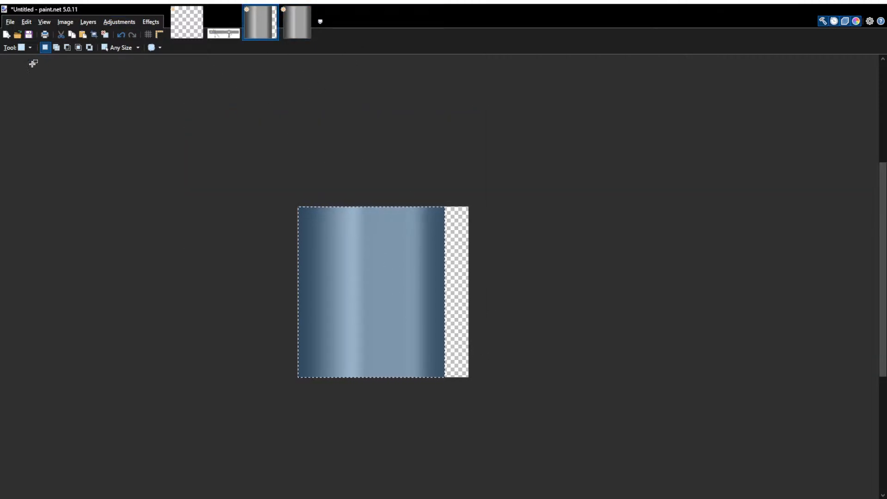
key(m)
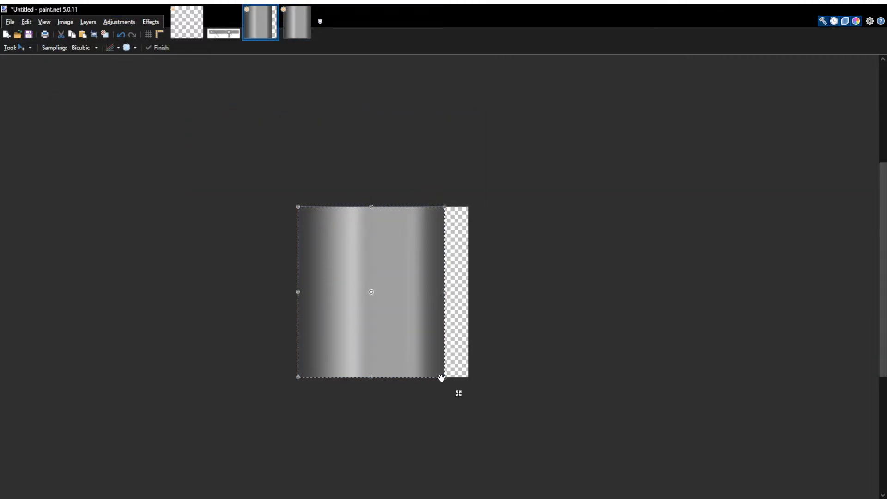
drag(444, 377, 389, 317)
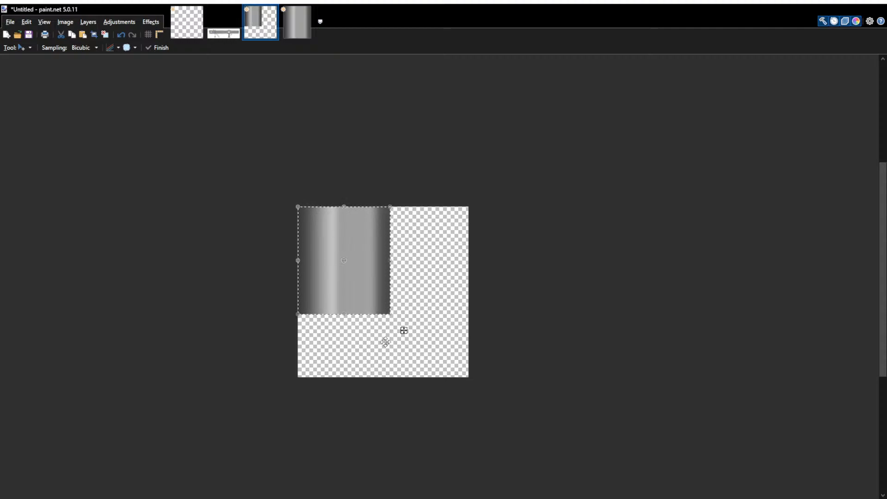
ctrl+scroll(361, 286, up, 2)
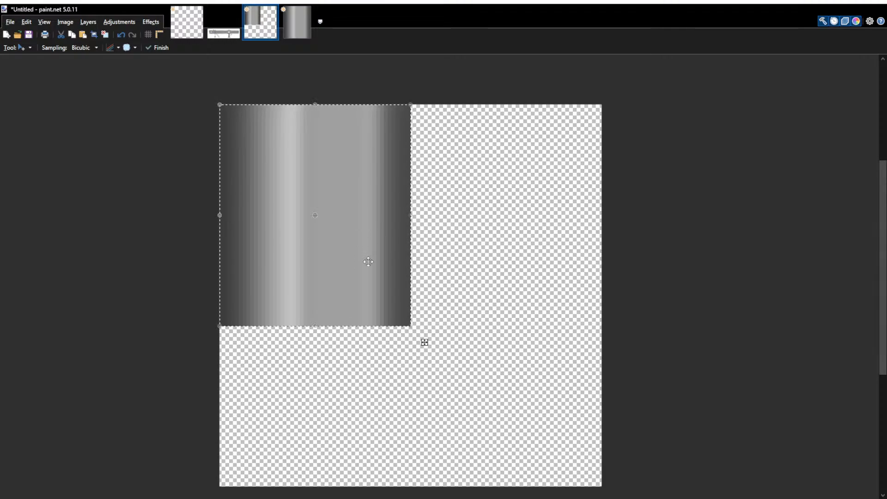
key(s)
key(ctrl+d)
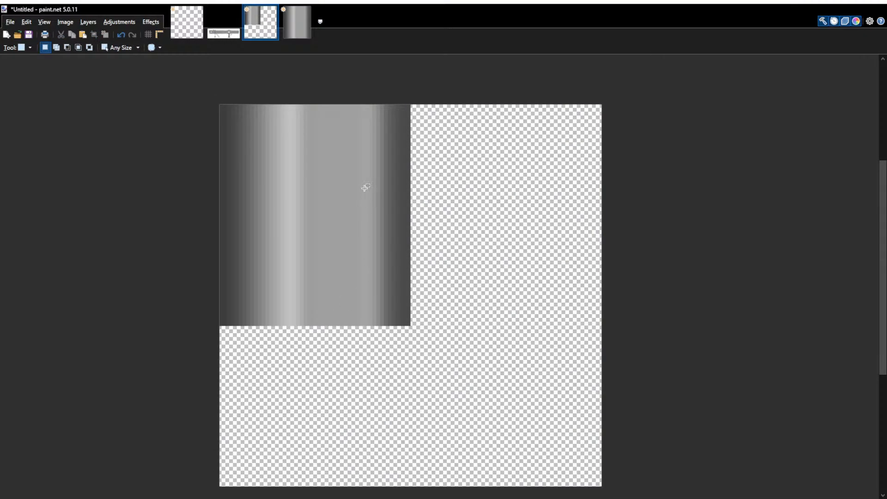
scroll(351, 250, down, 5)
scroll(349, 251, up, 4)
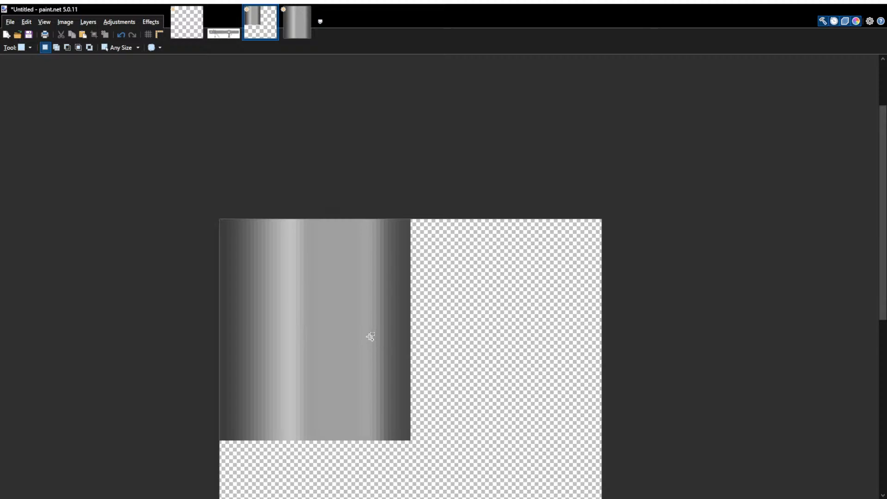
Step: Undo the latest selection changes in the square image and return to the cropped rib image
key(ctrl+a)
key(ctrl+z)
key(ctrl+z)
key(ctrl+z)
key(ctrl+z)
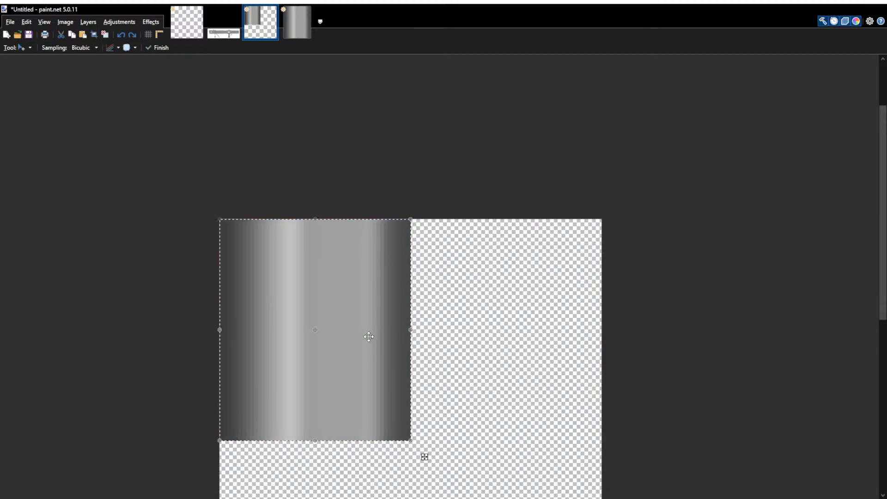
click(298, 22)
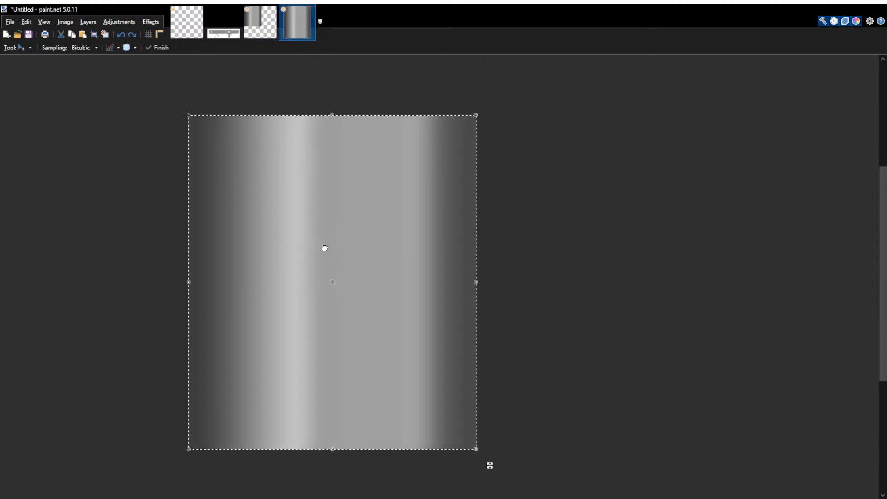
scroll(351, 236, down, 1)
ctrl+scroll(385, 219, down, 1)
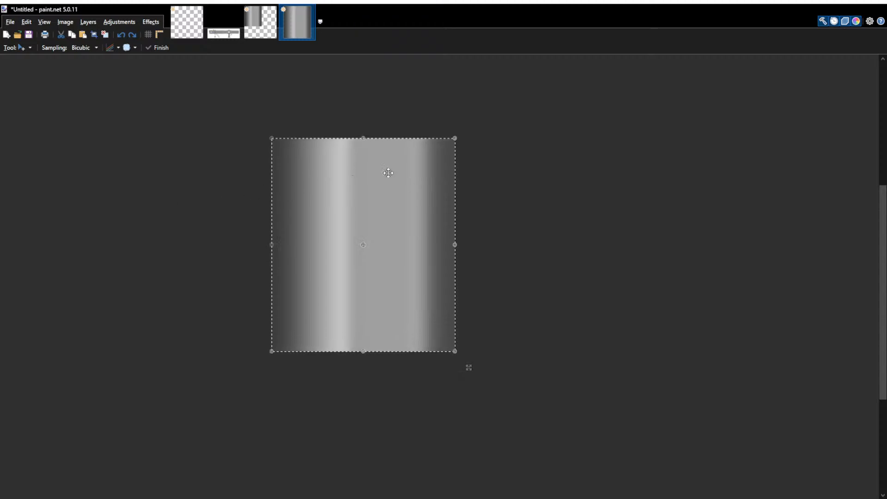
Step: Switch to Blender and add a new material named Metal to the jet bridge
middle_drag(210, 310, 194, 344)
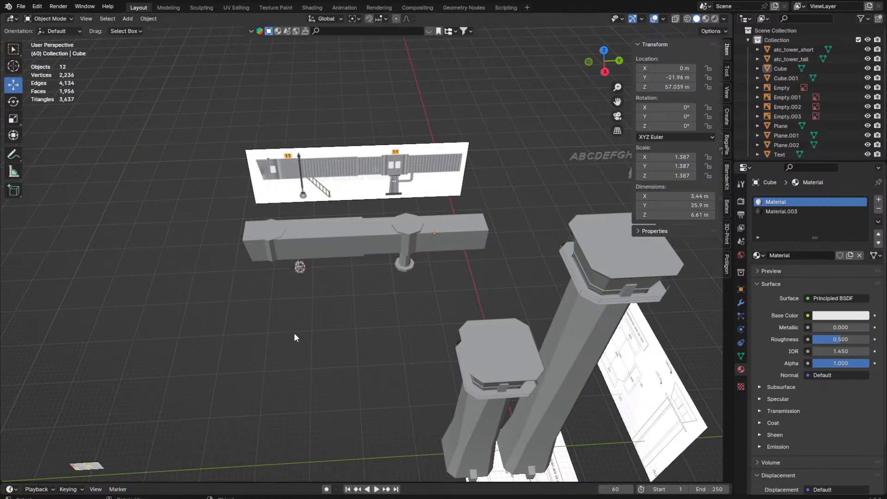
middle_drag(294, 335, 323, 229)
click(323, 229)
key(grave)
click(511, 378)
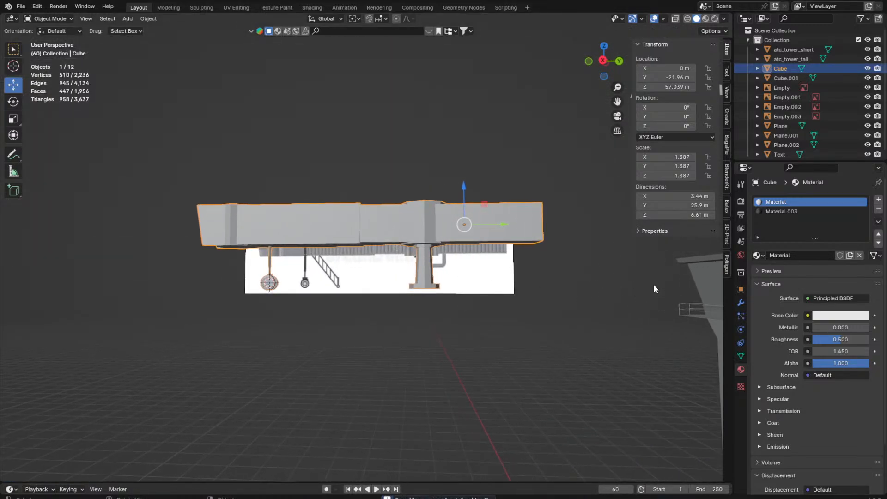
middle_drag(654, 286, 484, 293)
scroll(485, 298, up, 5)
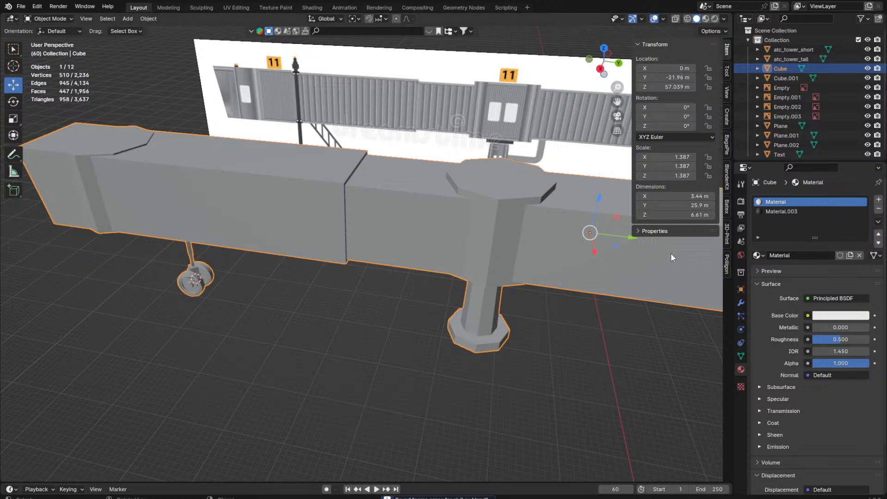
click(879, 199)
click(774, 258)
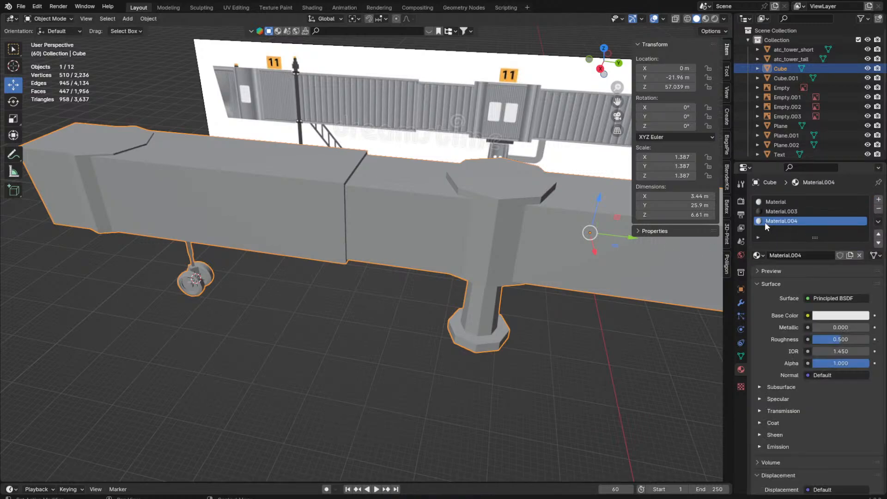
double_click(767, 223)
text(Metal)
key(Return)
Step: Set the Metal material's metallic to 0.650 and roughness to 0.833, and preview the materials in the viewport
drag(827, 327, 861, 340)
key(z)
click(550, 357)
middle_drag(582, 375, 612, 362)
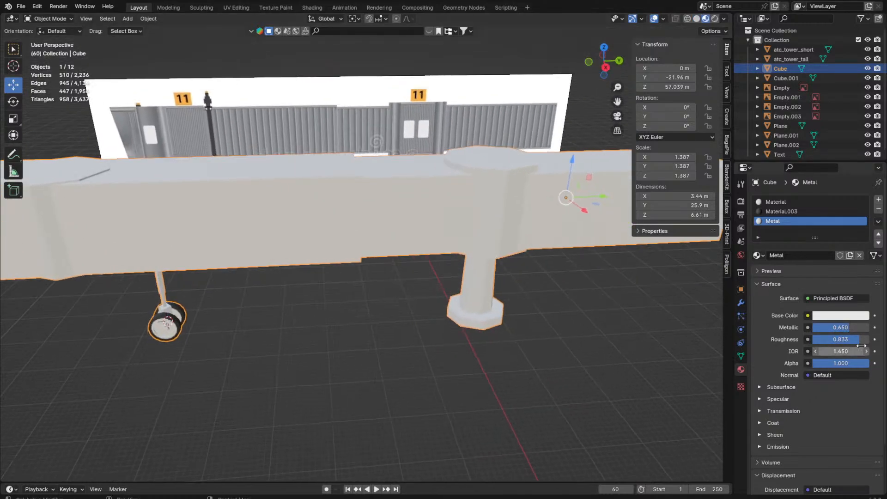
Step: Select the face loops around the jet bridge's three corridor sections and assign the Metal material to them
key(Tab)
click(349, 220)
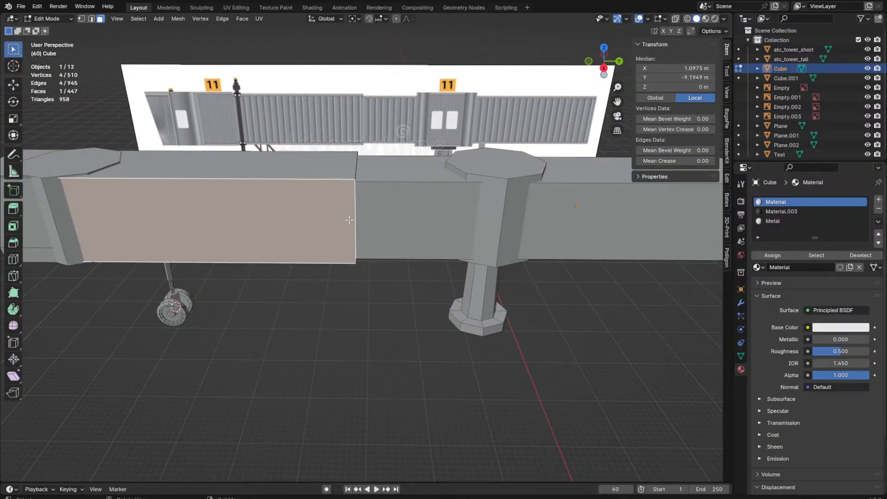
middle_drag(349, 220, 348, 241)
key(Tab)
key(Tab)
alt+click(388, 206)
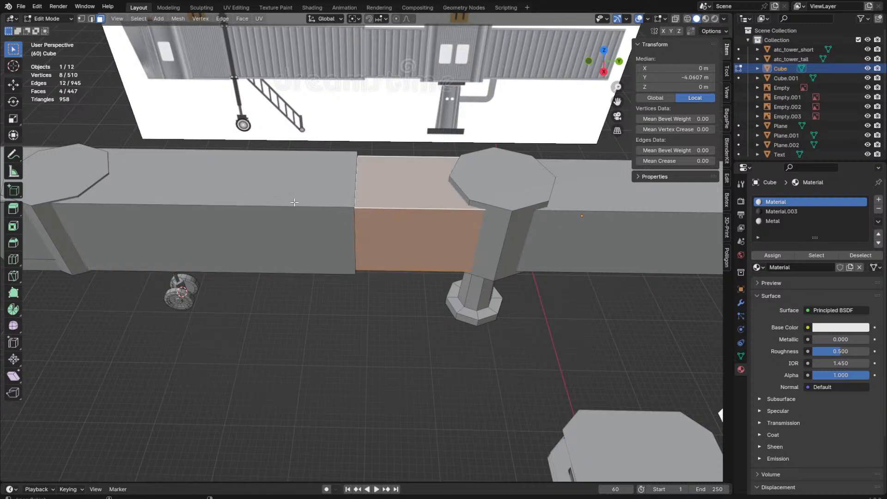
scroll(295, 202, down, 4)
alt+shift+click(310, 233)
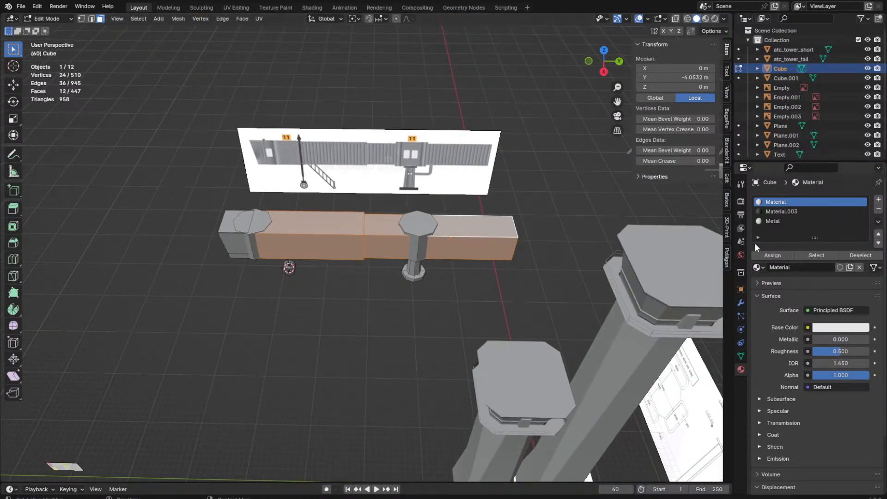
click(768, 221)
click(772, 256)
Step: Project the UVs of the selected corridor faces from the right orthographic view in the UV Editing workspace
scroll(428, 221, up, 4)
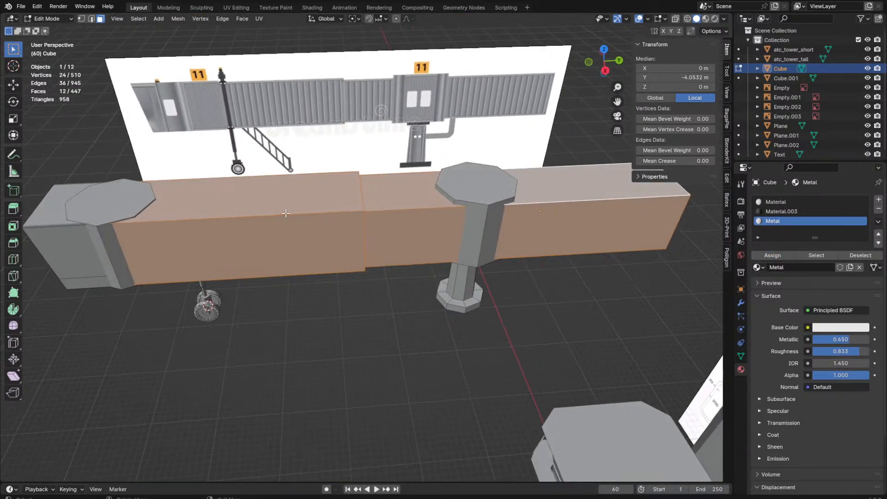
shift+middle_drag(84, 229, 242, 261)
scroll(249, 231, up, 2)
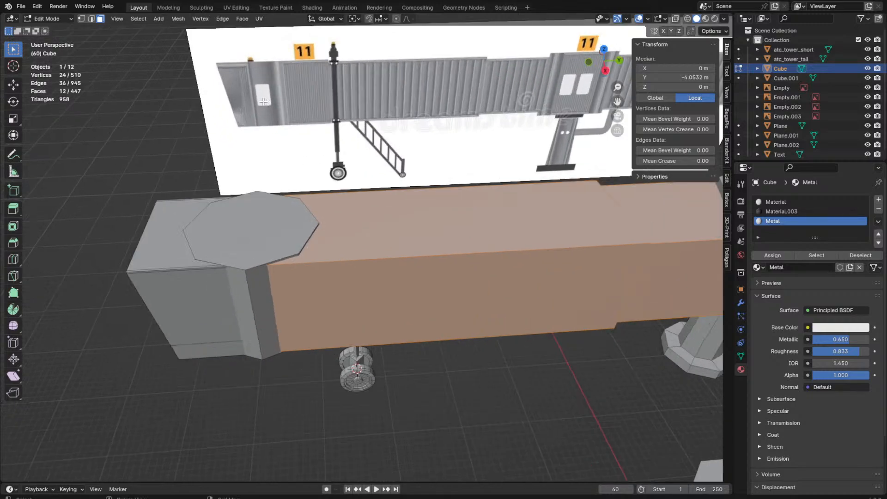
key(alt+z)
key(alt+z)
middle_drag(313, 221, 312, 223)
key(KP_3)
shift+middle_drag(361, 124, 257, 135)
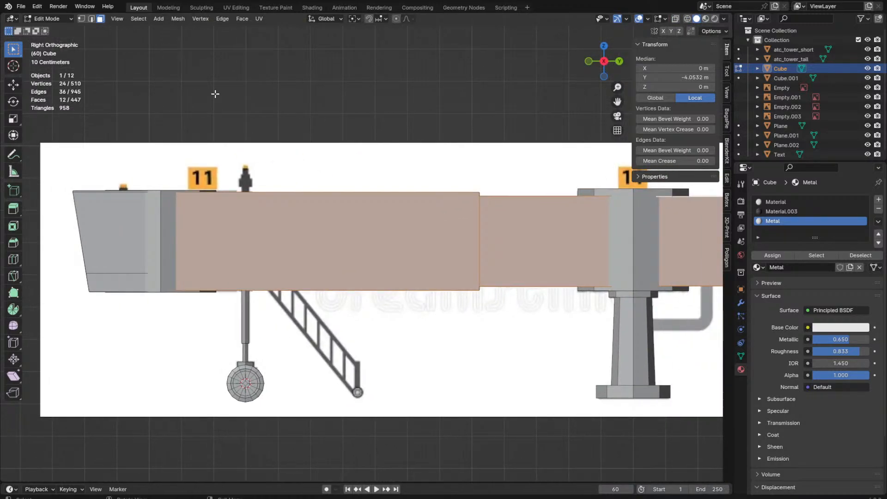
click(237, 8)
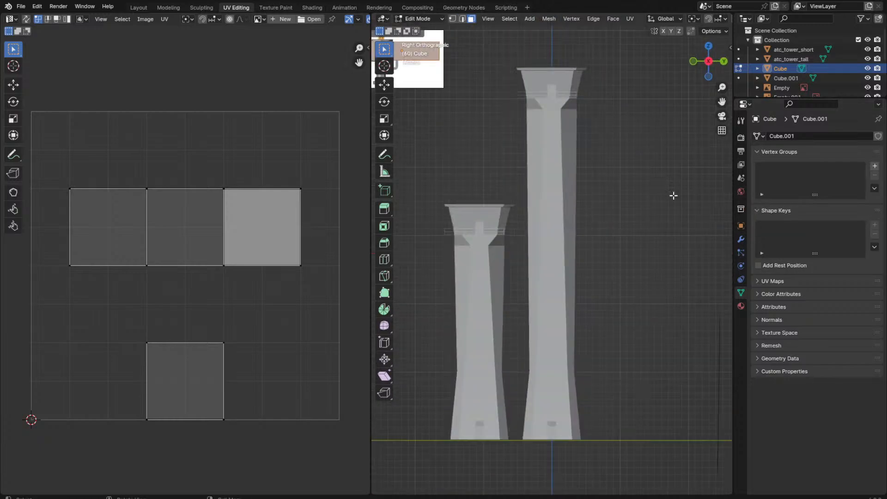
key(KP_Decimal)
scroll(608, 218, up, 7)
scroll(608, 218, down, 5)
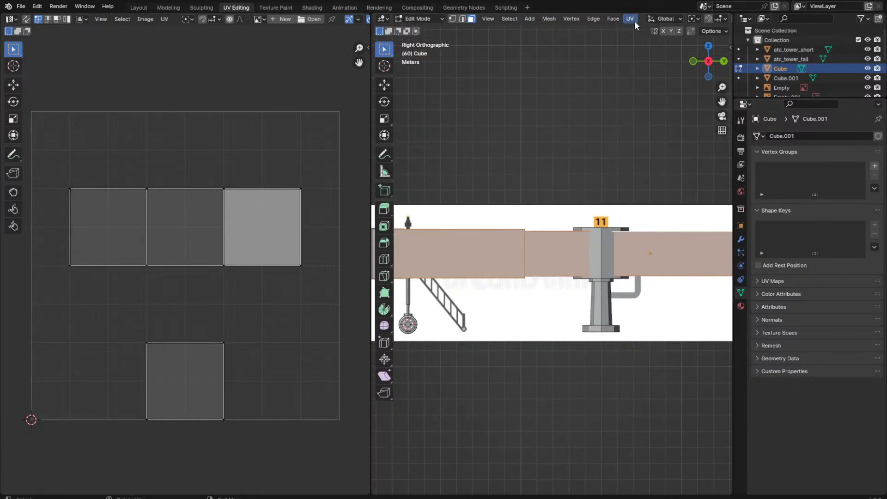
click(634, 21)
click(651, 116)
Step: Scale all the corridor UV islands up well beyond the texture tile so that the rib texture repeats
key(a)
key(s)
click(168, 490)
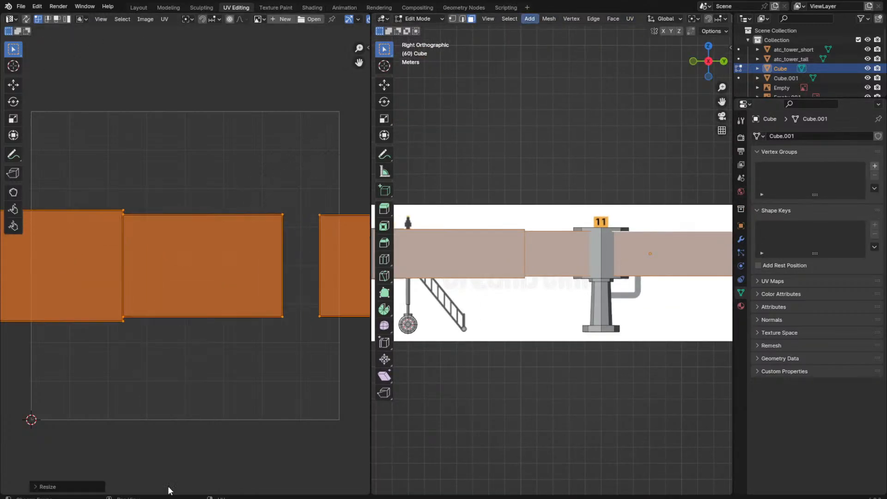
scroll(192, 364, down, 5)
key(s)
click(370, 463)
scroll(132, 361, down, 8)
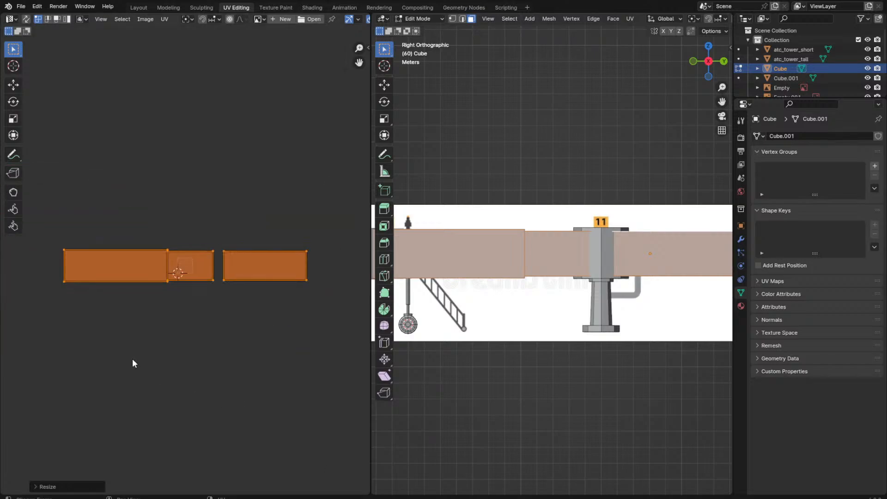
Step: Add an Image Texture node with plank.png to the Metal material and connect its colour to Base Color
scroll(149, 60, up, 10)
click(309, 165)
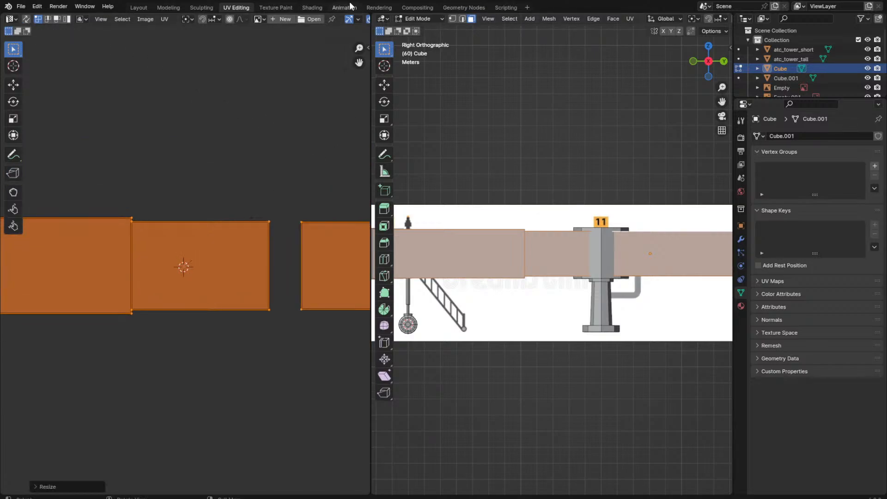
click(312, 7)
scroll(428, 154, down, 5)
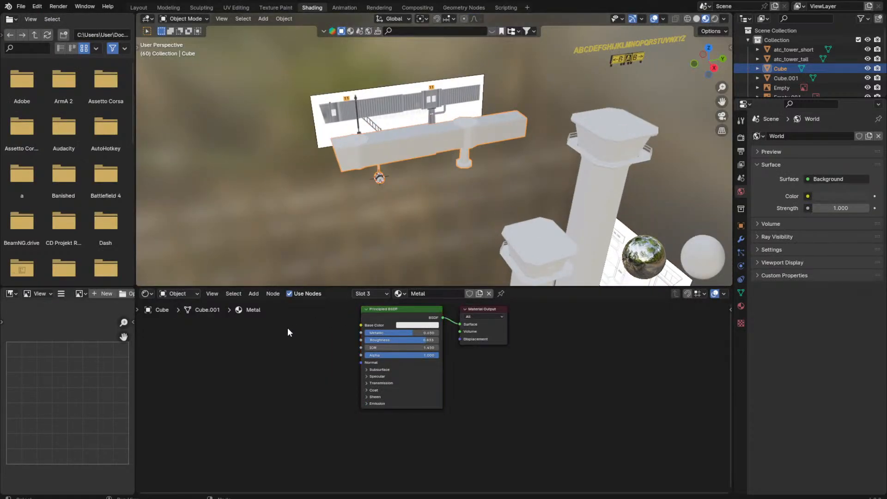
key(shift+a)
text(image)
key(Return)
drag(328, 343, 353, 329)
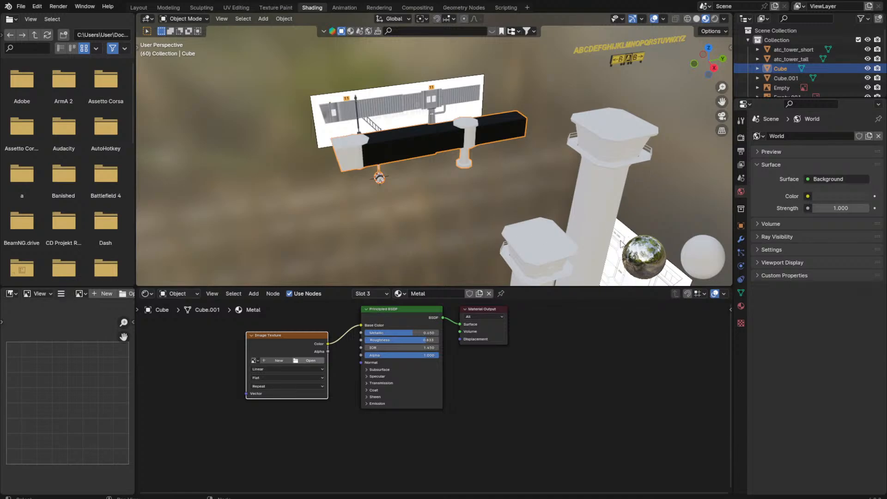
click(587, 368)
Step: Scale the tunnel walls' UVs by about 0.75 to widen the plank pattern, then leave Edit Mode
scroll(445, 201, up, 7)
key(KP_3)
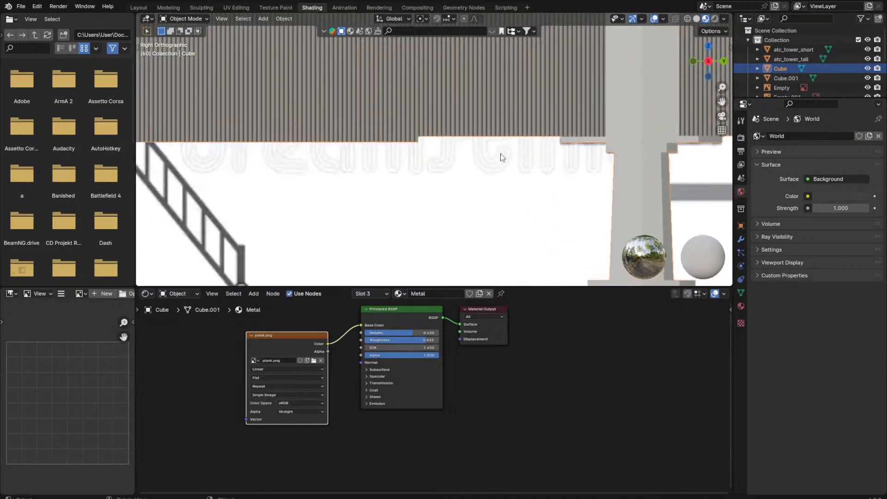
middle_drag(503, 157, 501, 211)
click(138, 8)
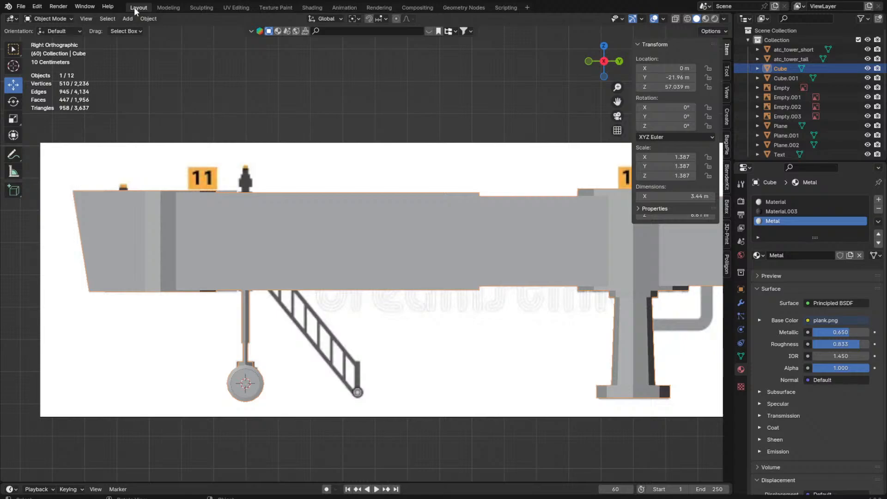
click(243, 11)
middle_drag(432, 135, 472, 214)
key(s)
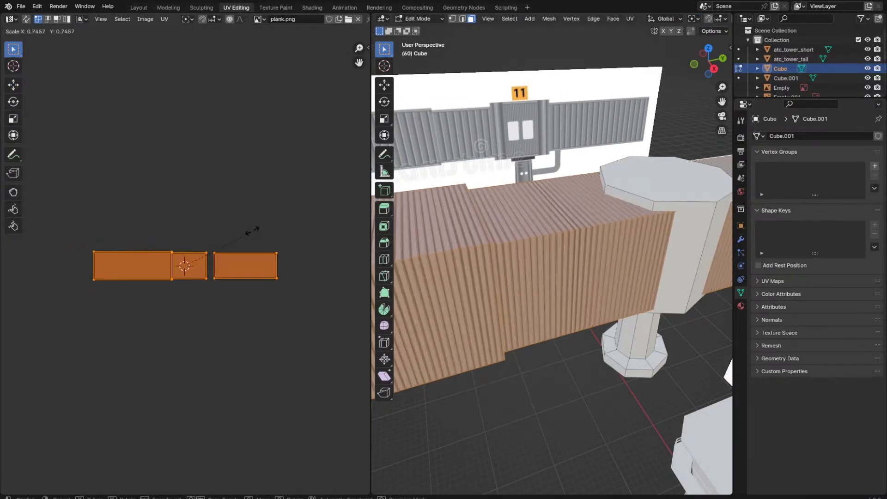
click(254, 231)
key(Tab)
Step: Check the whole textured tunnel and save the file
middle_drag(390, 235, 490, 321)
scroll(503, 351, down, 3)
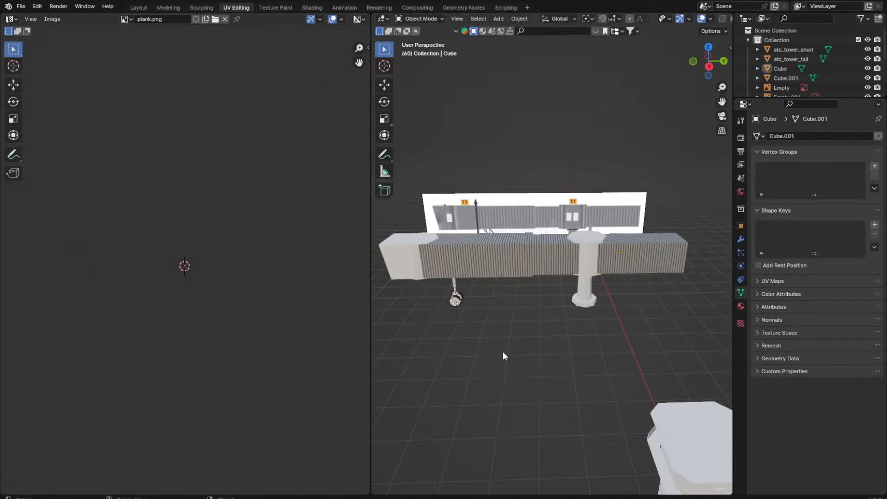
scroll(503, 350, up, 2)
key(ctrl+s)
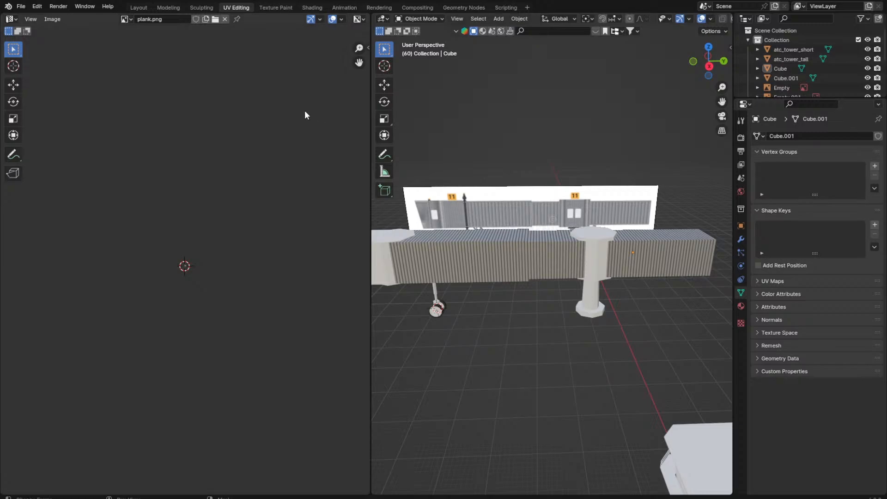
Step: Reload the plank.png image from disk and check the corrugation on the tunnel walls up close
click(63, 19)
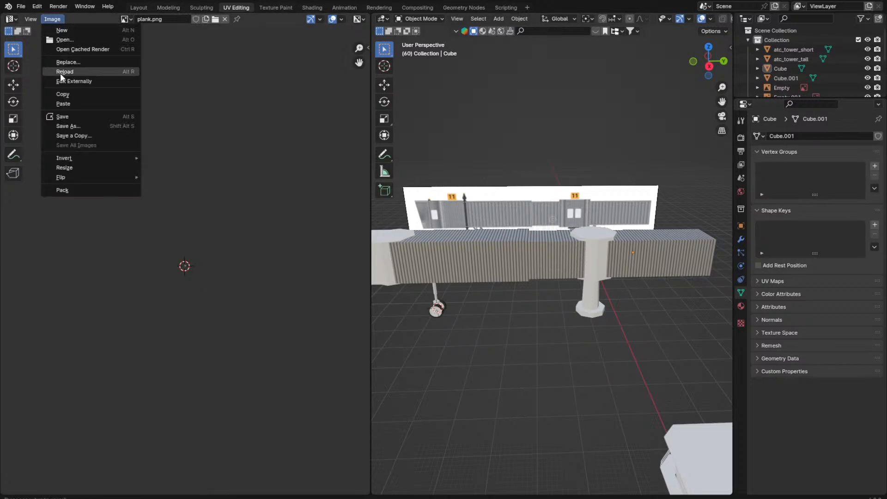
scroll(600, 252, up, 4)
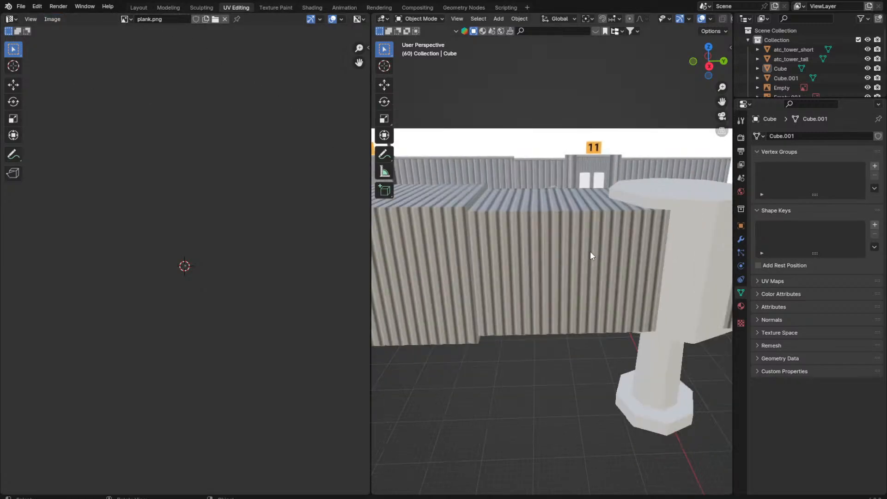
scroll(590, 250, down, 4)
middle_drag(589, 251, 549, 246)
scroll(559, 281, up, 4)
scroll(558, 281, up, 3)
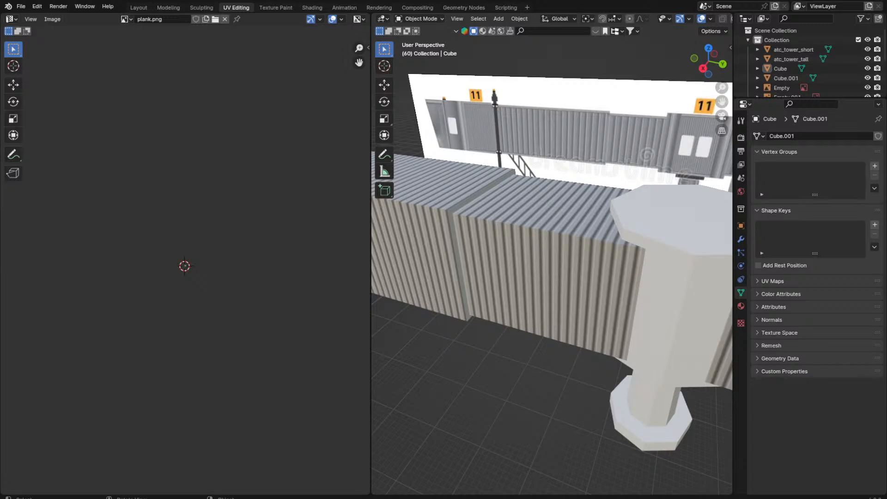
scroll(497, 271, up, 10)
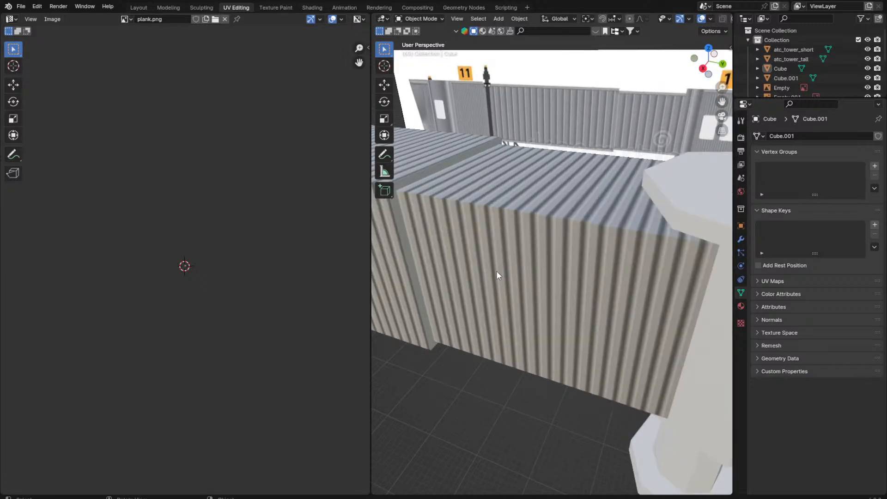
Step: Reload plank.png once more and view the refreshed texture along the whole tunnel
click(52, 19)
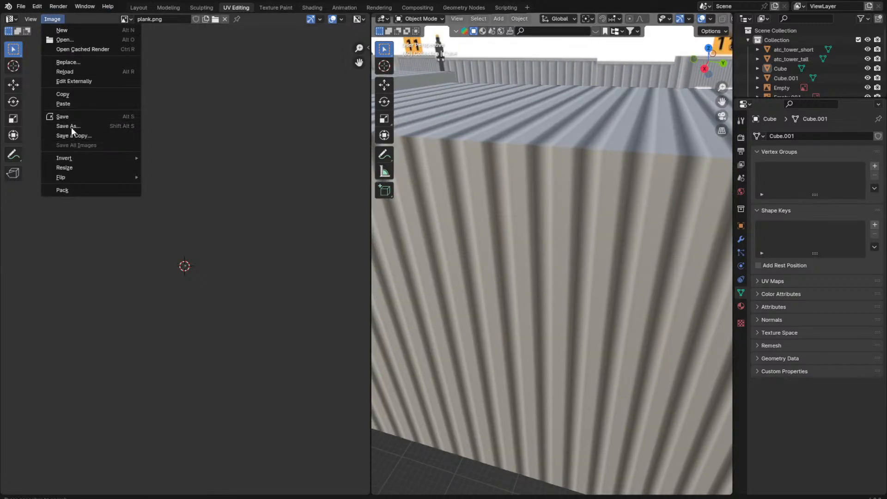
click(74, 71)
scroll(528, 178, down, 12)
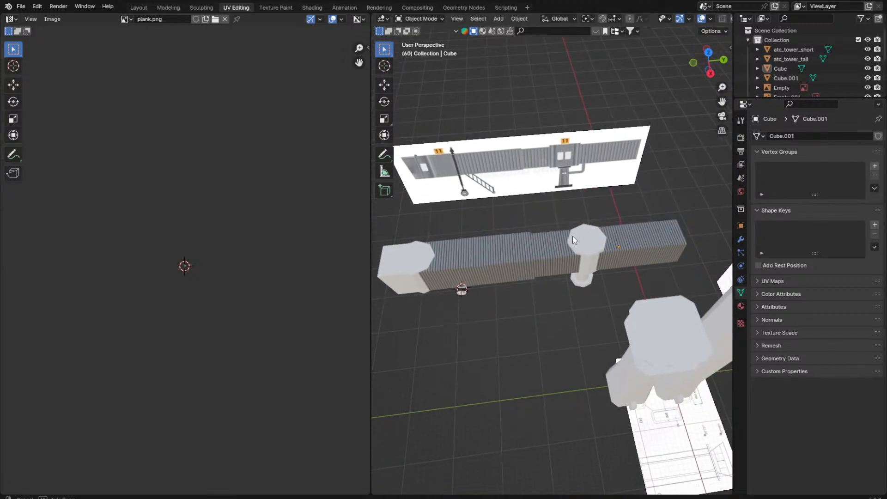
middle_drag(572, 236, 566, 194)
scroll(564, 186, up, 6)
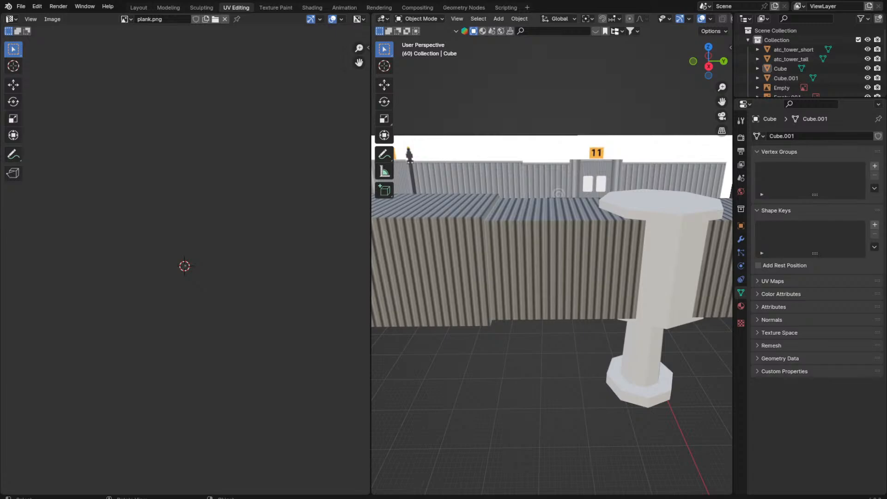
Step: Refresh the tunnel texture with the latest version of plank.png and compare it with the reference image
click(51, 19)
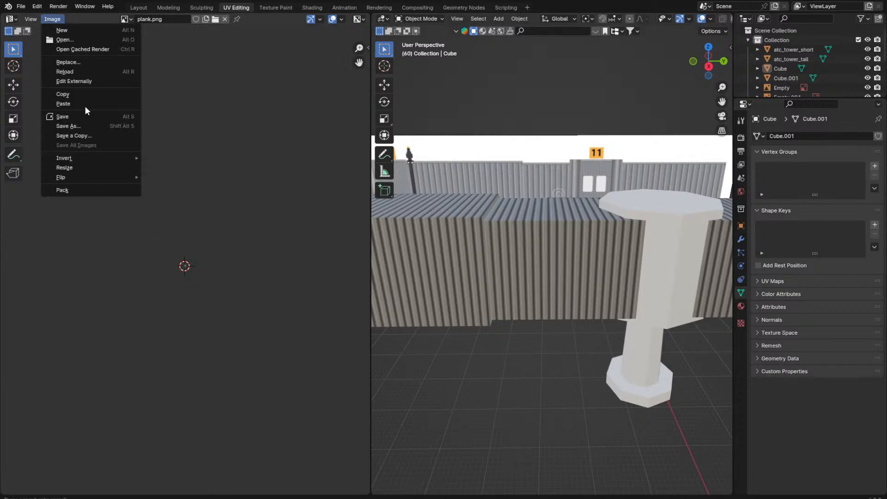
click(73, 92)
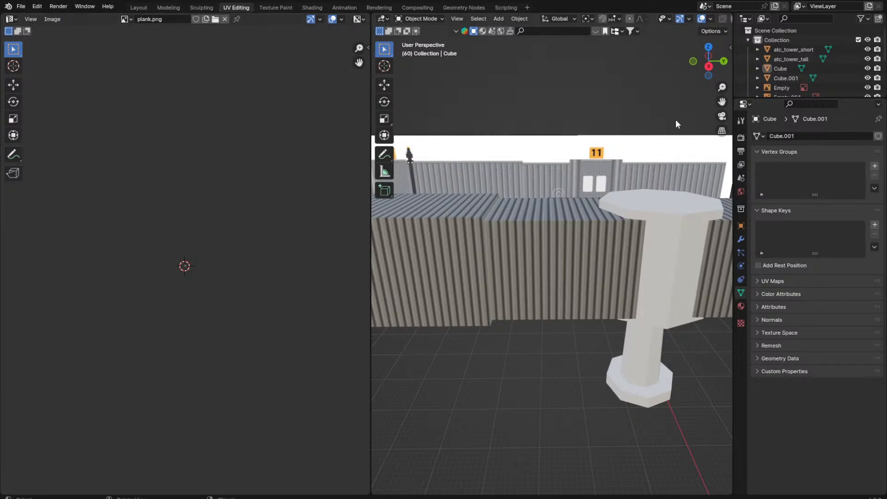
scroll(646, 134, down, 1)
middle_drag(609, 137, 601, 142)
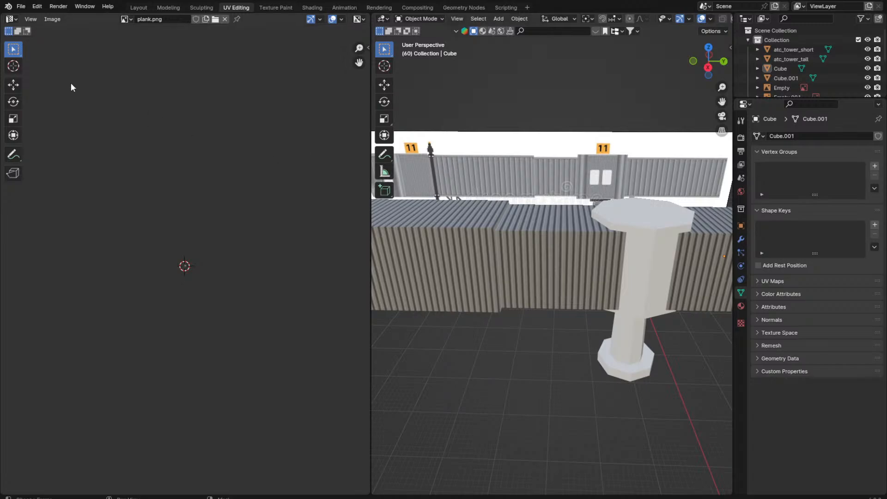
click(30, 19)
click(57, 68)
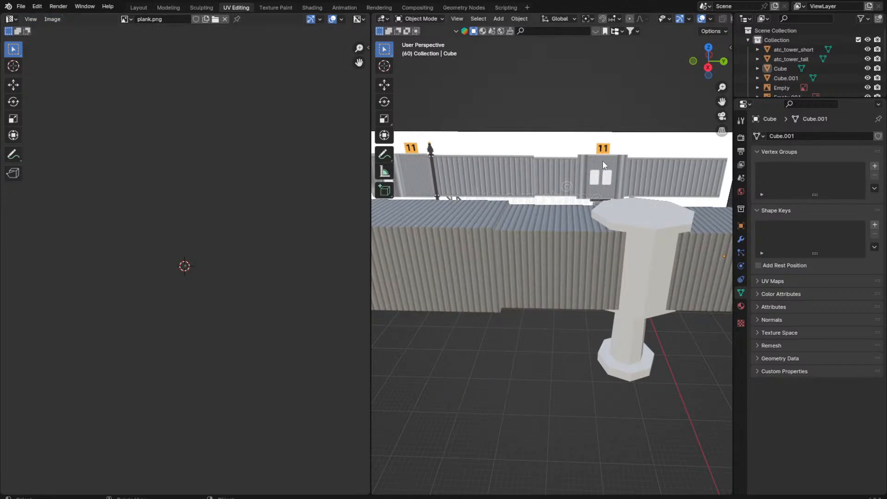
middle_drag(602, 160, 531, 159)
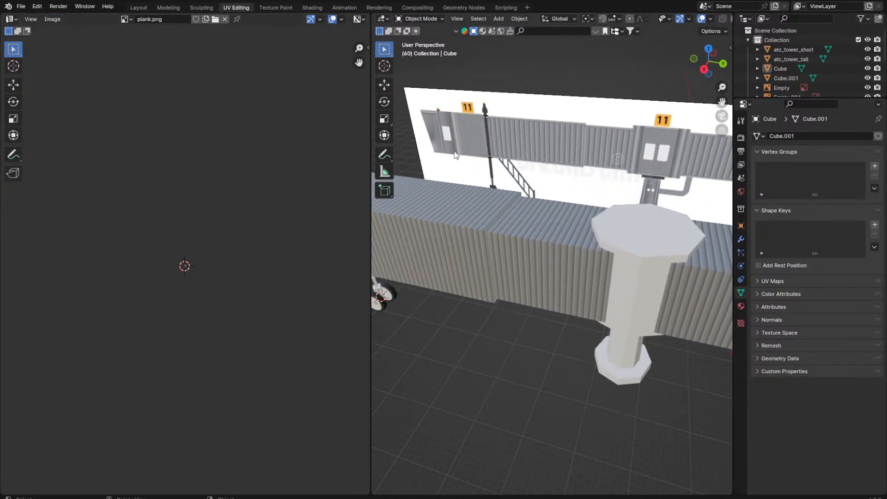
Step: In the Layout workspace, select the narrow loop of faces at the step between the two tunnel sections
click(139, 8)
middle_drag(425, 148, 406, 297)
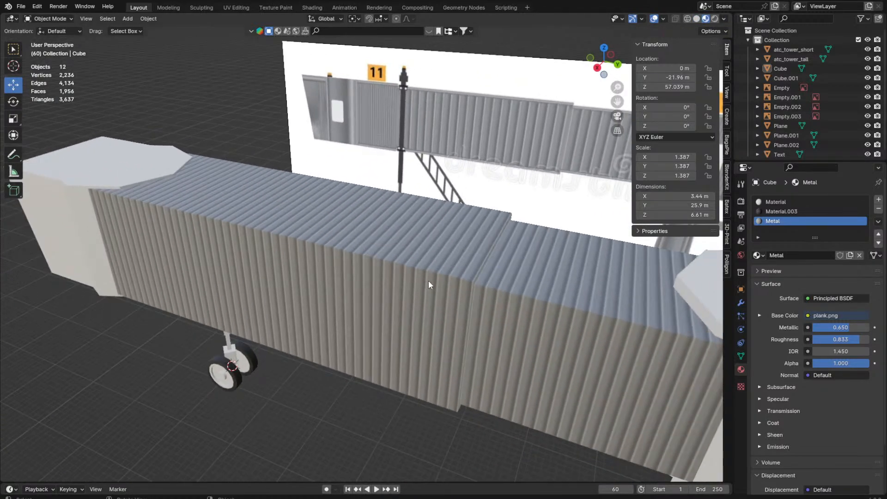
shift+middle_drag(492, 302, 429, 284)
scroll(401, 279, down, 3)
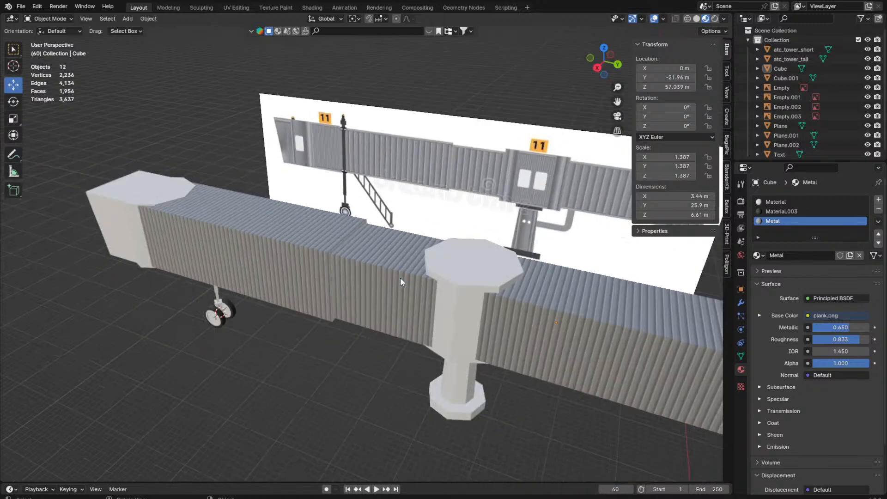
scroll(344, 260, up, 5)
click(215, 268)
key(Tab)
alt+click(203, 261)
key(KP_Decimal)
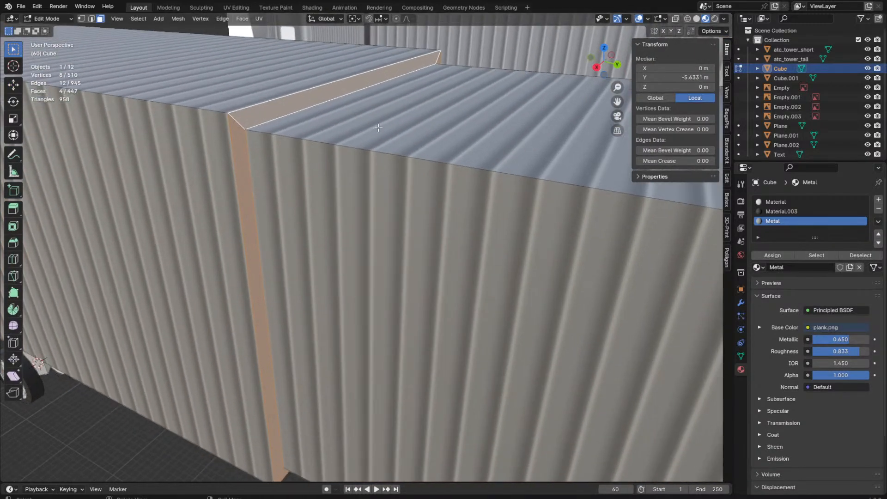
Step: In the UV Editing workspace, select all UVs of the narrow step faces and scale them down
click(234, 9)
key(KP_Decimal)
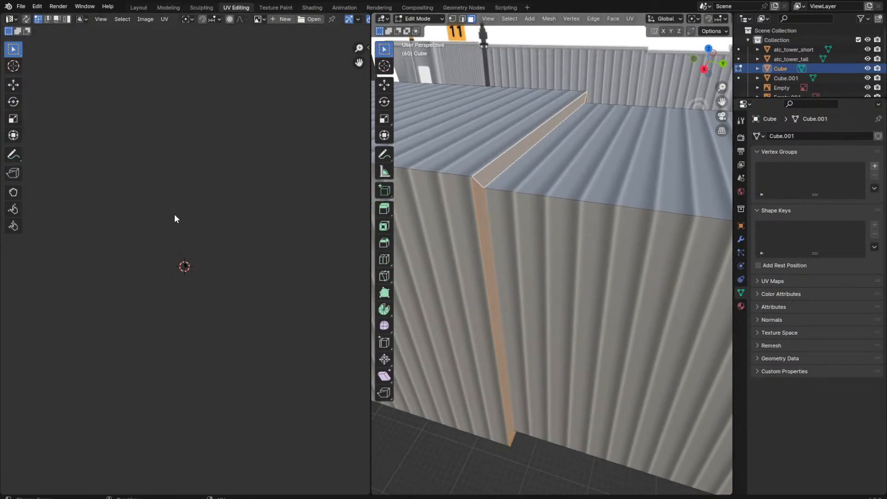
scroll(244, 270, up, 18)
key(a)
key(s)
click(226, 277)
key(s)
click(218, 283)
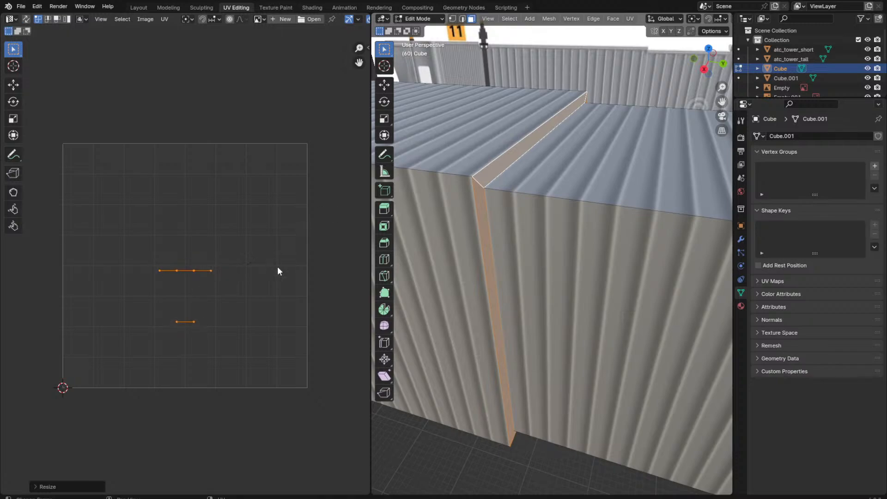
Step: Assign the Metal material to the selected step faces
click(740, 306)
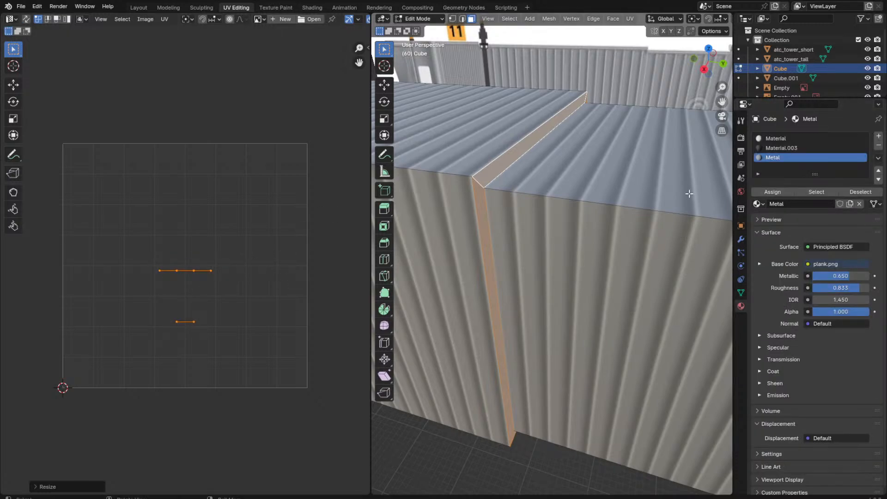
middle_drag(689, 192, 678, 202)
scroll(356, 236, down, 5)
scroll(354, 236, up, 6)
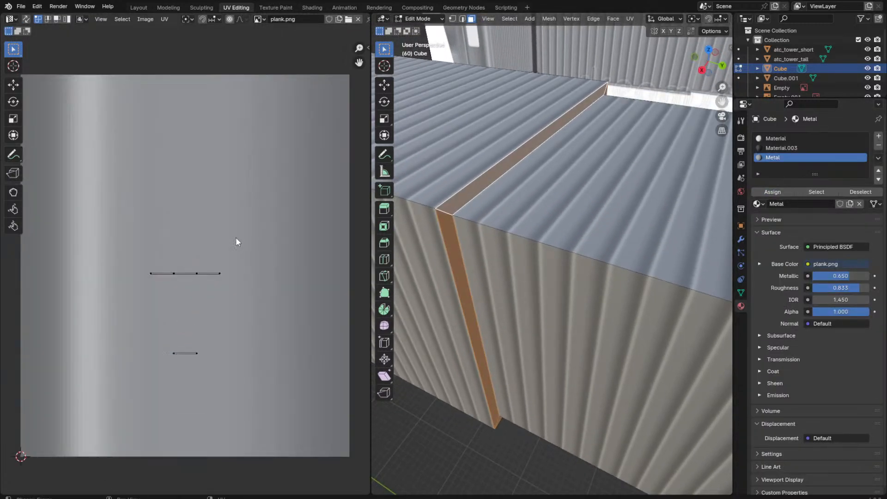
Step: Shrink the step faces' UVs further and move them onto the dark strip at the plank texture's left edge
key(s)
click(230, 287)
key(g)
click(64, 278)
Step: Leave Edit Mode, deselect the bridge model and save the file
key(Tab)
scroll(458, 235, down, 8)
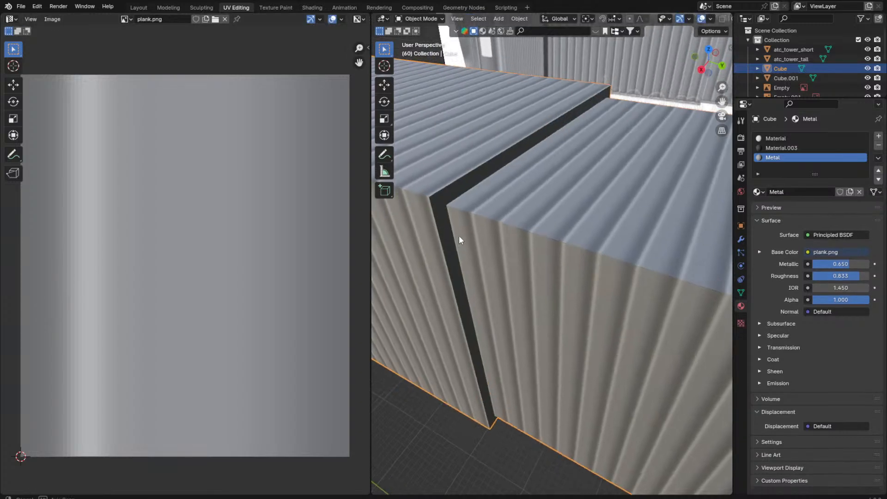
click(436, 312)
key(ctrl+s)
Step: In Edit Mode, select the linked faces of the octagonal support column and frame them
middle_drag(500, 267, 530, 276)
scroll(531, 276, up, 3)
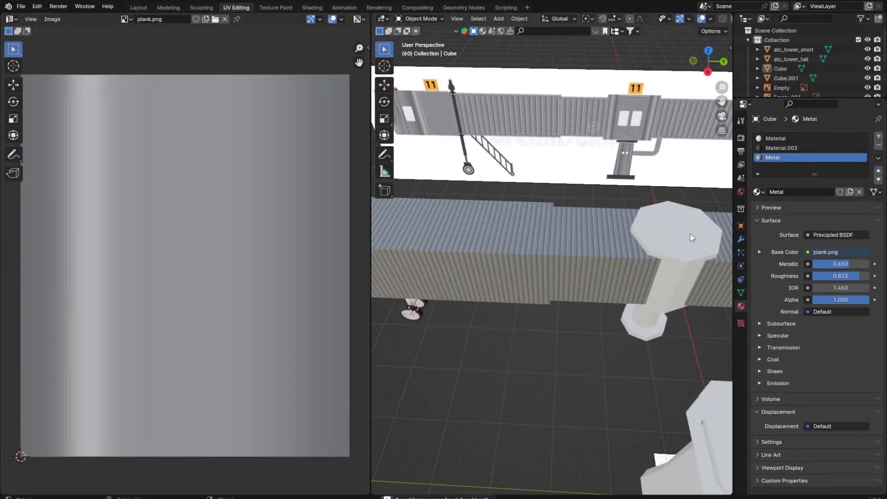
key(Tab)
shift+middle_drag(690, 233, 596, 208)
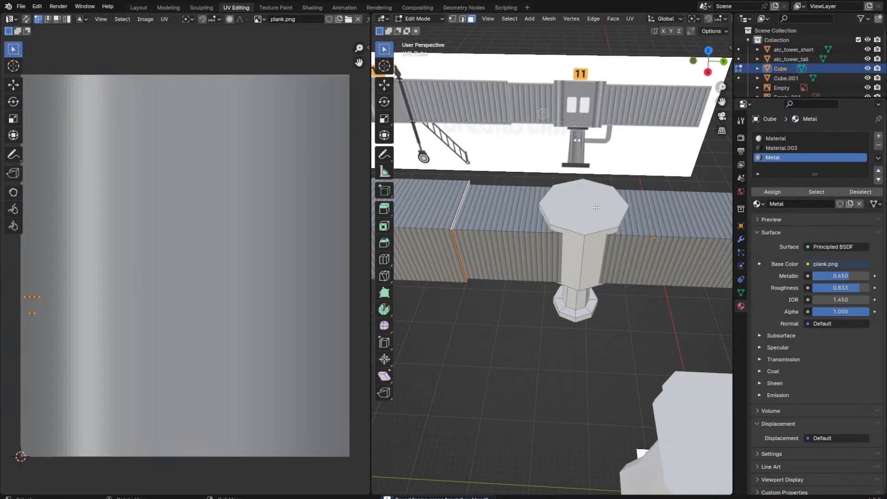
click(597, 208)
key(ctrl+l)
key(KP_Decimal)
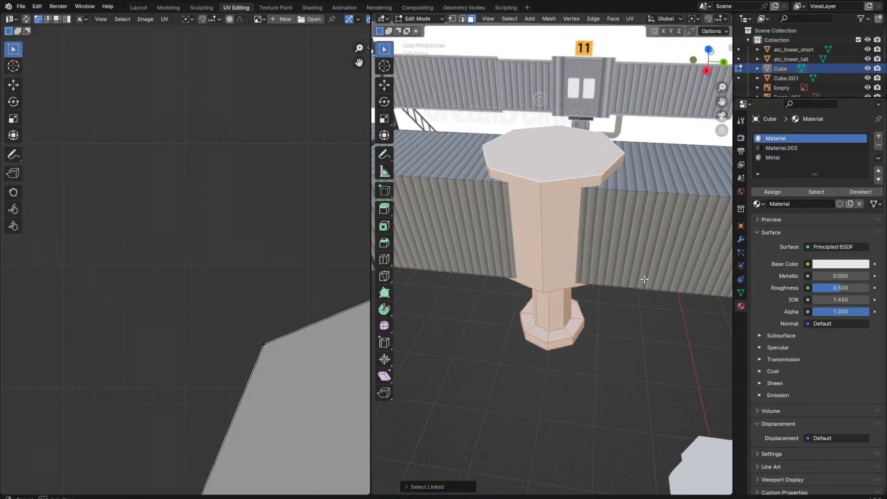
Step: In right orthographic view, narrow the selection to the side faces of the support column's upper drum
mouse_move(645, 279)
middle_down()
mouse_move(636, 265)
mouse_move(656, 280)
middle_up()
scroll(664, 289, down, 7)
scroll(622, 264, up, 4)
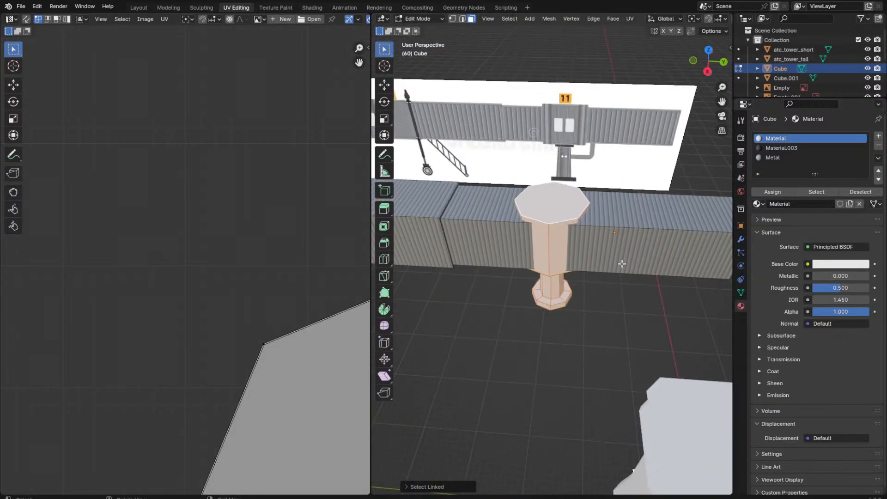
scroll(634, 250, up, 6)
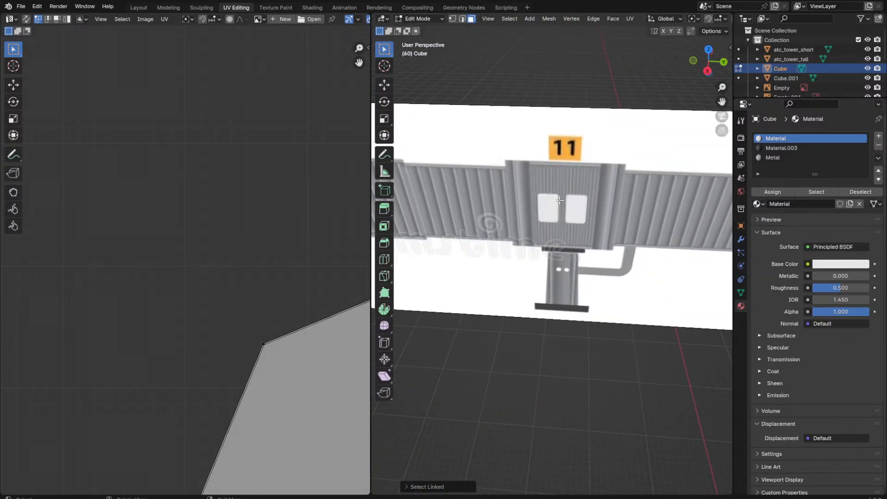
scroll(550, 184, down, 6)
key(KP_3)
shift+middle_drag(601, 217, 588, 135)
scroll(588, 200, up, 1)
shift+middle_drag(574, 262, 590, 148)
scroll(587, 200, up, 4)
scroll(587, 200, down, 4)
scroll(587, 200, up, 5)
key(grave)
click(653, 148)
Step: Unwrap the drum's side faces with Project from View and assign the Metal material to them
click(630, 18)
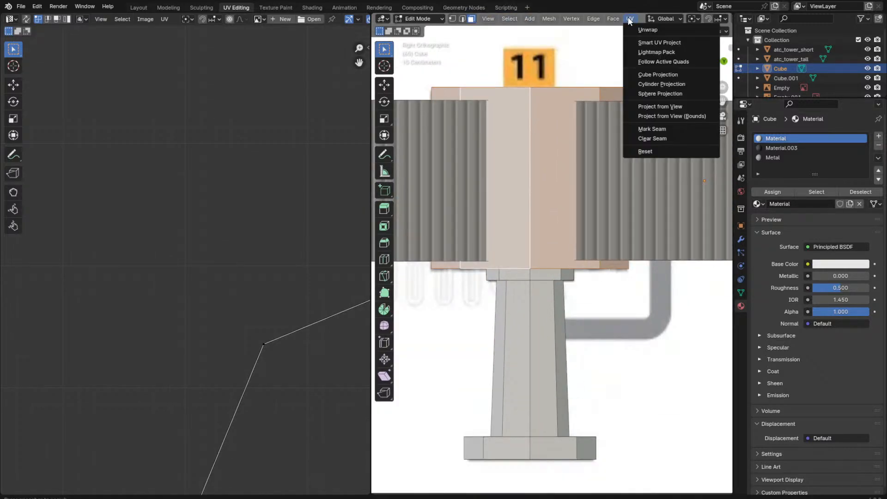
click(648, 107)
scroll(601, 185, up, 3)
scroll(601, 185, down, 1)
click(772, 158)
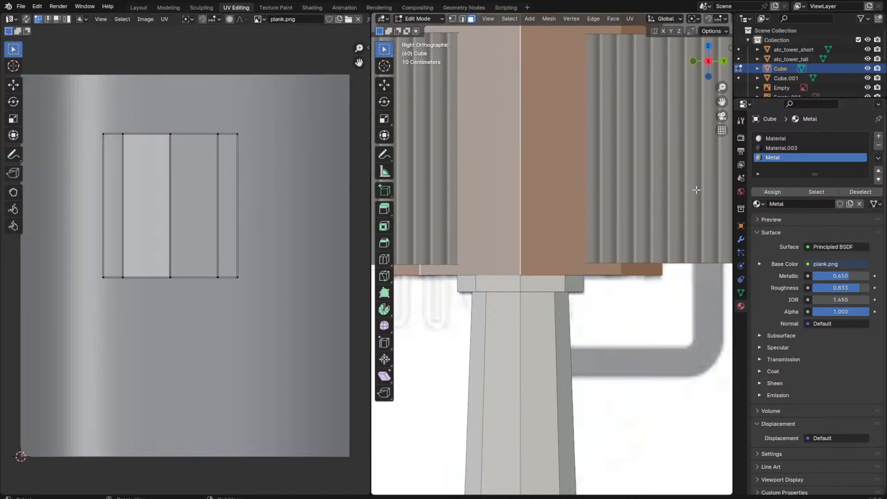
Step: Scale up the UVs of the column drum's side faces until the plank texture repeats as fine vertical ribs, and leave Edit Mode
key(a)
key(s)
click(167, 172)
scroll(208, 201, down, 10)
key(s)
click(287, 481)
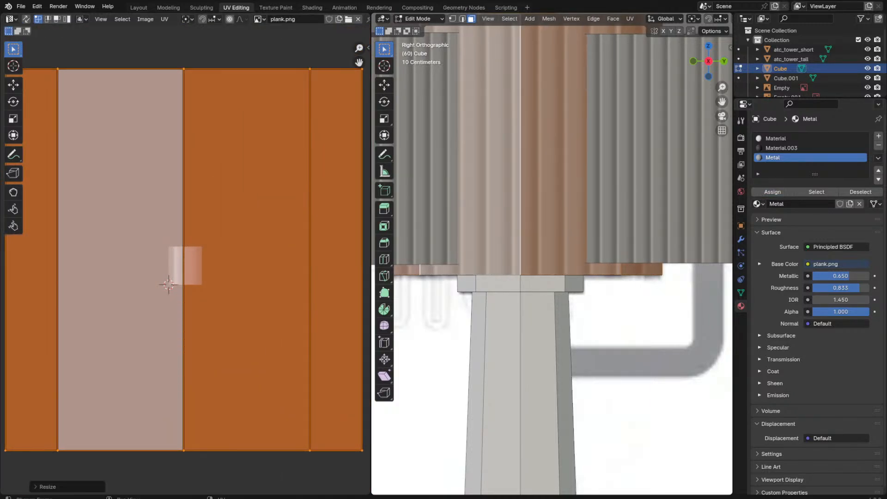
scroll(195, 344, down, 10)
key(s)
click(119, 401)
scroll(71, 401, down, 2)
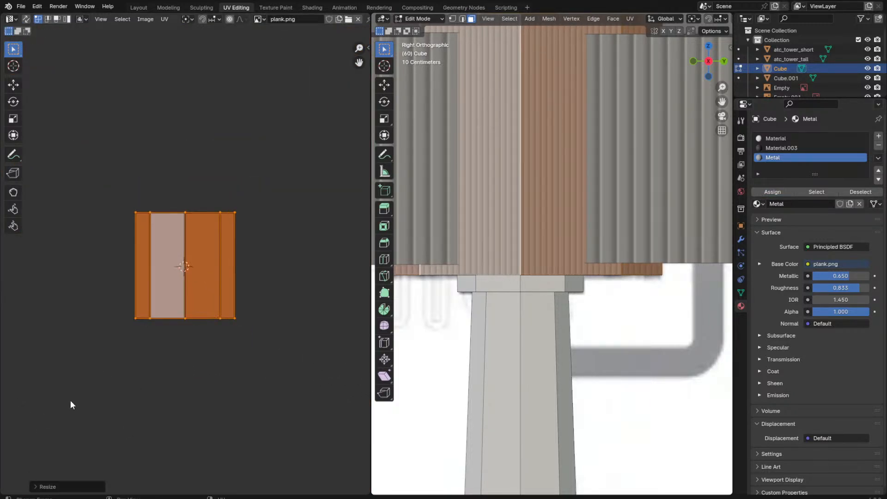
key(Tab)
middle_drag(430, 369, 465, 388)
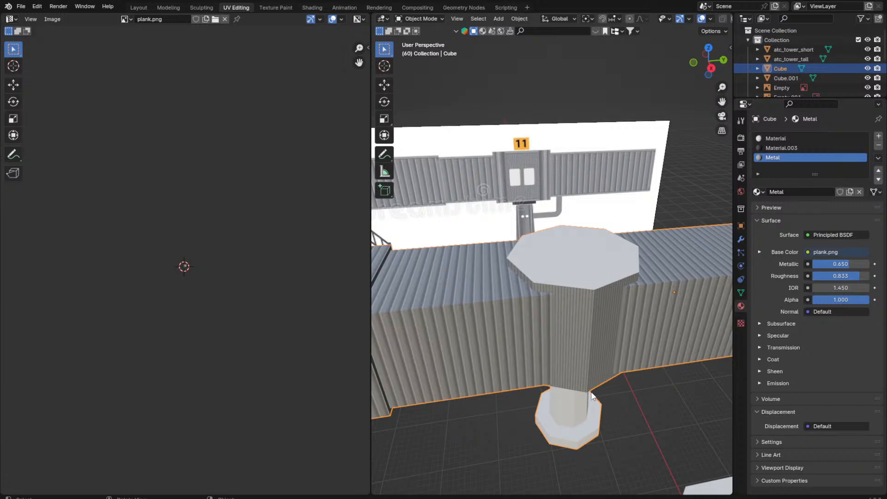
middle_drag(590, 390, 574, 398)
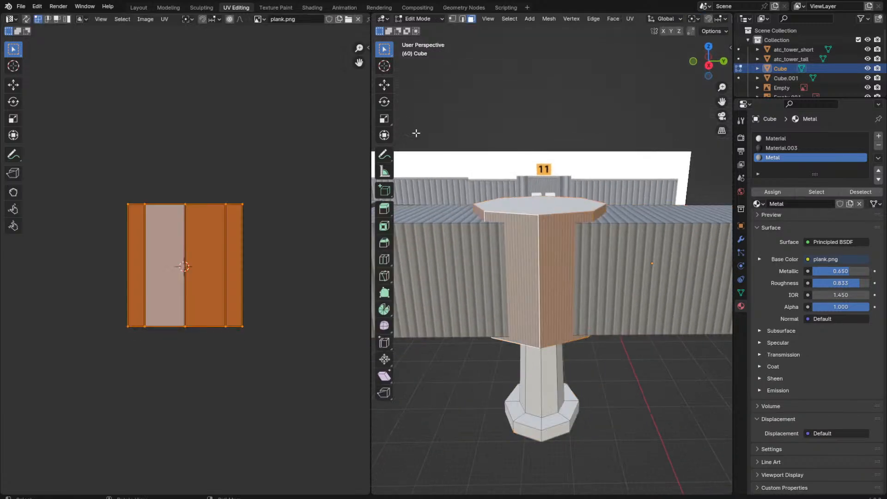
key(2)
middle_drag(415, 133, 506, 227)
scroll(506, 227, down, 3)
key(ctrl+r)
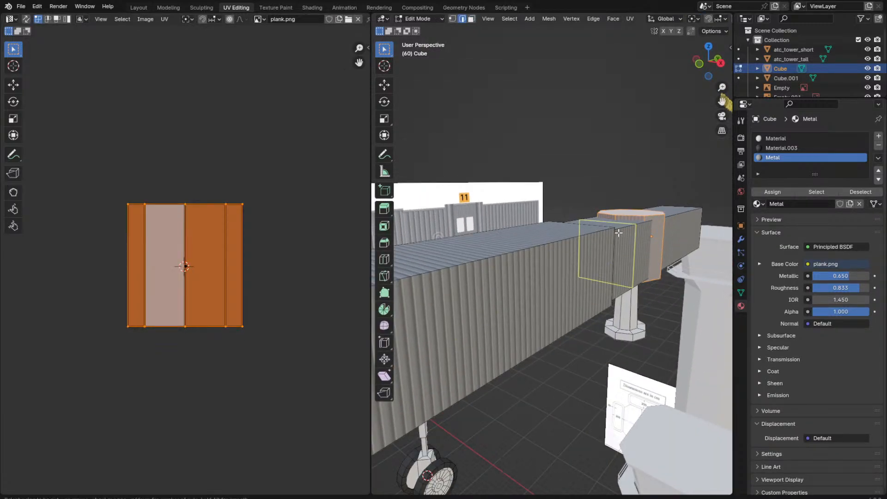
scroll(615, 235, up, 4)
scroll(613, 236, down, 2)
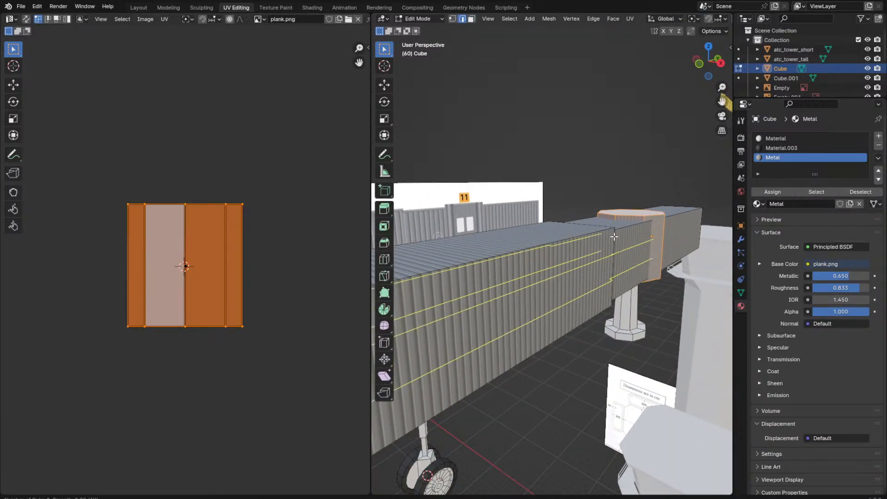
scroll(614, 236, down, 1)
key(Escape)
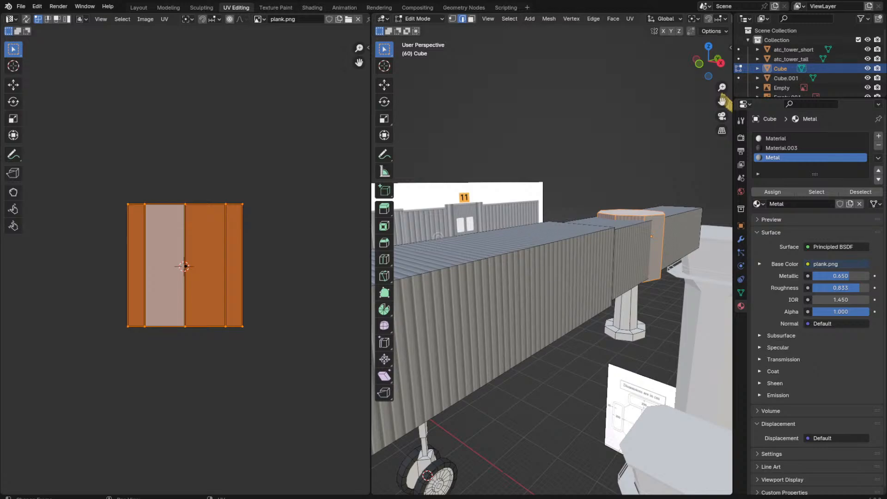
Step: Add edge loops along the tunnel sections' side walls, slid close to their upper and lower edges
scroll(629, 247, up, 3)
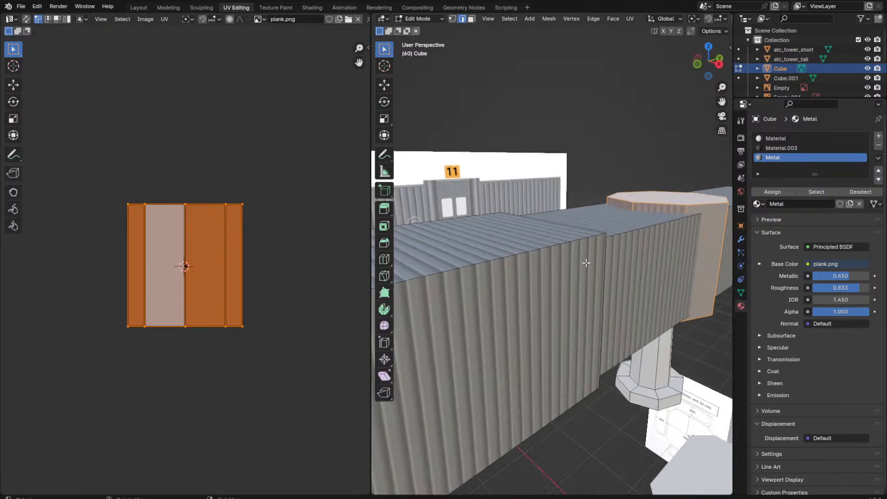
key(ctrl+r)
click(630, 245)
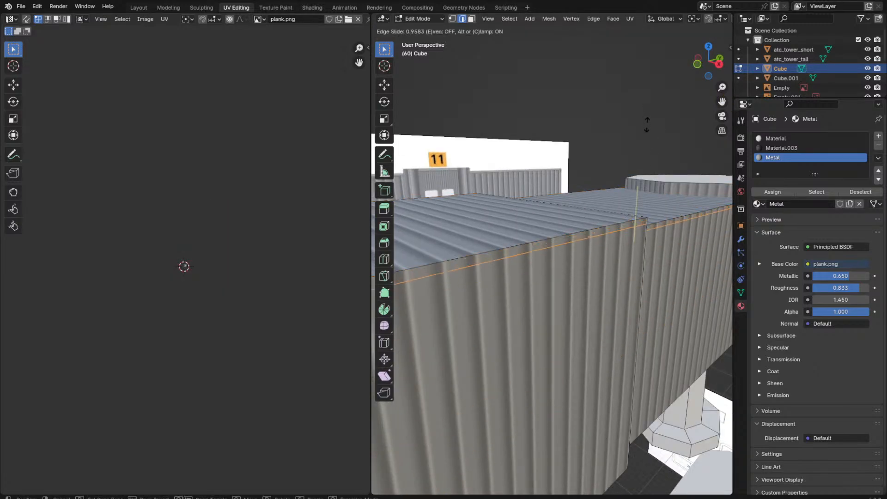
click(648, 112)
shift+middle_drag(649, 289, 590, 208)
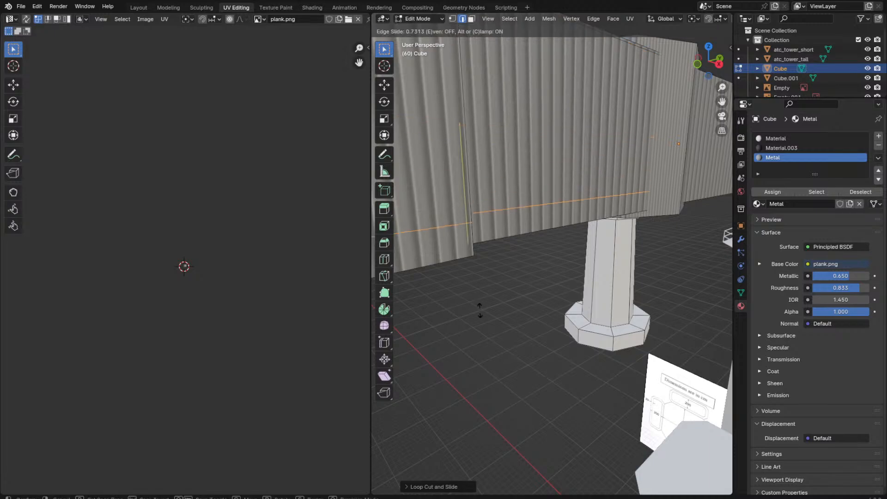
Step: Select the thin face strips along the tunnel's upper and lower edges and extrude them slightly outward along their normals as trim
key(3)
alt+click(475, 252)
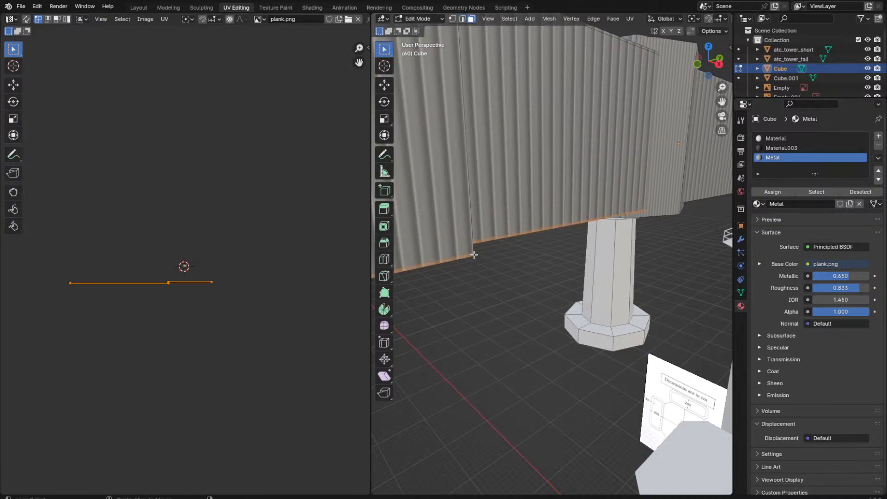
scroll(476, 256, down, 4)
key(shift+z)
middle_drag(476, 256, 561, 307)
key(z)
click(590, 279)
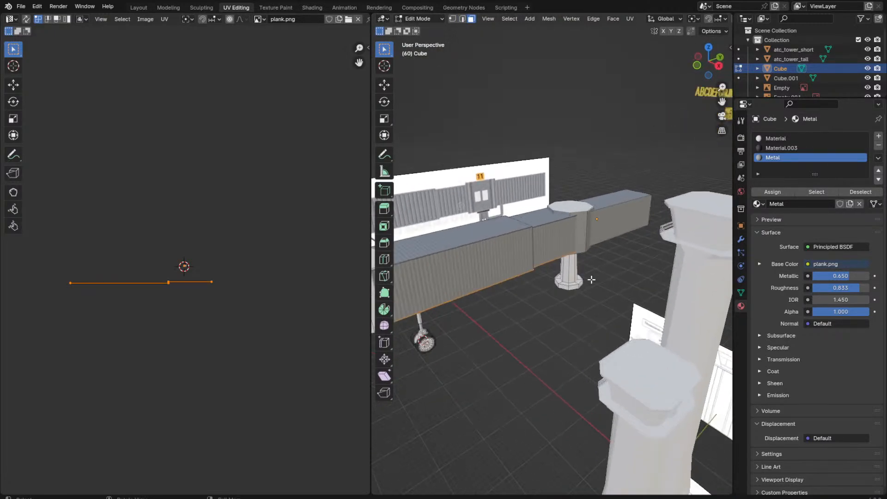
scroll(577, 208, up, 5)
alt+shift+click(614, 281)
middle_drag(613, 281, 617, 277)
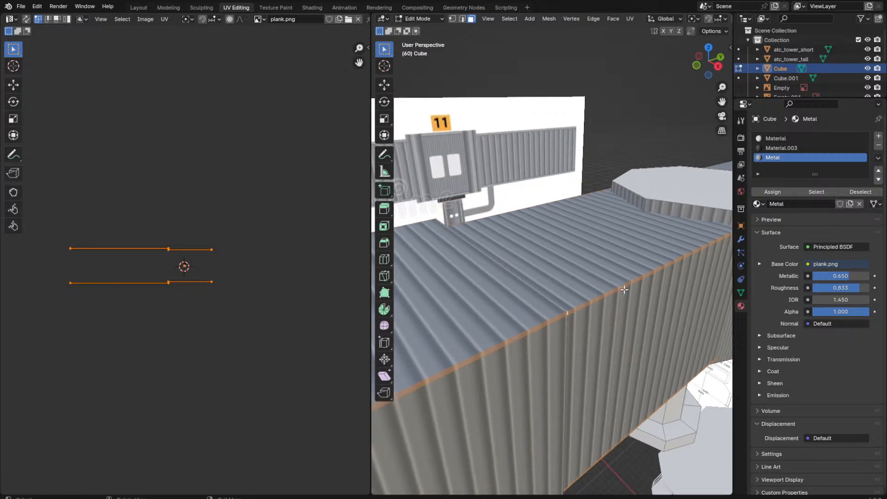
right_click(615, 276)
click(615, 325)
click(616, 322)
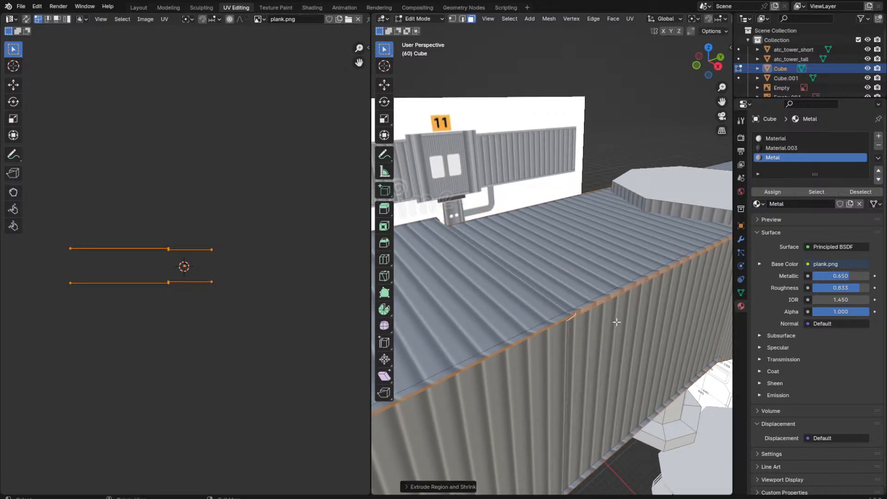
Step: Select the face loops of the extruded edge trim on both tunnel sections, including the faces around the joint between them
click(573, 312)
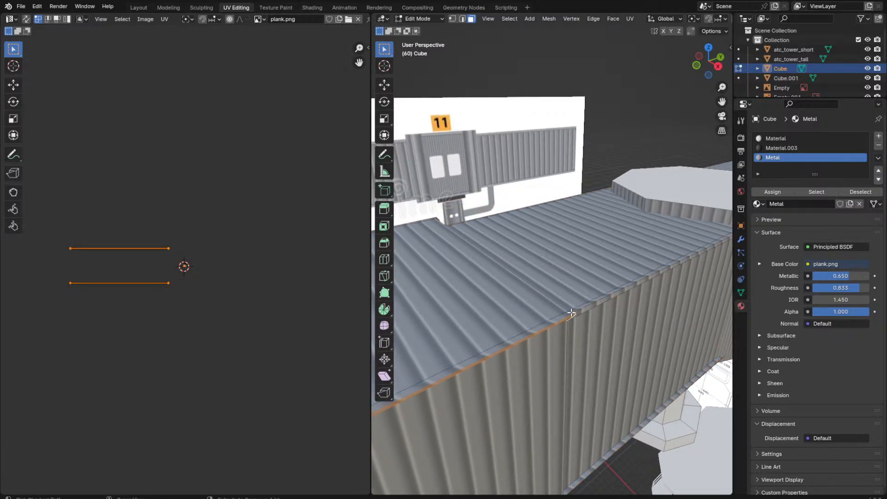
alt+shift+click(571, 313)
middle_drag(571, 313, 578, 296)
scroll(630, 251, down, 4)
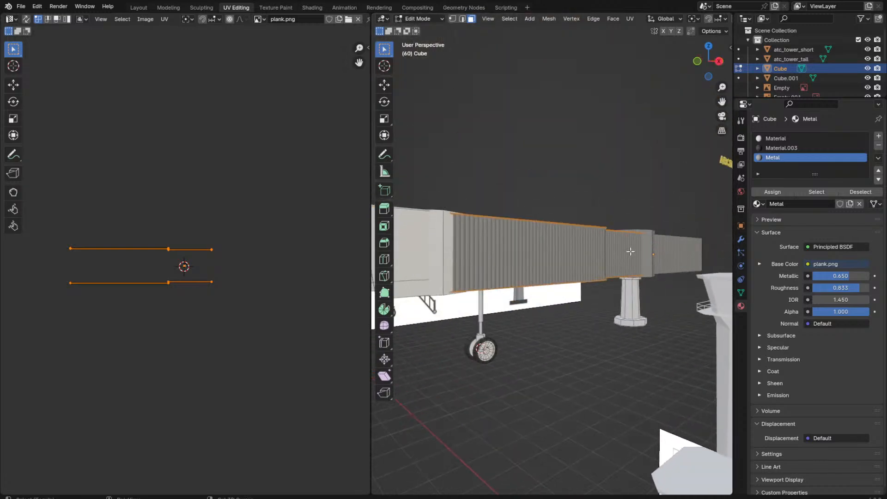
scroll(630, 251, up, 5)
middle_drag(600, 240, 509, 171)
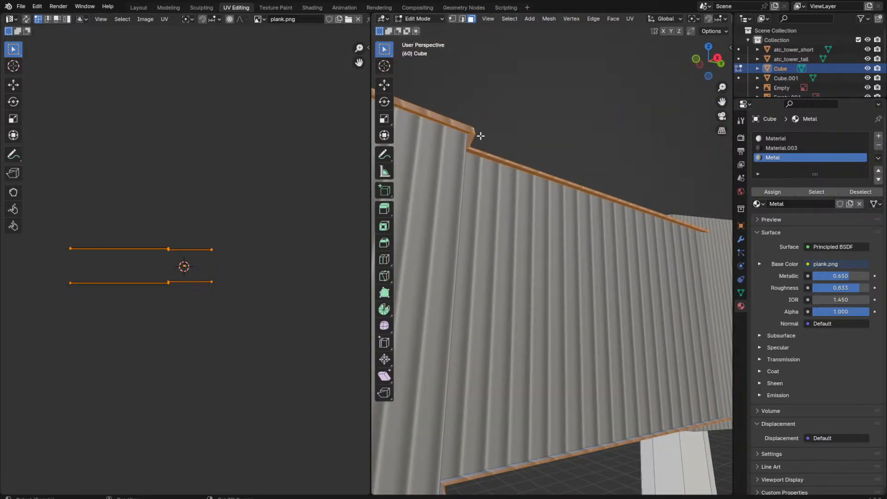
middle_drag(480, 136, 490, 303)
alt+shift+click(486, 348)
alt+shift+click(486, 347)
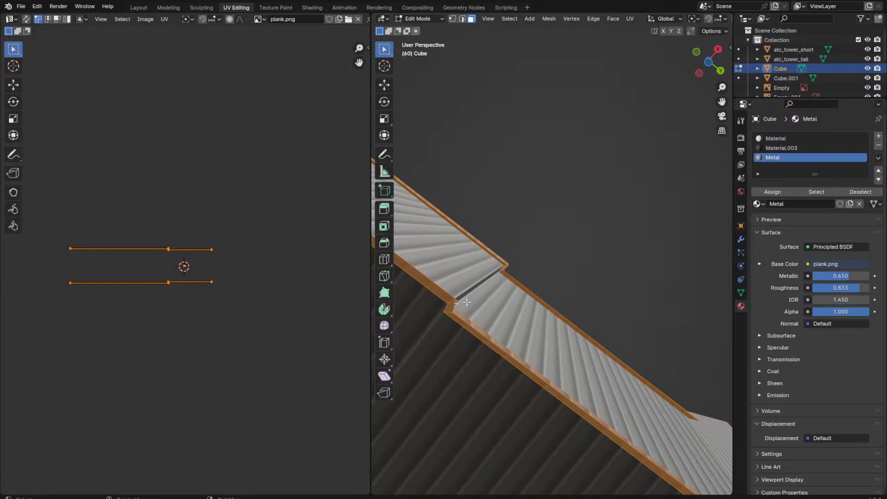
Step: Collapse the trim faces' UVs to a single point, place it on the plank image for a plain metal tone, and leave Edit Mode
text(s)
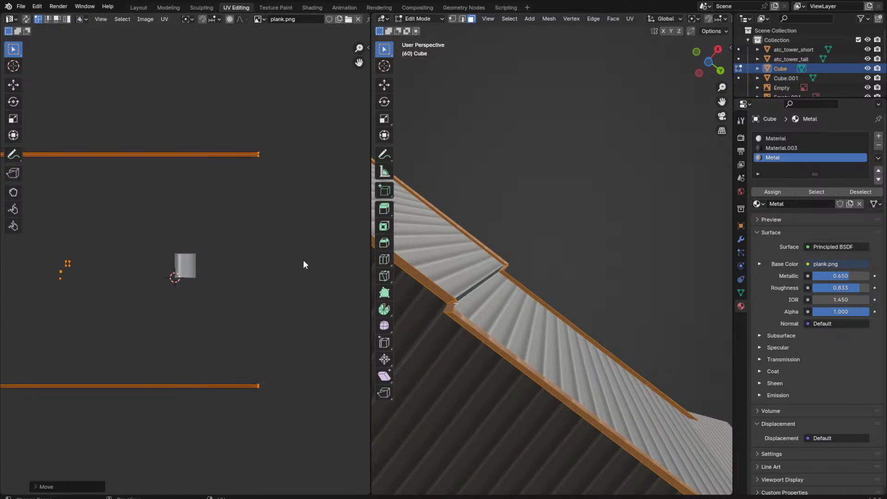
text(09)
key(Escape)
key(g)
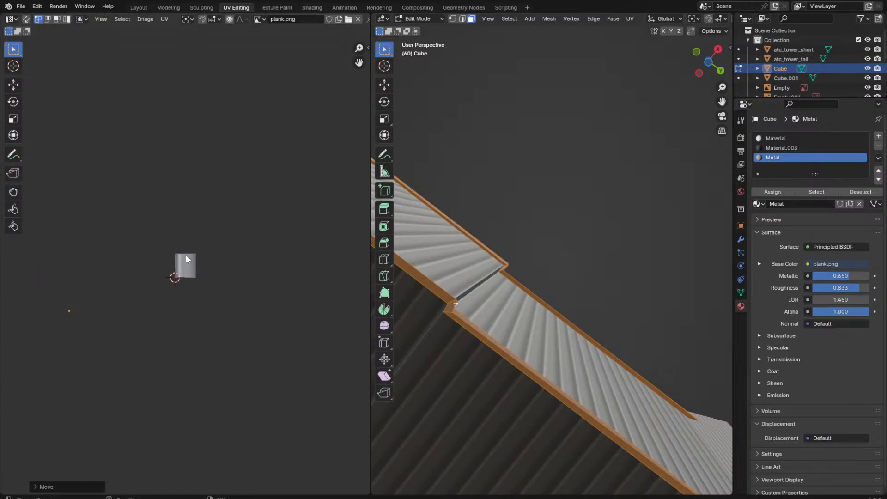
click(304, 203)
scroll(287, 240, up, 12)
key(Tab)
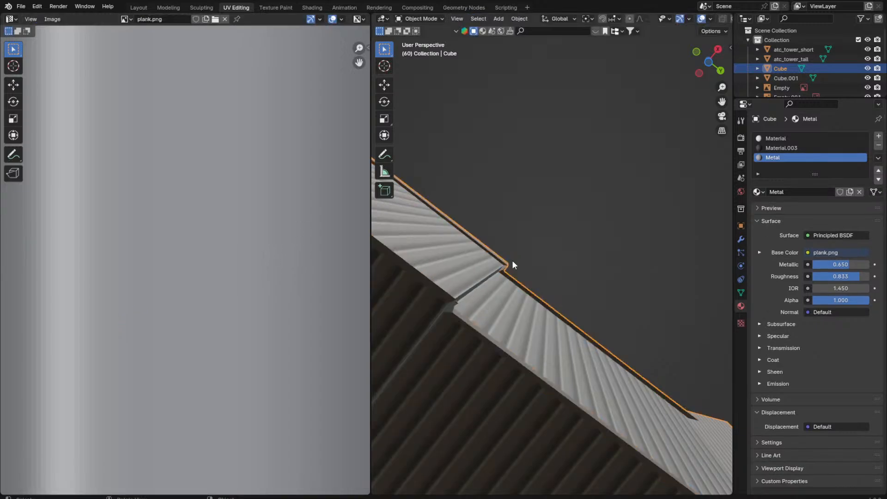
Step: Deselect the bridge model and save the file
scroll(512, 260, down, 8)
middle_drag(512, 260, 500, 296)
click(541, 415)
key(ctrl+s)
Step: In vertex mode, merge the stray vertices at the upper trim corner where the two tunnel sections meet
click(546, 306)
key(Tab)
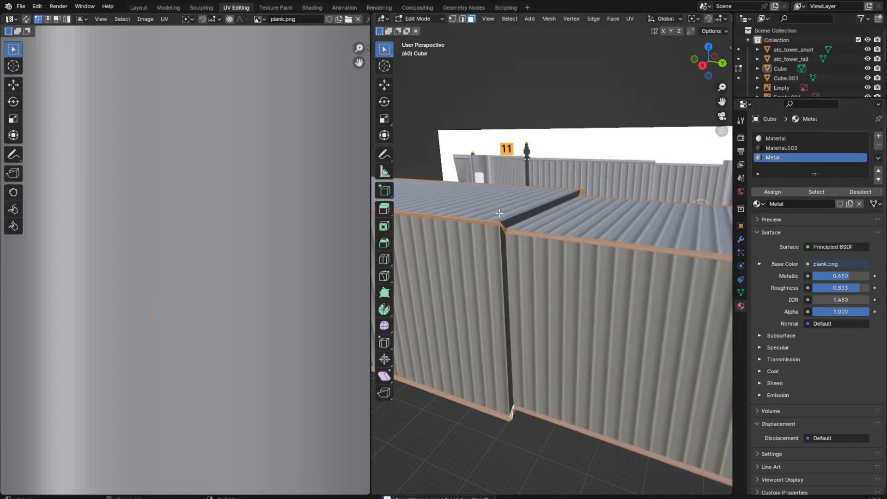
middle_drag(499, 213, 184, 193)
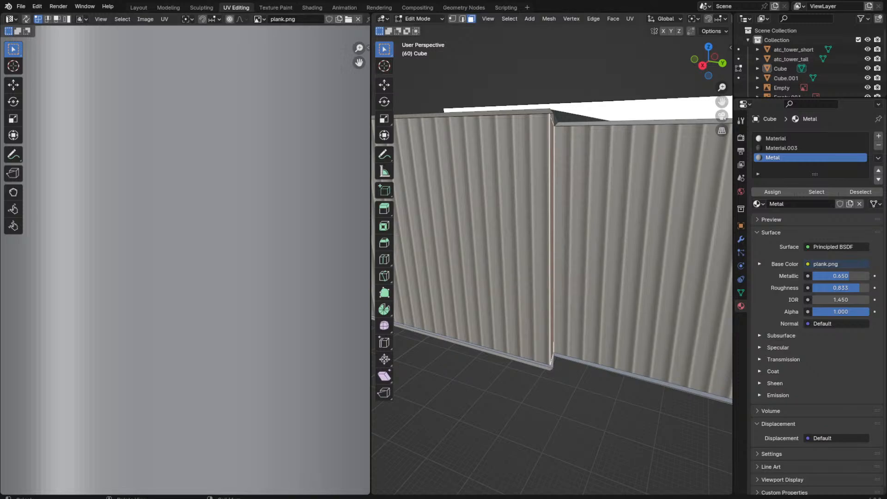
scroll(402, 362, down, 3)
middle_drag(402, 362, 545, 110)
scroll(545, 110, up, 4)
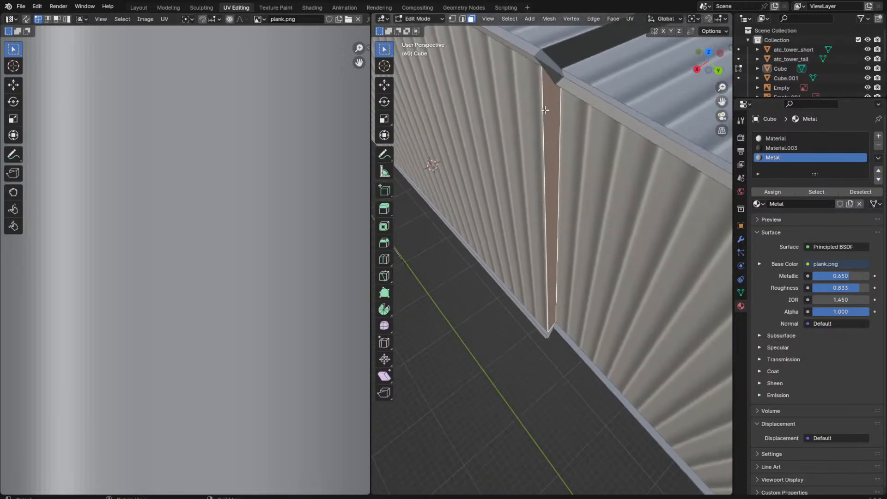
key(1)
middle_drag(595, 123, 546, 292)
key(alt+a)
click(542, 267)
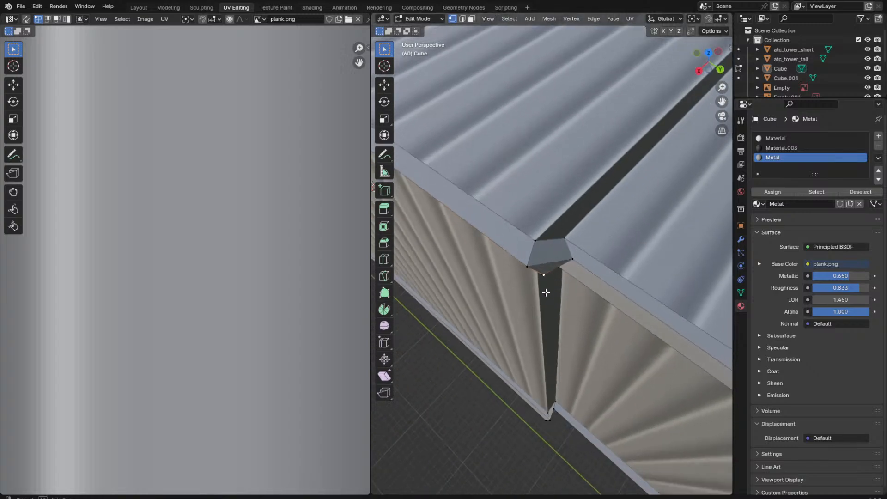
key(m)
click(534, 262)
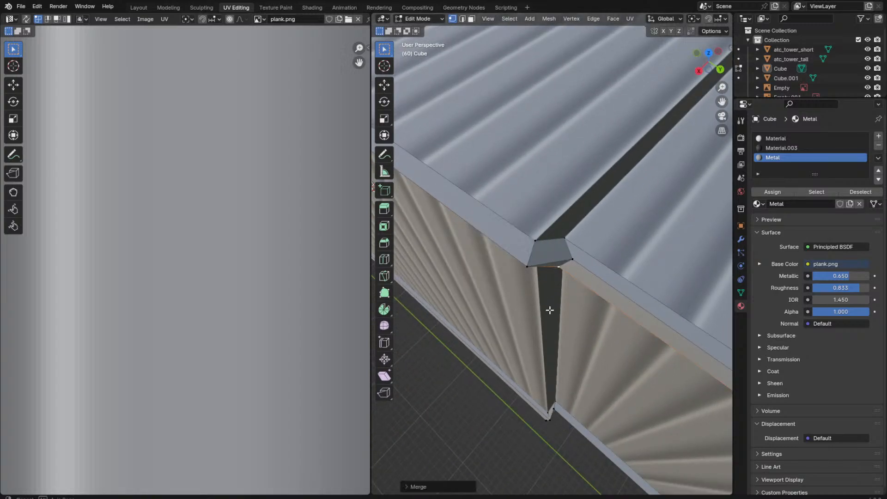
Step: Merge the next vertices at the tunnel joint's trim corner and move a corner vertex along the Y axis
middle_drag(534, 263, 557, 253)
key(Tab)
key(Tab)
key(m)
click(558, 273)
key(Tab)
key(Tab)
ctrl+click(558, 298)
key(g)
key(x)
key(y)
click(556, 314)
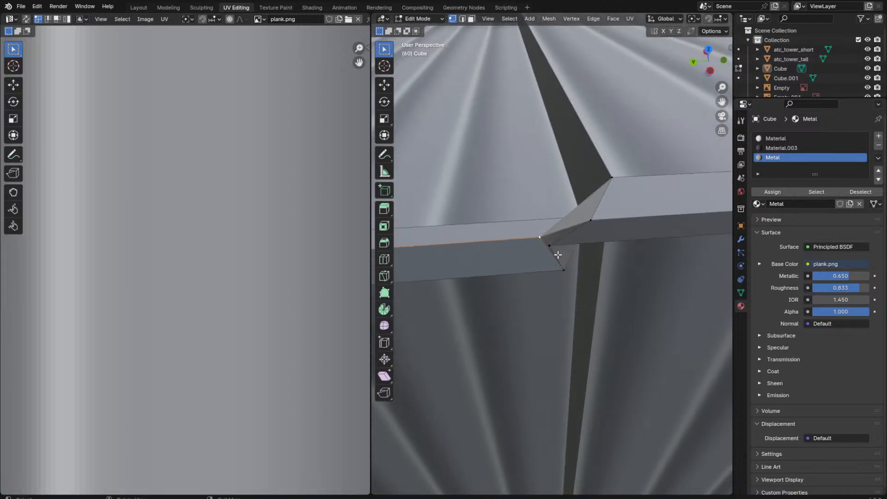
Step: On the opposite side of the joint, merge the upper trim's doubled inner corner vertices with At Last
shift+click(550, 245)
shift+click(591, 220)
key(m)
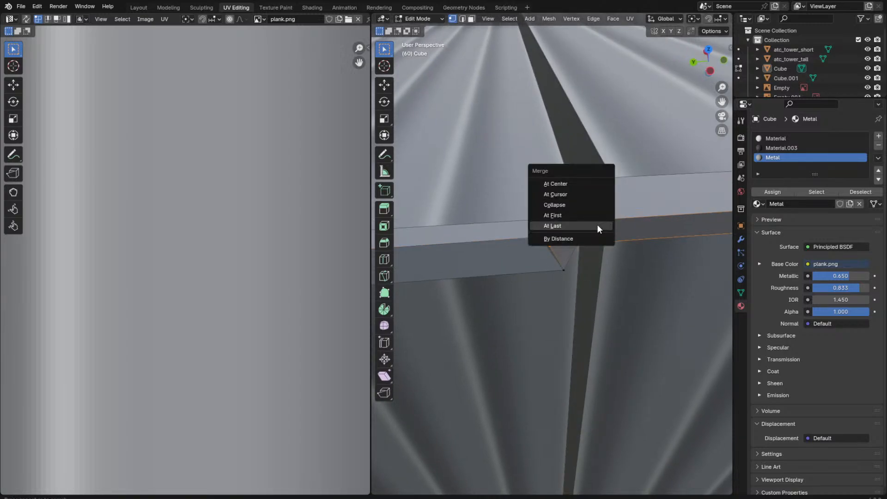
click(598, 228)
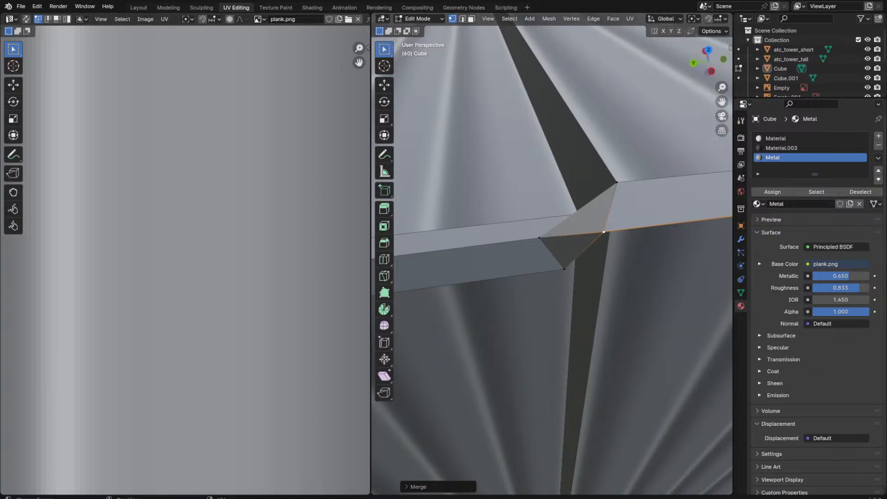
middle_drag(459, 256, 456, 273)
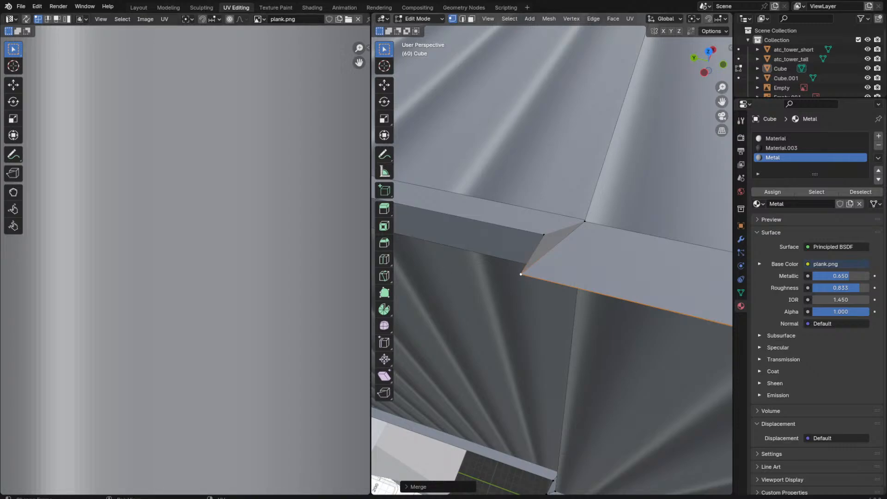
Step: Move the outer corner vertices of both upper trim ends along Y to square up the joint, and leave Edit Mode
middle_drag(546, 273, 573, 270)
middle_drag(615, 236, 598, 251)
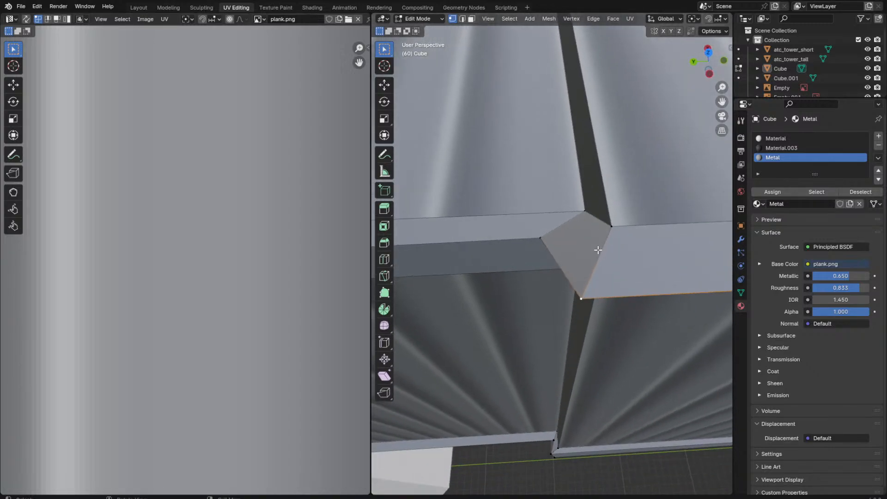
key(g)
key(y)
click(636, 253)
click(555, 240)
key(g)
key(y)
click(596, 244)
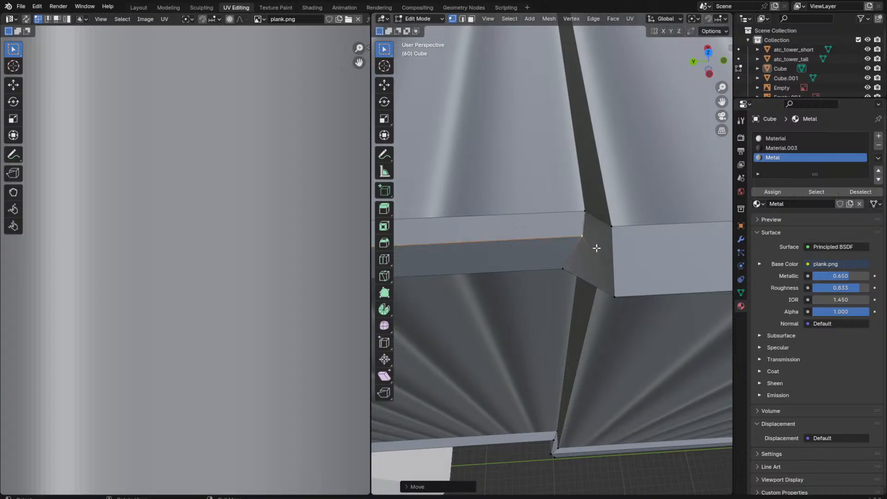
key(Tab)
scroll(560, 344, down, 3)
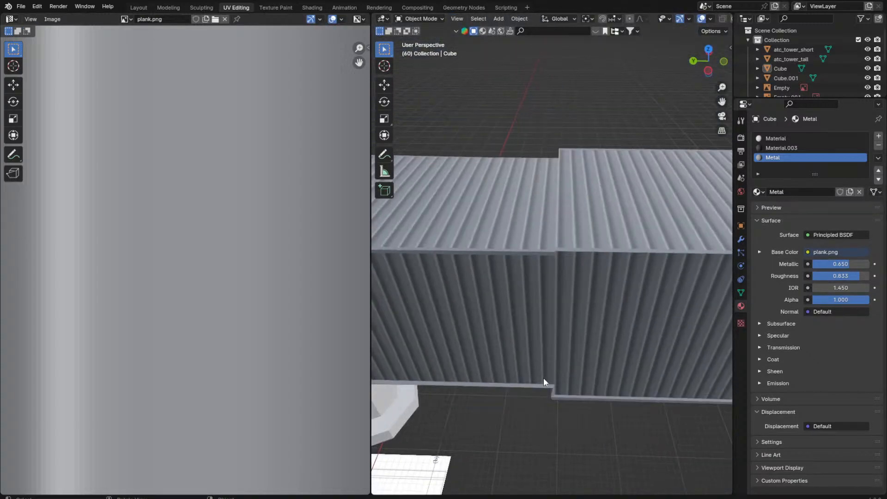
Step: Frame the joint's lower trim corner in Edit Mode and move its misplaced corner vertices along Y to straighten the step
key(Tab)
click(552, 380)
key(KP_Decimal)
scroll(544, 314, up, 3)
scroll(542, 310, down, 3)
middle_drag(542, 311, 536, 288)
click(533, 268)
key(g)
key(y)
click(577, 312)
click(527, 249)
key(g)
key(y)
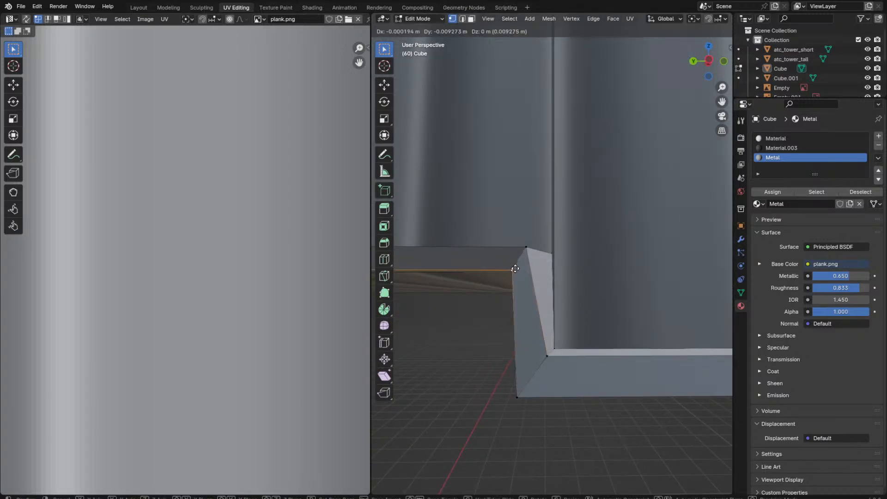
click(564, 249)
scroll(552, 268, down, 5)
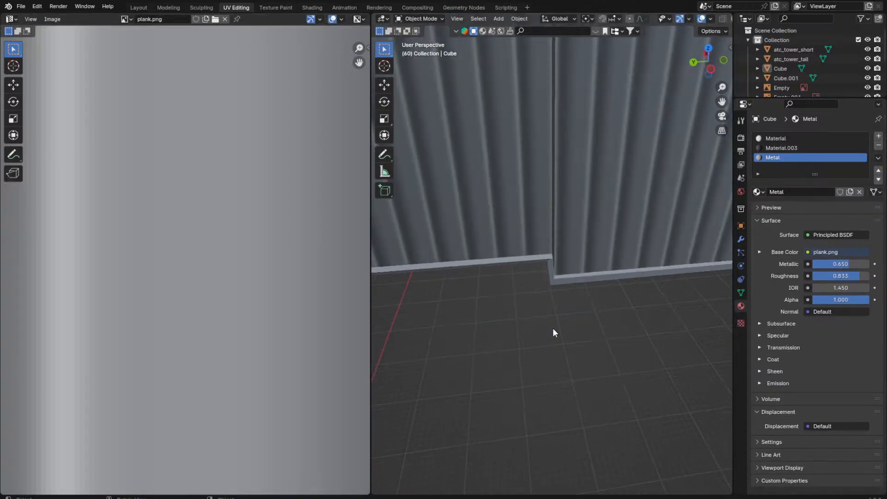
Step: Examine the metal trim around the tunnel joint and along the bridge's rear section from several sides
middle_drag(553, 331, 508, 368)
scroll(509, 368, down, 2)
key(Tab)
click(512, 274)
middle_drag(512, 273, 560, 311)
scroll(559, 277, up, 5)
scroll(559, 254, up, 3)
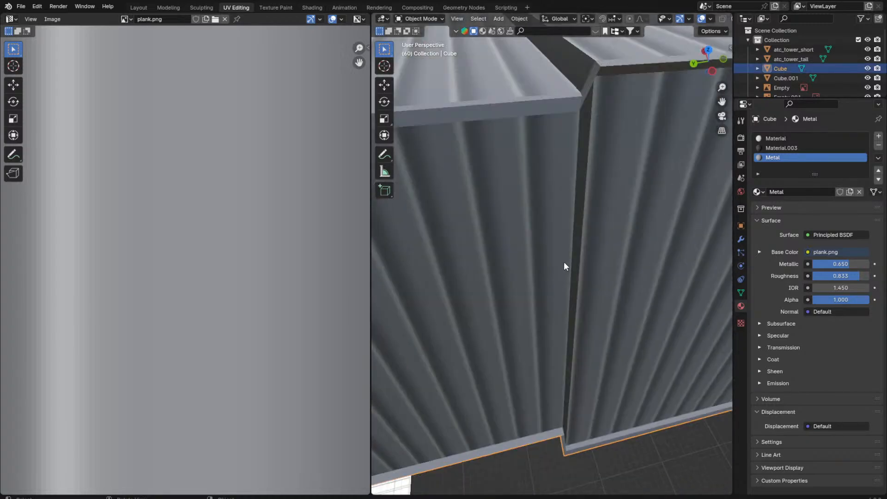
click(564, 264)
key(Tab)
scroll(590, 234, down, 2)
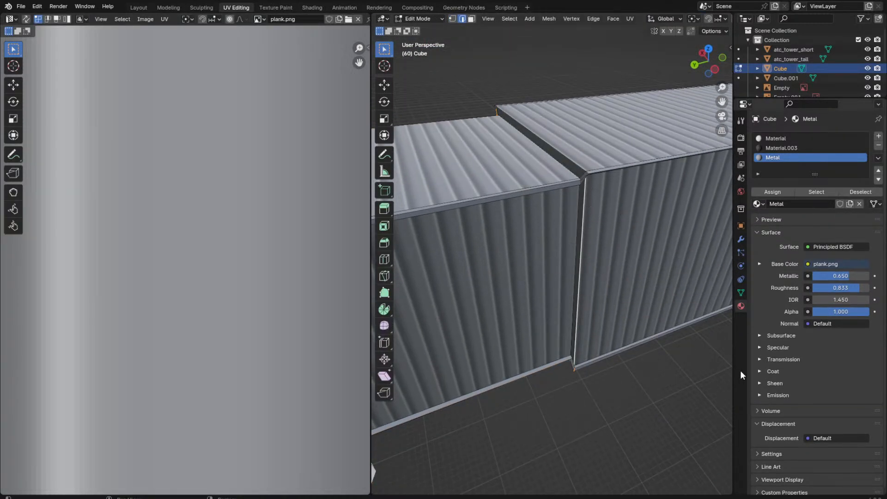
scroll(651, 271, up, 6)
scroll(586, 321, down, 4)
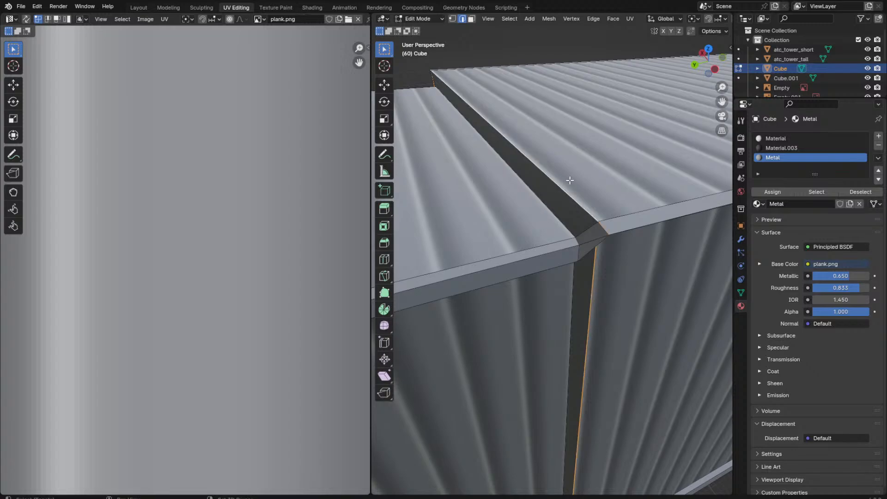
key(Tab)
scroll(593, 250, down, 8)
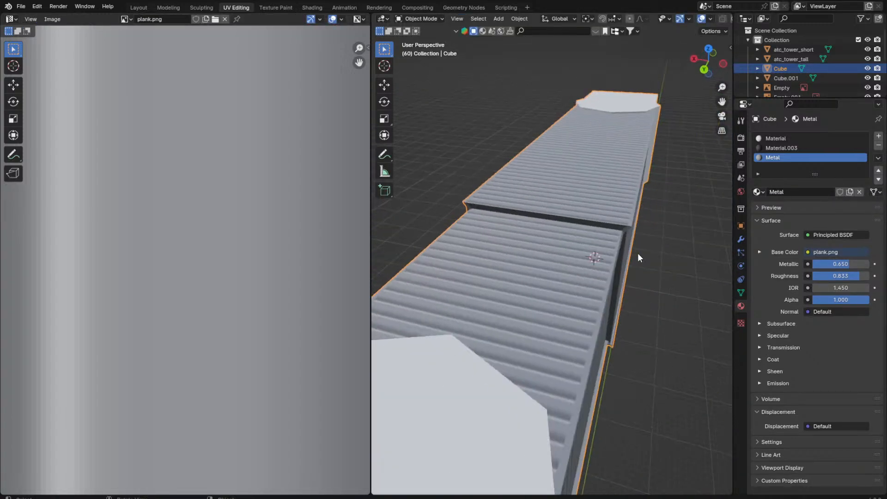
key(Tab)
scroll(625, 265, up, 8)
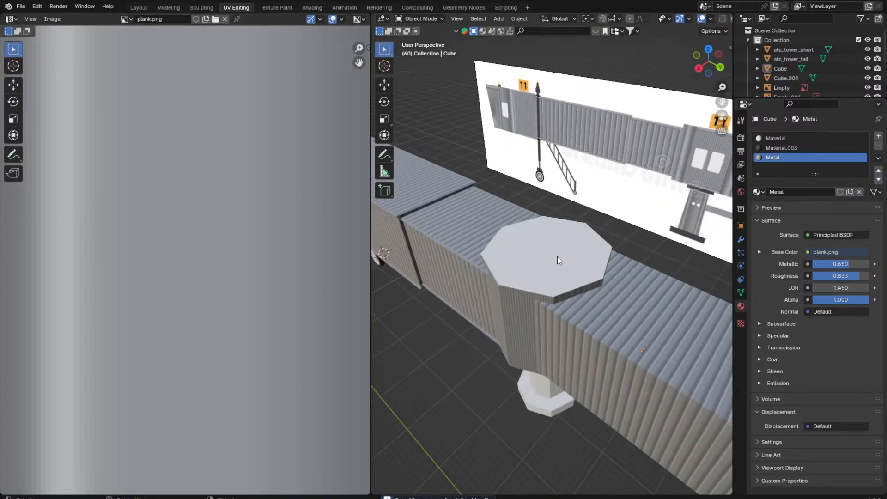
shift+middle_drag(688, 325, 613, 262)
click(600, 333)
middle_drag(591, 348, 593, 332)
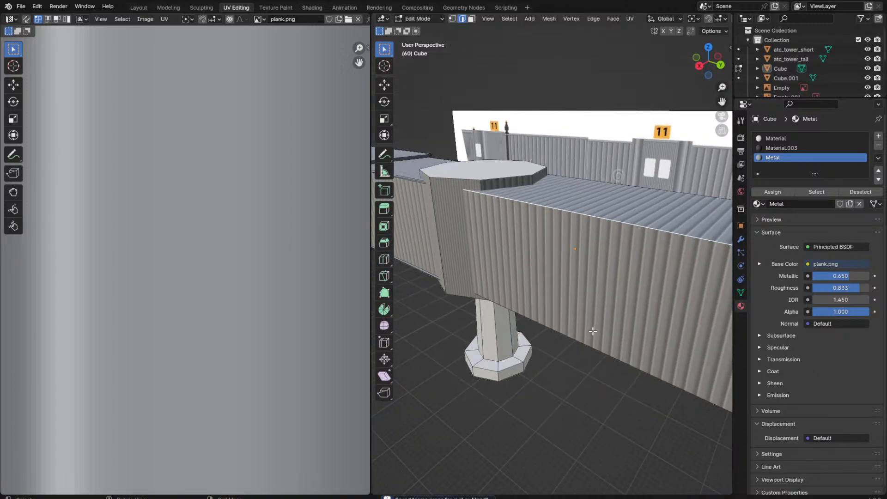
shift+click(595, 331)
Step: Switch to the Layout workspace, open the bridge in Edit Mode and frame a hub face on one support wheel
click(138, 7)
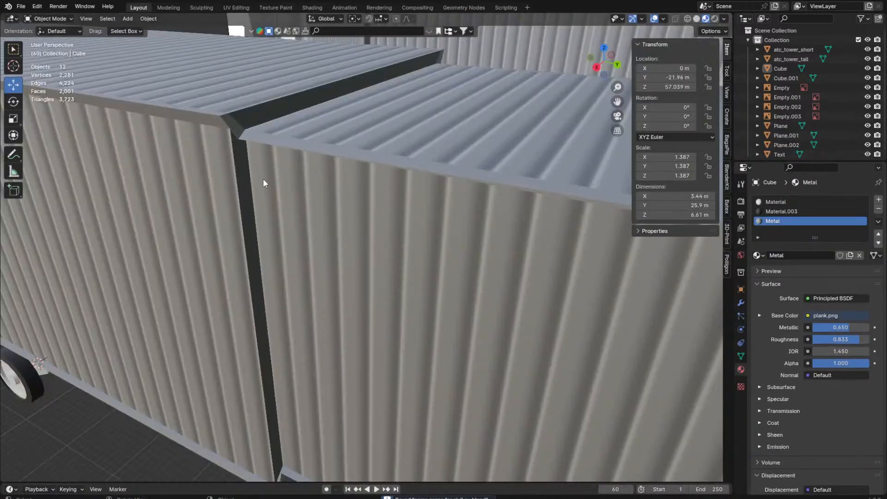
click(336, 172)
key(Tab)
key(Tab)
scroll(277, 206, down, 2)
key(Tab)
key(a)
middle_drag(258, 206, 471, 222)
scroll(462, 222, up, 4)
key(3)
click(378, 187)
key(KP_Decimal)
scroll(431, 221, down, 7)
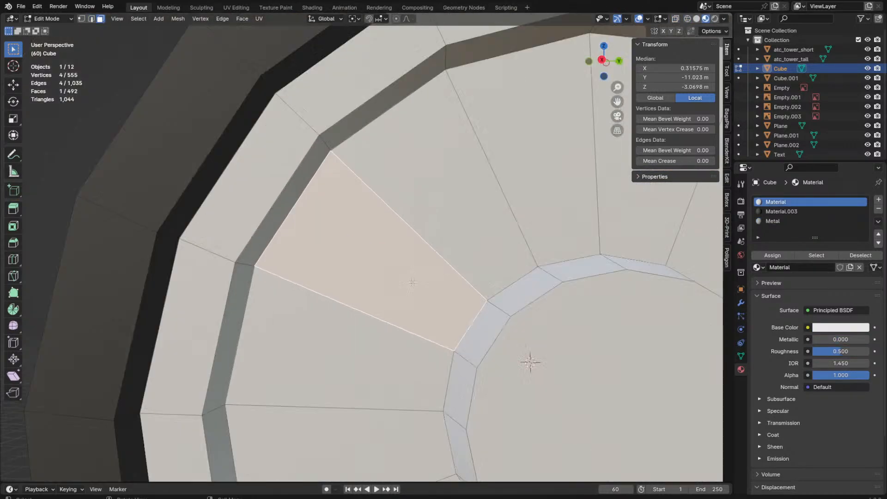
Step: Try deleting the whole linked support wheel, then undo the deletion
key(2)
key(alt+a)
key(space)
key(l)
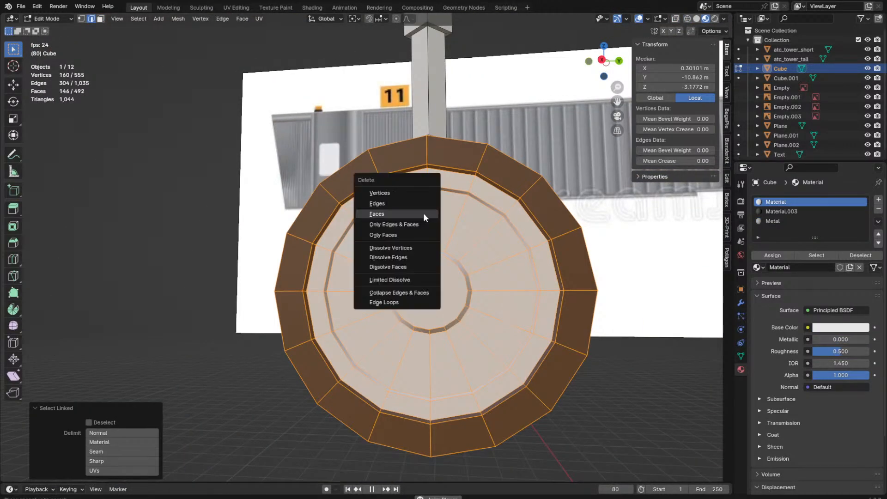
key(x)
click(422, 213)
middle_drag(421, 212, 418, 294)
key(ctrl+z)
scroll(418, 294, up, 3)
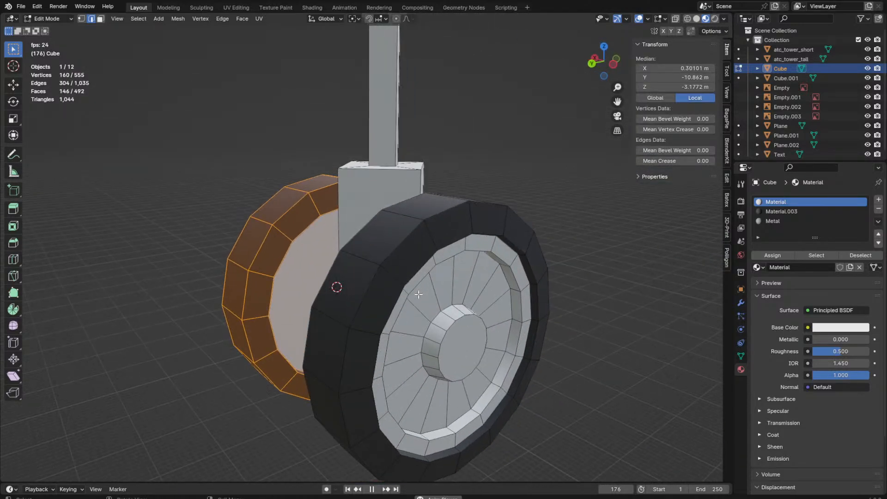
key(space)
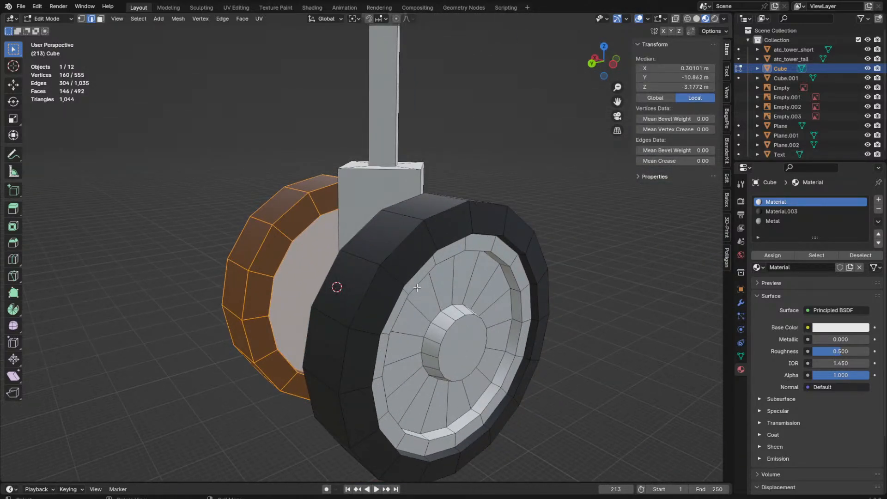
middle_drag(350, 256, 590, 250)
scroll(456, 270, up, 4)
key(x)
key(Escape)
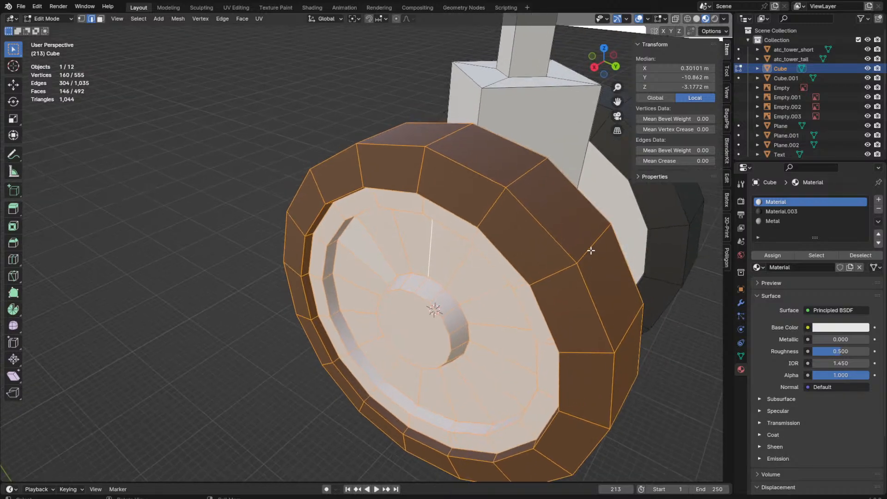
Step: Select every second radial edge loop around the support wheel and dissolve those edges
alt+click(485, 203)
middle_drag(485, 204, 509, 190)
alt+shift+click(378, 173)
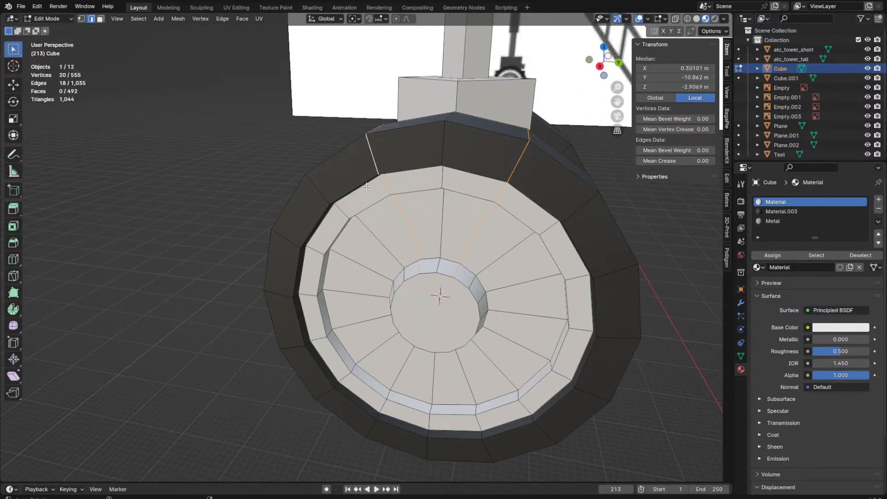
alt+shift+click(295, 240)
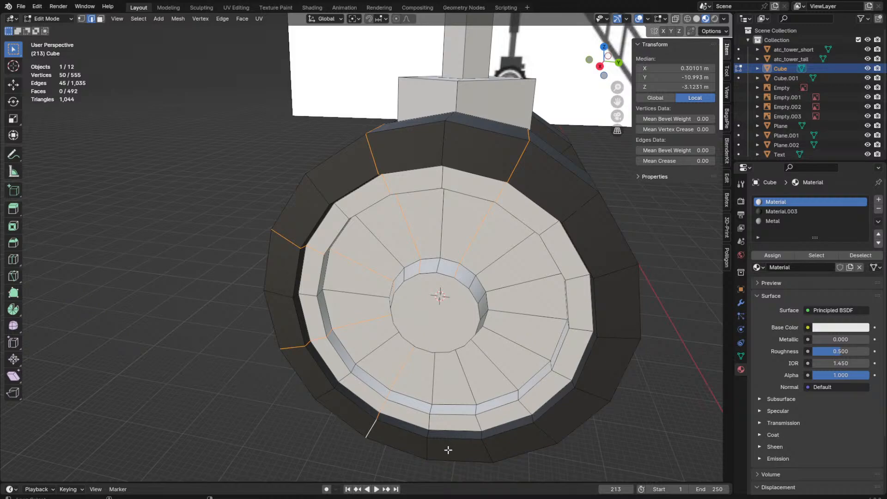
alt+shift+click(617, 274)
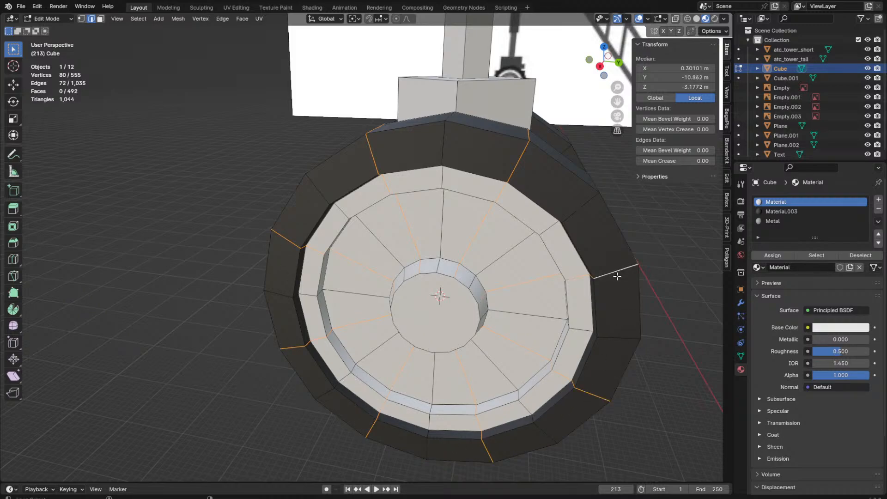
key(x)
click(512, 296)
Step: Select the entire opposite, unsimplified wheel as linked geometry and delete its vertices
middle_drag(554, 287, 526, 263)
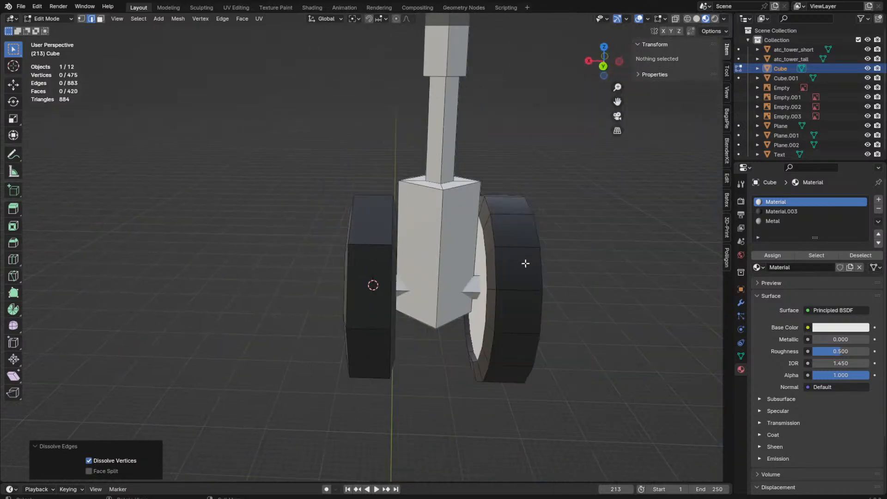
key(3)
click(523, 267)
key(ctrl+l)
key(ctrl+z)
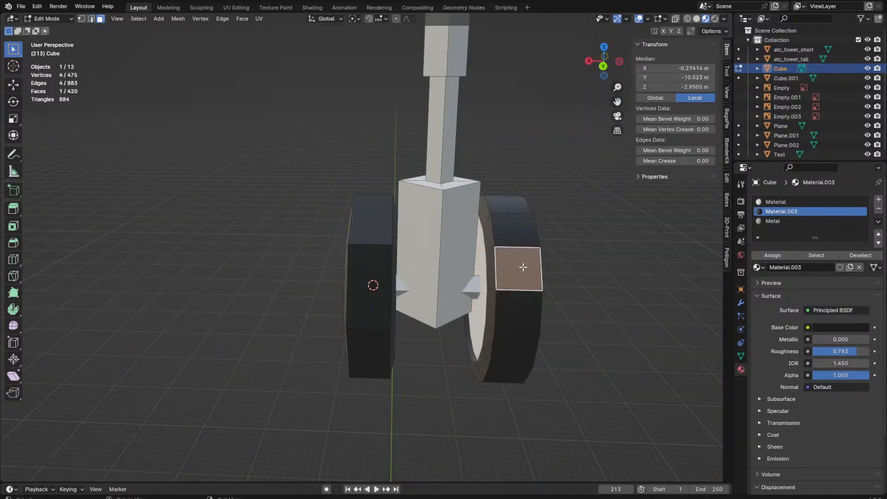
key(ctrl+l)
key(x)
click(520, 266)
key(ctrl+z)
key(x)
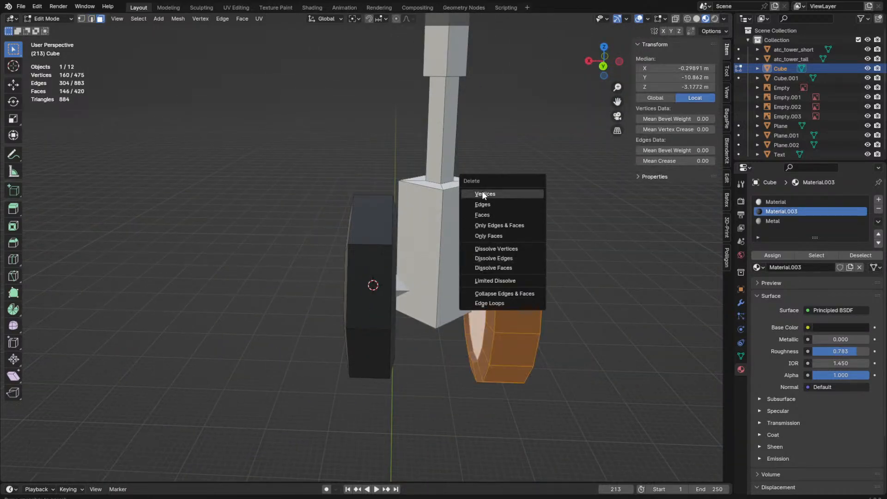
click(483, 195)
Step: Select the whole simplified wheel and duplicate it about -1.09 m along X to the axle's empty end
click(372, 293)
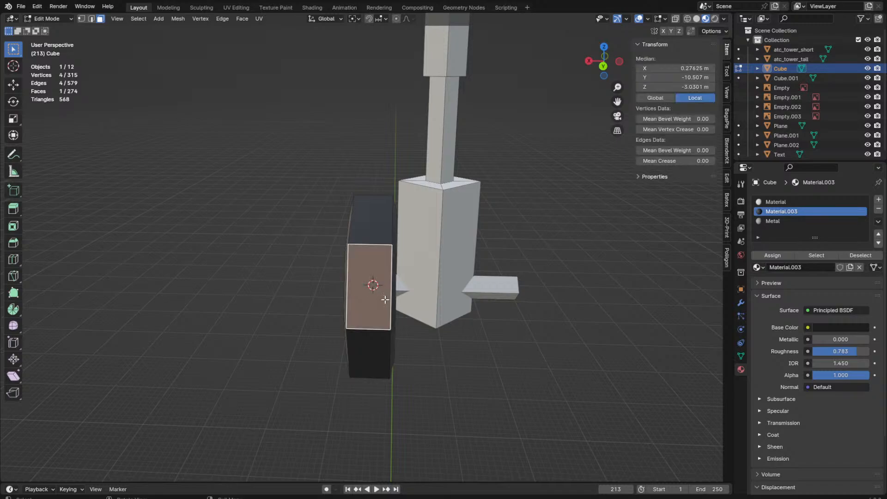
key(ctrl+l)
key(shift+d)
key(x)
click(555, 291)
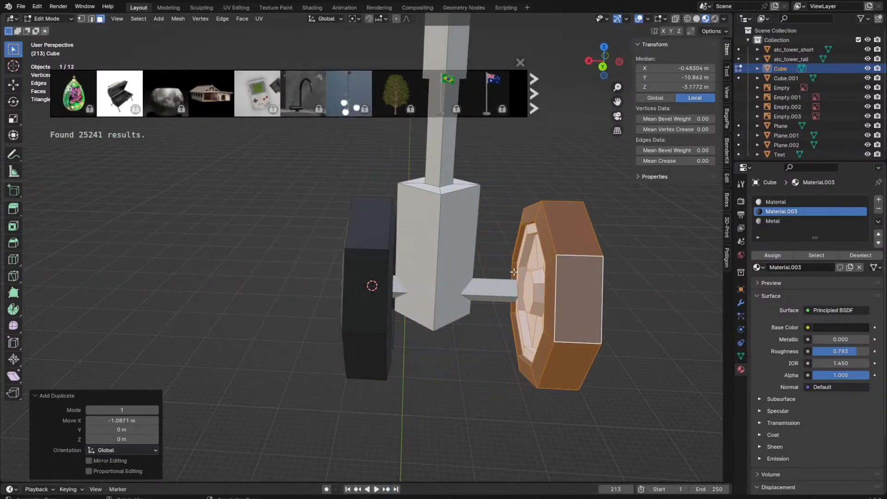
mouse_move(94, 108)
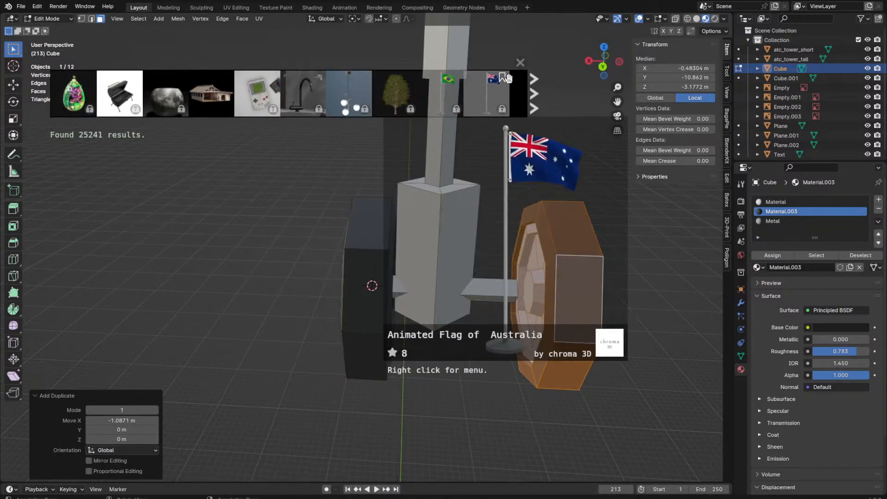
click(519, 63)
Step: In top view, move the duplicated wheel about 0.19 m along X, rotate it 180° and shift it slightly along X onto the axle
key(KP_7)
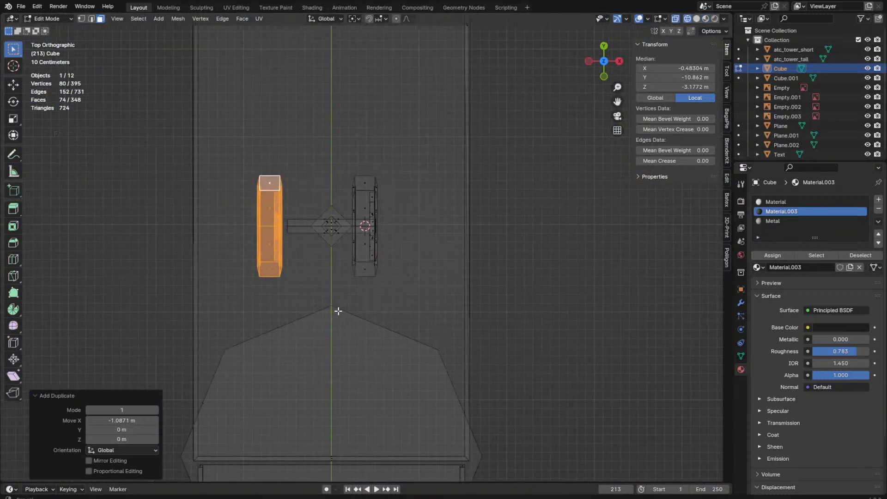
key(g)
key(x)
click(425, 330)
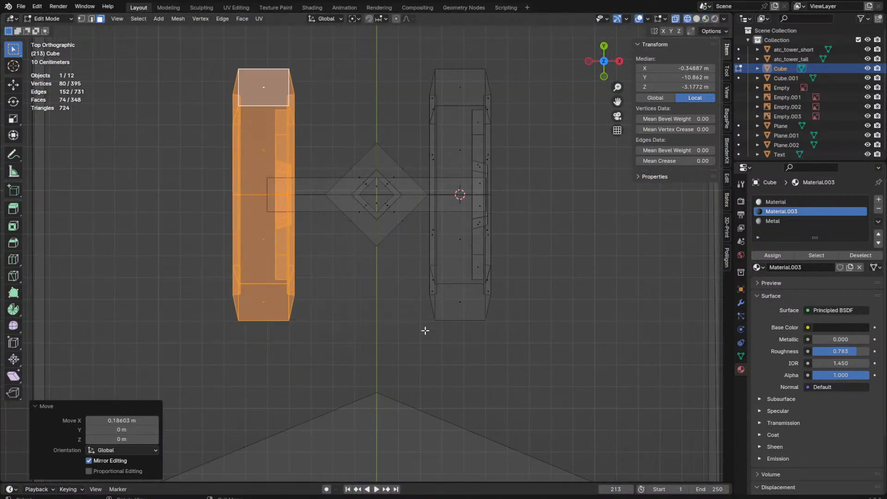
text(r180)
key(Return)
key(g)
key(x)
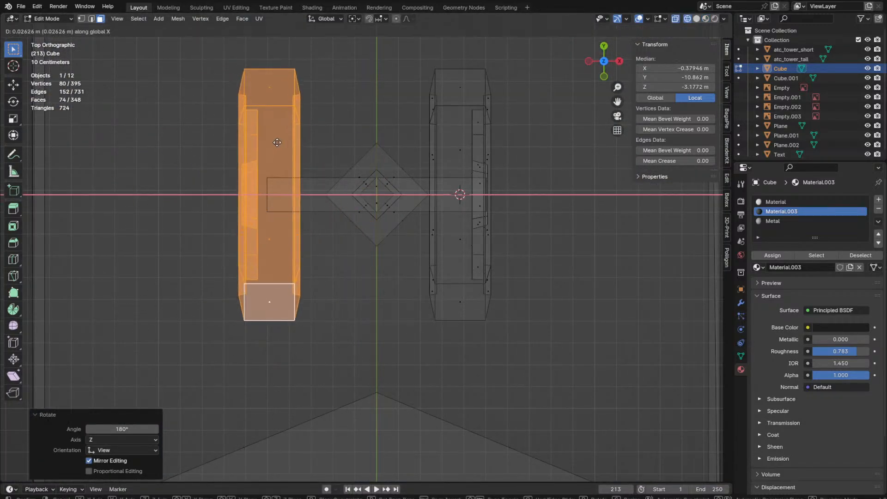
click(277, 142)
scroll(347, 237, down, 10)
middle_drag(347, 237, 374, 199)
key(z)
key(Tab)
mouse_move(365, 351)
middle_down()
mouse_move(371, 313)
mouse_move(413, 320)
middle_up()
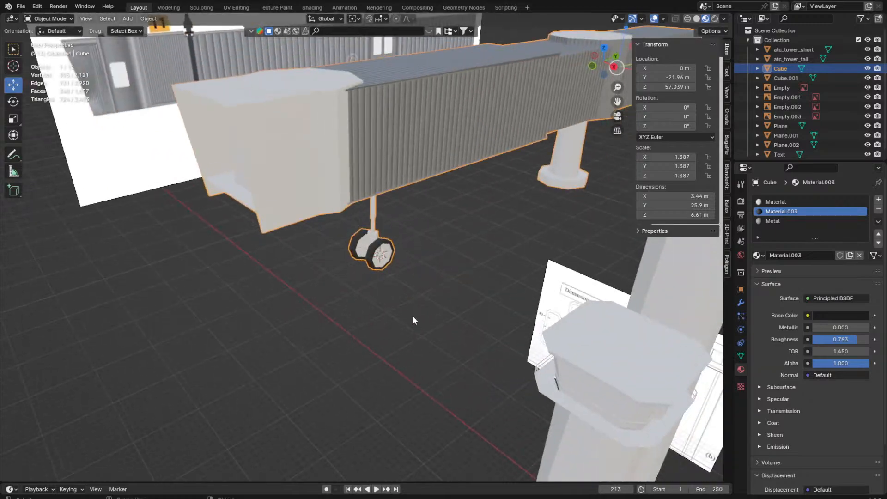
Step: Show the model in solid shading and select the octagonal section near the cab as linked faces delimited by seam
click(389, 307)
key(z)
click(425, 290)
middle_drag(426, 290, 372, 292)
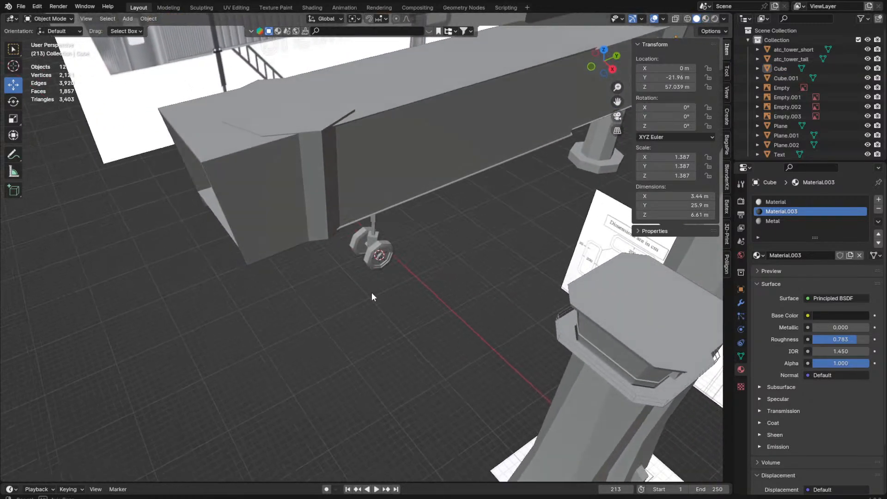
scroll(371, 292, up, 5)
click(355, 172)
key(Tab)
click(309, 207)
key(ctrl+l)
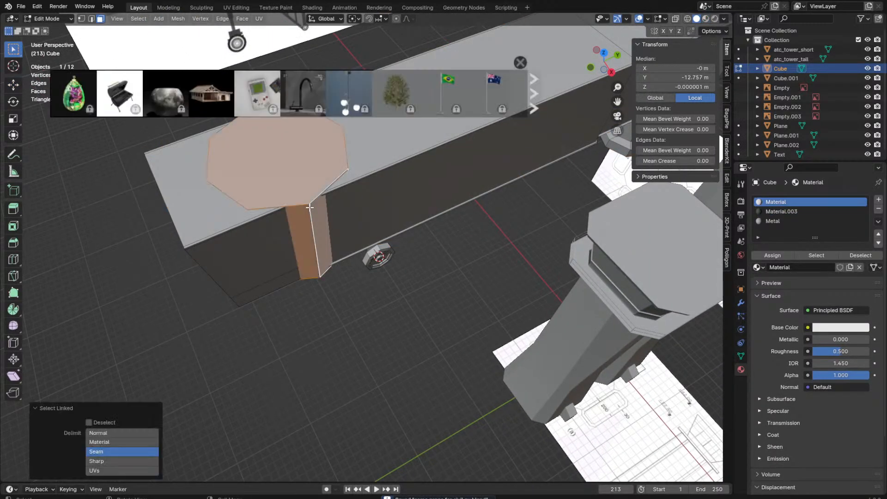
click(520, 63)
Step: In the UV Editing workspace, project the octagonal section's UVs from the right side view and scale them up
key(KP_3)
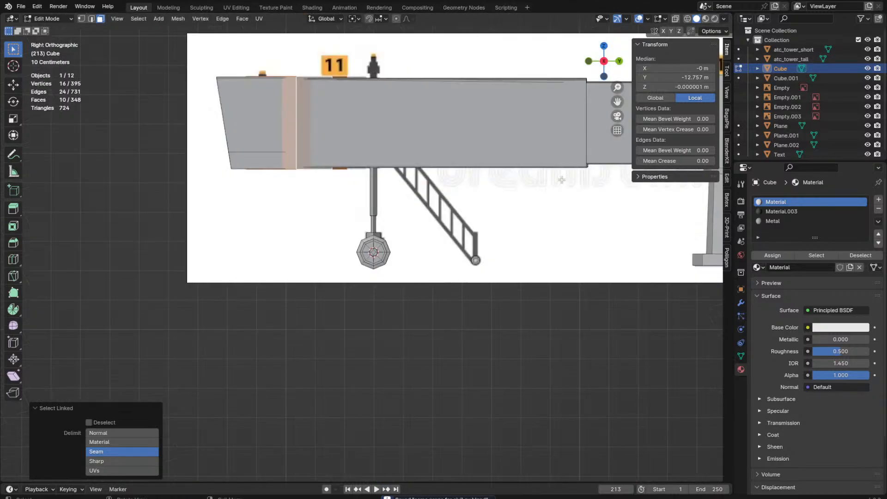
key(ctrl+KP_7)
key(KP_3)
key(KP_Decimal)
click(236, 7)
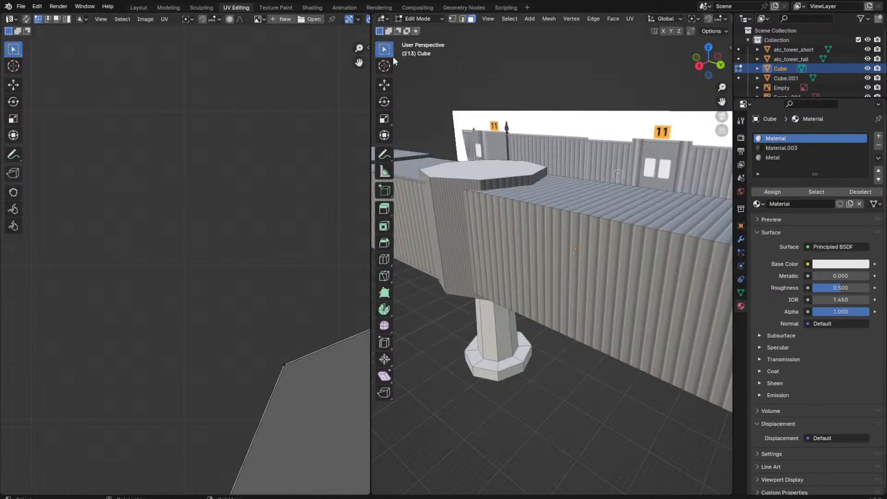
key(KP_3)
key(KP_Decimal)
click(630, 19)
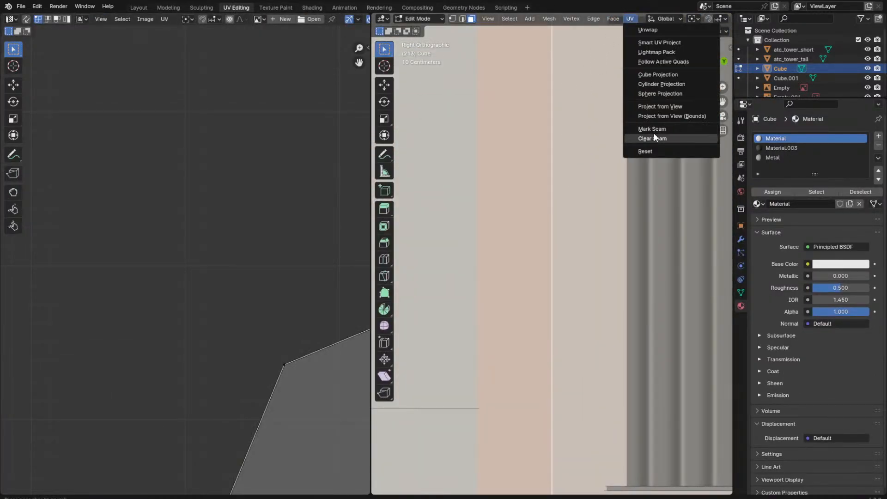
click(644, 102)
key(s)
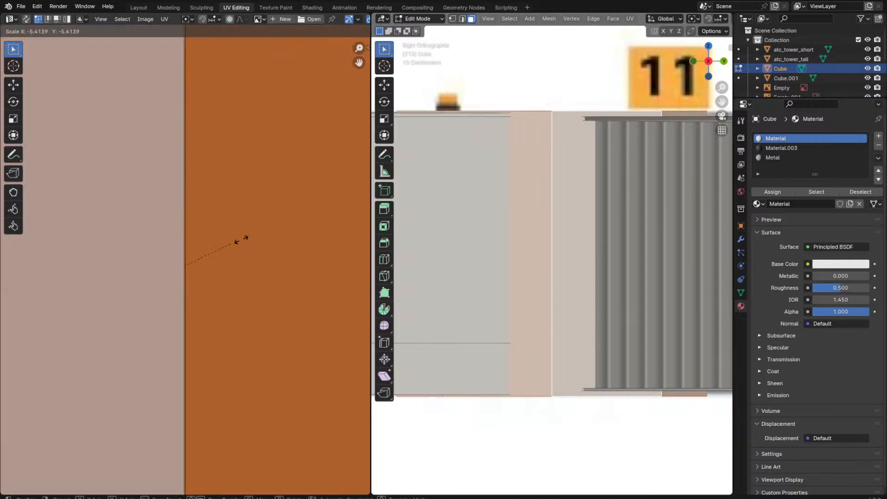
click(242, 240)
Step: Assign the Metal material to the octagonal section near the cab and rescale its UVs to adjust the corrugation size
click(772, 158)
click(763, 189)
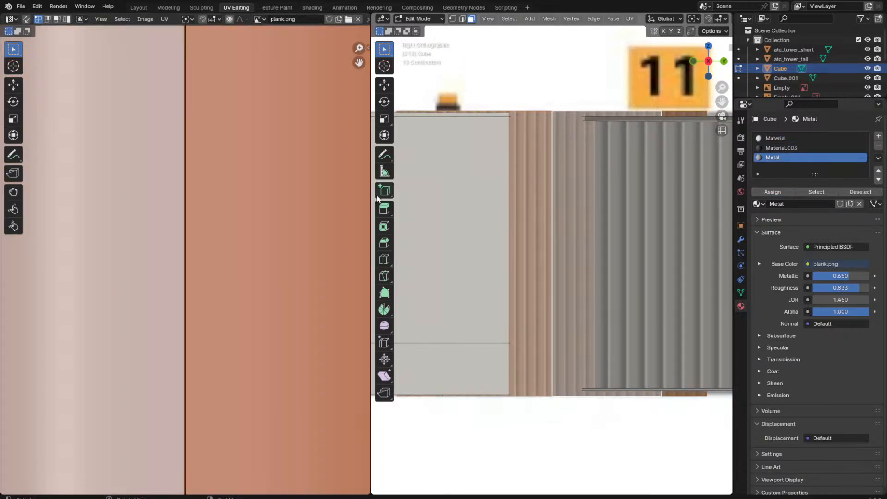
scroll(554, 254, down, 5)
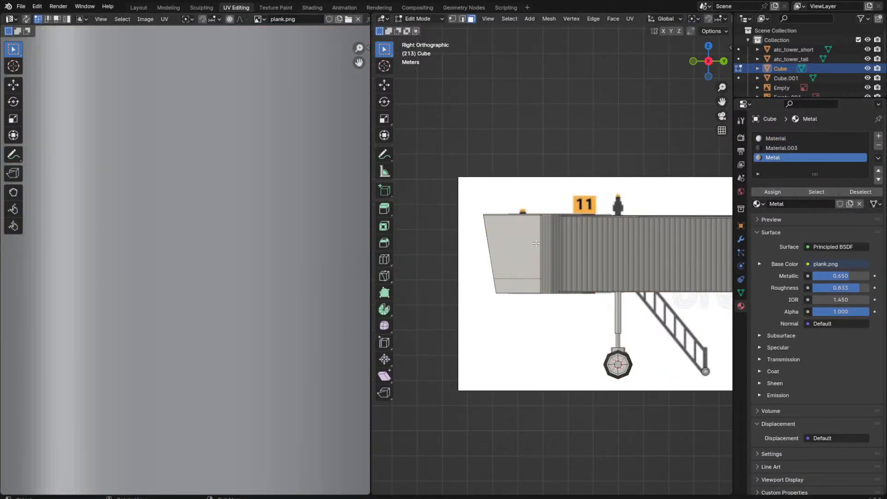
middle_drag(535, 243, 483, 243)
click(194, 197)
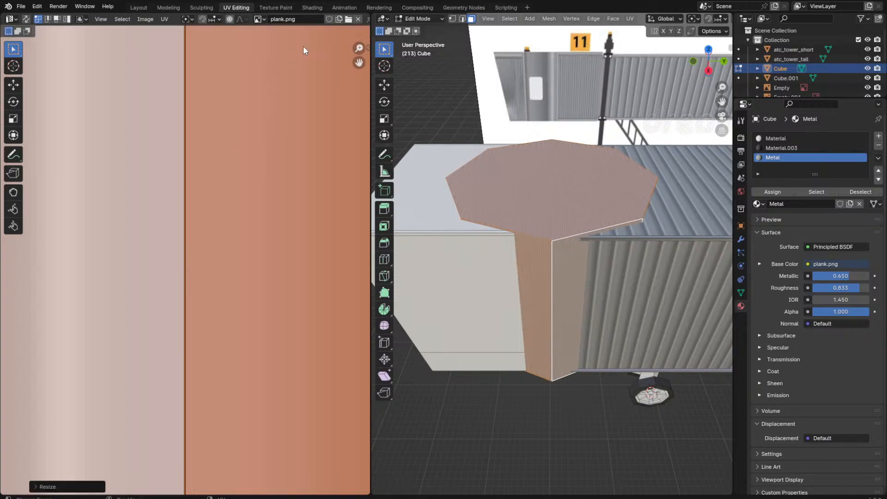
scroll(570, 343, up, 4)
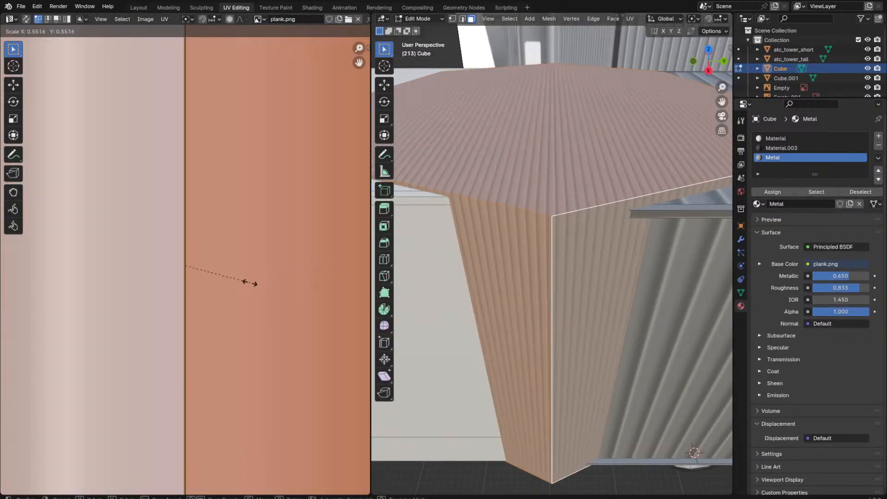
scroll(580, 342, down, 10)
key(Tab)
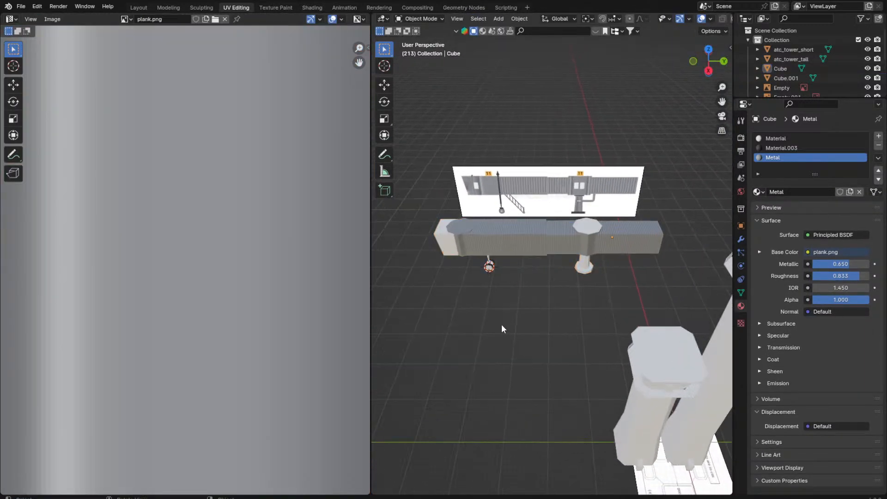
Step: In right view, duplicate the octagonal bottom of the support pillar's base and move the copy along Y toward the wheels
scroll(500, 323, up, 5)
key(KP_3)
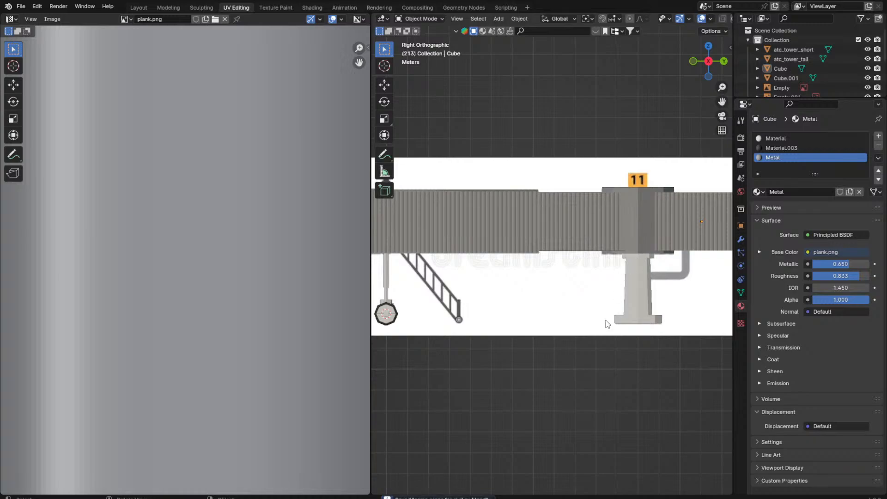
click(607, 325)
key(Tab)
drag(682, 323, 688, 320)
shift+middle_drag(709, 319, 775, 318)
key(g)
key(y)
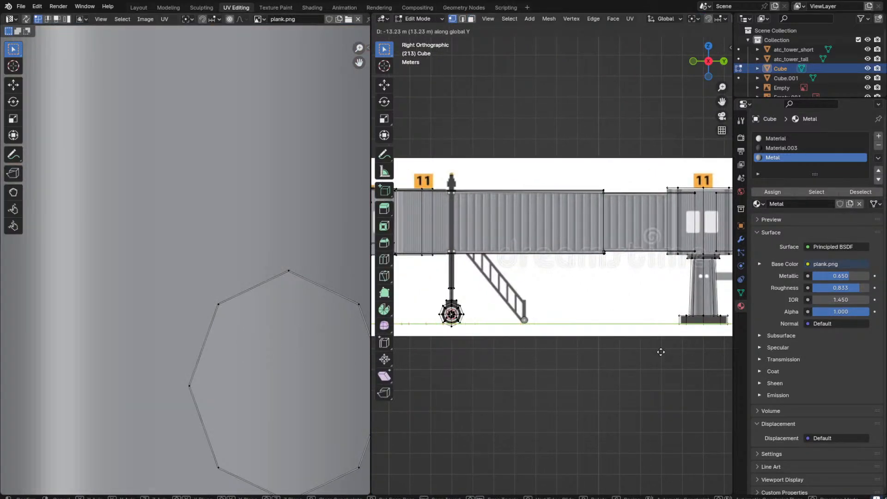
click(716, 359)
key(x)
shift+middle_drag(469, 321, 542, 265)
scroll(543, 266, up, 8)
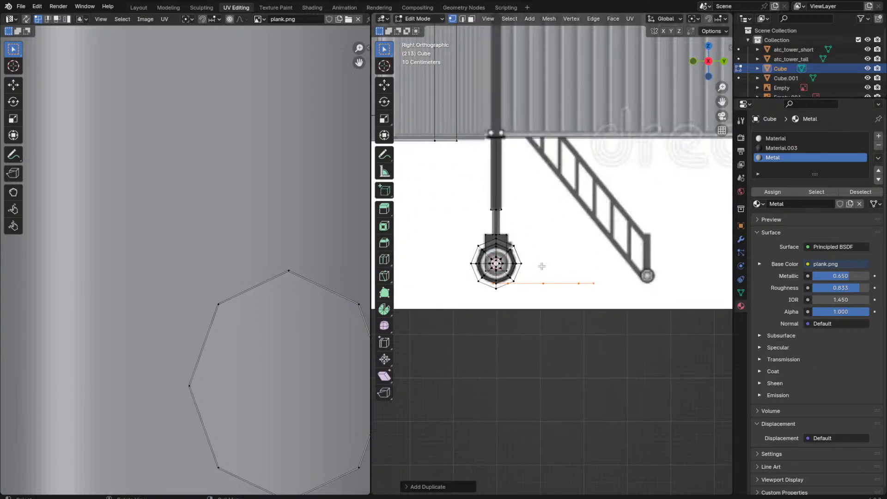
shift+middle_drag(438, 281, 497, 264)
Step: Check the linked wheel geometry and delete the vertices of the duplicated octagonal face on the ground beside the wheels
key(3)
scroll(489, 233, up, 1)
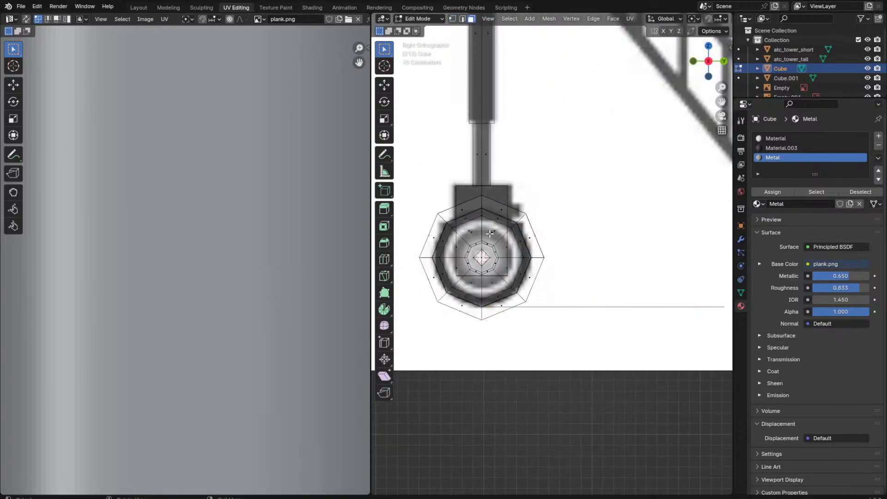
middle_drag(561, 310, 561, 221)
key(ctrl+l)
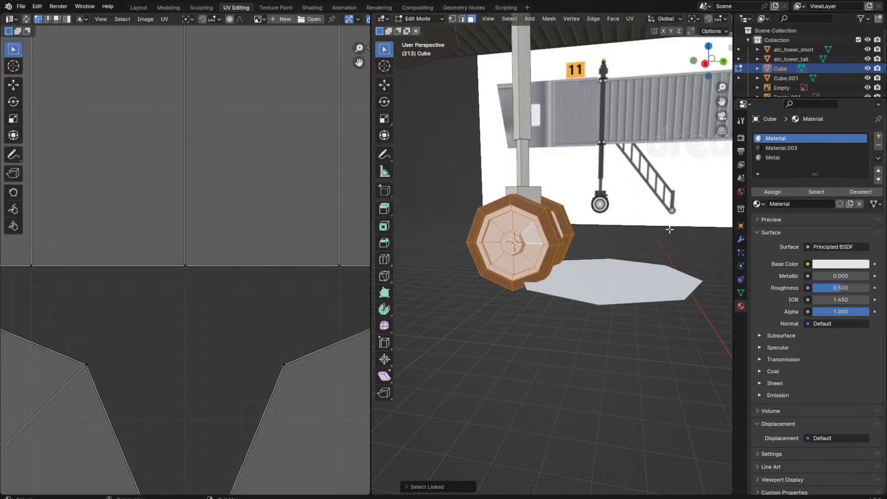
scroll(576, 235, up, 4)
scroll(526, 347, down, 2)
key(Tab)
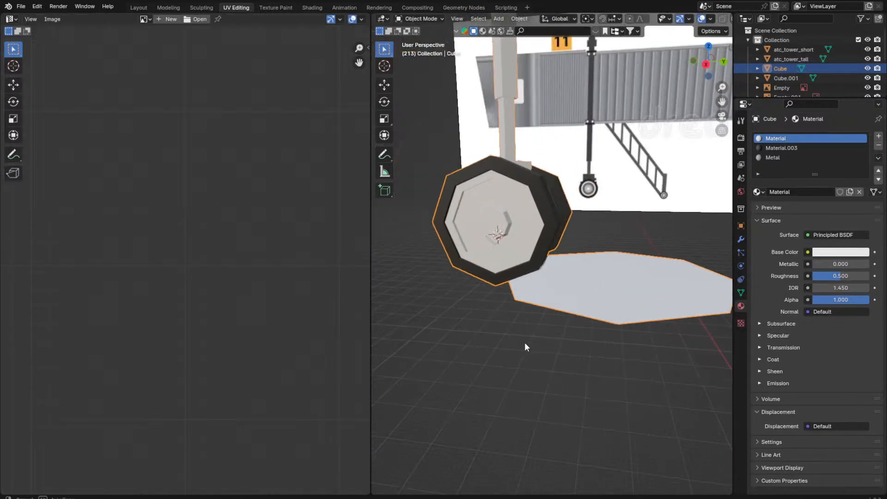
key(Tab)
key(x)
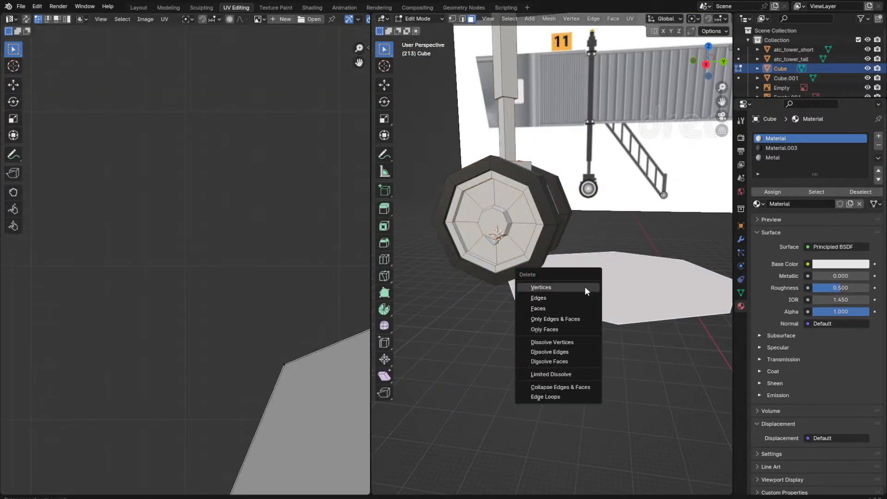
click(586, 288)
scroll(589, 301, down, 5)
key(Tab)
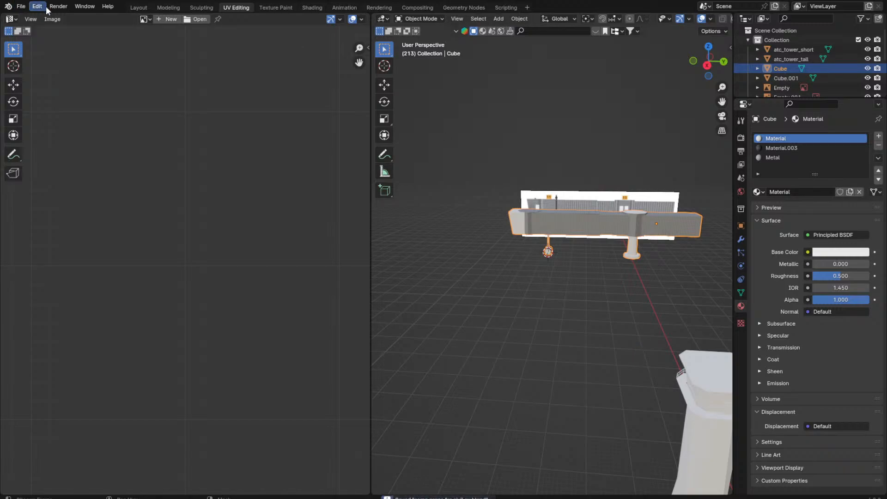
Step: In the Layout workspace, select the four long edges of the end tunnel section beyond the pillar's octagonal section
click(139, 7)
scroll(404, 193, down, 8)
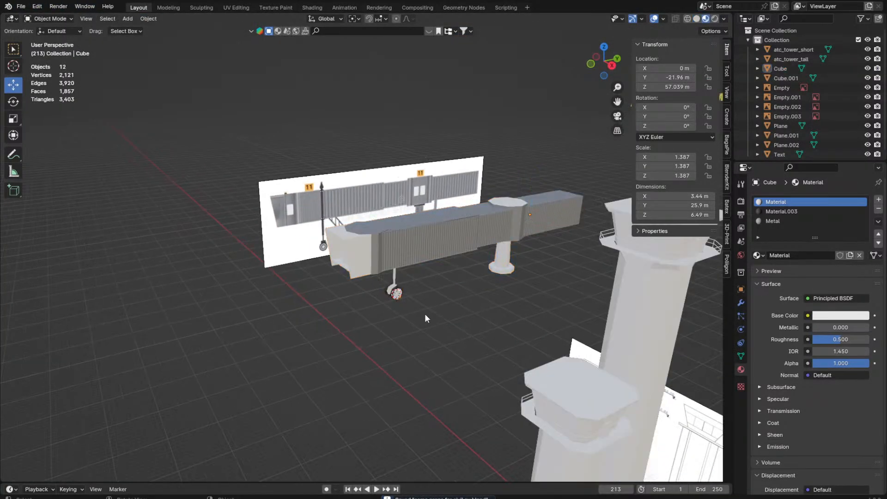
scroll(425, 318, up, 10)
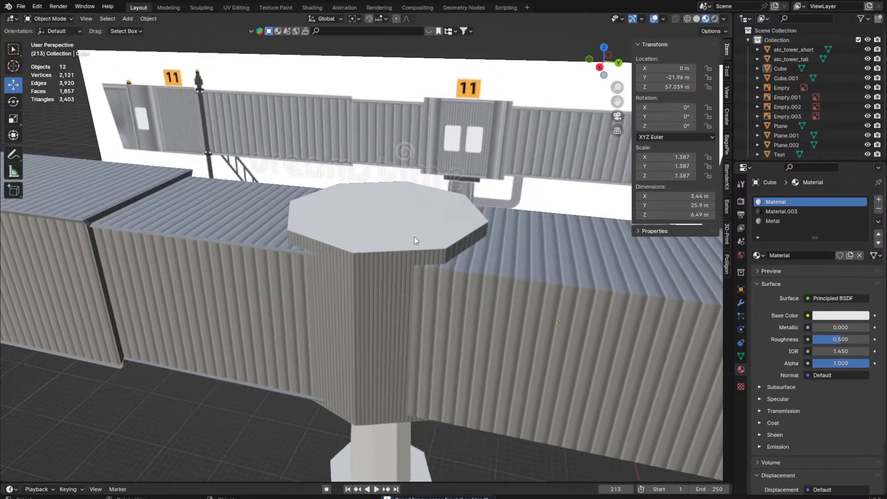
key(Tab)
middle_drag(381, 228, 416, 231)
click(518, 273)
shift+click(519, 408)
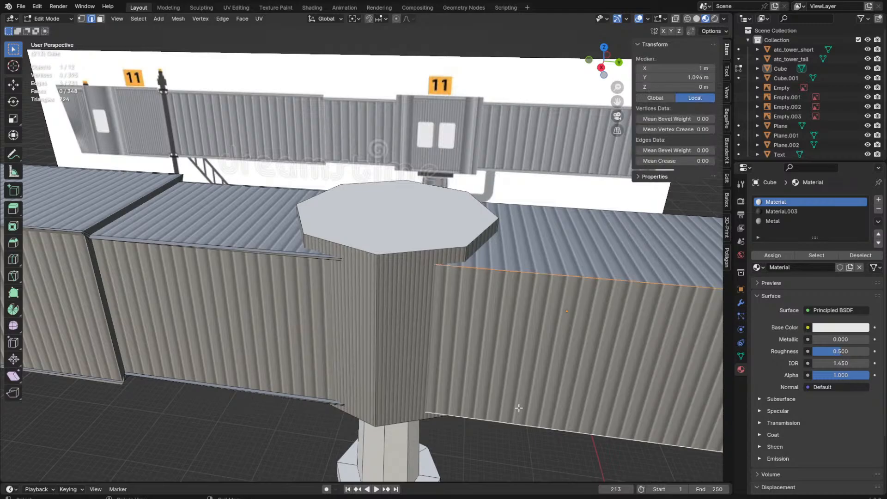
middle_drag(518, 408, 415, 245)
shift+click(458, 236)
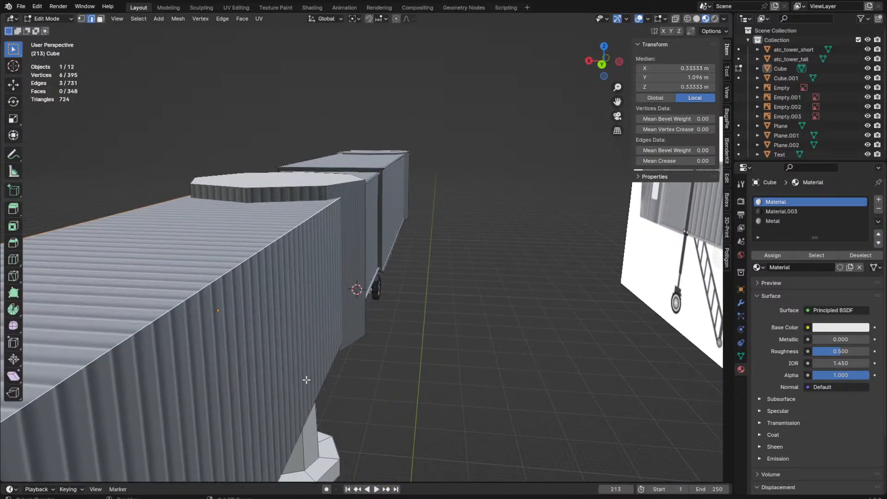
middle_drag(307, 380, 326, 259)
shift+click(350, 350)
Step: Try to extrude the end tunnel's four long edges and move them along X
key(e)
right_click(513, 320)
scroll(502, 308, down, 6)
key(g)
key(x)
click(326, 262)
key(ctrl+z)
key(ctrl+z)
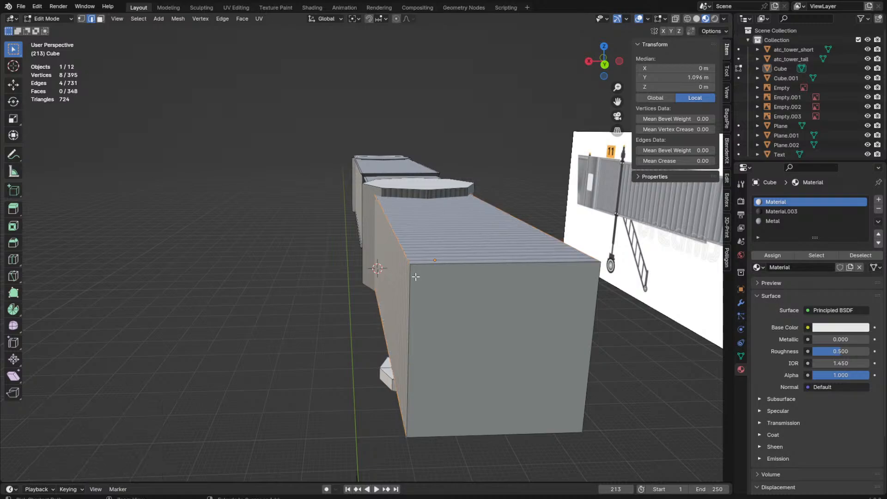
Step: Add two horizontal loop cuts around the end tunnel section and scale them about 2.85 along Z toward its upper and lower edges
key(ctrl+r)
scroll(416, 282, up, 1)
click(415, 282)
right_click(416, 281)
key(s)
key(z)
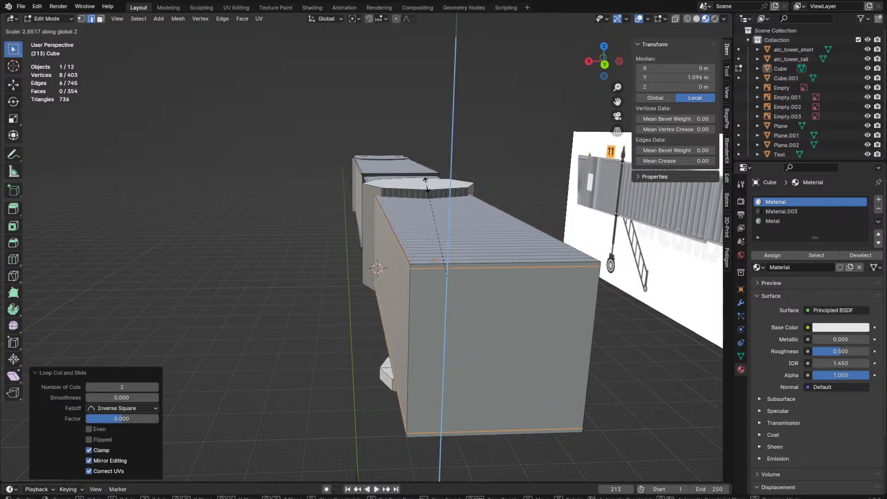
click(426, 185)
Step: Select the four thin strips along the end tunnel's upper and lower side edges and extrude them about 0.05 m along their normals
scroll(485, 278, up, 2)
key(3)
click(484, 278)
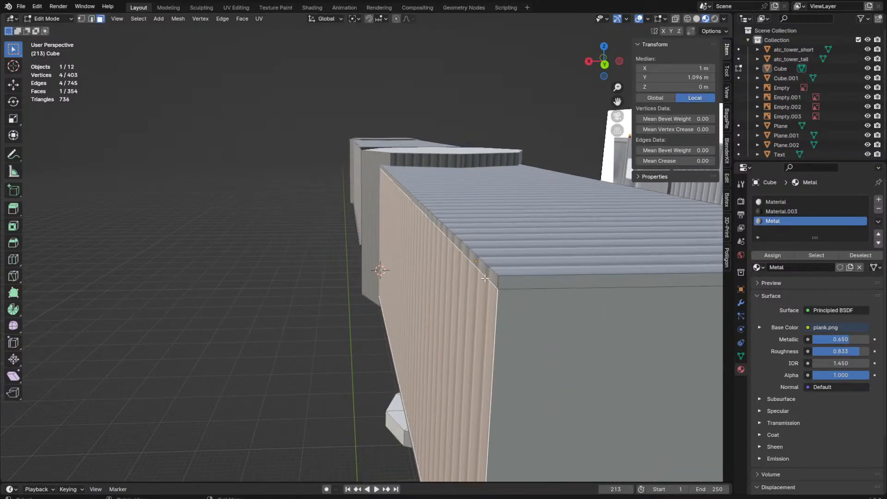
middle_drag(485, 278, 516, 245)
shift+click(523, 349)
middle_drag(539, 359, 287, 331)
shift+click(103, 248)
middle_drag(103, 248, 209, 270)
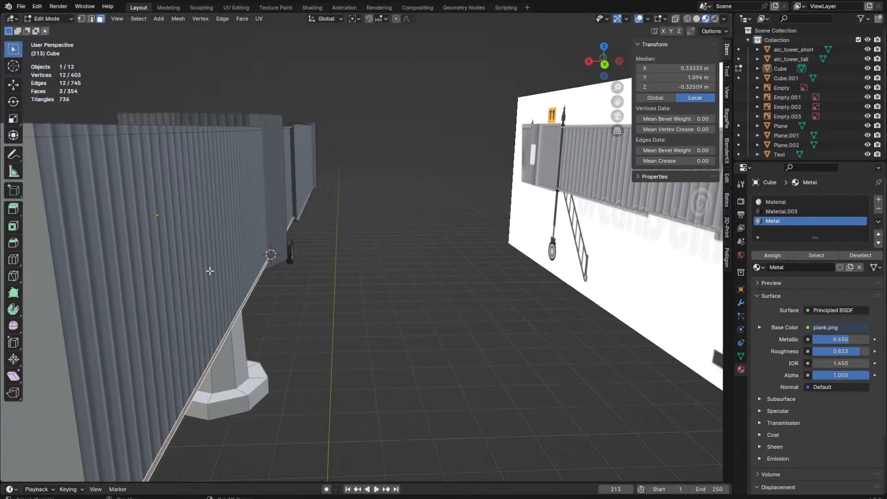
right_click(392, 176)
click(377, 207)
click(378, 205)
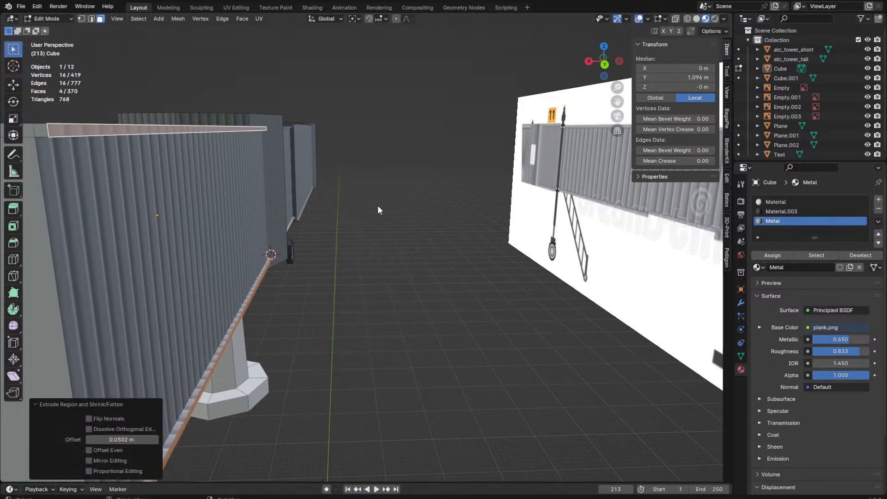
Step: Extend the face selection with loops around the extruded trim strips on the first side of the end tunnel
middle_drag(378, 205, 367, 222)
alt+shift+click(332, 280)
shift+middle_drag(342, 360, 371, 255)
alt+shift+click(393, 276)
Step: Try sliding the selected trim strip faces
key(g)
key(g)
click(317, 258)
key(ctrl+z)
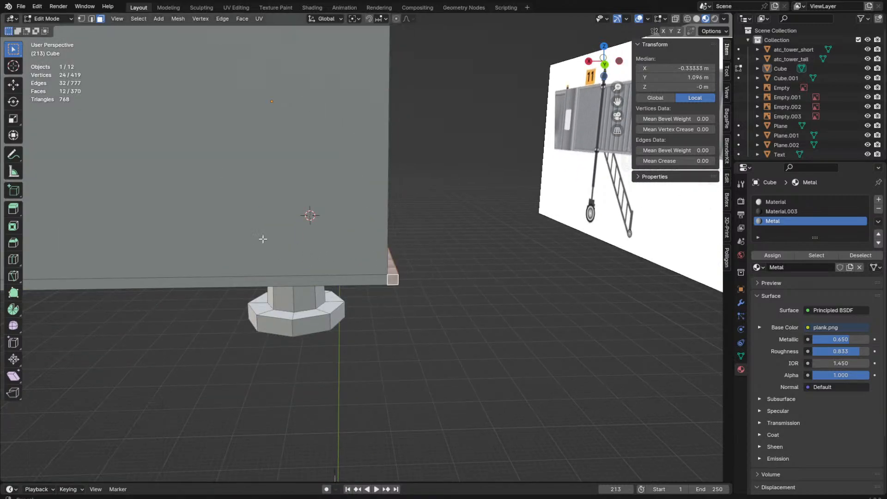
Step: Add the remaining trim strip loop to the selection and collapse all selected UVs to a point in the UV Editing workspace
middle_drag(263, 238, 534, 406)
alt+shift+click(538, 417)
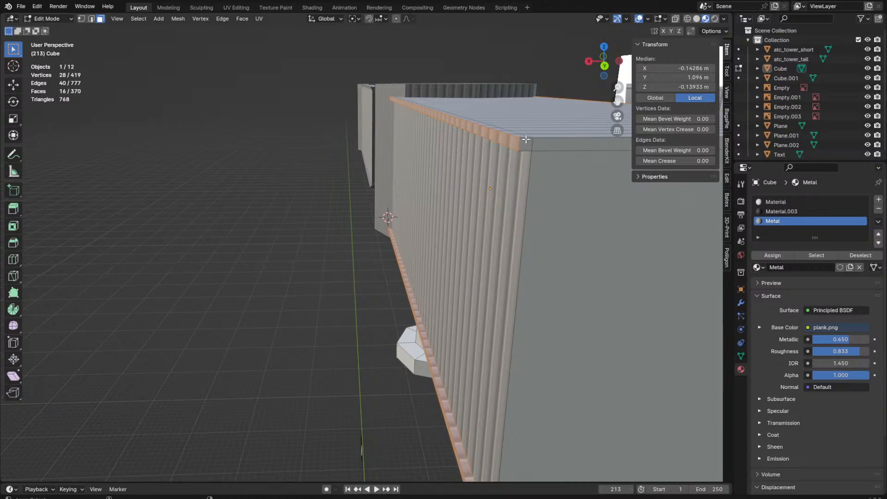
click(235, 8)
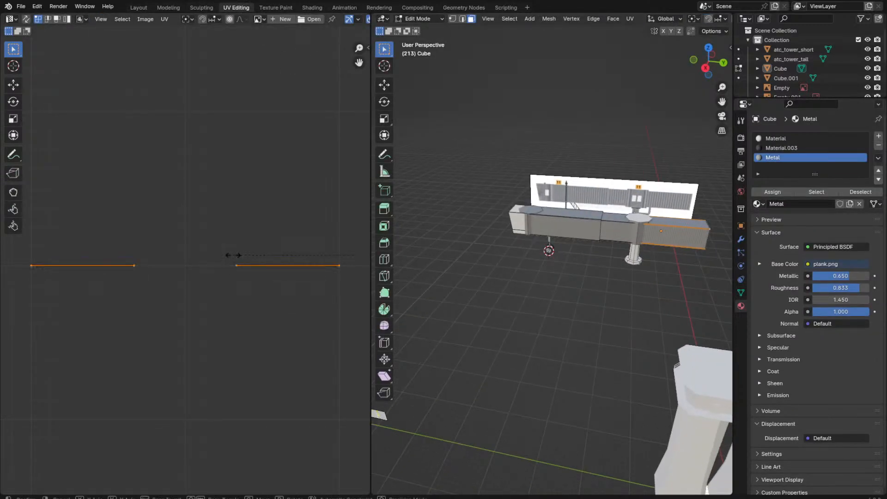
click(193, 279)
scroll(203, 257, down, 13)
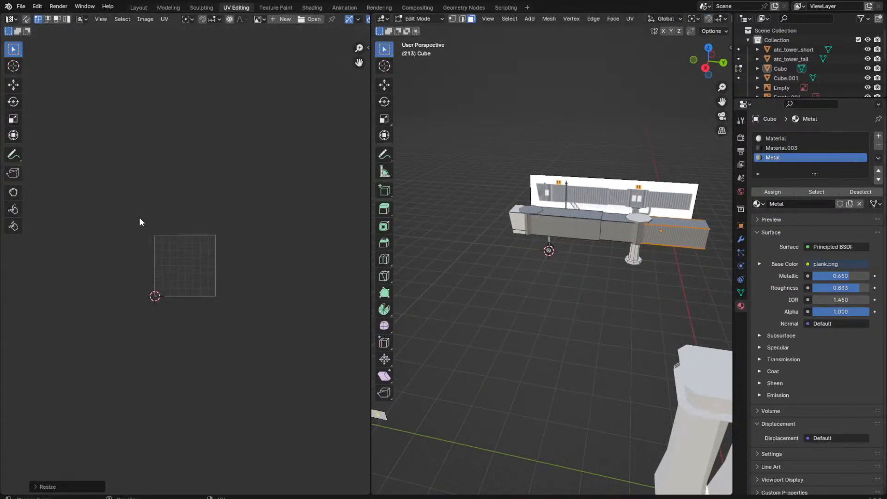
scroll(162, 263, up, 8)
key(KP_Decimal)
middle_drag(646, 241, 594, 255)
click(804, 193)
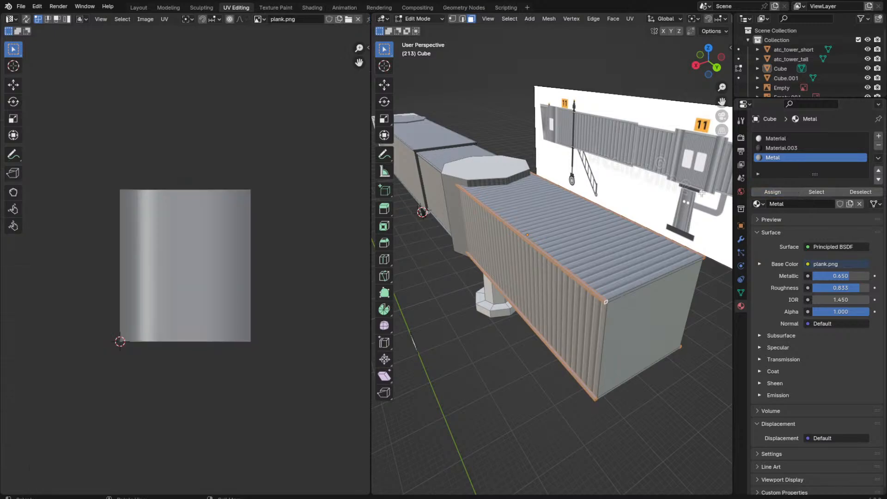
Step: Move the trim strips' collapsed UVs onto an even gray area of the plank.png texture and return to Object Mode
scroll(111, 257, down, 8)
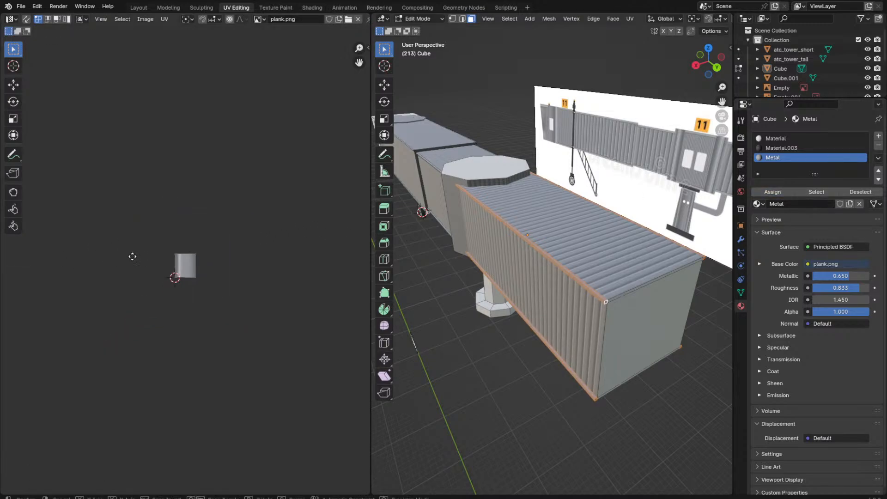
scroll(206, 280, up, 6)
key(g)
click(111, 316)
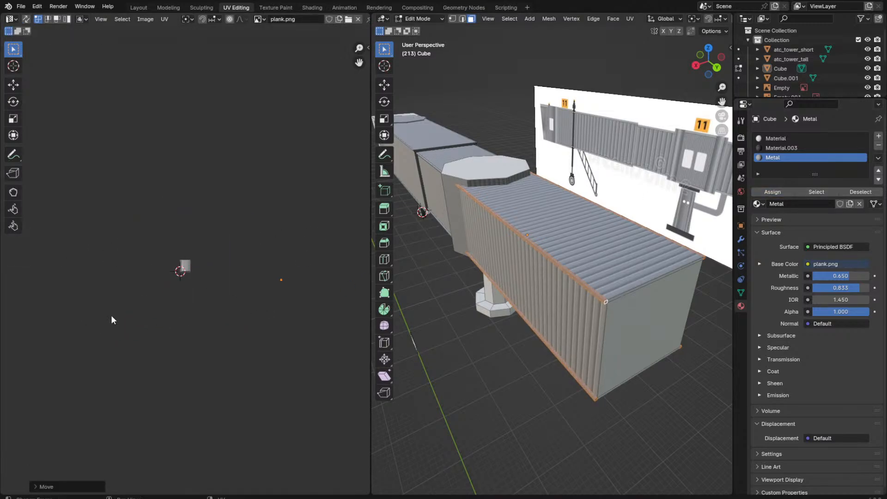
key(g)
click(174, 255)
key(shift+s)
scroll(231, 260, up, 6)
scroll(231, 264, up, 5)
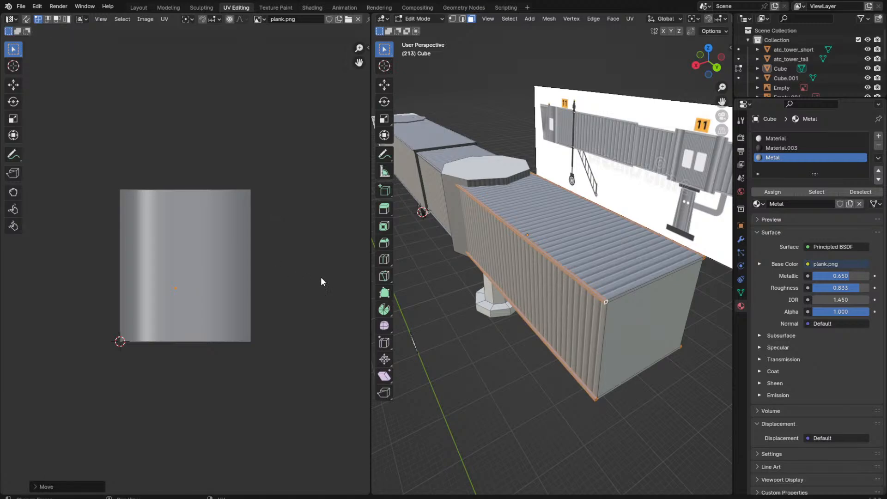
scroll(320, 276, up, 3)
key(Tab)
Step: Select the top face of the octagonal section above the pillar and project its UVs from the top view
scroll(531, 302, down, 3)
scroll(563, 319, up, 4)
middle_drag(563, 318, 419, 309)
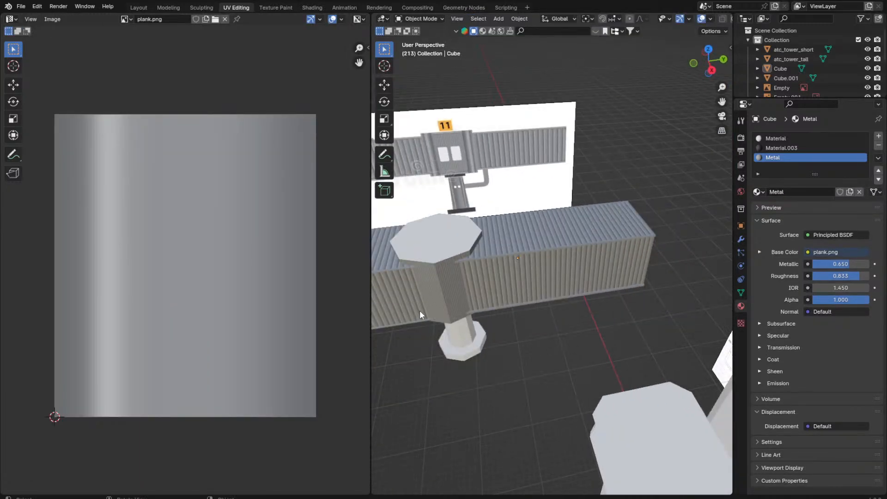
click(419, 309)
key(Tab)
key(KP_Decimal)
key(KP_7)
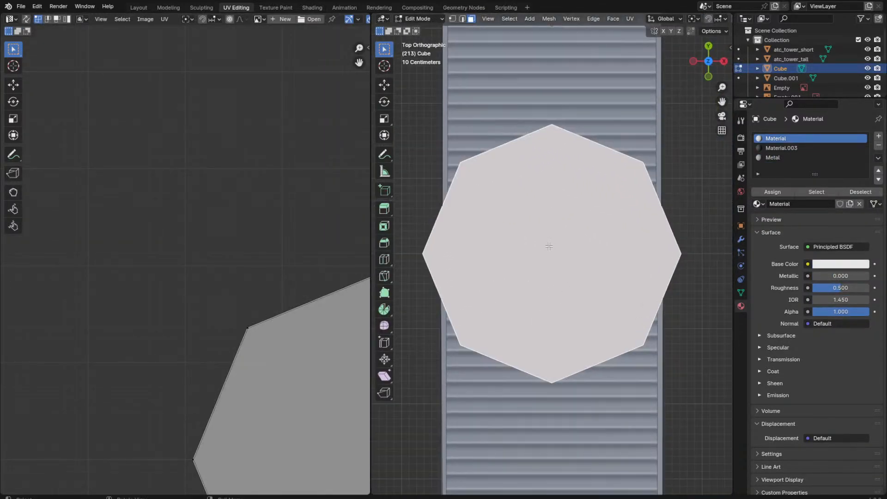
key(u)
click(644, 116)
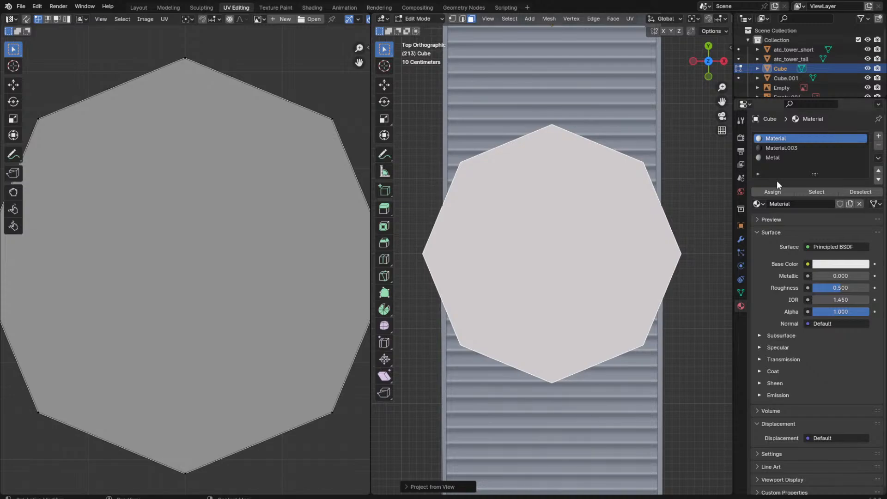
Step: Assign the Metal material to the pillar octagon's top face and return to Object Mode
click(770, 157)
click(773, 192)
middle_drag(689, 194, 546, 210)
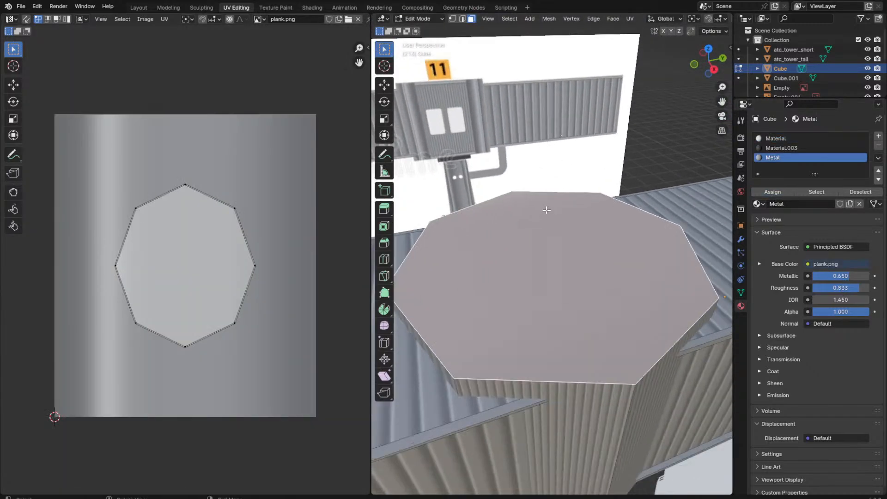
click(609, 152)
scroll(600, 171, down, 5)
middle_drag(594, 185, 581, 170)
key(Tab)
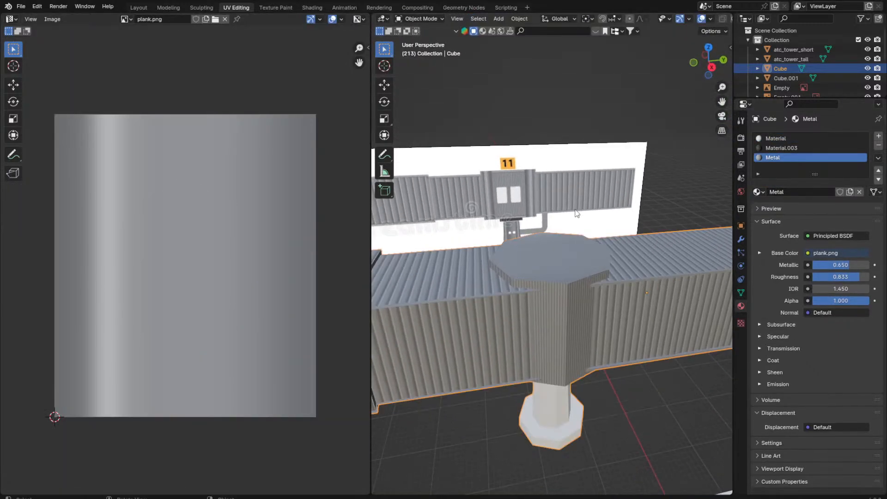
Step: Select the top face of the octagonal section near the cab and project its UVs from the top view
key(Tab)
middle_drag(558, 250, 407, 296)
click(407, 296)
key(KP_7)
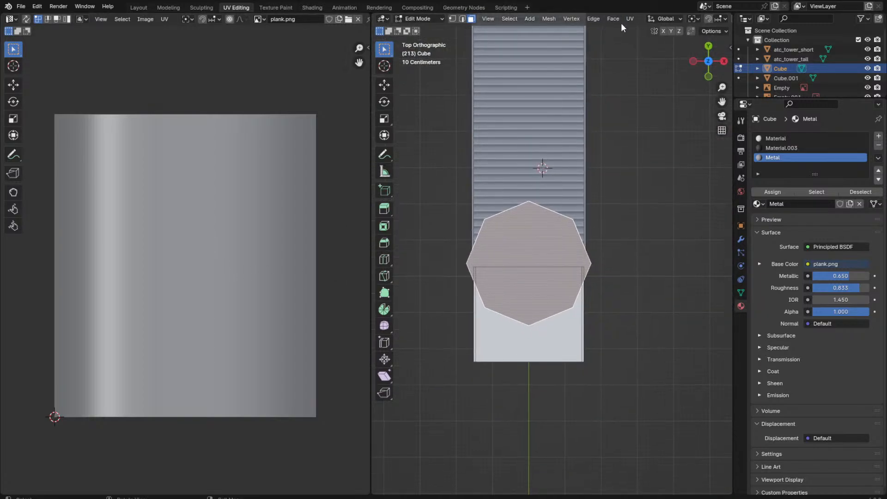
click(629, 18)
click(647, 107)
scroll(544, 174, up, 8)
key(Tab)
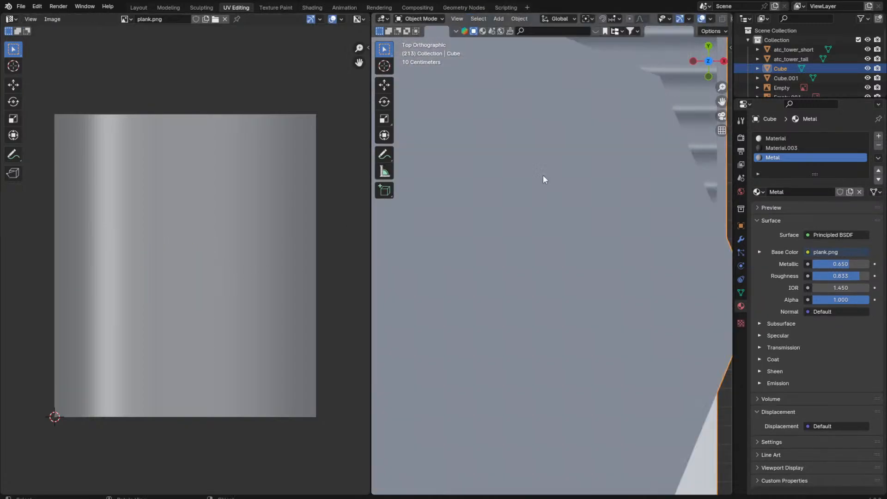
key(Tab)
key(Tab)
middle_drag(551, 184, 564, 250)
key(Tab)
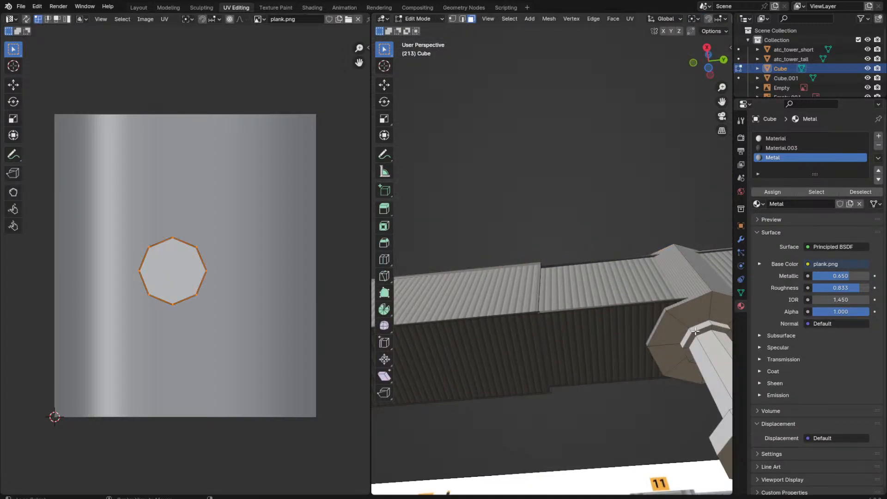
Step: Select the underside of the octagonal section near the cab, assign the Metal material and project its UVs from the bottom view
middle_drag(695, 330, 333, 301)
click(491, 325)
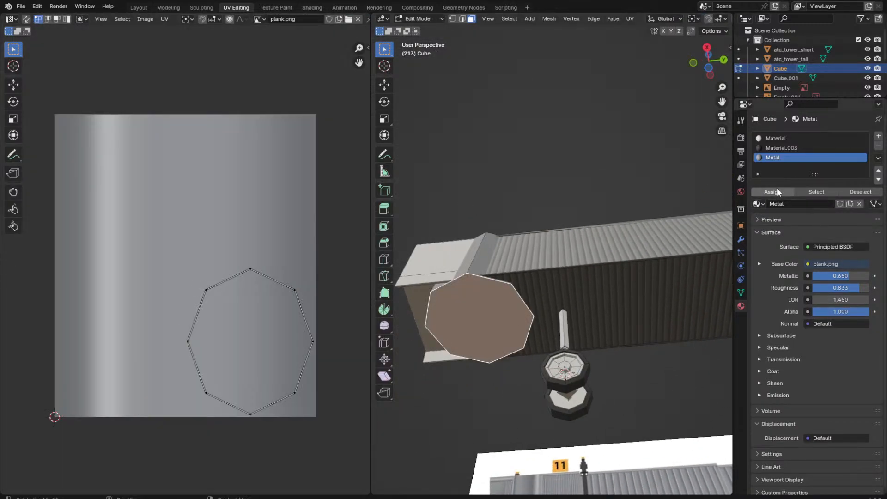
alt+middle_drag(646, 171, 696, 255)
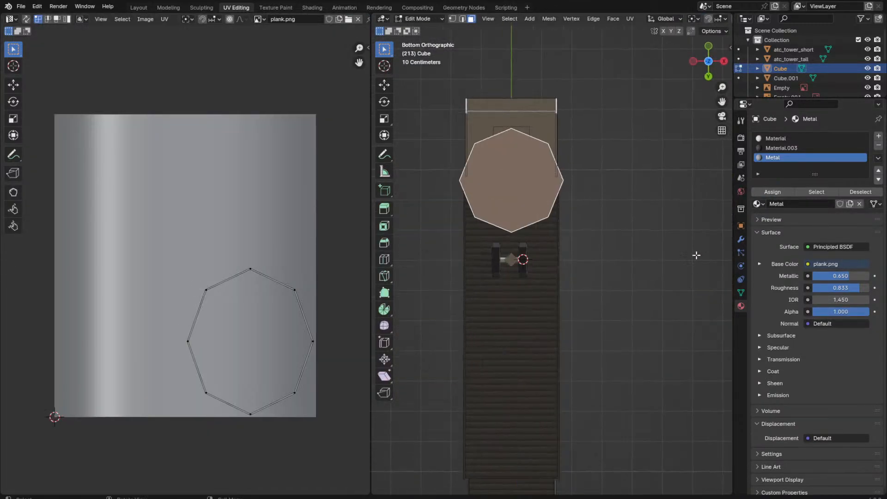
click(631, 19)
click(650, 104)
Step: Scale and reposition the underside's UVs over the plank.png texture and return to Object Mode
scroll(296, 187, down, 3)
key(s)
click(309, 205)
key(g)
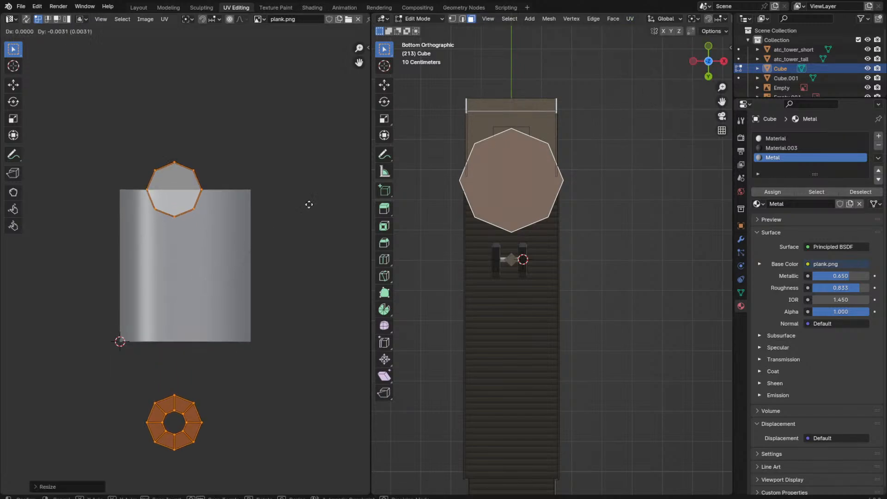
click(316, 243)
key(s)
click(337, 247)
key(g)
click(344, 258)
key(Tab)
Step: Select the linked outer shell of the cab at the bridge's end together with its floor in Edit Mode
middle_drag(569, 256, 670, 352)
click(431, 228)
key(Tab)
click(432, 251)
key(ctrl+l)
scroll(701, 341, up, 5)
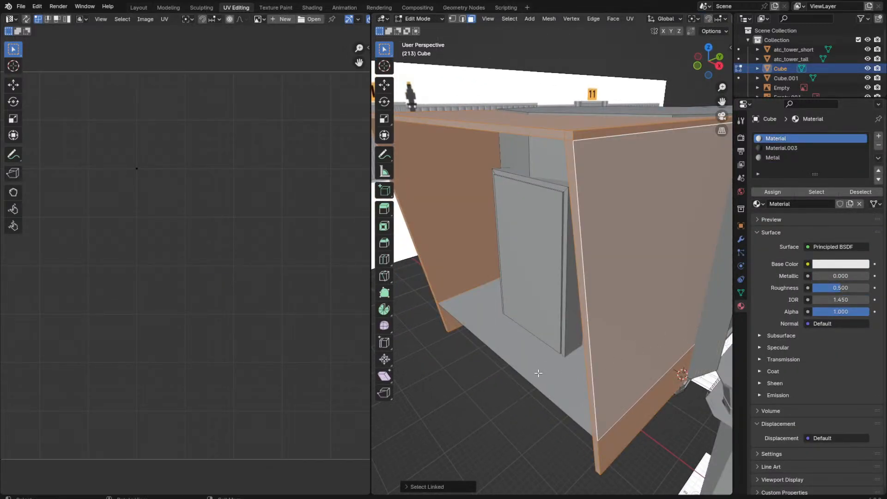
middle_drag(538, 373, 637, 365)
shift+click(637, 366)
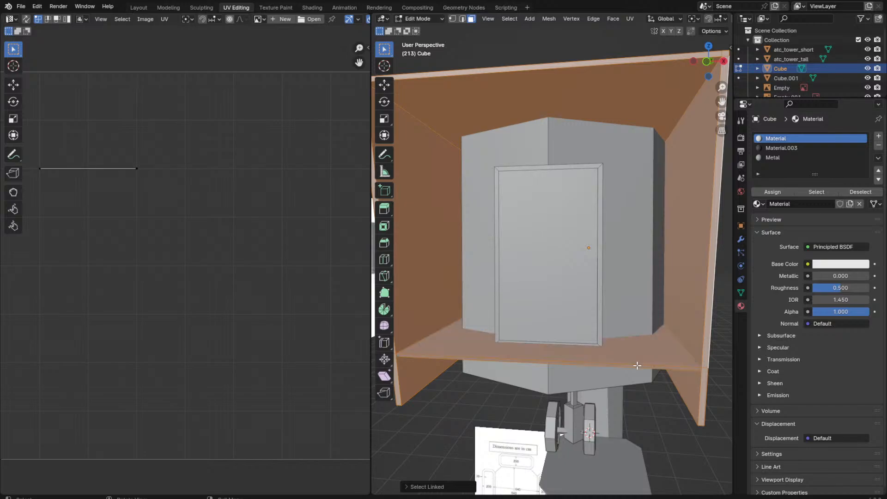
Step: Unwrap the selected cab shell with Smart UV Project using a 66° angle limit
click(630, 19)
click(641, 42)
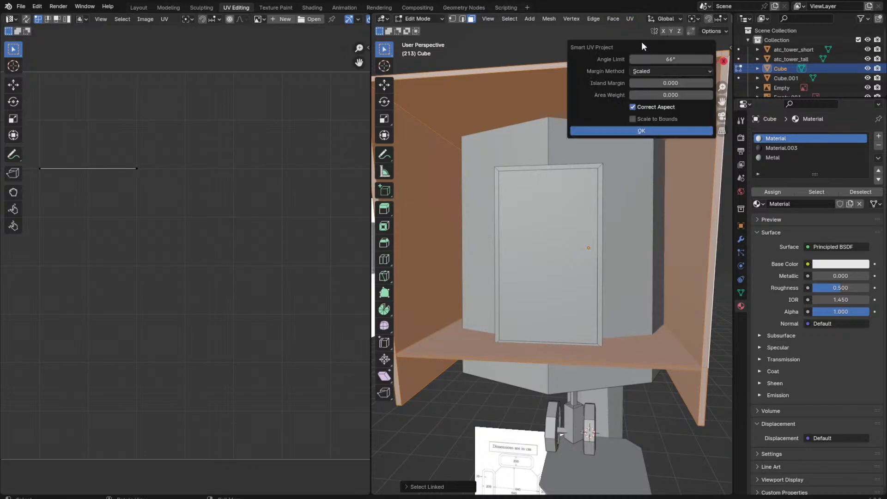
click(659, 131)
Step: Project the cab shell's UVs from the right view, resize them, and assign the Metal material to its faces
key(grave)
click(633, 148)
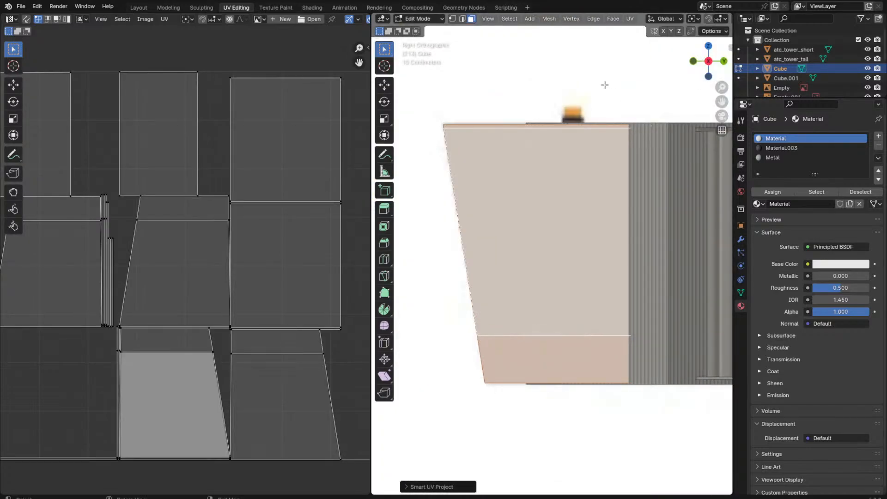
click(631, 19)
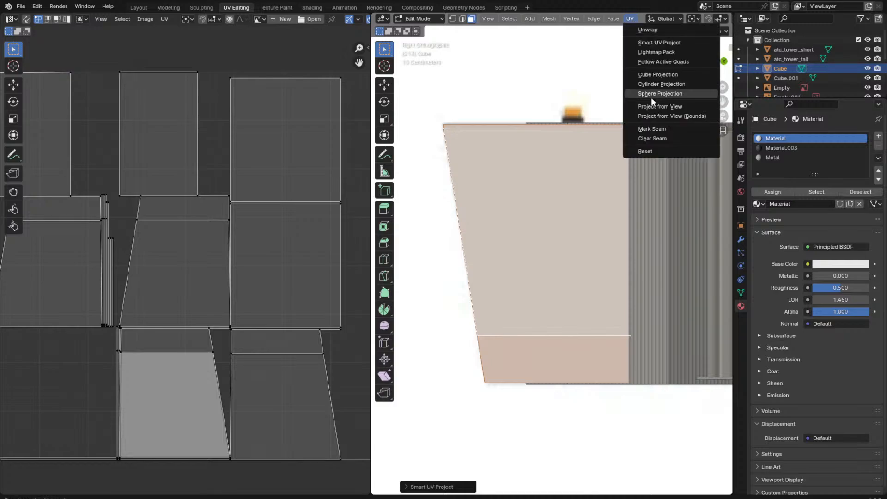
click(651, 102)
key(a)
key(s)
click(286, 235)
scroll(555, 236, down, 2)
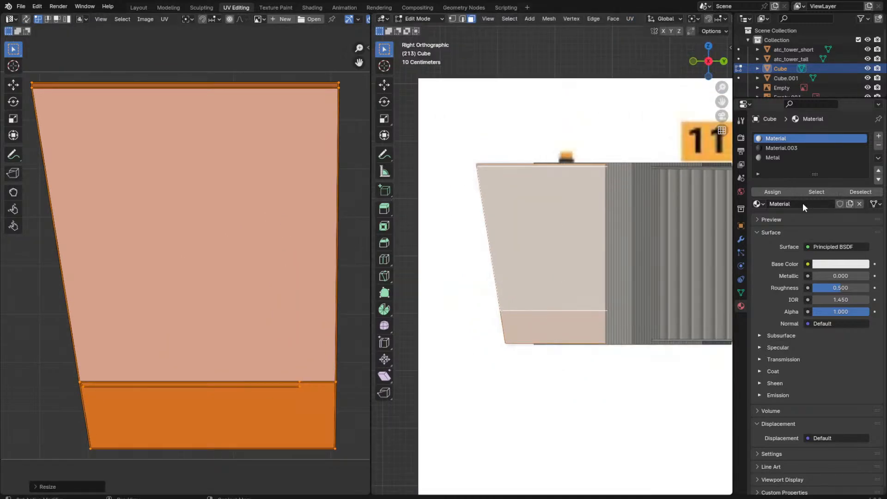
click(778, 159)
scroll(554, 219, up, 2)
middle_drag(526, 227, 522, 227)
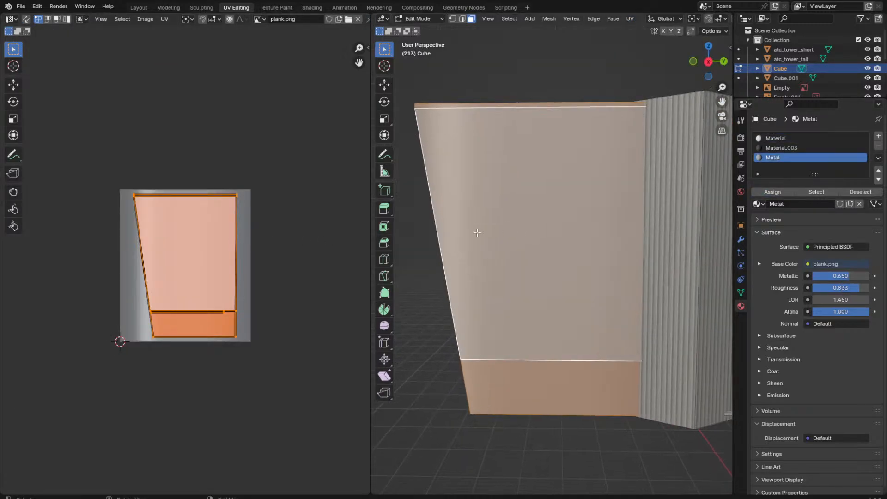
Step: Scale the cab shell's UVs well beyond the plank texture so narrow planks repeat, and return to Object Mode
key(s)
click(255, 125)
scroll(250, 163, down, 7)
key(s)
click(8, 80)
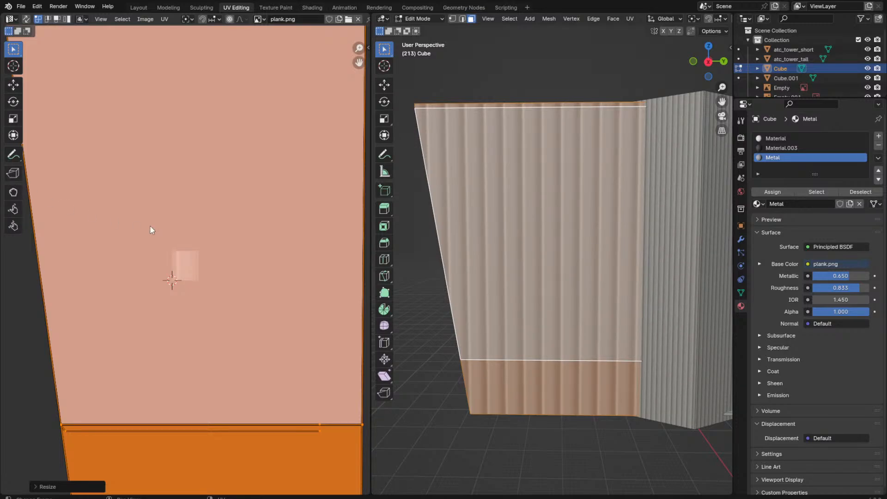
scroll(150, 226, down, 10)
key(s)
click(158, 210)
key(Tab)
Step: Save the file and open the jet bridge for mesh editing in the Layout workspace
middle_drag(450, 296, 311, 241)
key(ctrl+s)
key(Tab)
key(Tab)
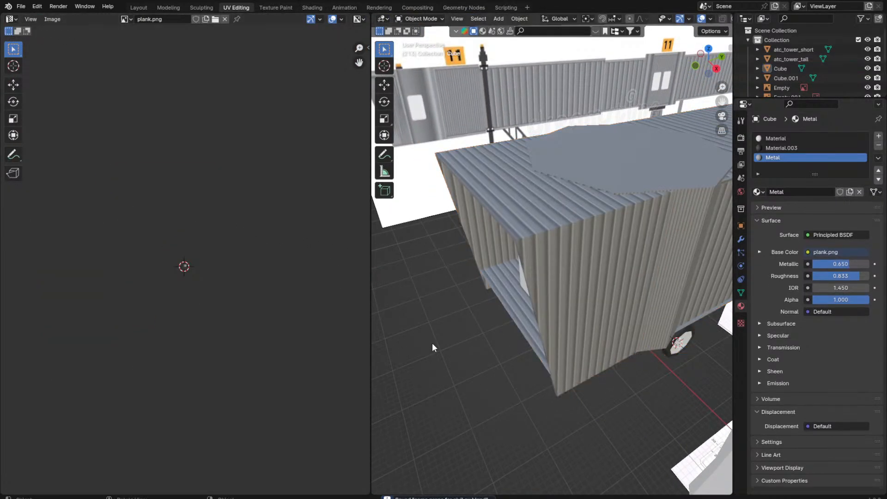
scroll(443, 341, down, 8)
middle_drag(457, 337, 455, 266)
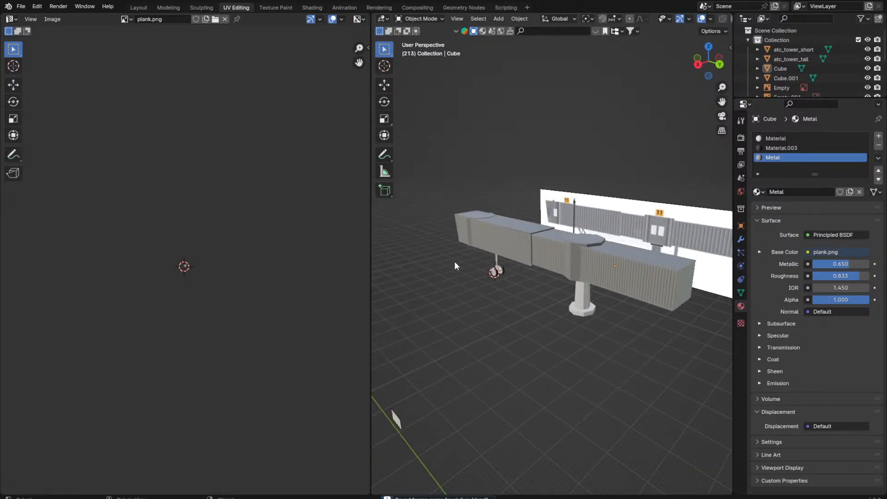
click(138, 7)
scroll(523, 206, down, 4)
click(423, 173)
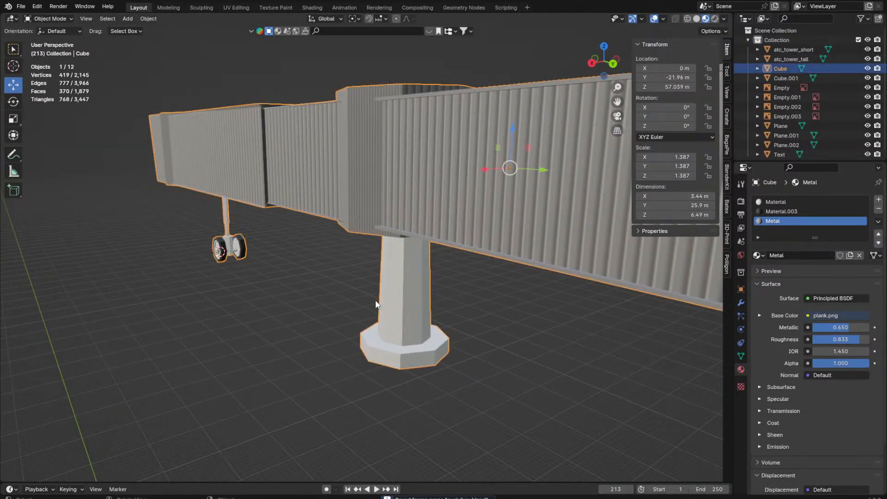
key(Tab)
Step: Select the face loops of the collar at the top of the support pillar
scroll(371, 306, up, 5)
click(371, 306)
key(l)
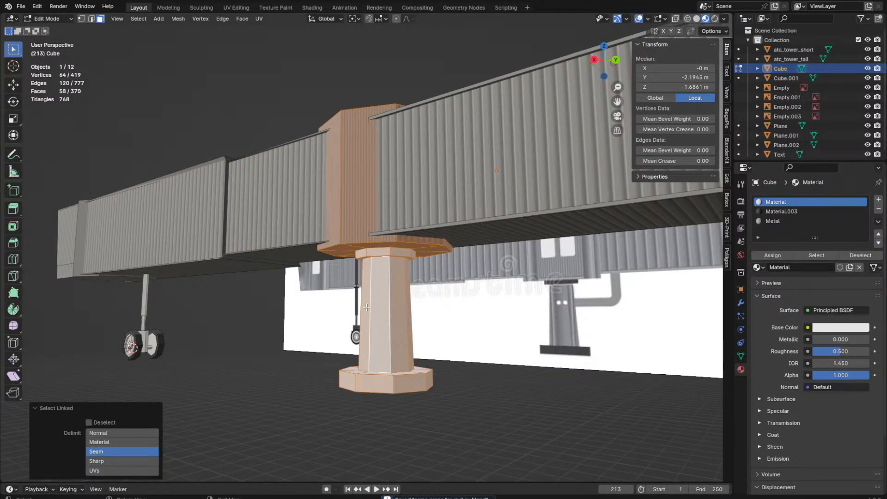
scroll(366, 307, up, 3)
middle_drag(355, 308, 360, 283)
alt+click(326, 304)
alt+shift+click(328, 313)
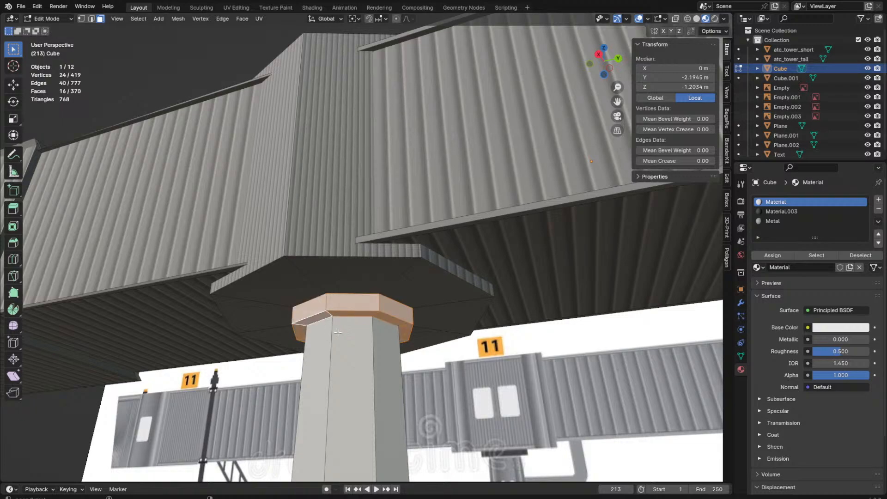
Step: Extend the selection through the X-ray mesh to the pillar's shaft and base with Circle Select
scroll(338, 332, down, 5)
key(alt+z)
key(c)
click(275, 400)
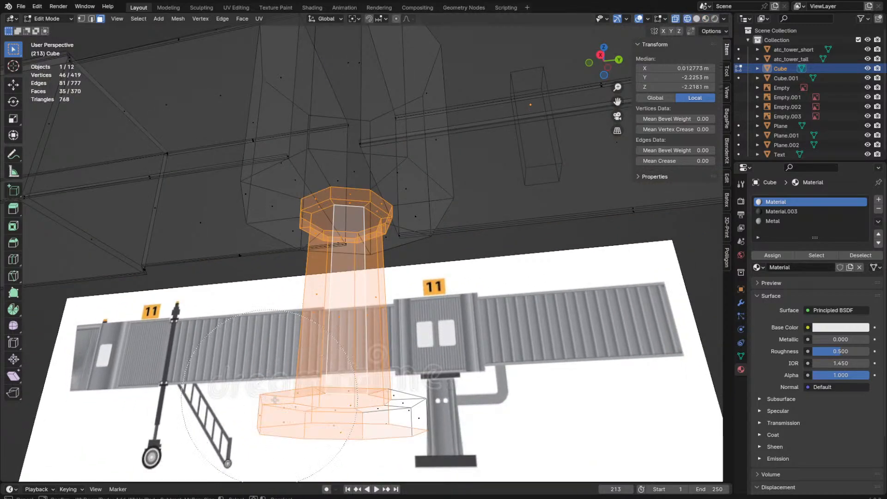
drag(275, 400, 367, 418)
right_click(373, 453)
key(shift+z)
scroll(377, 440, down, 2)
mouse_move(370, 351)
middle_down()
mouse_move(380, 402)
mouse_move(396, 399)
middle_up()
scroll(422, 316, up, 3)
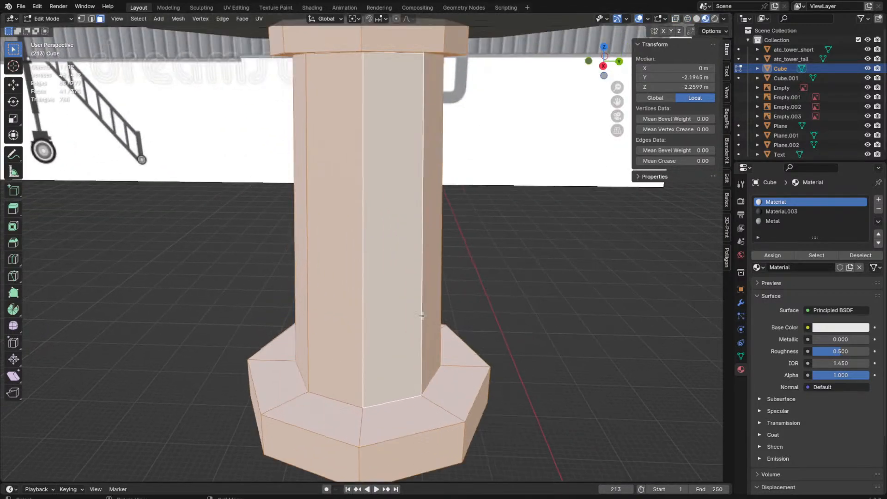
Step: Select the faces of the support pillar's octagonal base and assign the dark Material.003 to them
scroll(423, 316, up, 1)
alt+click(480, 446)
alt+click(479, 455)
alt+shift+click(480, 459)
middle_drag(481, 459, 479, 442)
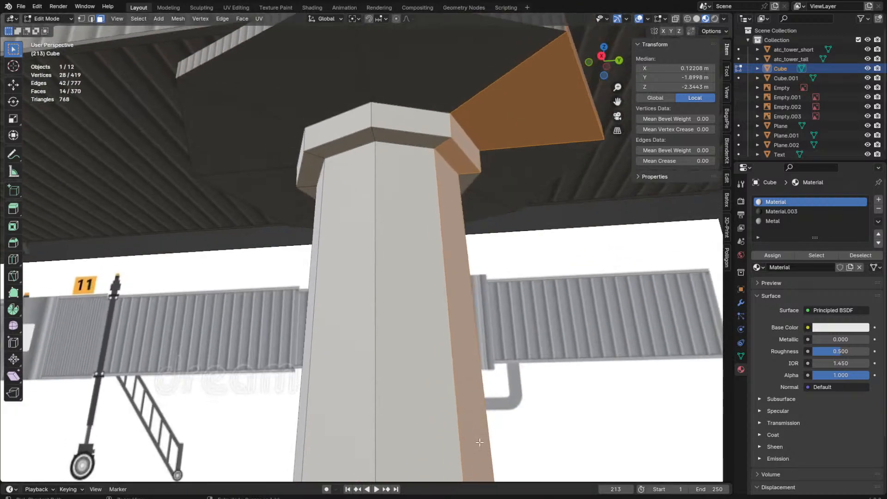
scroll(479, 442, down, 4)
alt+click(450, 351)
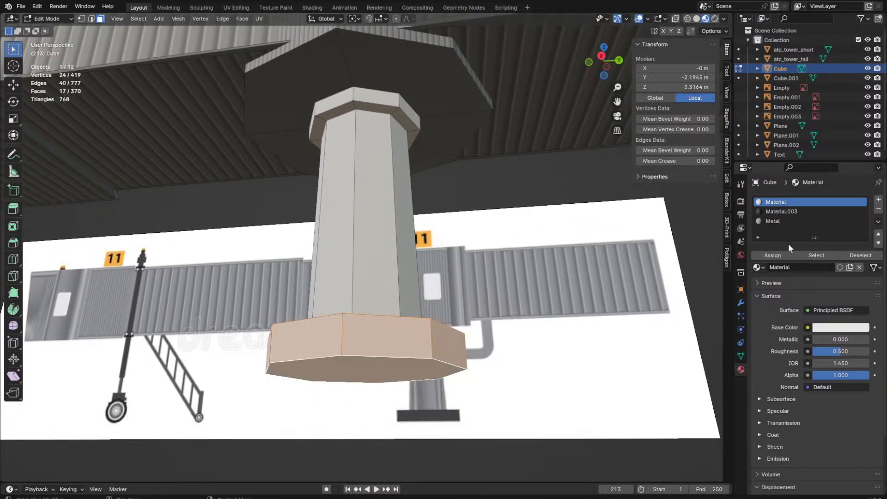
click(781, 211)
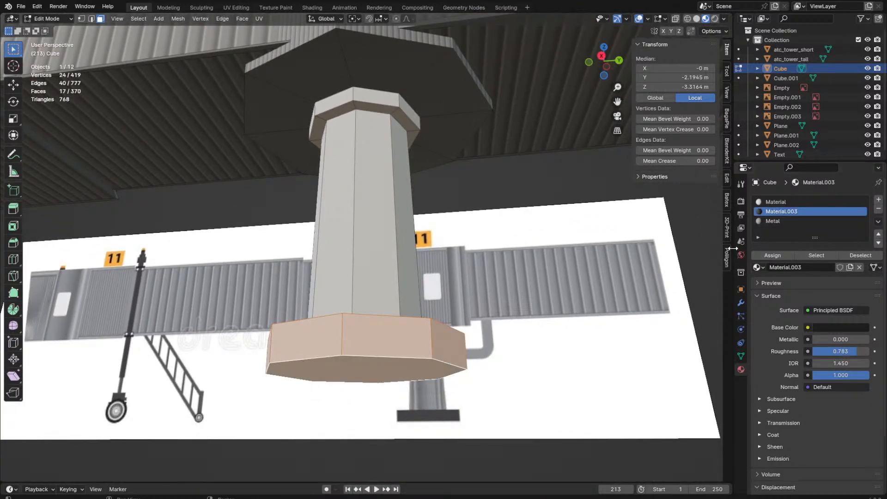
click(757, 253)
middle_drag(573, 237, 498, 256)
key(Tab)
Step: Select the pillar's shaft faces and create a new material in an added material slot
key(Tab)
middle_drag(288, 255, 363, 269)
alt+click(414, 161)
shift+middle_drag(415, 160, 453, 305)
click(878, 199)
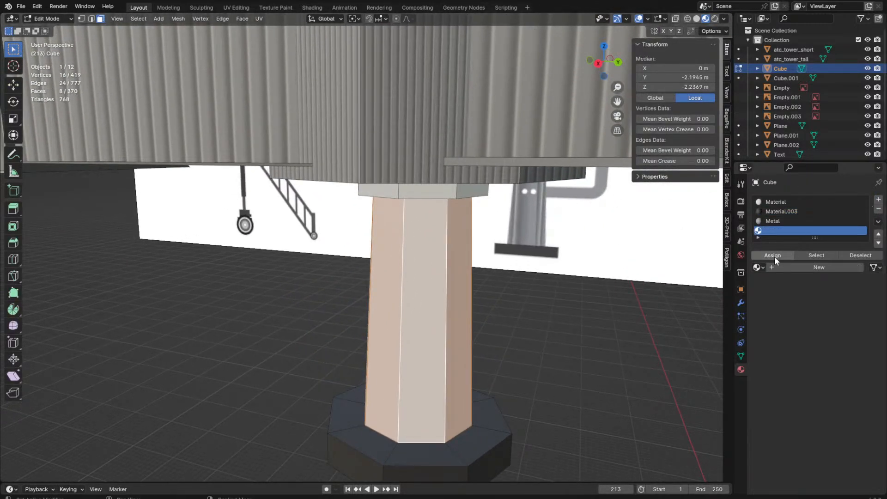
click(774, 267)
Step: Change the base color of the slot named Material to gray with Metallic 0.492, and return to Object Mode
click(775, 202)
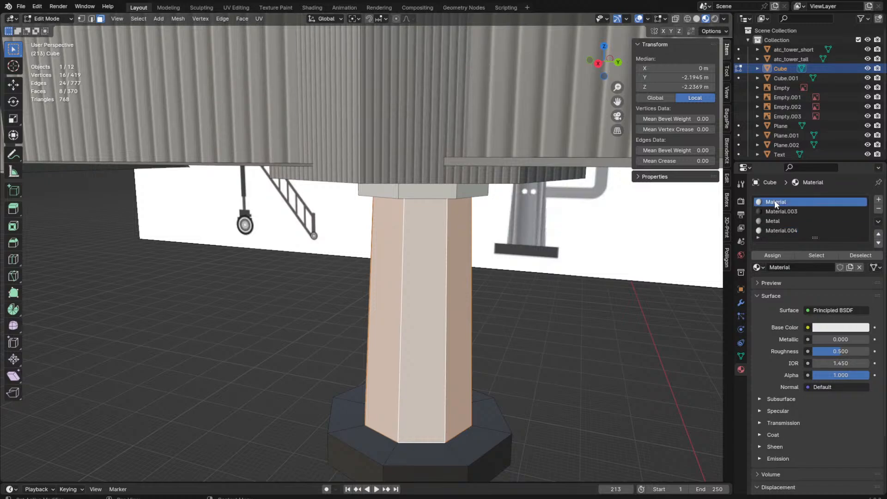
click(831, 328)
drag(858, 214, 860, 223)
key(Tab)
Step: Set the Metal material's Metallic to 0.825 and Roughness to 0.433
scroll(513, 293, down, 10)
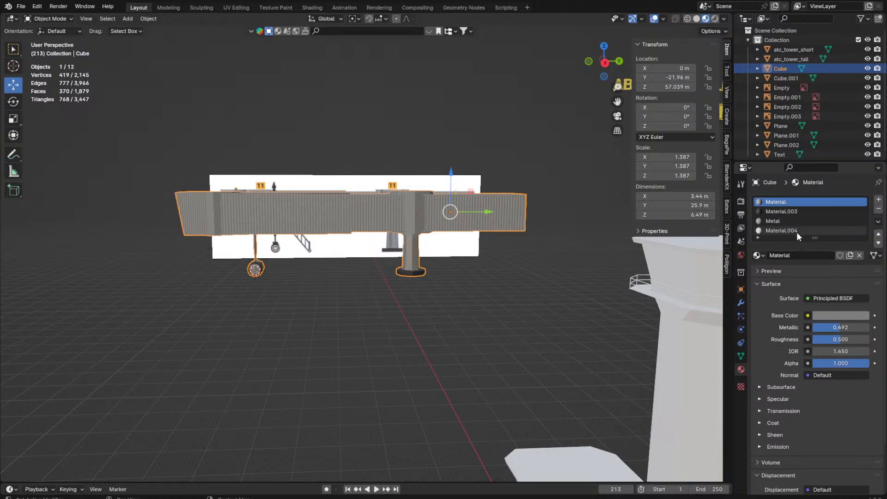
click(781, 221)
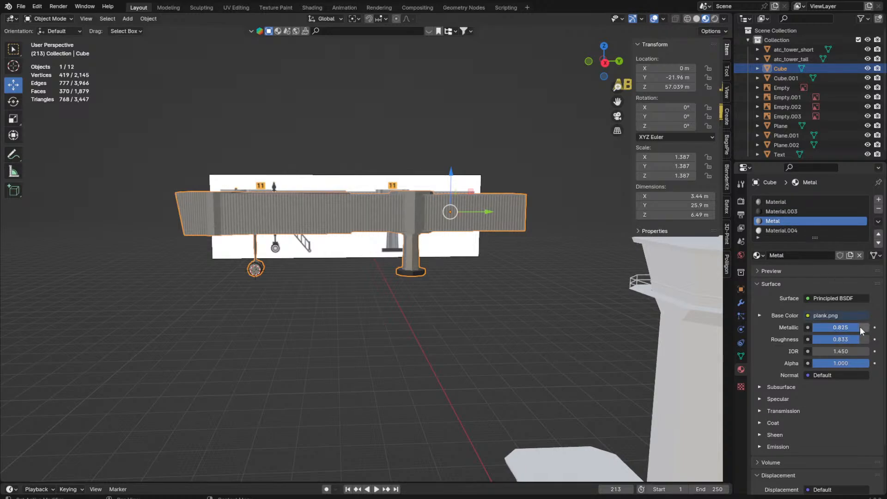
drag(854, 340, 836, 340)
Step: Preview the jet bridge in Rendered shading and switch back to Material Preview
key(z)
click(506, 261)
scroll(530, 193, up, 8)
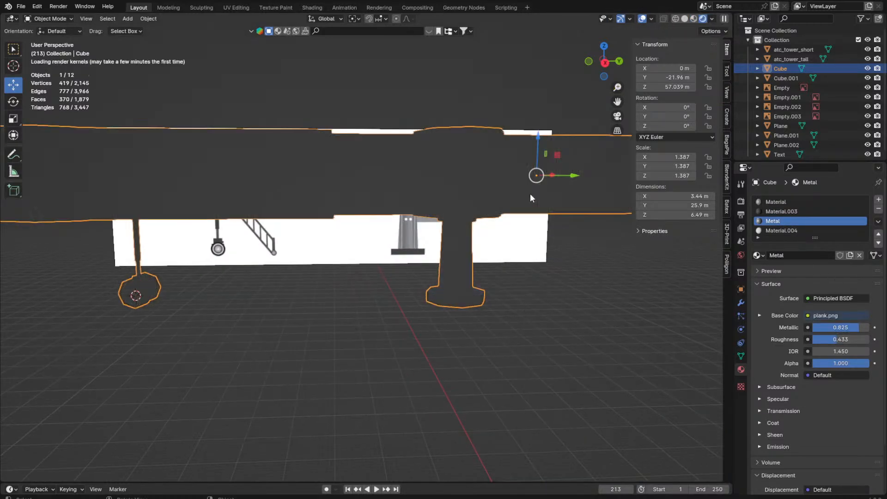
key(z)
click(488, 322)
scroll(476, 324, down, 6)
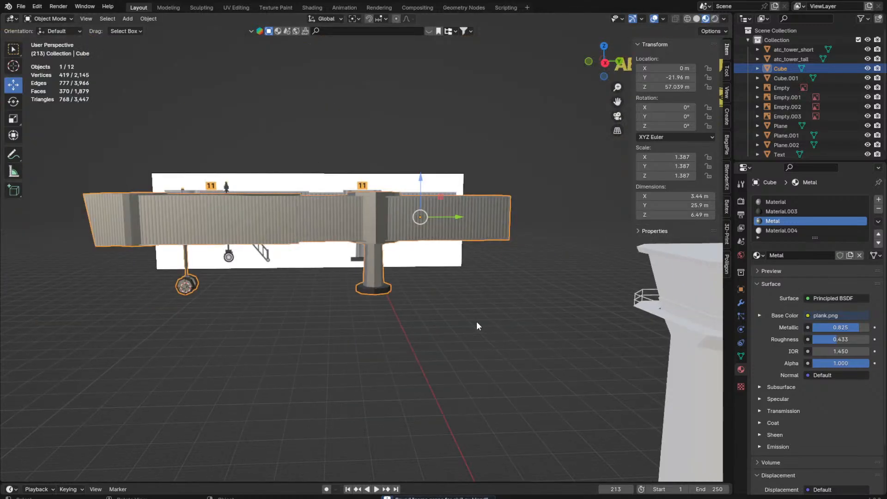
Step: Deselect the jet bridge and examine its textured surfaces from several sides
middle_drag(476, 323, 513, 354)
scroll(383, 327, up, 2)
middle_drag(383, 327, 360, 323)
scroll(352, 342, down, 5)
click(345, 360)
middle_drag(345, 359, 409, 326)
scroll(409, 326, up, 5)
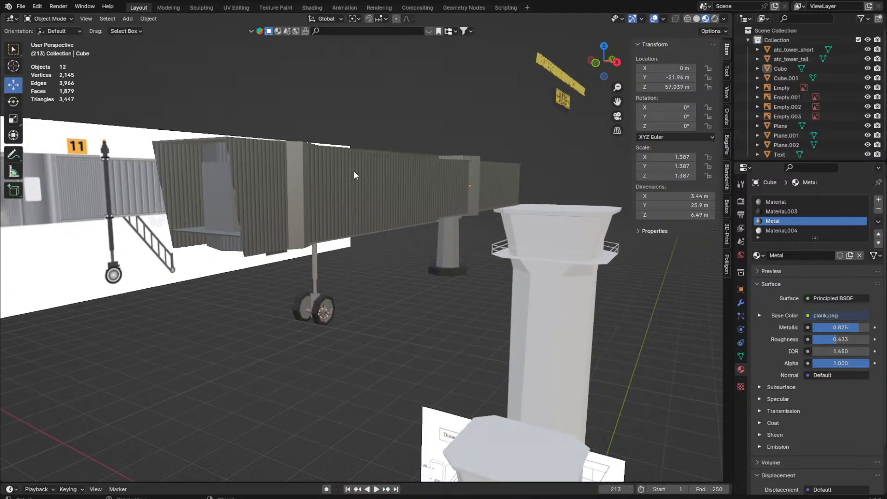
middle_drag(379, 194, 432, 193)
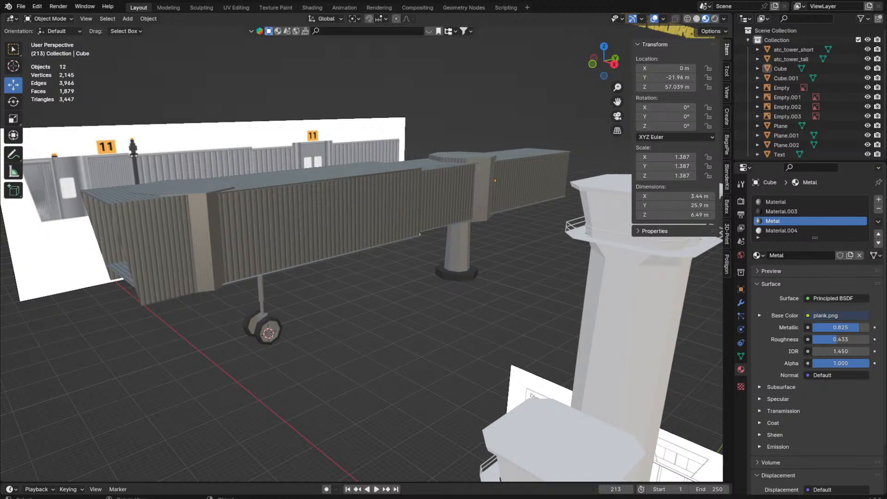
scroll(206, 308, down, 6)
scroll(283, 289, up, 5)
middle_drag(283, 289, 222, 307)
Step: Save the file and add a Point light to the scene
key(ctrl+s)
click(300, 245)
shift+middle_drag(301, 287, 349, 281)
key(shift+a)
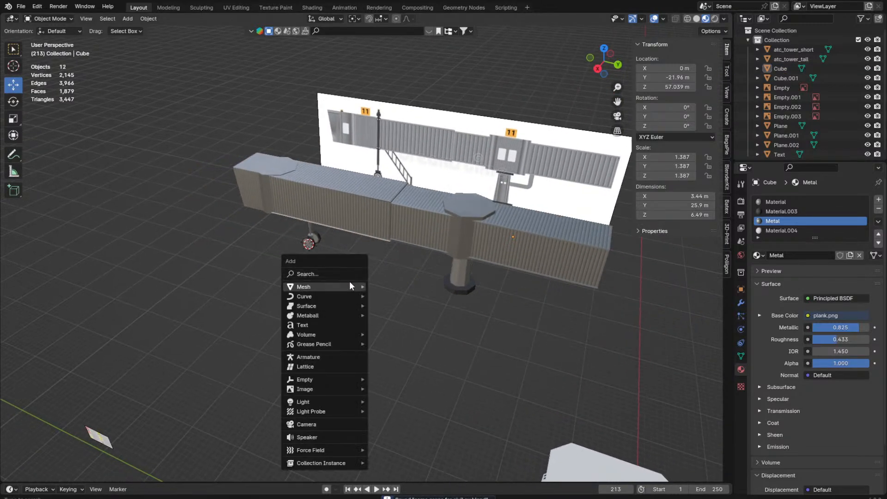
key(shift+a)
mouse_move(179, 430)
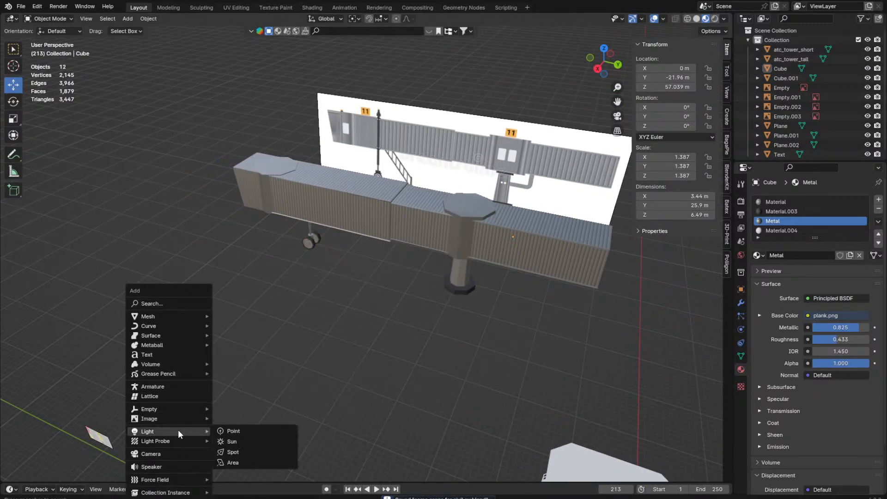
click(228, 430)
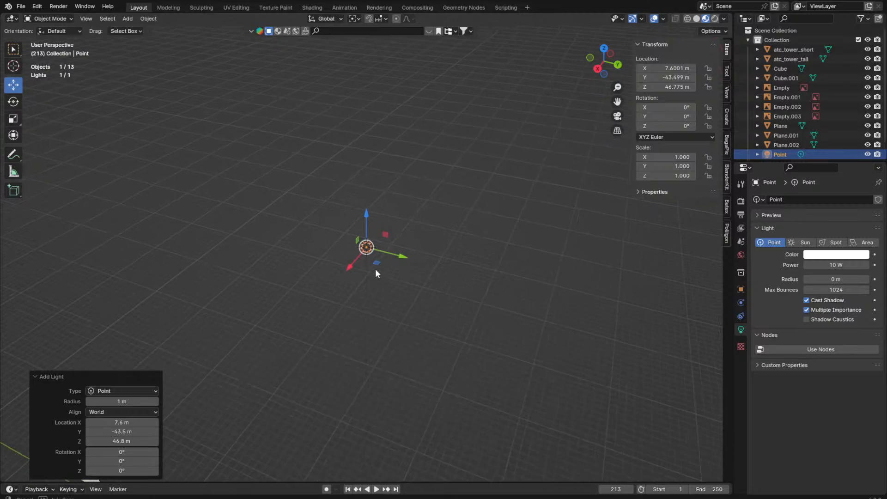
Step: Delete the Point light from the scene and select the jet bridge
middle_drag(375, 269, 431, 245)
scroll(392, 212, down, 5)
key(Delete)
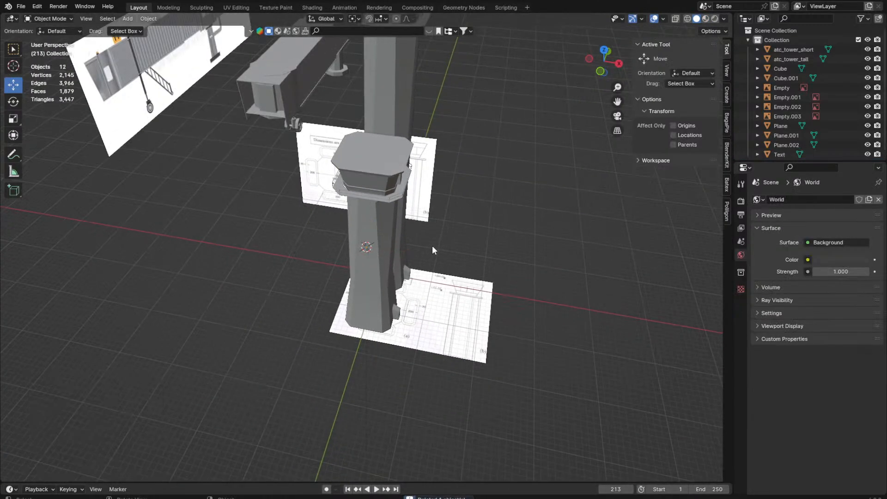
scroll(432, 246, down, 4)
click(393, 183)
key(KP_Decimal)
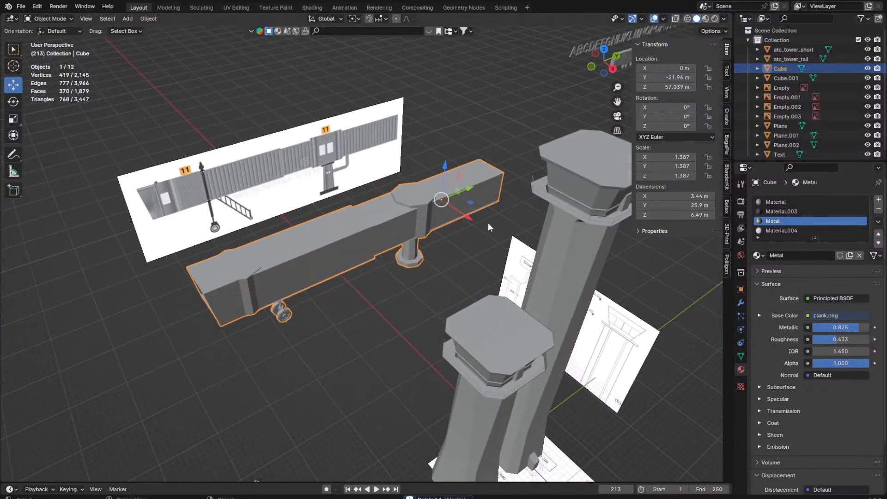
Step: Switch the viewport to Material Preview, inspect the jet bridge from below and save the file
scroll(403, 252, up, 1)
key(z)
click(422, 325)
click(417, 322)
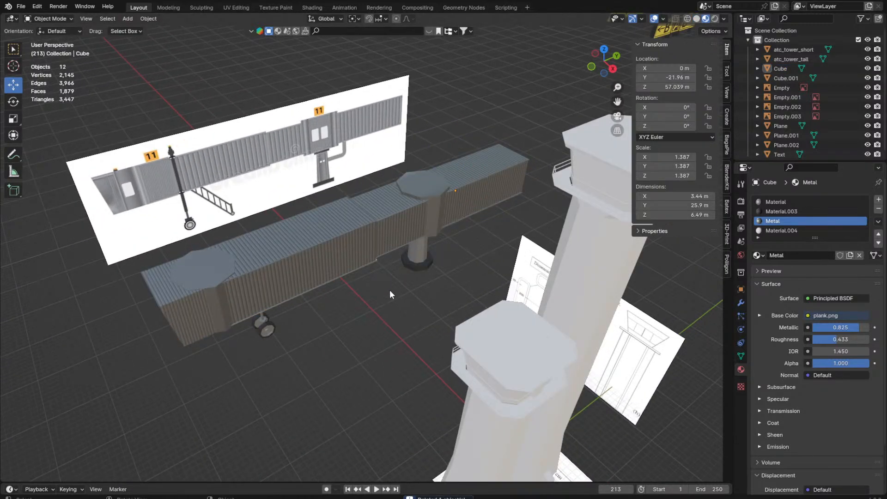
middle_drag(390, 289, 340, 256)
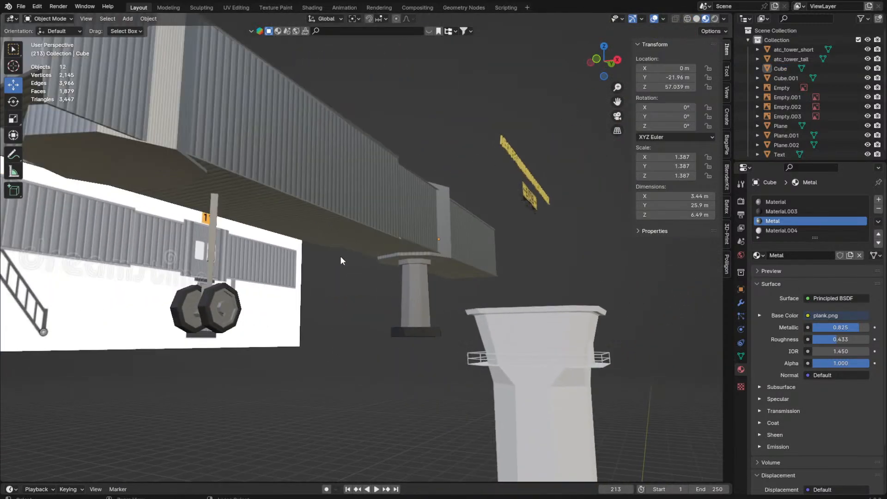
key(ctrl+s)
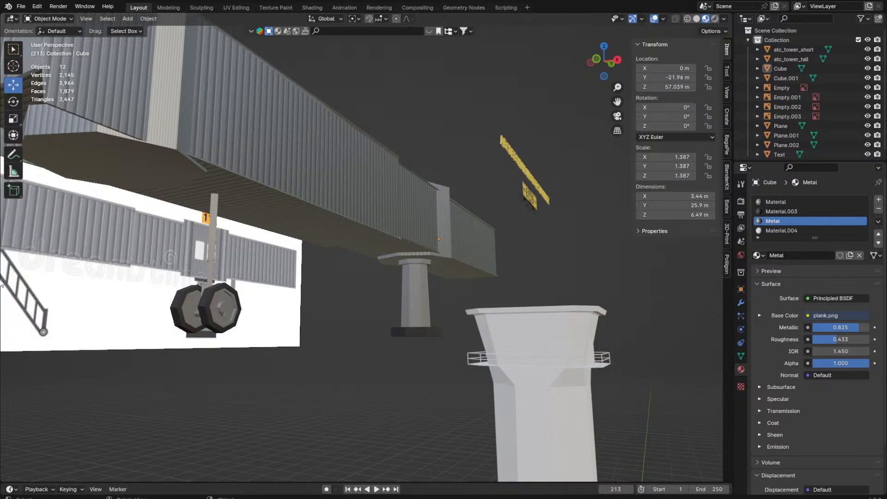
scroll(573, 332, down, 3)
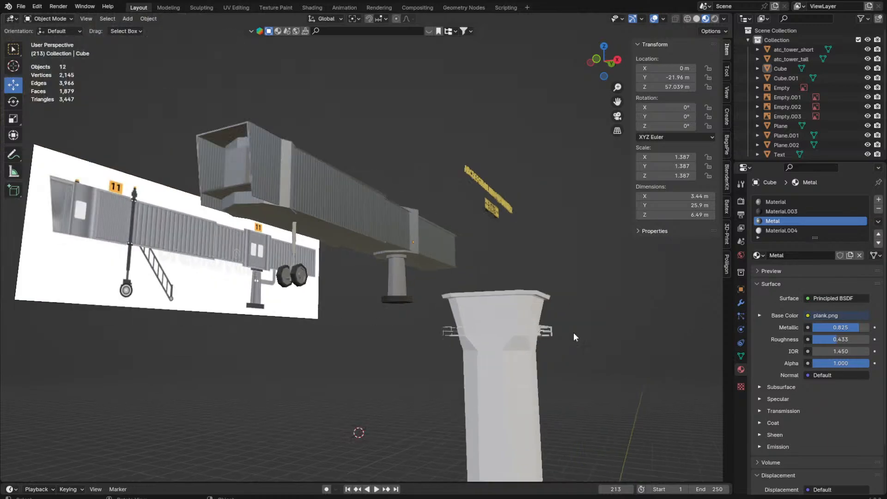
key(KP_3)
key(Tab)
scroll(647, 356, up, 3)
click(562, 388)
right_click(562, 388)
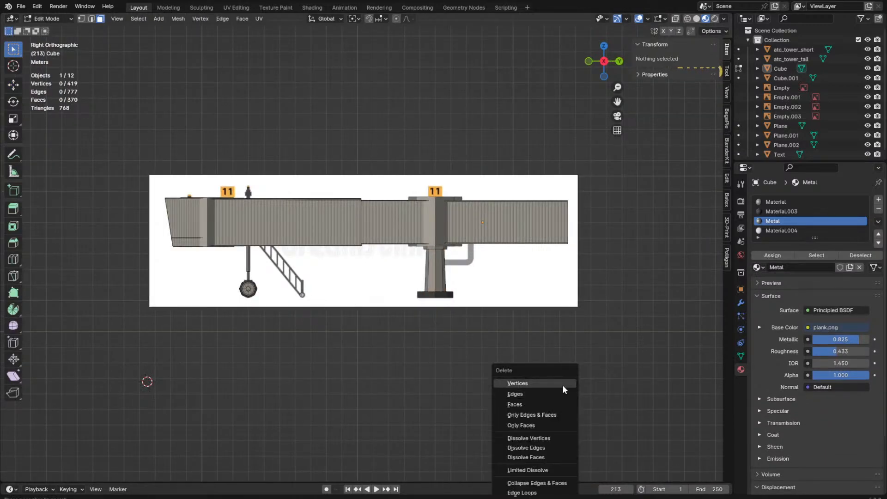
key(Tab)
Step: Snap the 3D cursor to the support pillar's side edge where the reference pipe attaches
scroll(507, 343, up, 3)
middle_drag(325, 270, 254, 249)
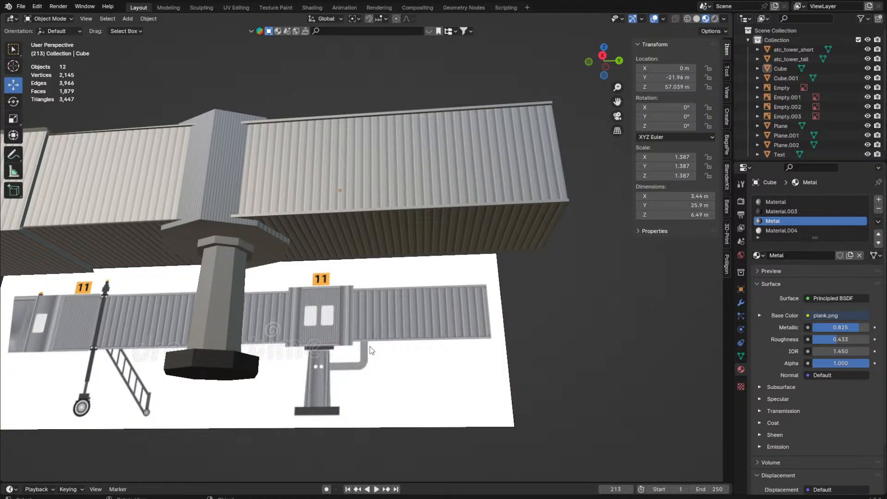
click(180, 190)
middle_drag(180, 190, 154, 199)
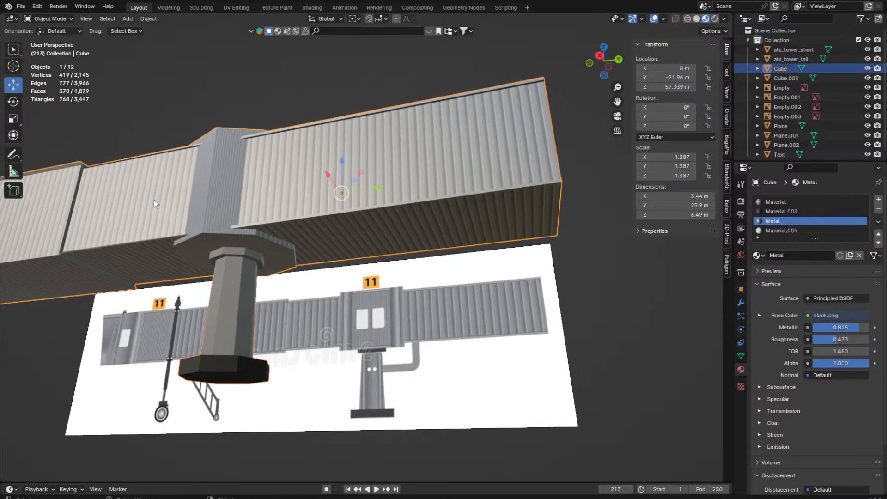
scroll(154, 199, up, 2)
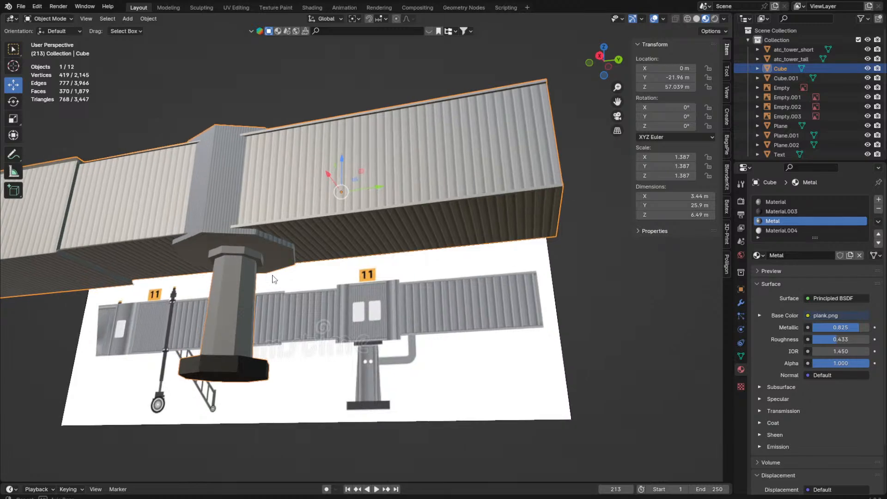
key(Tab)
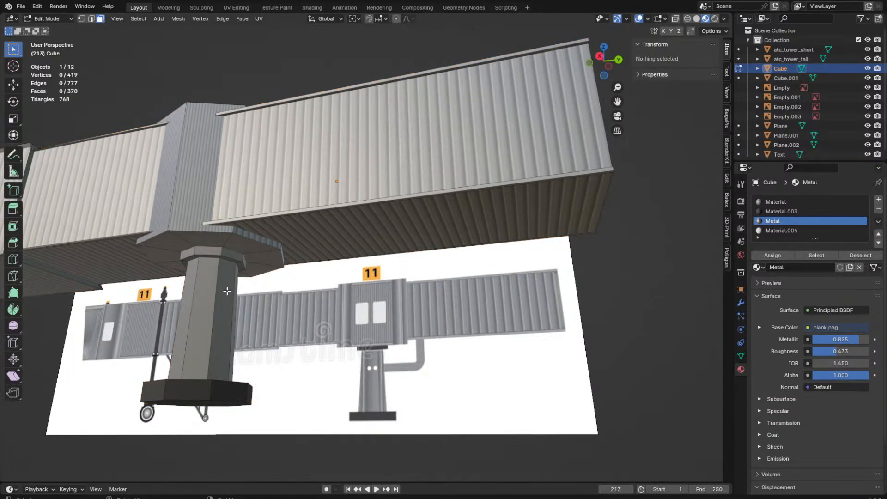
key(2)
click(239, 331)
key(g)
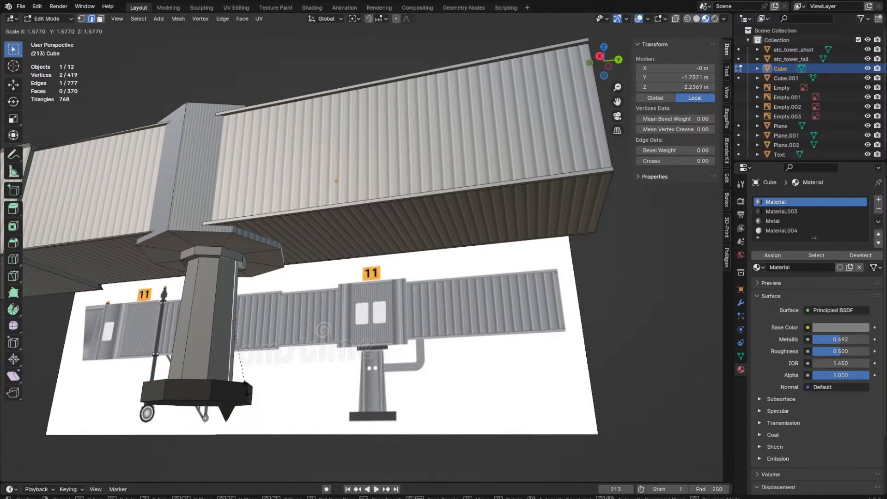
key(Escape)
Step: Add a cube at the 3D cursor, scale it by 0.275, raise it and resize it to match the reference pipe
key(KP_3)
key(shift+a)
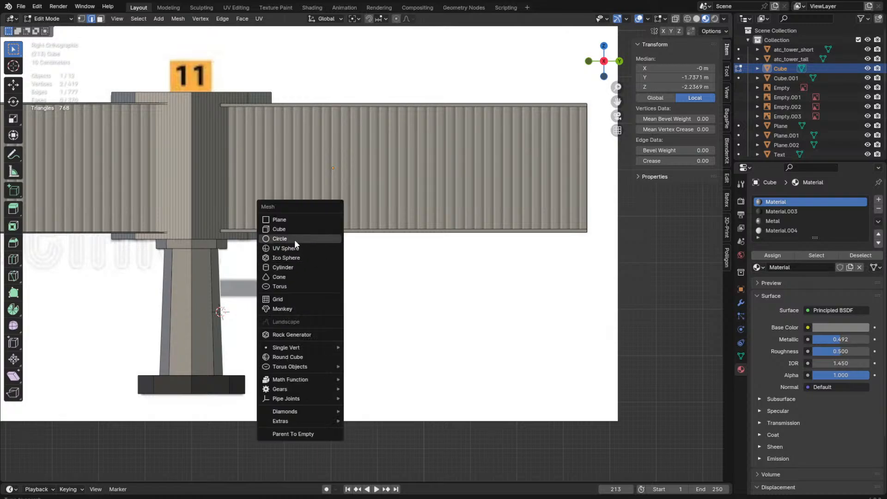
click(289, 232)
key(s)
click(252, 308)
key(g)
key(z)
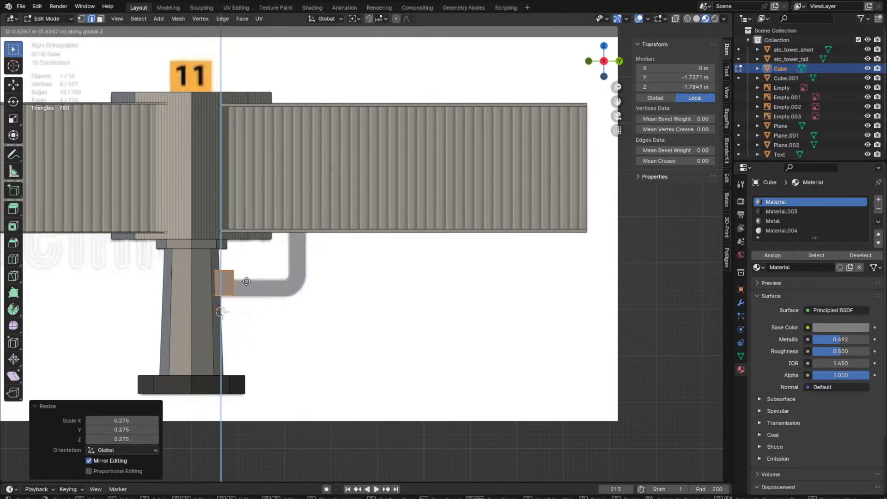
click(246, 287)
key(s)
click(242, 288)
Step: Delete the small cube's inner face and move its outer face about 1.1 m along Y to form the horizontal pipe
key(3)
key(alt+z)
click(230, 288)
key(x)
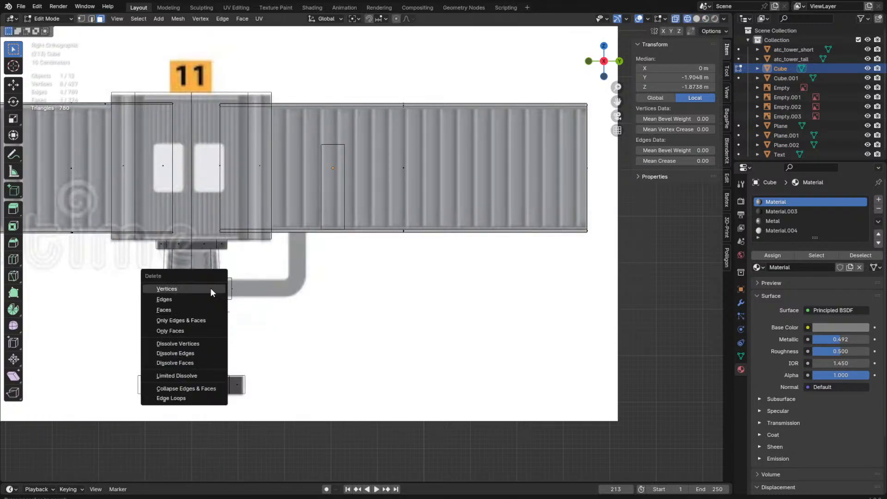
click(201, 309)
click(239, 291)
key(g)
key(y)
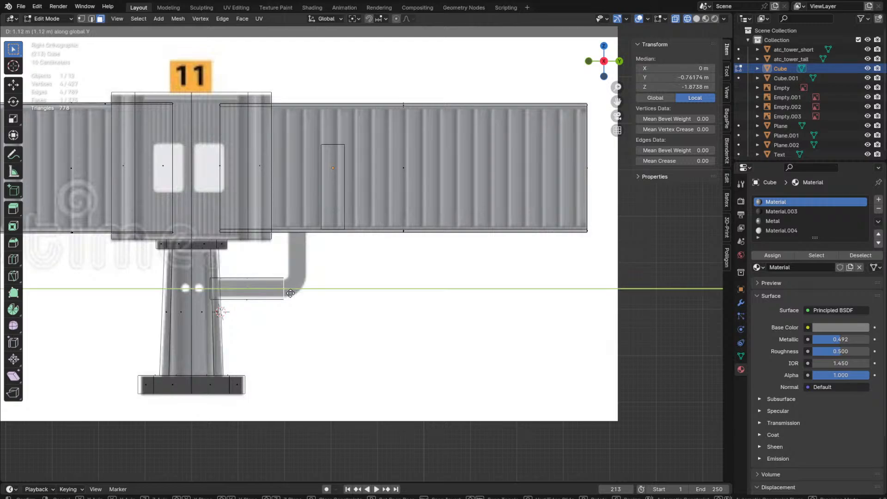
click(292, 284)
Step: Extrude the pipe's end about 0.57 m, shift it up and inward, and rotate it -90° to form the elbow
key(e)
click(323, 266)
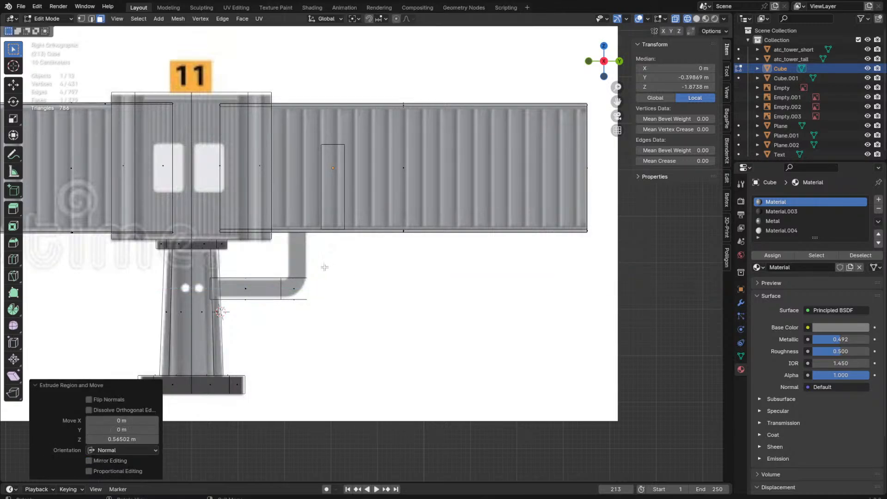
scroll(306, 302, up, 4)
key(g)
click(224, 301)
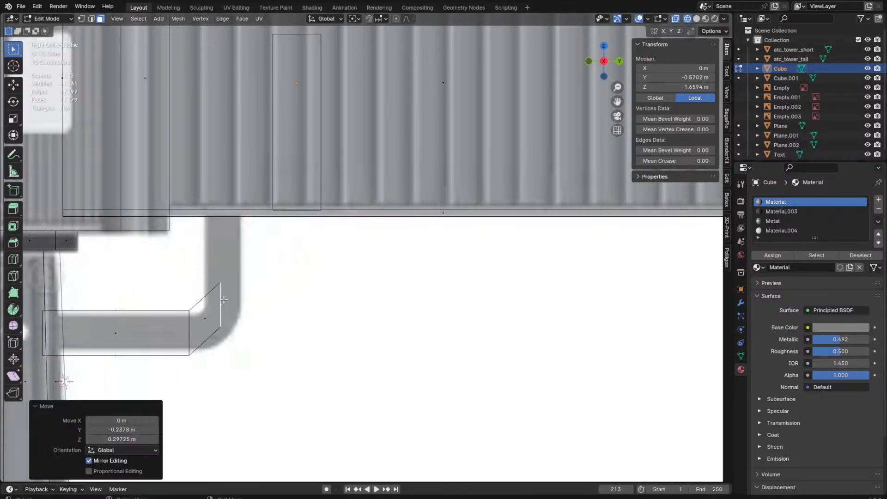
key(r)
click(198, 234)
Step: Extrude the elbow's end up to the bridge's underside and delete the resulting end face
key(e)
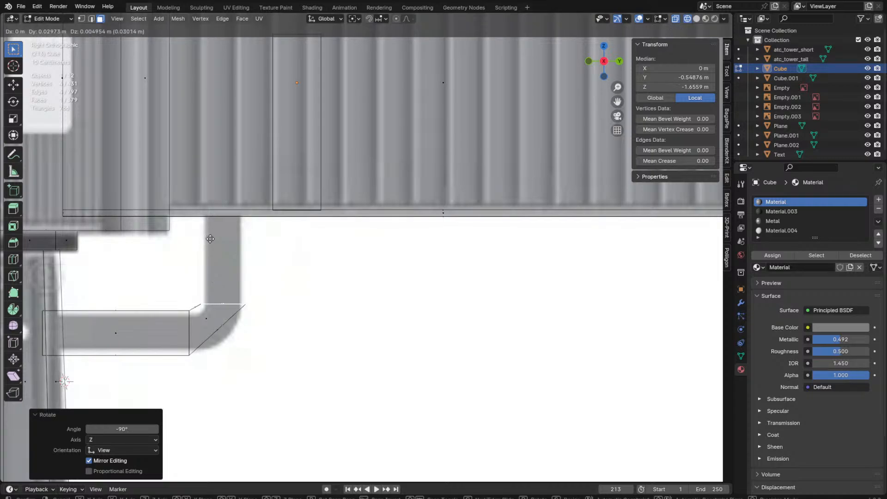
click(207, 153)
key(z)
click(267, 244)
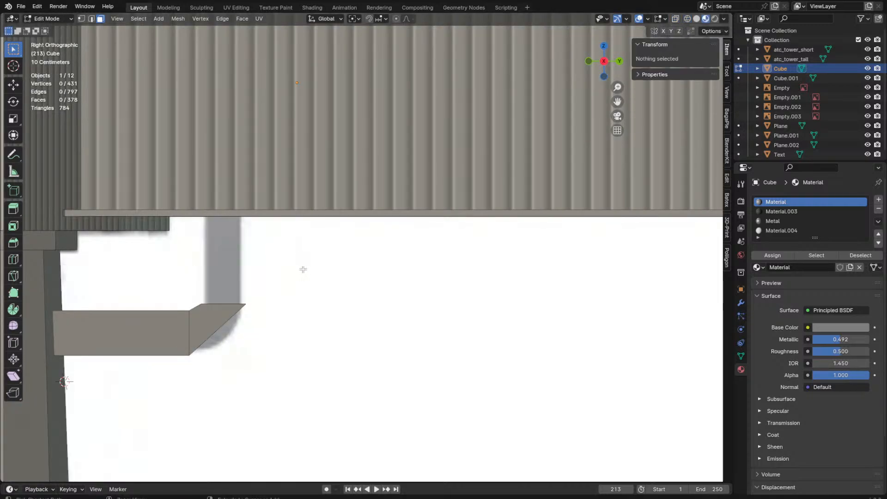
key(x)
click(464, 267)
Step: Select the elbow's upper edge loop and move it slightly upward along Z
middle_drag(464, 267, 277, 305)
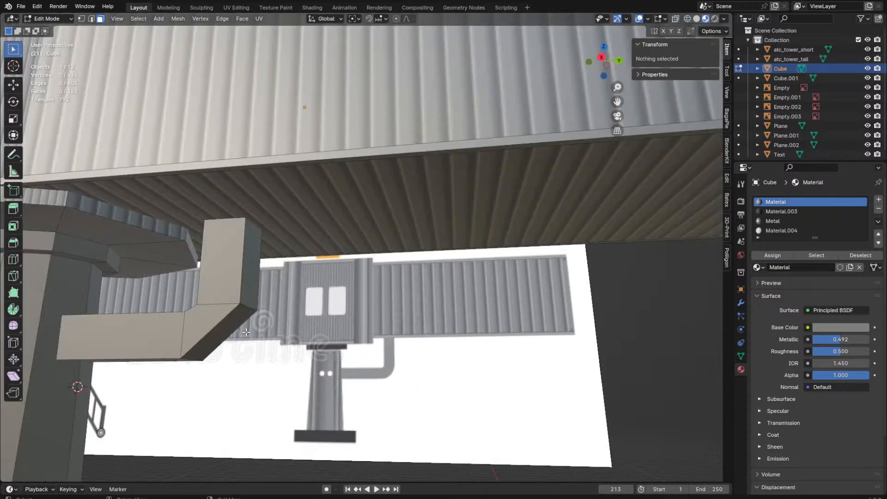
key(2)
alt+click(230, 318)
key(KP_3)
key(grave)
click(396, 361)
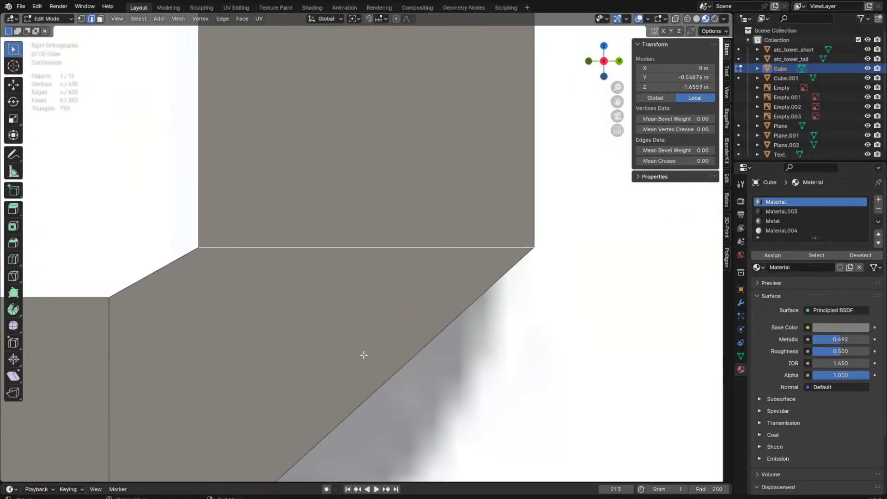
key(g)
key(z)
click(269, 345)
Step: Try to bevel the elbow's two edge loops
alt+shift+click(270, 344)
key(ctrl+b)
scroll(304, 337, up, 3)
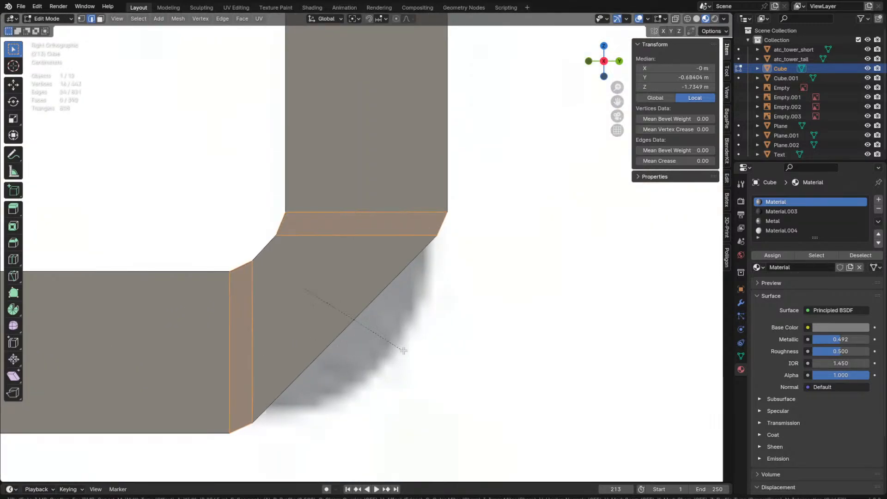
click(411, 352)
key(Tab)
scroll(430, 342, down, 3)
scroll(429, 342, up, 3)
middle_drag(430, 311, 409, 301)
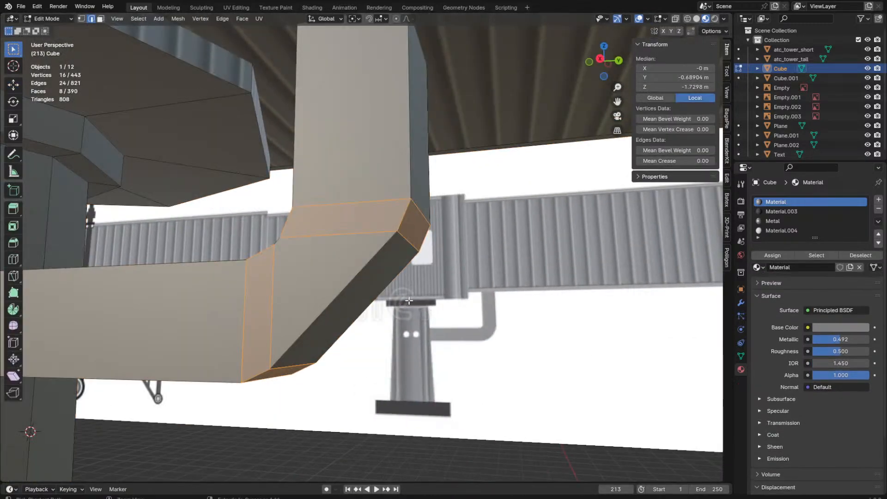
key(Tab)
Step: Try to slide the elbow's upper outer edge along the bend
middle_drag(470, 288, 416, 227)
click(416, 227)
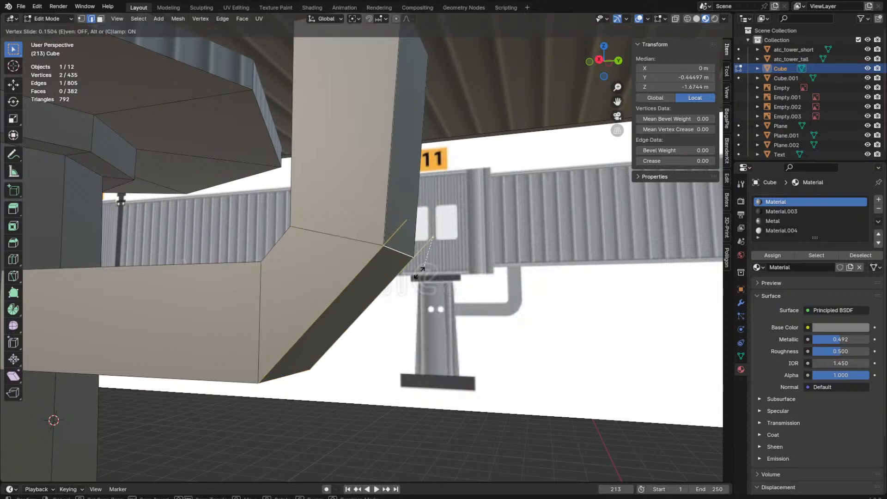
key(shift+v)
click(383, 315)
middle_drag(280, 375, 291, 330)
key(ctrl+z)
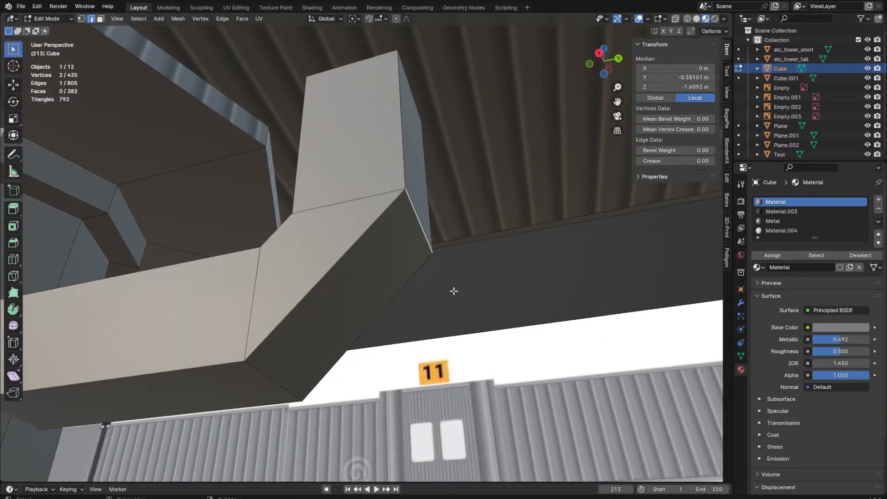
key(shift+v)
click(323, 362)
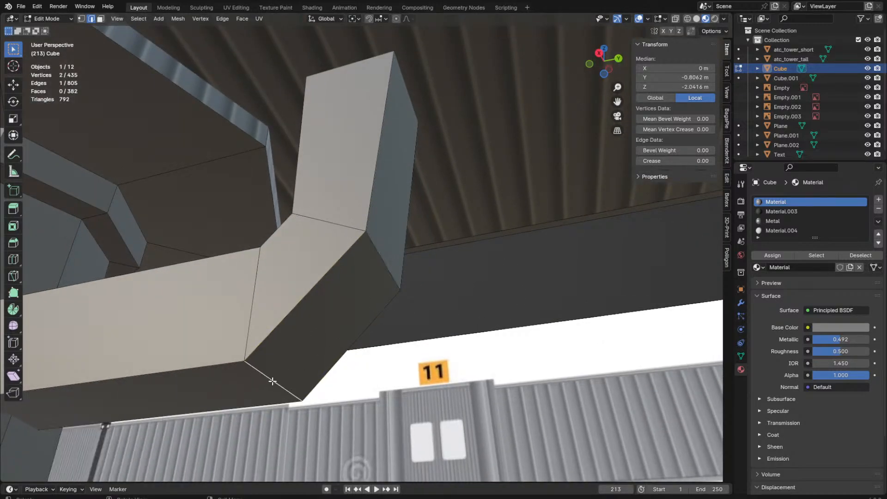
middle_drag(271, 376, 439, 330)
key(ctrl+z)
Step: Lower the elbow's upper outer edge about 0.2 m and move its lower outer edge about 0.17 m along Y
key(g)
key(z)
click(499, 317)
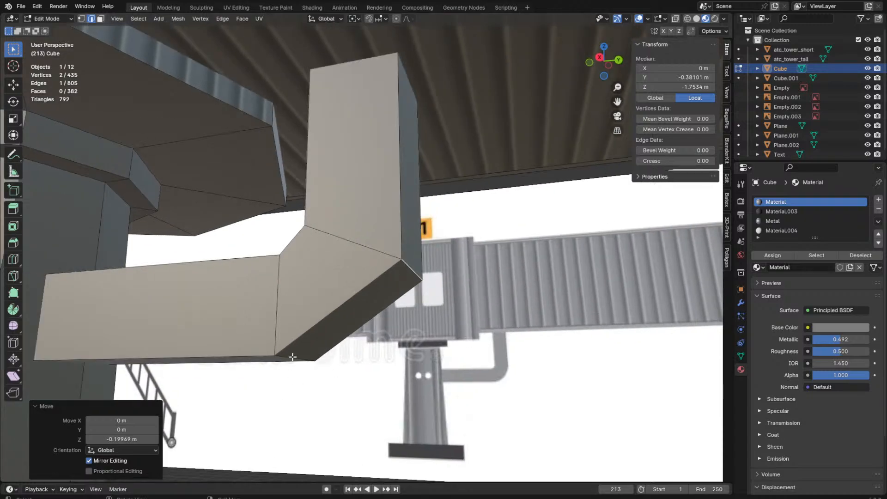
click(292, 357)
middle_drag(292, 357, 370, 342)
key(g)
key(y)
click(374, 345)
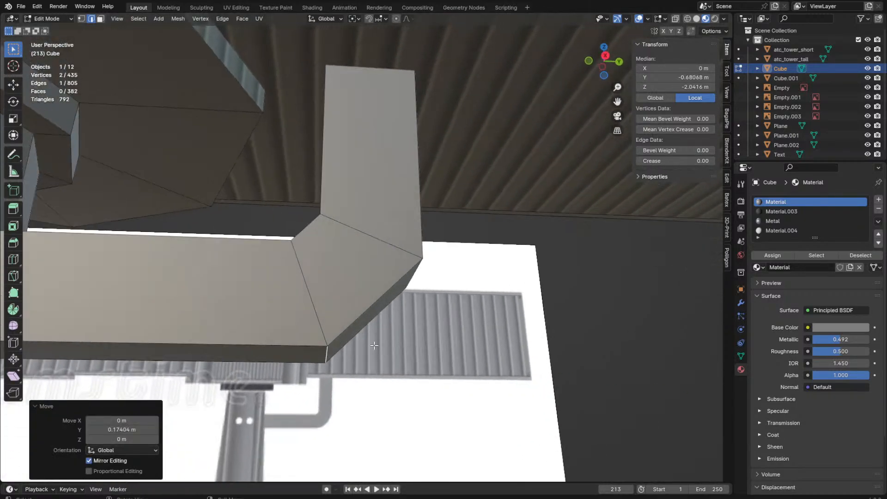
Step: Bevel both edge loops of the pipe elbow to round the bend
alt+click(305, 303)
alt+shift+click(348, 254)
middle_drag(349, 254, 458, 279)
key(ctrl+b)
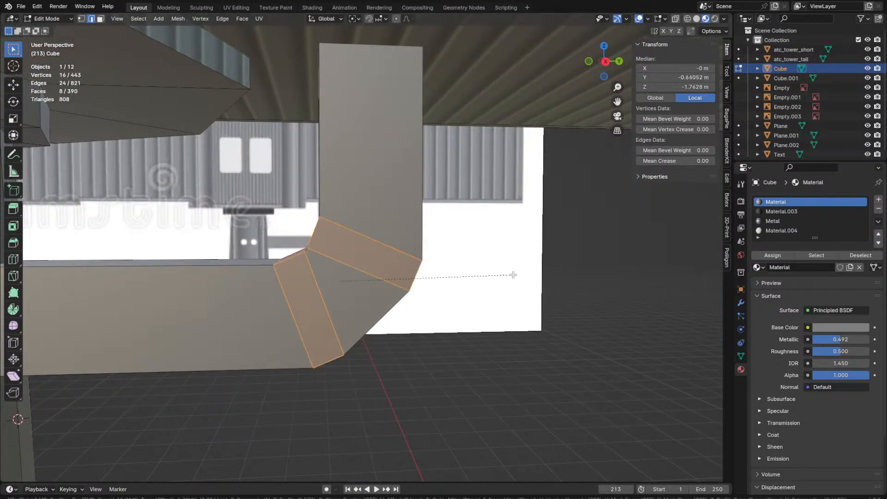
click(511, 277)
Step: Leave mesh editing and apply Shade Auto Smooth to the jet bridge
key(Tab)
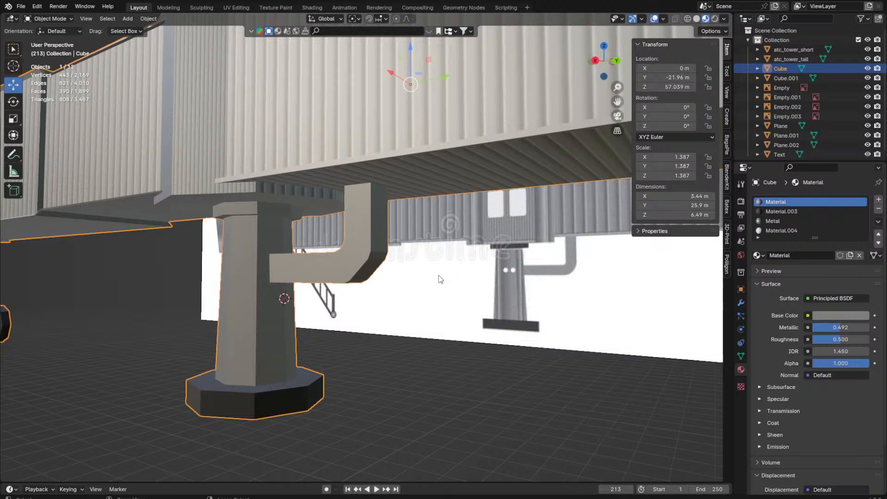
right_click(439, 269)
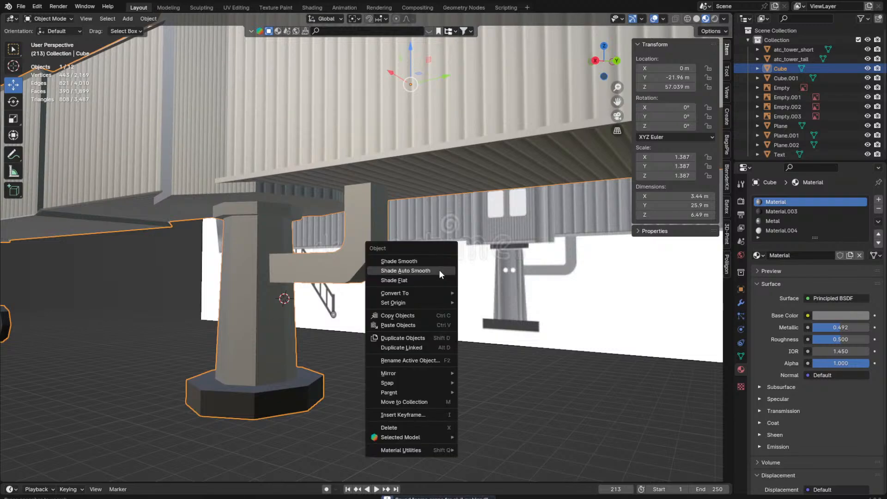
click(438, 269)
Step: Select the jet bridge object and rename it jetway_a
middle_drag(503, 320, 511, 244)
click(531, 332)
middle_drag(531, 332, 363, 287)
click(334, 245)
key(F2)
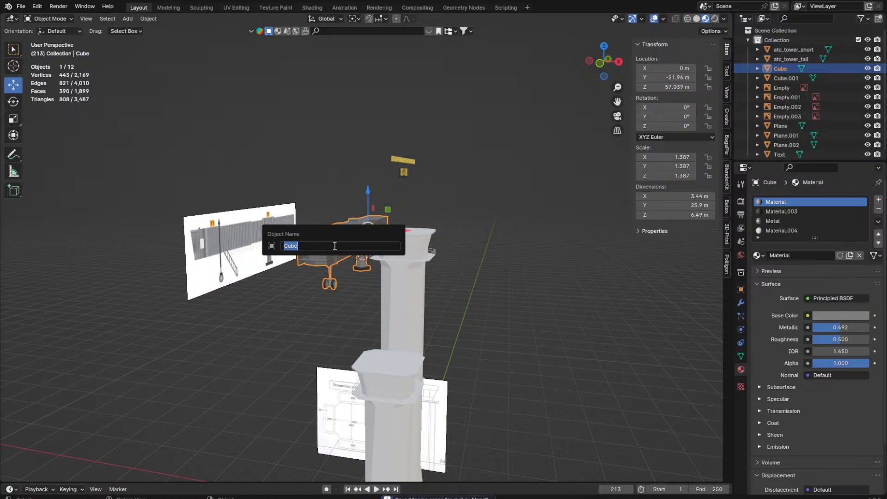
text(jetway_a)
key(Return)
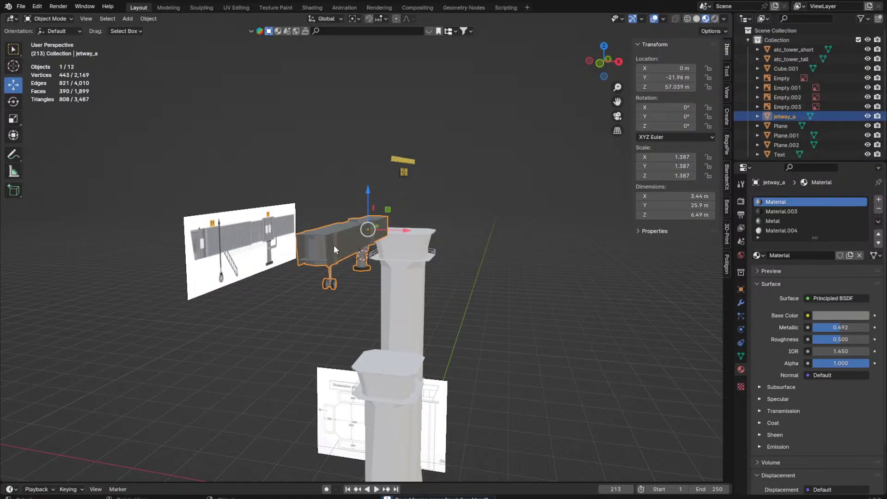
Step: Assign Material.004 to the cab door's inset panel faces and change its base colour to dark green
scroll(381, 269, up, 8)
key(Tab)
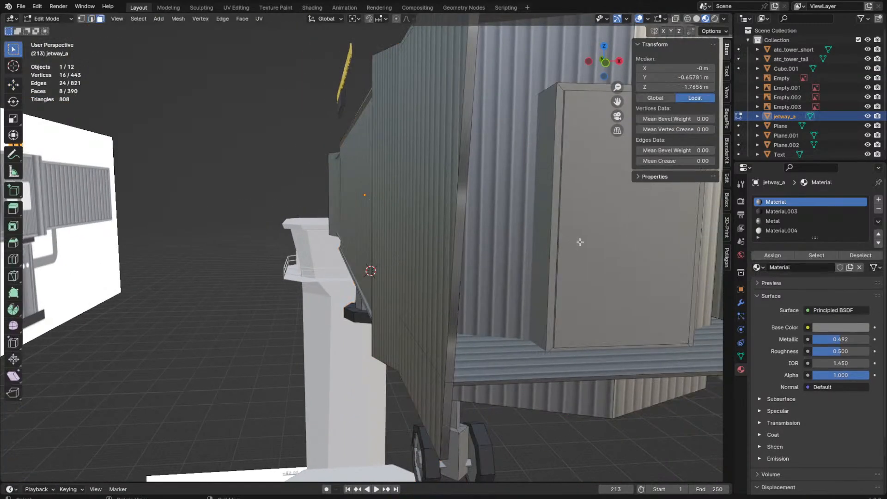
click(581, 241)
key(KP_Decimal)
middle_drag(568, 196, 502, 222)
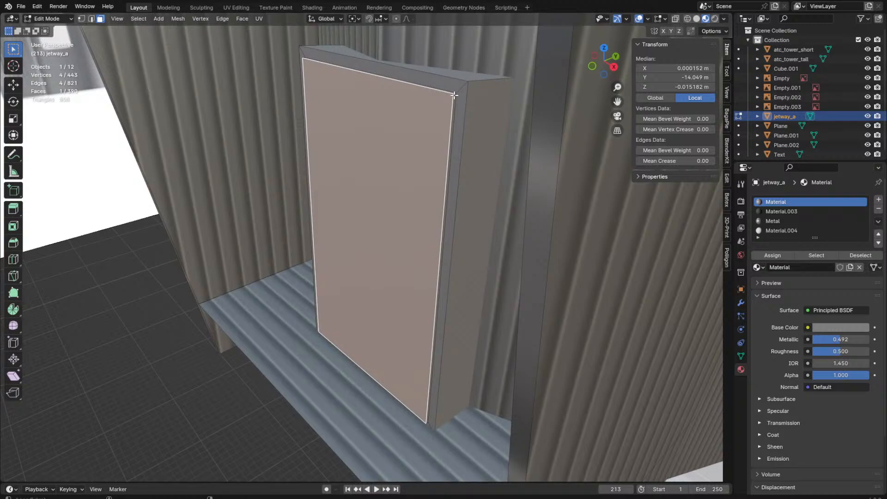
key(ctrl+KP_Add)
click(773, 231)
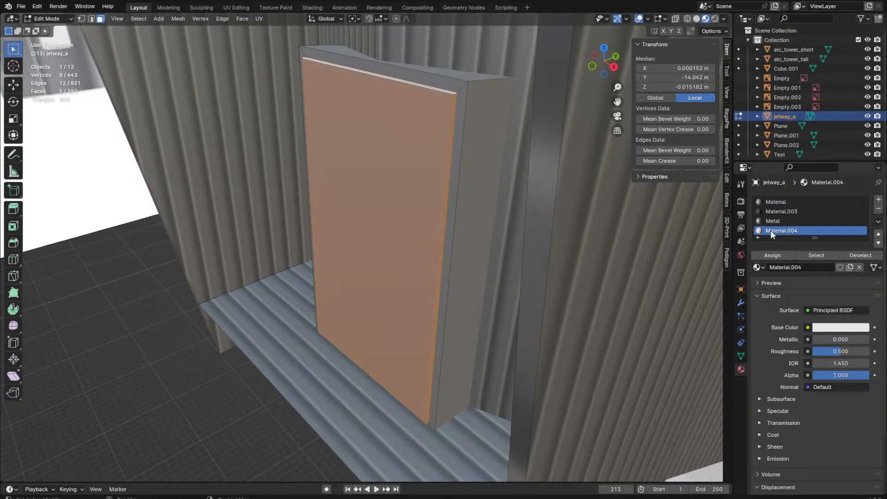
click(761, 253)
click(825, 328)
drag(854, 237, 797, 218)
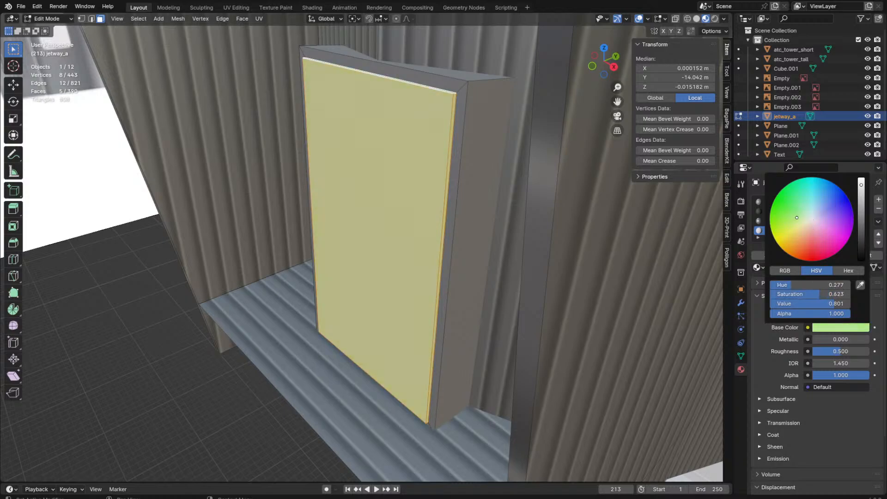
click(863, 226)
Step: Leave mesh editing and save the file
key(Tab)
scroll(276, 318, down, 5)
middle_drag(276, 317, 353, 339)
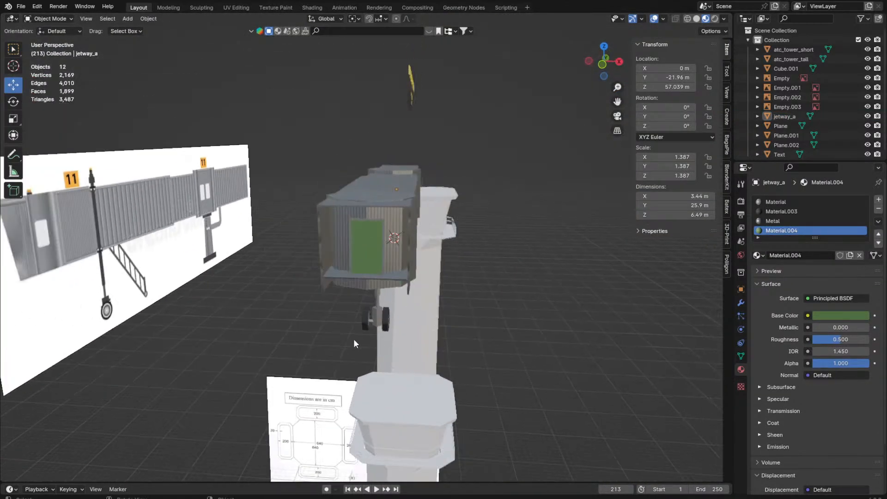
key(ctrl+s)
Step: Duplicate the whole cab door in top view, placing the copy about -1.89 m in X and 3.76 m in Y from the original
middle_drag(466, 321, 436, 331)
scroll(500, 284, down, 3)
middle_drag(501, 284, 542, 254)
scroll(543, 254, up, 3)
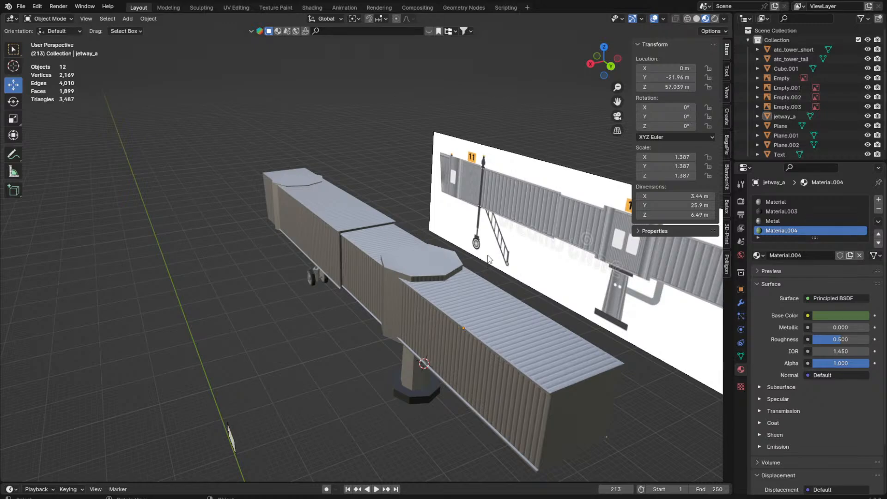
scroll(471, 261, up, 5)
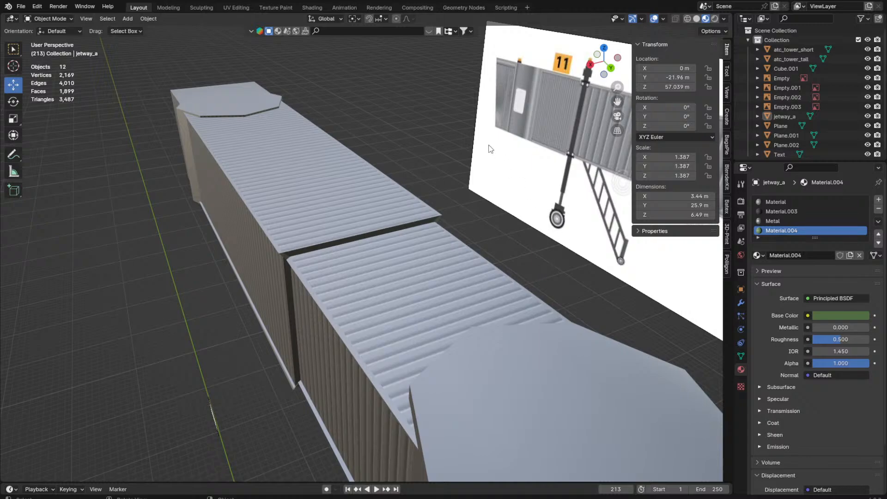
scroll(383, 104, down, 4)
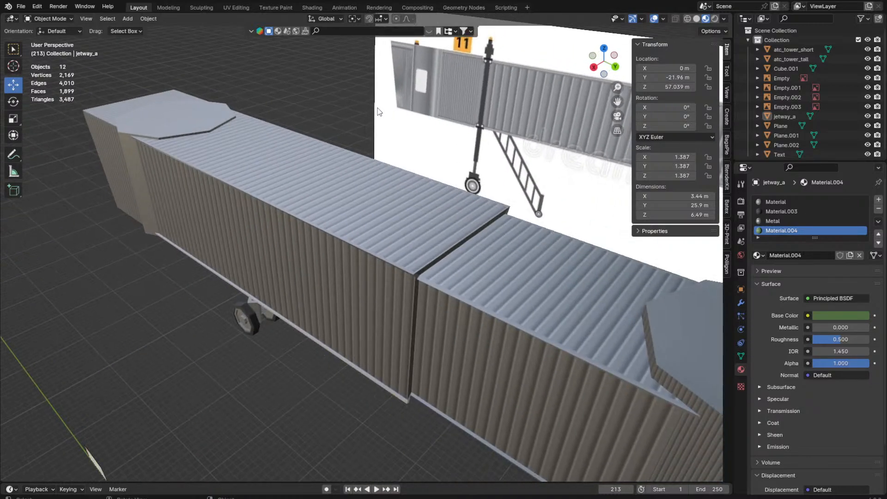
middle_drag(395, 97, 409, 209)
key(Tab)
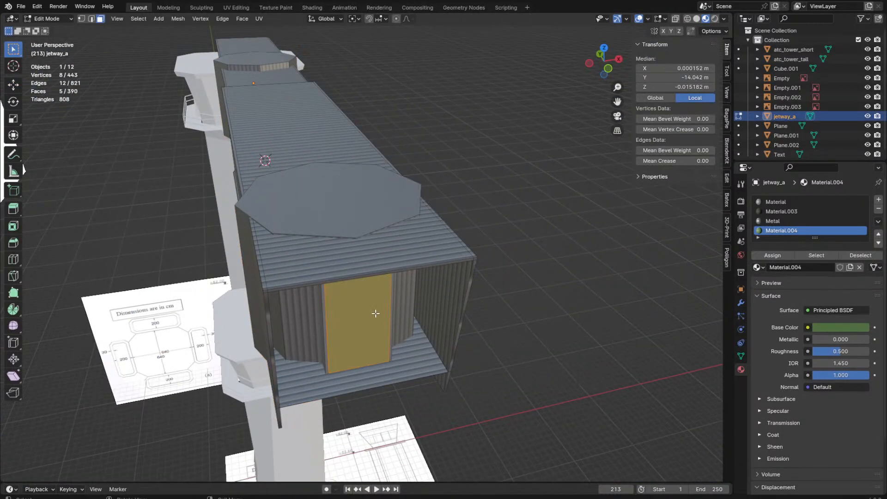
click(377, 309)
key(ctrl+l)
key(KP_7)
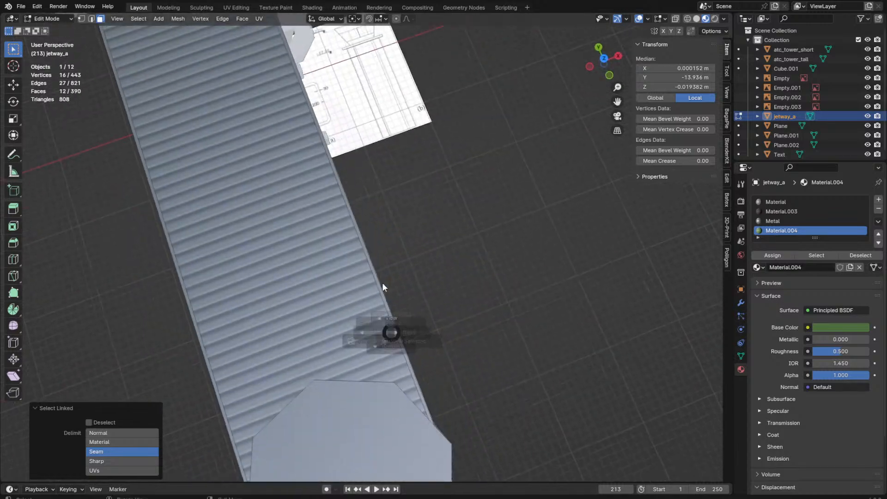
key(shift+d)
click(461, 98)
Step: Rotate the duplicated door to face outward from the tunnel and move it against the side wall
key(r)
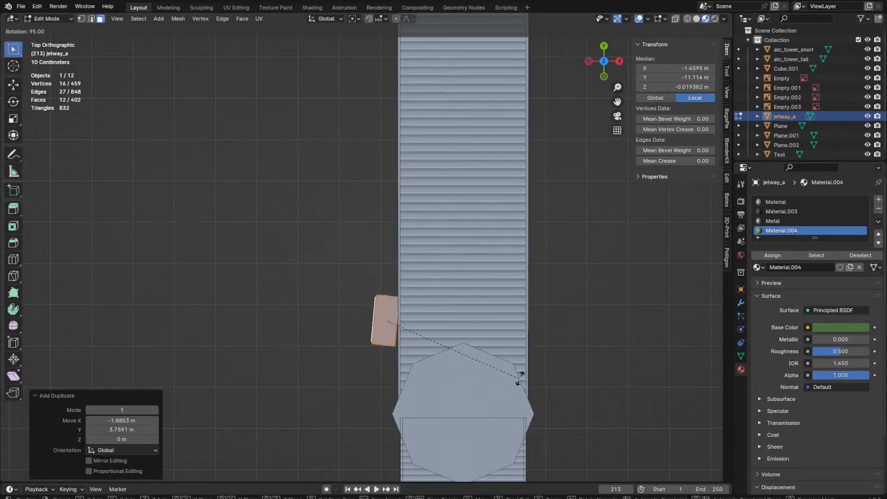
ctrl+click(529, 360)
key(g)
click(547, 333)
key(g)
click(548, 333)
Step: Slide the side door along the tunnel in side view to about Y -10.52 m
middle_drag(503, 402, 356, 307)
key(KP_3)
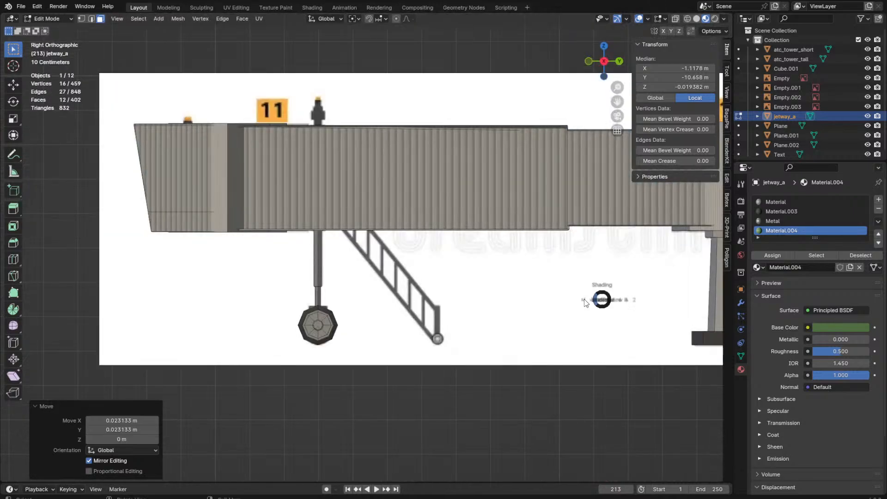
key(alt+z)
key(g)
key(y)
click(401, 308)
key(z)
key(z)
Step: Lower the side door about 0.3 m and fine-tune its height so its bottom meets the tunnel floor
mouse_move(434, 365)
middle_down()
mouse_move(323, 325)
mouse_move(529, 315)
middle_up()
key(2)
key(z)
middle_drag(433, 164, 501, 117)
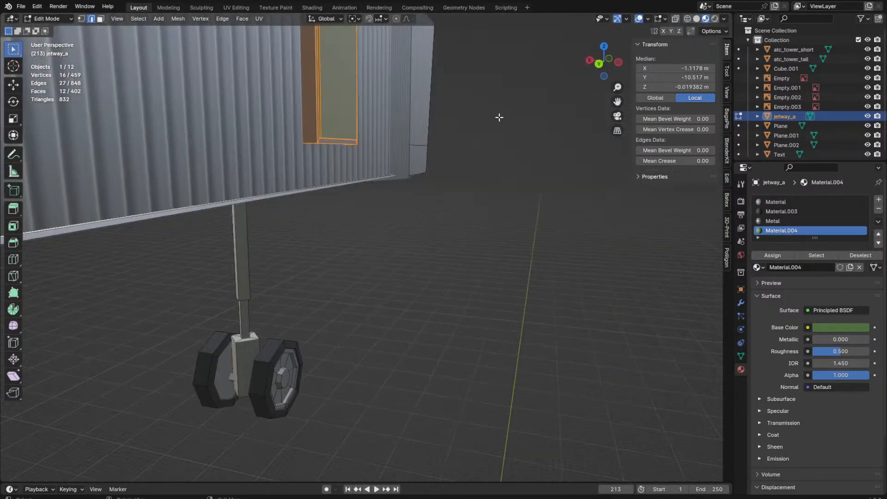
key(g)
key(z)
click(451, 155)
scroll(451, 154, up, 6)
middle_drag(451, 155, 550, 214)
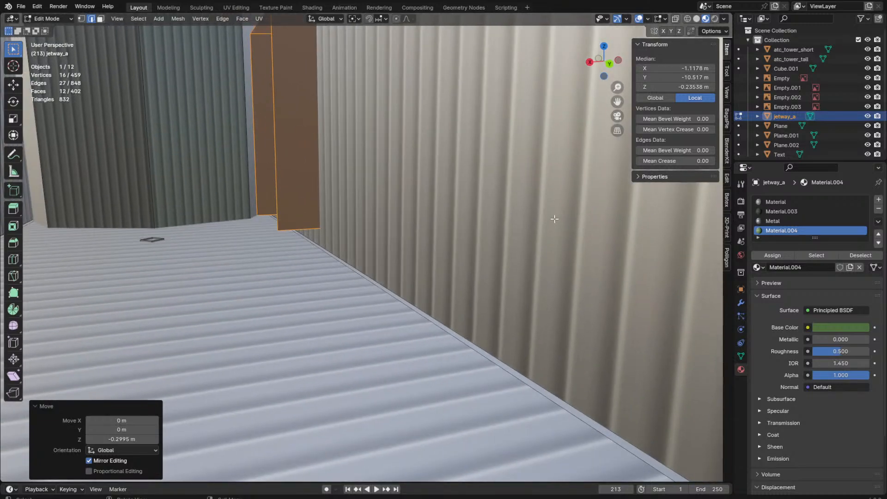
key(g)
key(z)
click(318, 169)
Step: Select the side door frame's inner edge loop and pull it toward the wall along X to about -1.02 m
scroll(291, 166, down, 2)
alt+click(272, 167)
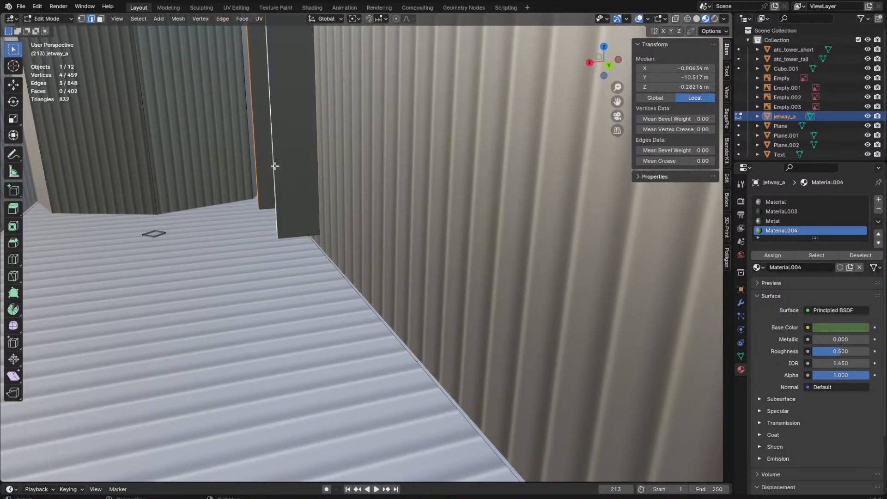
scroll(277, 167, down, 4)
key(g)
key(x)
click(332, 175)
scroll(346, 183, up, 5)
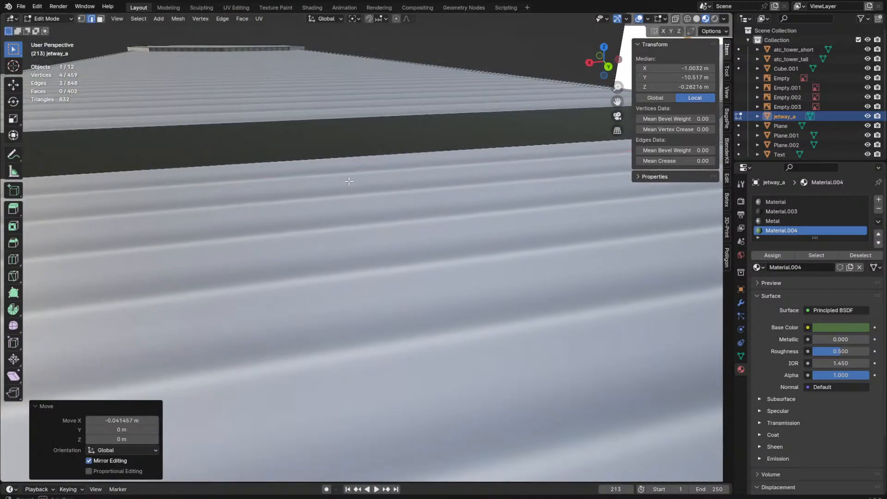
scroll(349, 182, down, 4)
scroll(422, 182, down, 5)
scroll(342, 180, up, 3)
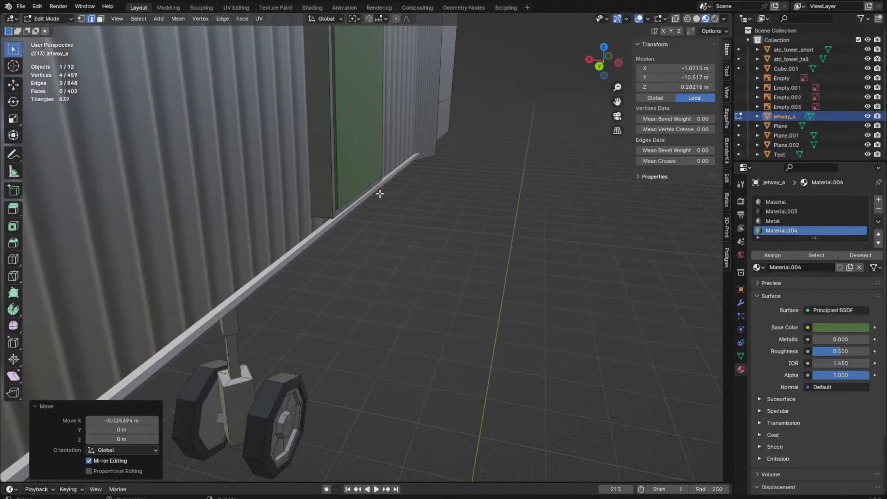
Step: Select the side door frame's lower outer edge and fill the frame's missing bottom face
key(alt+a)
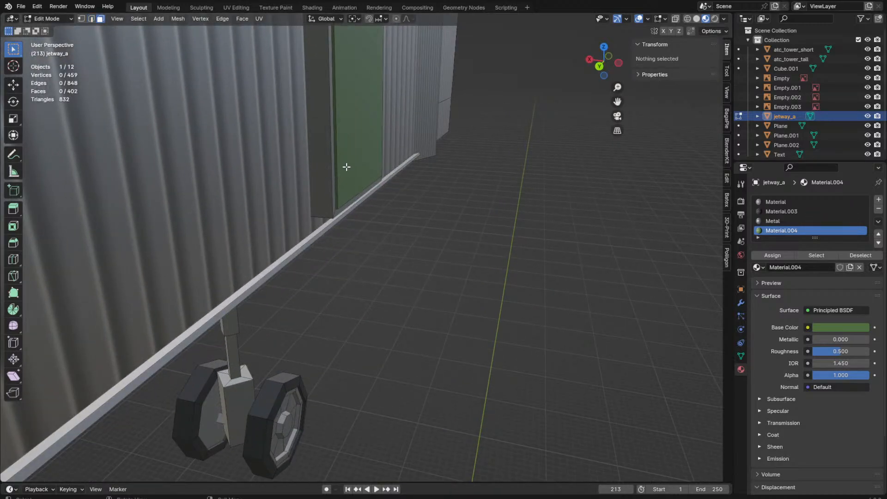
middle_drag(404, 197, 363, 182)
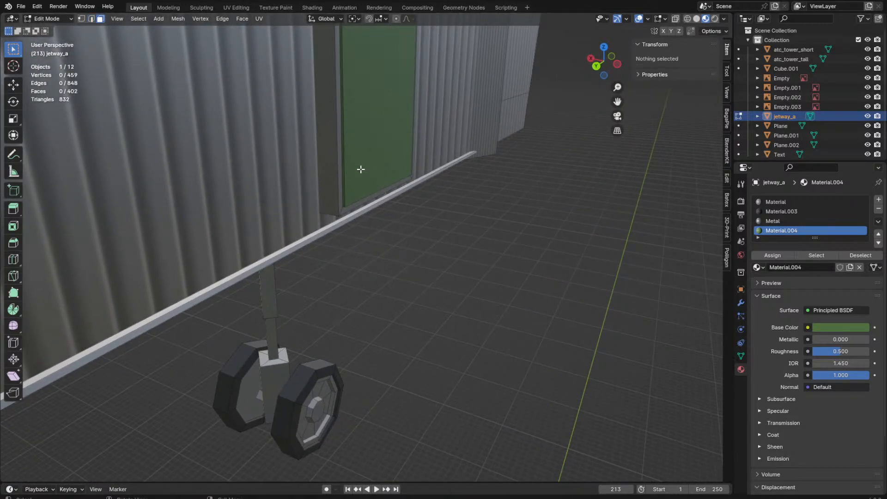
scroll(365, 203, down, 2)
key(2)
click(373, 244)
scroll(443, 274, down, 4)
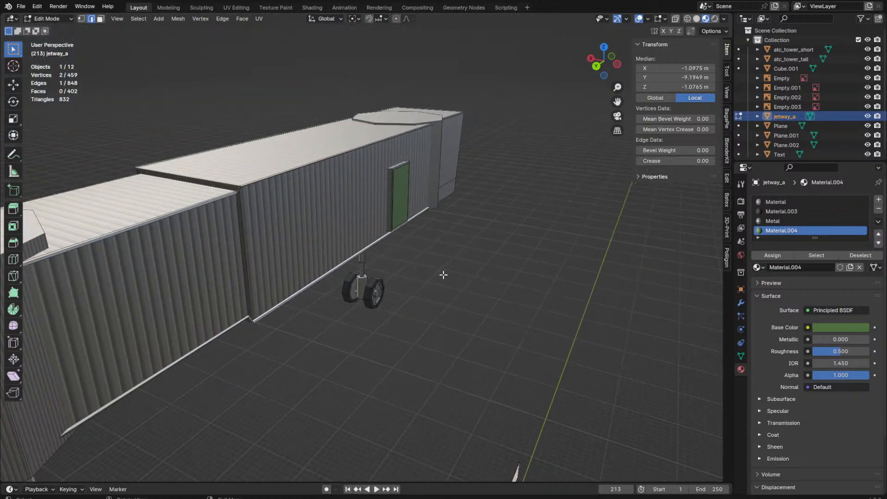
scroll(444, 274, up, 4)
scroll(423, 225, down, 3)
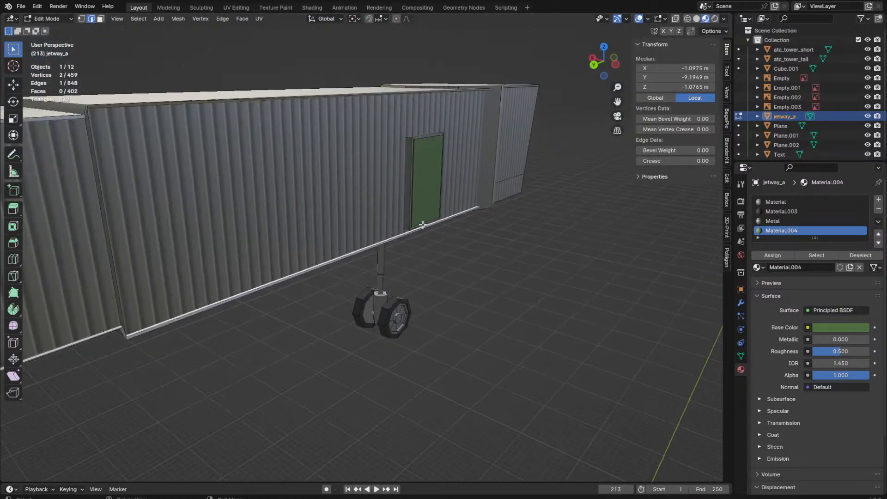
click(423, 224)
scroll(397, 214, up, 4)
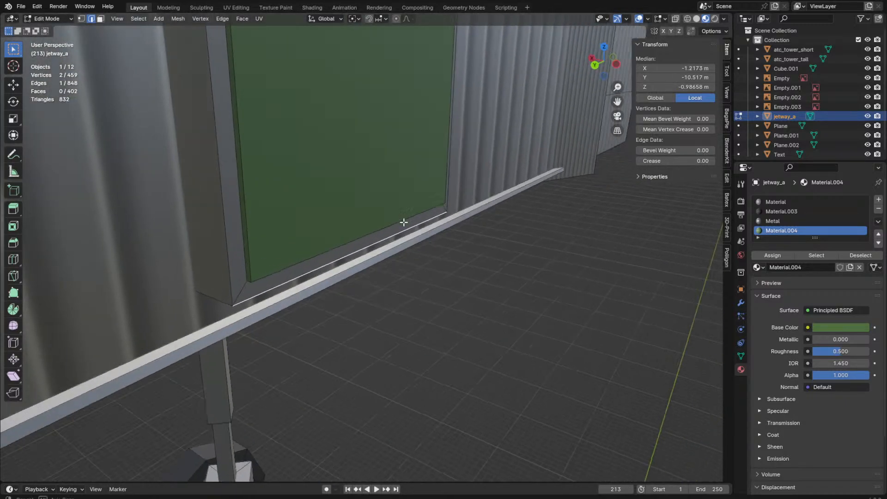
middle_drag(404, 222, 416, 222)
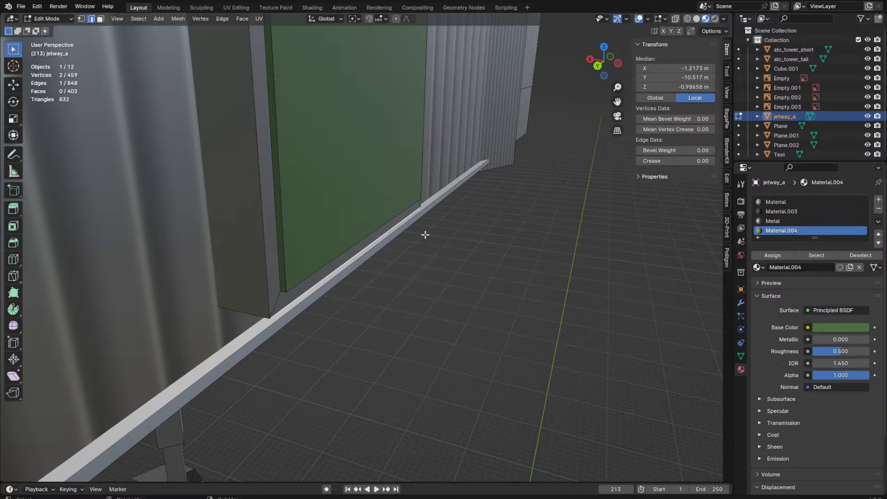
mouse_move(425, 235)
middle_down()
mouse_move(465, 212)
mouse_move(457, 238)
mouse_move(346, 224)
mouse_move(429, 236)
middle_up()
key(f)
Step: Extrude the door frame's lower strip about 0.29 m outward as a landing and assign Material to its top face
key(3)
click(346, 224)
key(e)
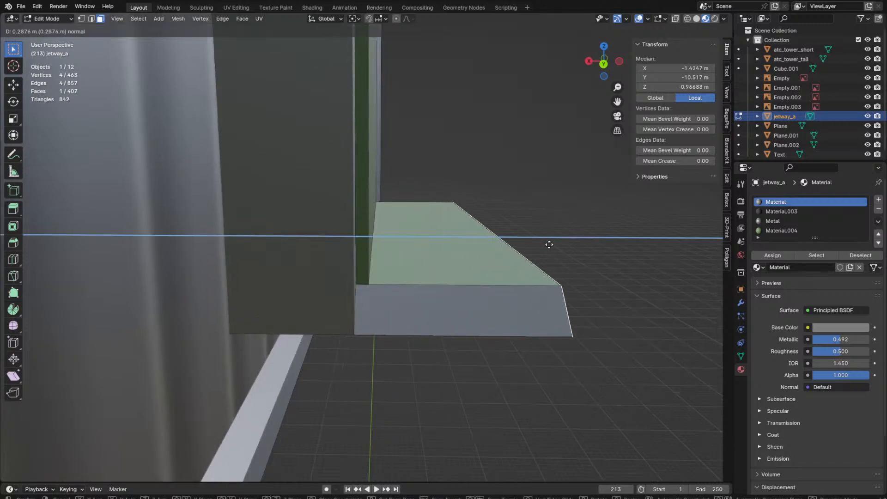
click(549, 245)
middle_drag(548, 245, 531, 255)
click(409, 285)
click(775, 202)
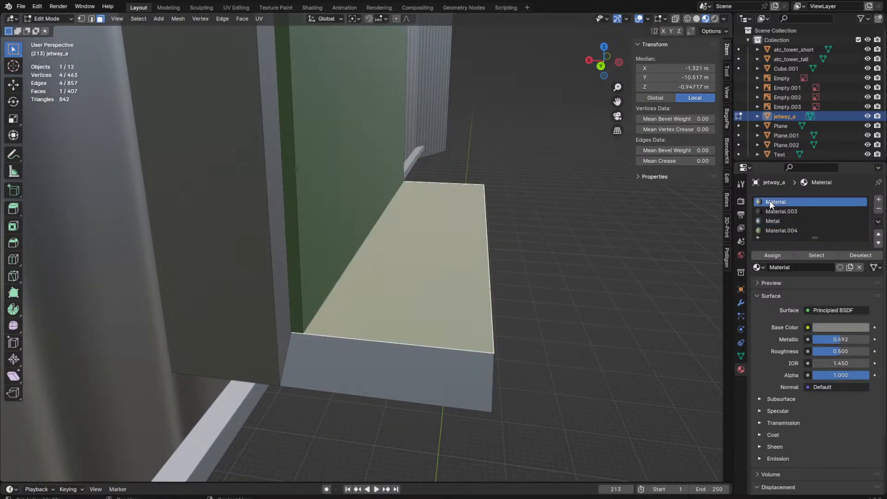
click(768, 255)
Step: Move the landing's outer end face about -0.73 m along X to lengthen the platform
click(428, 301)
middle_drag(508, 335, 421, 342)
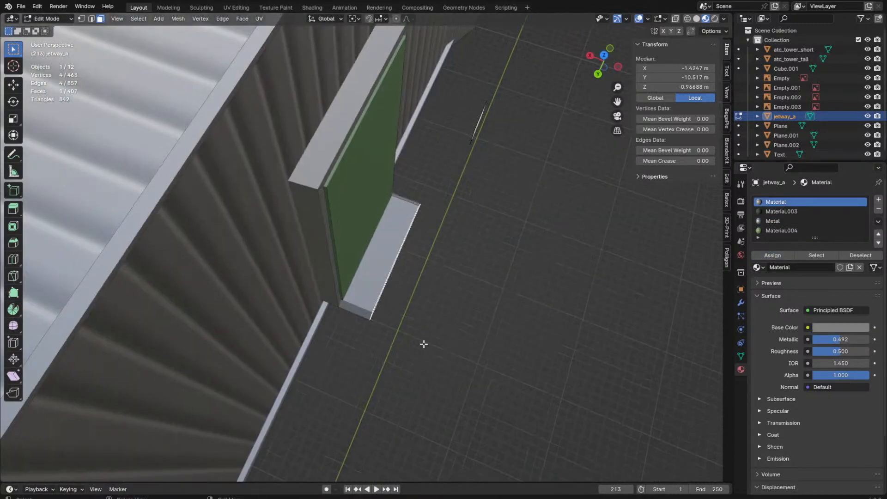
key(KP_7)
key(g)
key(y)
key(x)
click(372, 242)
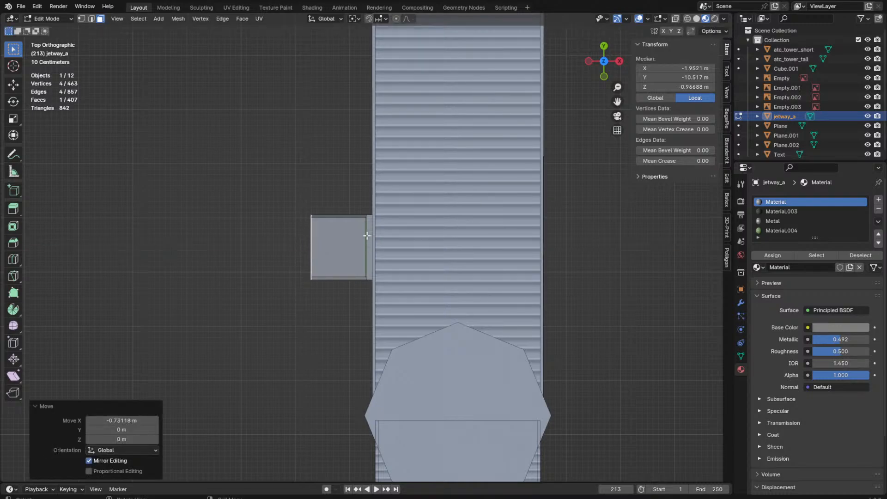
Step: Duplicate the landing's side face about 0.35 m below it and flatten the copy with a Y scale of 0
middle_drag(372, 242, 490, 132)
key(KP_3)
key(z)
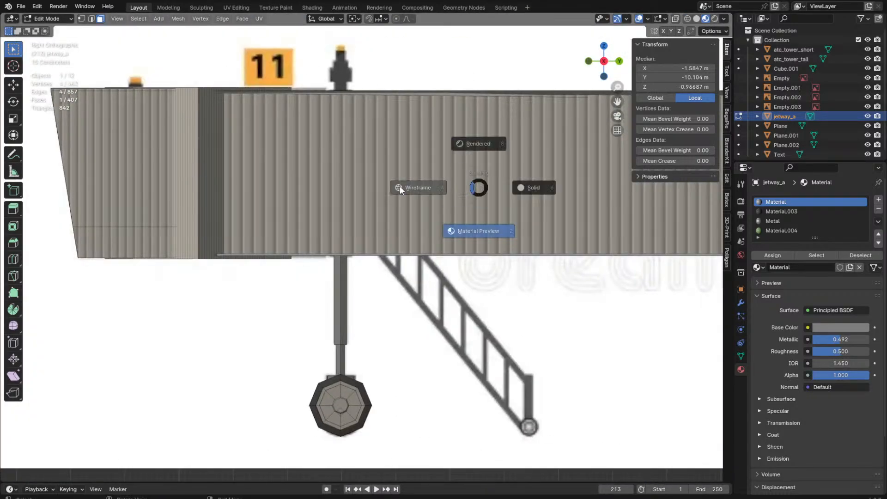
click(399, 186)
shift+middle_drag(387, 211, 371, 194)
key(shift+d)
click(376, 214)
key(s)
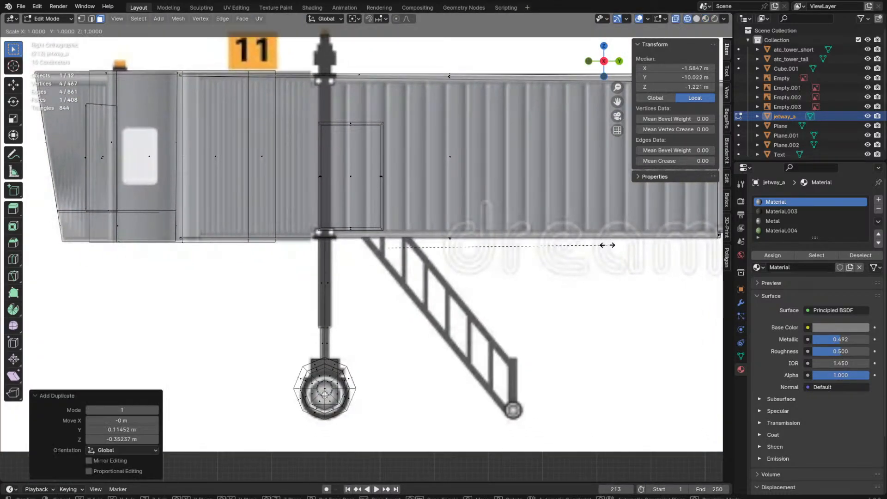
key(Return)
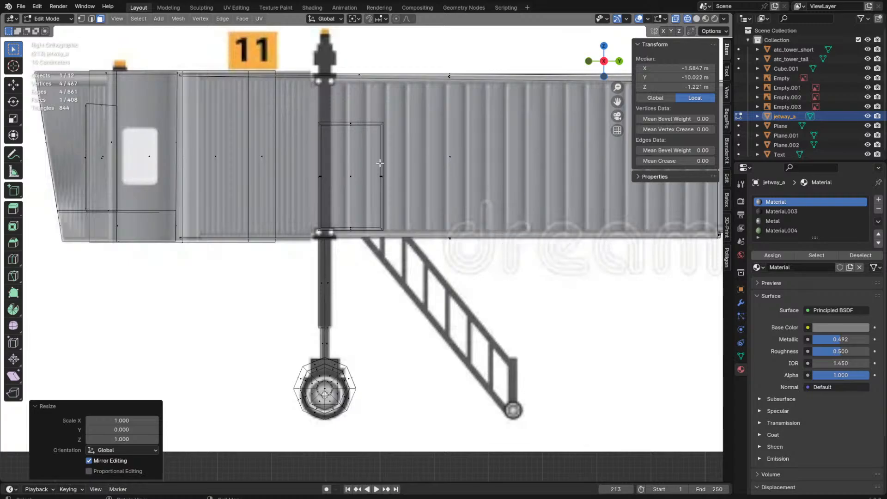
Step: Shift the flattened face about -0.04 m along Y and extrude it about 0.2 m into a stair tread
middle_drag(380, 163, 469, 315)
key(shift+z)
scroll(469, 315, up, 4)
key(KP_1)
key(KP_3)
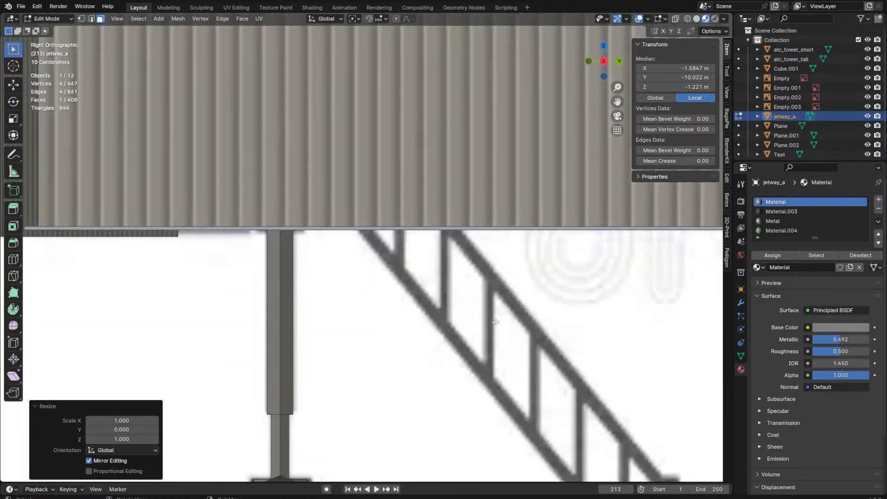
key(grave)
click(346, 307)
mouse_move(412, 301)
middle_down()
mouse_move(470, 305)
mouse_move(429, 307)
mouse_move(417, 293)
middle_up()
key(g)
key(z)
key(y)
click(434, 296)
key(e)
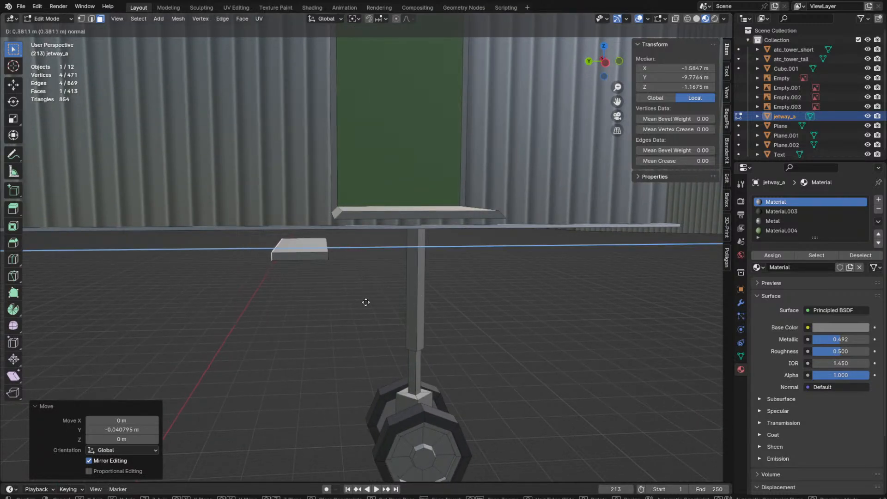
click(386, 303)
Step: Select the whole stair tread and move it in side view to about Y -10.29 m, Z -0.97 m, level with the landing
key(l)
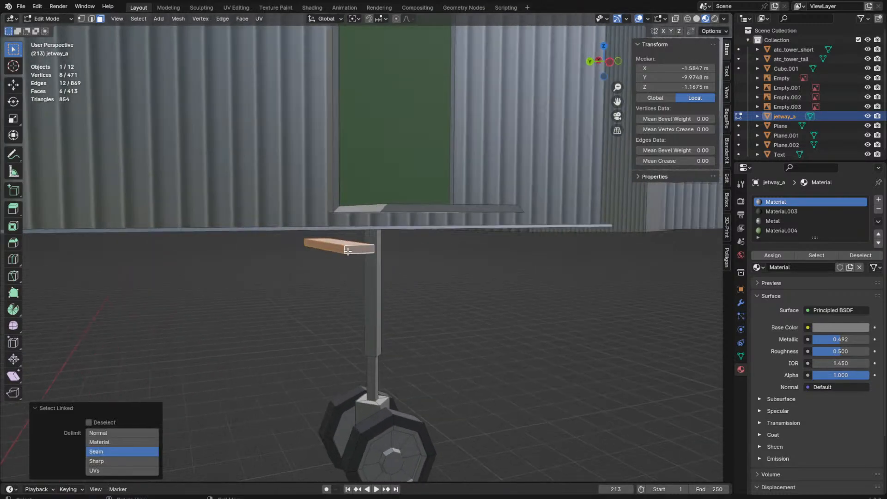
key(grave)
click(497, 249)
key(grave)
key(shift+z)
shift+middle_drag(493, 262, 432, 248)
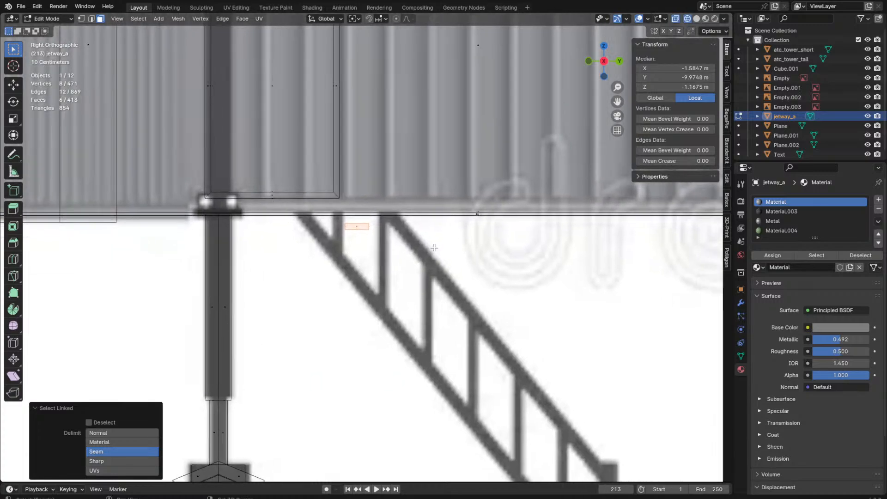
key(g)
click(384, 216)
key(g)
key(z)
click(384, 214)
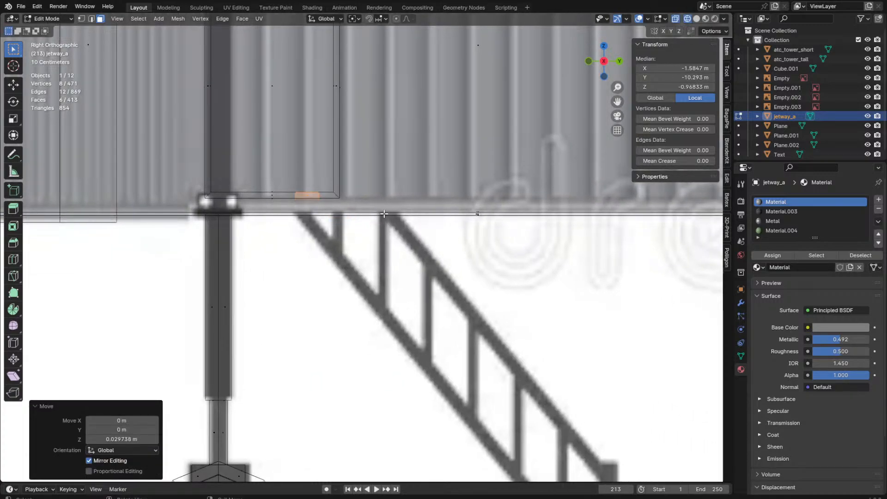
Step: Move the stair tread in side view flush inside the landing's stair-side edge, at about Z -0.97 m
key(g)
click(412, 213)
middle_drag(412, 213, 414, 238)
key(grave)
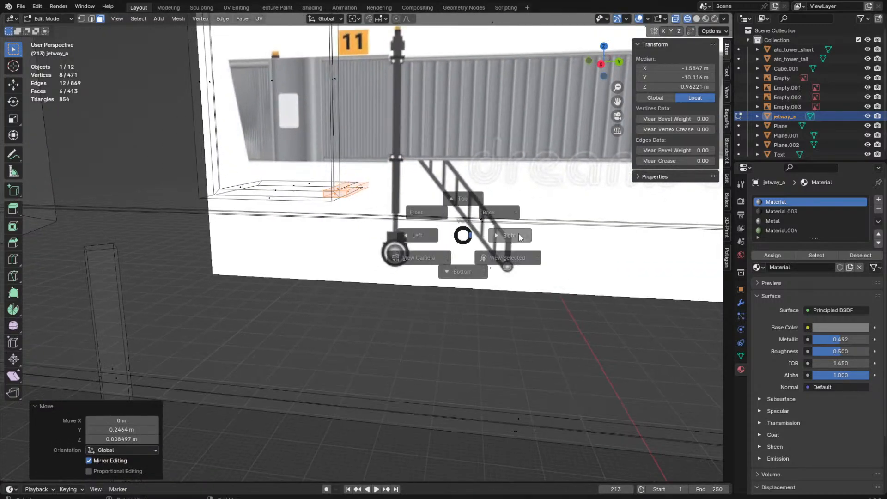
click(513, 236)
key(g)
click(446, 229)
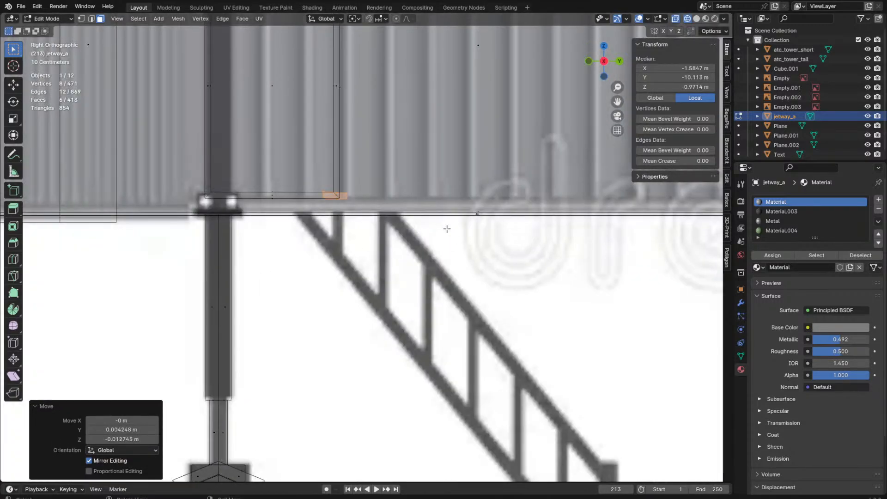
key(g)
click(347, 187)
key(g)
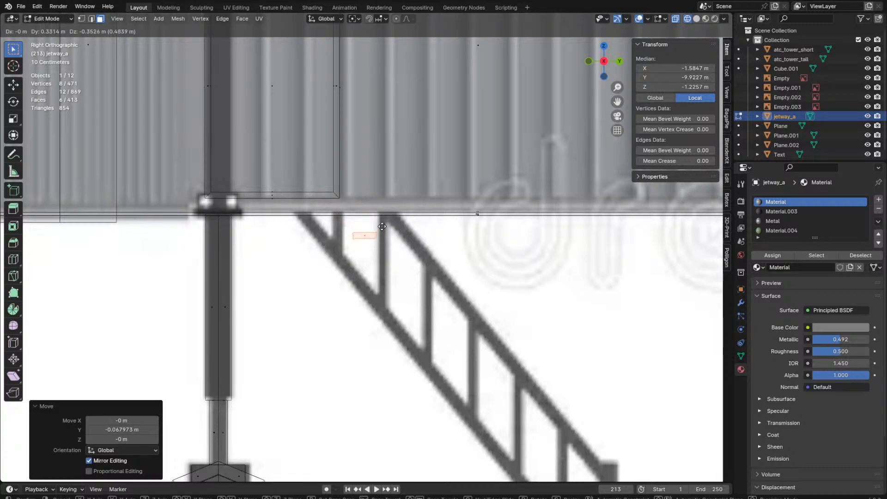
click(384, 227)
key(ctrl+z)
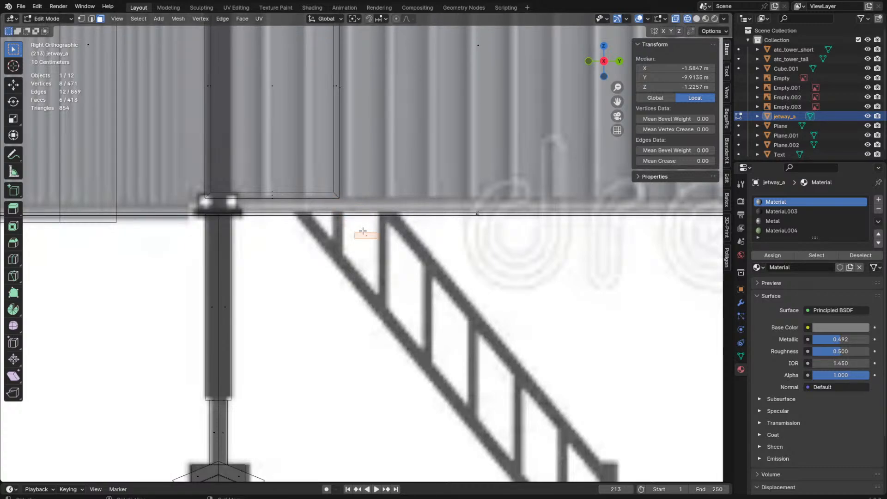
Step: Duplicate the stair tread seven times down the reference ladder, each copy offset about 0.32 m along Y and -0.47 m along Z
key(shift+d)
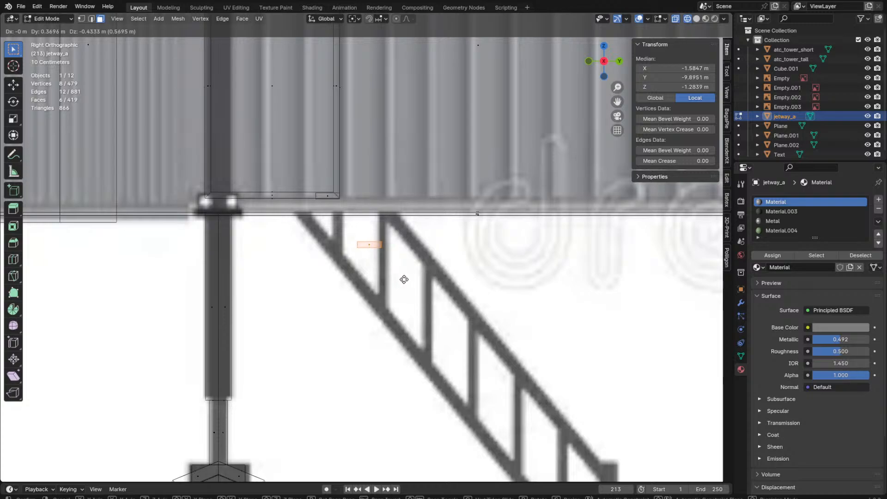
click(398, 284)
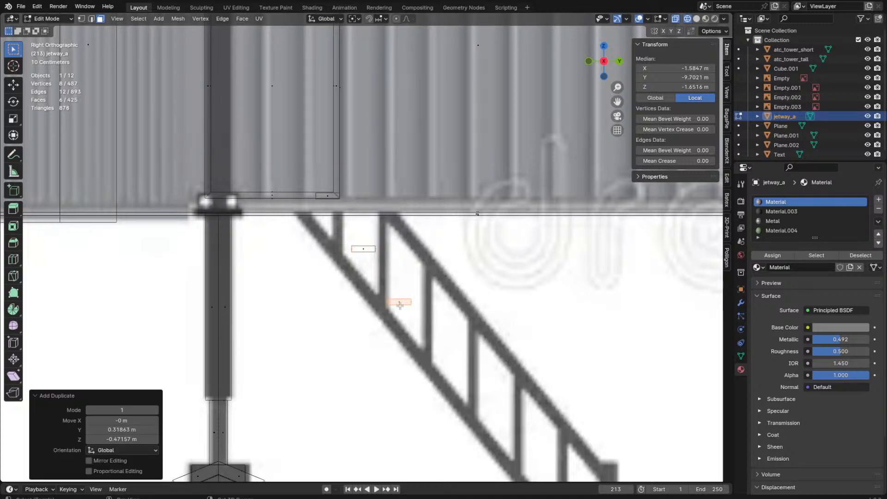
shift+middle_drag(386, 314, 307, 219)
key(shift+r)
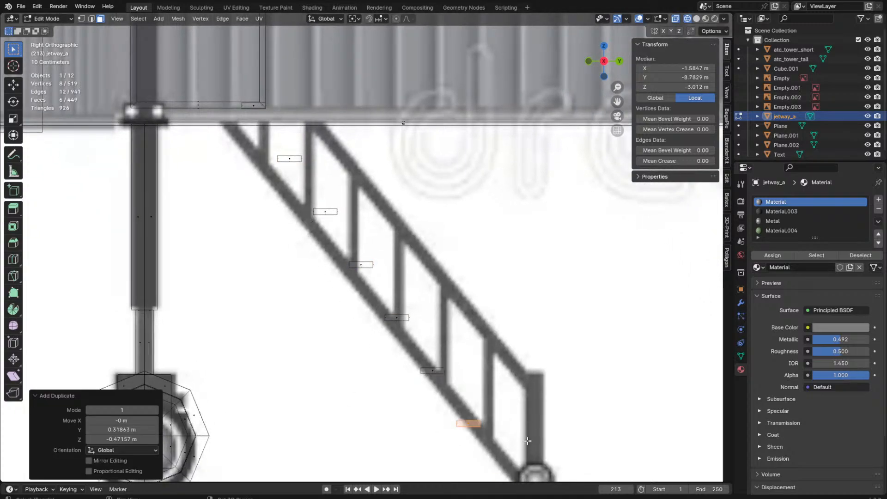
key(shift+r)
Step: Delete the original tread embedded in the landing's stair-side edge
shift+middle_drag(528, 441, 347, 337)
scroll(427, 407, up, 5)
scroll(389, 280, up, 2)
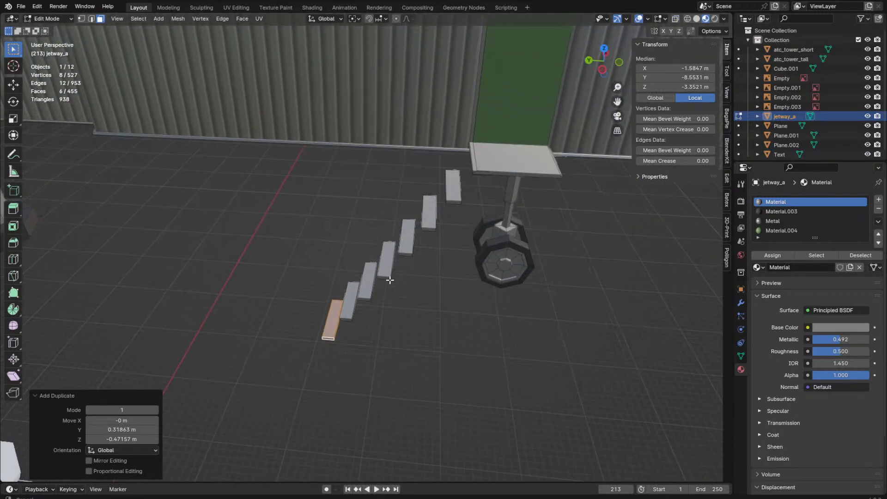
scroll(390, 280, up, 2)
shift+middle_drag(389, 280, 340, 329)
scroll(575, 242, up, 4)
click(610, 229)
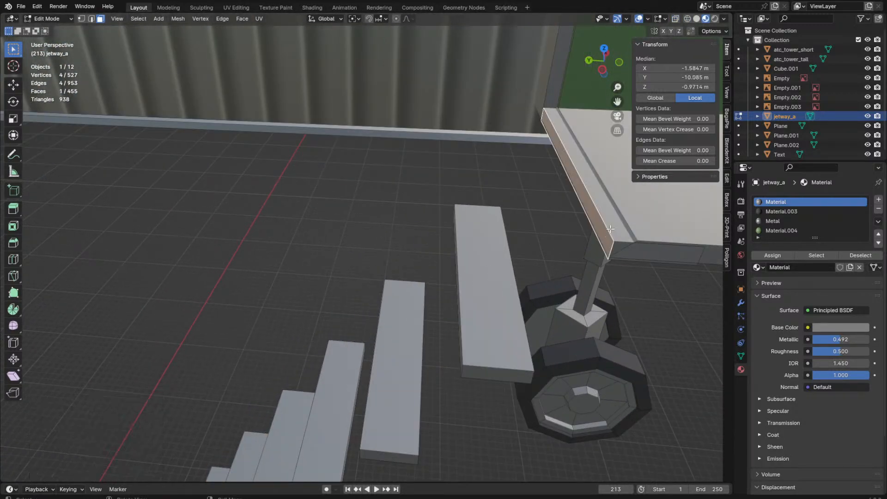
key(x)
click(610, 228)
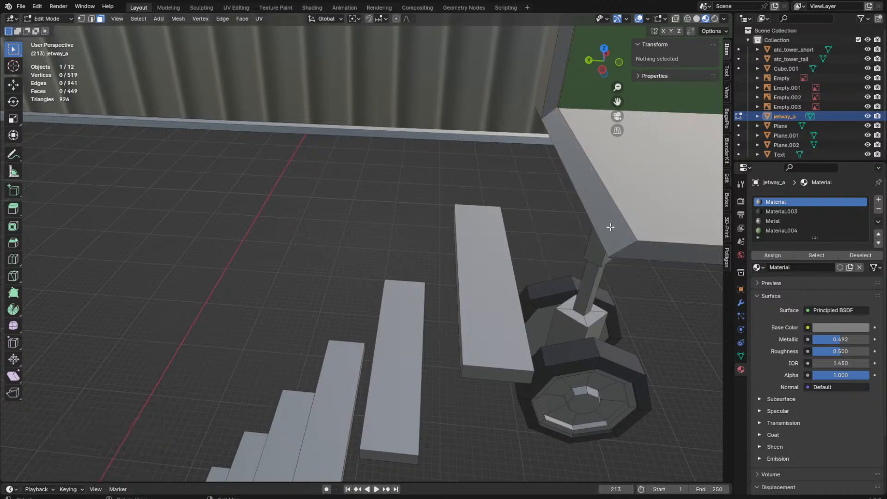
Step: Select all seven stair treads and shift them about -0.10 m along Y and 0.11 m along Z onto the reference ladder
middle_drag(610, 224, 375, 313)
key(l)
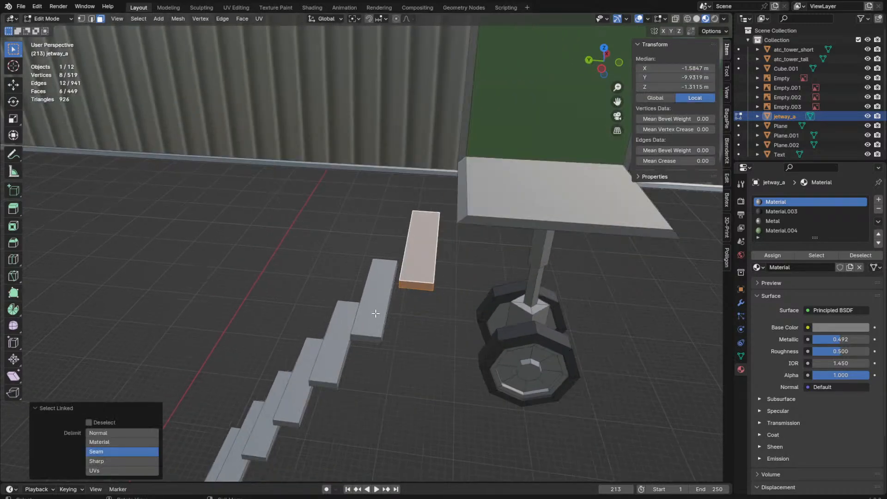
key(KP_3)
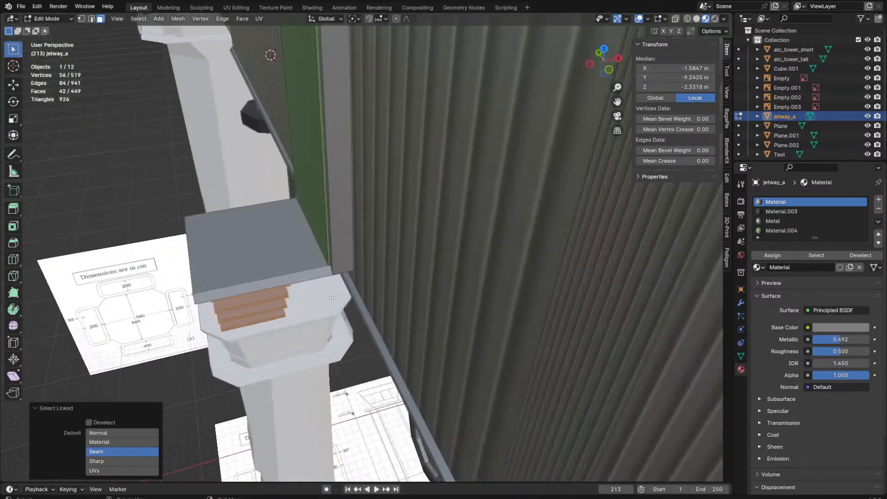
key(g)
click(429, 246)
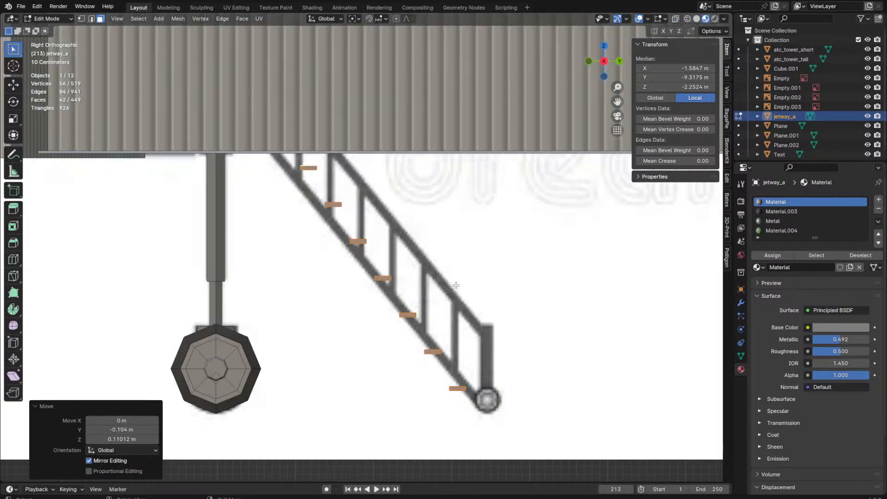
Step: Duplicate the landing's short outer corner edge on the stair side and move the copy about 1.02 m along X toward the jet bridge wall
mouse_move(534, 356)
middle_down()
mouse_move(640, 327)
mouse_move(487, 335)
mouse_move(484, 276)
mouse_move(452, 194)
middle_up()
key(z)
click(414, 204)
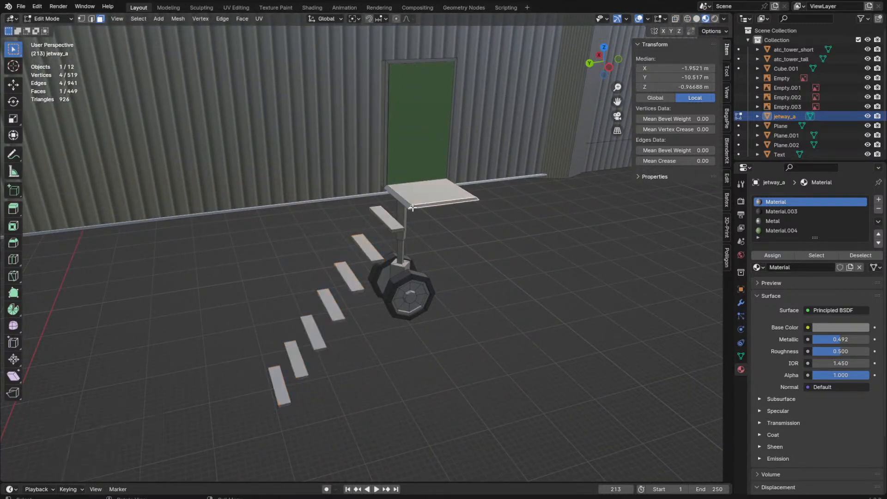
key(KP_Decimal)
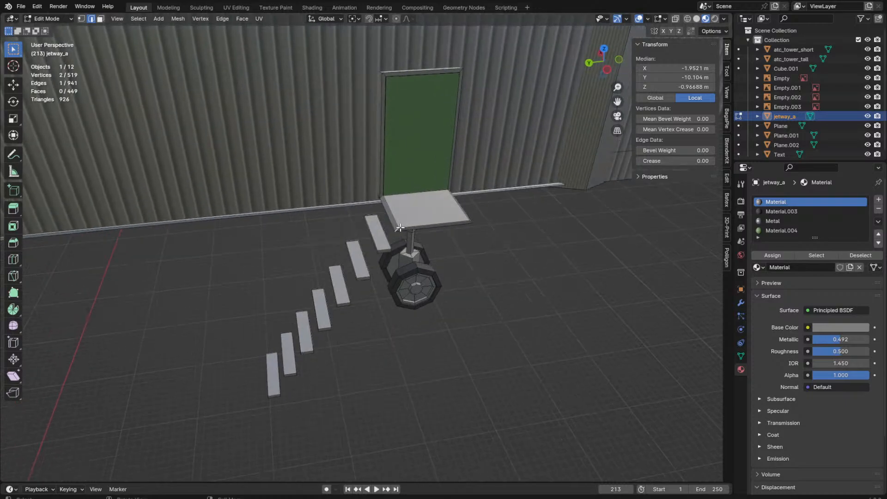
middle_drag(274, 307, 499, 257)
scroll(402, 276, down, 5)
key(KP_3)
scroll(367, 261, up, 3)
key(shift+z)
middle_drag(422, 200, 431, 128)
key(KP_7)
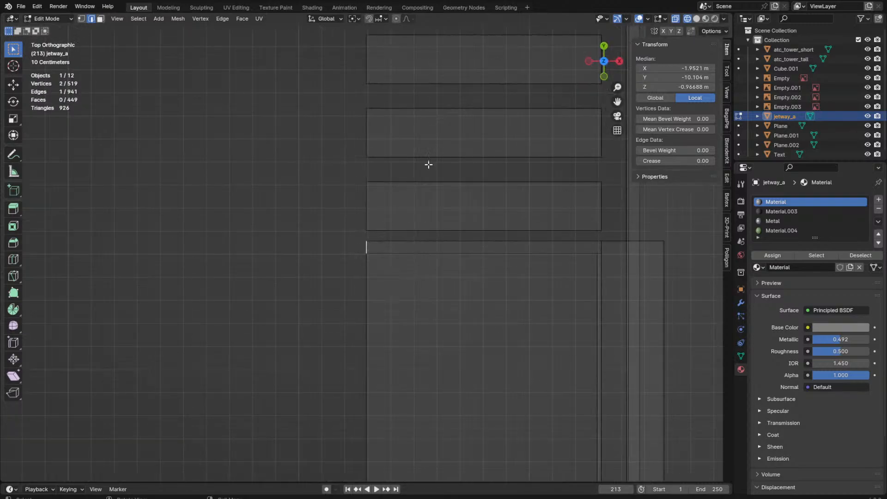
shift+middle_drag(429, 164, 398, 166)
key(e)
key(y)
key(x)
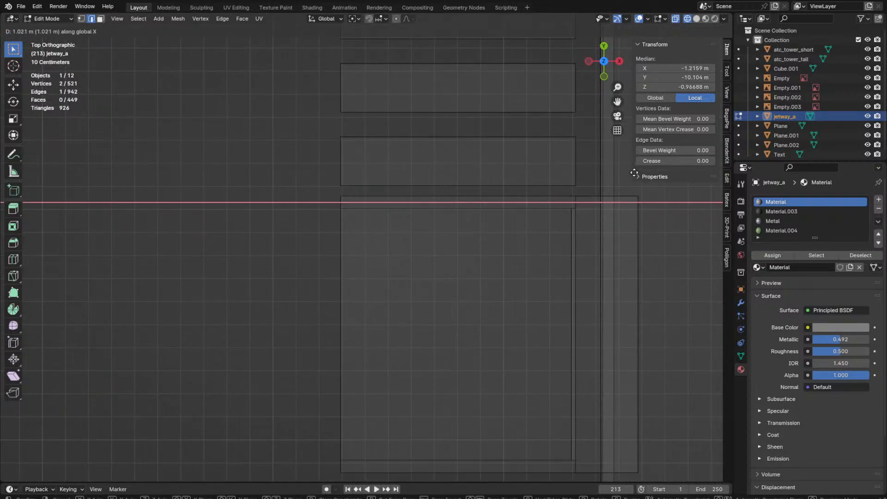
click(635, 173)
Step: Lower the duplicated edge about 0.22 m along Z and rotate it 90 degrees in side view
mouse_move(633, 174)
middle_down()
mouse_move(545, 138)
mouse_move(444, 131)
middle_up()
key(shift+z)
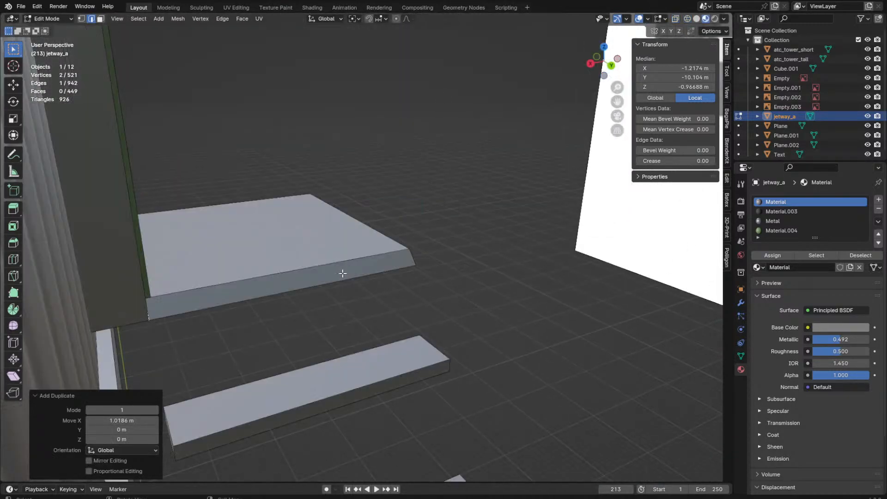
middle_drag(342, 273, 326, 249)
key(g)
key(z)
click(337, 312)
key(KP_3)
key(shift+z)
key(r)
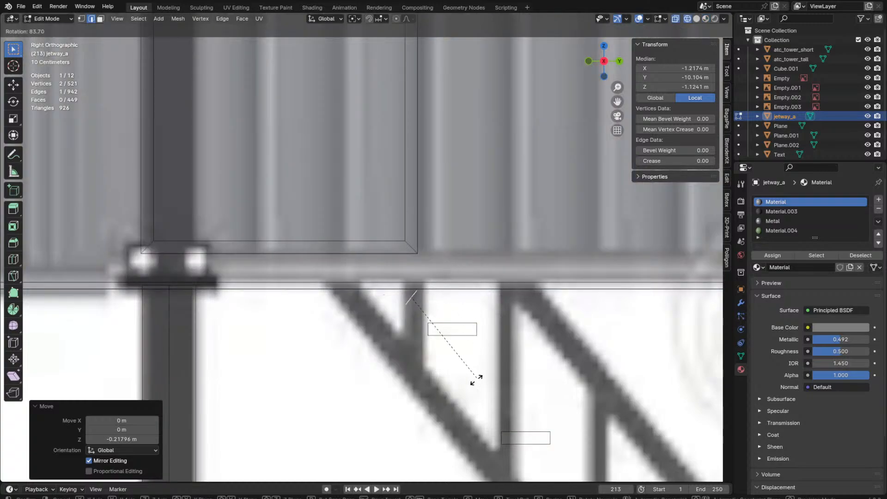
key(9)
key(0)
key(Return)
Step: Move the rotated edge in side view to the landing's lower stair-side corner at the top of the stairs
key(g)
click(361, 347)
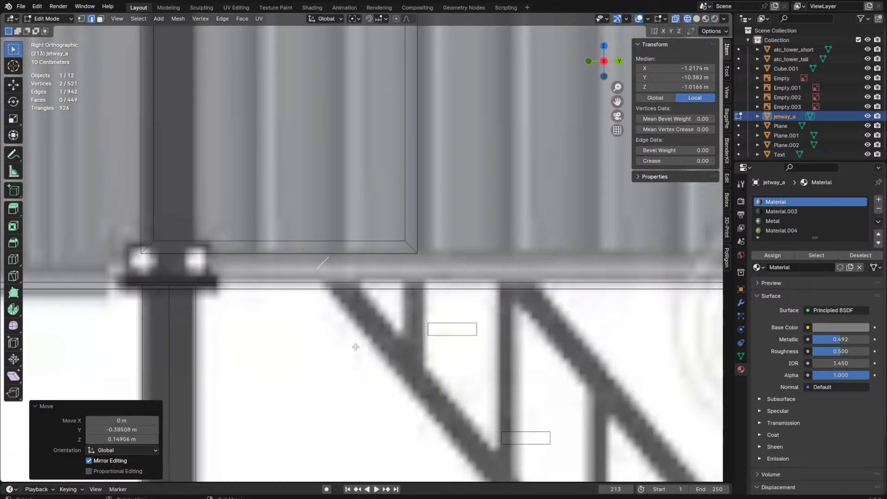
key(g)
click(446, 330)
scroll(495, 362, up, 2)
Step: Extrude the edge down along the treads into a stringer strip ending at the reference ladder's foot, about Y -8.41 m, Z -3.44 m
key(e)
click(493, 437)
scroll(337, 260, up, 2)
key(g)
click(340, 263)
scroll(351, 273, down, 4)
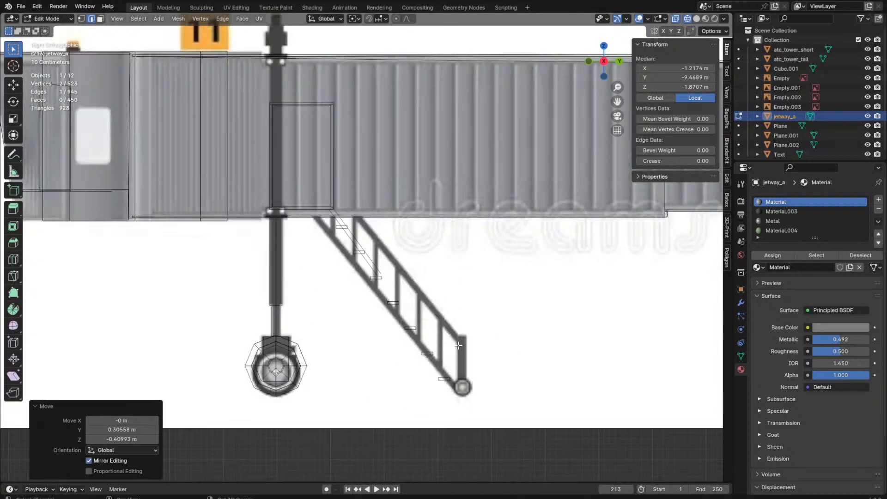
key(g)
click(424, 316)
scroll(370, 268, up, 8)
key(g)
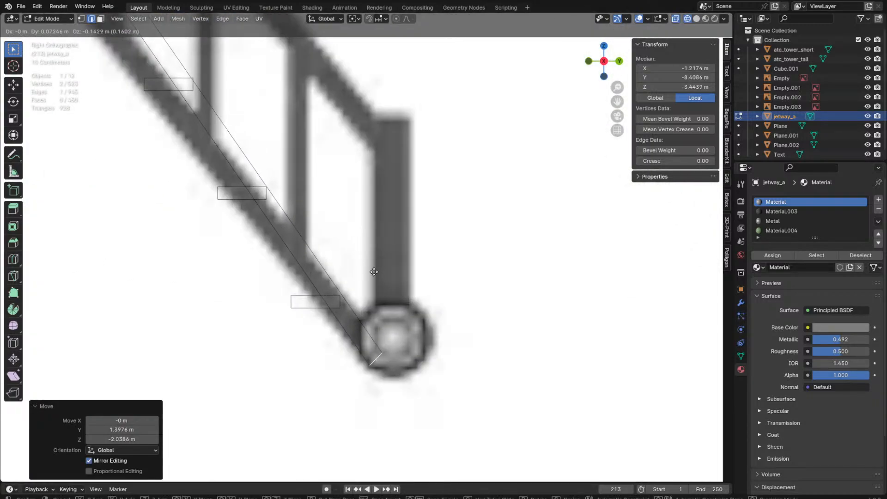
click(369, 274)
scroll(383, 276, down, 5)
Step: Extrude the stringer strip's face about 0.07 m to give the stringer thickness
middle_drag(382, 275, 218, 303)
key(3)
click(143, 353)
middle_drag(259, 328, 322, 298)
middle_drag(321, 298, 325, 260)
key(e)
click(324, 262)
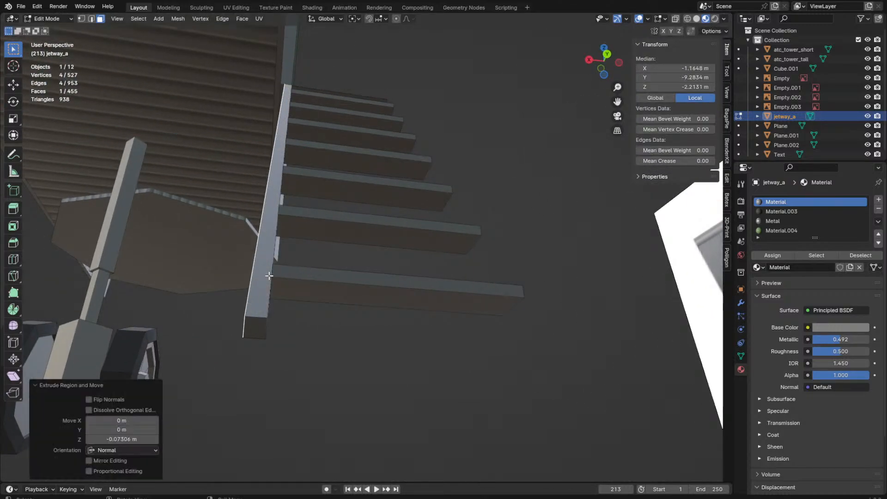
Step: Duplicate the whole stringer along X to the treads' outer ends, at about X -1.98 m
key(ctrl+l)
key(shift+d)
key(x)
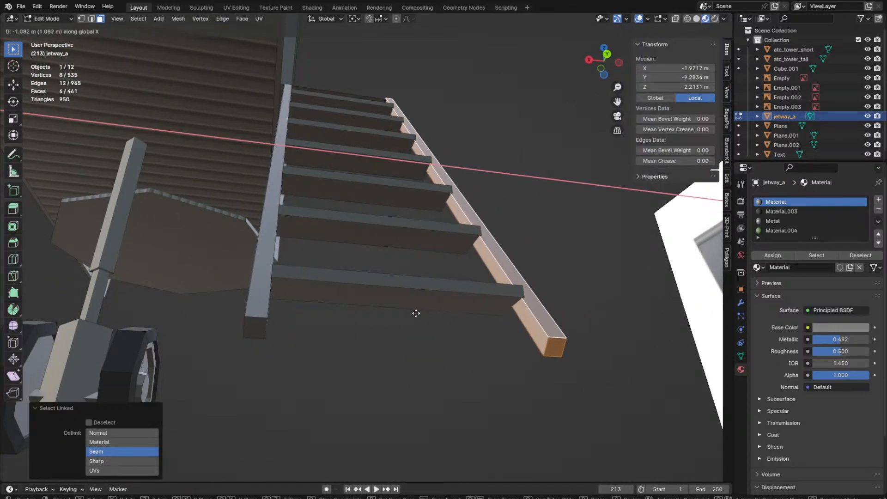
click(434, 325)
middle_drag(434, 324, 400, 304)
key(g)
key(x)
click(399, 303)
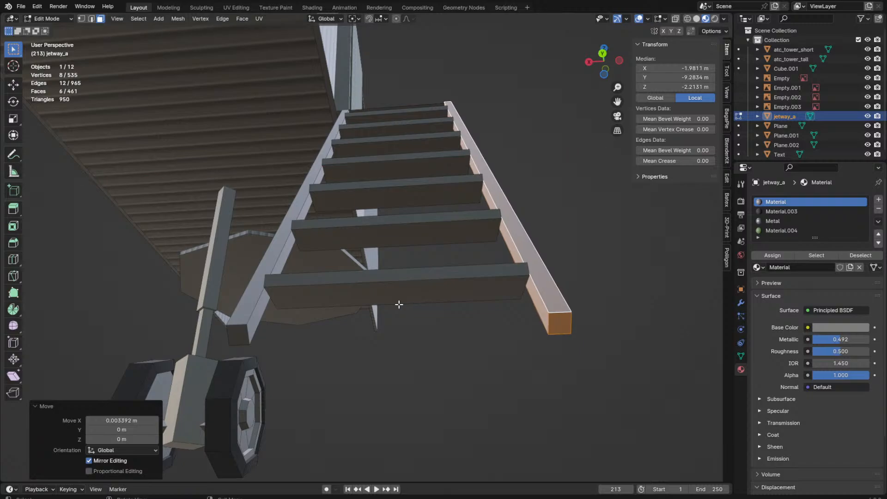
key(g)
key(x)
click(372, 303)
Step: Select both stair stringers and duplicate them about 1.07 m up along Z as handrails
middle_drag(256, 300, 289, 295)
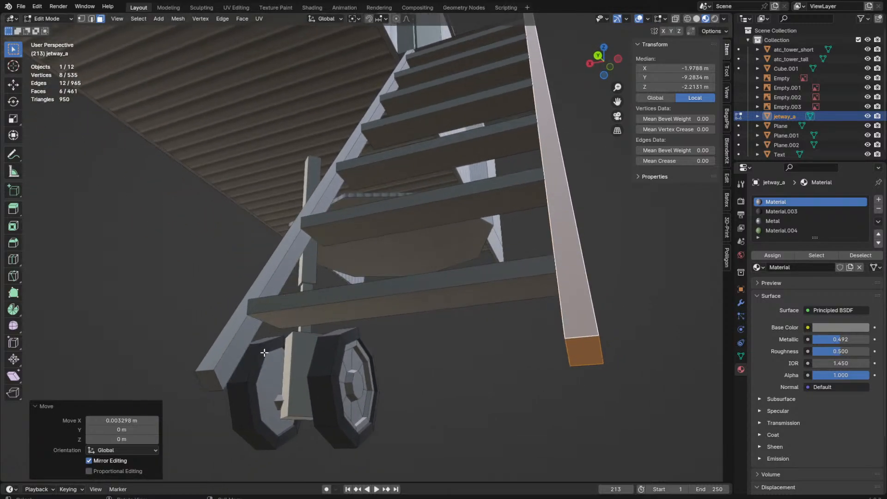
key(l)
click(231, 346)
key(l)
key(l)
key(grave)
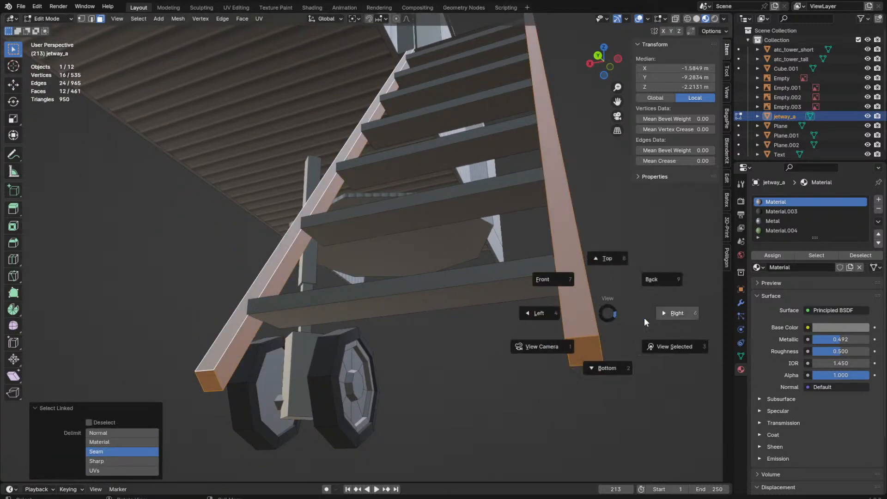
click(673, 311)
key(alt+z)
scroll(425, 255, down, 3)
key(shift+d)
key(z)
click(425, 256)
scroll(415, 255, down, 3)
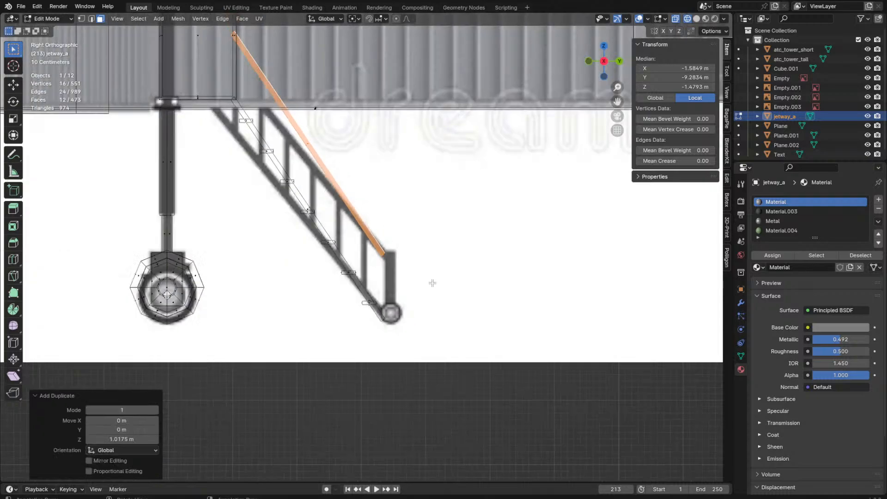
key(g)
key(z)
click(419, 260)
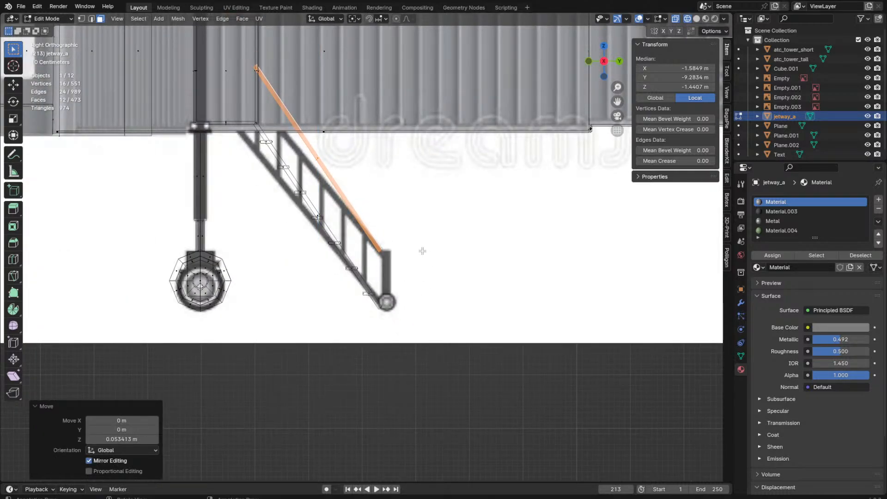
Step: Select the lower end faces of both handrails and extend them down to the top of the reference's end post
scroll(357, 241, up, 4)
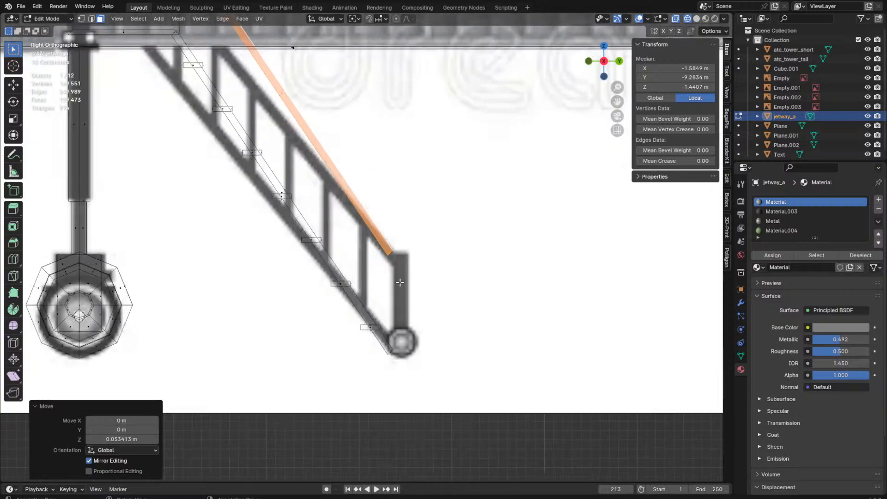
click(416, 273)
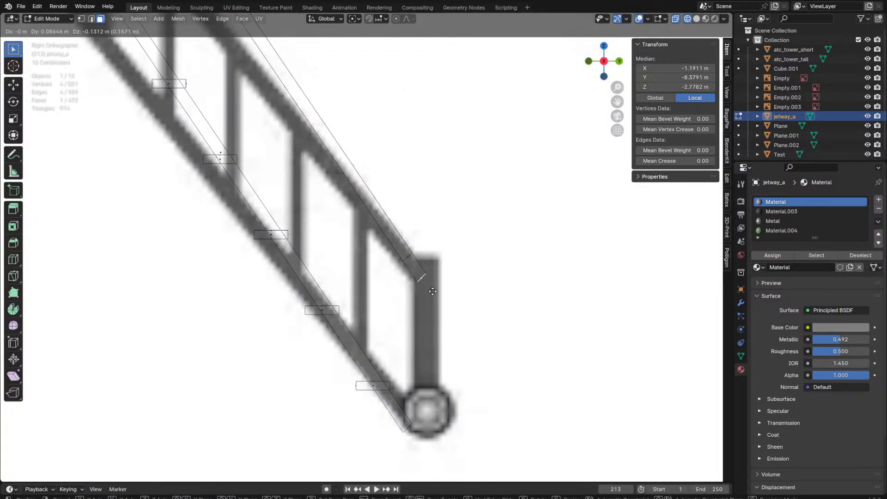
shift+drag(436, 257, 437, 257)
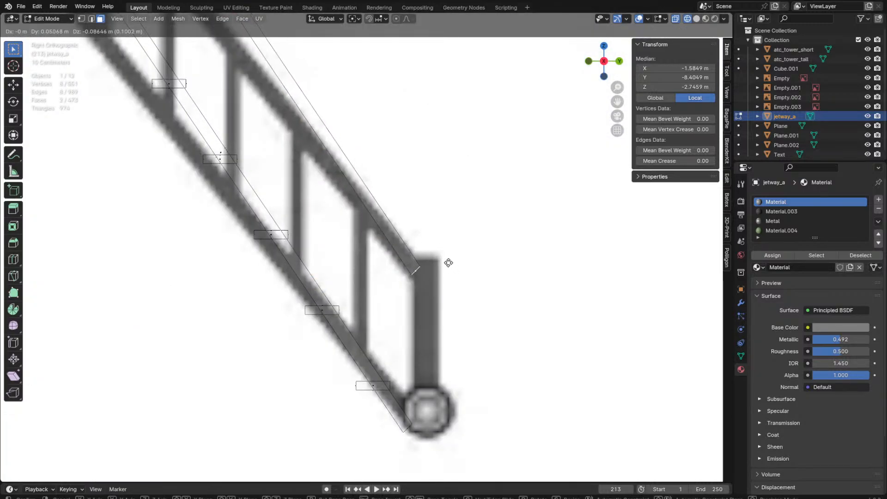
Step: Snap the 3D cursor to the handrails' lower end faces and delete those two faces
key(shift+s)
click(468, 372)
key(x)
click(462, 282)
Step: Add a cube at the 3D cursor, scale it down and fit it over the top of the reference's end post
key(shift+a)
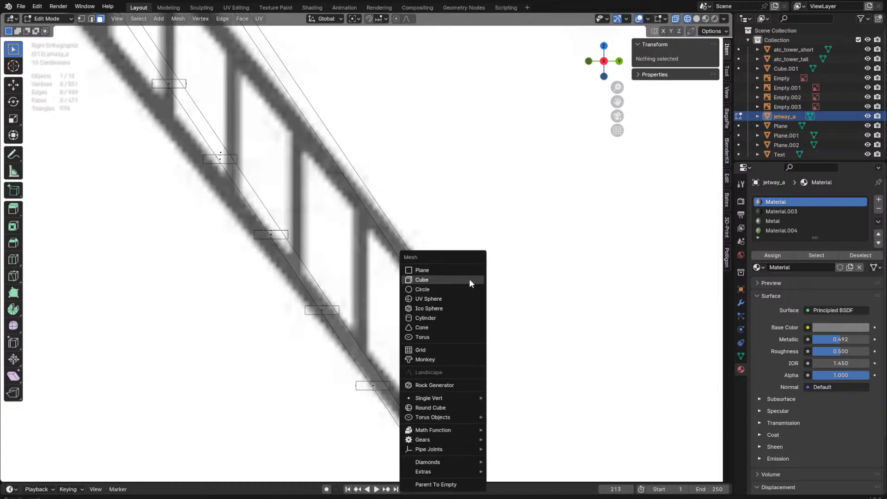
click(470, 279)
key(s)
click(435, 283)
key(s)
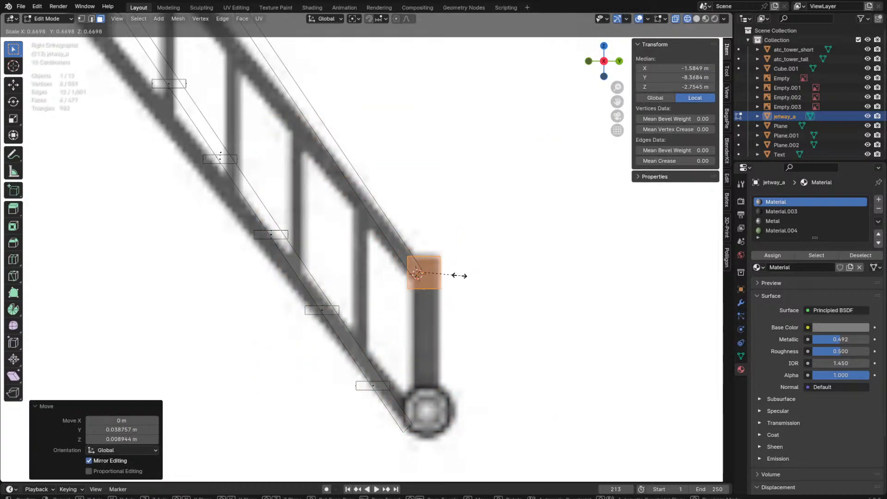
click(459, 273)
Step: Move the small cube about 0.47 m along X to the inner handrail's lower end
middle_drag(459, 273, 434, 324)
key(g)
key(x)
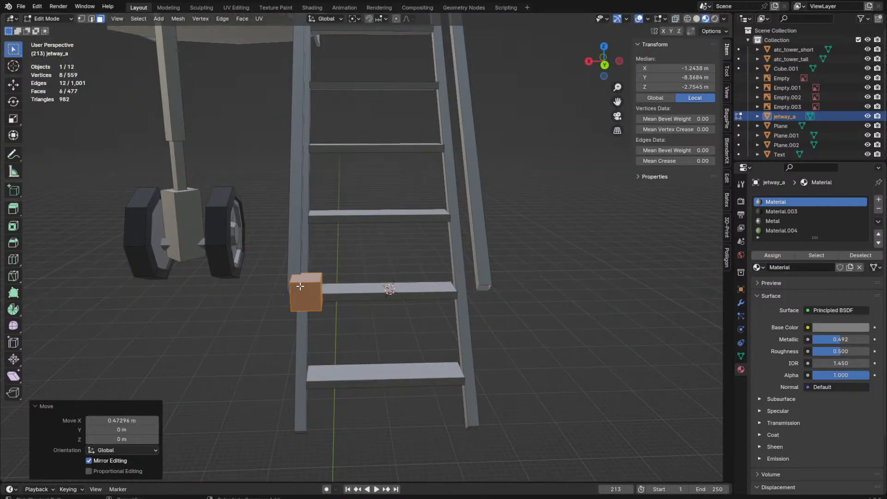
Step: Snap the 3D cursor to the lower end of the handrail nearest the bridge and move the small cube onto it
right_click(297, 285)
key(3)
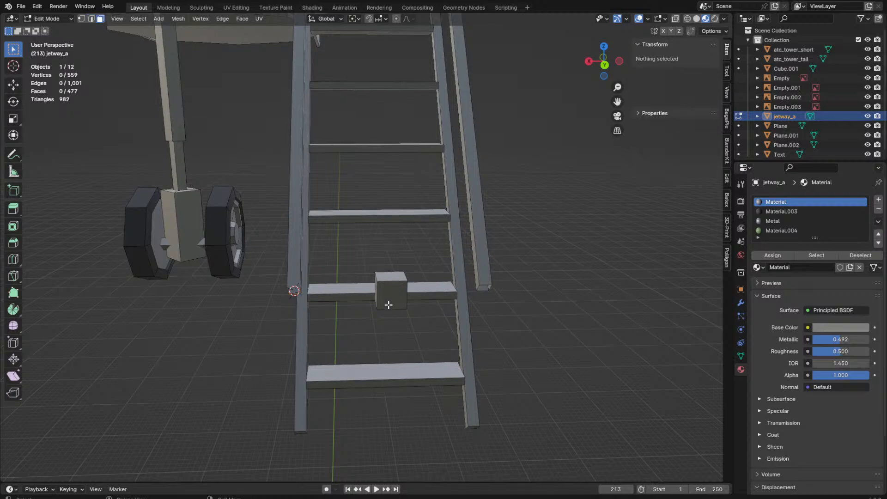
key(l)
key(shift+s)
click(406, 212)
Step: Move the cube about 0.05 m along Y so it fits over the top of the reference's end post
key(KP_3)
key(alt+z)
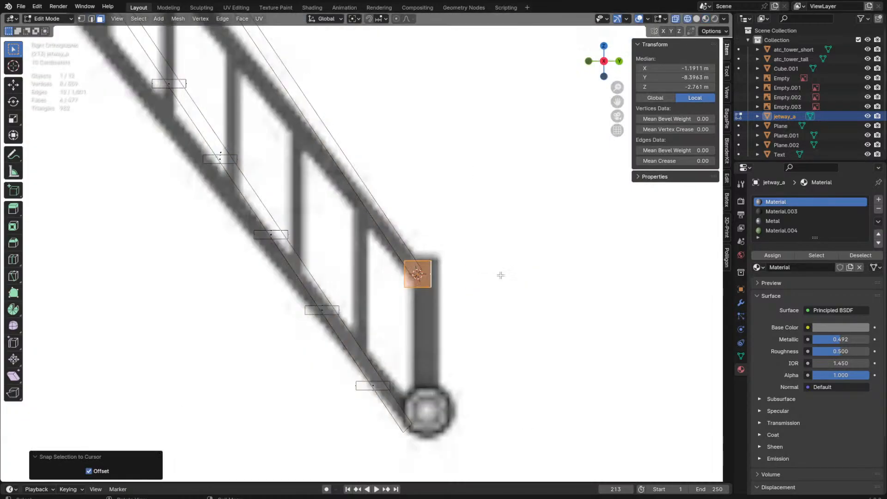
key(g)
click(613, 286)
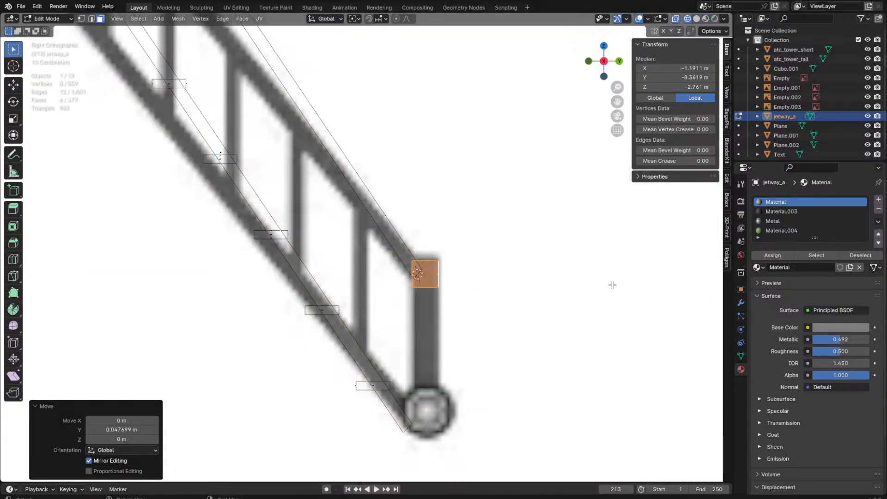
Step: Move the cube's bottom face down about 0.86 m along Z to stretch it into the full-length end post
click(434, 292)
shift+middle_drag(433, 336, 432, 276)
key(g)
key(z)
click(426, 413)
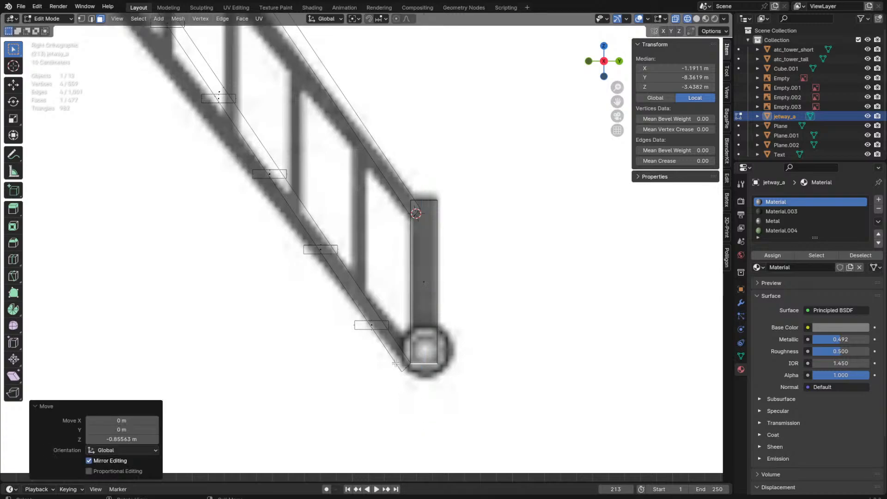
click(407, 369)
key(g)
click(417, 363)
key(ctrl+z)
Step: Move the lower end faces of both stringers about 0.07 m along Y and 0.07 m up into the end post
drag(377, 386, 411, 360)
key(g)
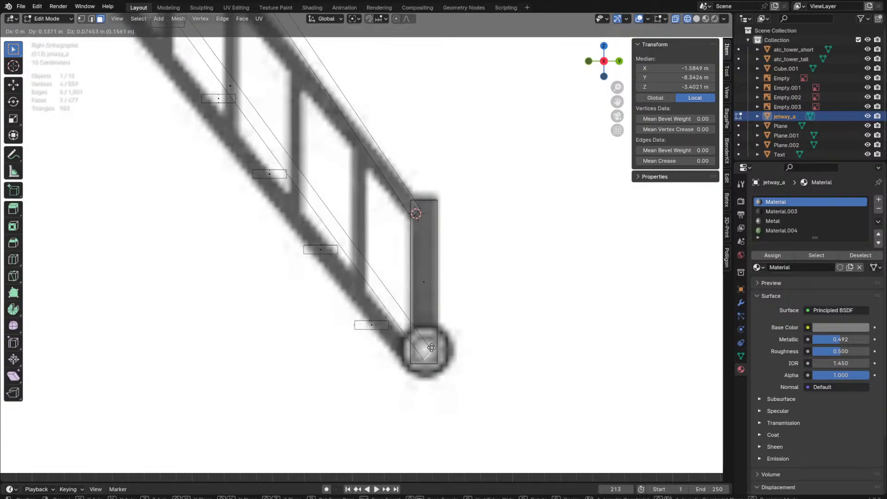
click(427, 351)
key(z)
click(428, 389)
Step: Select the stair treads above the lowest one as linked geometry and delete them
scroll(363, 292, down, 3)
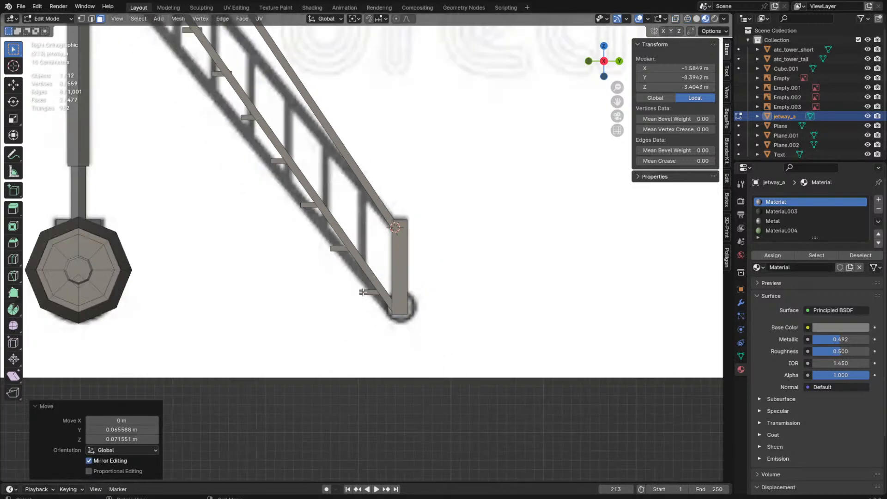
click(361, 294)
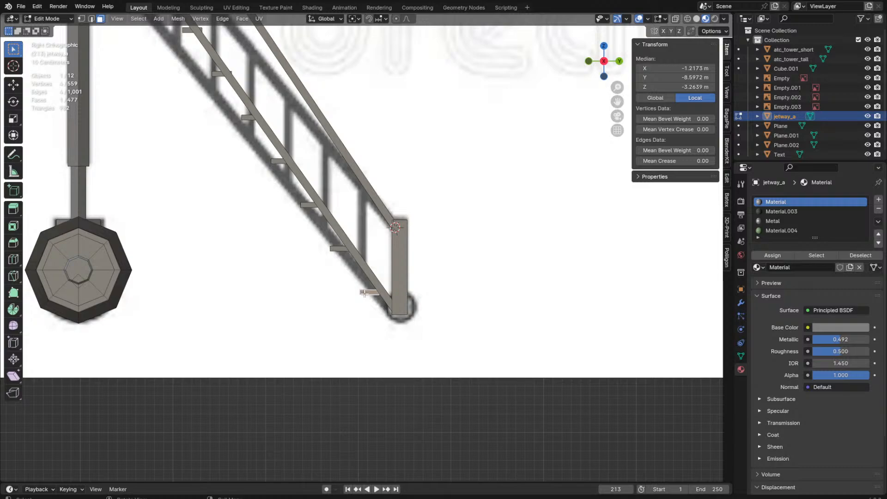
key(l)
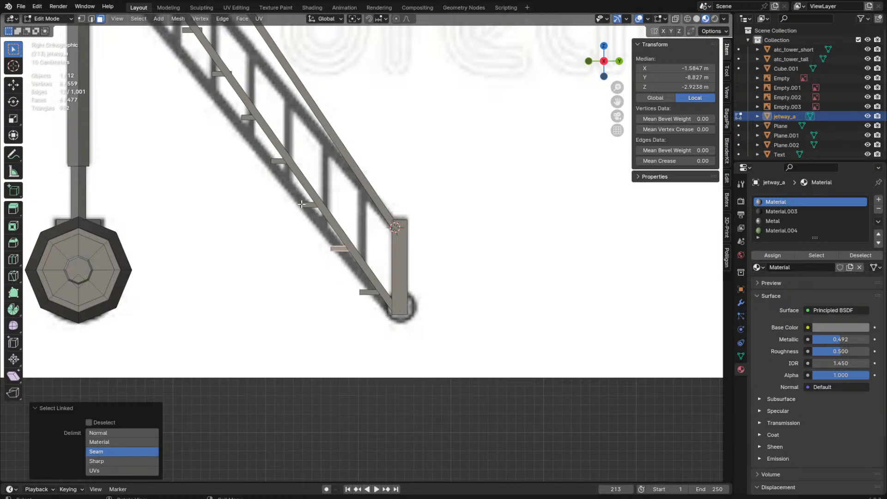
key(x)
click(305, 204)
key(ctrl+z)
key(ctrl+shift+z)
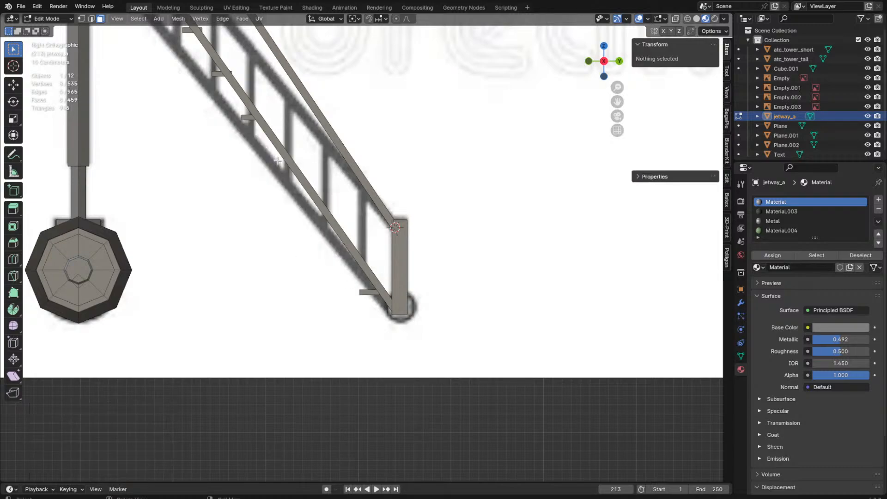
shift+middle_drag(278, 161, 367, 314)
key(l)
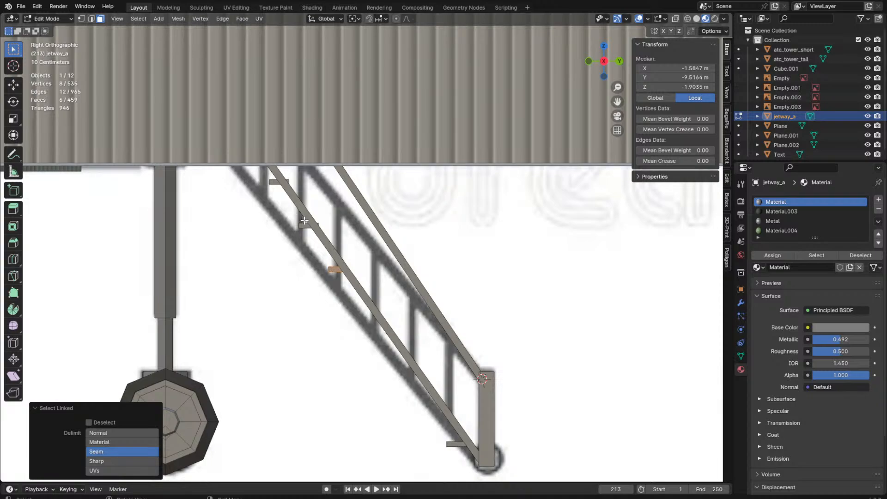
key(x)
click(274, 184)
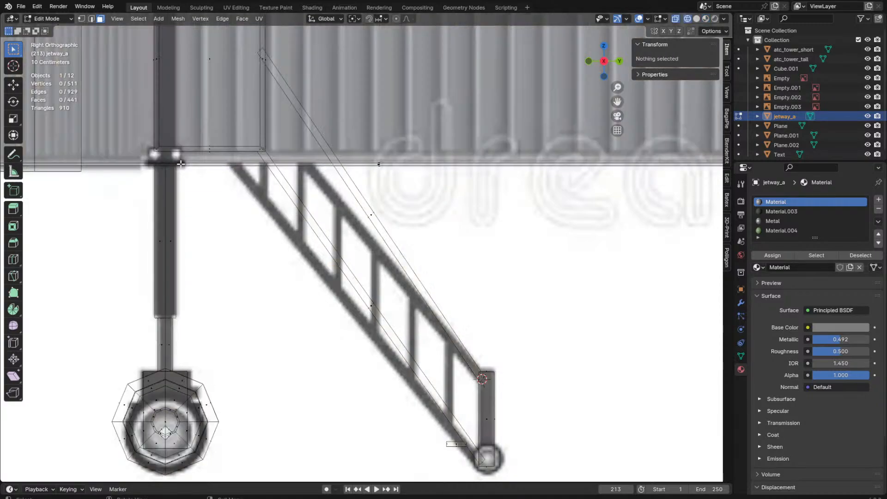
Step: Move the remaining tread about 0.33 m along Y and 0.20 m down to the base of the end post
key(alt+z)
key(1)
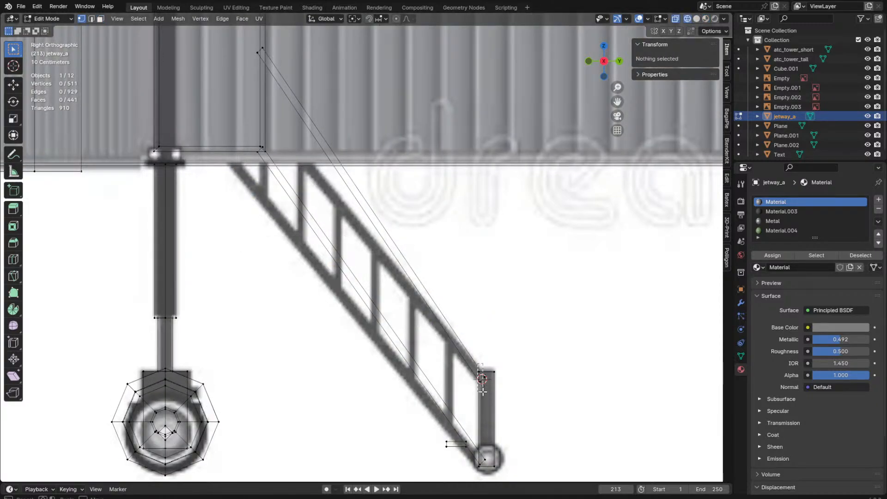
click(482, 391)
scroll(482, 391, up, 2)
key(3)
key(l)
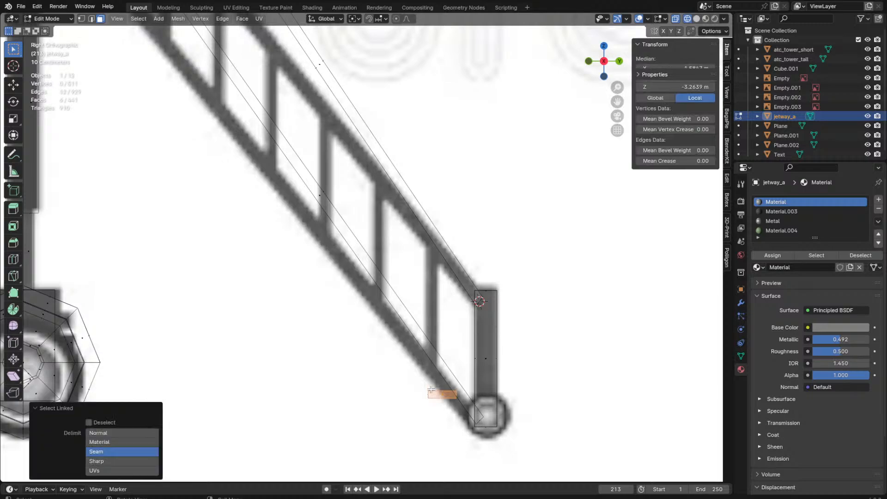
key(g)
click(476, 415)
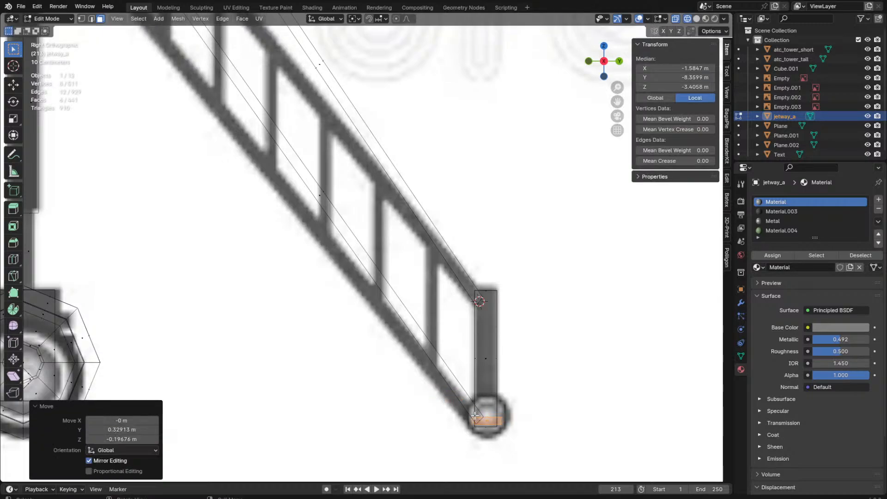
Step: Duplicate the tread repeatedly up to the landing, offsetting each copy about -0.337 m along Y and 0.482 m along Z
scroll(579, 402, down, 6)
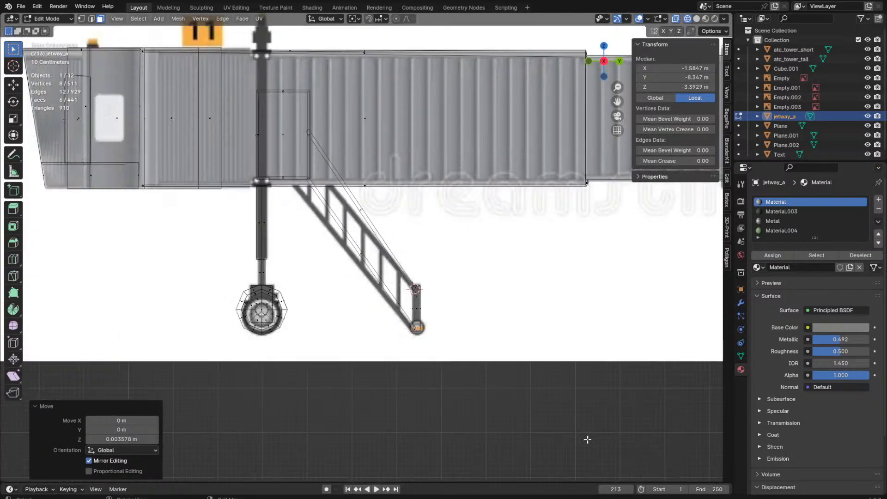
key(shift+d)
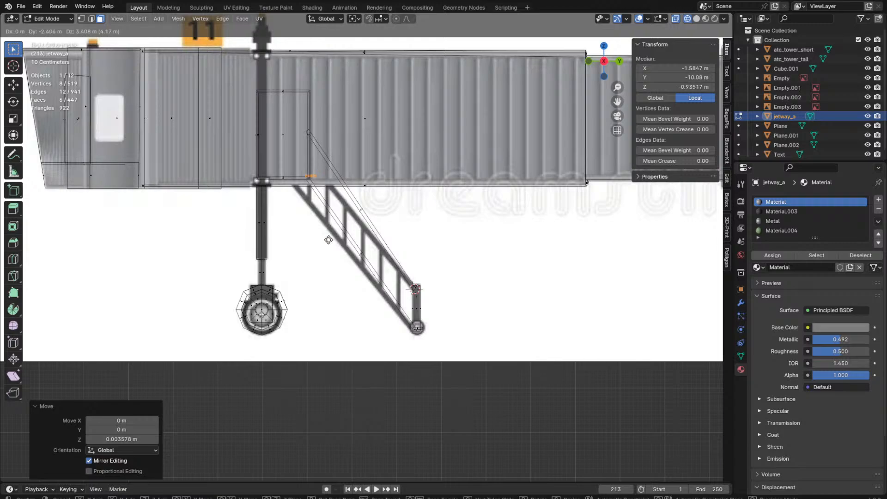
click(330, 242)
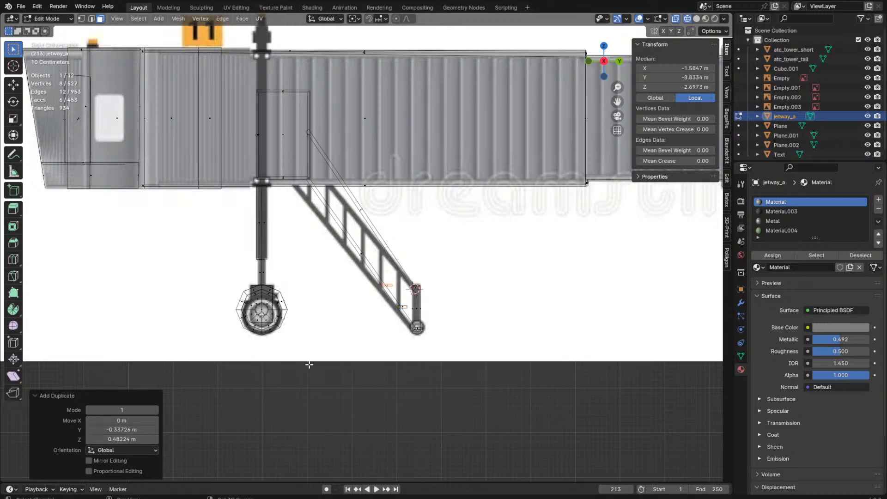
key(z)
click(496, 362)
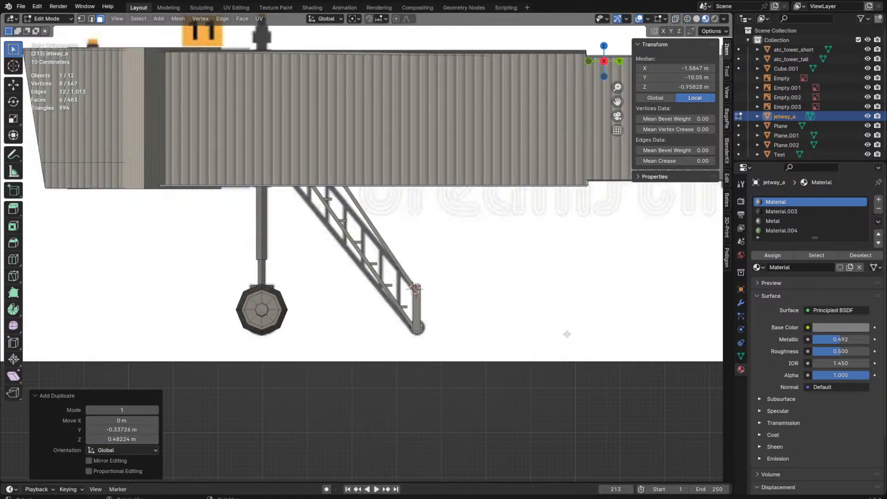
Step: Delete the topmost tread copy that overlaps the landing
mouse_move(566, 333)
middle_down()
mouse_move(467, 242)
mouse_move(414, 288)
middle_up()
key(x)
click(476, 217)
key(ctrl+z)
key(Tab)
key(Tab)
key(x)
click(450, 252)
scroll(414, 288, up, 3)
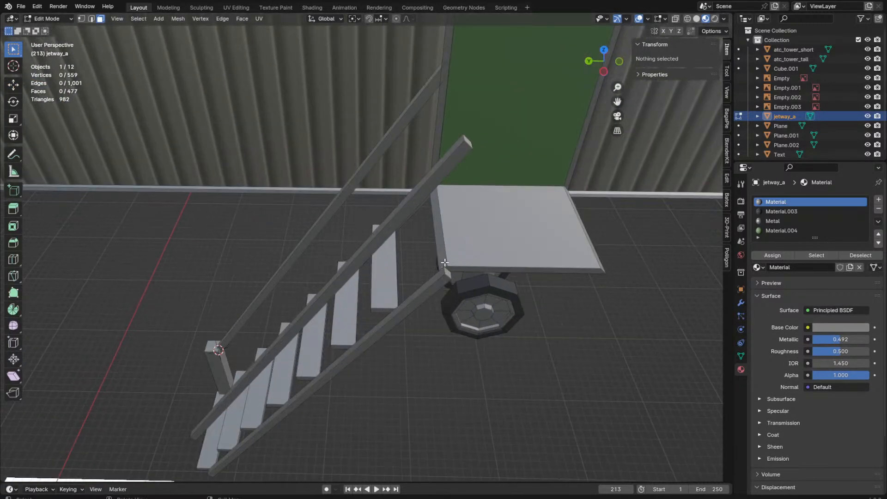
Step: Extrude the landing's stair-side face about 0.11 m along Y, flatten it along Y and move it about 0.03 m further
click(425, 252)
key(e)
click(435, 252)
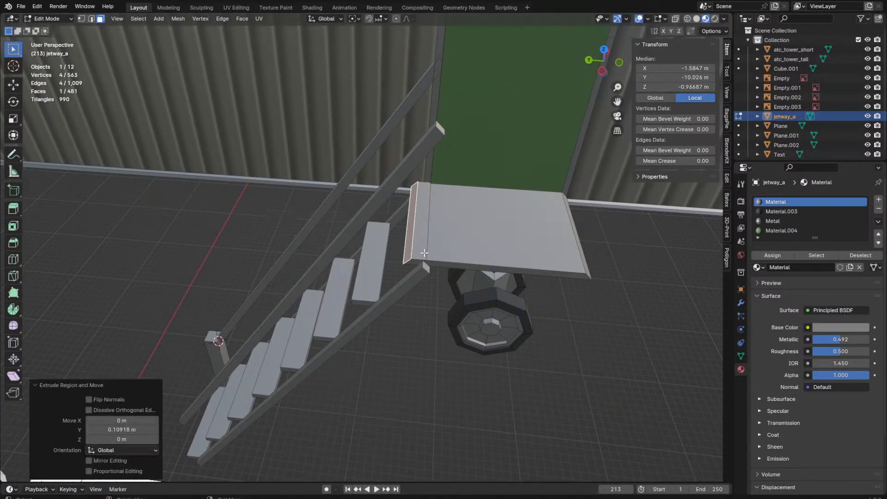
key(s)
key(y)
key(0)
key(Return)
key(g)
key(y)
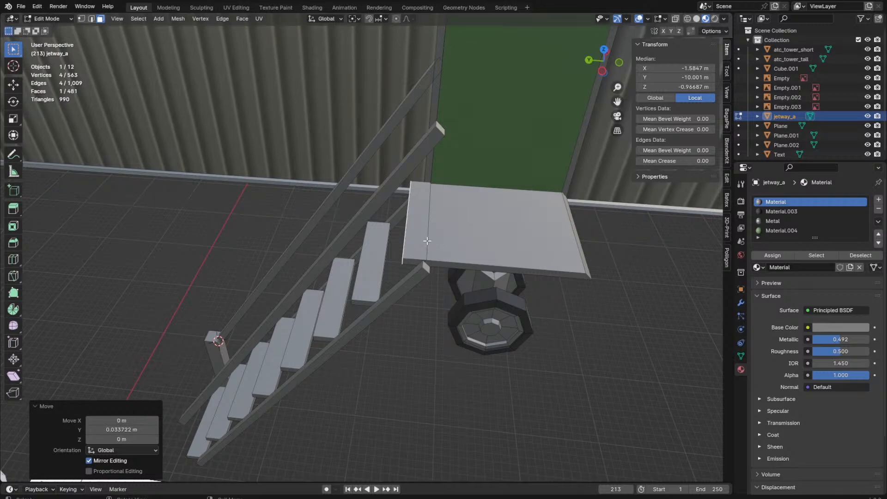
Step: Select the upper end faces of the outer stringer and handrail and extrude them about -1.13 m along Y past the landing
click(427, 266)
scroll(420, 276, down, 4)
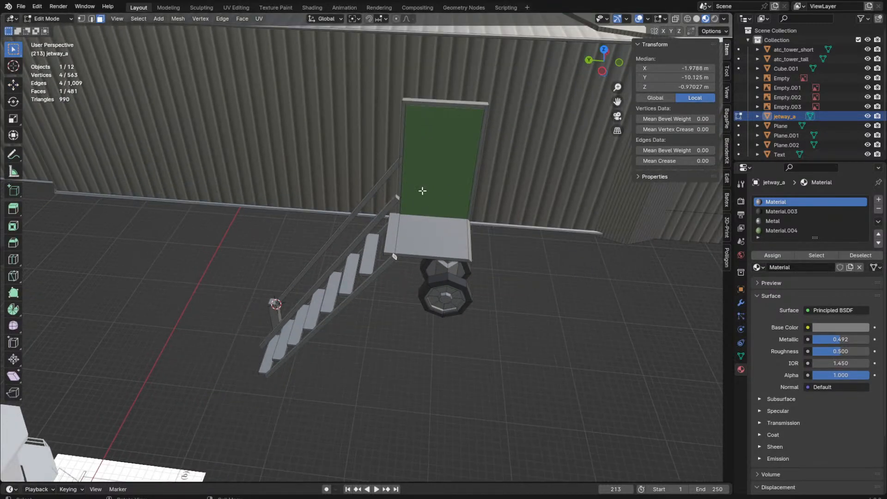
shift+click(397, 196)
mouse_move(407, 197)
middle_down()
mouse_move(479, 201)
mouse_move(398, 261)
middle_up()
key(KP_3)
key(ctrl+KP_3)
scroll(398, 261, up, 4)
key(z)
click(361, 266)
key(e)
key(y)
click(530, 254)
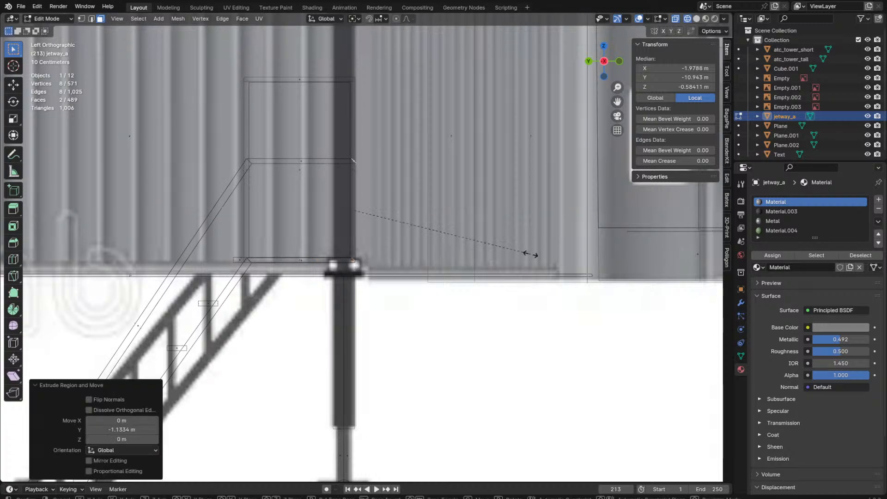
Step: Flatten the extruded rail ends by scaling Y to 0 and move them about 0.045 m along Y to the landing's edge
key(s)
key(y)
key(0)
click(530, 255)
key(shift+z)
mouse_move(530, 254)
middle_down()
mouse_move(425, 382)
mouse_move(477, 321)
middle_up()
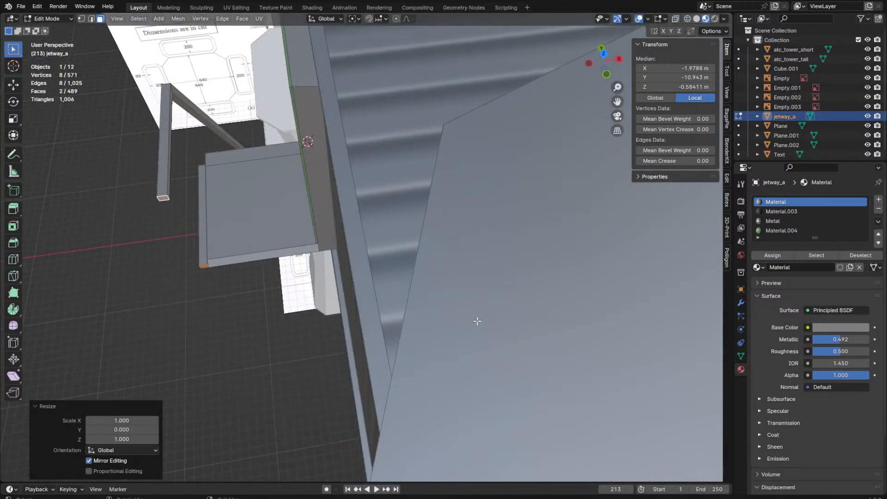
key(KP_7)
shift+middle_drag(396, 227, 481, 287)
scroll(481, 287, up, 3)
key(g)
key(y)
click(435, 311)
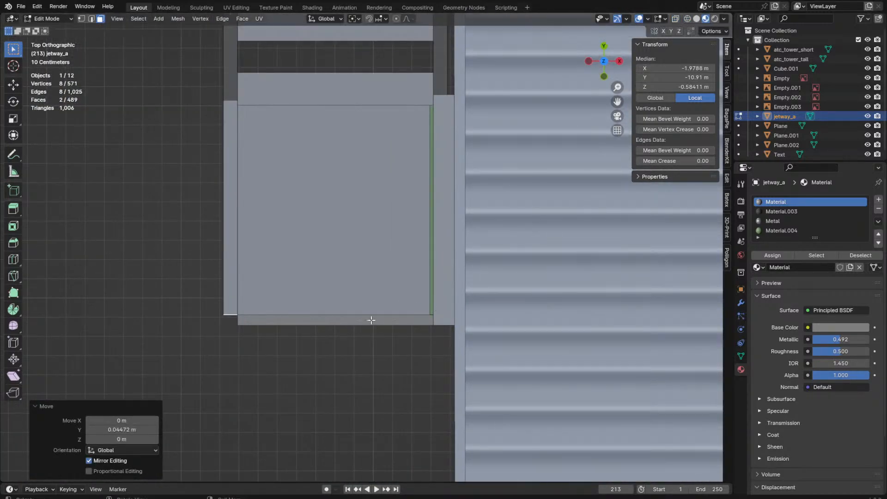
Step: Extrude the rail ends around the landing's corner and about 0.1 m along X, flattening the ends with an X scale of 0
key(e)
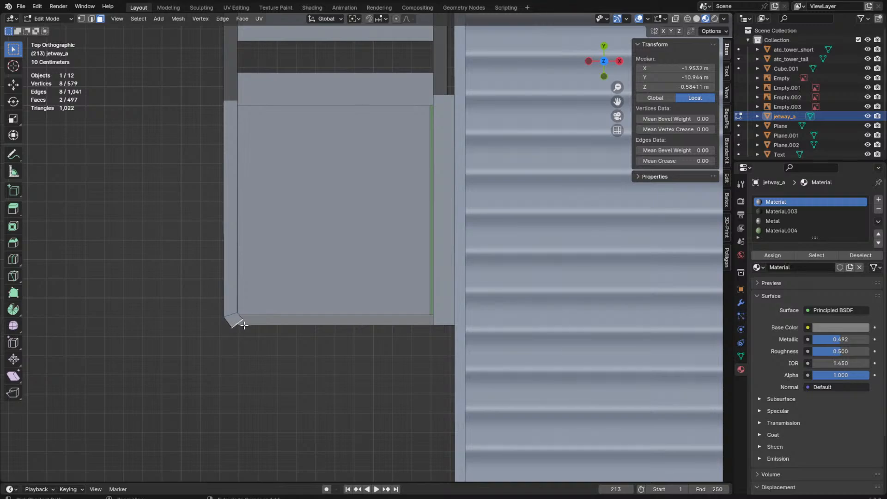
key(s)
key(x)
key(0)
key(Return)
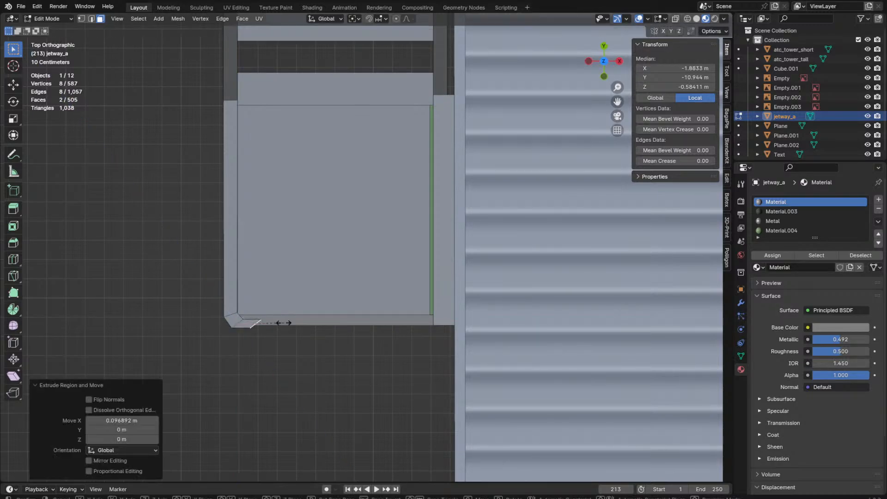
Step: Extend both rail ends along X into the jet bridge wall and delete their hidden end faces
key(g)
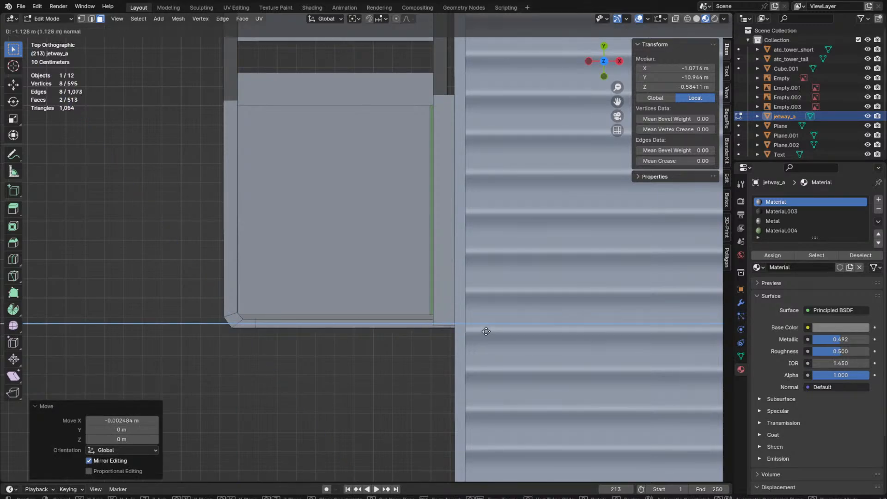
key(x)
click(607, 348)
middle_drag(559, 385, 425, 225)
scroll(430, 231, down, 3)
key(x)
click(427, 226)
Step: Inspect the door frame, landing rails and stairs from several angles in wireframe and shaded views
key(z)
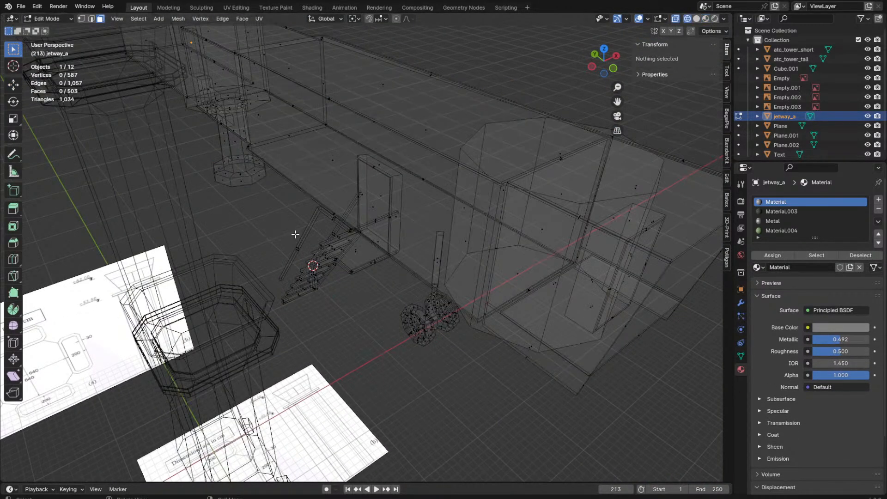
key(z)
scroll(422, 209, up, 4)
key(z)
click(432, 179)
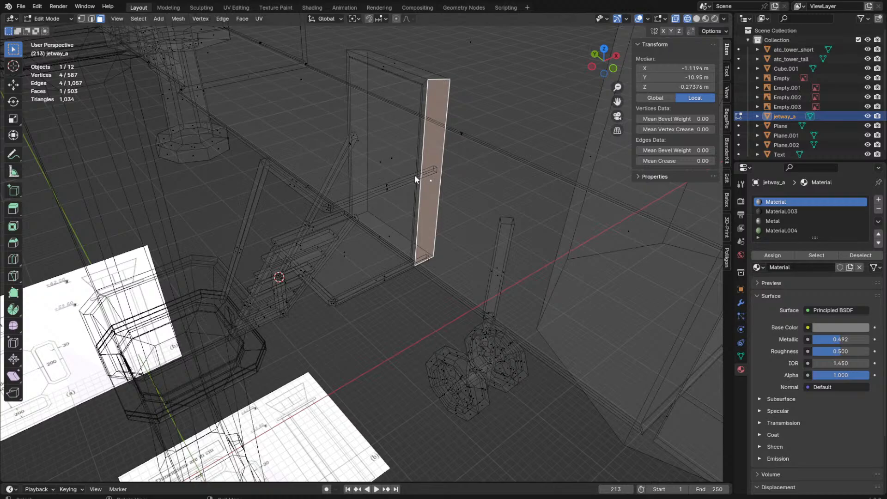
key(Tab)
scroll(413, 185, down, 4)
click(394, 315)
key(shift+z)
key(Tab)
scroll(443, 252, up, 2)
middle_drag(445, 247, 480, 215)
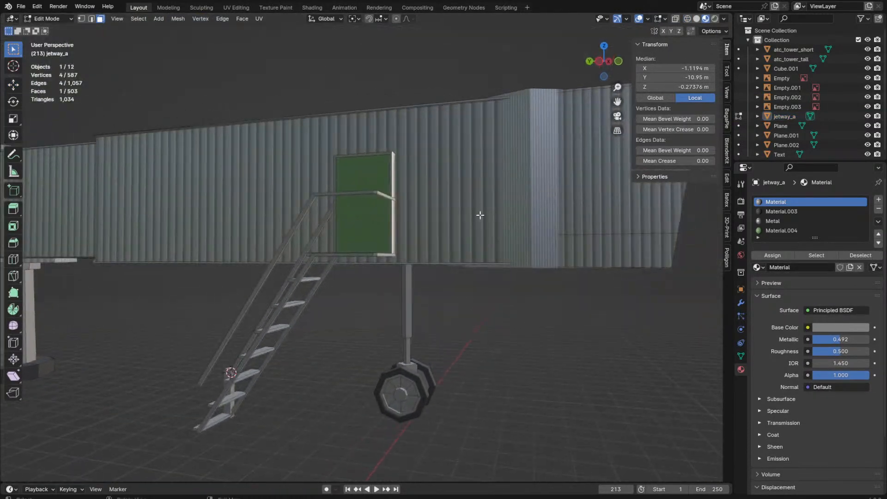
key(z)
click(386, 233)
middle_drag(386, 234, 430, 241)
key(alt+a)
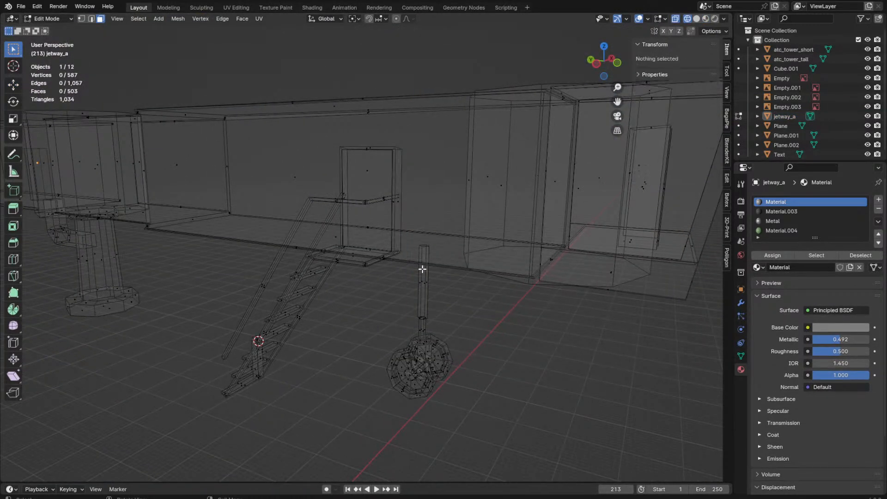
key(Tab)
scroll(444, 324, down, 4)
click(457, 351)
scroll(455, 350, up, 4)
middle_drag(453, 349, 508, 333)
key(z)
click(523, 397)
Step: Select the whole end post and duplicate it along X to the outer handrail
mouse_move(523, 397)
middle_down()
mouse_move(440, 311)
mouse_move(404, 351)
mouse_move(312, 341)
middle_up()
click(313, 340)
key(Tab)
click(294, 340)
key(ctrl+l)
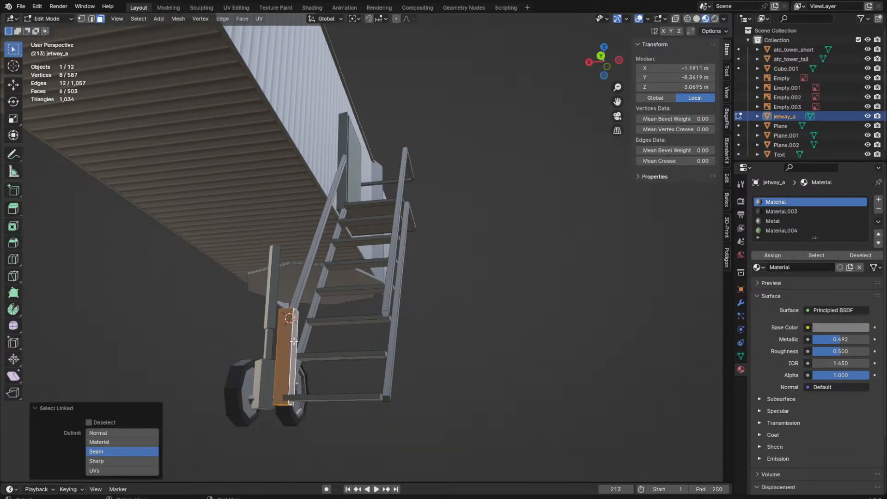
middle_drag(249, 277, 351, 332)
key(shift+d)
key(x)
click(359, 305)
Step: Adjust the duplicated post along X until it lines up with the outer handrail's lower end
key(g)
key(x)
click(357, 306)
key(g)
key(x)
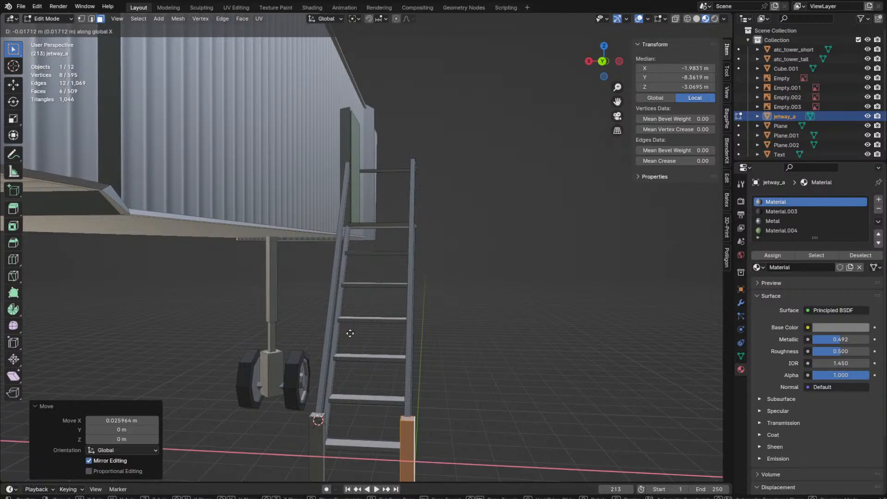
click(352, 333)
Step: Check the two end posts from below and save the file
key(grave)
mouse_move(437, 384)
middle_down()
mouse_move(422, 388)
mouse_move(335, 349)
mouse_move(410, 355)
mouse_move(377, 335)
middle_up()
key(z)
scroll(344, 348, down, 5)
key(Tab)
key(ctrl+s)
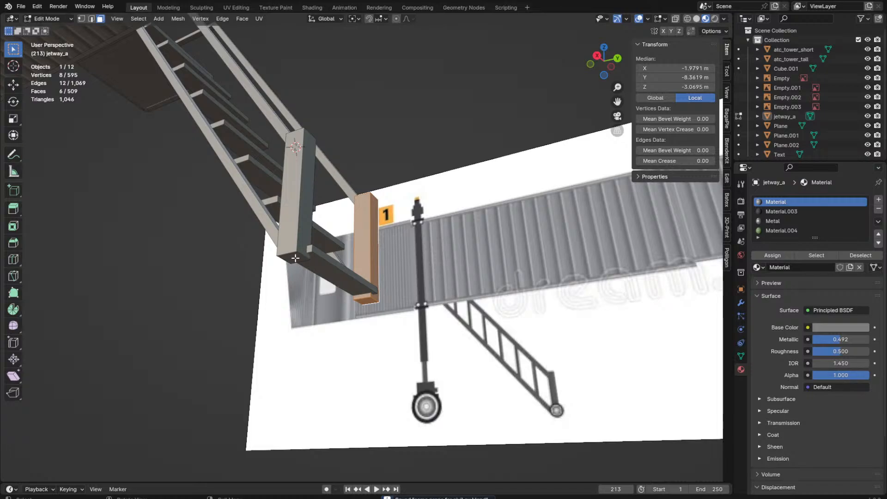
Step: Select the whole axle between the main wheels and raise it about 0.083 m along Z
click(296, 258)
key(KP_3)
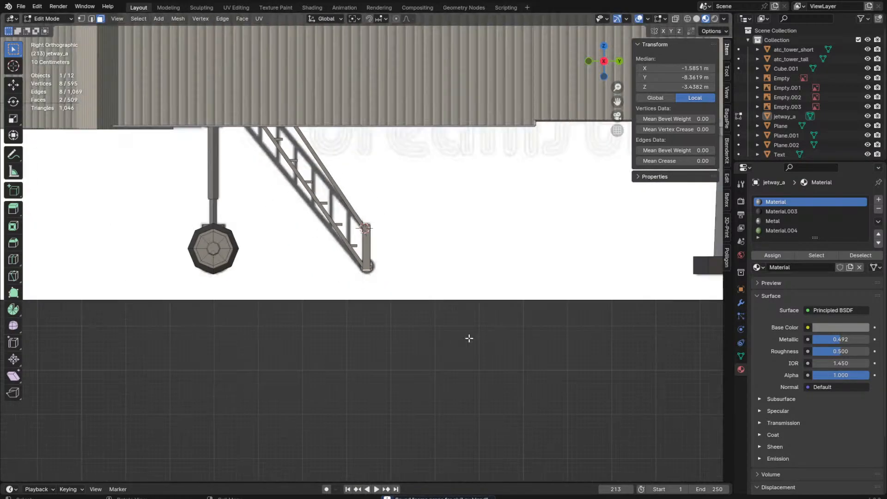
scroll(469, 339, up, 2)
key(l)
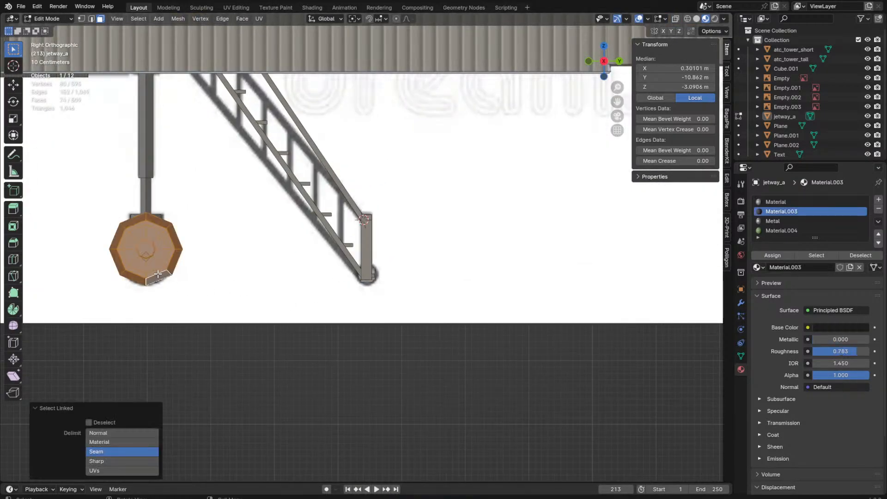
middle_drag(158, 274, 578, 345)
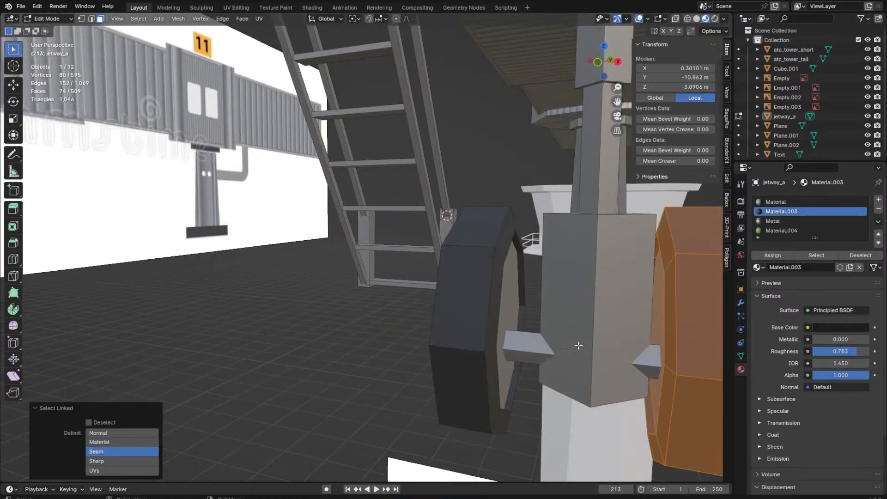
click(521, 340)
key(l)
key(g)
key(z)
click(529, 322)
Step: Raise the main wheels' axle about 0.038 m more along Z to centre it on the wheel hubs
key(KP_3)
key(shift+z)
key(g)
key(z)
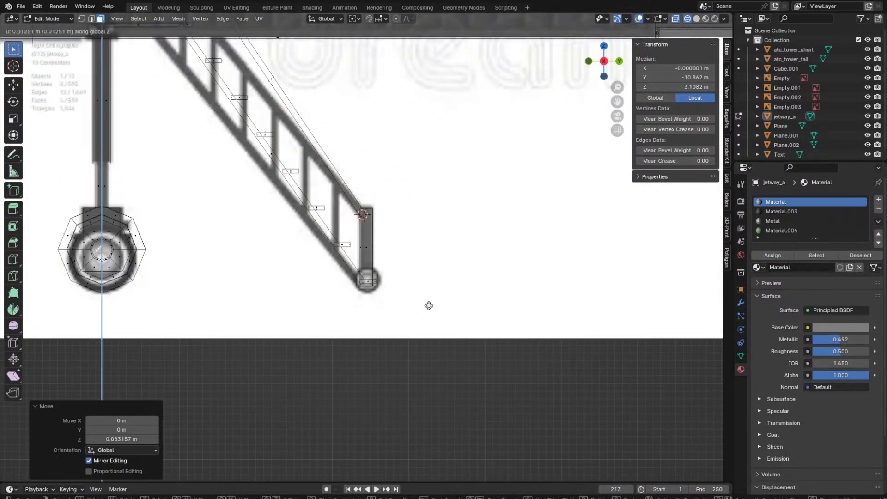
click(428, 304)
key(shift+z)
middle_drag(254, 311, 168, 270)
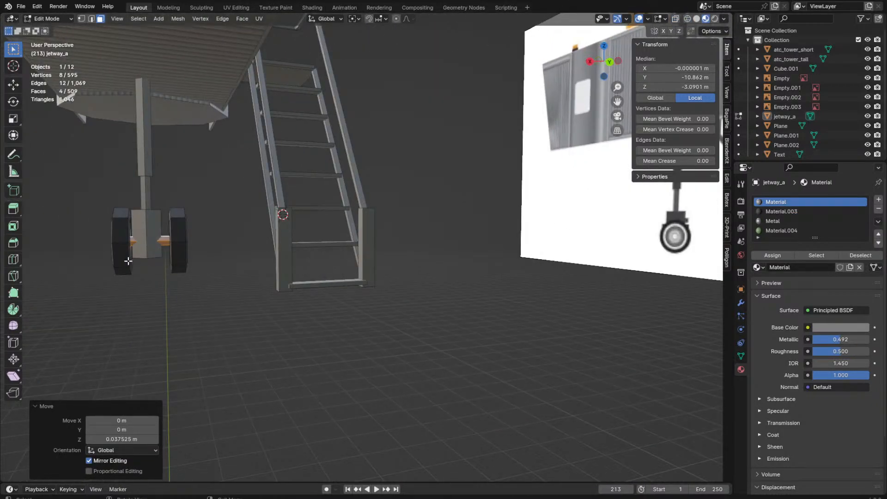
Step: Select both main wheels with their axle, leaving out the strut, duplicate them and snap the copy to the 3D cursor with offset kept
key(l)
key(l)
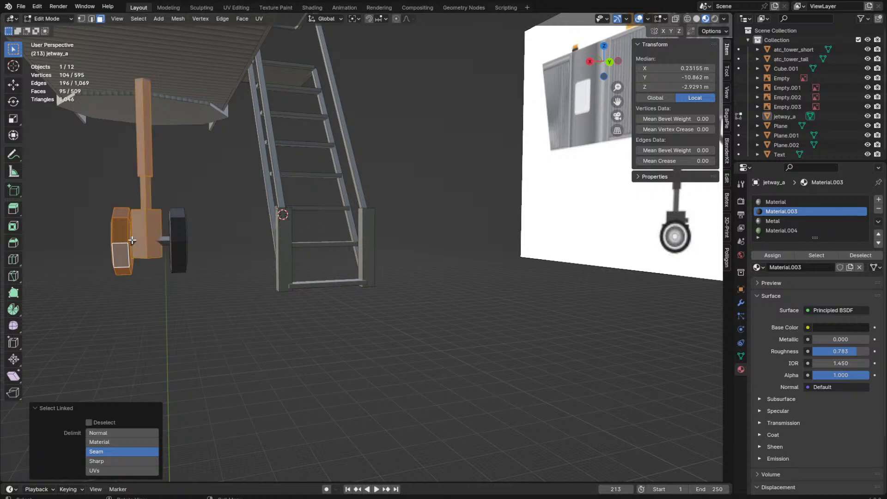
key(shift+l)
key(l)
key(l)
middle_drag(173, 241, 186, 259)
key(KP_3)
key(shift+d)
click(507, 262)
key(shift+s)
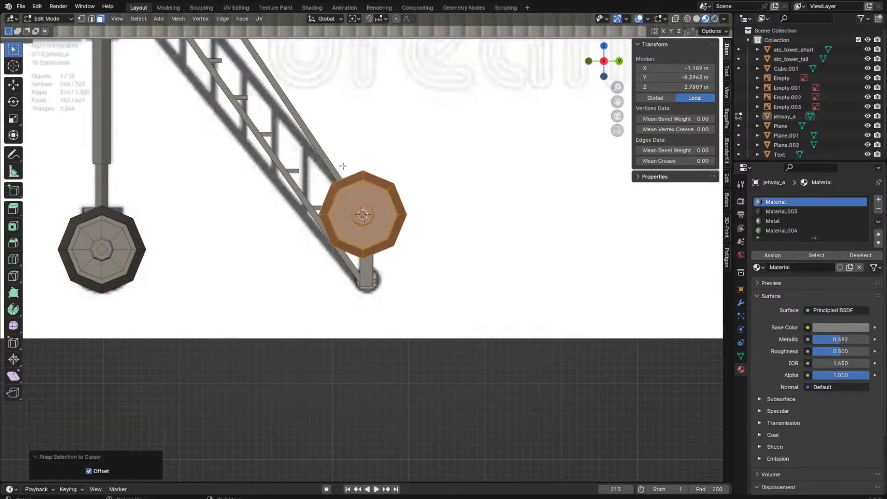
Step: Move the copied wheels down to the end post's lower end and scale them to the small wheel in the reference
scroll(351, 187, up, 3)
key(g)
key(z)
click(399, 295)
key(shift+z)
scroll(202, 302, up, 4)
key(g)
click(218, 325)
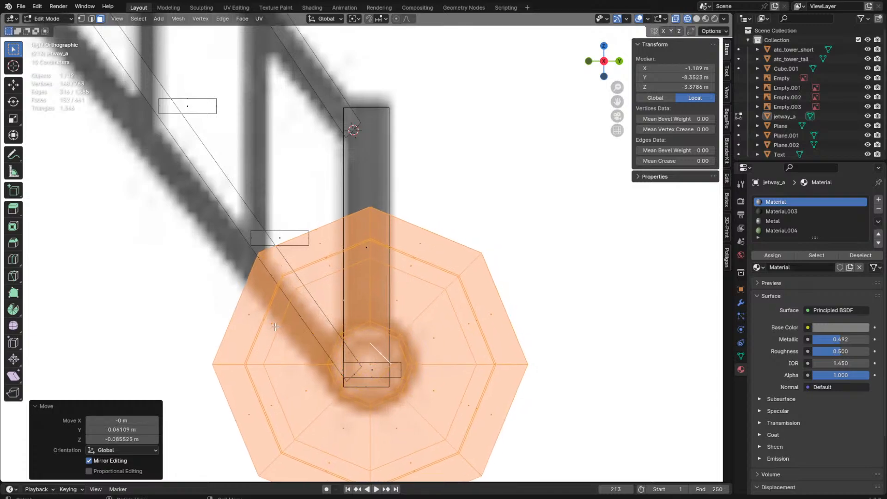
key(s)
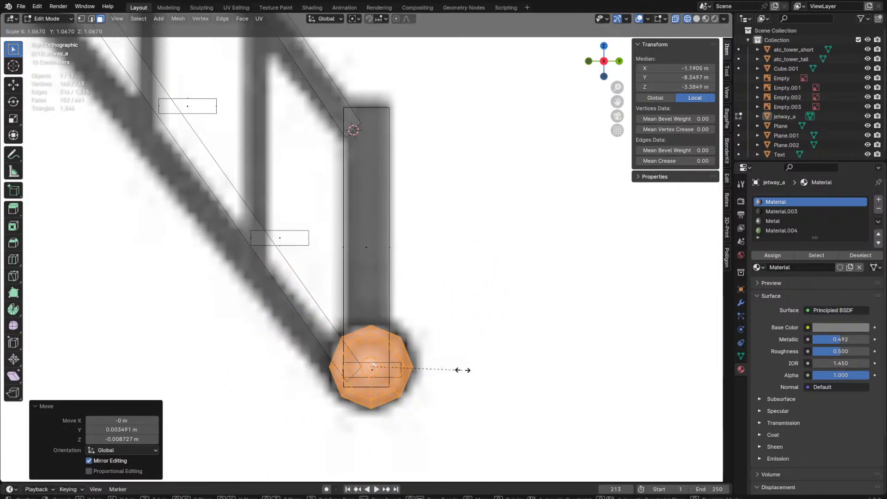
click(459, 368)
Step: Raise the small wheel pair slightly along Z and compare its height with the main wheels along Y
scroll(462, 372, down, 7)
key(g)
key(x)
key(y)
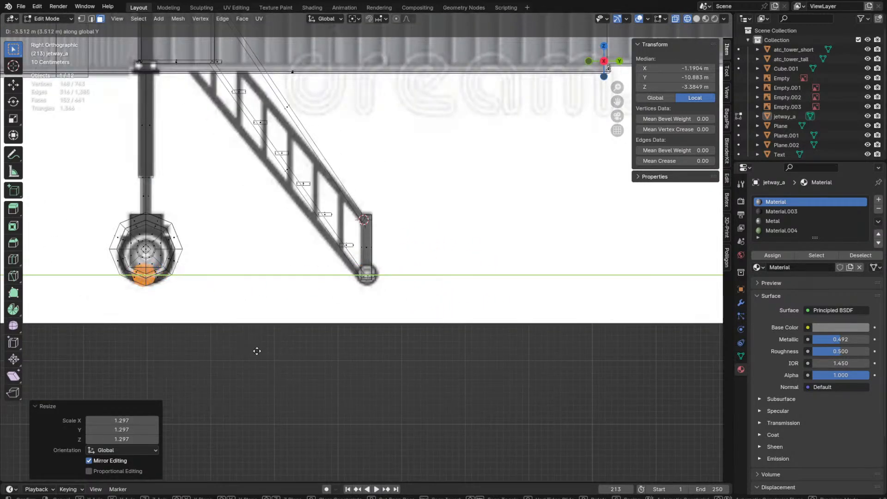
key(z)
scroll(436, 333, up, 8)
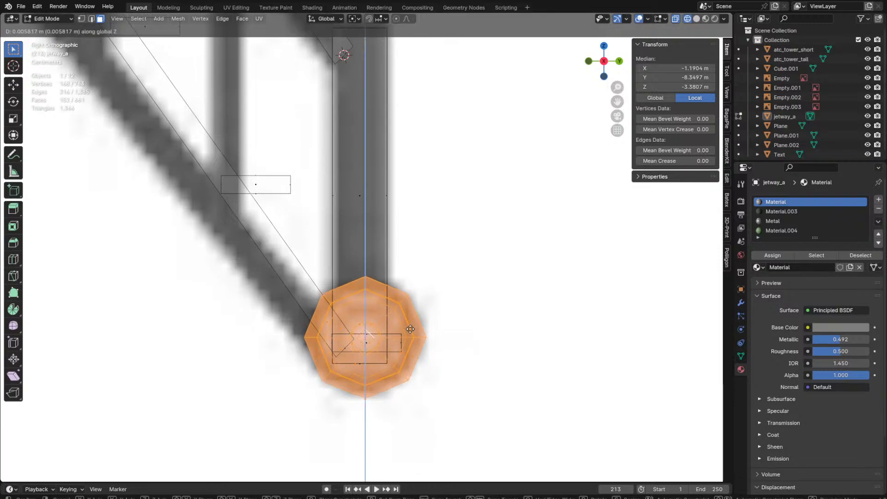
click(454, 326)
scroll(454, 327, down, 4)
scroll(454, 326, down, 4)
key(g)
key(y)
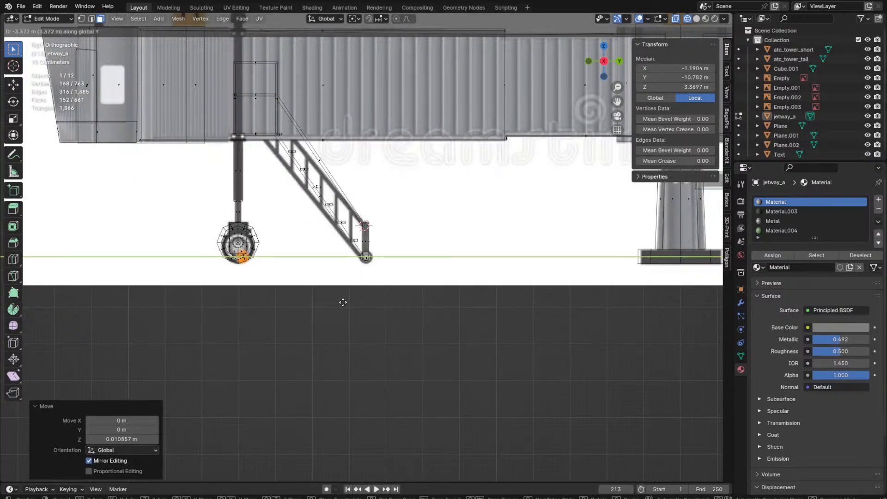
key(Escape)
click(463, 297)
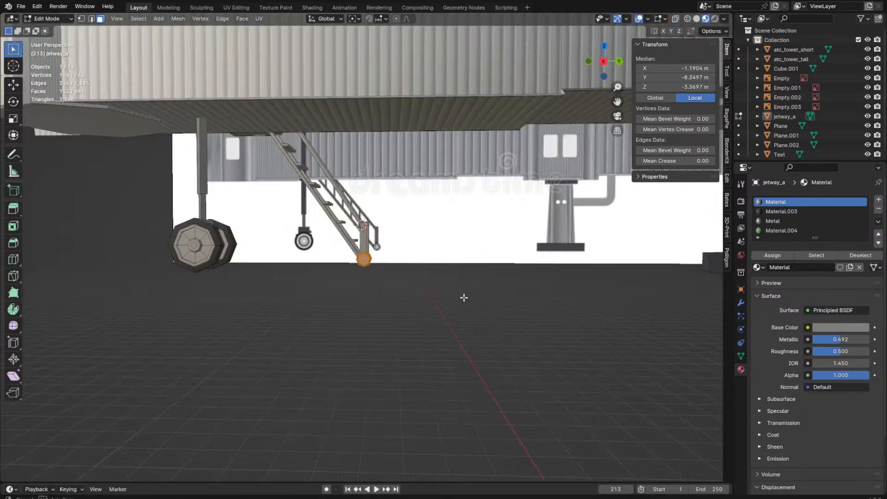
Step: Select the small wheel on the inner side of the stairs and move it along X to the outside of the opposite end post
key(KP_Decimal)
mouse_move(464, 297)
middle_down()
mouse_move(305, 269)
mouse_move(235, 295)
mouse_move(237, 286)
mouse_move(323, 272)
middle_up()
click(237, 287)
key(ctrl+l)
key(g)
key(z)
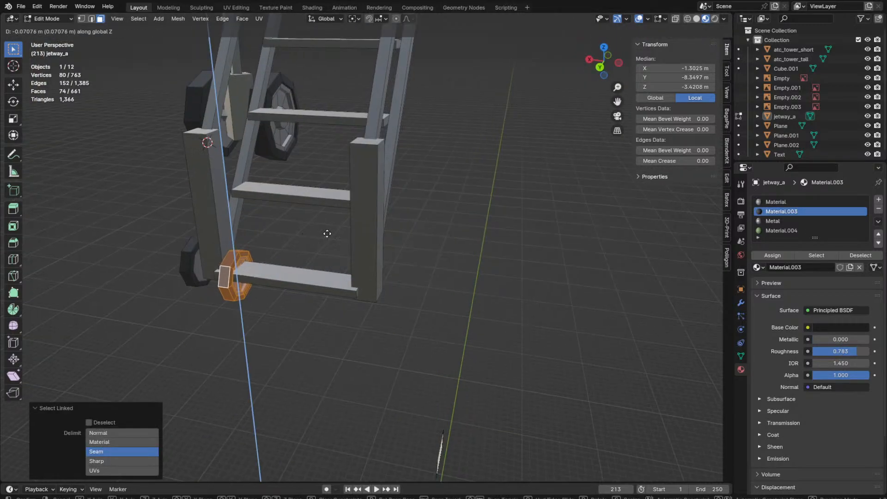
key(y)
key(x)
click(418, 278)
Step: Duplicate the edge loop at the small axle's inner end about 0.065 m along X
middle_drag(418, 278, 283, 280)
key(2)
alt+click(255, 286)
key(shift+d)
key(x)
click(284, 280)
right_click(284, 280)
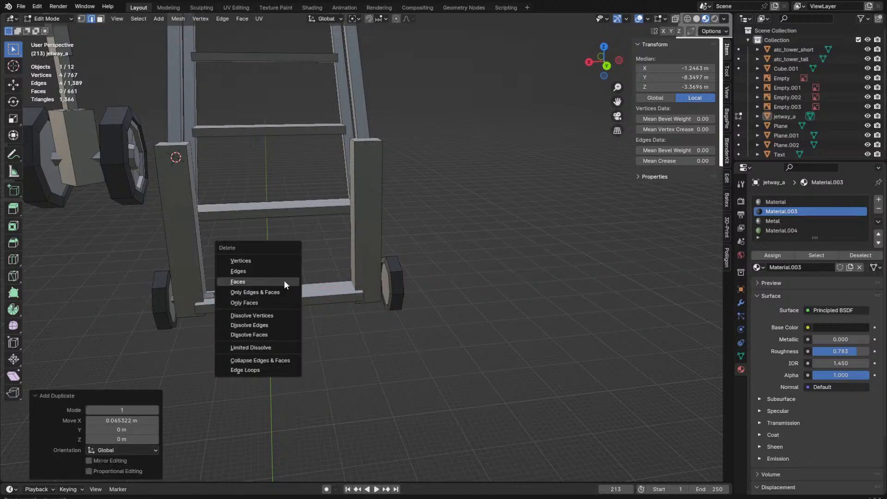
key(Escape)
Step: Select the edge loop at the small axle's inner end and shift it back towards the end post to shorten the axle
click(214, 294)
alt+click(216, 296)
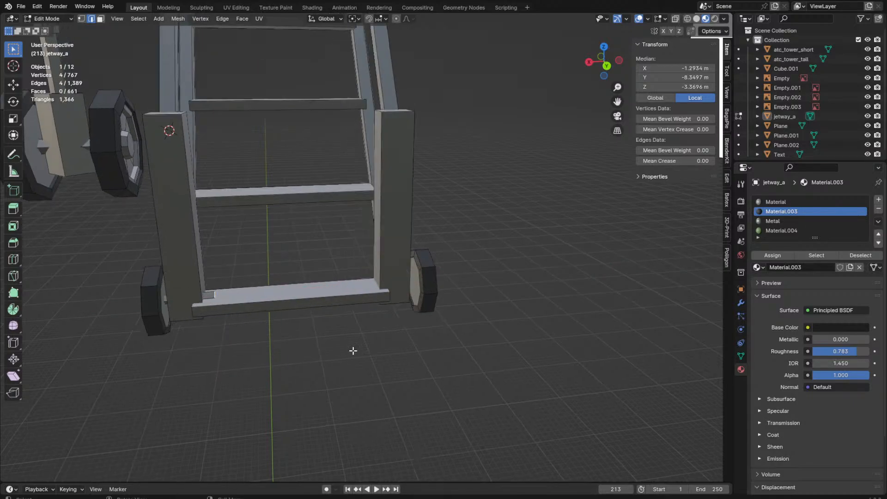
scroll(352, 353, up, 5)
middle_drag(416, 235, 452, 263)
key(g)
key(y)
click(347, 235)
Step: Select the whole shortened axle and duplicate it along X to the opposite end post
scroll(347, 234, down, 3)
key(l)
key(3)
scroll(297, 243, down, 2)
key(l)
key(shift+d)
key(x)
click(594, 297)
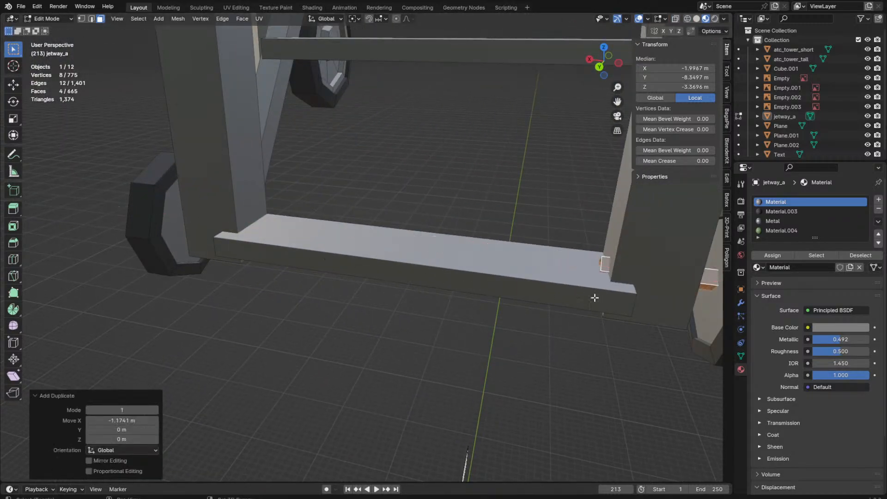
Step: Shift the duplicated axle about 0.076 m along negative X into its wheel and check the fit in see-through and shaded views
middle_drag(550, 292, 360, 279)
key(g)
key(x)
click(374, 289)
key(alt+z)
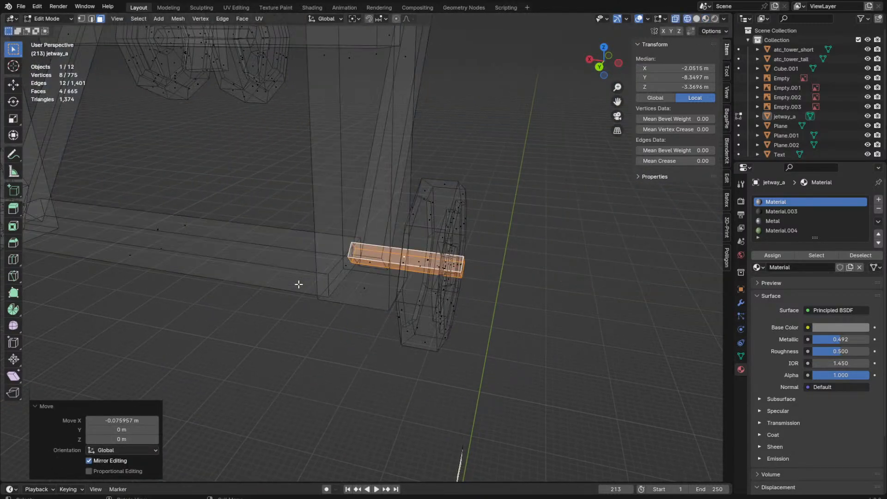
key(Tab)
key(alt+z)
scroll(396, 356, down, 3)
scroll(433, 300, down, 2)
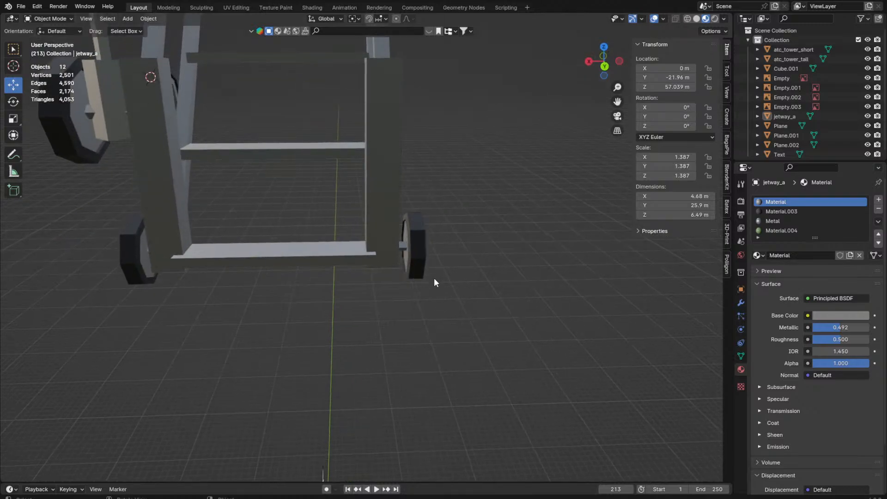
middle_drag(433, 277, 435, 214)
Step: Try to inset the top faces of both end posts by about 0.022 m
key(Tab)
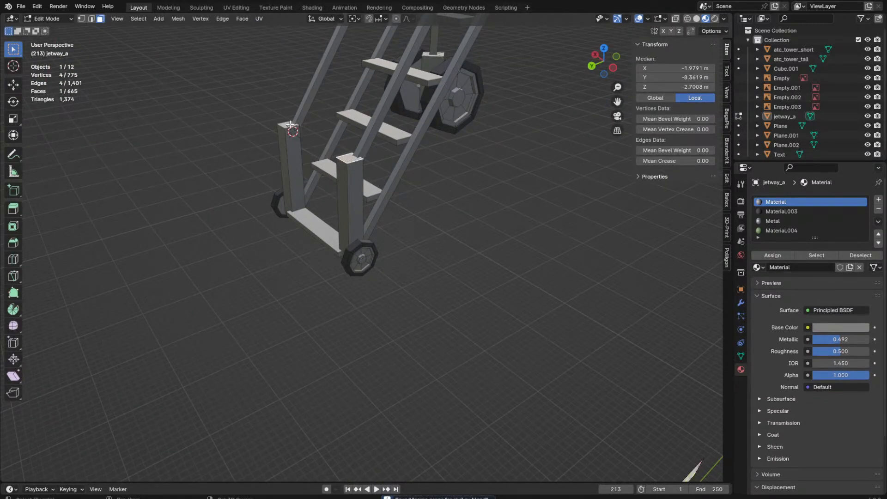
shift+click(291, 125)
scroll(530, 254, up, 4)
key(i)
click(596, 258)
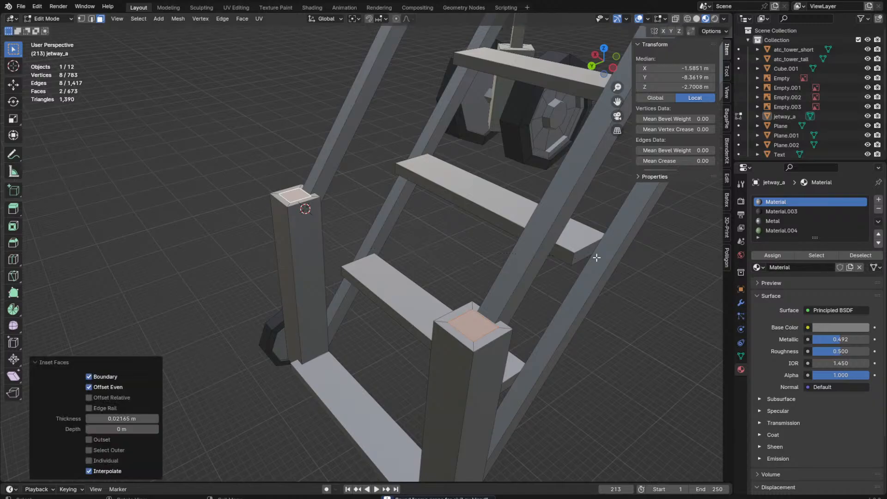
Step: Inspect the whole jetway with its stairs and wheels from several angles beside the reference image and towers
key(Tab)
scroll(573, 236, down, 6)
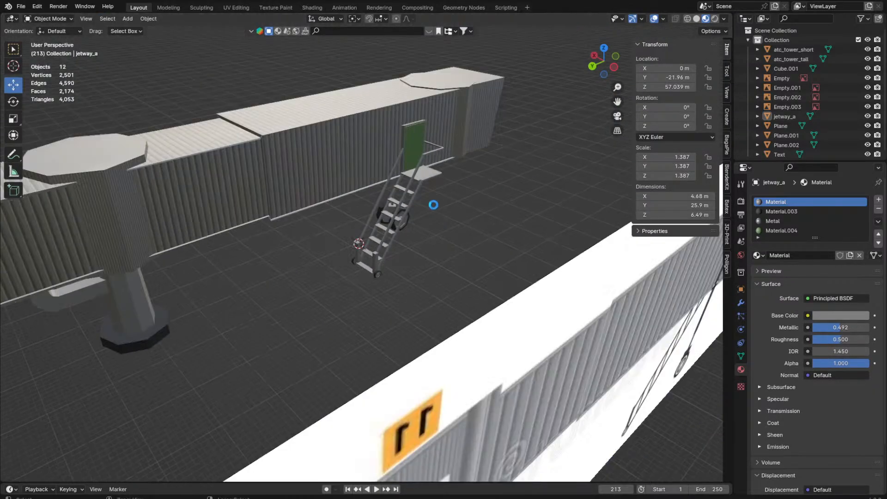
click(392, 208)
middle_drag(393, 208, 295, 208)
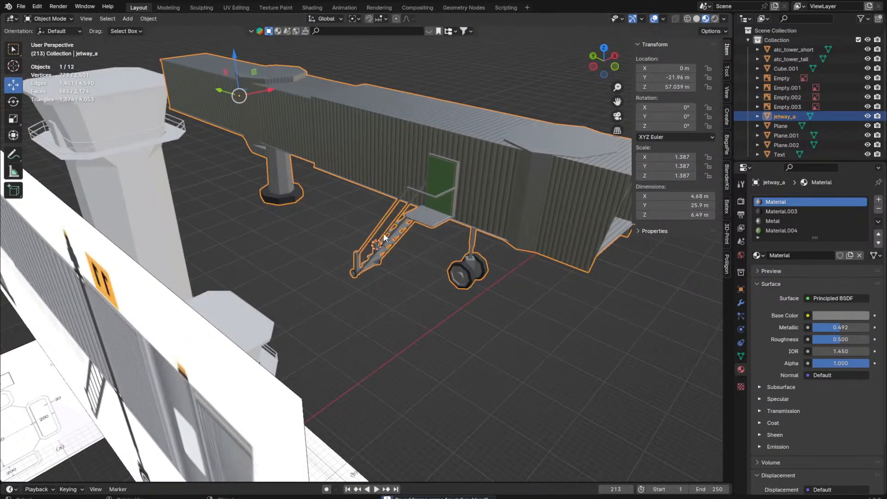
middle_drag(384, 233, 372, 272)
key(Tab)
scroll(372, 273, up, 3)
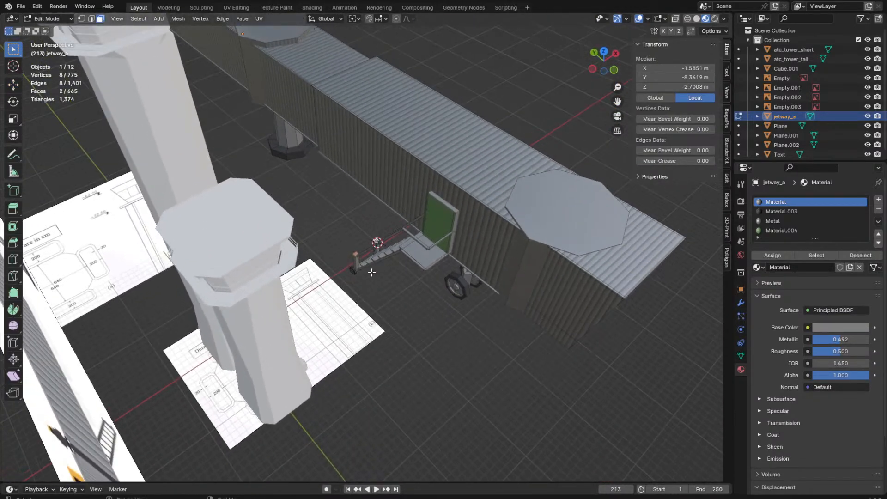
middle_drag(231, 360, 496, 200)
key(a)
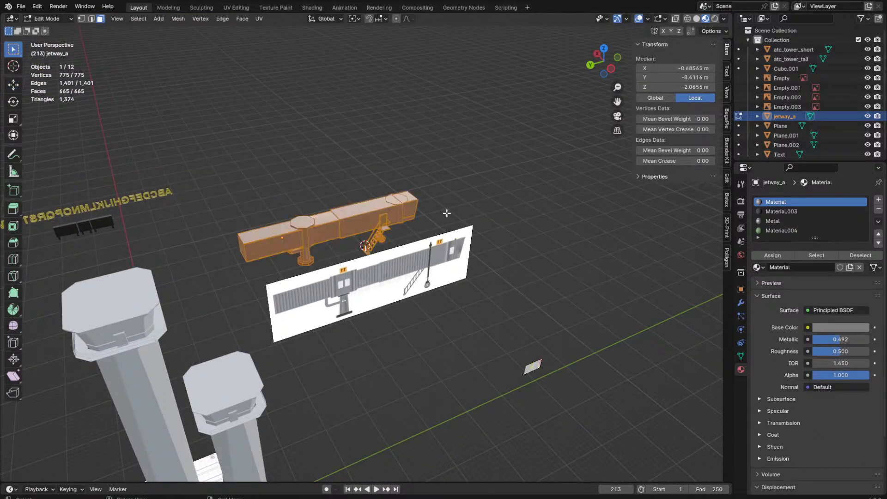
middle_drag(446, 212, 376, 238)
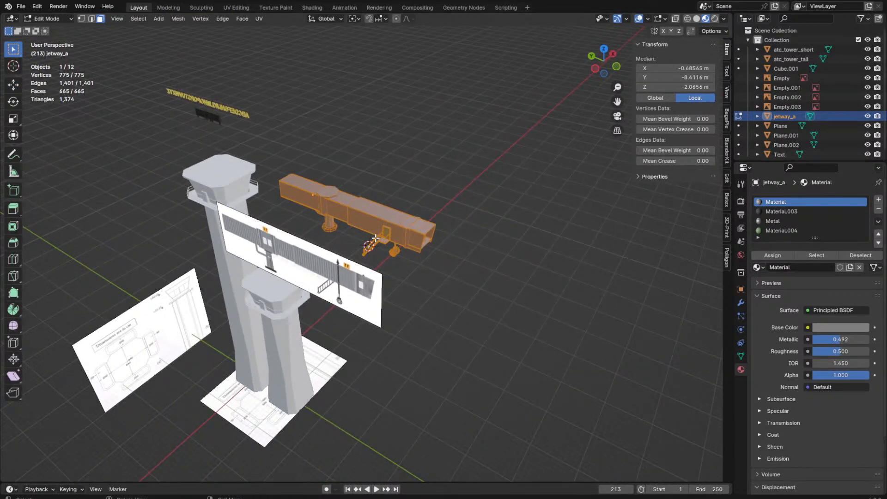
key(Tab)
middle_drag(375, 238, 342, 270)
scroll(349, 241, up, 3)
Step: Delete the jetway's closed rear end face together with the end faces of the roof edge and floor trim
key(Tab)
click(338, 251)
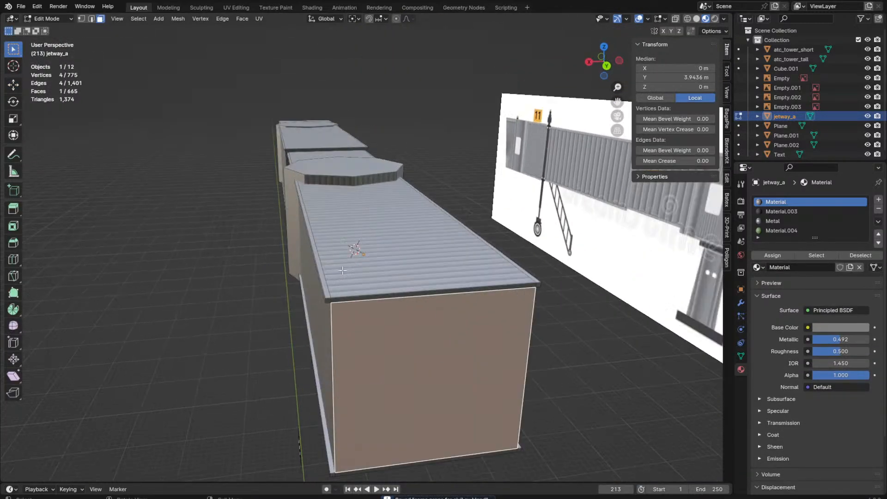
key(alt+a)
alt+click(511, 301)
shift+click(461, 323)
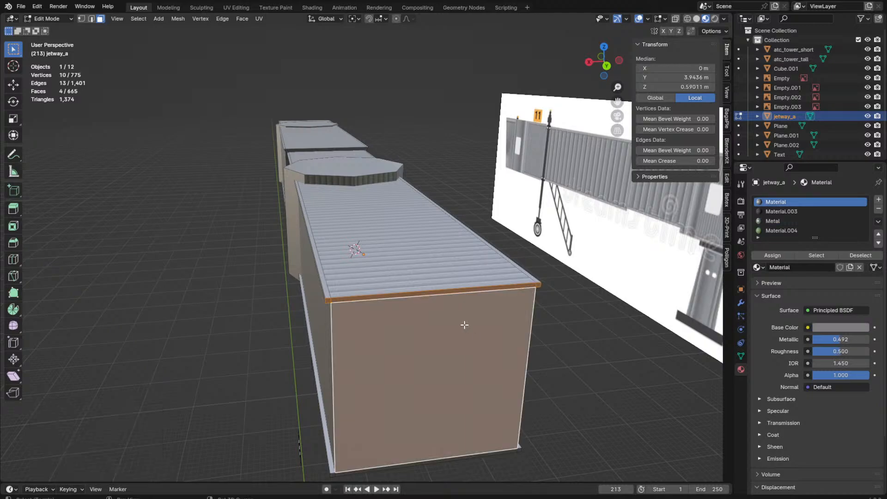
middle_drag(461, 323, 312, 324)
shift+click(306, 236)
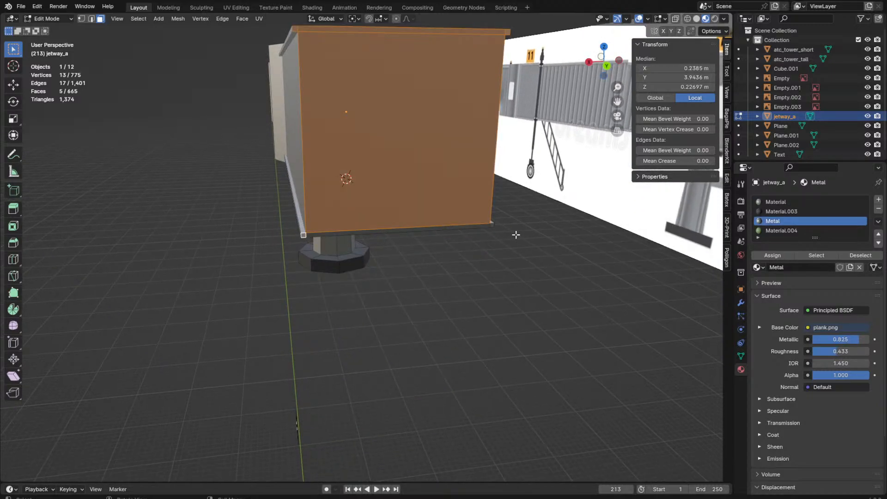
key(x)
click(492, 225)
Step: Examine the whole jetway from the side and around its ends in Object Mode
key(Tab)
scroll(477, 235, down, 5)
middle_drag(465, 325, 536, 313)
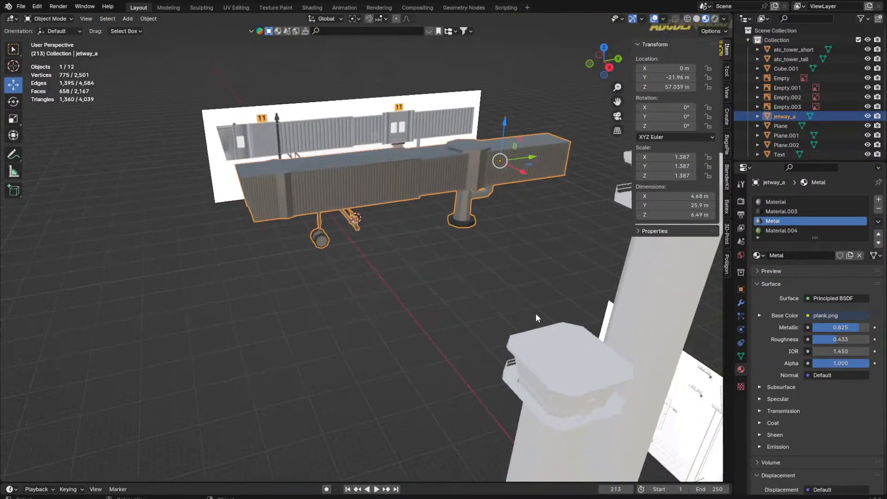
scroll(477, 221, down, 3)
middle_drag(478, 220, 296, 306)
click(302, 306)
middle_drag(361, 305, 324, 300)
click(345, 240)
key(grave)
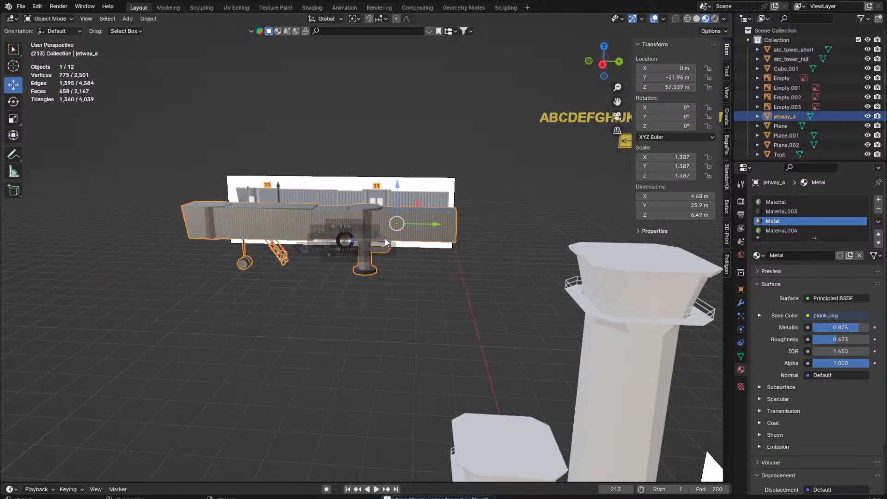
Step: Lower the jetway vertically until its wheels and support column stand on the ground line
key(g)
key(z)
click(509, 327)
scroll(498, 330, down, 6)
shift+middle_drag(487, 337, 461, 231)
key(g)
key(z)
click(444, 371)
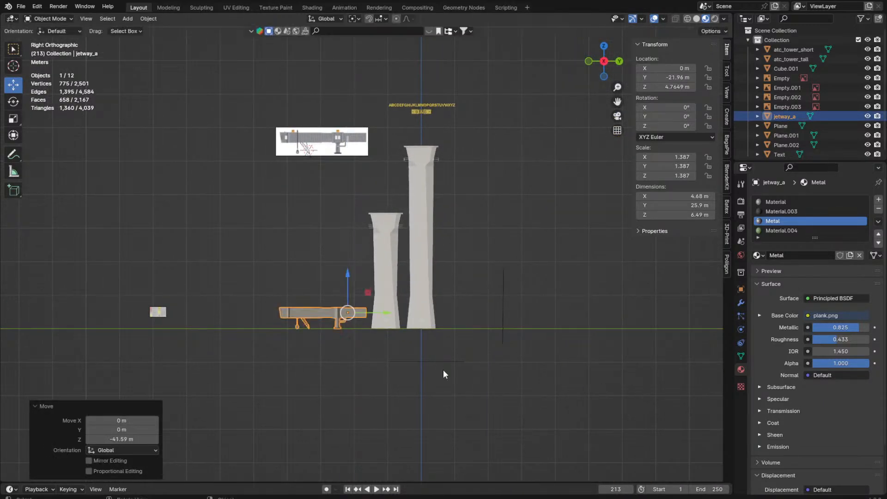
Step: Move the alphabet text and the yellow signs down to the ground line beside the jetway's free end, and save the file
drag(419, 126, 376, 131)
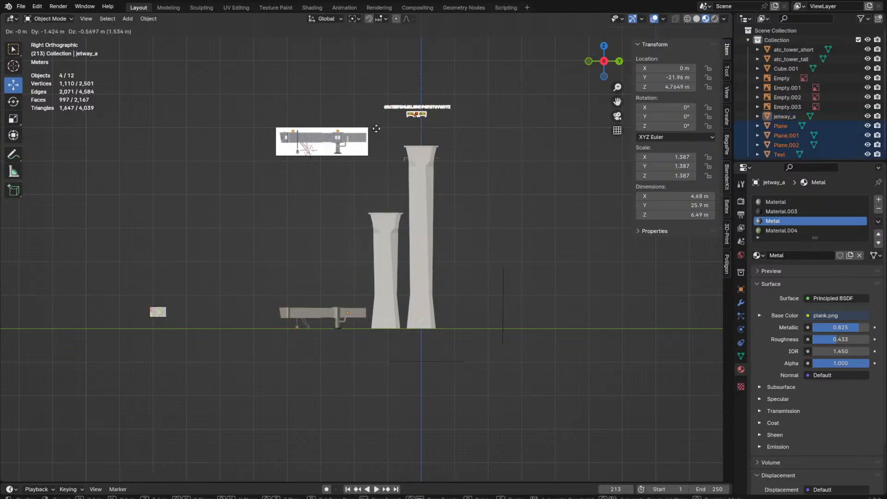
key(g)
click(165, 323)
shift+middle_drag(165, 323, 220, 304)
key(g)
click(367, 283)
scroll(411, 323, up, 10)
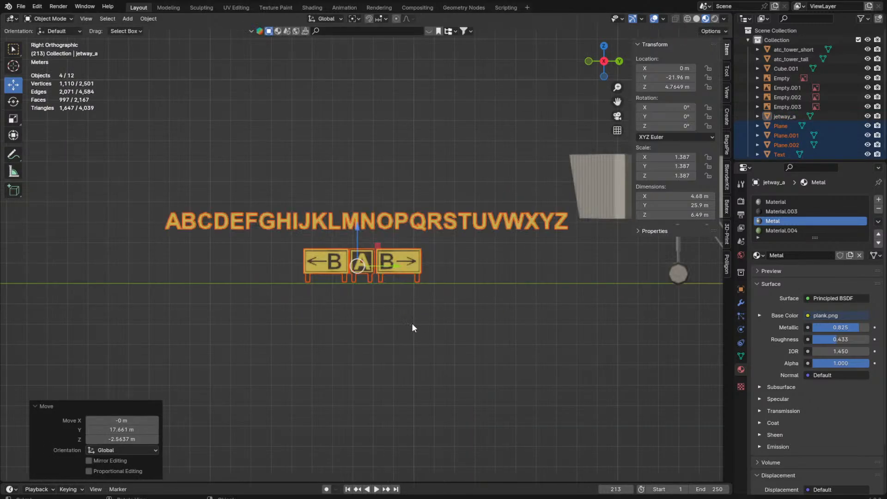
scroll(409, 303, down, 4)
click(434, 375)
scroll(390, 297, down, 2)
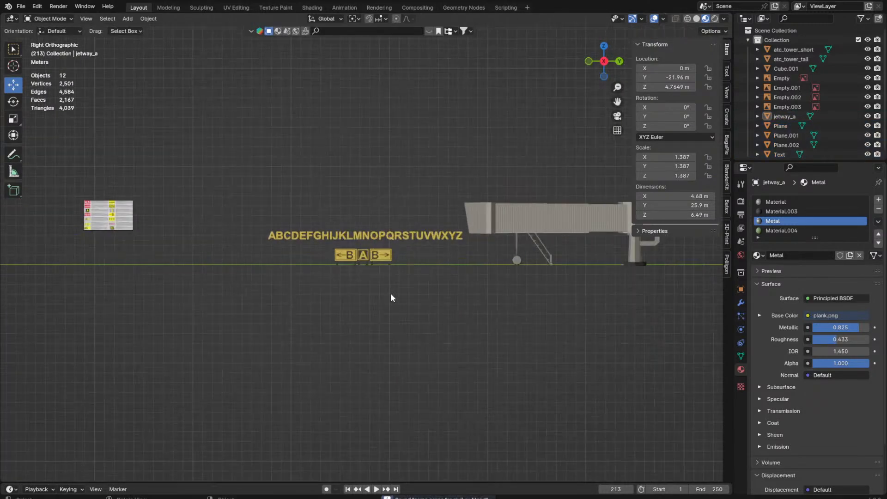
scroll(396, 267, up, 1)
scroll(470, 313, down, 2)
shift+middle_drag(470, 313, 306, 308)
key(ctrl+s)
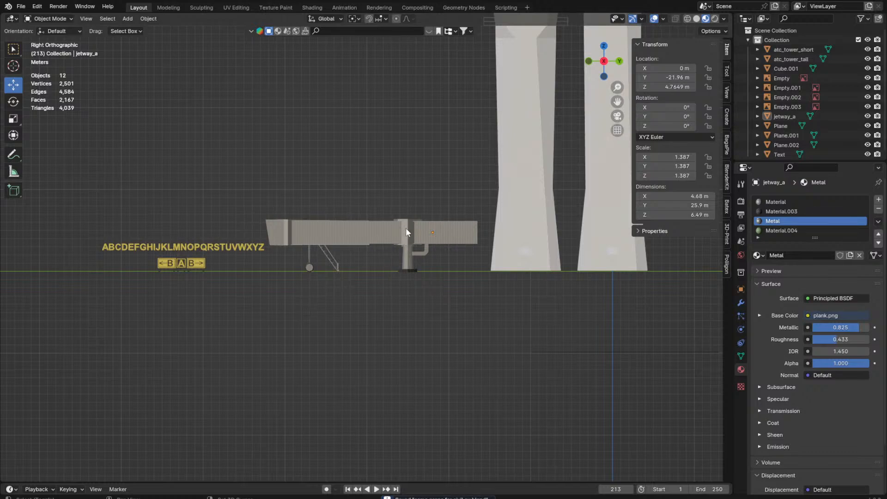
Step: Delete the short control tower
shift+middle_drag(475, 229, 374, 398)
click(438, 286)
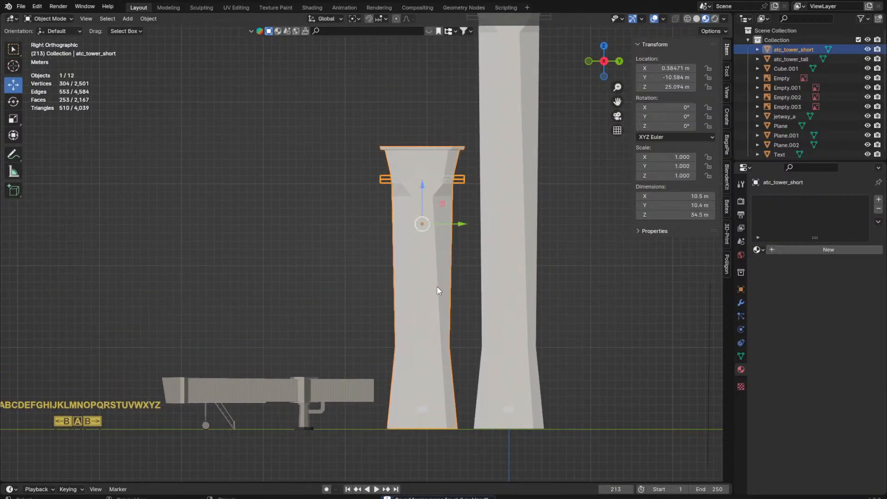
middle_drag(437, 286, 420, 249)
scroll(402, 248, down, 3)
key(KP_3)
key(Delete)
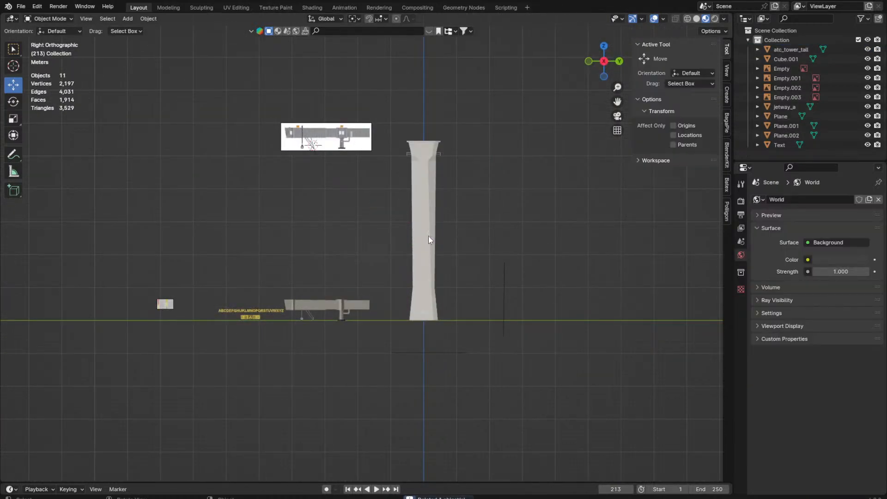
Step: Select the ring of eight window faces around the tall control tower's cab
click(428, 237)
key(Tab)
key(shift+z)
key(KP_Decimal)
key(shift+z)
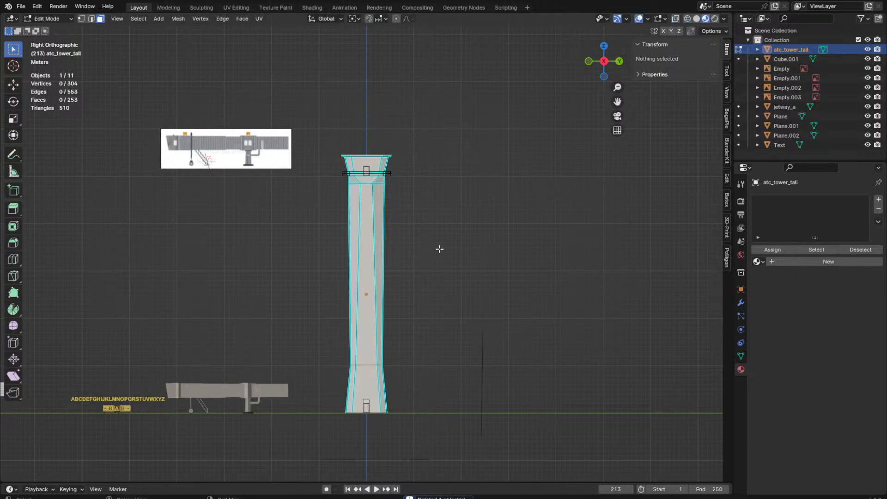
key(Tab)
middle_drag(438, 250, 396, 273)
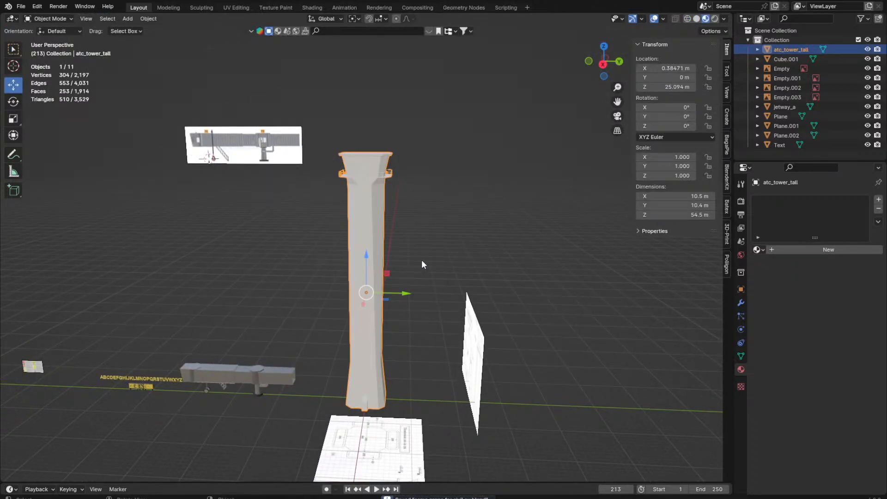
scroll(453, 200, up, 5)
key(Tab)
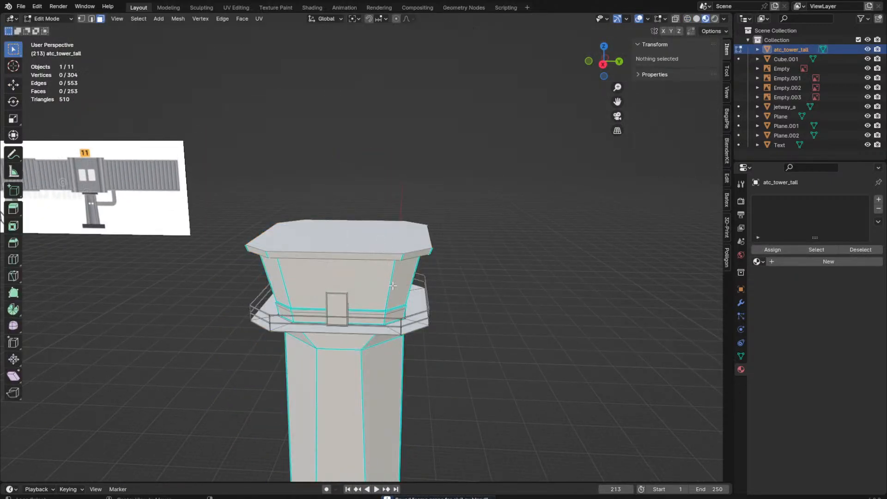
click(402, 282)
key(KP_Decimal)
middle_drag(564, 269, 574, 244)
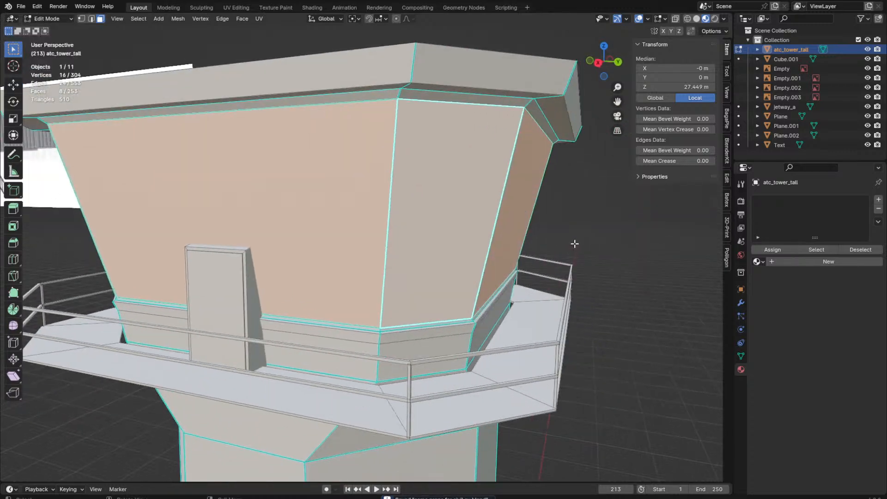
Step: Give the tall tower a new base material and add a second slot with another new material
click(791, 262)
middle_drag(642, 258, 660, 246)
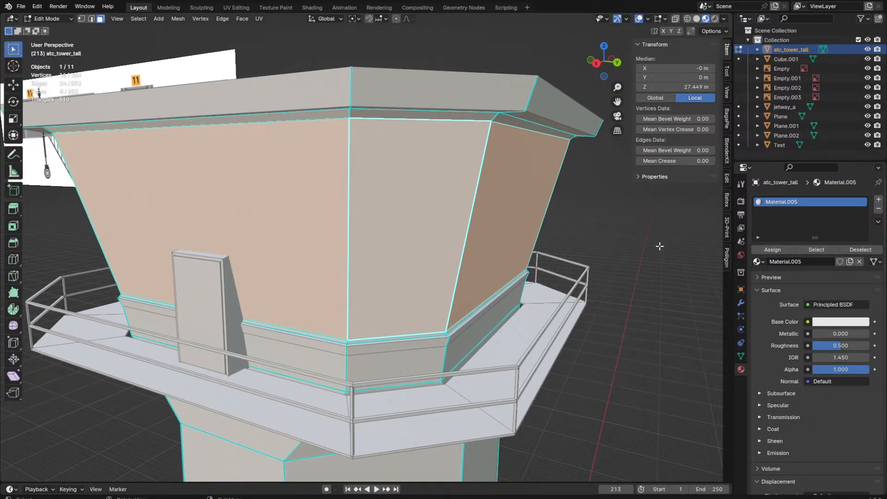
click(852, 322)
click(879, 199)
click(796, 267)
Step: Assign the second material to the cab's window faces and give it a light blue base colour
click(841, 327)
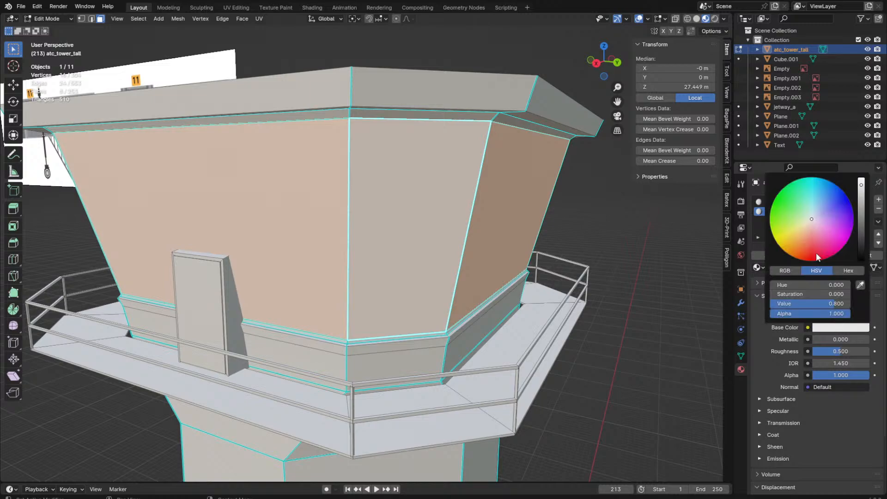
click(795, 231)
key(Tab)
key(Tab)
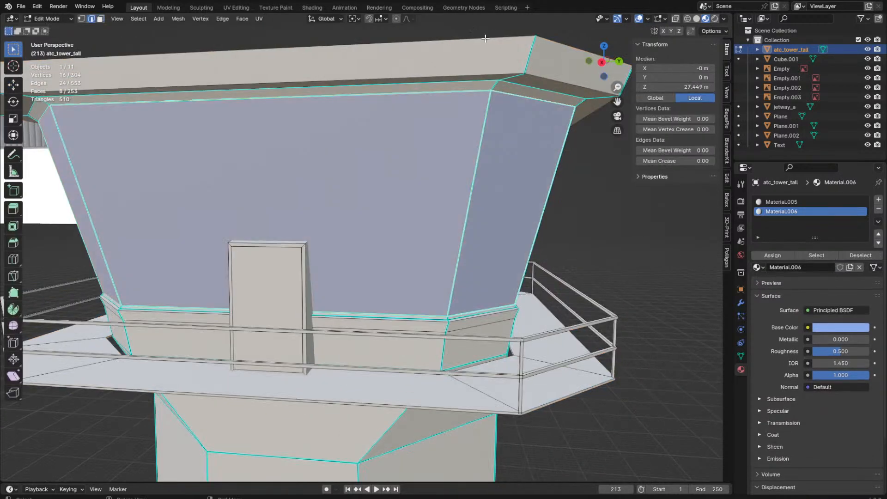
Step: Tune the window material to a pale blue base colour with metallic 0.908 and roughness 0.317
click(829, 327)
drag(825, 228, 825, 205)
mouse_move(834, 339)
mouse_down()
mouse_move(860, 340)
mouse_move(833, 351)
mouse_up()
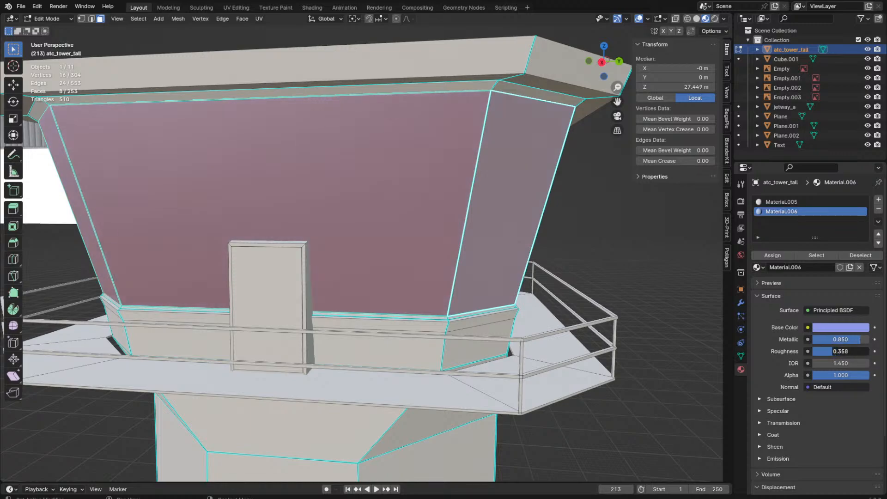
key(Tab)
scroll(419, 252, down, 4)
middle_drag(420, 252, 398, 266)
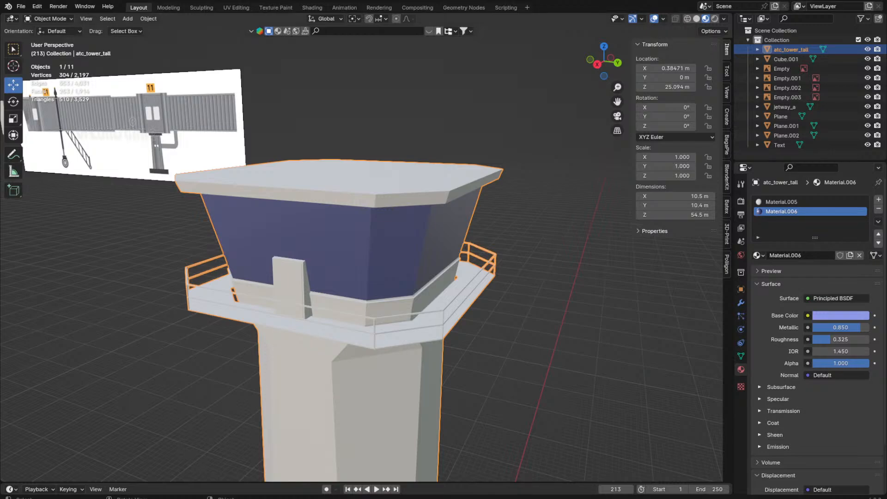
middle_drag(427, 234, 437, 224)
drag(849, 329, 865, 330)
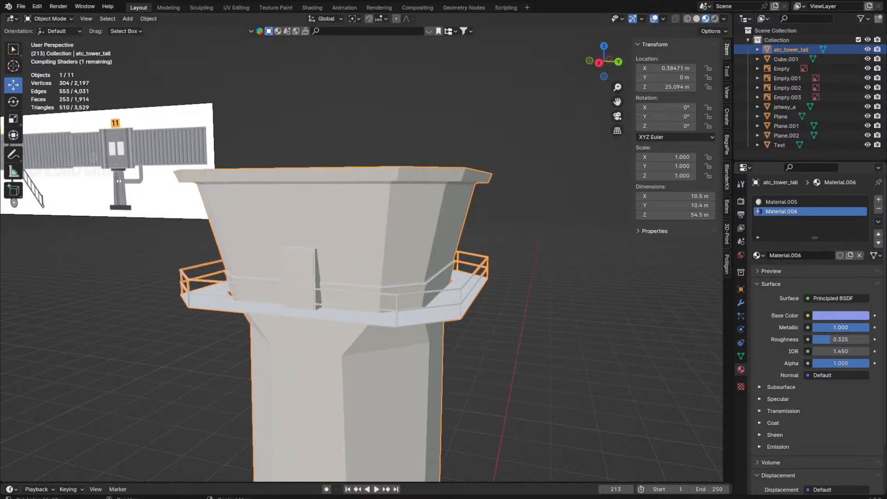
click(825, 316)
drag(822, 208, 821, 197)
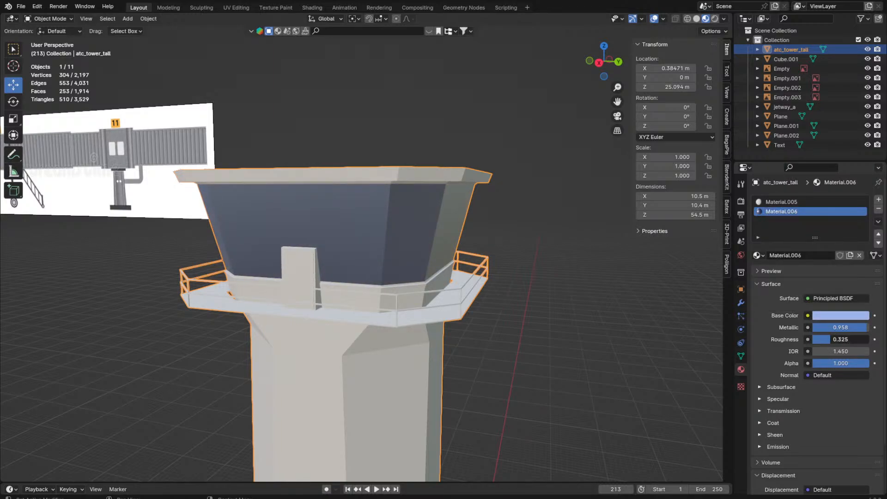
drag(867, 327, 862, 326)
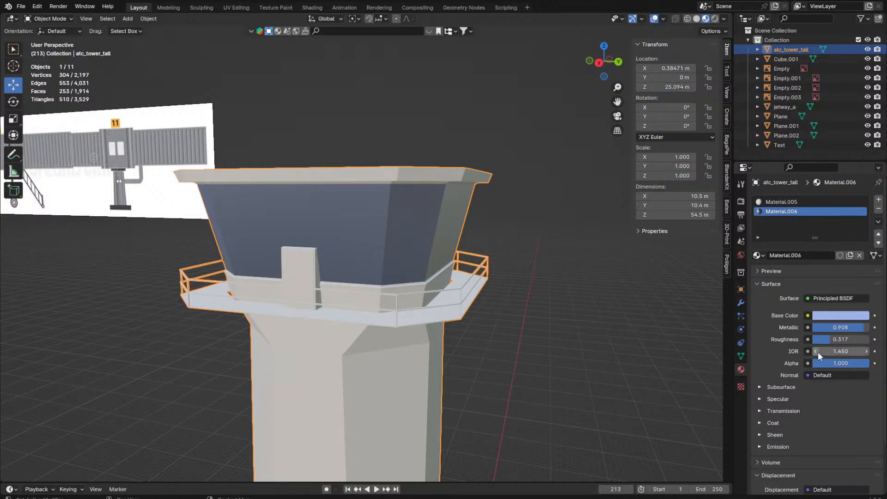
Step: Edit the tower mesh and select all linked faces of the balcony door
middle_drag(487, 301, 496, 302)
scroll(495, 263, up, 3)
middle_drag(495, 262, 436, 287)
key(Tab)
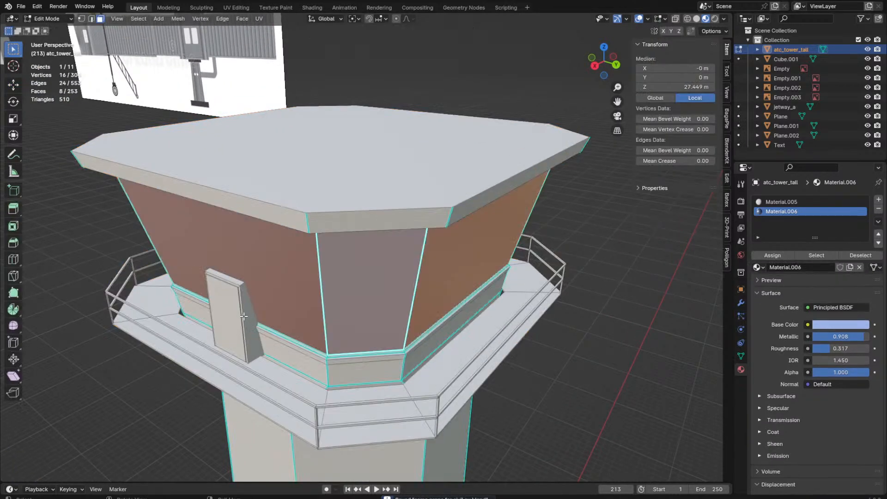
click(244, 316)
key(grave)
click(292, 422)
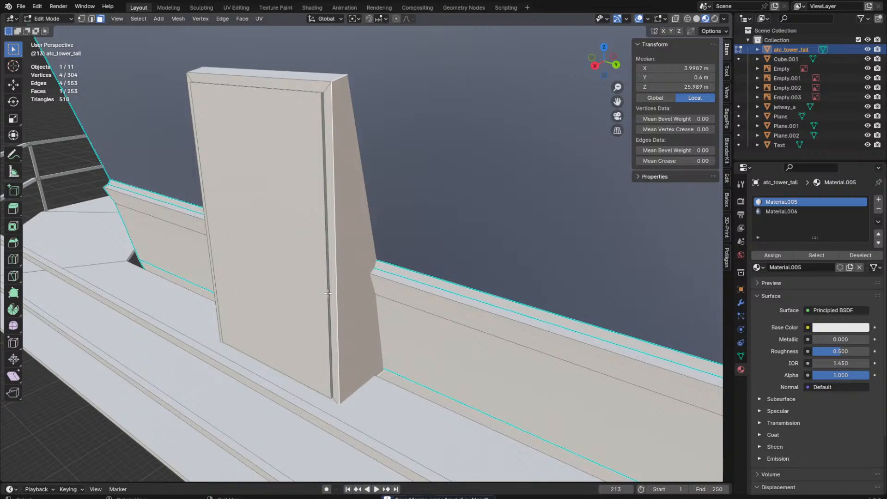
key(l)
scroll(384, 180, down, 3)
scroll(396, 195, down, 2)
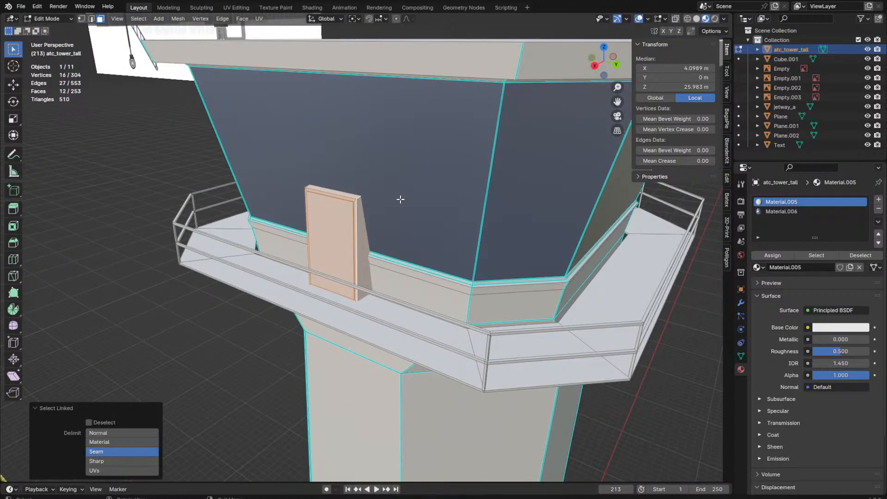
Step: Replace the selection with only the balcony door's front panel and its narrow inset edge faces
mouse_move(395, 213)
middle_down()
mouse_move(369, 213)
mouse_move(405, 220)
middle_up()
alt+scroll(337, 208, up, 3)
scroll(341, 190, up, 4)
middle_drag(341, 190, 344, 199)
scroll(319, 185, up, 2)
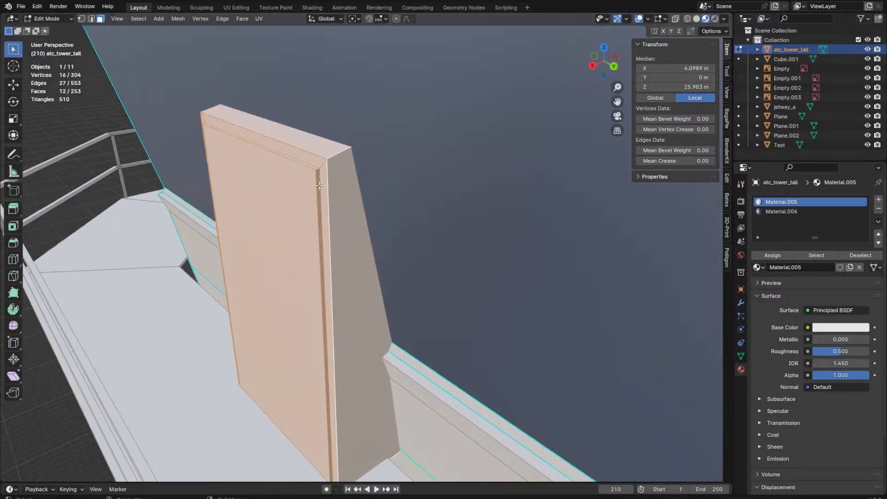
alt+click(313, 175)
shift+click(311, 176)
scroll(312, 176, down, 5)
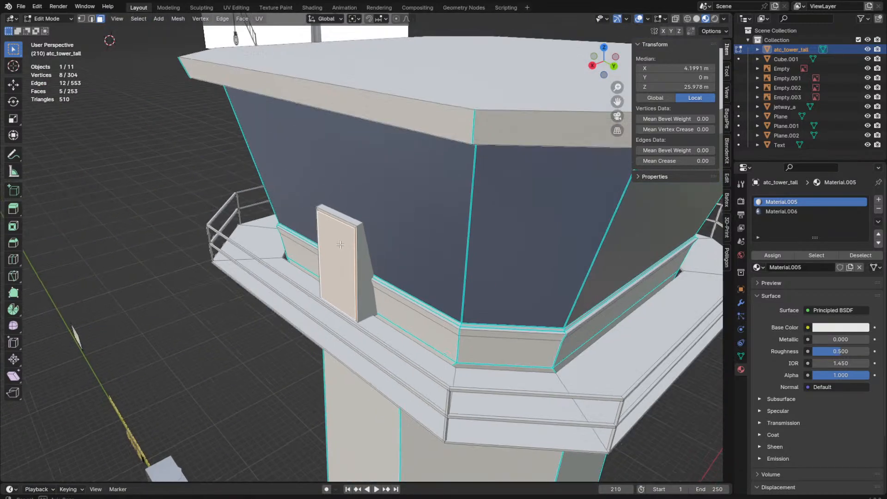
Step: Add the front panels and inset edges of the opposite balcony door and the ground-level door to the selection
middle_drag(312, 176, 427, 224)
scroll(427, 224, up, 5)
alt+shift+click(389, 221)
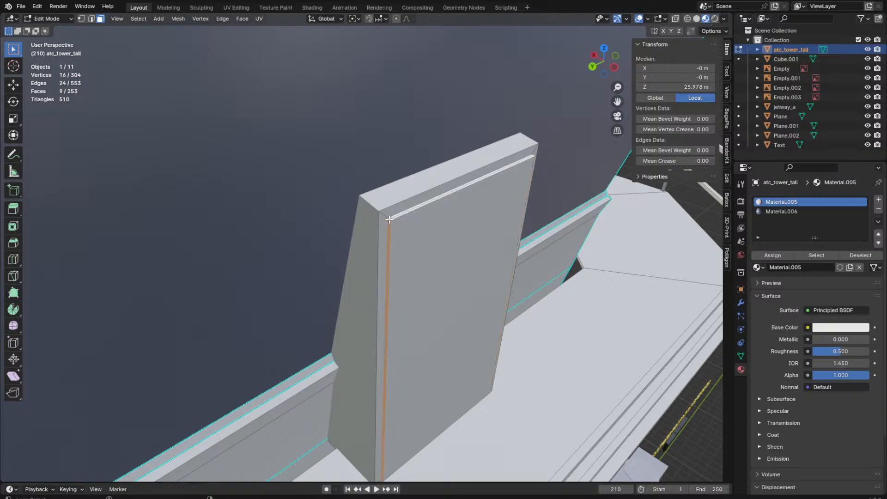
shift+click(426, 241)
scroll(432, 237, down, 8)
middle_drag(443, 228, 446, 121)
scroll(385, 198, up, 4)
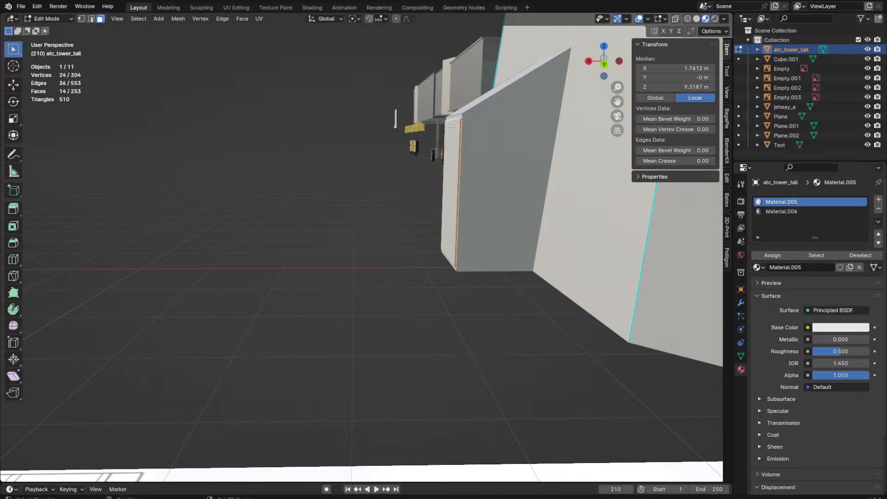
Step: Add a third material slot, assign it to the selected door panels, and use the existing green Material.004 in it
click(878, 199)
click(793, 267)
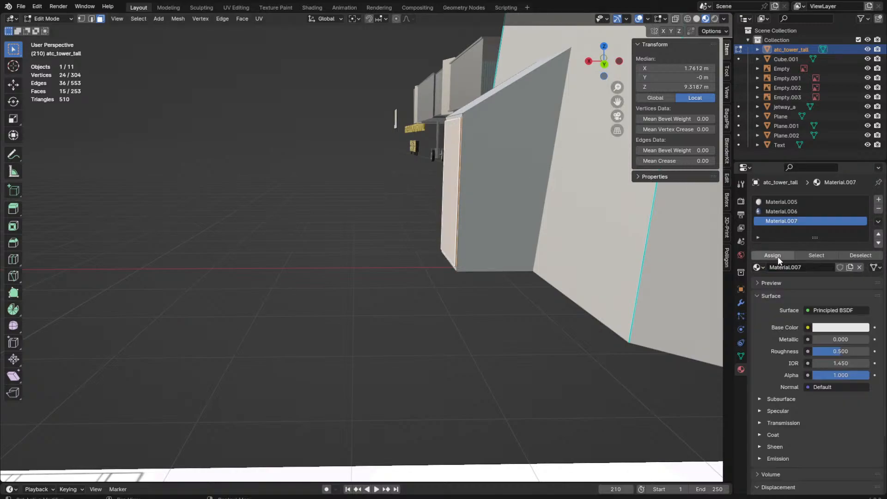
click(834, 327)
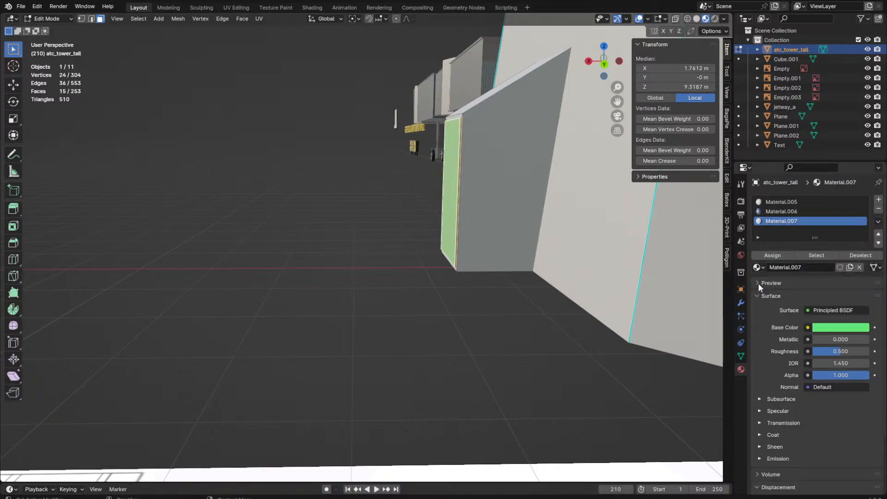
click(757, 268)
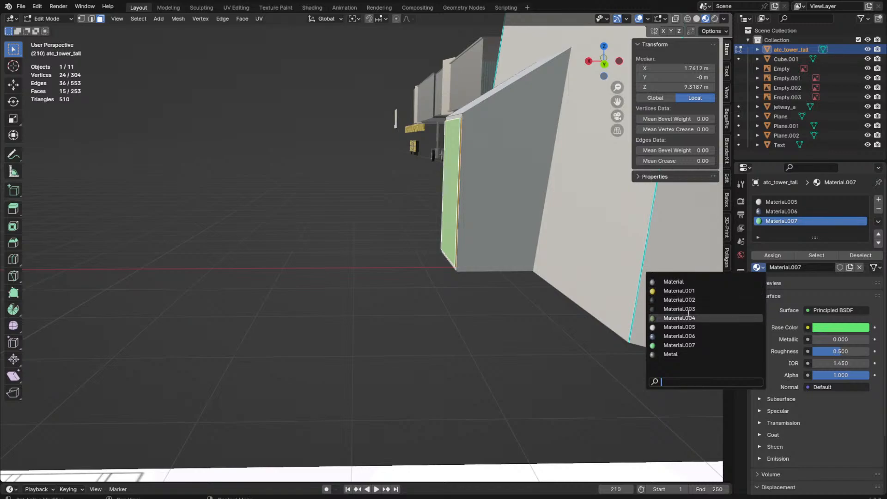
click(706, 316)
middle_drag(495, 284, 562, 297)
key(Tab)
key(z)
click(578, 354)
key(Tab)
Step: Make Material.005 the active slot, select the linked tower body faces, and return to object mode
scroll(337, 235, down, 9)
shift+middle_drag(336, 234, 338, 296)
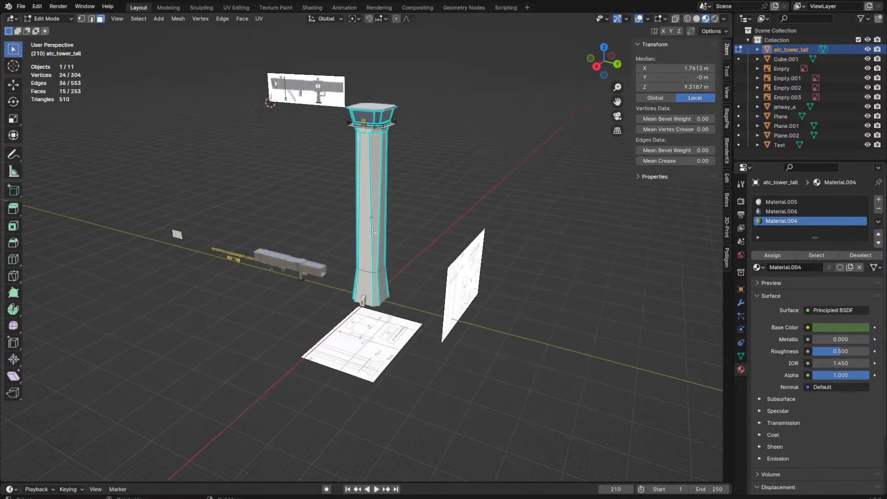
middle_drag(353, 203, 382, 187)
click(780, 202)
key(ctrl+l)
scroll(360, 259, up, 3)
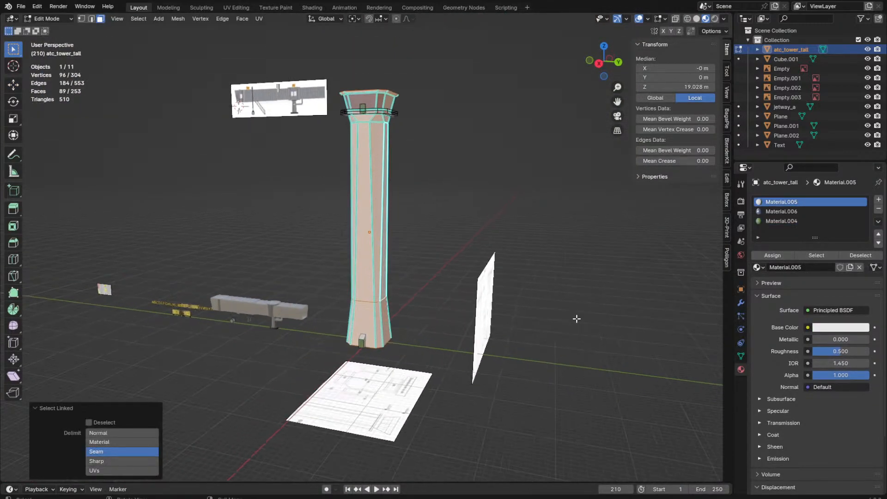
click(757, 267)
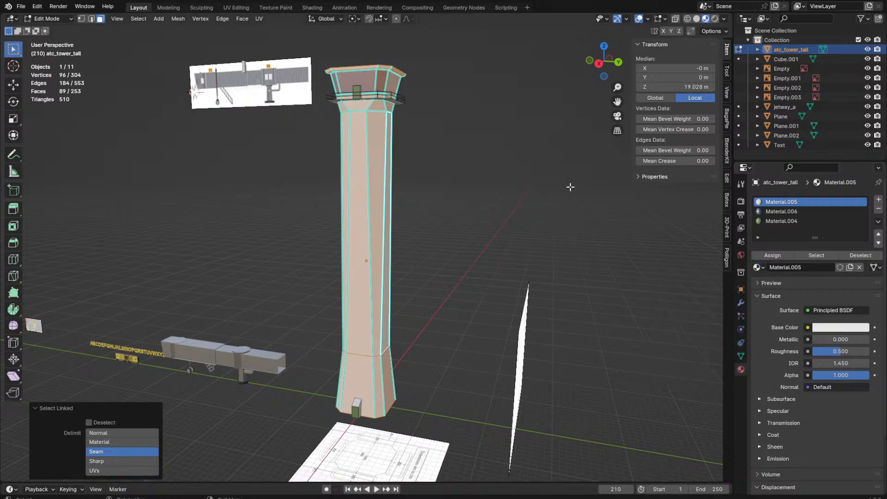
middle_drag(572, 189, 503, 214)
key(Tab)
scroll(444, 158, up, 6)
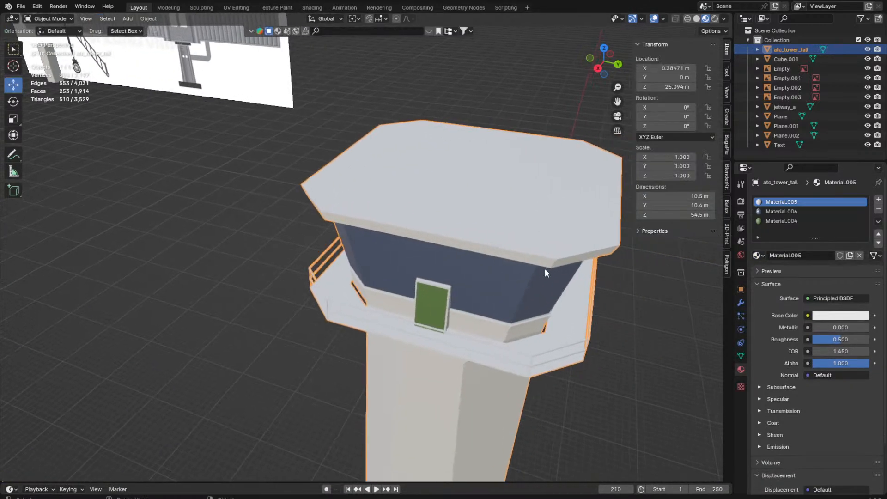
Step: Darken the base colour of Material.005 to nearly black and deselect the tower
click(841, 316)
drag(831, 292, 783, 292)
middle_drag(553, 281, 508, 246)
scroll(509, 246, down, 6)
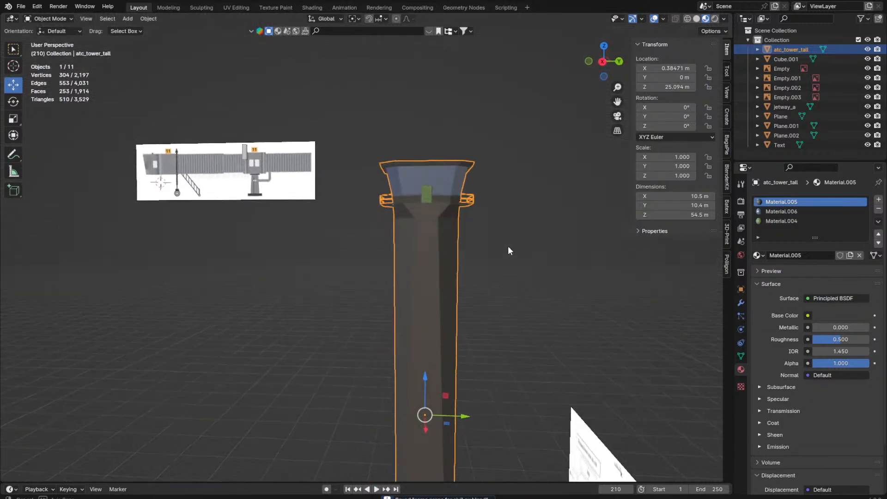
click(509, 250)
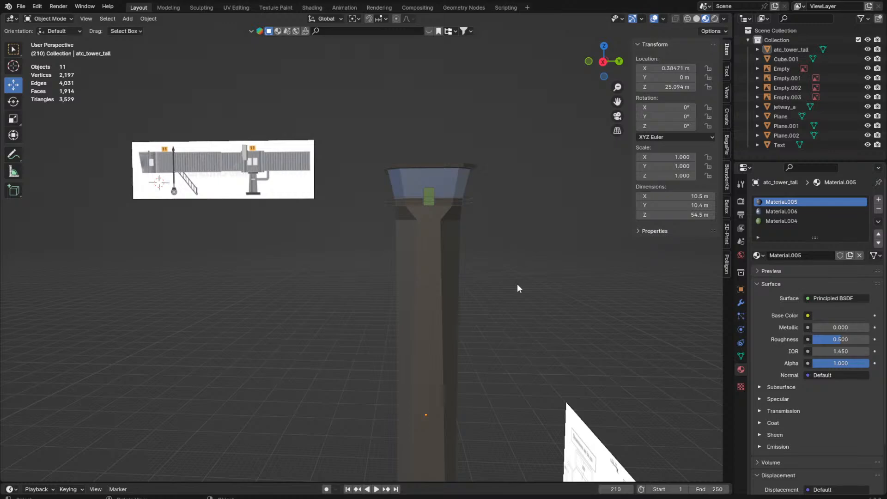
Step: Save the project and bring the whole control tower into edit mode in the Shading workspace with all its faces selected
middle_drag(492, 296, 359, 289)
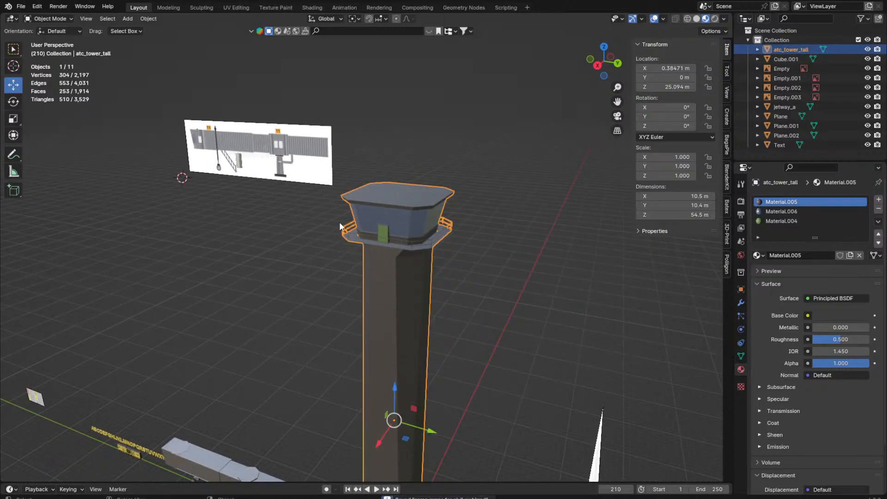
middle_drag(339, 222, 348, 236)
key(ctrl+s)
click(236, 8)
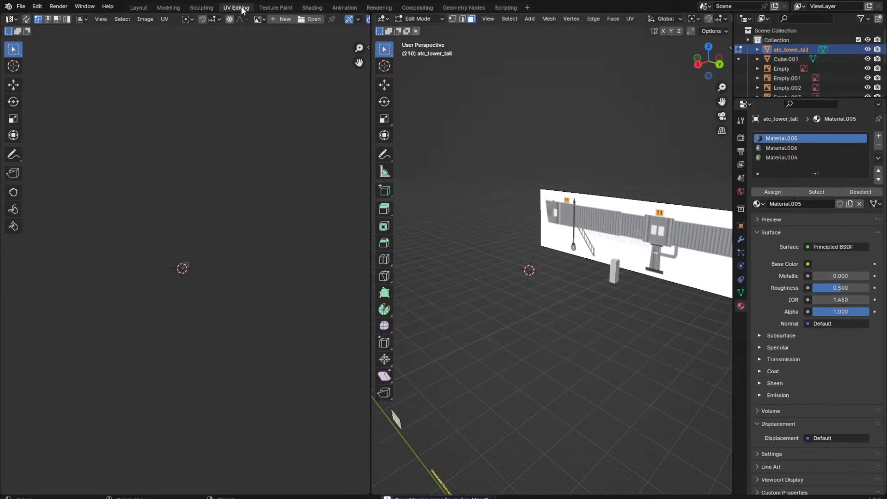
click(312, 8)
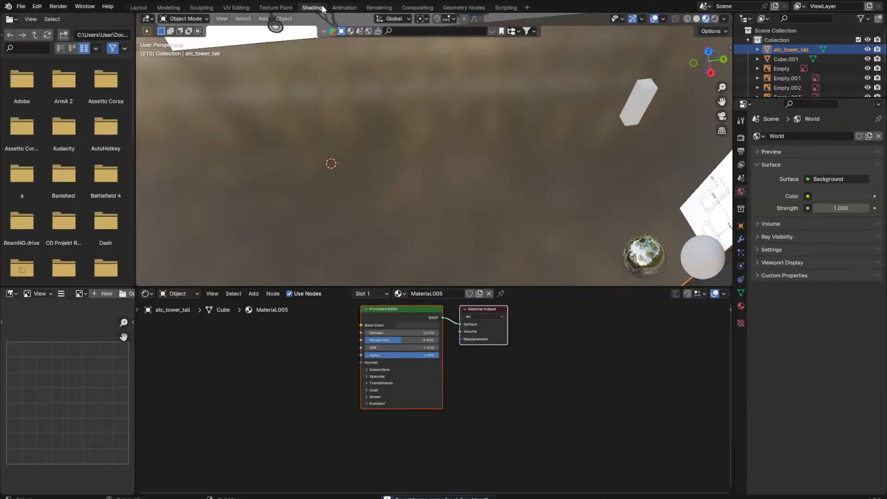
mouse_move(622, 267)
middle_down()
mouse_move(468, 160)
mouse_move(416, 145)
middle_up()
key(a)
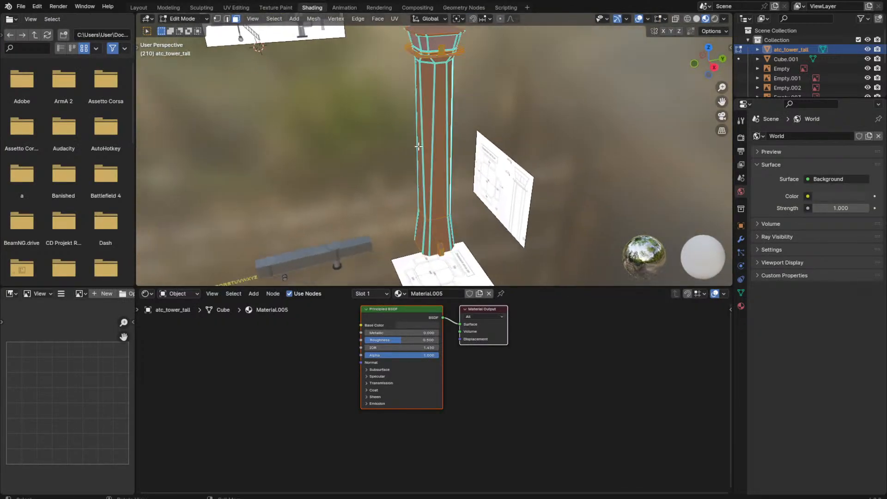
Step: Add an Image Texture node to Material.005, connect its colour output to Base Color, and load Concrete.png into it
key(shift+a)
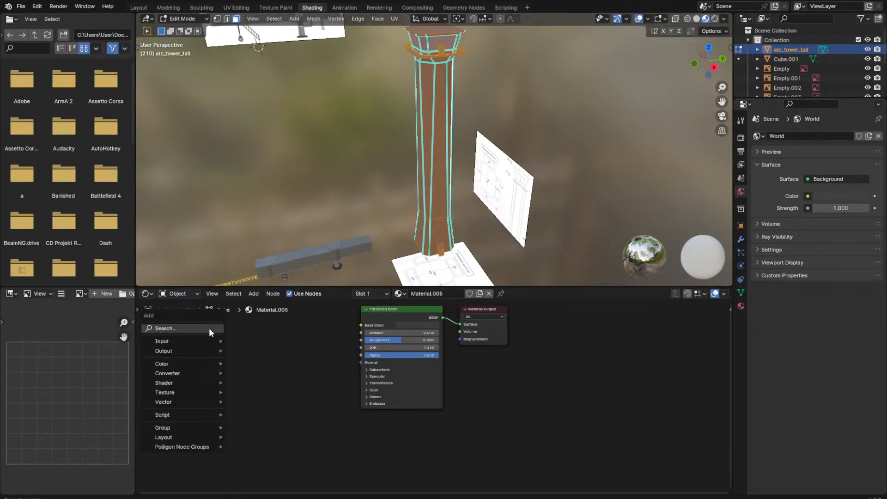
click(209, 328)
click(250, 346)
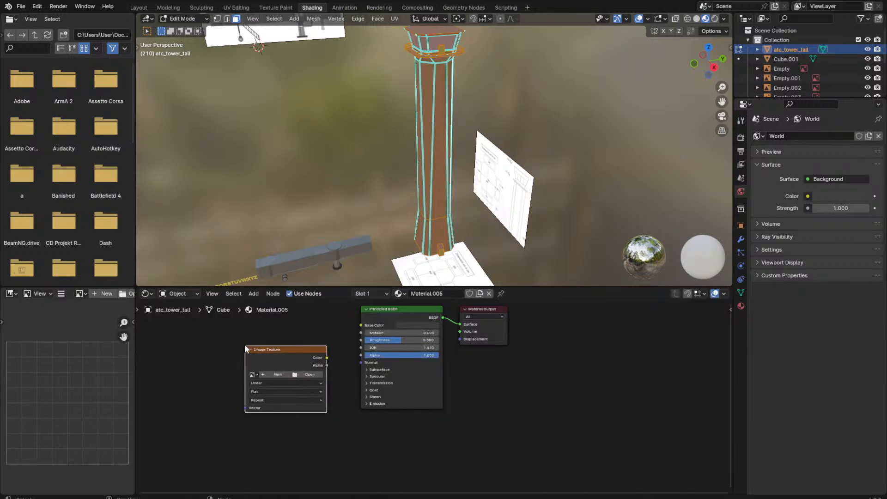
drag(328, 359, 361, 325)
key(Tab)
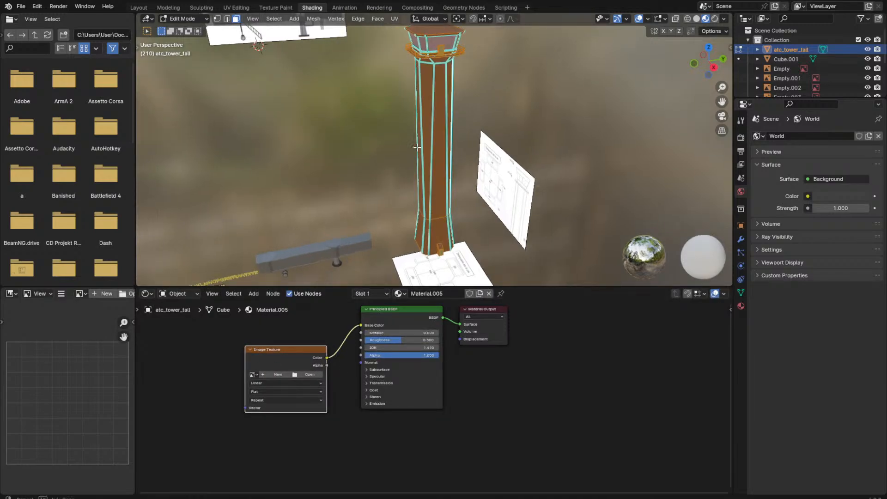
scroll(420, 187, up, 8)
key(Tab)
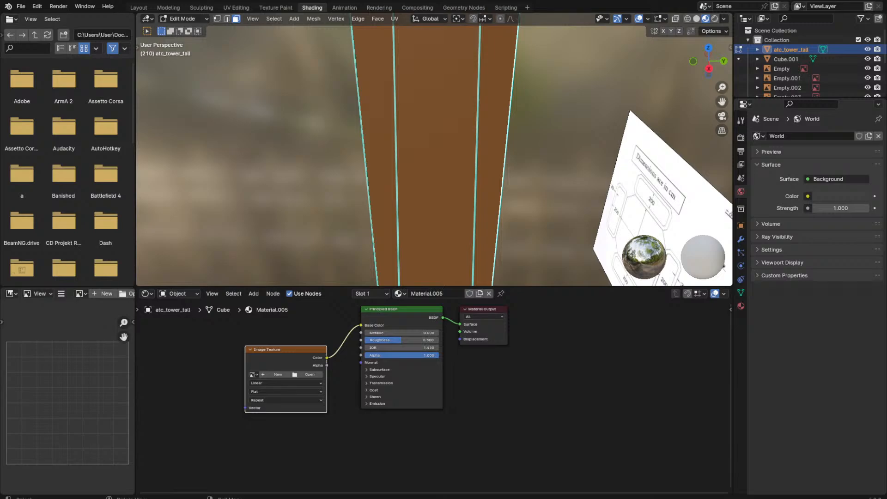
click(331, 345)
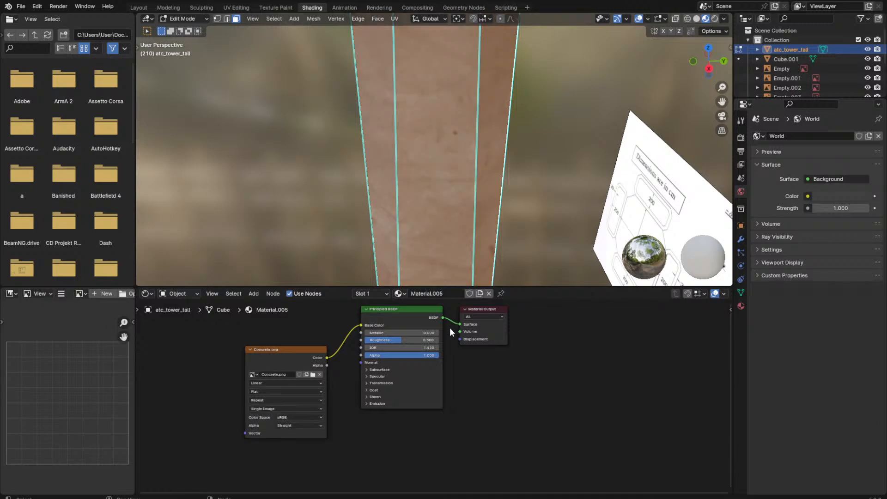
Step: Unwrap all the tower's faces in the UV Editing workspace with Smart UV Project at a 66° angle limit and zero island margin
middle_drag(443, 199, 456, 185)
scroll(456, 185, up, 2)
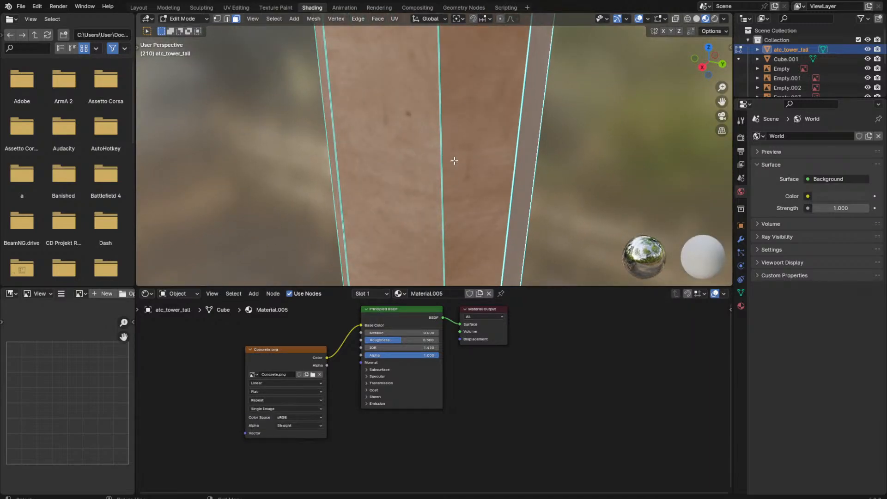
scroll(353, 119, down, 4)
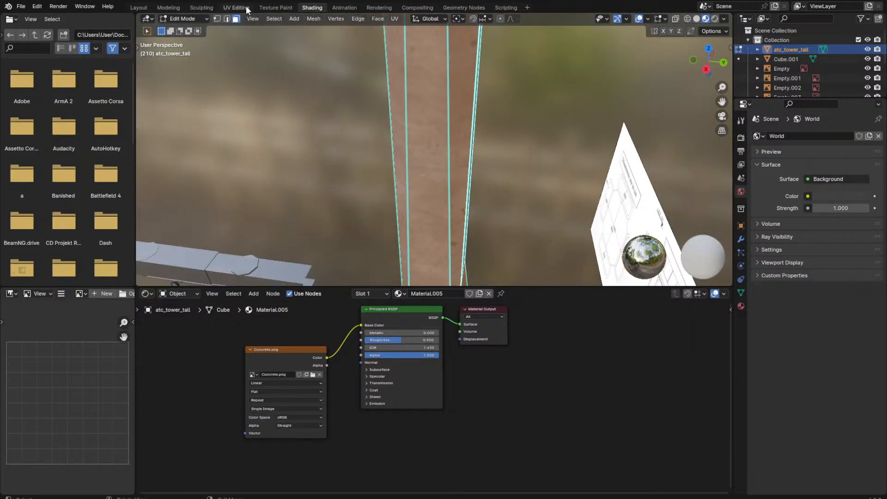
click(245, 5)
key(grave)
click(661, 171)
key(KP_Decimal)
scroll(645, 71, down, 3)
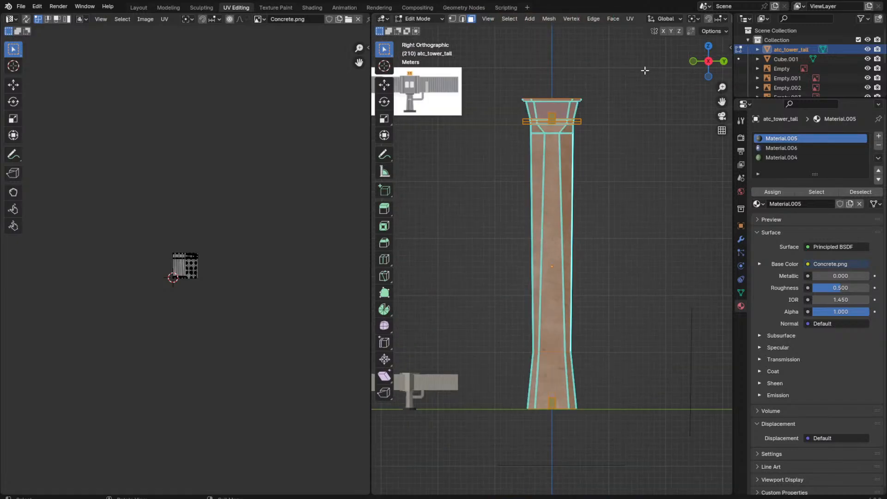
scroll(645, 70, up, 4)
click(634, 18)
click(643, 49)
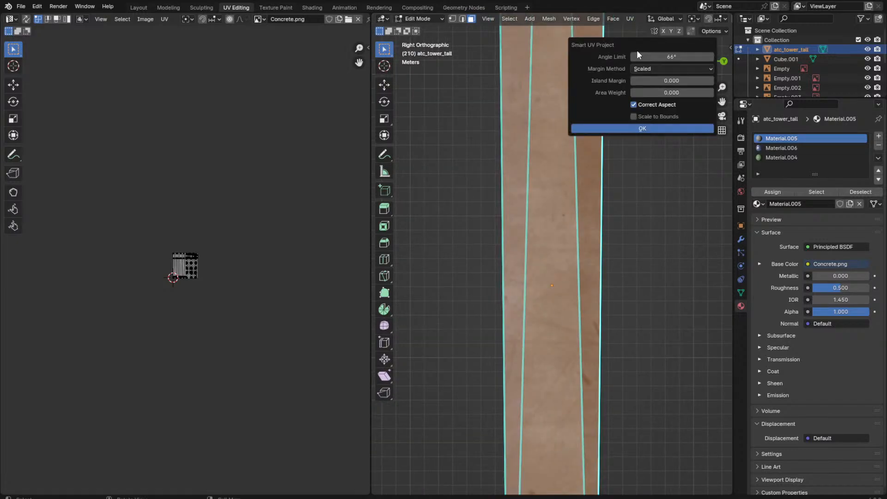
click(609, 128)
key(KP_Decimal)
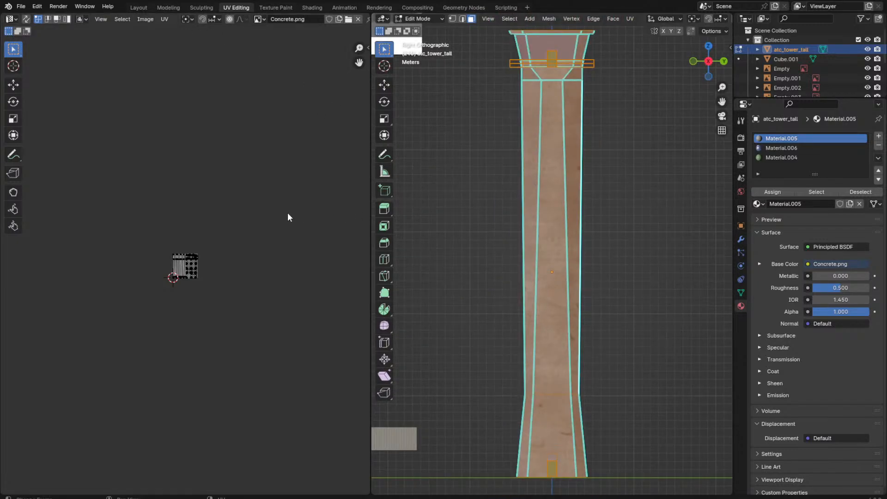
Step: Select all the tower's UV islands and enlarge the layout to about three times its size around the concrete image
key(a)
key(Tab)
middle_drag(416, 184, 560, 270)
scroll(560, 276, up, 3)
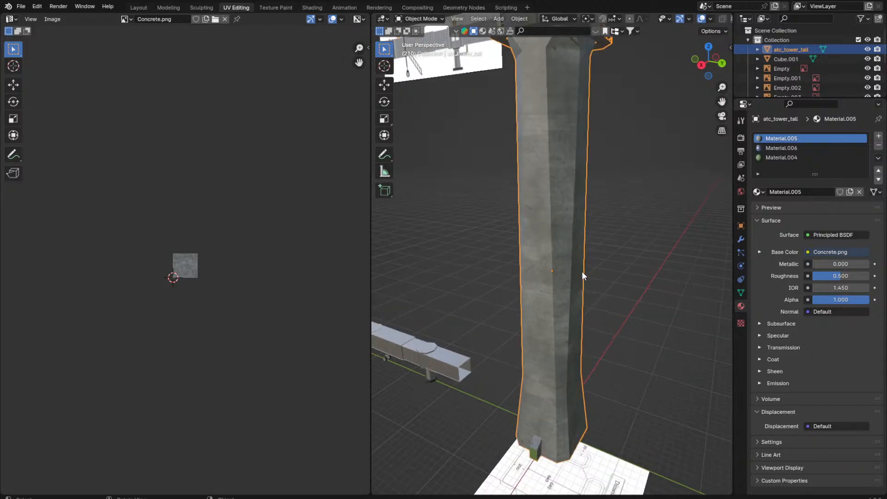
key(Tab)
key(s)
click(321, 240)
key(Tab)
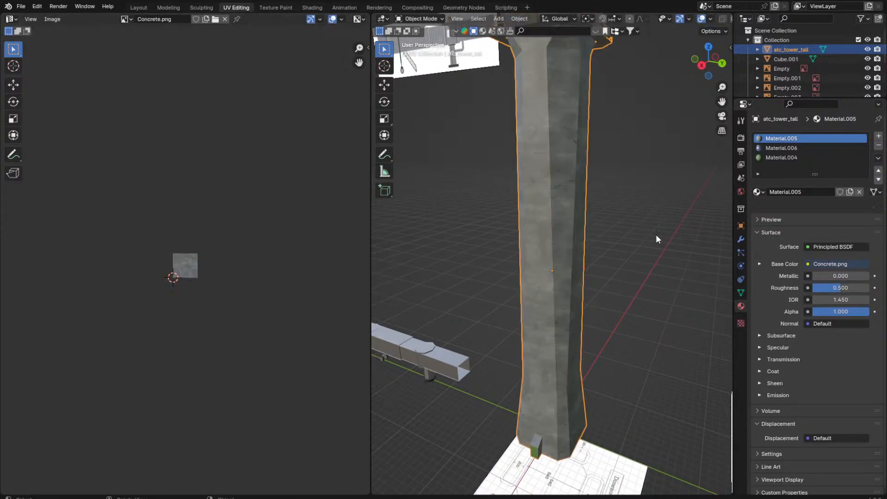
middle_drag(656, 234, 607, 270)
scroll(600, 266, up, 5)
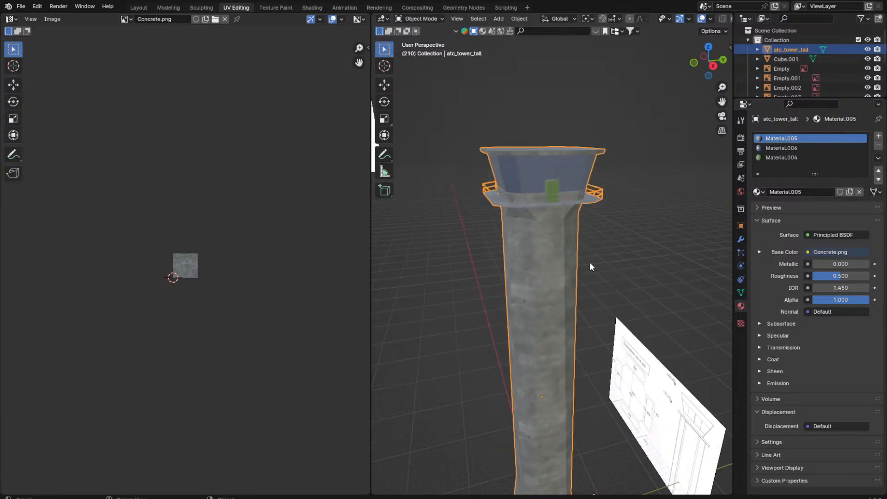
Step: Enlarge the whole UV layout about four times more so the concrete repeats more densely on the tower
key(Tab)
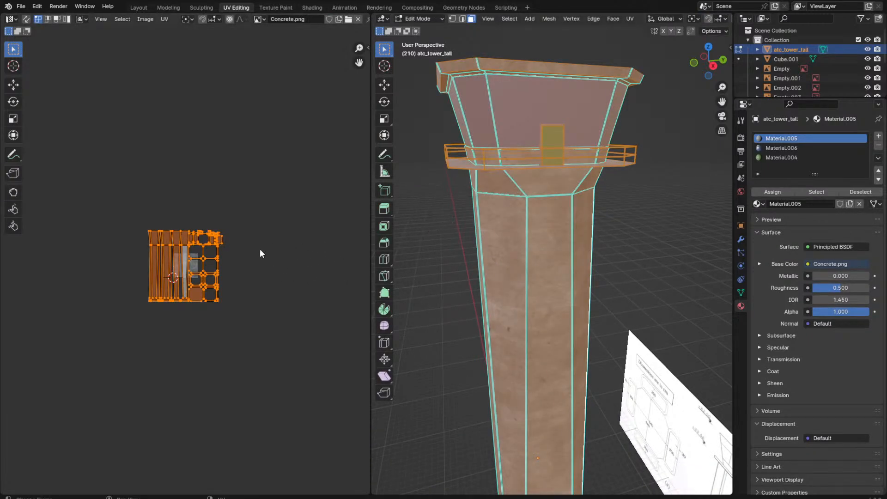
key(s)
click(281, 267)
key(Tab)
key(Tab)
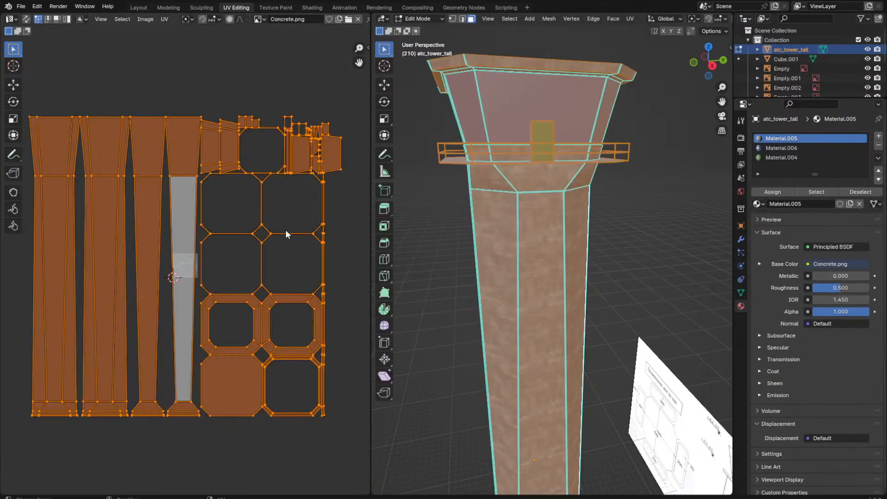
Step: Rotate the entire UV layout by about 45° so the concrete pattern runs diagonally across the tower
key(r)
click(233, 189)
key(Tab)
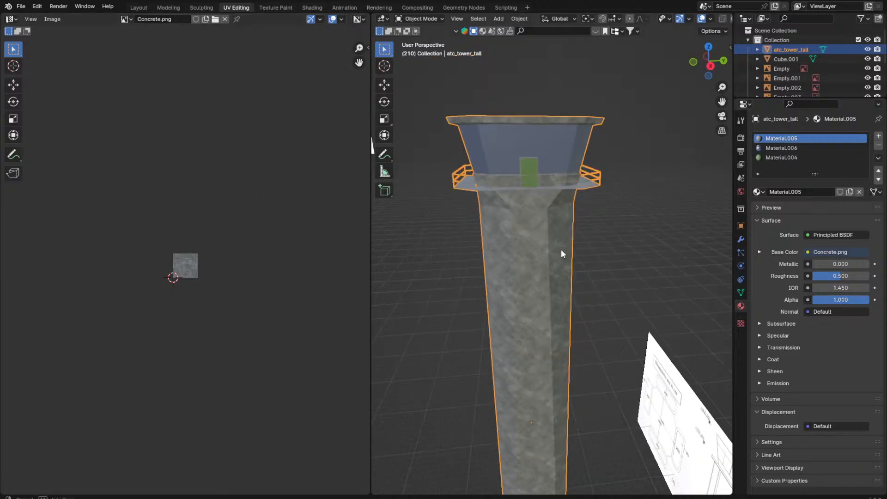
middle_drag(561, 253, 519, 239)
Step: Turn on proportional editing for the UVs and move an outer UV edge with a falloff size of about 9.85 to warp the islands
key(Tab)
click(265, 192)
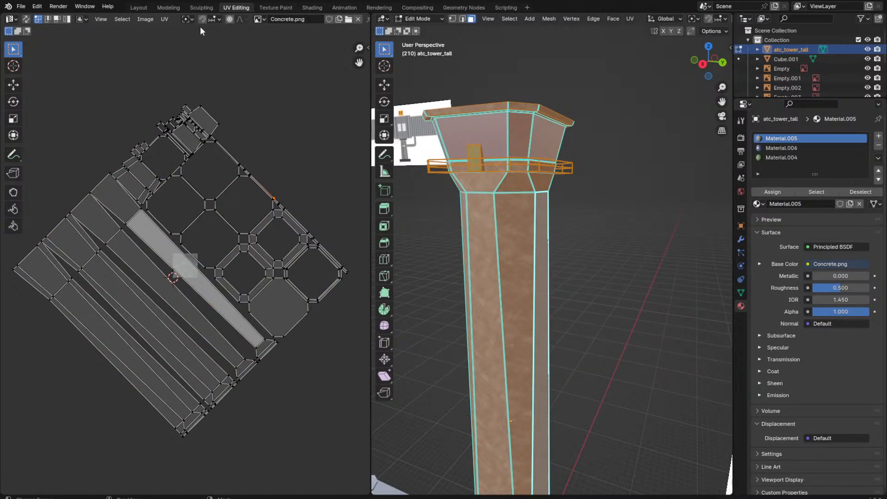
click(229, 19)
key(g)
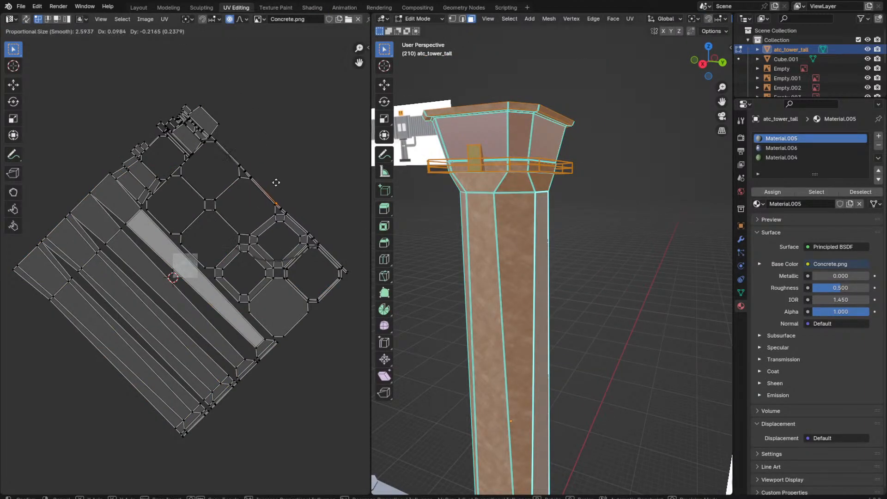
scroll(286, 198, down, 14)
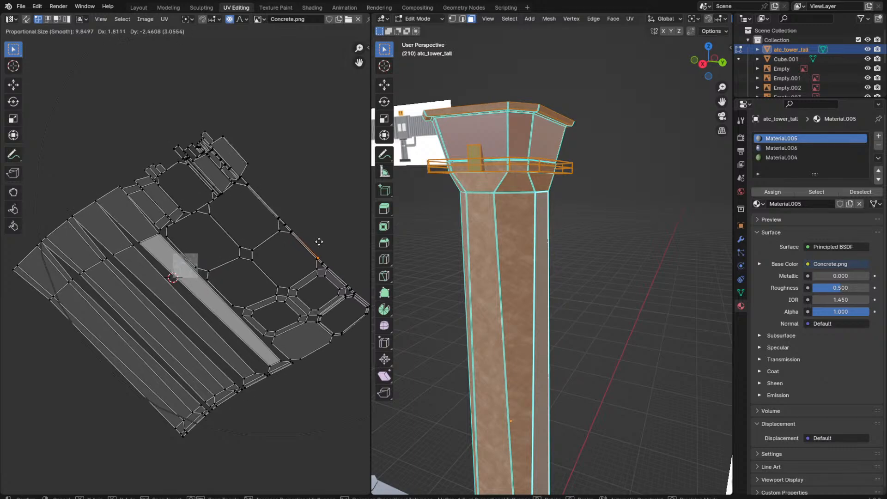
click(302, 240)
Step: Rotate an edge of the long wall islands and one near their lower ends with proportional falloff to bend the UV layout
click(62, 281)
key(r)
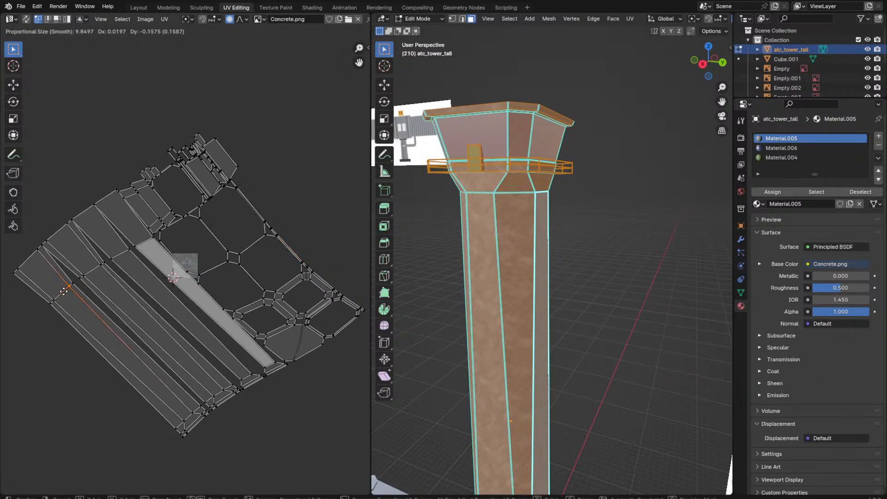
click(275, 229)
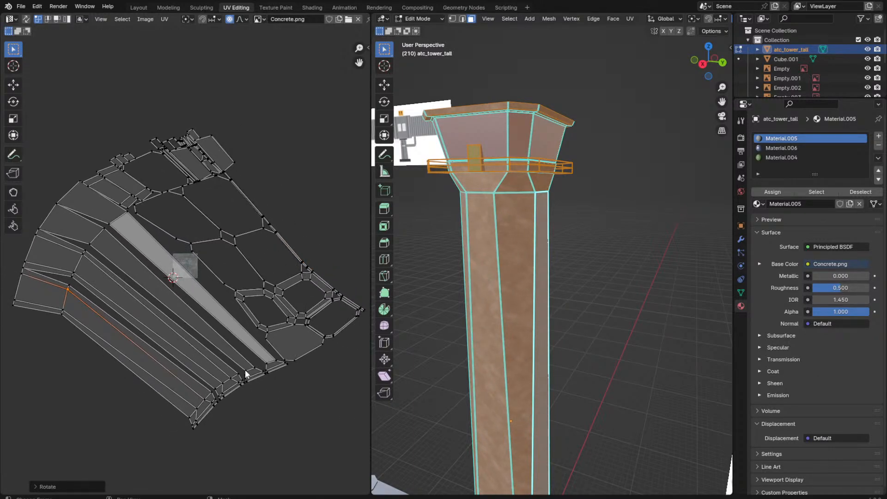
key(r)
click(400, 353)
key(Tab)
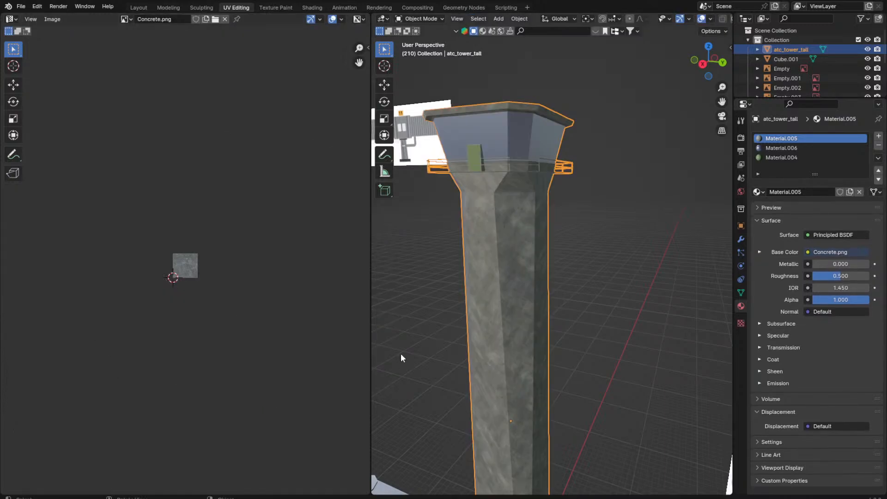
middle_drag(401, 353, 615, 306)
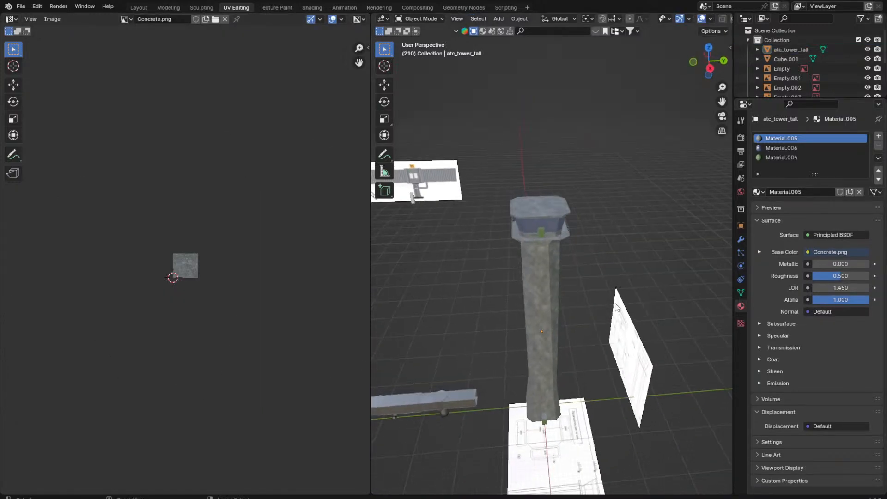
Step: Inspect the concrete-textured tower beside the other models in the Layout workspace, keeping the tower selected
click(138, 8)
middle_drag(462, 138, 489, 231)
click(275, 137)
click(483, 265)
click(432, 253)
click(478, 243)
key(ctrl+z)
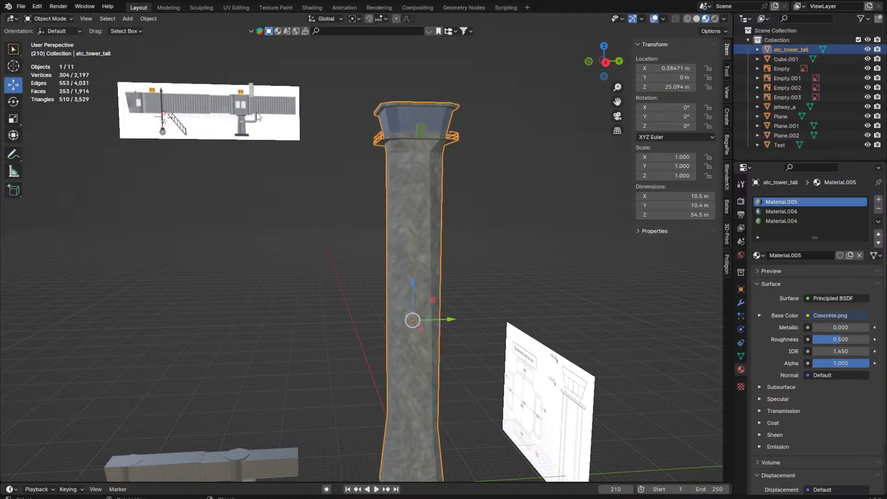
Step: Try enlarging the tower's complete warped UV layout in two passes and check the finer concrete pattern up close
click(245, 9)
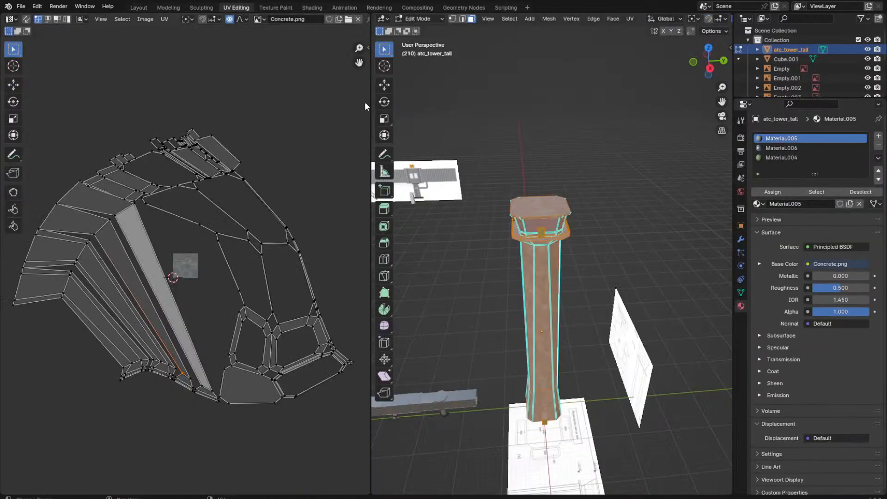
key(a)
key(s)
click(98, 80)
scroll(81, 186, down, 2)
key(s)
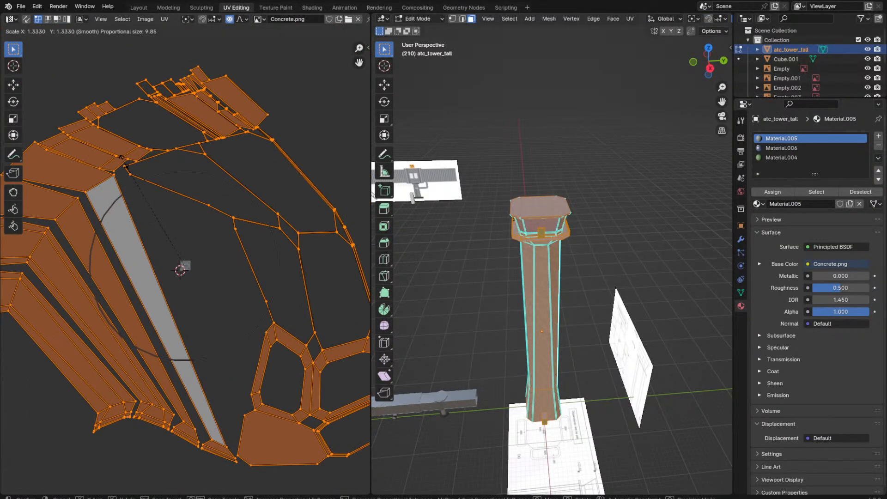
click(187, 43)
key(Tab)
scroll(512, 239, up, 5)
key(Tab)
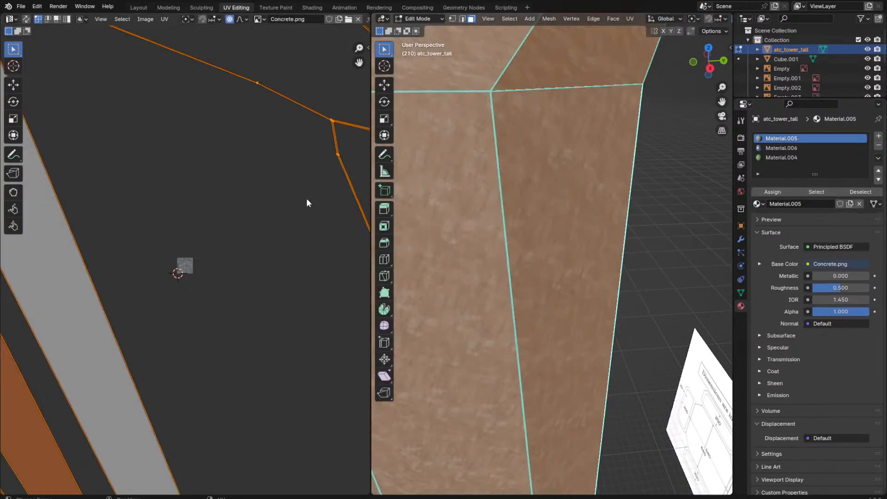
Step: Shrink the complete UV layout in two passes until it is close to the size of the concrete image
key(s)
click(163, 277)
key(s)
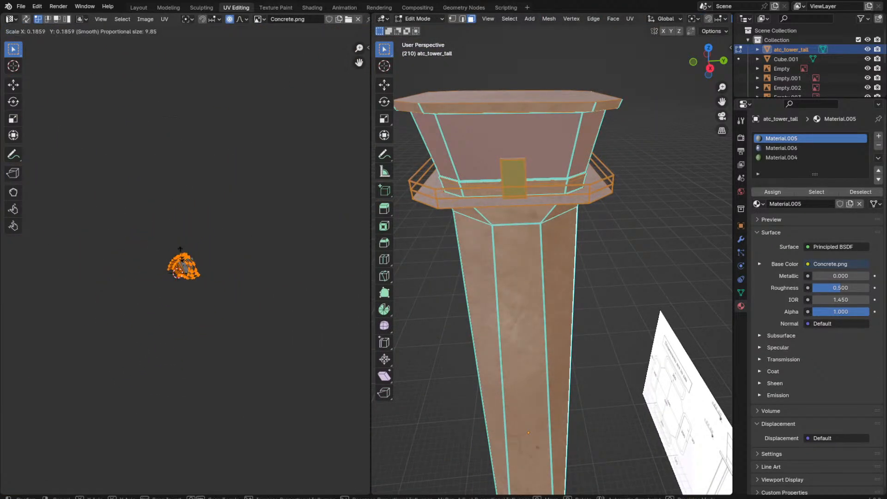
click(217, 234)
key(Tab)
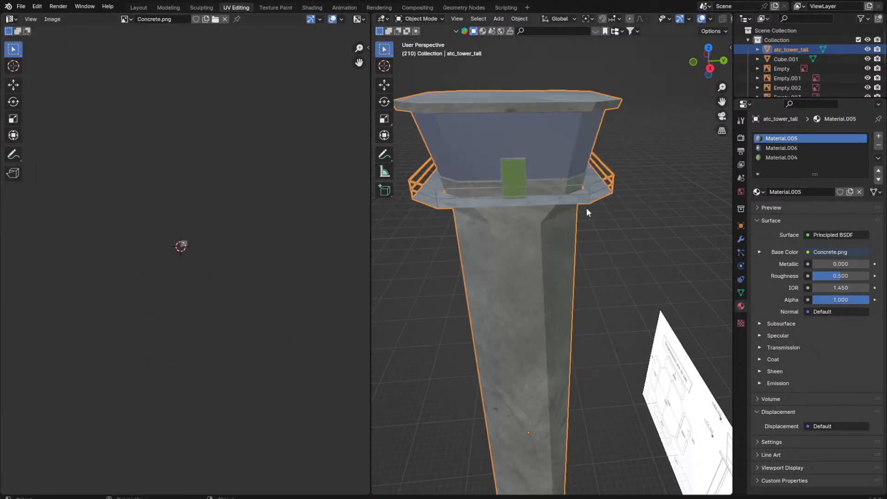
Step: Replace the image in Material.005's texture node with the Concrete_Tiles image in the Shading workspace
scroll(587, 210, down, 5)
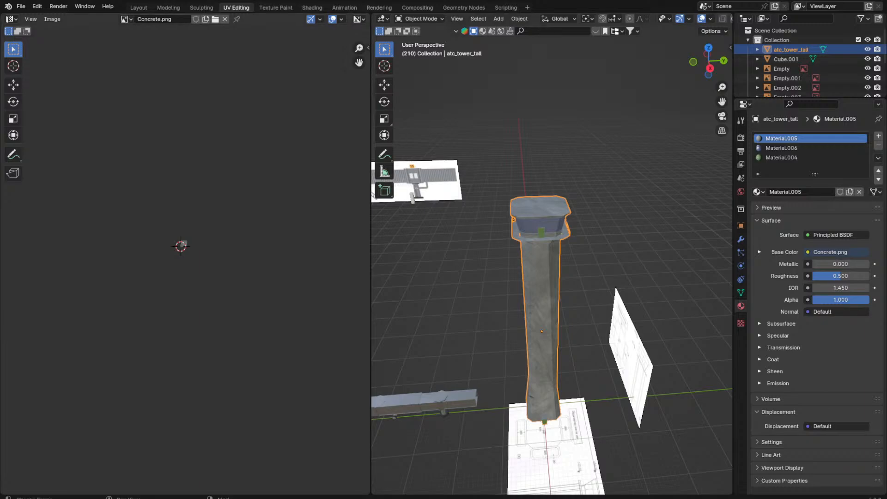
click(312, 8)
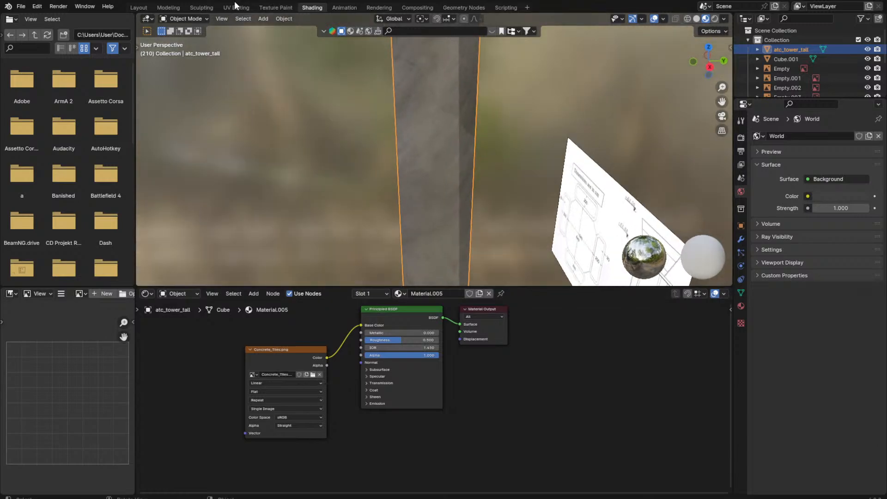
Step: Unwrap all faces of the tall tower with Smart UV Project in the UV Editing workspace
click(236, 7)
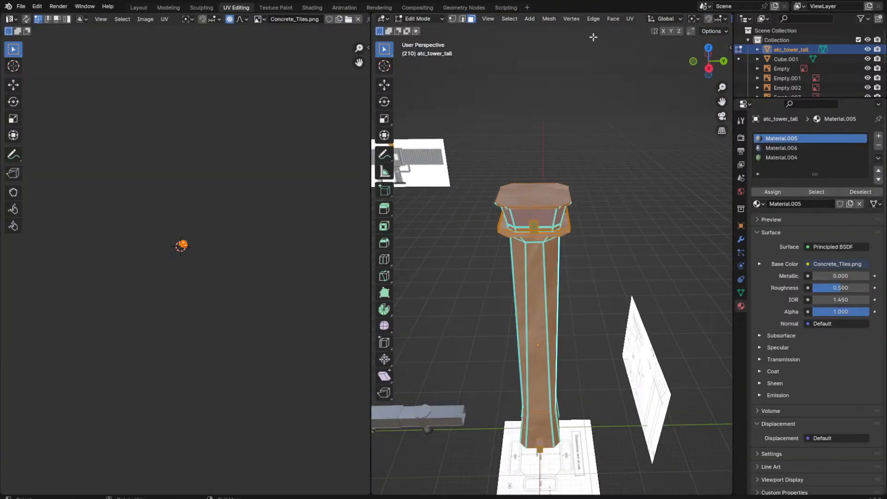
key(u)
click(647, 42)
click(615, 133)
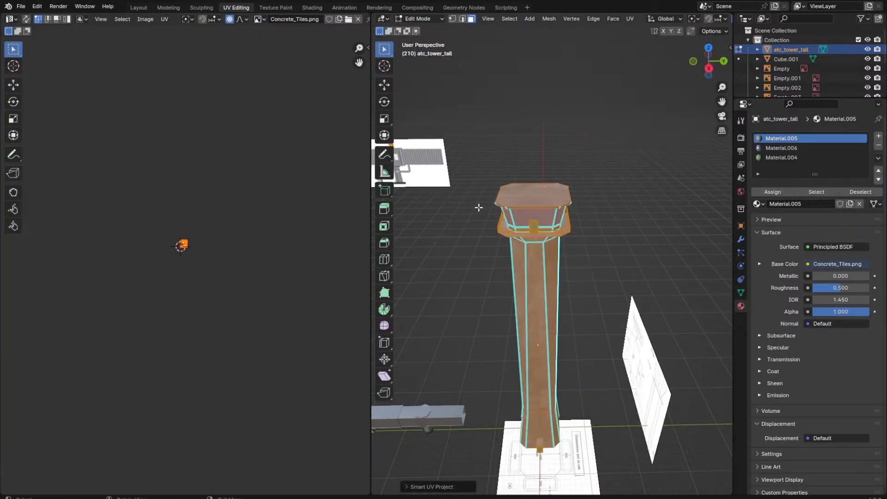
Step: Enlarge the tower's complete UV layout in two passes so the concrete tile pattern gets finer on the body
scroll(448, 236, up, 6)
scroll(433, 239, down, 3)
middle_drag(434, 239, 506, 296)
key(s)
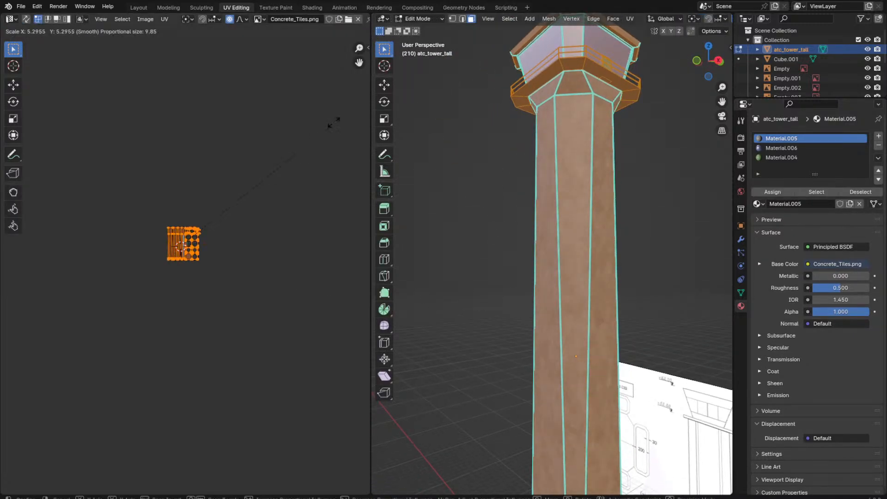
click(354, 104)
key(Tab)
middle_drag(444, 407, 390, 345)
scroll(398, 411, down, 4)
key(Tab)
click(234, 306)
key(a)
key(s)
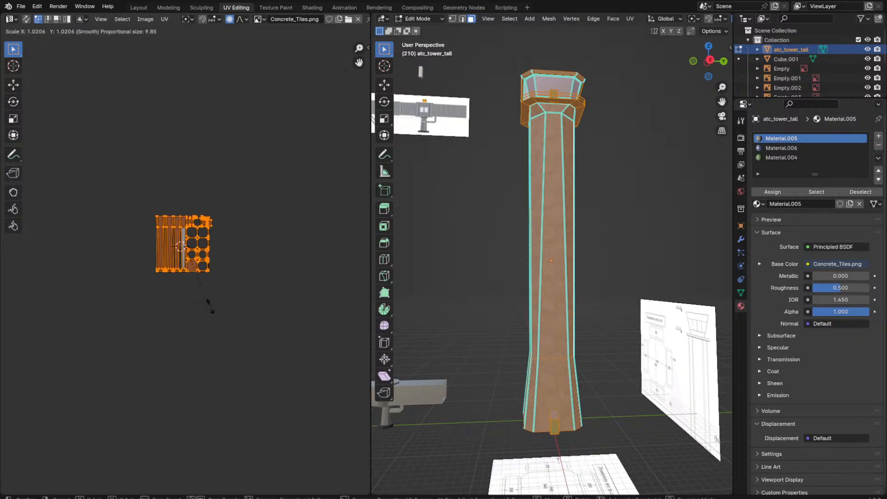
click(227, 287)
Step: Check the rescaled concrete pattern on the tower in Object Mode and save the file
key(Tab)
scroll(342, 323, up, 1)
scroll(479, 339, up, 5)
middle_drag(479, 340, 540, 264)
scroll(470, 289, down, 4)
key(ctrl+s)
Step: Mark the horizontal edge loop where the tower's base begins to flare as sharp
scroll(529, 259, up, 3)
key(Tab)
key(2)
alt+click(591, 352)
right_click(587, 345)
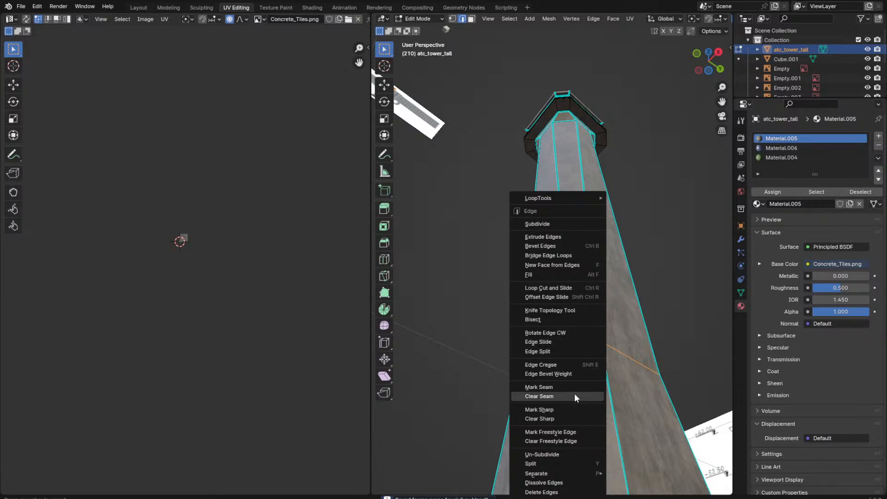
click(568, 407)
key(Tab)
middle_drag(568, 407, 465, 338)
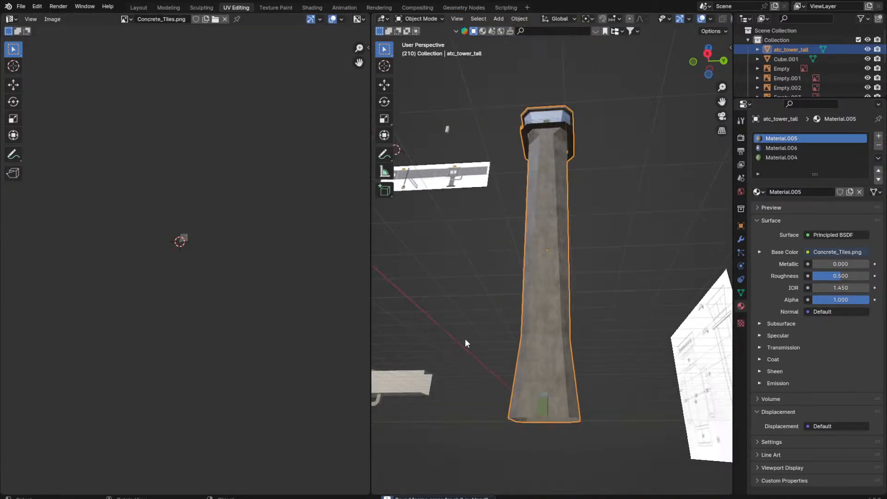
Step: Duplicate the tall tower in the Layout workspace and move the copy about 10.4 m along negative Y
click(139, 7)
middle_drag(500, 162, 589, 205)
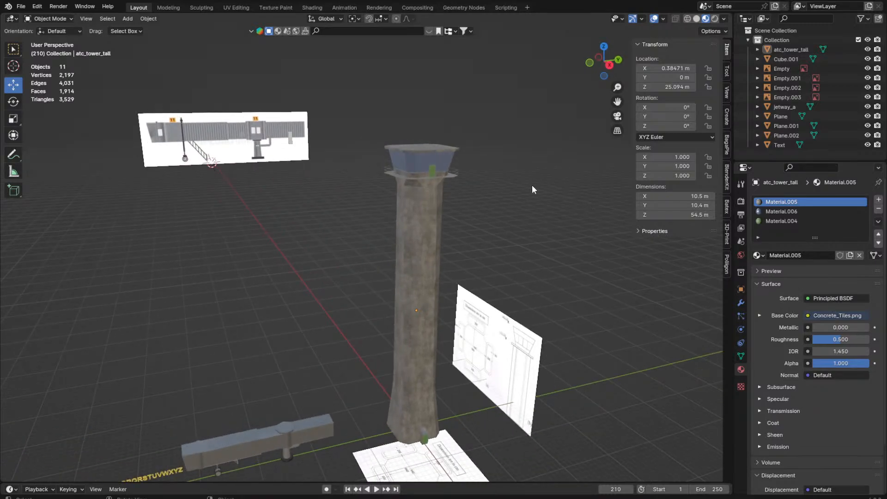
middle_drag(454, 215, 452, 179)
click(405, 207)
key(shift+d)
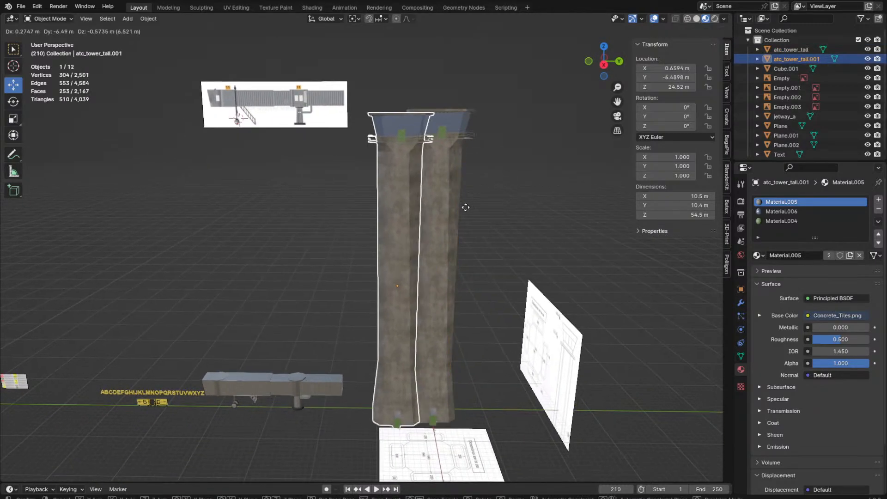
key(x)
key(y)
click(392, 207)
Step: Select the copied tower's upper section in the right side view and try lowering it along Z with proportional editing
key(Tab)
key(alt+z)
key(KP_3)
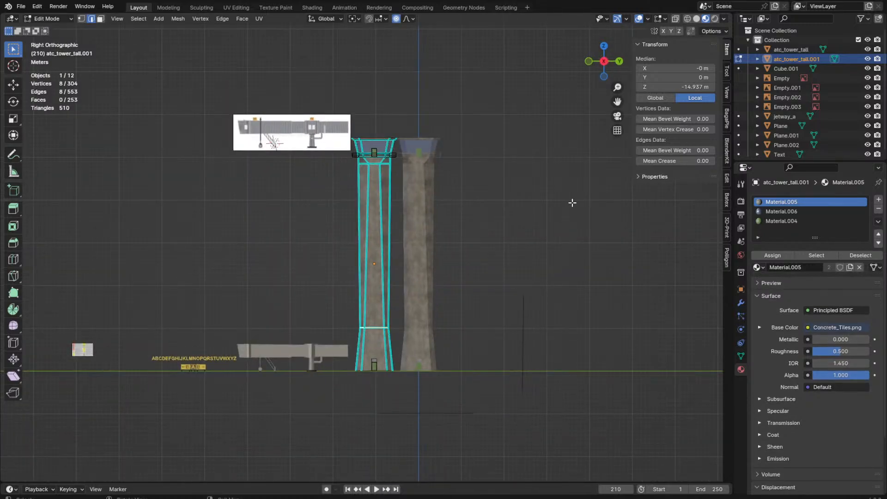
drag(324, 187, 460, 98)
key(g)
key(z)
click(451, 156)
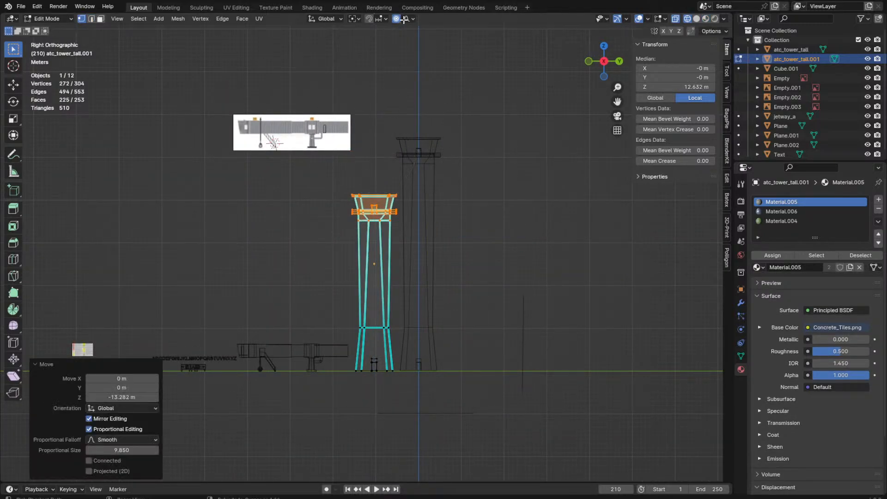
key(ctrl+z)
Step: Turn off proportional editing and lower the selected upper section along Z until the copied tower is about 34.2 m tall
click(400, 19)
key(g)
key(z)
click(420, 163)
key(z)
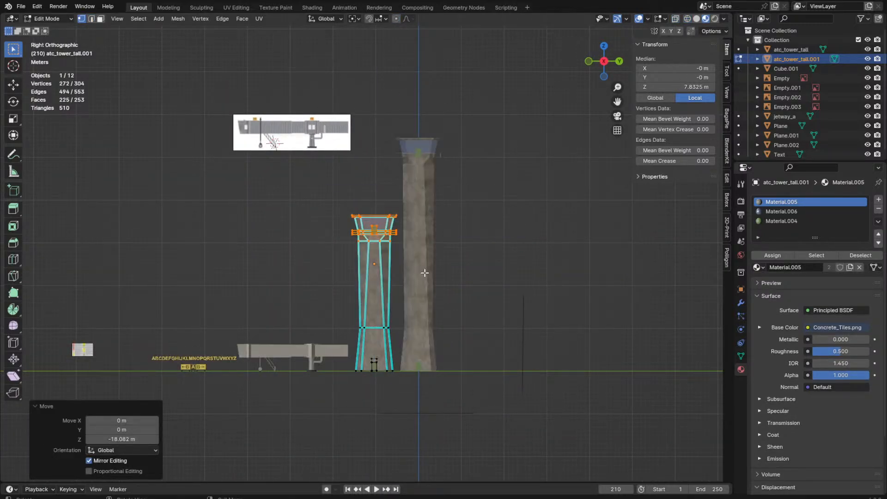
key(ctrl+z)
key(g)
key(z)
click(389, 299)
key(Tab)
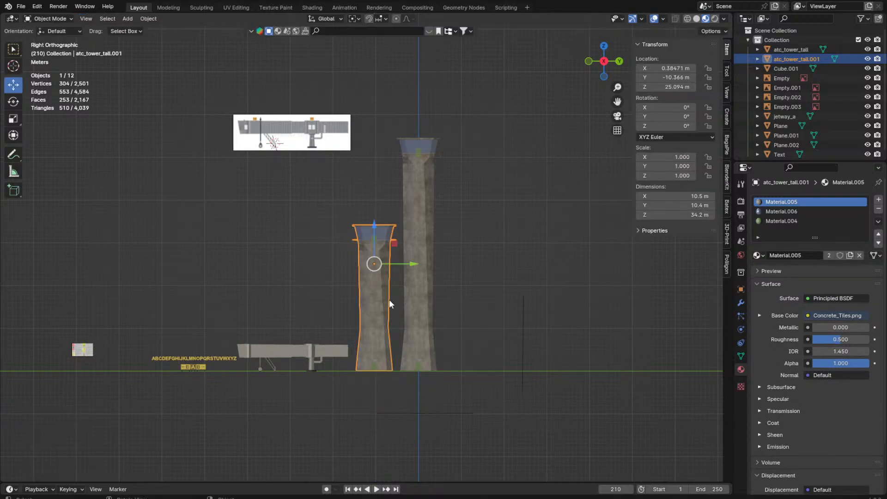
Step: Rename the towers' Material.005 as concrete_material
key(grave)
click(334, 101)
middle_drag(533, 202, 802, 184)
double_click(795, 203)
text(conc)
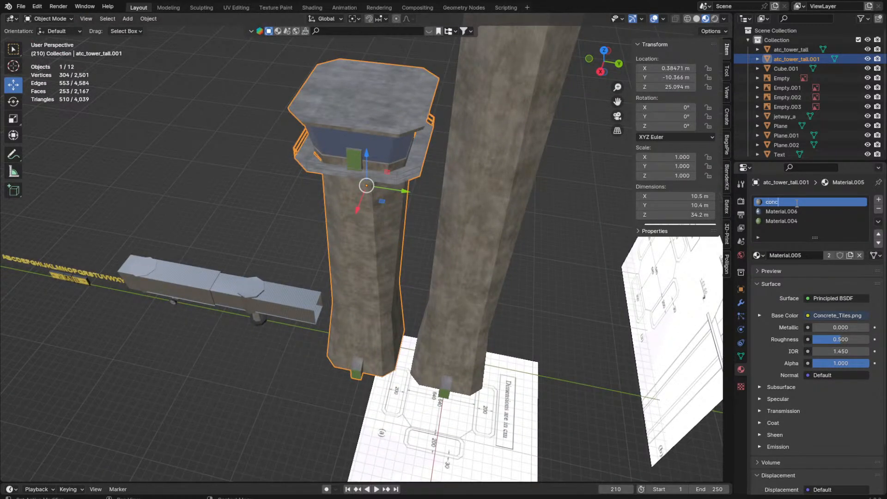
text(rete_material <)
key(BackSpace)
key(BackSpace)
key(Return)
Step: Rename the towers' concrete material as texture_concrete
double_click(778, 204)
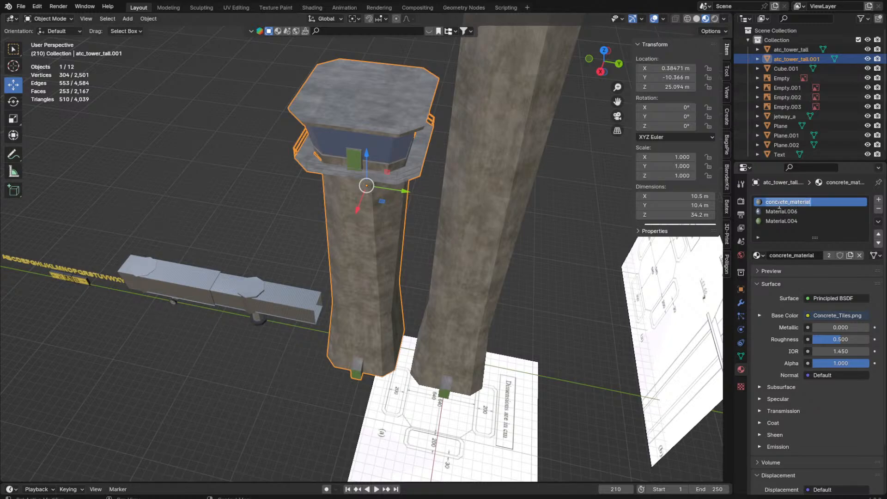
text(texture_con c)
key(BackSpace)
key(BackSpace)
text(crete)
key(Return)
middle_drag(407, 324, 381, 346)
Step: Rename the Metal material of jetway_a as texture_metal and deselect the jetway
click(784, 117)
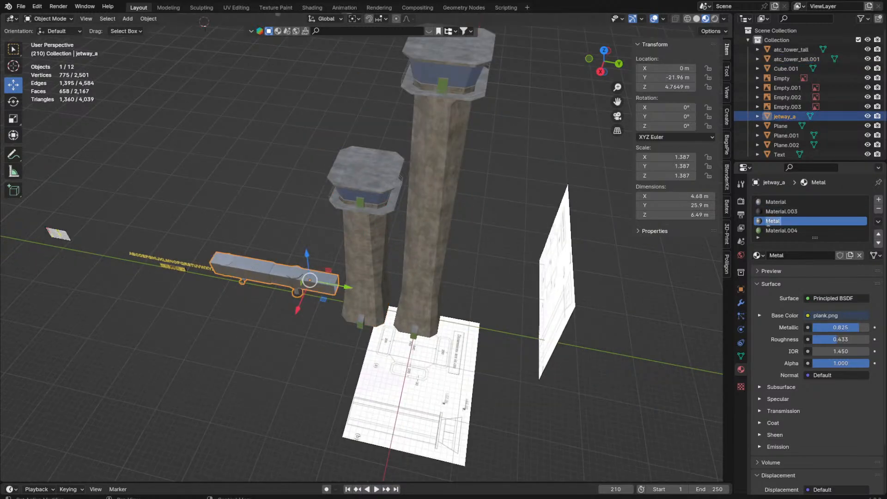
double_click(767, 221)
text(twe)
text(ture_metal)
key(Return)
click(592, 162)
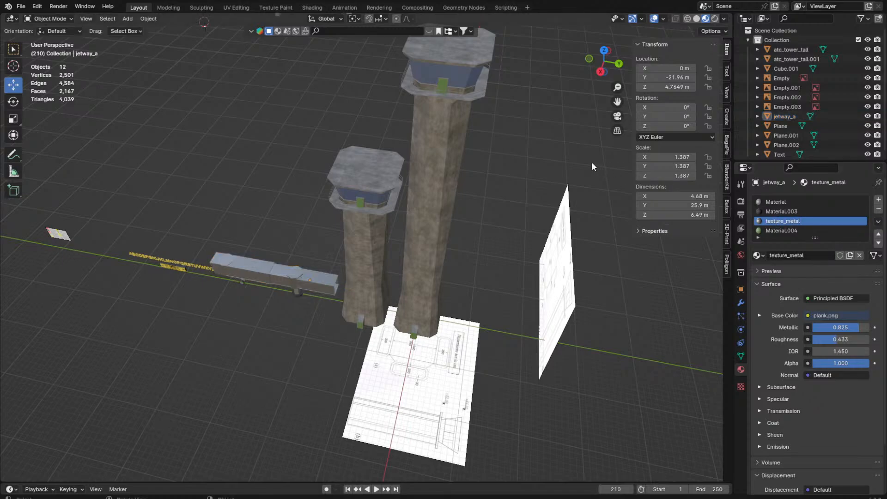
Step: Compare the shorter tower with the tall tower and the jetway from the right side and in perspective
middle_drag(591, 162, 464, 239)
key(grave)
click(501, 164)
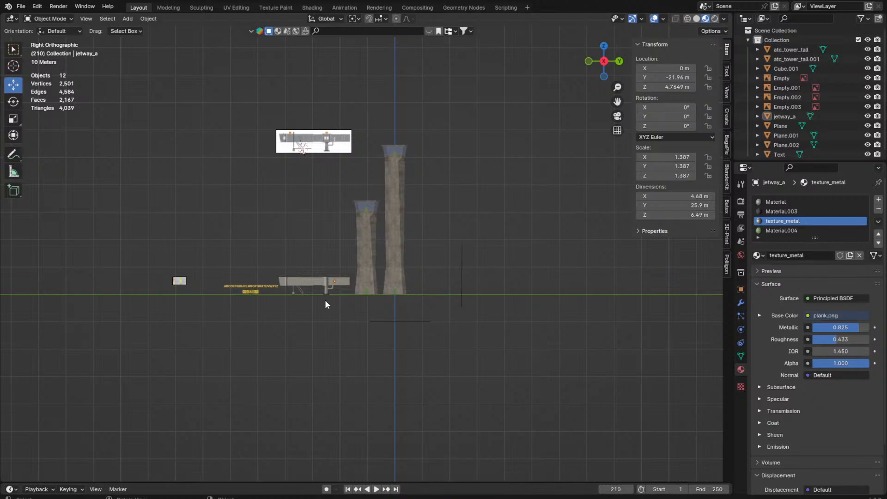
scroll(325, 300, up, 4)
click(377, 260)
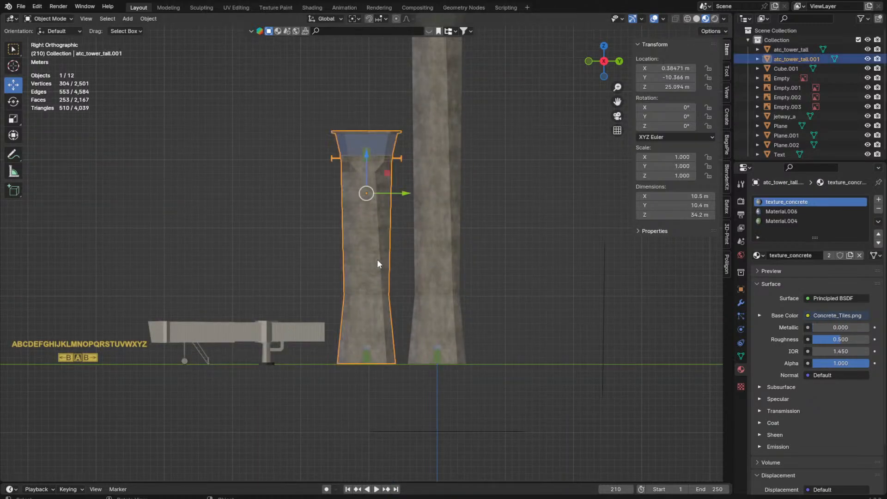
click(244, 232)
middle_drag(244, 231, 317, 395)
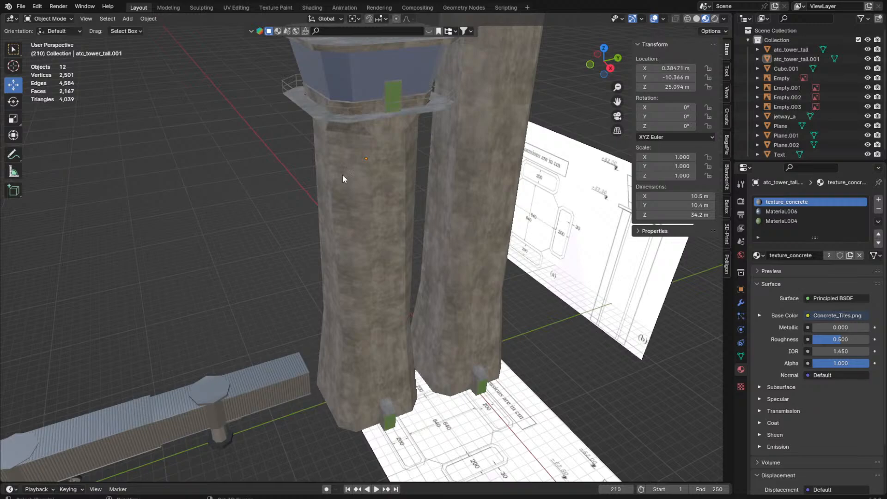
Step: Select the ring of balcony floor faces on the shorter tower, and return to Object Mode
shift+middle_drag(342, 173, 339, 289)
scroll(303, 293, up, 2)
click(303, 294)
key(Tab)
scroll(287, 326, up, 5)
scroll(282, 330, down, 2)
alt+click(278, 330)
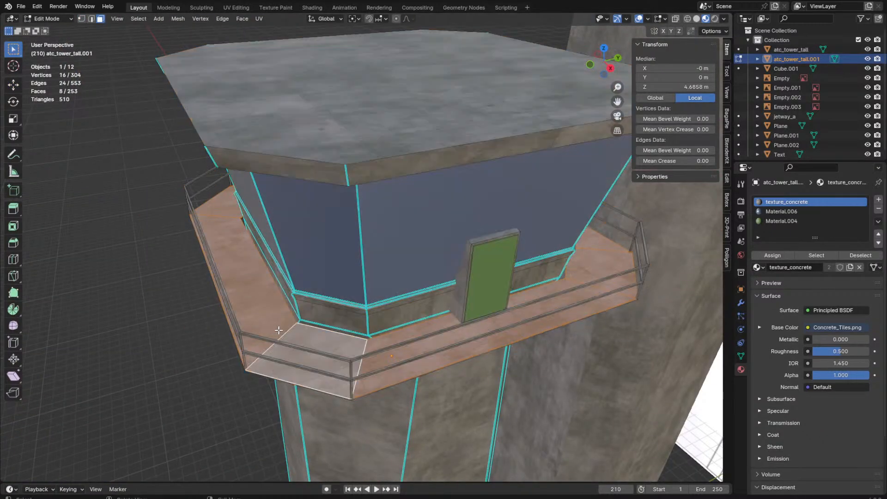
middle_drag(279, 330, 412, 368)
key(Tab)
Step: Examine the shorter tower's balcony, railing, door and cab walls up close from several sides
scroll(406, 370, up, 8)
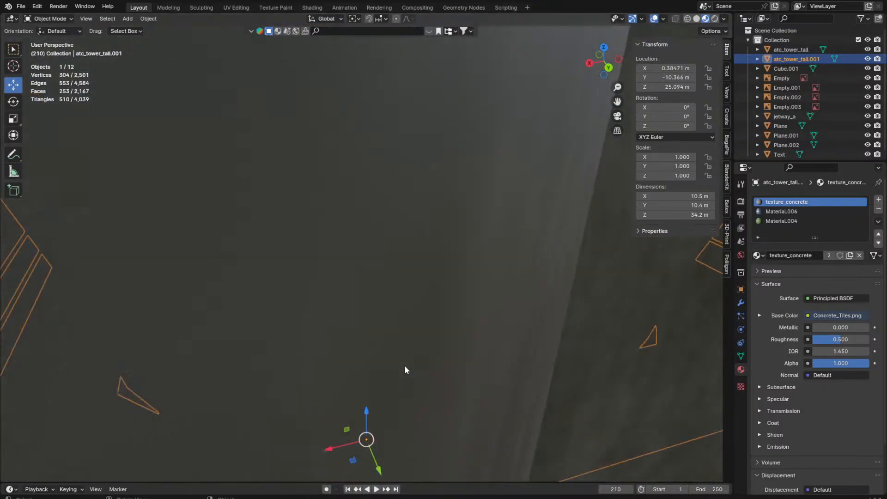
scroll(405, 370, down, 5)
scroll(422, 365, up, 2)
scroll(478, 304, up, 10)
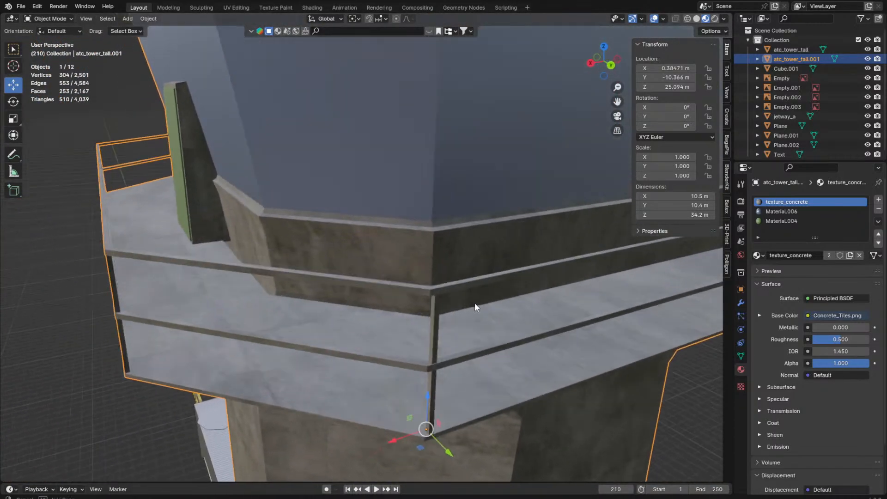
scroll(325, 141, down, 8)
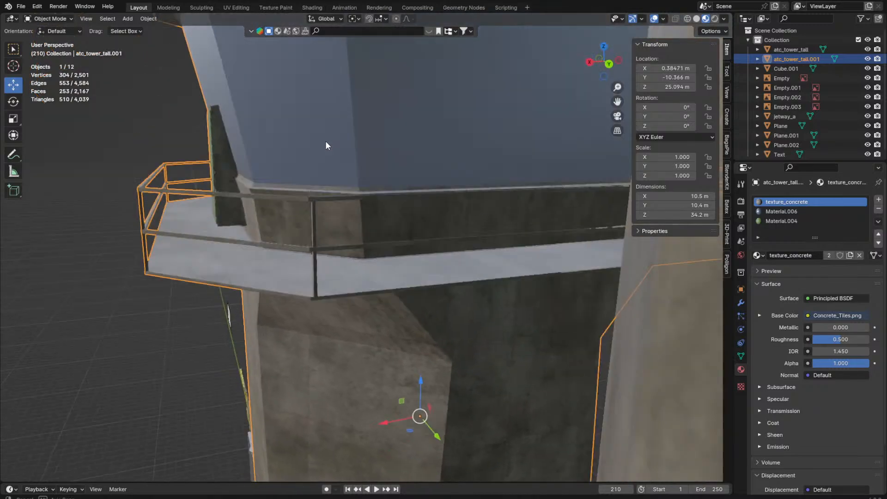
key(Tab)
middle_drag(325, 140, 347, 265)
scroll(378, 265, up, 2)
key(Tab)
scroll(354, 220, down, 6)
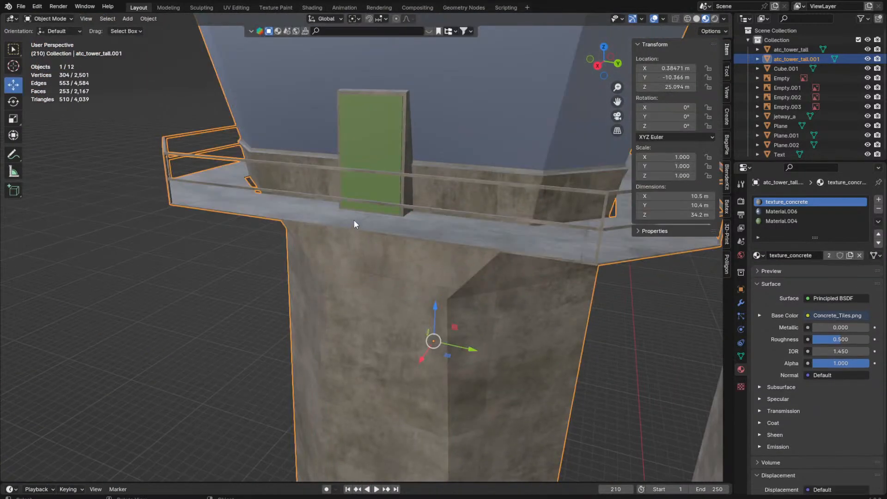
Step: Save the file and select the shorter tower's railing bars and several of their posts as linked parts
key(ctrl+s)
click(242, 215)
scroll(465, 225, up, 6)
click(465, 225)
key(Tab)
scroll(465, 225, down, 3)
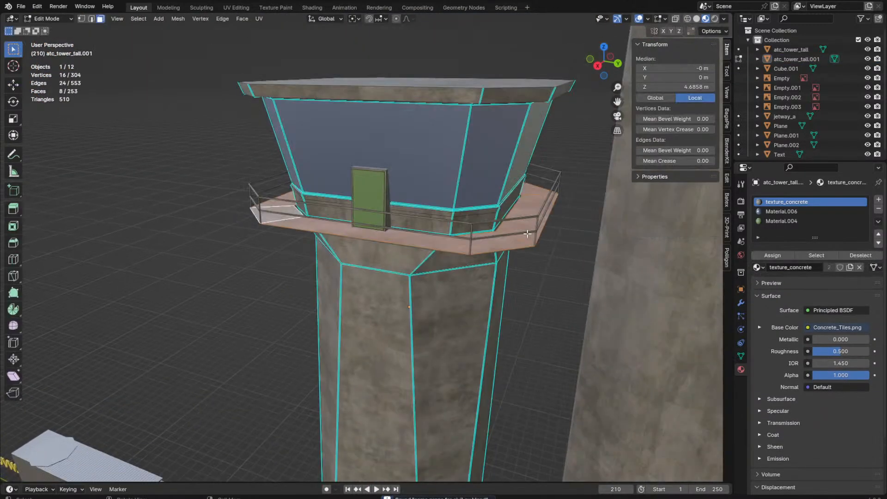
scroll(378, 277, up, 7)
click(379, 277)
key(l)
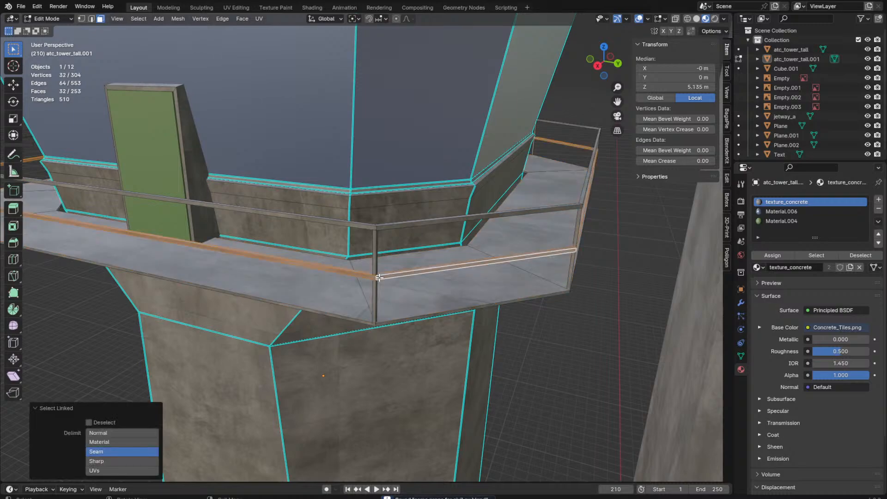
key(l)
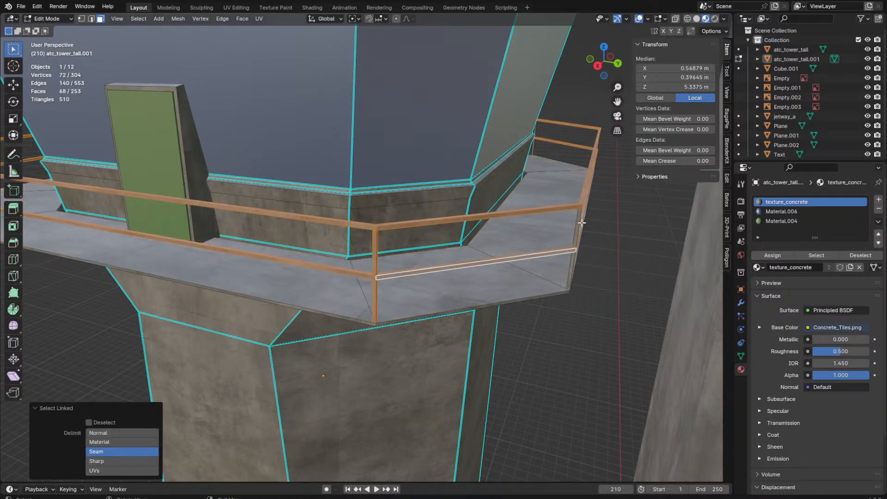
key(l)
middle_drag(578, 221, 574, 210)
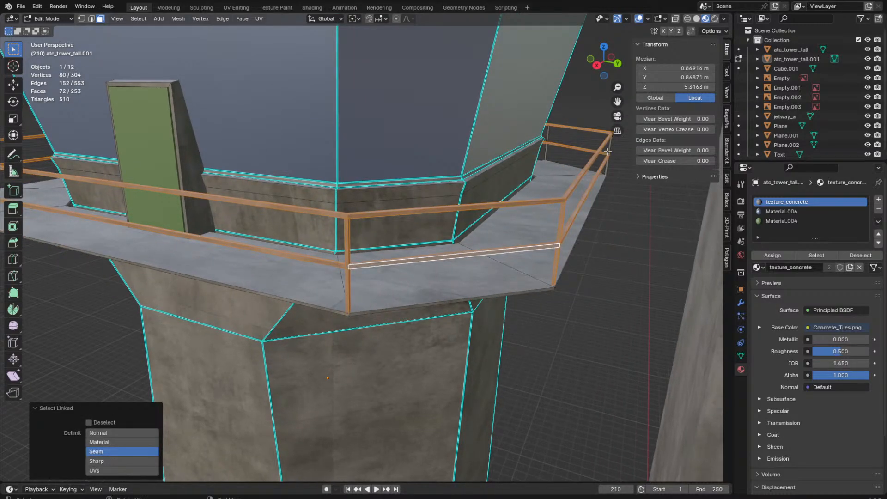
key(l)
Step: Add the shorter tower's linked balcony floor slab to the railing selection
scroll(568, 157, down, 2)
key(alt+z)
middle_drag(431, 169, 375, 166)
key(z)
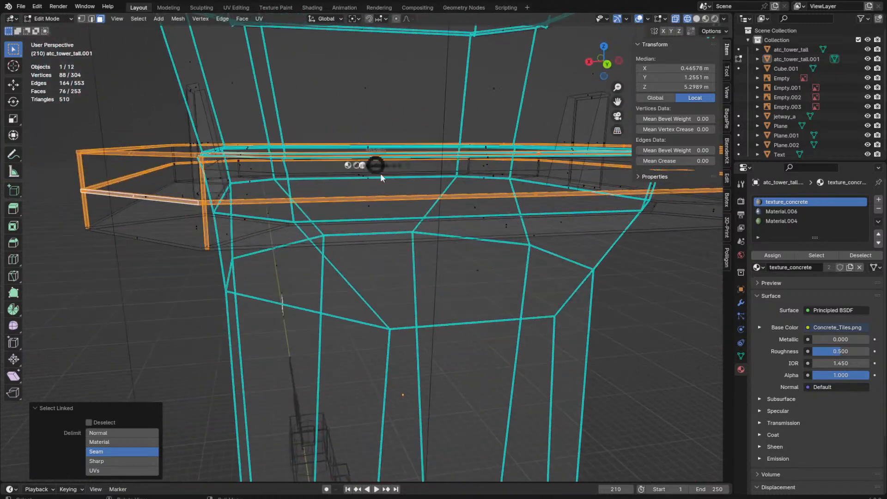
click(382, 199)
alt+middle_drag(397, 199, 566, 206)
middle_drag(522, 226, 533, 254)
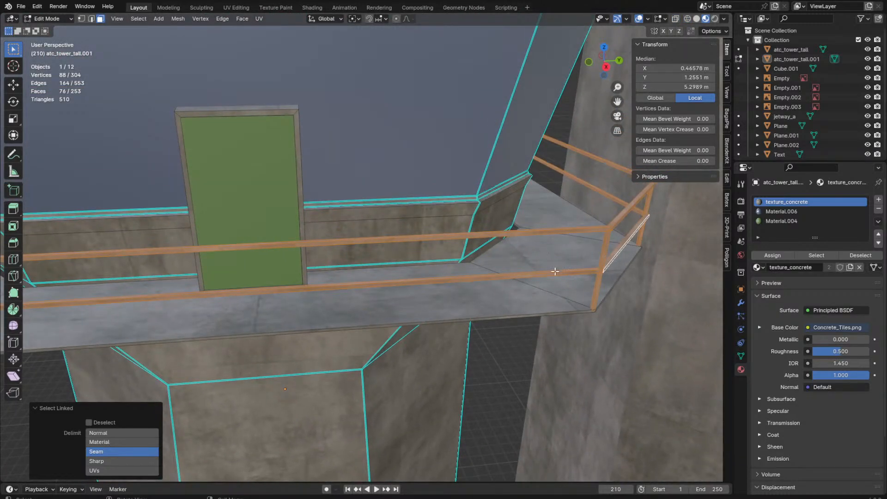
key(l)
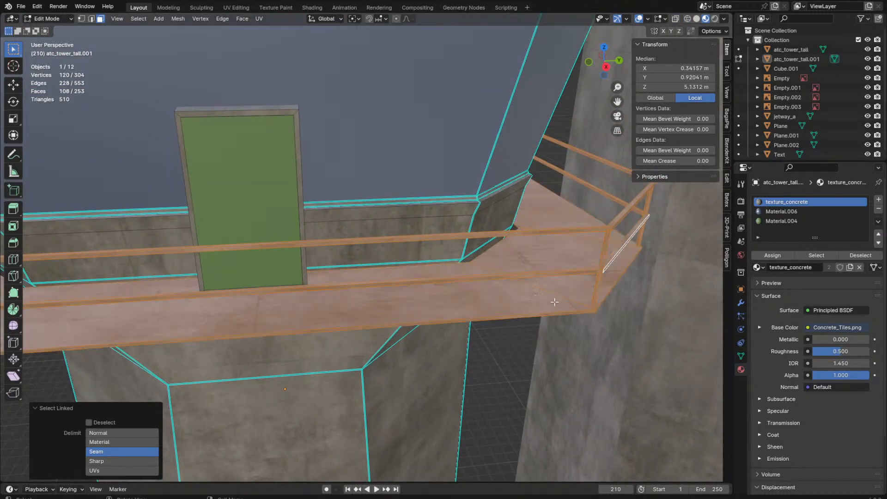
scroll(576, 291, down, 2)
scroll(492, 256, down, 2)
Step: Try circle-selecting the unselected railing posts on one side of the balcony in wireframe display
key(shift+z)
middle_drag(527, 229, 523, 190)
key(c)
click(499, 219)
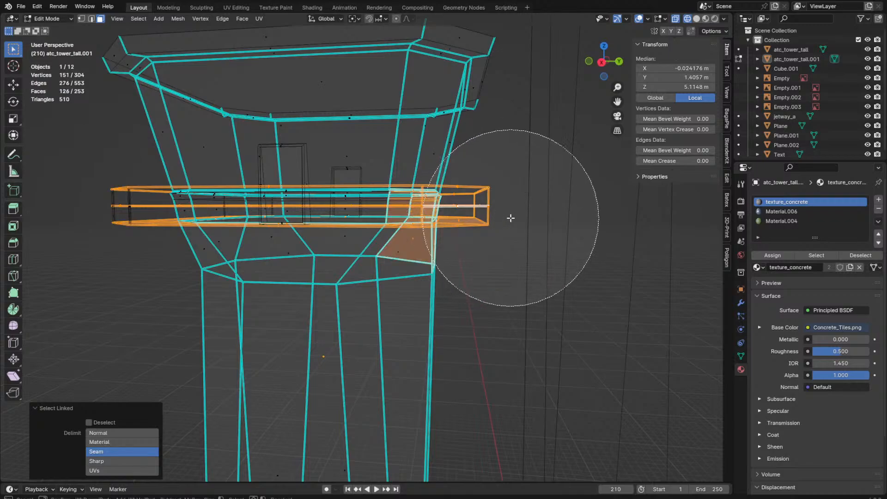
key(Escape)
key(ctrl+z)
key(c)
key(Escape)
Step: Add the remaining railing posts to the balcony selection with circle select, working around the tower in wireframe display
middle_drag(377, 219, 318, 221)
key(c)
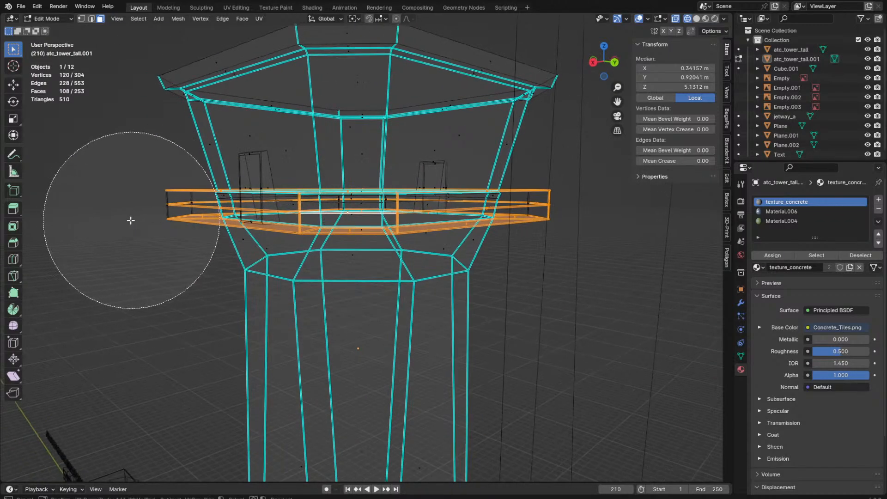
click(127, 221)
key(Escape)
middle_drag(115, 220, 221, 225)
key(c)
click(108, 223)
key(Escape)
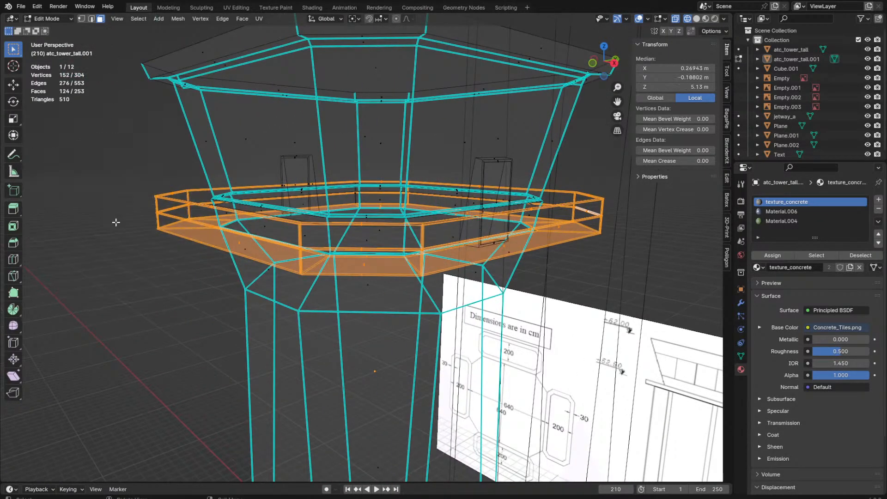
middle_drag(116, 222, 295, 226)
key(c)
click(213, 224)
key(Escape)
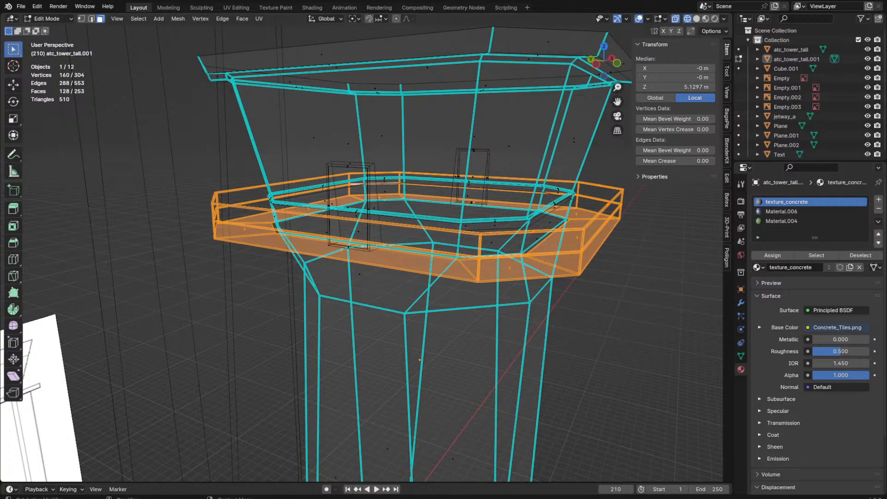
Step: Add a material slot to the shorter tower for the selected balcony and railing, using the existing material named Material
click(878, 199)
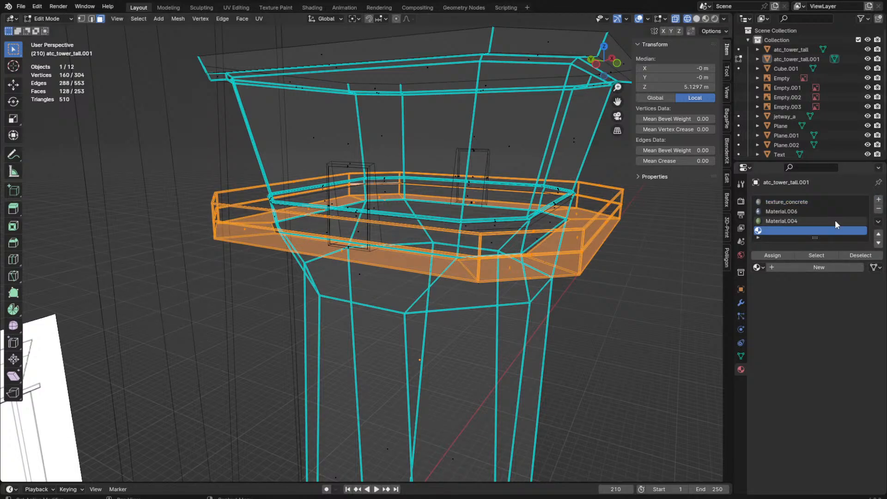
click(781, 267)
click(757, 267)
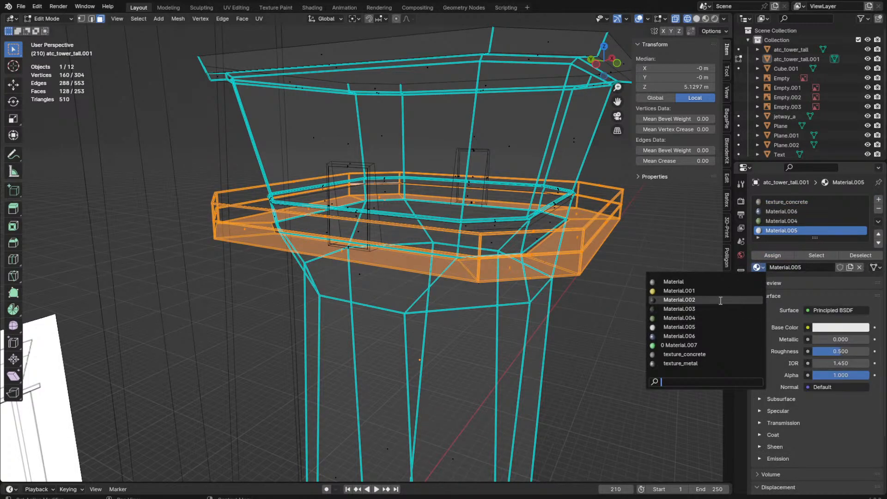
click(666, 281)
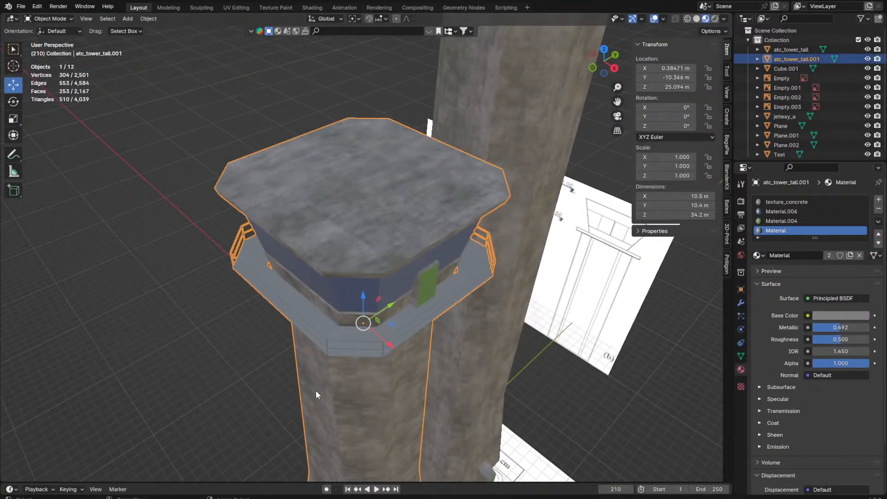
scroll(316, 390, down, 5)
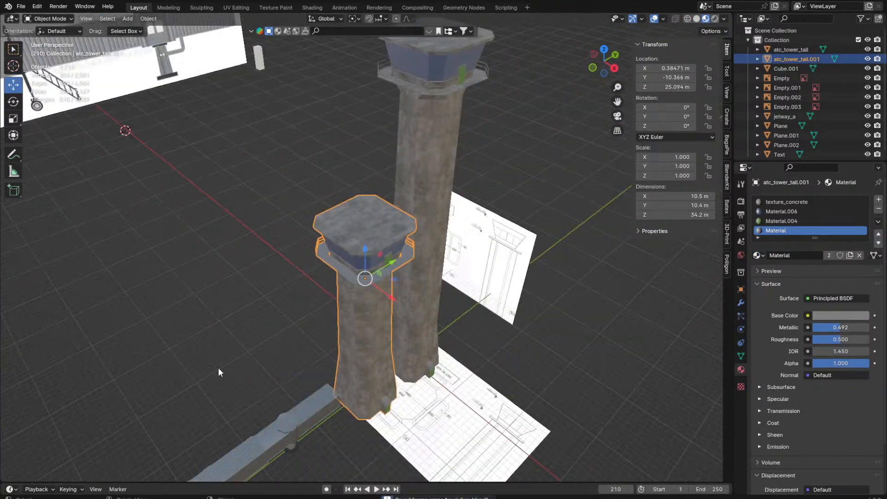
click(288, 421)
click(272, 337)
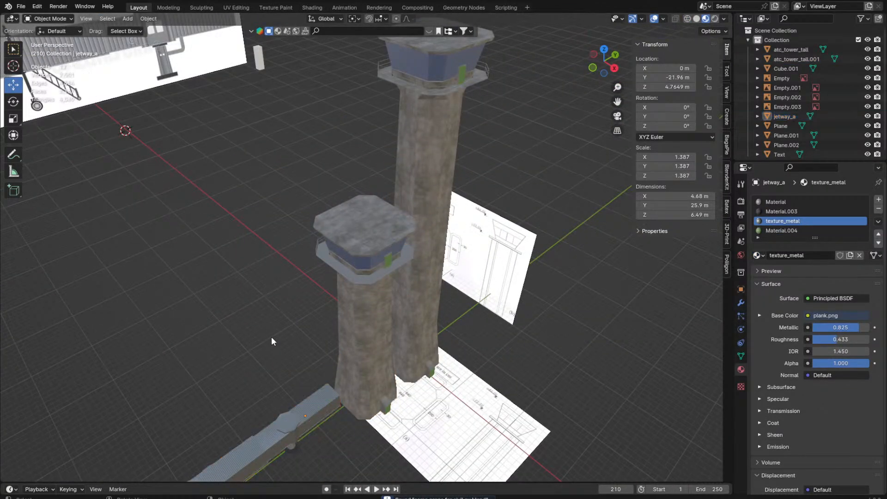
scroll(228, 310, up, 5)
middle_drag(270, 265, 273, 317)
scroll(267, 315, down, 4)
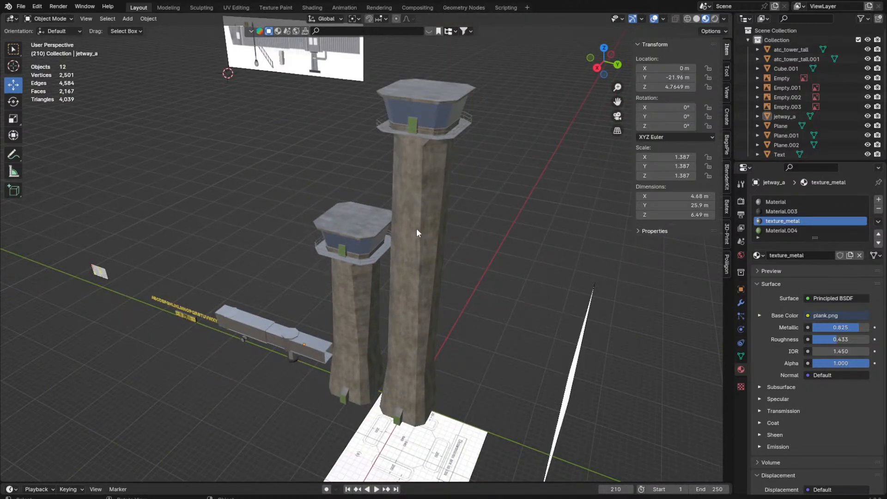
click(434, 168)
key(KP_3)
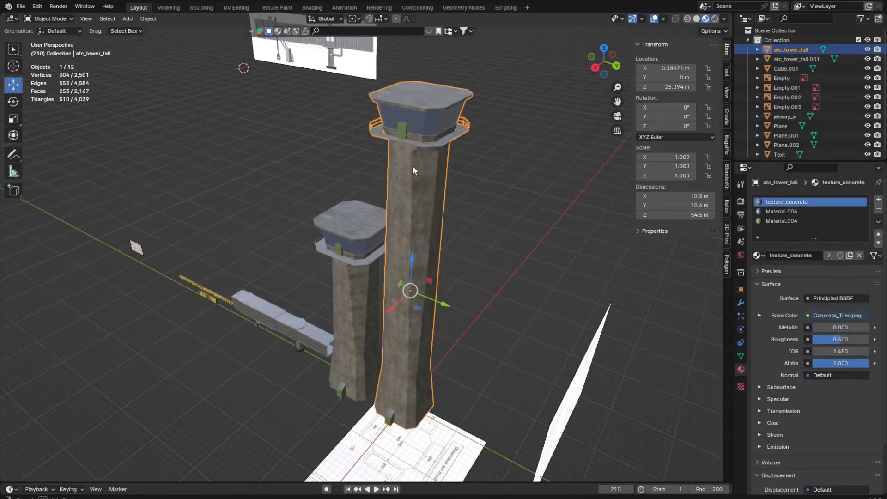
shift+click(334, 246)
key(shift+d)
key(x)
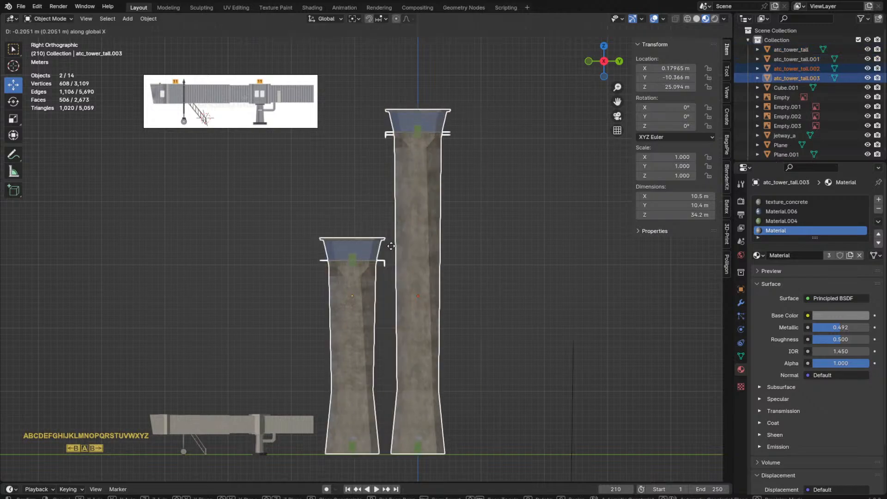
key(y)
right_click(513, 234)
key(Delete)
Step: Duplicate the shorter tower along Y to the other side of the tall tower, at about Y 12.7 m
click(358, 272)
key(shift+d)
key(y)
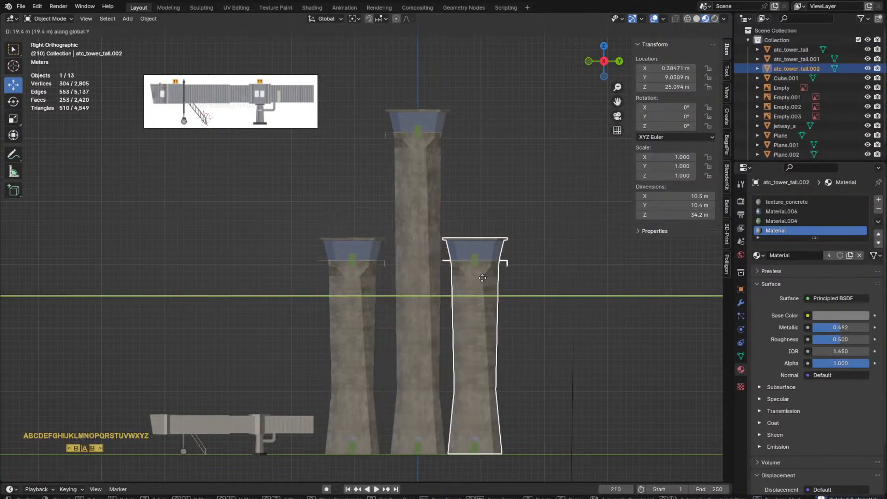
click(504, 276)
Step: Raise the duplicate's cab and balcony section about 20.3 m along Z to match the tall tower's height
key(Tab)
key(shift+z)
drag(440, 300, 566, 199)
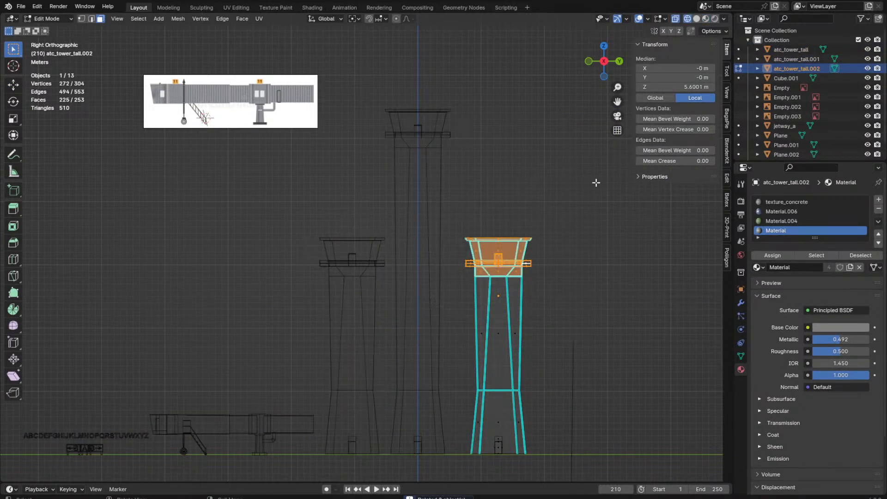
key(g)
key(z)
click(599, 57)
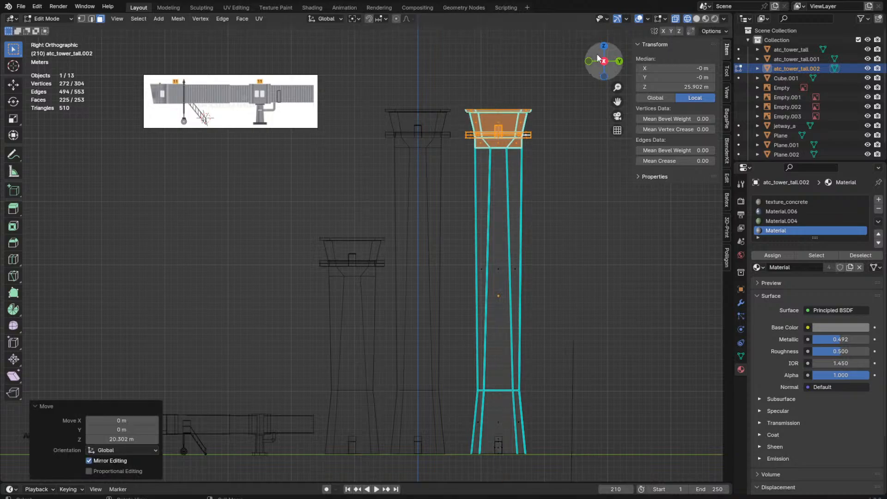
key(shift+z)
key(Tab)
Step: Delete the original tall tower and move the stretched duplicate about -12.4 m along Y into its place
click(433, 176)
key(Delete)
click(497, 187)
scroll(578, 240, up, 4)
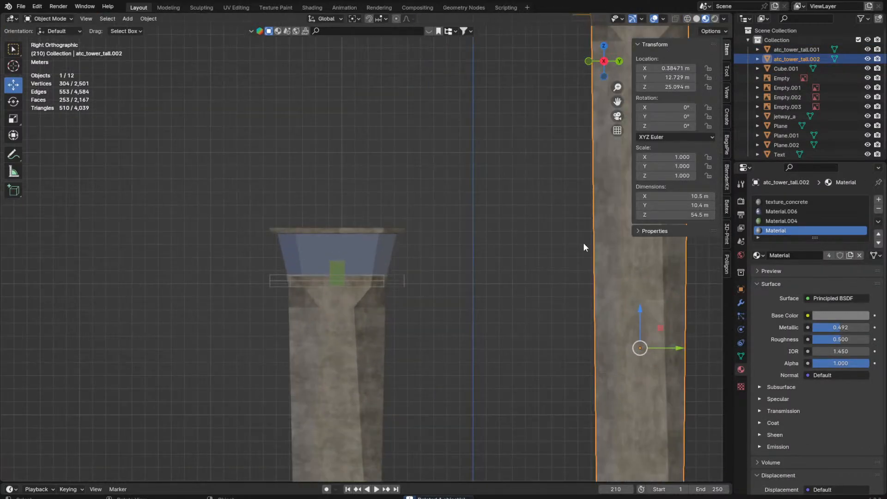
scroll(583, 243, down, 4)
key(g)
key(y)
click(491, 250)
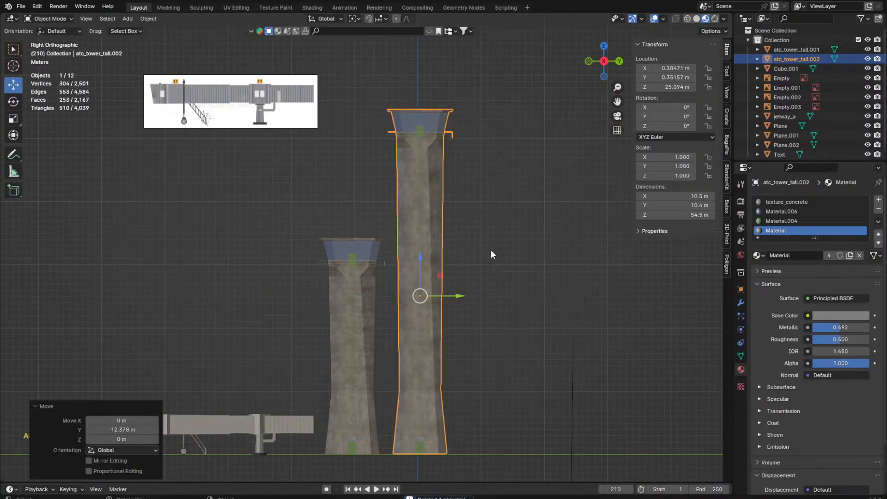
click(506, 246)
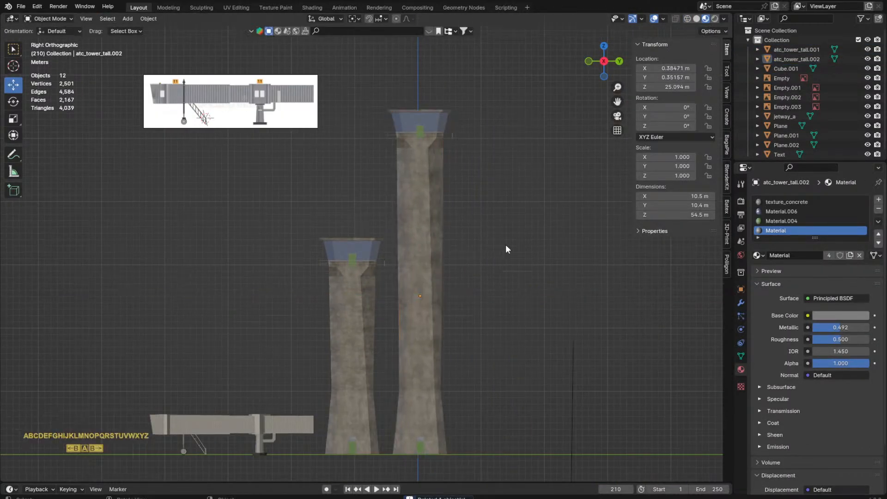
Step: Rename the new tall tower as atc_tower_tall
click(436, 245)
key(F2)
key(End)
key(BackSpace)
key(BackSpace)
key(BackSpace)
key(BackSpace)
key(Return)
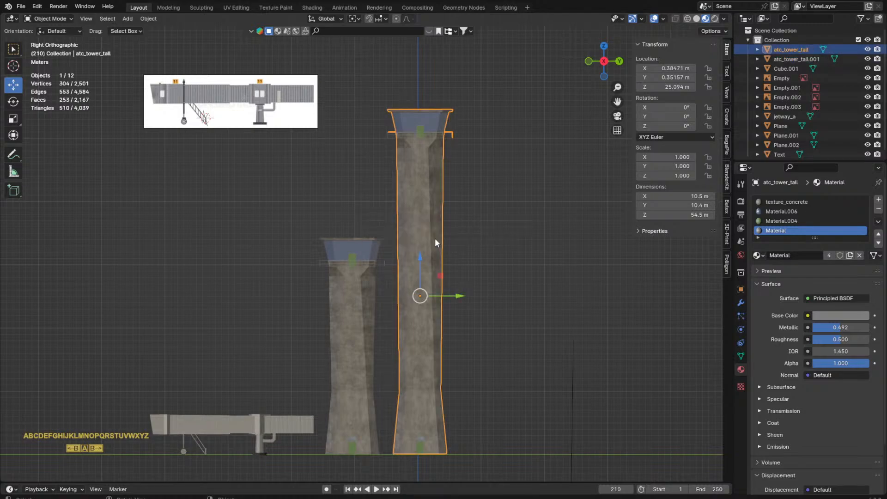
Step: Rename the shorter tower as atc_tower_short and save the file
click(322, 263)
key(F2)
key(End)
key(BackSpace)
key(BackSpace)
key(BackSpace)
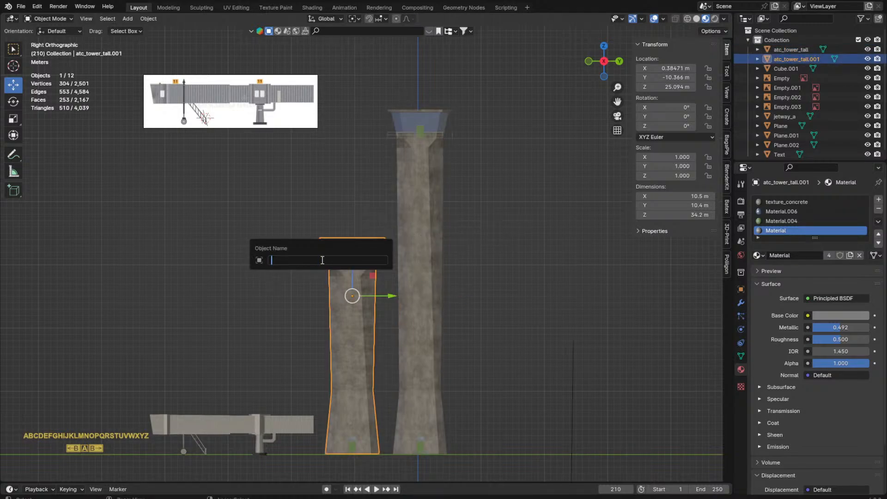
key(BackSpace)
key(BackSpace)
key(BackSpace)
key(BackSpace)
key(BackSpace)
text(short)
key(Return)
click(295, 240)
scroll(305, 268, down, 4)
shift+middle_drag(323, 314, 435, 267)
scroll(434, 268, up, 6)
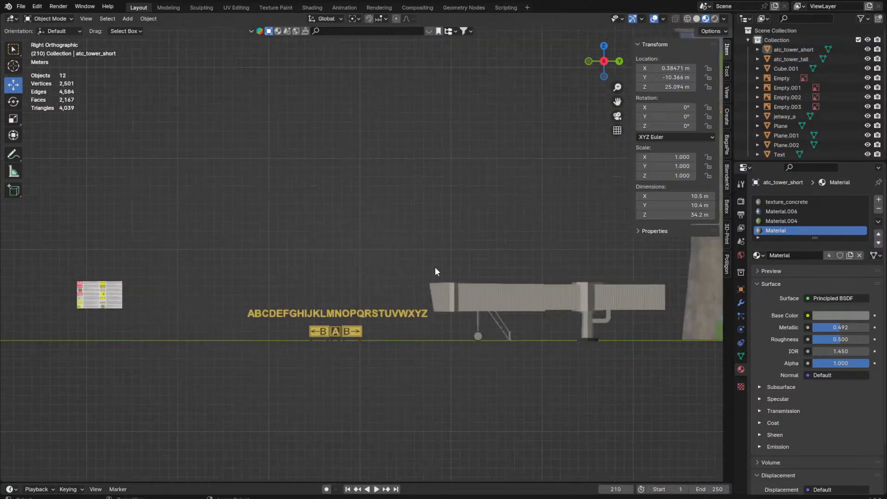
key(ctrl+s)
Step: Rename the alphabet lettering object as text
click(421, 311)
key(KP_Decimal)
key(F2)
text(text)
key(Return)
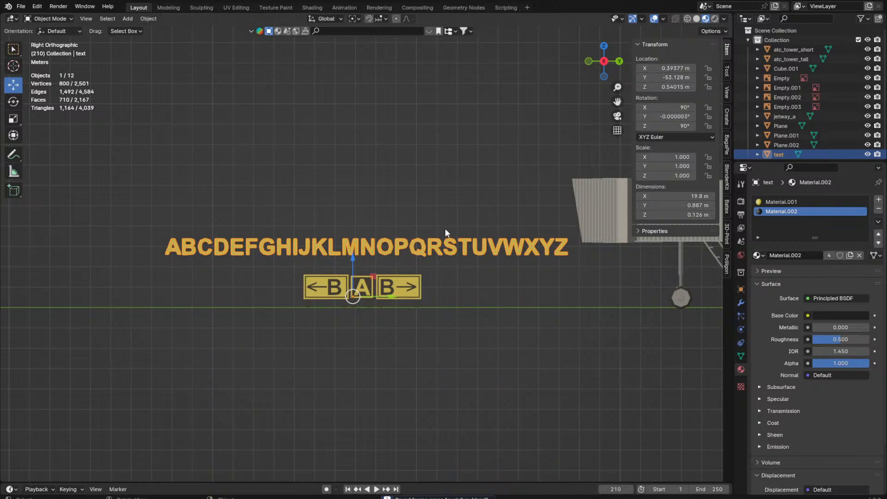
Step: Rename the sign with the left-pointing arrow as sign_L
scroll(393, 239, up, 3)
click(273, 299)
key(F2)
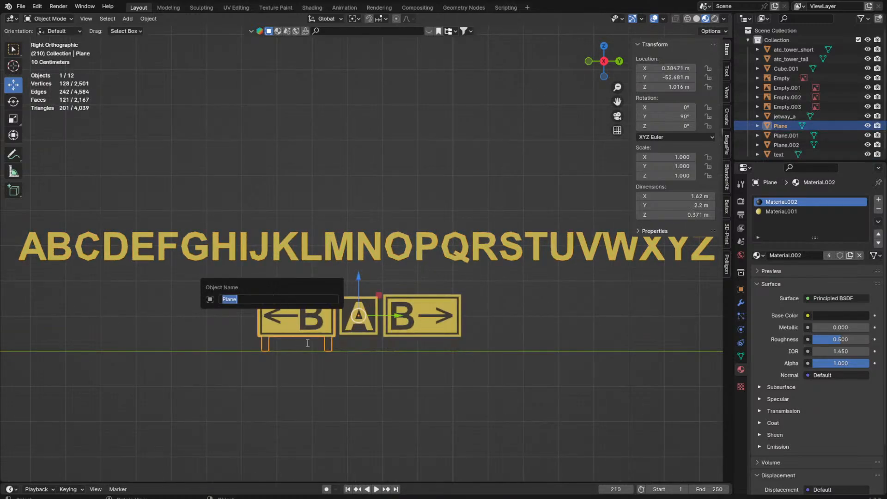
text(sign_L)
key(Return)
Step: Rename the middle A sign as sign_loc
scroll(292, 337, up, 2)
click(356, 367)
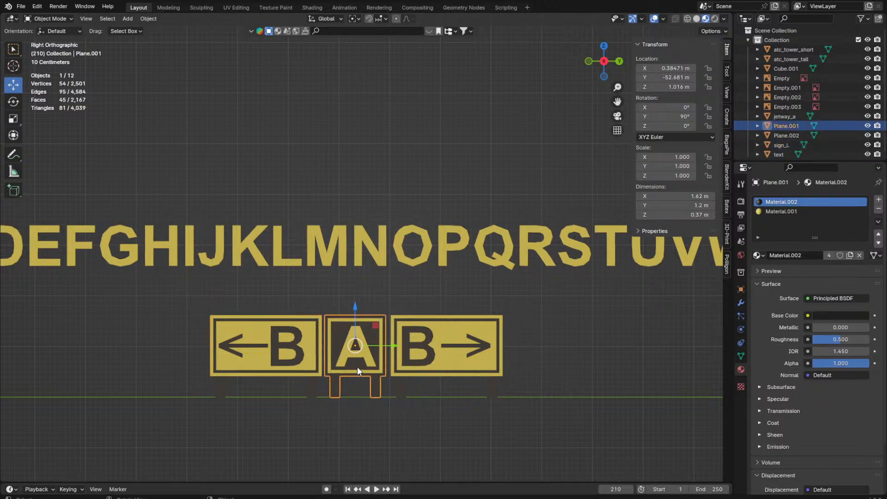
key(F2)
text(sign_loc)
key(Return)
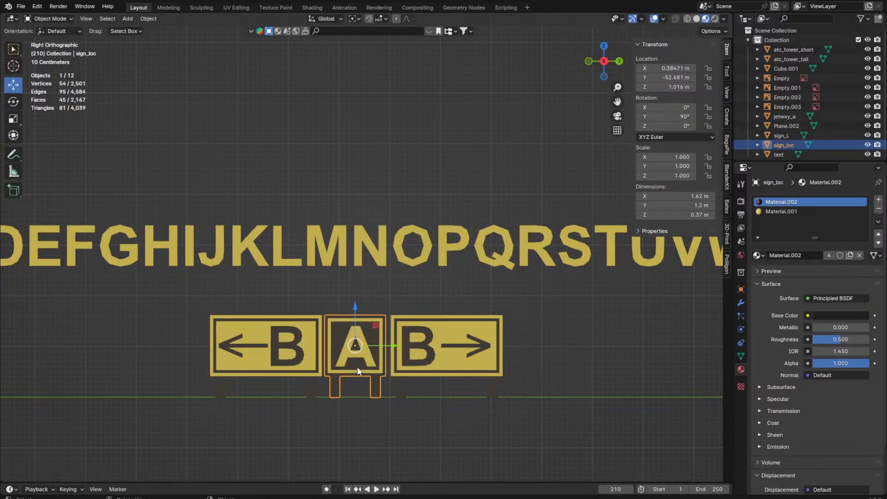
Step: Rename the sign with the left-pointing arrow as sign_dir_l
click(279, 353)
key(F2)
text(sign_dir_)
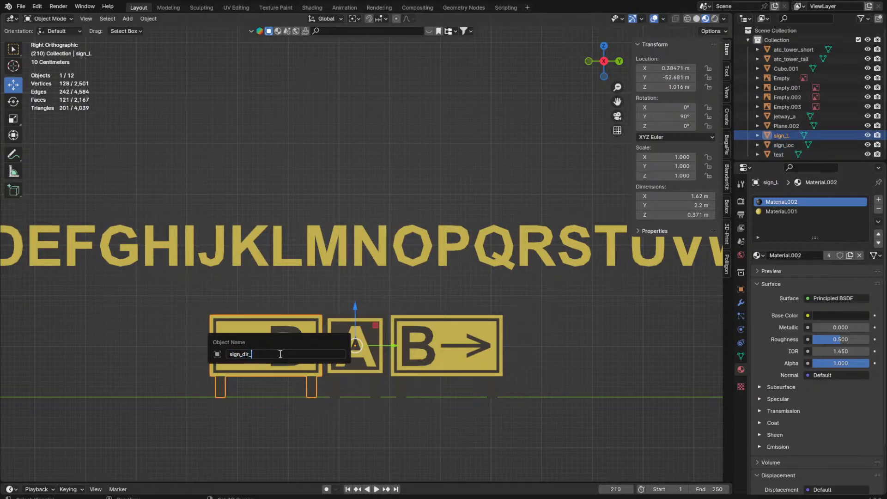
text(l)
key(Return)
Step: Rename the sign with the right-pointing arrow as sign_dir_r and save the file
click(400, 345)
key(F2)
text(sign)
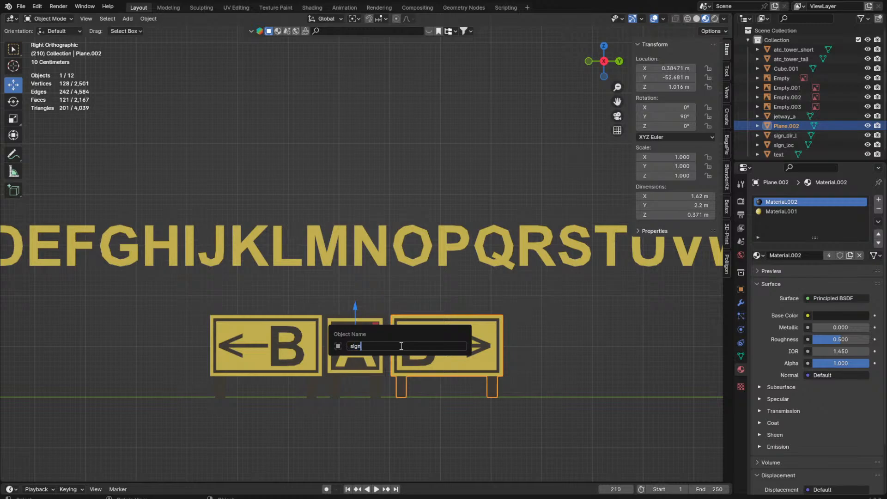
text(_dir_r)
key(Return)
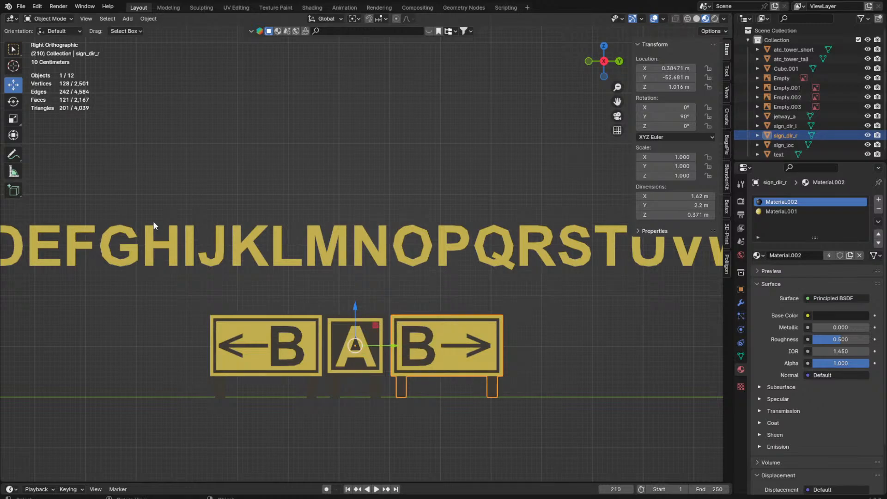
scroll(266, 123, down, 4)
key(ctrl+s)
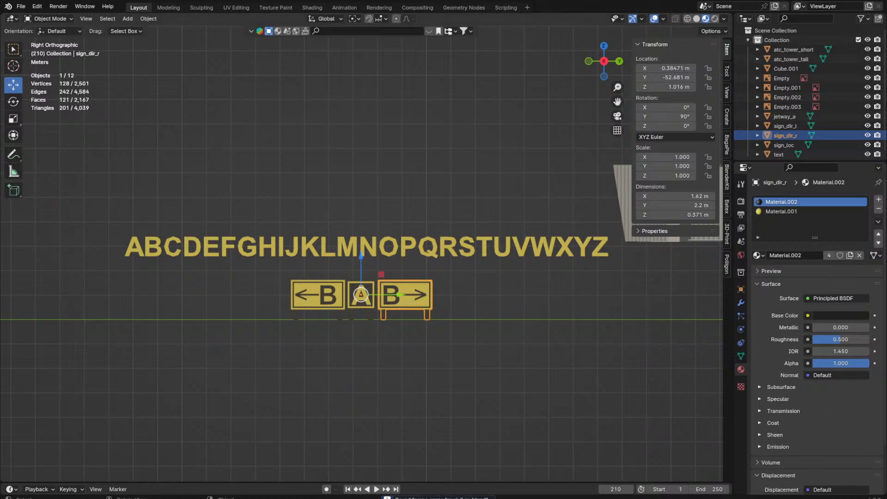
Step: Rename the scale reference box Cube.001 as human scale (6'0)
middle_drag(458, 240, 481, 269)
scroll(386, 253, down, 7)
scroll(806, 124, down, 2)
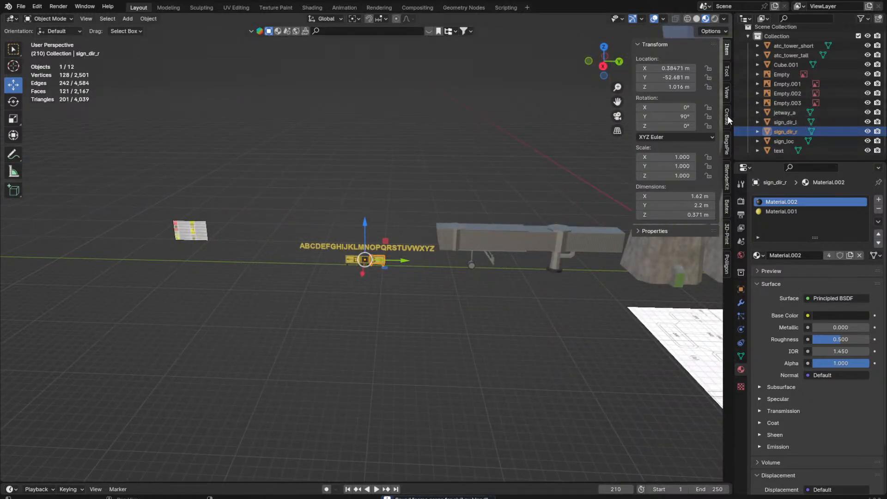
click(774, 65)
key(KP_Decimal)
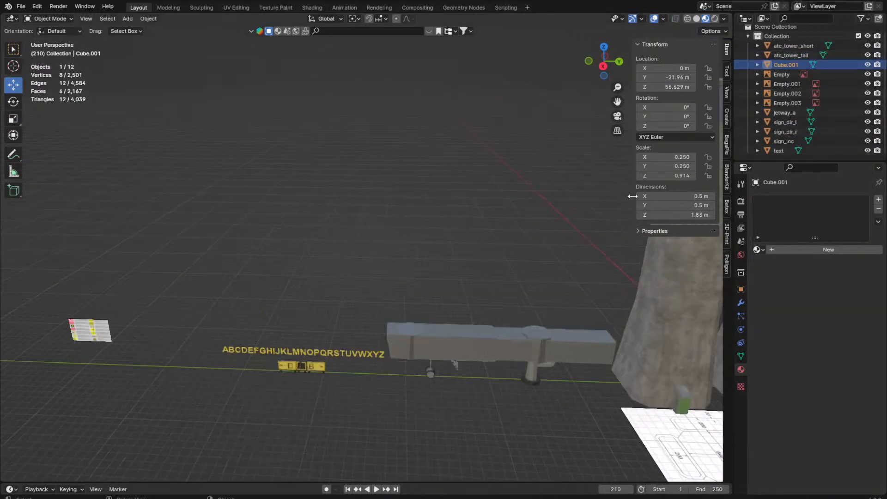
key(F2)
text(human sca)
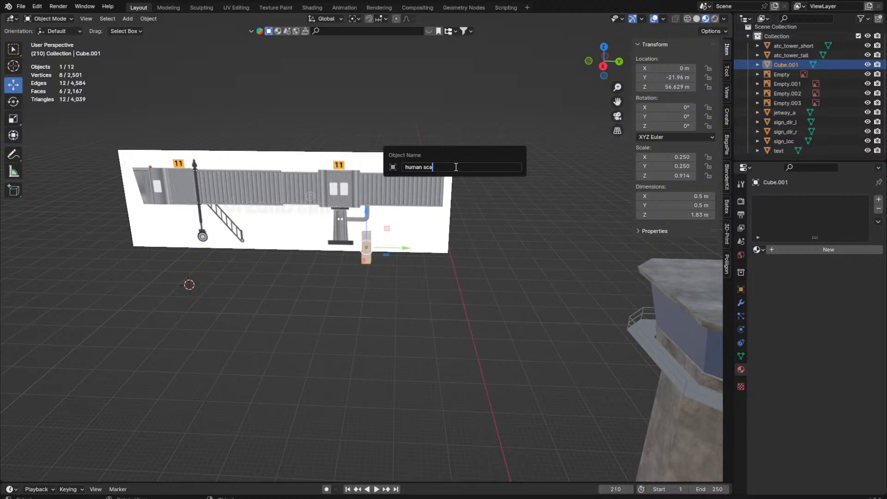
text(le (6'0))
key(Return)
scroll(503, 169, down, 8)
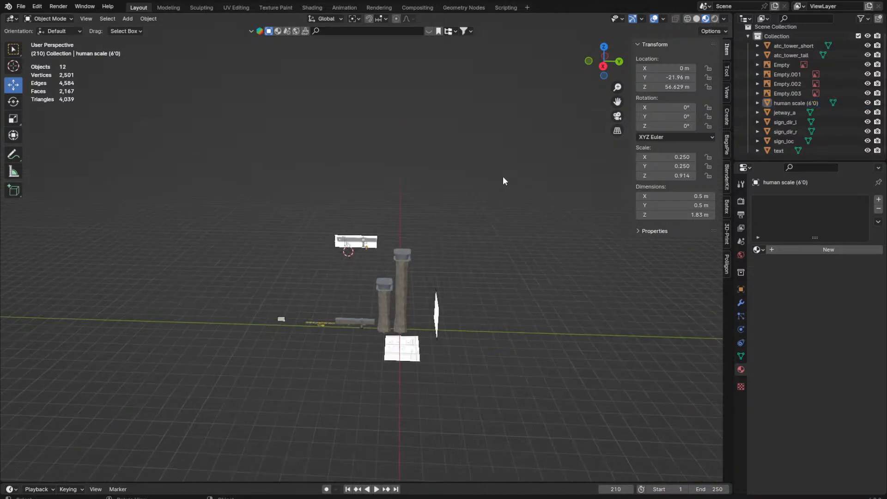
Step: Rename the alphabet lettering object as text for sign
scroll(503, 181, up, 6)
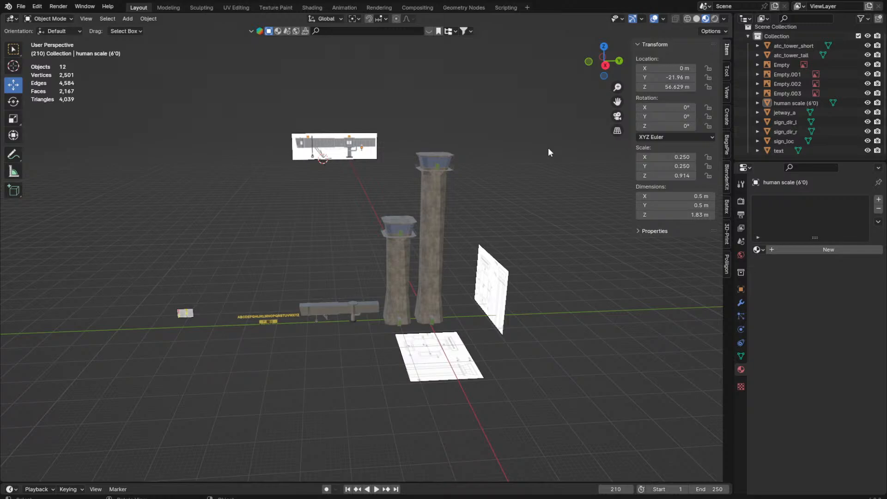
middle_drag(616, 206, 593, 223)
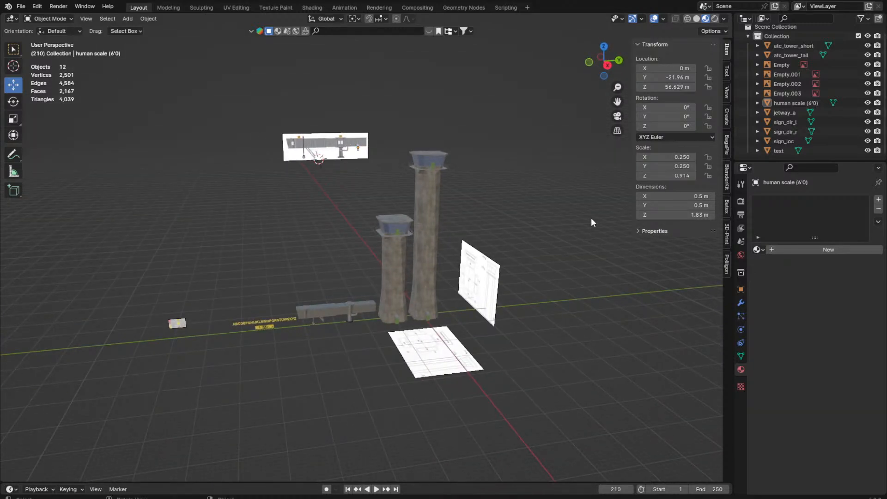
click(276, 313)
key(F2)
key(BackSpace)
text(text)
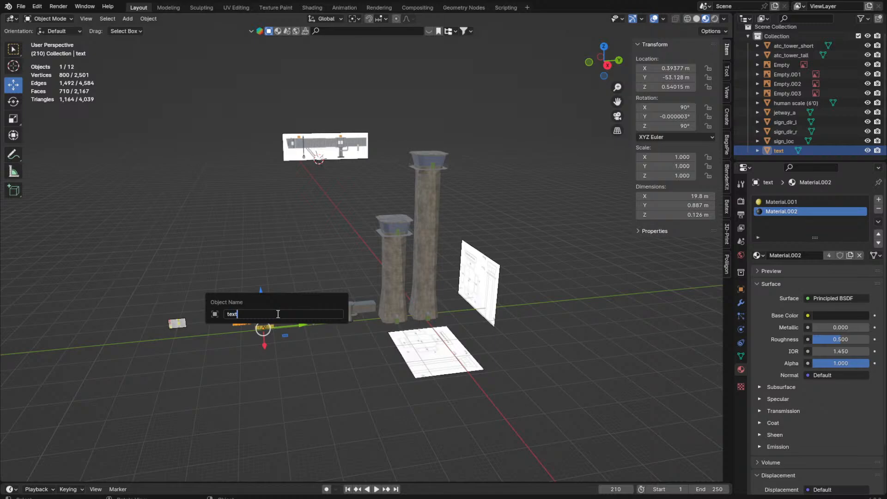
text( for sign)
key(Return)
click(294, 251)
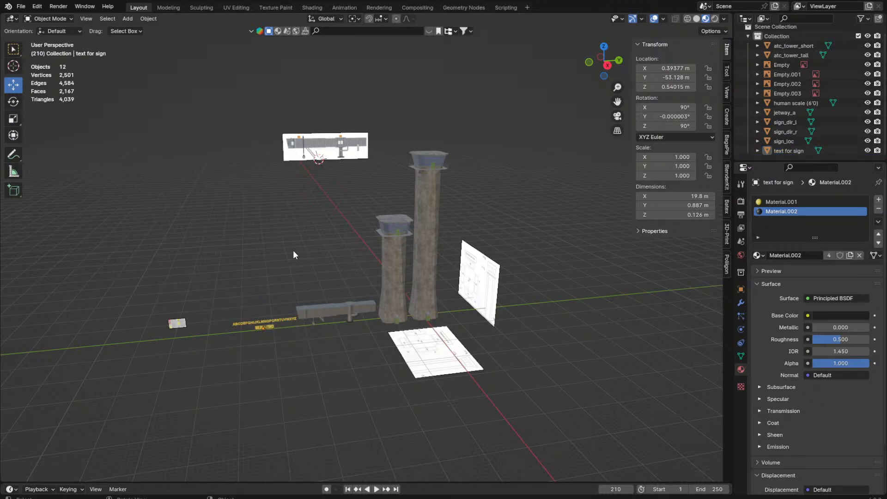
Step: Save the file with the renamed towers, jetway, signs and lettering
key(ctrl+s)
middle_drag(360, 249, 388, 259)
scroll(360, 249, up, 4)
key(ctrl+s)
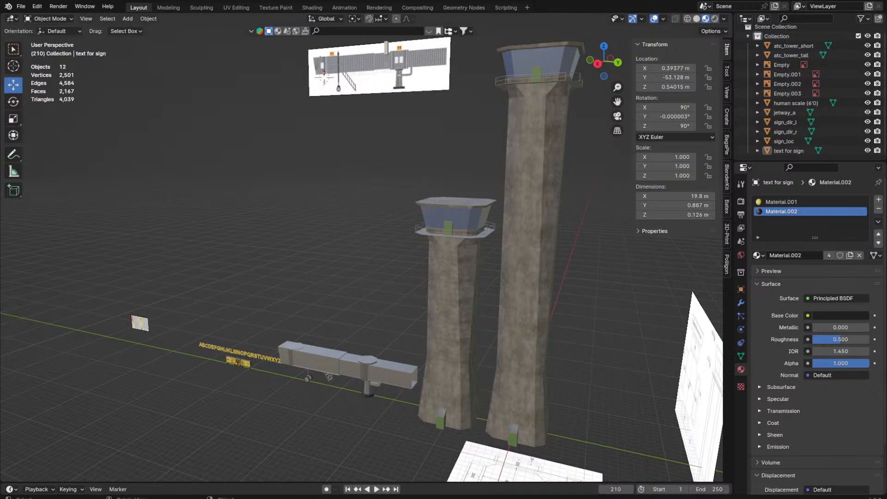
middle_drag(334, 271, 335, 271)
key(ctrl+s)
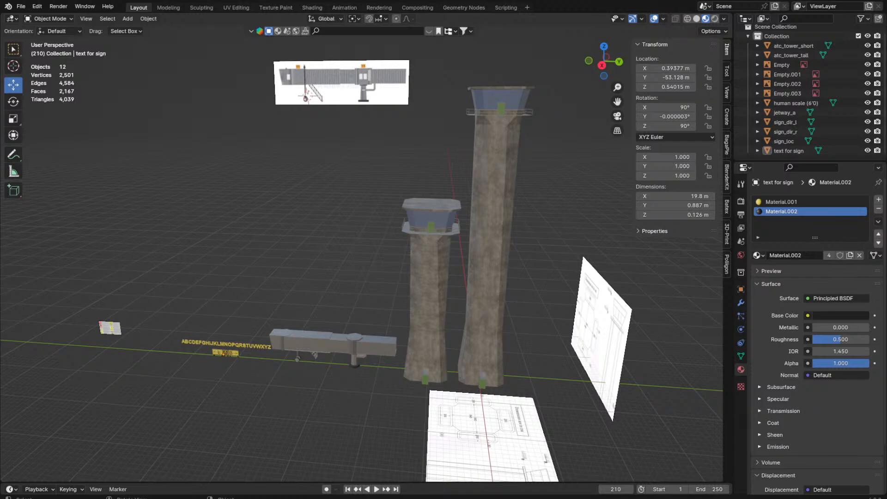
Step: Examine the jetway from the right side, comparing it with the signs, lettering and tower bases along the ground line
middle_drag(287, 319, 270, 317)
scroll(245, 374, up, 2)
shift+middle_drag(245, 374, 293, 267)
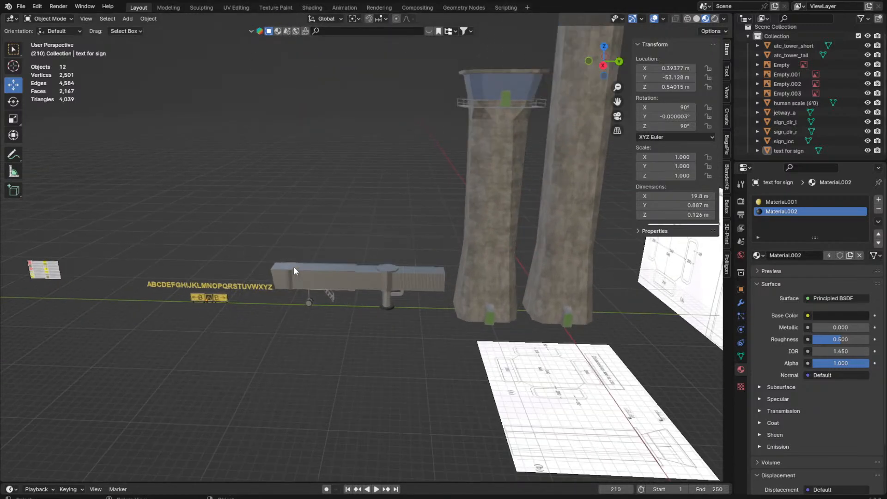
click(294, 268)
key(KP_Decimal)
key(KP_3)
click(371, 338)
key(KP_5)
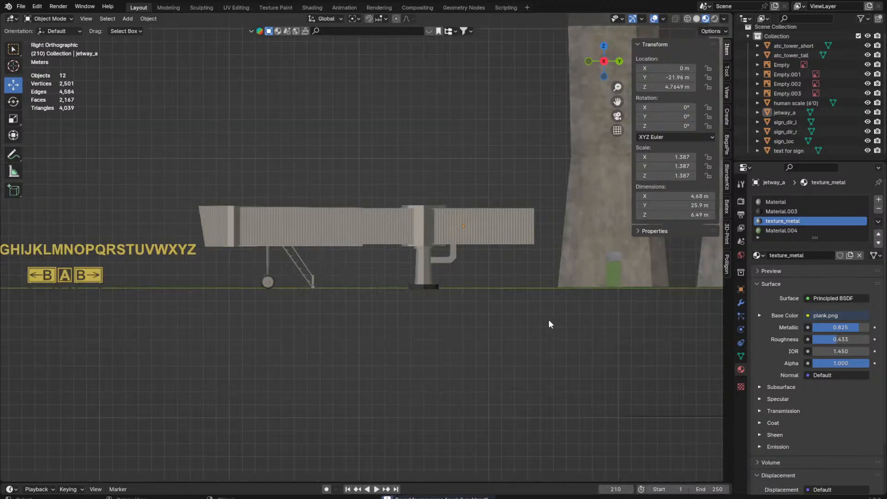
shift+middle_drag(270, 257, 399, 273)
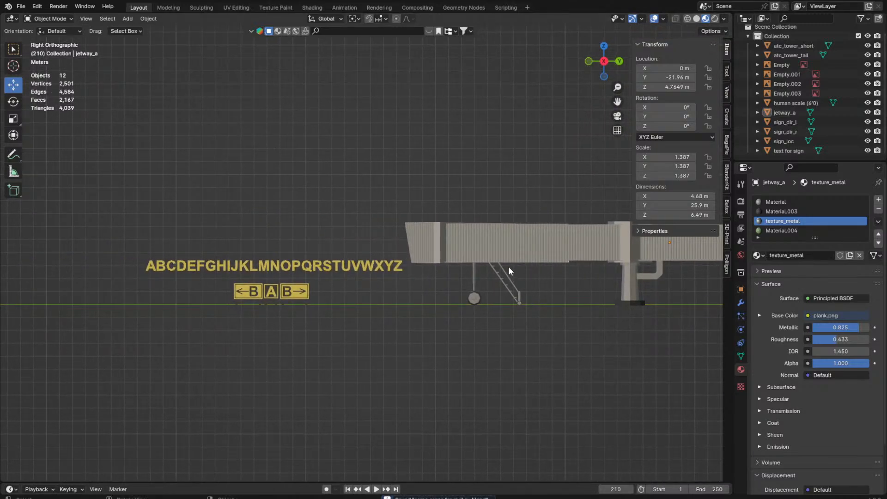
Step: Snap the 3D cursor to the selected bottom edges of the tall control tower
click(509, 245)
scroll(508, 245, down, 8)
shift+click(482, 244)
middle_drag(482, 244, 469, 261)
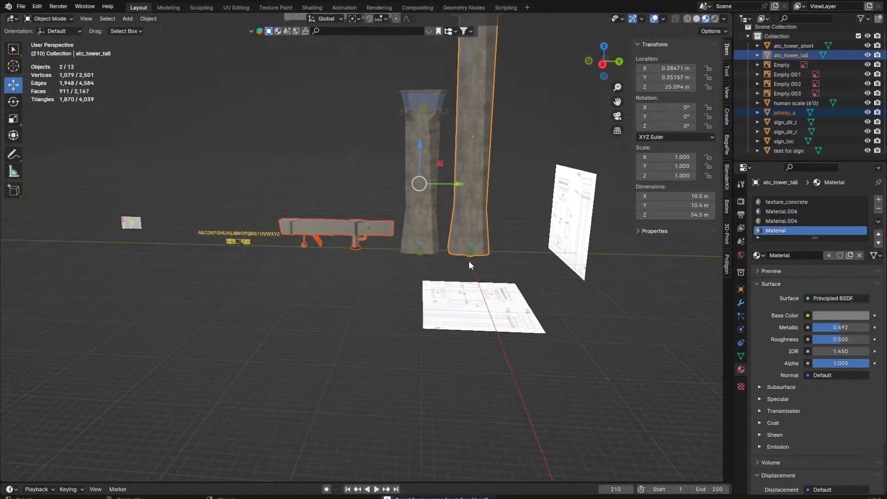
key(Tab)
key(KP_Decimal)
key(shift+s)
click(630, 444)
key(KP_3)
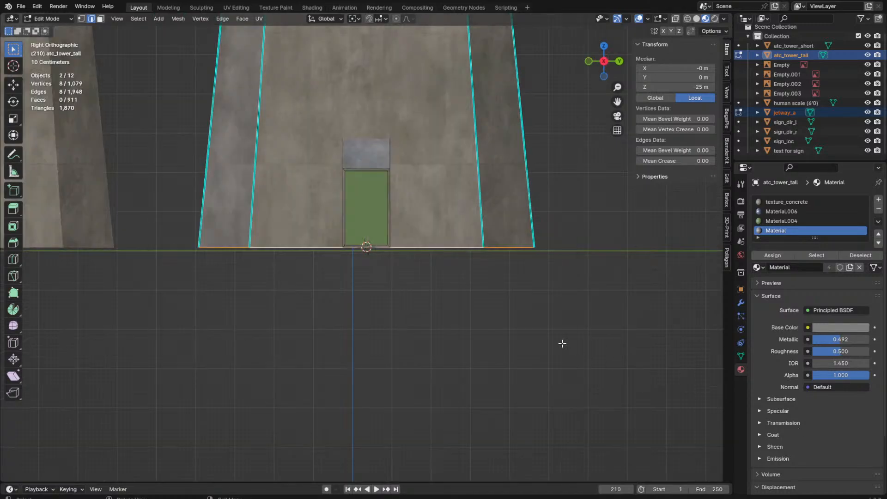
key(Tab)
Step: Save the file and clear the selection of the jetway and tall tower
scroll(429, 277, down, 11)
shift+middle_drag(438, 244, 381, 264)
middle_drag(395, 235, 390, 249)
key(ctrl+s)
click(389, 247)
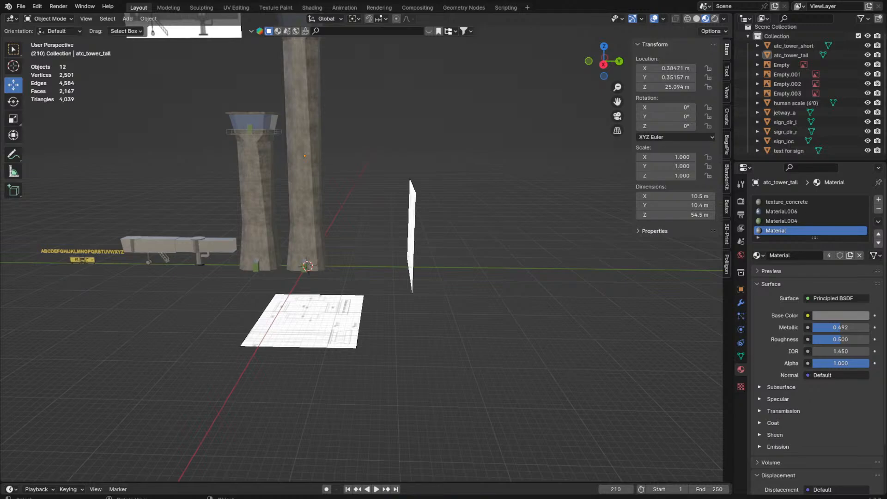
Step: Add a mesh plane at the 3D cursor and move it about 9.18 m along the Y axis, clear of the tower
middle_drag(415, 323, 436, 359)
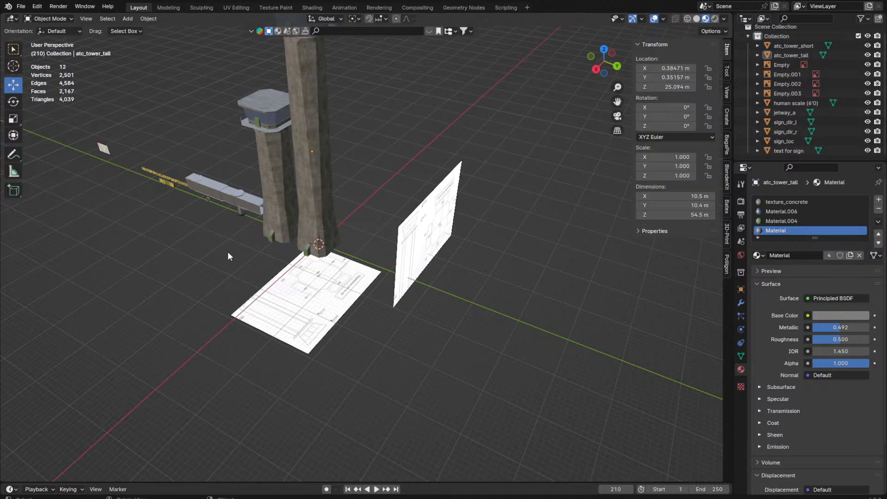
scroll(402, 260, up, 5)
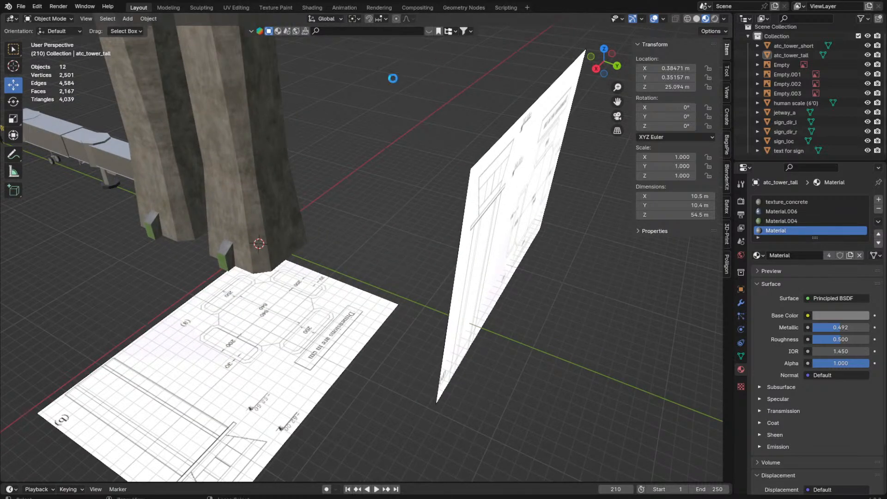
middle_drag(194, 172, 213, 178)
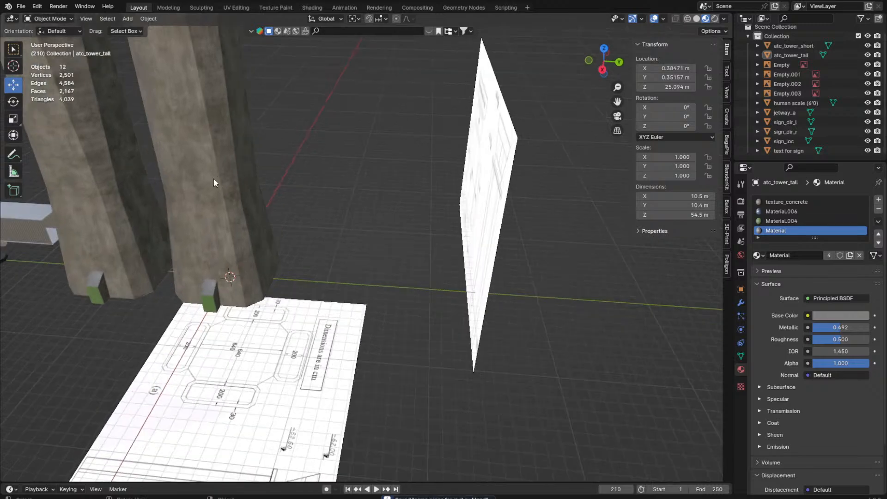
scroll(191, 195, up, 2)
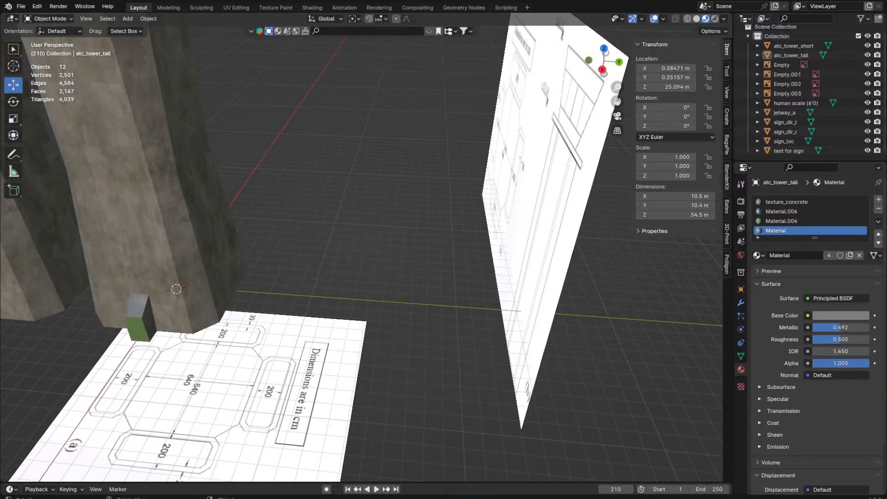
middle_drag(291, 277, 241, 228)
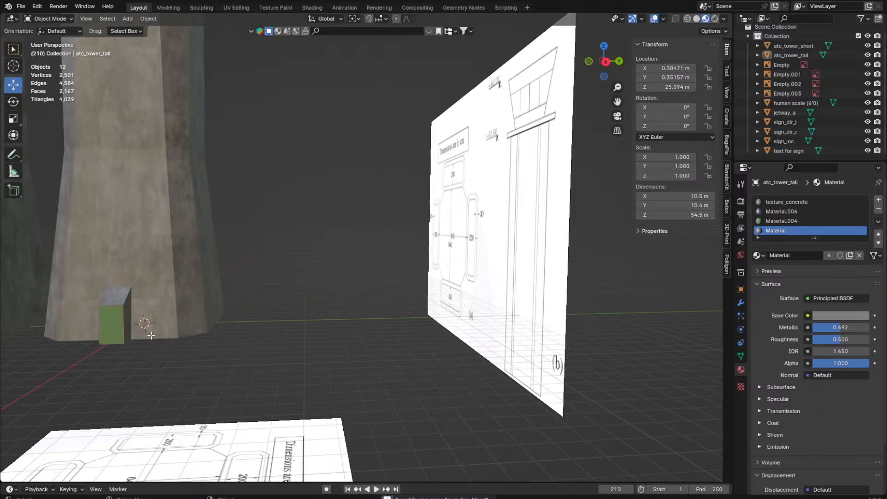
key(shift+a)
mouse_move(267, 316)
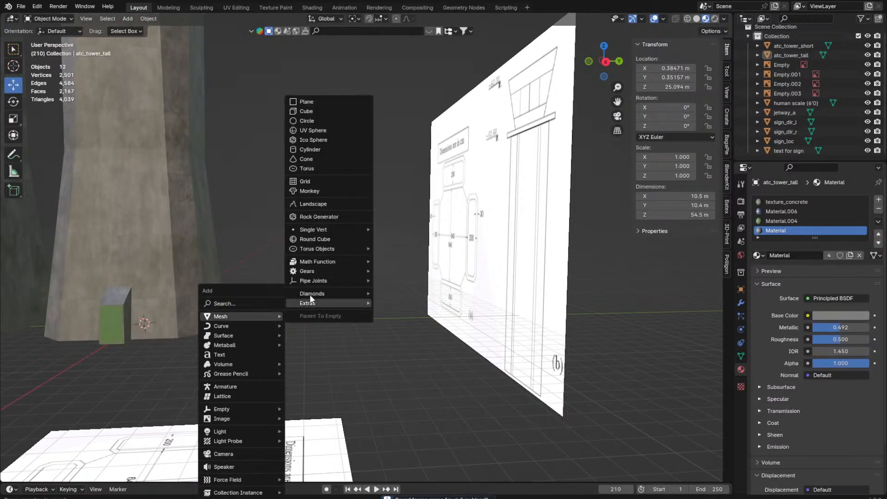
click(315, 101)
key(g)
key(x)
key(y)
click(464, 237)
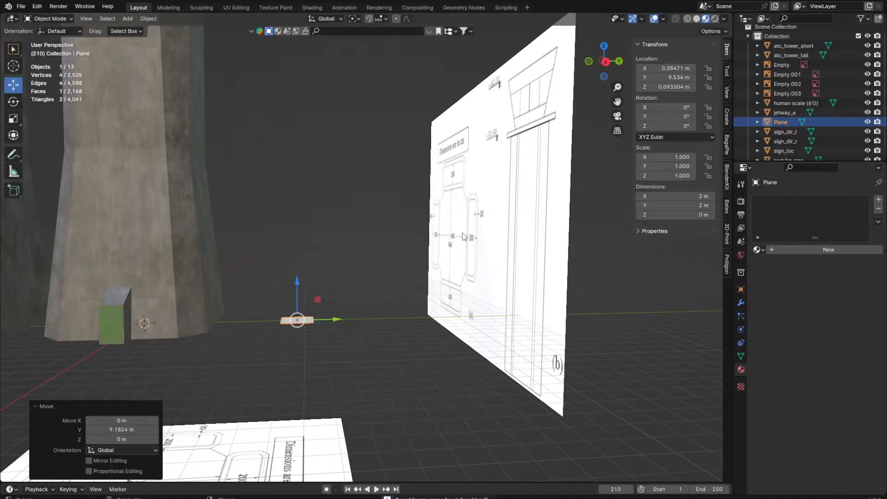
Step: Delete the upright and floor blueprint reference images beside the tall tower
click(463, 234)
scroll(463, 234, down, 5)
key(Delete)
click(352, 344)
key(Delete)
Step: Narrow the new plane into a strip by moving one edge about 1.52 m along negative Y
click(333, 281)
key(KP_Decimal)
key(ctrl+KP_1)
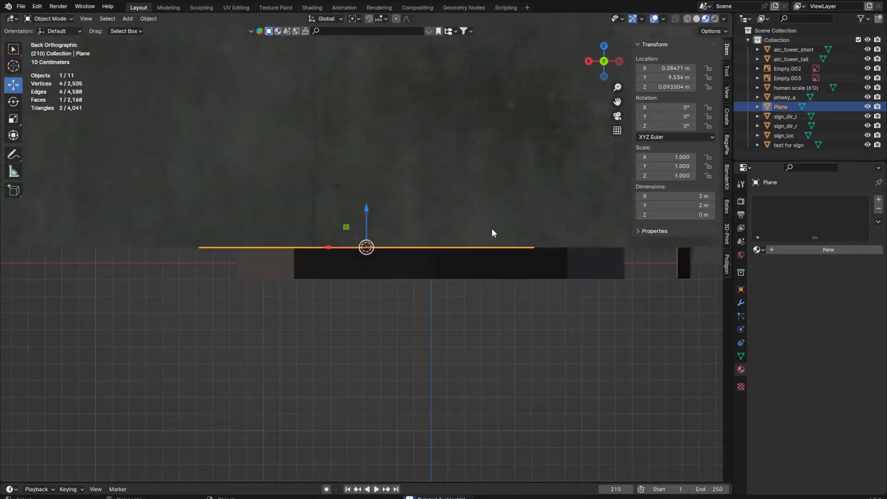
key(KP_7)
mouse_move(434, 263)
middle_down()
mouse_move(301, 124)
mouse_move(379, 230)
mouse_move(489, 242)
mouse_move(661, 229)
mouse_move(523, 240)
mouse_move(505, 281)
mouse_move(428, 251)
middle_up()
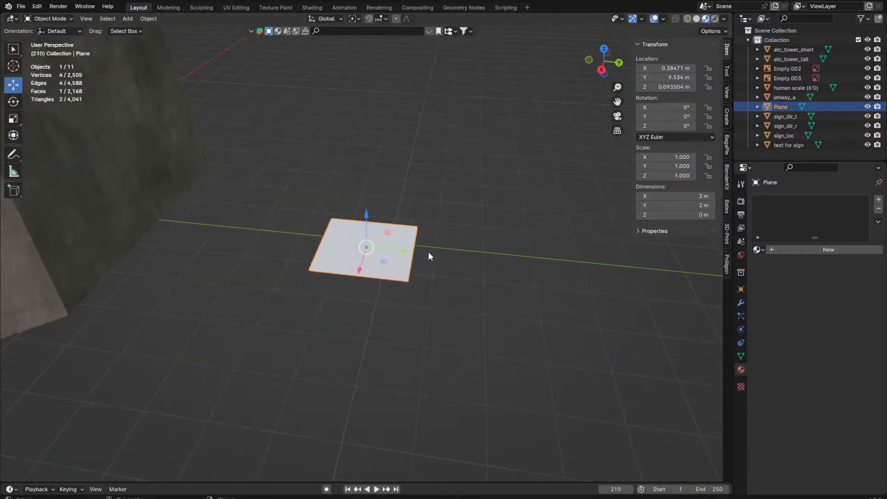
key(Tab)
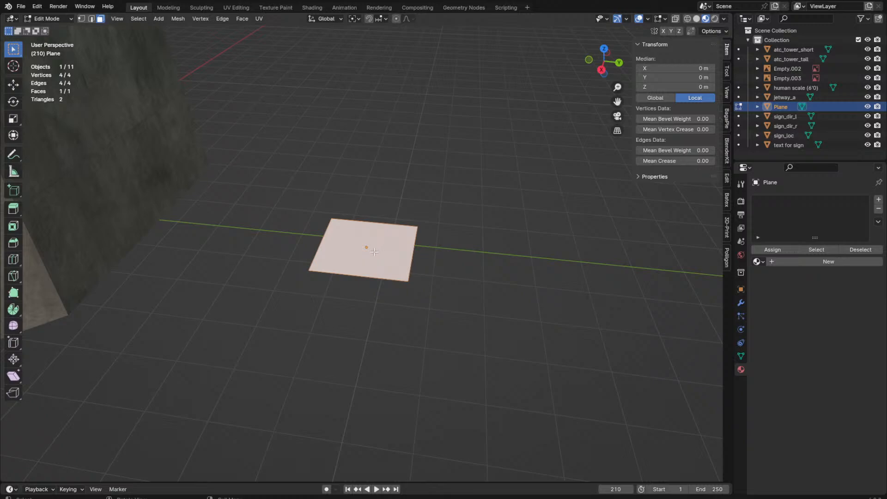
middle_drag(375, 252, 326, 254)
click(294, 298)
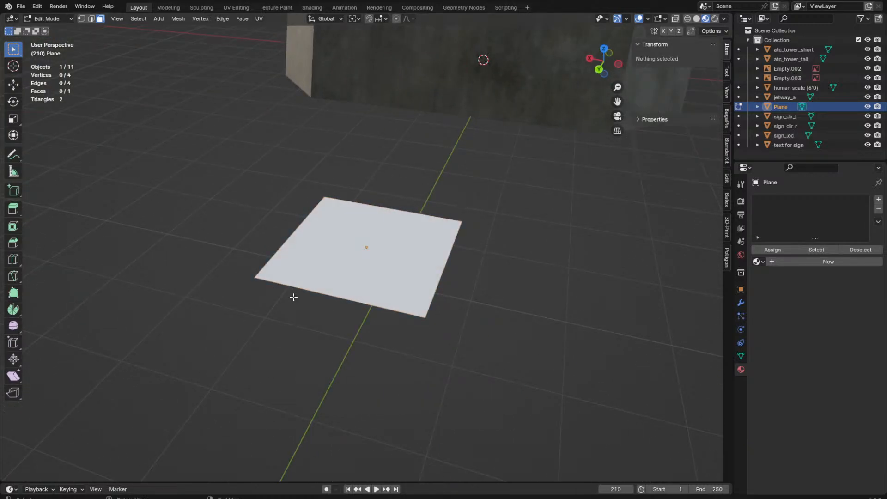
key(2)
click(273, 301)
key(g)
key(y)
middle_drag(273, 301, 344, 254)
click(385, 226)
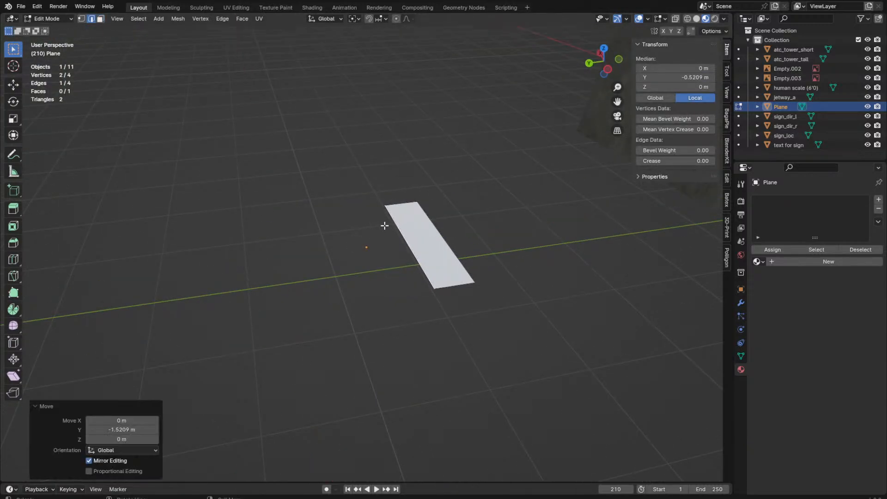
Step: Lengthen the strip by scaling its two end edges by 2.4 along the X axis
click(435, 271)
middle_drag(454, 294, 515, 283)
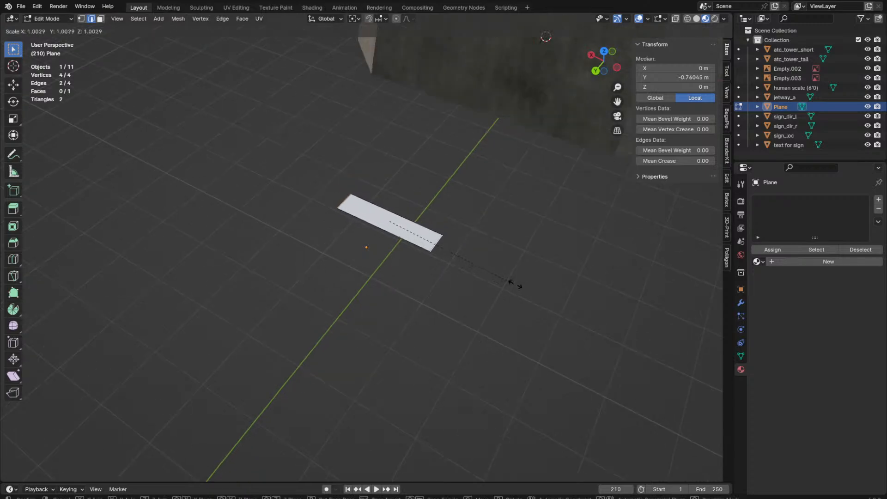
key(s)
key(y)
key(x)
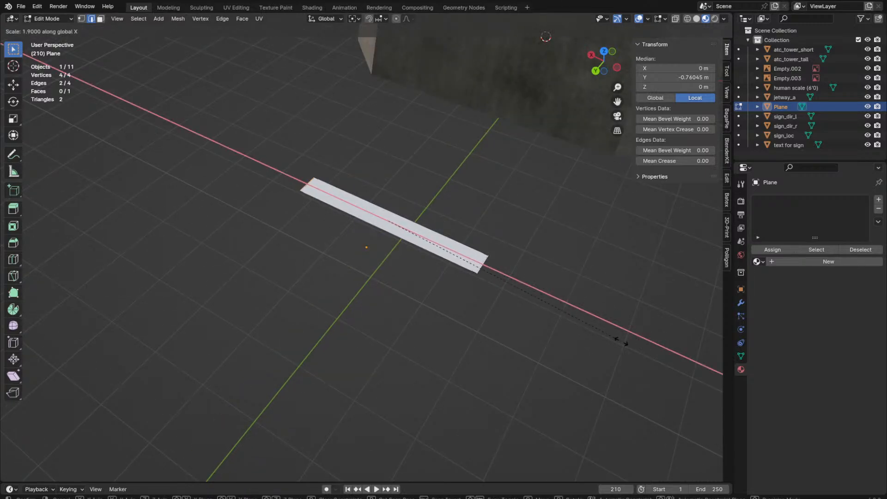
click(686, 380)
middle_drag(685, 380, 473, 303)
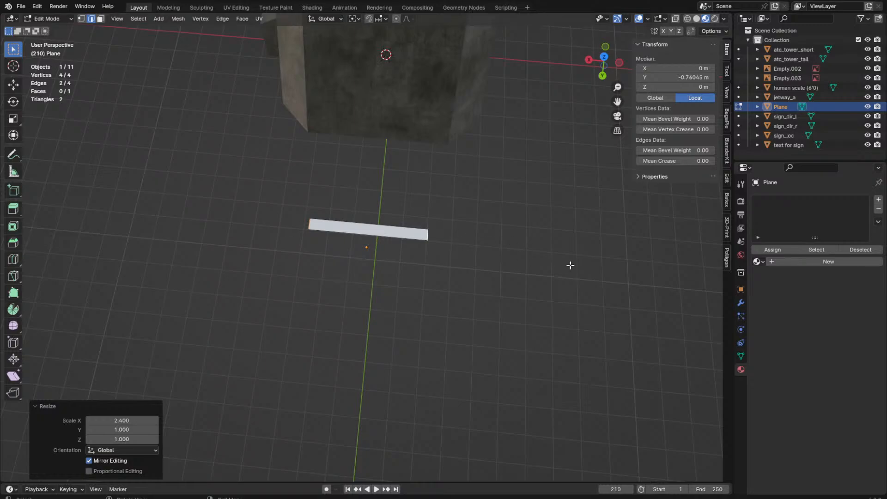
middle_drag(570, 265, 530, 264)
Step: Lengthen the strip further along X with a scale of 1.1 followed by another small stretch
key(Tab)
key(Tab)
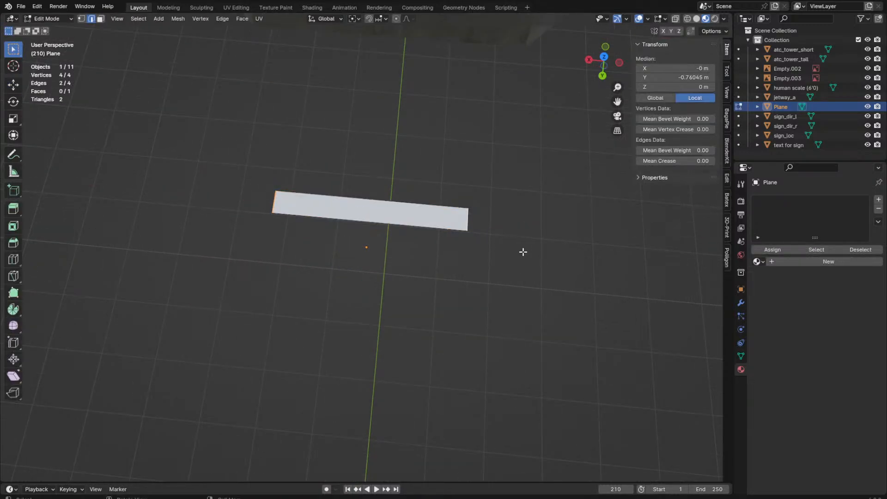
key(s)
key(x)
click(546, 252)
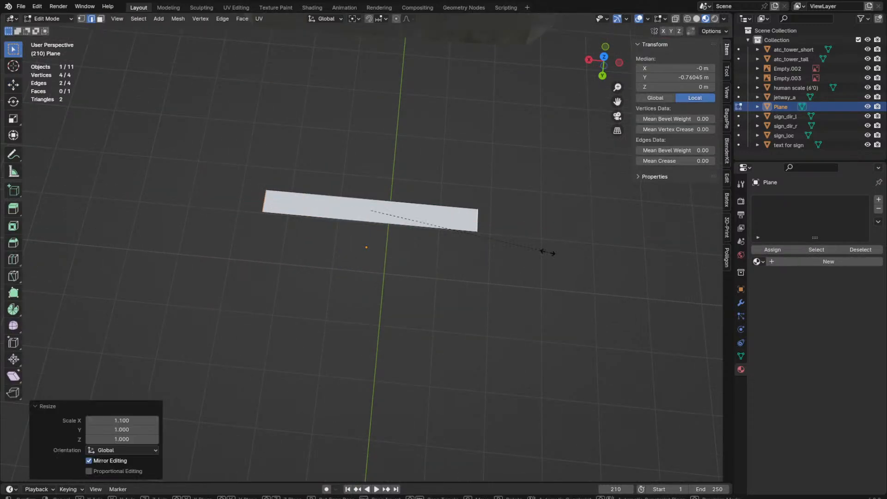
key(s)
key(x)
click(573, 251)
key(Tab)
key(Tab)
Step: Extrude the strip's face upward about 0.33 m to form a long low box
middle_drag(572, 253, 504, 230)
key(3)
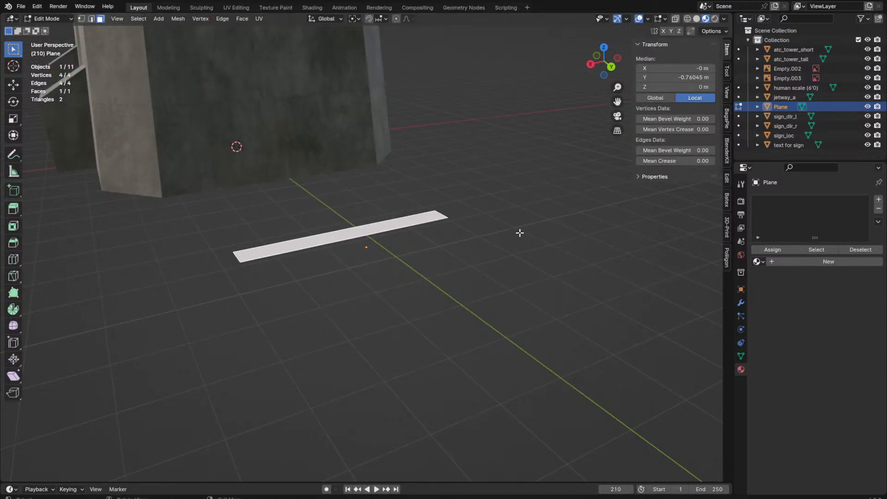
key(e)
click(515, 216)
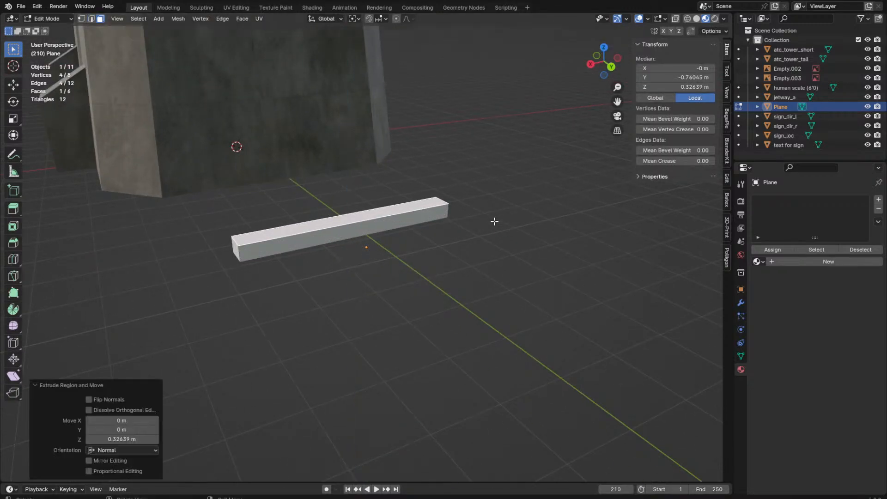
Step: Add a lengthwise loop cut to the box, slid close to its tower-side edge with a factor of about 0.78
middle_drag(495, 221, 383, 194)
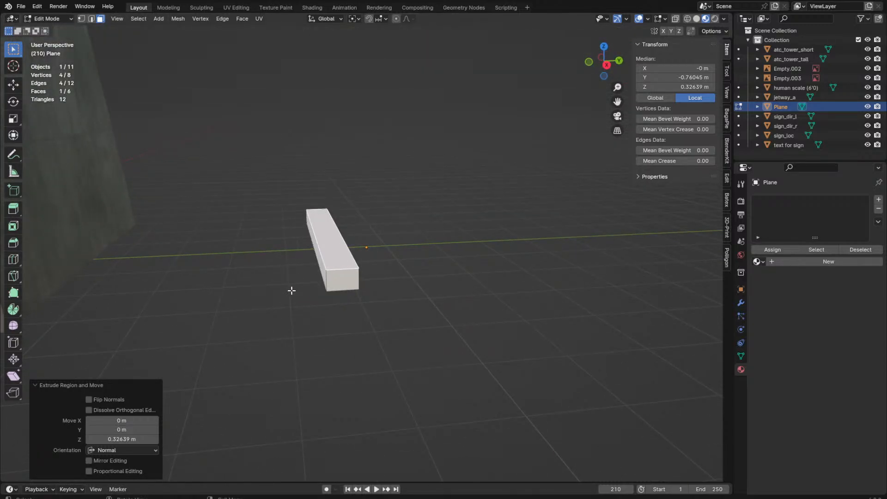
scroll(291, 290, up, 2)
key(ctrl+r)
click(314, 292)
click(294, 295)
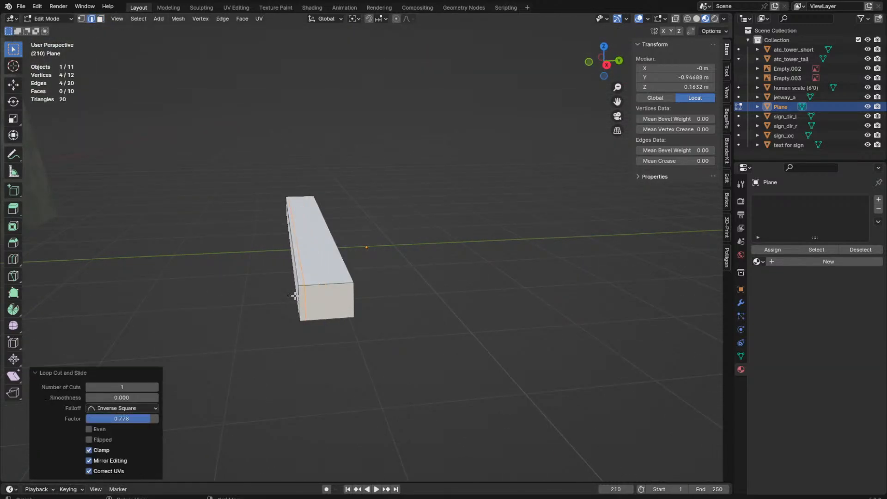
Step: Add two crosswise loop cuts to the box and spread them slightly apart along the X axis
shift+middle_drag(329, 358, 245, 295)
click(351, 276)
right_click(352, 276)
key(s)
key(y)
key(x)
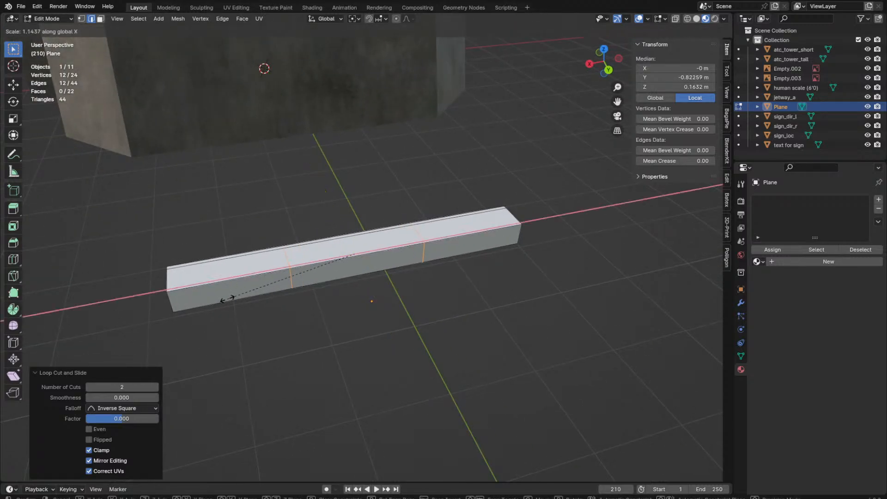
click(234, 298)
Step: Extrude the top faces of the thin back strip and the centre section upward about 0.72 m
key(3)
click(275, 252)
click(279, 246)
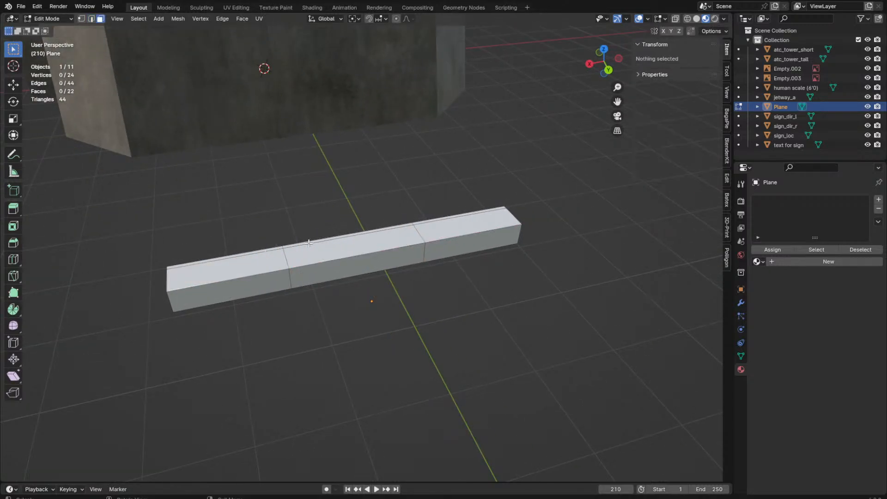
scroll(275, 248, up, 3)
click(192, 251)
ctrl+click(290, 251)
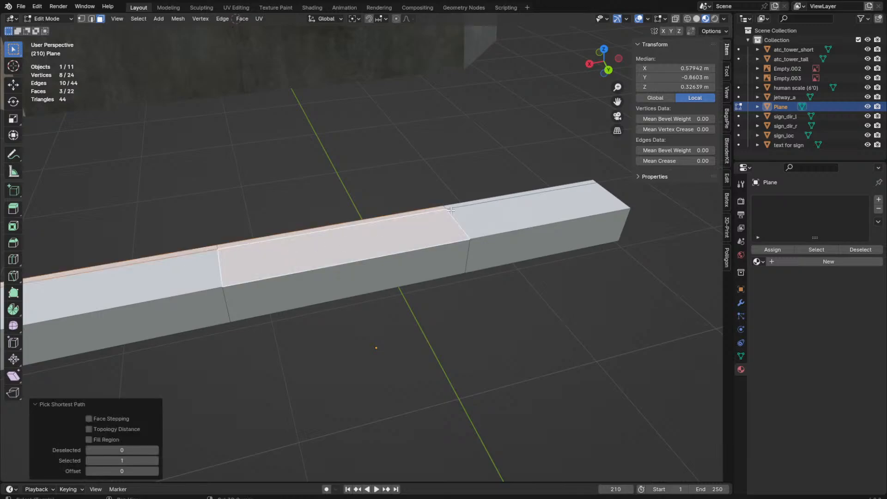
key(e)
click(408, 118)
Step: Lower the raised top faces about 0.12 m along the Z axis
scroll(462, 162, down, 3)
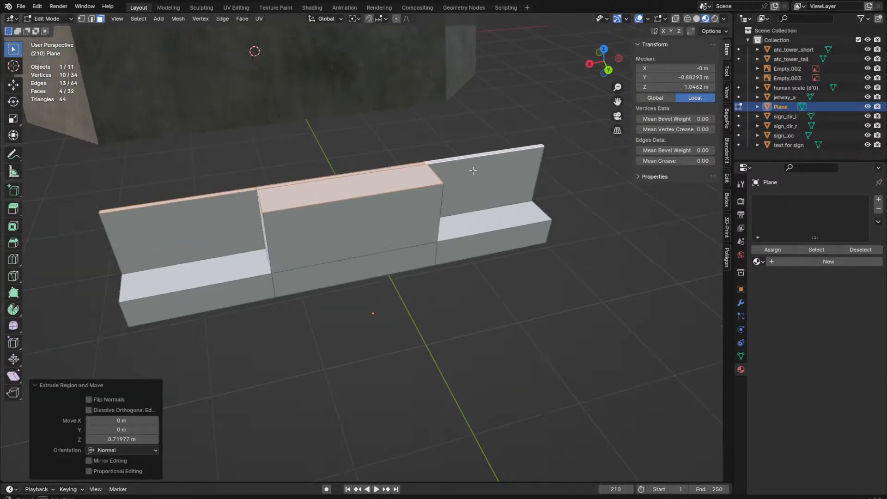
middle_drag(473, 170, 578, 137)
key(g)
key(z)
click(372, 224)
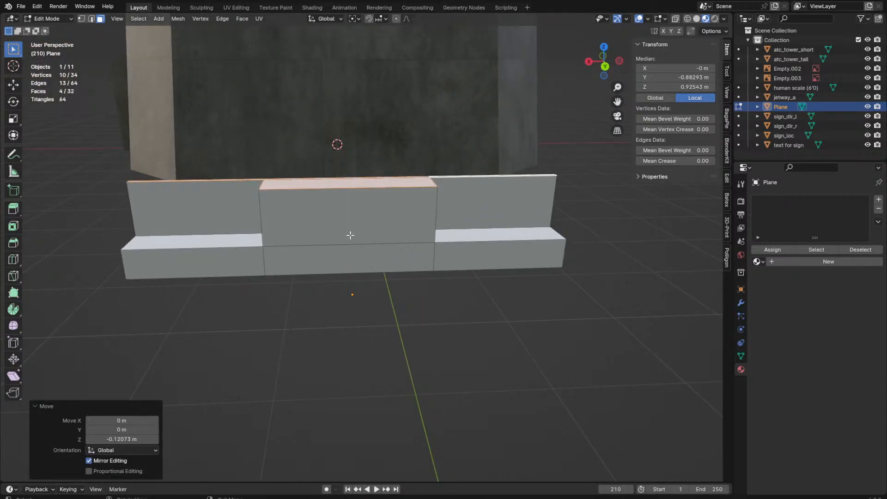
Step: Taper the raised centre section and back wall by scaling their top side edges to about 0.723 along X
click(350, 235)
middle_drag(316, 231, 349, 241)
key(2)
click(287, 206)
middle_drag(287, 205, 307, 216)
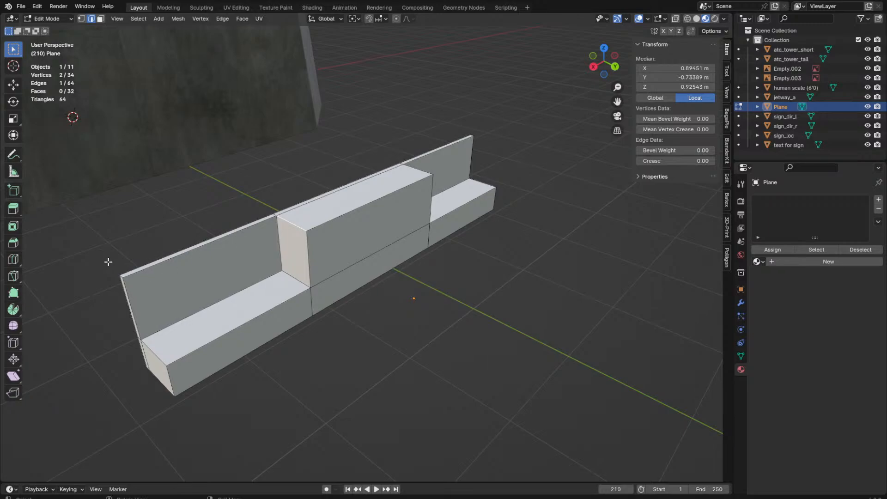
shift+click(122, 276)
middle_drag(210, 263, 202, 265)
shift+click(491, 132)
middle_drag(531, 133, 517, 133)
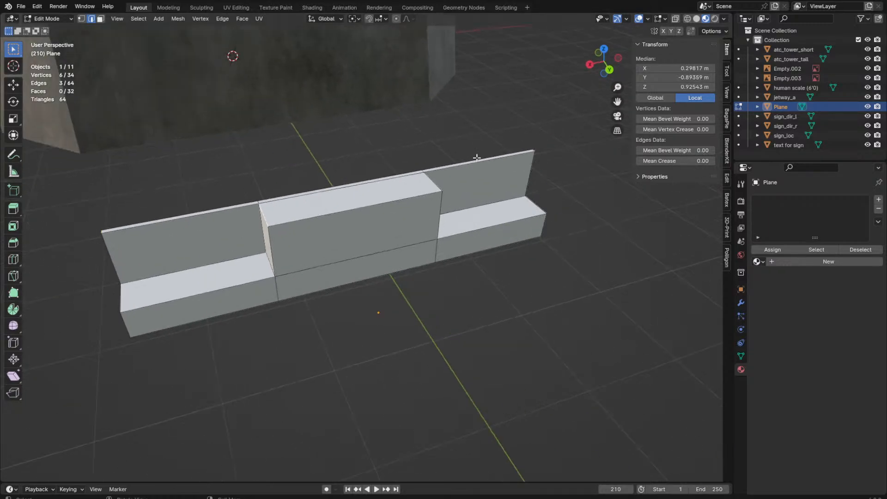
middle_drag(477, 157, 463, 172)
key(s)
key(x)
click(549, 202)
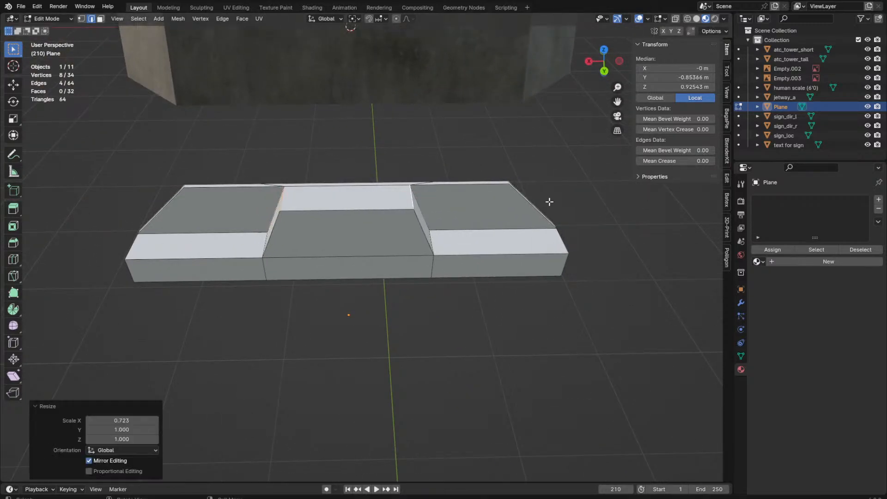
Step: Widen the top side edges of the raised centre section and back wall by scaling them to about 1.066 along X
key(s)
key(x)
click(565, 197)
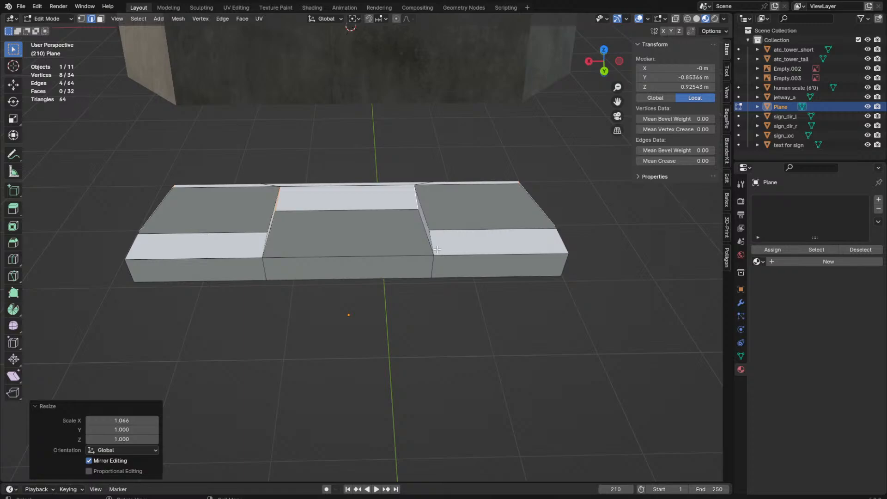
Step: Extrude the raised centre section's front face about 4.06 m outward and delete the vertices of the extruded end
key(3)
click(396, 223)
middle_drag(396, 223, 362, 180)
key(e)
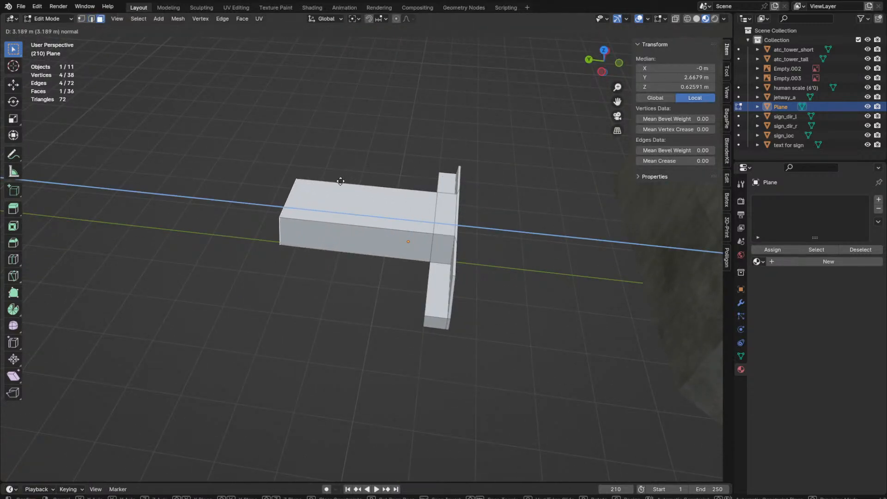
click(302, 189)
key(x)
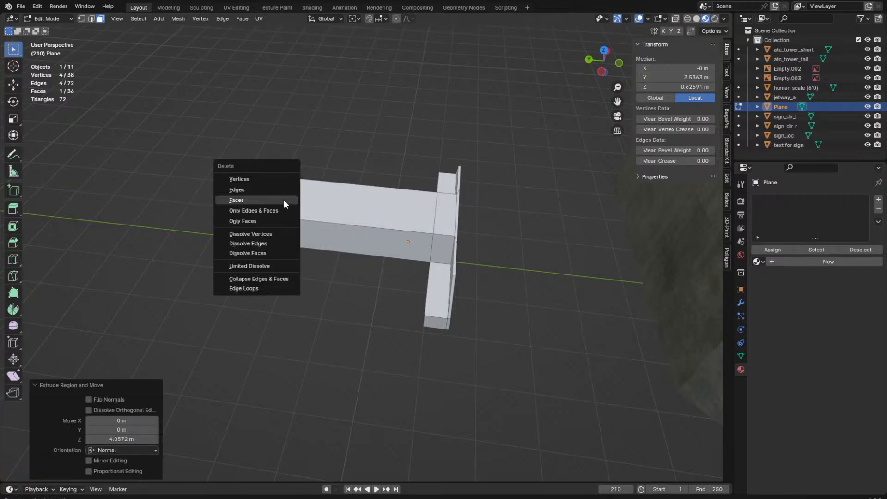
click(285, 177)
Step: Try to lower the outer top edges at the ends of the side steps along the Z axis
middle_drag(286, 177, 396, 236)
key(2)
click(422, 213)
key(g)
key(z)
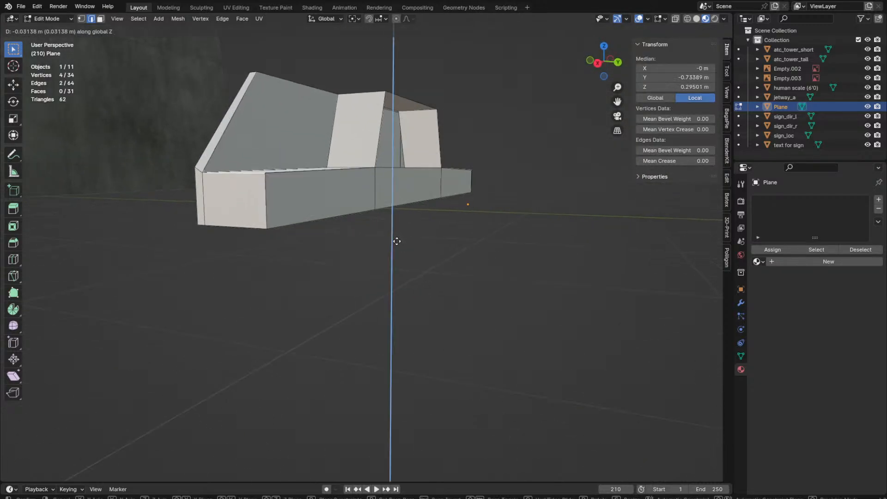
click(397, 248)
key(ctrl+z)
Step: Lower the top end vertices of both side steps, including the adjoining back-wall vertices, to a height of about 0.249 m
middle_drag(243, 170, 509, 192)
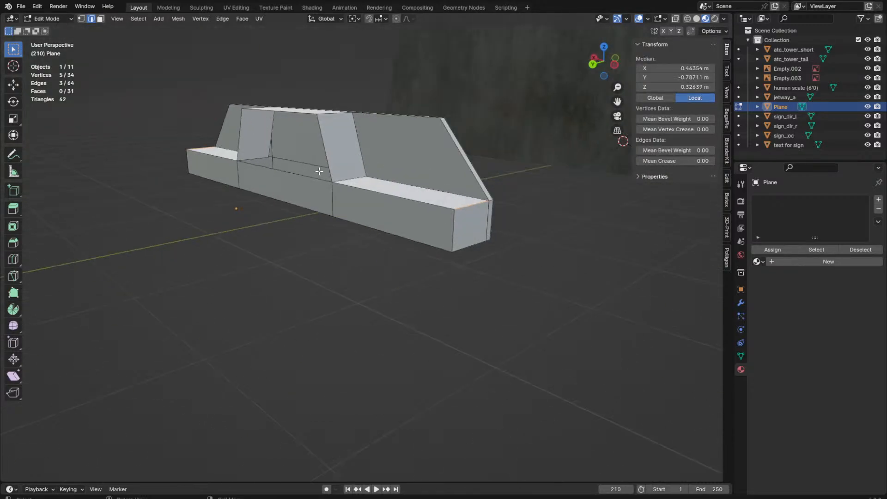
key(1)
shift+click(491, 206)
key(g)
key(z)
click(480, 214)
key(ctrl+z)
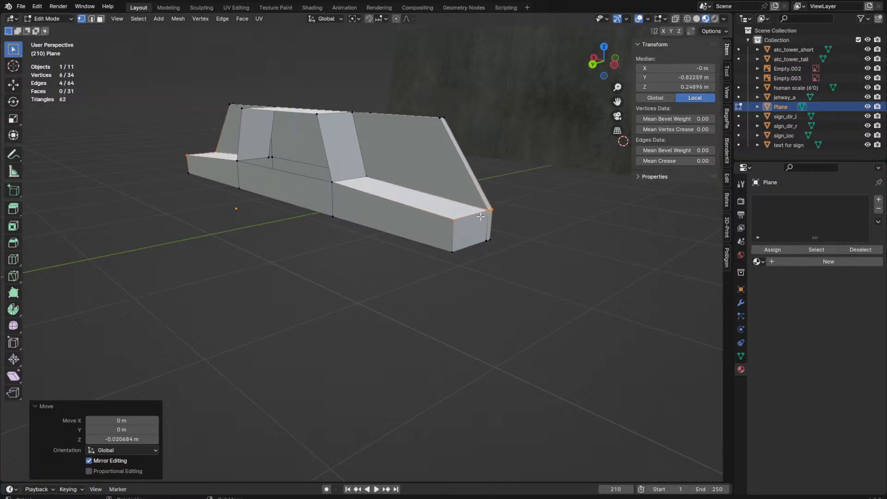
Step: Duplicate the front stepped strip about 1.8 m along the Y axis and close its two open long sides with faces
key(Tab)
key(Tab)
key(alt+a)
middle_drag(511, 346, 324, 217)
key(l)
key(shift+d)
key(y)
click(296, 219)
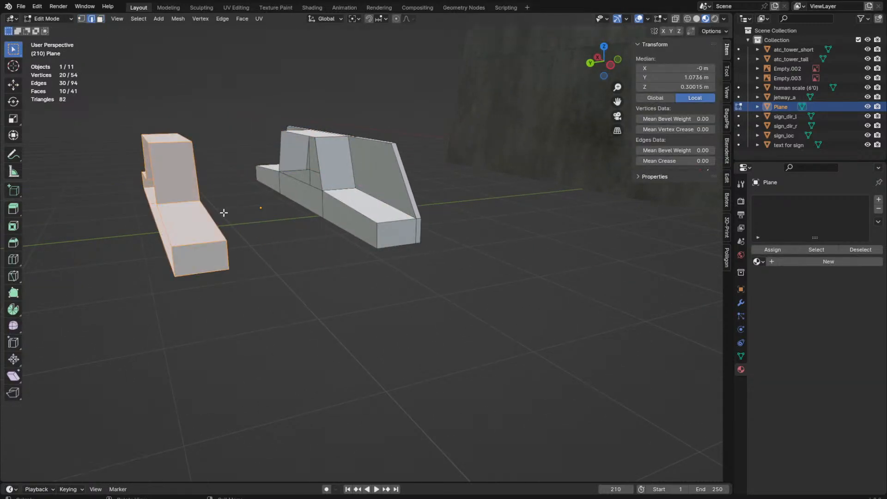
click(151, 222)
Step: Move the whole duplicated strip back about 1.8 m along the Y axis onto the original
middle_drag(151, 222, 184, 213)
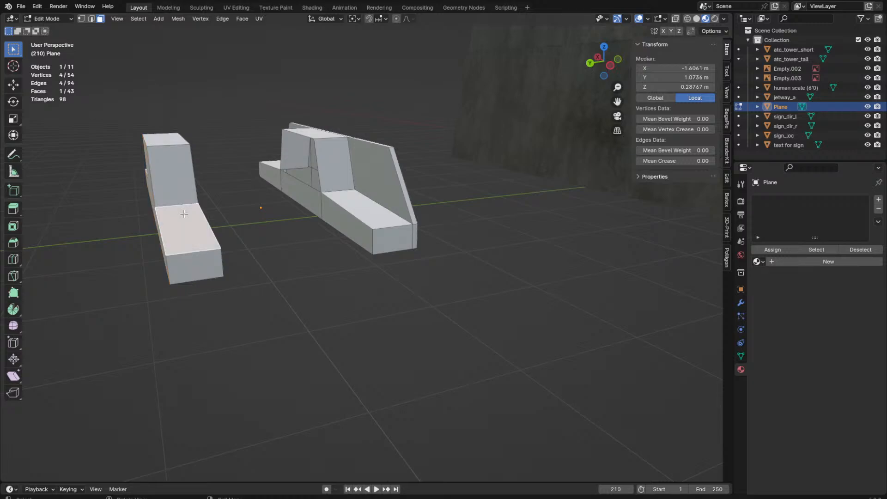
key(l)
key(g)
key(x)
key(y)
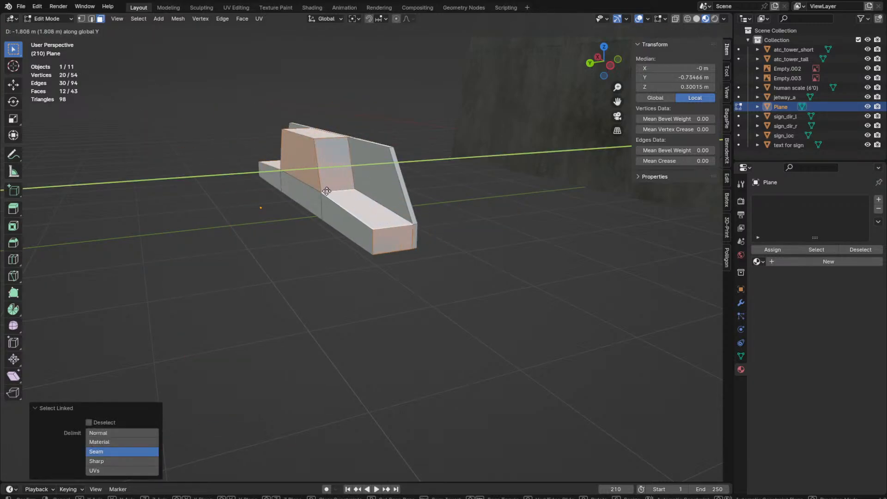
click(327, 191)
Step: Move the duplicated strip 2 m along the Y axis and repeat the same move twice
middle_drag(327, 191, 375, 178)
middle_drag(380, 209, 507, 226)
key(shift+d)
key(y)
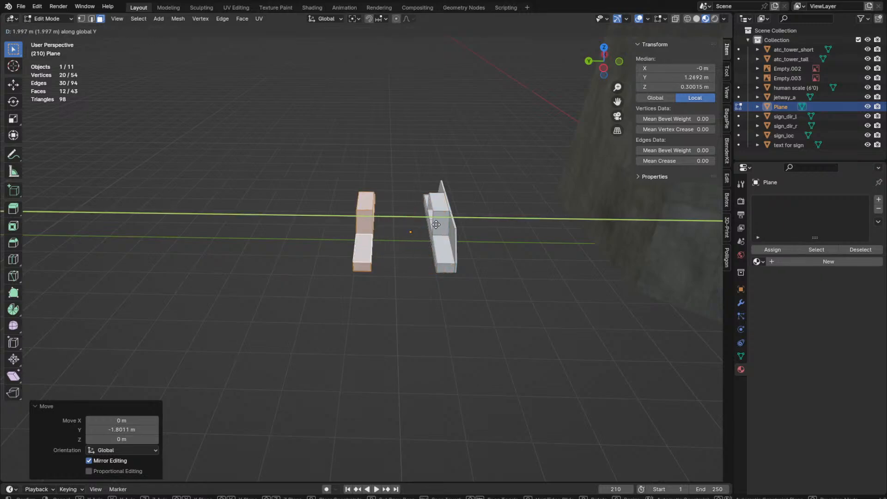
key(2)
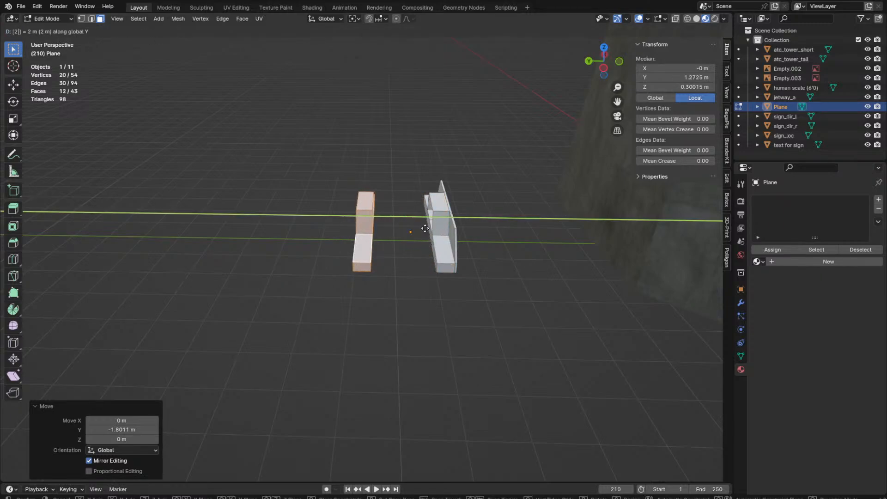
key(Return)
key(shift+r)
key(shift+r)
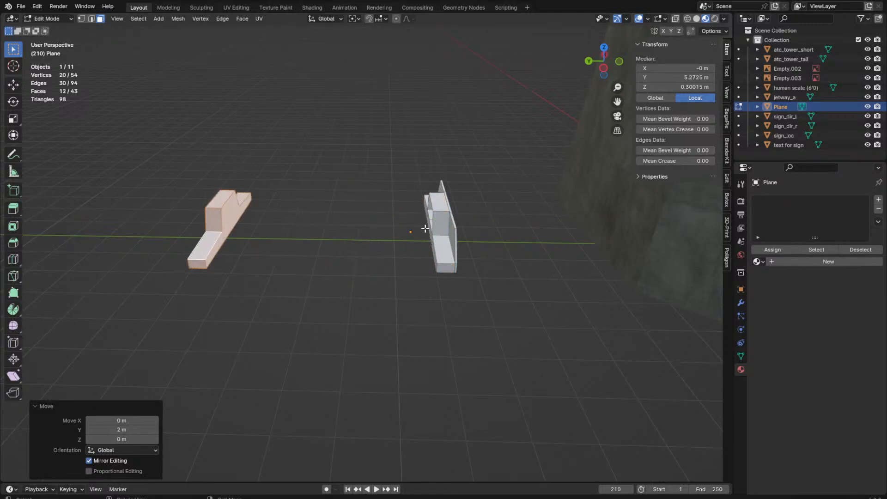
Step: Duplicate the moved strip and offset the copy -2 m along the Y axis
key(shift+d)
text(xy)
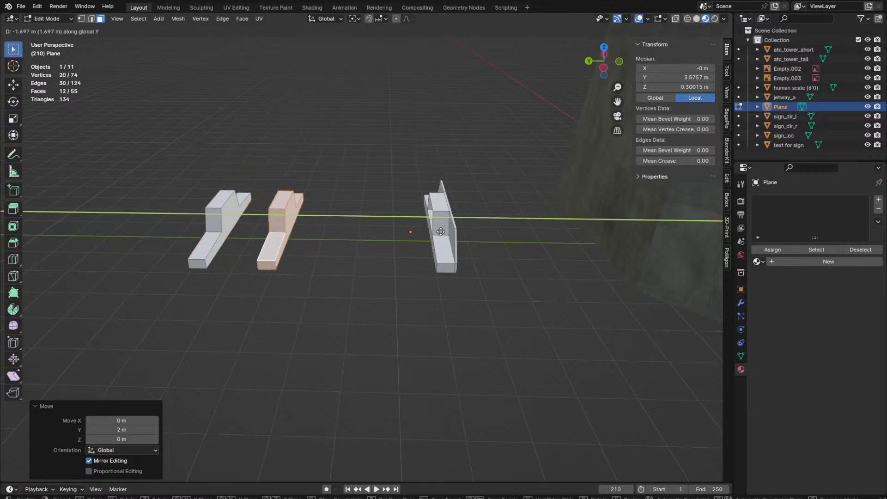
text(-2)
key(Return)
Step: Try to place further copies of the newest strip toward the original along the Y axis
key(shift+e)
click(441, 232)
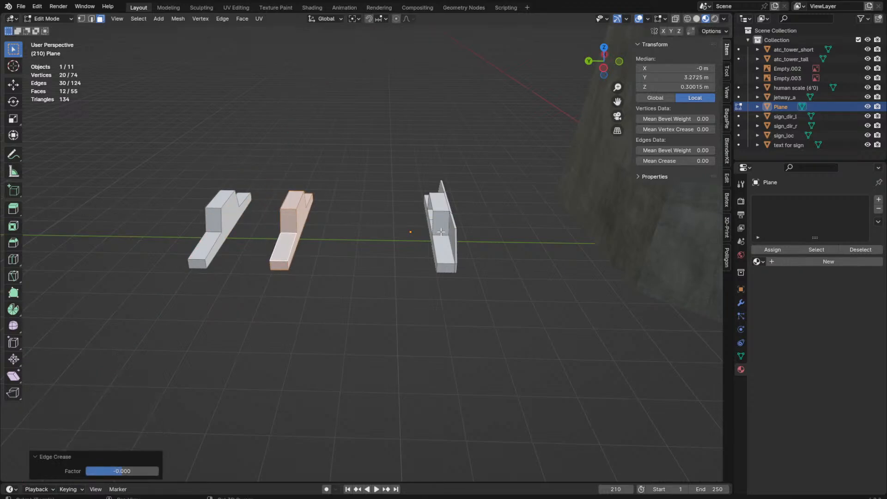
key(ctrl+z)
key(g)
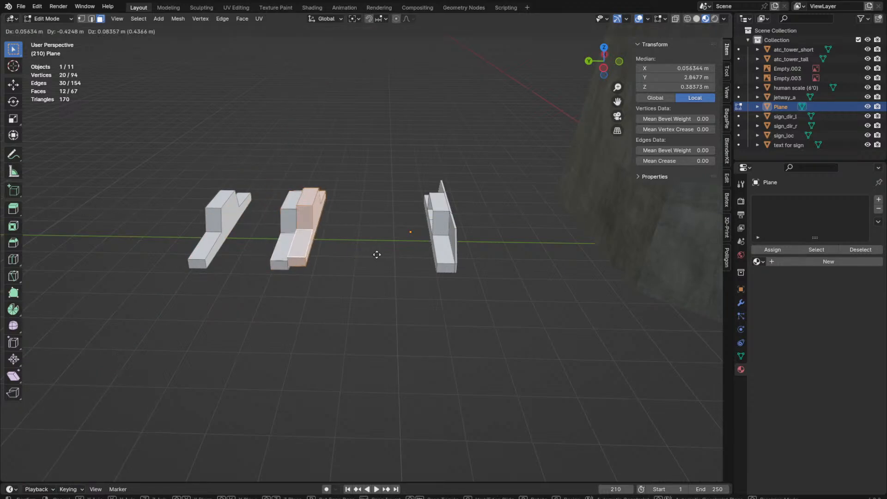
key(x)
key(y)
key(Escape)
key(2)
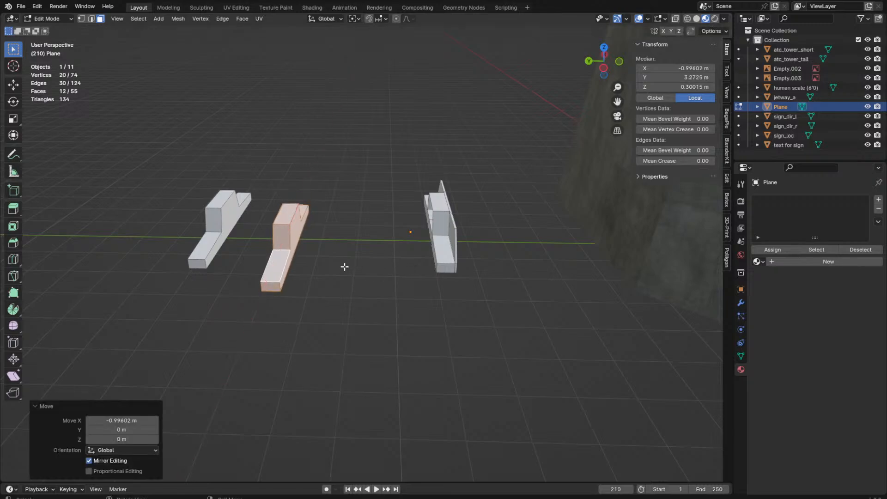
key(shift+d)
key(y)
click(405, 269)
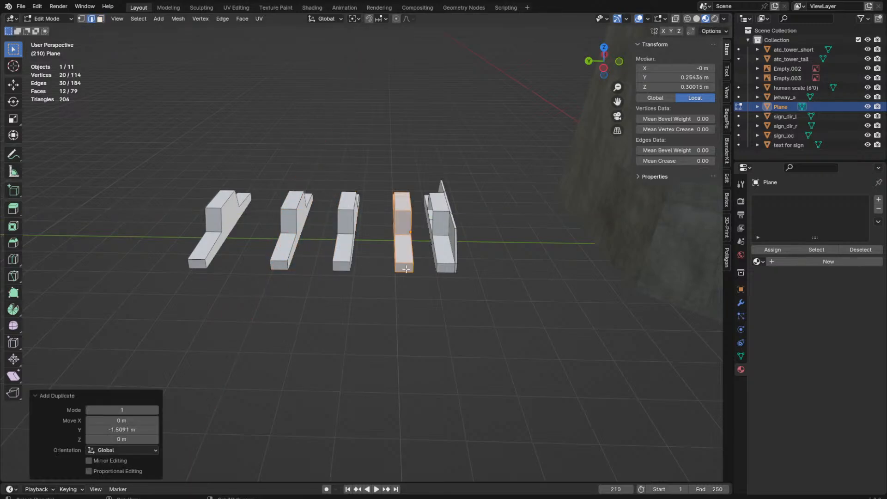
key(ctrl+z)
key(ctrl+z)
Step: Try to scale the selected strip along the X axis
key(s)
key(x)
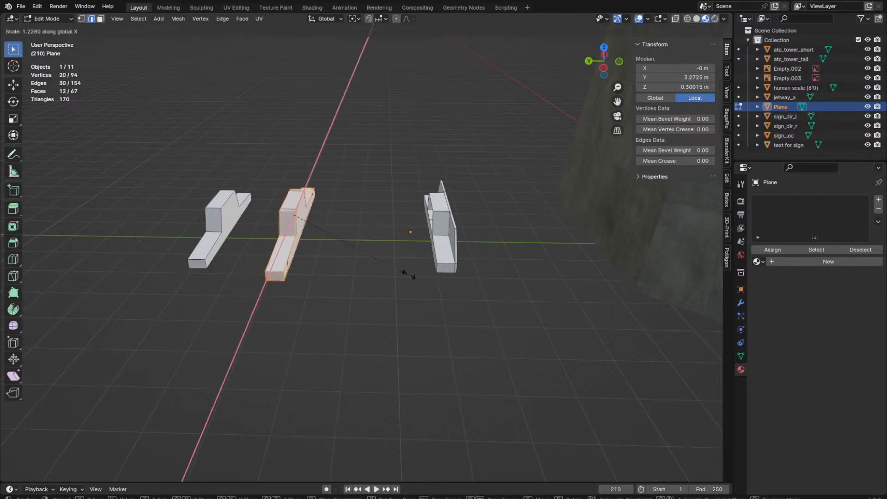
key(y)
key(x)
click(457, 277)
key(ctrl+z)
Step: Duplicate the middle strip toward the original with an offset of -2 m along the Y axis
key(shift+d)
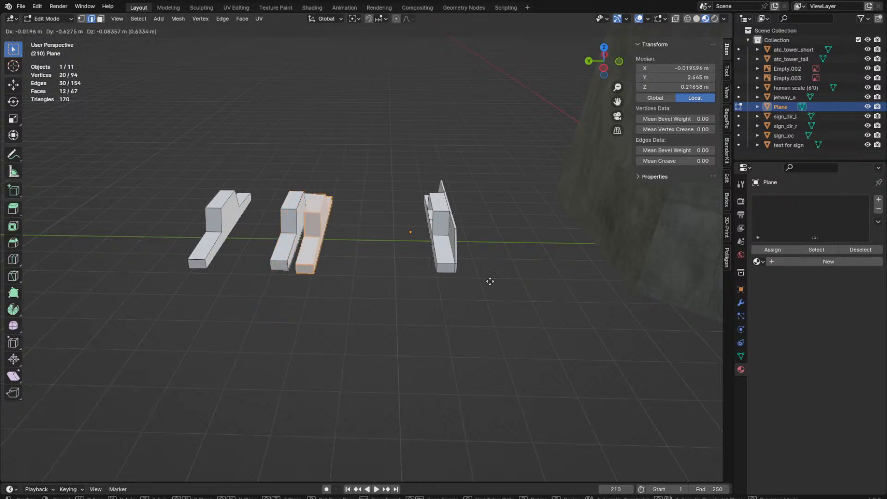
key(x)
key(y)
click(516, 287)
click(129, 428)
text(-)
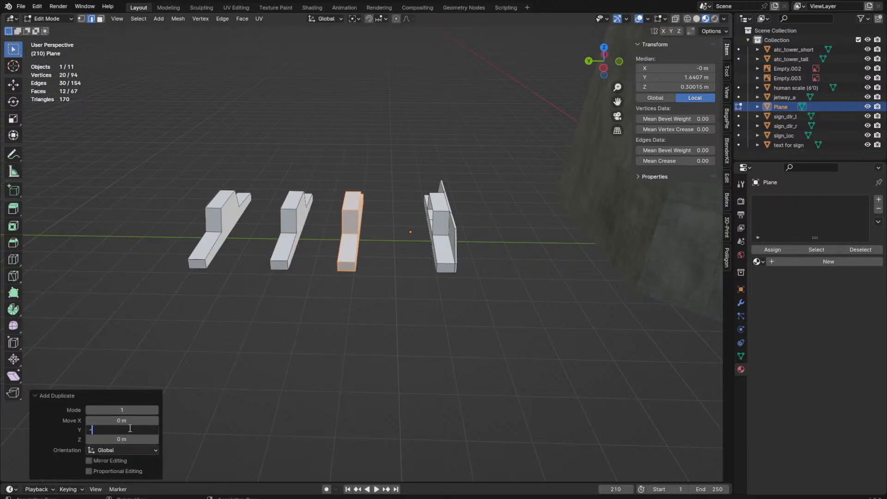
text(2)
key(Return)
Step: Merge all the mesh's vertices by distance
key(a)
key(1)
key(a)
key(m)
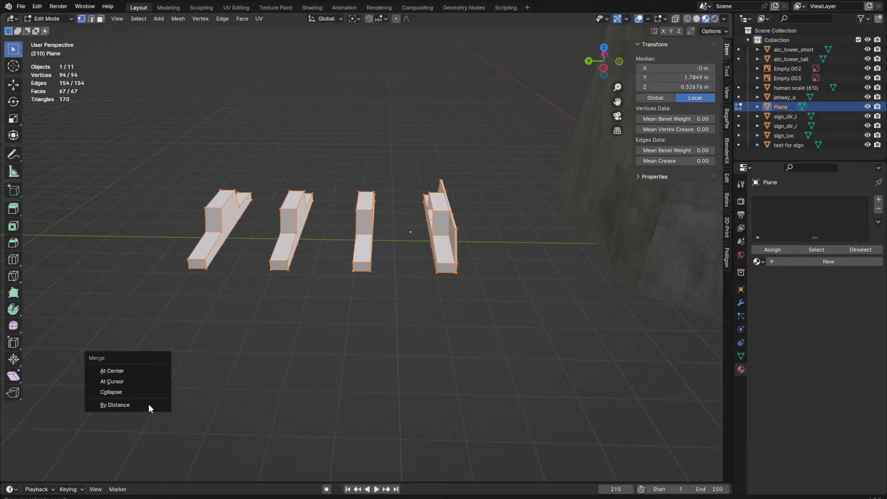
click(114, 405)
key(Tab)
Step: Connect the two inner step corners across the back side of the strip nearest the original
middle_drag(264, 380, 377, 311)
scroll(225, 221, up, 3)
key(Tab)
key(alt+a)
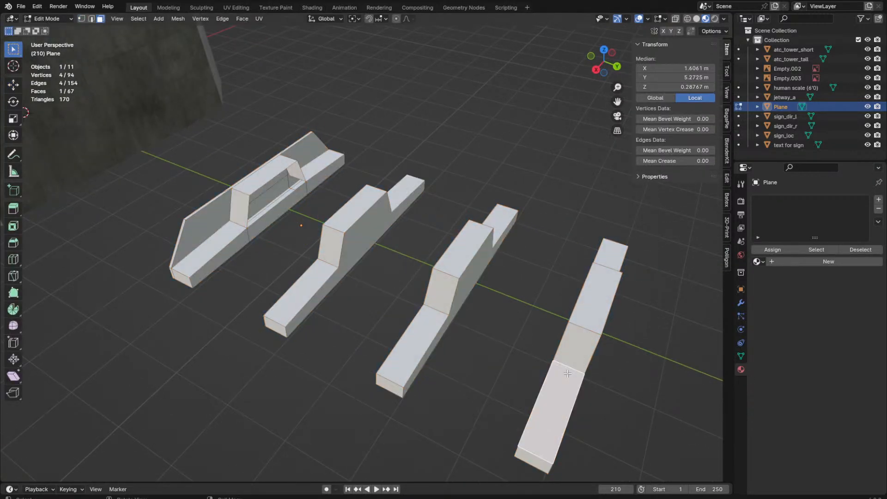
key(l)
middle_drag(571, 375, 395, 287)
middle_drag(334, 261, 451, 224)
scroll(232, 239, up, 5)
key(1)
click(453, 225)
shift+click(462, 268)
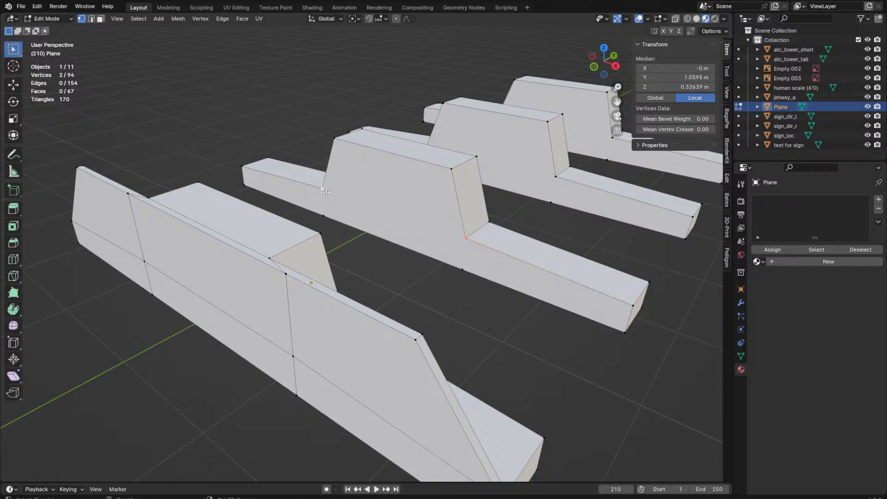
key(j)
Step: Connect the two inner step corners across the front side of the same strip
middle_drag(513, 203, 379, 213)
click(279, 239)
key(j)
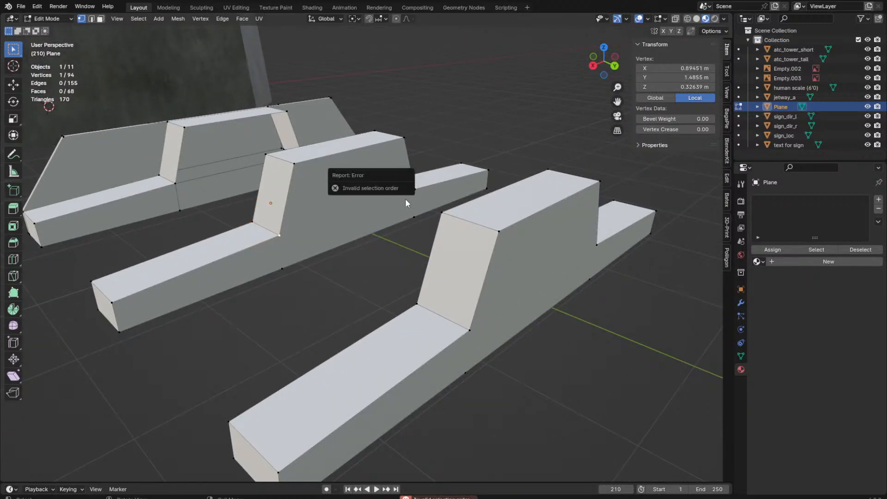
shift+click(414, 190)
key(j)
Step: Connect the inner step corners across both long sides of the middle strip
middle_drag(414, 191, 327, 225)
click(525, 160)
shift+click(524, 160)
key(j)
click(316, 222)
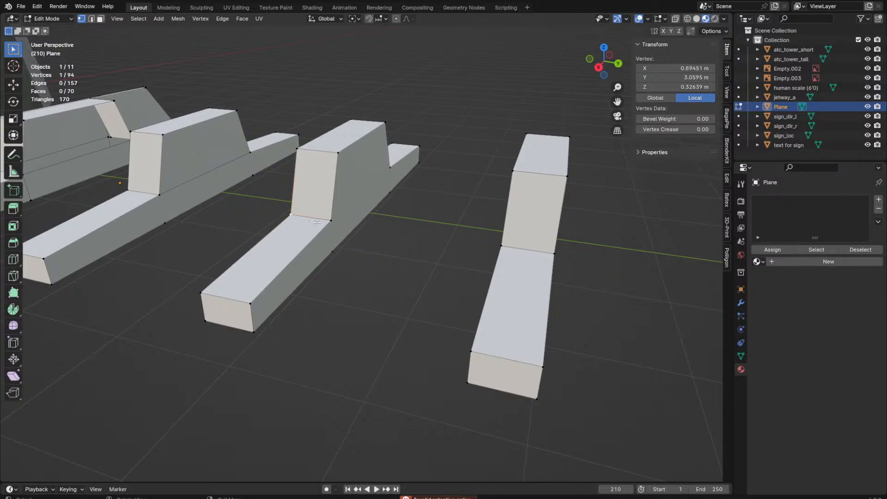
key(j)
Step: Delete all vertices of the strip farthest from the original
click(520, 211)
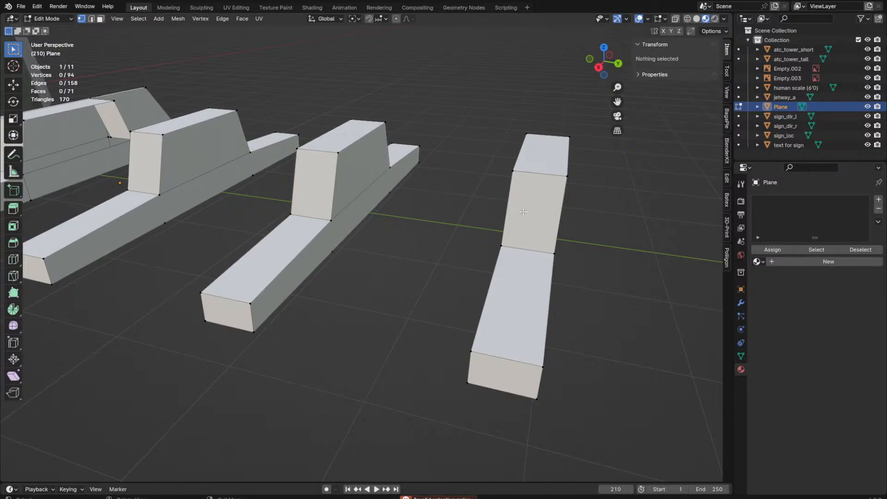
key(semicolon)
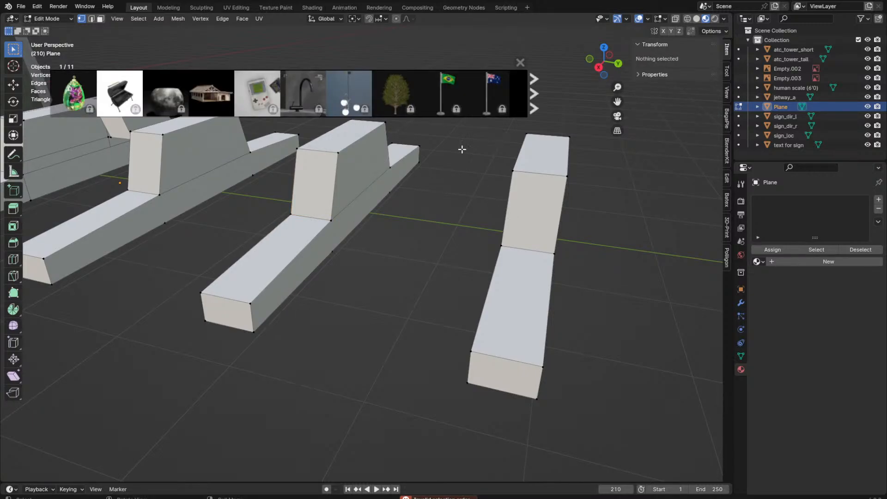
click(516, 61)
key(l)
key(x)
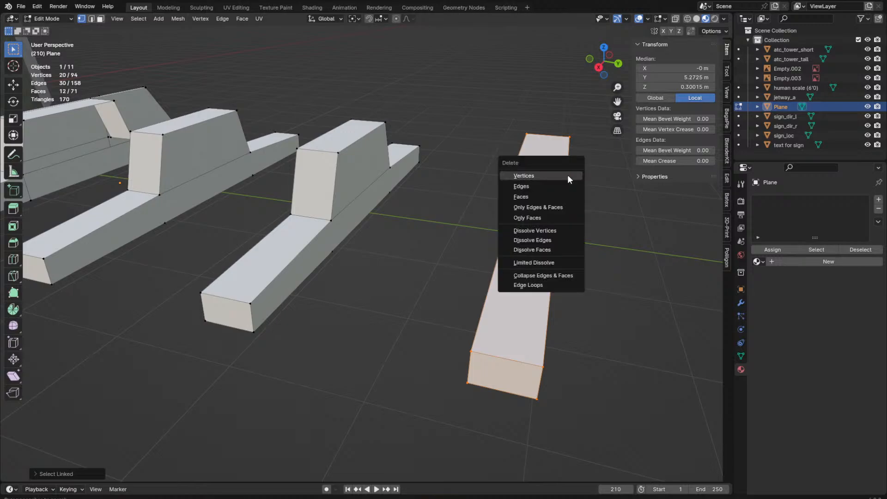
click(519, 175)
Step: Delete the upper front and back faces of the raised section on the strip nearest the original
middle_drag(519, 175, 231, 178)
key(2)
alt+click(303, 220)
key(3)
click(347, 175)
shift+click(462, 180)
middle_drag(462, 180, 357, 155)
key(x)
click(466, 199)
Step: Fill the top and both sloped side faces bridging the original raised section and the nearest strip's raised section
key(2)
click(346, 175)
key(f)
key(f)
key(f)
key(f)
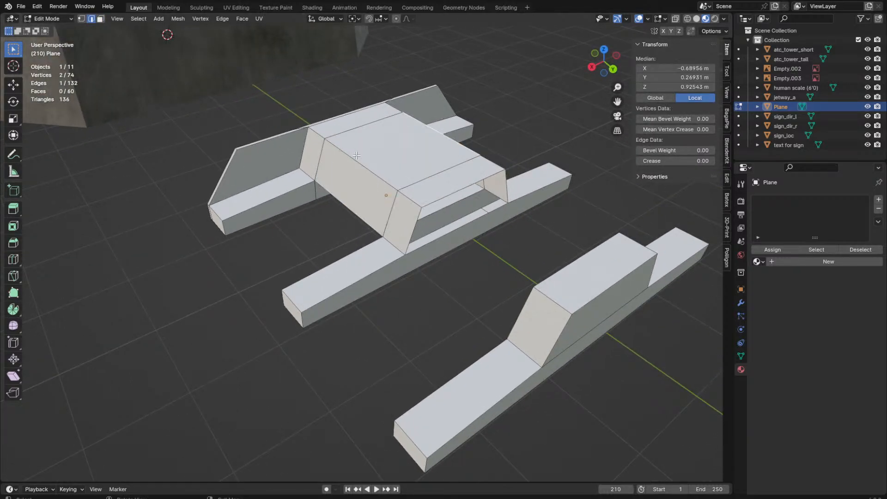
Step: Place the 3D cursor midway between the bridged front strip and the remaining loose strip
middle_drag(437, 160, 573, 249)
key(3)
click(573, 249)
key(ctrl+l)
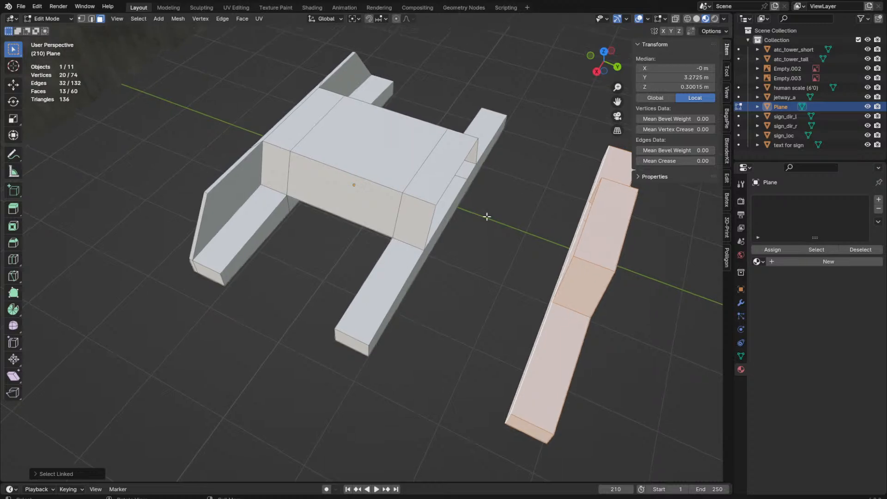
click(408, 250)
key(ctrl+l)
shift+click(583, 314)
key(ctrl+l)
key(shift+s)
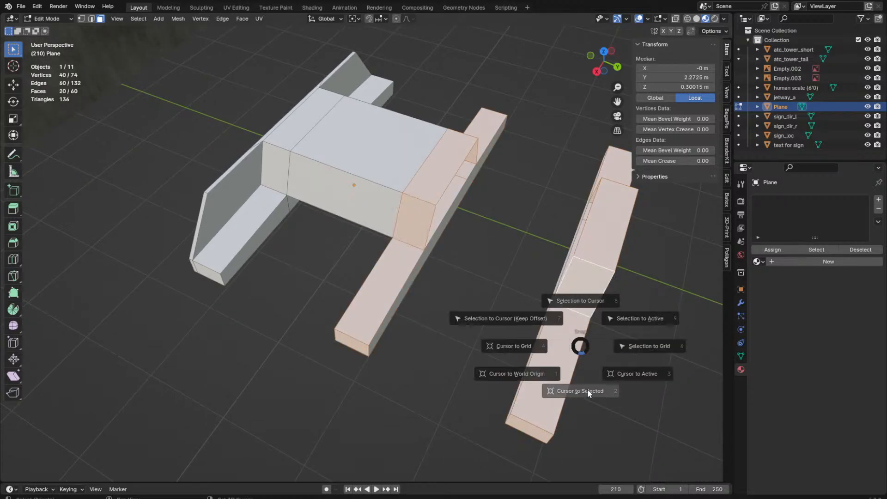
click(587, 370)
Step: Delete all faces of the remaining loose strip
click(574, 331)
key(ctrl+l)
key(x)
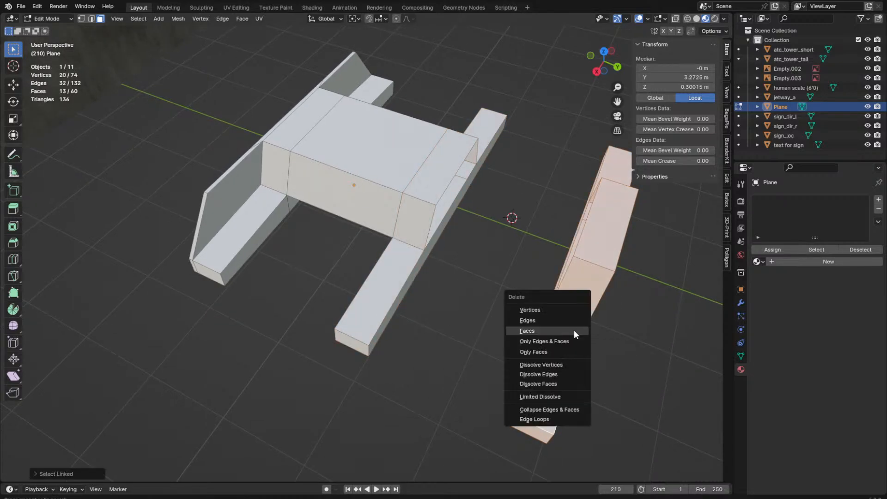
click(521, 332)
Step: Duplicate the whole mesh in top view and rotate the copy 180° around the 3D cursor as pivot point
key(KP_7)
key(a)
scroll(508, 210, down, 5)
key(alt+z)
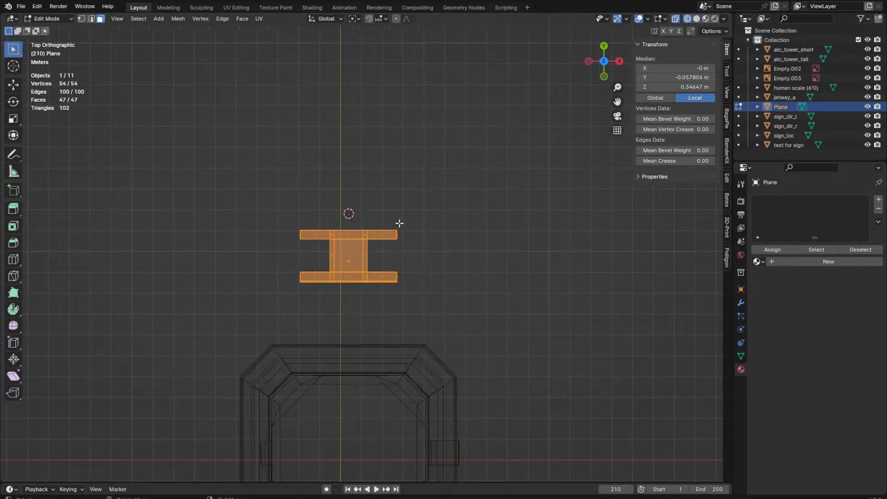
scroll(378, 161, up, 3)
click(353, 19)
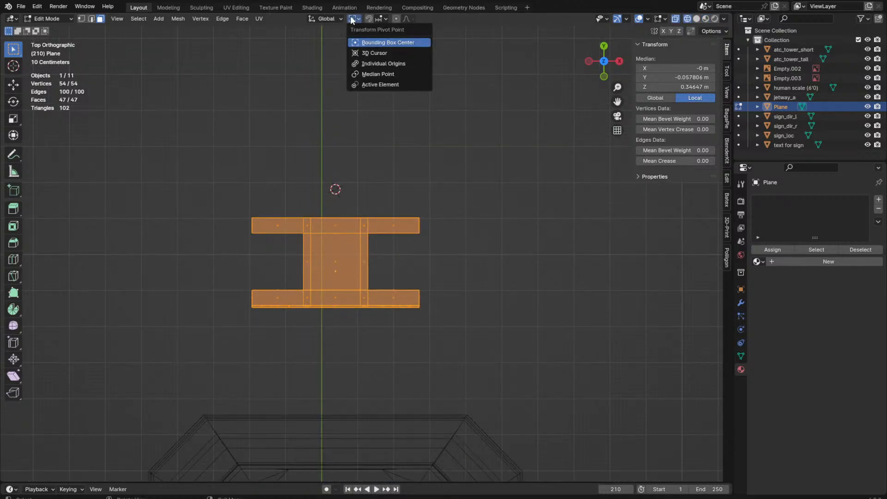
click(368, 57)
key(shift+d)
text(r180)
key(Return)
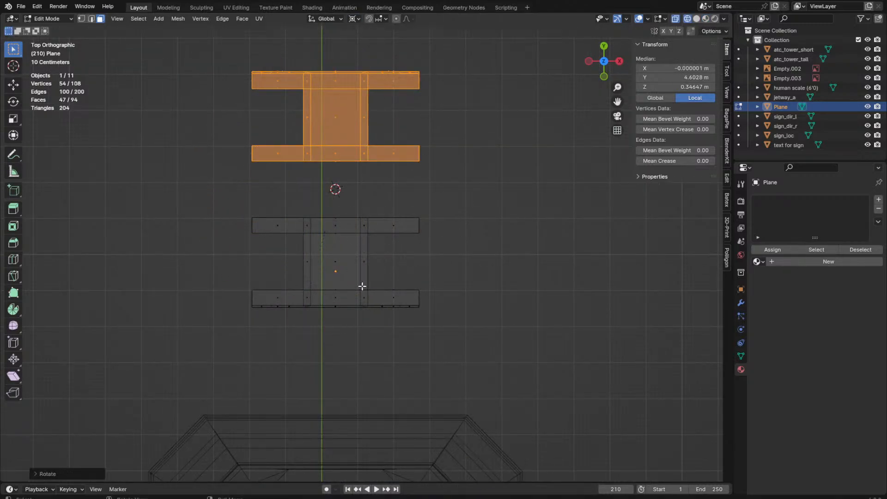
Step: Fill the top and both sloped side faces bridging the gap between the two mirrored halves of the base
key(shift+z)
middle_drag(471, 377, 369, 314)
scroll(370, 314, up, 4)
key(2)
middle_drag(429, 185, 388, 194)
click(384, 170)
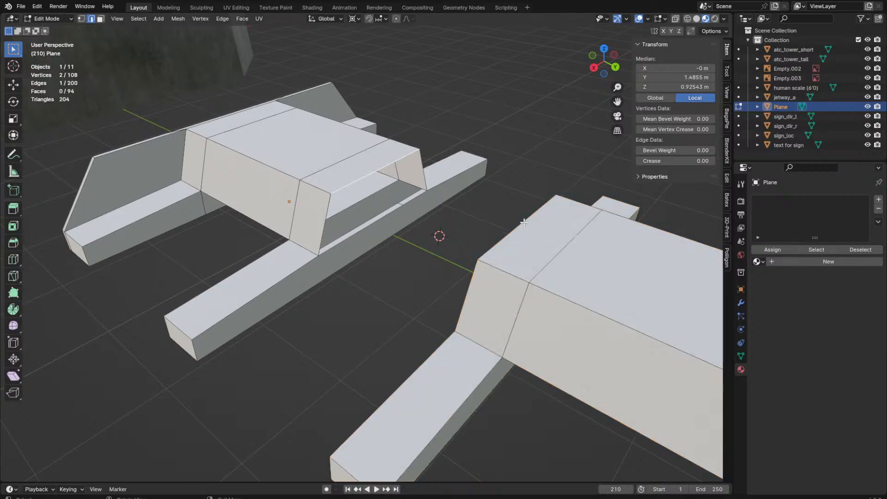
key(f)
key(f)
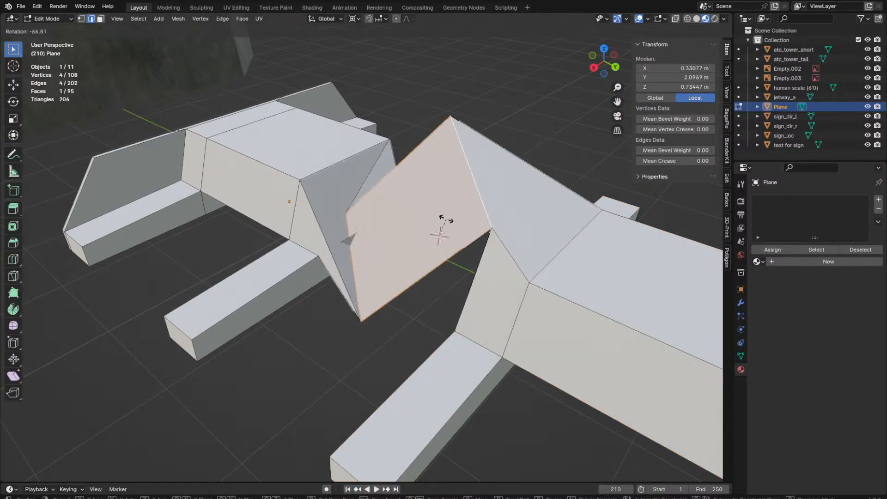
key(f)
middle_drag(428, 237, 467, 246)
key(Tab)
key(Tab)
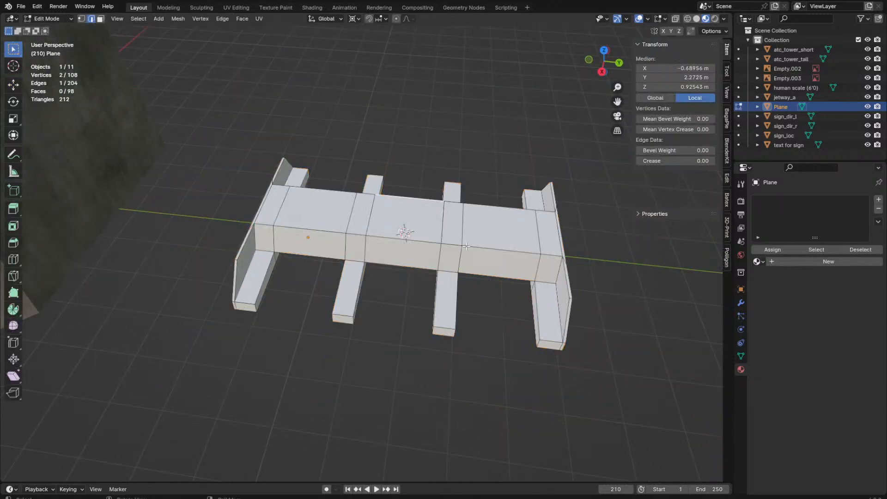
Step: Select the middle top face of the bridged base as the spot for a new primitive
key(3)
click(423, 220)
middle_drag(423, 323, 393, 314)
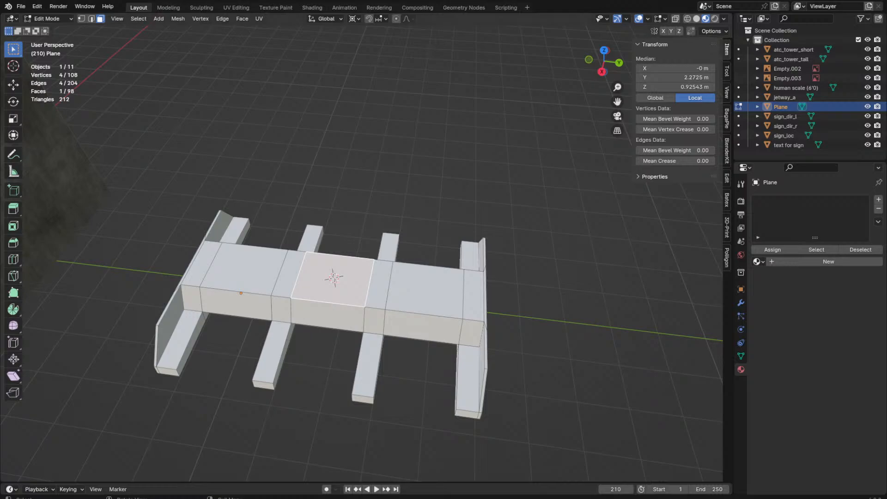
middle_drag(406, 277, 422, 259)
scroll(421, 259, up, 3)
middle_drag(293, 364, 393, 333)
scroll(421, 330, down, 3)
Step: Add a cylinder with 8 vertices, 1 m radius and 2 m depth at the 3D cursor
key(shift+a)
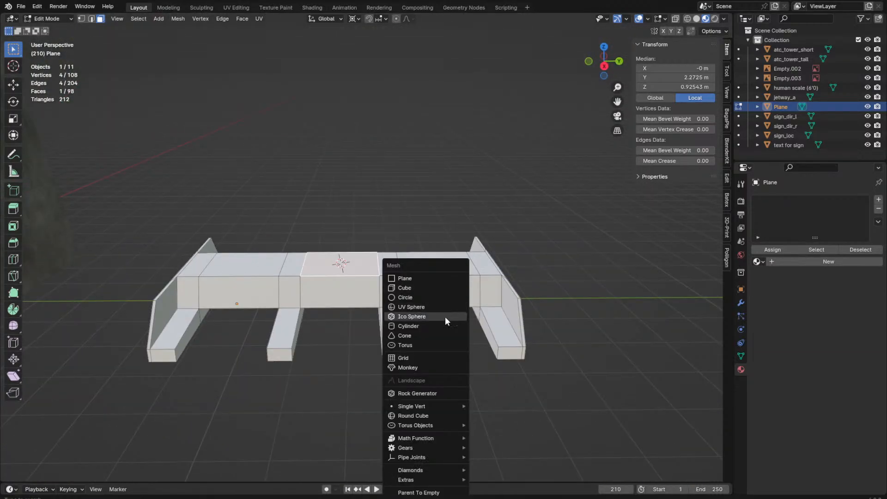
click(434, 326)
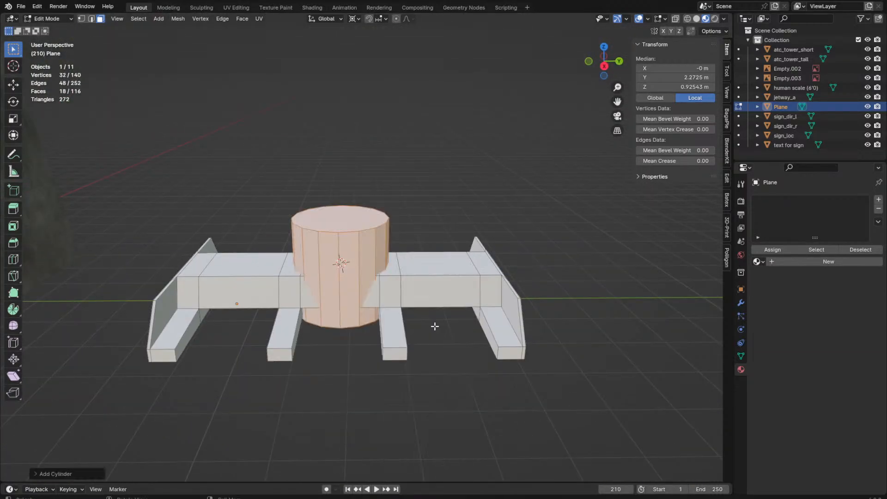
click(57, 476)
click(117, 359)
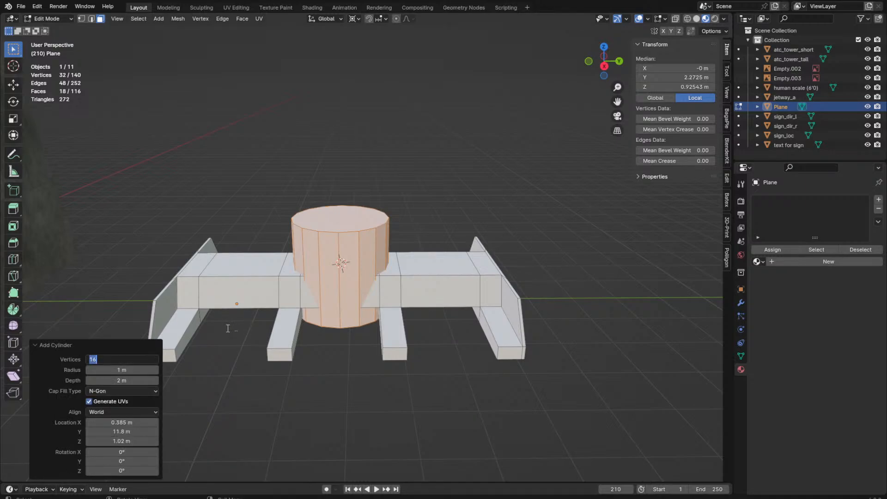
key(Return)
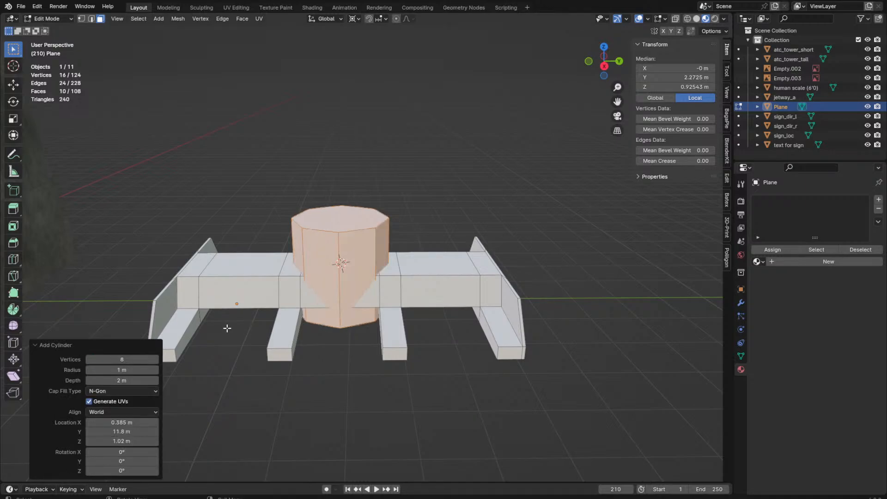
Step: In right view, rotate the cylinder onto its side along the base's length and raise it about 0.73 m along Z
key(KP_3)
key(r)
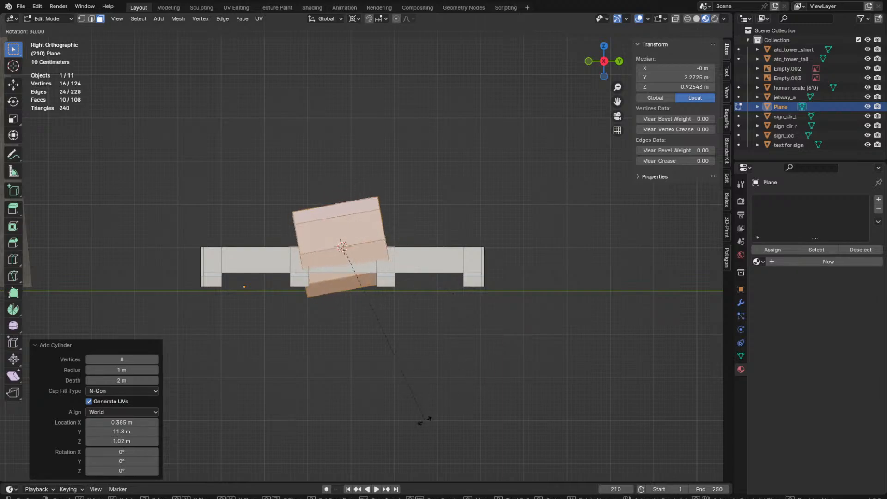
click(379, 411)
key(g)
key(z)
click(299, 359)
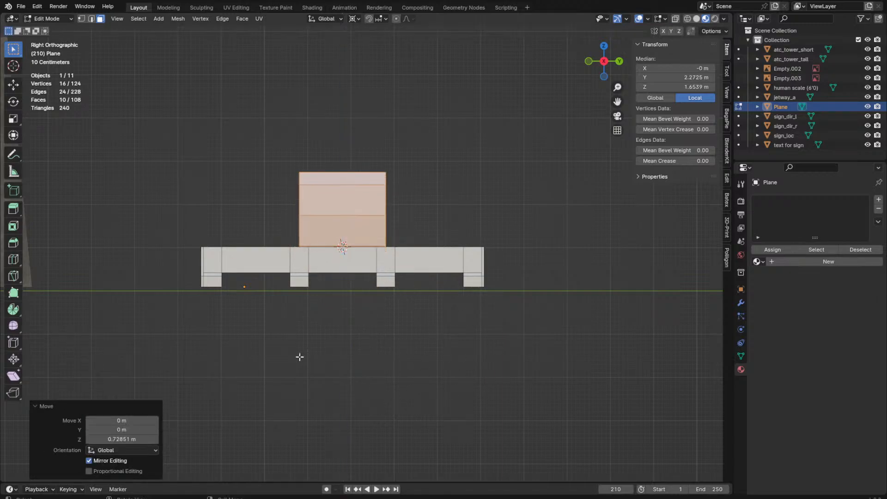
Step: Scale the cylinder up uniformly by 1.641, raise it along Z and resize it again above the base
key(alt+z)
key(s)
click(458, 295)
key(g)
key(z)
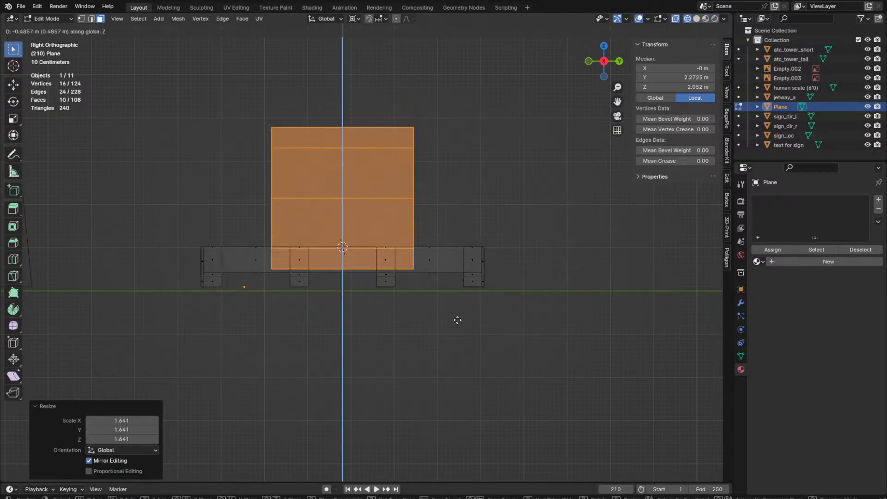
click(458, 320)
key(g)
key(Escape)
key(s)
click(481, 350)
key(alt+z)
Step: Fine-tune the cylinder's uniform size with scale factors of 0.964 and 0.997, and switch to solid shading
middle_drag(493, 370, 600, 351)
key(s)
click(589, 348)
key(z)
click(698, 339)
middle_drag(698, 338, 656, 331)
scroll(654, 328, down, 3)
key(s)
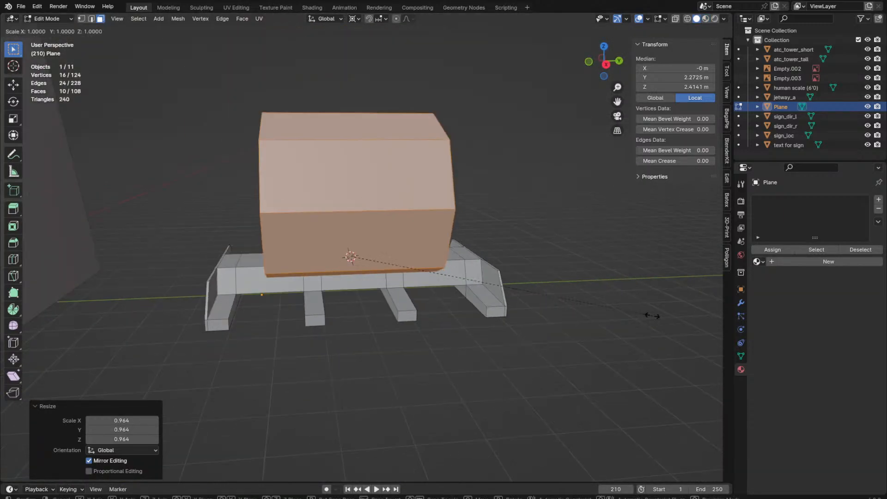
click(651, 317)
Step: Stretch the cylinder along Y to about twice its length so it overhangs the base, and return to material preview shading
key(s)
key(x)
key(y)
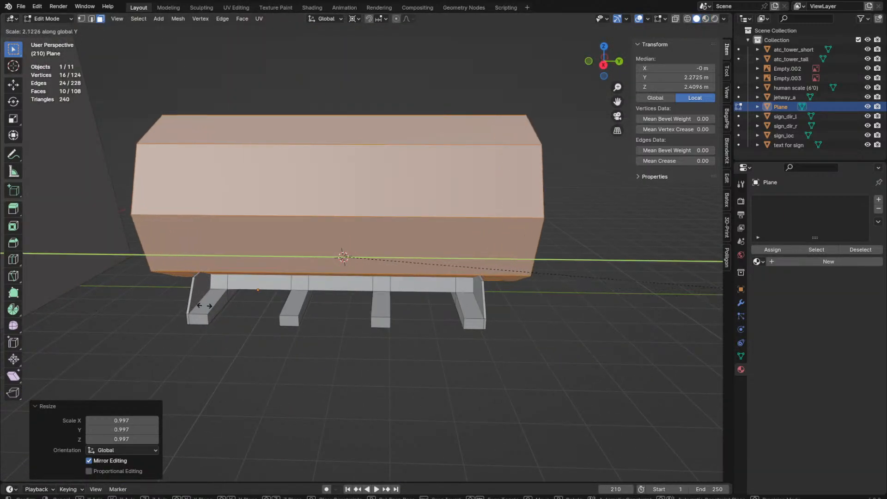
click(234, 309)
mouse_move(234, 309)
middle_down()
mouse_move(315, 293)
mouse_move(299, 296)
middle_up()
key(z)
click(396, 317)
key(Tab)
key(z)
click(428, 341)
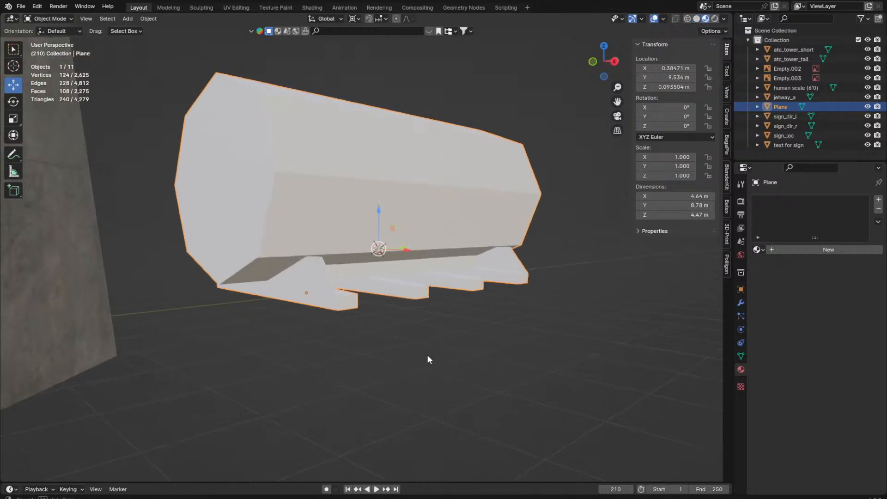
Step: Shorten the cylinder along Y by a scale factor of 0.957 and return to Object Mode
key(Tab)
key(s)
key(y)
click(583, 305)
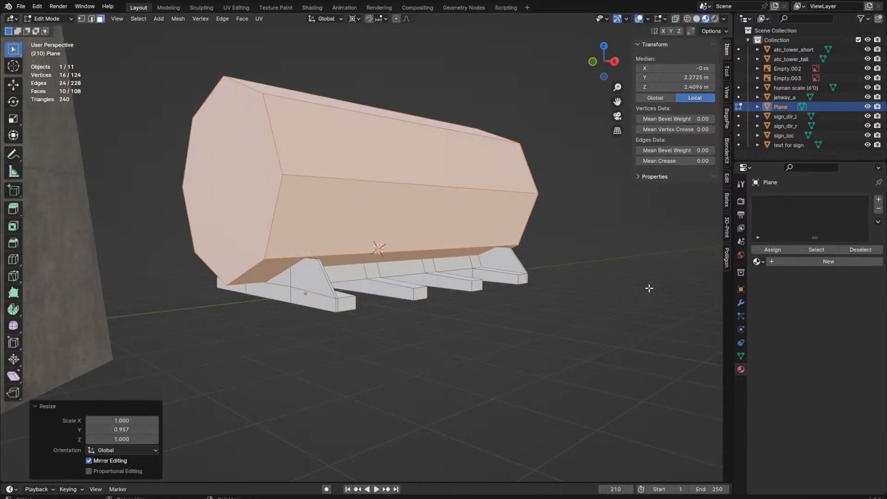
key(z)
click(672, 369)
key(Tab)
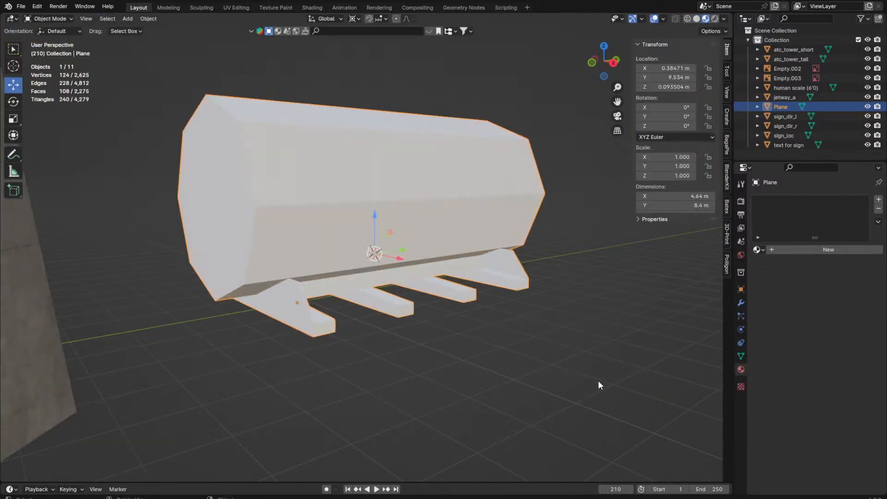
Step: Apply smooth shading with Auto Smooth at 30° to the tank object and save the file
middle_drag(598, 384, 261, 316)
right_click(393, 301)
click(391, 294)
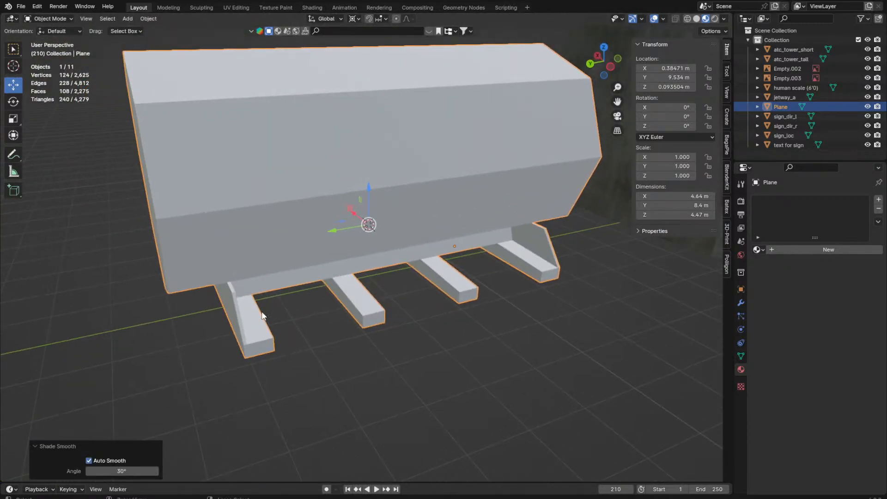
key(ctrl+s)
Step: Select all eight lengthwise edges of the cylinder and bevel them to give it sixteen sides
middle_drag(186, 251, 294, 254)
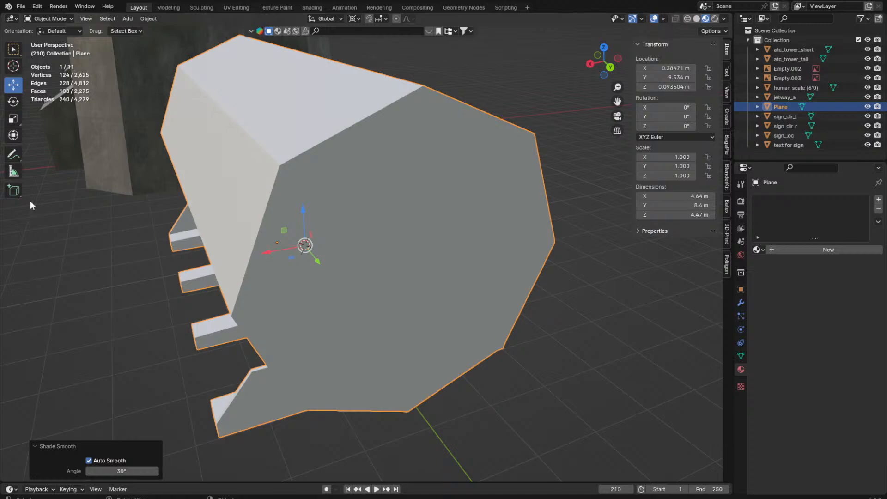
middle_drag(407, 259, 545, 250)
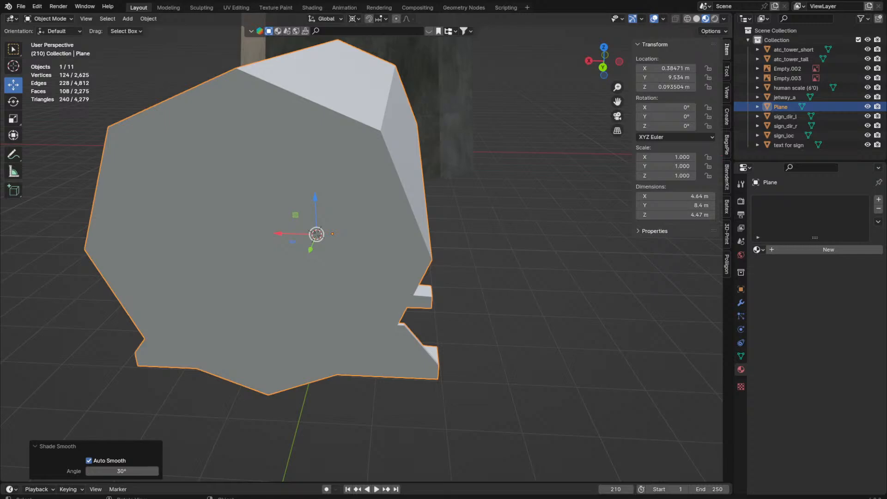
middle_drag(418, 174, 324, 217)
key(Tab)
key(2)
key(3)
click(307, 210)
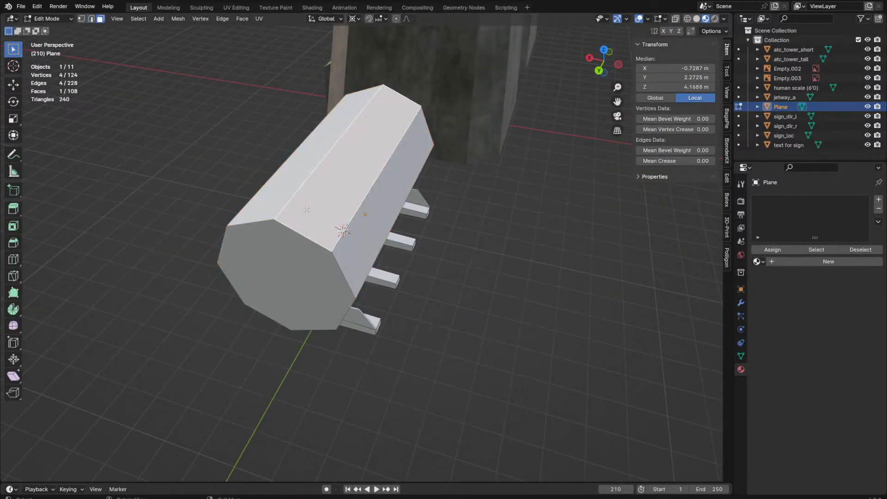
key(l)
key(2)
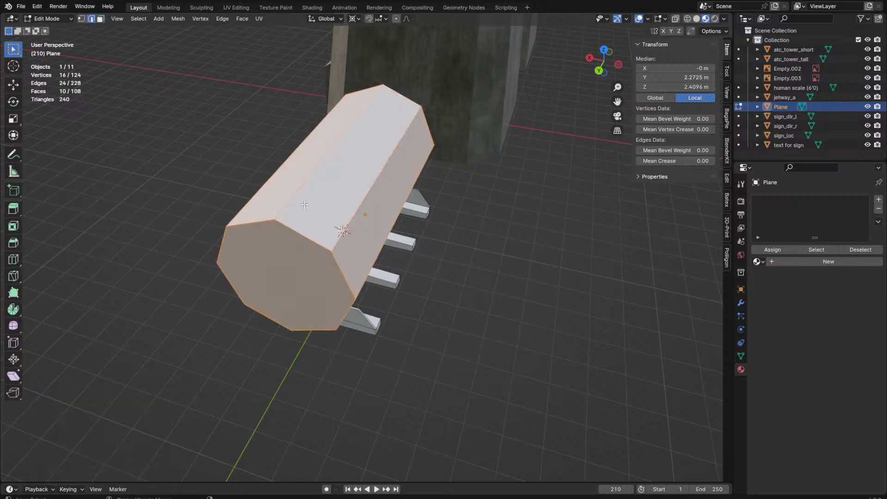
alt+click(305, 205)
alt+shift+click(335, 218)
middle_drag(336, 218, 336, 235)
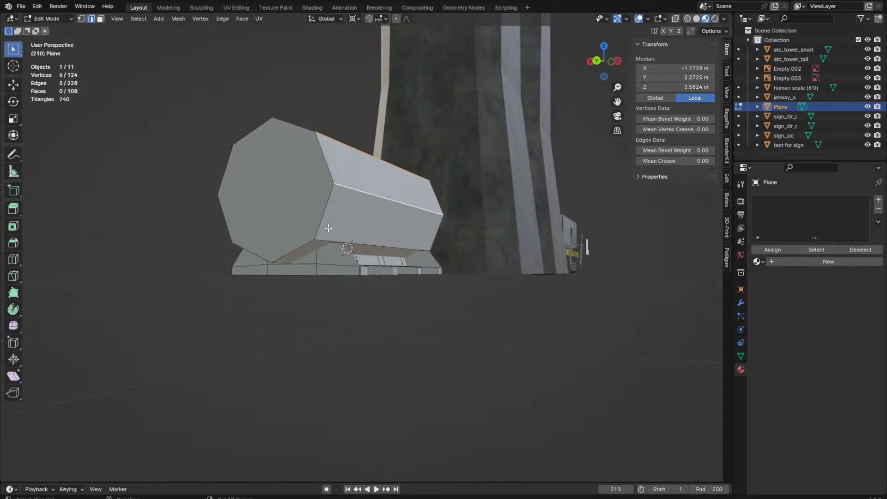
alt+shift+click(337, 234)
alt+shift+click(292, 253)
middle_drag(292, 253, 354, 210)
shift+click(359, 178)
shift+click(331, 166)
middle_drag(331, 166, 365, 182)
shift+click(387, 160)
key(ctrl+b)
scroll(581, 204, up, 4)
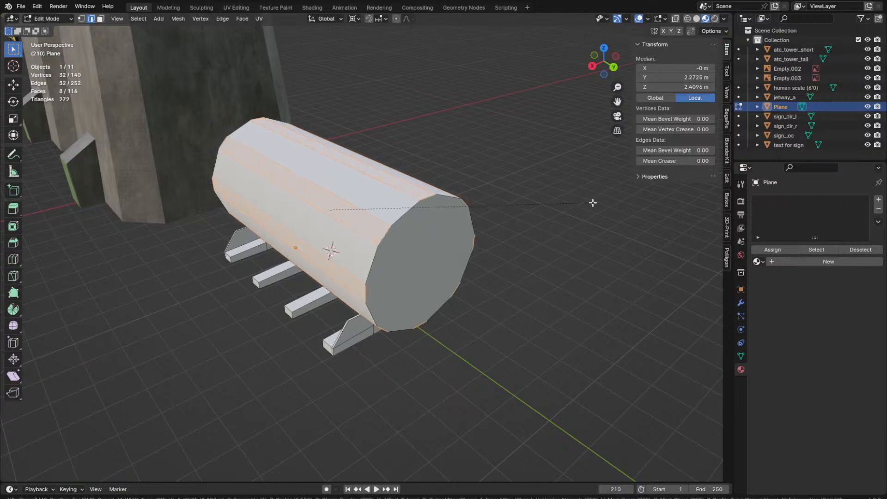
click(592, 236)
Step: Select all side faces of the cylinder and place the 3D cursor at their centre
key(Tab)
middle_drag(592, 236, 465, 223)
key(Tab)
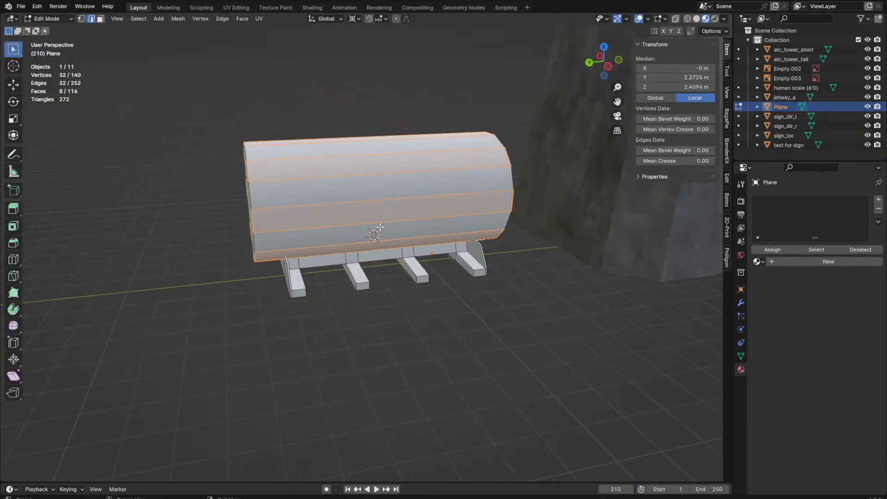
key(3)
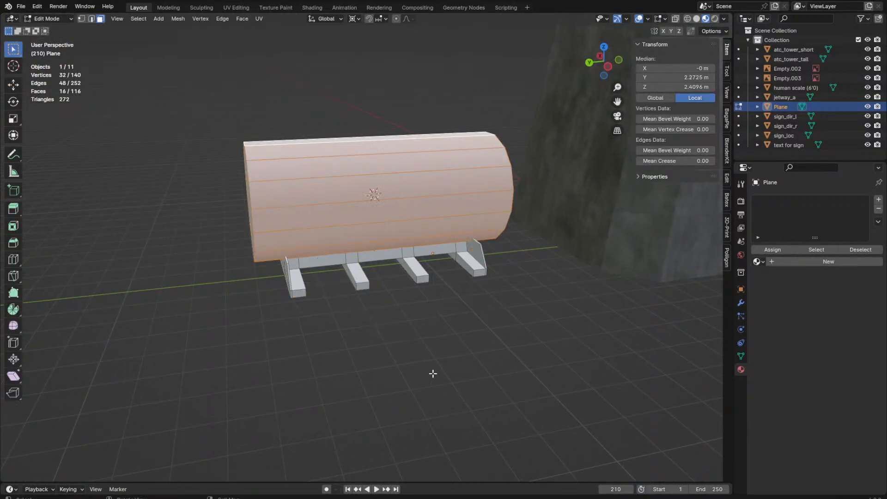
Step: Duplicate the narrow face along the cylinder's top and raise the copy about 0.164 m along Z
middle_drag(397, 242, 398, 200)
key(2)
click(390, 210)
key(3)
click(386, 218)
middle_drag(204, 207, 181, 190)
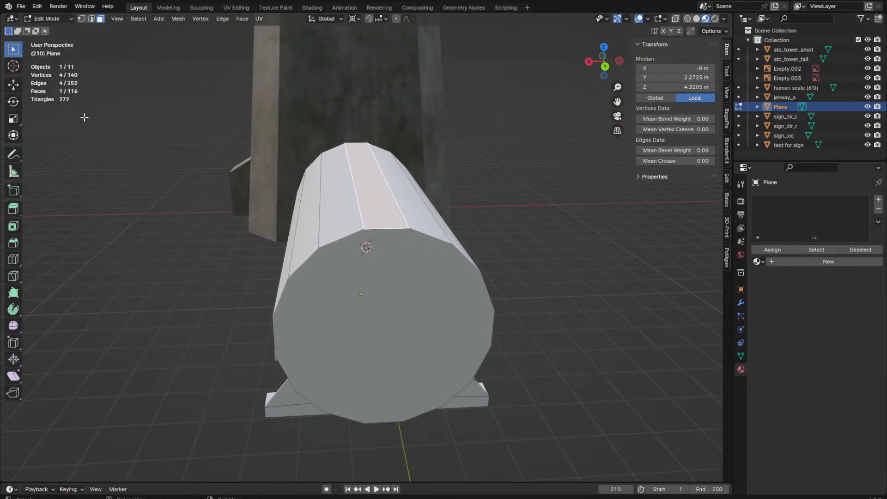
scroll(483, 310, up, 5)
scroll(508, 382, down, 5)
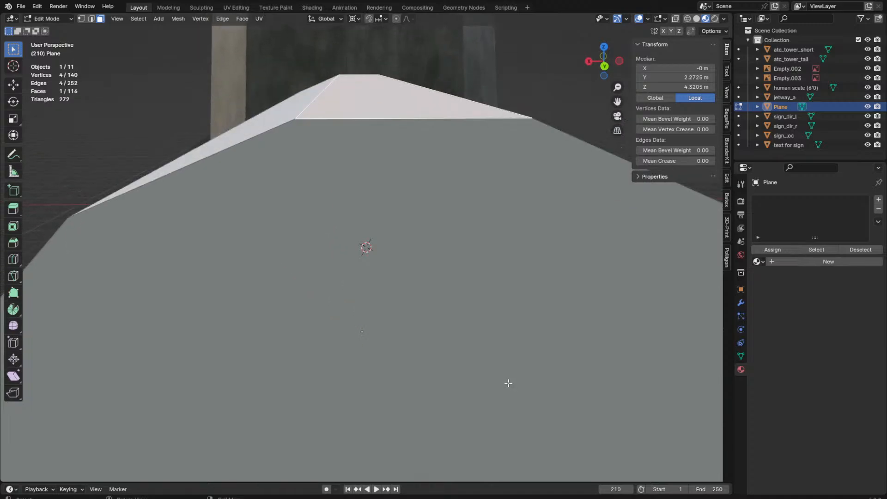
key(shift+d)
key(z)
click(439, 288)
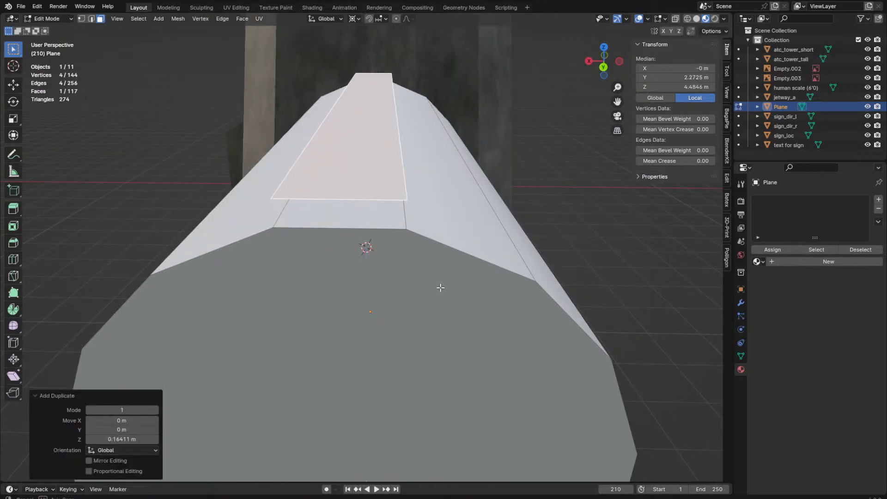
Step: Try to shorten the duplicated top strip by sliding its end edge inward along its length
key(2)
click(336, 217)
scroll(293, 231, down, 5)
middle_drag(337, 217, 263, 227)
key(shift+v)
click(434, 175)
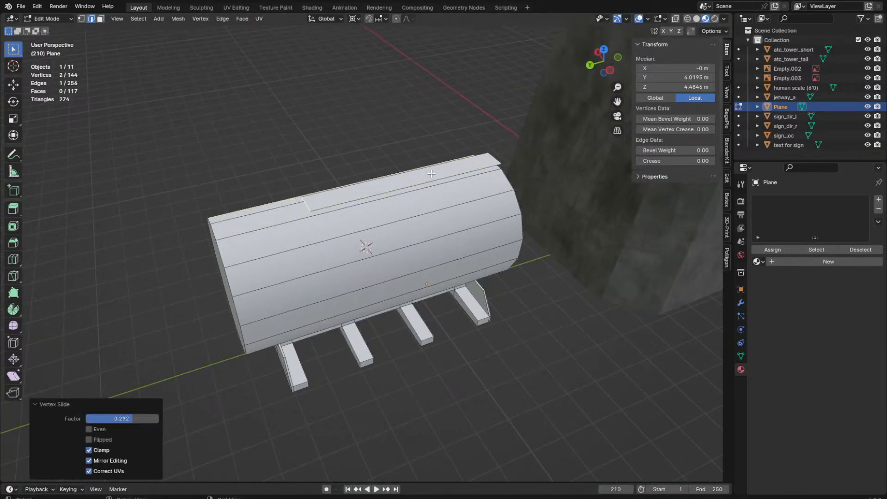
middle_drag(476, 165, 453, 174)
key(ctrl+z)
Step: Scale the duplicated top strip along Y by a factor of 0.663
key(3)
click(485, 187)
key(s)
key(x)
key(y)
click(499, 190)
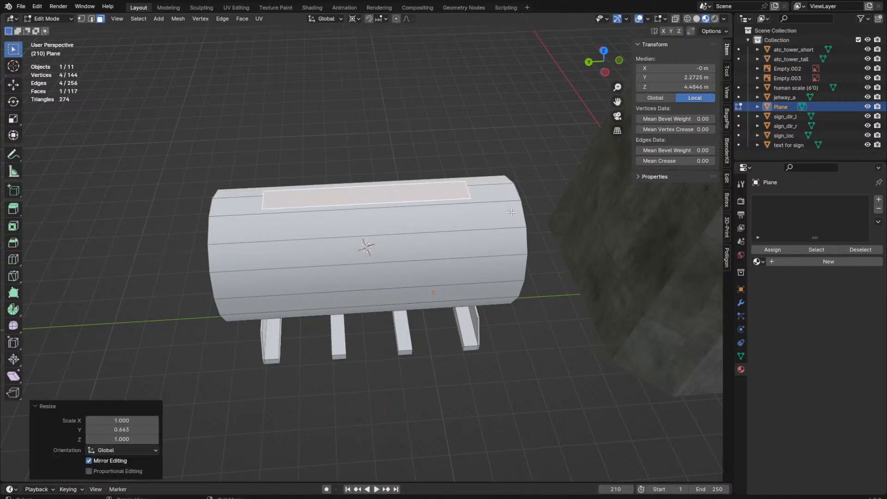
Step: Extrude the top strip about 0.05 m downward to give it thickness
middle_drag(499, 190, 580, 282)
scroll(565, 263, up, 5)
scroll(564, 263, down, 4)
key(e)
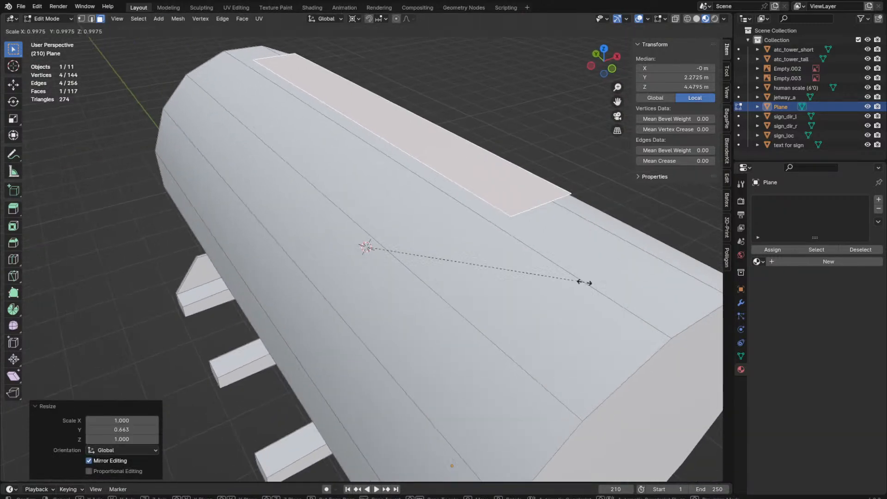
click(552, 278)
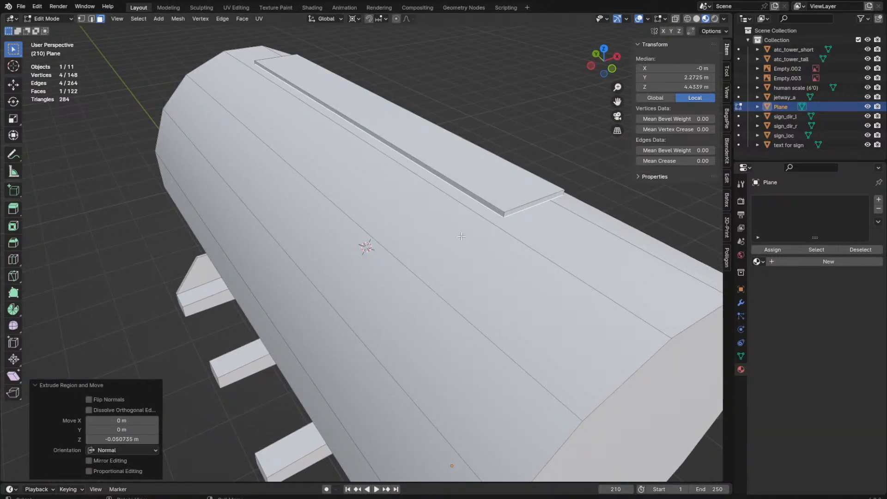
Step: Snap the 3D cursor to the lower corner vertex at one end of the top walkway strip
key(KP_Decimal)
middle_drag(176, 308, 299, 290)
scroll(299, 289, up, 3)
middle_drag(227, 319, 214, 327)
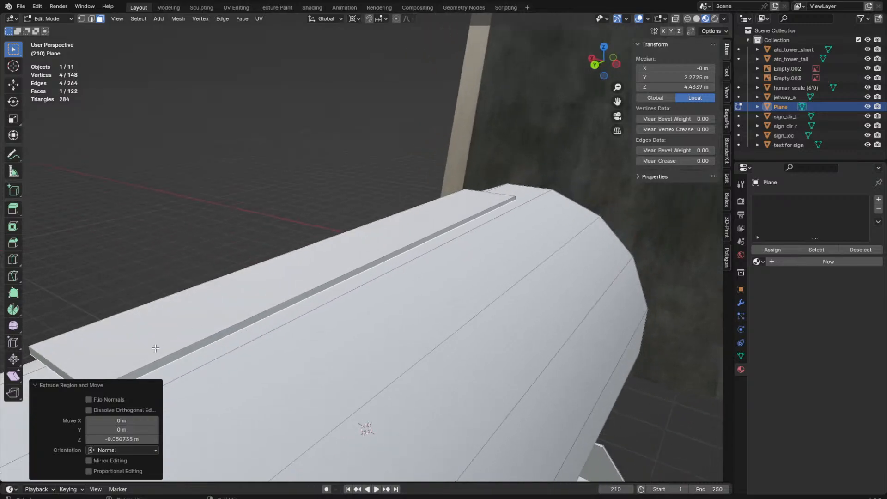
middle_drag(155, 348, 219, 156)
click(224, 161)
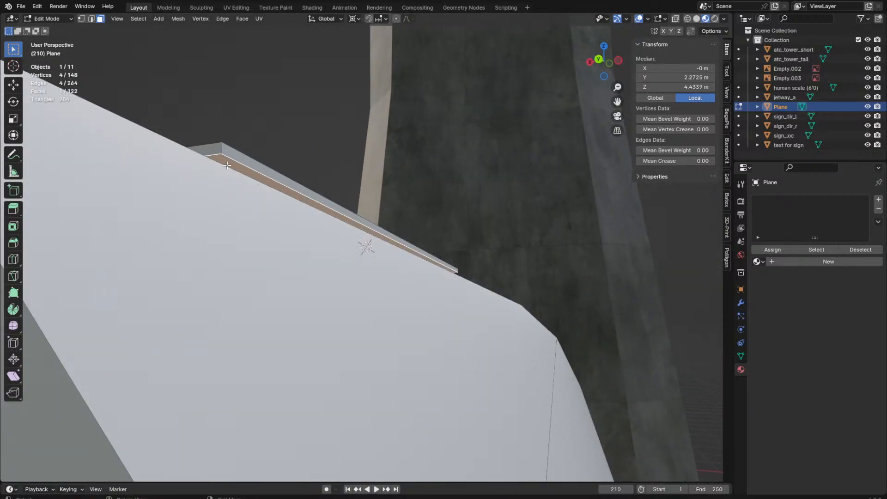
key(1)
click(224, 156)
key(grave)
click(418, 377)
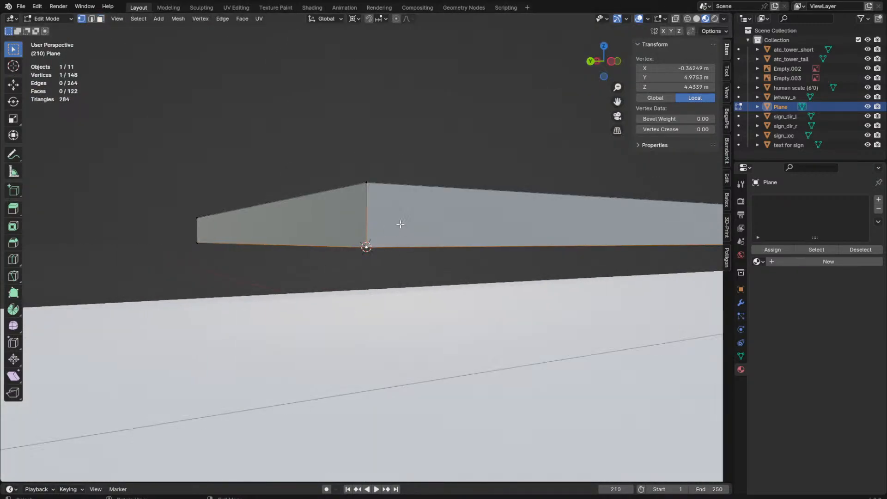
Step: Add a small cube at the walkway corner and scale it by 0.677
key(shift+a)
click(387, 223)
key(s)
click(446, 224)
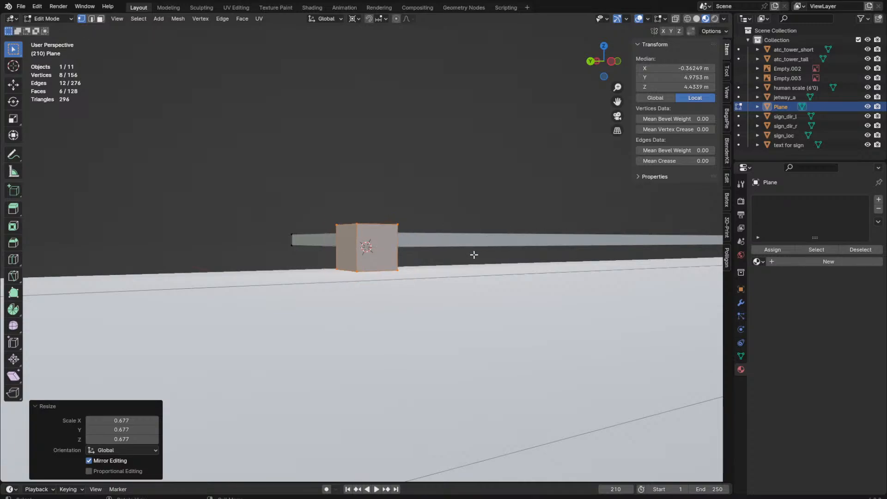
Step: Move the small cube inward from the walkway corner, about 0.13 m along both Y and X
key(g)
key(y)
click(484, 263)
key(grave)
click(491, 162)
key(g)
key(x)
click(535, 172)
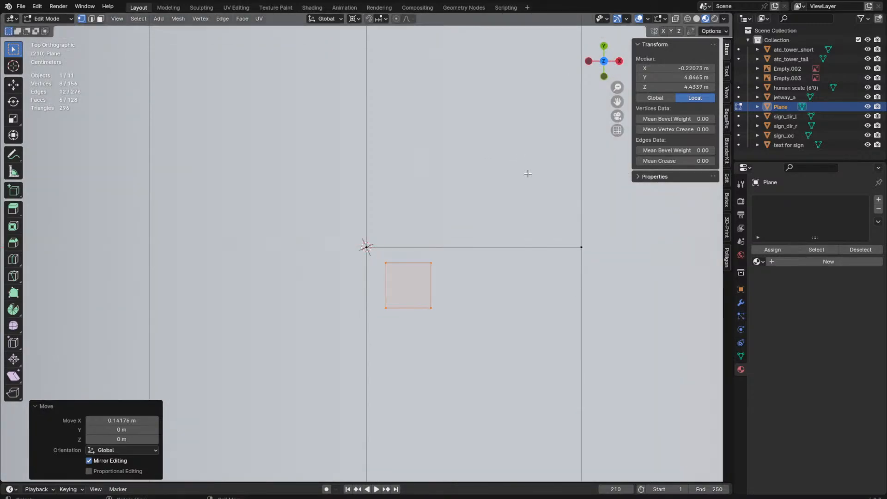
key(g)
key(x)
click(522, 175)
Step: Lower the small cube about 0.05 m along Z so it sits beneath the walkway strip
middle_drag(522, 174, 490, 125)
key(g)
key(z)
click(506, 158)
middle_drag(555, 155, 545, 119)
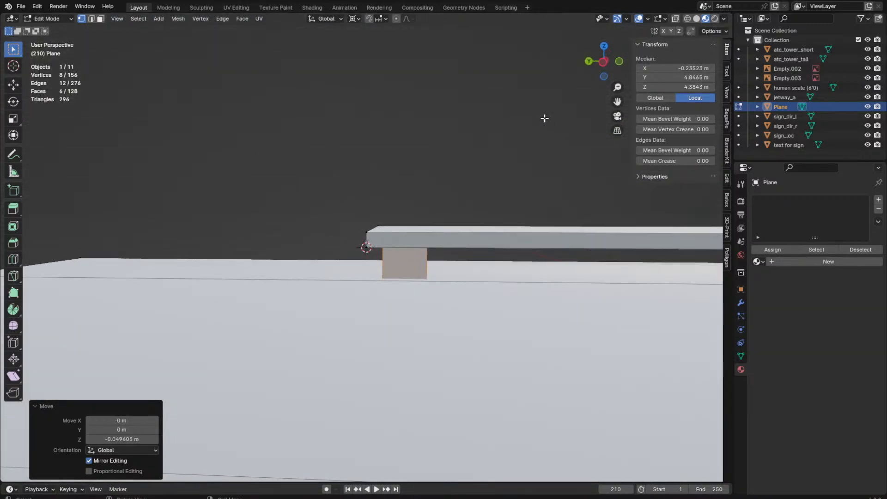
Step: Delete the upper and lower faces of the small support block under the walkway
middle_drag(331, 186, 353, 174)
key(shift+z)
key(3)
click(401, 250)
shift+click(404, 291)
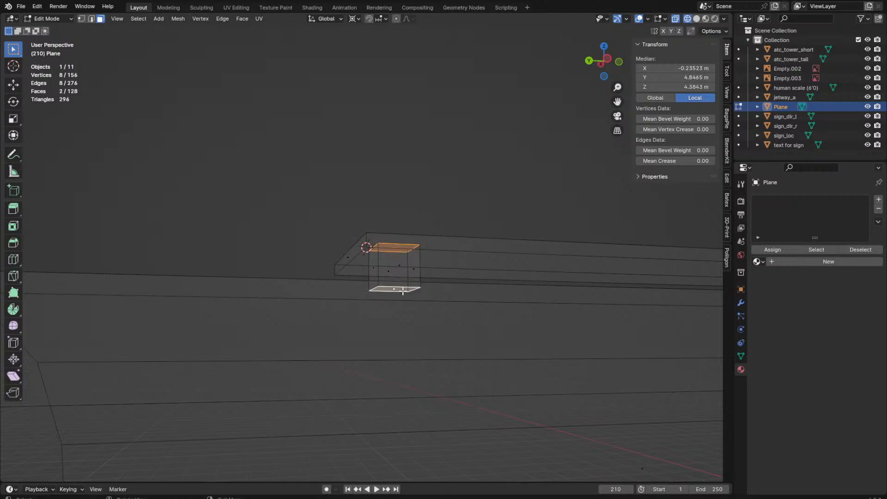
key(x)
click(403, 292)
key(shift+z)
Step: Duplicate the whole support block about 0.497 m along X to the walkway's opposite side
click(387, 257)
middle_drag(387, 258, 423, 258)
key(k)
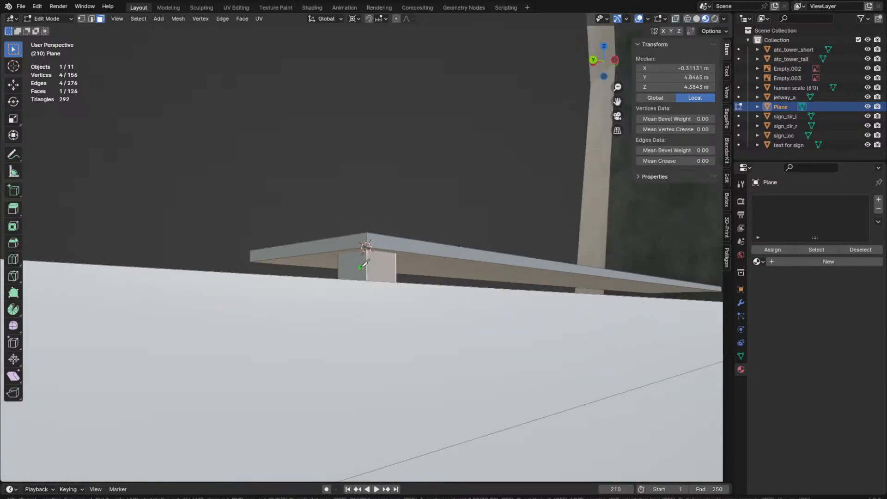
key(ctrl+l)
middle_drag(360, 267, 478, 256)
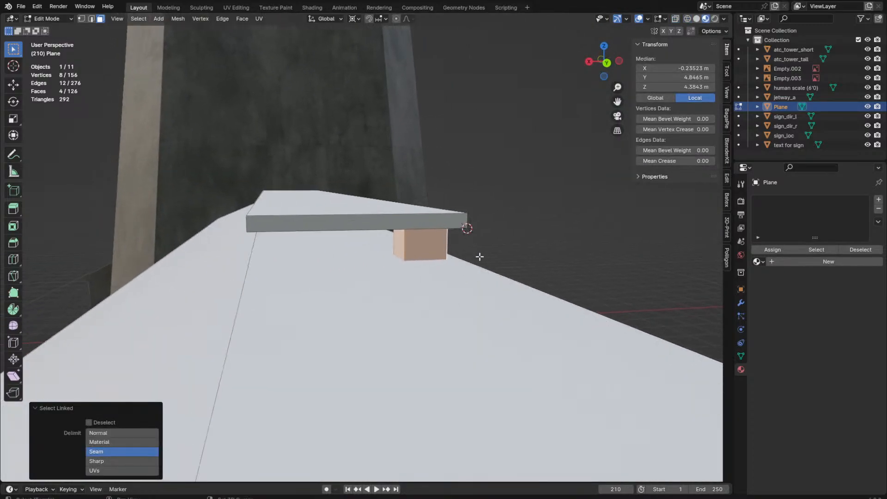
key(shift+d)
key(x)
click(349, 256)
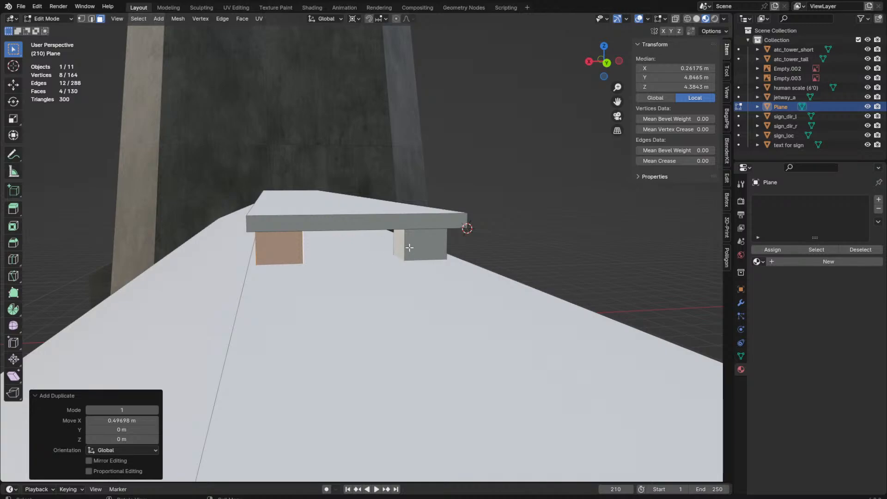
middle_drag(406, 248, 362, 303)
scroll(362, 303, down, 3)
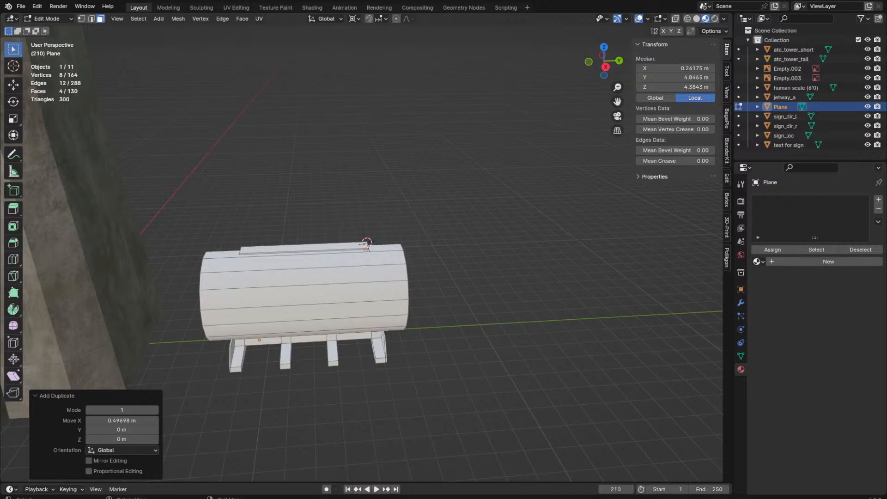
Step: Try to widen the walkway strip along X, and undo that scaling
middle_drag(363, 243, 475, 227)
scroll(237, 257, up, 3)
click(273, 299)
scroll(345, 272, up, 5)
click(360, 256)
scroll(359, 256, down, 4)
click(406, 228)
key(l)
key(s)
key(x)
click(545, 225)
key(ctrl+z)
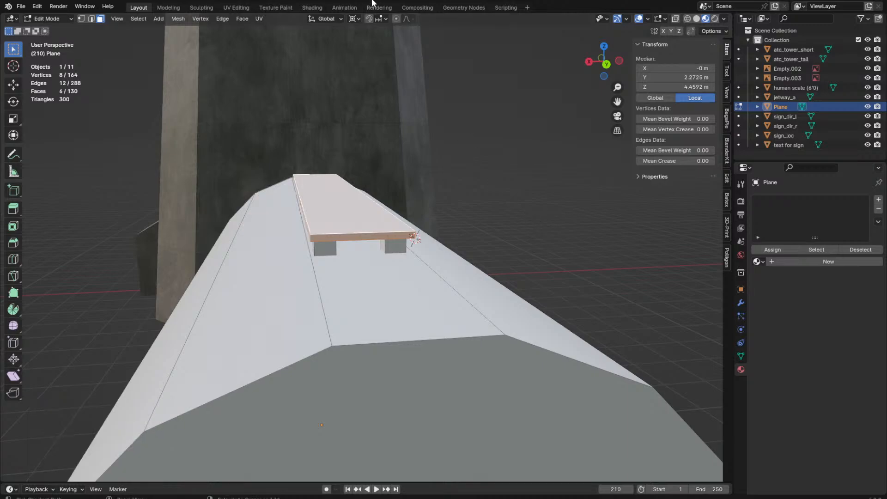
Step: Change the pivot point so scaling is centred on the walkway strip, and scale the strip along X by 1.6
click(354, 19)
click(370, 42)
key(s)
key(x)
click(536, 111)
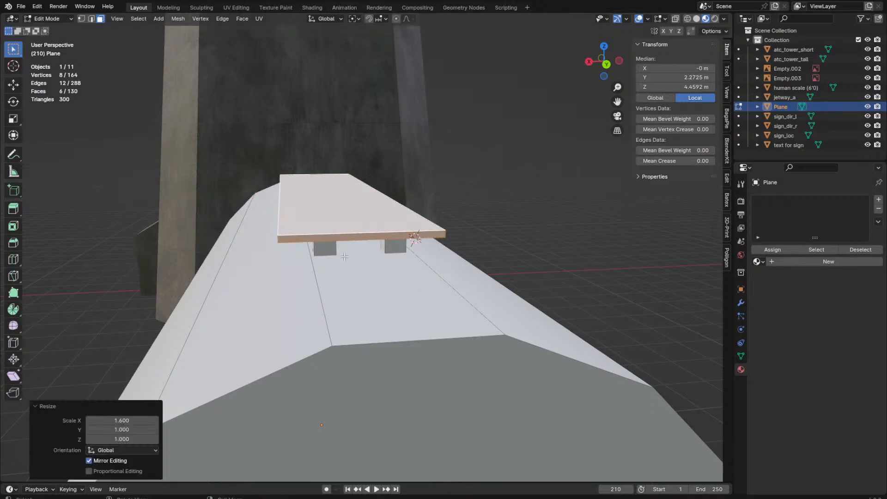
Step: Move the two support blocks outward along X to sit beneath the widened walkway's side edges
click(328, 249)
key(l)
middle_drag(329, 250, 365, 252)
key(g)
key(x)
click(309, 235)
click(384, 245)
key(l)
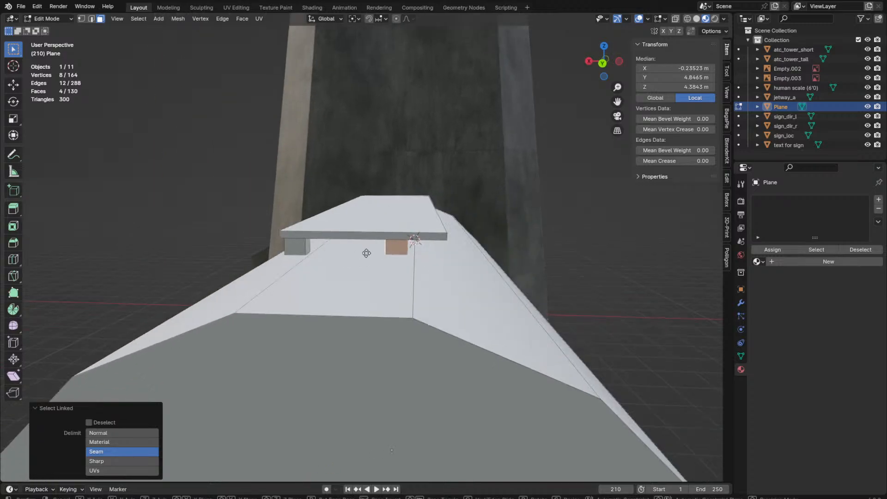
key(g)
key(x)
click(378, 257)
Step: Lower the bottom edge loops of both support blocks along Z so the blocks reach into the tank
key(shift+z)
key(2)
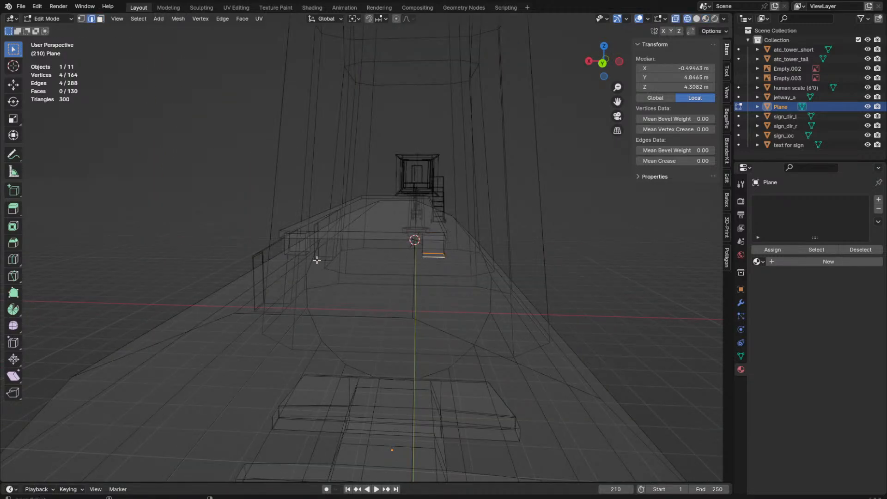
alt+click(317, 257)
key(z)
click(321, 285)
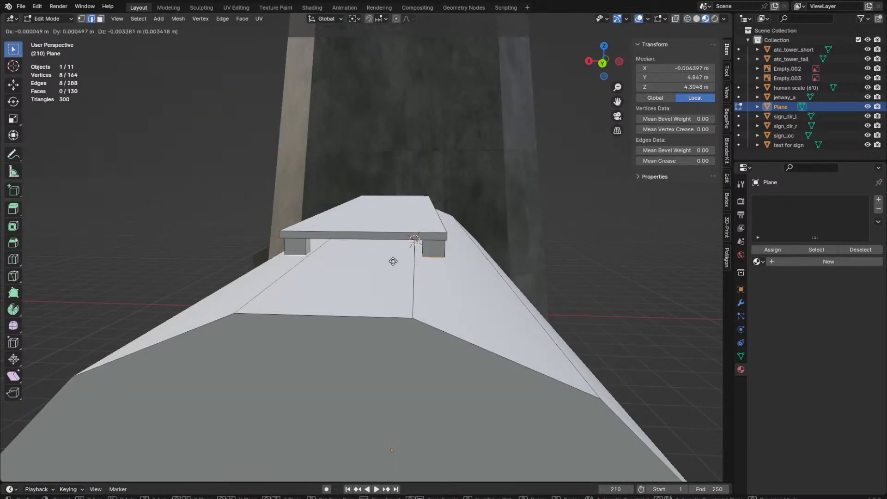
Step: Duplicate both support blocks 5.17 m in the negative Y direction to the walkway's far end
key(l)
key(3)
key(l)
key(l)
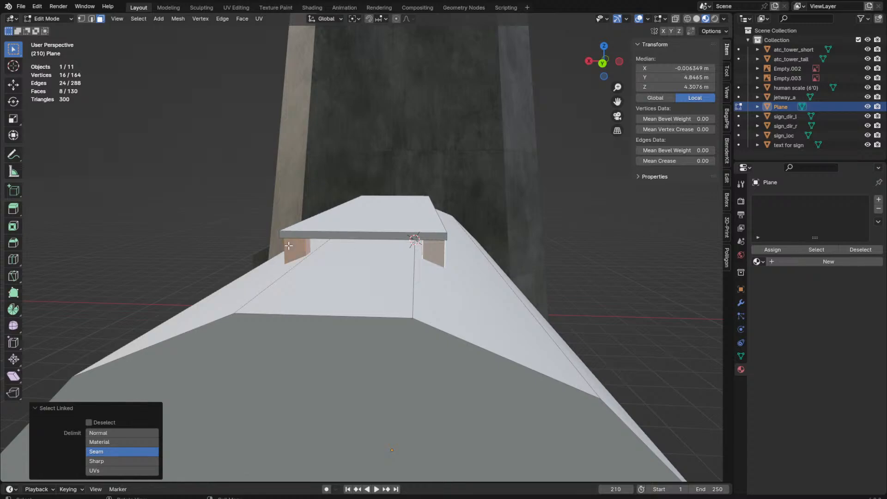
key(KP_3)
scroll(509, 226, down, 3)
shift+middle_drag(520, 239, 648, 240)
key(shift+d)
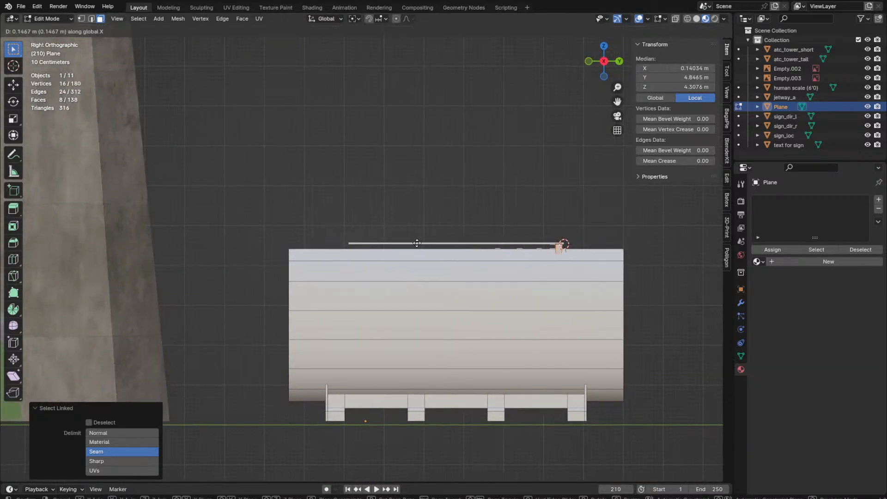
key(y)
click(384, 251)
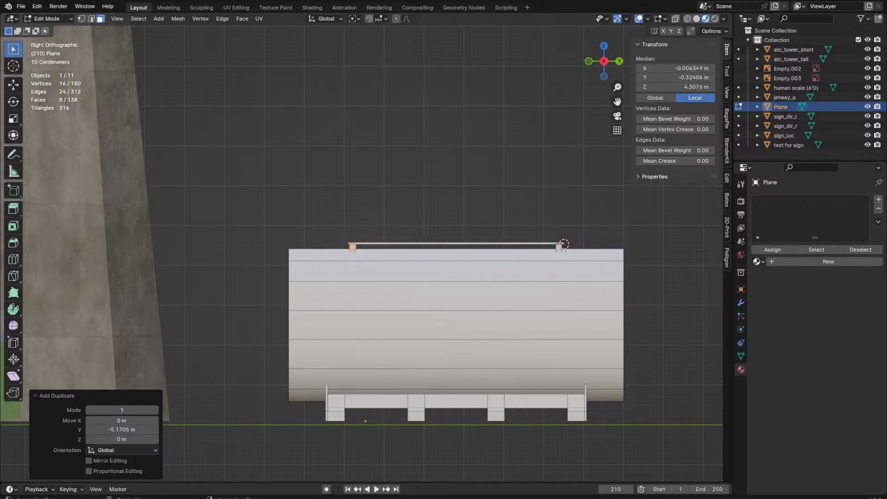
Step: Check the walkway supports from several angles, leave mesh editing and save the file
middle_drag(525, 257, 500, 271)
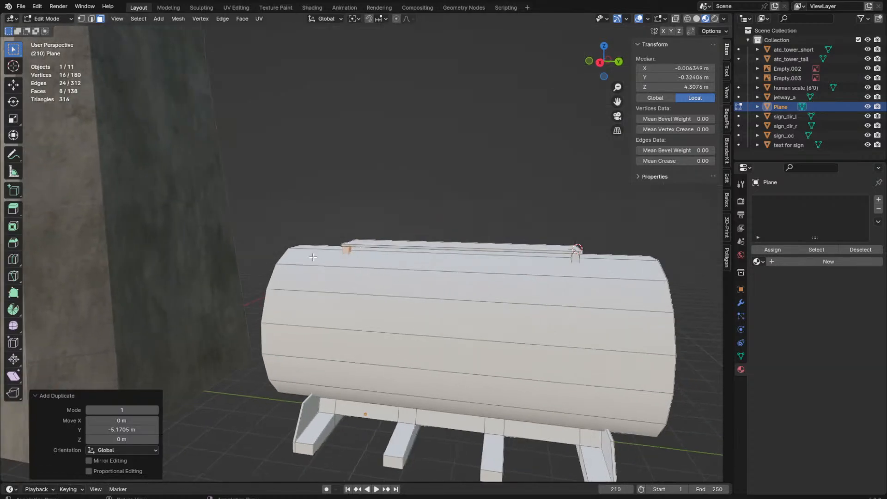
key(KP_3)
middle_drag(531, 352, 453, 410)
key(z)
click(518, 408)
middle_drag(557, 398, 496, 379)
key(z)
click(472, 438)
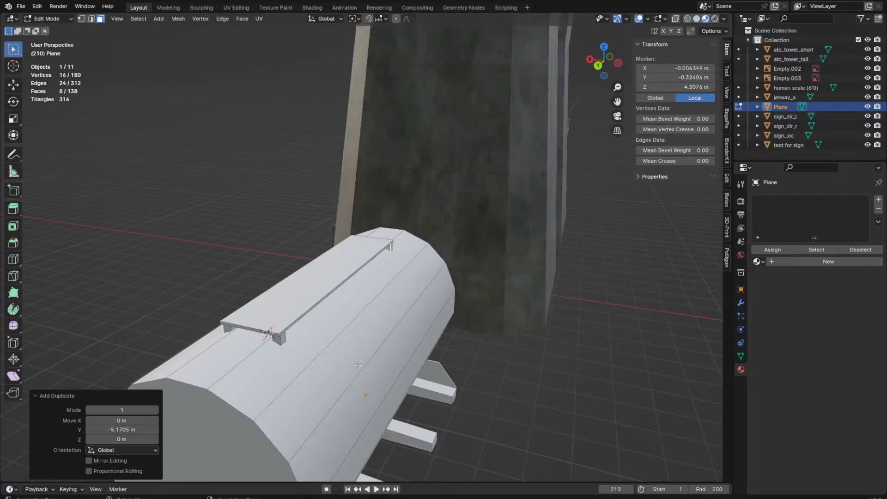
key(Tab)
middle_drag(361, 366, 256, 302)
key(ctrl+s)
Step: Resume editing the tank mesh and place the 3D cursor at the centre of the walkway's long side face
key(Tab)
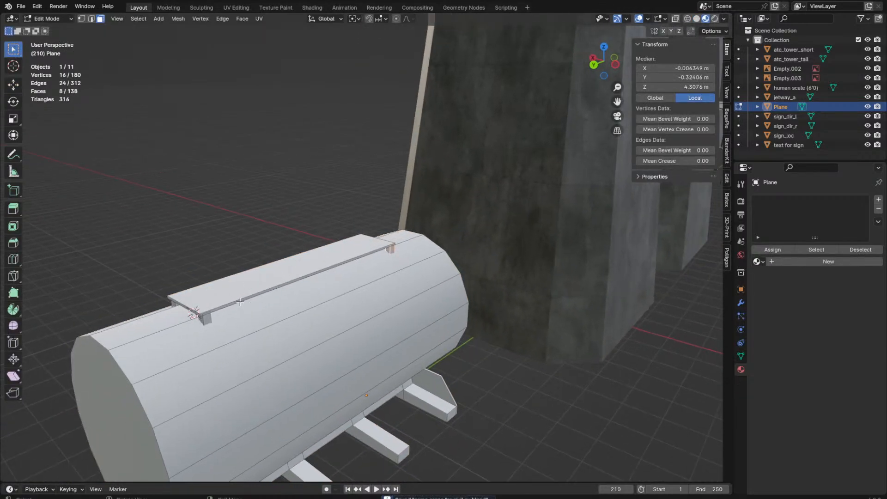
click(240, 302)
scroll(277, 319, up, 2)
scroll(319, 332, down, 8)
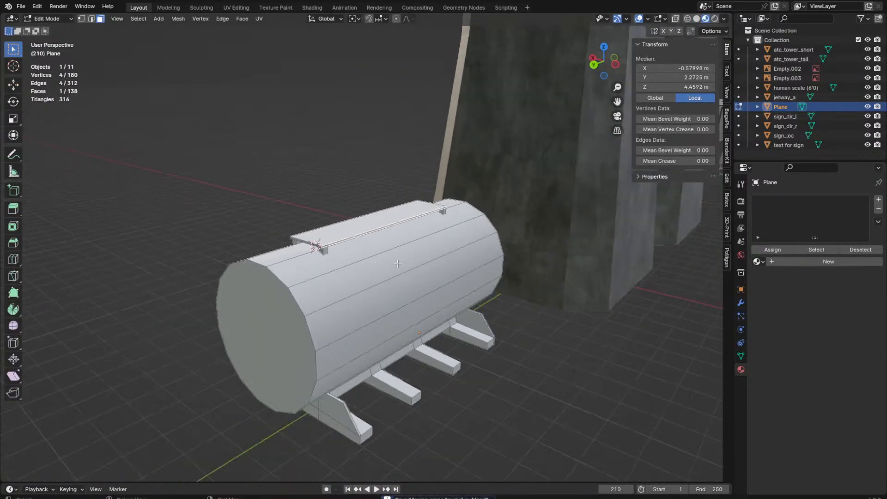
scroll(290, 273, up, 8)
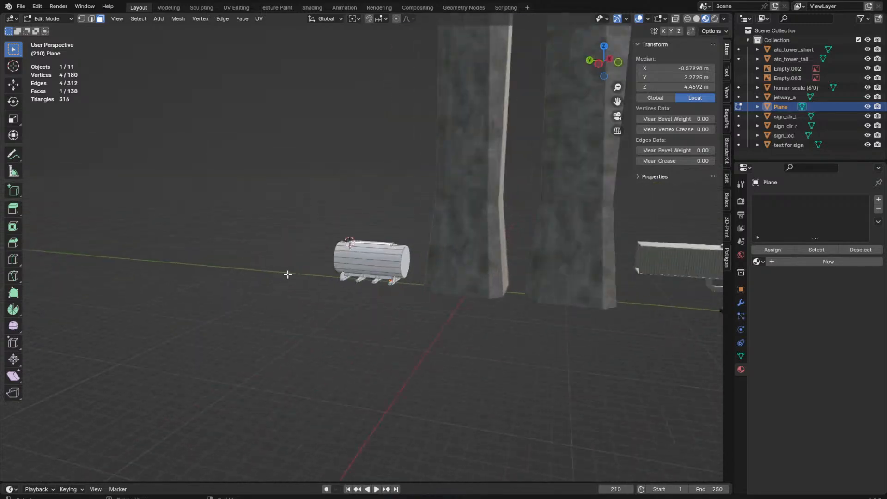
key(Tab)
middle_drag(432, 268, 387, 266)
key(Tab)
scroll(351, 266, up, 3)
scroll(343, 244, up, 5)
scroll(285, 239, down, 8)
scroll(380, 232, up, 4)
Step: Add a cube at the middle of the walkway's side face and scale it down to a tiny block
key(shift+a)
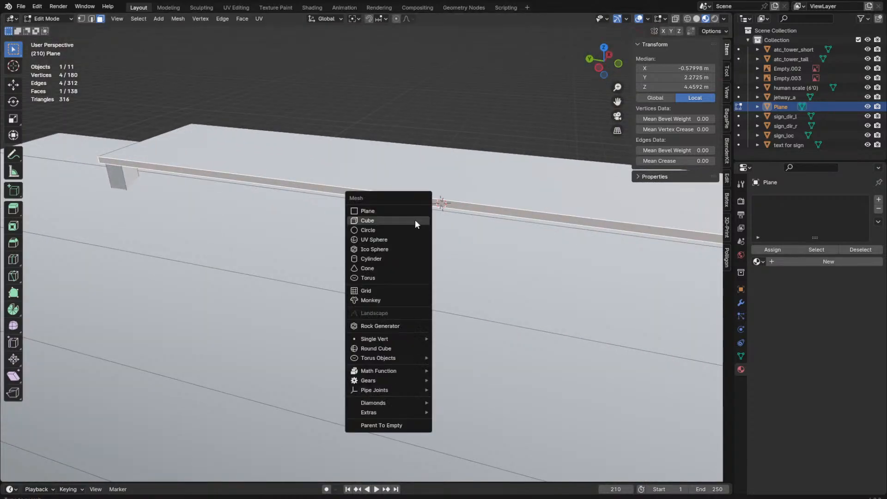
click(415, 220)
key(s)
click(476, 204)
key(s)
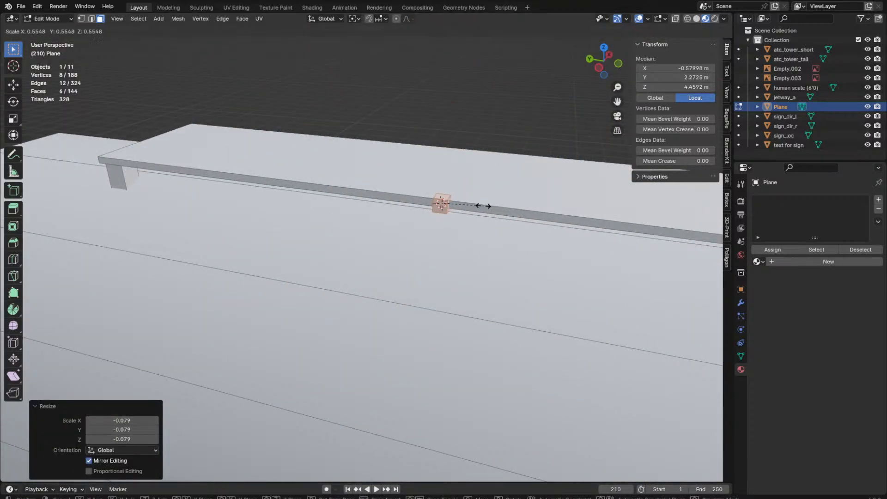
click(475, 206)
Step: Delete the tiny block's inner face inside the walkway and scale the block by 0.745
key(shift+z)
scroll(480, 199, up, 1)
click(461, 186)
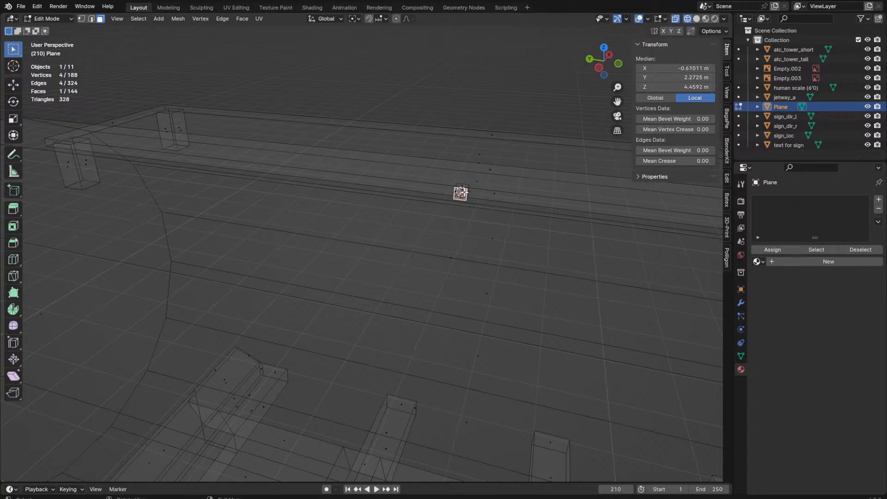
click(480, 198)
key(shift+z)
key(l)
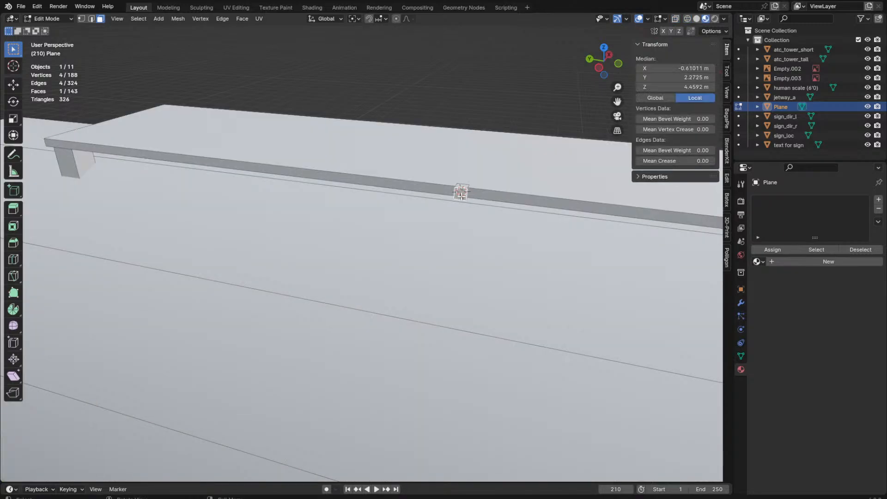
key(s)
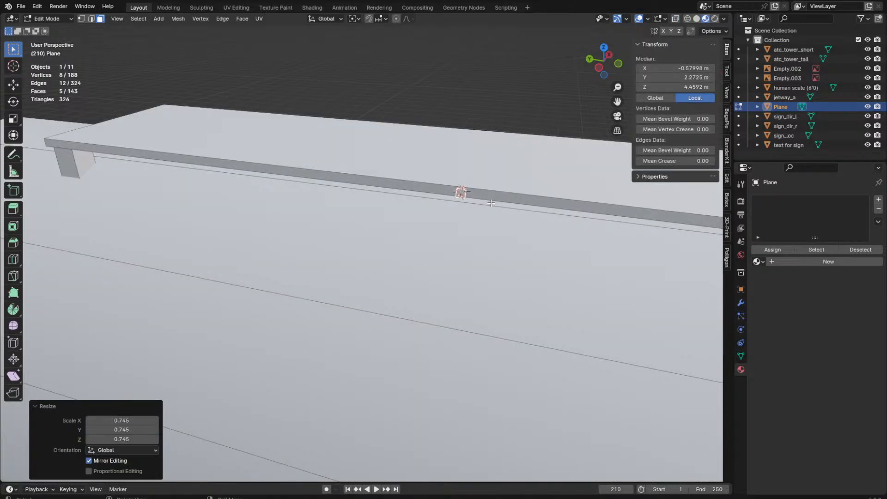
Step: In the back view, pull the tiny block's outer face about 0.133 m outward along X
click(462, 193)
key(KP_3)
key(grave)
key(grave)
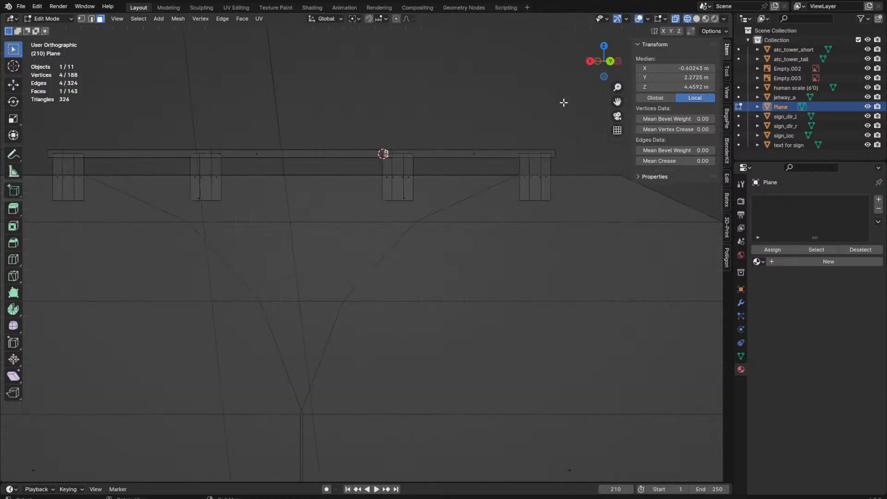
drag(429, 152, 463, 178)
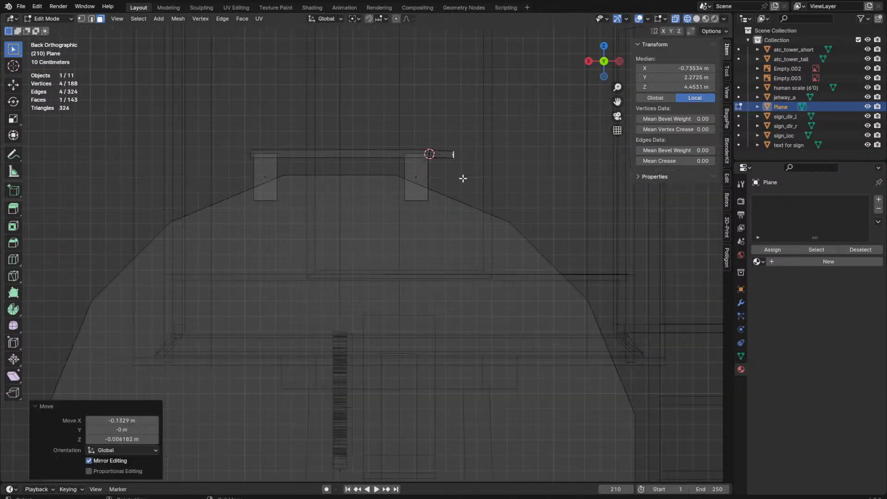
Step: Extrude the block's outer face through four segments that curve outward and down around the tank's side
ctrl+right_click(527, 193)
scroll(492, 214, down, 3)
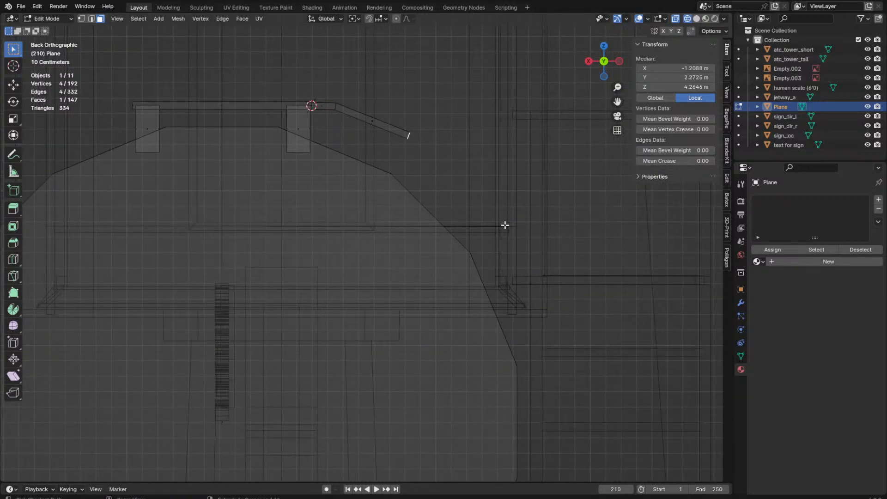
ctrl+right_click(505, 225)
scroll(506, 222, down, 3)
scroll(481, 272, down, 3)
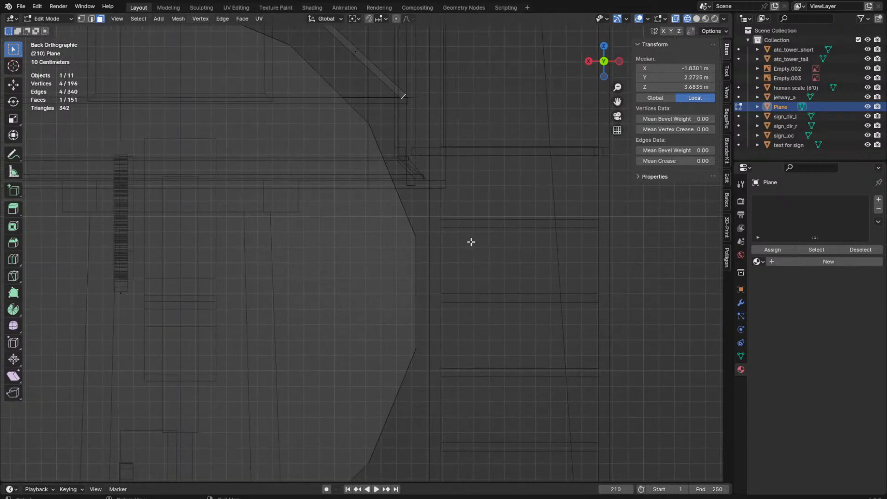
ctrl+right_click(461, 230)
scroll(450, 227, down, 3)
ctrl+right_click(446, 309)
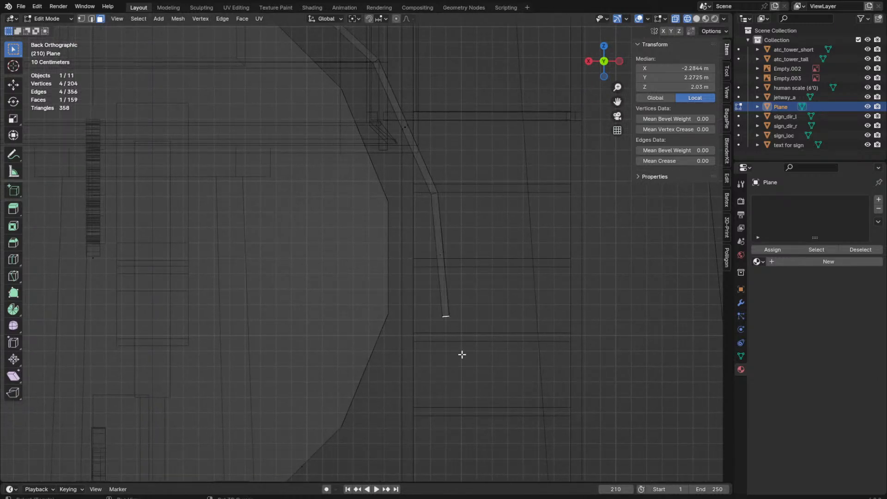
Step: Extrude the rail's end face about 0.76 m straight down and flatten it to zero along Z
scroll(462, 354, down, 3)
key(e)
key(z)
click(410, 374)
key(s)
key(z)
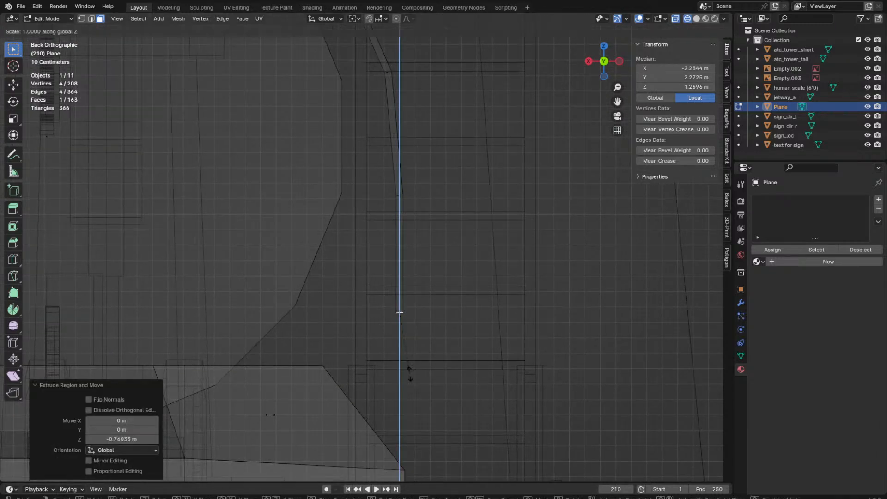
key(0)
key(Return)
Step: Extrude the rail's end face another 0.46 m or so straight down toward the tank's base, checking in the side view
mouse_move(401, 282)
middle_down()
mouse_move(383, 324)
mouse_move(398, 402)
mouse_move(349, 375)
middle_up()
key(alt+z)
key(KP_3)
key(alt+z)
key(e)
key(z)
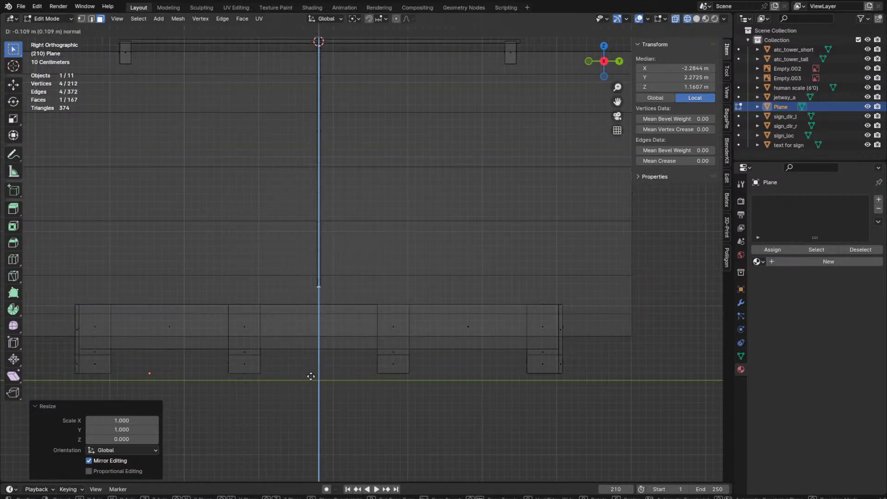
click(311, 400)
key(alt+z)
middle_drag(408, 388, 260, 385)
key(KP_3)
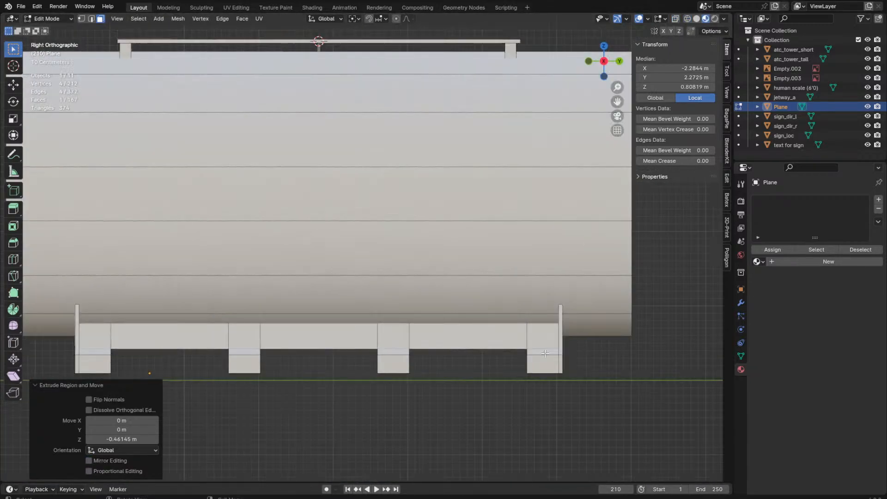
Step: In the back view, lower the rail's end face about 0.09 m along Z
key(ctrl+KP_1)
key(z)
click(436, 291)
key(g)
key(z)
click(446, 317)
key(z)
click(490, 333)
middle_drag(485, 340, 408, 375)
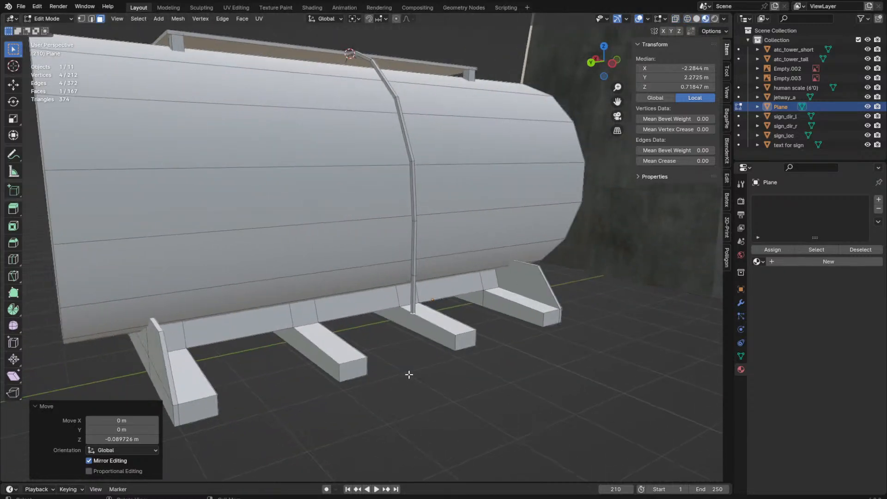
key(Tab)
key(Tab)
Step: Duplicate the whole ladder rail about 0.724 m along Y to form the second rail
mouse_move(559, 354)
middle_down()
mouse_move(470, 329)
mouse_move(418, 292)
mouse_move(400, 189)
mouse_move(416, 152)
middle_up()
key(2)
scroll(462, 324, up, 3)
scroll(419, 292, down, 5)
key(3)
key(l)
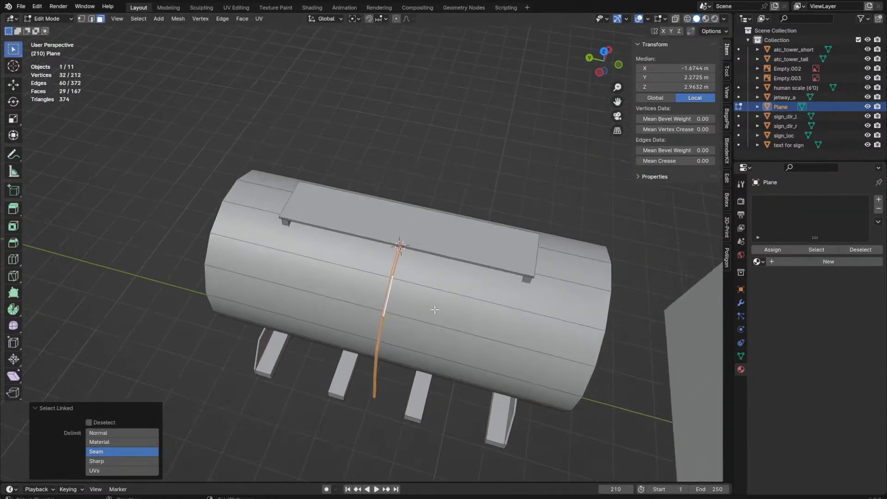
scroll(462, 277, up, 5)
key(shift+d)
key(x)
key(y)
click(444, 272)
scroll(445, 248, down, 5)
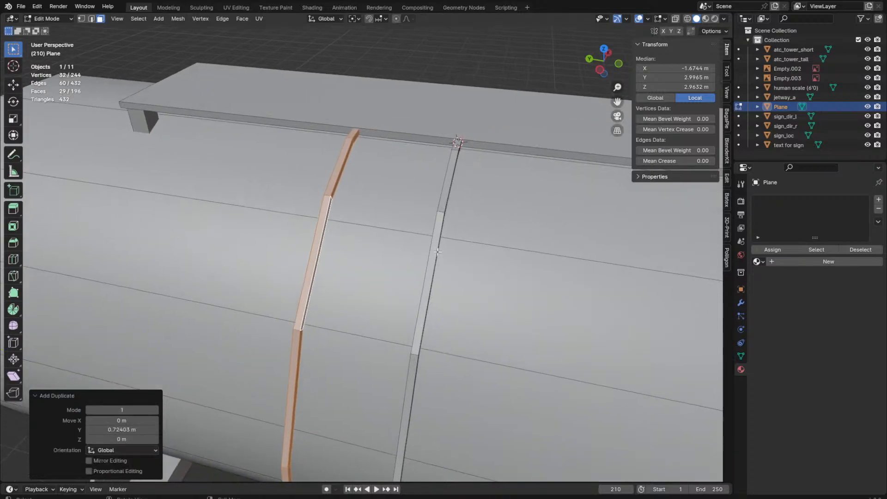
scroll(385, 284, up, 4)
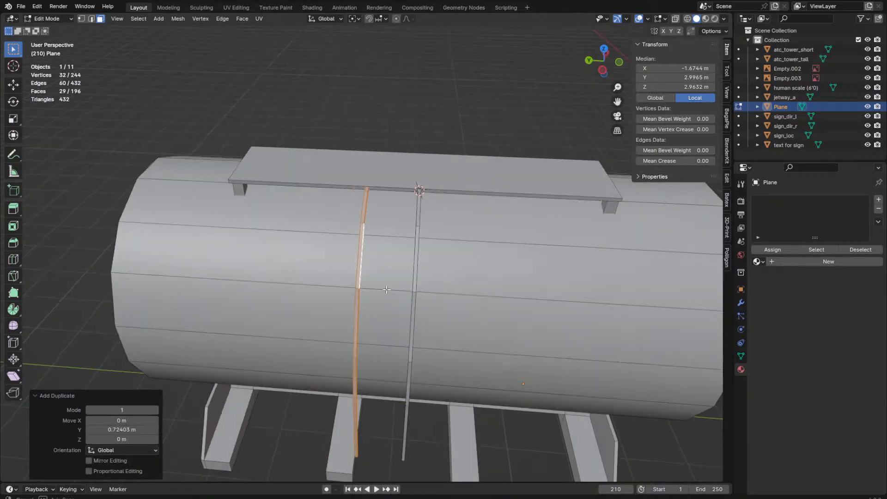
Step: Dissolve the intermediate edge loop on the uppermost sloped section of both ladder rails
key(2)
alt+click(367, 204)
alt+click(358, 204)
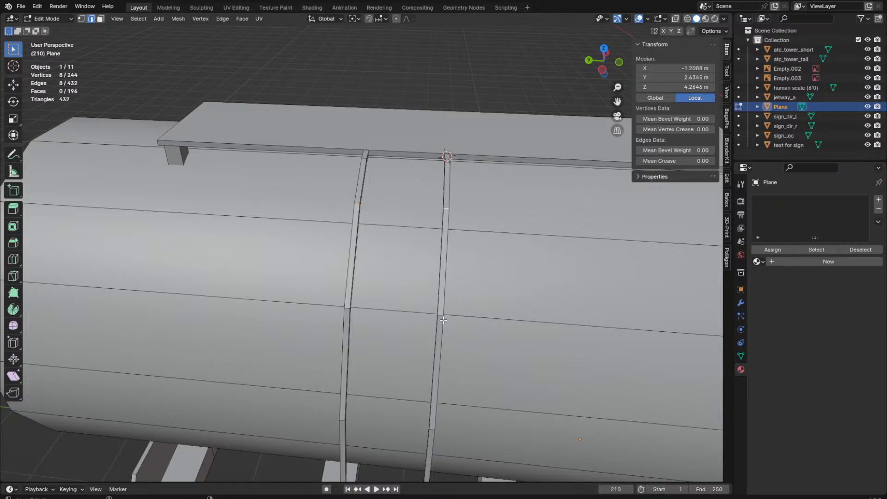
middle_drag(443, 319, 446, 289)
key(x)
click(445, 304)
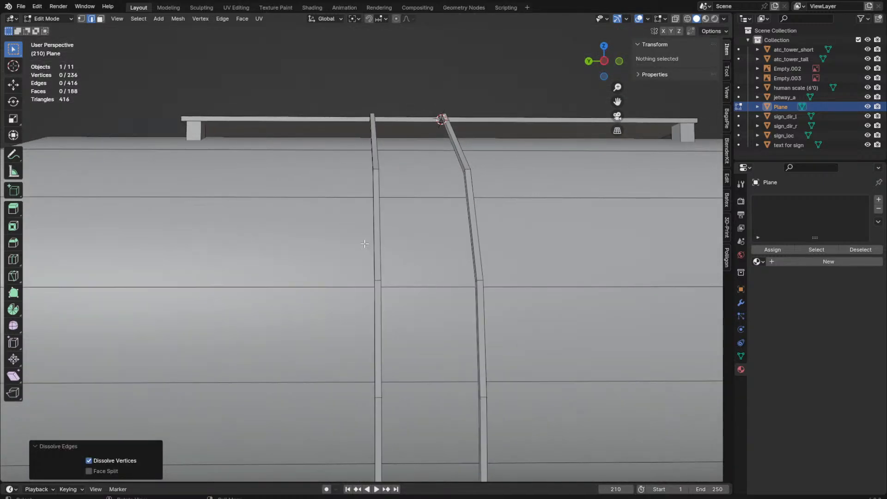
Step: Dissolve the unneeded edge loops on the middle and lower sections of both ladder rails
alt+click(476, 283)
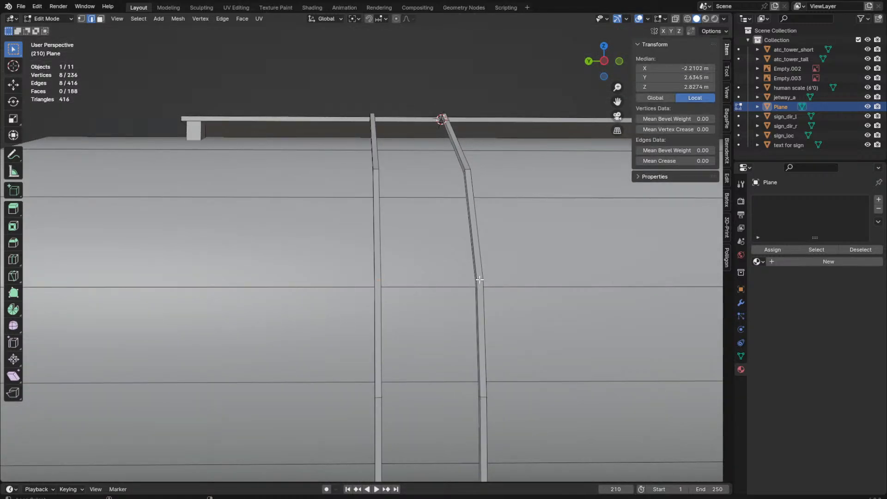
key(x)
click(480, 280)
middle_drag(480, 280, 428, 219)
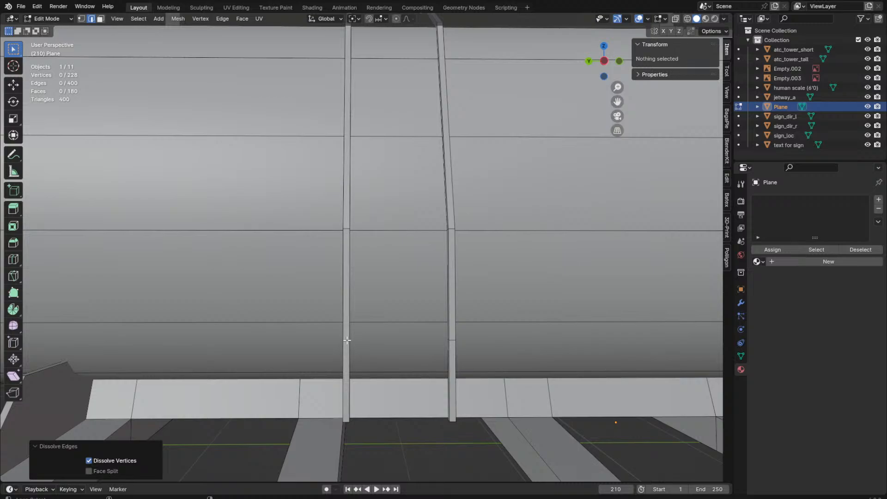
alt+click(347, 340)
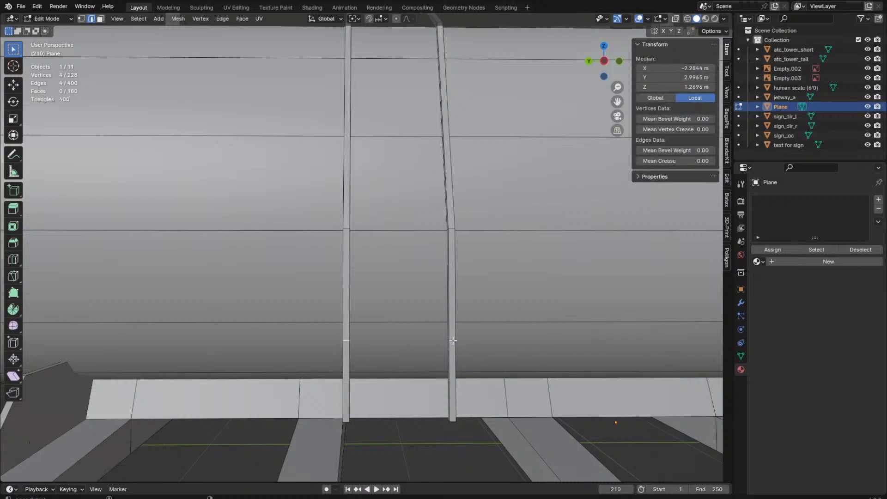
key(x)
click(453, 340)
middle_drag(453, 340, 406, 242)
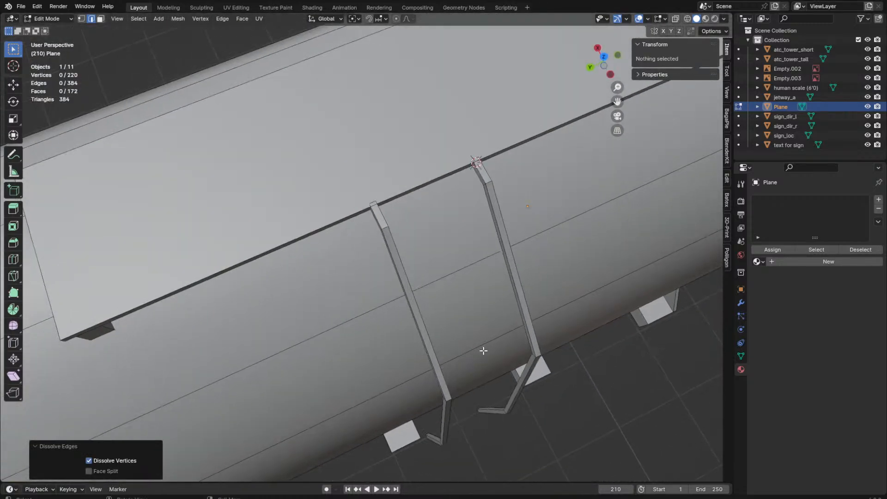
Step: Fill a face between the inner lower edges of the two rails' short top segments beside the walkway
scroll(406, 241, up, 5)
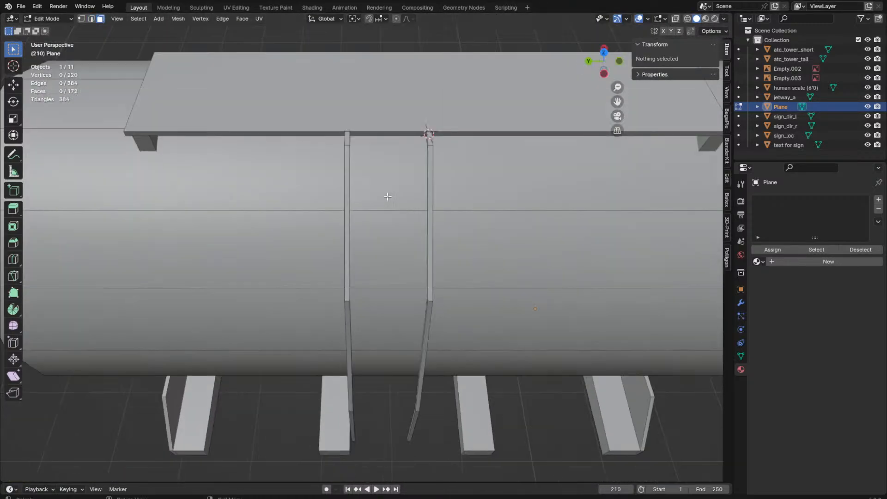
key(3)
click(347, 137)
middle_drag(349, 138, 420, 225)
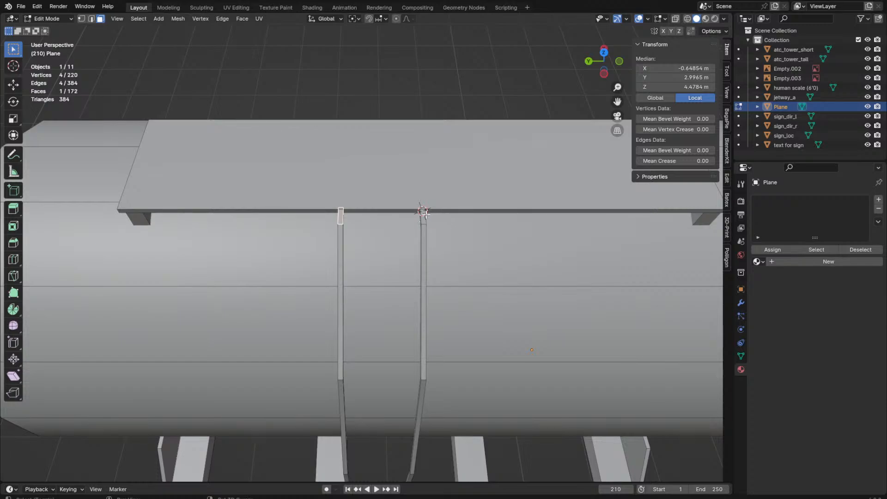
shift+click(424, 213)
middle_drag(444, 323, 484, 202)
click(417, 188)
key(2)
click(418, 192)
middle_drag(401, 194, 282, 201)
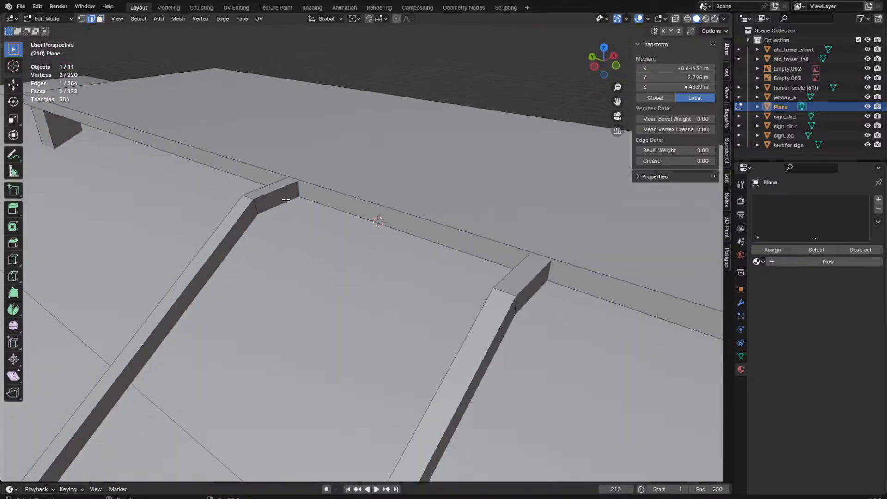
shift+click(286, 199)
key(f)
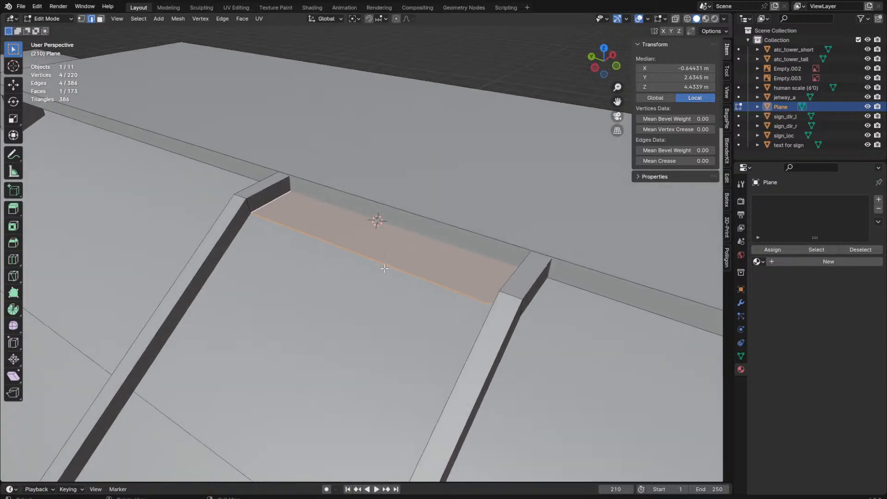
Step: Separate the new face between the rails into its own object and open it for editing
key(p)
click(382, 264)
key(Tab)
click(374, 243)
key(Tab)
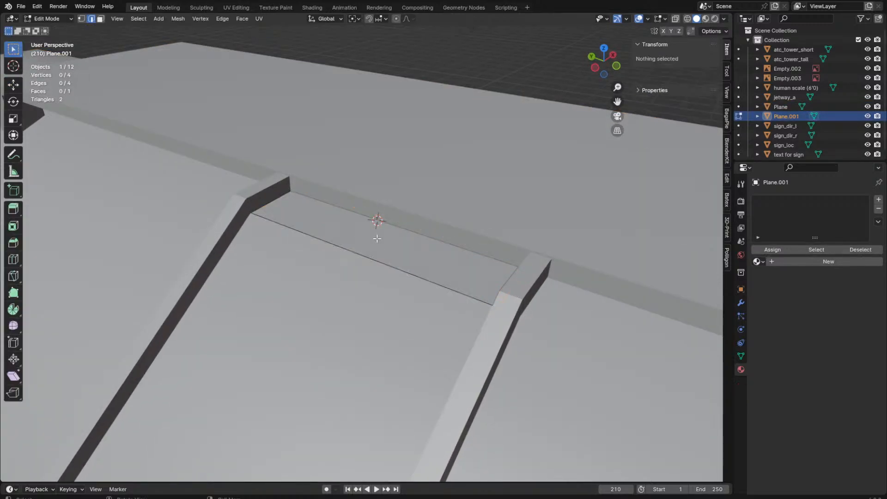
Step: Extrude the separated face slightly to give it thickness, and join it back into the tank object
key(a)
key(e)
click(378, 227)
key(Tab)
shift+click(401, 192)
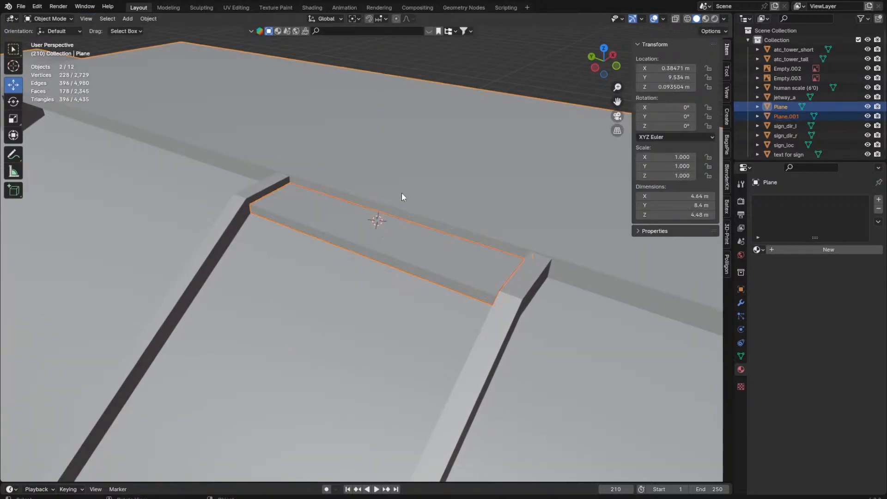
right_click(378, 217)
click(378, 217)
Step: In the back view, duplicate the tread about 0.444 m outward and 0.248 m down onto the sloped rail
key(Tab)
key(3)
middle_drag(336, 241, 386, 229)
key(l)
key(ctrl+KP_1)
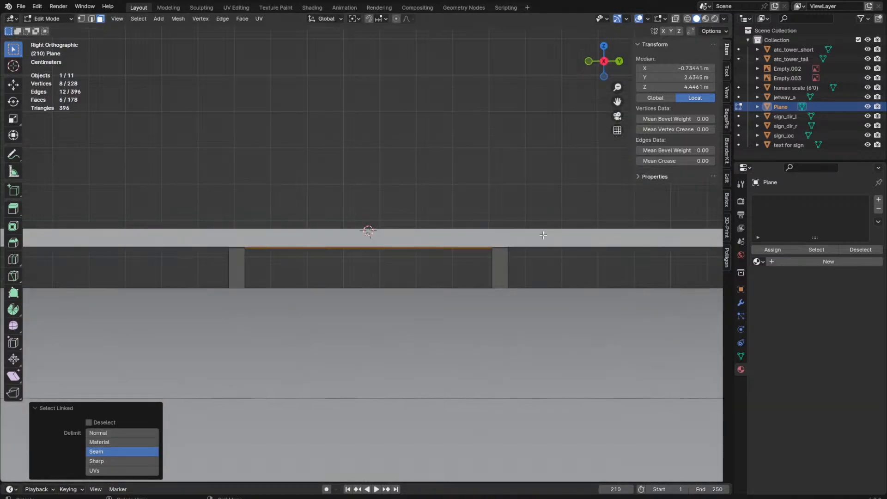
key(alt+z)
scroll(387, 212, down, 4)
shift+middle_drag(325, 218, 276, 168)
key(shift+d)
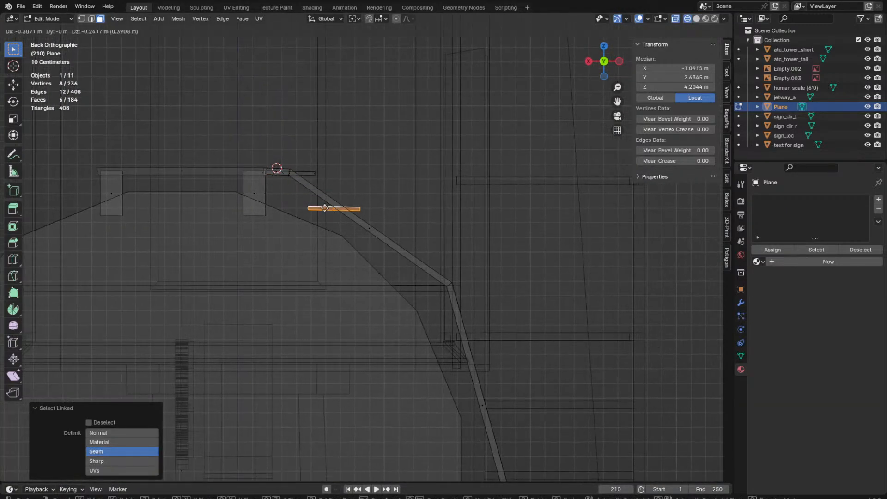
click(345, 210)
Step: Add two more tread copies down the slope to the rail's bend, adjusting each to sit on the rail
key(shift+r)
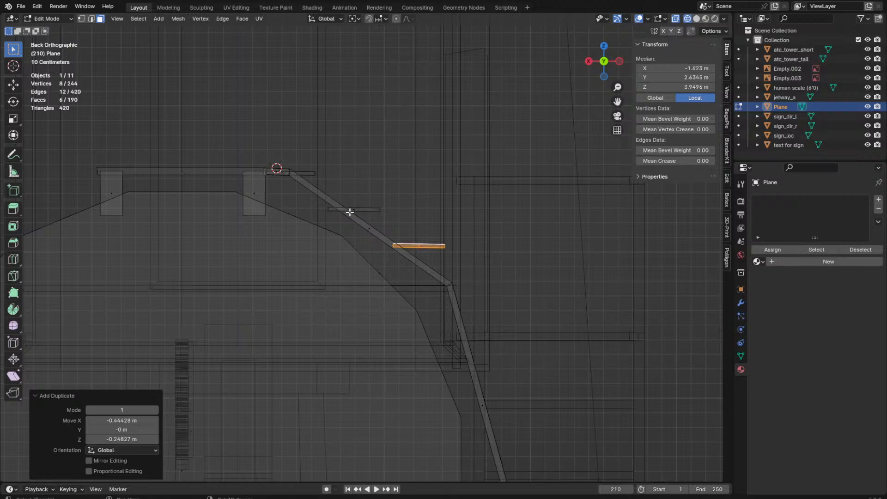
key(g)
click(406, 231)
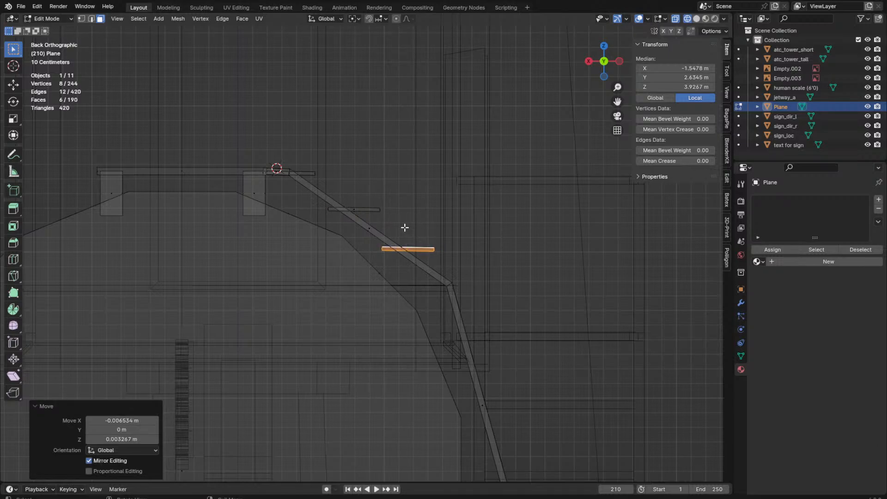
key(shift+d)
click(458, 268)
shift+middle_drag(460, 267, 328, 184)
key(g)
click(357, 212)
Step: Duplicate the bend's tread about 0.144 m outward and 0.392 m down, repeat the copy twice, and nudge the last one onto the rail
key(shift+d)
click(341, 237)
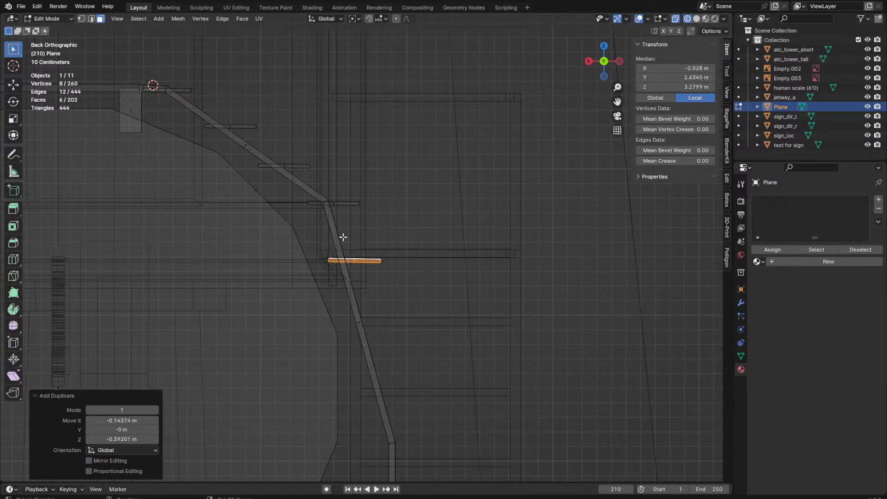
shift+middle_drag(342, 237, 332, 195)
key(shift+r)
key(shift+r)
key(g)
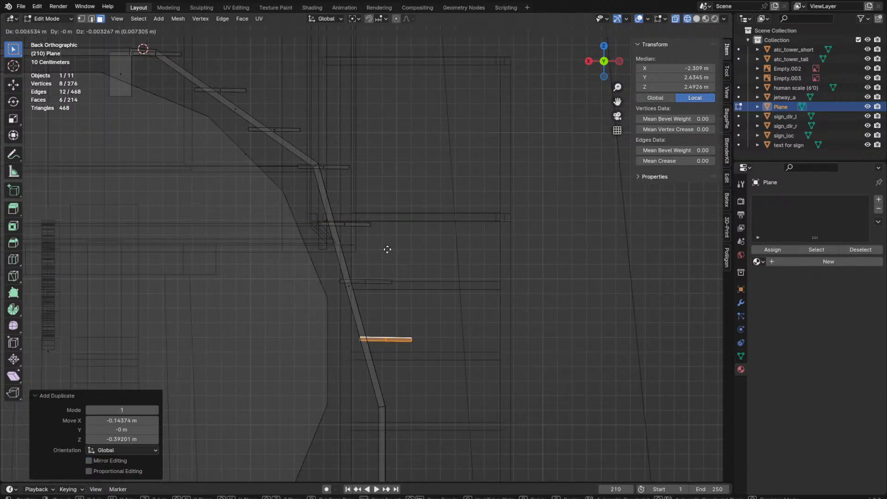
click(387, 249)
Step: Duplicate the lowest tread once more to just above the rails' lower bend
key(shift+d)
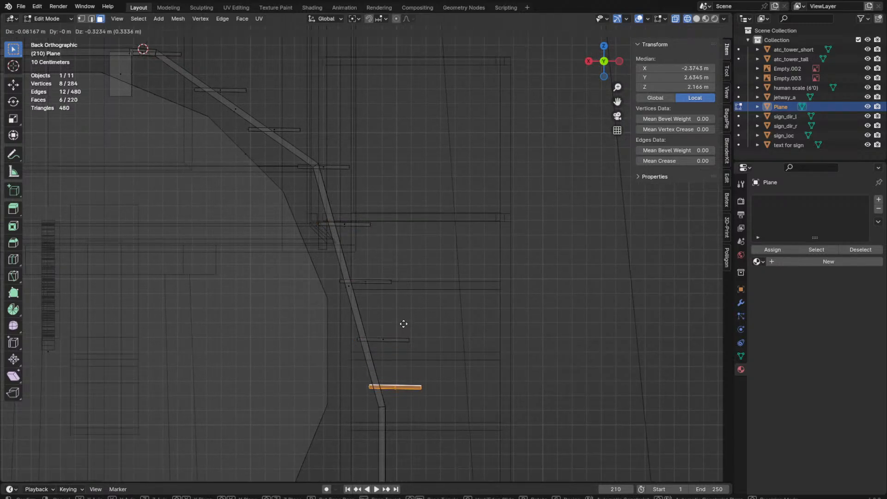
click(404, 333)
mouse_move(404, 336)
shift+middle_down()
mouse_move(404, 258)
mouse_move(428, 366)
mouse_move(406, 362)
mouse_move(387, 277)
mouse_move(385, 288)
shift+middle_up()
key(shift+z)
scroll(387, 277, up, 2)
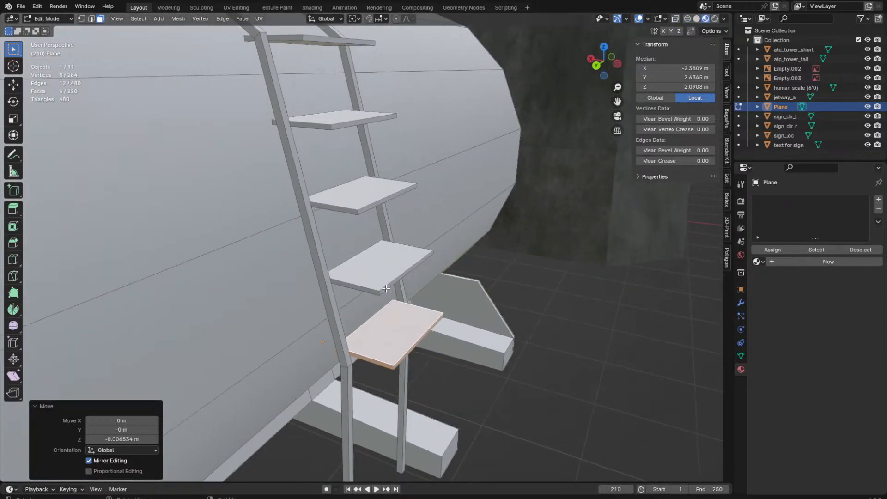
Step: Select the outer front faces of the lower six ladder treads
click(386, 290)
shift+click(363, 212)
middle_drag(411, 322, 395, 291)
click(386, 347)
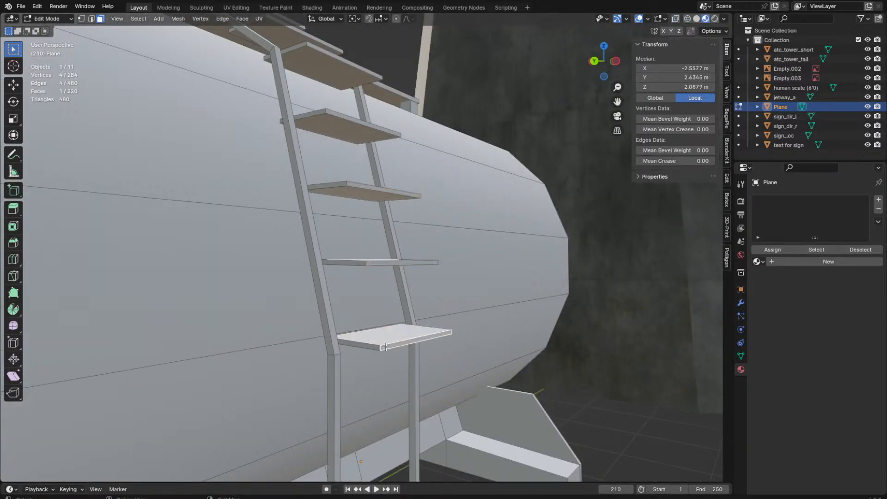
shift+click(385, 262)
shift+click(364, 190)
middle_drag(364, 190, 342, 204)
shift+click(342, 204)
shift+click(343, 204)
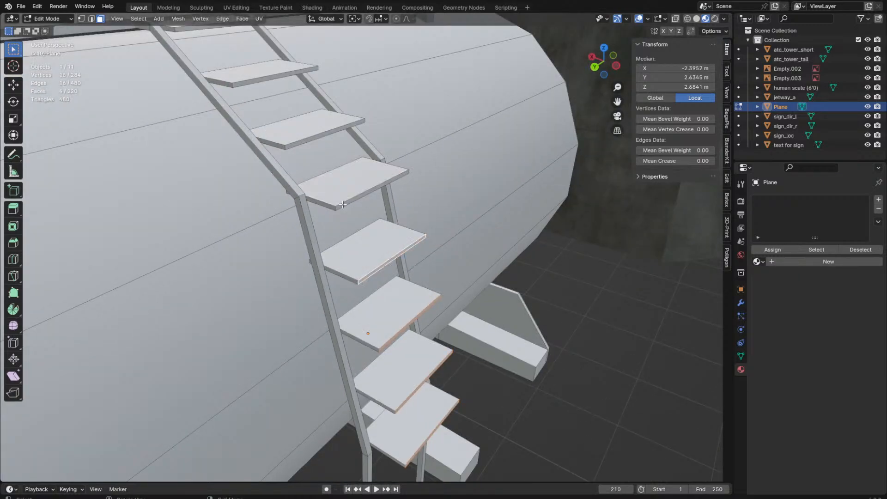
shift+click(343, 204)
shift+click(295, 146)
middle_drag(295, 145, 325, 160)
Step: Try to move the selected tread faces about 0.10 m inward along X
key(g)
key(x)
click(217, 114)
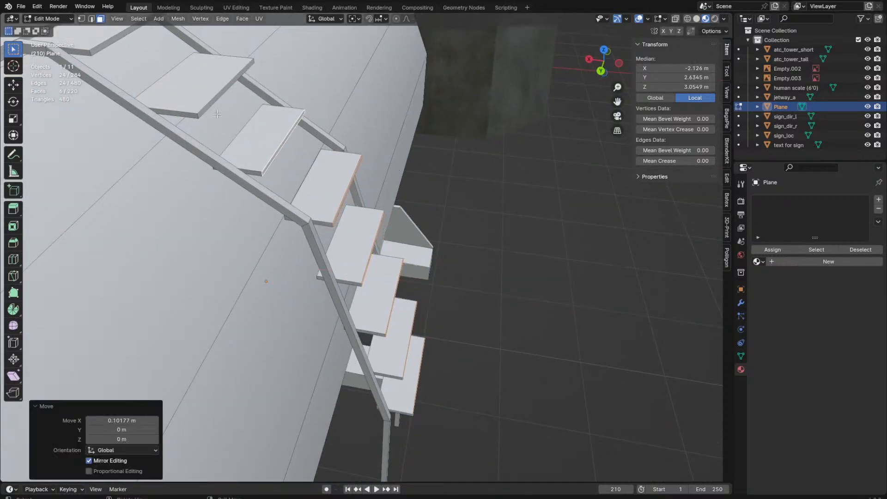
Step: Add the front faces of the top two treads to the selection and move all eight about 0.166 m inward along X
shift+click(208, 108)
middle_drag(208, 108, 323, 185)
shift+click(389, 203)
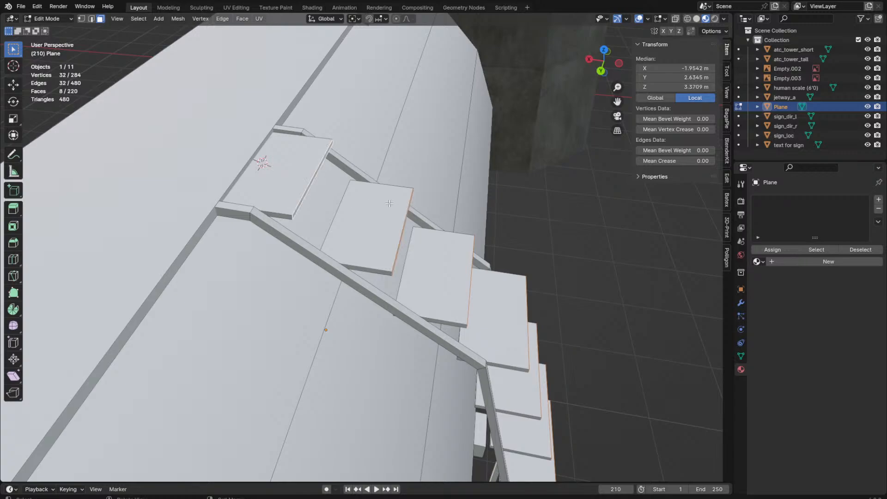
key(g)
key(x)
click(390, 203)
middle_drag(390, 204, 412, 223)
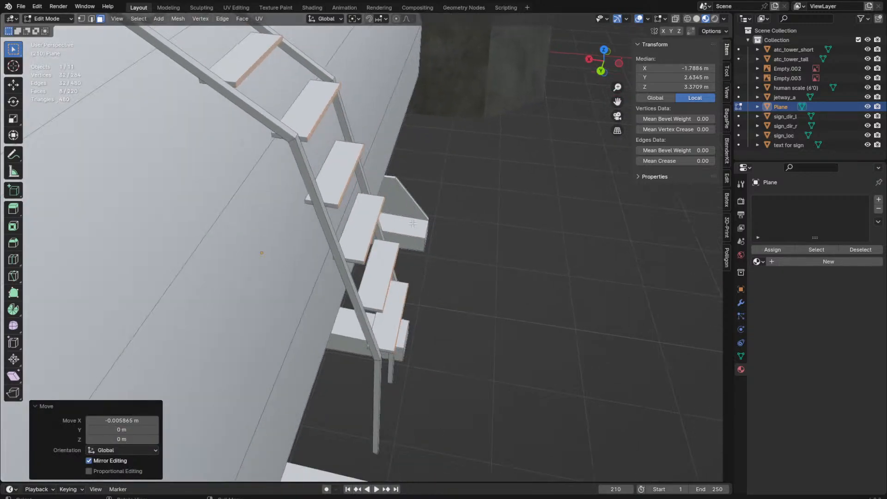
Step: Duplicate the lowest ladder tread about 0.33 m down and 0.05 m inward, beside the tops of the vertical rails
click(396, 309)
key(l)
middle_drag(396, 309, 551, 307)
key(grave)
key(grave)
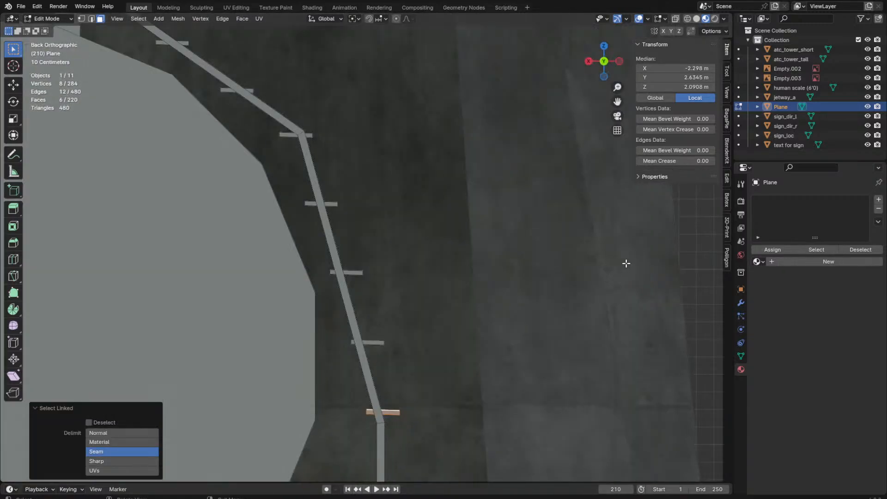
shift+middle_drag(510, 344, 402, 160)
key(shift+d)
click(390, 265)
Step: Duplicate the new tread twice more down the vertical rails at about 0.33 m spacing
shift+middle_drag(369, 287, 364, 177)
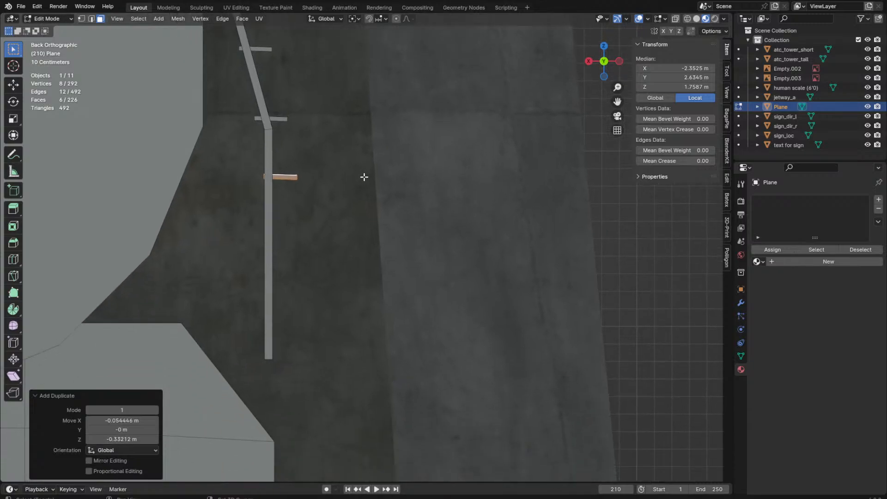
key(shift+d)
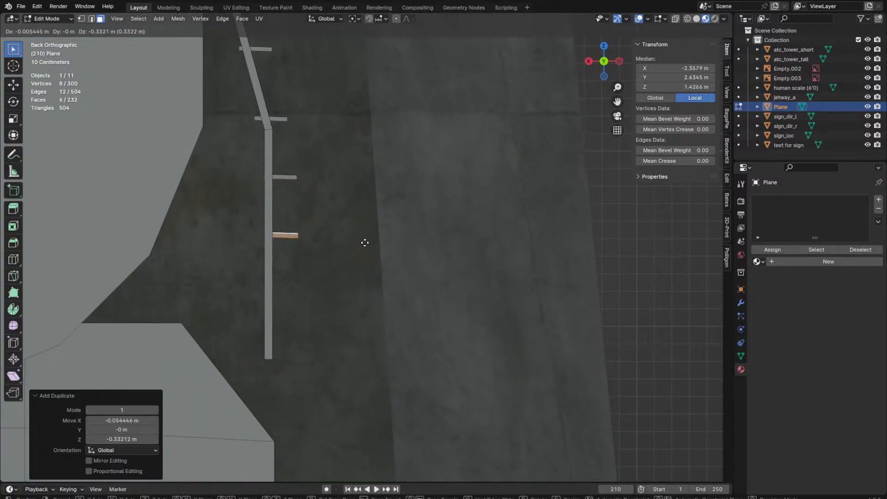
click(365, 243)
key(shift+r)
middle_drag(364, 243, 326, 252)
key(Tab)
Step: Examine the whole tank and its ladder from different sides in solid and material preview shading
scroll(433, 315, down, 3)
mouse_move(467, 307)
middle_down()
mouse_move(433, 315)
mouse_move(415, 332)
mouse_move(548, 310)
middle_up()
scroll(433, 315, down, 2)
scroll(514, 310, down, 3)
click(514, 312)
key(z)
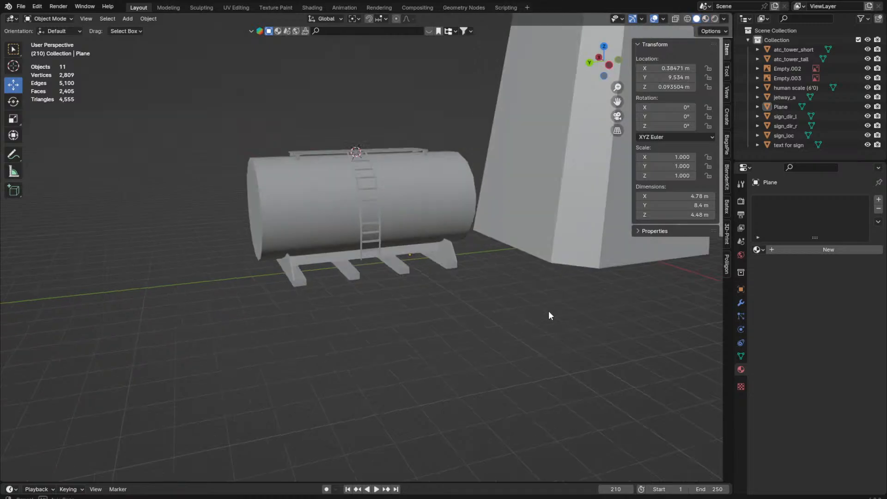
key(z)
click(542, 434)
mouse_move(542, 434)
middle_down()
mouse_move(556, 323)
mouse_move(574, 386)
middle_up()
Step: Delete every other ladder tread, five in total
key(Tab)
scroll(574, 386, up, 4)
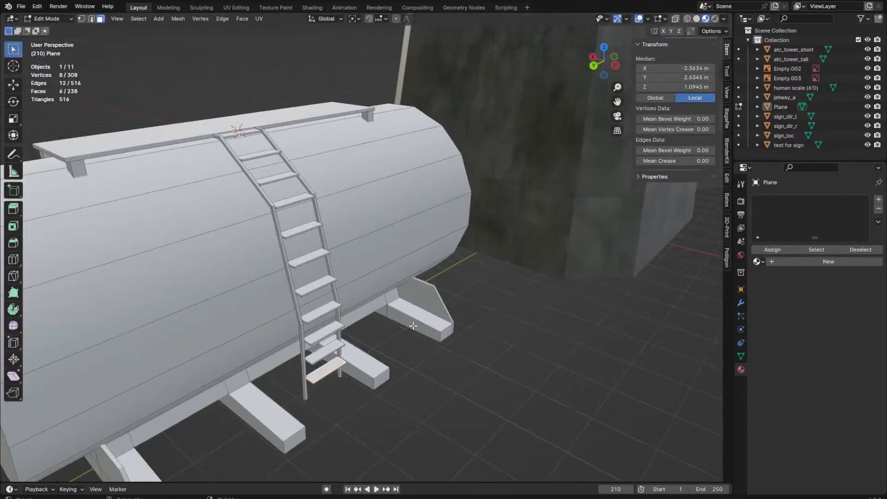
scroll(413, 325, up, 3)
middle_drag(413, 325, 245, 227)
scroll(246, 228, down, 2)
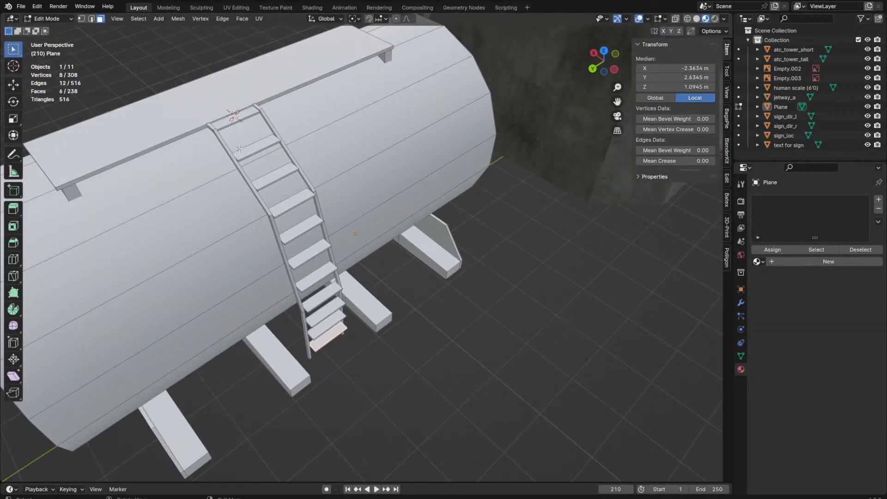
click(251, 157)
key(l)
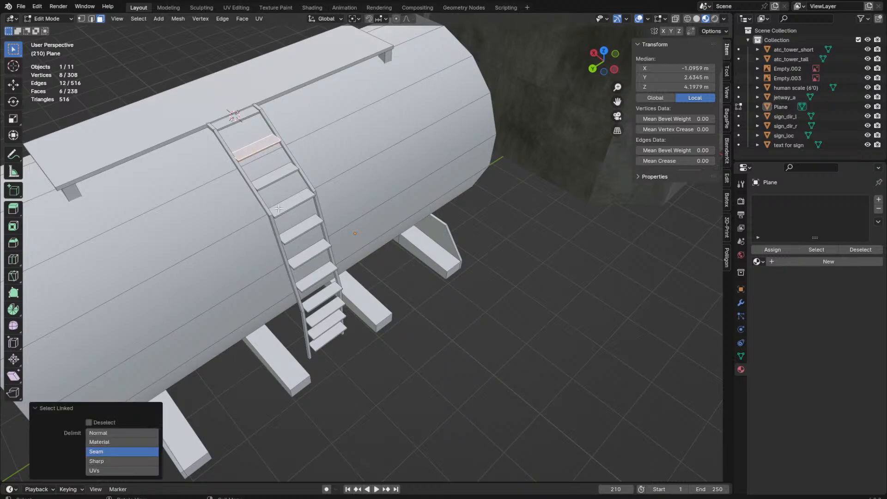
key(l)
key(l)
key(l)
key(x)
click(324, 332)
key(ctrl+z)
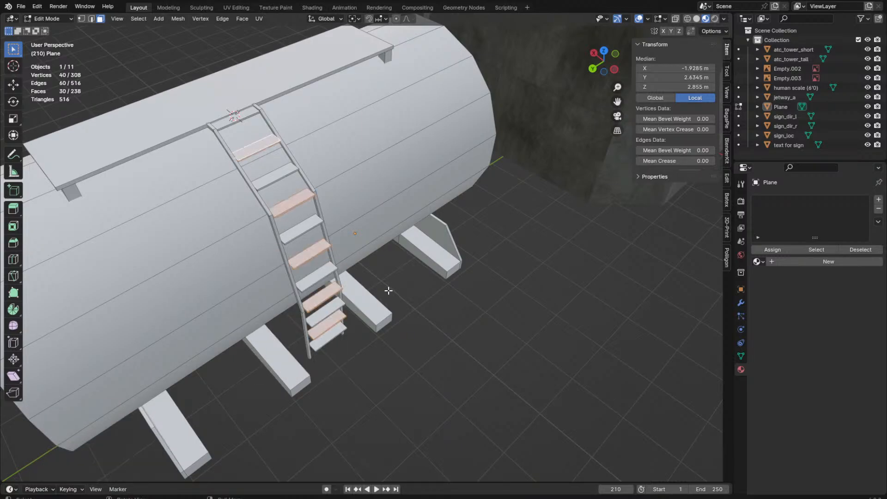
key(x)
click(358, 236)
key(Tab)
Step: Select the tank object and save the file
click(404, 309)
scroll(404, 309, down, 3)
middle_drag(404, 309, 396, 287)
middle_drag(459, 352, 250, 273)
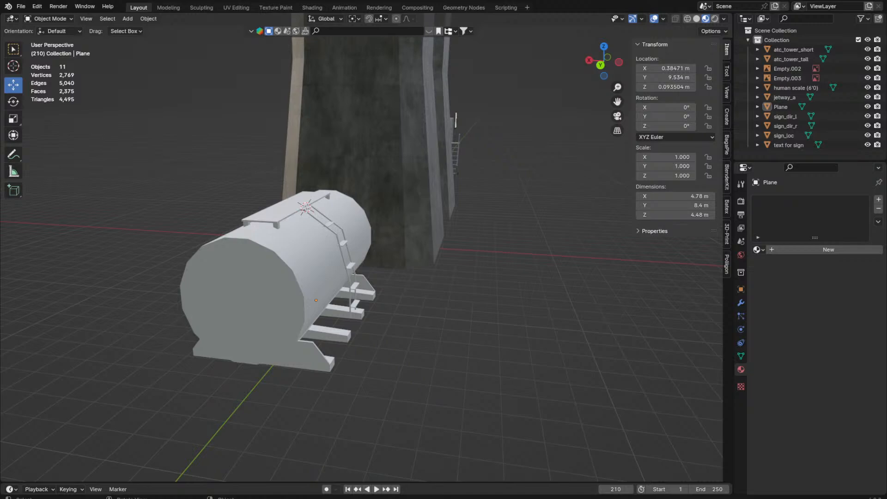
middle_drag(314, 300, 609, 252)
click(609, 251)
key(ctrl+s)
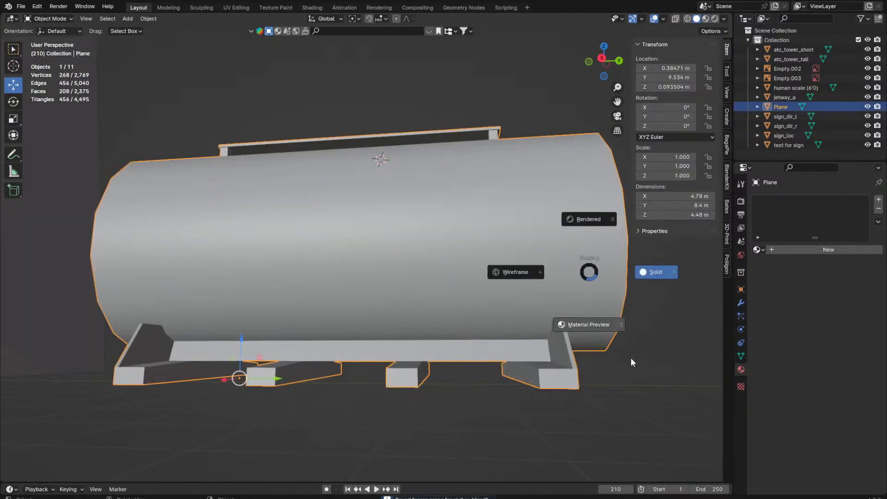
Step: Assign the existing metallic material named Material to the tank and view it in material preview shading
click(756, 250)
click(728, 262)
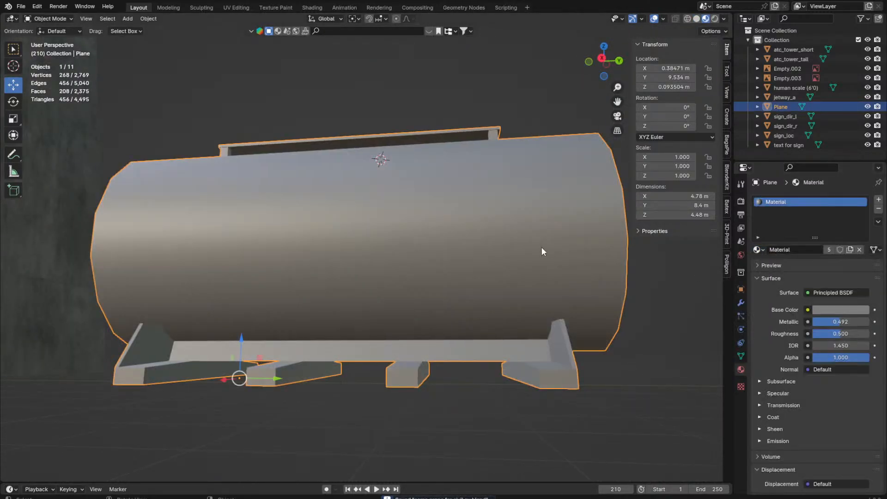
middle_drag(542, 246, 641, 268)
middle_drag(633, 314, 624, 416)
key(z)
click(646, 480)
mouse_move(615, 347)
middle_down()
mouse_move(481, 301)
mouse_move(409, 312)
mouse_move(491, 308)
mouse_move(287, 299)
middle_up()
Step: Add a 2 m plane at the midpoint of an edge on the tank side without the ladder, rotated 90° about Y
key(Tab)
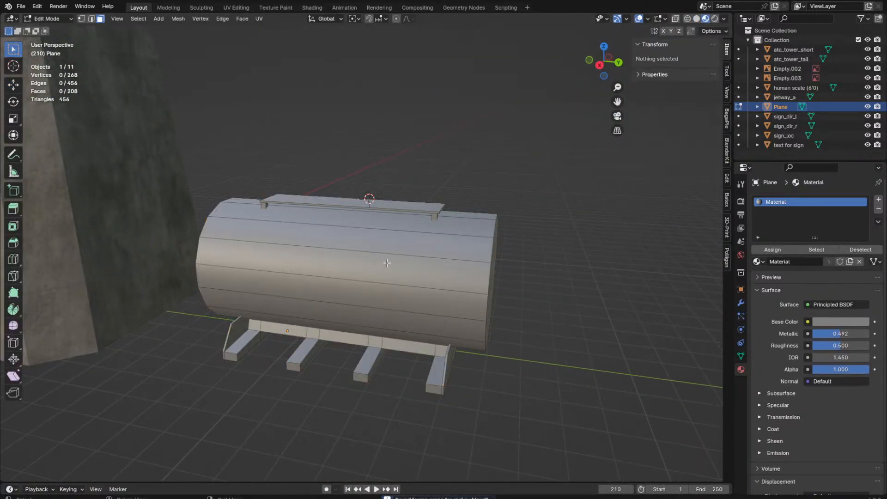
click(362, 284)
key(shift+a)
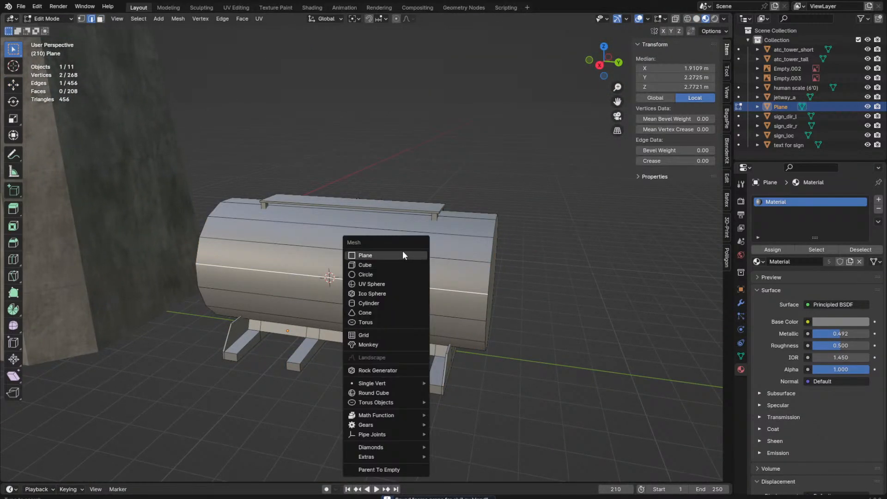
click(403, 250)
middle_drag(403, 250, 409, 249)
text(rx90y)
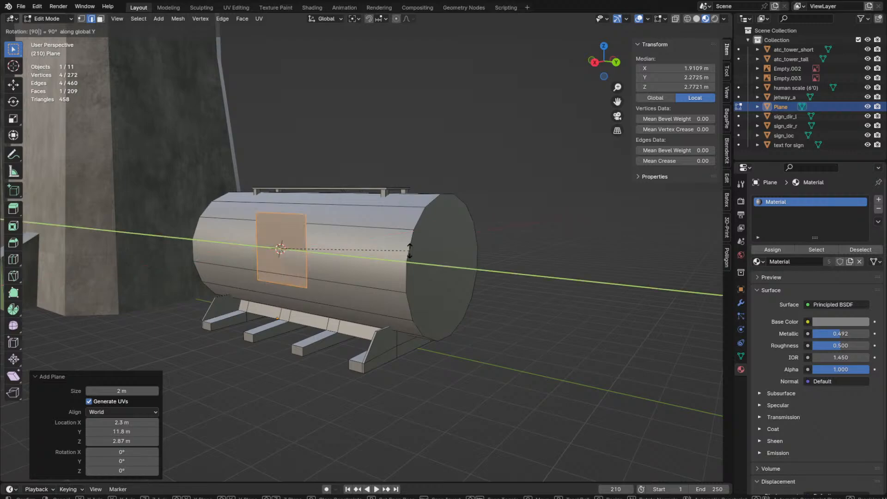
key(Return)
Step: Scale the new plane by about 0.503 and move it slightly outward from the tank along X
key(KP_Decimal)
scroll(554, 312, down, 3)
key(s)
click(470, 317)
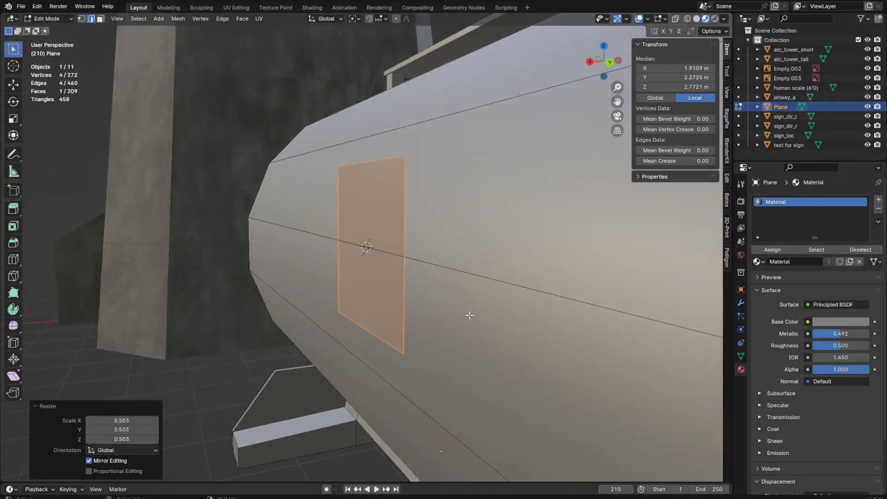
key(g)
key(y)
key(x)
click(455, 314)
Step: Extrude the plane about 0.70 m into the tank and delete the hidden inner face
middle_drag(455, 314, 441, 314)
key(e)
click(550, 309)
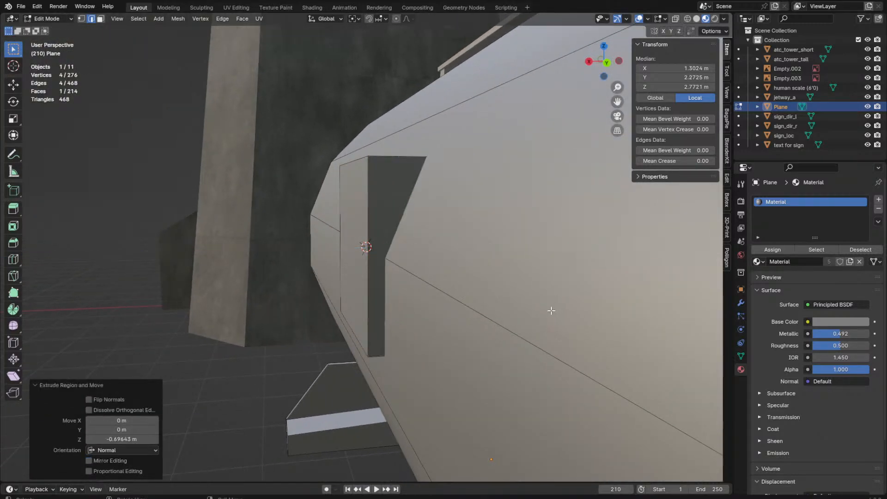
key(x)
click(529, 311)
middle_drag(421, 277, 420, 304)
key(Tab)
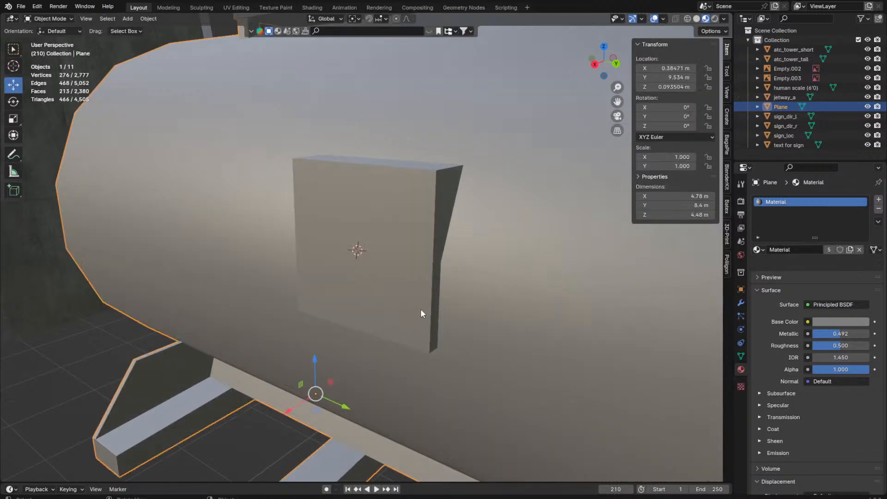
Step: Add a text object at the centre of the panel on the tank's side
key(shift+a)
click(410, 345)
key(Tab)
scroll(427, 323, down, 5)
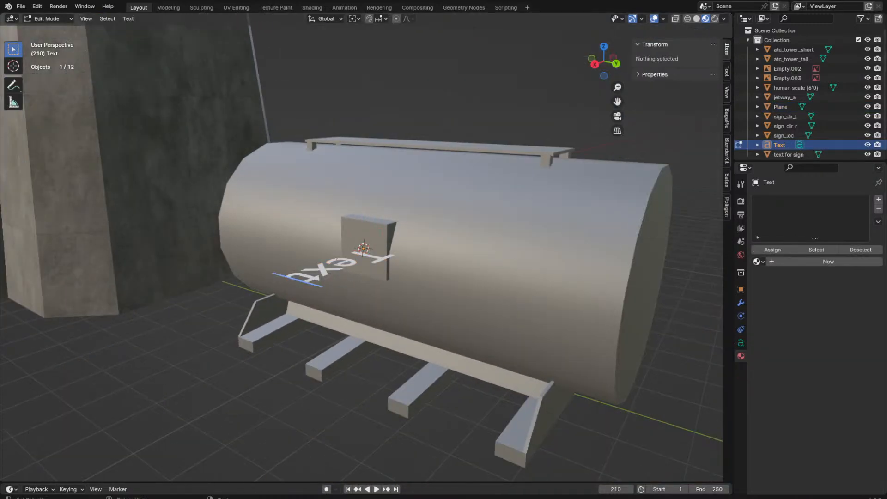
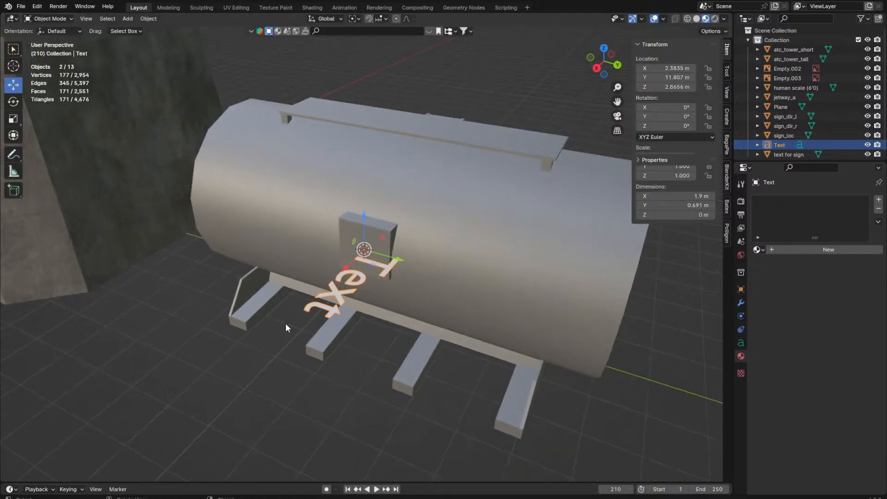
Step: Replace the default wording of the text object with the copied symbol
key(Tab)
key(BackSpace)
key(BackSpace)
key(BackSpace)
key(BackSpace)
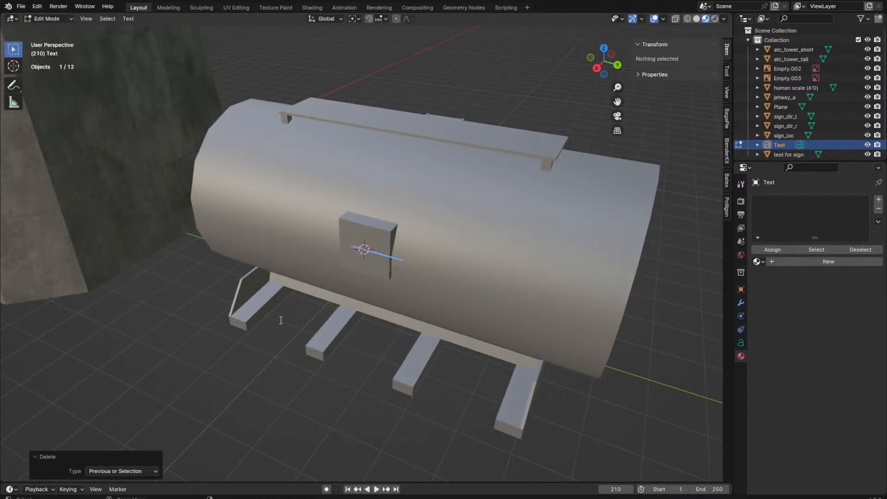
key(ctrl+v)
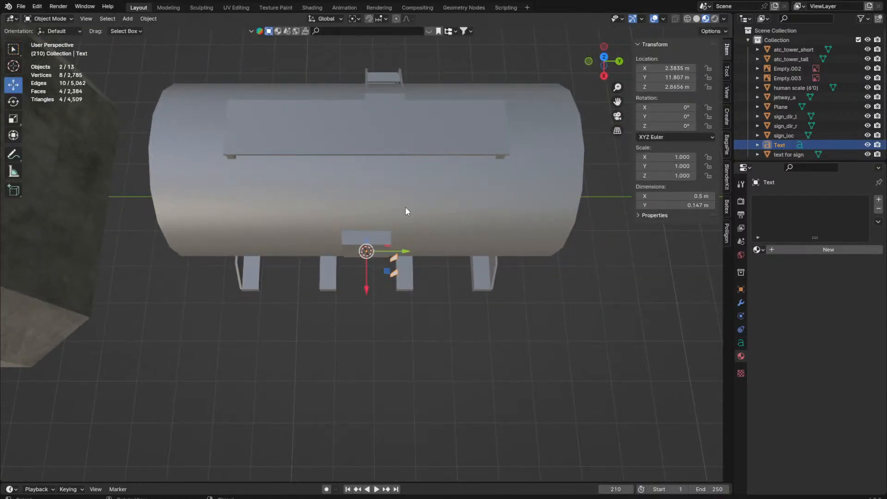
Step: Move the text about 0.85 m away from the tank along X and set its regular font to Arial Bold
key(g)
key(y)
click(426, 306)
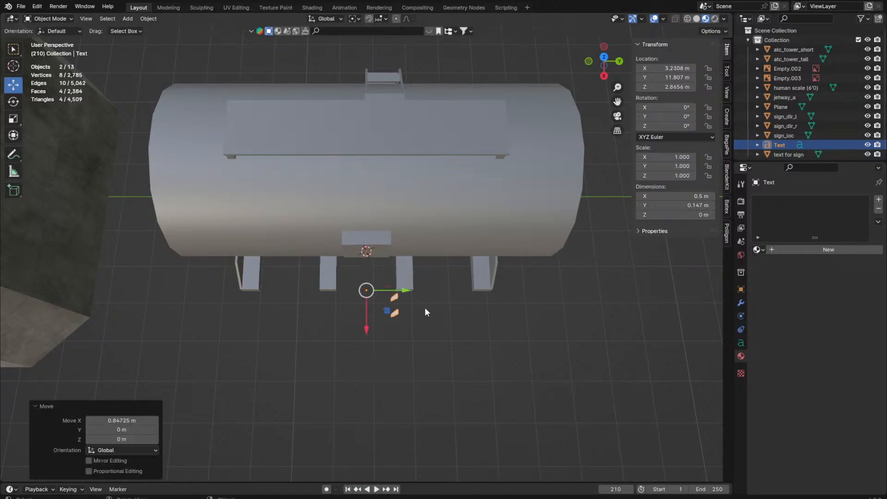
key(Tab)
click(741, 343)
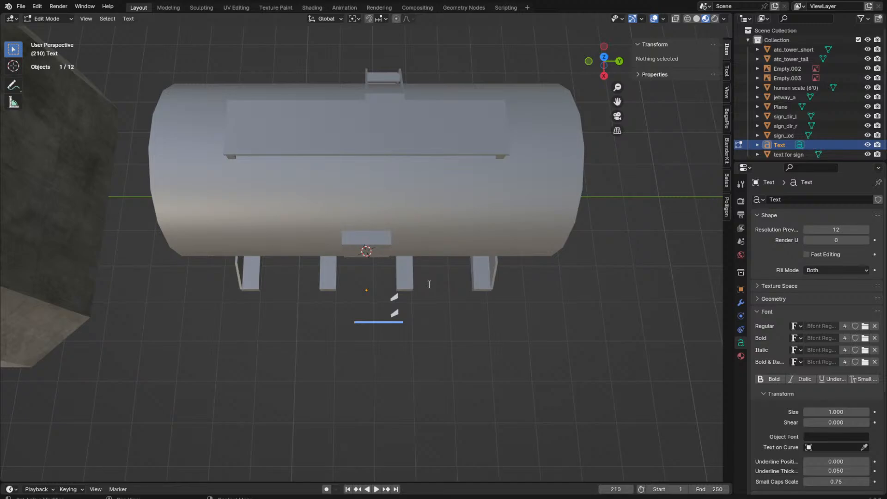
middle_drag(413, 213, 425, 113)
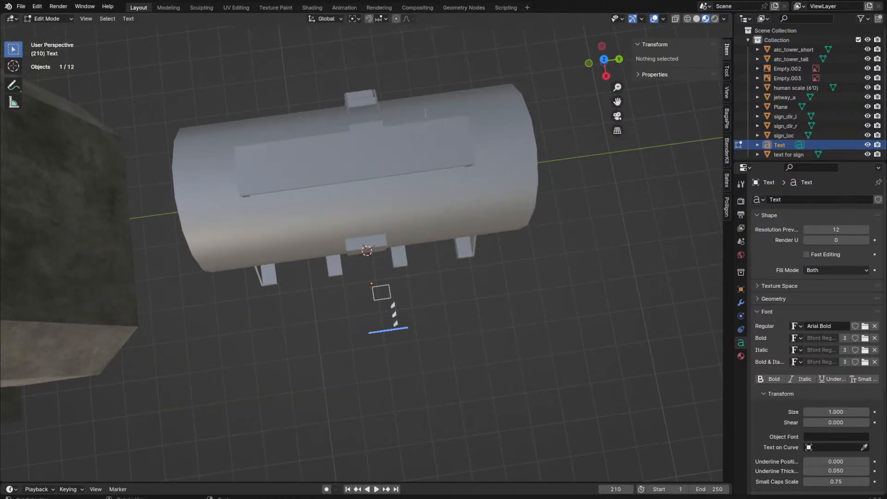
Step: Inspect the pasted symbol from the top and delete the text object
key(Tab)
key(KP_7)
scroll(365, 148, up, 5)
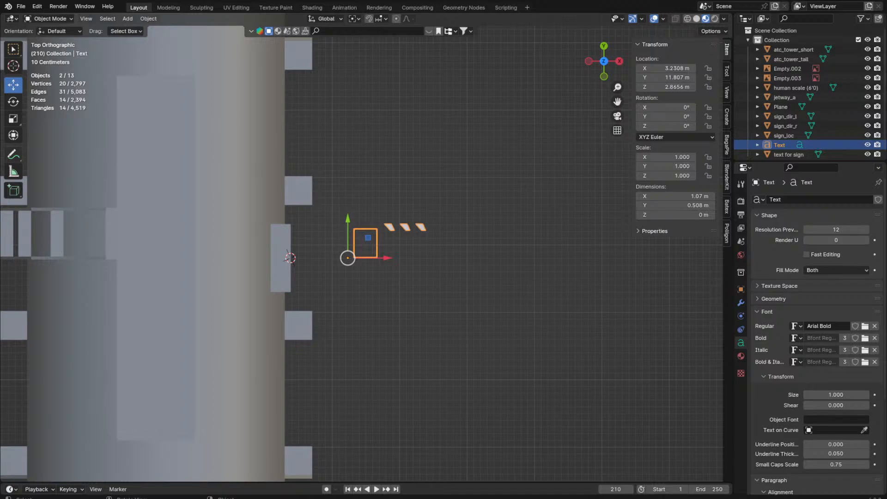
middle_drag(420, 270, 421, 170)
key(grave)
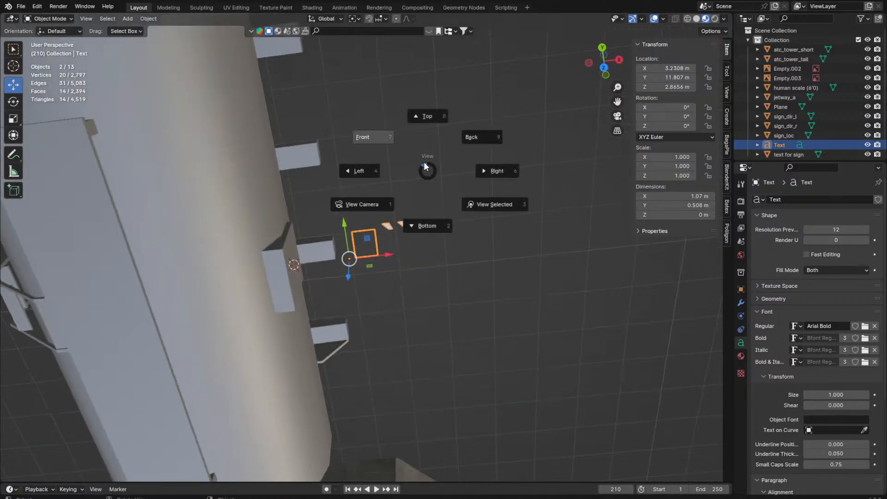
click(423, 162)
scroll(145, 287, up, 3)
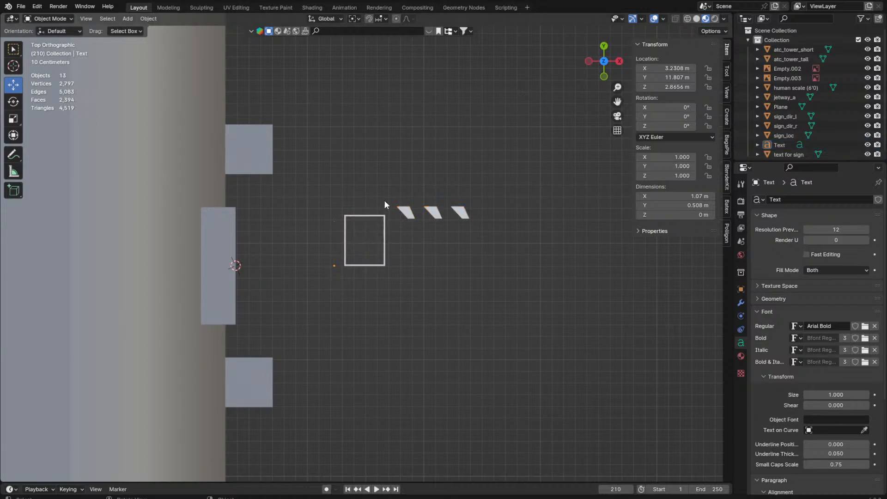
key(Delete)
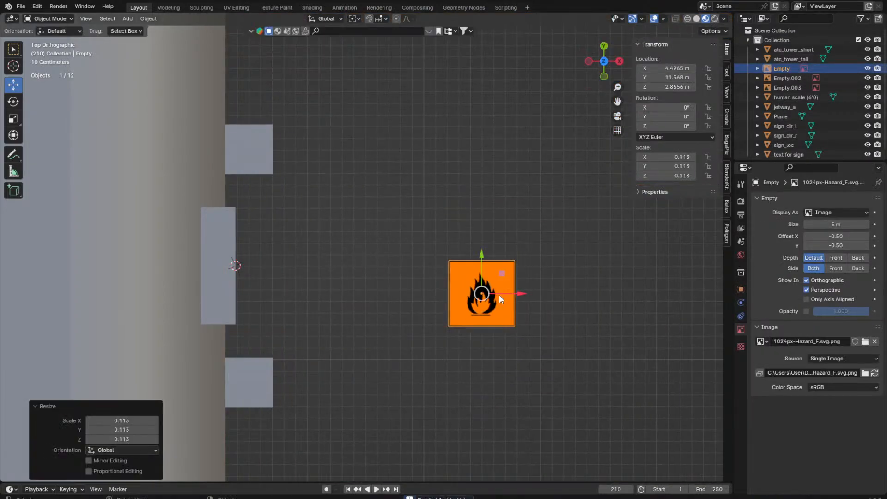
Step: Enlarge the flame hazard reference image 1024px-Hazard_F.svg.png to a scale of about 0.362
key(s)
middle_drag(475, 246, 395, 234)
key(grave)
click(457, 149)
scroll(438, 140, up, 1)
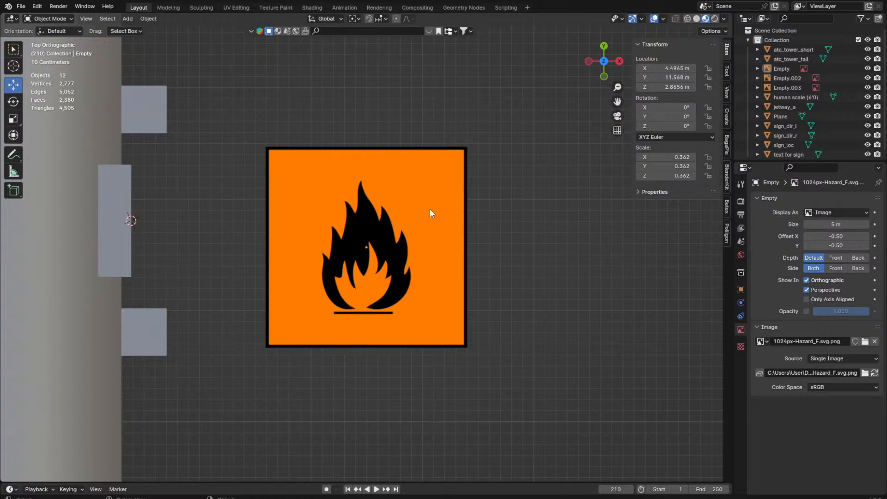
Step: Add a new 2 m plane object and raise it about 0.30 m along Z above the reference image
middle_drag(429, 208, 355, 137)
key(shift+a)
mouse_move(321, 96)
click(387, 96)
key(g)
key(z)
click(379, 82)
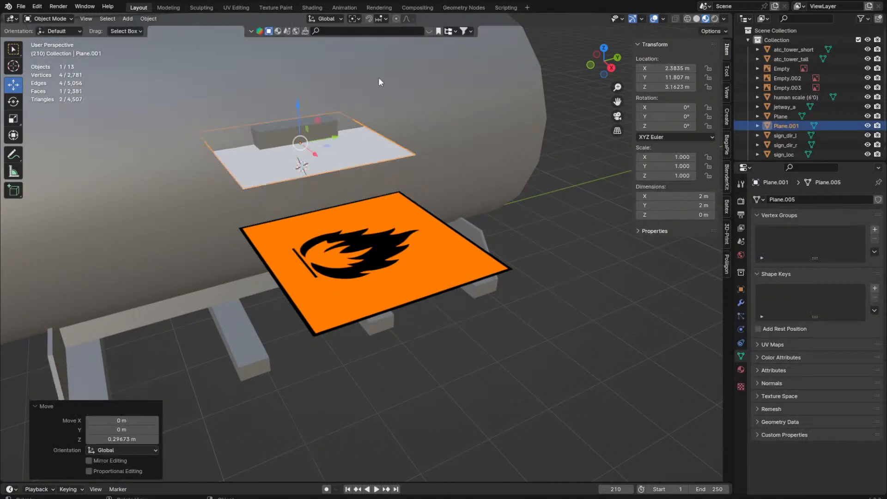
Step: Move the plane's mesh about 1.76 m along X over the hazard image and merge it at center into one vertex
key(grave)
key(Tab)
key(g)
key(x)
click(464, 174)
key(m)
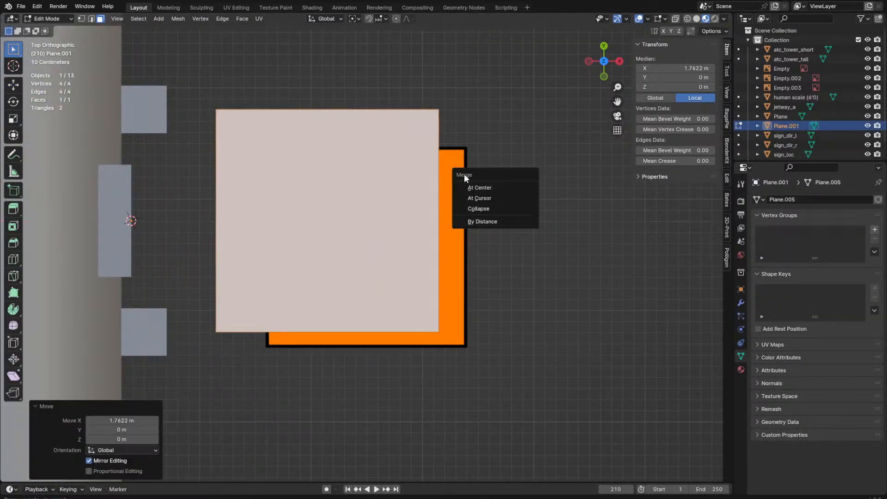
click(469, 187)
Step: In wireframe shading, move the single vertex about 0.42 m along X and -0.27 m along Y onto the flame
scroll(447, 218, up, 4)
key(alt+z)
key(a)
scroll(323, 208, down, 2)
key(z)
click(288, 204)
scroll(270, 214, down, 3)
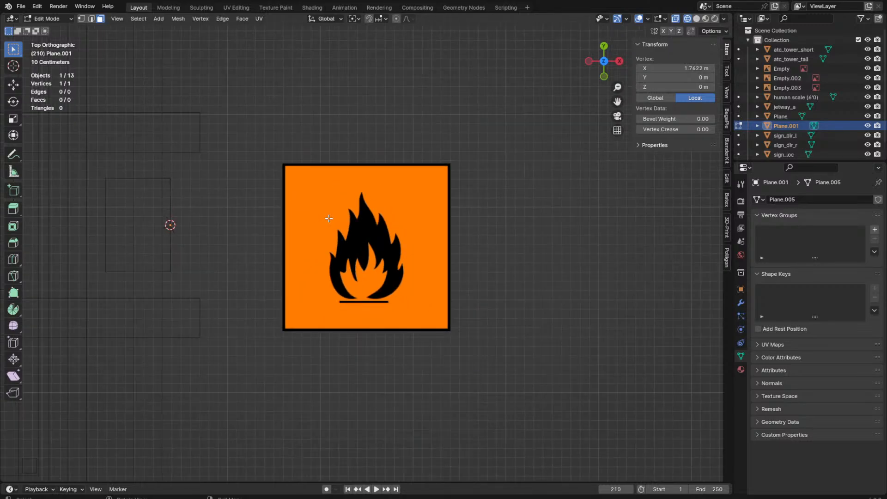
key(g)
click(368, 244)
Step: Try to extrude the vertex about 0.30 m along X and -0.74 m along Y to trace the flame
scroll(368, 245, down, 3)
middle_drag(368, 245, 374, 167)
key(KP_7)
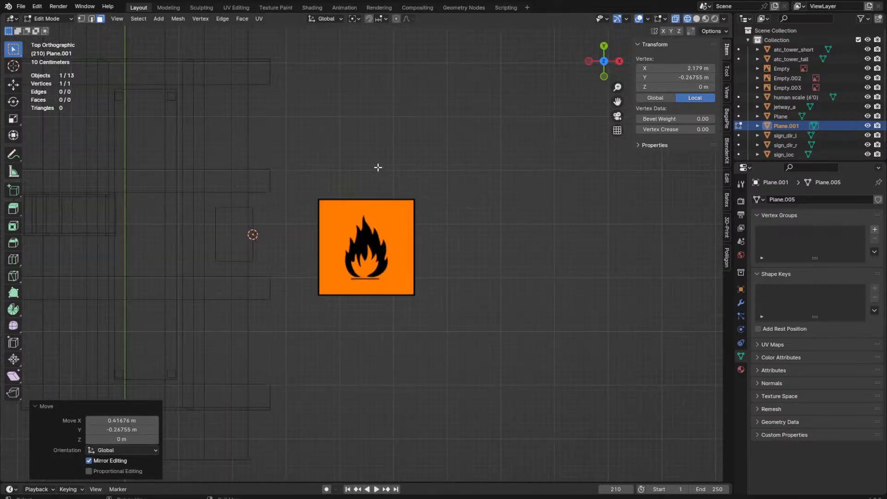
scroll(384, 196, up, 2)
click(384, 196)
key(alt+z)
middle_drag(432, 311, 361, 238)
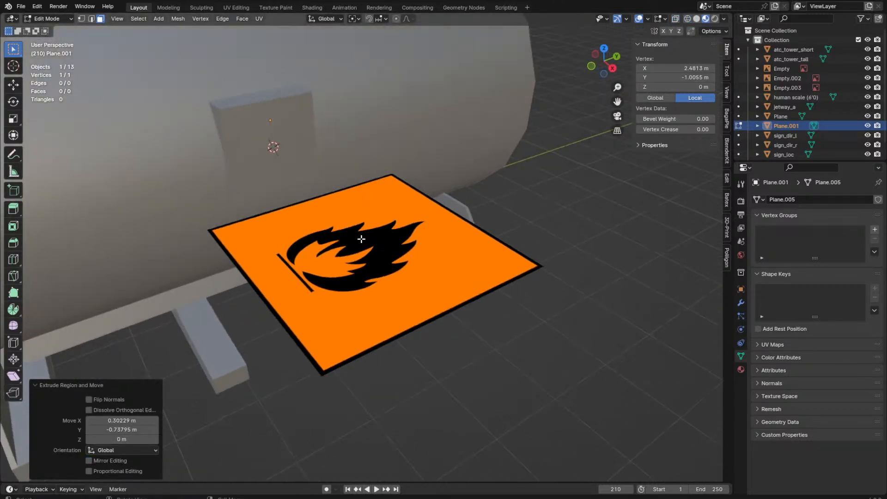
Step: Add a plane beside the flame sign, scale it down and merge it at its centre into a single vertex
scroll(480, 267, down, 3)
scroll(464, 249, up, 2)
key(shift+a)
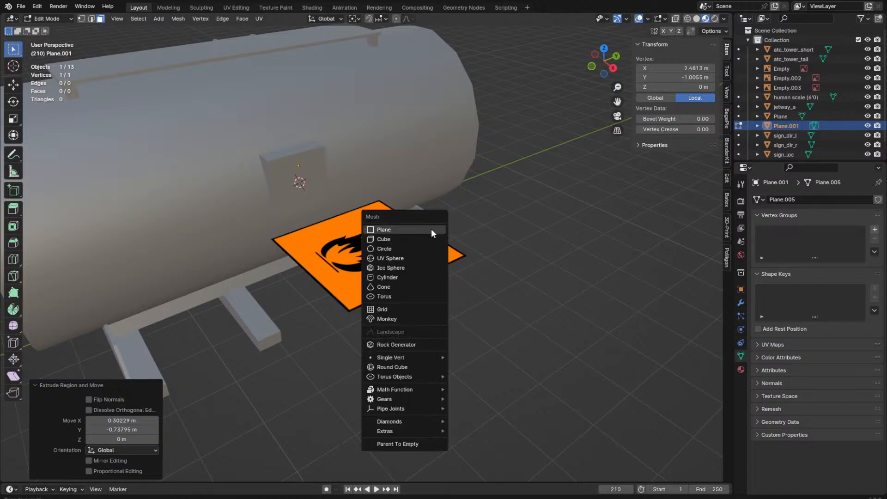
click(431, 230)
key(KP_7)
key(s)
click(519, 168)
key(m)
click(510, 165)
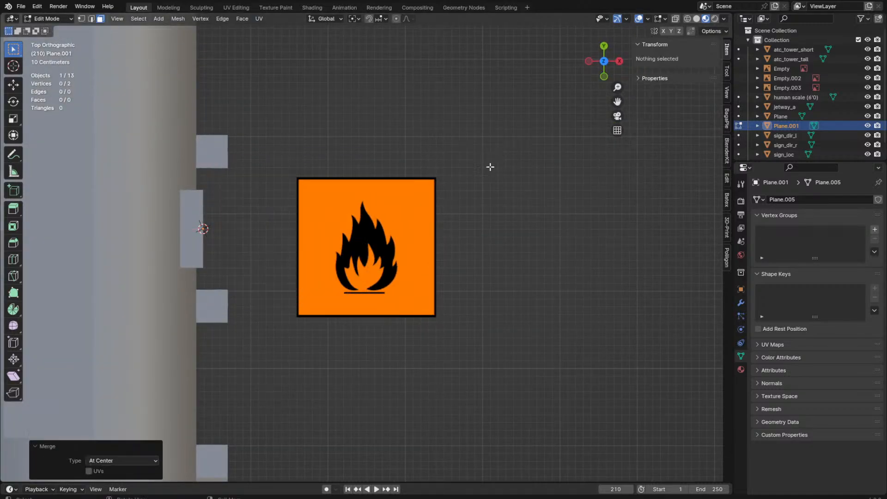
Step: Select all vertices of the sign mesh and try to move them into place by the flame image
scroll(418, 199, up, 4)
key(a)
key(g)
key(x)
scroll(259, 220, down, 3)
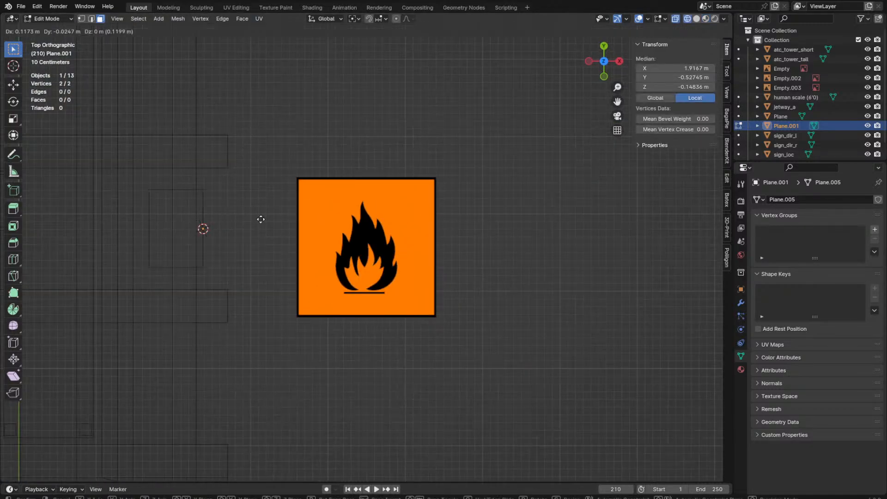
click(361, 235)
key(shift+z)
scroll(461, 164, down, 3)
key(g)
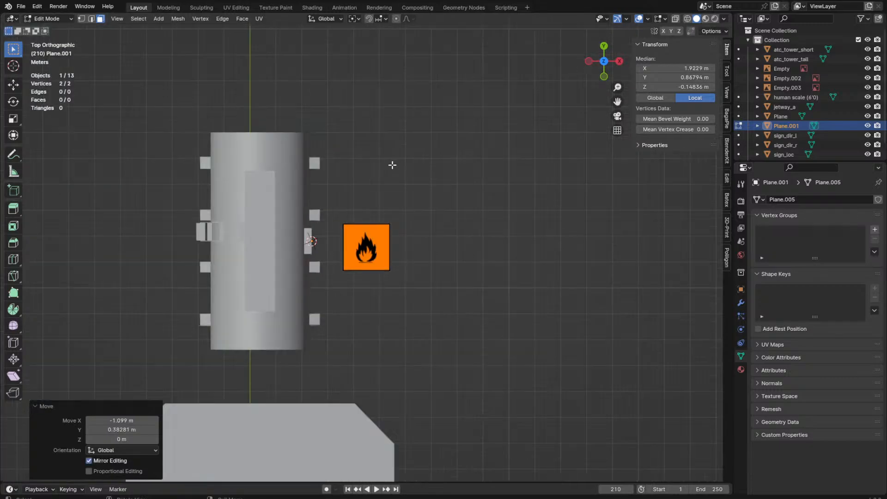
click(498, 244)
Step: Add another plane to the sign mesh, move it along X and merge it at its centre
middle_drag(498, 244, 462, 185)
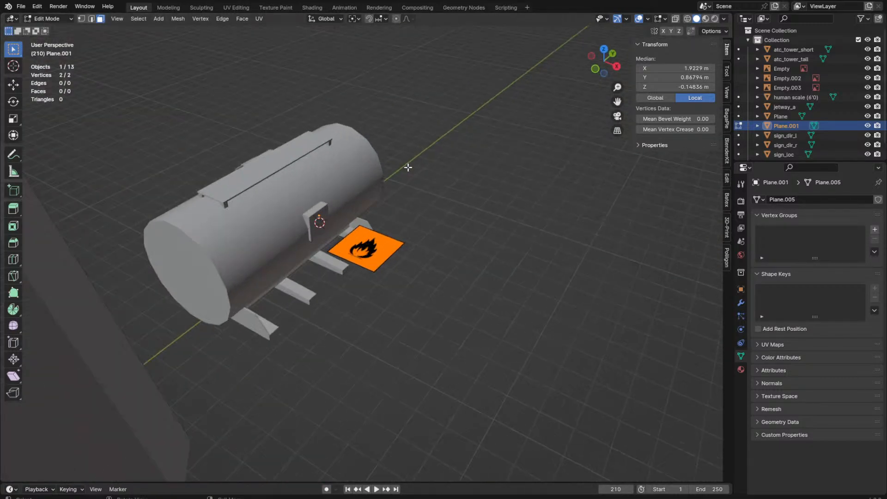
key(shift+s)
key(8)
key(shift+a)
click(396, 162)
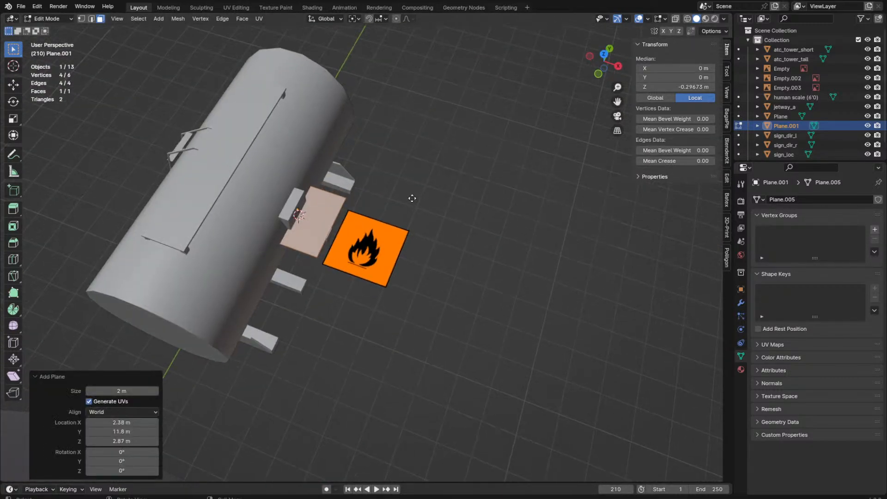
key(g)
key(x)
click(474, 234)
key(KP_7)
key(m)
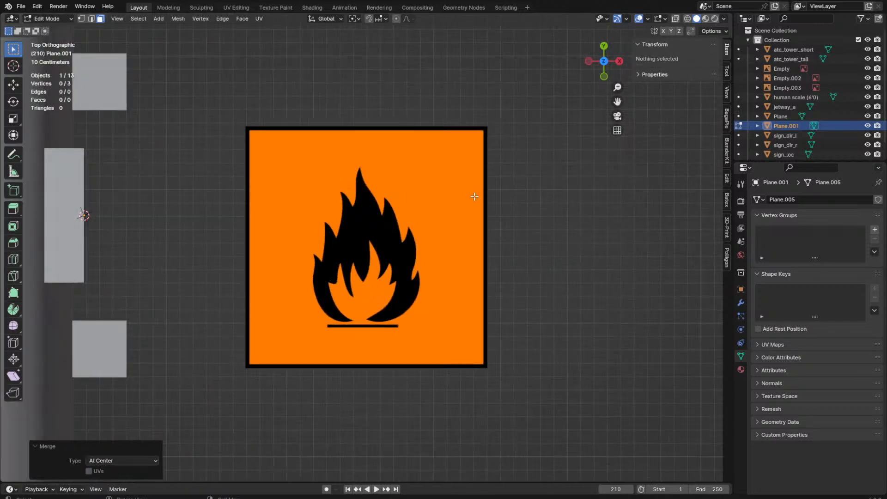
Step: Leave Edit Mode and delete the leftover vertex-only object Plane.001
scroll(363, 196, up, 4)
scroll(394, 137, down, 5)
scroll(408, 211, down, 6)
key(Tab)
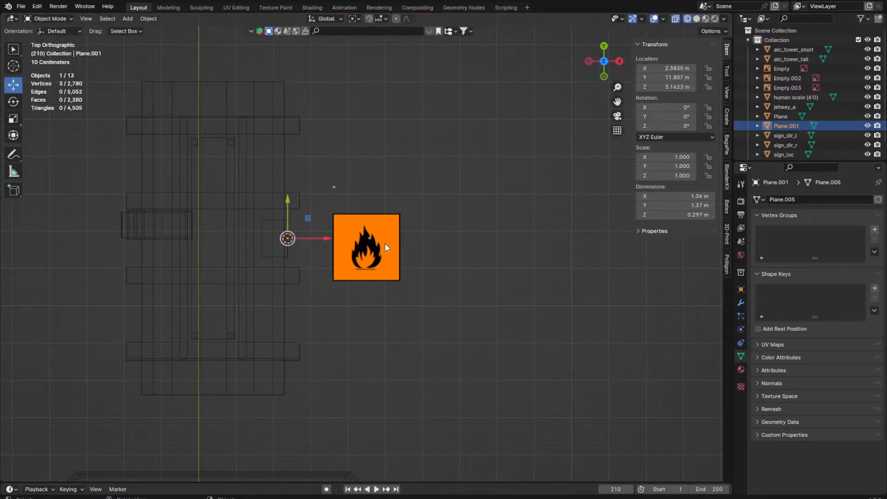
middle_drag(385, 243, 427, 171)
key(Delete)
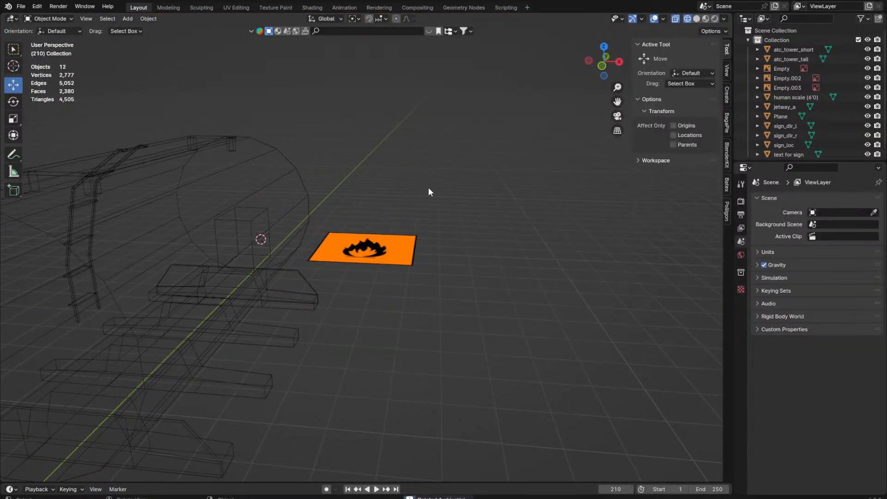
Step: Select the flame image, switch to Material Preview shading and snap the 3D cursor to the image
click(363, 250)
key(z)
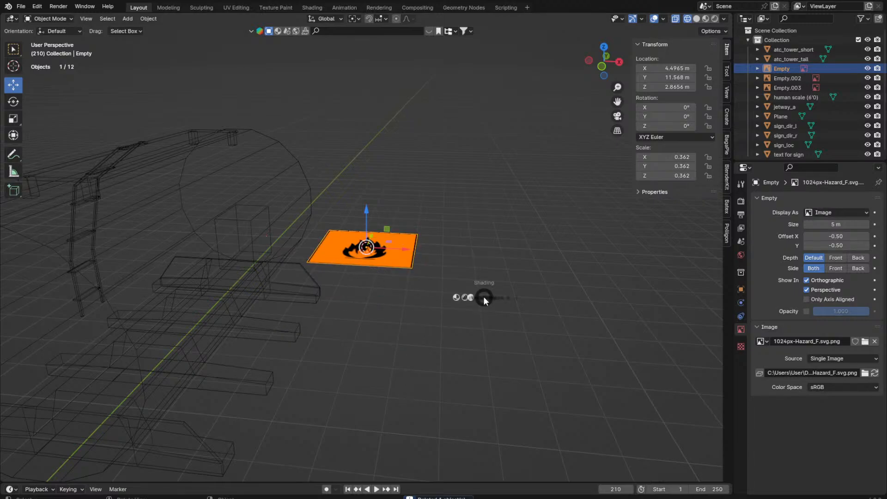
click(490, 353)
scroll(495, 369, up, 3)
middle_drag(495, 369, 523, 351)
middle_drag(600, 300, 438, 158)
click(489, 198)
Step: Add a plane over the flame image, raise it about 0.098 m and scale it to 0.255
key(shift+a)
click(554, 203)
key(g)
key(z)
click(440, 150)
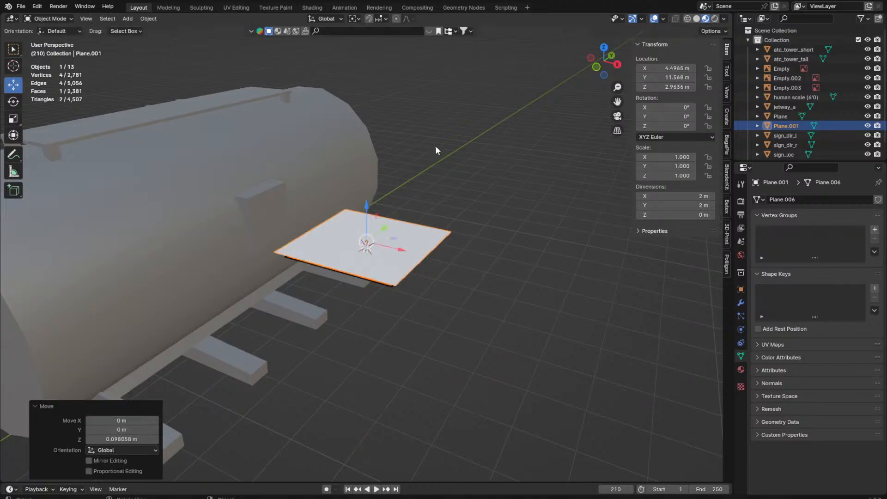
key(KP_7)
key(s)
click(406, 226)
scroll(406, 225, up, 4)
scroll(416, 231, down, 2)
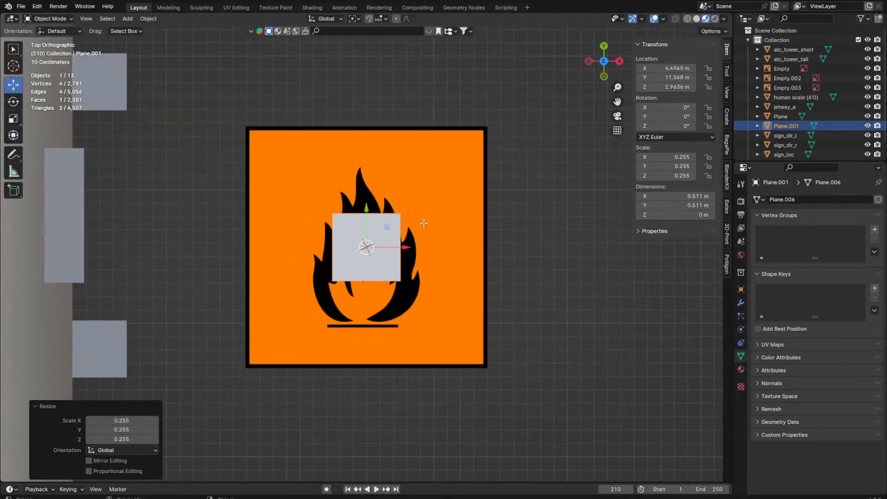
Step: Delete the small plane and the flame reference image
key(Tab)
key(Tab)
shift+click(386, 227)
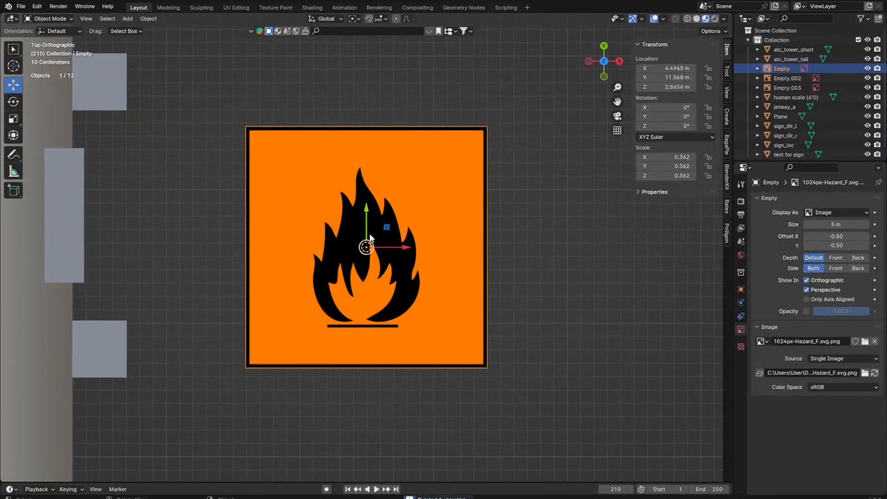
key(Delete)
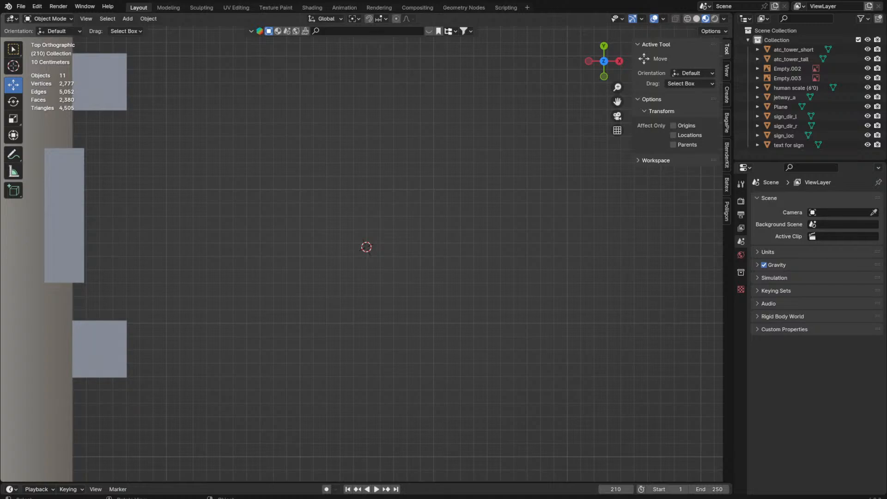
Step: Paste the warning-triangle reference image into the right orthographic view
middle_drag(367, 249, 390, 231)
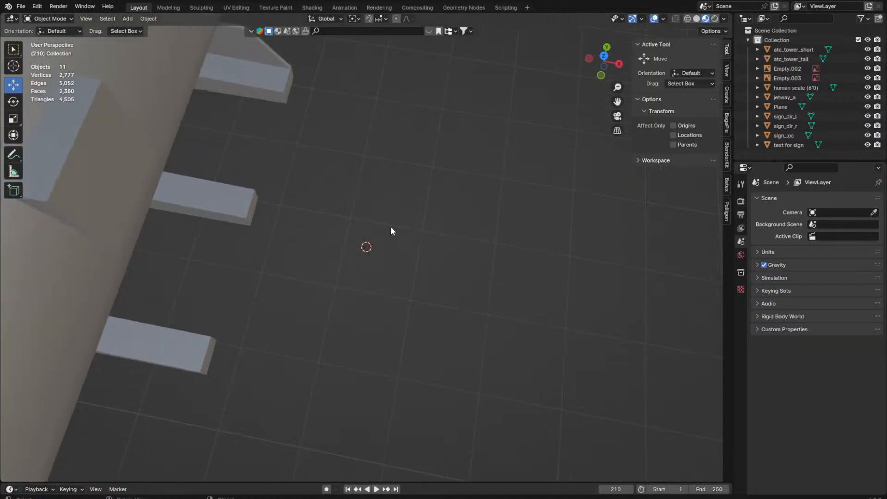
middle_drag(478, 352, 482, 88)
key(grave)
click(543, 89)
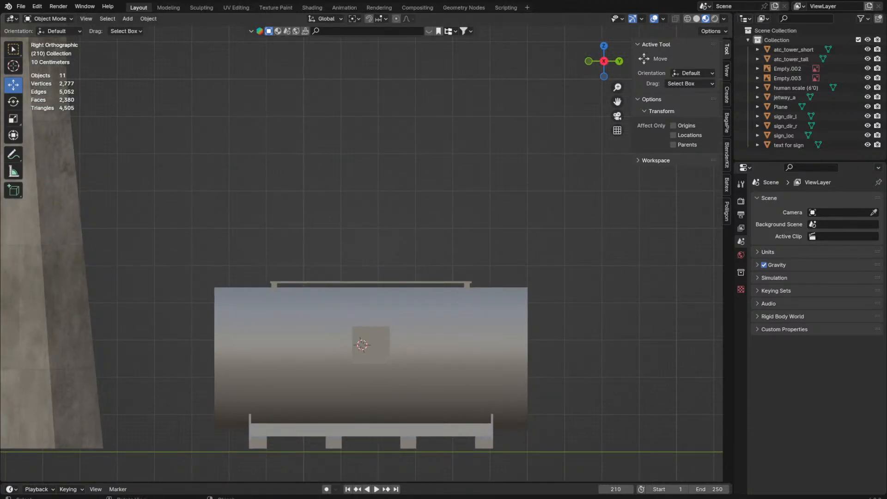
key(ctrl+v)
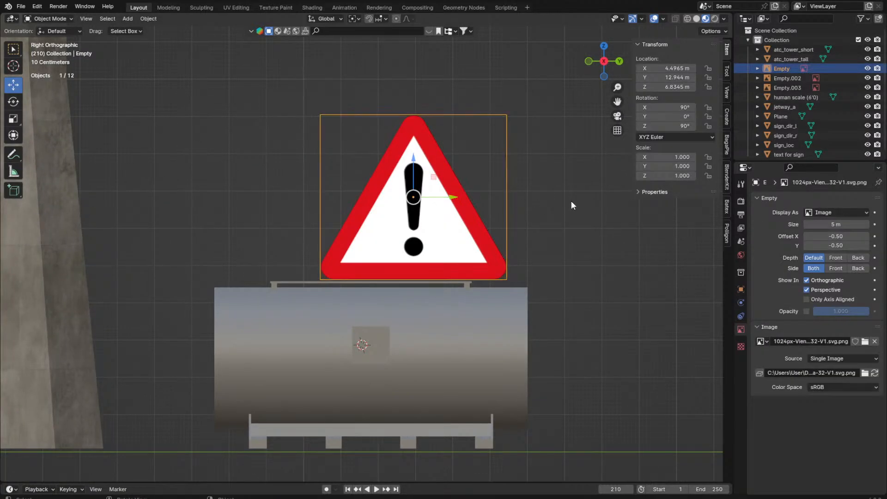
Step: Scale the warning-triangle image to about 0.6 and move it well above the tank
key(s)
click(507, 201)
key(g)
click(498, 157)
key(KP_Decimal)
right_click(594, 282)
key(Escape)
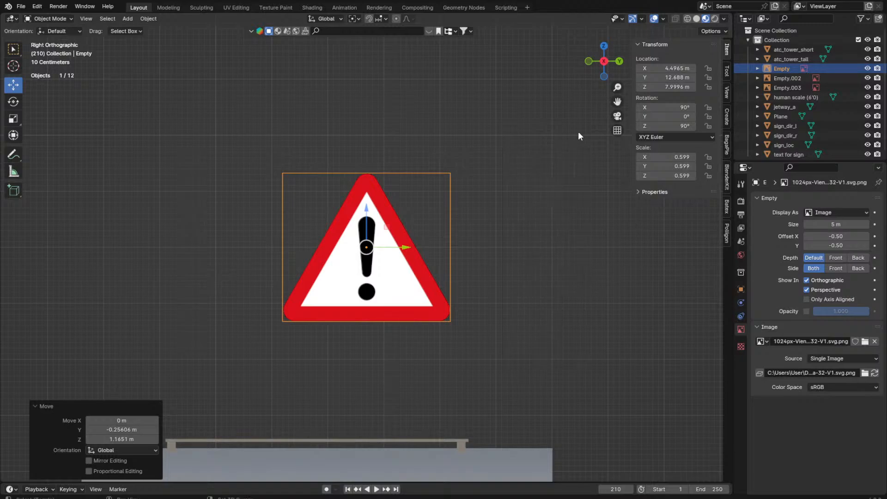
Step: Add a plane at the centre of the warning-triangle image and shift it about 0.21 m along Y
scroll(503, 175, down, 1)
scroll(503, 176, up, 3)
key(shift+a)
mouse_move(497, 124)
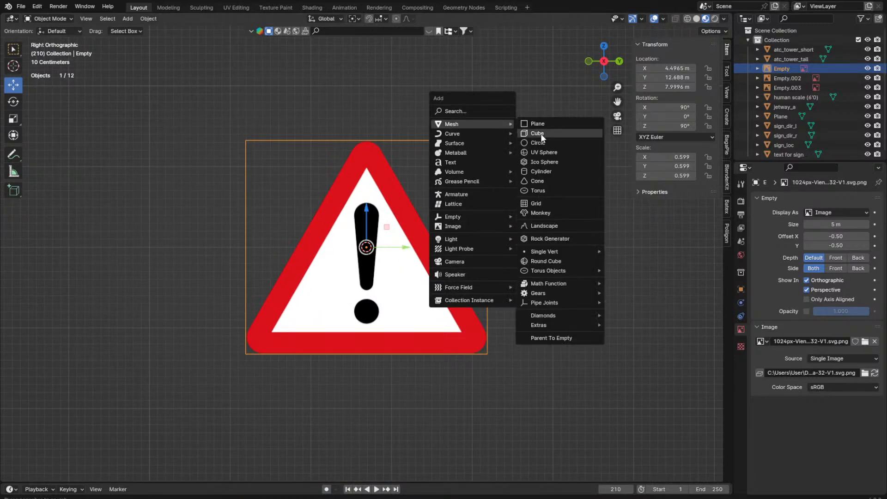
click(536, 124)
middle_drag(361, 148, 439, 194)
key(g)
key(y)
click(470, 214)
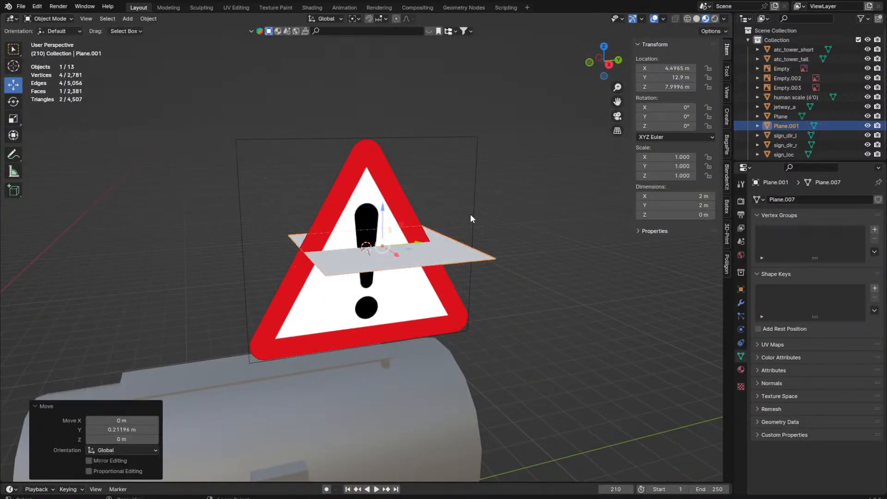
Step: Rotate the plane 90° about Y and place it in front of the image at X about 5.09 m
key(r)
key(y)
key(9)
key(0)
key(Return)
key(ctrl+KP_1)
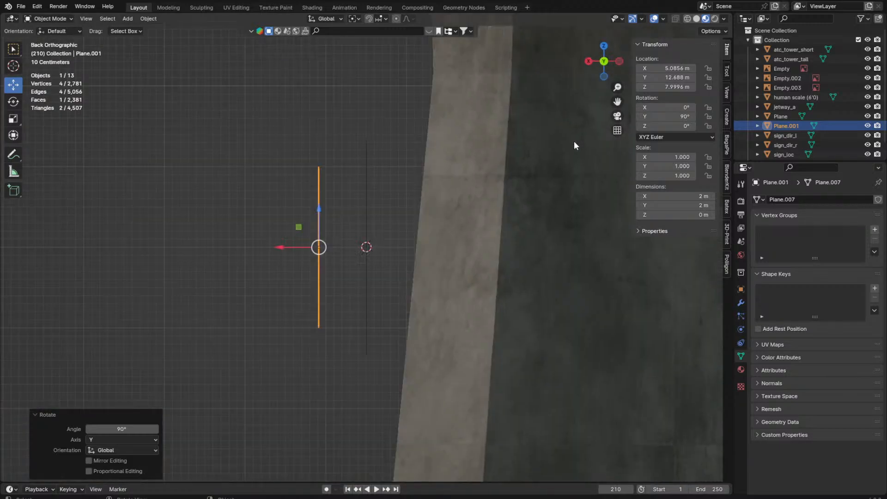
key(KP_1)
key(KP_3)
Step: Edit the plane in X-ray wireframe and scale its top edge to about 0.25 along Y
key(Tab)
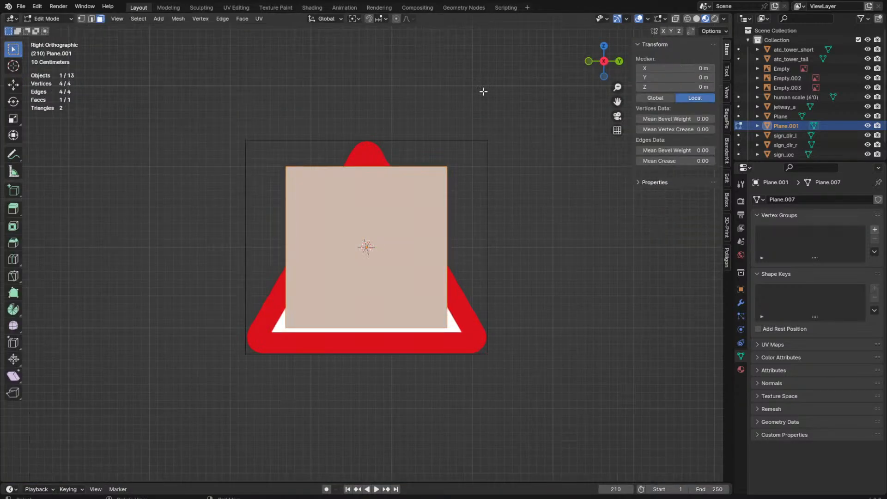
key(shift+z)
key(1)
drag(242, 135, 462, 172)
key(s)
key(y)
click(411, 166)
Step: Raise the plane's top edge to the triangle's tip and scale it to about 0.57 along Y
key(g)
key(x)
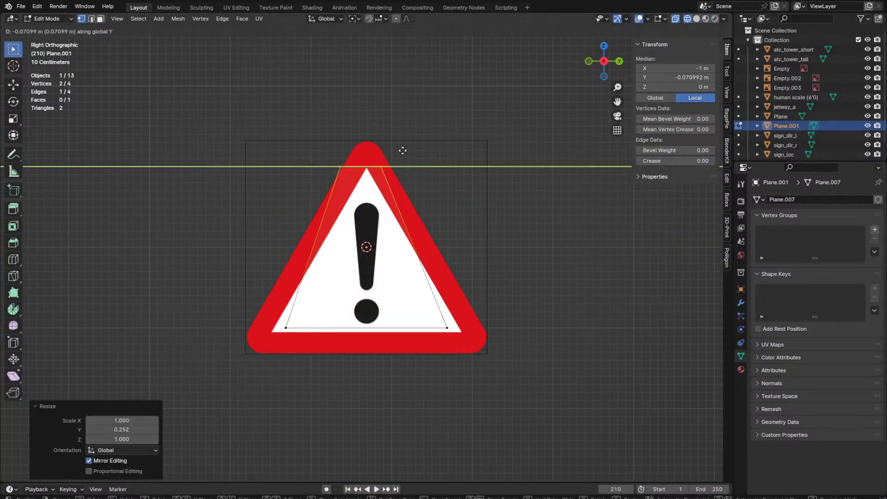
key(z)
click(402, 145)
key(s)
key(y)
click(403, 147)
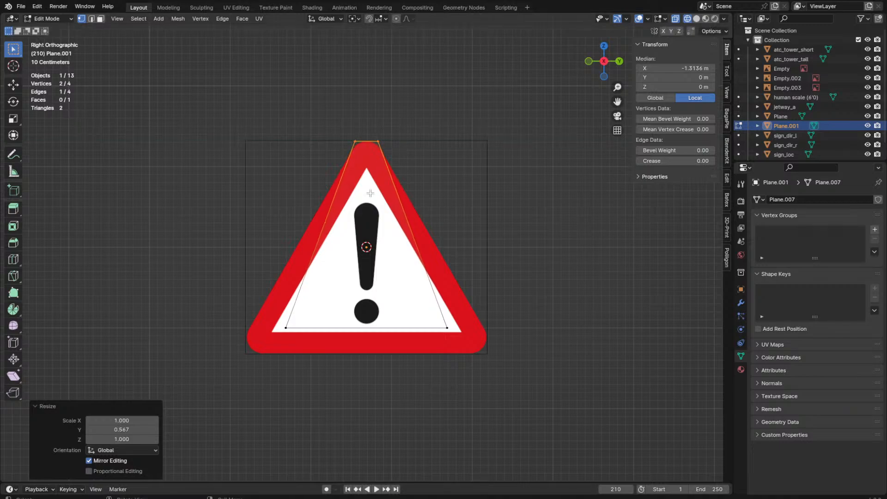
Step: Lower the plane's bottom edge about 0.32 m to the triangle's base and scale it to 1.616 along Y
drag(245, 305, 529, 400)
key(g)
key(y)
key(z)
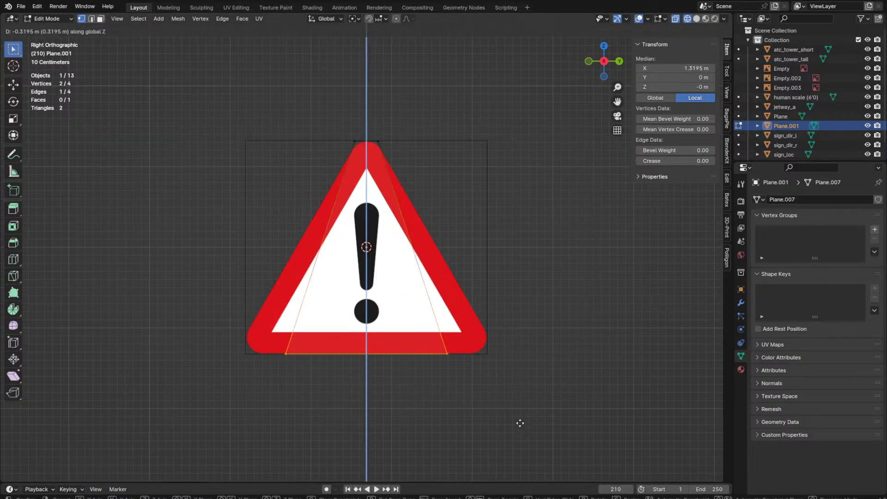
click(637, 401)
key(s)
key(y)
click(631, 398)
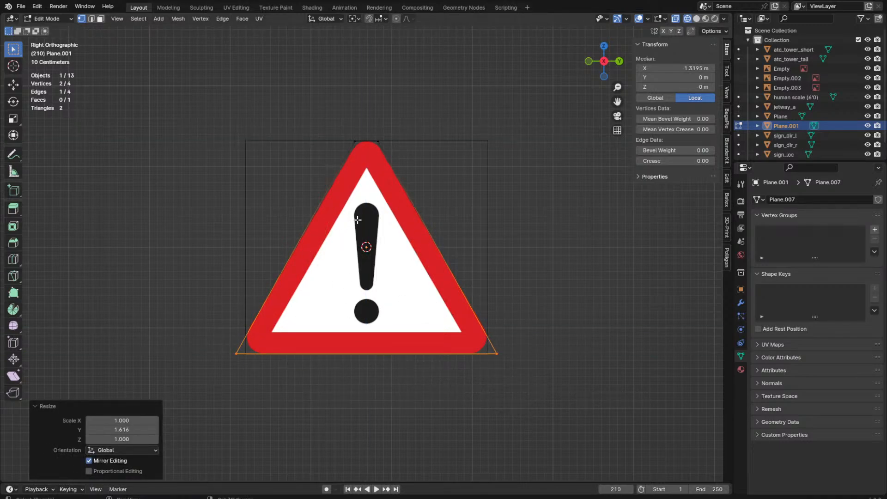
Step: Try to bevel all edges of the sign outline by 0.125 m
key(a)
key(ctrl+b)
click(442, 143)
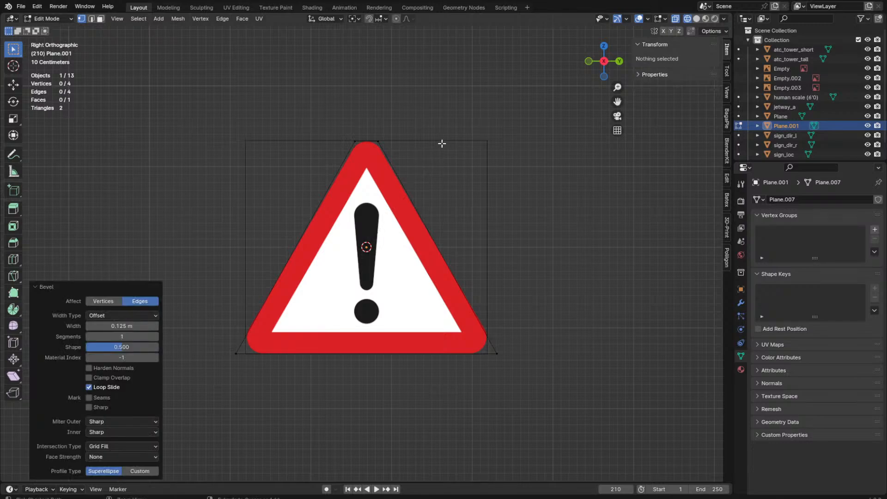
key(ctrl+z)
Step: Bevel the four corner vertices of the sign outline to follow the image's rounded corners
click(410, 165)
key(ctrl+b)
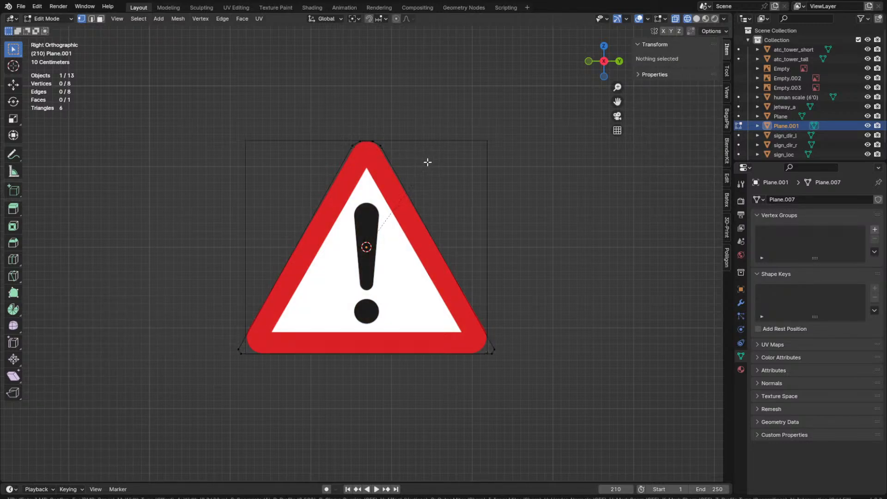
click(429, 162)
Step: Extrude the triangular face about 0.081 m to give the sign thickness, and save the file
middle_drag(428, 160, 459, 270)
key(e)
click(468, 266)
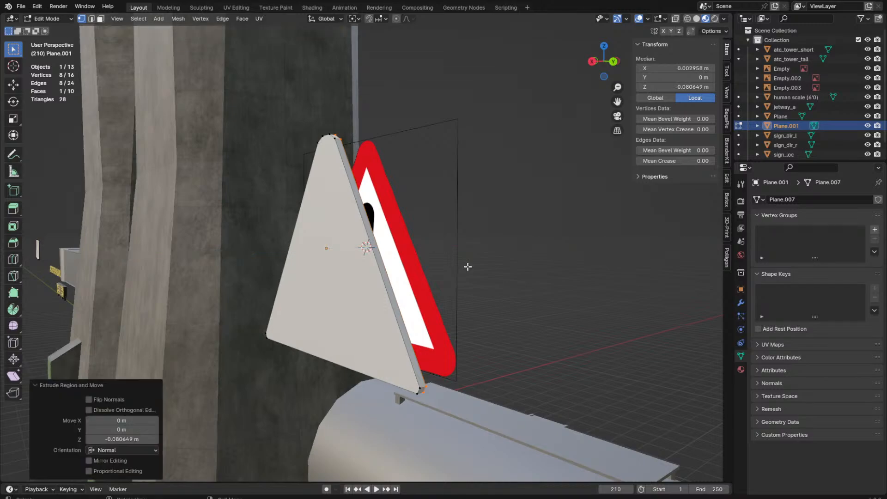
key(Tab)
scroll(463, 271, down, 2)
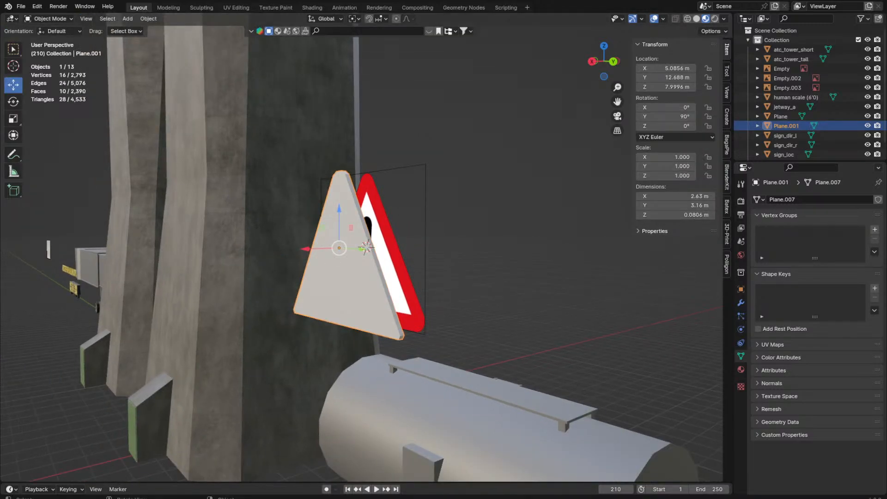
middle_drag(377, 252, 347, 266)
scroll(412, 257, down, 5)
key(ctrl+s)
Step: Extrude the sign's front face in place and scale it to about 0.86 to form a border
scroll(337, 301, up, 3)
key(Tab)
scroll(362, 277, up, 5)
key(3)
click(365, 272)
key(e)
key(Escape)
key(s)
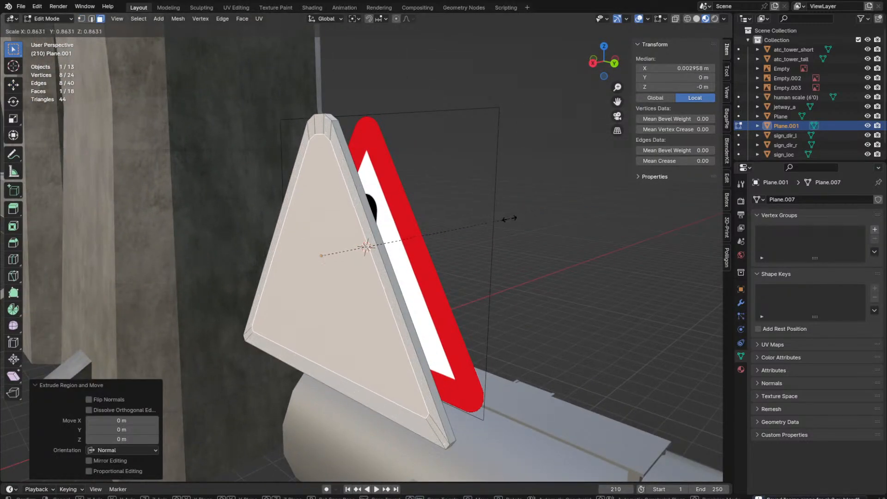
click(512, 214)
Step: Extrude the inner triangular face about 0.021 m inward to recess it behind the border
middle_drag(512, 214, 613, 350)
key(e)
click(509, 230)
key(Tab)
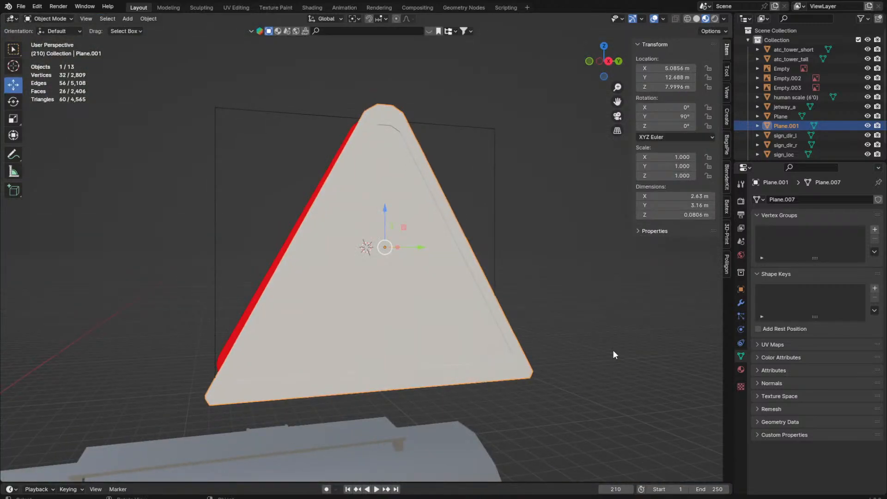
Step: Create a new material for the sign and set its base colour to red
click(741, 372)
click(808, 253)
click(836, 310)
click(818, 231)
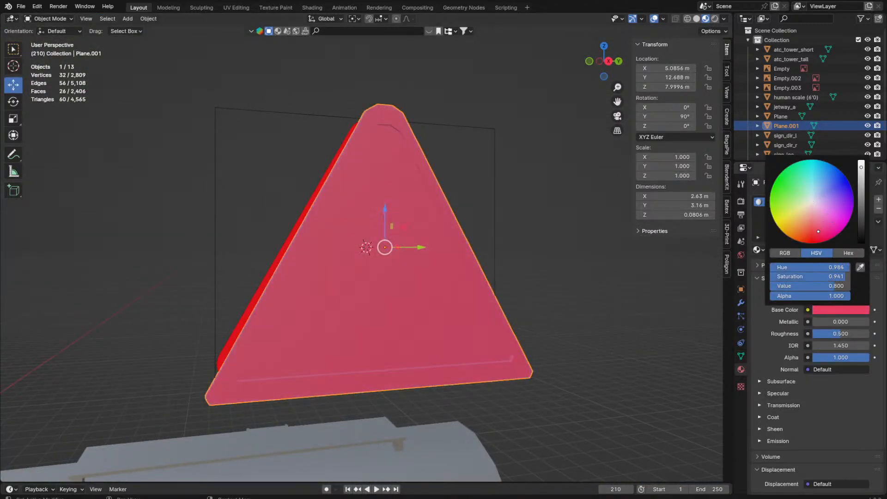
Step: Add a second material, assign it to the recessed inner face, and set it to white with metallic 0.617 and roughness 0.8
key(Tab)
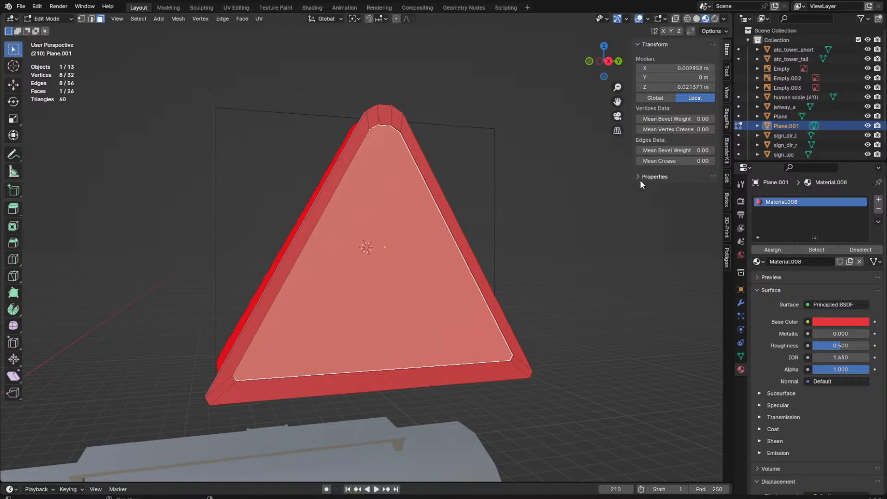
click(879, 199)
click(772, 254)
click(794, 268)
click(840, 327)
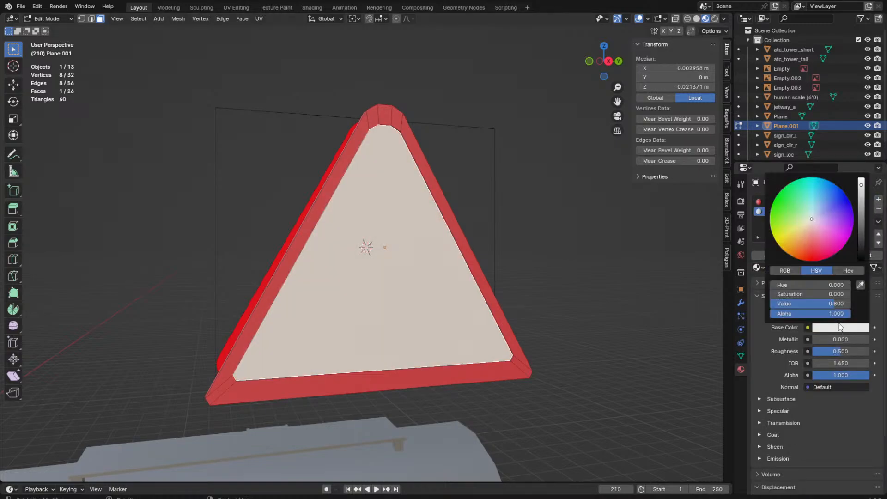
click(861, 186)
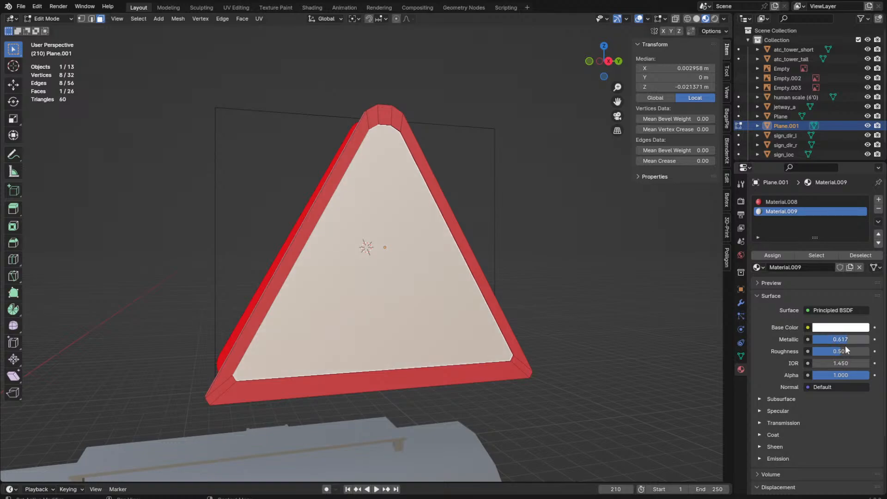
drag(845, 351, 860, 355)
Step: Inspect the sign's white centre and red border from another angle
middle_drag(673, 314, 626, 289)
key(Tab)
scroll(573, 353, down, 5)
scroll(508, 333, up, 5)
key(Tab)
middle_drag(416, 286, 353, 259)
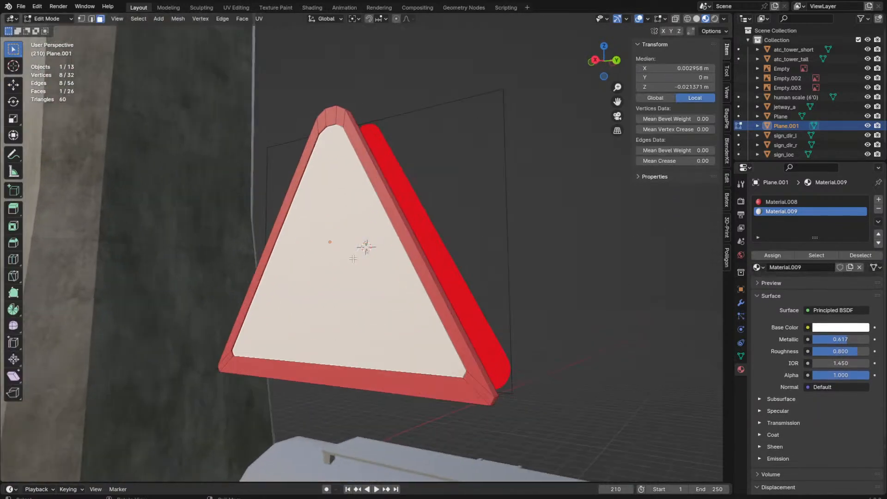
scroll(353, 258, up, 2)
Step: Add a cube at the centre of the sign within its mesh and scale it to 0.23
key(grave)
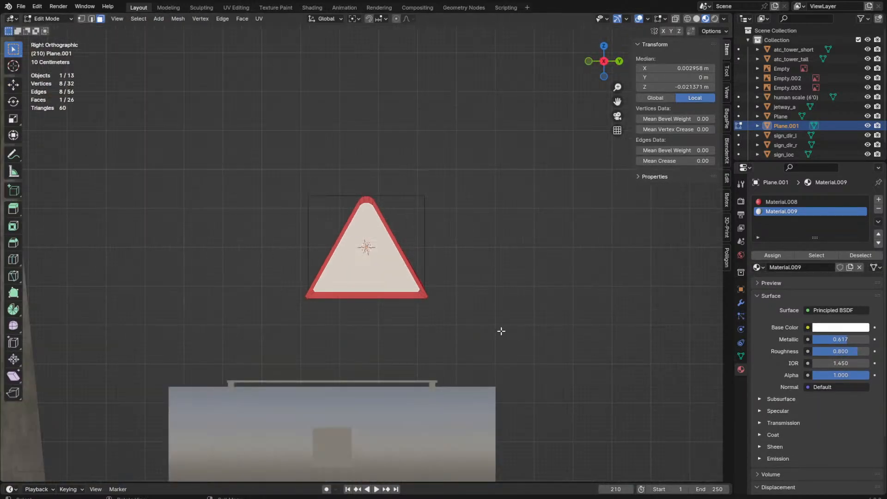
scroll(472, 333, down, 1)
middle_drag(445, 335, 434, 359)
key(grave)
click(461, 362)
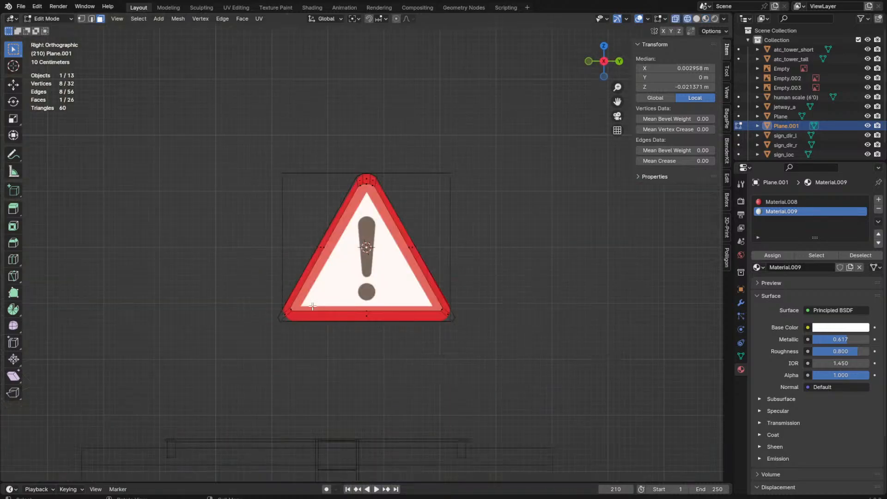
scroll(353, 357, up, 4)
key(shift+a)
click(407, 267)
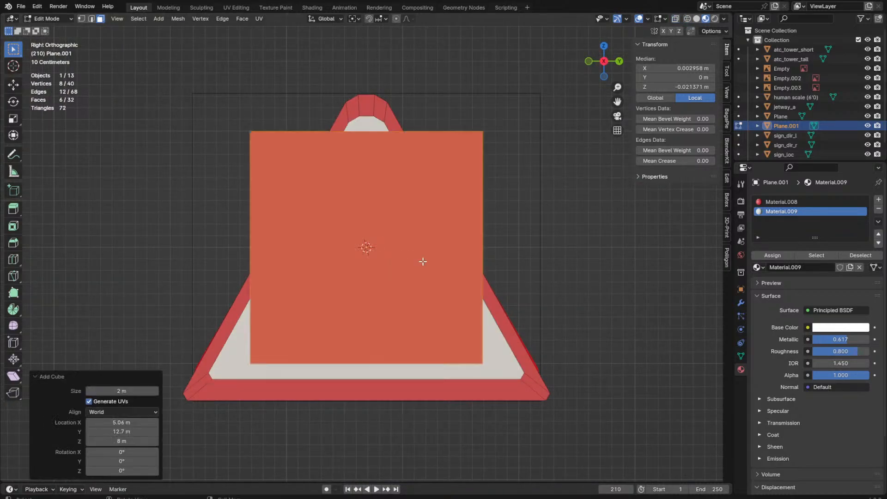
key(s)
click(379, 243)
Step: Flatten the new cube along the X axis into a thin block against the sign's front
key(alt+z)
middle_drag(379, 243, 324, 252)
key(s)
key(x)
key(y)
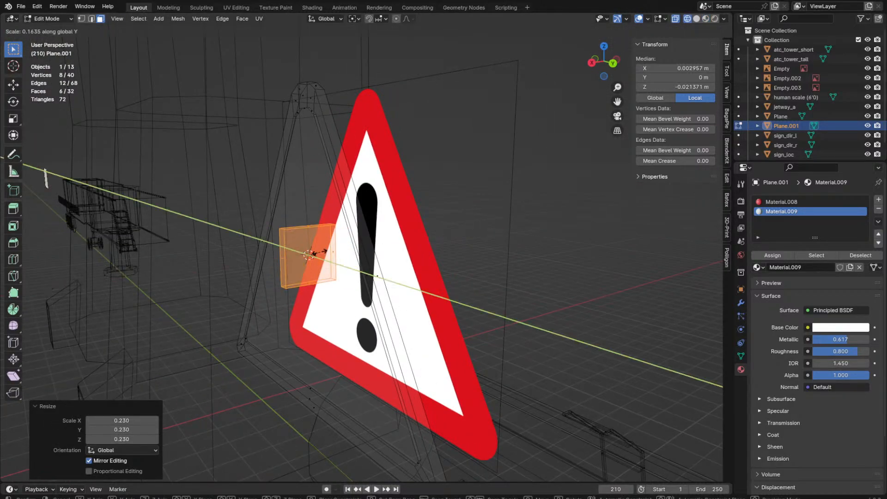
key(x)
click(326, 252)
key(shift+z)
key(s)
key(x)
click(395, 242)
key(shift+z)
Step: Delete the thin block's hidden back face
click(312, 255)
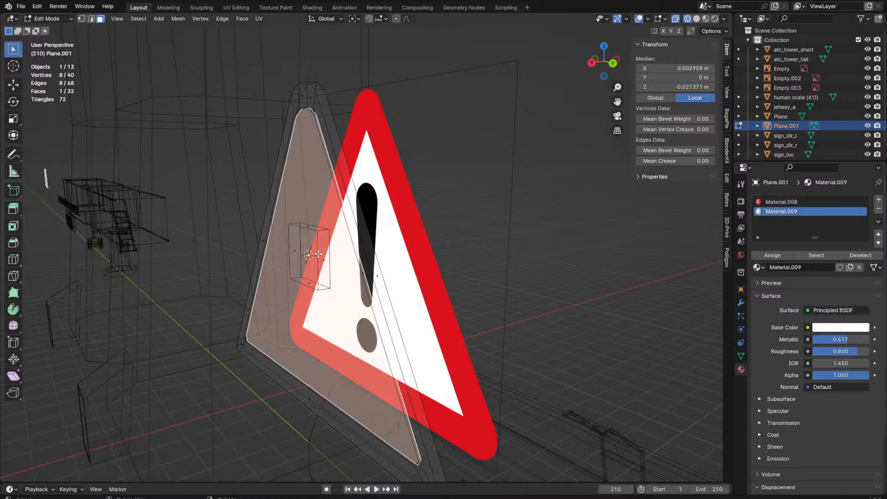
click(314, 254)
key(x)
click(312, 250)
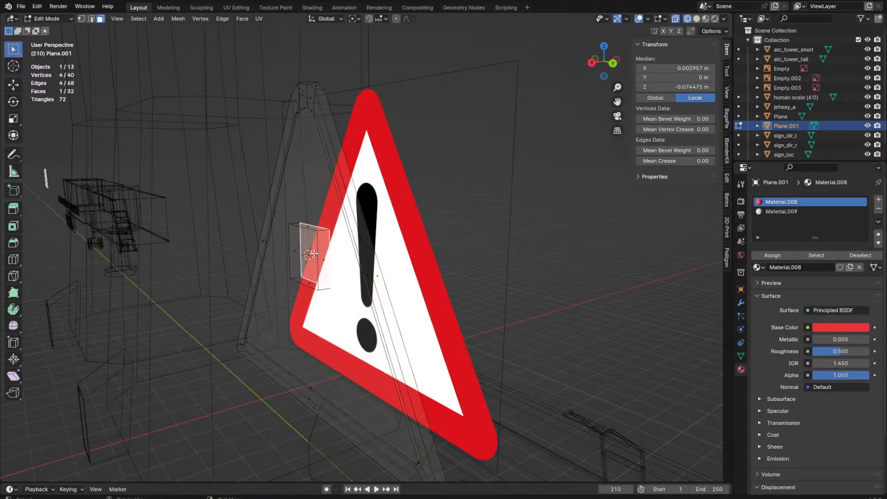
key(x)
click(314, 252)
key(shift+z)
Step: Raise the block's top face about 0.341 m and narrow it to match the top of the reference exclamation stroke
click(312, 228)
key(KP_3)
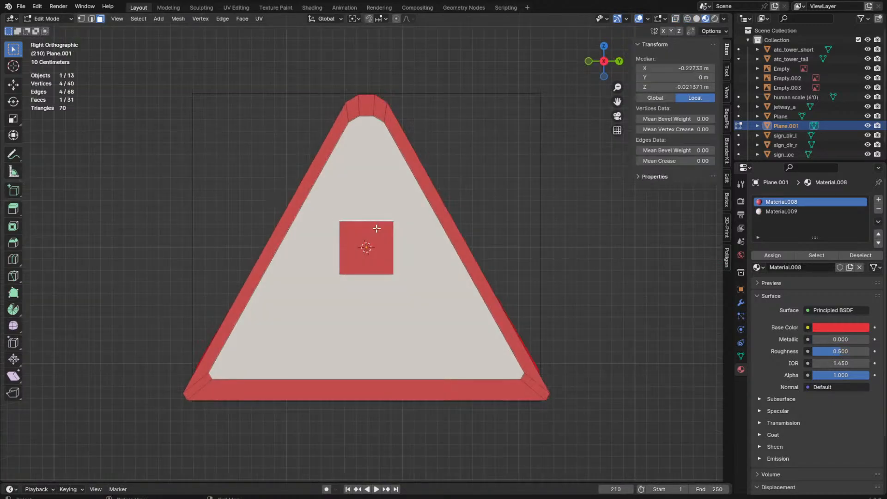
key(shift+z)
key(g)
key(z)
click(395, 218)
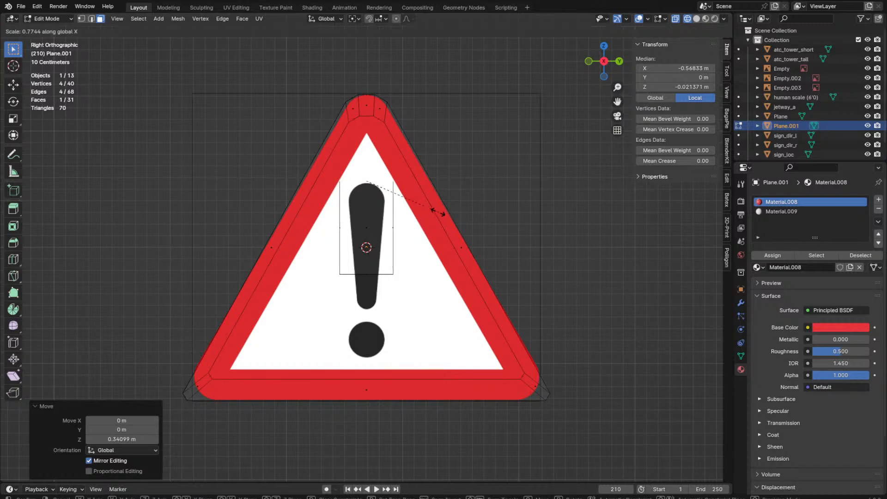
click(432, 215)
Step: Lower the block's bottom face to the base of the exclamation stroke and scale it to about 0.369 along Y
click(361, 273)
key(g)
key(y)
key(z)
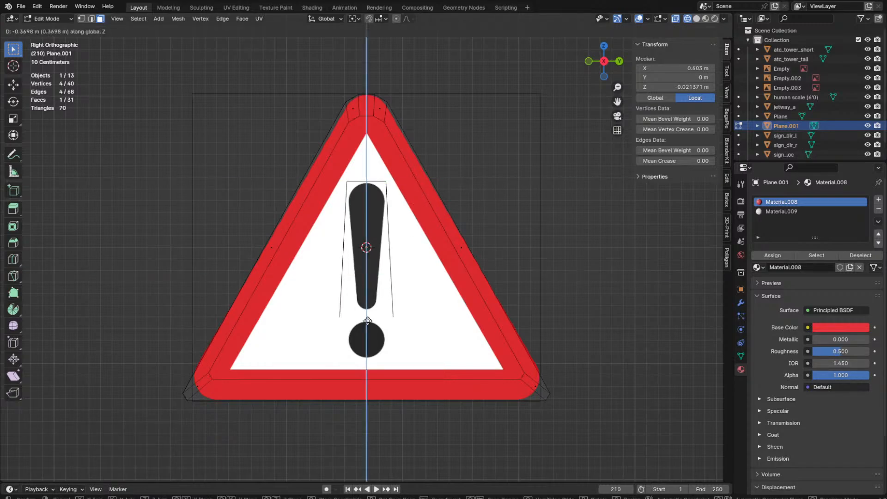
click(363, 311)
key(g)
key(z)
click(365, 314)
key(s)
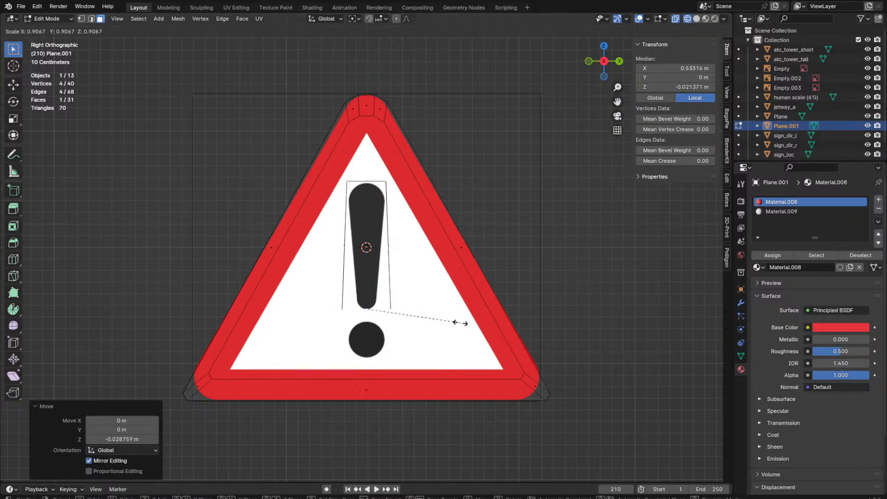
key(y)
click(402, 327)
Step: Duplicate the stroke's bottom face about 0.105 m downward and scale the copy to about 1.49 along Y
key(shift+z)
shift+middle_drag(401, 315, 404, 247)
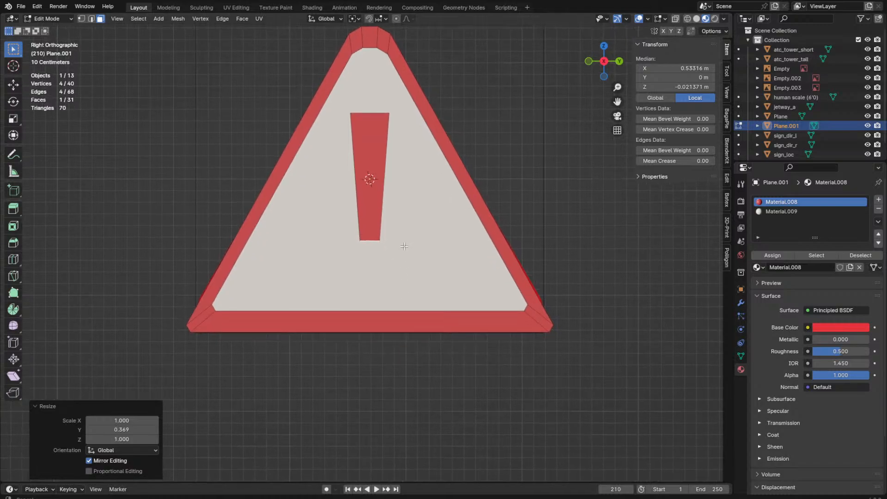
click(405, 254)
key(x)
click(416, 254)
scroll(329, 215, up, 3)
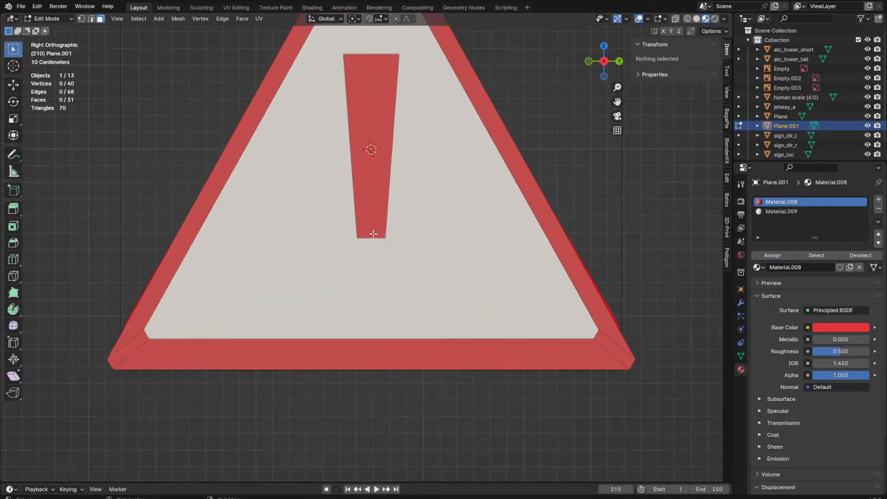
click(378, 234)
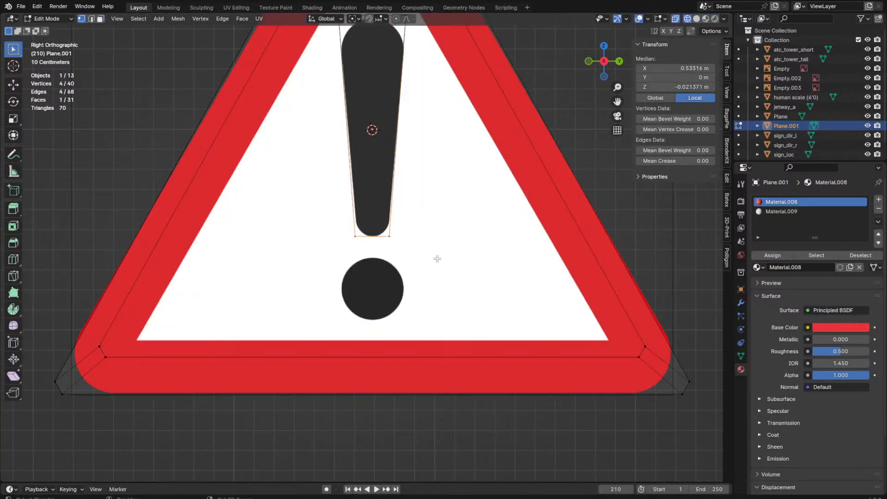
key(shift+d)
right_click(426, 368)
key(g)
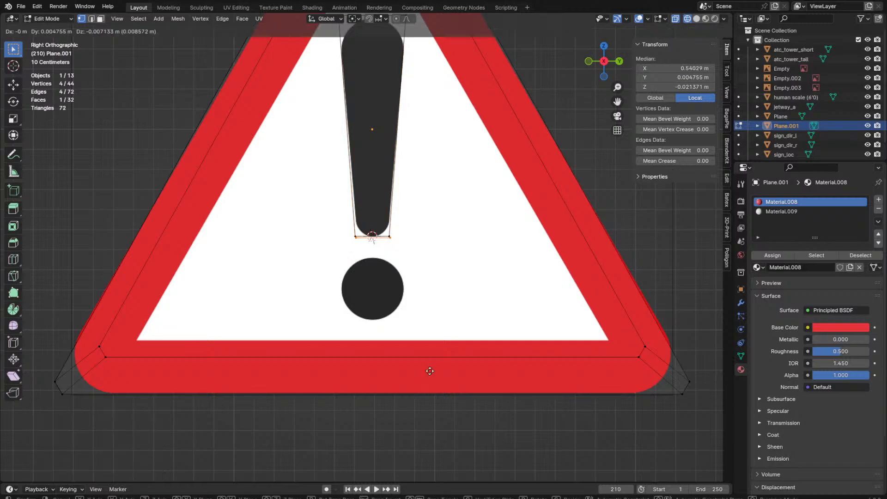
click(430, 387)
key(s)
key(x)
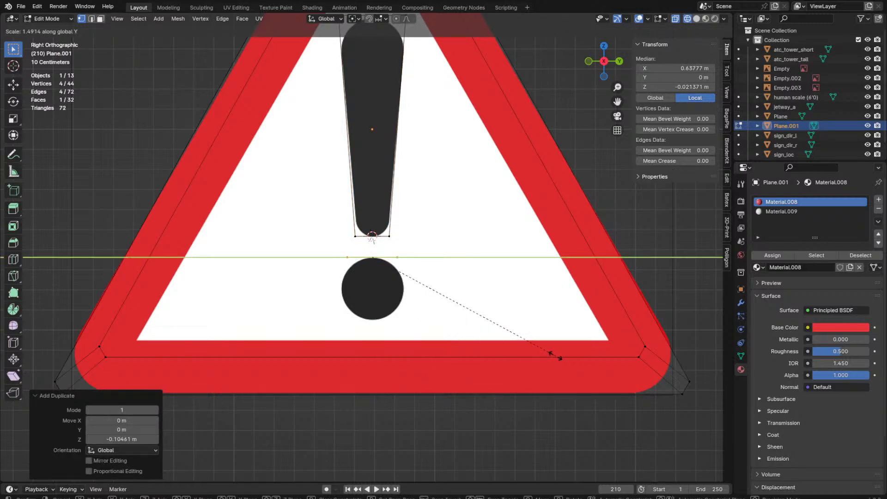
click(557, 355)
Step: Extrude the duplicated face down to the bottom of the reference dot and widen the whole block about 1.07 along Y
key(e)
click(584, 417)
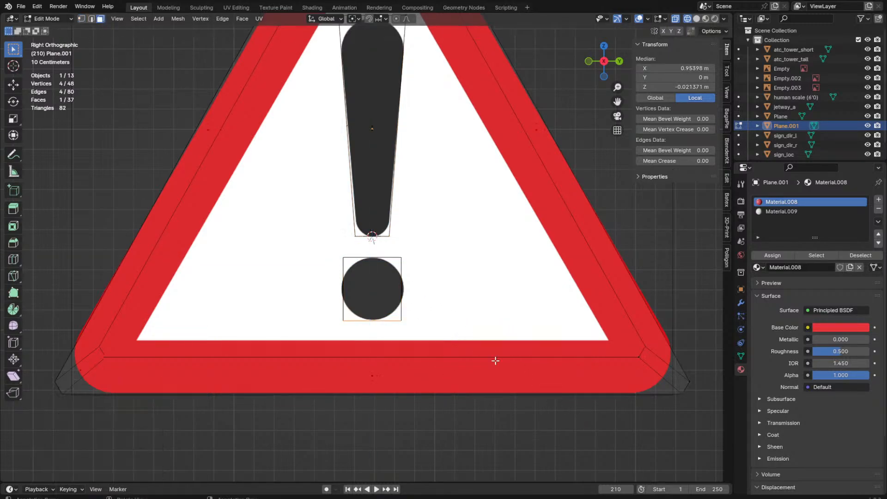
key(ctrl+l)
key(s)
key(x)
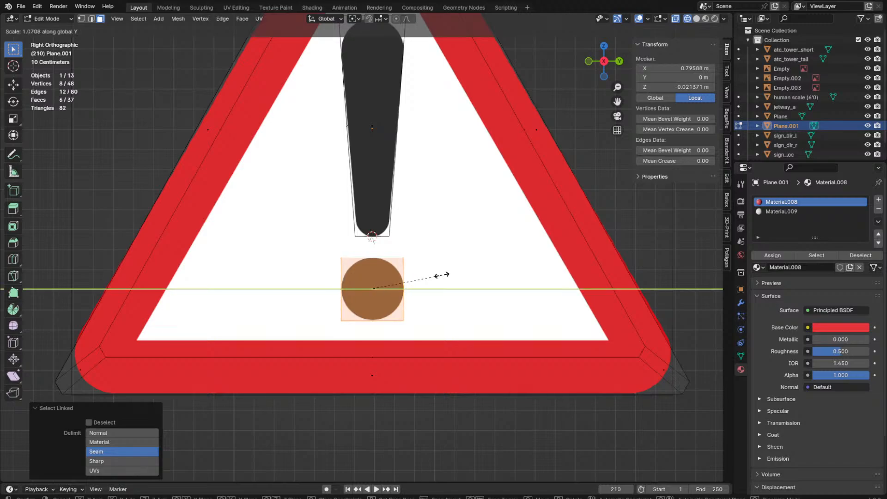
click(442, 275)
Step: Rotate the dot block -45° in the front-facing view so it forms a diamond
key(r)
click(408, 238)
key(shift+z)
middle_drag(398, 238, 375, 238)
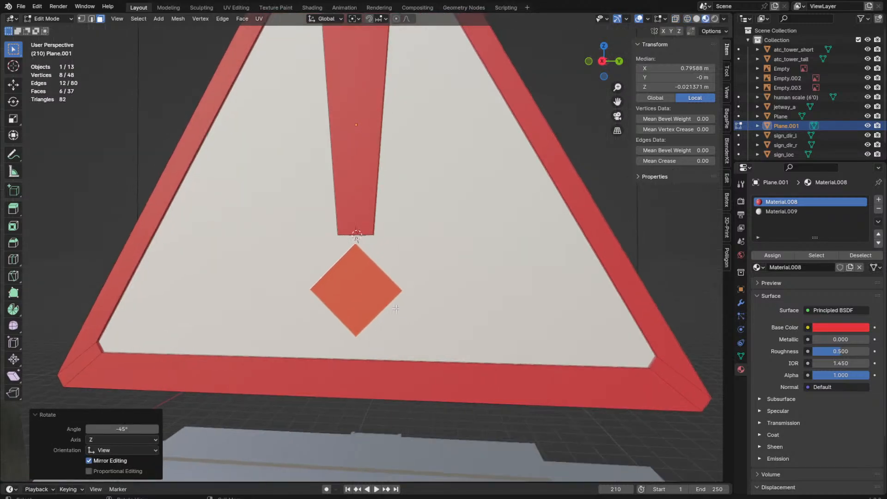
Step: Add a third material, assign it to the exclamation stroke and diamond dot, and set its base colour to near black
key(l)
key(k)
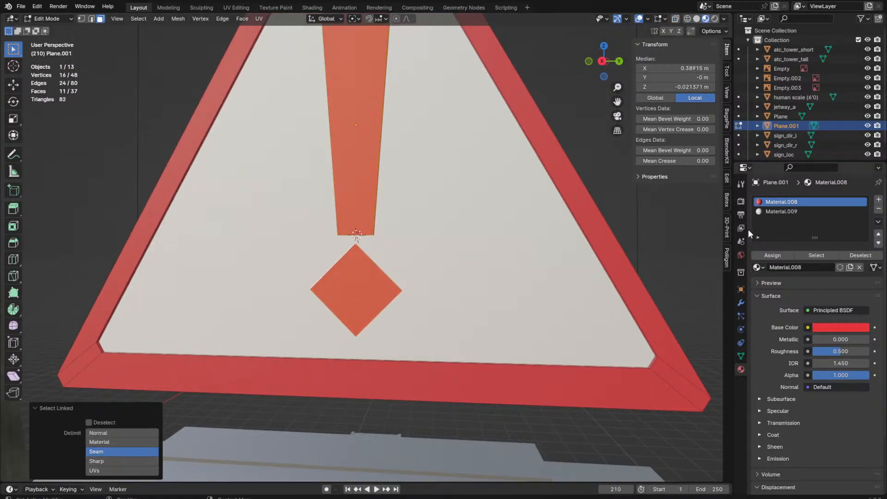
click(878, 200)
click(786, 266)
click(784, 256)
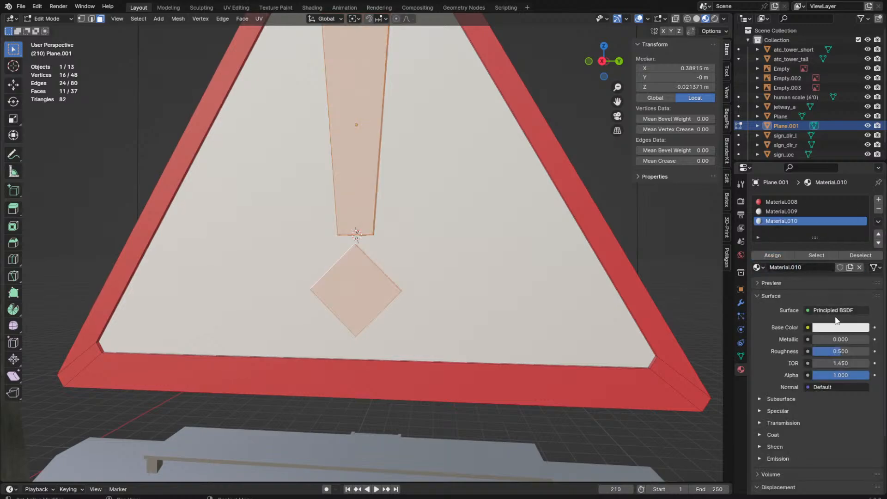
click(834, 327)
click(863, 253)
key(Tab)
Step: Delete the hidden back face of the exclamation mark's diamond dot
scroll(484, 316, down, 5)
click(483, 316)
middle_drag(483, 316, 456, 300)
scroll(456, 301, down, 5)
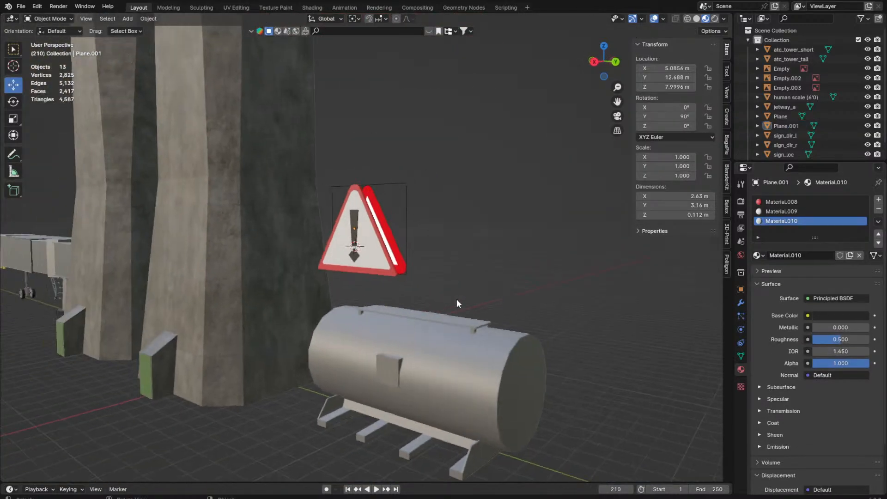
scroll(444, 296, up, 6)
key(Tab)
middle_drag(351, 268, 319, 266)
key(shift+z)
click(314, 267)
key(x)
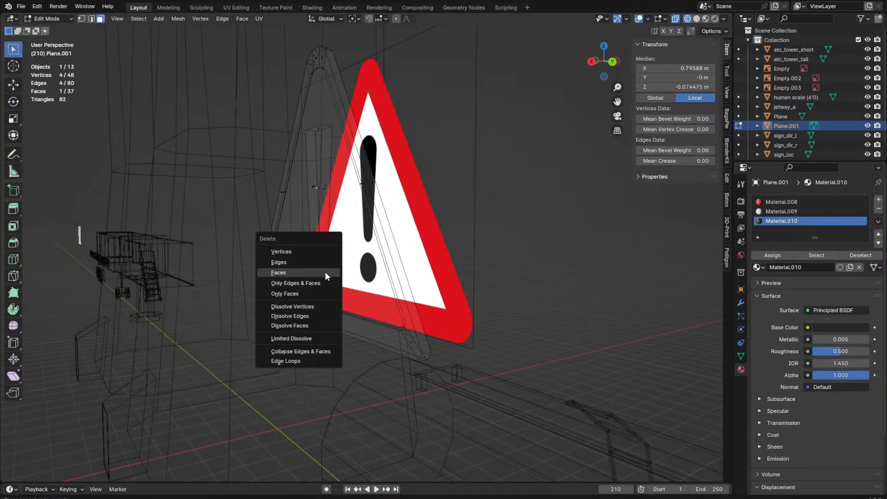
click(326, 272)
click(331, 224)
click(323, 186)
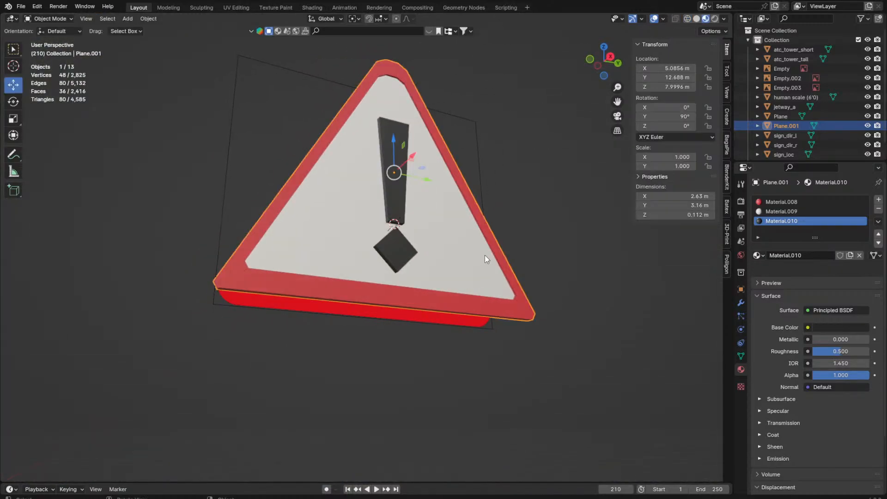
Step: Lower the finished sign about 2.62 m along Z and delete the warning-sign reference image
middle_drag(485, 255, 387, 300)
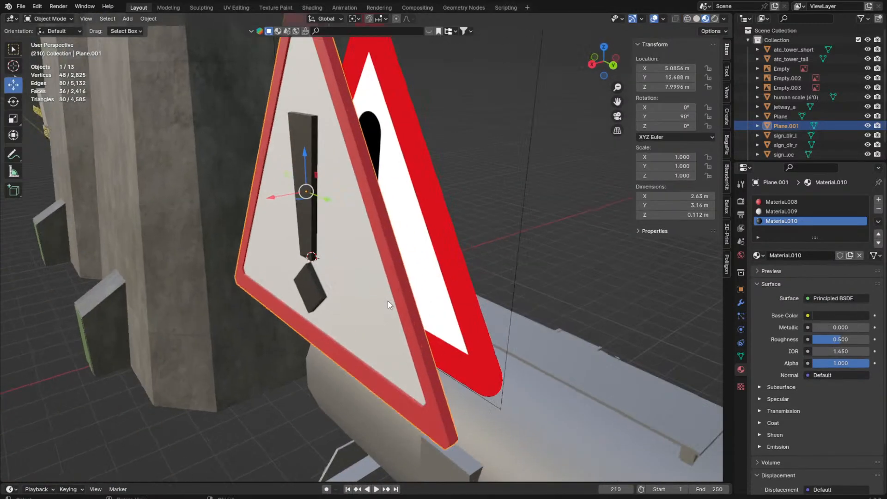
scroll(387, 301, down, 3)
right_click(432, 238)
click(431, 239)
scroll(406, 254, down, 5)
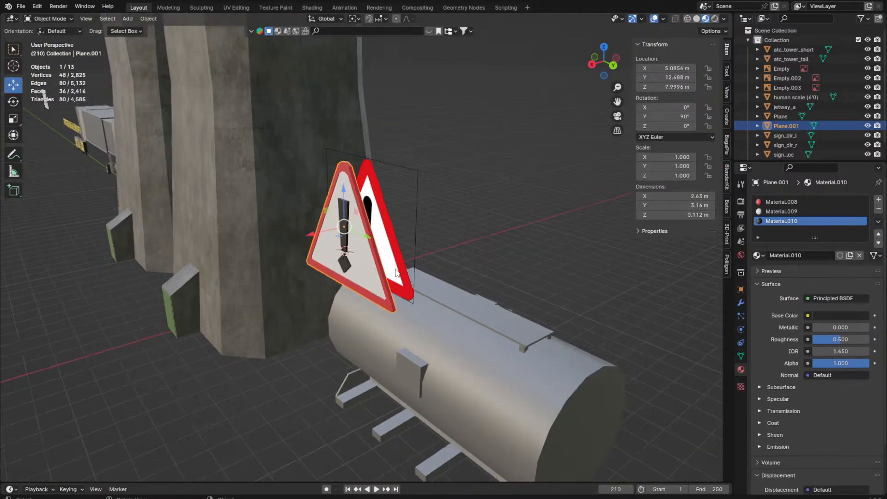
key(g)
key(z)
click(402, 360)
click(369, 235)
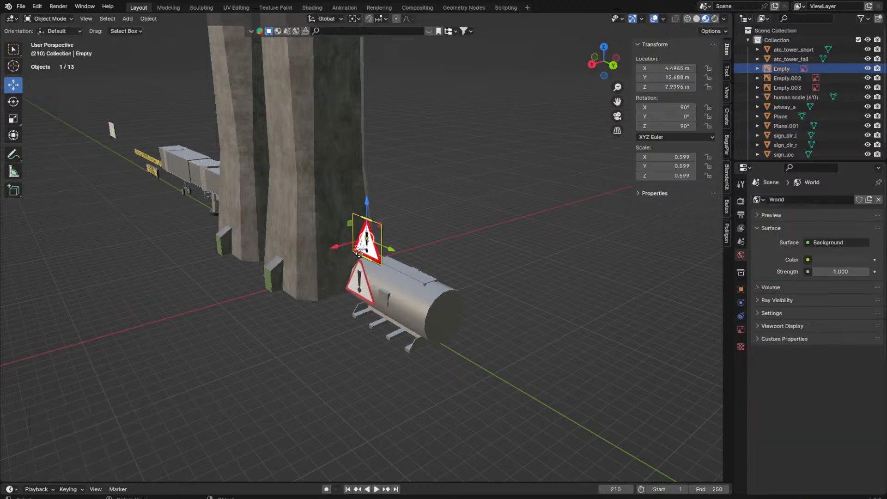
key(Delete)
Step: Move the sign in the right view onto the tank's side, to about Y 13.48 m and Z 2.78 m
middle_drag(340, 285, 381, 265)
click(378, 271)
key(KP_3)
shift+middle_drag(428, 293, 454, 257)
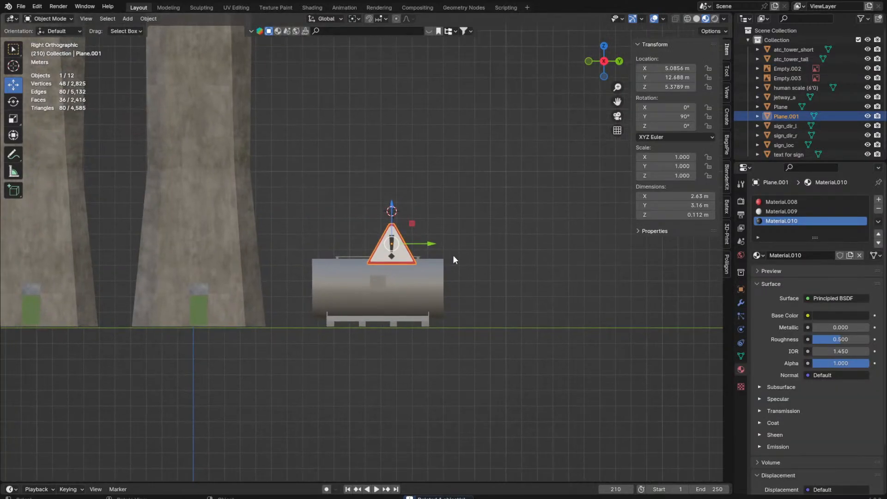
key(g)
click(476, 305)
Step: Scale up the whole box on the tank's side to about twice its size and reselect the warning sign
click(375, 282)
key(Tab)
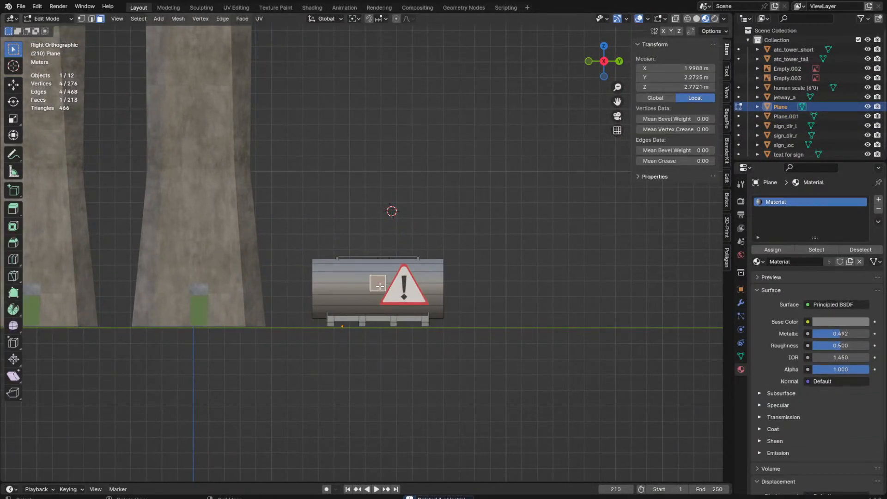
scroll(380, 286, up, 3)
middle_drag(586, 480, 489, 242)
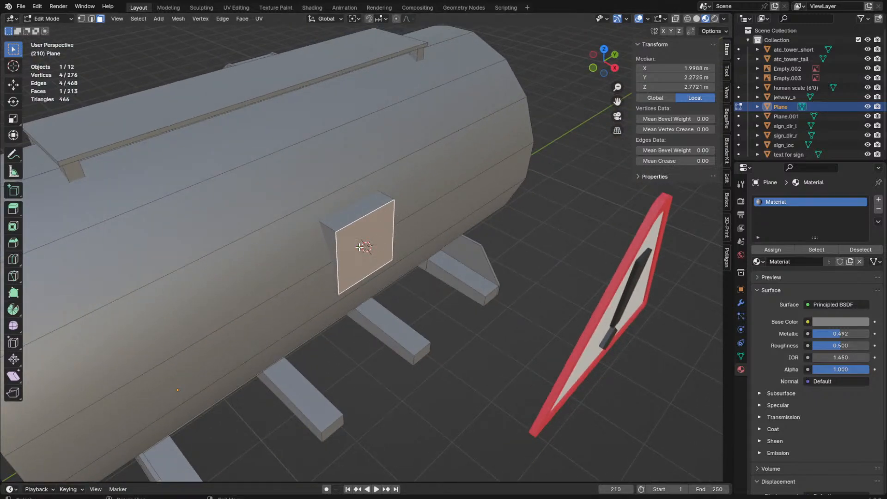
key(ctrl+l)
key(s)
click(469, 208)
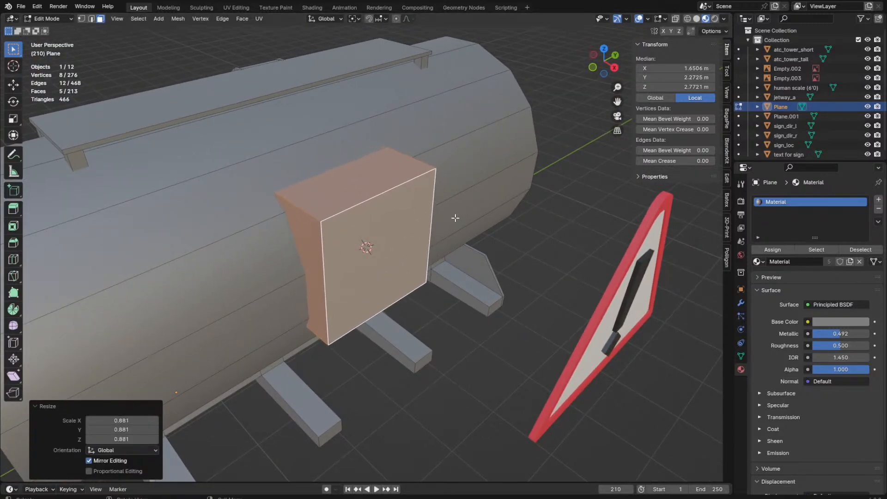
middle_drag(455, 217, 436, 192)
key(Tab)
click(615, 332)
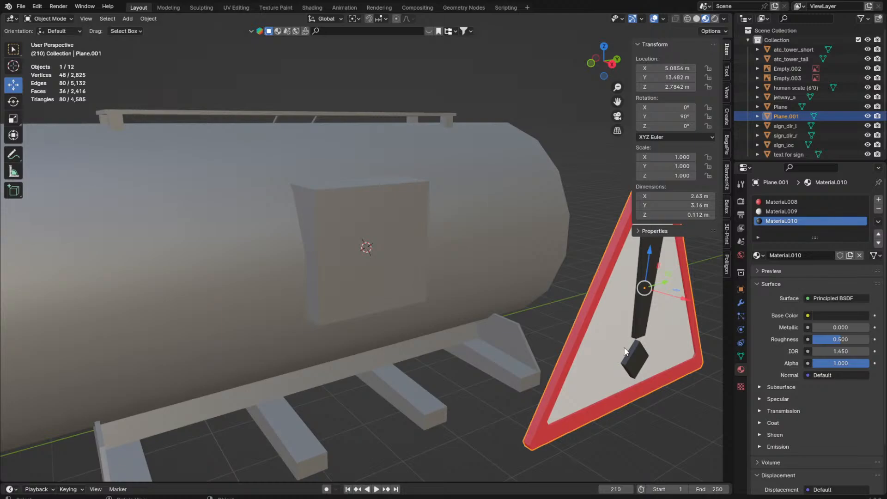
Step: Snap the warning sign to the 3D cursor on the tank's box and move its mesh along X in front of the box face
key(shift+s)
key(KP_3)
key(Tab)
middle_drag(557, 220, 513, 248)
key(g)
key(x)
click(414, 293)
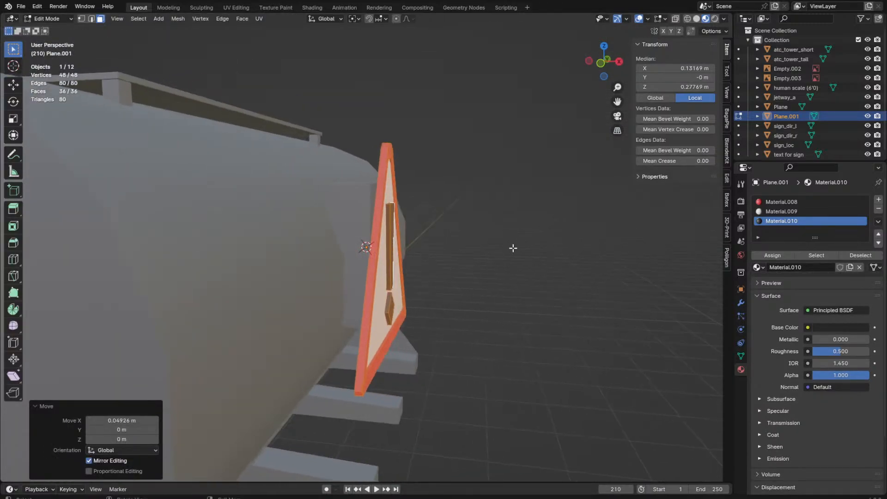
Step: Scale the sign's mesh to about half its size to fit the box face and lower it about 0.02 m along Z
key(KP_3)
key(s)
click(467, 254)
key(g)
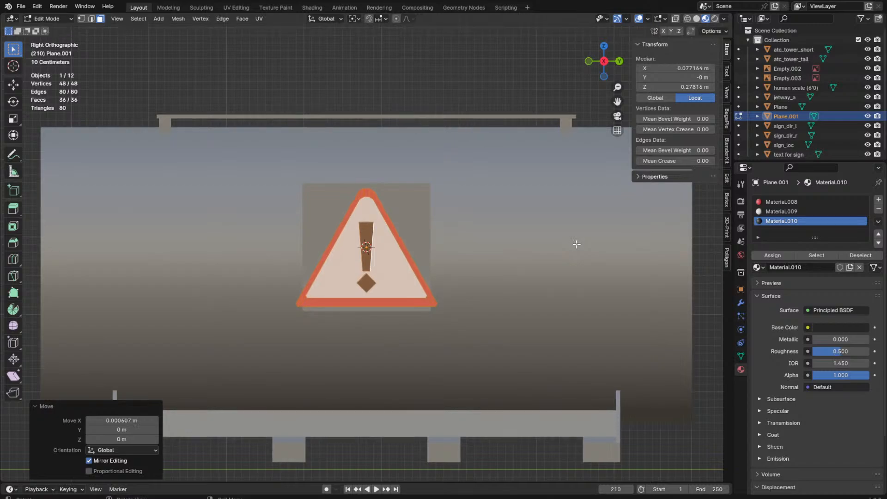
key(g)
key(z)
click(542, 251)
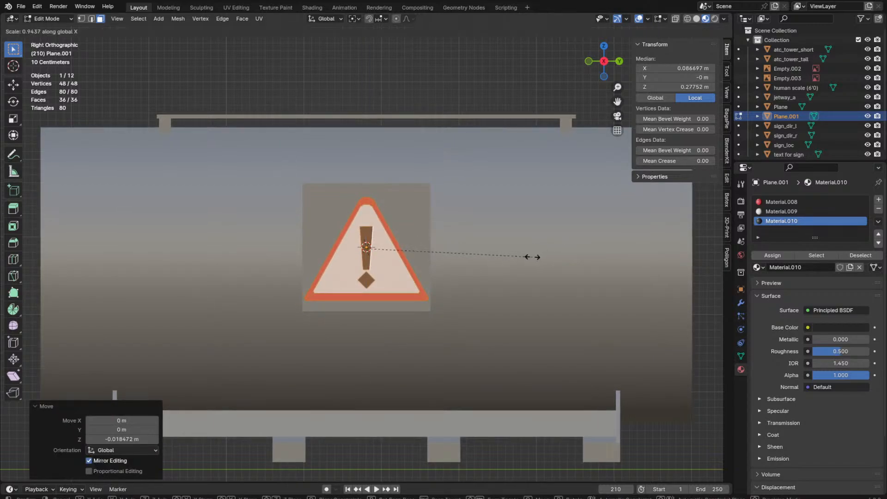
key(Escape)
Step: Lower the inner edge of the sign's bottom border about 0.05 m along Z in wireframe to thin the border
key(KP_Decimal)
key(shift+z)
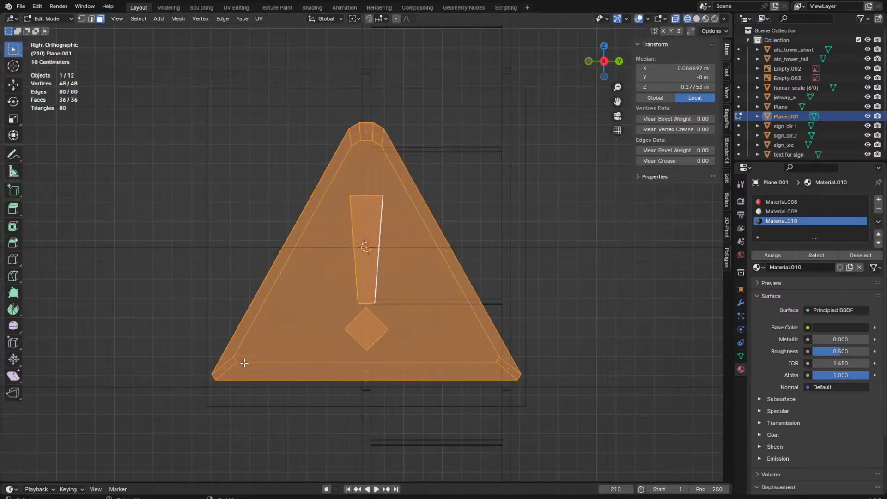
click(354, 359)
click(362, 358)
key(g)
key(z)
click(365, 368)
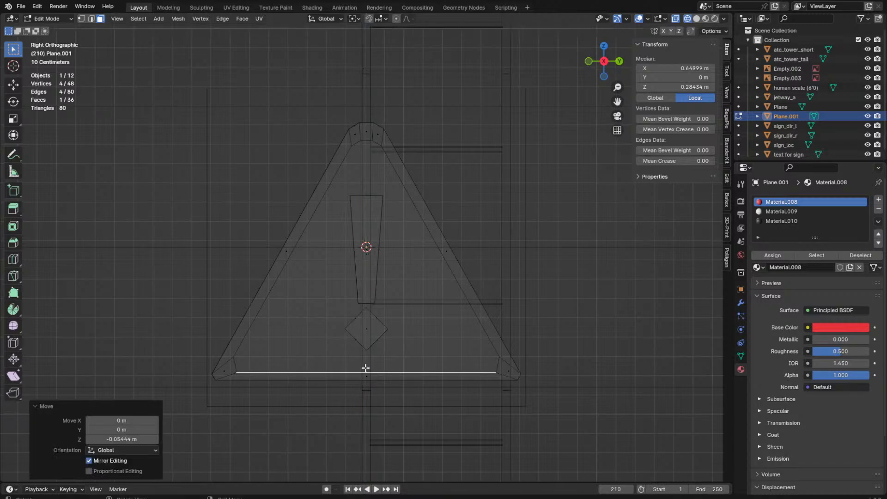
Step: Move the upper inner border vertices at both bottom corners outward and down by about 0.06 m to thin the sloping borders
scroll(493, 341, up, 1)
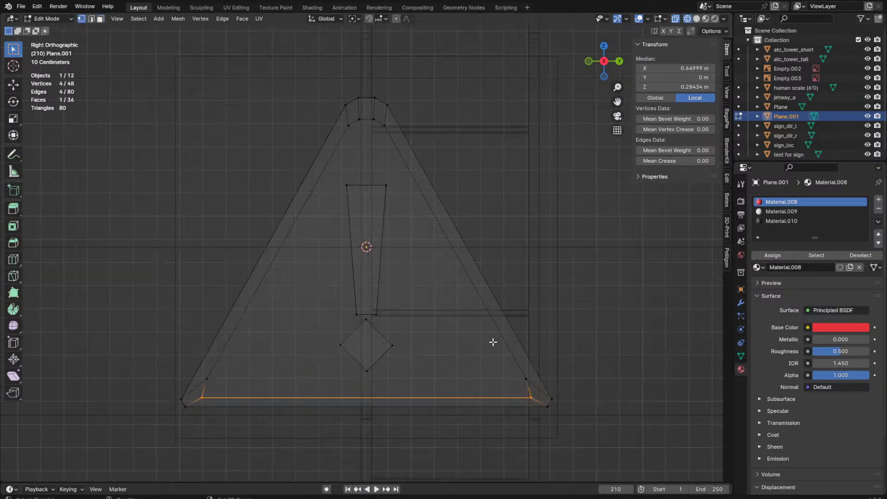
shift+middle_drag(493, 340, 451, 311)
click(445, 313)
key(g)
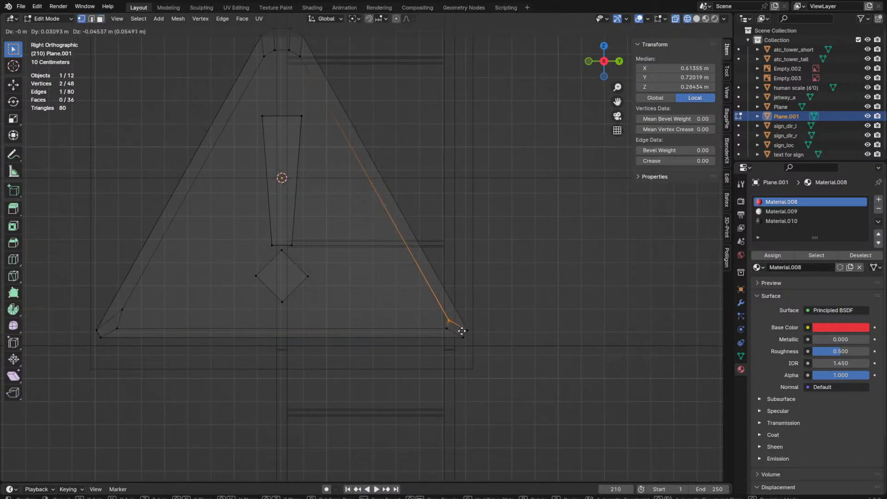
click(460, 329)
click(117, 309)
key(g)
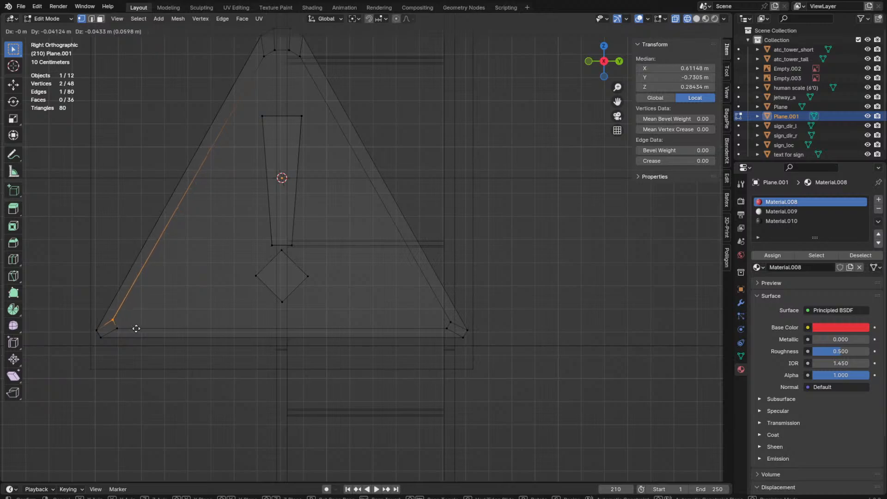
click(137, 329)
Step: Raise the inner border vertices at the sign's apex about 0.03 m and narrow them along Y to about 0.93
key(Tab)
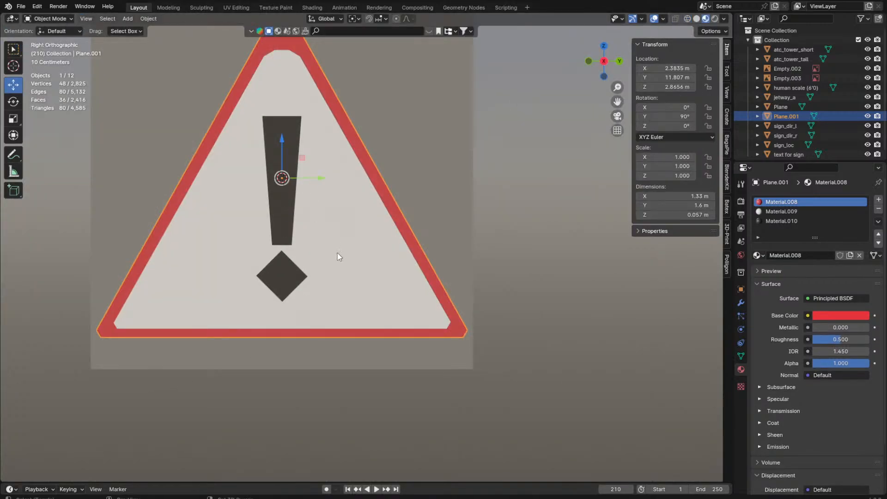
shift+middle_drag(340, 252, 361, 328)
key(Tab)
shift+middle_drag(349, 159, 412, 244)
key(z)
click(347, 240)
drag(341, 224, 406, 198)
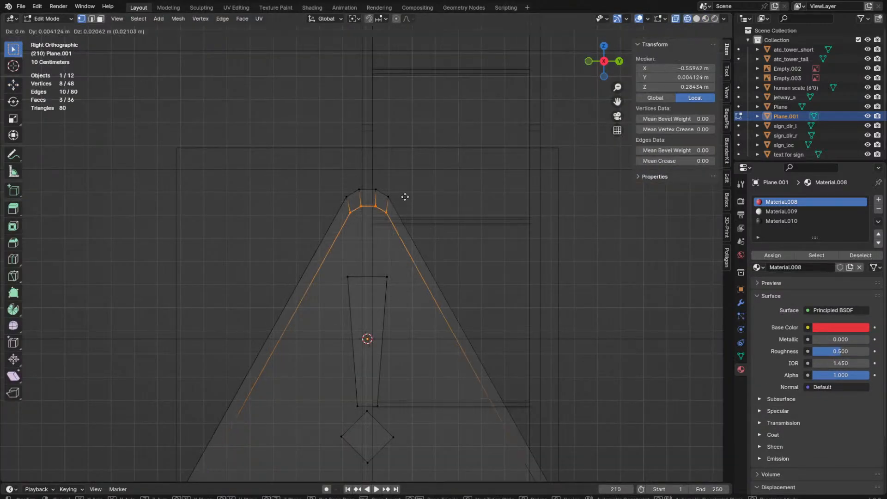
key(s)
key(x)
click(414, 197)
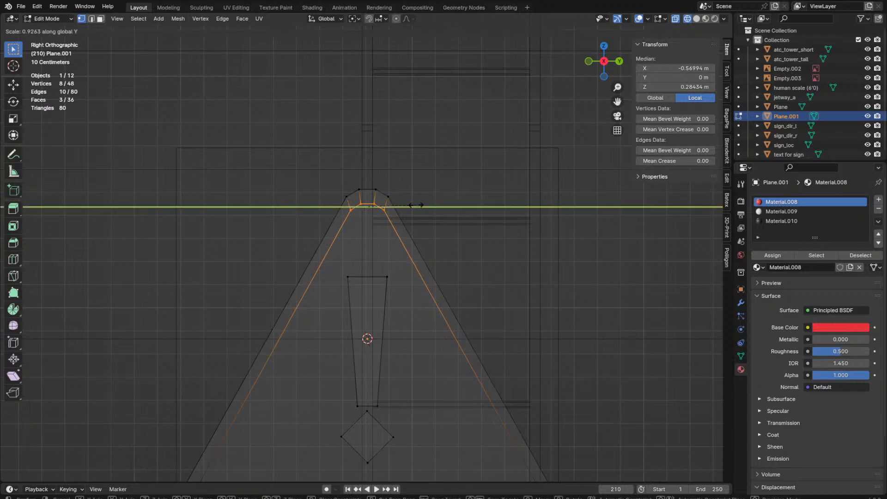
Step: Select the sign's hidden back face in the back view and delete it
key(Tab)
key(z)
click(439, 282)
middle_drag(441, 285, 363, 278)
key(Tab)
key(KP_3)
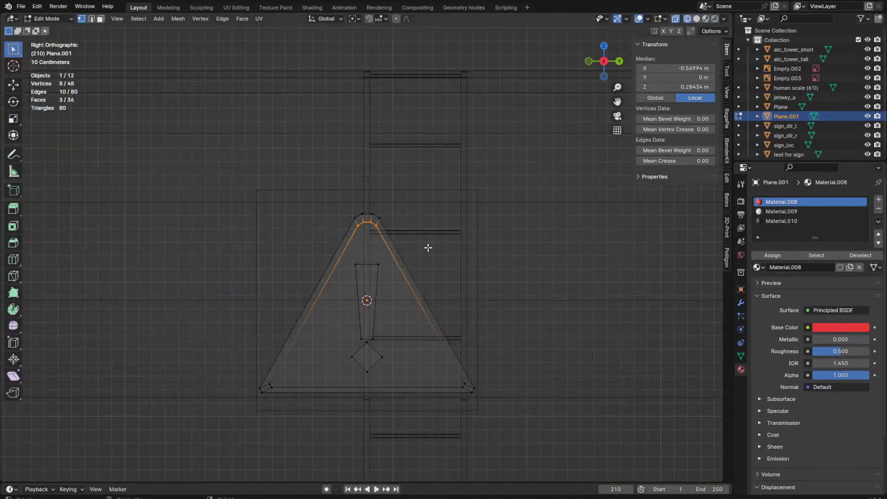
key(ctrl+KP_1)
key(z)
click(459, 185)
drag(380, 168, 331, 403)
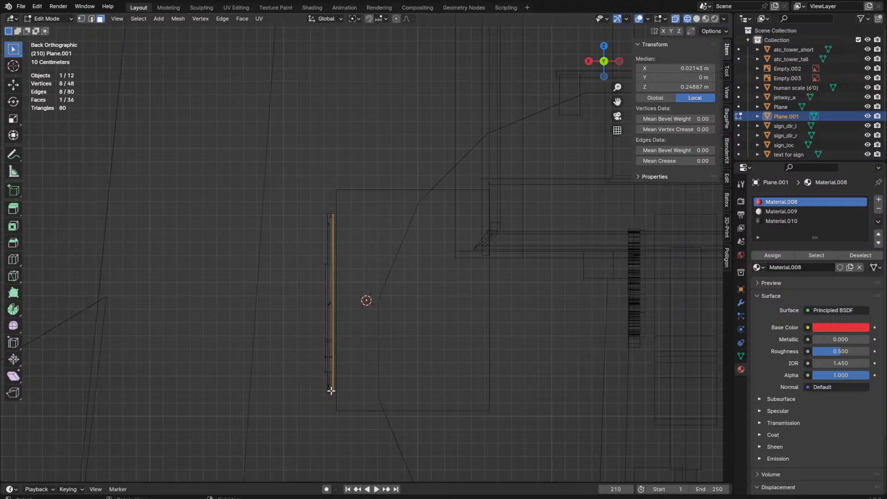
key(x)
click(337, 387)
Step: Move the sign object along X to about 2.34 m so it sits against the box face
drag(305, 148, 385, 413)
key(Tab)
key(z)
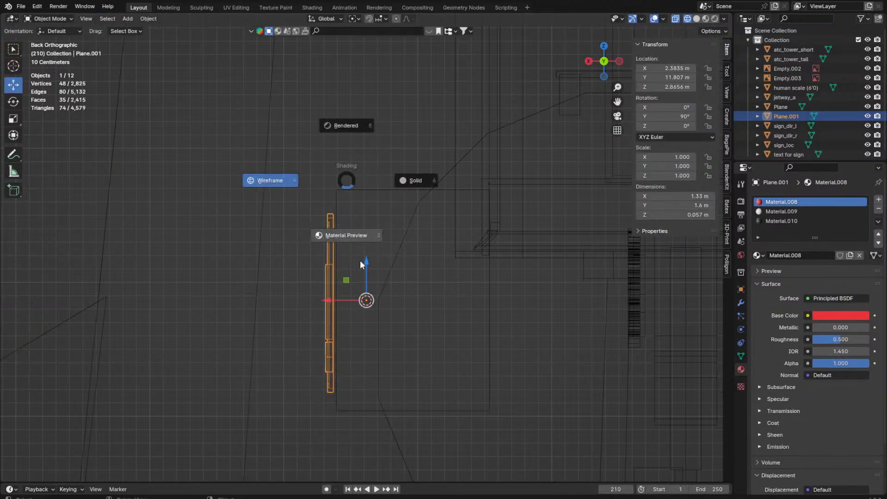
click(362, 266)
key(g)
key(x)
click(370, 283)
key(g)
key(x)
click(369, 282)
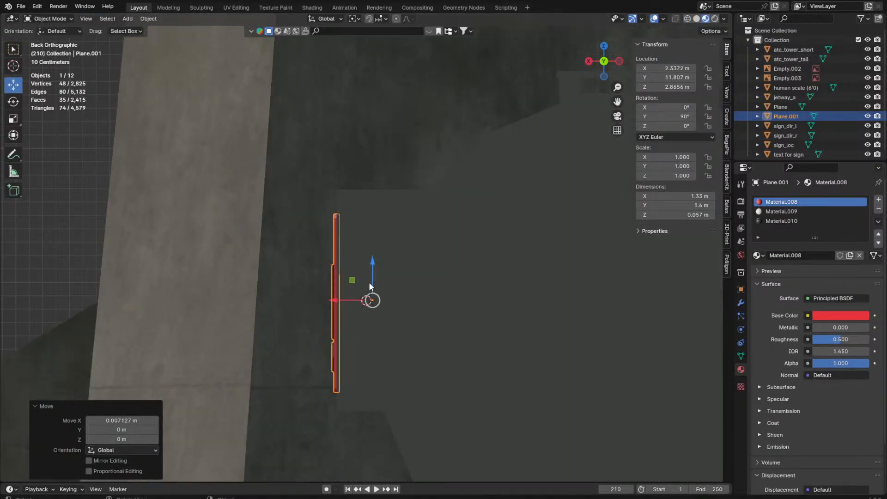
Step: Deselect the sign and save the file
middle_drag(369, 282, 428, 295)
scroll(427, 294, down, 5)
click(469, 399)
middle_drag(469, 398, 525, 341)
key(ctrl+s)
Step: Select the tank's round end face in Edit Mode and snap the 3D cursor to its centre
click(382, 294)
scroll(383, 294, down, 3)
key(Tab)
click(444, 307)
click(531, 369)
key(shift+s)
key(2)
key(KP_Decimal)
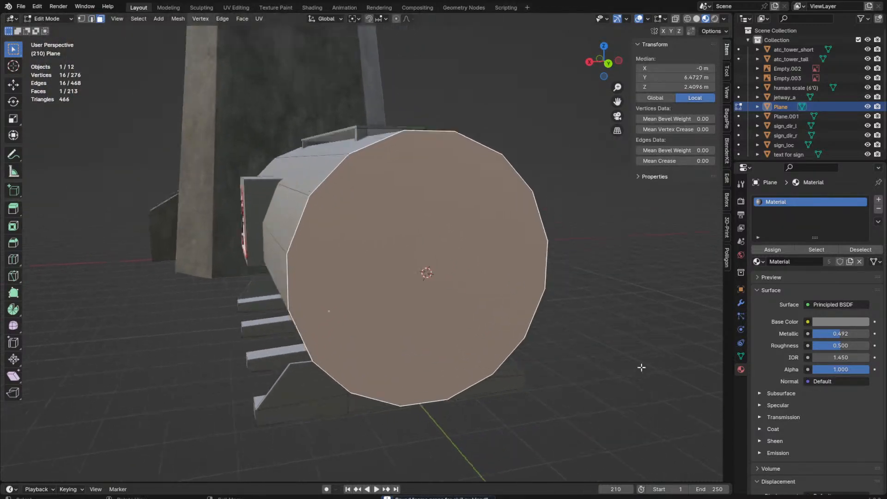
Step: Add a cube at the end face's centre, scale it to 0.184, and delete its face hidden inside the tank
key(shift+a)
click(564, 277)
scroll(556, 283, down, 3)
key(s)
click(403, 270)
key(shift+z)
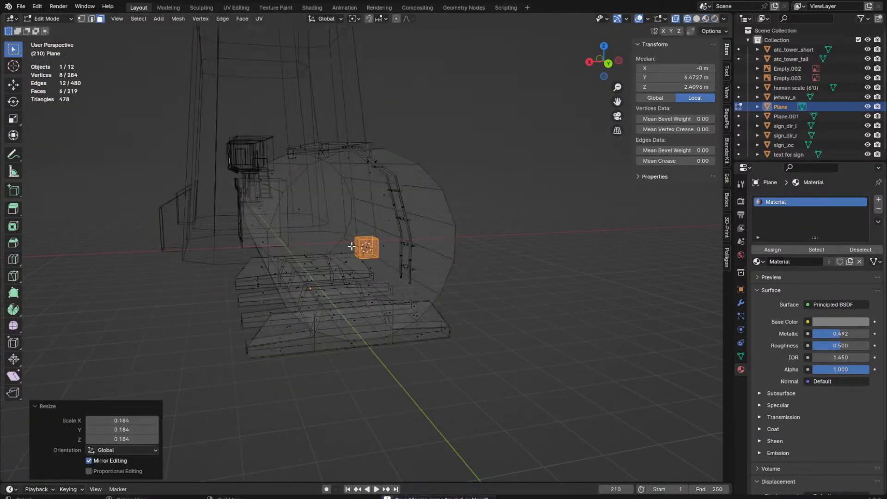
click(363, 247)
key(x)
click(363, 247)
Step: Select the whole small cube on the tank's end and scale it down to 0.411
key(shift+z)
scroll(384, 275, up, 1)
scroll(383, 276, up, 1)
click(368, 249)
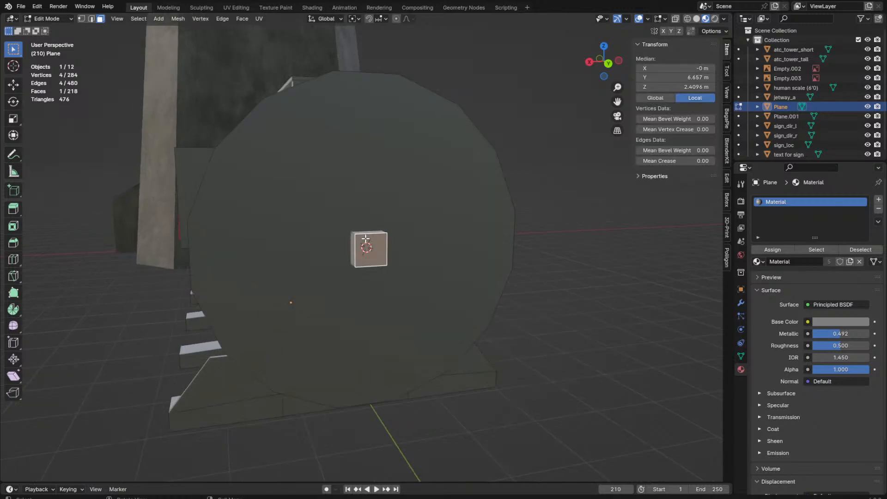
key(ctrl+l)
scroll(465, 253, up, 1)
key(s)
click(390, 264)
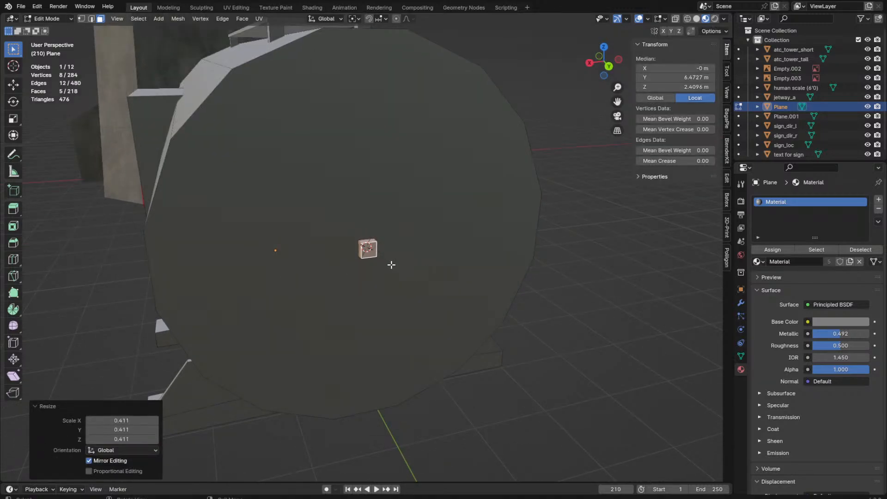
Step: Pull the small cube's front face out about 0.22 m along Y and add a loop cut across its length
click(370, 250)
middle_drag(369, 250, 444, 239)
key(g)
key(y)
click(465, 245)
key(ctrl+r)
click(390, 258)
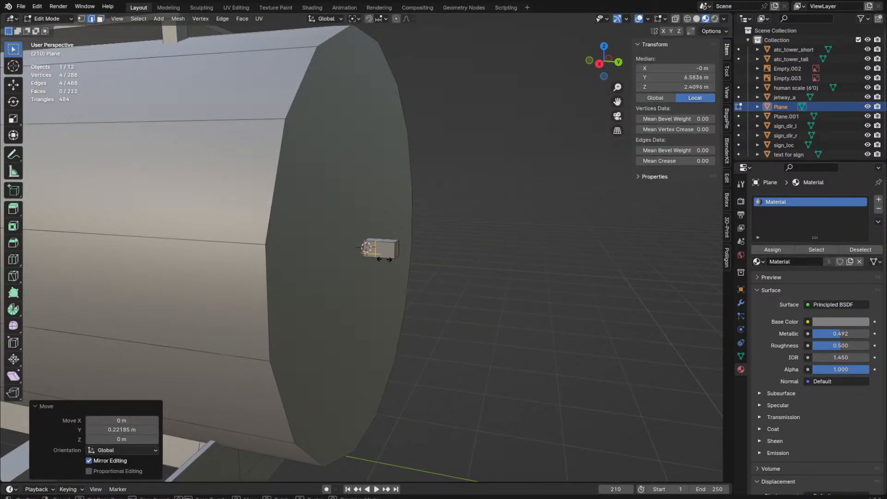
click(390, 259)
Step: Extrude the outlet's outer underside face in place, shrink it, and extrude it about 0.12 m downward as a narrow spout
middle_drag(390, 260, 387, 207)
scroll(390, 227, up, 1)
key(3)
click(394, 260)
key(e)
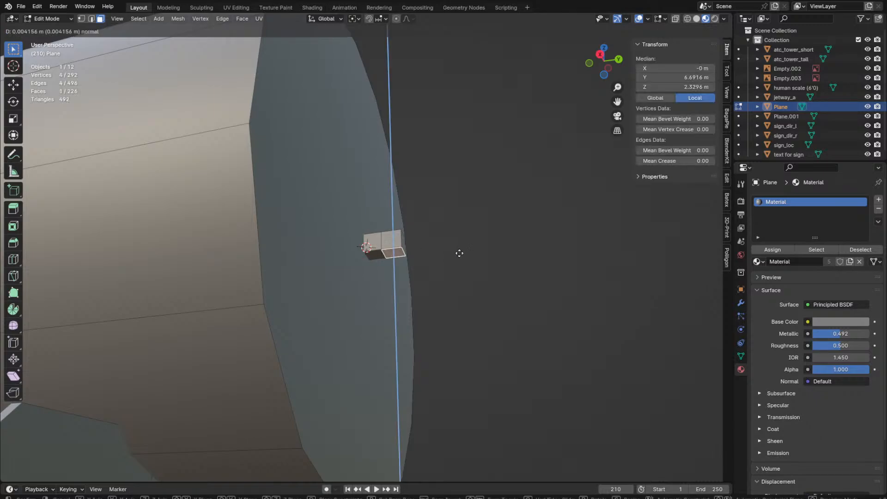
right_click(455, 259)
key(s)
click(428, 279)
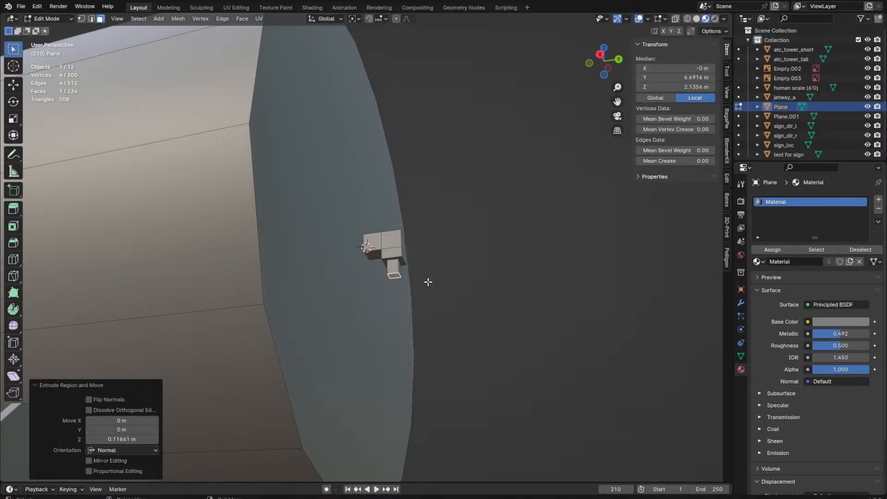
Step: Return to Object Mode and rename the tank object fuel_tank
key(Tab)
scroll(505, 272, down, 5)
middle_drag(500, 264, 511, 280)
key(alt+a)
scroll(511, 281, down, 3)
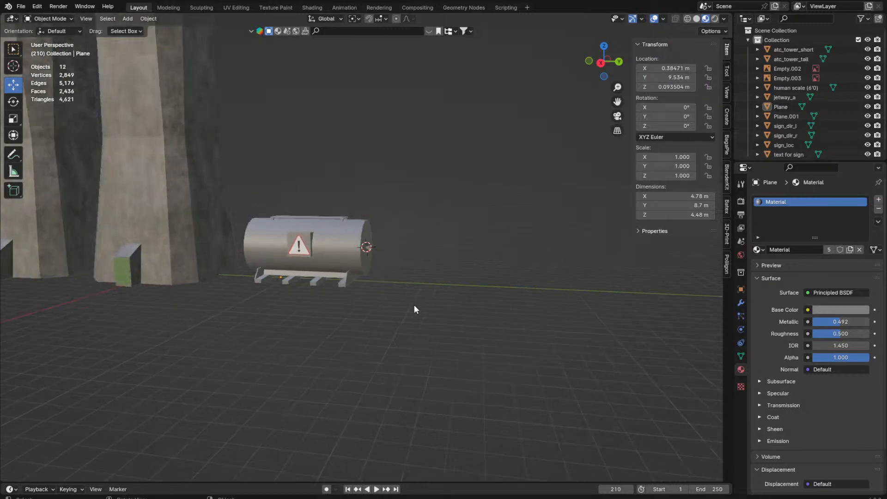
middle_drag(414, 304, 340, 234)
click(340, 234)
key(F2)
text(fuel_tank)
key(Return)
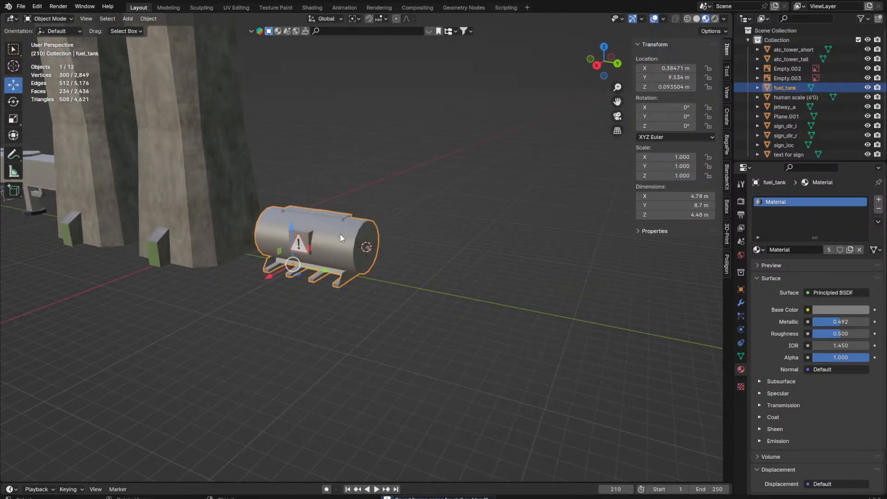
Step: Deselect the fuel tank, save the file, and look over the whole set of airport models
key(alt+a)
scroll(393, 193, down, 3)
middle_drag(400, 188, 448, 289)
key(ctrl+s)
scroll(434, 206, down, 7)
scroll(418, 284, up, 4)
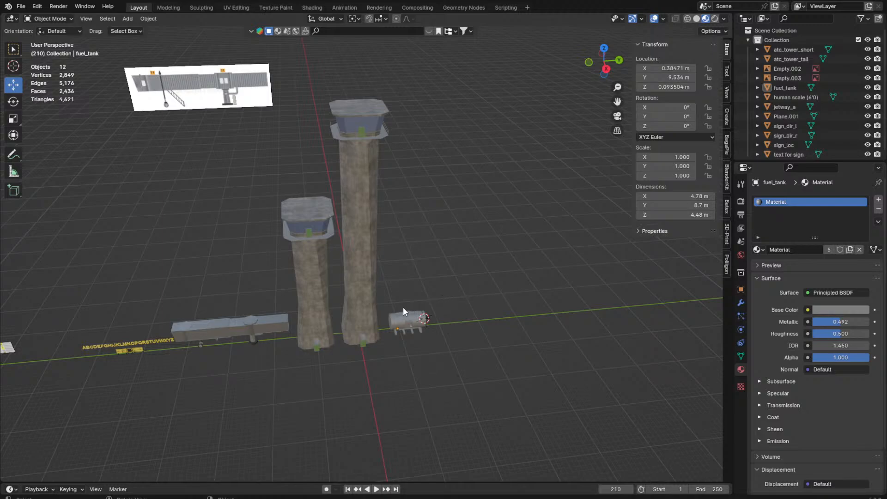
middle_drag(403, 307, 162, 154)
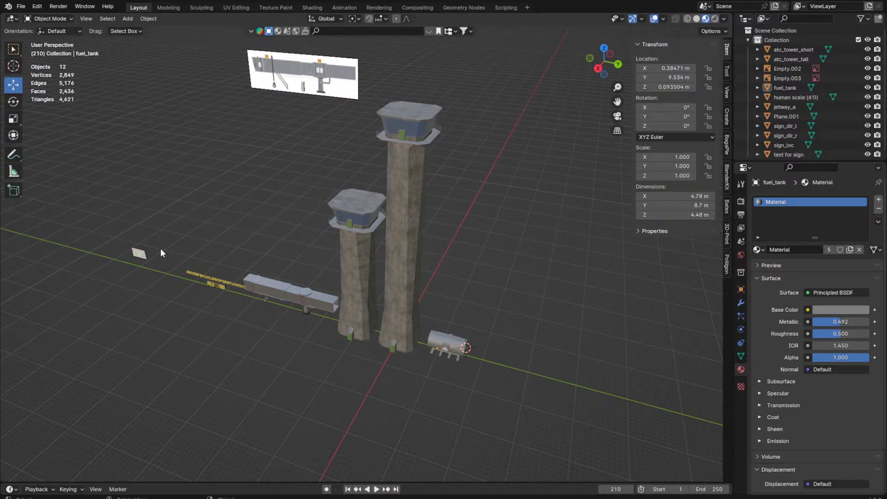
middle_drag(126, 243, 219, 199)
Step: Save the airport scene and open the file containing the camouflaged battle tank
key(ctrl+s)
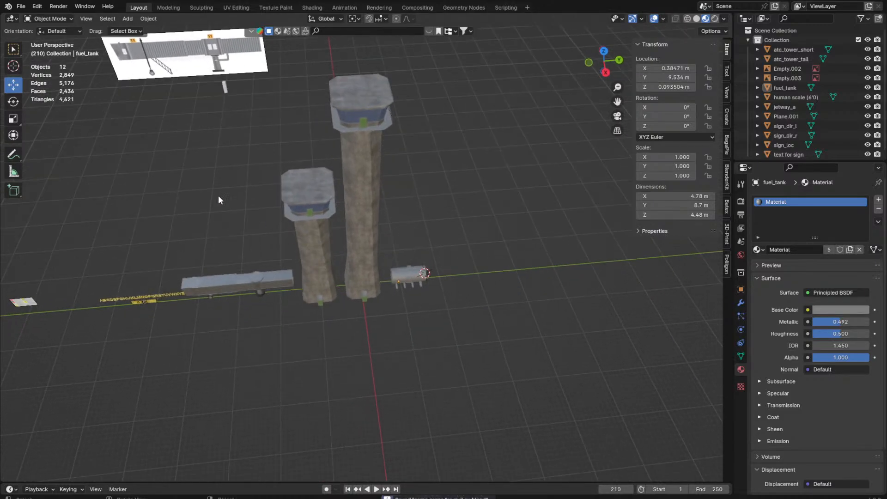
click(21, 6)
mouse_move(31, 34)
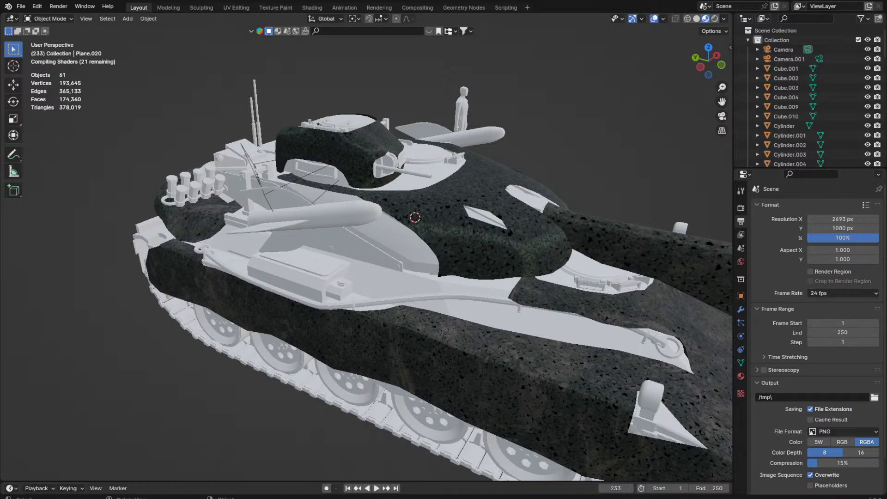
Step: Hide Camera.001, Camera and the human figure so only the battle tank is shown
middle_drag(162, 345, 310, 256)
scroll(310, 257, down, 5)
click(307, 190)
key(h)
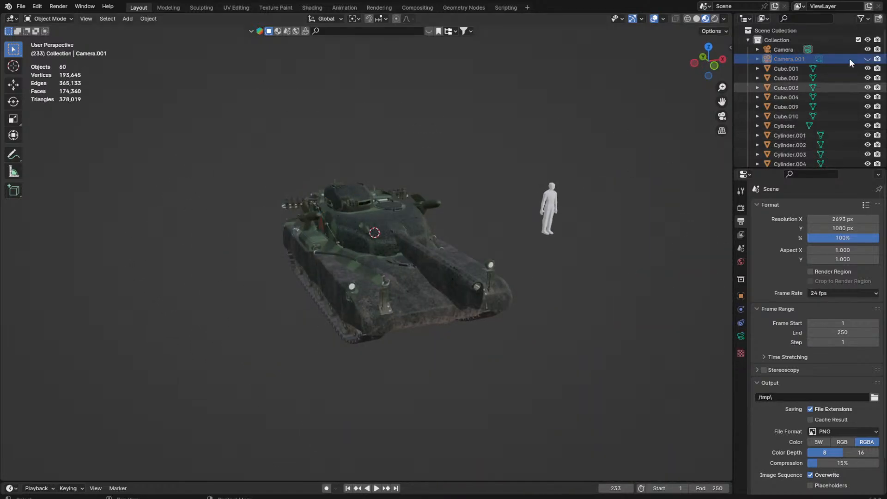
click(770, 49)
key(h)
middle_drag(388, 185, 303, 209)
scroll(303, 209, down, 3)
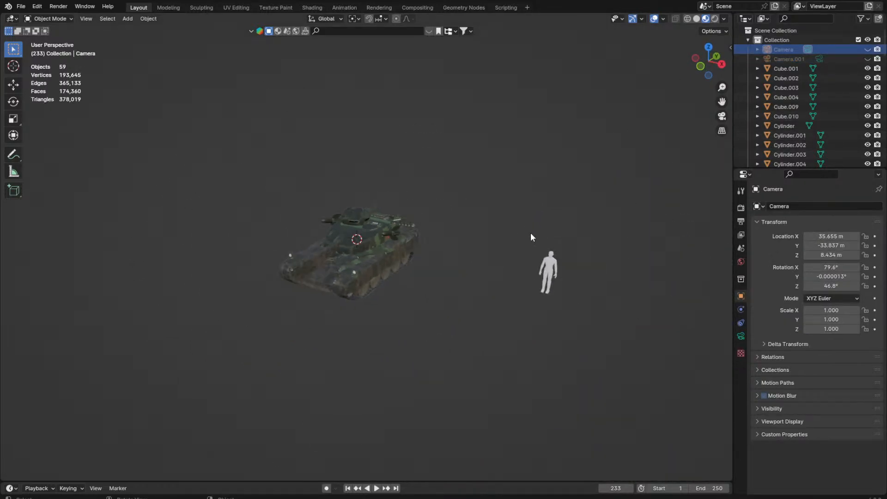
click(548, 271)
key(h)
Step: Select all the visible parts of the battle tank together
click(376, 226)
middle_drag(426, 281, 540, 209)
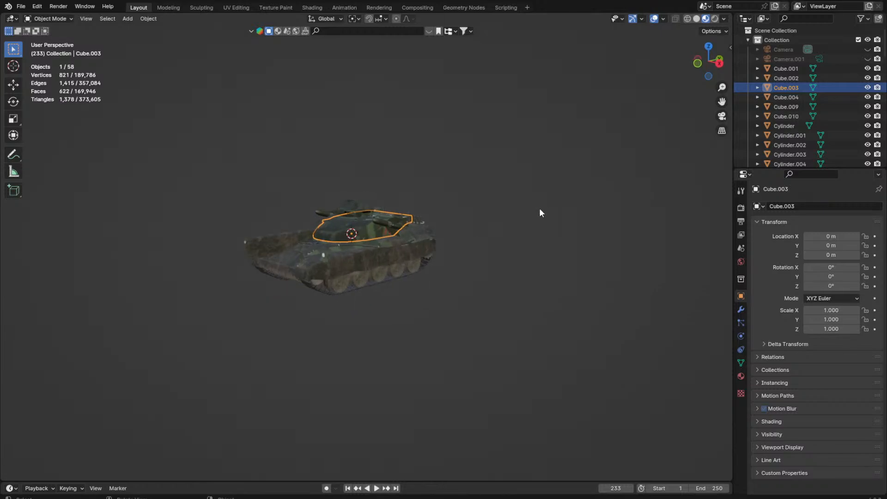
scroll(437, 253, up, 5)
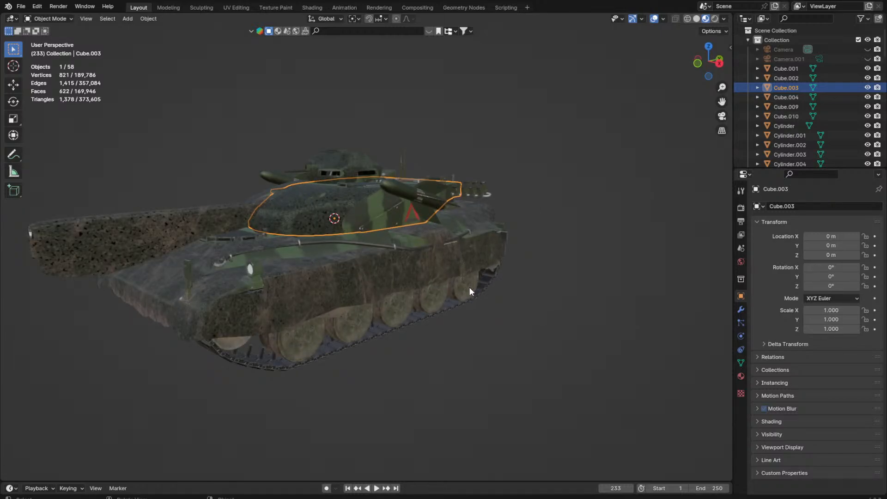
click(553, 327)
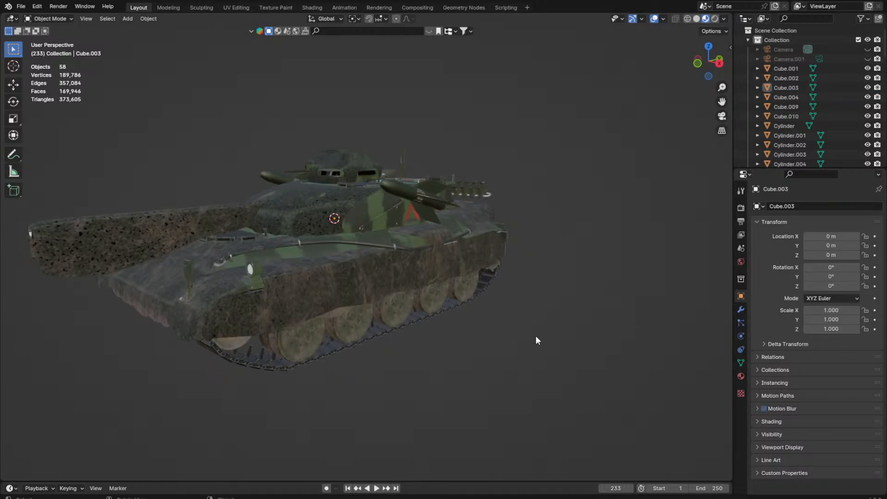
scroll(514, 335, down, 5)
drag(528, 394, 198, 131)
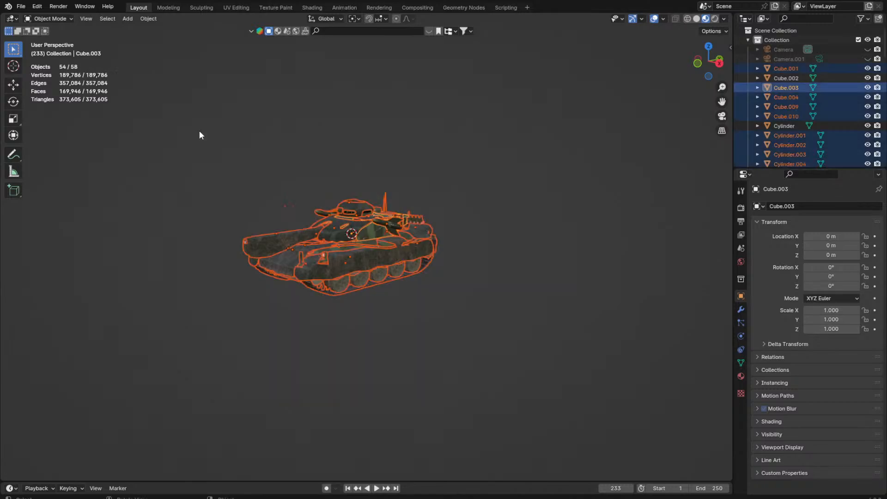
middle_drag(198, 130, 510, 280)
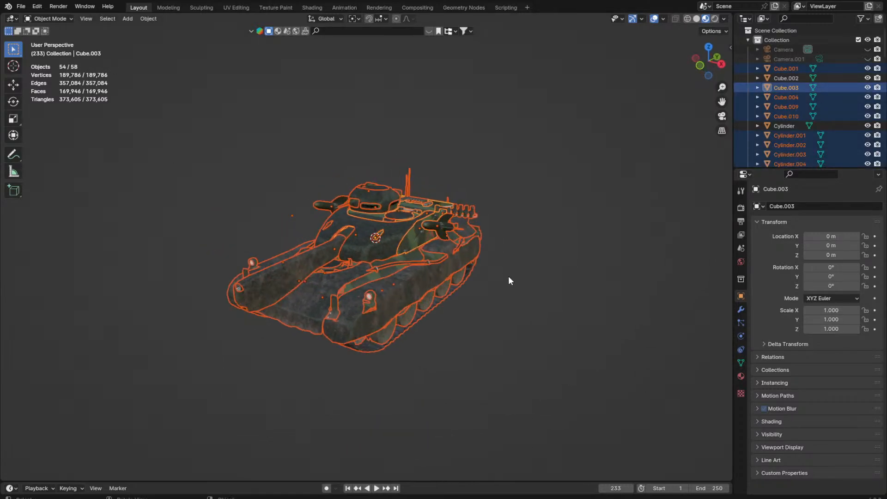
Step: Start a Wavefront (.obj) export of the selected battle tank parts and clear the selection
scroll(537, 365, up, 7)
scroll(208, 115, down, 8)
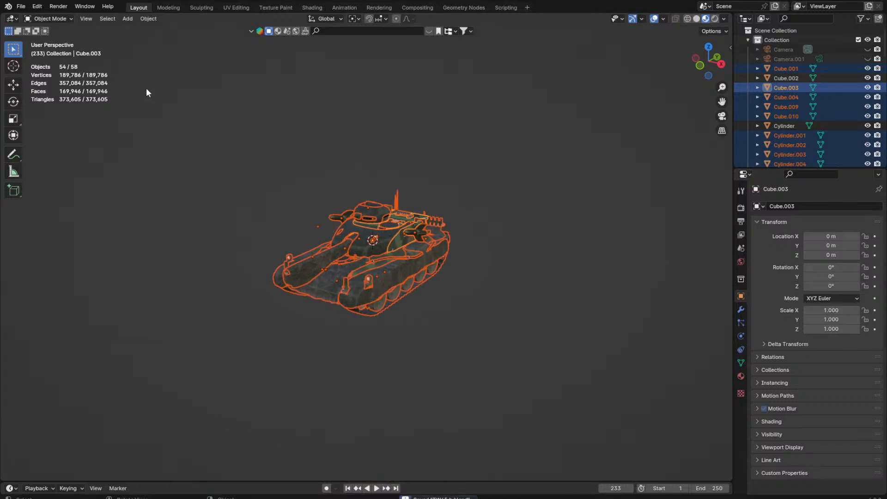
click(25, 6)
mouse_move(43, 151)
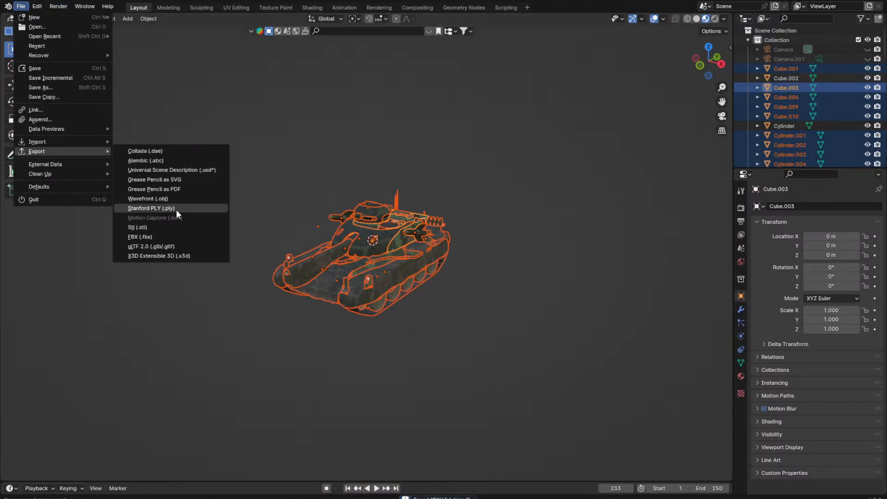
click(165, 201)
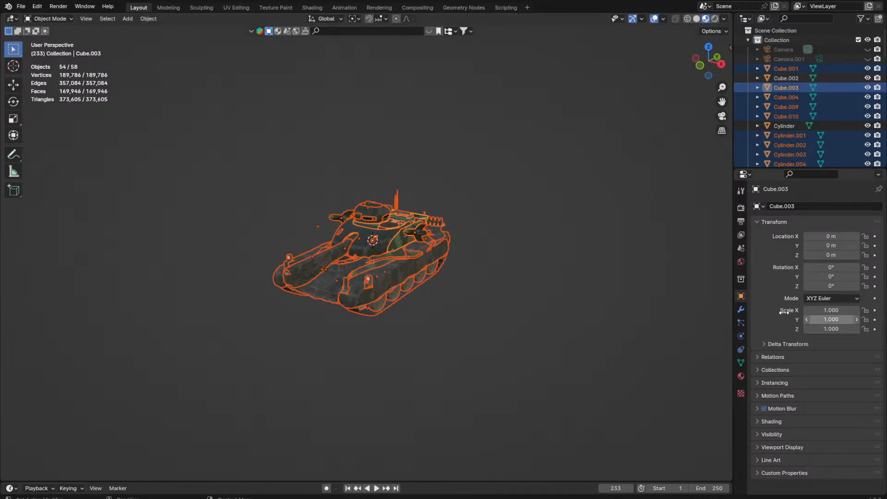
scroll(443, 256, up, 1)
click(615, 282)
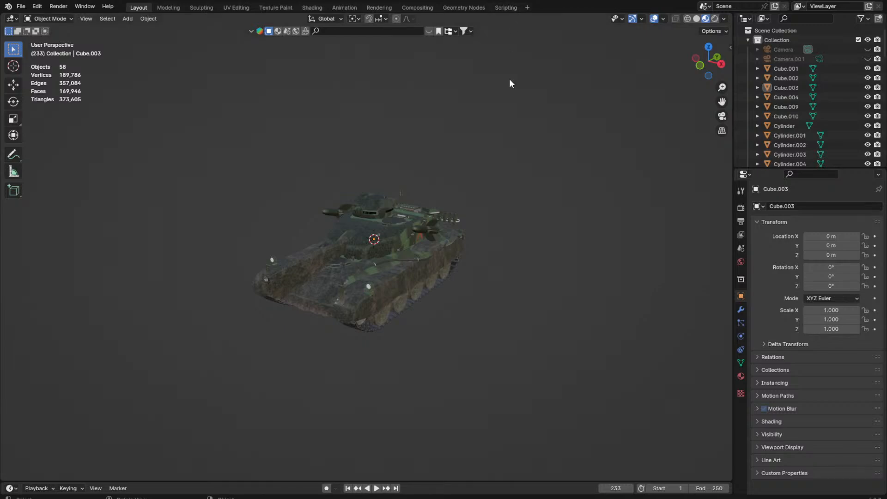
Step: Join all the visible tank parts into one object and start a Wavefront (.obj) export of it
scroll(475, 222, down, 3)
key(a)
scroll(234, 321, up, 2)
right_click(339, 273)
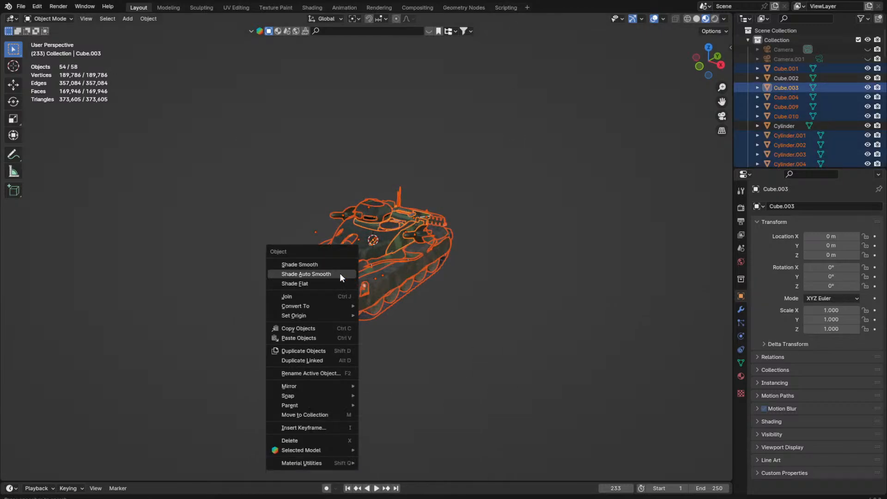
click(328, 297)
click(21, 6)
mouse_move(37, 151)
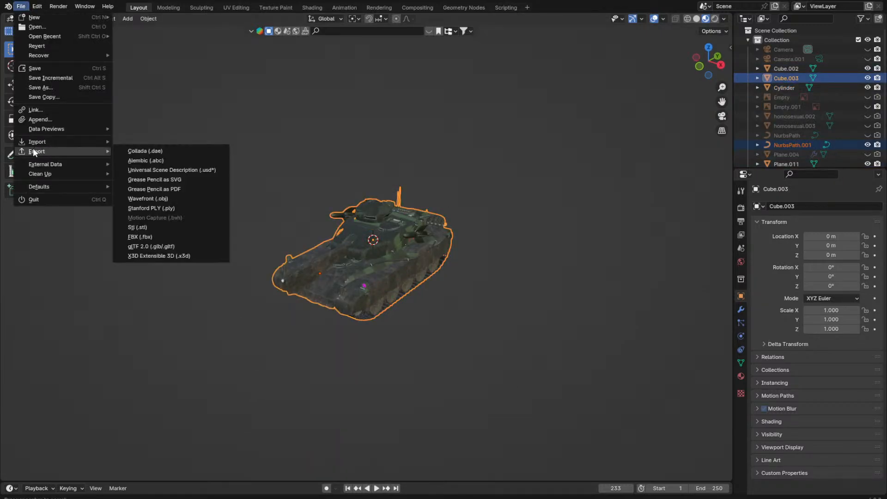
click(143, 198)
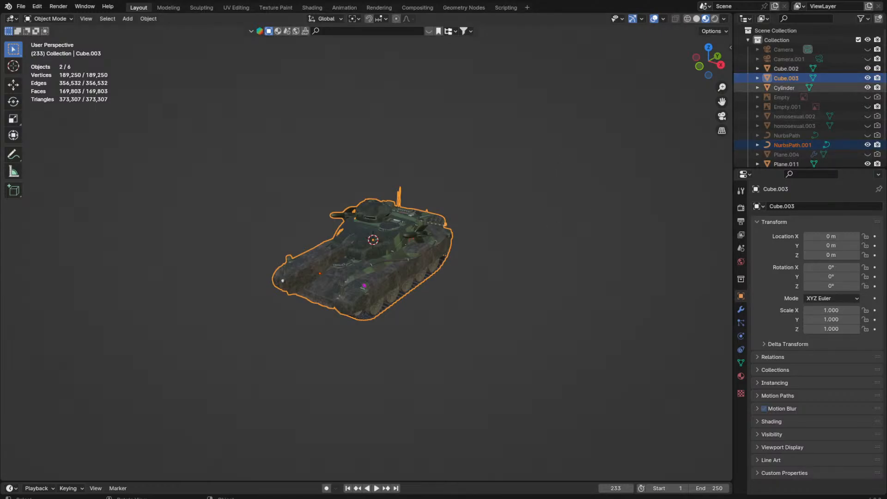
Step: Rename the joined tank object Cube.003 as "the"
click(785, 79)
double_click(785, 79)
text(the)
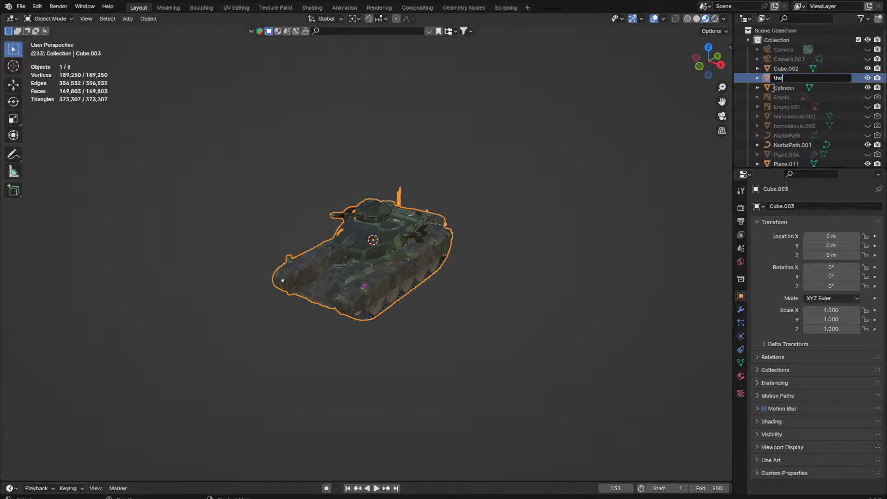
key(Return)
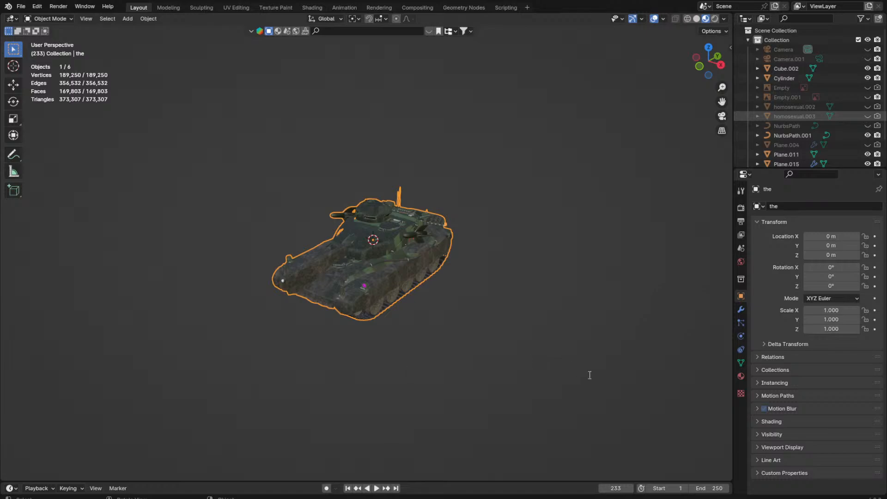
Step: Undo the renaming and joining of the tank parts and deselect everything
key(ctrl+z)
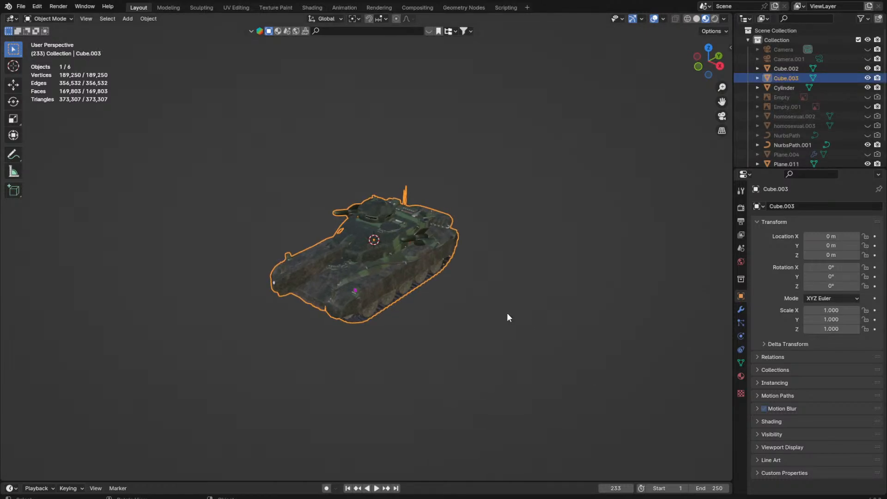
key(ctrl+z)
click(488, 315)
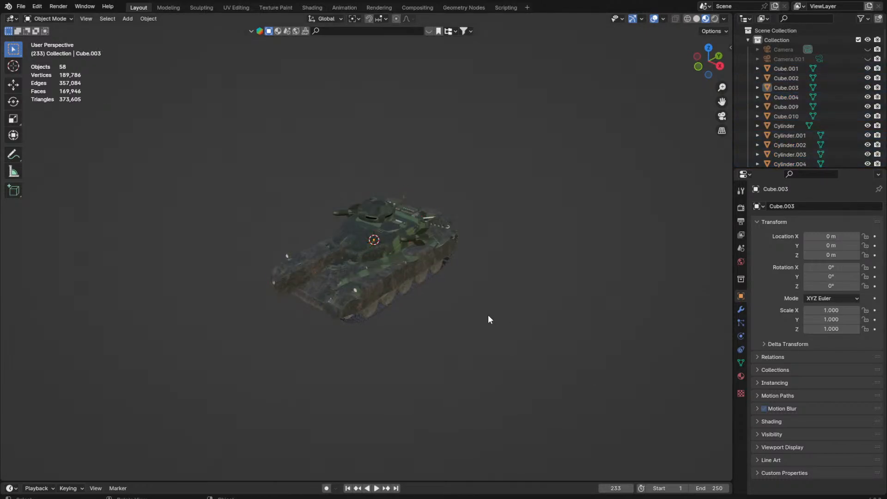
Step: Inspect the separate tank parts from a low front angle and save the file
middle_drag(487, 315, 499, 237)
scroll(500, 236, up, 5)
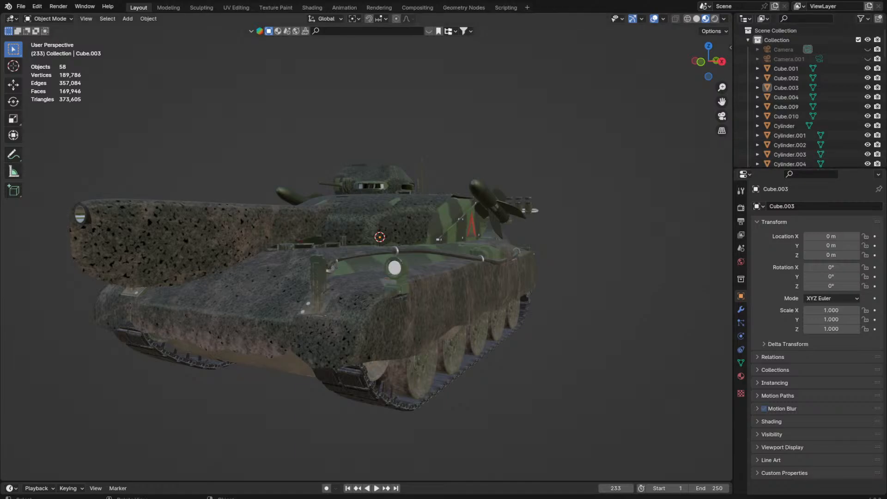
middle_drag(365, 153, 363, 134)
key(ctrl+s)
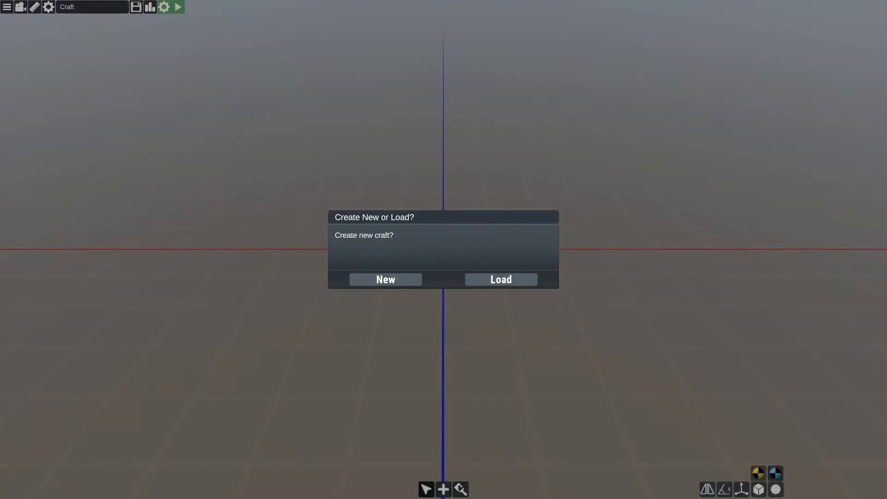
Step: Switch to Flyout, create a new craft, and place the TW65 tank part centred on the cockpit with mirroring off
click(392, 279)
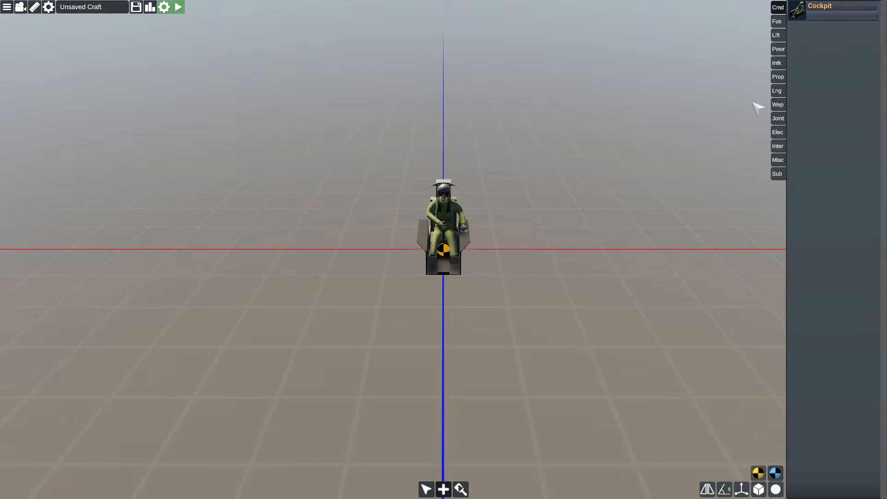
click(777, 23)
scroll(831, 300, down, 3)
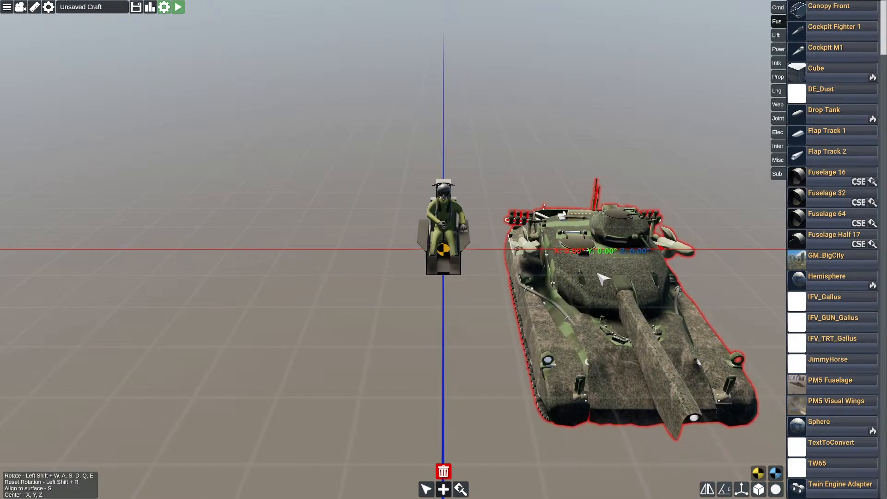
scroll(594, 277, up, 2)
key(m)
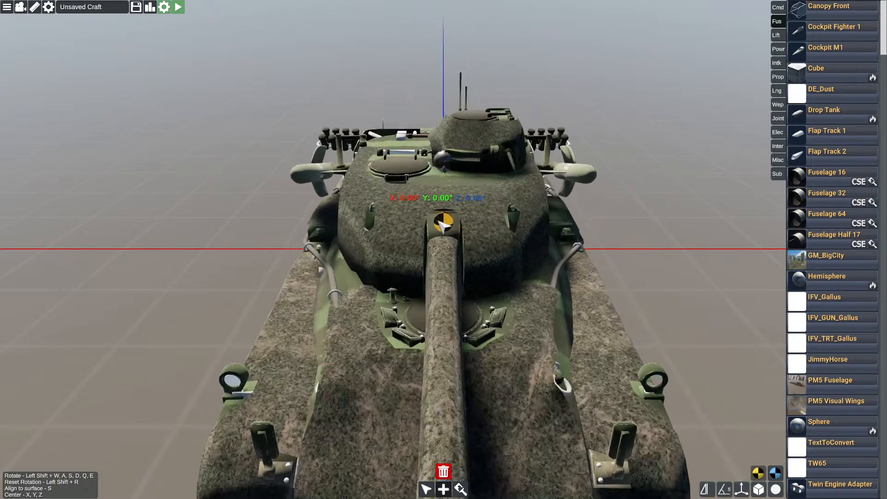
click(439, 214)
click(453, 206)
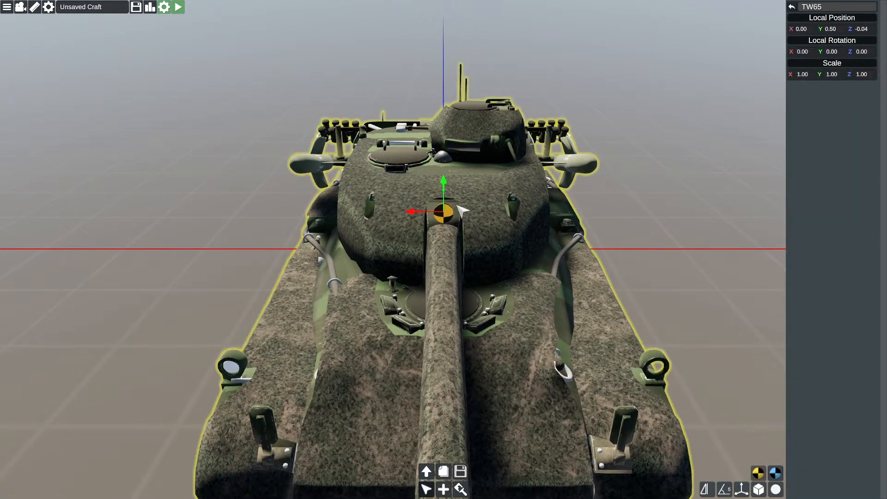
Step: Raise the TW65 tank along the vertical axis to a local Y position of about 0.83
right_drag(455, 206, 451, 180)
drag(446, 174, 448, 142)
click(308, 86)
Step: Examine the textured TW65 tank from its sides, rear and front, both close up and from a distance
right_drag(309, 87, 280, 109)
scroll(346, 119, up, 5)
scroll(331, 119, down, 10)
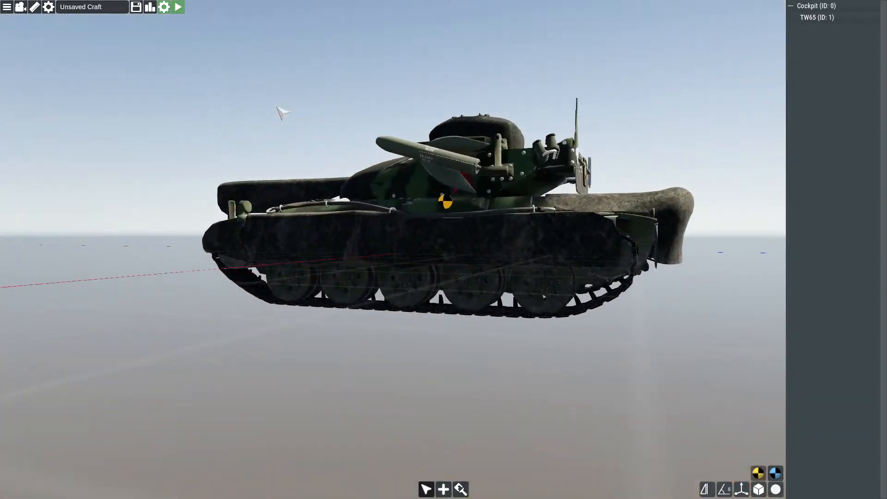
scroll(333, 157, up, 3)
click(413, 228)
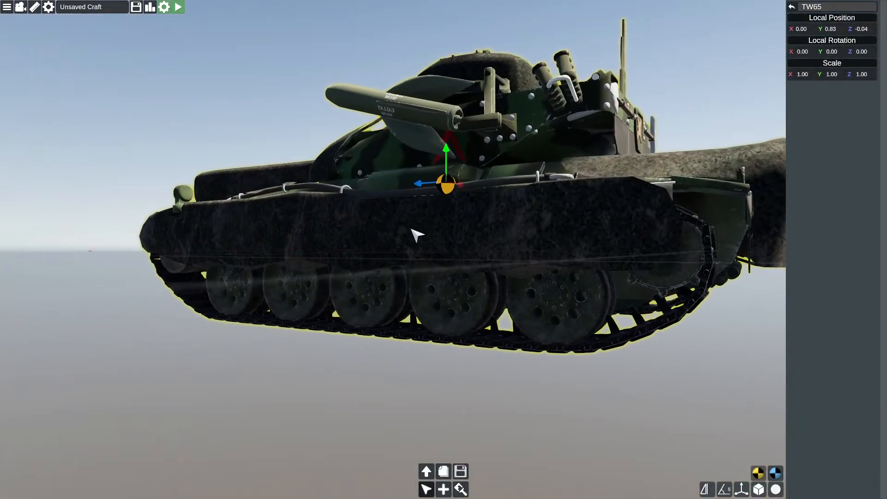
right_drag(557, 311, 523, 323)
click(588, 416)
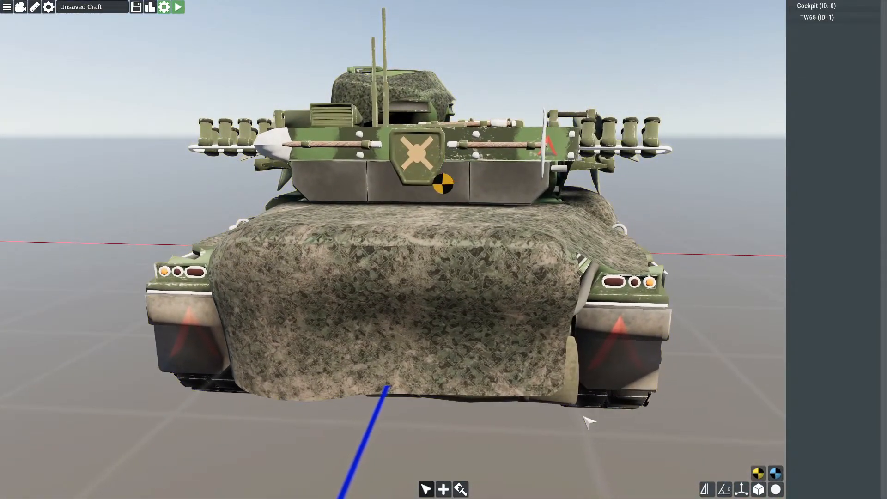
right_drag(588, 416, 670, 382)
scroll(669, 381, up, 2)
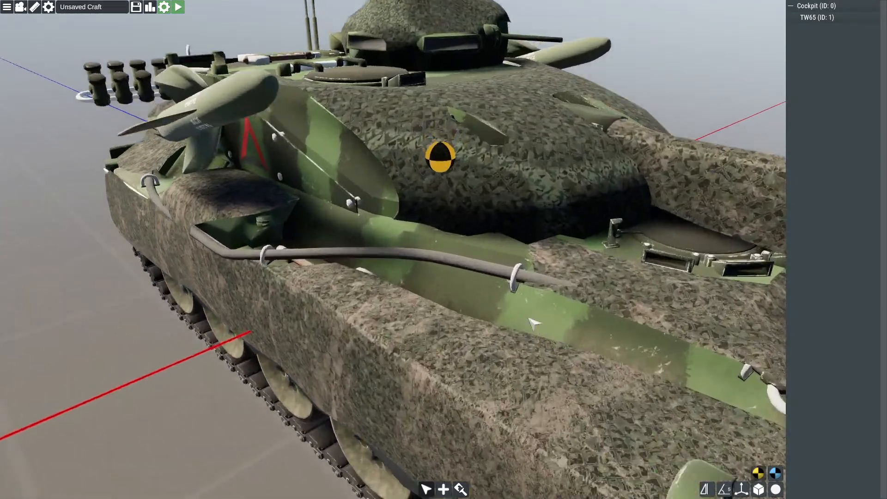
scroll(535, 324, down, 6)
scroll(508, 376, up, 3)
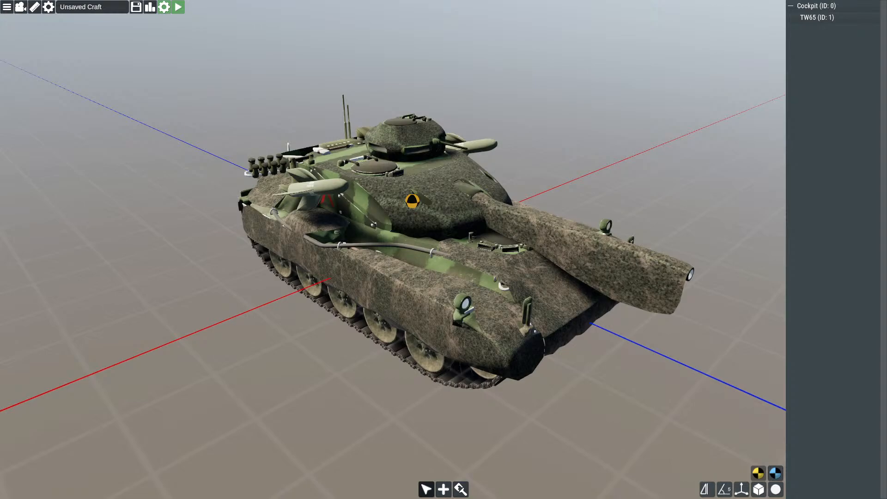
right_drag(376, 236, 319, 245)
Step: Launch the craft without saving and cycle the camera to an exterior side view of the tank
click(179, 7)
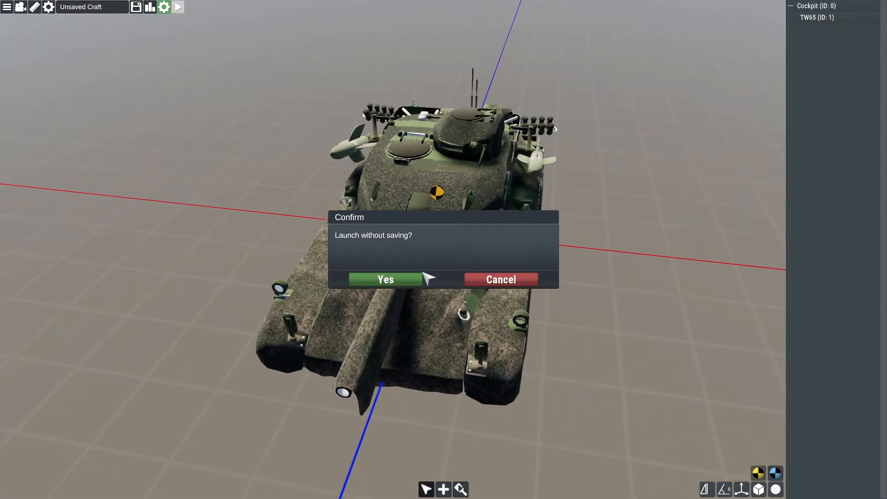
click(367, 278)
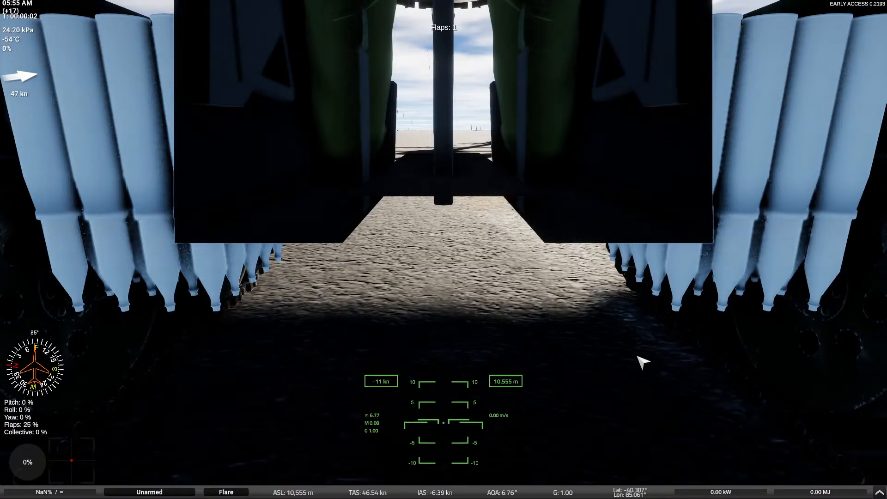
key(v)
key(v)
key(v)
key(v)
key(v)
key(v)
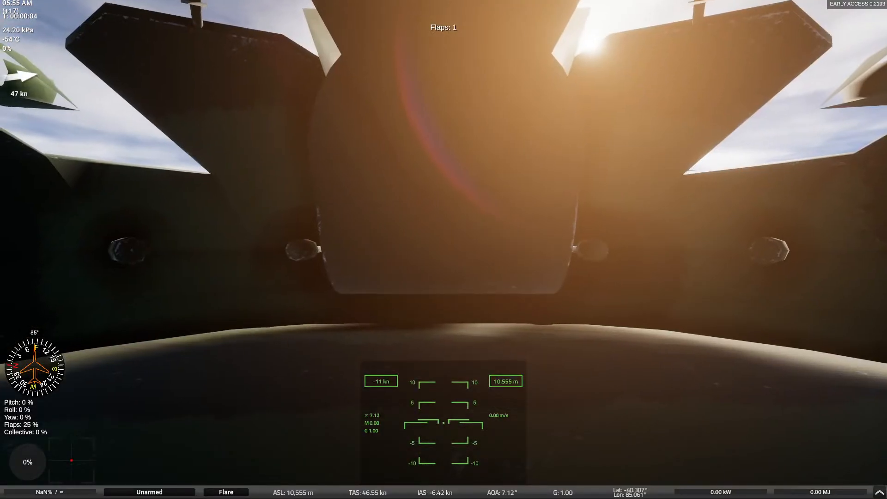
key(v)
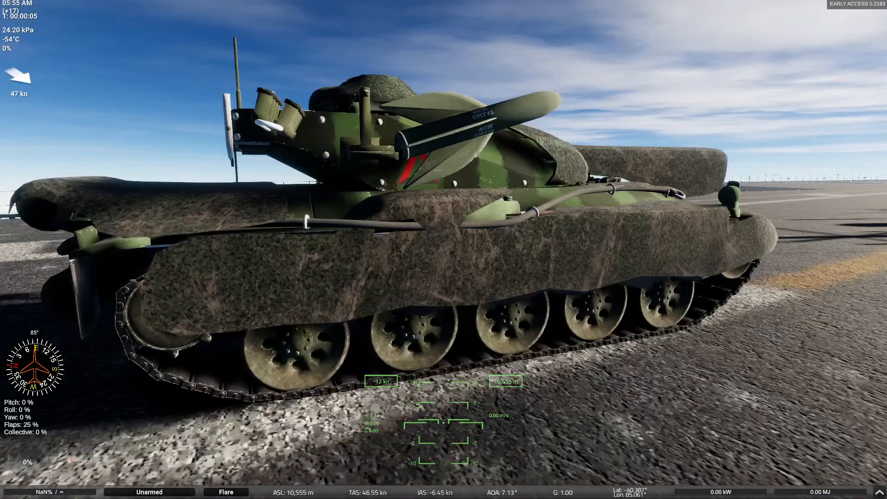
Step: Examine the tank's turret details, wheels and stored shells, and the whole tank on the flight deck
key(v)
key(v)
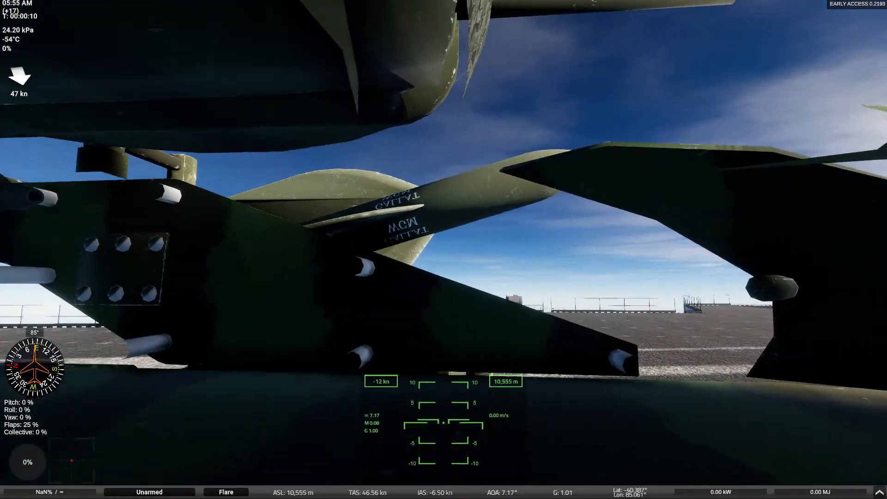
key(v)
key(v)
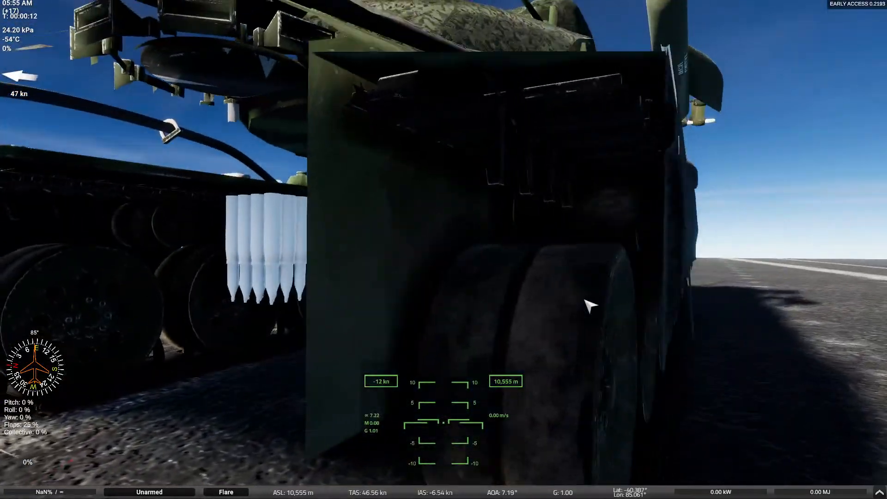
right_drag(585, 301, 608, 291)
scroll(485, 303, up, 3)
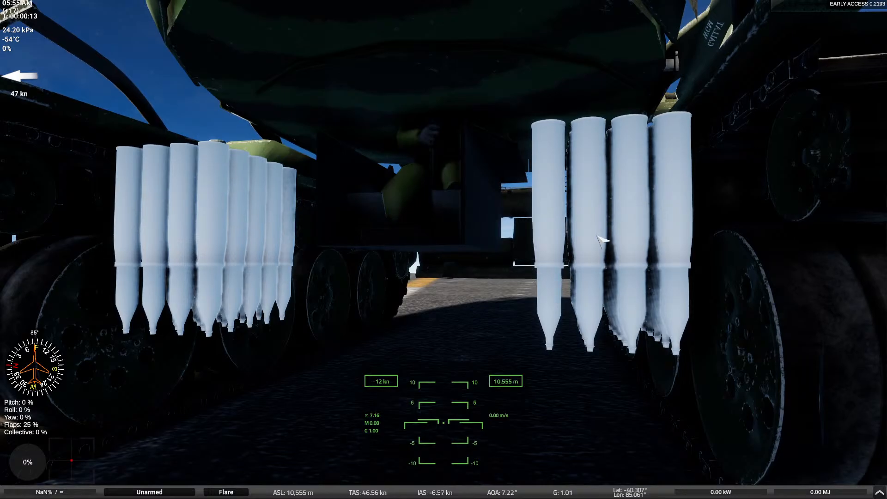
scroll(597, 236, down, 6)
right_drag(597, 237, 276, 262)
scroll(274, 270, down, 4)
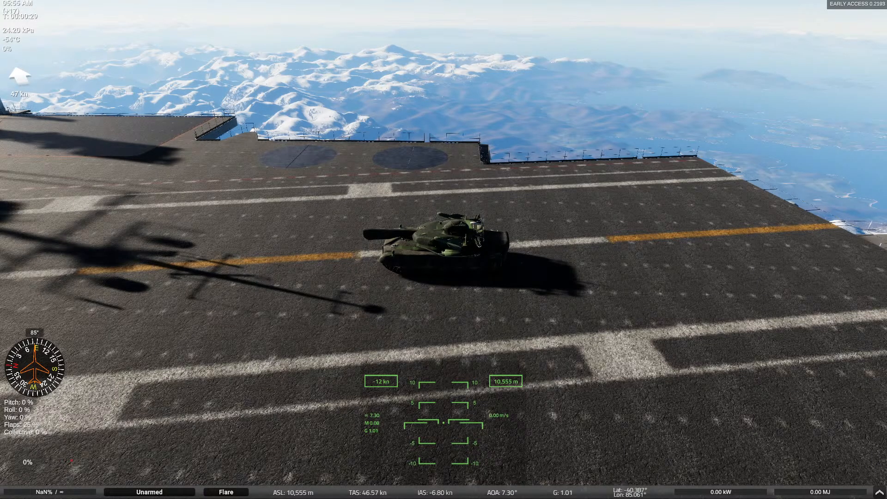
Step: Examine the tank's shaded side, side-mounted missile and hull cable up close on the deck
drag(369, 244, 370, 243)
scroll(370, 243, up, 5)
key(c)
key(c)
key(c)
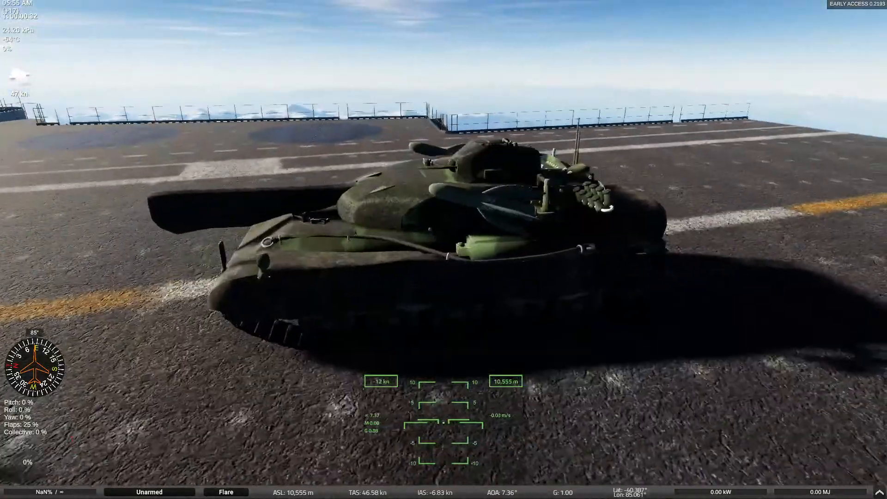
right_drag(401, 266, 401, 266)
scroll(401, 266, up, 5)
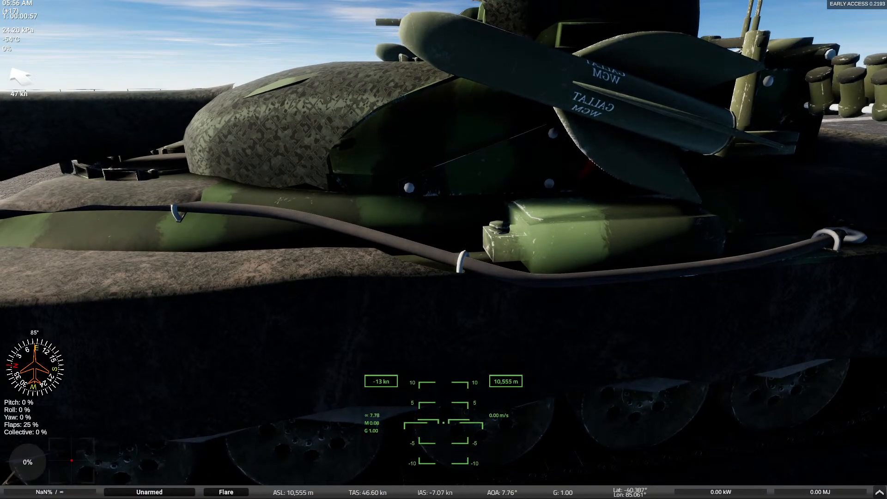
Step: Return to the hangar and launch the tank craft again without saving
key(Escape)
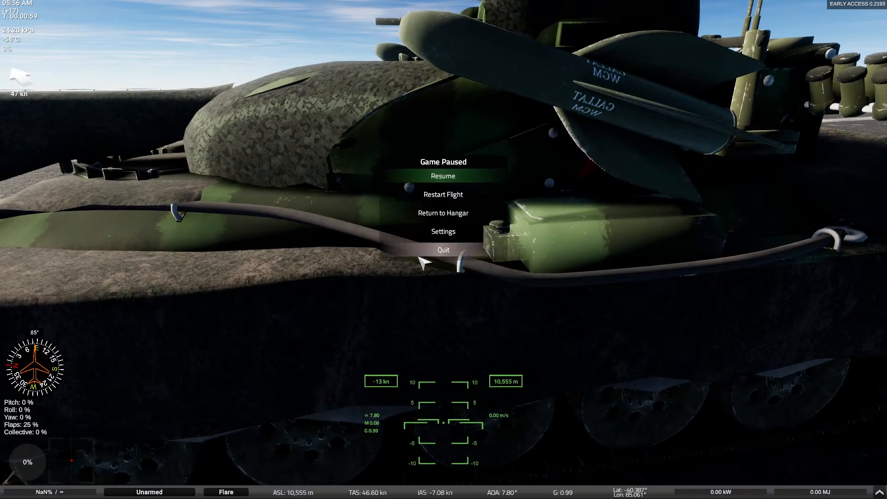
click(423, 213)
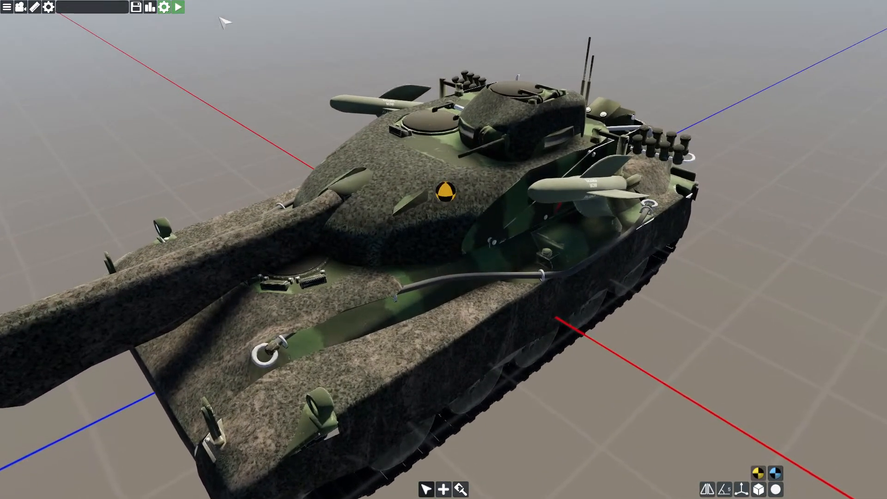
click(178, 7)
click(384, 278)
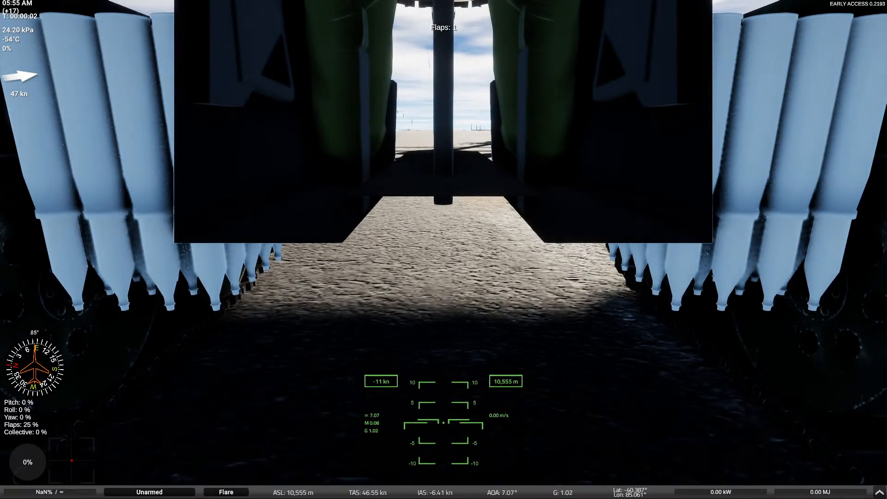
Step: Cycle to the exterior camera and examine the tank's turret, front hull and side missile on the flight deck
key(c)
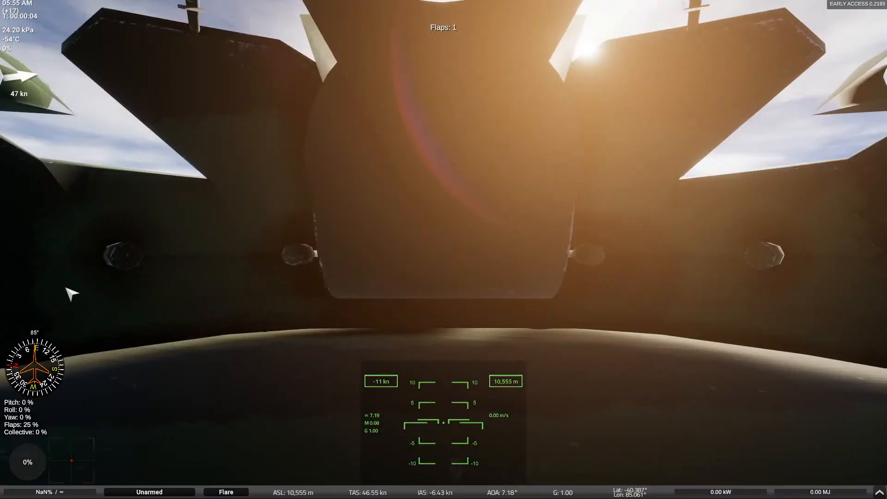
key(c)
scroll(328, 291, down, 8)
right_drag(329, 292, 480, 264)
scroll(596, 342, up, 3)
scroll(475, 272, down, 5)
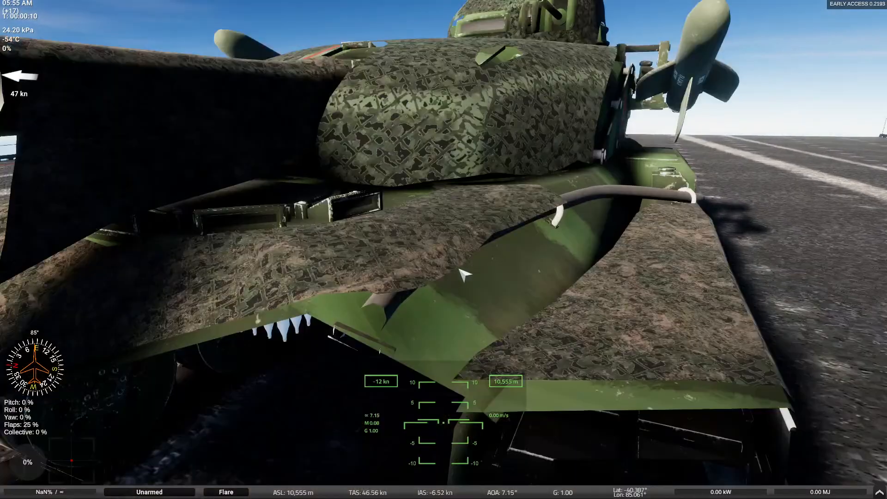
Step: Return from the flight to the hangar and quit the editor to the main menu
key(Escape)
click(415, 213)
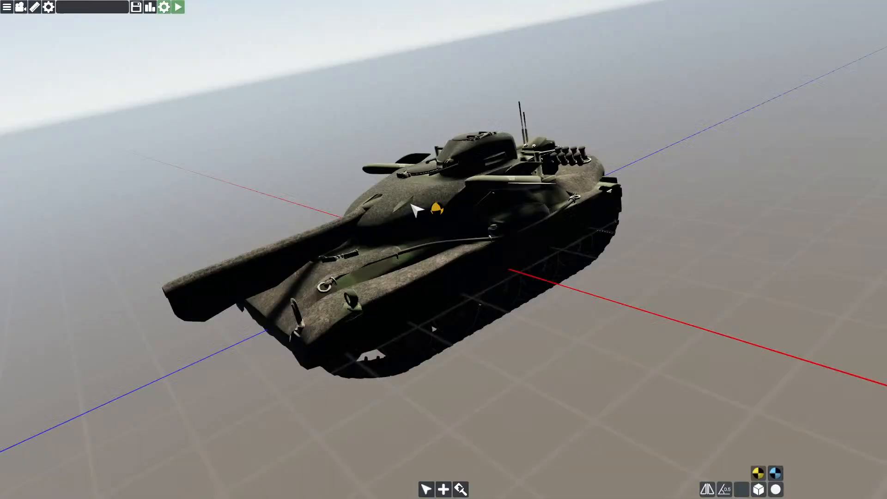
click(6, 7)
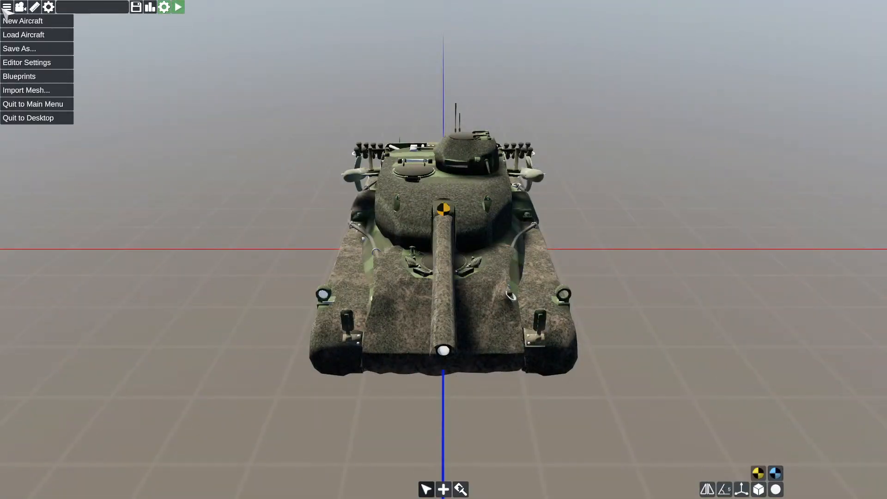
click(42, 104)
click(418, 280)
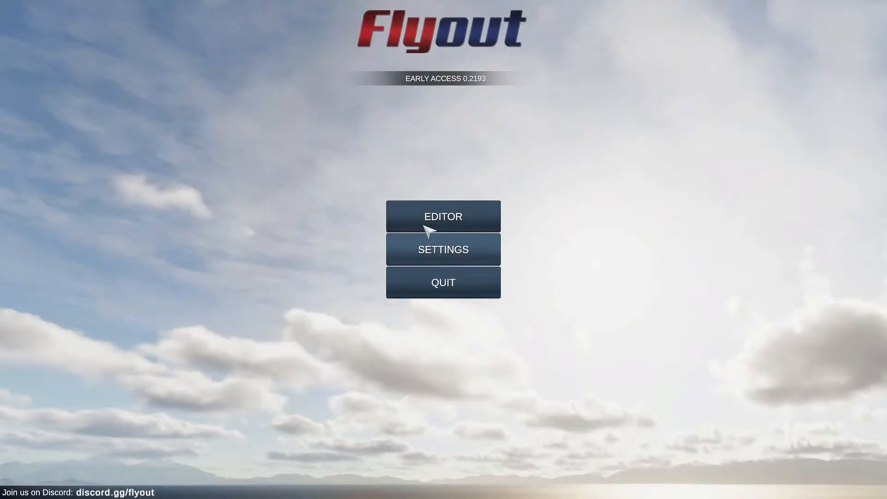
Step: Create a new craft and try to place the battle tank from the fuselage parts
click(423, 225)
click(395, 277)
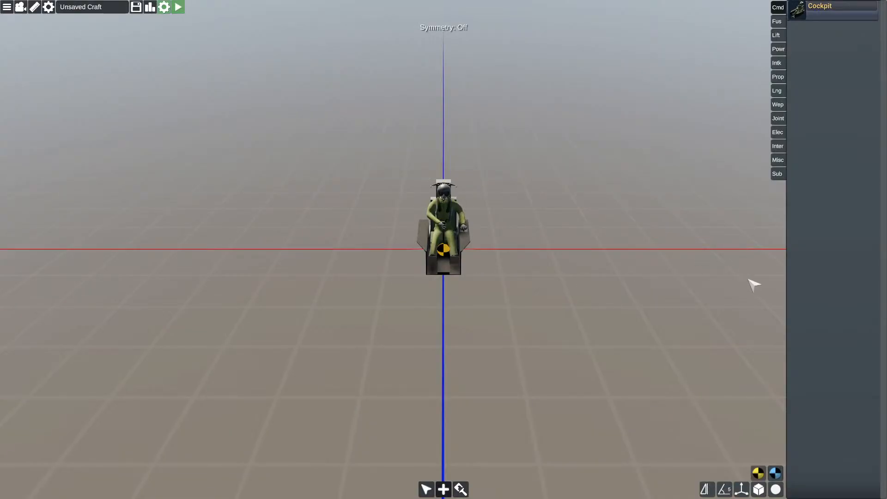
click(778, 22)
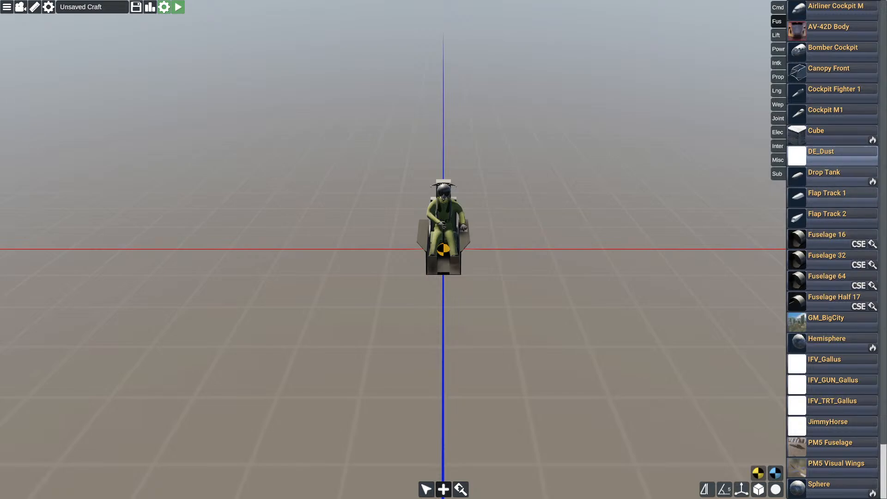
scroll(832, 157, down, 3)
click(845, 448)
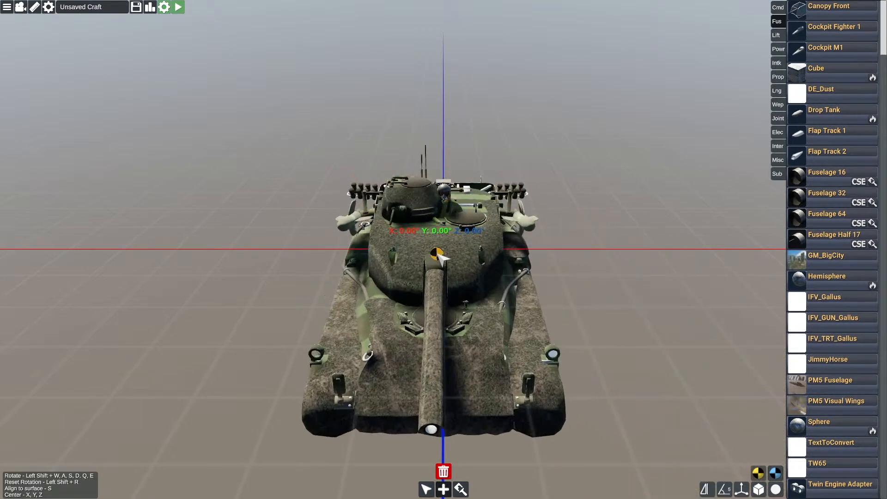
right_drag(441, 247, 424, 238)
scroll(424, 238, up, 3)
key(Delete)
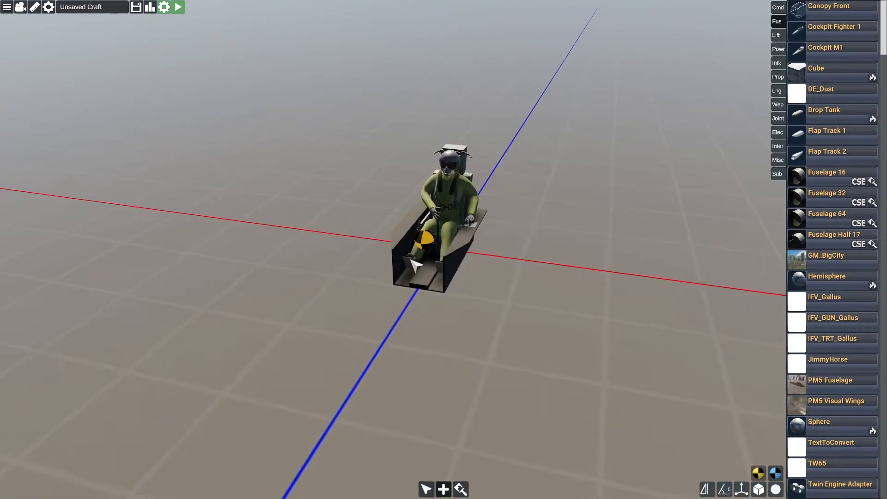
right_drag(472, 337, 226, 171)
scroll(337, 202, down, 3)
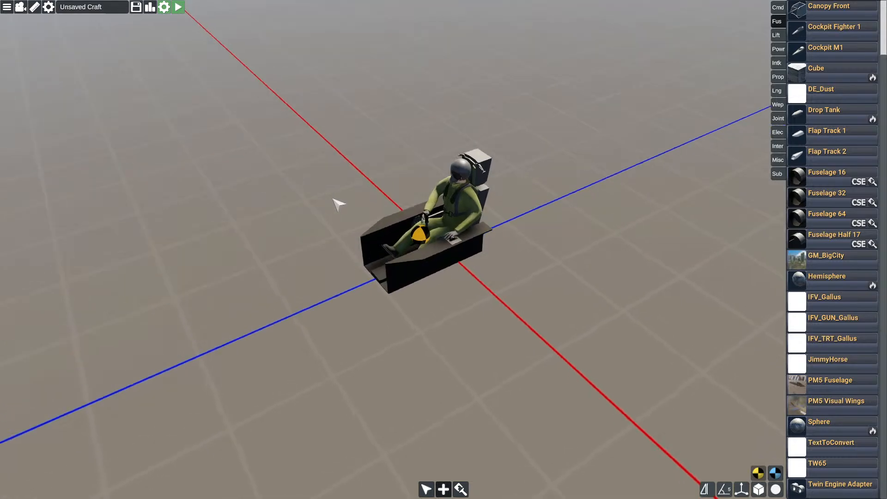
right_drag(337, 202, 713, 277)
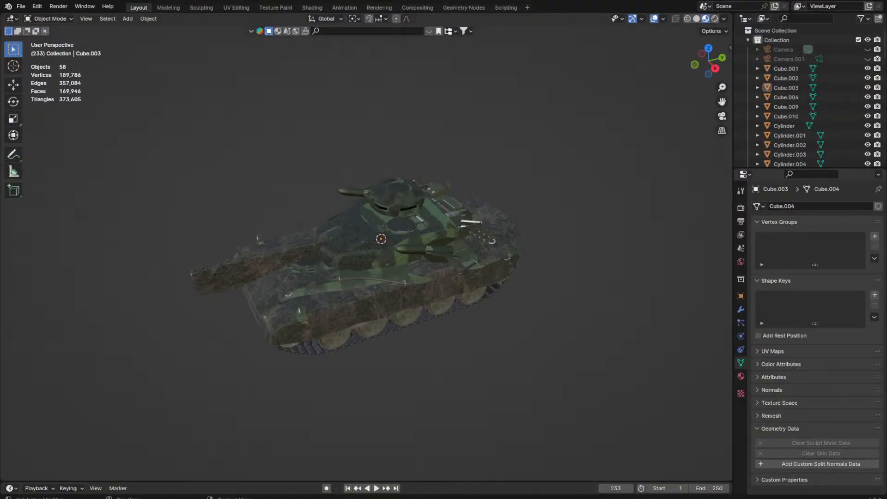
middle_drag(393, 166, 376, 157)
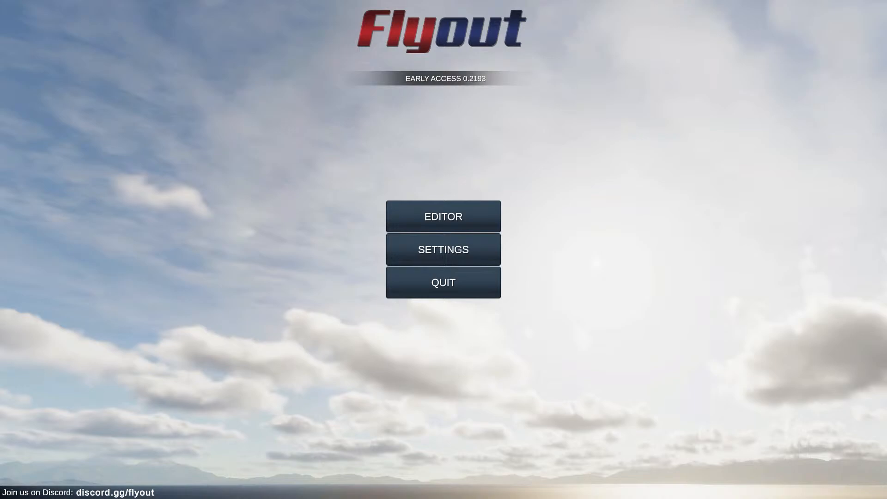
Step: Create a new craft and place the TW65 tank from the fuselage parts, centred along the X axis
click(483, 208)
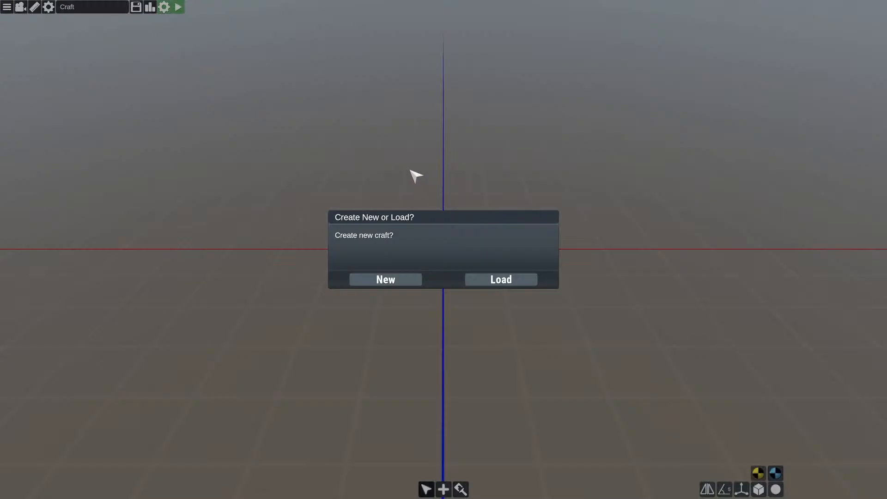
click(401, 282)
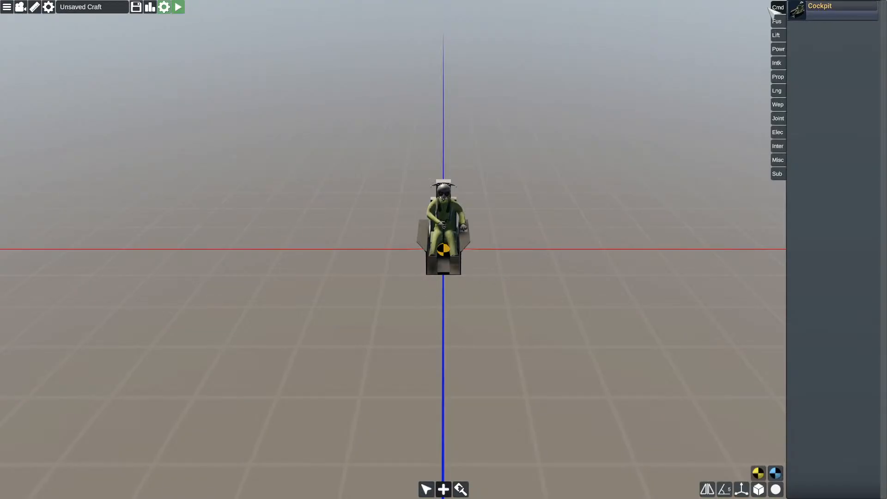
click(777, 22)
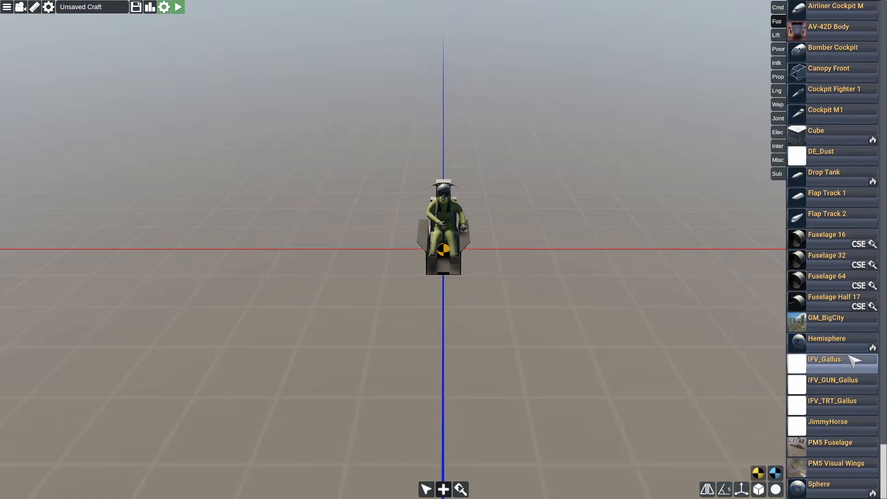
scroll(847, 347, down, 3)
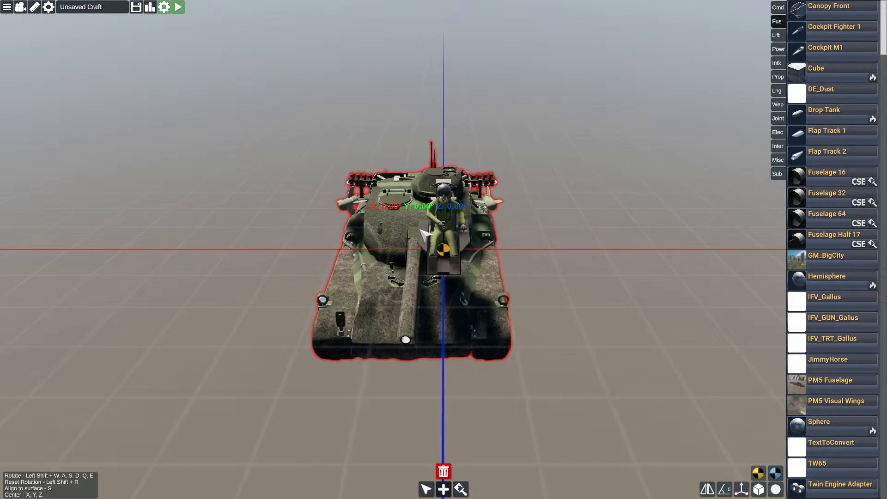
key(x)
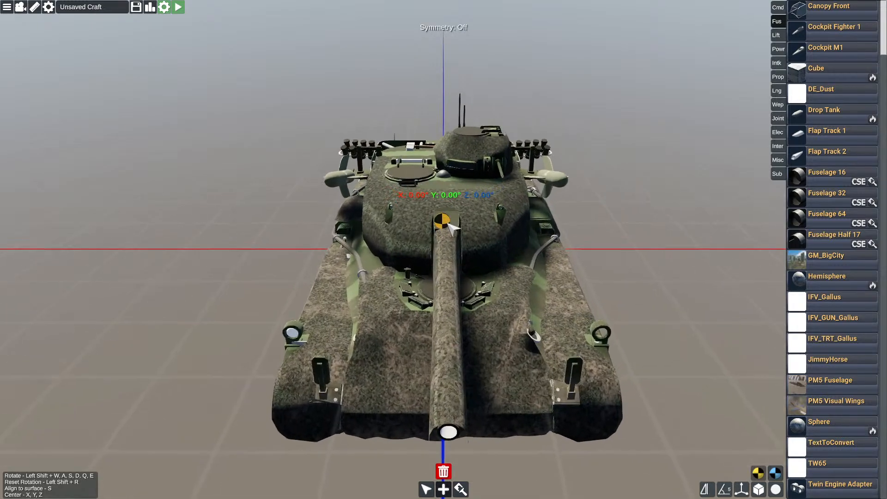
right_drag(531, 331, 445, 198)
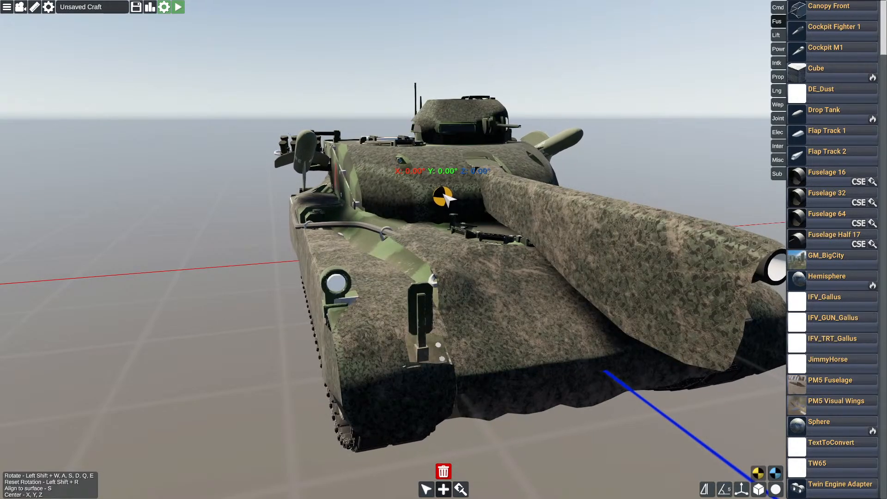
click(441, 198)
Step: Select the placed tank and examine its side missile, turret camouflage cover, hatch and hull cable up close
right_drag(654, 91, 536, 317)
scroll(426, 262, up, 10)
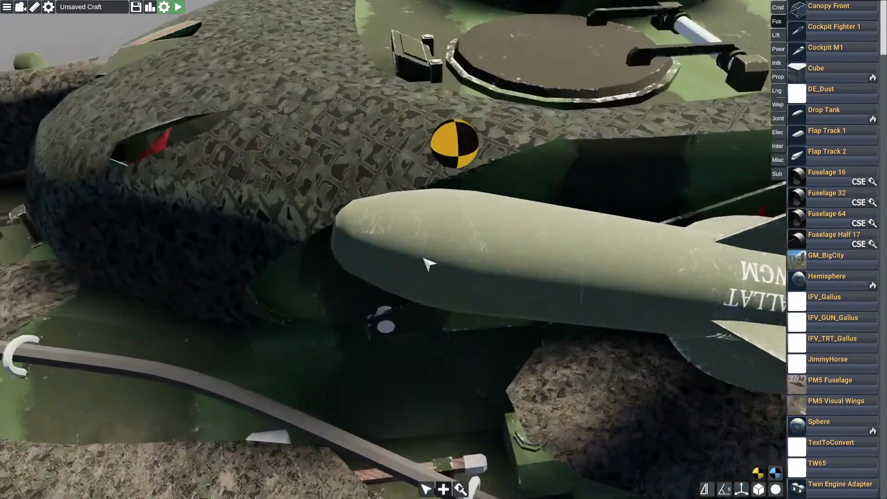
click(427, 253)
scroll(426, 253, down, 10)
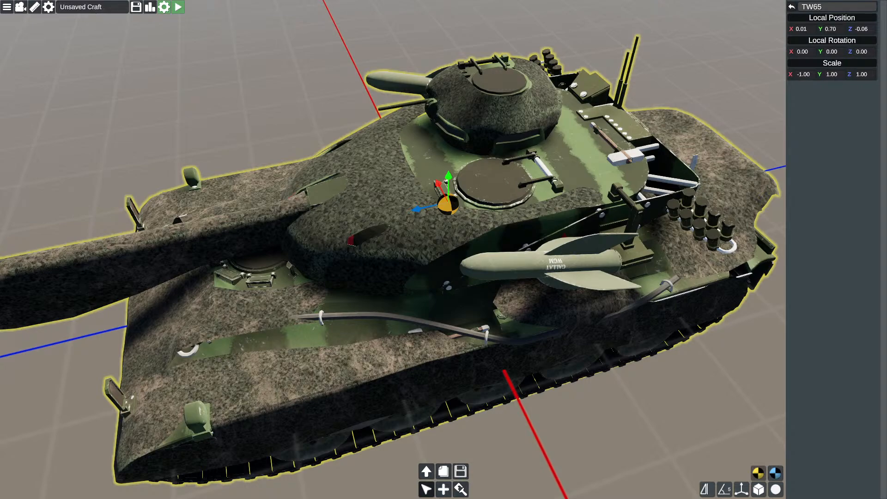
scroll(390, 326, up, 8)
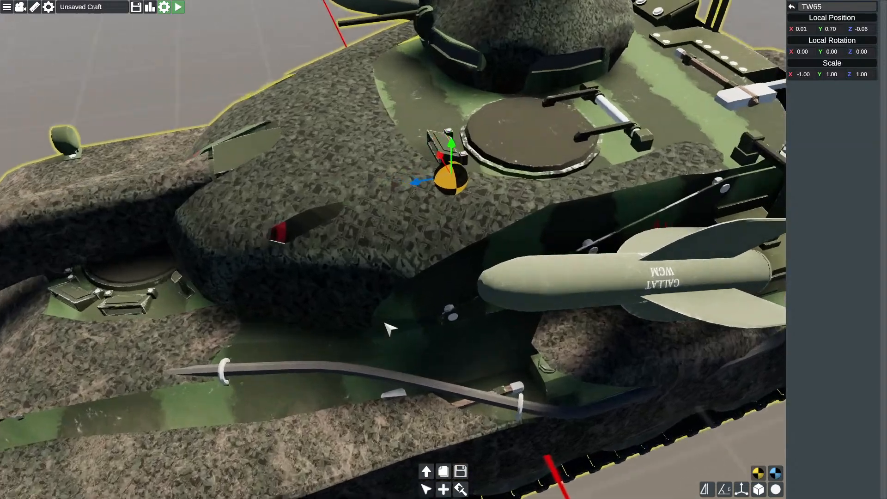
scroll(331, 282, down, 10)
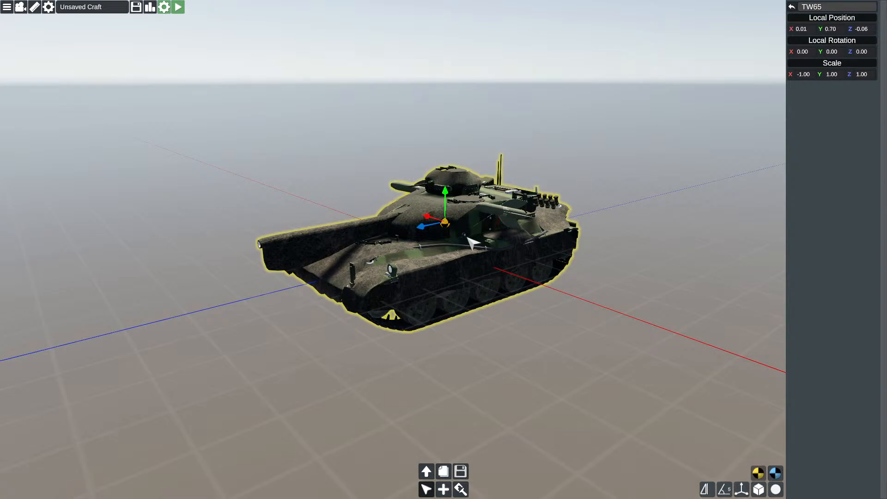
Step: Examine the turret's rear, including the hatch, stowed tools, ammunition box, antennas and side-mounted canisters
right_drag(466, 237, 395, 421)
click(436, 370)
scroll(395, 422, up, 7)
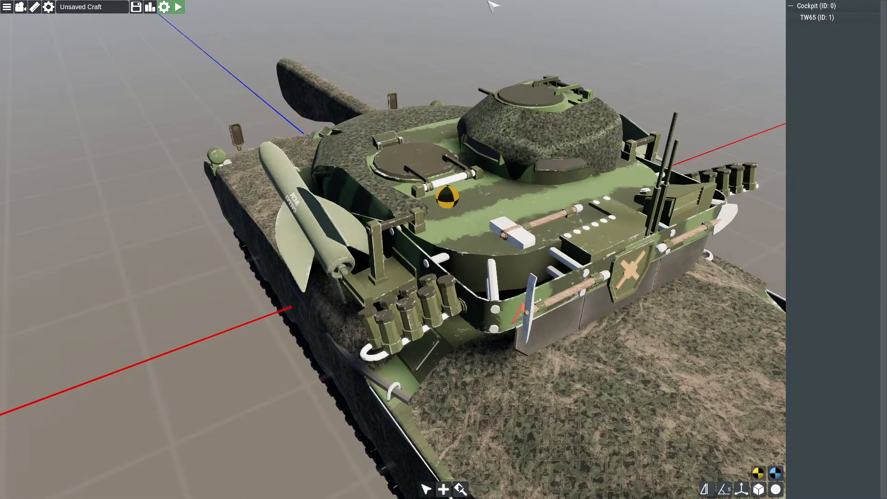
right_drag(486, 288, 298, 360)
scroll(296, 316, up, 5)
scroll(291, 313, down, 4)
scroll(305, 334, up, 5)
scroll(305, 334, down, 3)
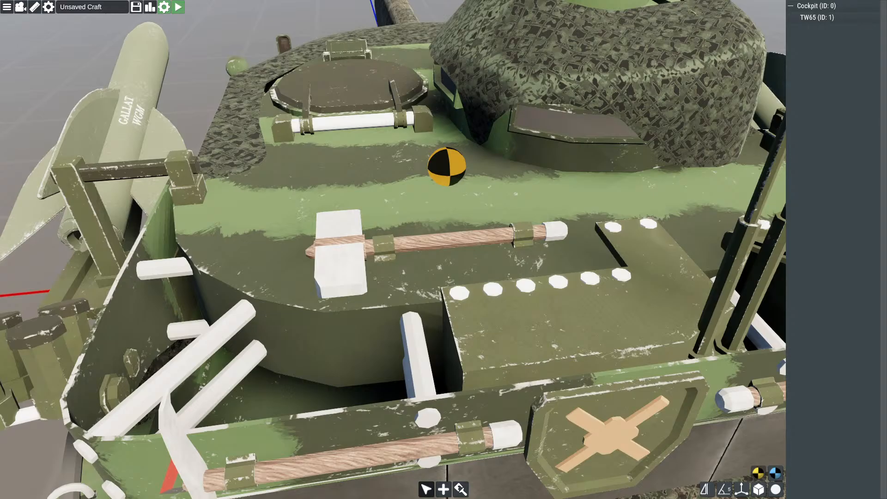
Step: Examine the tank's rear hull, tail lights, mudguard marking and turret rear plates
scroll(126, 241, down, 5)
drag(135, 245, 307, 278)
scroll(223, 254, up, 3)
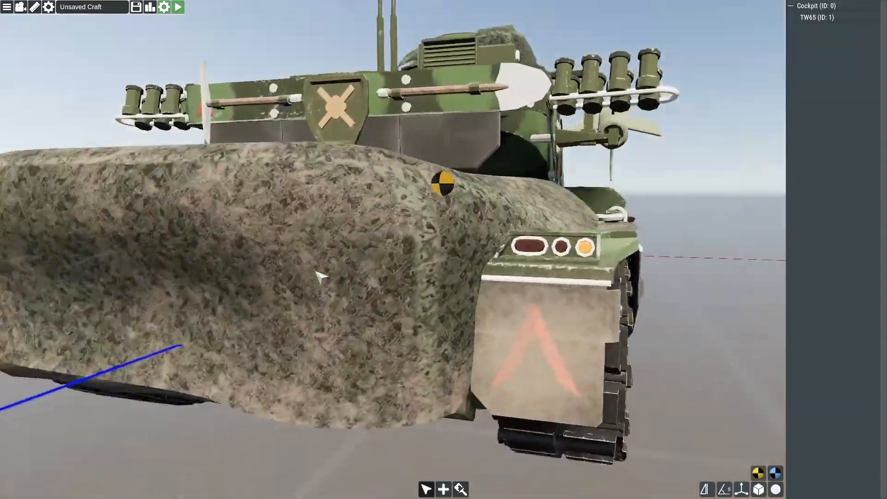
scroll(319, 276, up, 5)
scroll(319, 276, up, 6)
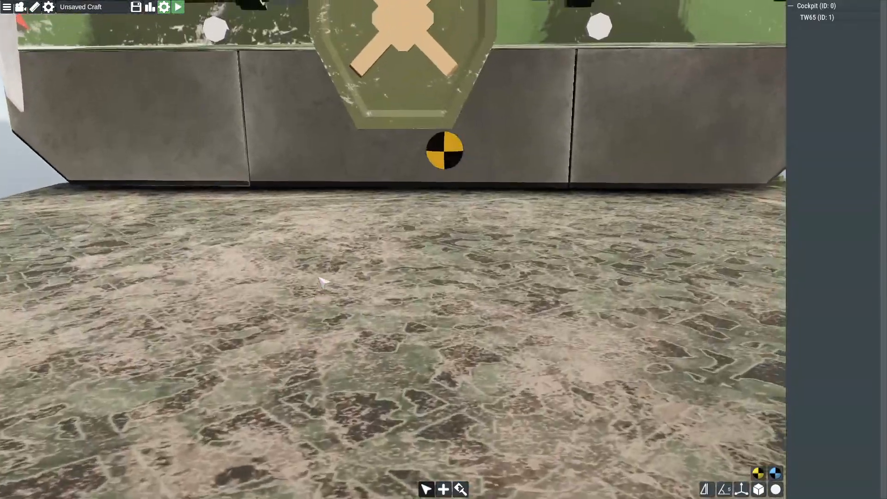
scroll(324, 281, down, 10)
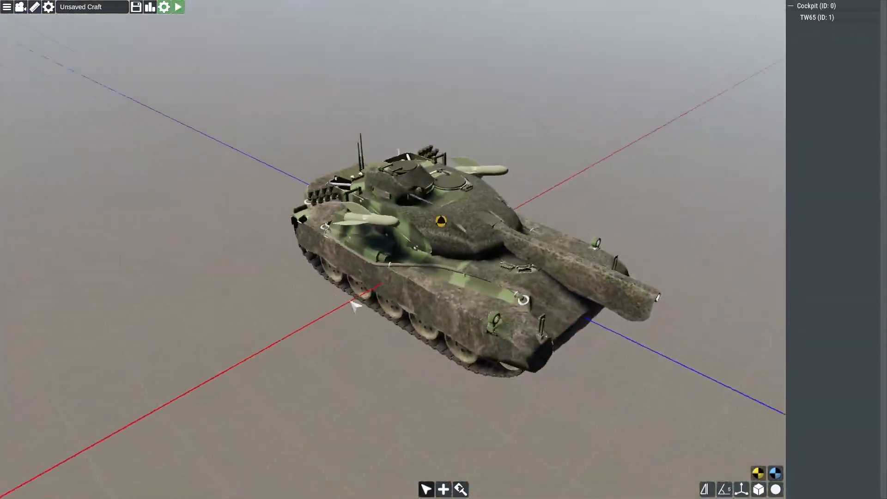
Step: Examine the whole tank from the front and above, the gun muzzle and front hull up close, and the side
right_drag(351, 302, 384, 300)
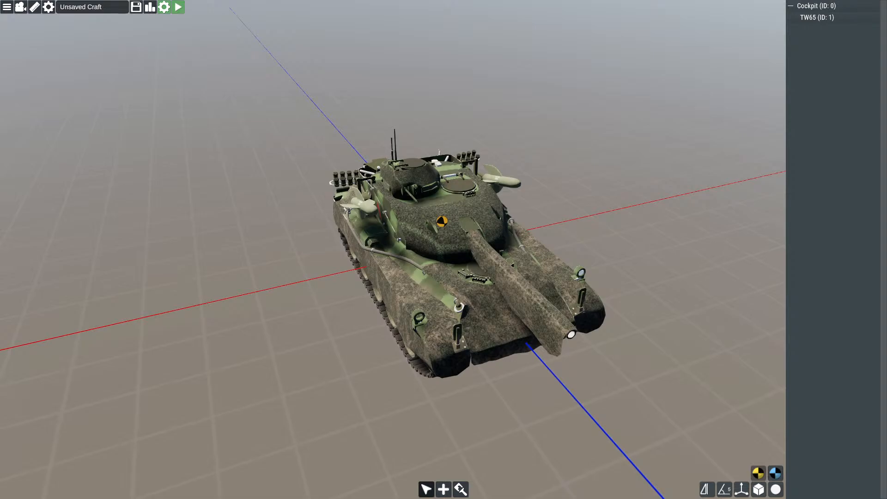
drag(274, 268, 372, 292)
click(340, 377)
click(339, 266)
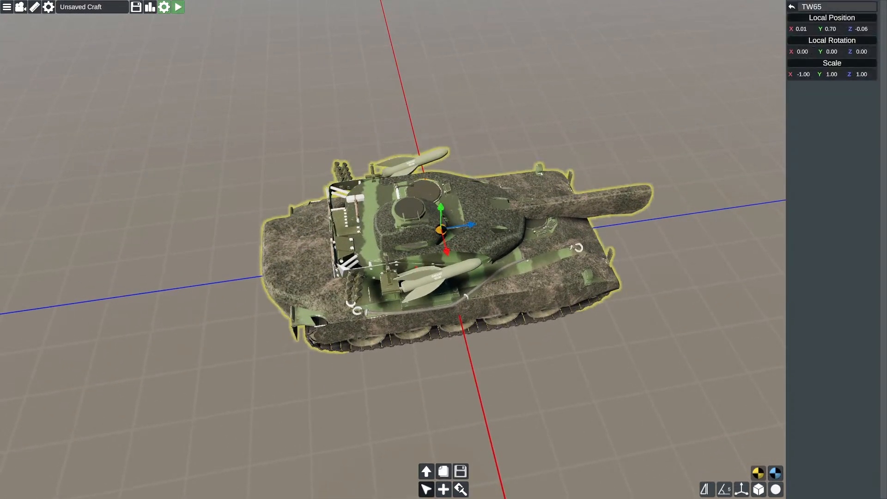
drag(421, 248, 218, 267)
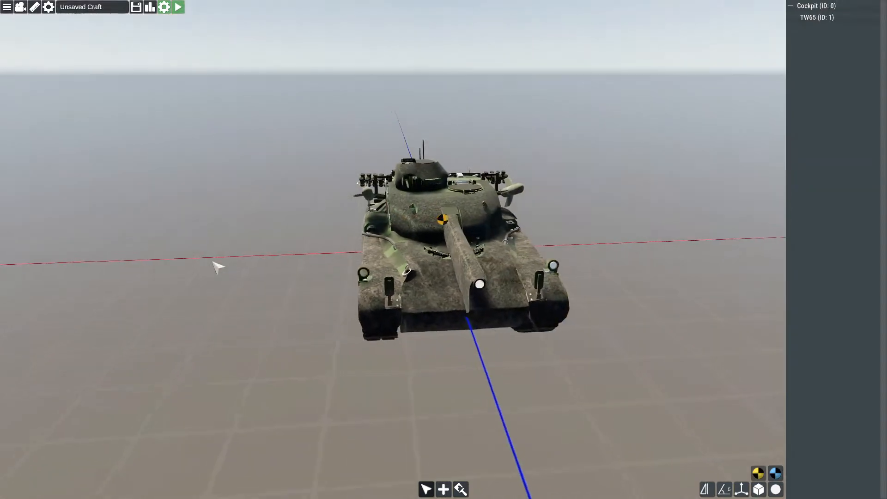
scroll(234, 268, up, 10)
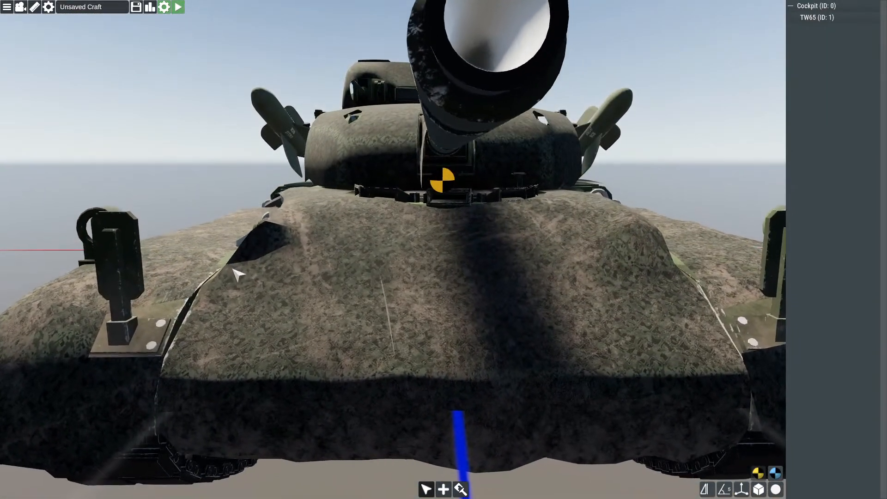
right_drag(232, 268, 185, 310)
scroll(236, 267, down, 10)
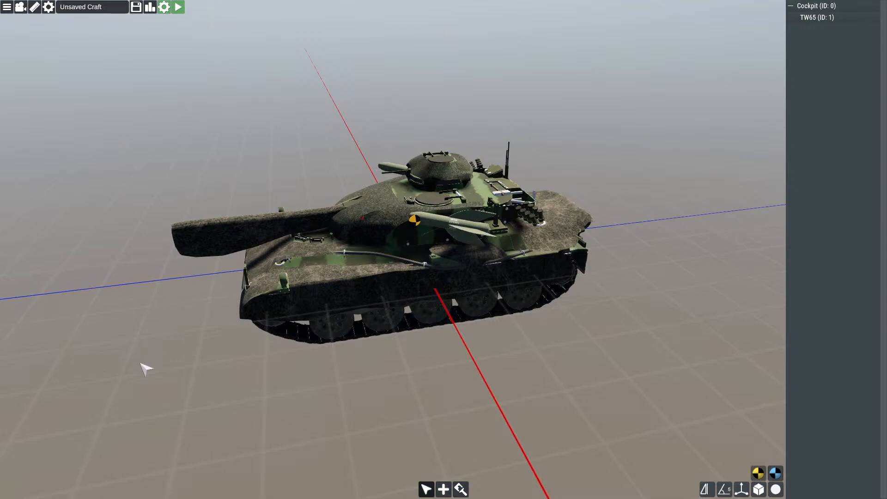
scroll(351, 335, up, 3)
right_drag(351, 335, 403, 313)
Step: Reopen the fuselage parts list and try to add the GM_BigCity part to the craft
click(448, 489)
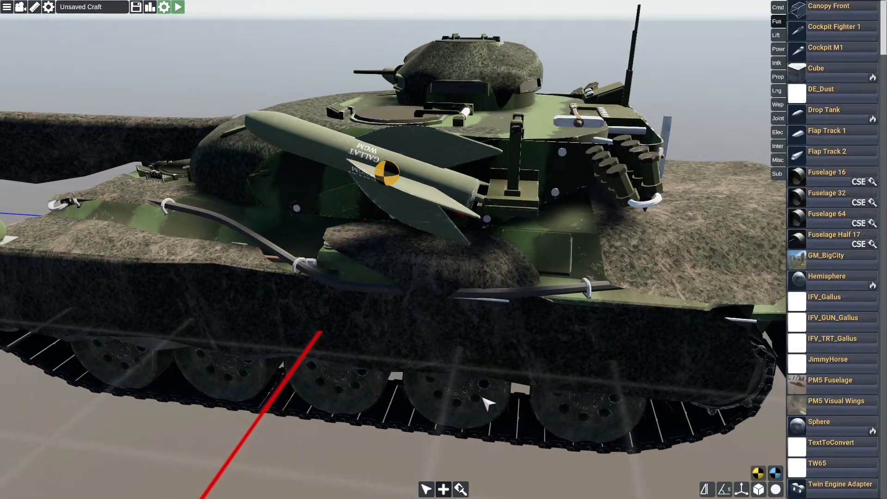
right_drag(481, 402, 448, 252)
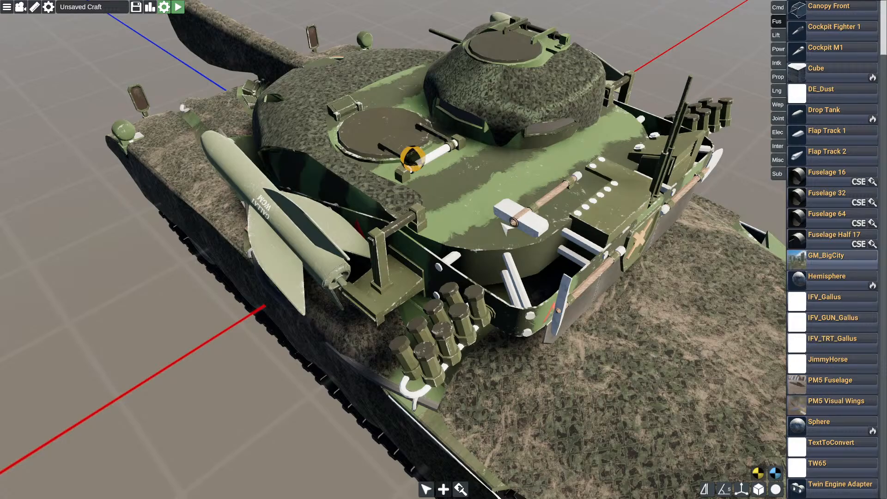
scroll(578, 189, down, 10)
drag(803, 260, 442, 260)
right_drag(446, 264, 751, 309)
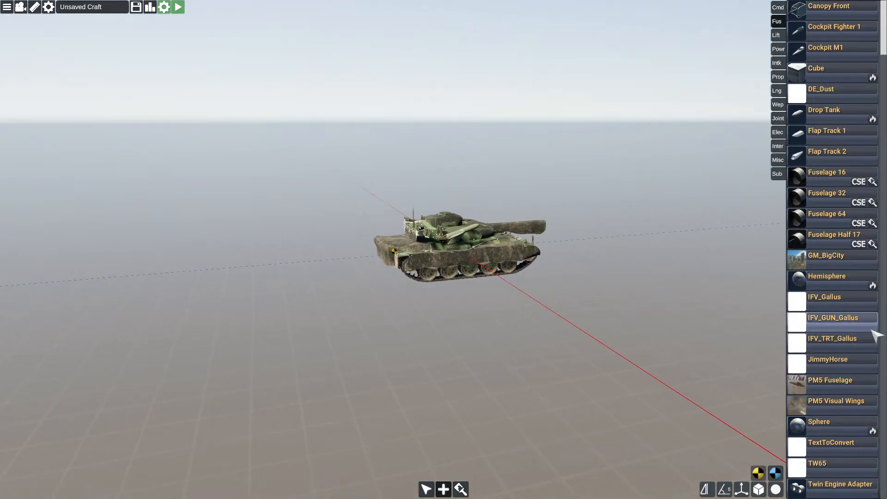
Step: Try out the DE_Dust and Cockpit M1 fuselage parts in the craft, discarding each one
scroll(832, 257, up, 1)
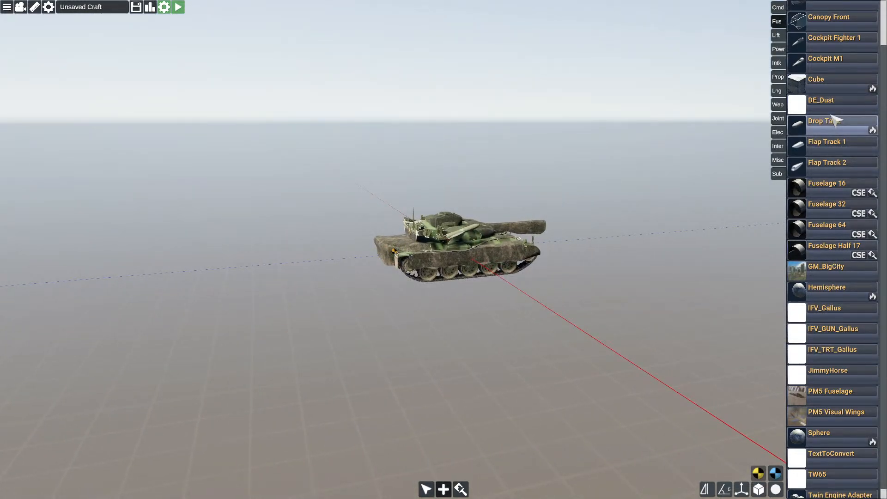
click(820, 106)
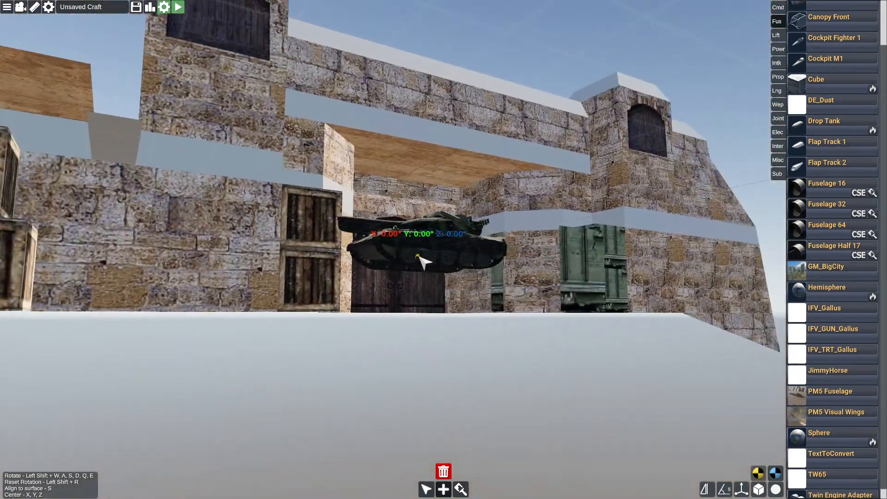
right_click(422, 261)
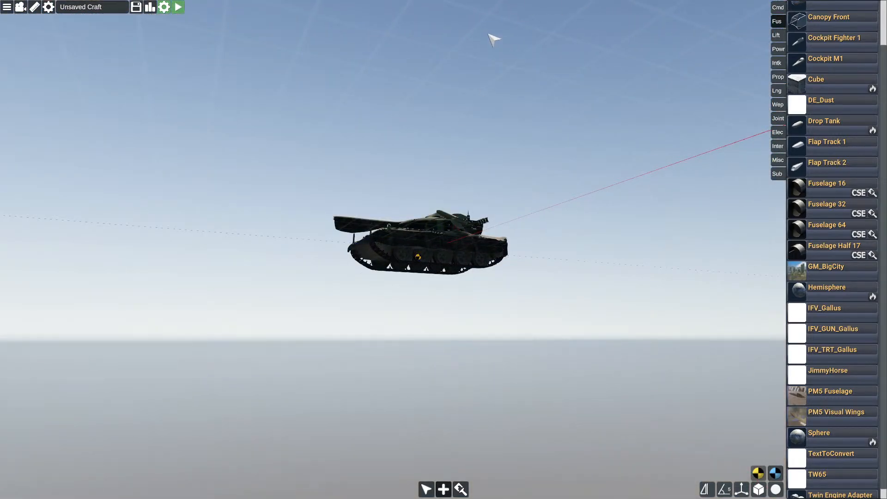
click(837, 60)
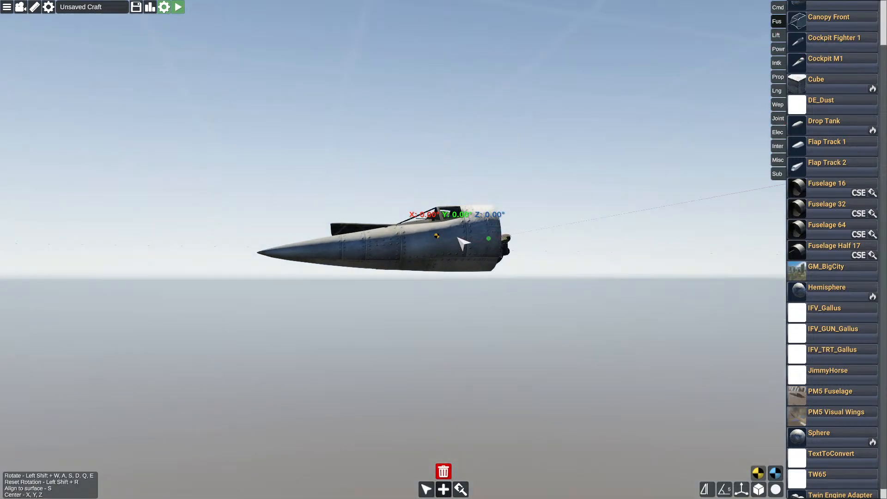
right_click(457, 237)
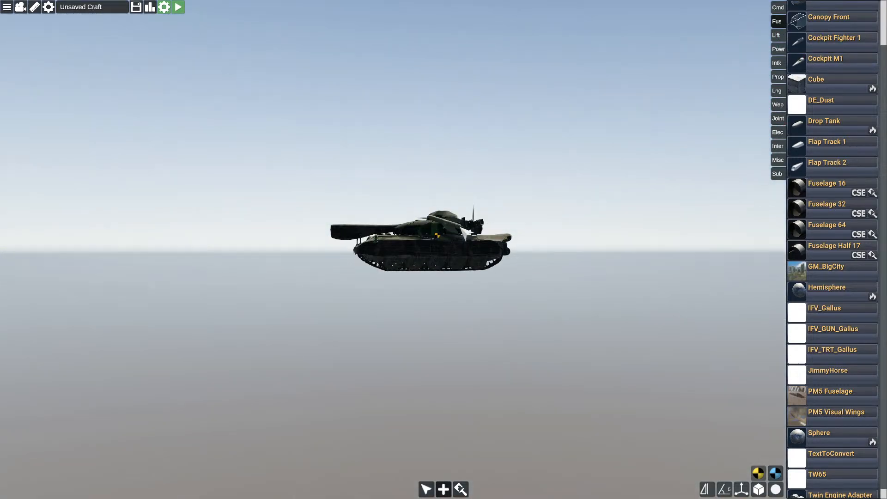
Step: Bring up the joint parts list and view the tank's side and turret up close
right_drag(397, 137, 345, 146)
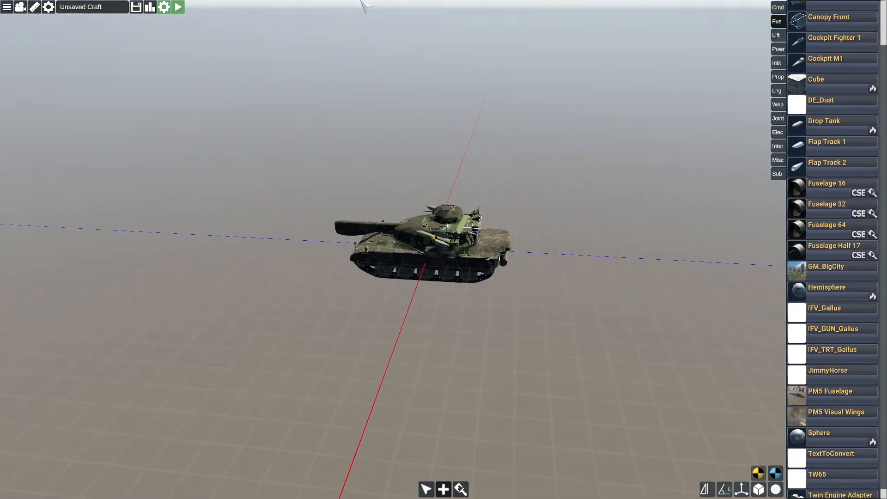
click(774, 118)
scroll(584, 119, up, 10)
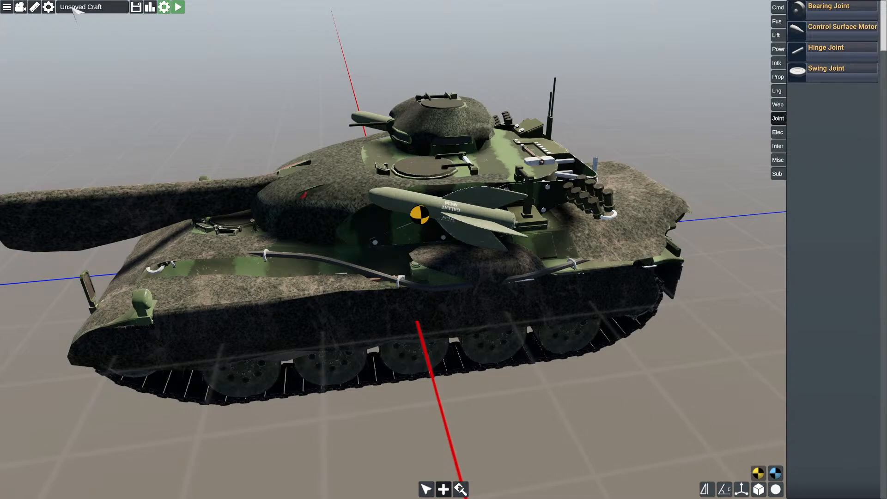
Step: Find the saved craft heeeee among the saved crafts and load it
click(7, 8)
click(19, 34)
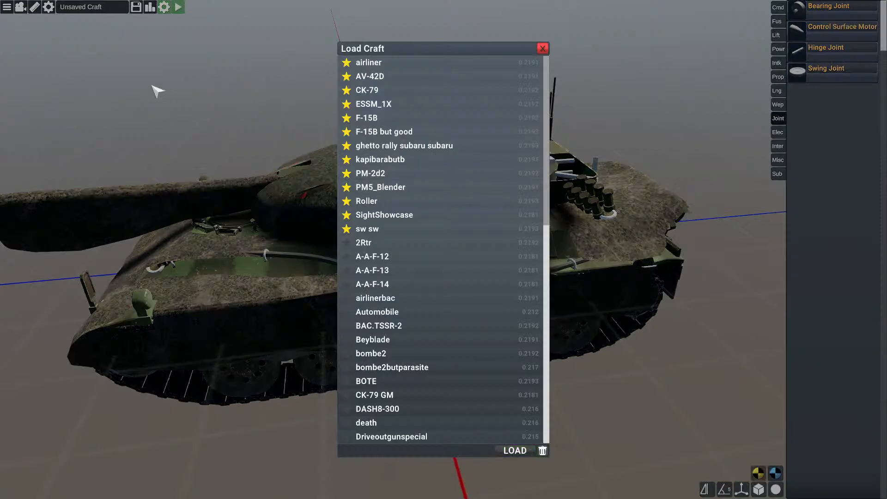
scroll(446, 211, down, 2)
scroll(446, 211, down, 5)
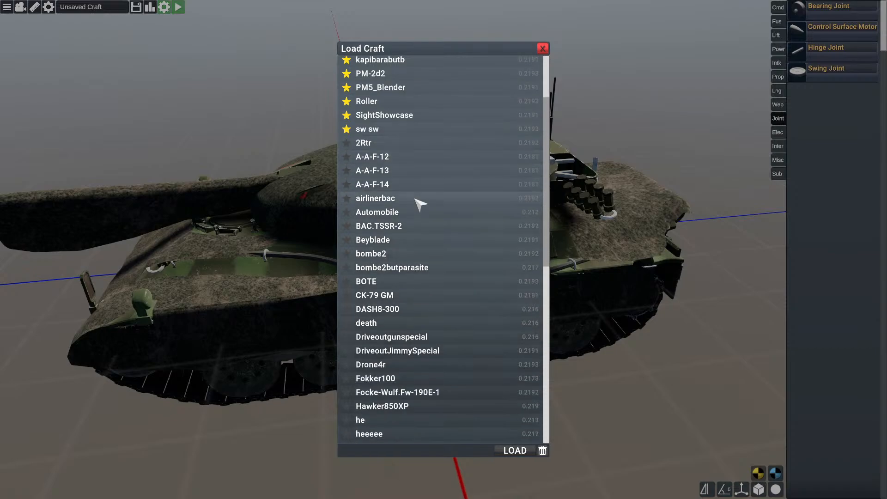
scroll(485, 287, down, 1)
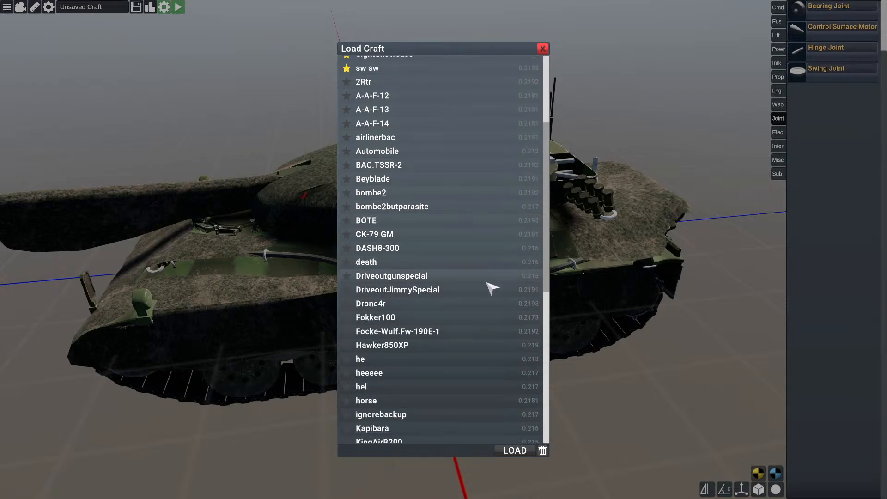
scroll(466, 354, down, 2)
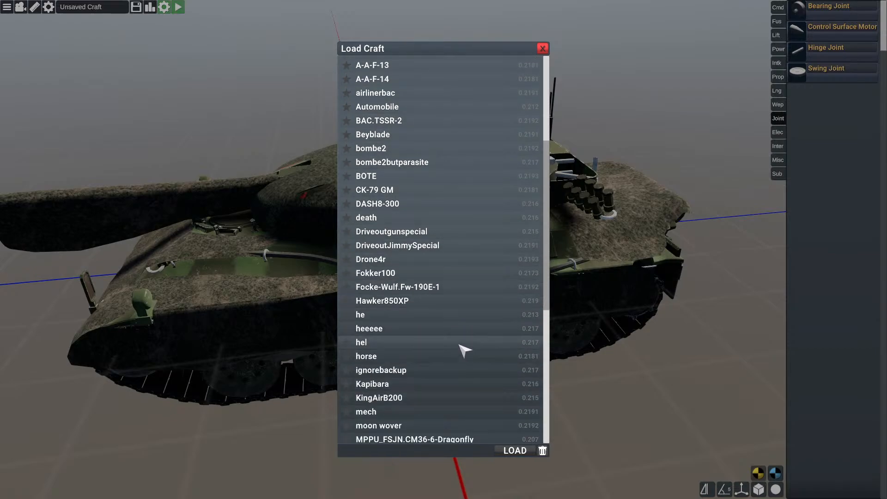
scroll(466, 354, down, 8)
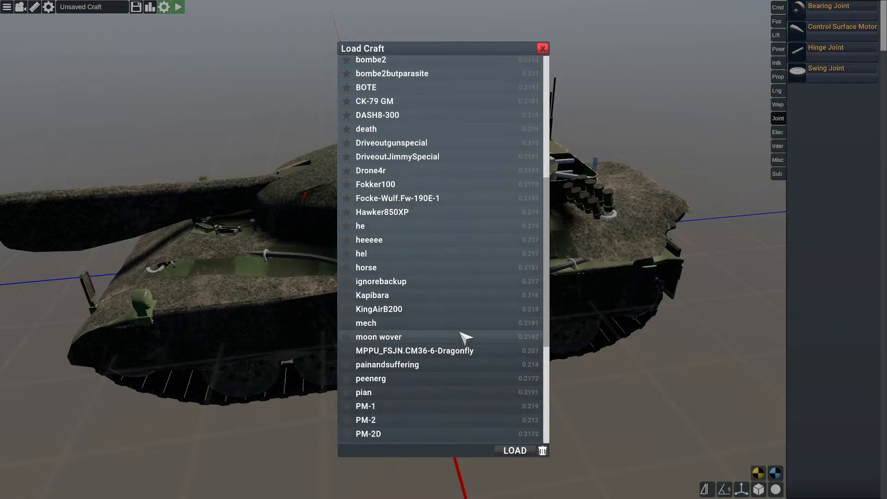
scroll(462, 358, down, 7)
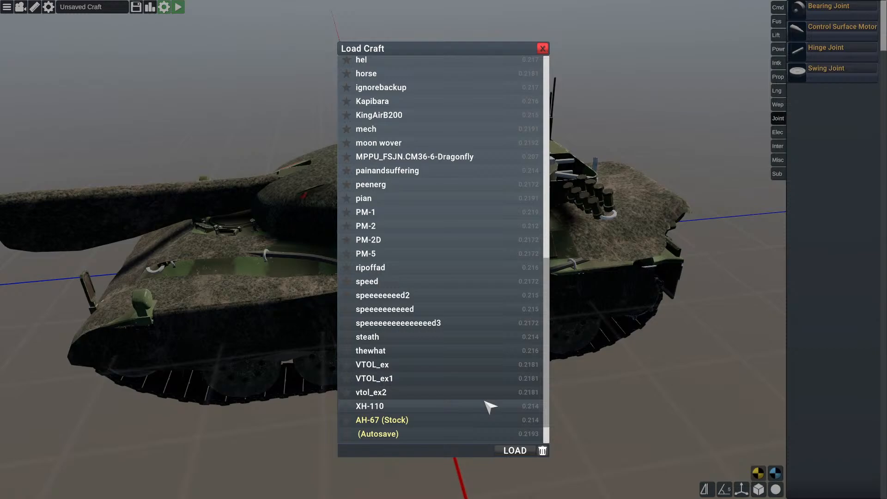
scroll(485, 404, up, 8)
click(387, 186)
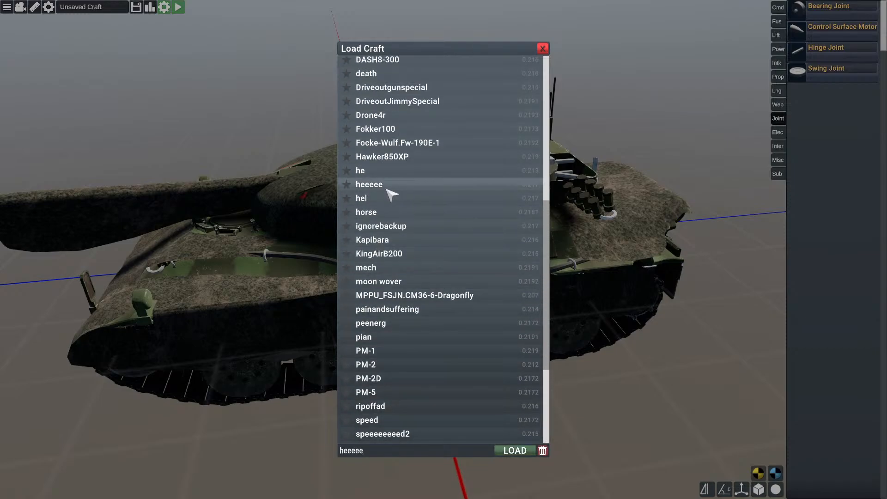
click(514, 450)
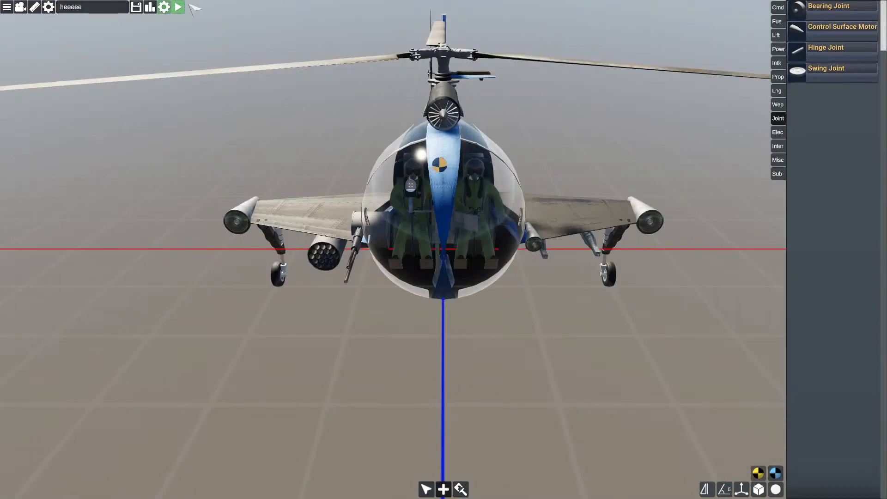
Step: Launch the helicopter from GM_BigCity_Heli as the starting location
click(178, 7)
click(407, 232)
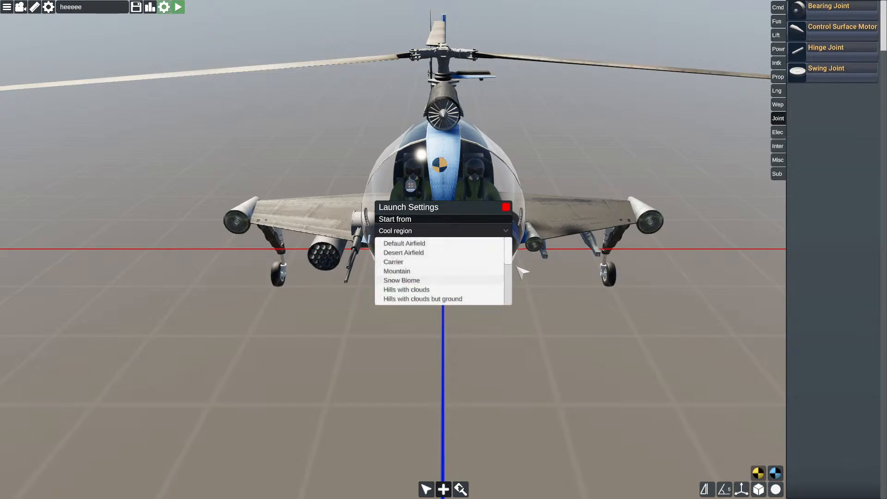
scroll(516, 272, down, 5)
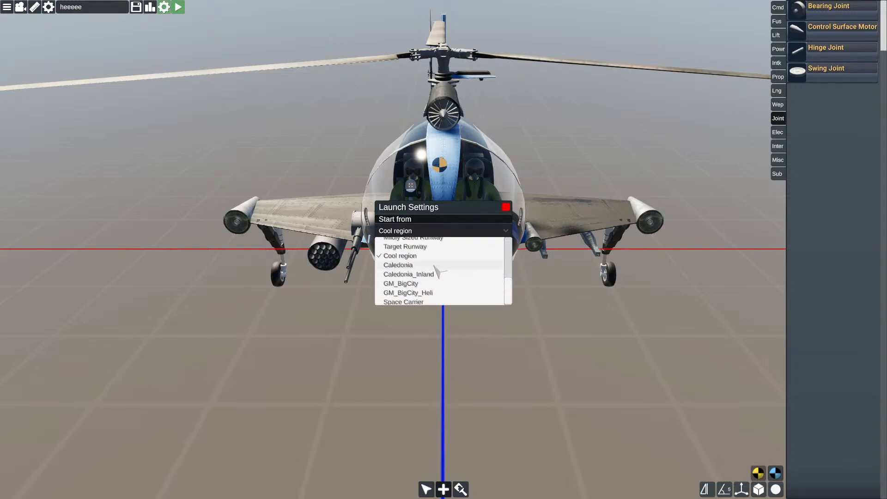
click(404, 301)
click(469, 230)
scroll(491, 279, down, 2)
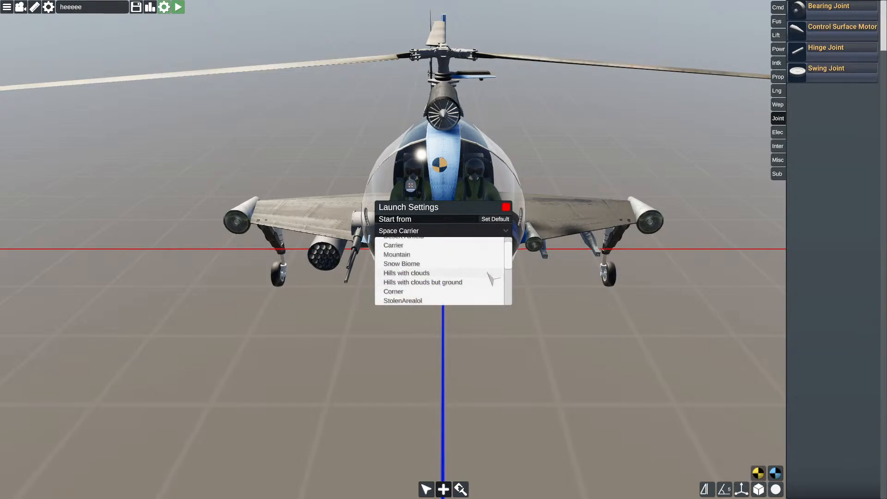
drag(508, 252, 509, 306)
click(458, 292)
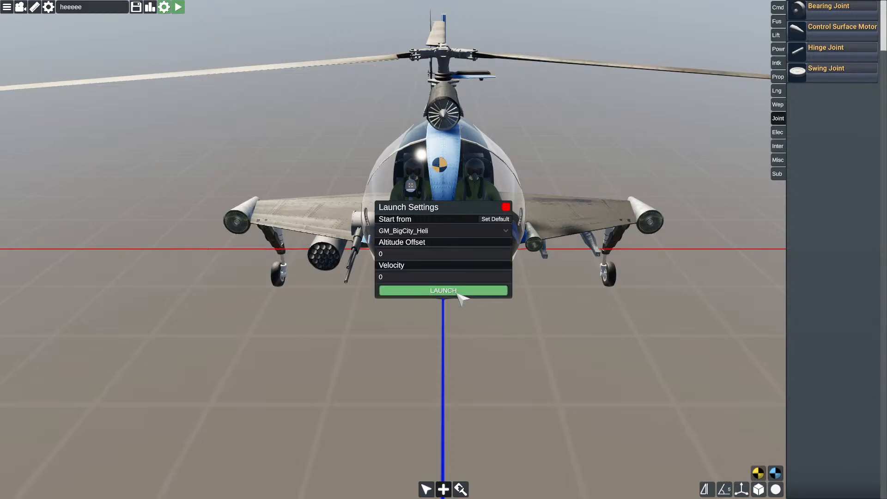
click(458, 292)
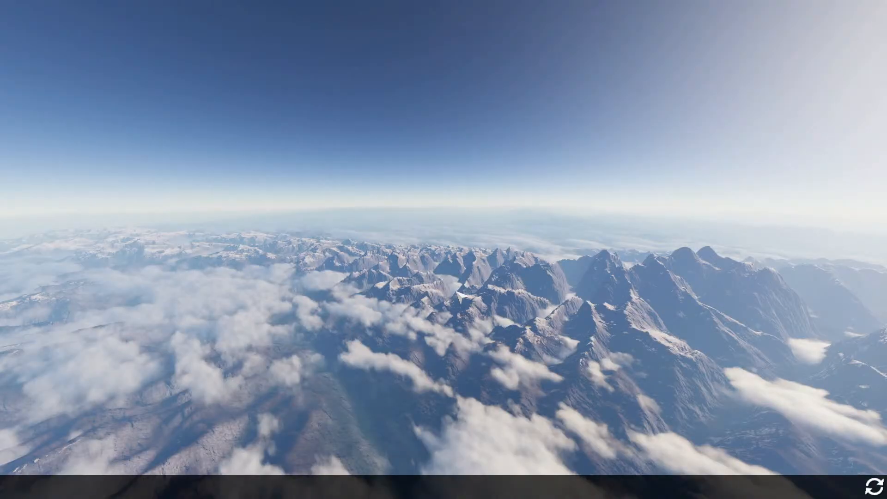
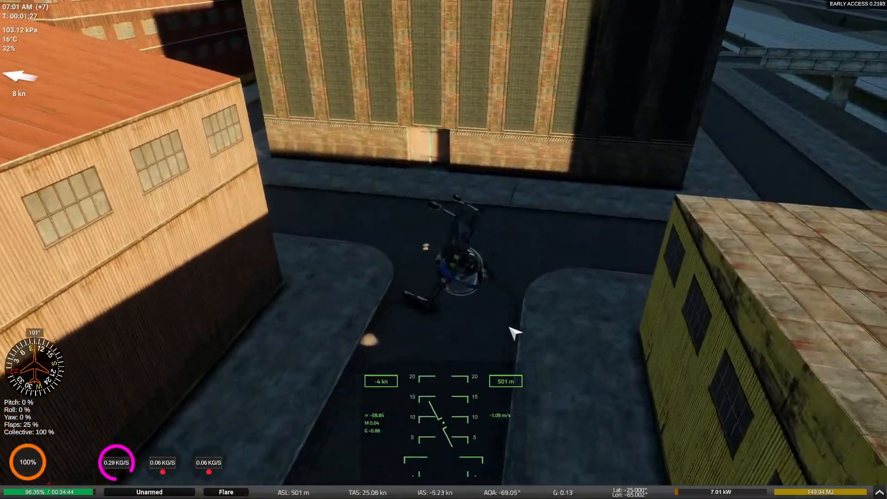
Step: Leave the flight, switch to Blender and open the recent airport scene file without saving the changes to TW65 b.blend
key(Escape)
click(464, 213)
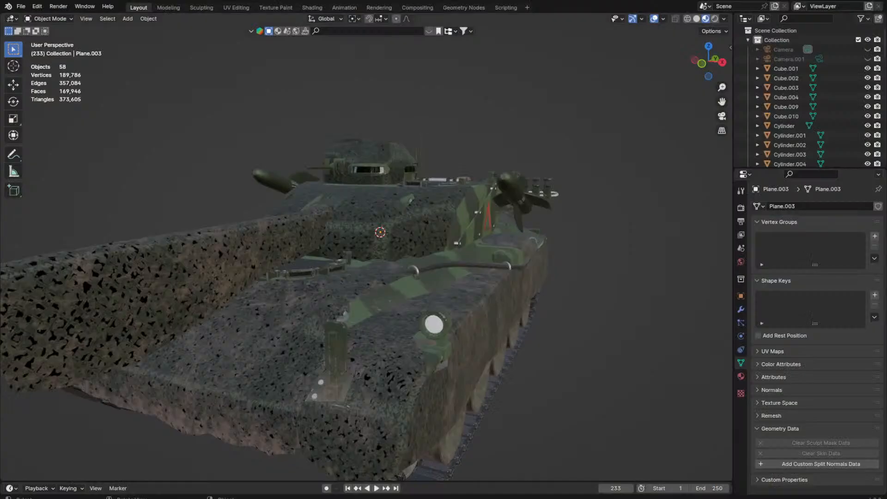
click(21, 6)
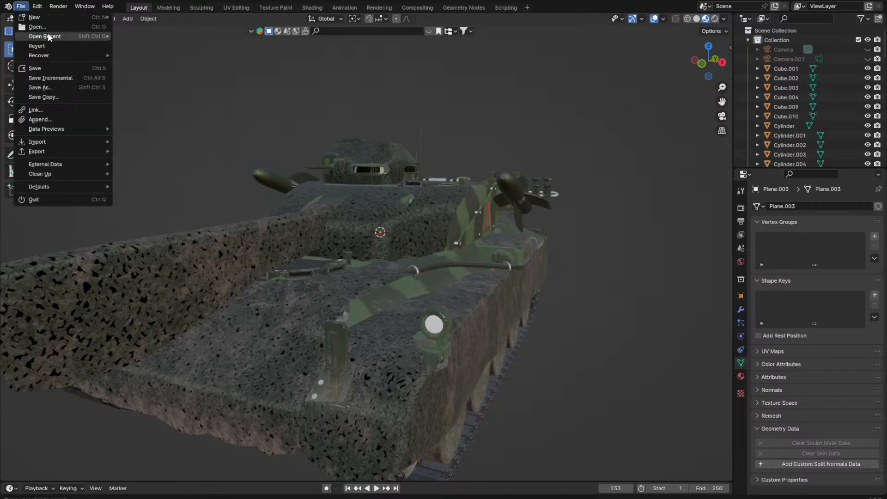
mouse_move(46, 36)
click(132, 46)
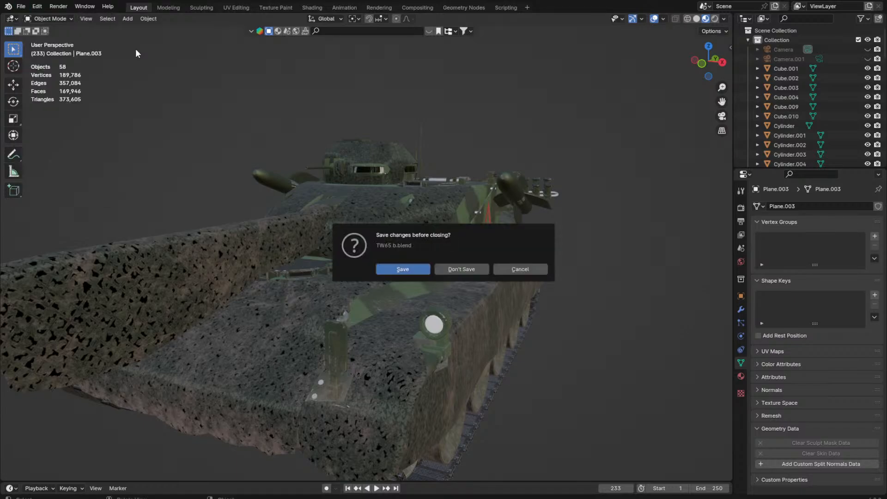
click(446, 269)
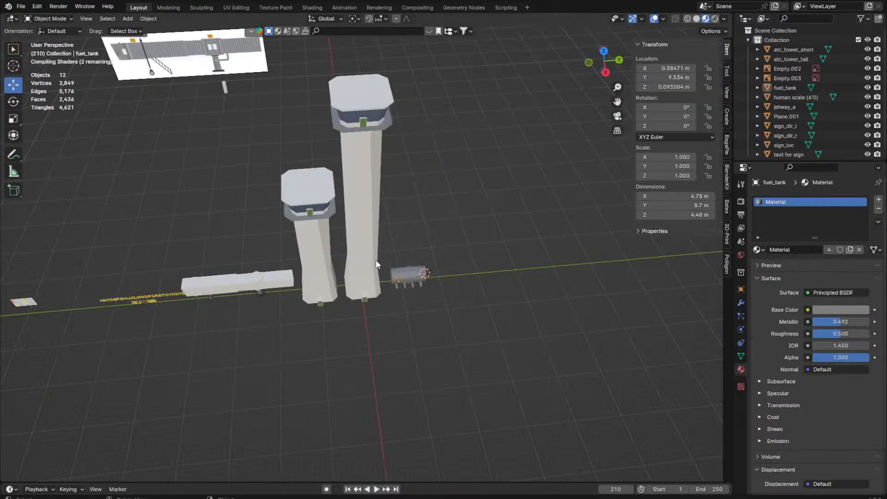
Step: Examine the two control towers and the fuel tank from several sides
middle_drag(336, 249, 202, 203)
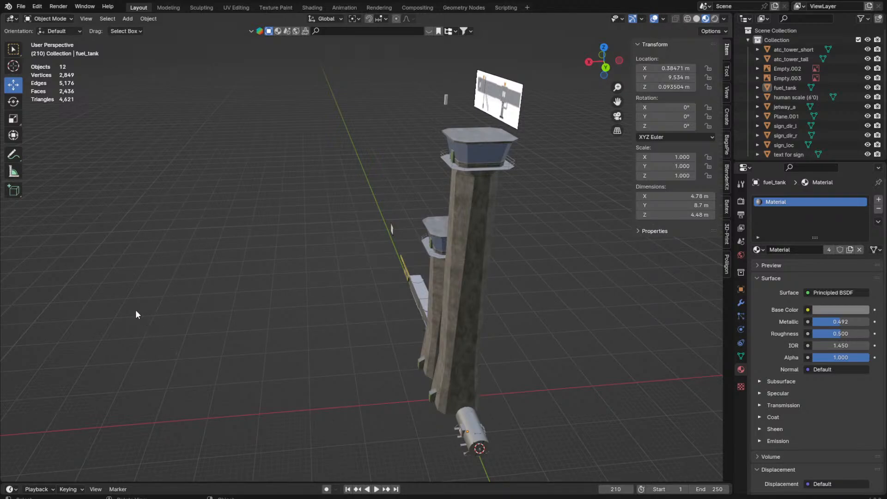
middle_drag(133, 290, 299, 277)
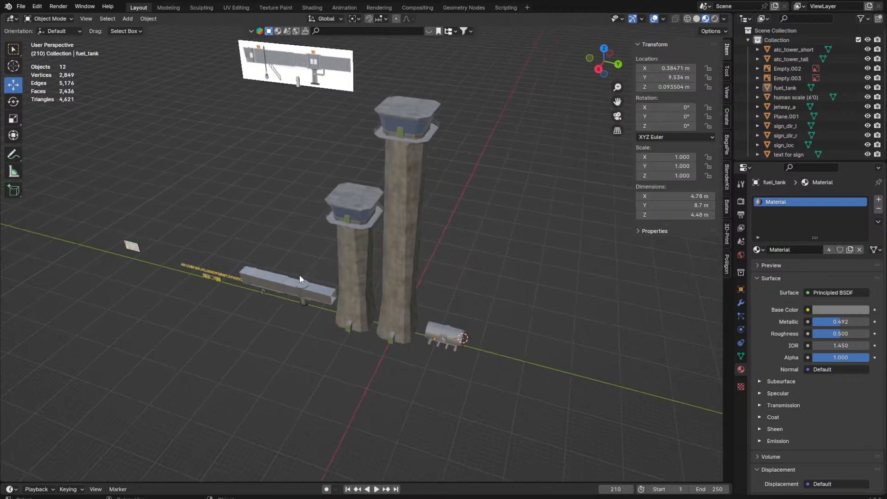
click(299, 280)
key(grave)
click(459, 383)
middle_drag(458, 377, 426, 297)
scroll(416, 302, down, 5)
Step: Focus on the Empty.002 reference image and examine its airport sign descriptions
click(348, 332)
middle_drag(347, 333, 289, 300)
scroll(337, 380, up, 1)
click(259, 309)
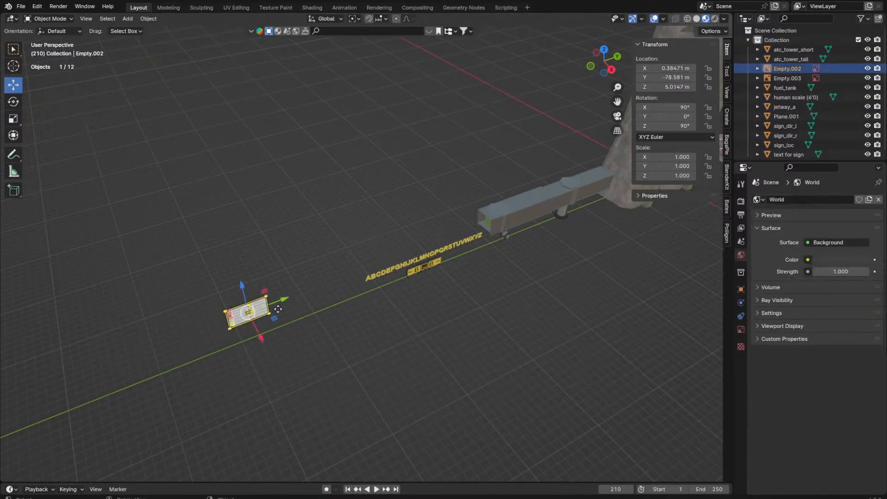
scroll(482, 444, up, 2)
key(KP_Decimal)
click(394, 353)
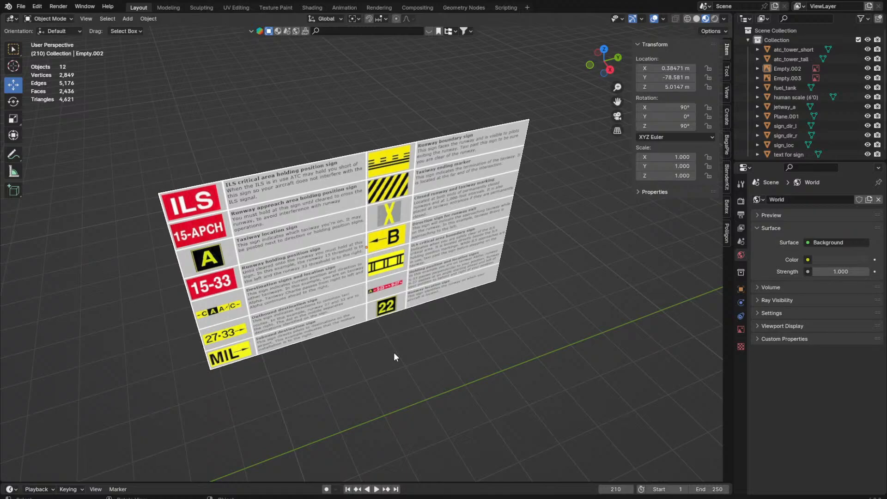
middle_drag(364, 291, 182, 287)
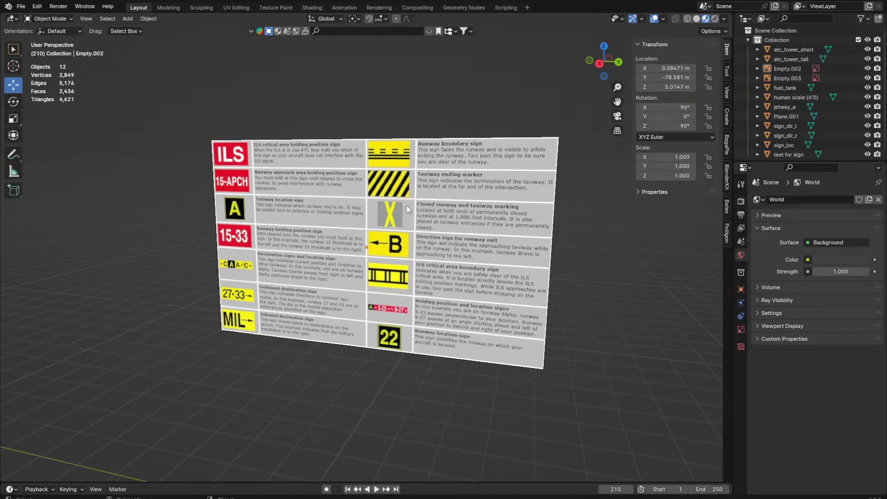
middle_drag(385, 254, 427, 315)
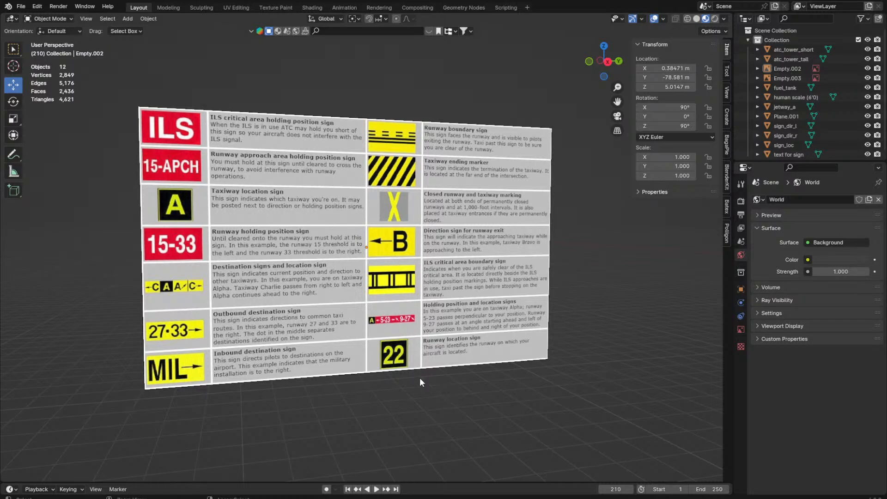
Step: Save the file and examine the yellow alphabet lettering and the taxiway signs next to the jetway
key(ctrl+s)
scroll(410, 284, down, 8)
shift+middle_drag(396, 267, 2, 287)
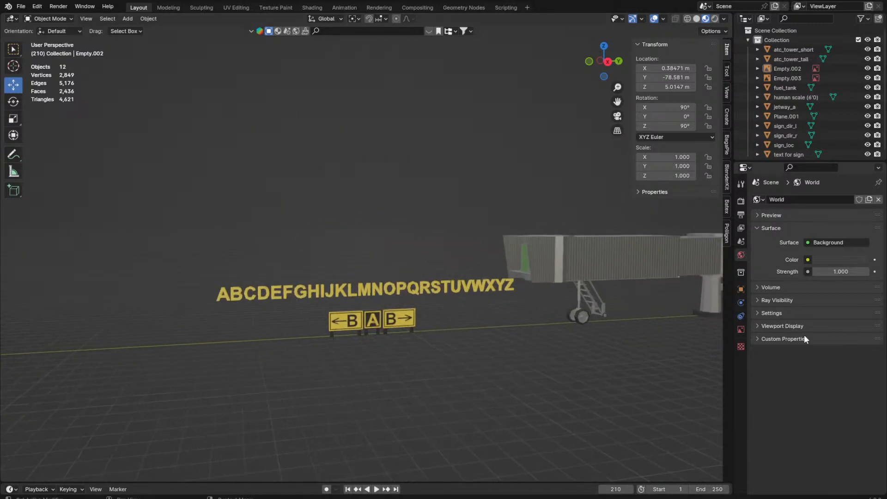
scroll(213, 215, up, 5)
middle_drag(238, 239, 263, 254)
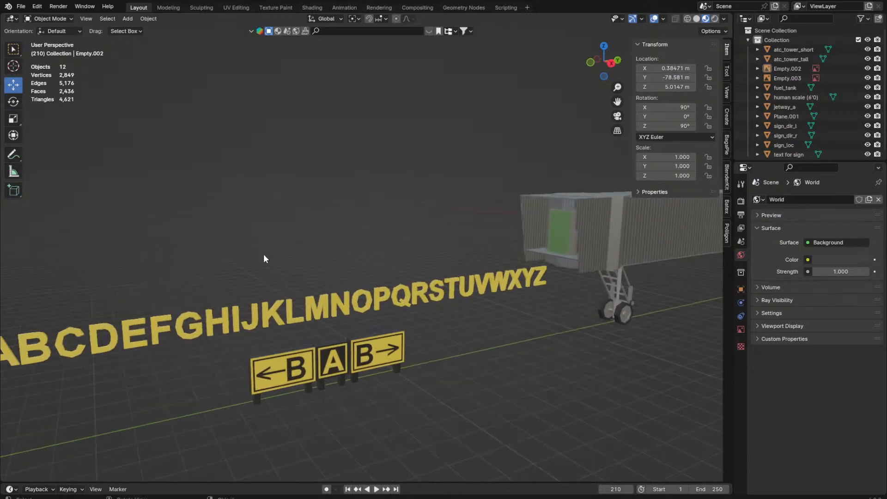
key(ctrl+s)
Step: Select and examine the jetway, followed by the short control tower beside the tall one
middle_drag(323, 193, 390, 198)
click(359, 216)
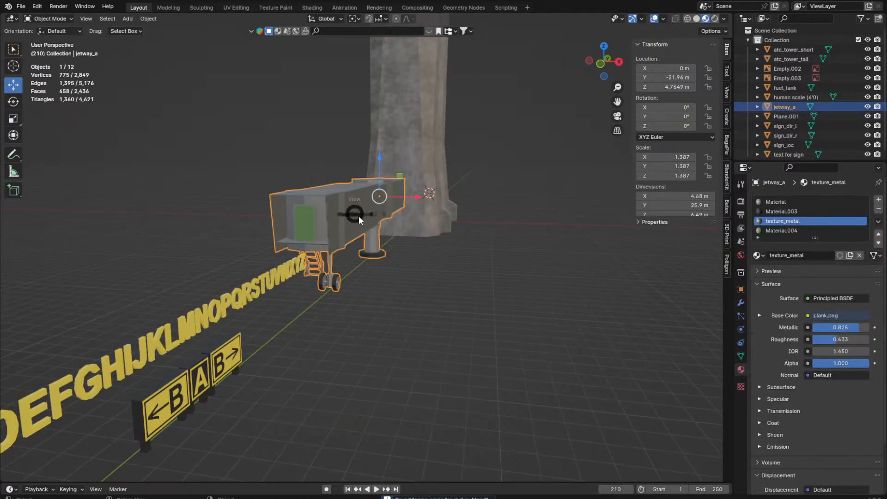
scroll(360, 209, up, 2)
click(292, 129)
middle_drag(292, 129, 278, 213)
click(408, 146)
shift+middle_drag(689, 358, 528, 197)
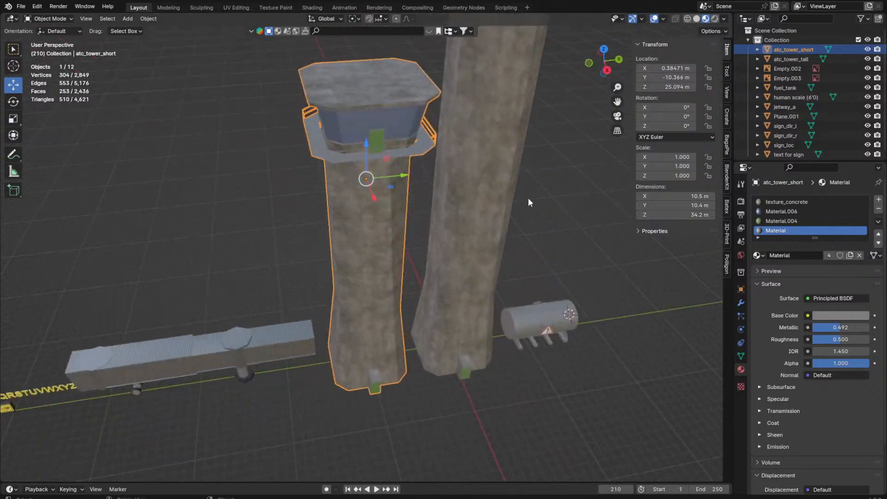
Step: Deselect the short control tower, examine the whole set of airport models from several sides, and save the file
click(533, 222)
key(grave)
click(552, 287)
middle_drag(594, 303, 517, 143)
scroll(516, 140, down, 2)
key(ctrl+s)
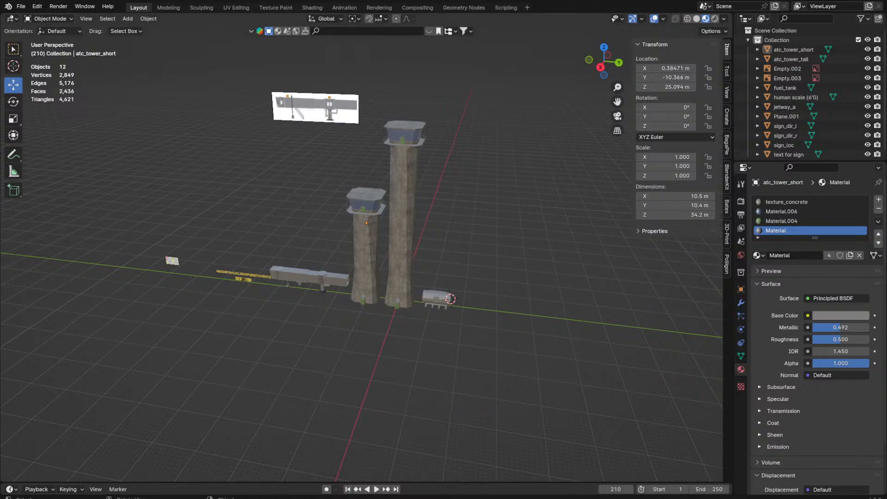
right_click(160, 306)
middle_drag(232, 329, 90, 293)
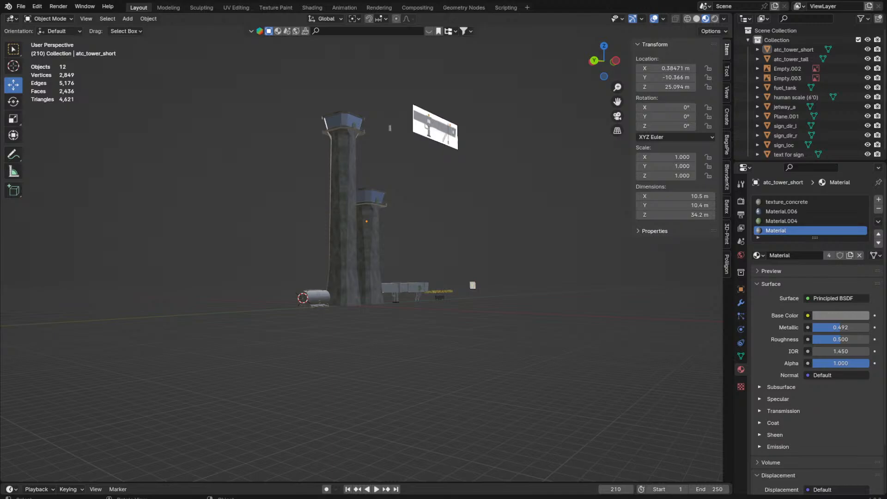
middle_drag(416, 301, 365, 376)
scroll(384, 226, down, 5)
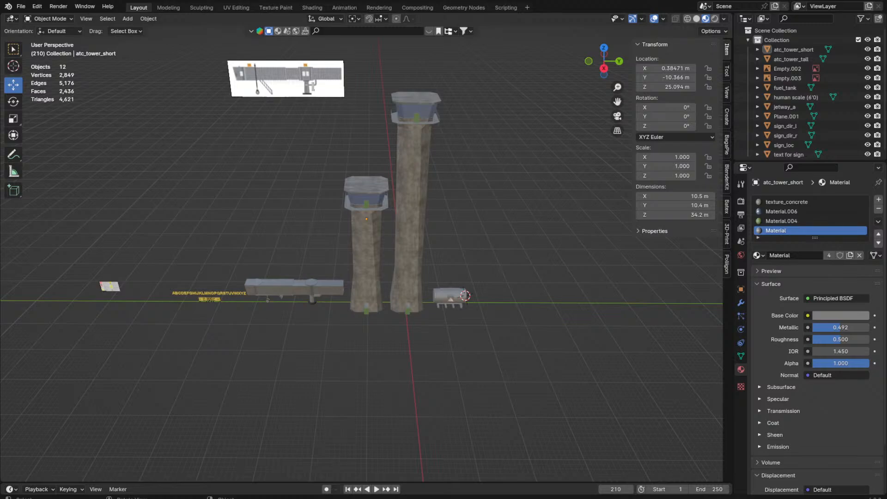
middle_drag(407, 277, 339, 353)
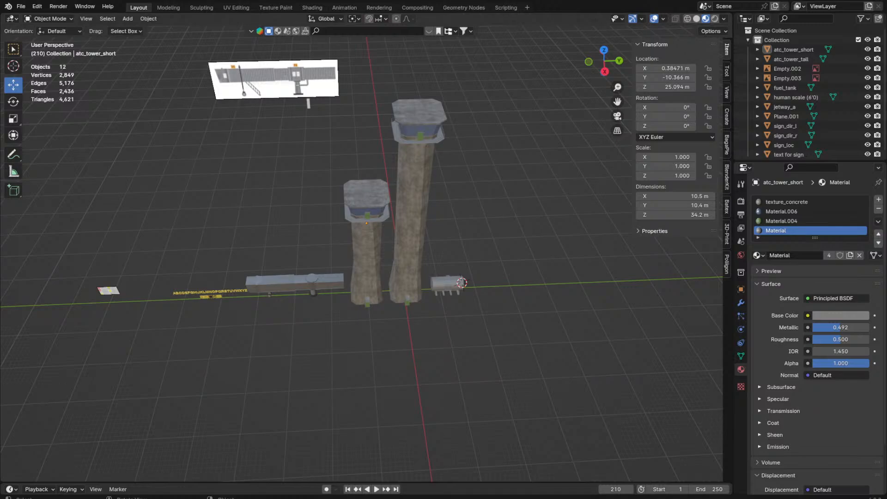
middle_drag(249, 308, 299, 254)
key(ctrl+s)
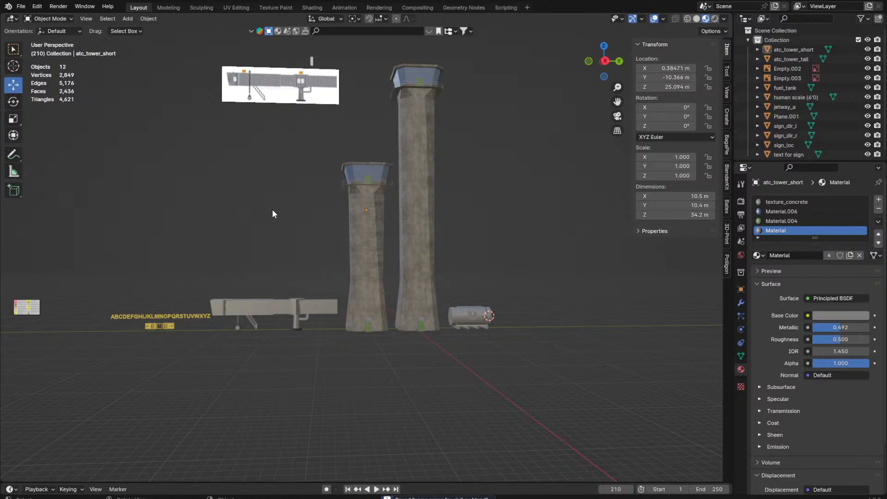
Step: Snap the 3D cursor to the bottom edges of the fuel tank's end foot and save the file
shift+middle_drag(442, 268, 229, 89)
click(228, 89)
key(Tab)
key(KP_Decimal)
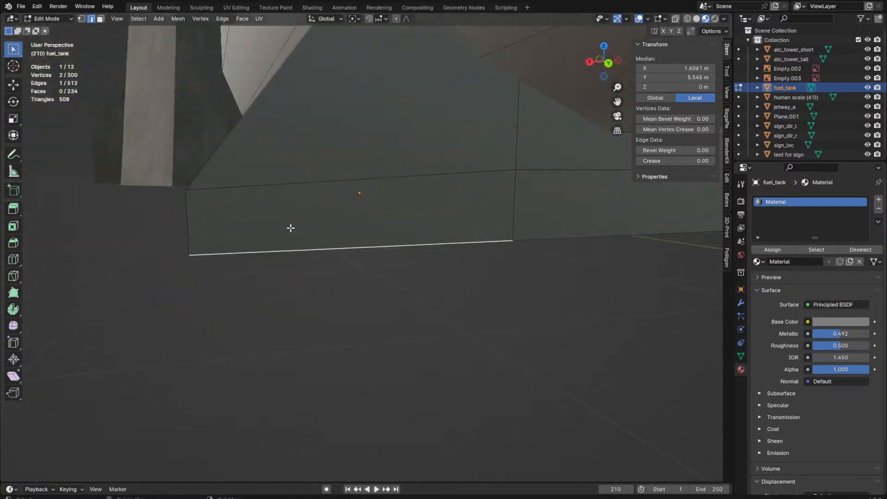
scroll(291, 228, down, 9)
ctrl+click(485, 251)
key(shift+s)
click(509, 336)
key(Tab)
scroll(368, 248, down, 6)
middle_drag(240, 174, 298, 166)
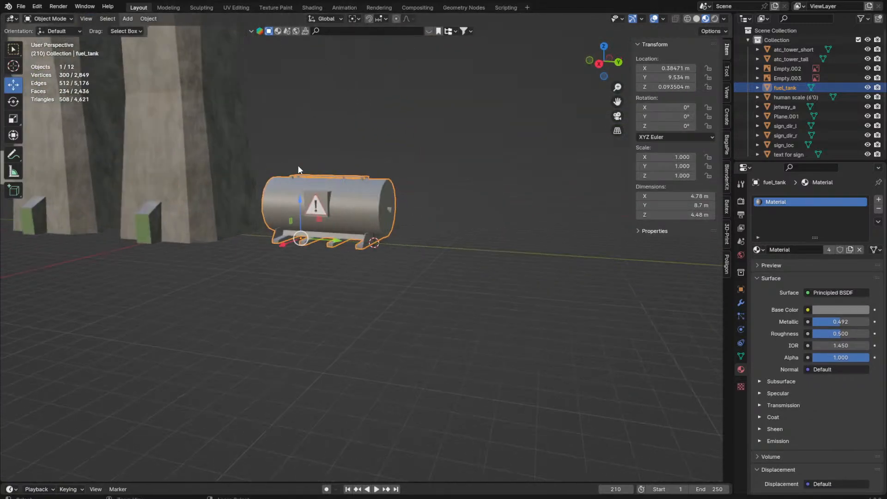
key(ctrl+s)
Step: Examine the full airport model lineup in right orthographic view and from raised angles, saving the file
key(KP_3)
click(557, 237)
shift+middle_drag(379, 229, 404, 235)
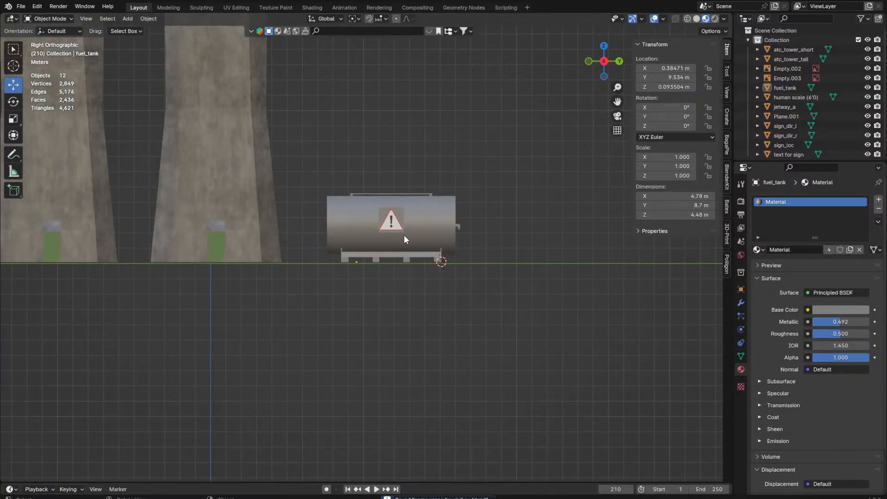
scroll(404, 235, down, 9)
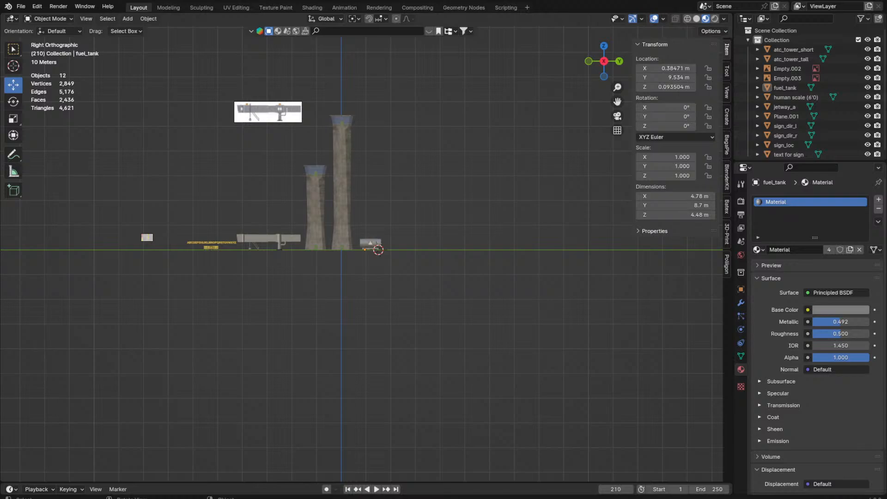
middle_drag(379, 194, 342, 259)
key(ctrl+s)
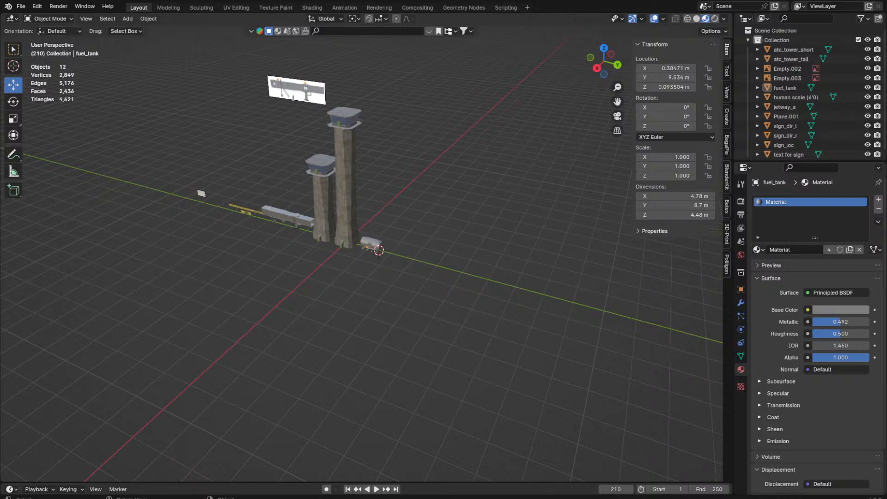
middle_drag(252, 221, 237, 224)
key(ctrl+s)
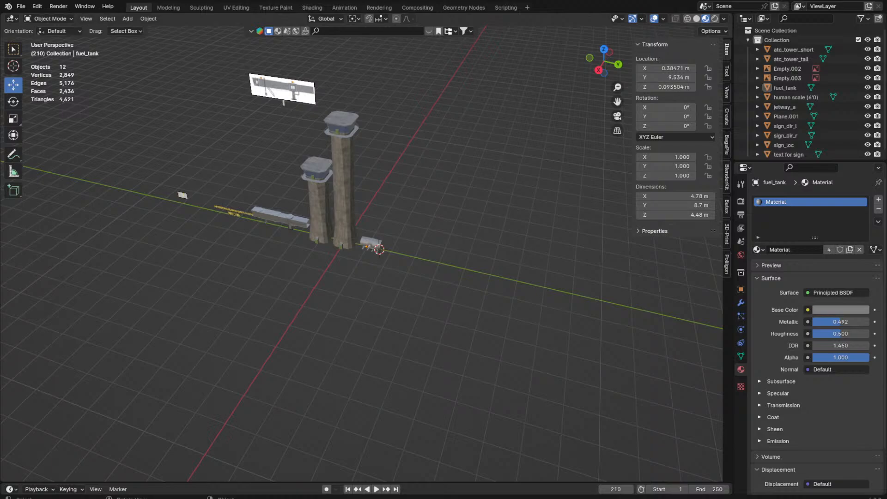
middle_drag(365, 221, 422, 229)
key(ctrl+s)
Step: Select the fuel tank and examine it up close and beside the control towers
scroll(421, 228, up, 5)
click(409, 229)
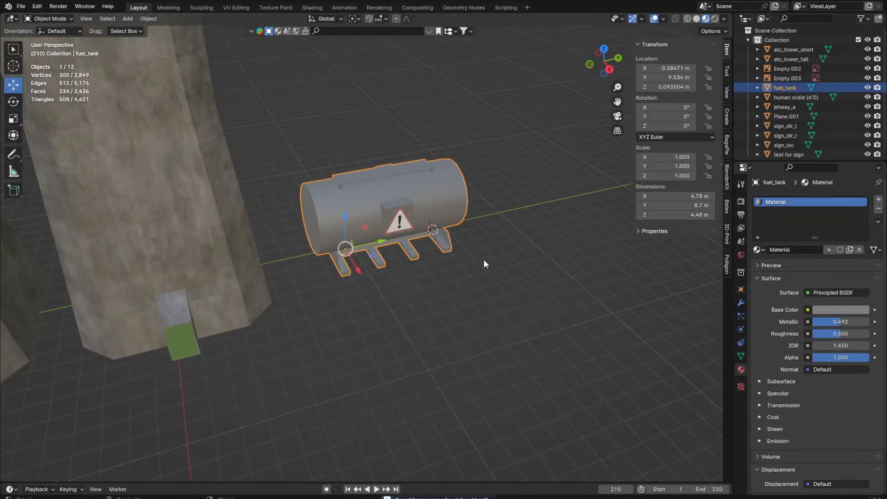
scroll(484, 259, up, 5)
scroll(217, 281, down, 8)
click(317, 356)
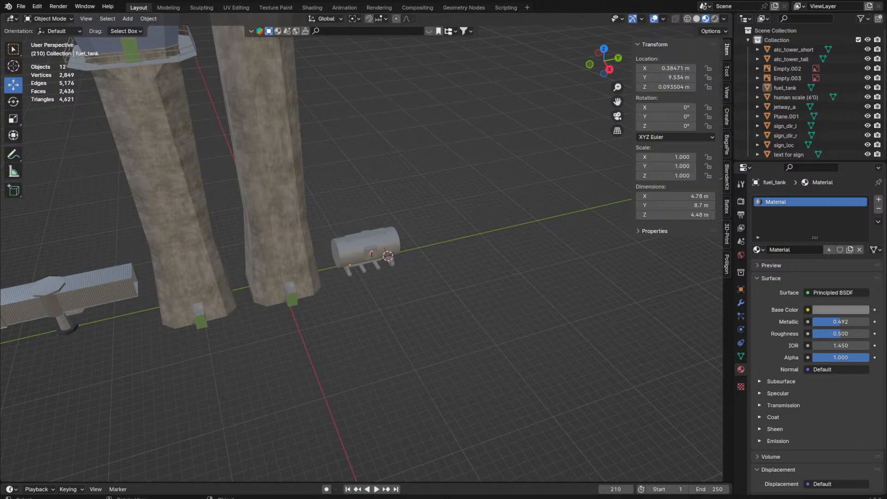
middle_drag(416, 259, 420, 190)
scroll(429, 207, up, 3)
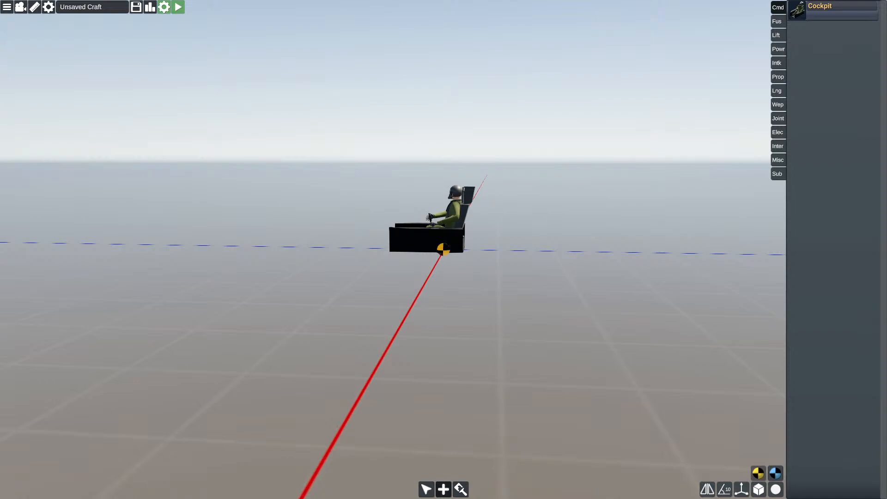
Step: Switch to Flyout and load the sw sw craft into the hangar
drag(413, 183, 515, 139)
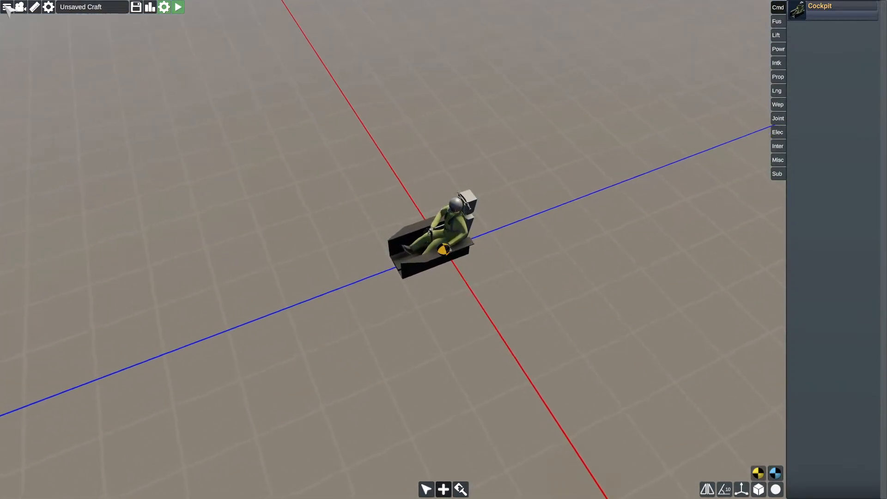
click(7, 6)
click(18, 35)
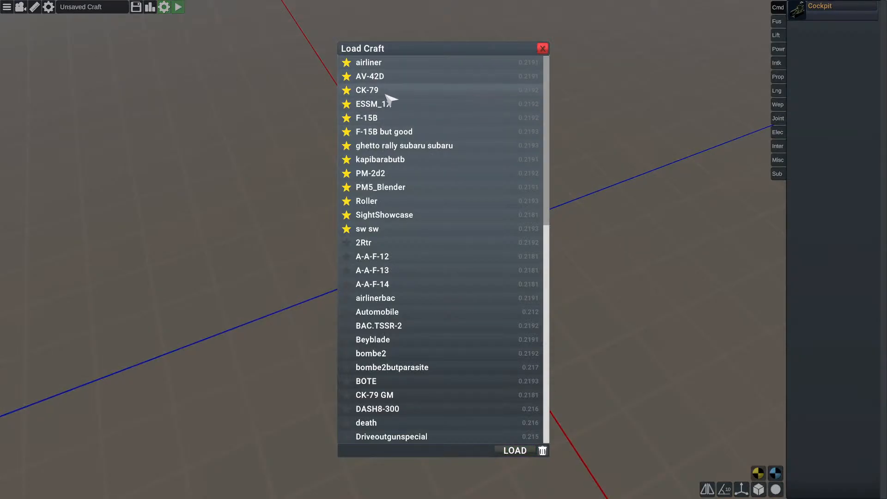
click(380, 230)
click(515, 450)
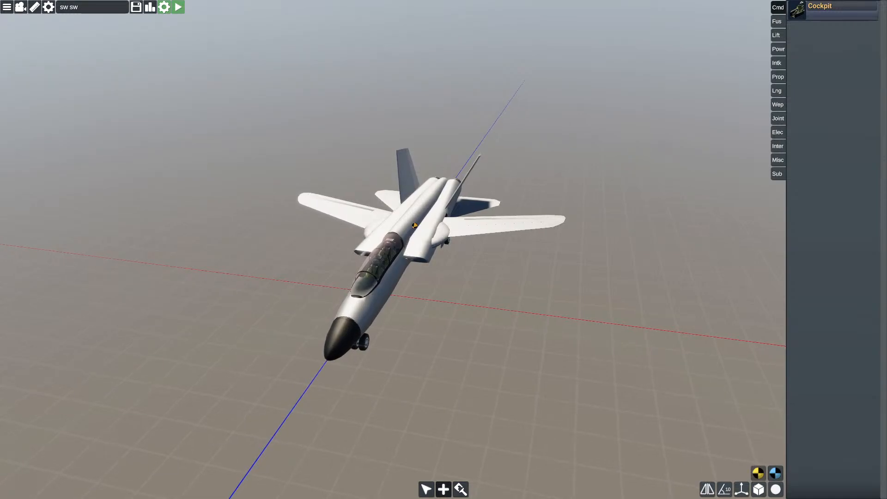
Step: Launch the jet with Space Carrier as the start location
right_drag(411, 190, 298, 147)
click(178, 7)
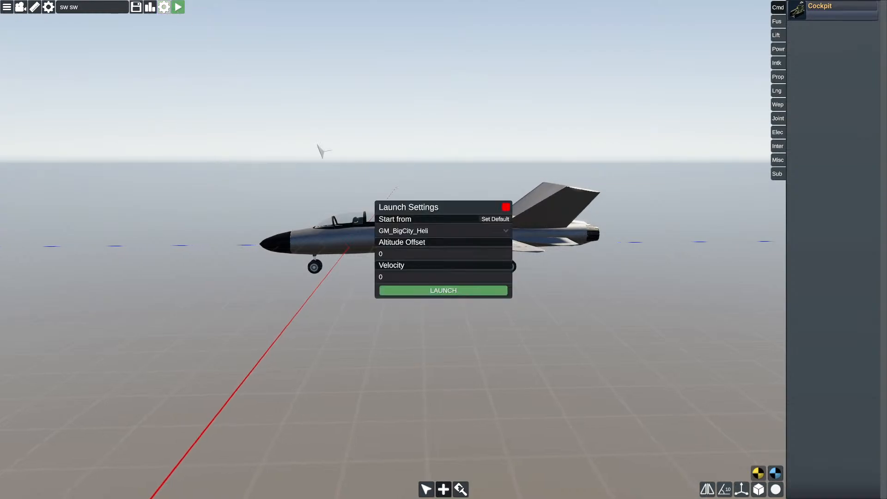
click(406, 231)
scroll(507, 259, down, 5)
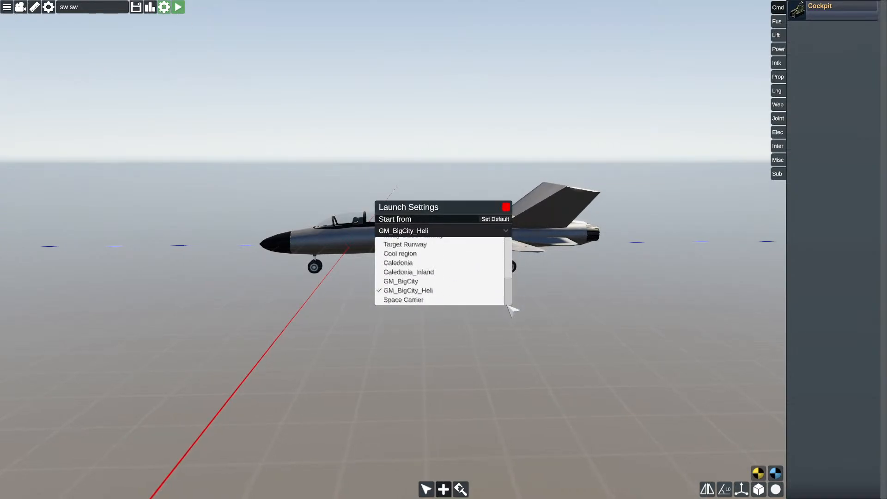
click(401, 254)
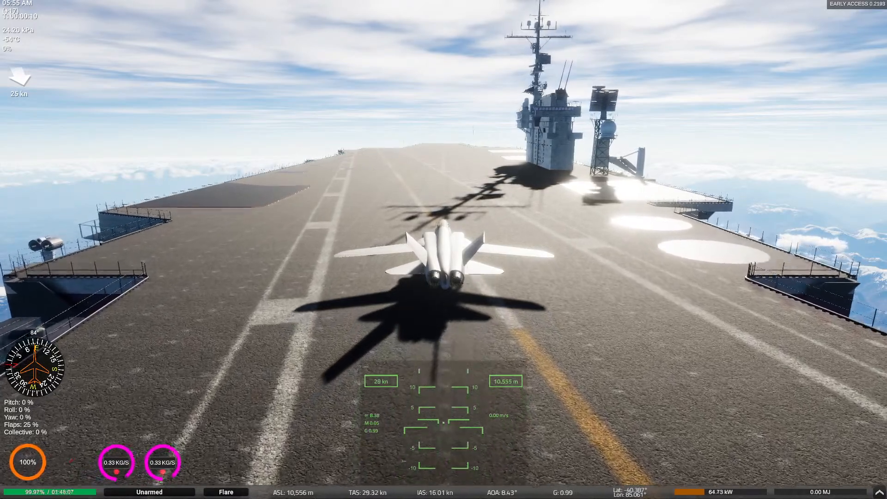
Step: Try to fly the jet off the carrier deck while changing camera views, and restart the flight
key(c)
key(c)
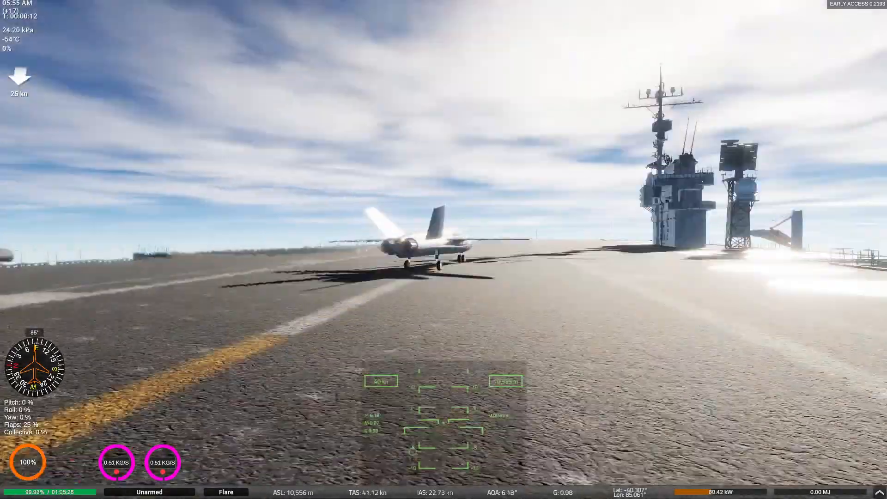
key(c)
right_drag(346, 315, 311, 254)
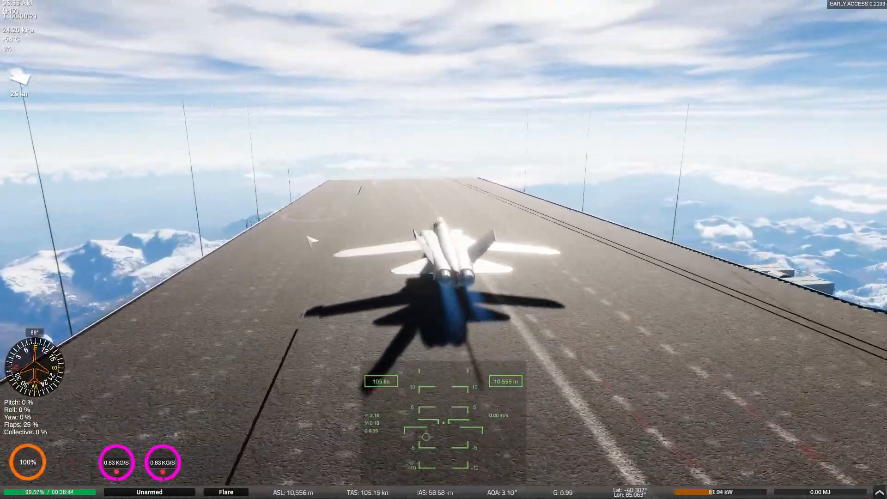
right_drag(307, 236, 268, 305)
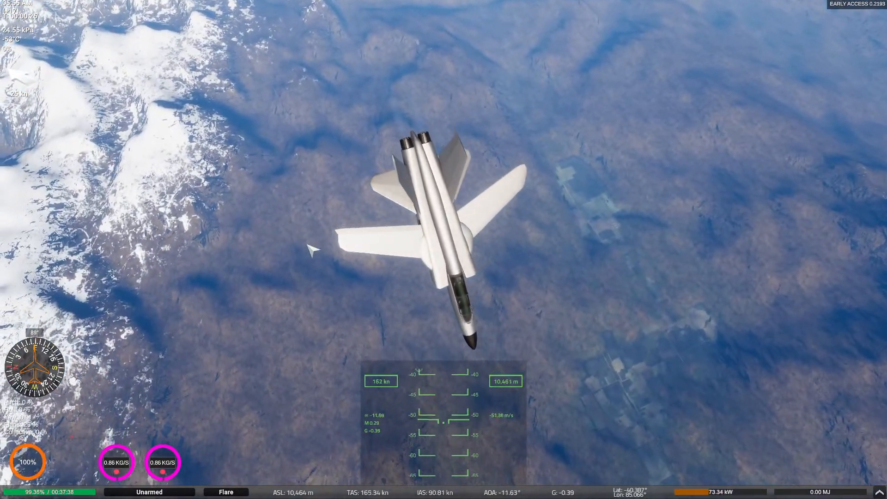
key(Escape)
click(397, 194)
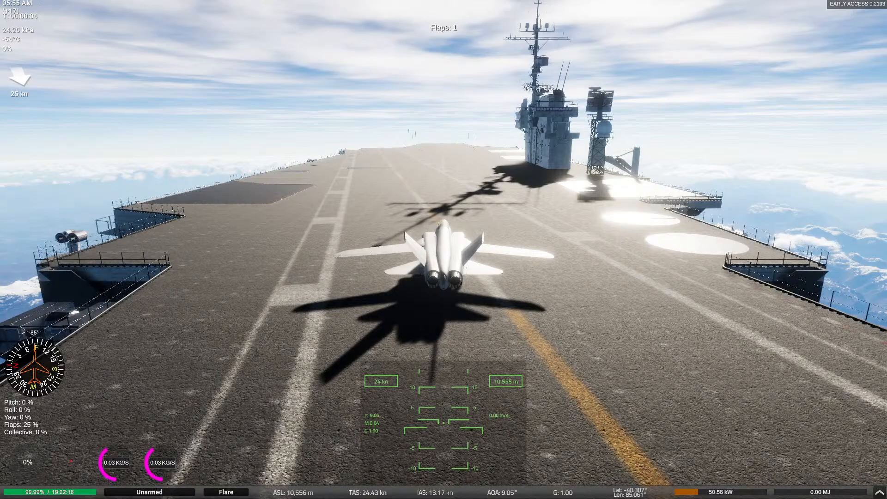
Step: Start the takeoff from the carrier at 100% throttle with fly-by-wire disabled, pausing and resuming the flight
key(shift)
key(t)
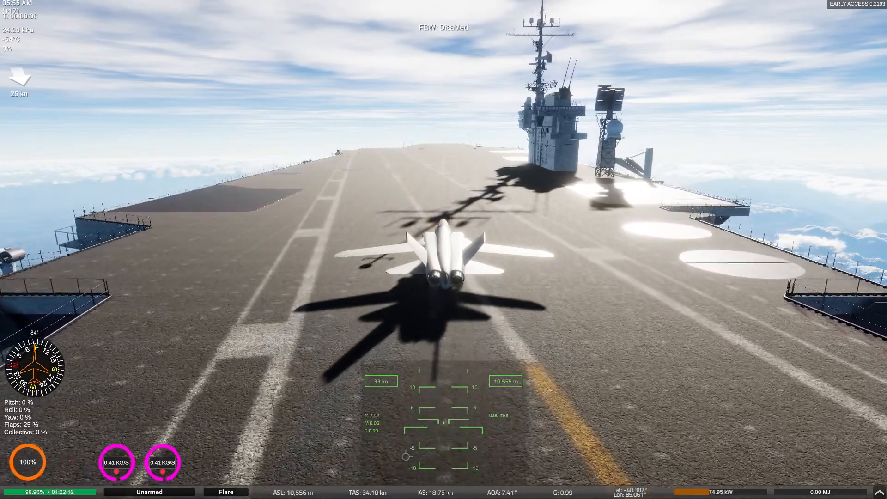
key(Escape)
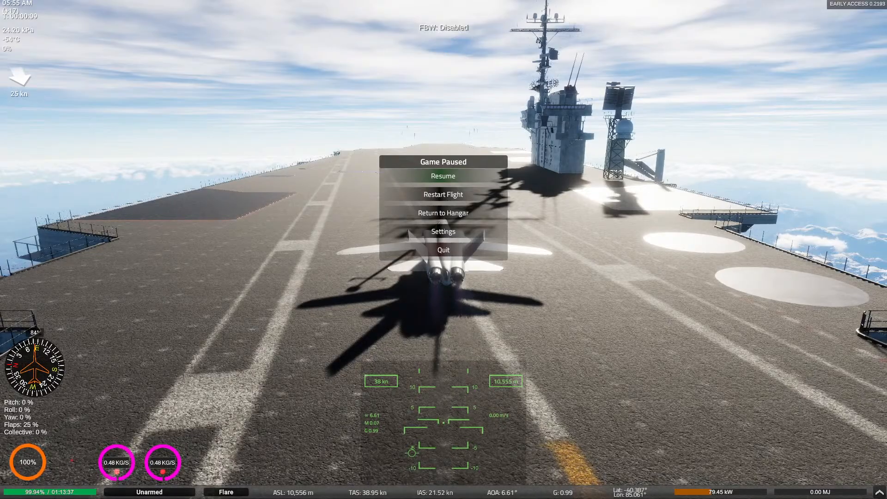
key(Escape)
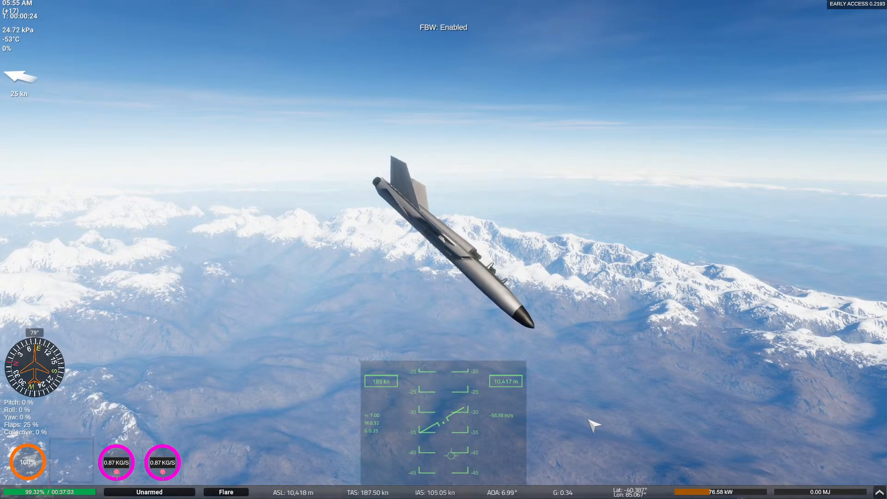
Step: Raise the collective to 100% in flight and view the jet from different cameras and angles
key(c)
key(c)
key(c)
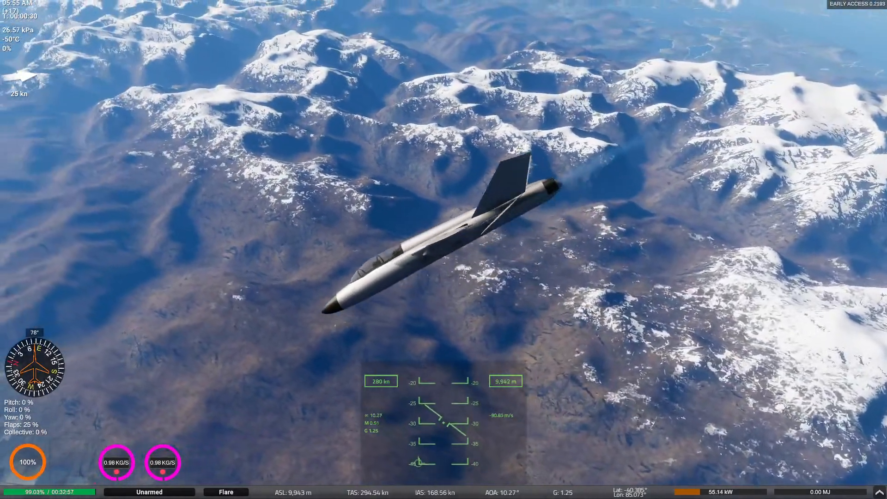
key(Page_Up)
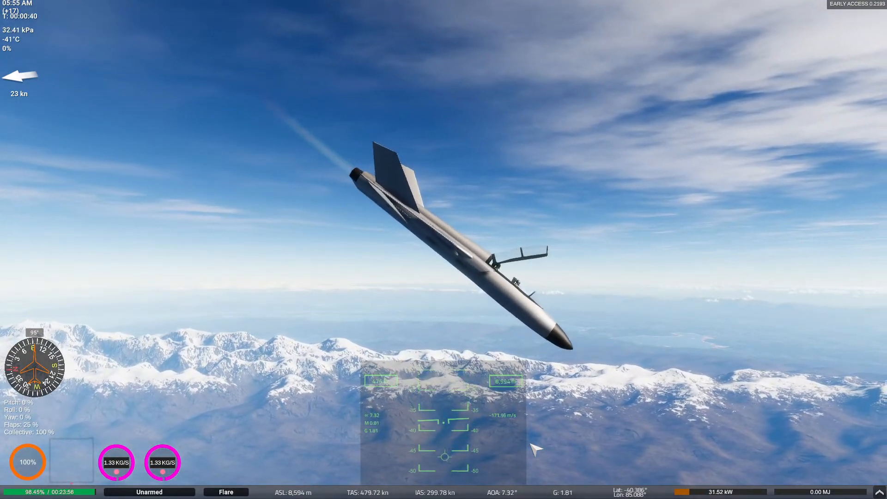
right_drag(523, 273, 403, 330)
right_drag(314, 329, 266, 240)
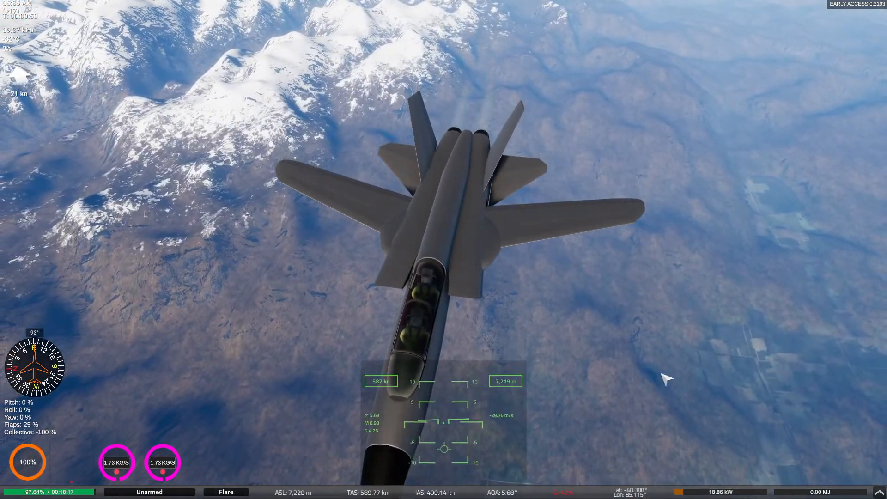
Step: Fly the jet down low over the lake while viewing it from behind and the side, and hide the flight HUD
right_drag(665, 376, 592, 382)
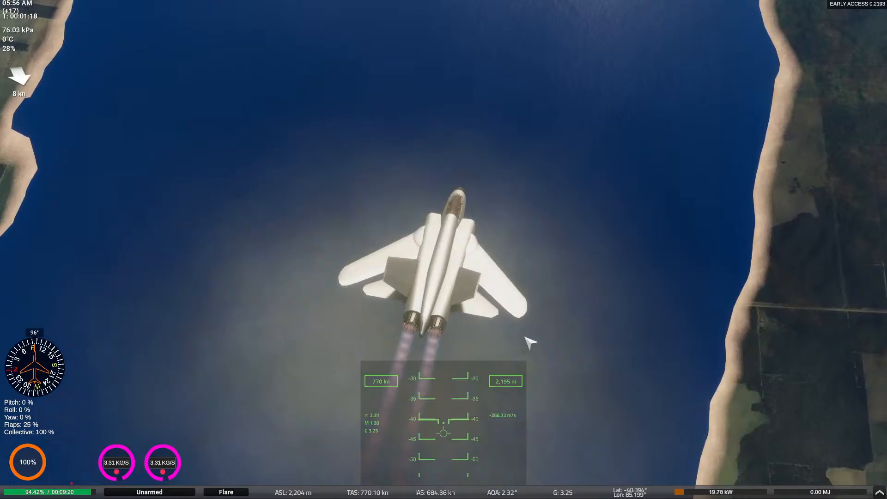
right_drag(525, 338, 531, 335)
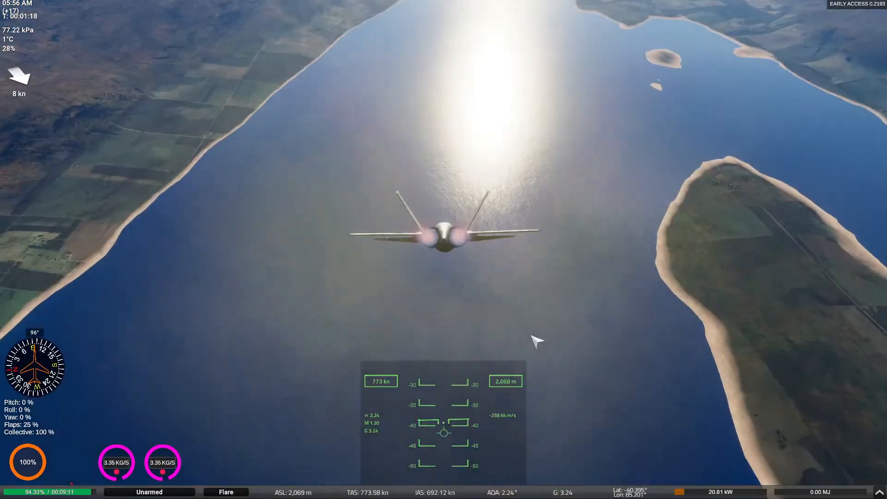
key(s)
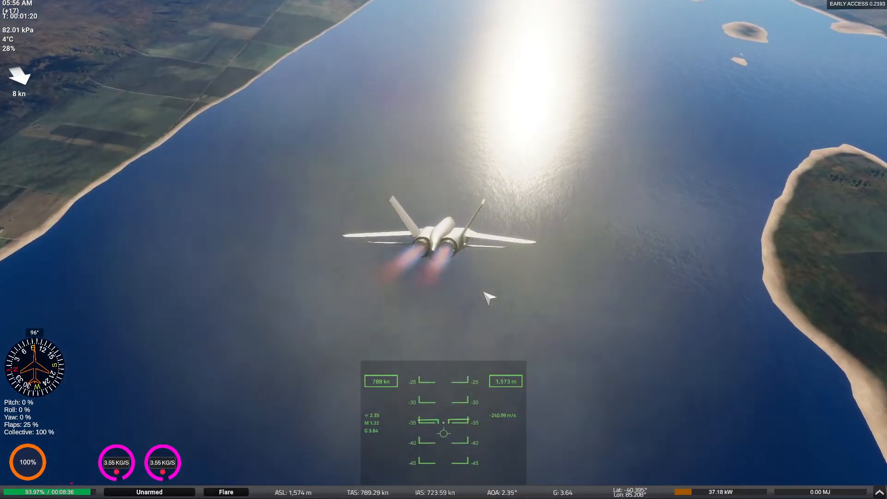
right_drag(485, 294, 564, 294)
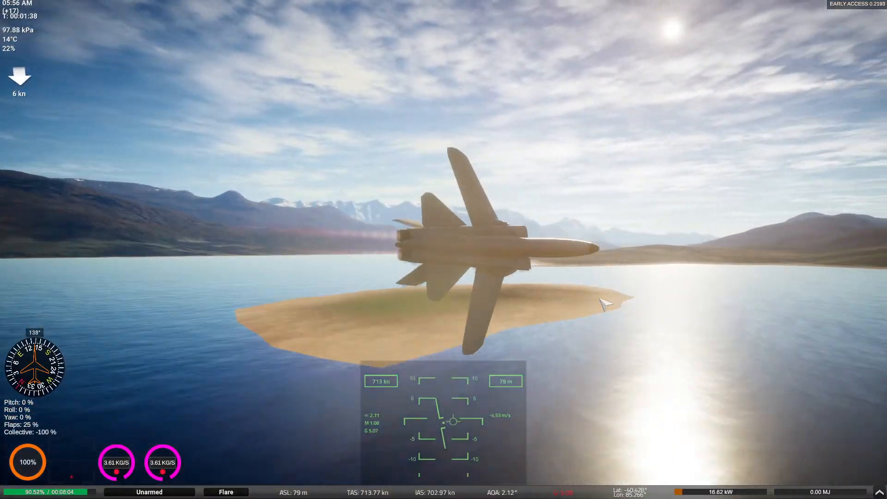
key(F2)
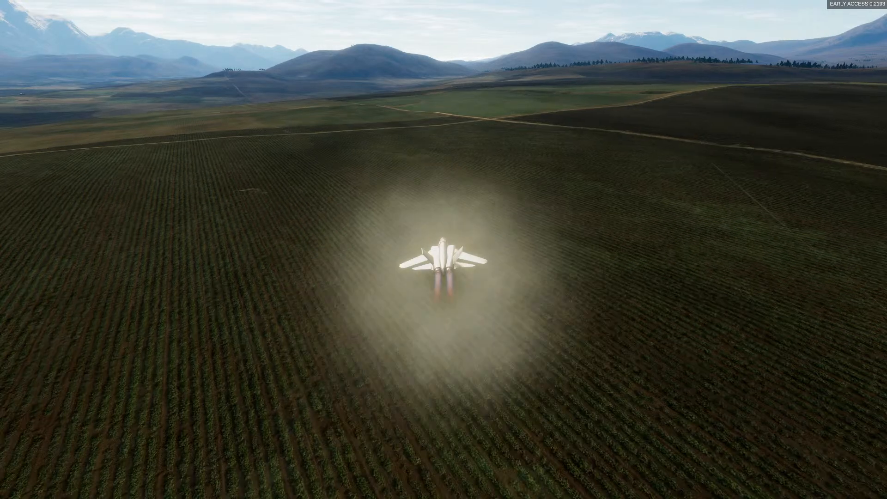
Step: Fly the jet over the fields while changing camera views, show the flight HUD again, and reduce the throttle
key(c)
key(c)
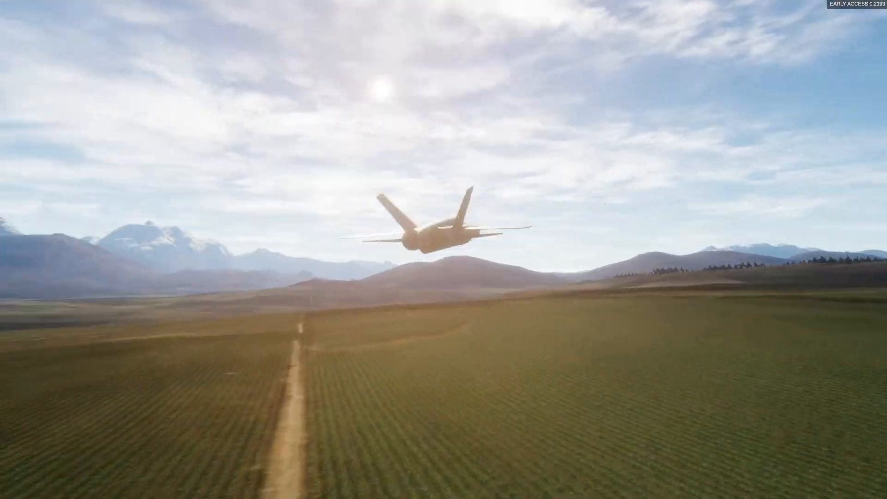
right_drag(647, 249, 593, 385)
key(F2)
scroll(492, 325, up, 5)
key(ctrl)
key(ctrl)
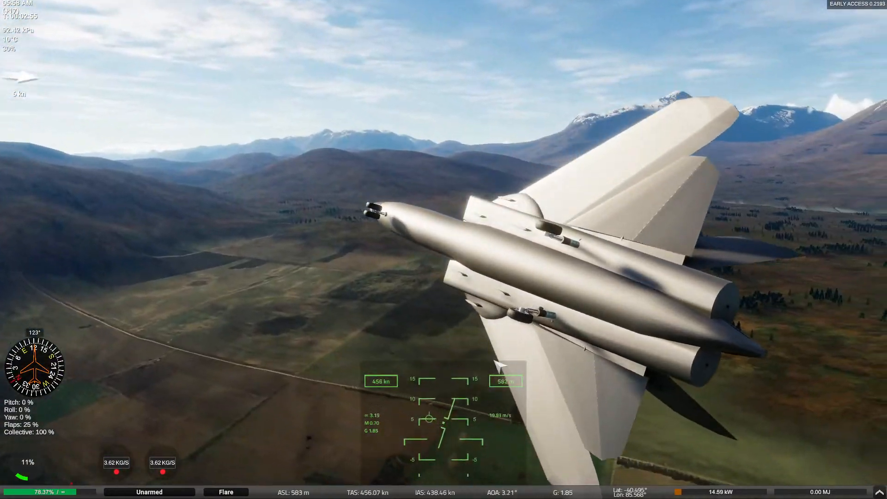
click(497, 361)
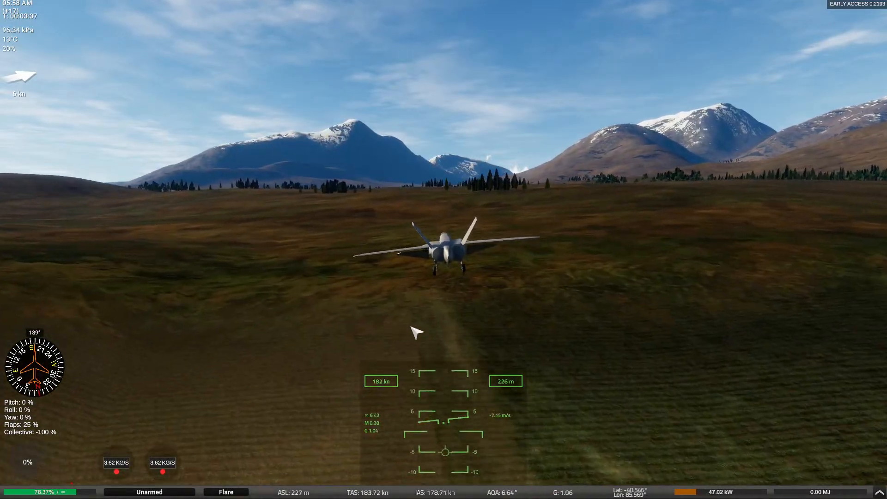
Step: Land the jet on the grassy hillside, view the parked craft up close from the side, and leave the flight
right_drag(498, 310, 305, 307)
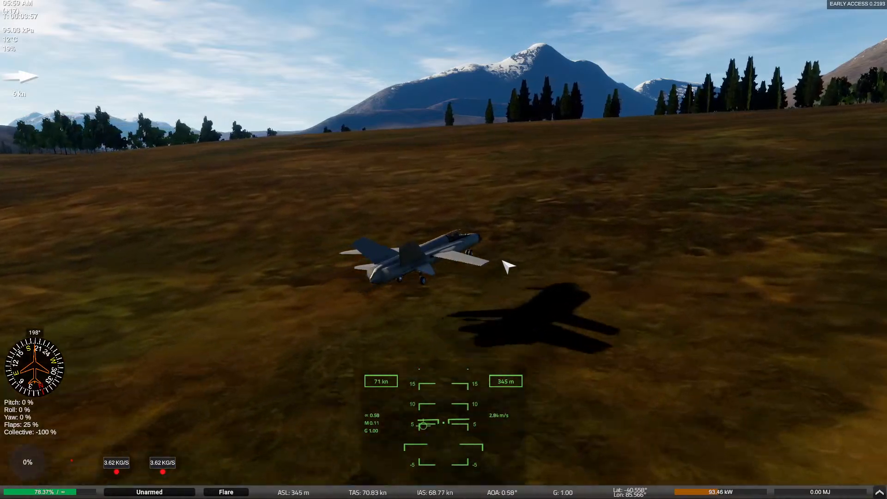
key(c)
key(c)
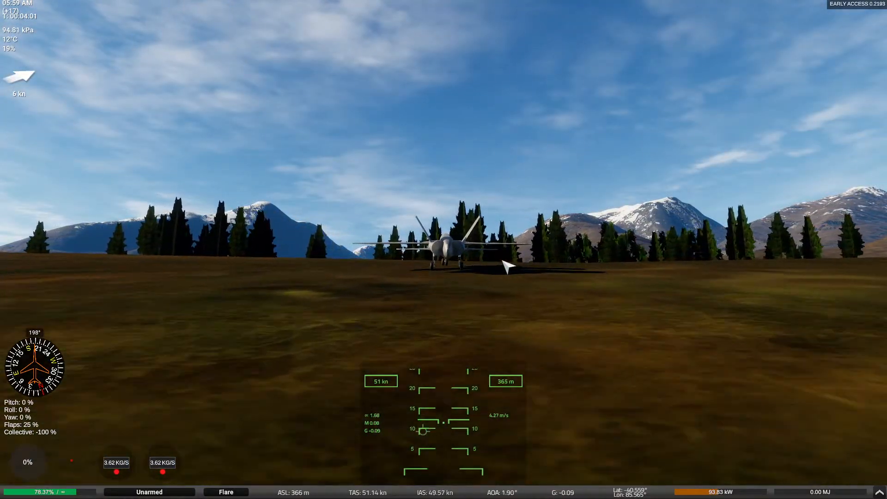
right_drag(514, 244, 585, 197)
click(536, 242)
scroll(586, 198, up, 3)
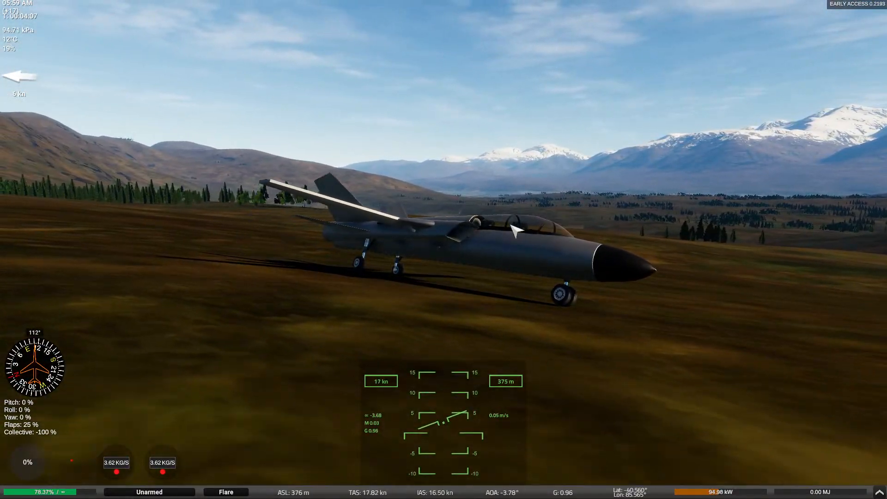
key(Escape)
click(416, 214)
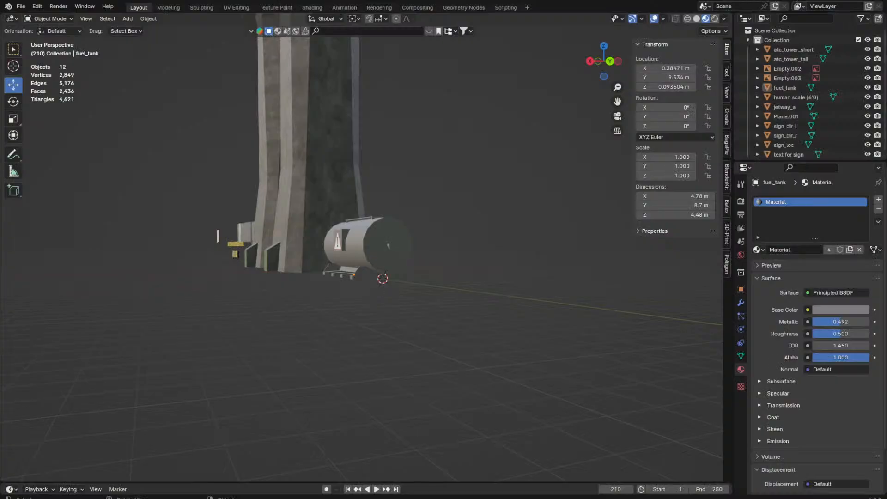
Step: Switch to Blender, select the short ATC tower, look over the airport assets from several sides, and save the file
click(311, 198)
middle_drag(312, 199, 456, 221)
scroll(498, 315, down, 5)
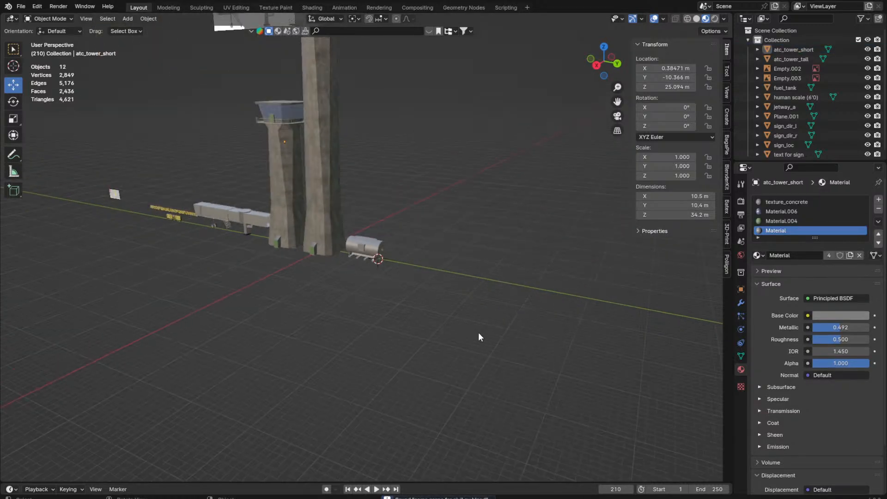
middle_drag(478, 333, 353, 341)
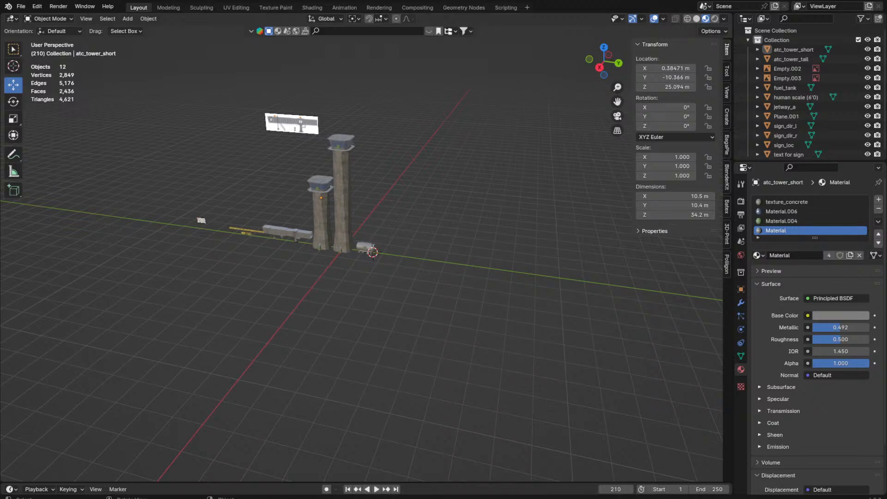
middle_drag(351, 259, 402, 259)
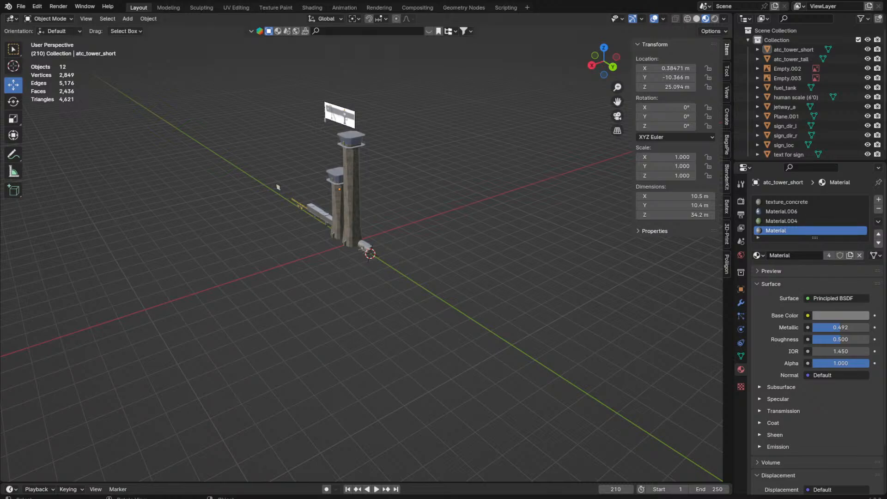
middle_drag(278, 187, 139, 214)
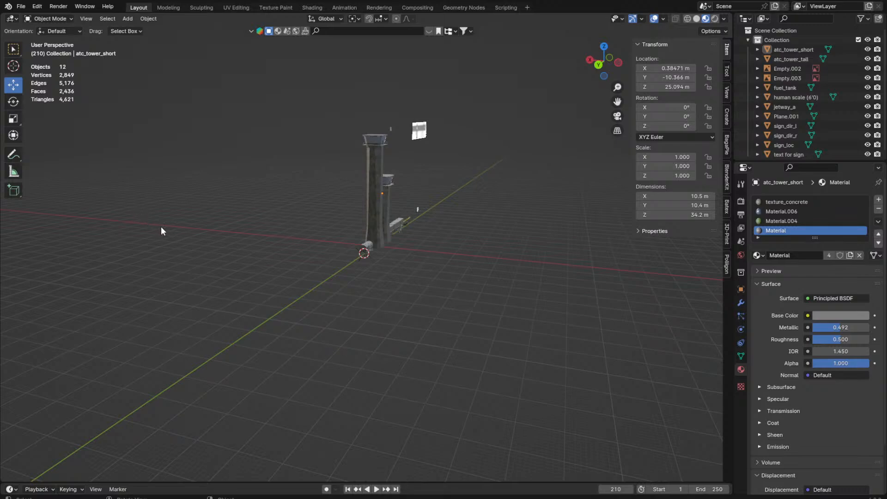
key(ctrl+s)
middle_drag(318, 193, 416, 196)
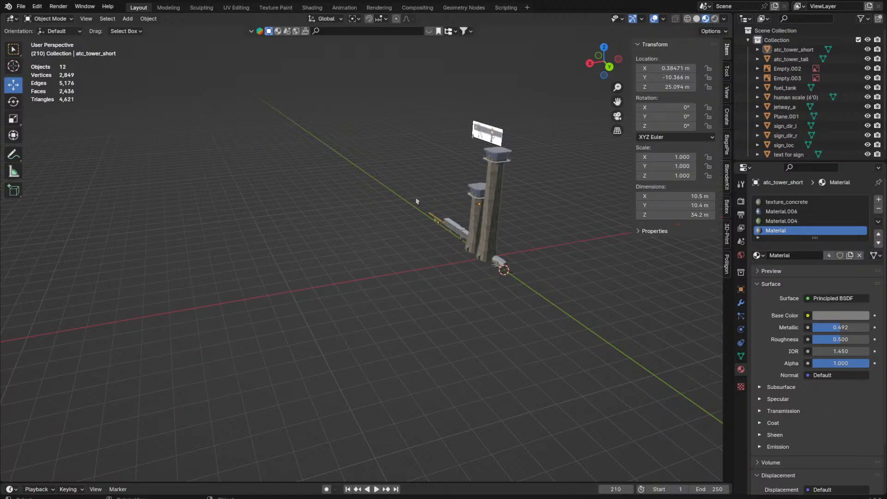
scroll(416, 201, up, 4)
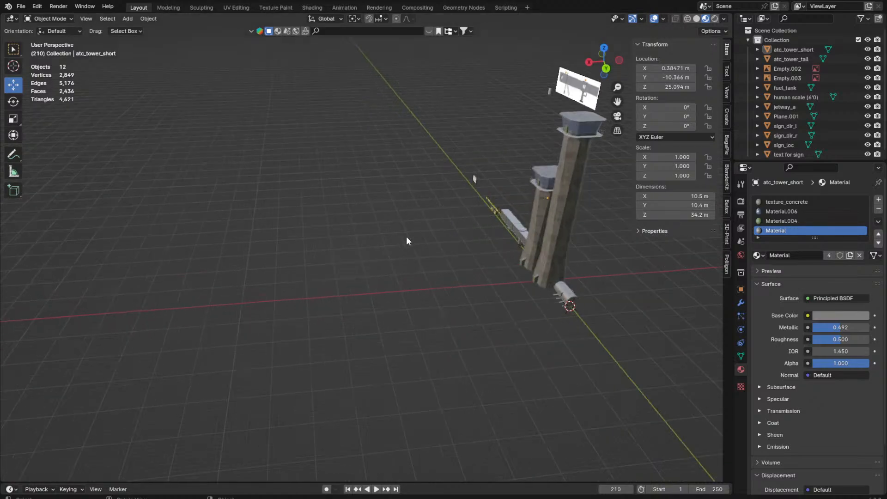
key(shift+a)
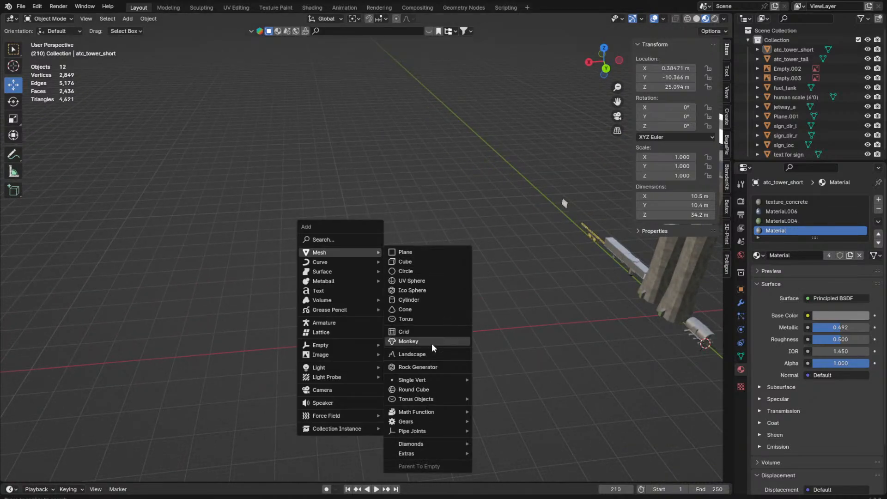
click(402, 299)
key(grave)
click(538, 422)
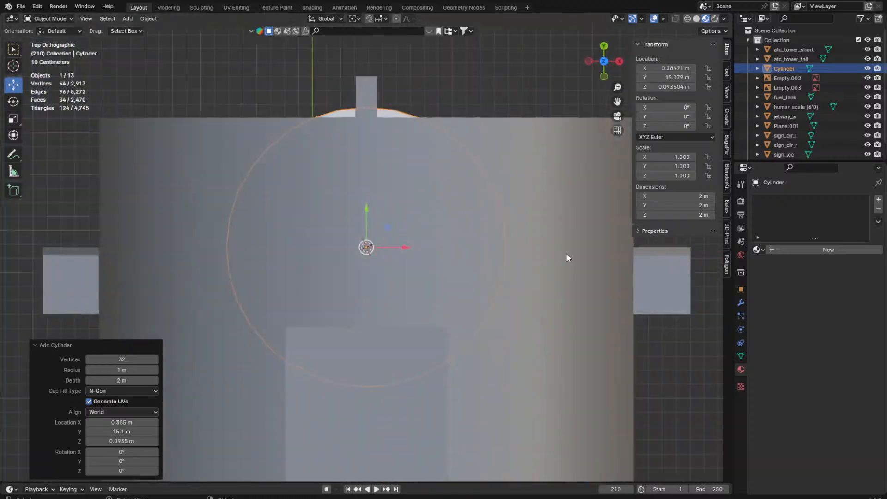
scroll(364, 294, down, 5)
middle_drag(363, 294, 171, 197)
key(Delete)
scroll(162, 222, down, 3)
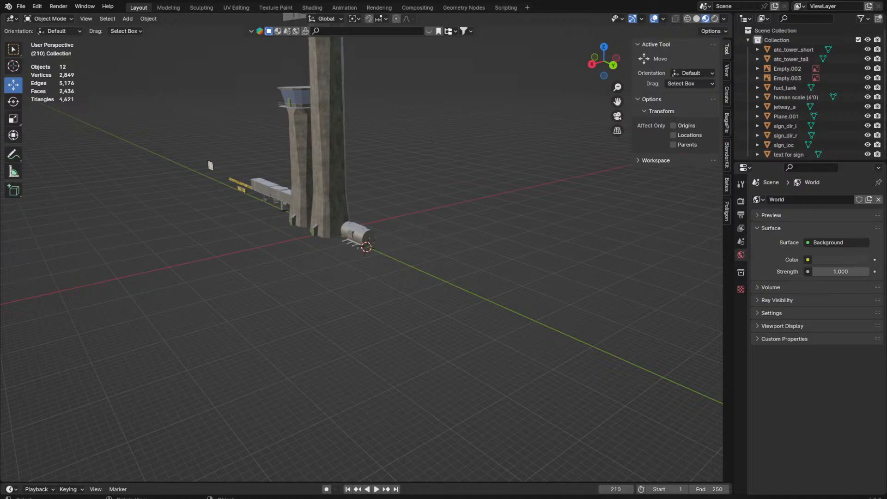
Step: Save the file, bring the oil platform drawing into the right view as a reference image, and scale it to 31.757
alt+middle_drag(210, 165, 514, 273)
key(ctrl+s)
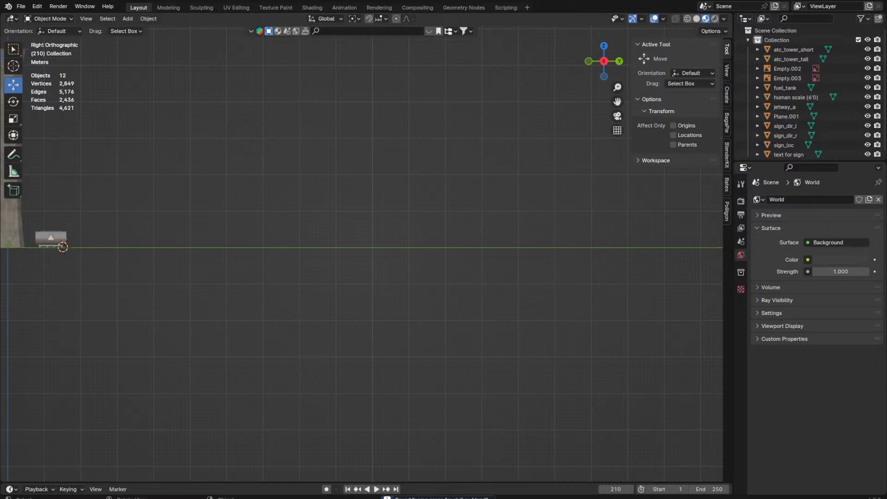
drag(886, 217, 552, 217)
key(s)
click(600, 194)
shift+middle_drag(600, 194, 285, 220)
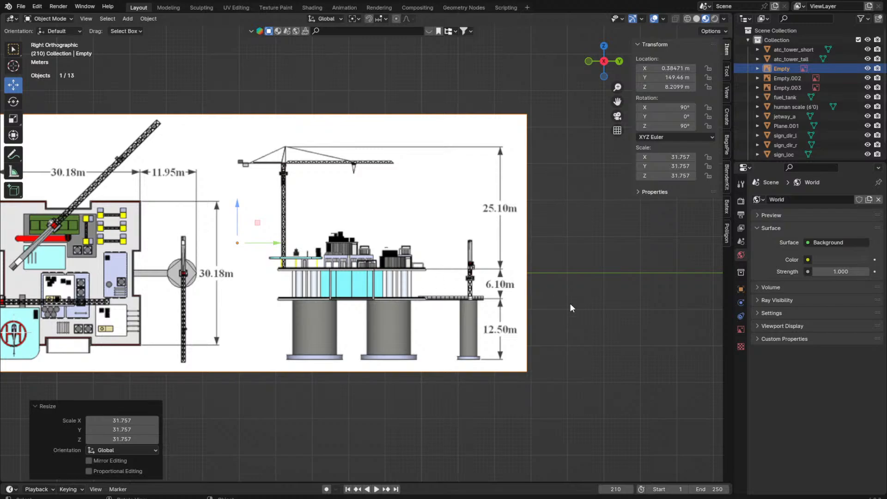
Step: Examine the oil platform reference drawing, including its plan view, support legs, deck levels and labelled dimensions
shift+middle_drag(508, 383, 473, 323)
scroll(389, 251, up, 4)
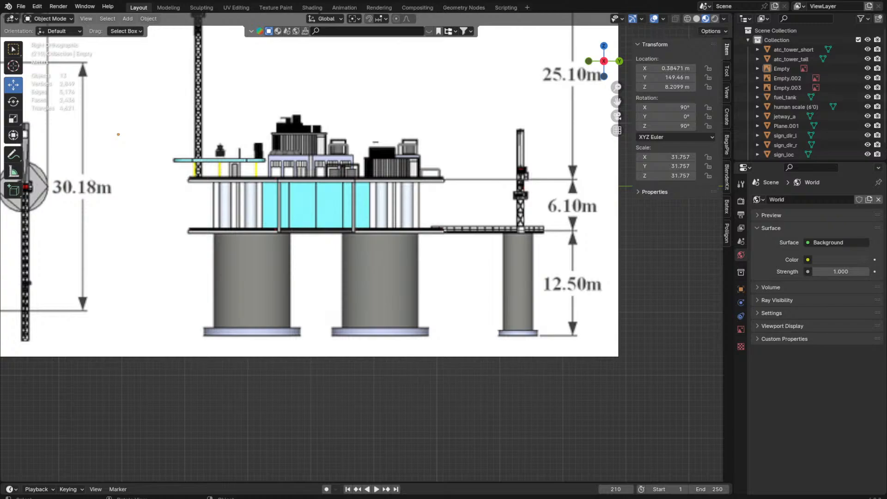
middle_drag(554, 296, 495, 287)
key(grave)
click(601, 305)
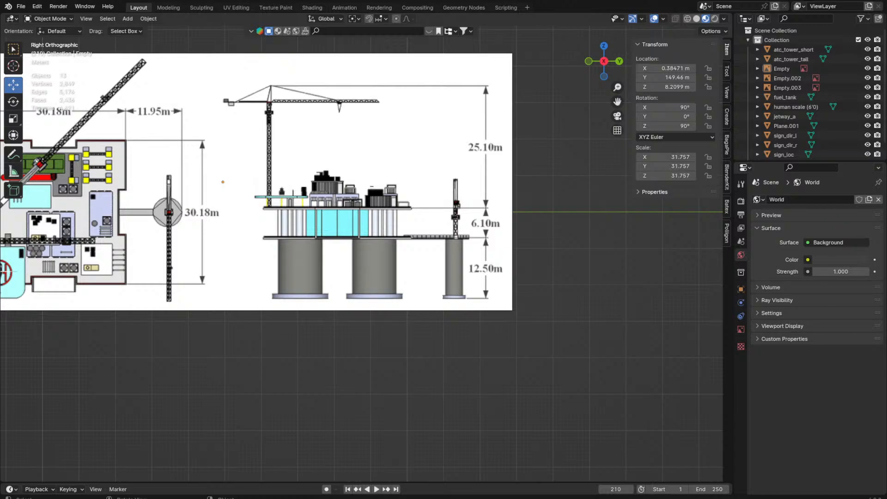
middle_drag(217, 308, 252, 303)
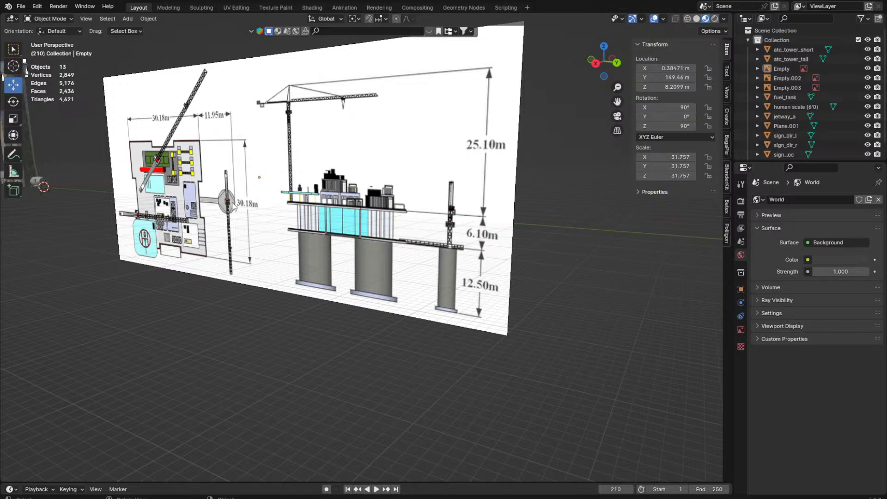
middle_drag(234, 209, 210, 219)
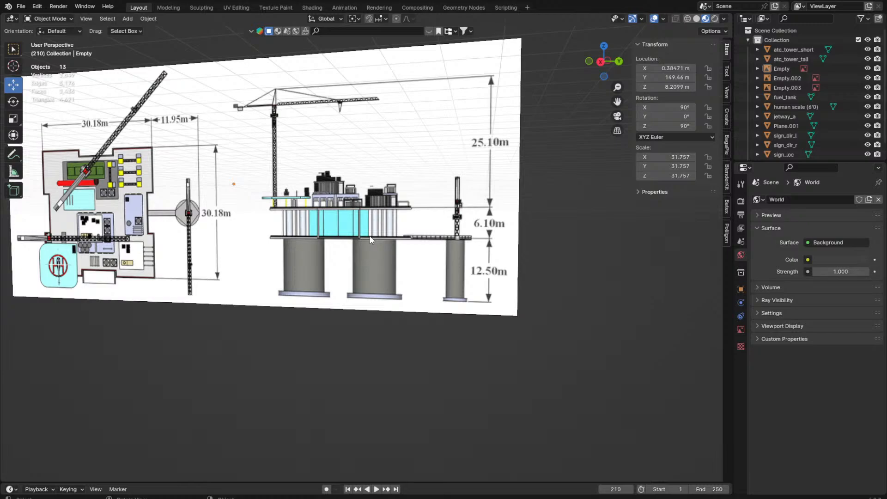
key(KP_3)
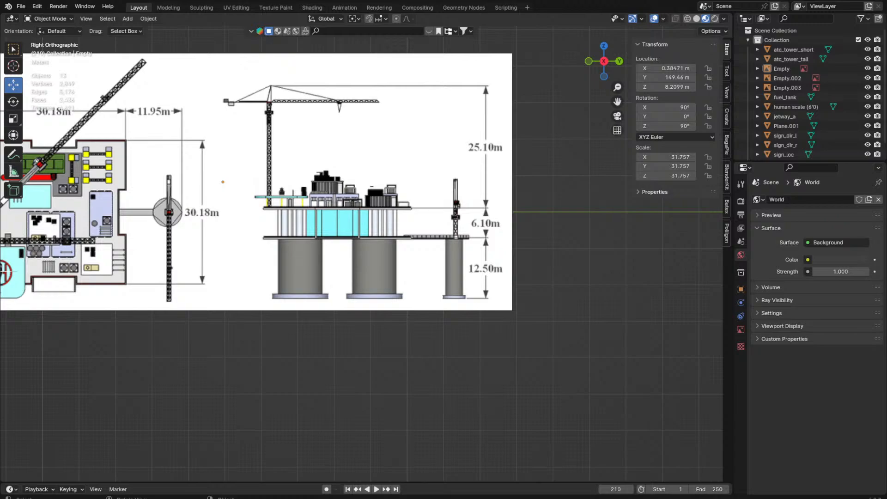
middle_drag(273, 174, 237, 183)
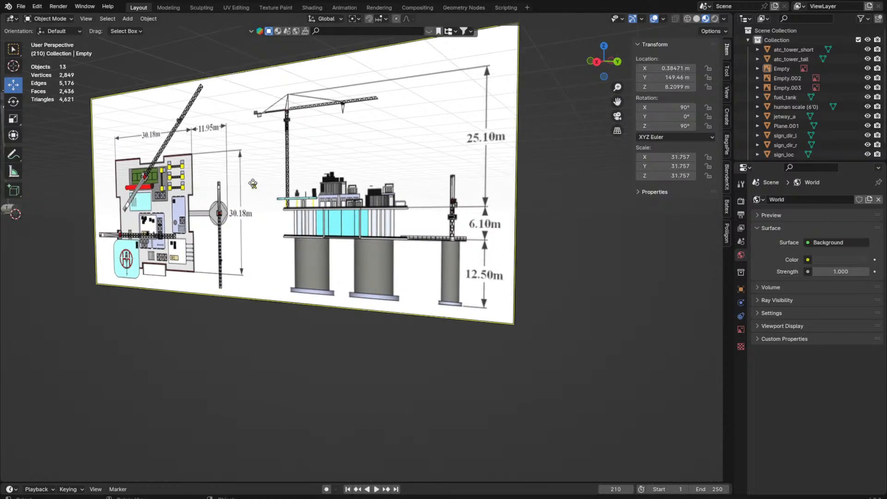
key(KP_3)
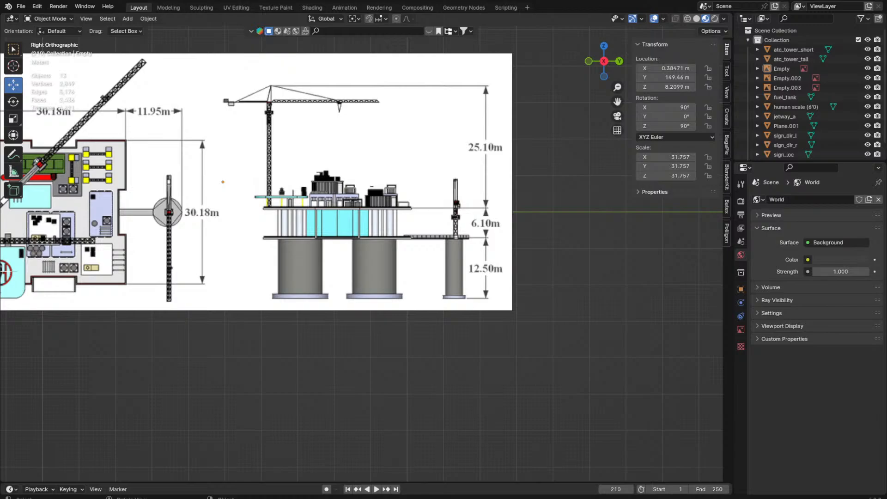
Step: Add a mesh cylinder for the platform's support leg
middle_drag(258, 217, 584, 218)
click(302, 236)
key(grave)
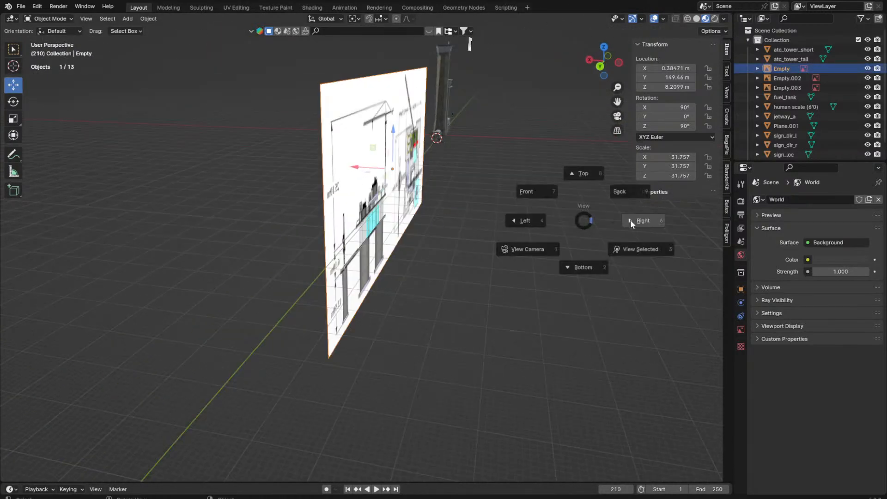
click(630, 220)
key(shift+a)
mouse_move(398, 209)
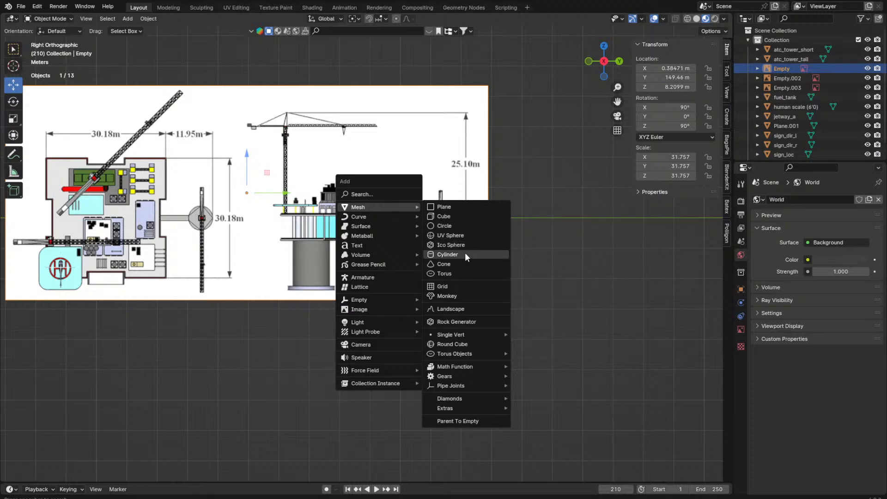
click(465, 252)
Step: Move the cylinder in front of the reference image, to about 31.2 m along X and 199.9 m along Y
middle_drag(465, 252, 339, 271)
scroll(340, 270, up, 1)
key(g)
key(x)
key(y)
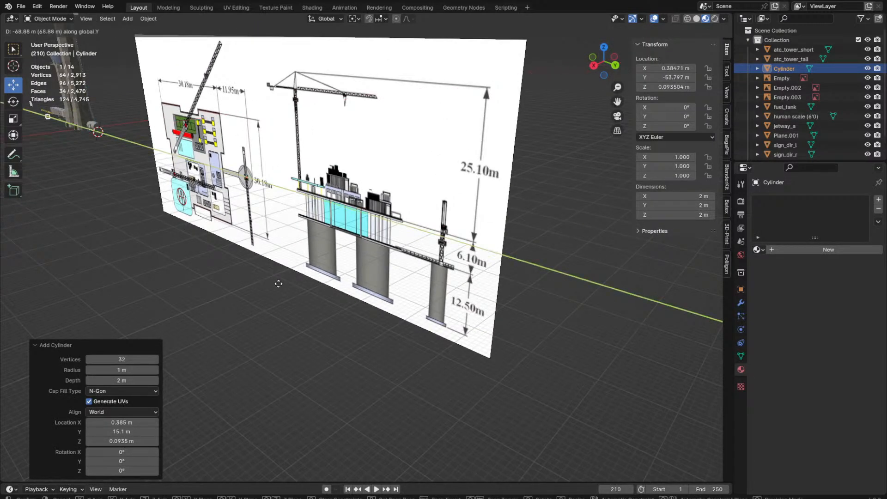
key(x)
click(278, 277)
key(g)
key(x)
key(y)
click(563, 372)
middle_drag(580, 351, 520, 320)
Step: Position the cylinder over the platform's middle support leg in the right view, at about Y 191.09 m and Z -16.01 m
shift+middle_drag(280, 229, 399, 273)
key(g)
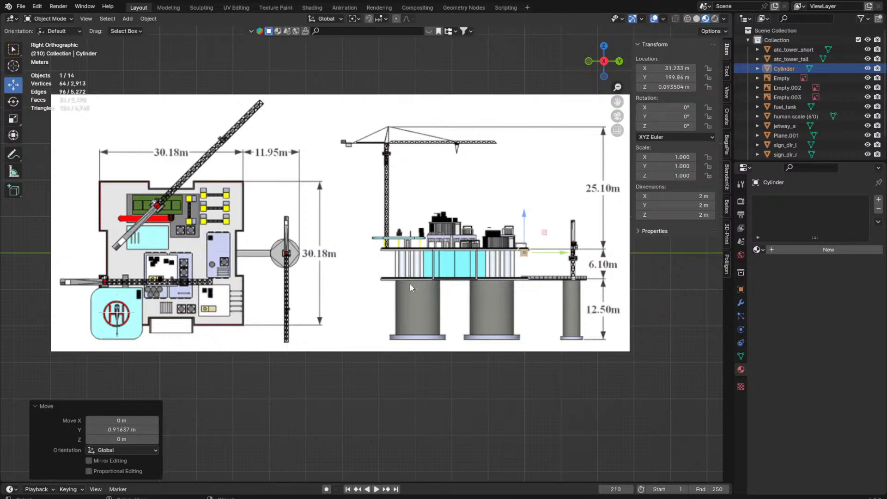
click(516, 299)
key(g)
click(519, 308)
Step: Scale the cylinder to 5.896 in width and 7.618 in height, and raise it to Z -15.092 m to fit the leg
key(s)
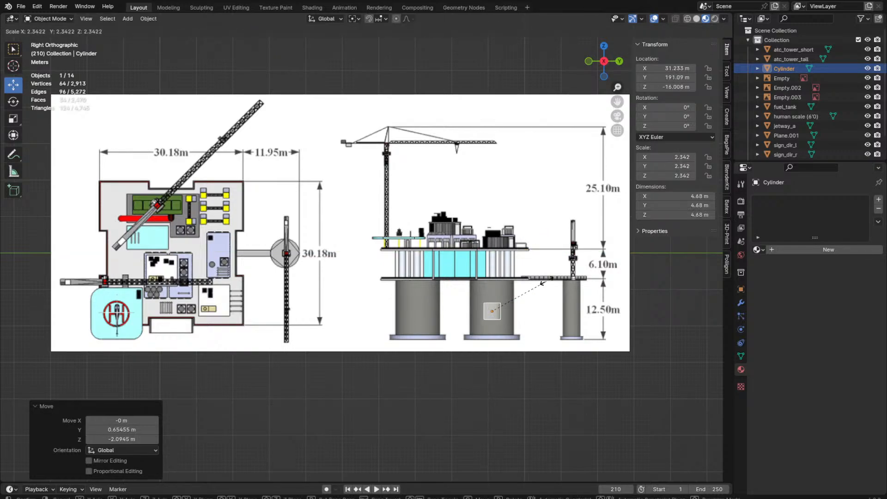
key(z)
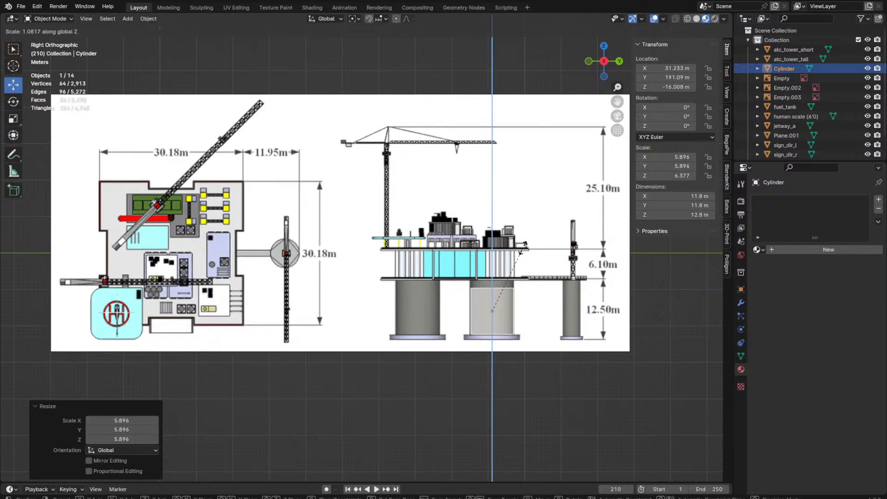
click(522, 233)
key(g)
key(z)
click(522, 232)
key(s)
key(z)
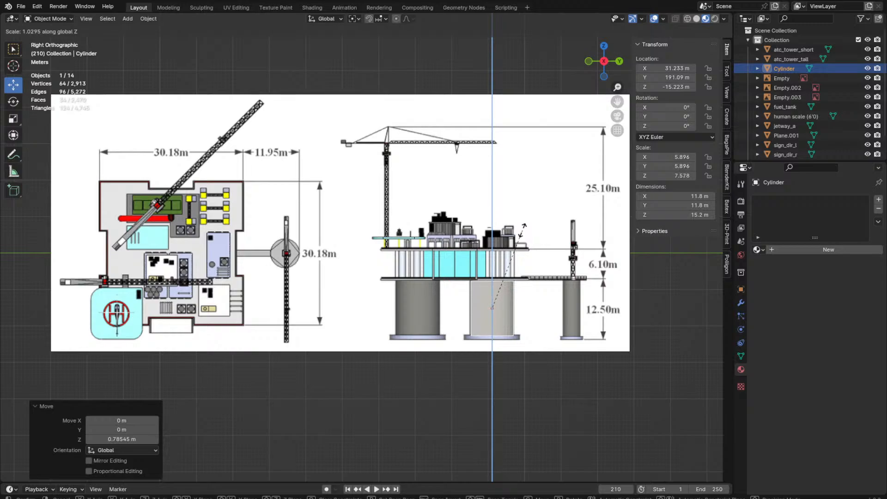
click(522, 230)
key(g)
key(z)
click(523, 230)
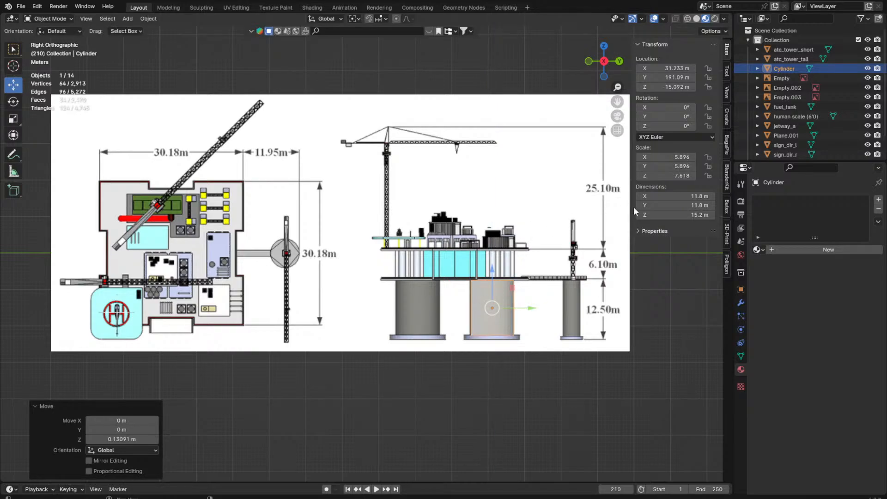
Step: Scale the cylinder to 6.229 in width and 8.049 in height, and enlarge and shift the platform reference image to match it
key(s)
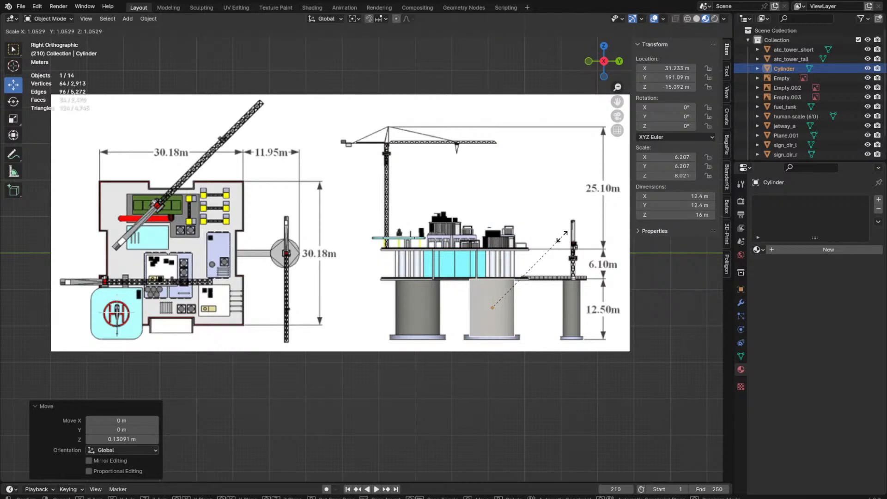
click(562, 239)
click(529, 277)
scroll(528, 276, up, 2)
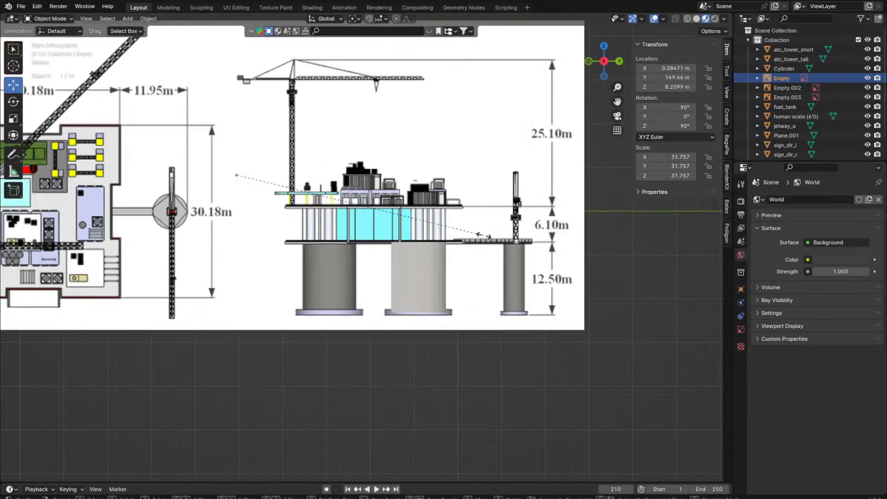
key(s)
click(504, 250)
key(g)
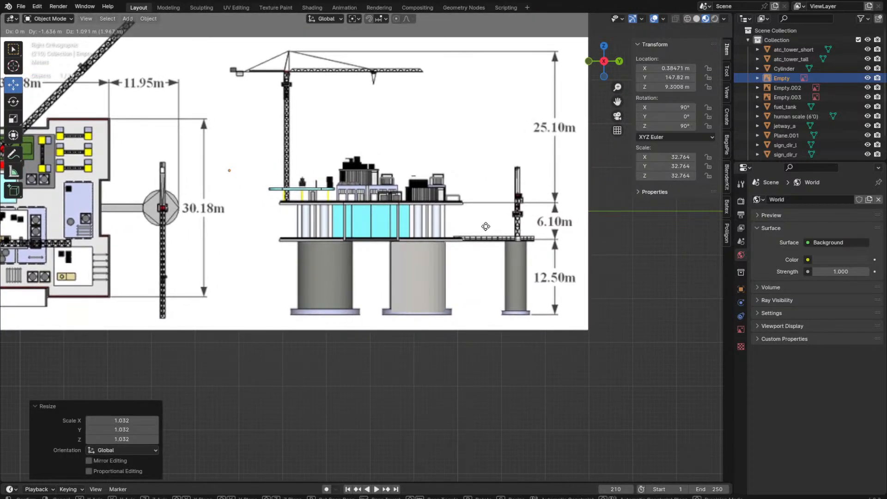
click(439, 276)
Step: Lower the cylinder's bottom vertices by about 0.436 m to reach the foot of the middle support leg
click(439, 276)
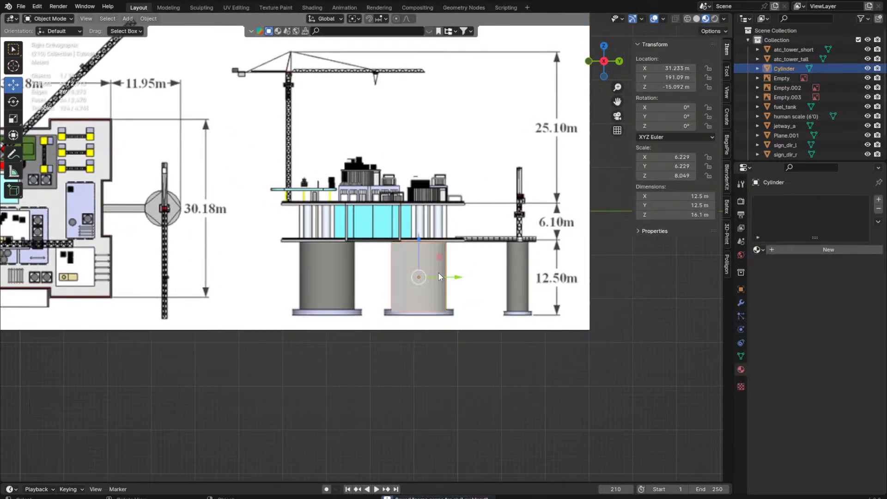
key(Tab)
drag(363, 301, 450, 342)
key(g)
click(498, 309)
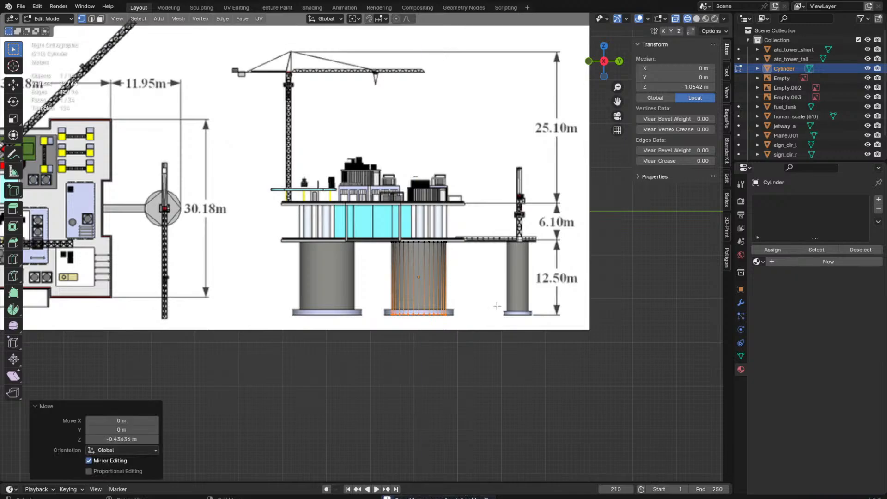
key(Tab)
Step: Apply Shade Auto Smooth to the cylinder
middle_drag(510, 383, 493, 389)
scroll(451, 430, down, 3)
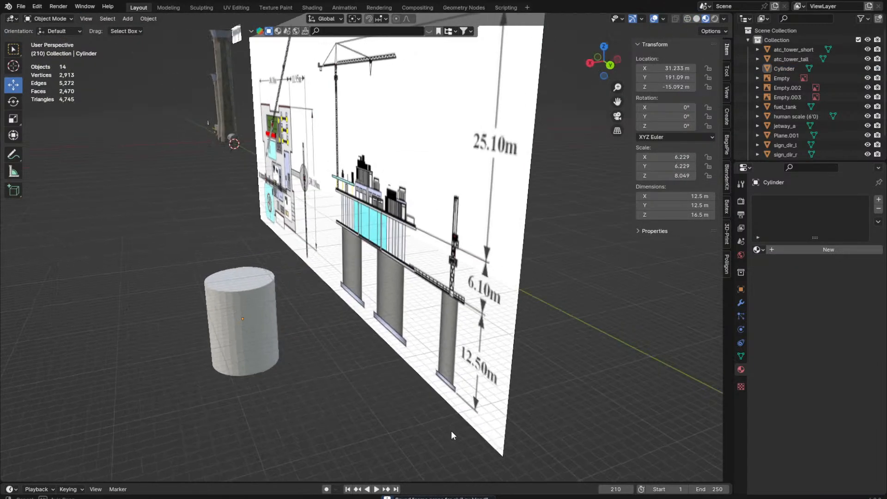
middle_drag(451, 431, 276, 287)
right_click(275, 288)
click(301, 270)
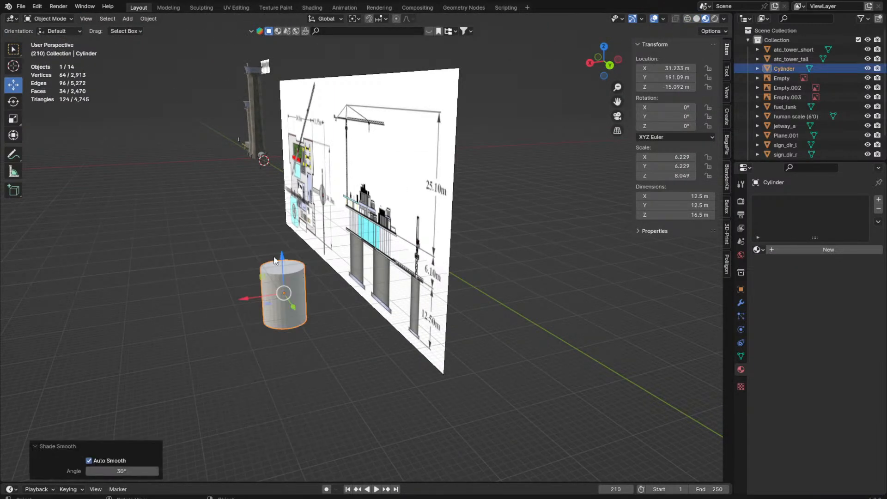
Step: Duplicate the human scale figure and snap the copy to the 3D cursor
key(KP_3)
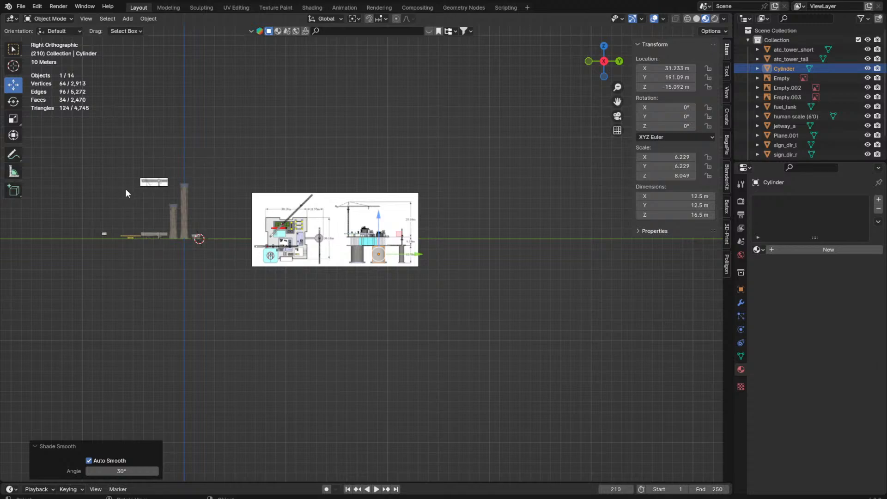
click(154, 181)
key(shift+d)
click(465, 224)
key(shift+s)
click(353, 143)
key(grave)
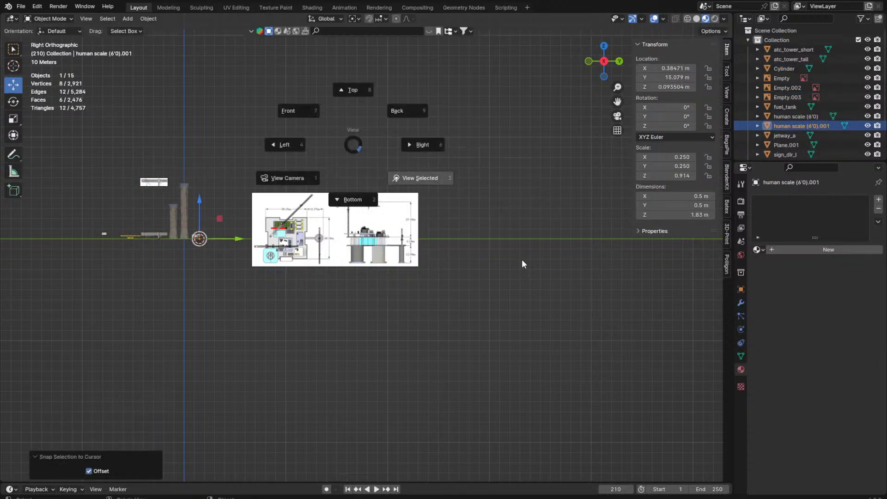
click(522, 260)
Step: Move the human scale copy beside the platform's lower deck to compare sizes, and delete the copy
scroll(389, 229, down, 20)
shift+middle_drag(360, 243, 194, 244)
key(g)
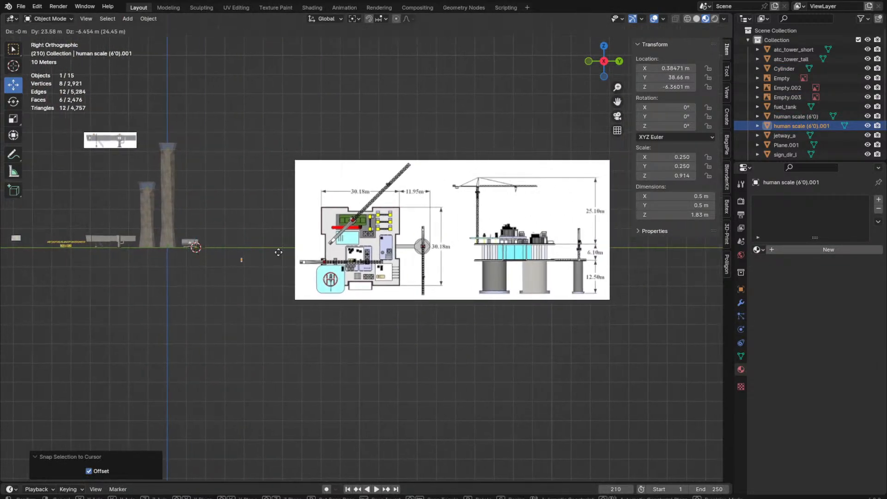
click(560, 257)
key(grave)
click(578, 268)
scroll(447, 249, down, 9)
scroll(446, 249, down, 4)
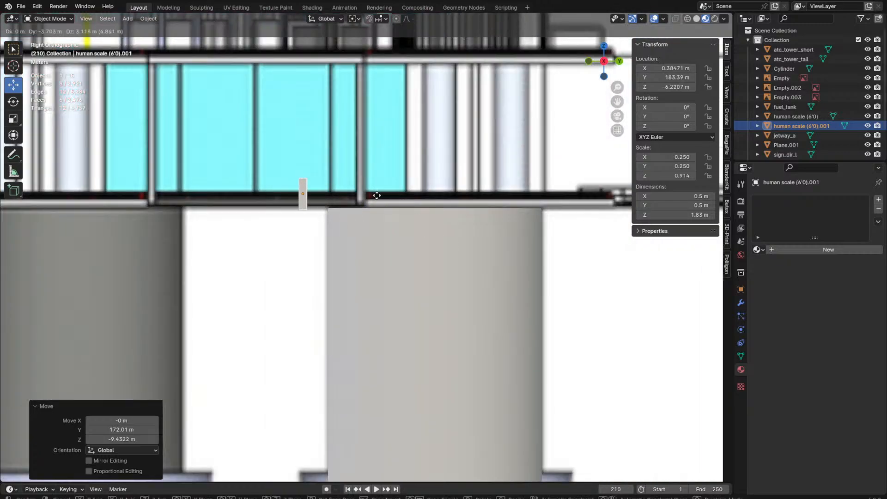
scroll(371, 260, down, 3)
key(Delete)
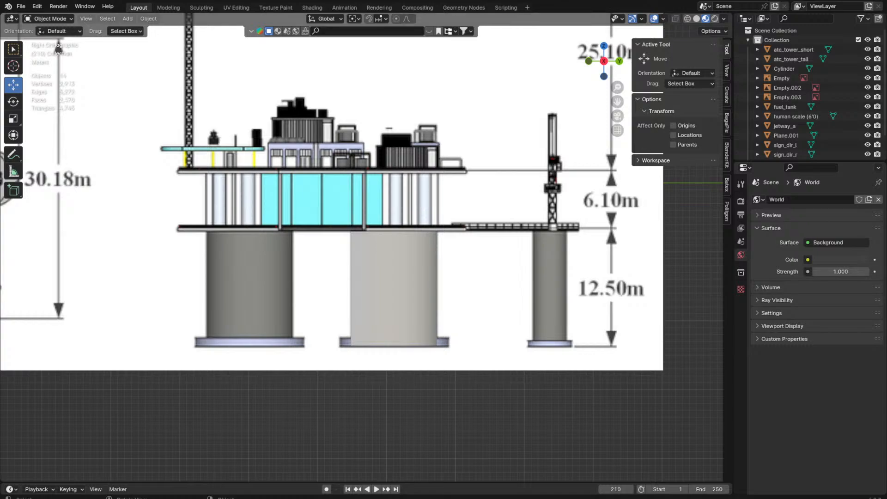
Step: Delete the support-leg cylinder
middle_drag(524, 221, 508, 230)
key(KP_3)
click(403, 258)
middle_drag(447, 253, 311, 470)
key(Tab)
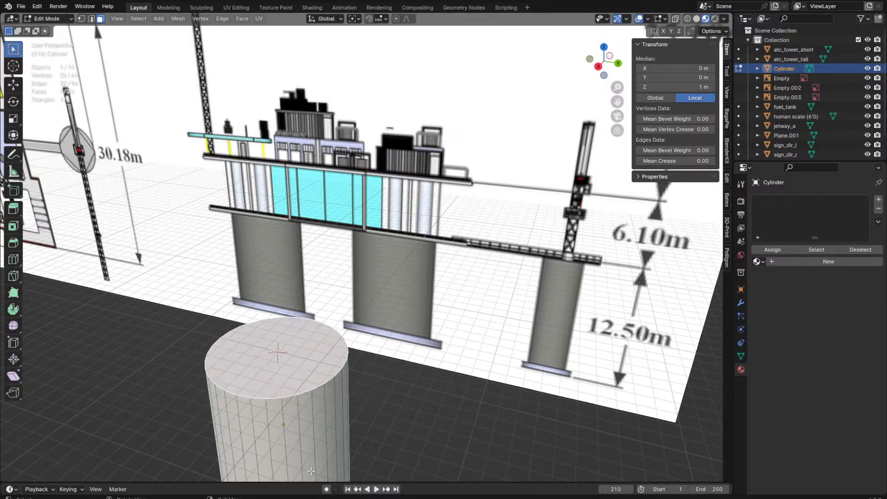
key(Tab)
key(Delete)
Step: Add a mesh cylinder with 16 vertices at the 3D cursor
key(shift+a)
mouse_move(379, 294)
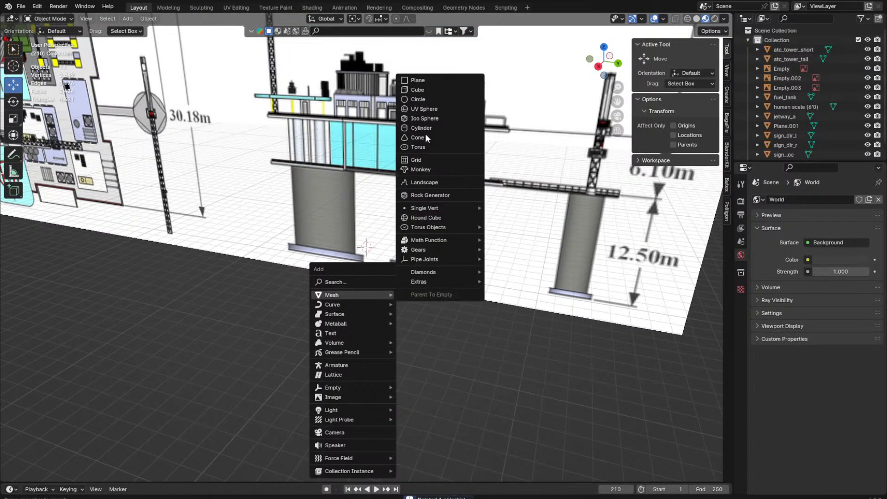
click(412, 130)
click(134, 359)
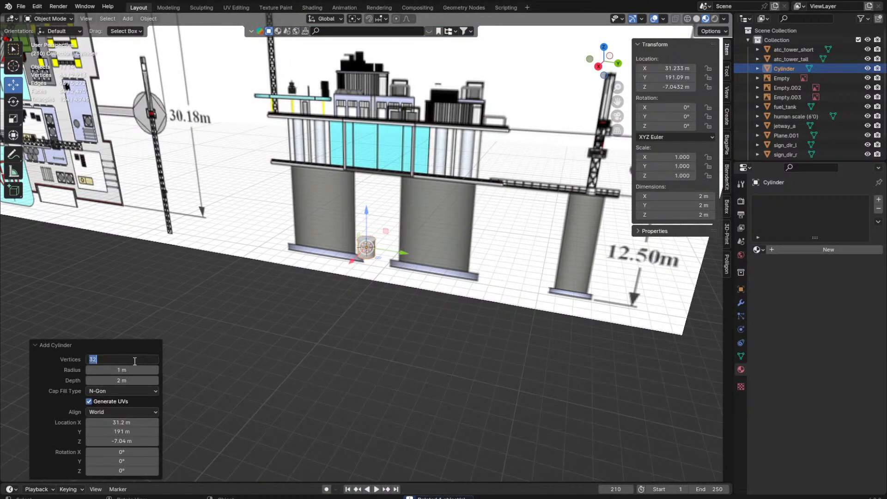
text(16)
key(Return)
scroll(365, 250, up, 3)
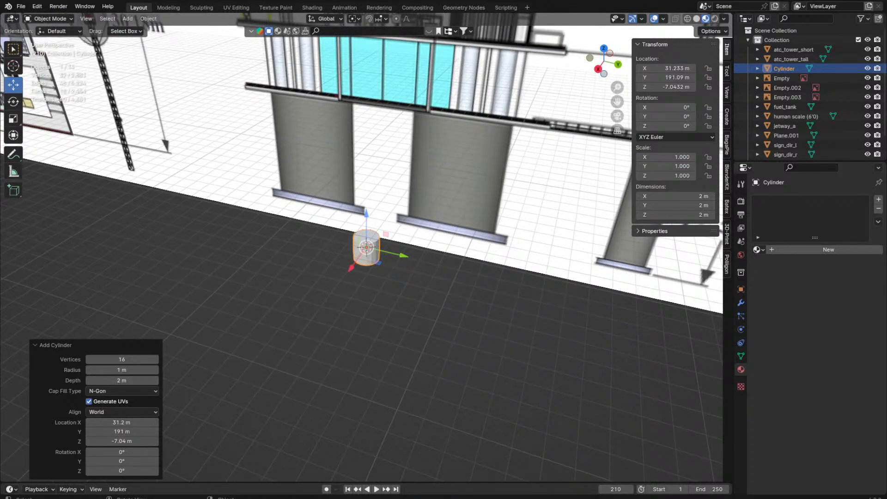
Step: Fit the new cylinder over the middle support leg at scale 6.249 and Z -13.475 m, and apply Shade Auto Smooth
key(KP_3)
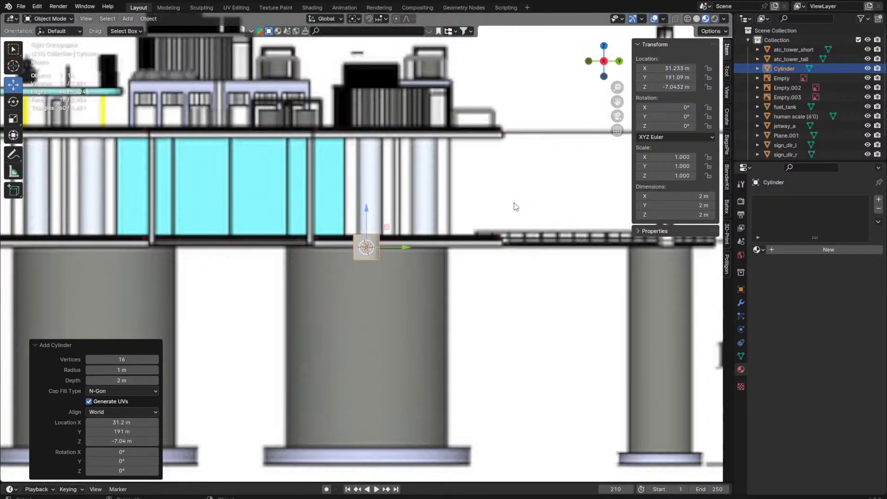
key(g)
key(z)
click(511, 218)
key(s)
click(492, 358)
key(g)
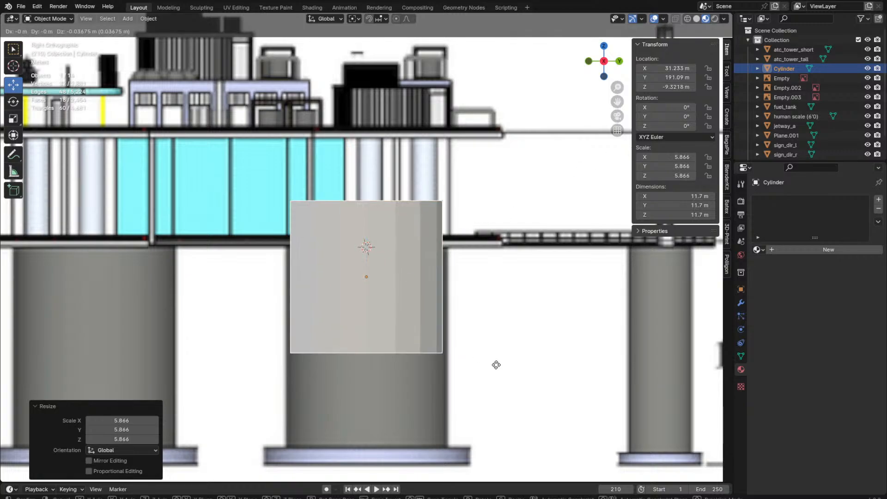
key(z)
click(505, 409)
key(s)
right_click(510, 409)
right_click(519, 400)
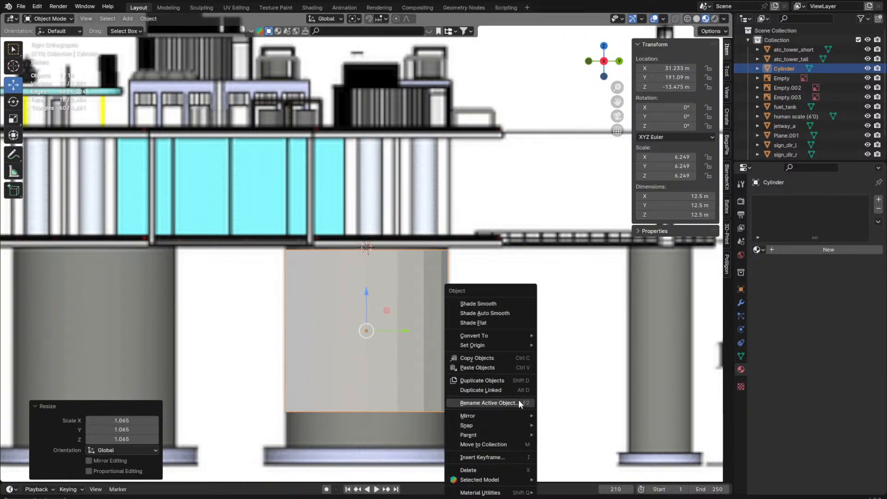
click(475, 312)
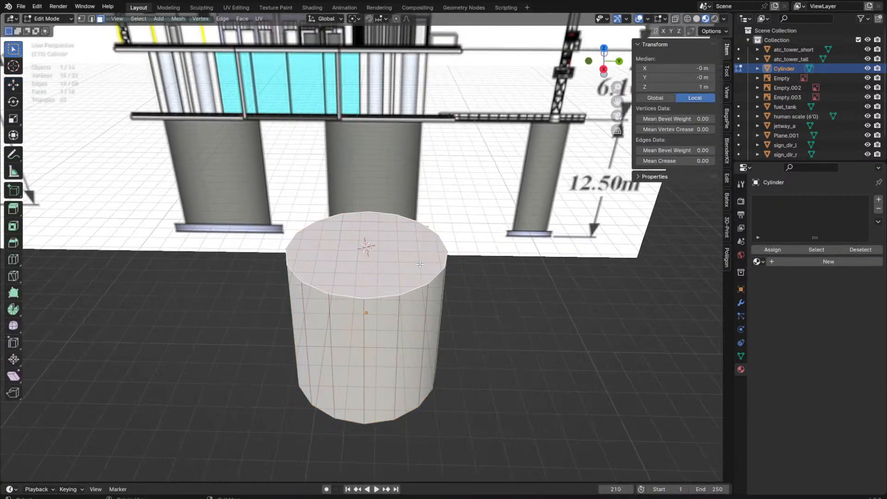
Step: Raise the cylinder's top face by about 0.147 m to the deck and lower its bottom face by about 28.862 m
key(KP_3)
key(g)
key(z)
key(Return)
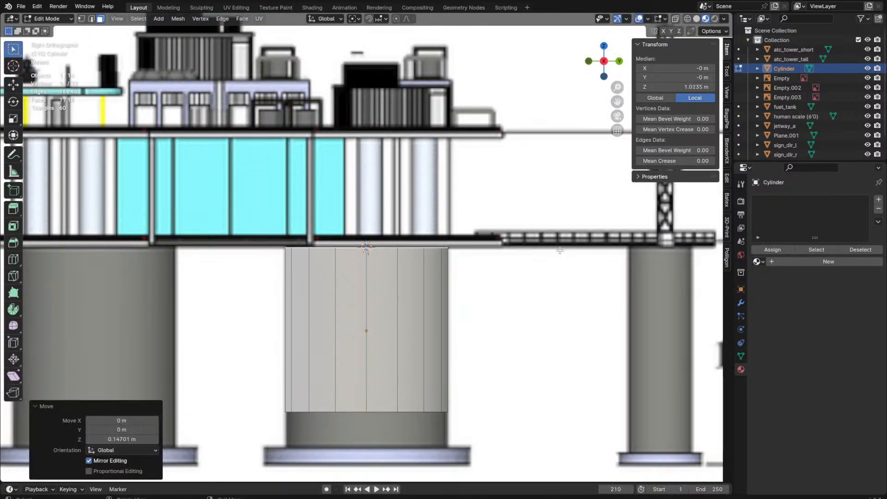
scroll(370, 296, down, 3)
key(g)
key(z)
click(386, 415)
scroll(386, 319, down, 7)
key(shift+z)
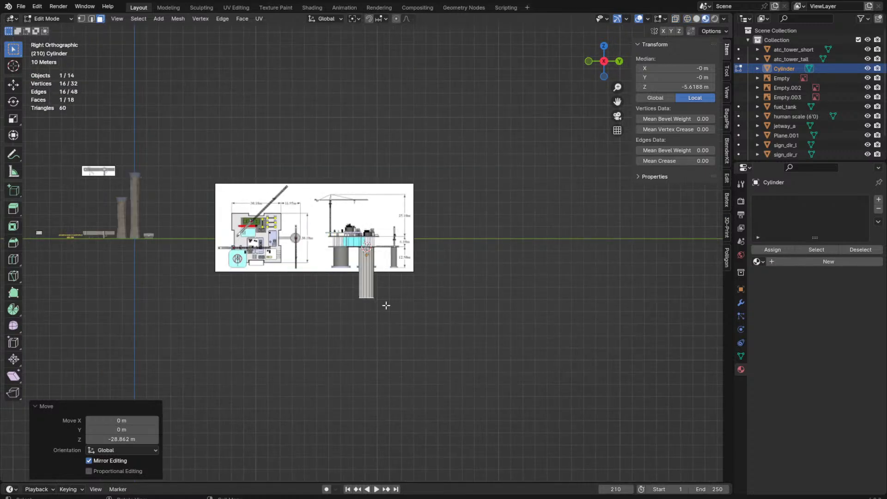
Step: Extend the leg's bottom end far deeper below the platform and delete its bottom face
key(g)
key(z)
click(385, 457)
middle_drag(380, 277, 345, 294)
key(g)
key(z)
click(380, 369)
middle_drag(380, 367, 429, 401)
key(x)
click(387, 325)
Step: Duplicate the whole leg mesh and move the copy about -20.841 m along Y over the neighbouring support leg
click(367, 305)
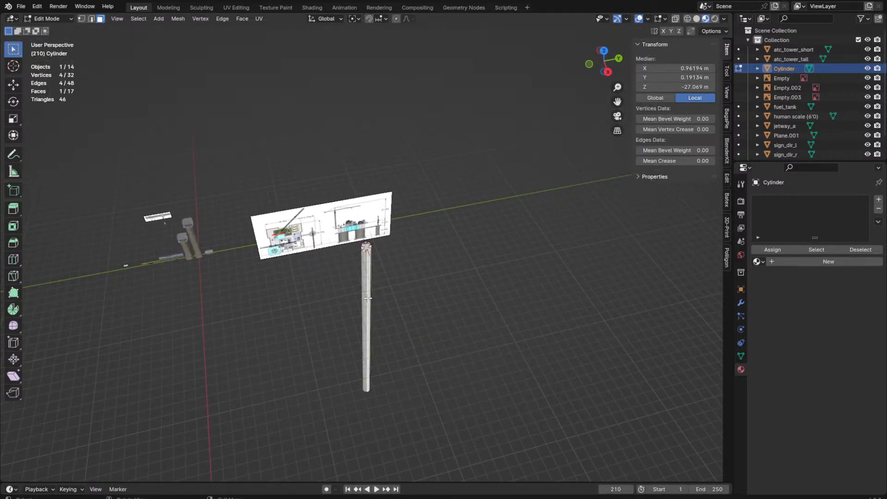
key(ctrl+l)
middle_drag(367, 277, 355, 241)
key(KP_3)
key(shift+d)
key(y)
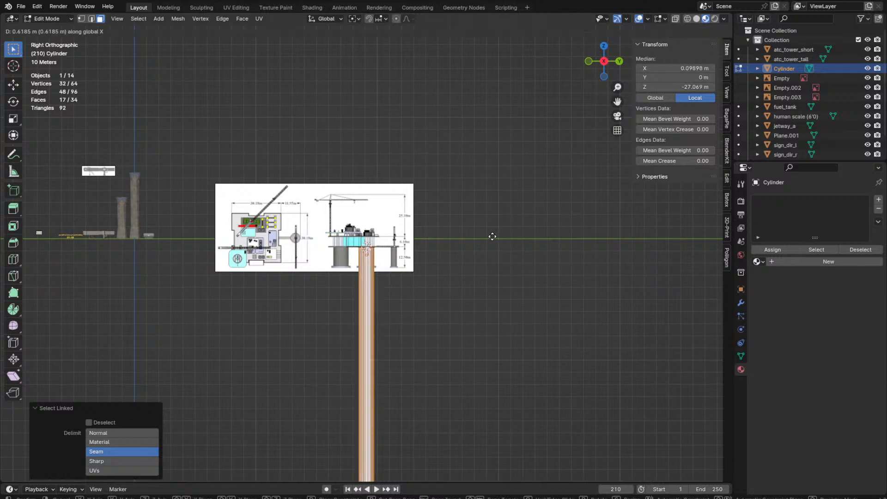
click(494, 237)
scroll(393, 261, up, 3)
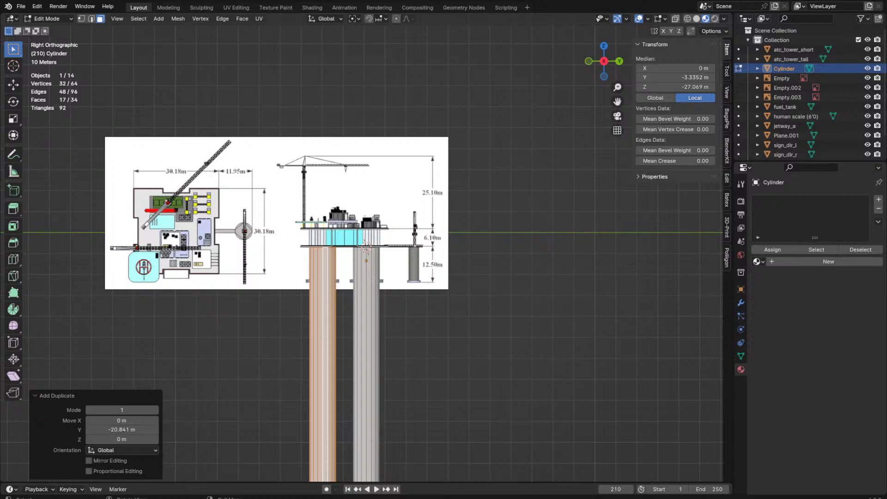
Step: Leave mesh editing and delete the object holding both support legs
middle_drag(455, 185, 473, 194)
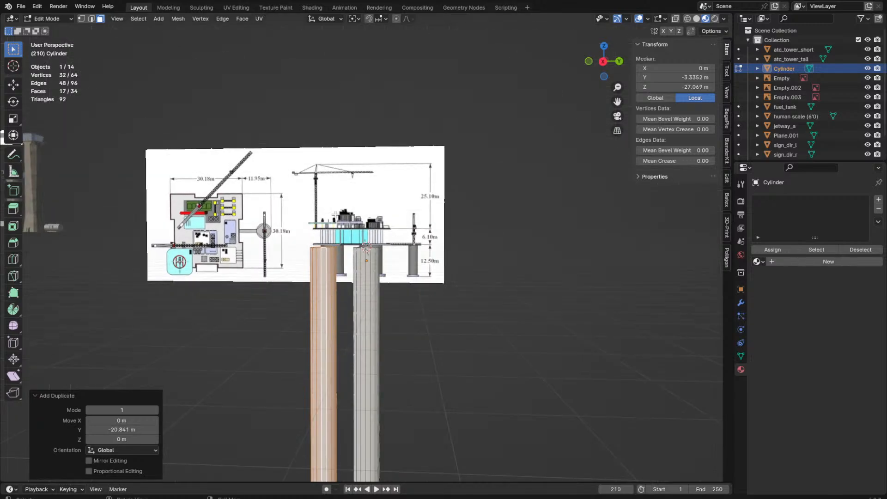
key(Tab)
key(grave)
click(559, 207)
key(Delete)
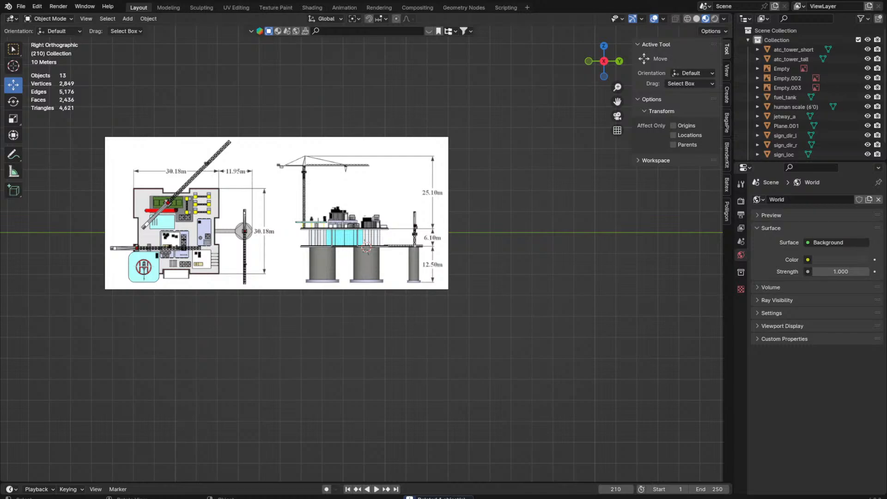
Step: Bring the oil rig types drawing in as a reference image beside the old one and scale it to 54.607
middle_drag(317, 247, 280, 253)
key(grave)
click(331, 254)
shift+middle_drag(435, 214, 365, 212)
shift+middle_drag(298, 181, 155, 171)
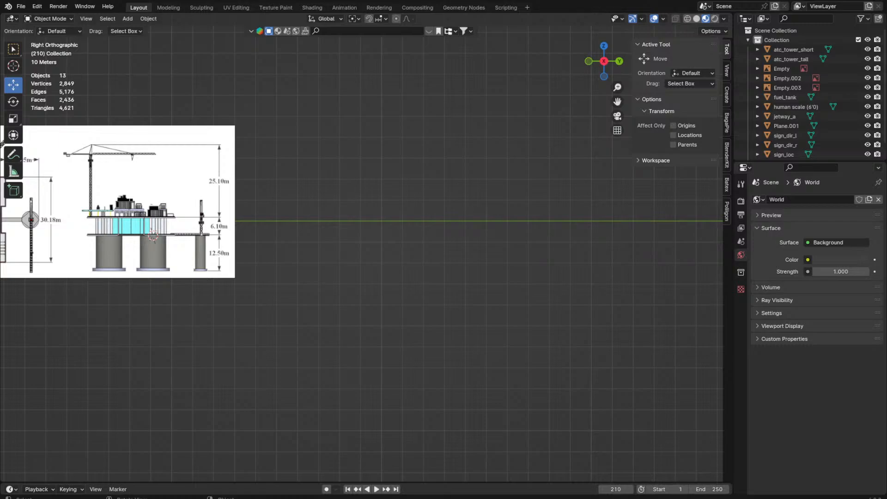
drag(886, 250, 534, 244)
key(s)
click(453, 53)
key(s)
click(420, 460)
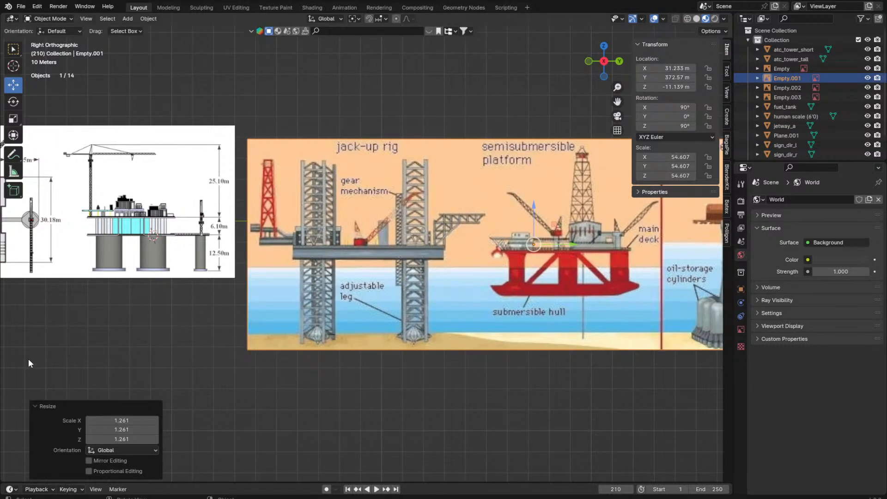
Step: Delete the old dimensioned platform reference image
click(81, 269)
key(Delete)
scroll(350, 253, down, 2)
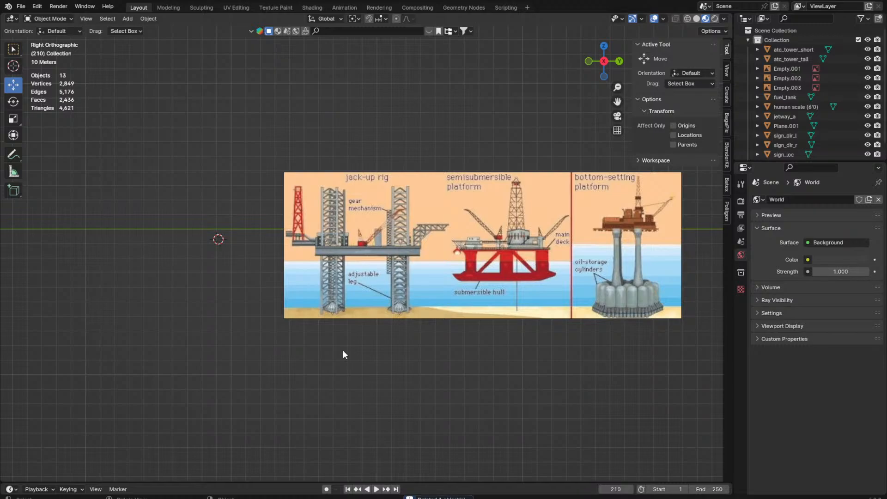
Step: Examine the jack-up, semisubmersible and bottom-setting platforms in the new reference image
scroll(464, 229, up, 4)
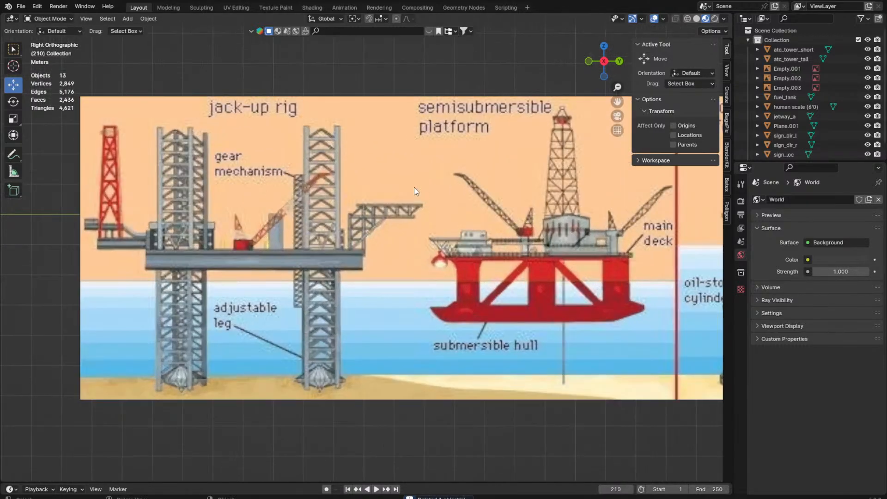
shift+middle_drag(437, 168, 253, 188)
scroll(265, 191, up, 1)
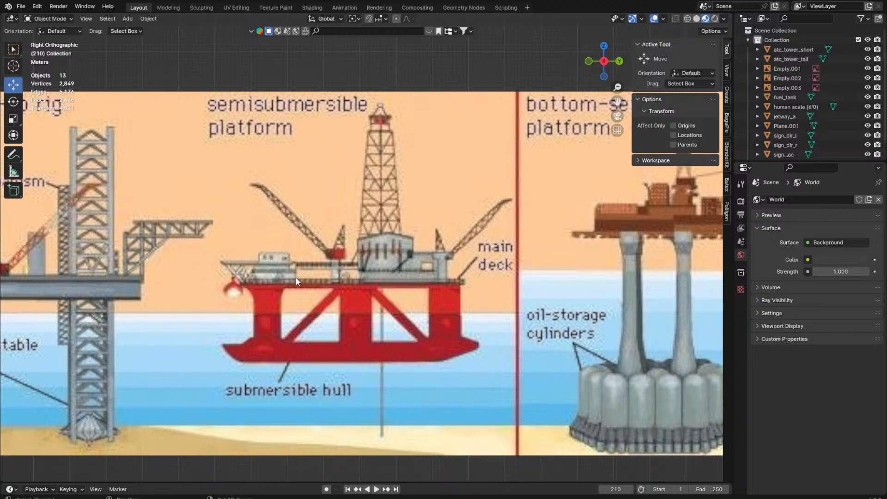
shift+middle_drag(296, 280, 300, 259)
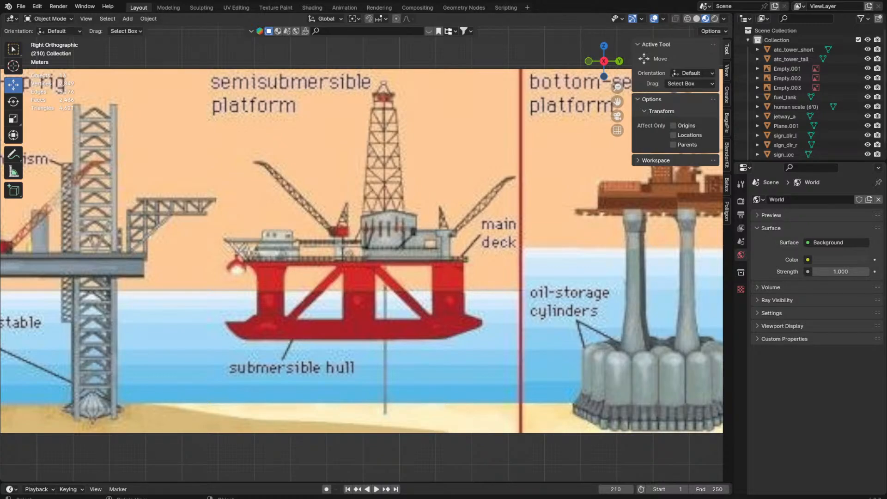
scroll(356, 201, down, 3)
scroll(351, 259, up, 3)
middle_drag(356, 201, 318, 221)
scroll(319, 223, down, 4)
Step: Add a cube and move it in the side view onto the semisubmersible platform's centre leg
key(shift+a)
mouse_move(296, 190)
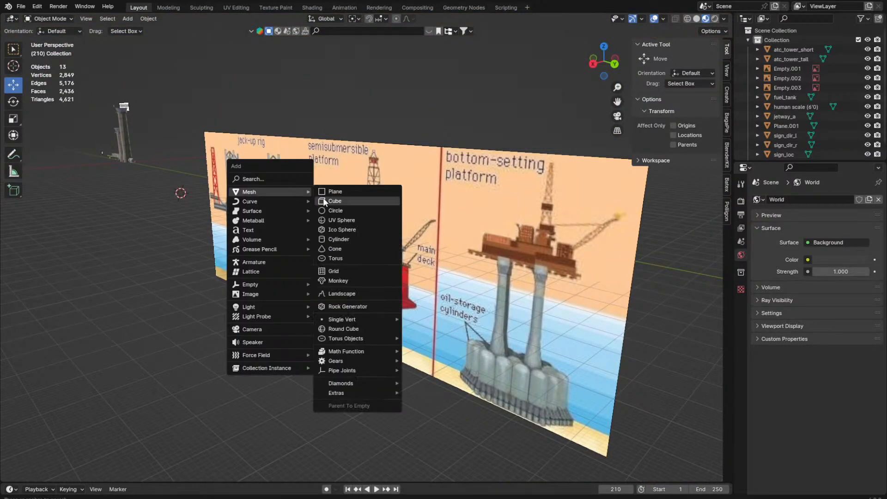
click(365, 201)
key(KP_3)
key(g)
key(y)
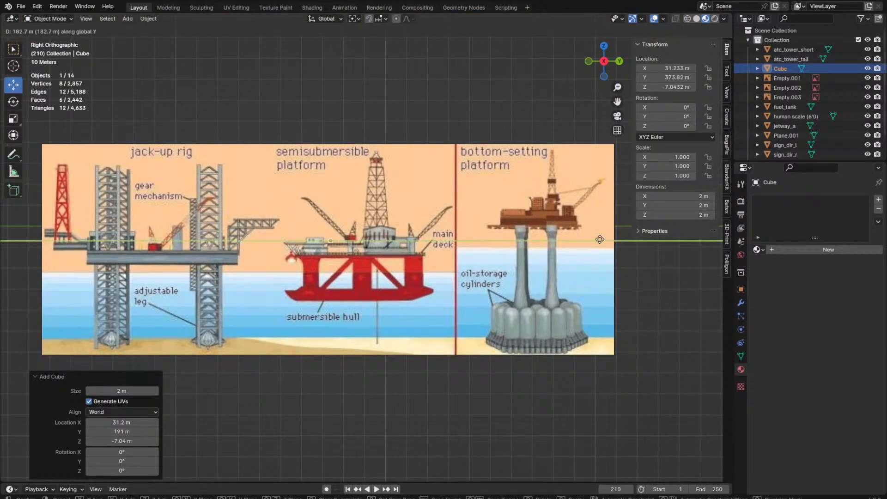
click(625, 262)
key(g)
click(444, 253)
key(KP_Decimal)
scroll(435, 177, down, 6)
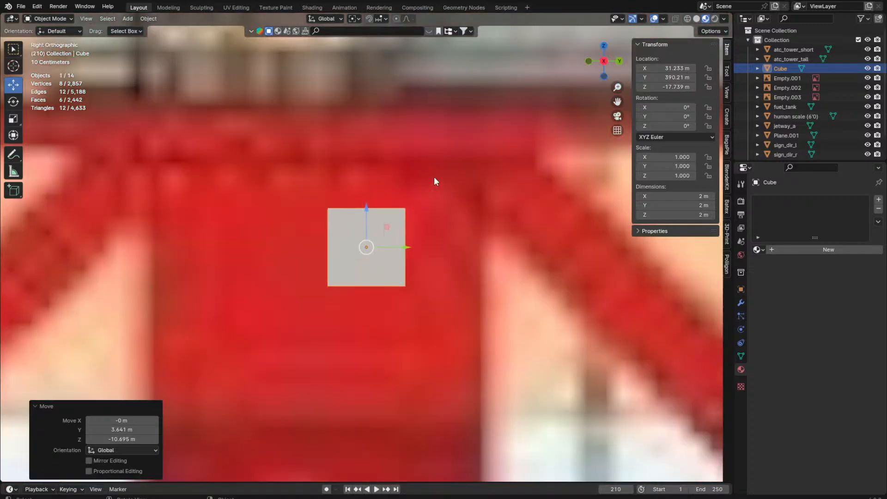
key(g)
click(389, 238)
Step: Scale the cube by 4.345 to the centre leg's width and align it sideways with the leg
scroll(391, 236, down, 4)
key(s)
click(566, 113)
key(g)
key(y)
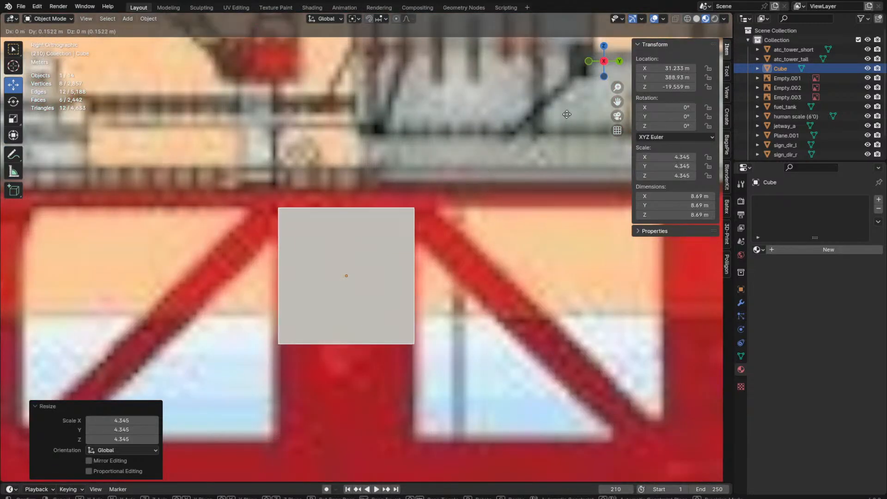
click(569, 114)
Step: Apply the cube's rotation and scale
middle_drag(569, 114, 531, 126)
key(ctrl+a)
click(464, 122)
key(ctrl+a)
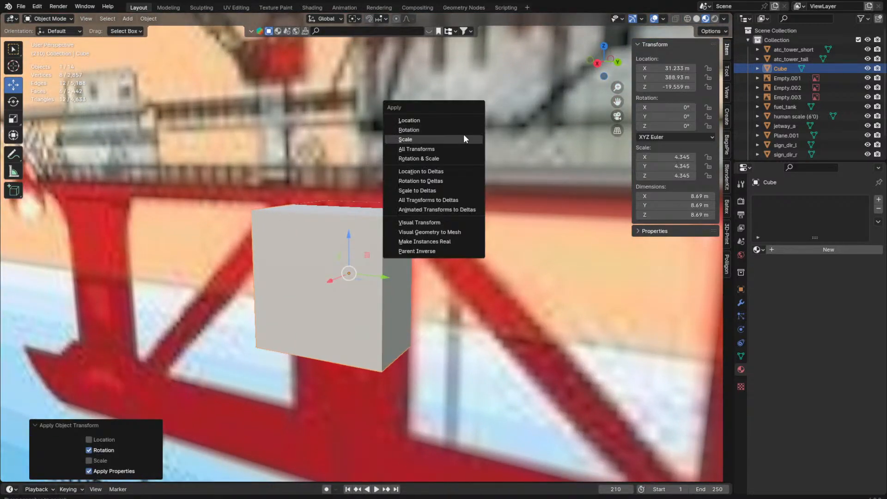
click(464, 134)
Step: Snap the 3D cursor to the cube on the centre leg and delete the cube
scroll(444, 141, down, 4)
scroll(444, 142, down, 6)
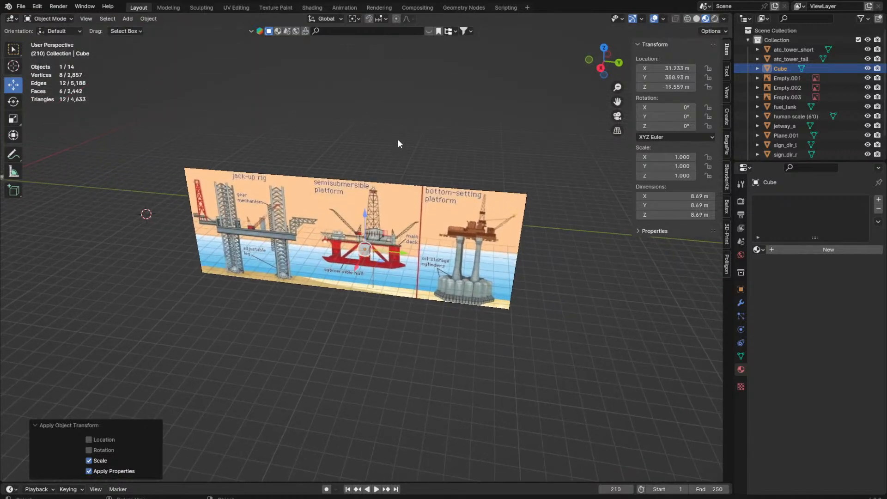
scroll(385, 176, up, 5)
key(shift+s)
click(410, 282)
middle_drag(410, 282, 434, 272)
key(Delete)
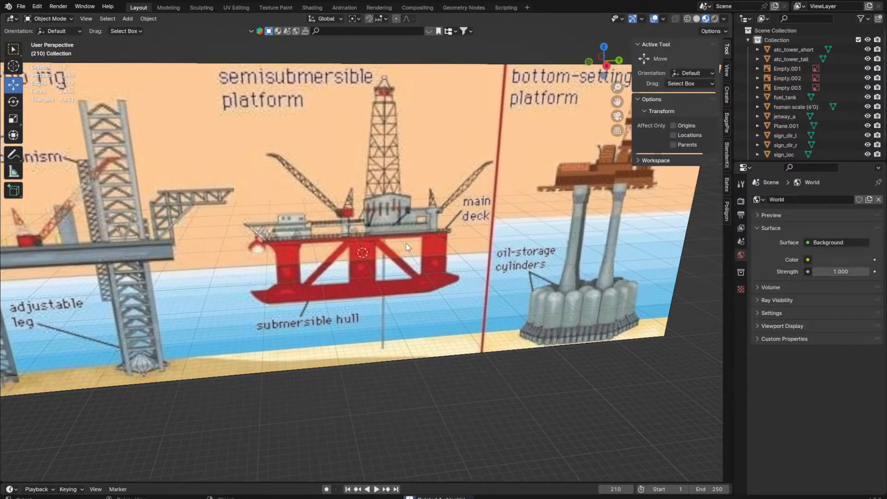
Step: Add a cylinder at the 3D cursor and enlarge it over the semisubmersible platform's centre leg
key(shift+a)
mouse_move(406, 243)
click(444, 290)
key(KP_3)
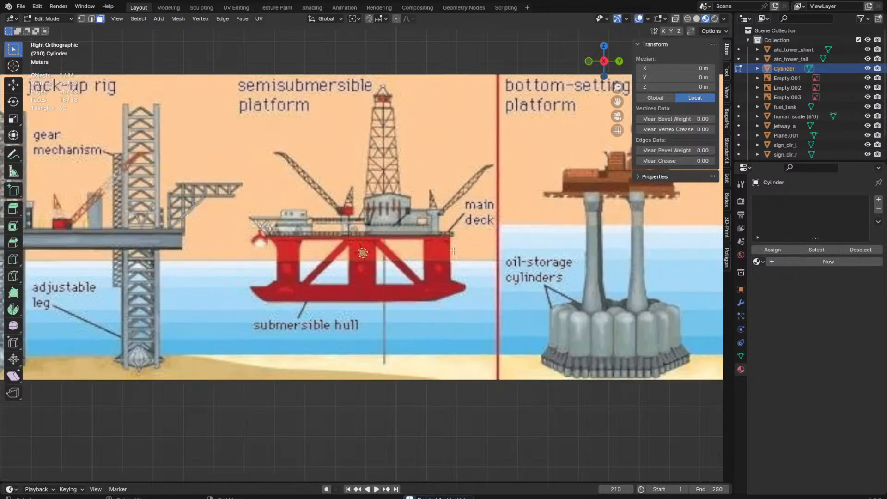
scroll(387, 244, up, 6)
key(s)
click(499, 133)
Step: Reduce the cylinder's scale to 4.824 to match the leg's width and apply auto smooth shading
scroll(429, 184, down, 4)
key(s)
click(416, 192)
right_click(415, 193)
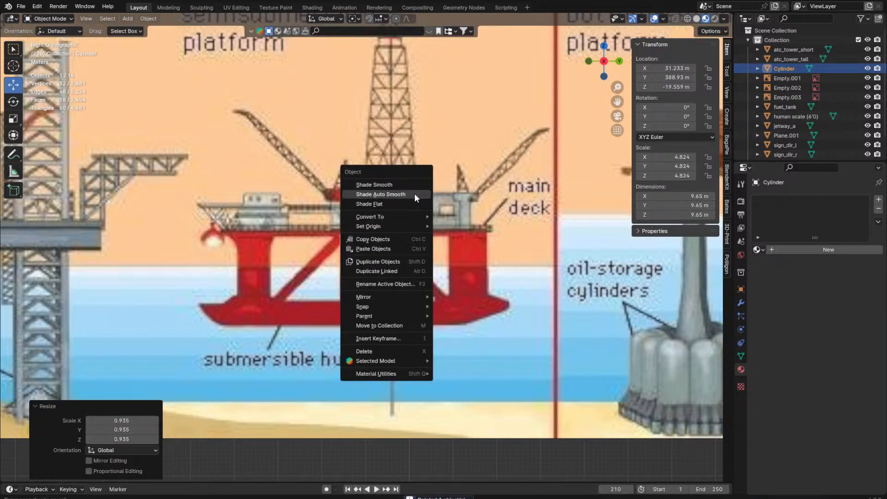
click(414, 193)
Step: Move the cylinder's bottom vertices down about 6.82 m to reach the submersible hull
key(Tab)
key(1)
key(shift+z)
scroll(394, 199, up, 1)
drag(321, 270, 397, 295)
key(g)
key(z)
click(465, 341)
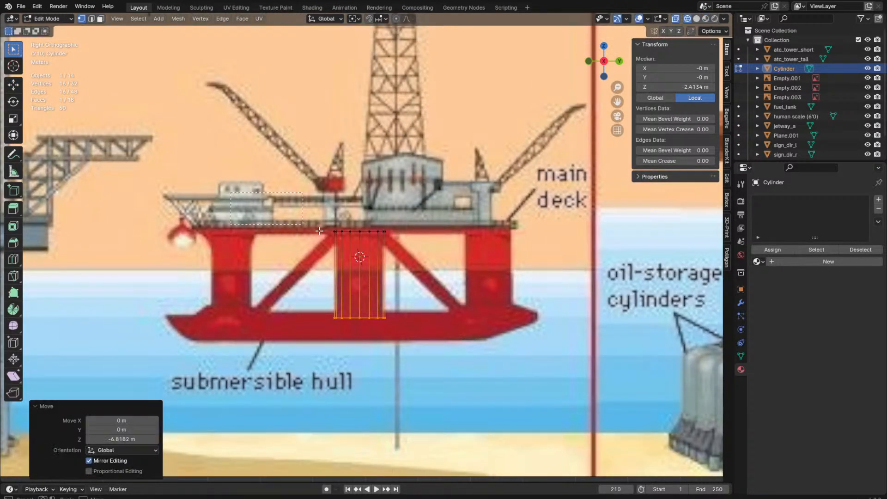
Step: Raise the cylinder's top vertices about 0.09 m to the underside of the main deck
drag(321, 228, 462, 253)
key(g)
key(z)
click(467, 250)
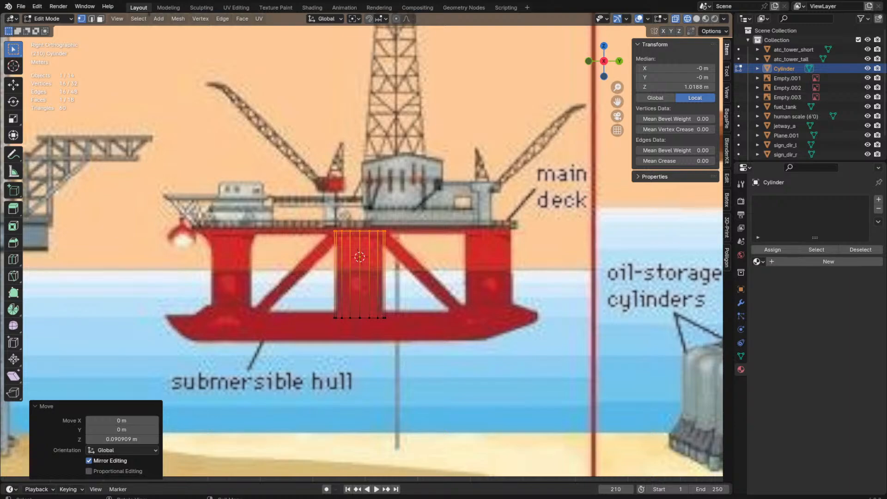
Step: Delete the cylinder's end cap faces
middle_drag(406, 231, 418, 243)
key(KP_3)
key(z)
key(Escape)
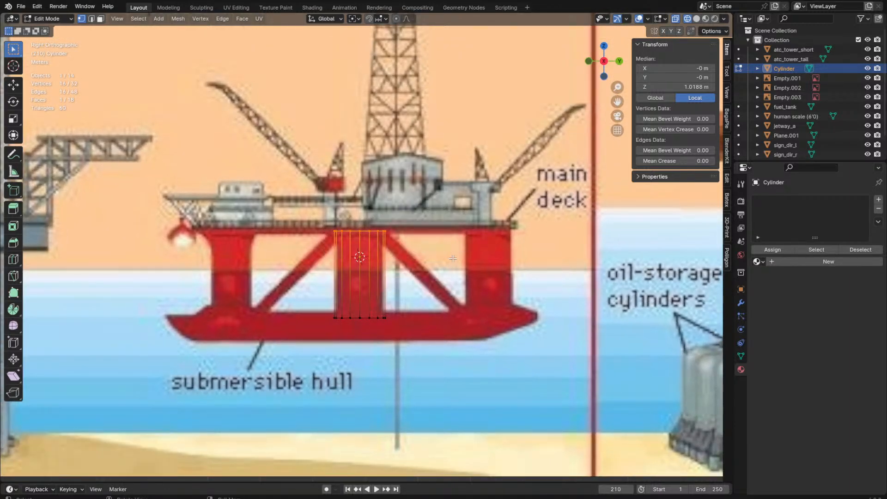
key(x)
click(362, 317)
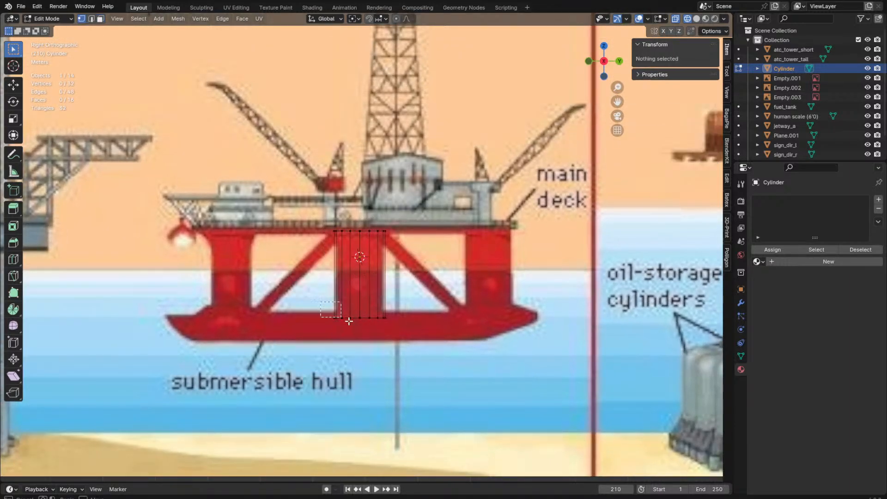
Step: Adjust the height of the cylinder's bottom ring at the hull and return to shaded display
key(g)
key(z)
click(465, 387)
click(461, 370)
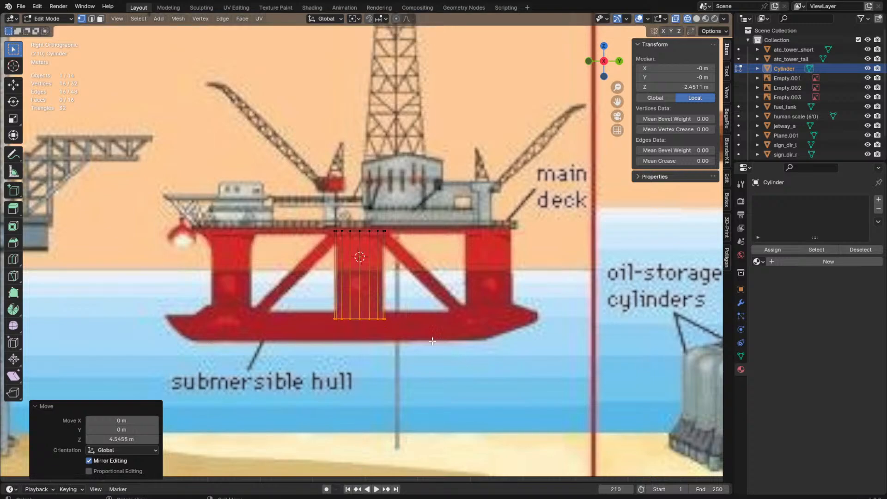
key(z)
click(402, 365)
mouse_move(402, 365)
middle_down()
mouse_move(417, 212)
mouse_move(301, 218)
middle_up()
Step: Leave mesh editing and delete the oil rig types reference image and the cylinder leg
key(Tab)
click(390, 209)
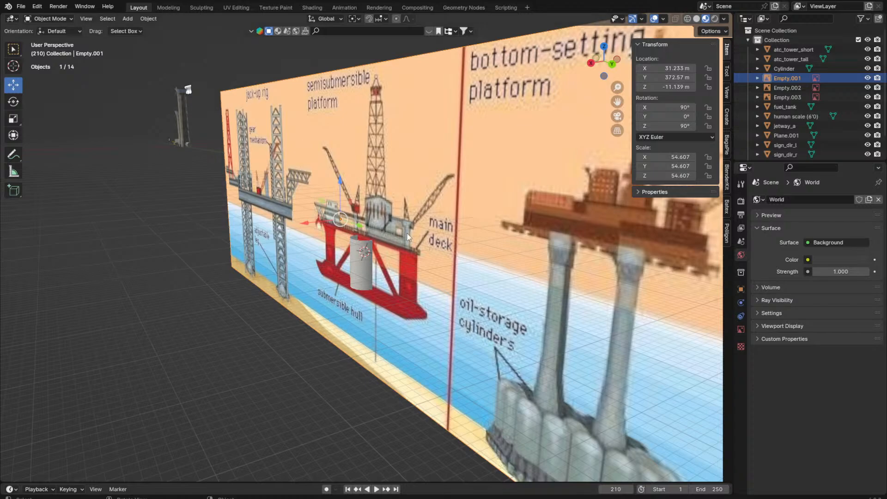
key(Delete)
click(374, 247)
key(Delete)
Step: Save the file with the remaining airport assets
key(grave)
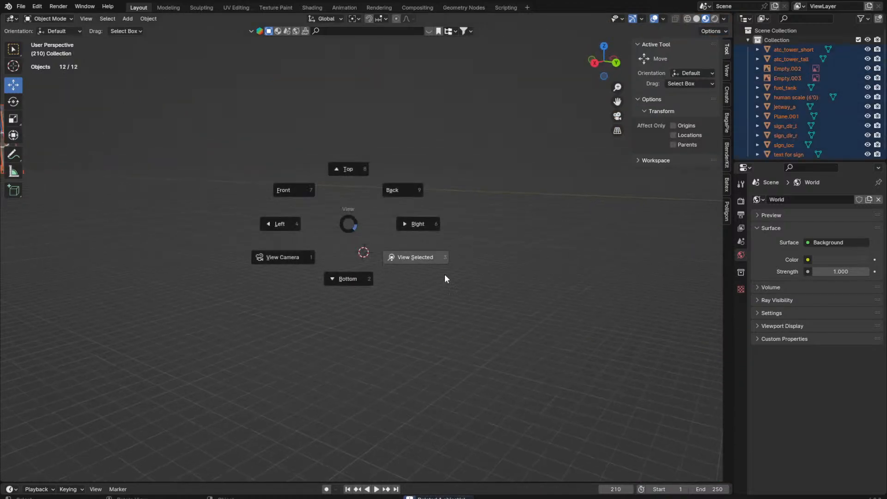
click(444, 273)
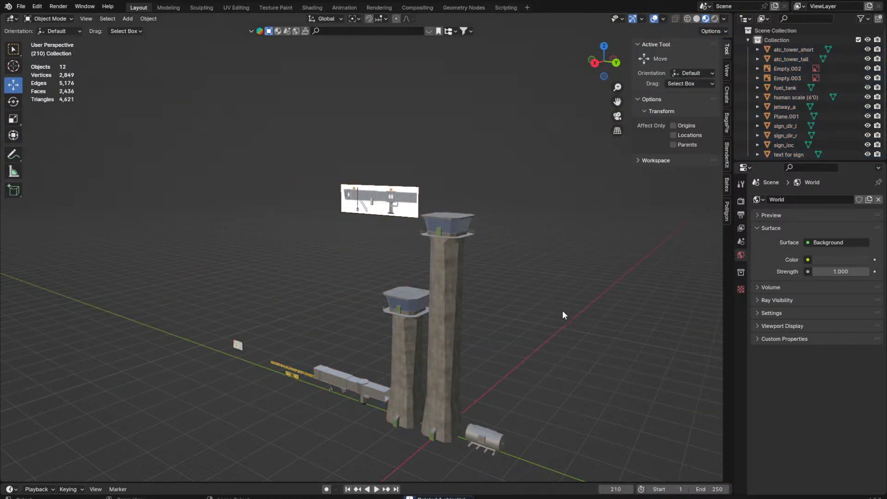
key(ctrl+s)
Step: Delete the jetway reference image and the other remaining reference image, Empty.002
middle_drag(185, 231, 206, 233)
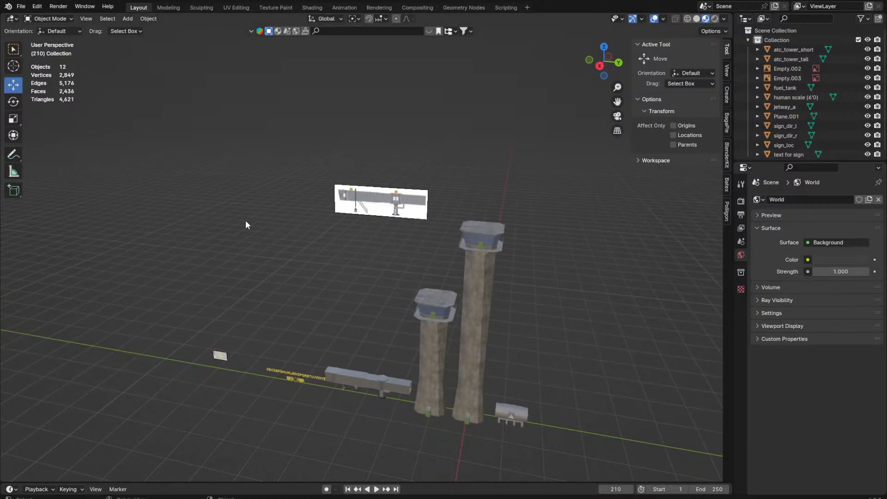
click(362, 223)
key(Delete)
middle_drag(392, 357, 326, 262)
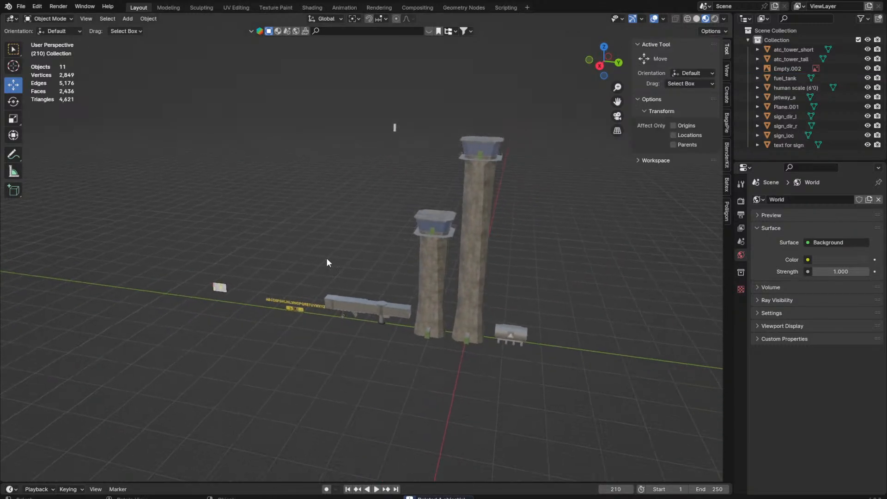
click(794, 68)
key(Delete)
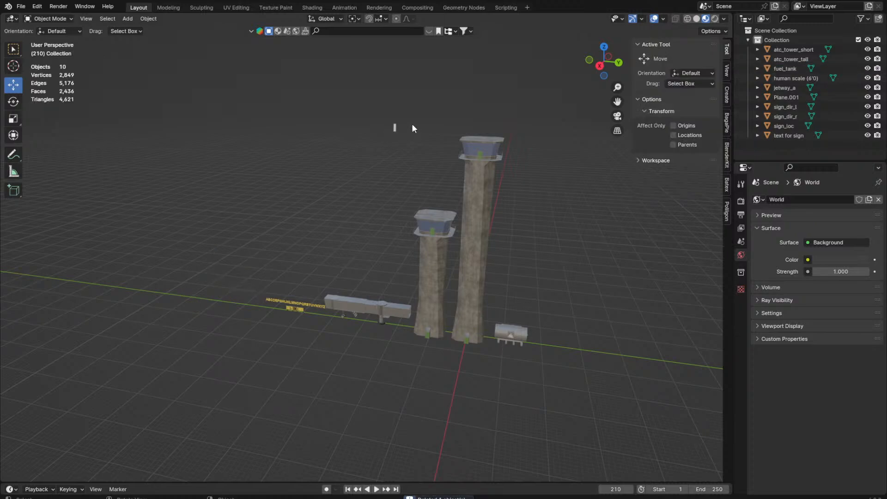
Step: Lower the human scale block vertically to just above the jetway
click(400, 132)
middle_drag(398, 172, 412, 145)
key(g)
key(z)
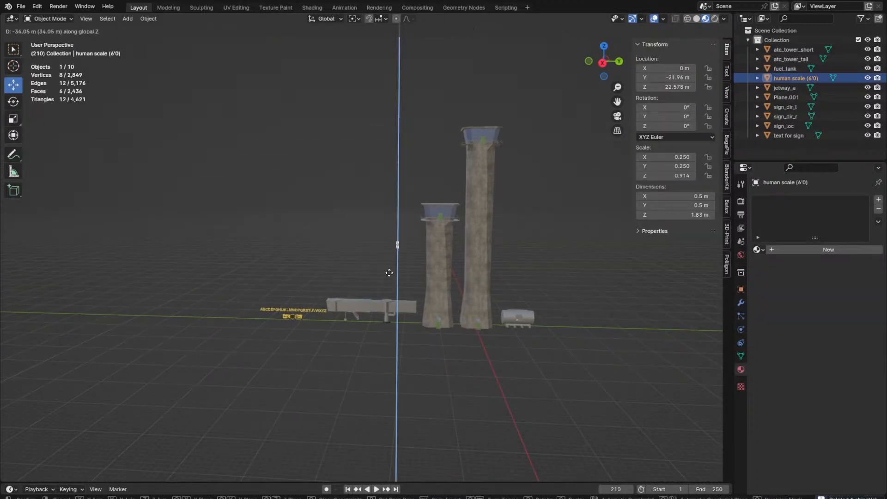
click(394, 304)
Step: Apply the rotation and scale of all objects in the scene and clear the selection
click(497, 143)
key(a)
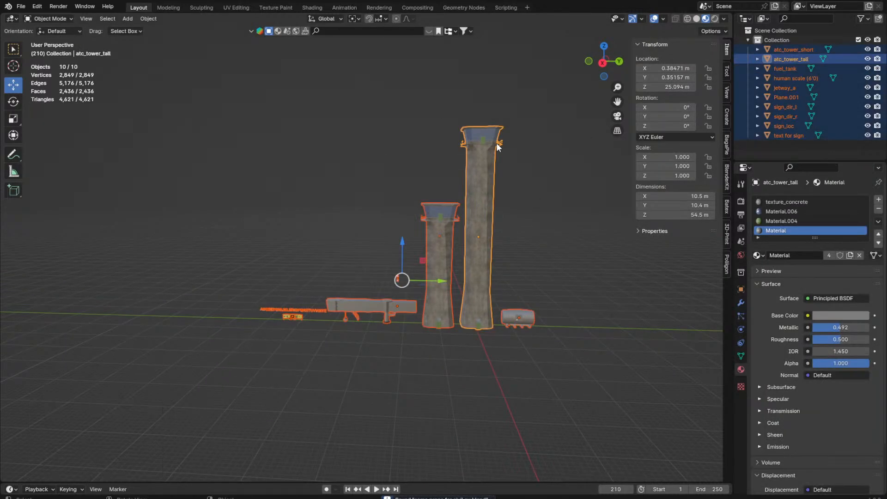
key(ctrl+a)
key(ctrl+a)
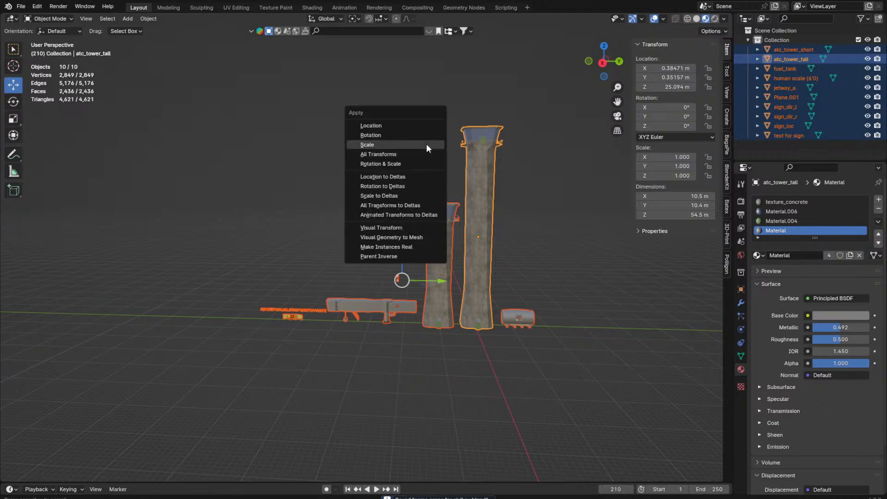
click(418, 144)
click(353, 147)
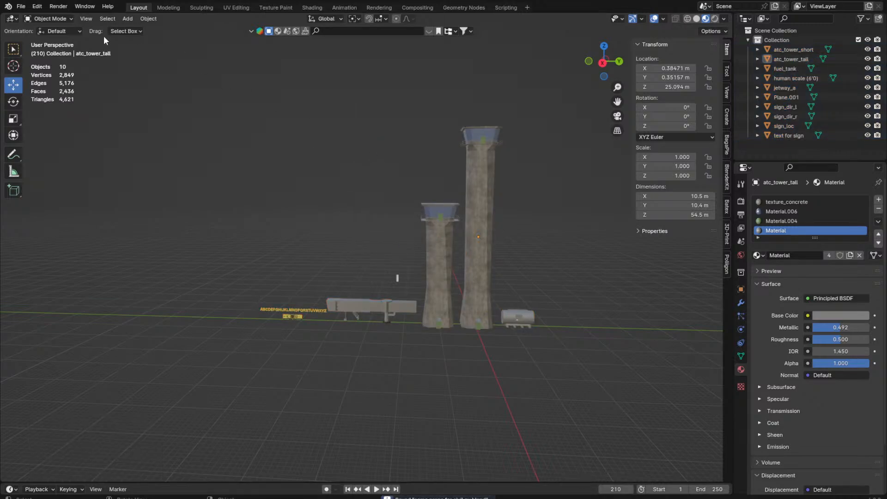
Step: Pack the external resources into the file and save it
click(23, 9)
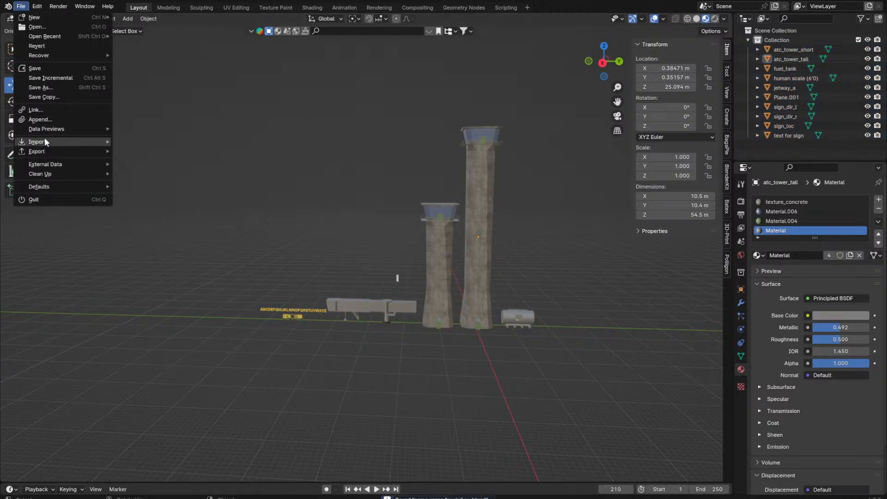
mouse_move(45, 152)
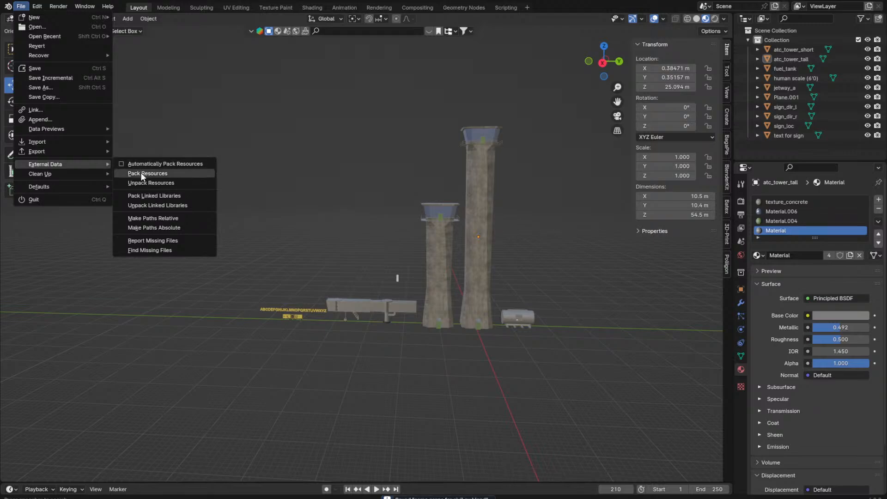
click(141, 173)
click(28, 8)
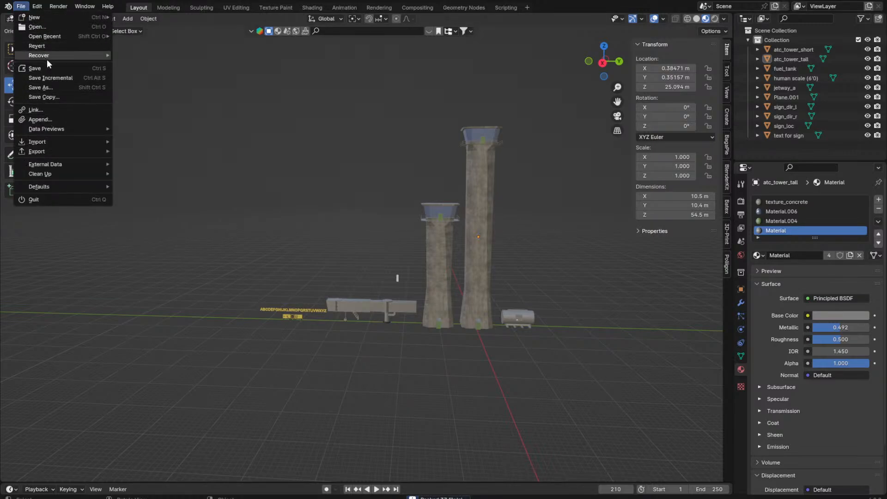
mouse_move(51, 151)
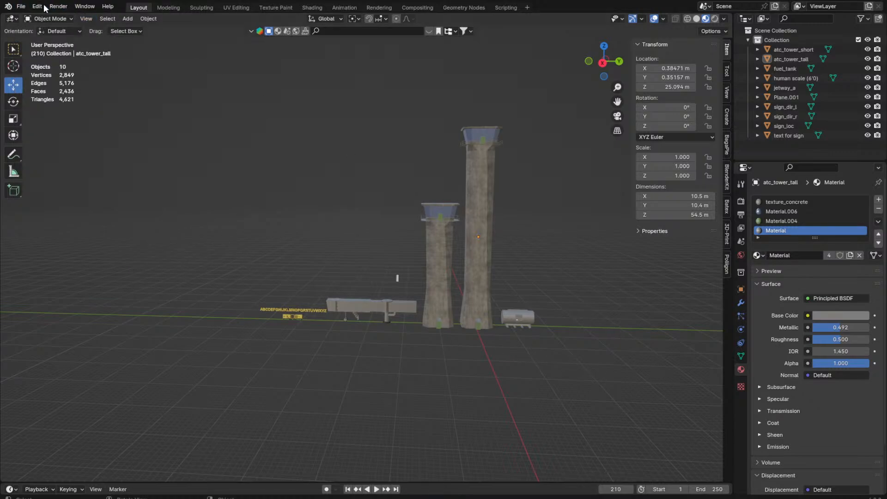
click(8, 7)
mouse_move(20, 7)
click(53, 68)
Step: Examine the control towers, jetway, fuel tank, signs and human scale block from different sides
click(21, 6)
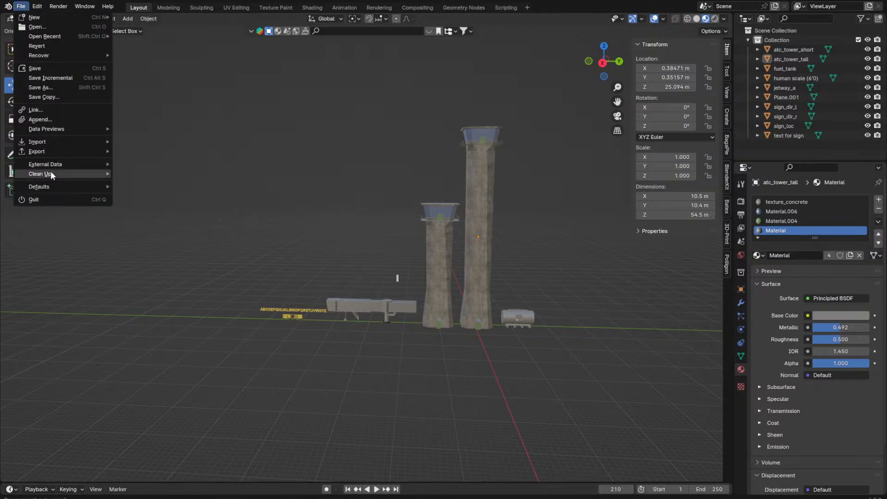
mouse_move(51, 164)
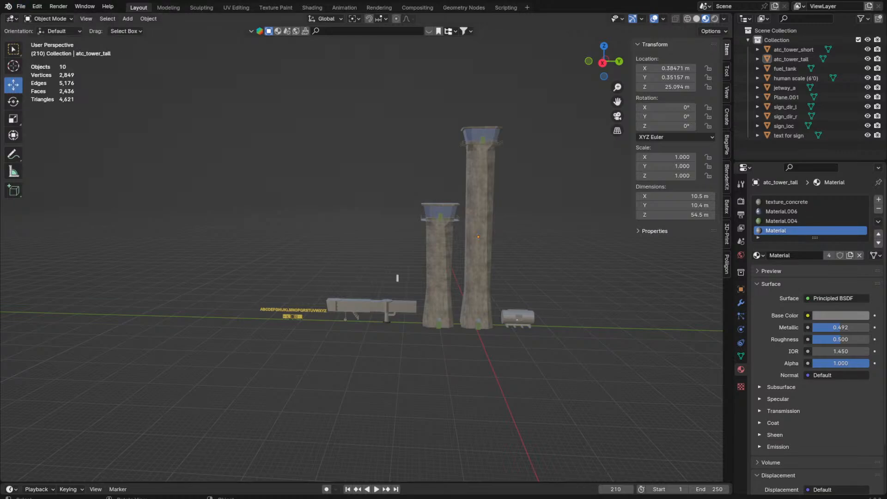
scroll(331, 187, up, 4)
shift+middle_drag(426, 279, 301, 178)
scroll(285, 214, down, 3)
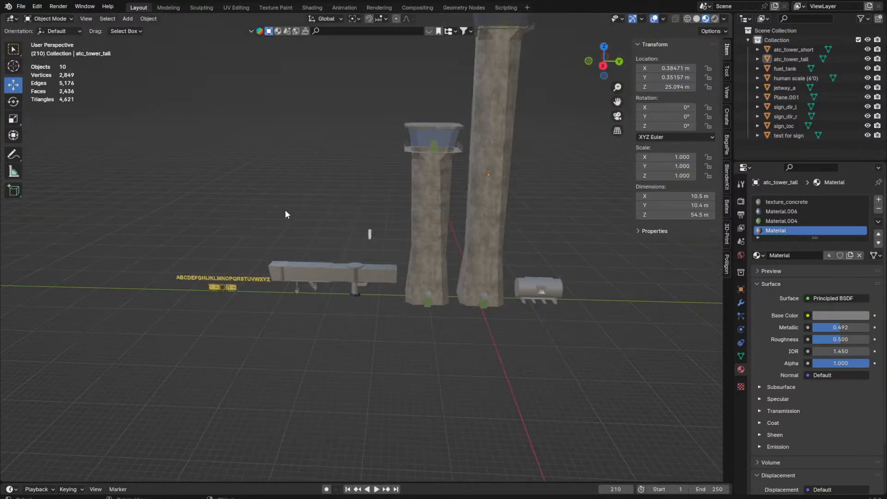
scroll(296, 219, up, 3)
scroll(323, 235, down, 3)
middle_drag(324, 240, 339, 304)
shift+middle_drag(387, 334, 426, 283)
Step: Save the file again
key(ctrl+s)
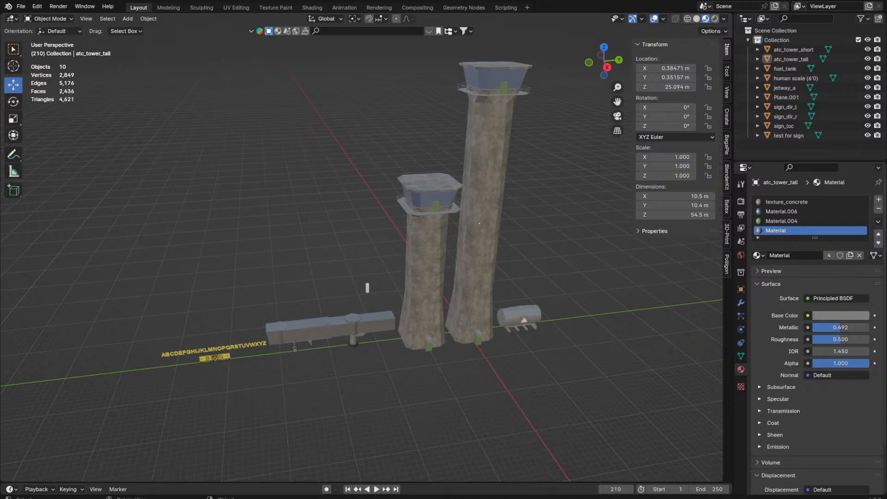
middle_drag(339, 305, 339, 280)
middle_drag(431, 388, 403, 374)
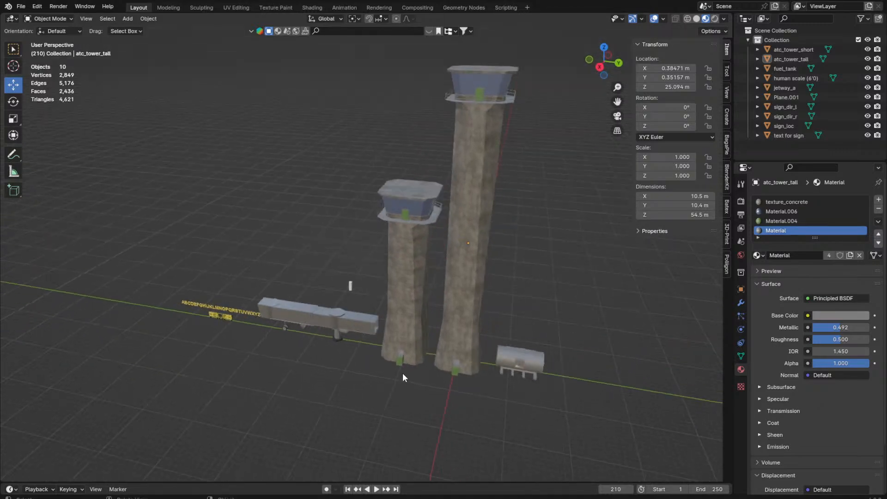